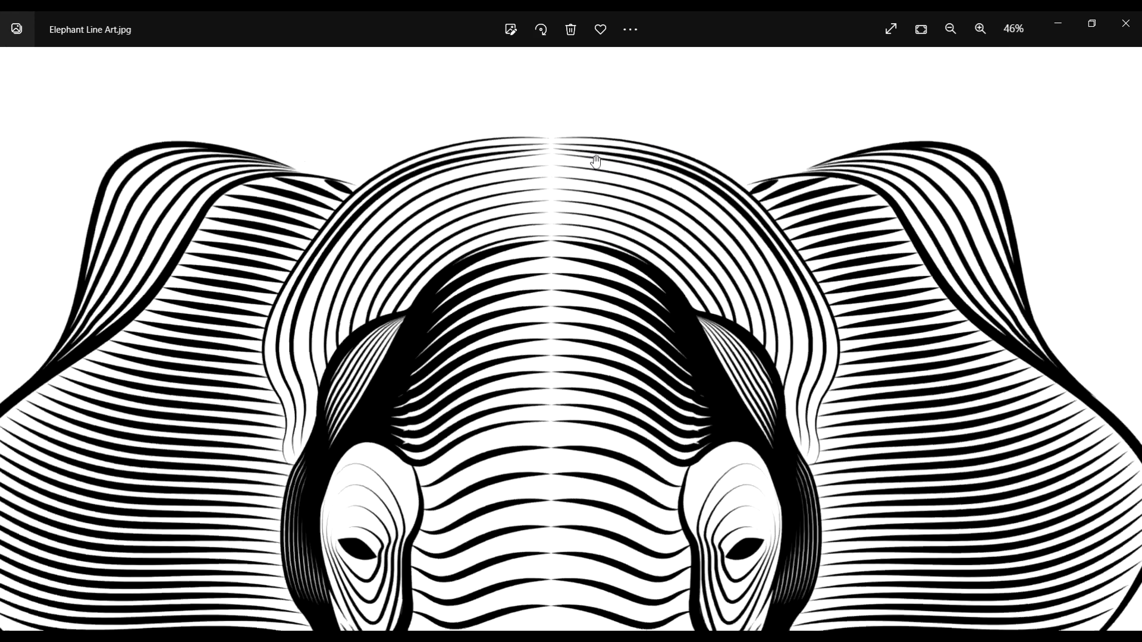
{"action": "scroll", "coordinate": [594, 159], "scroll_direction": "down", "scroll_amount": 5}
{"action": "scroll", "coordinate": [690, 285], "scroll_direction": "down", "scroll_amount": 2}
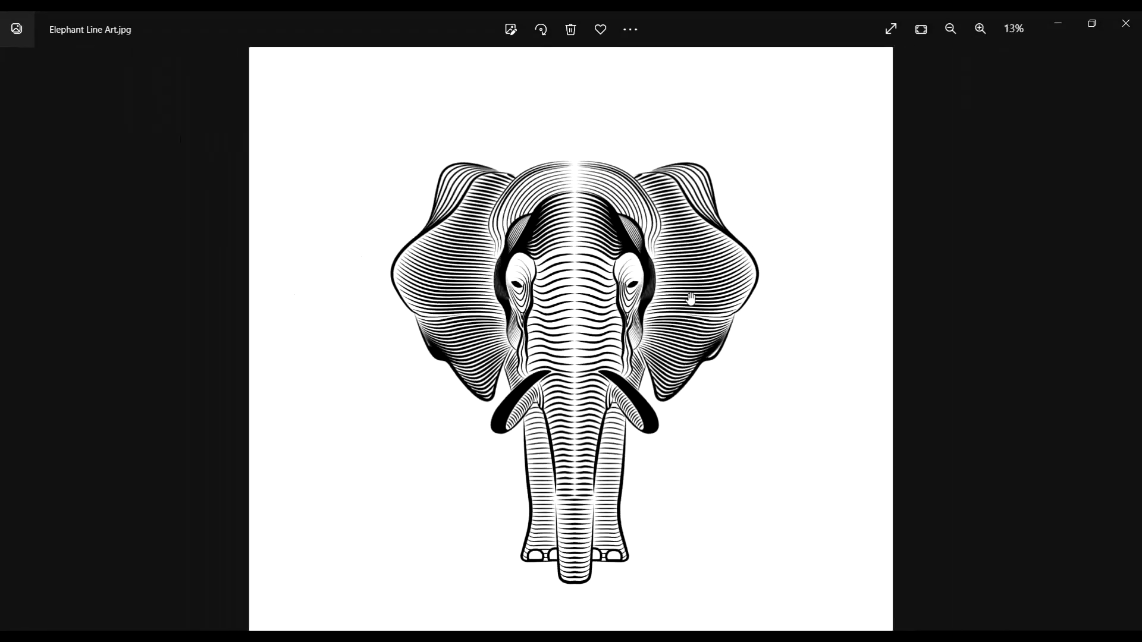
{"action": "scroll", "coordinate": [681, 332], "scroll_direction": "up", "scroll_amount": 1}
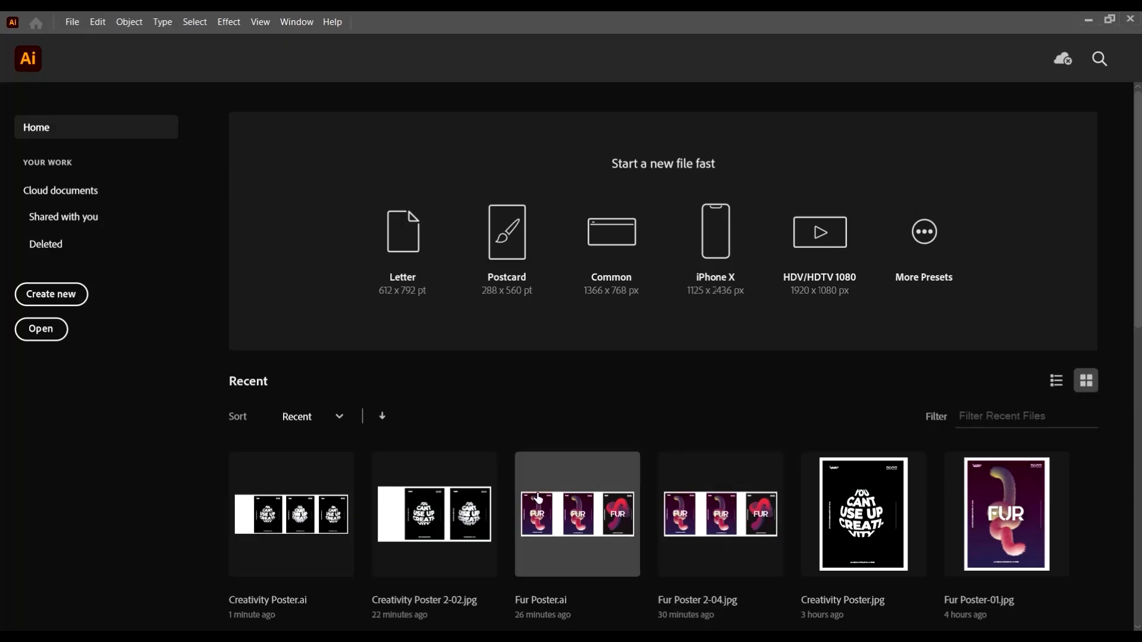
{"action": "scroll", "coordinate": [678, 469], "scroll_direction": "down", "scroll_amount": 10}
{"action": "scroll", "coordinate": [699, 420], "scroll_direction": "up", "scroll_amount": 3}
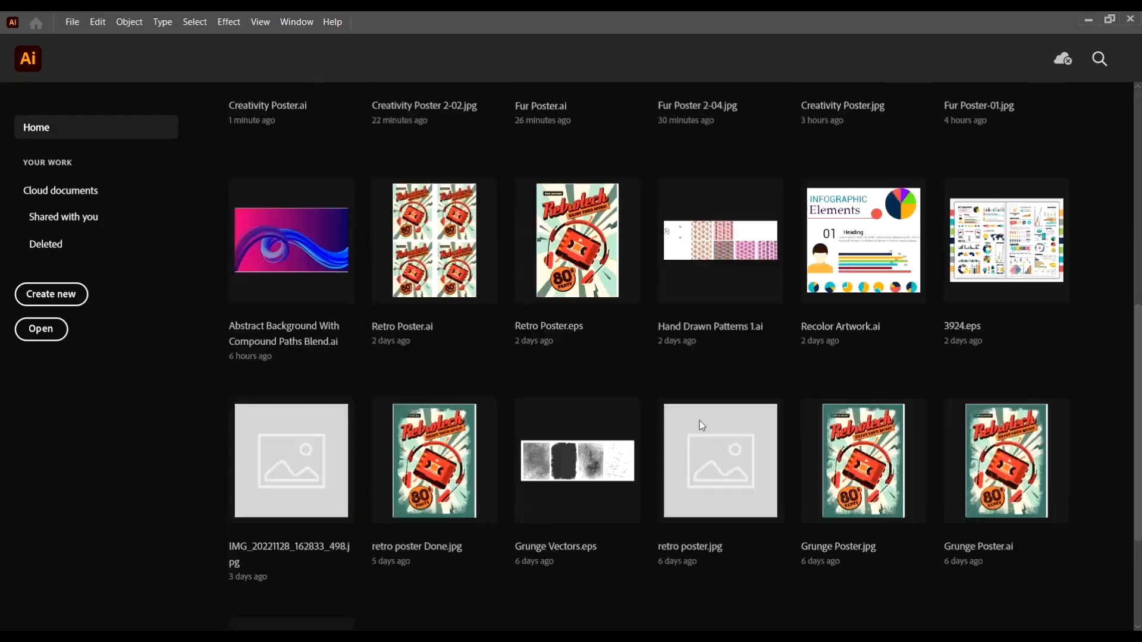
{"action": "scroll", "coordinate": [700, 419], "scroll_direction": "up", "scroll_amount": 7}
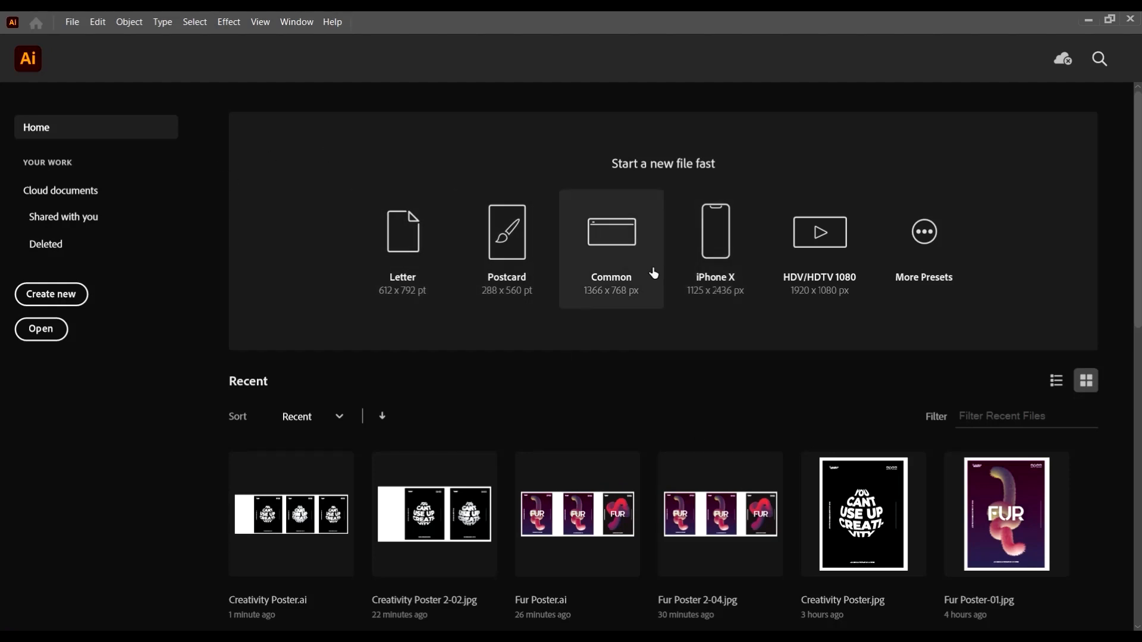
Create a new document from the Common 1366 x 768 px preset
{"action": "left_click", "coordinate": [636, 243]}
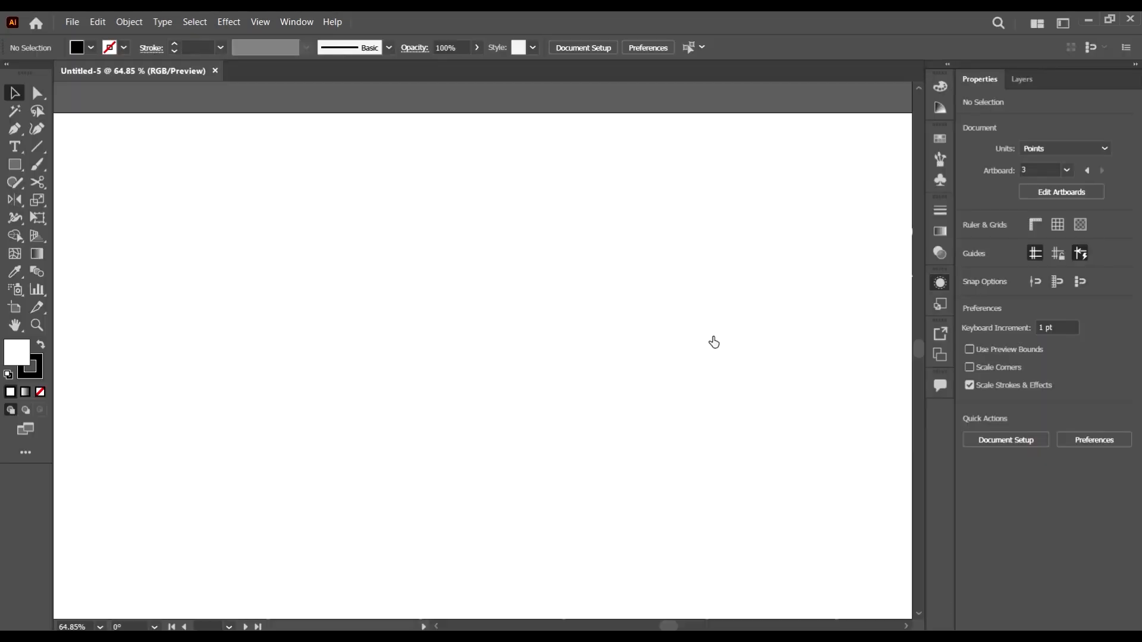
{"action": "scroll", "coordinate": [586, 390], "scroll_direction": "down", "scroll_amount": 3}
{"action": "scroll", "coordinate": [309, 233], "scroll_direction": "up", "scroll_amount": 1}
{"action": "scroll", "coordinate": [278, 215], "scroll_direction": "up", "scroll_amount": 1}
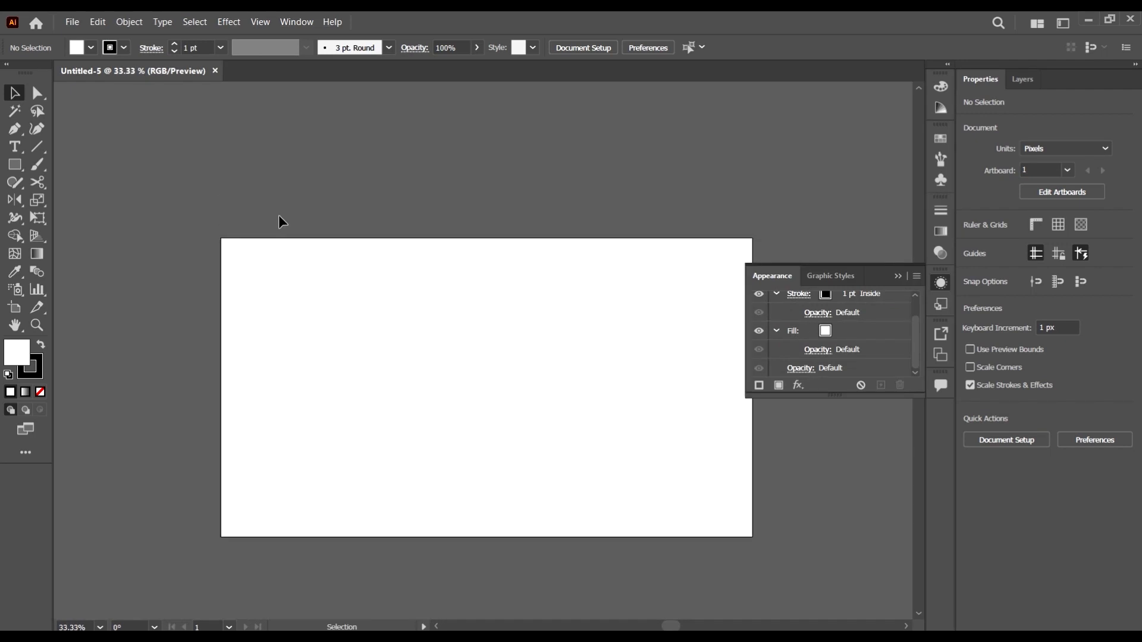
{"action": "scroll", "coordinate": [208, 200], "scroll_direction": "down", "scroll_amount": 1}
{"action": "left_click", "coordinate": [71, 22]}
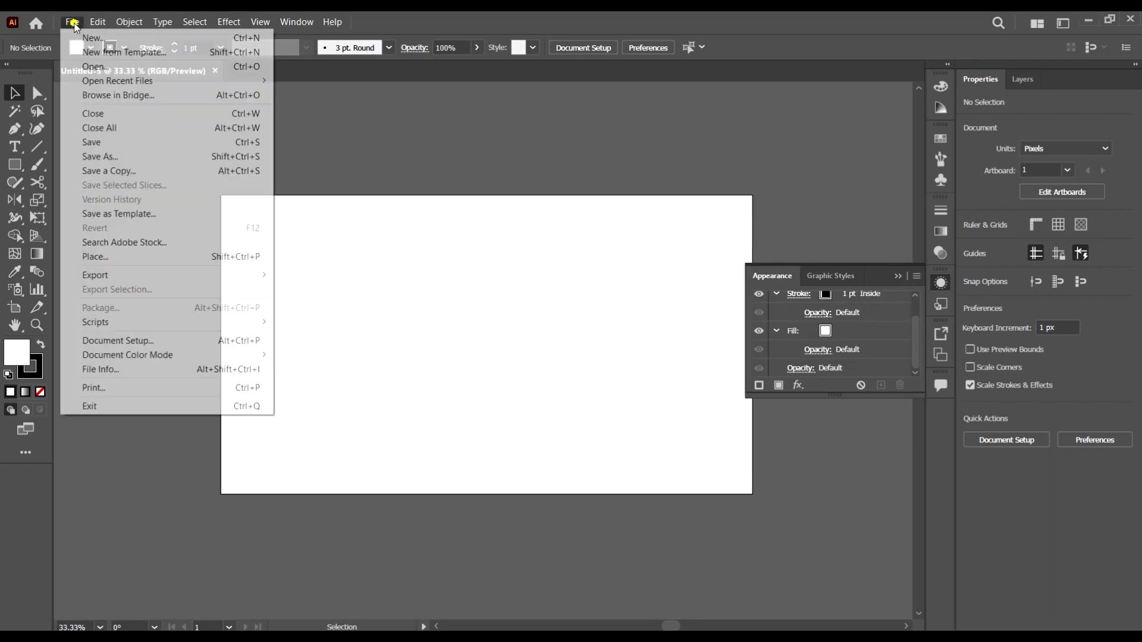
{"action": "left_click", "coordinate": [72, 22]}
{"action": "left_click", "coordinate": [72, 21]}
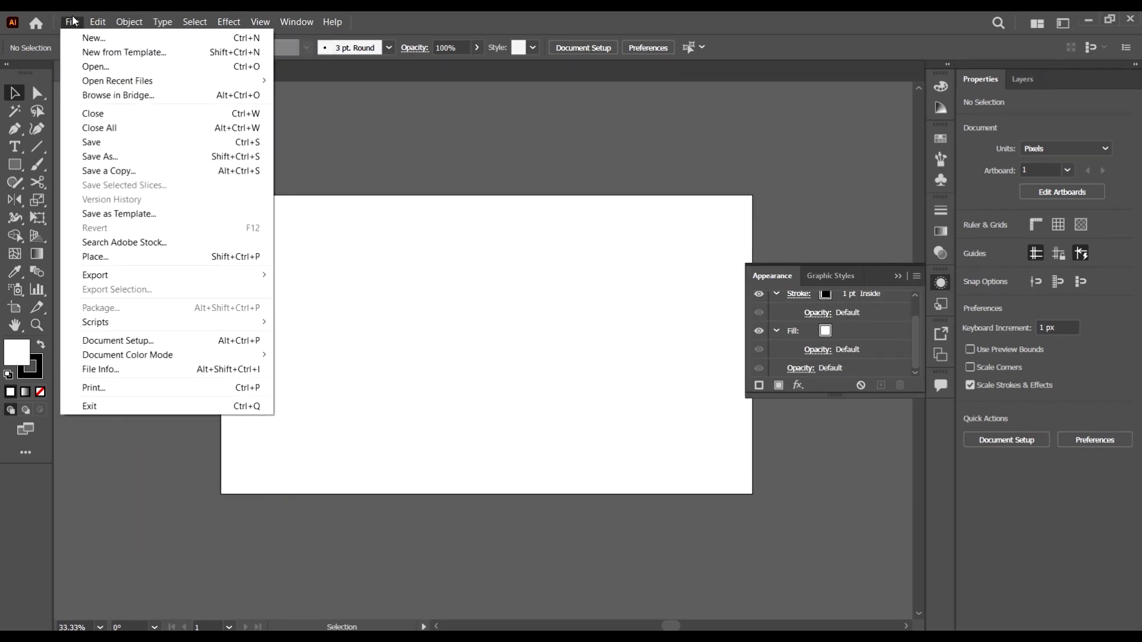
{"action": "left_click", "coordinate": [72, 21]}
{"action": "left_click", "coordinate": [73, 21]}
{"action": "left_click", "coordinate": [72, 22]}
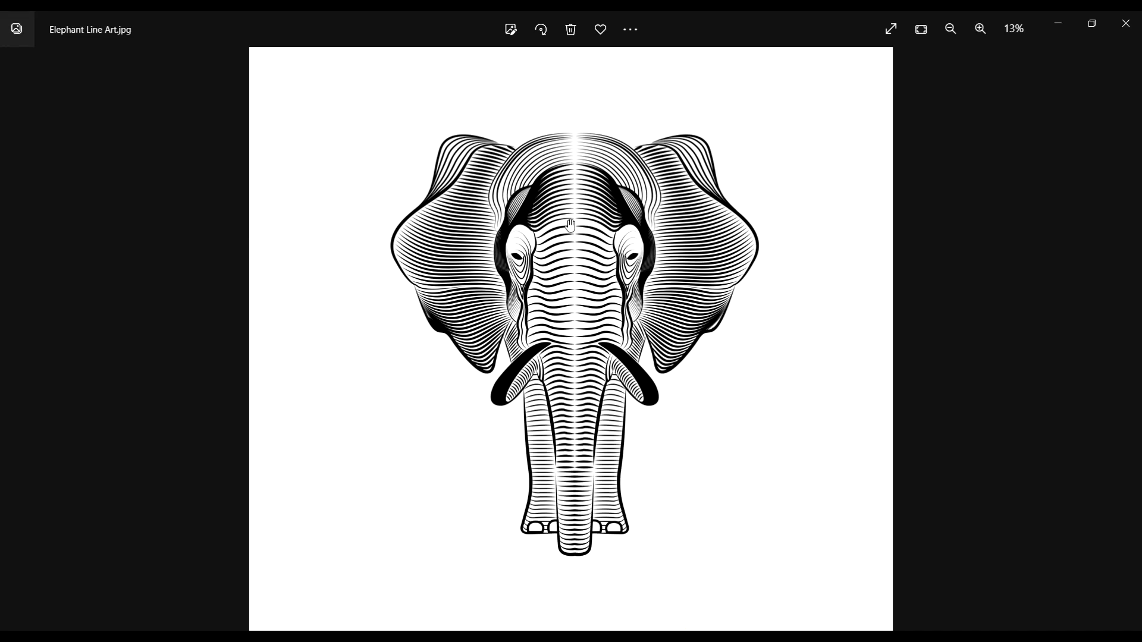
{"action": "scroll", "coordinate": [570, 225], "scroll_direction": "up", "scroll_amount": 3}
{"action": "scroll", "coordinate": [613, 321], "scroll_direction": "down", "scroll_amount": 2}
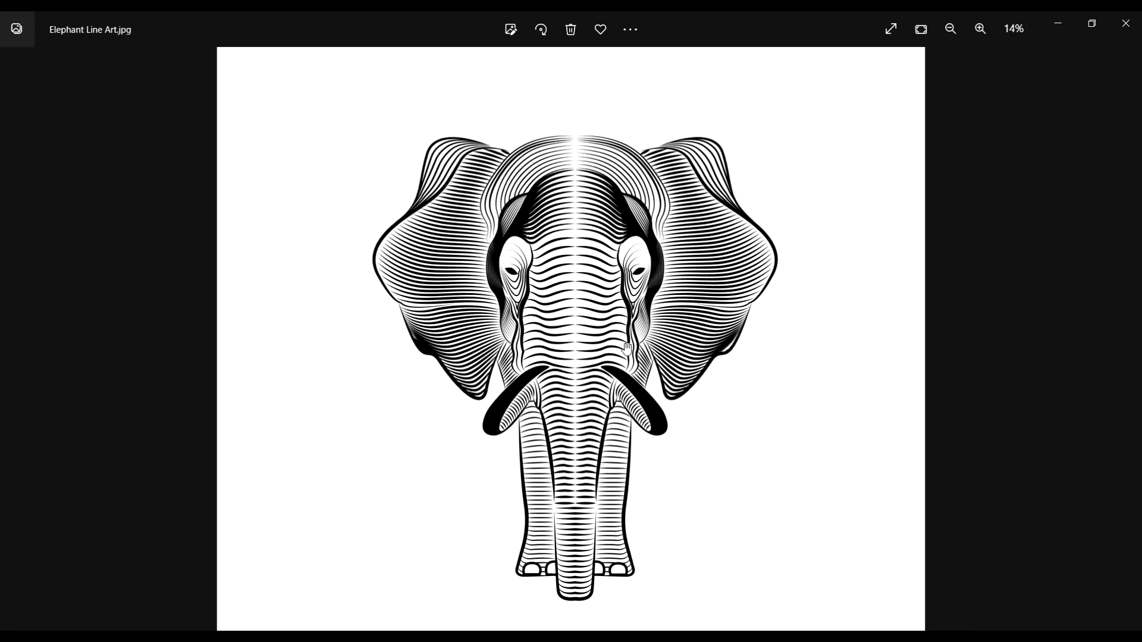
{"action": "scroll", "coordinate": [575, 597], "scroll_direction": "up", "scroll_amount": 4}
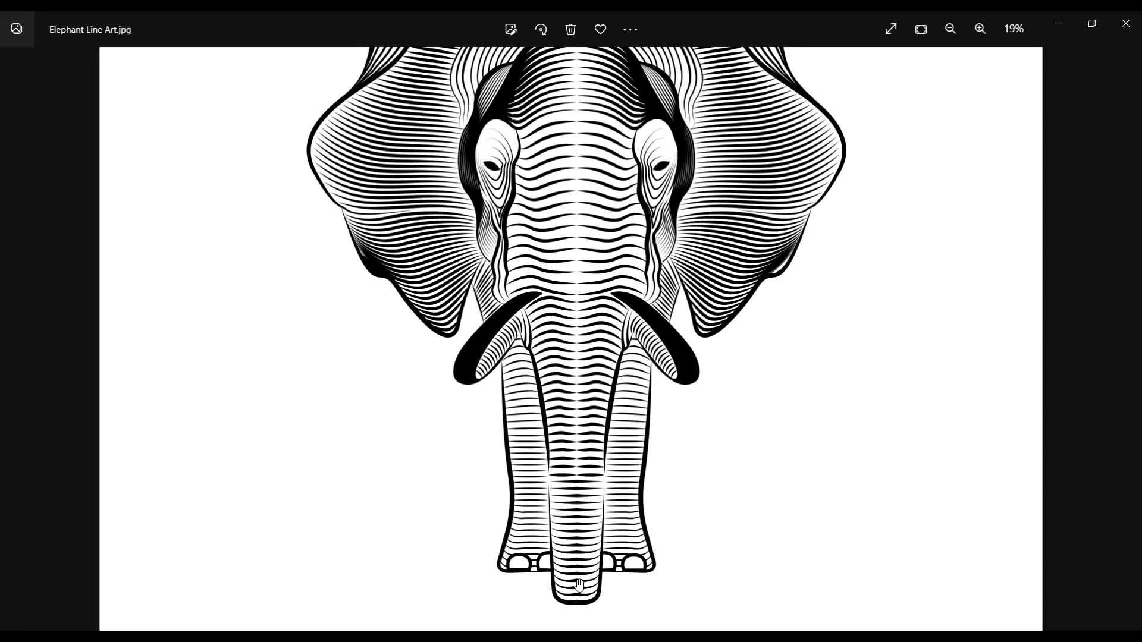
{"action": "scroll", "coordinate": [588, 509], "scroll_direction": "down", "scroll_amount": 5}
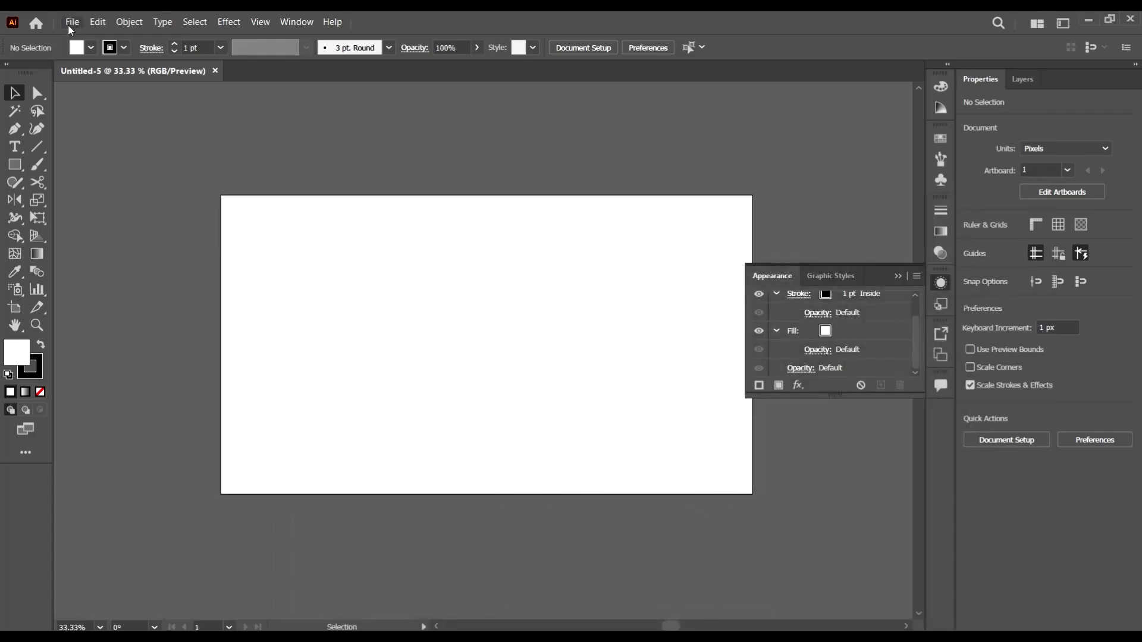
Place the Elephant Line Art image as a linked file about 771 px square, and position it near the artboard's middle
{"action": "left_click", "coordinate": [71, 27]}
{"action": "left_click", "coordinate": [116, 257]}
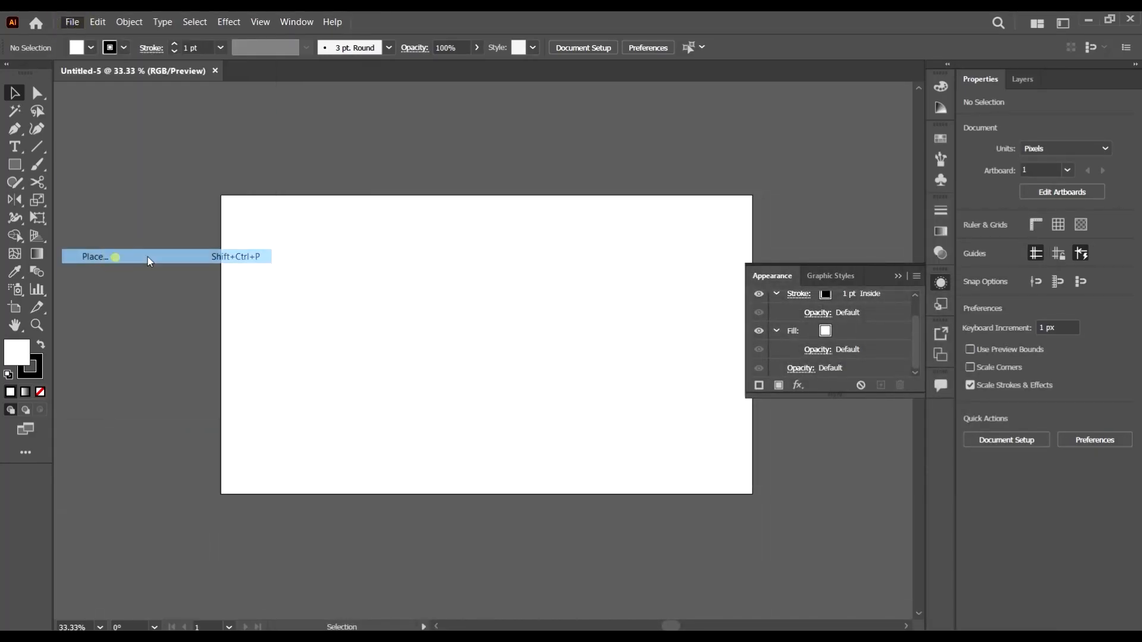
{"action": "left_click", "coordinate": [509, 138]}
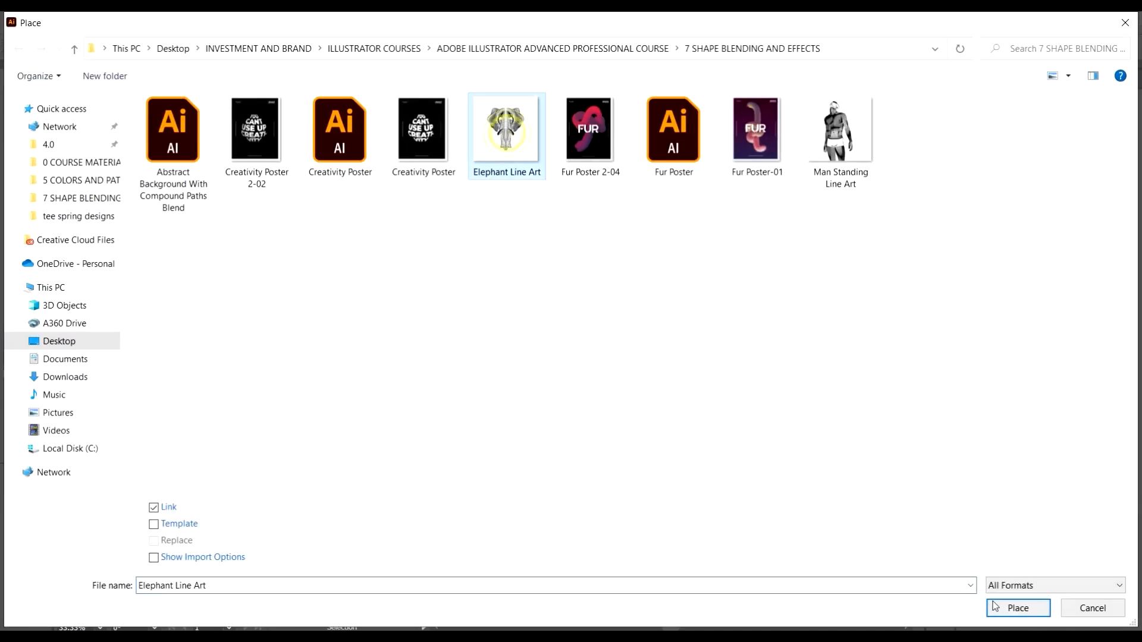
{"action": "left_click", "coordinate": [1013, 608]}
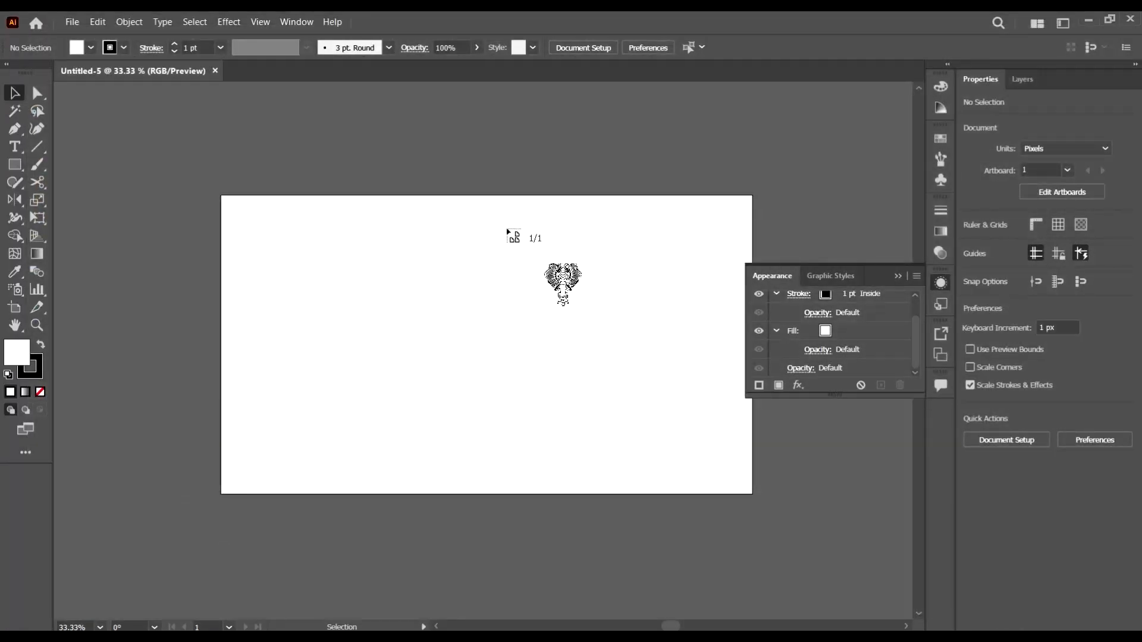
{"action": "left_click_drag", "start_coordinate": [391, 195], "coordinate": [692, 532]}
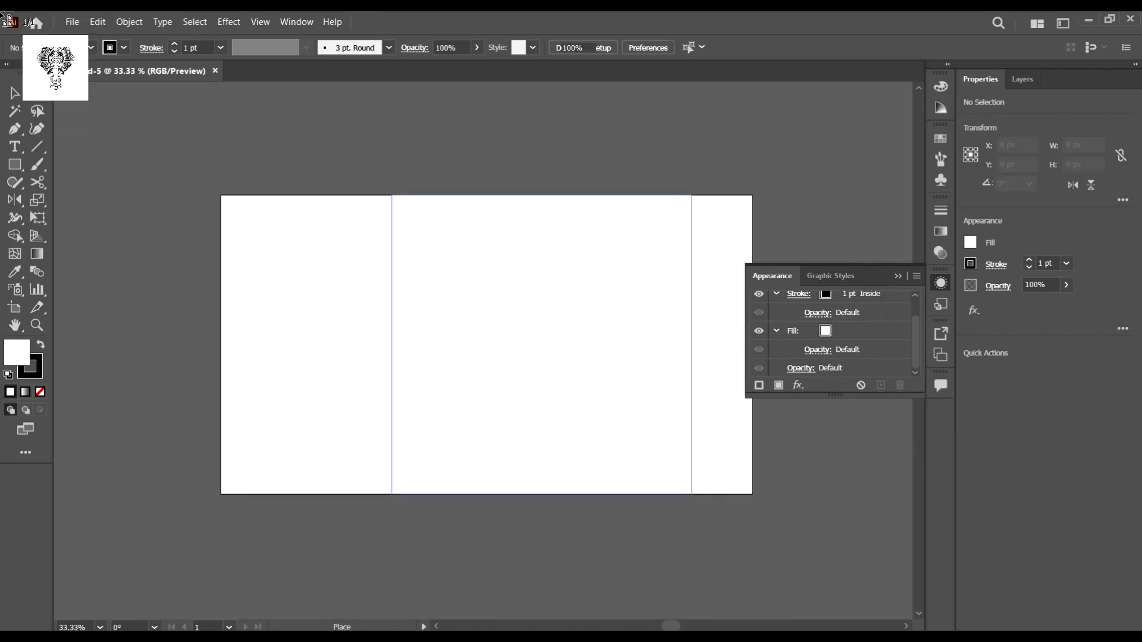
{"action": "left_click_drag", "start_coordinate": [599, 383], "coordinate": [533, 386]}
{"action": "left_click", "coordinate": [779, 521]}
Narrow the artboard from both sides to about 771 px wide so it fits the placed elephant image
{"action": "left_click", "coordinate": [14, 307]}
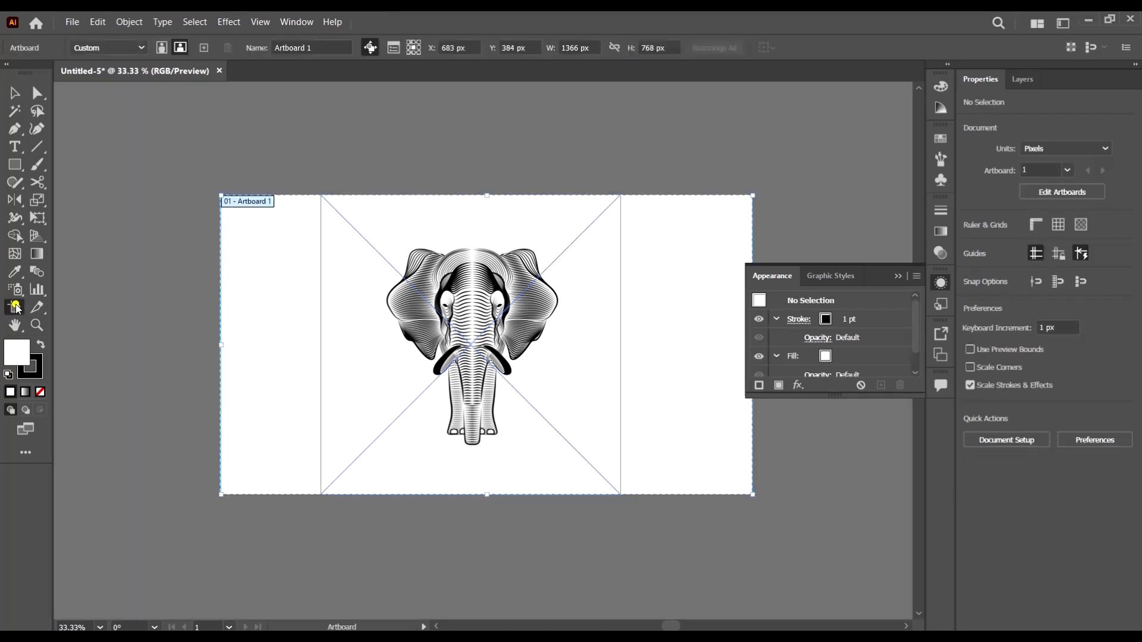
{"action": "left_click_drag", "start_coordinate": [754, 348], "coordinate": [564, 346]}
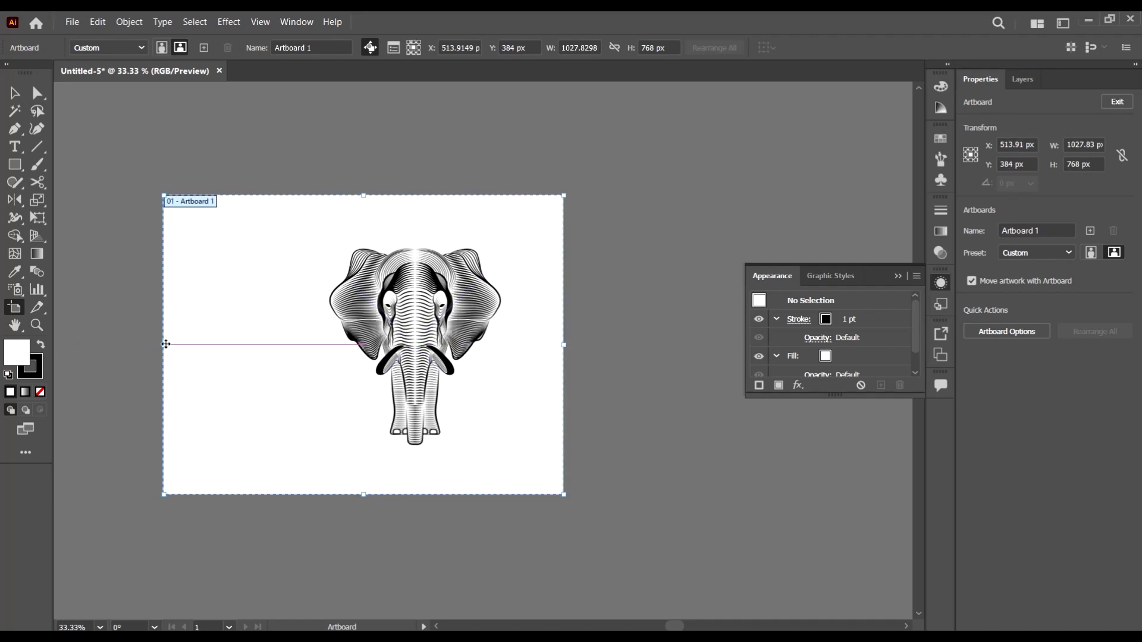
{"action": "left_click_drag", "start_coordinate": [166, 344], "coordinate": [263, 360]}
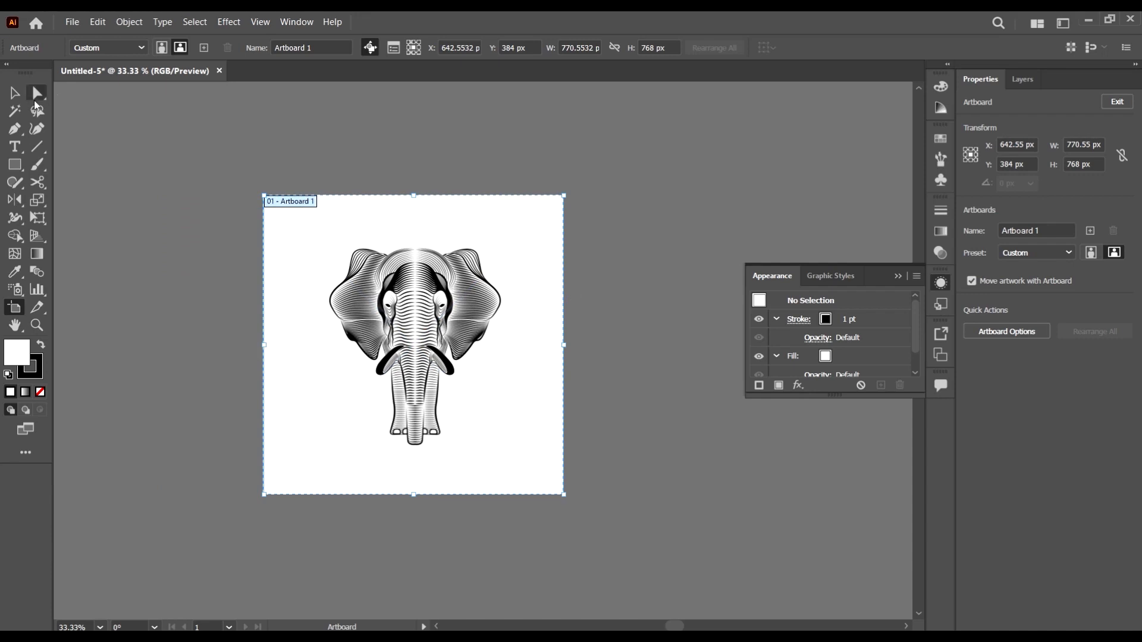
{"action": "left_click", "coordinate": [15, 93]}
Lower the opacity of the placed elephant image until it is a faint tracing guide
{"action": "scroll", "coordinate": [390, 306], "scroll_direction": "up", "scroll_amount": 2}
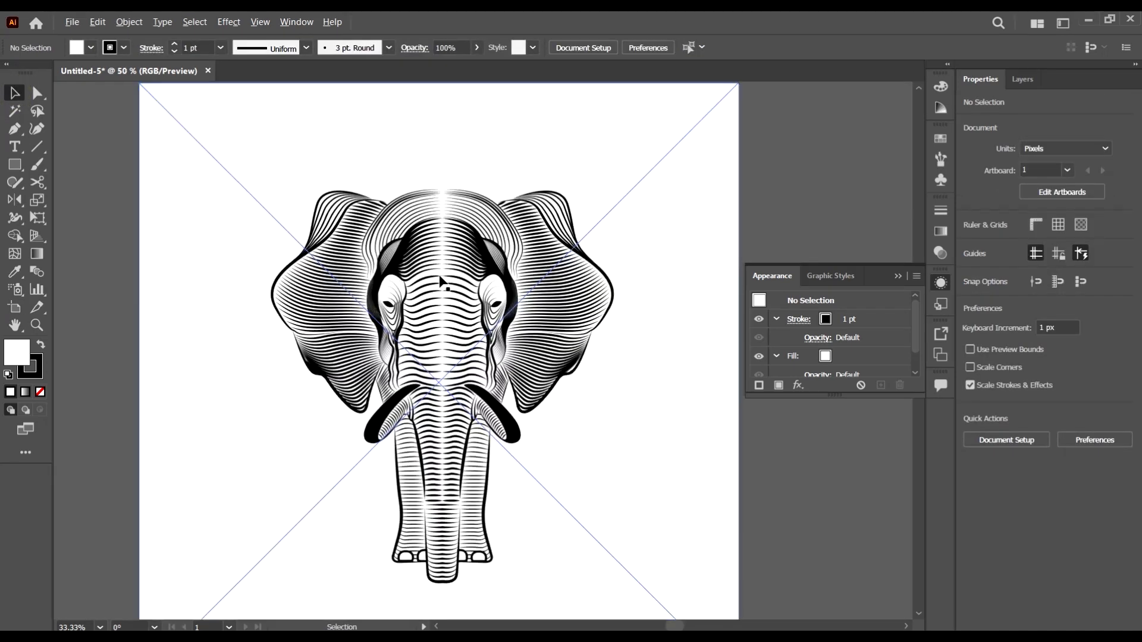
{"action": "scroll", "coordinate": [440, 282], "scroll_direction": "up", "scroll_amount": 1}
{"action": "left_click", "coordinate": [443, 280]}
{"action": "scroll", "coordinate": [563, 138], "scroll_direction": "down", "scroll_amount": 1}
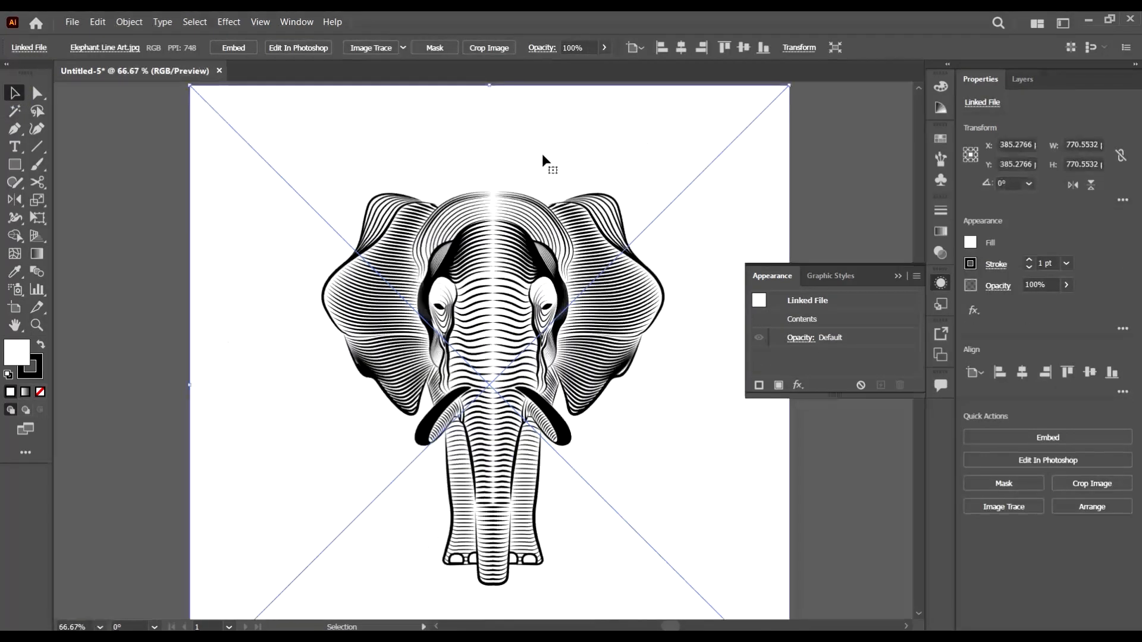
{"action": "scroll", "coordinate": [603, 62], "scroll_direction": "down", "scroll_amount": 2}
{"action": "left_click", "coordinate": [604, 48]}
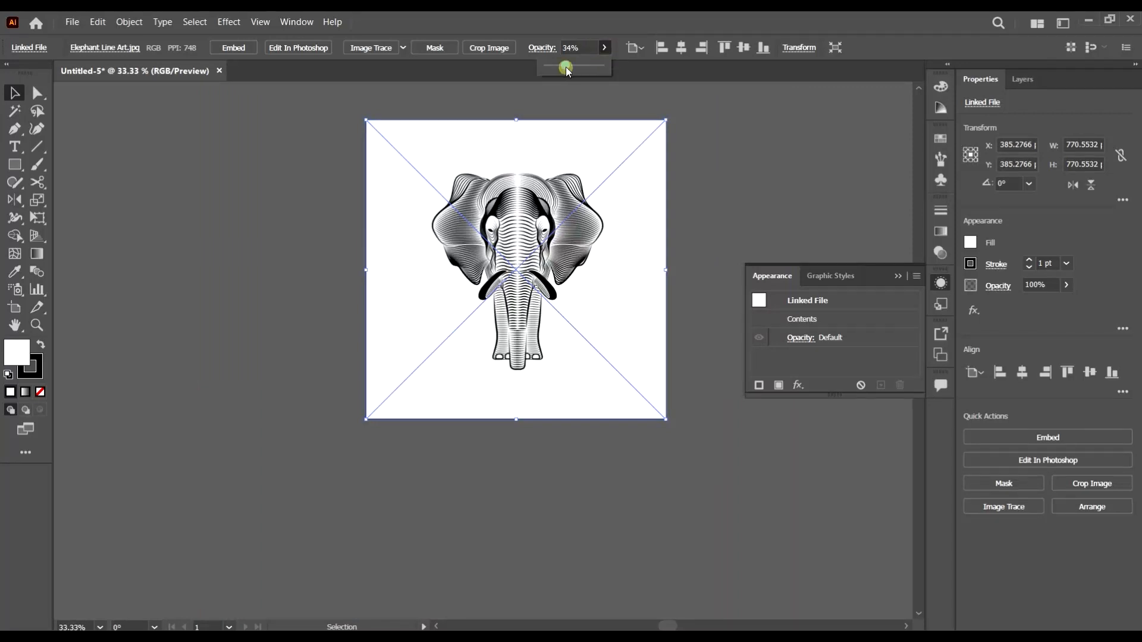
{"action": "left_click_drag", "start_coordinate": [598, 65], "coordinate": [564, 68]}
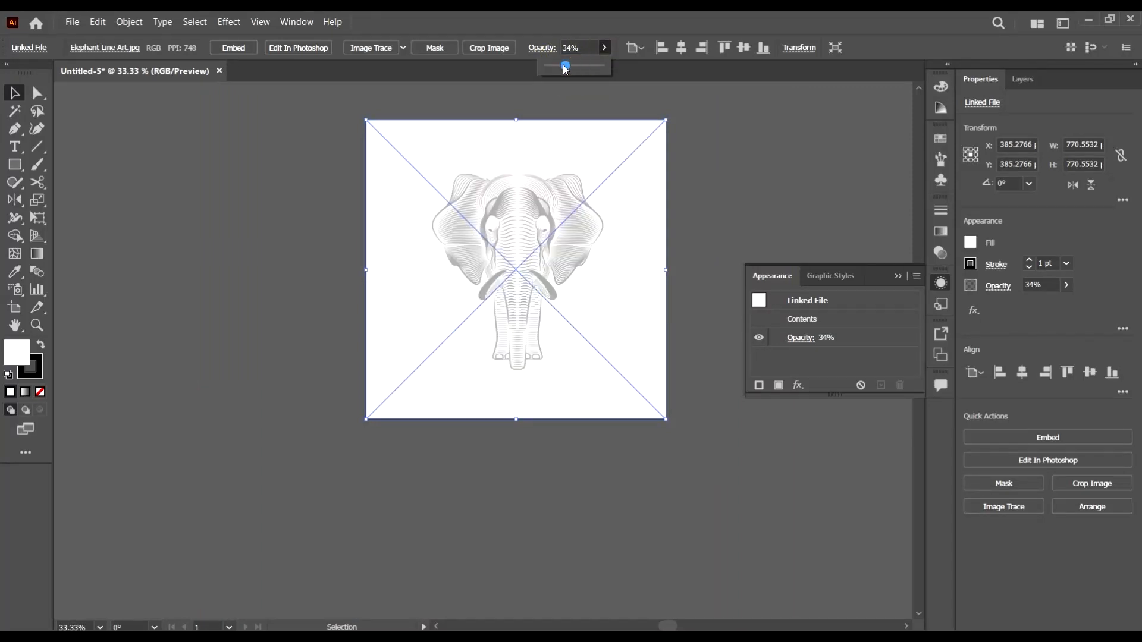
{"action": "left_click_drag", "start_coordinate": [566, 69], "coordinate": [551, 63]}
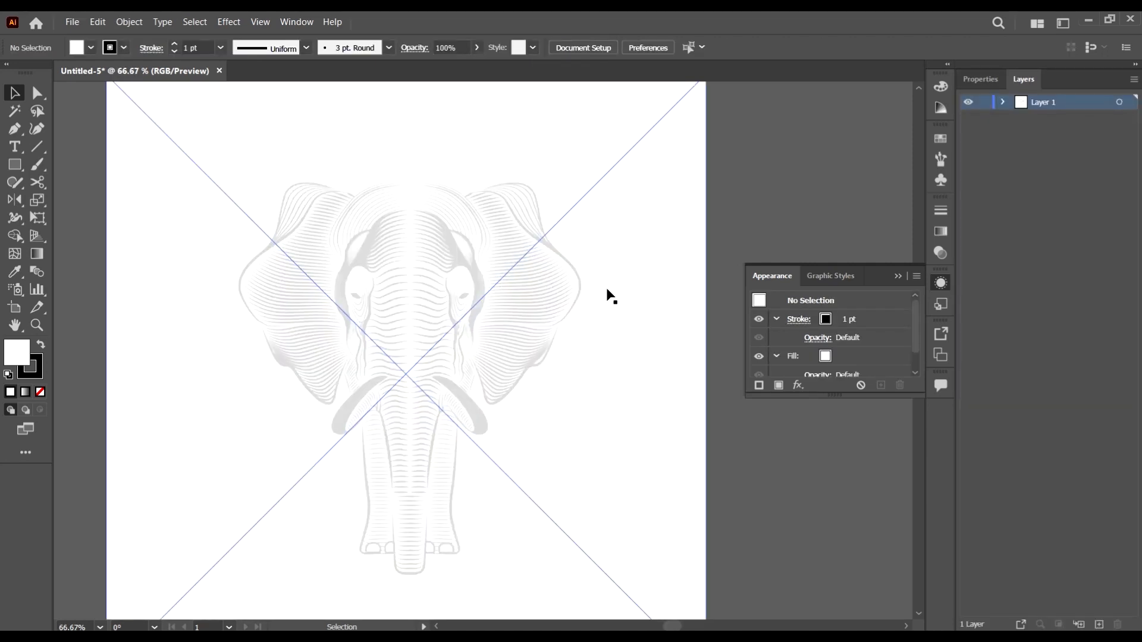
Add a new layer above the elephant image, lock the image's Layer 1, and make the new layer active
{"action": "scroll", "coordinate": [611, 296], "scroll_direction": "down", "scroll_amount": 1}
{"action": "left_click", "coordinate": [1099, 624]}
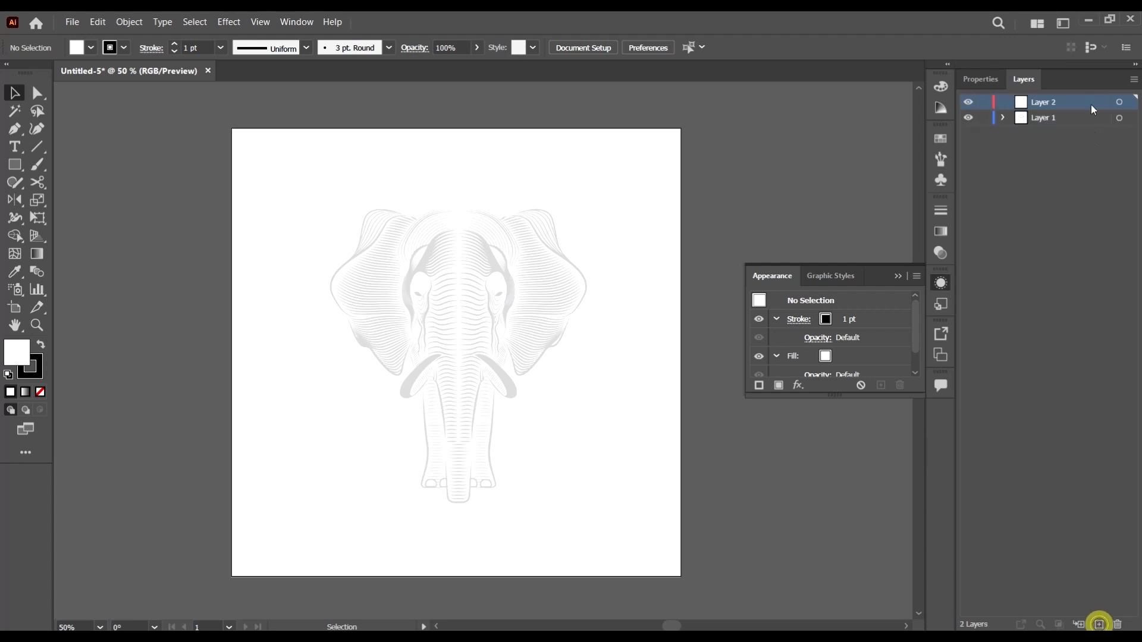
{"action": "left_click", "coordinate": [1080, 116]}
{"action": "left_click", "coordinate": [984, 118]}
{"action": "left_click", "coordinate": [1086, 107]}
Activate the Pen tool and examine the faded elephant reference from the feet to the lines at the crown of the head
{"action": "scroll", "coordinate": [289, 253], "scroll_direction": "up", "scroll_amount": 1}
{"action": "scroll", "coordinate": [436, 231], "scroll_direction": "up", "scroll_amount": 2}
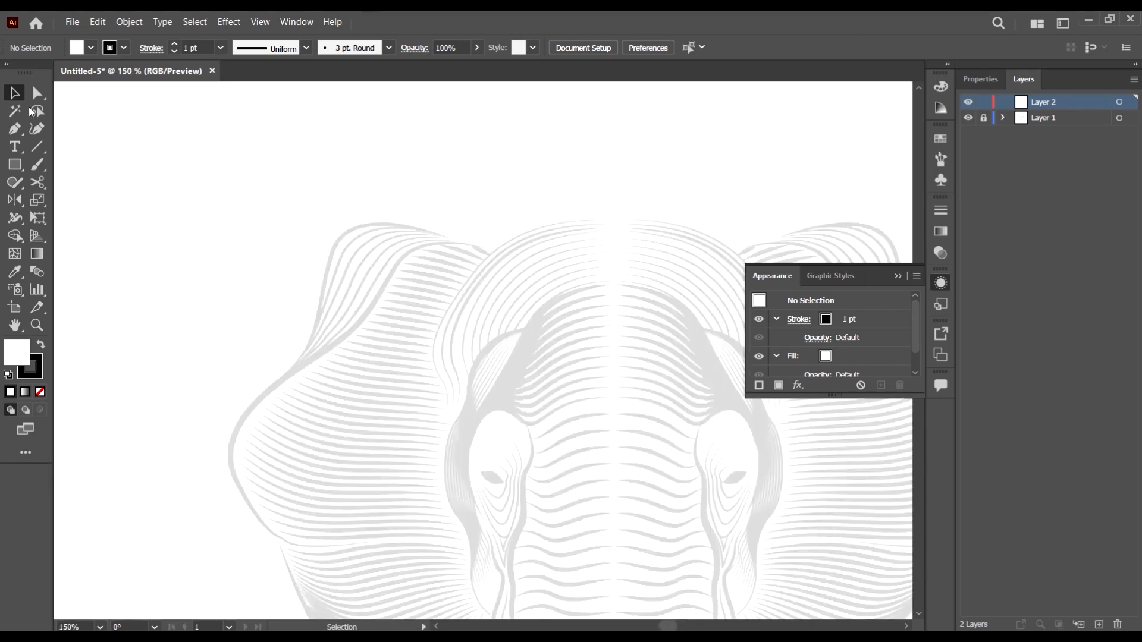
{"action": "key", "text": "p"}
{"action": "scroll", "coordinate": [479, 247], "scroll_direction": "down", "scroll_amount": 2}
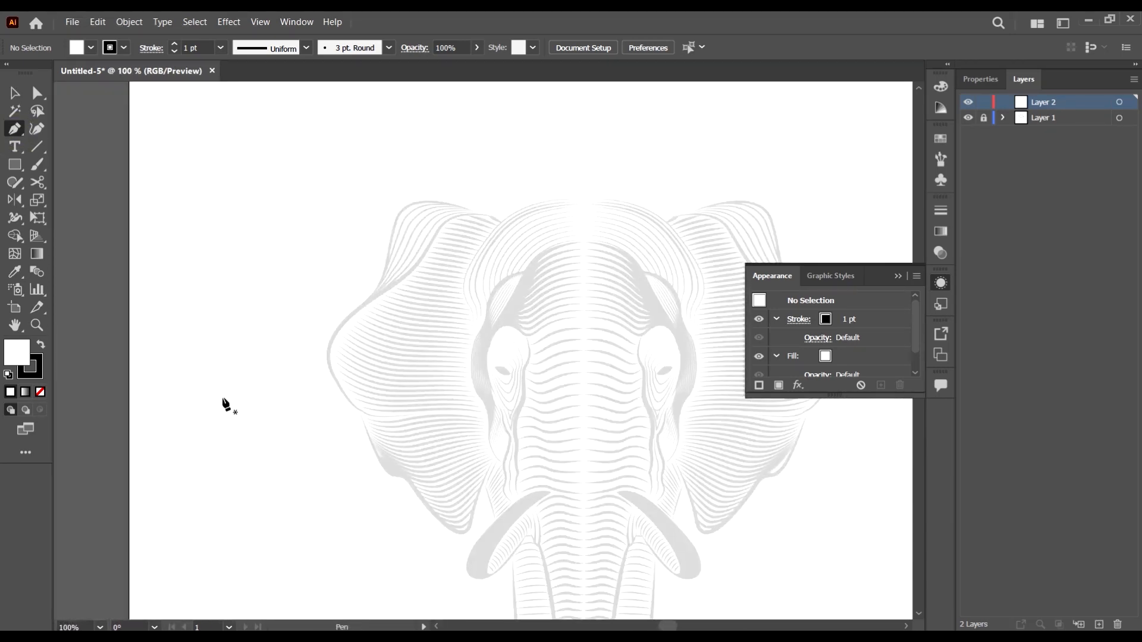
{"action": "scroll", "coordinate": [520, 223], "scroll_direction": "down", "scroll_amount": 2}
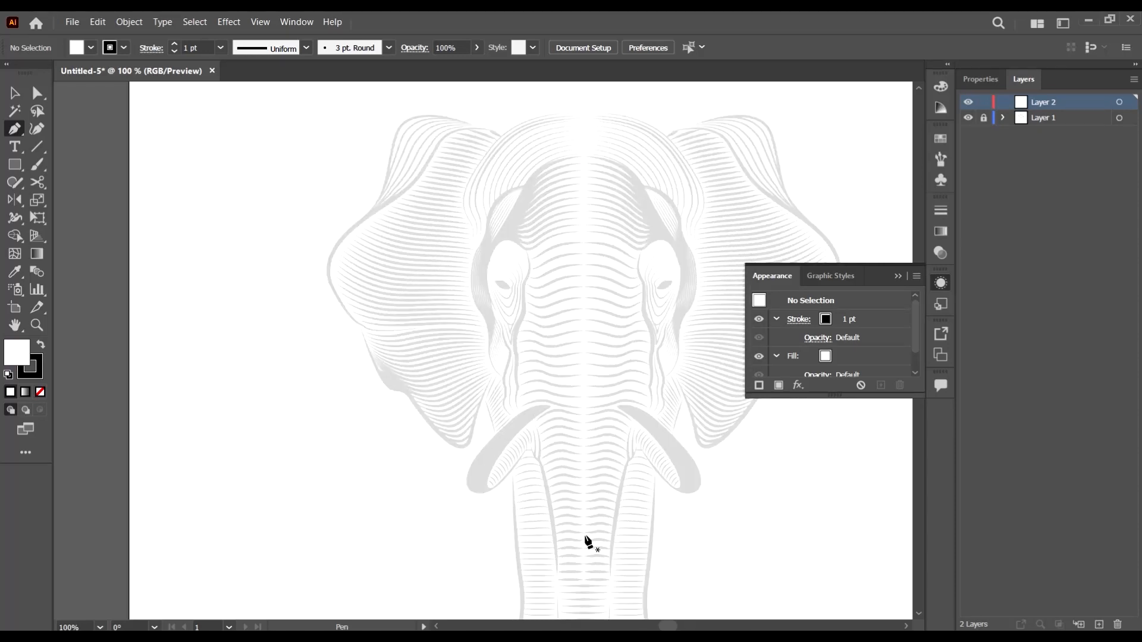
{"action": "scroll", "coordinate": [435, 388], "scroll_direction": "down", "scroll_amount": 4}
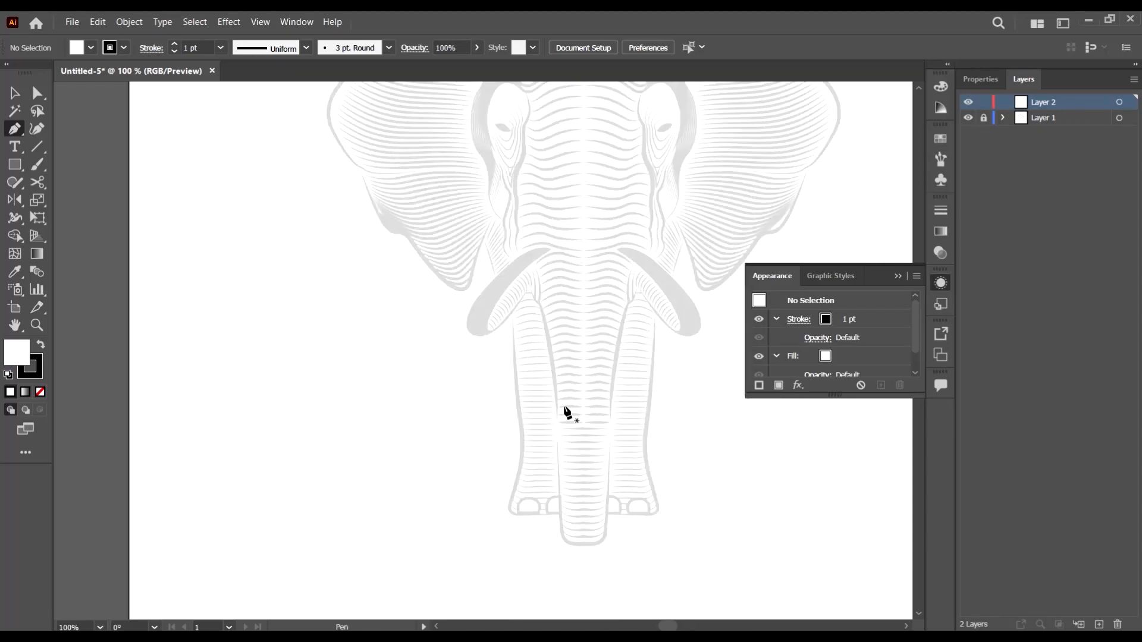
{"action": "scroll", "coordinate": [726, 174], "scroll_direction": "up", "scroll_amount": 3}
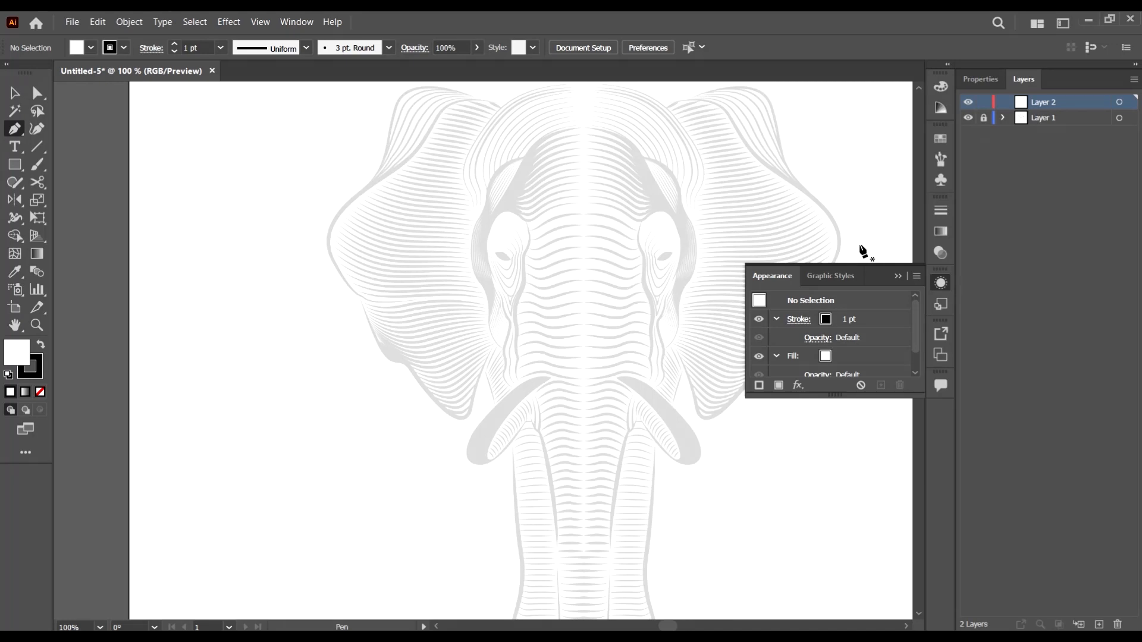
{"action": "scroll", "coordinate": [580, 316], "scroll_direction": "up", "scroll_amount": 2}
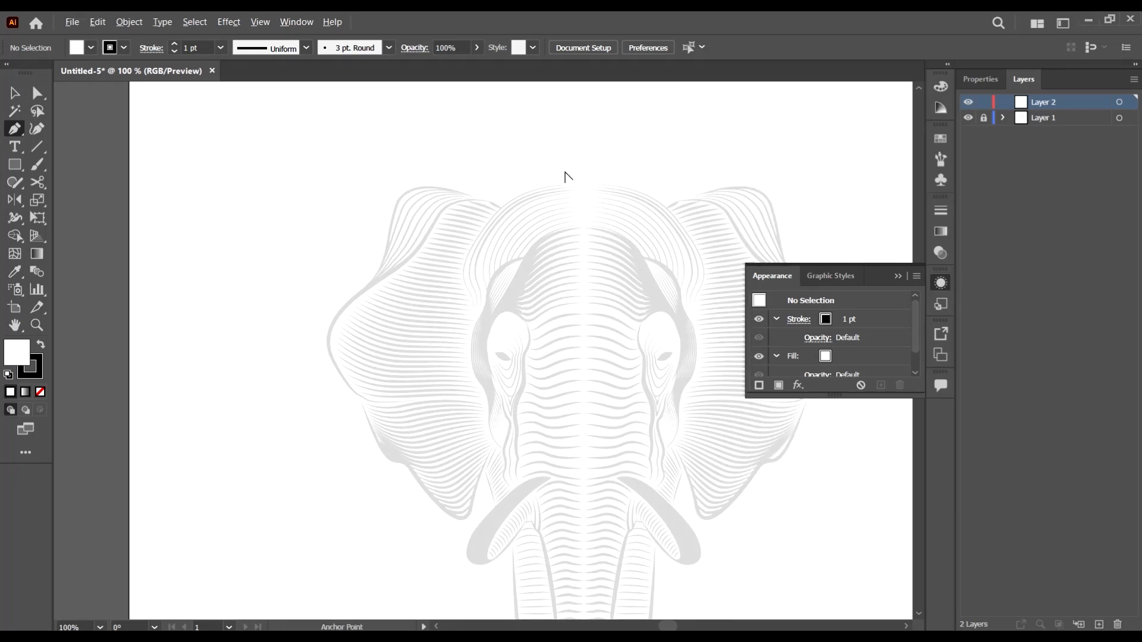
{"action": "scroll", "coordinate": [565, 176], "scroll_direction": "up", "scroll_amount": 4}
{"action": "scroll", "coordinate": [644, 200], "scroll_direction": "down", "scroll_amount": 4}
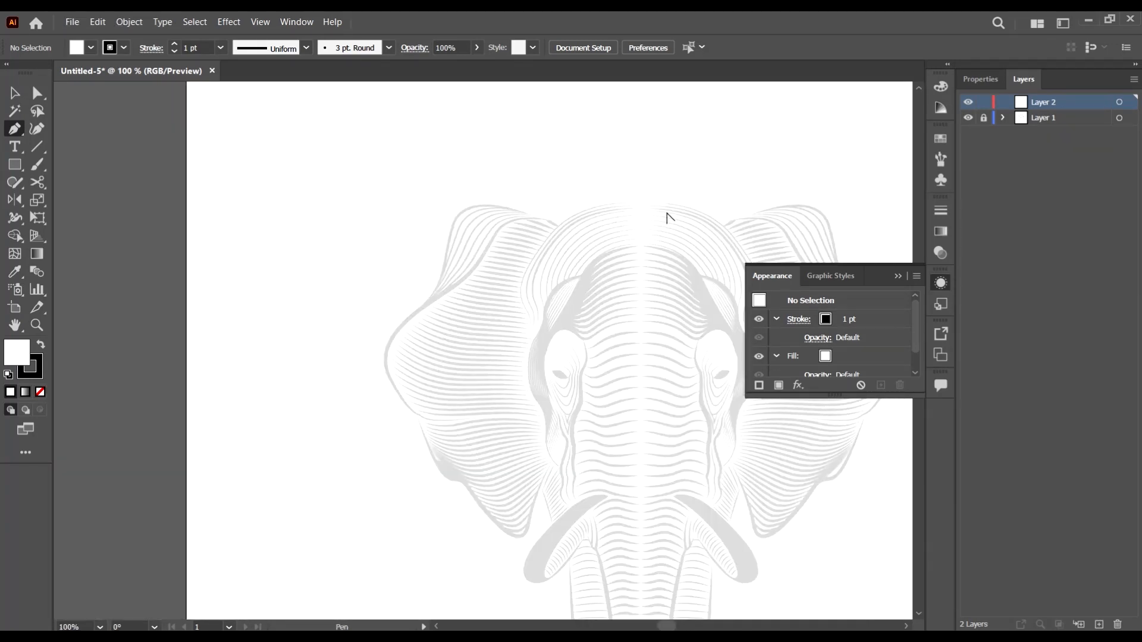
{"action": "scroll", "coordinate": [666, 216], "scroll_direction": "up", "scroll_amount": 5}
{"action": "scroll", "coordinate": [315, 416], "scroll_direction": "down", "scroll_amount": 5}
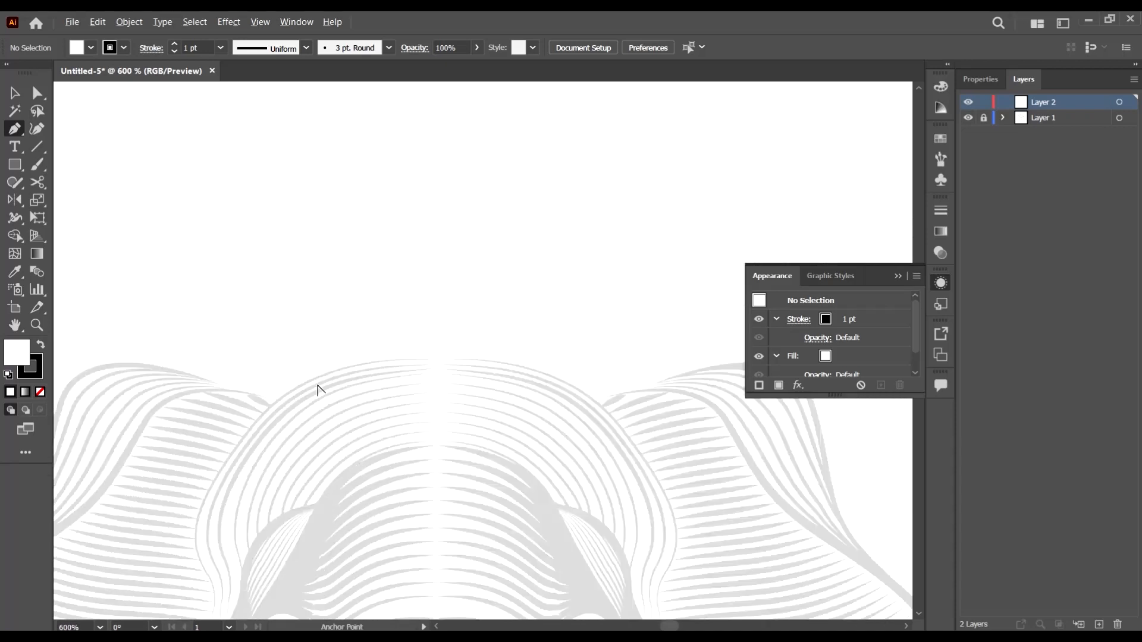
{"action": "scroll", "coordinate": [278, 505], "scroll_direction": "up", "scroll_amount": 3}
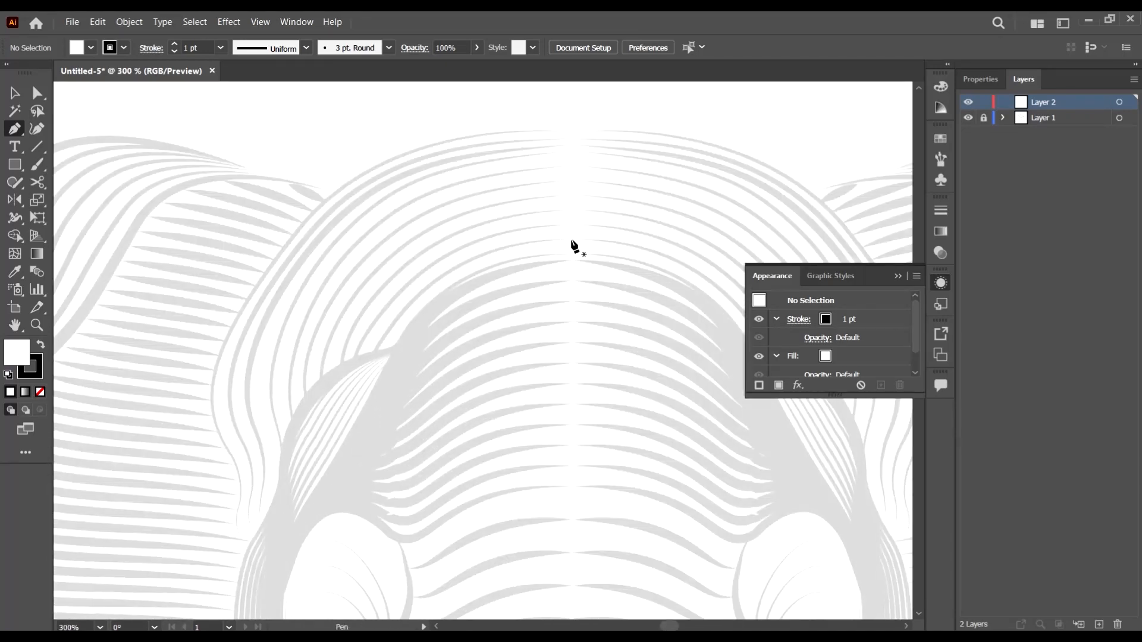
{"action": "scroll", "coordinate": [574, 246], "scroll_direction": "up", "scroll_amount": 3}
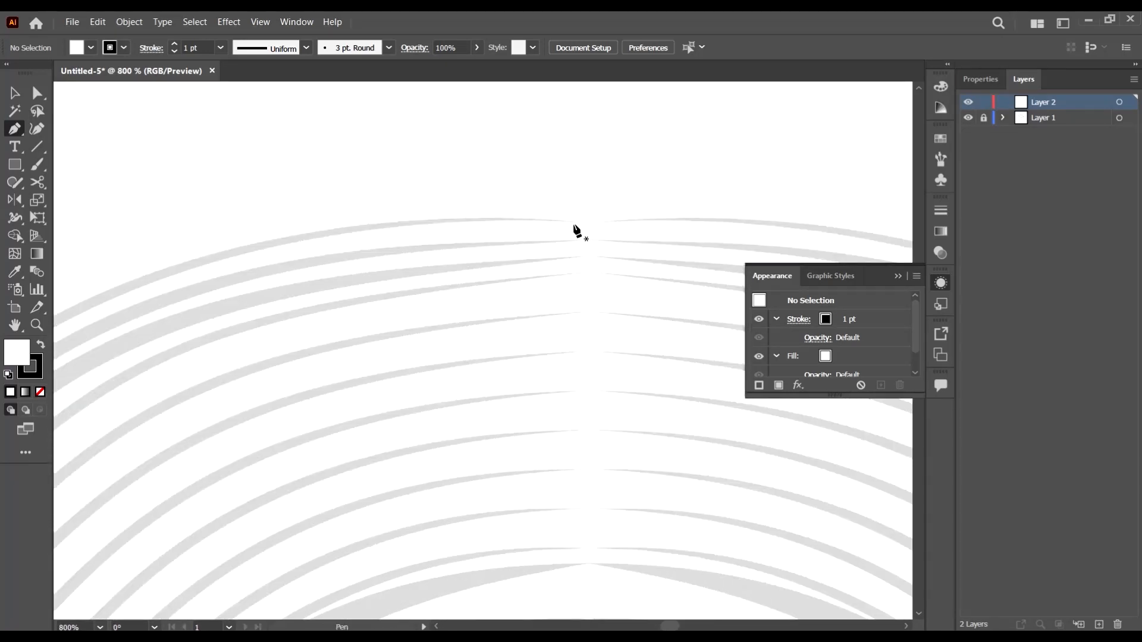
Start a Pen tool path at the crown and trace the outermost head curve down the left side of the elephant's head
{"action": "left_click", "coordinate": [579, 223]}
{"action": "scroll", "coordinate": [601, 223], "scroll_direction": "down", "scroll_amount": 3}
{"action": "scroll", "coordinate": [501, 253], "scroll_direction": "up", "scroll_amount": 2}
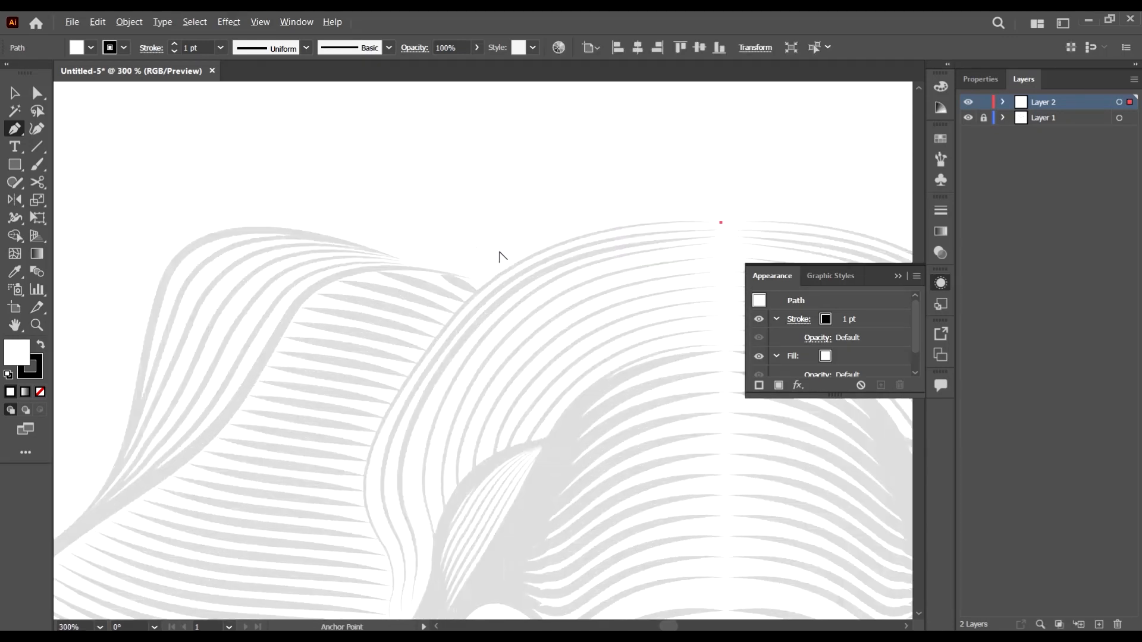
{"action": "mouse_move", "coordinate": [497, 284]}
{"action": "left_mouse_down"}
{"action": "mouse_move", "coordinate": [419, 367]}
{"action": "mouse_move", "coordinate": [350, 373]}
{"action": "left_mouse_up"}
{"action": "scroll", "coordinate": [469, 367], "scroll_direction": "down", "scroll_amount": 1}
{"action": "scroll", "coordinate": [469, 367], "scroll_direction": "down", "scroll_amount": 4}
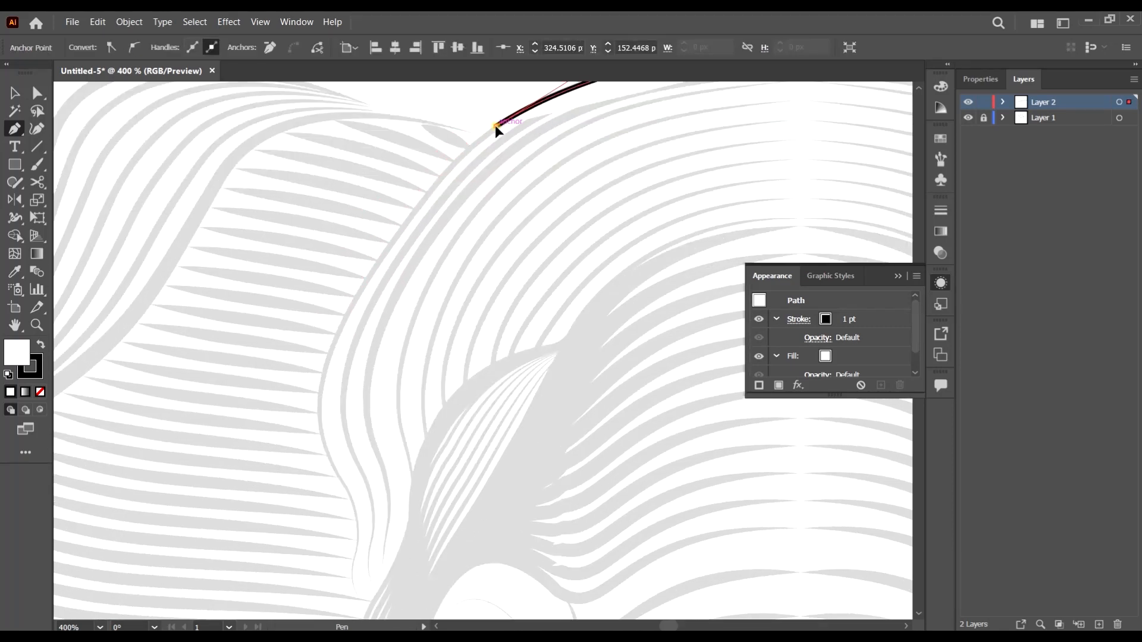
{"action": "left_click_drag", "start_coordinate": [403, 226], "coordinate": [364, 282]}
{"action": "scroll", "coordinate": [308, 324], "scroll_direction": "down", "scroll_amount": 1}
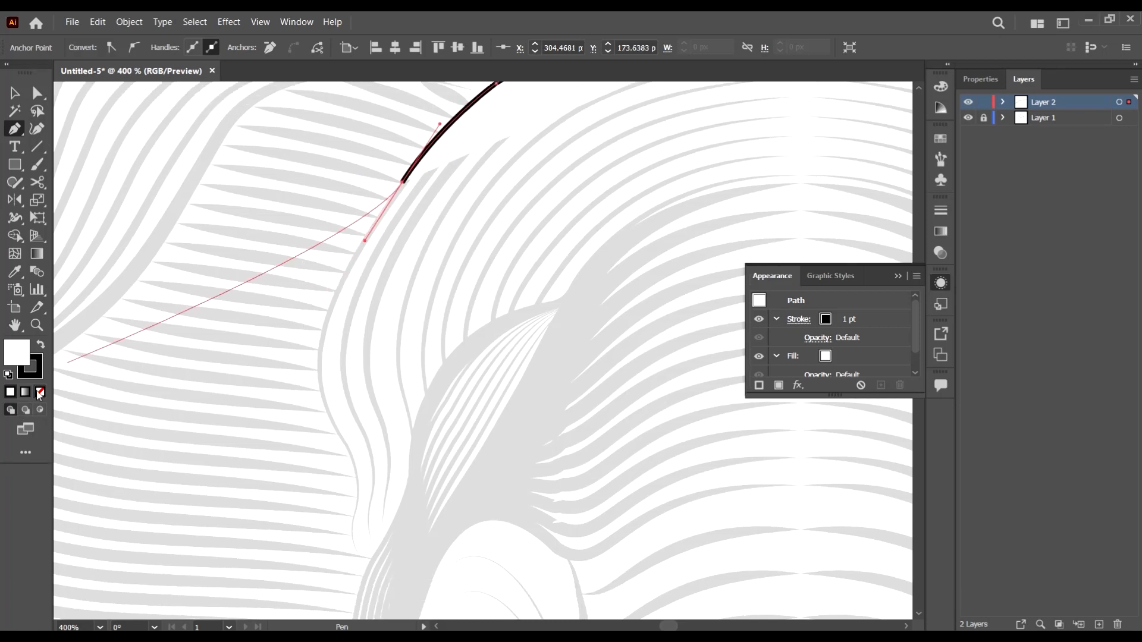
Set the path's fill to none and continue the head outline around the side bulge to its hooked end above the left eye
{"action": "left_click", "coordinate": [40, 392]}
{"action": "scroll", "coordinate": [375, 352], "scroll_direction": "up", "scroll_amount": 1}
{"action": "scroll", "coordinate": [324, 324], "scroll_direction": "down", "scroll_amount": 2}
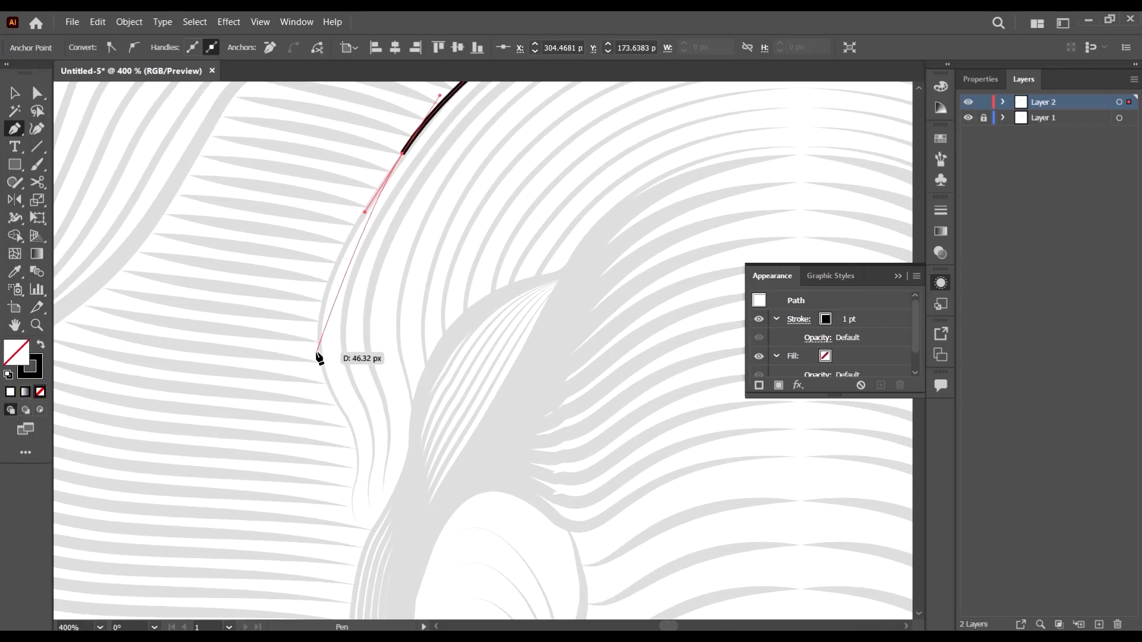
{"action": "left_click_drag", "start_coordinate": [320, 348], "coordinate": [325, 415]}
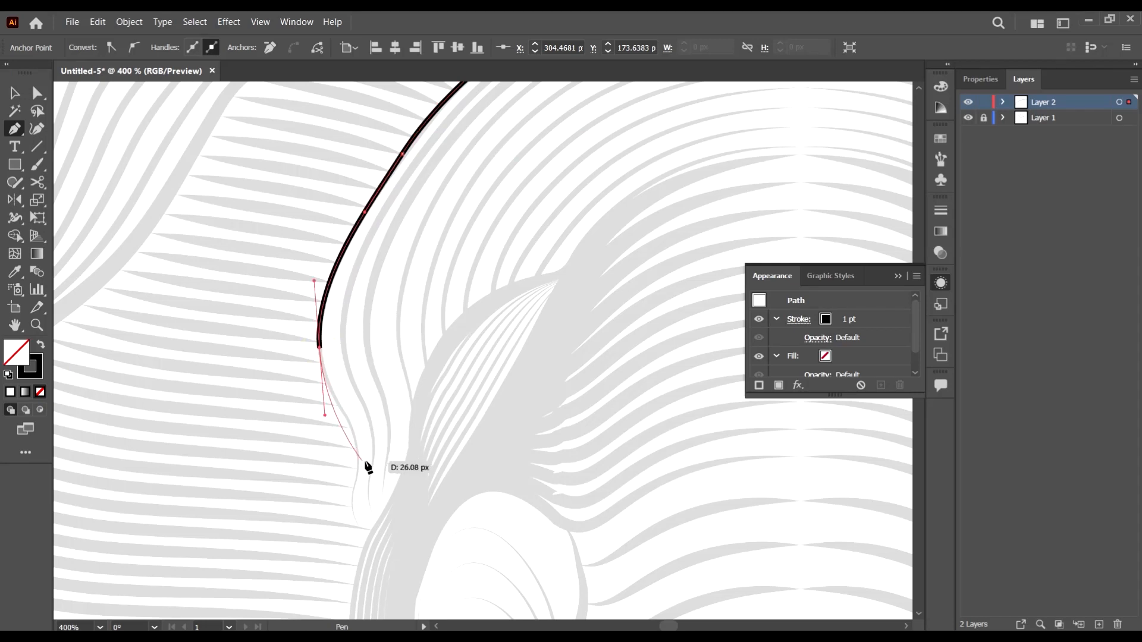
{"action": "left_click_drag", "start_coordinate": [358, 465], "coordinate": [353, 519]}
{"action": "scroll", "coordinate": [355, 517], "scroll_direction": "down", "scroll_amount": 4}
{"action": "scroll", "coordinate": [342, 447], "scroll_direction": "up", "scroll_amount": 3}
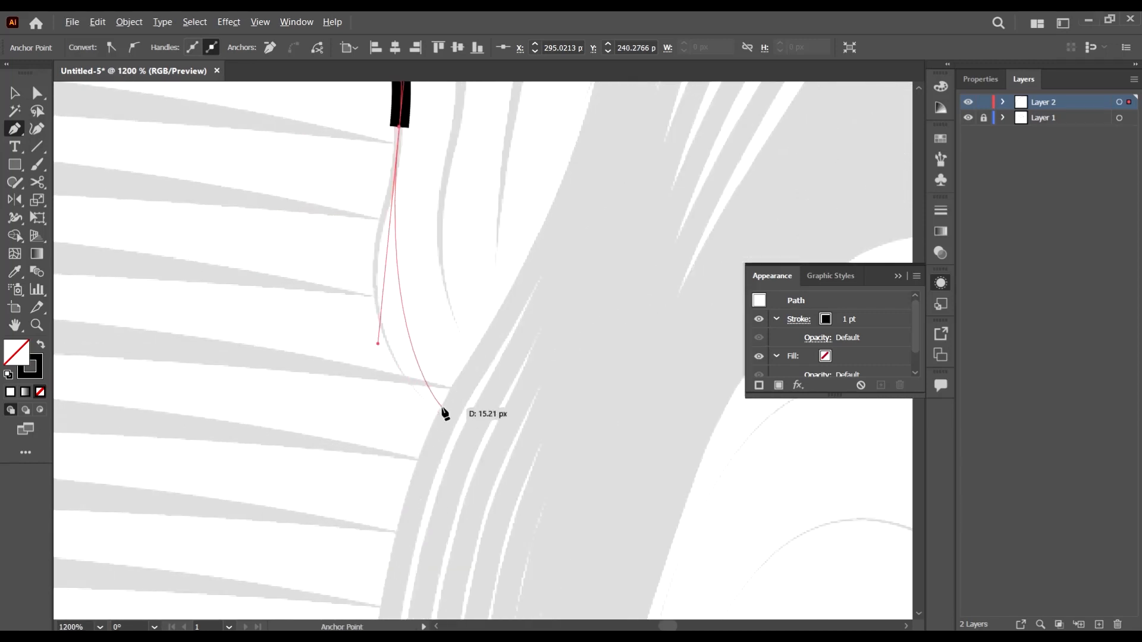
{"action": "left_click_drag", "start_coordinate": [444, 414], "coordinate": [493, 458]}
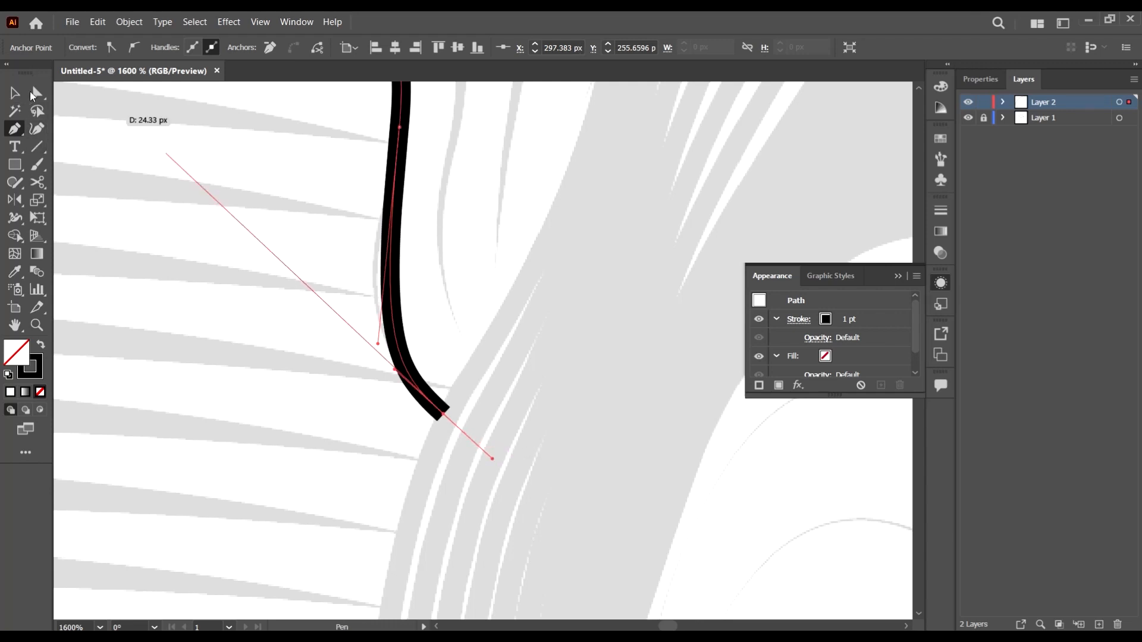
Adjust the handle and anchor point near the head outline's lower end with Direct Selection to match the reference, and deselect the path
{"action": "left_click", "coordinate": [34, 93]}
{"action": "scroll", "coordinate": [255, 293], "scroll_direction": "down", "scroll_amount": 2}
{"action": "scroll", "coordinate": [207, 317], "scroll_direction": "up", "scroll_amount": 1}
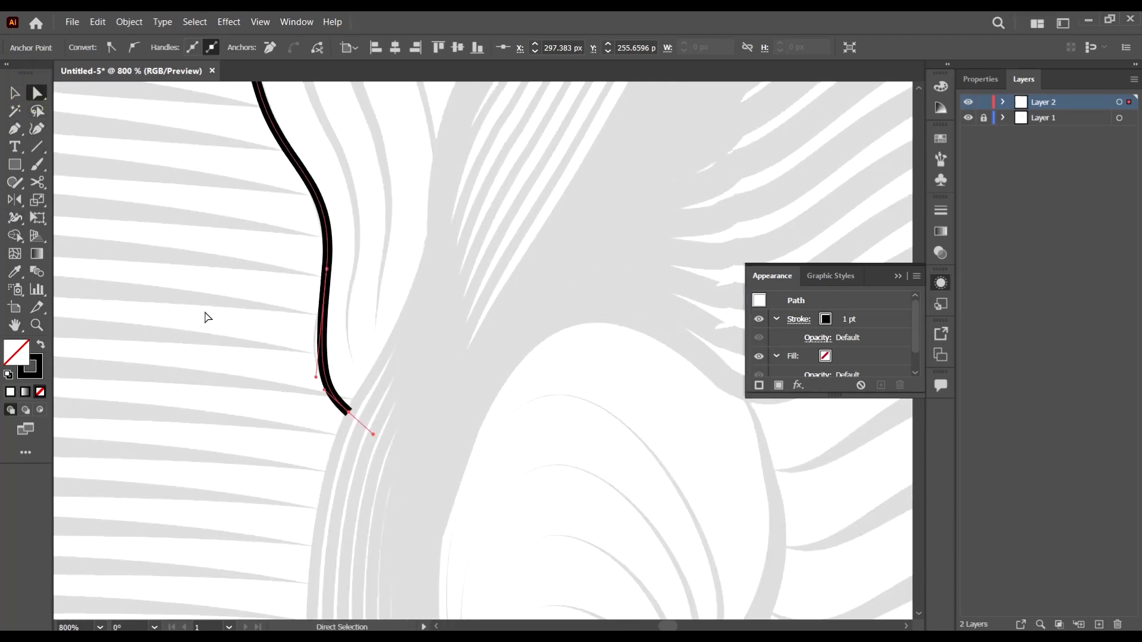
{"action": "scroll", "coordinate": [319, 286], "scroll_direction": "up", "scroll_amount": 3}
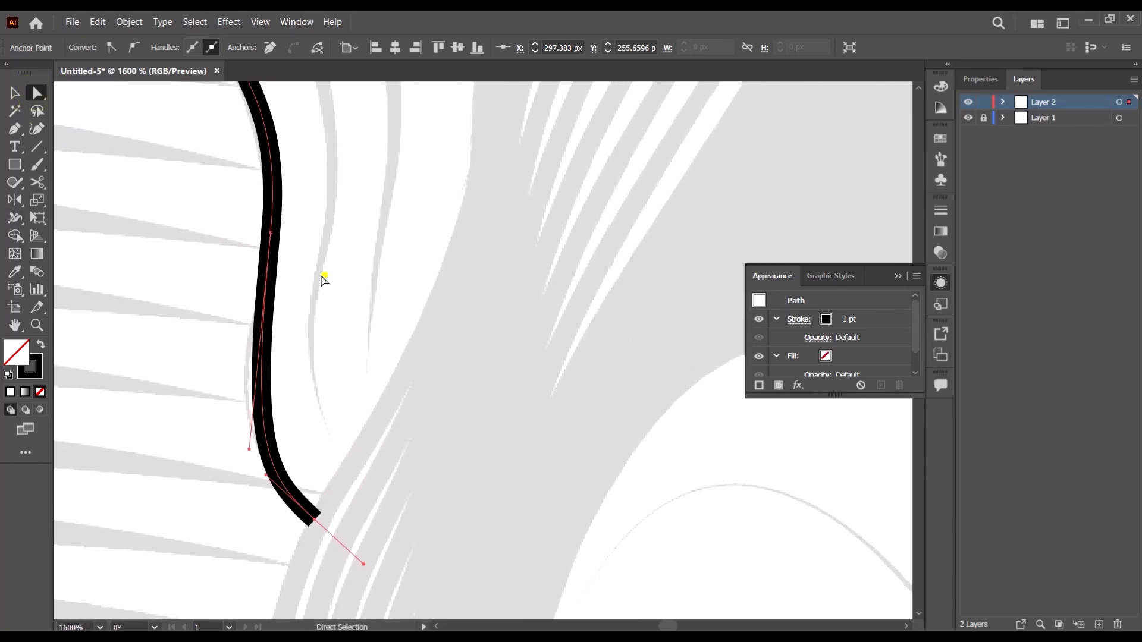
{"action": "left_click", "coordinate": [324, 275]}
{"action": "left_click_drag", "start_coordinate": [249, 450], "coordinate": [244, 394]}
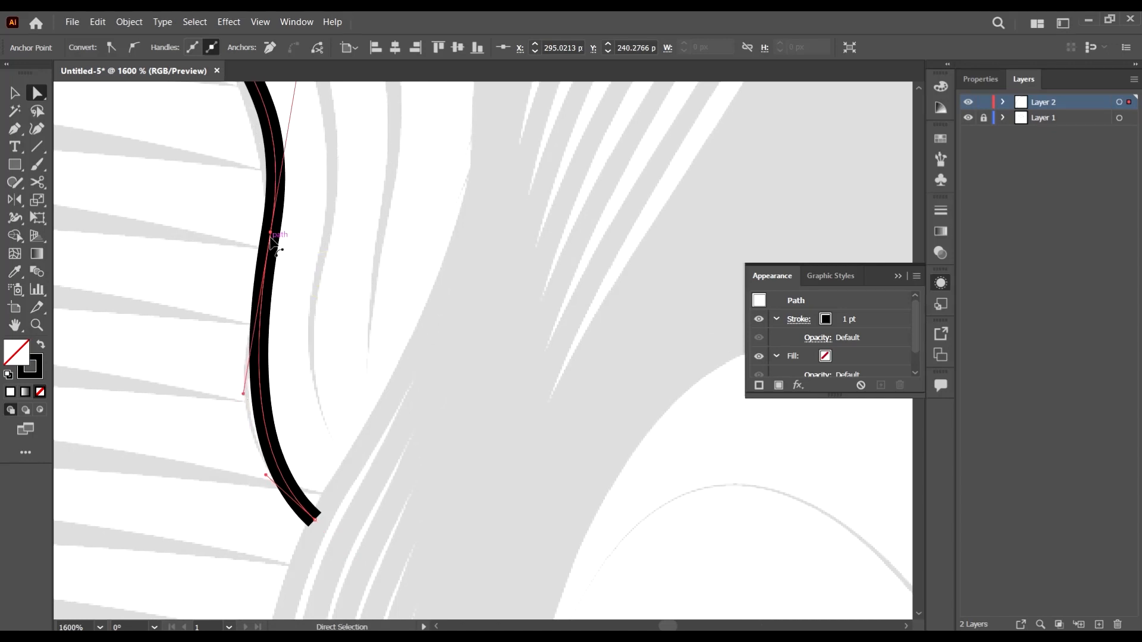
{"action": "mouse_move", "coordinate": [270, 238]}
{"action": "left_mouse_down"}
{"action": "mouse_move", "coordinate": [287, 252]}
{"action": "mouse_move", "coordinate": [262, 222]}
{"action": "left_mouse_up"}
{"action": "key", "text": "ctrl+z"}
{"action": "left_click", "coordinate": [272, 214]}
{"action": "scroll", "coordinate": [312, 298], "scroll_direction": "down", "scroll_amount": 4}
{"action": "scroll", "coordinate": [320, 305], "scroll_direction": "up", "scroll_amount": 3}
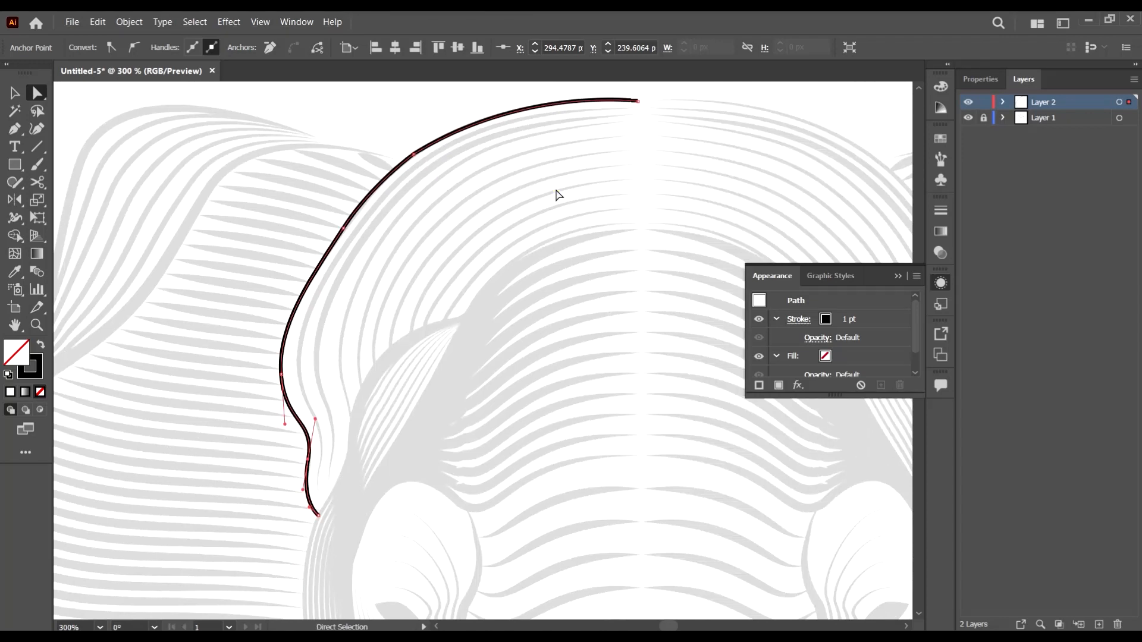
{"action": "left_click", "coordinate": [556, 187]}
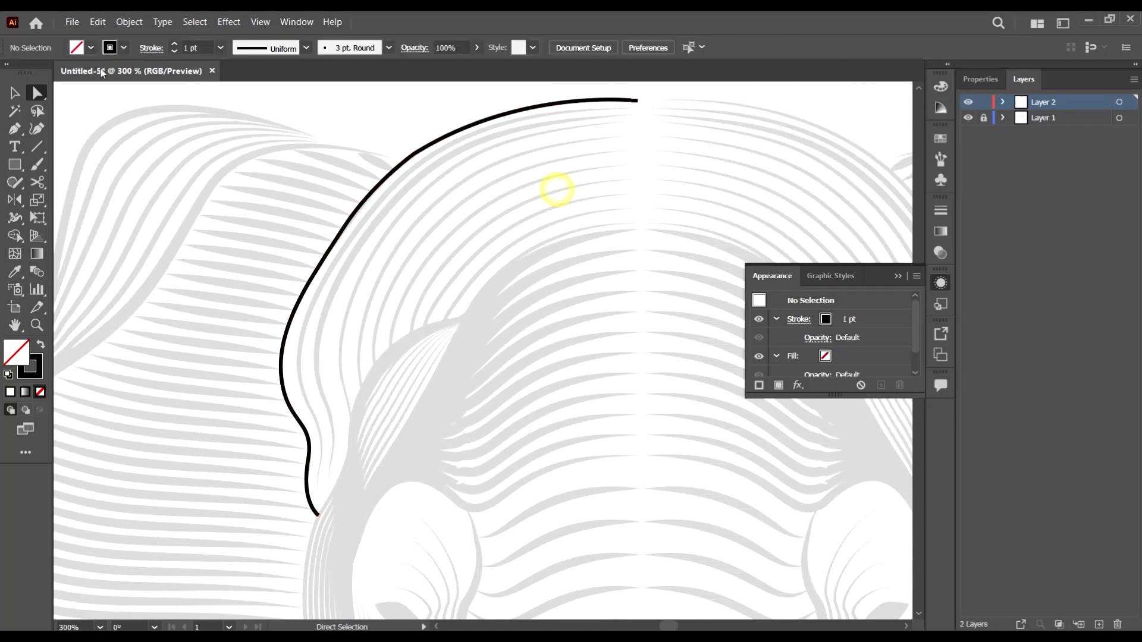
Start a new Pen path on the head outline and trace the left ear's upper edge down along its folded flap
{"action": "scroll", "coordinate": [408, 204], "scroll_direction": "down", "scroll_amount": 3}
{"action": "scroll", "coordinate": [553, 175], "scroll_direction": "up", "scroll_amount": 4}
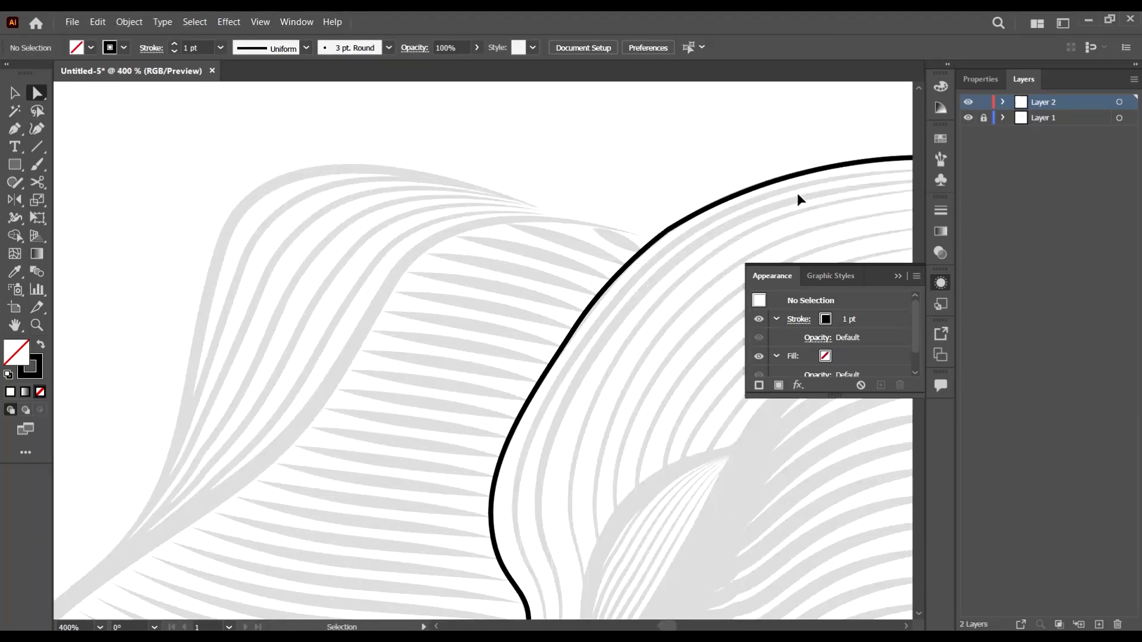
{"action": "scroll", "coordinate": [806, 186], "scroll_direction": "down", "scroll_amount": 1}
{"action": "scroll", "coordinate": [815, 178], "scroll_direction": "up", "scroll_amount": 6}
{"action": "scroll", "coordinate": [526, 285], "scroll_direction": "down", "scroll_amount": 6}
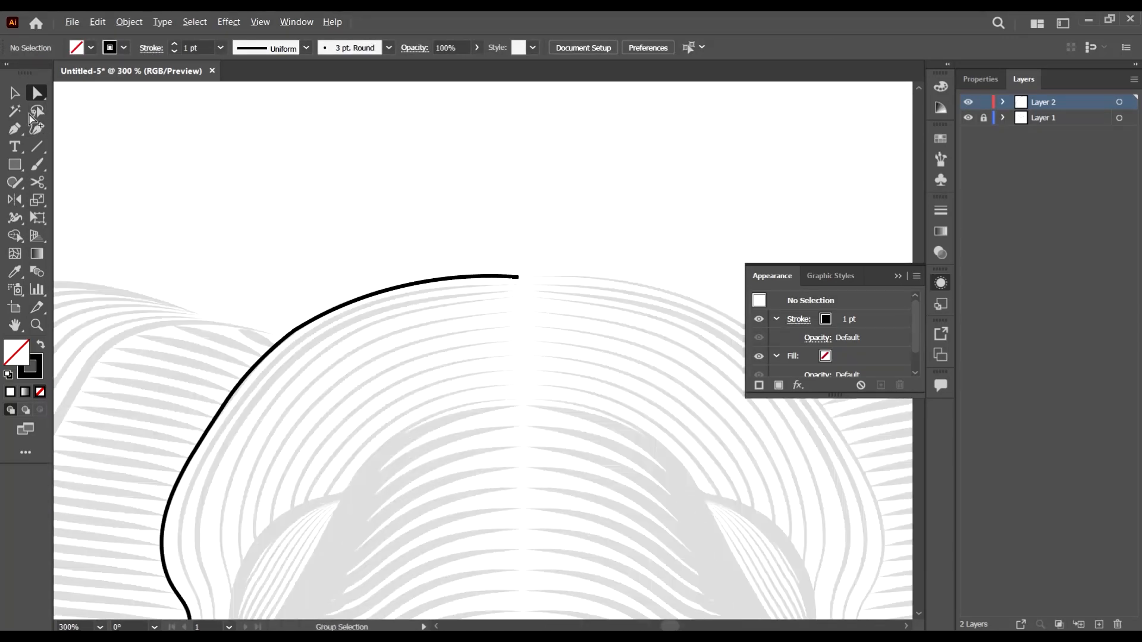
{"action": "left_click", "coordinate": [13, 129]}
{"action": "scroll", "coordinate": [510, 387], "scroll_direction": "down", "scroll_amount": 6}
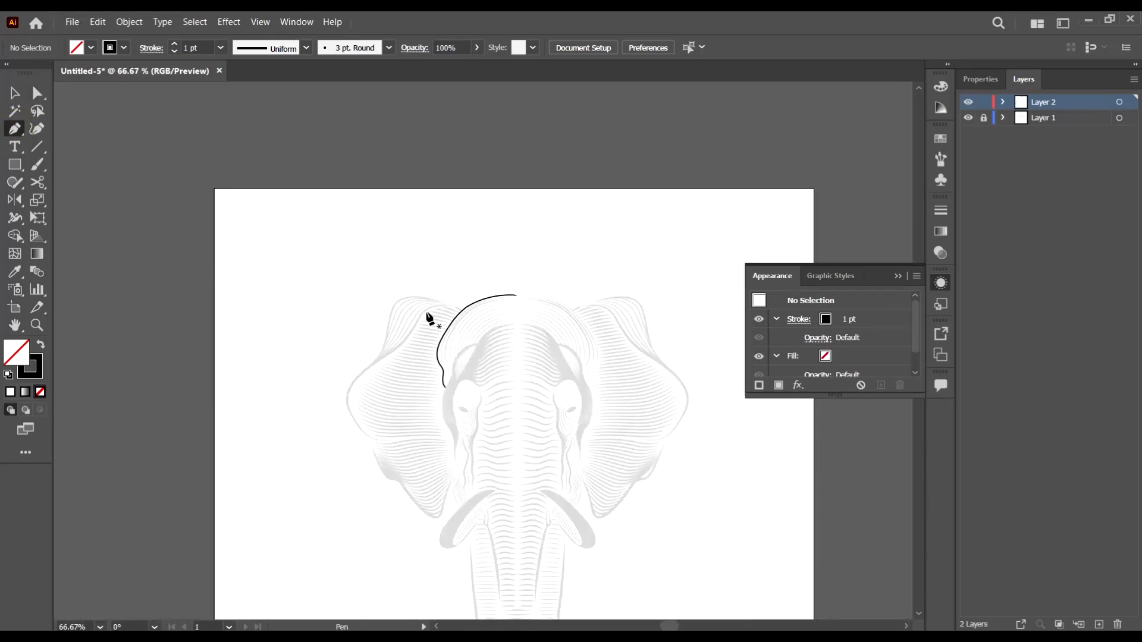
{"action": "scroll", "coordinate": [438, 300], "scroll_direction": "up", "scroll_amount": 2}
{"action": "scroll", "coordinate": [438, 299], "scroll_direction": "up", "scroll_amount": 6}
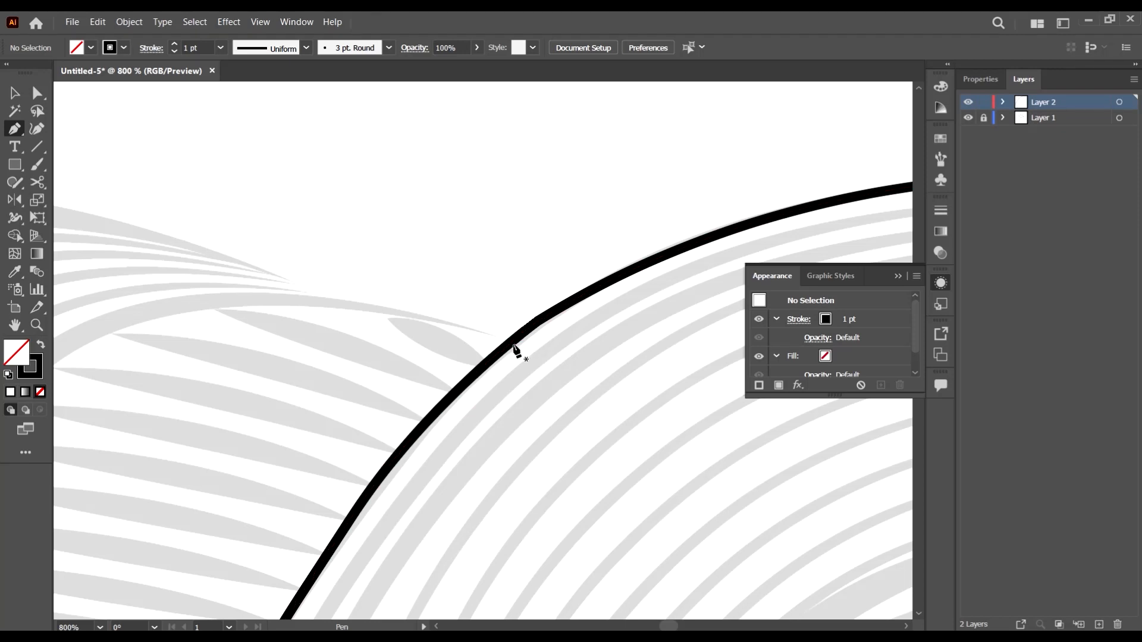
{"action": "left_click", "coordinate": [510, 339]}
{"action": "scroll", "coordinate": [476, 336], "scroll_direction": "down", "scroll_amount": 3}
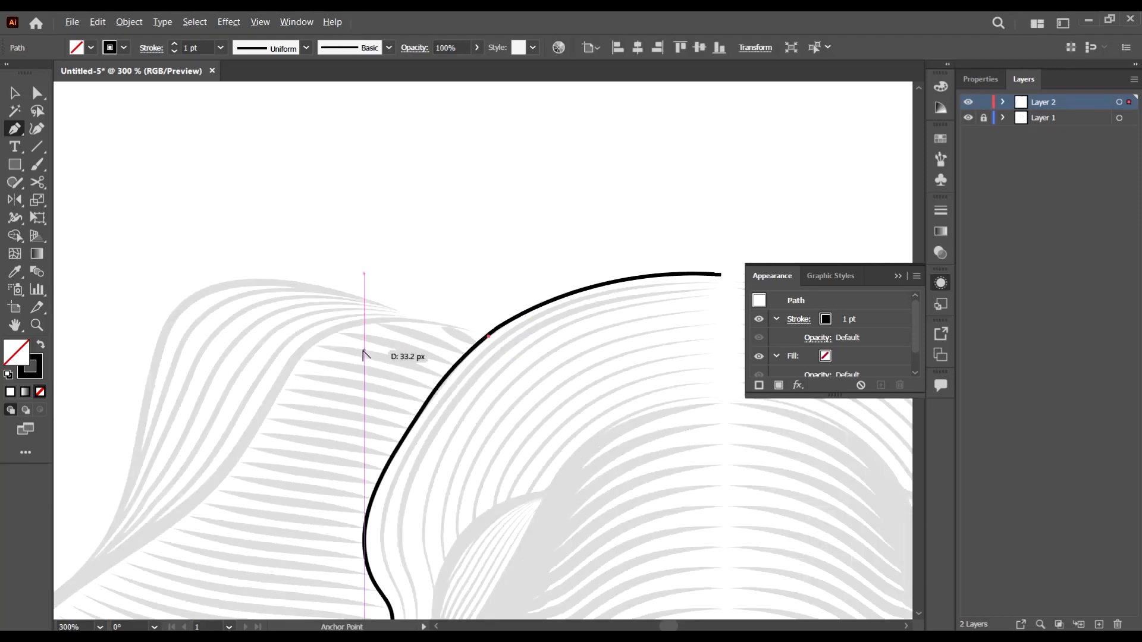
{"action": "scroll", "coordinate": [364, 355], "scroll_direction": "up", "scroll_amount": 3}
{"action": "left_click_drag", "start_coordinate": [293, 297], "coordinate": [84, 373]}
{"action": "scroll", "coordinate": [301, 416], "scroll_direction": "down", "scroll_amount": 4}
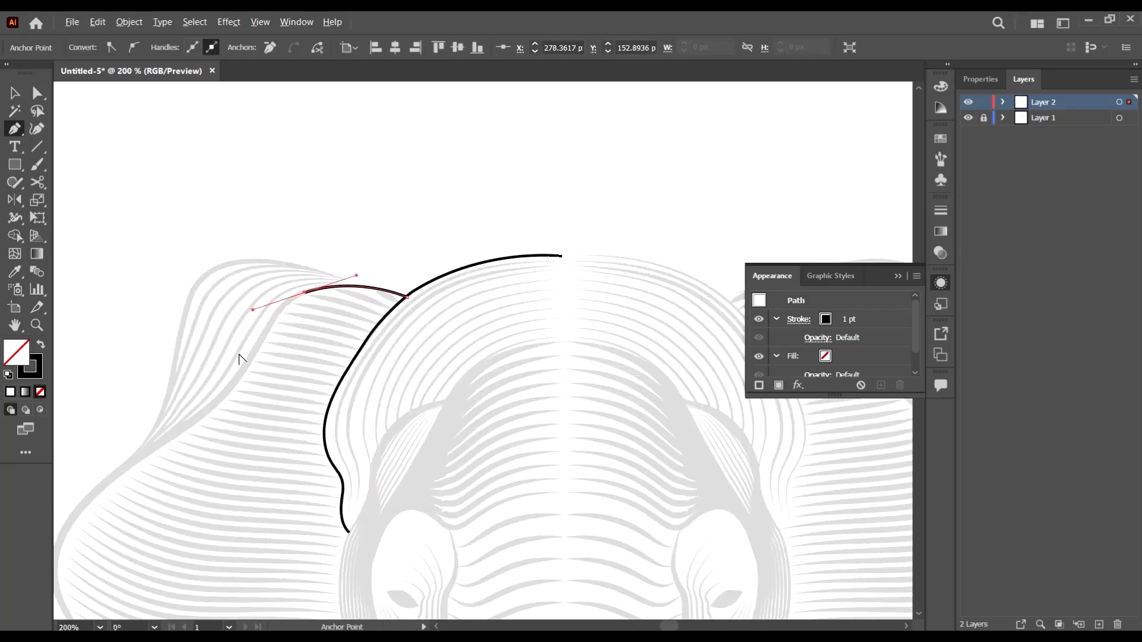
{"action": "scroll", "coordinate": [239, 359], "scroll_direction": "up", "scroll_amount": 2}
{"action": "mouse_move", "coordinate": [160, 481]}
{"action": "left_mouse_down"}
{"action": "mouse_move", "coordinate": [140, 508]}
{"action": "mouse_move", "coordinate": [54, 546]}
{"action": "mouse_move", "coordinate": [136, 543]}
{"action": "mouse_move", "coordinate": [294, 595]}
{"action": "mouse_move", "coordinate": [291, 576]}
{"action": "mouse_move", "coordinate": [351, 541]}
{"action": "mouse_move", "coordinate": [322, 557]}
{"action": "left_mouse_up"}
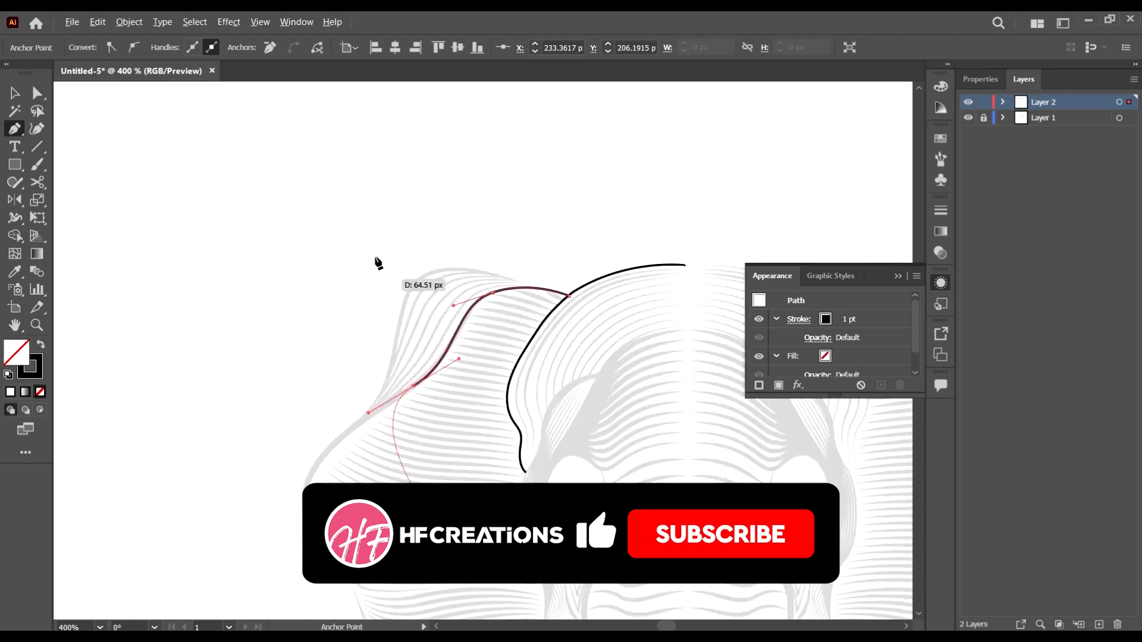
Continue the left ear path around the wide outer edge and end it along the fold line inside the ear
{"action": "scroll", "coordinate": [328, 488], "scroll_direction": "up", "scroll_amount": 1}
{"action": "scroll", "coordinate": [333, 488], "scroll_direction": "down", "scroll_amount": 6}
{"action": "scroll", "coordinate": [338, 280], "scroll_direction": "up", "scroll_amount": 1}
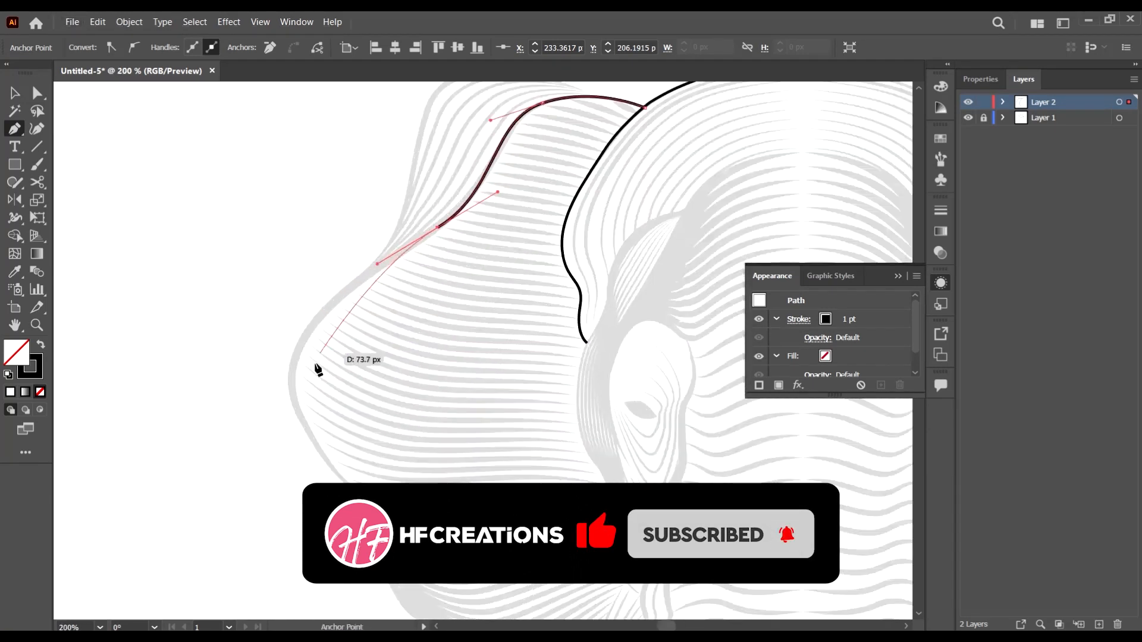
{"action": "left_click_drag", "start_coordinate": [294, 371], "coordinate": [288, 430]}
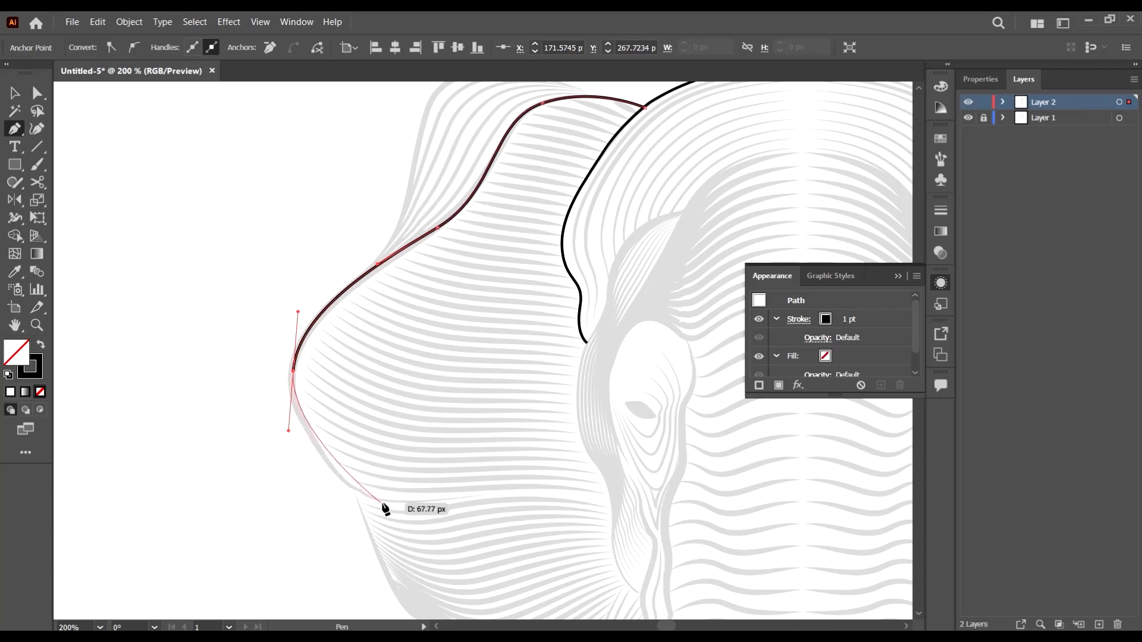
{"action": "left_click_drag", "start_coordinate": [389, 501], "coordinate": [551, 497]}
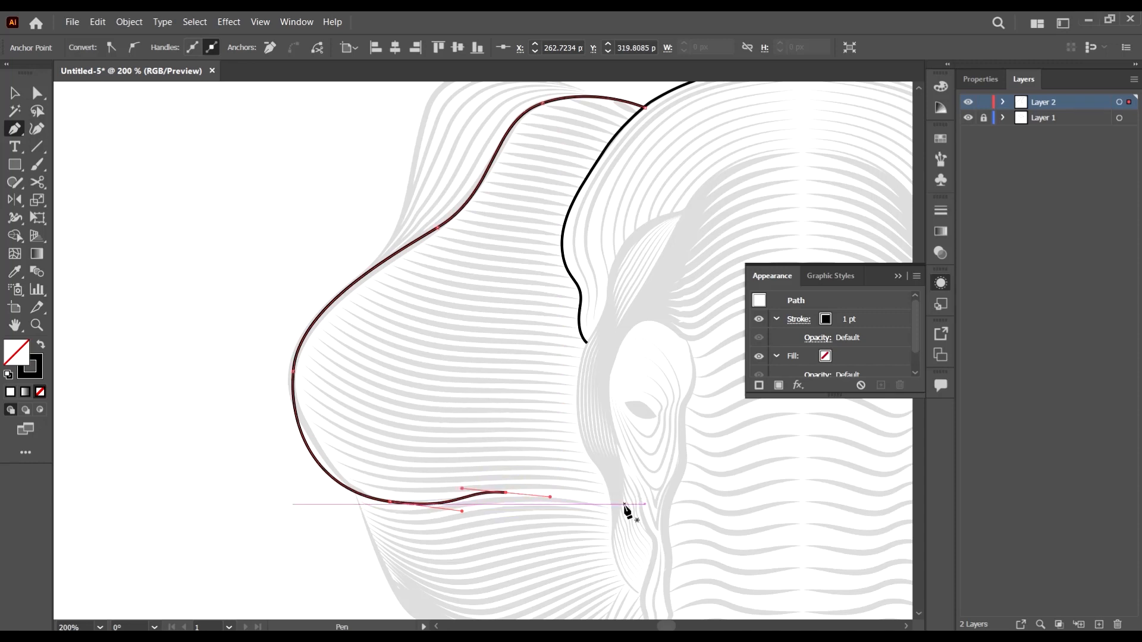
Start a separate path below the left ear's fold and trace the lower lobe's outer edge past the dark notch
{"action": "scroll", "coordinate": [625, 509], "scroll_direction": "down", "scroll_amount": 3}
{"action": "scroll", "coordinate": [484, 286], "scroll_direction": "down", "scroll_amount": 6}
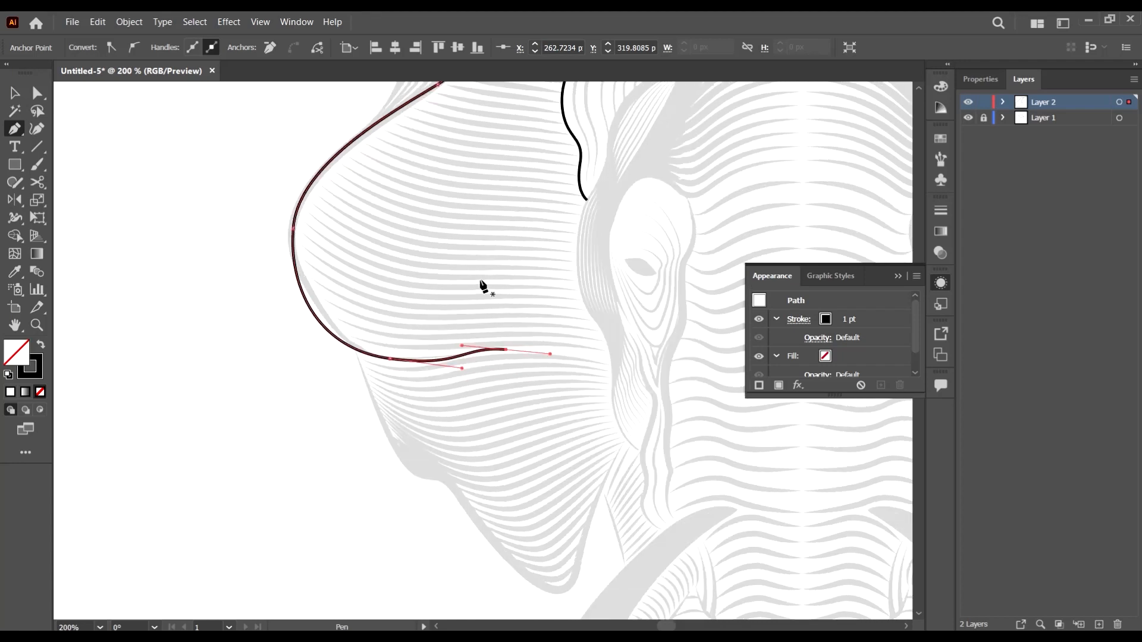
{"action": "scroll", "coordinate": [631, 375], "scroll_direction": "left", "scroll_amount": 5}
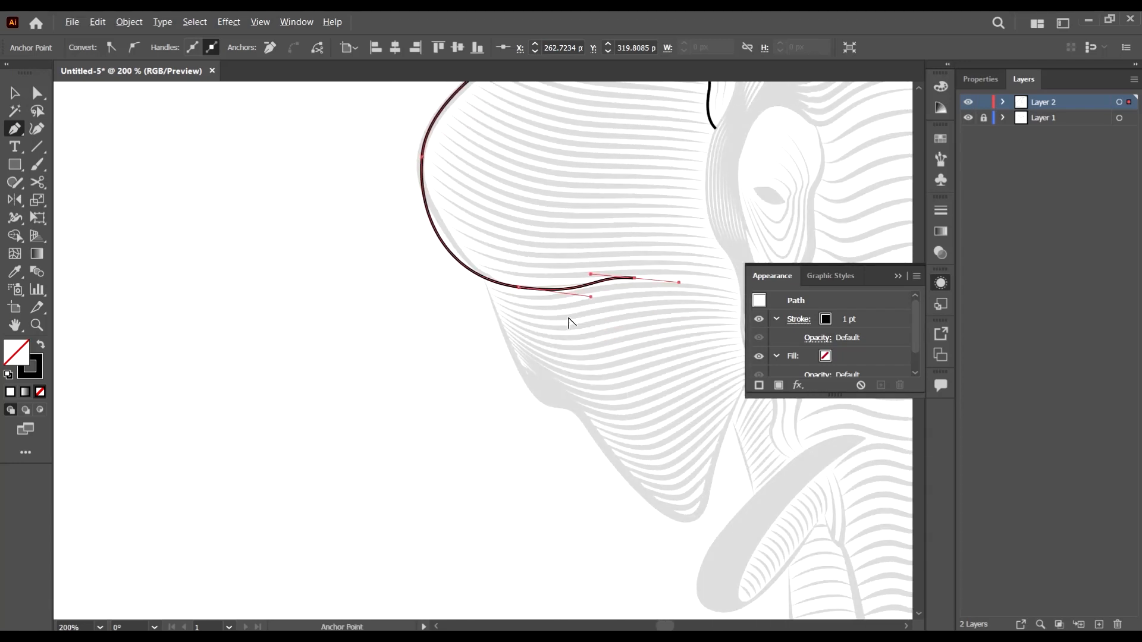
{"action": "scroll", "coordinate": [517, 296], "scroll_direction": "up", "scroll_amount": 3}
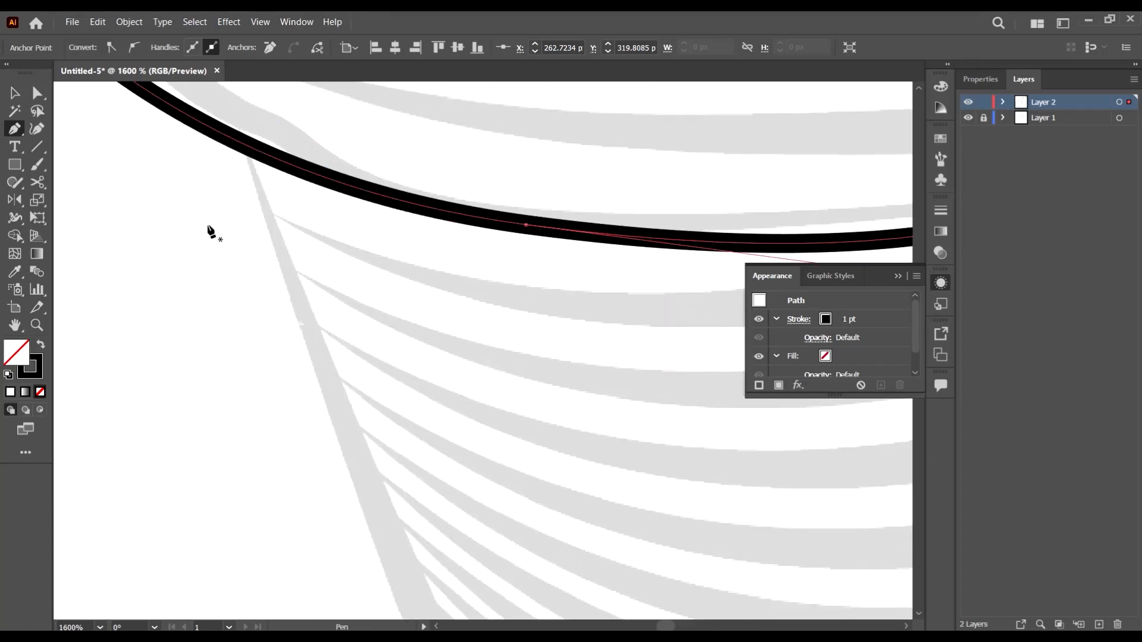
{"action": "left_click", "coordinate": [207, 226]}
{"action": "key", "text": "ctrl+z"}
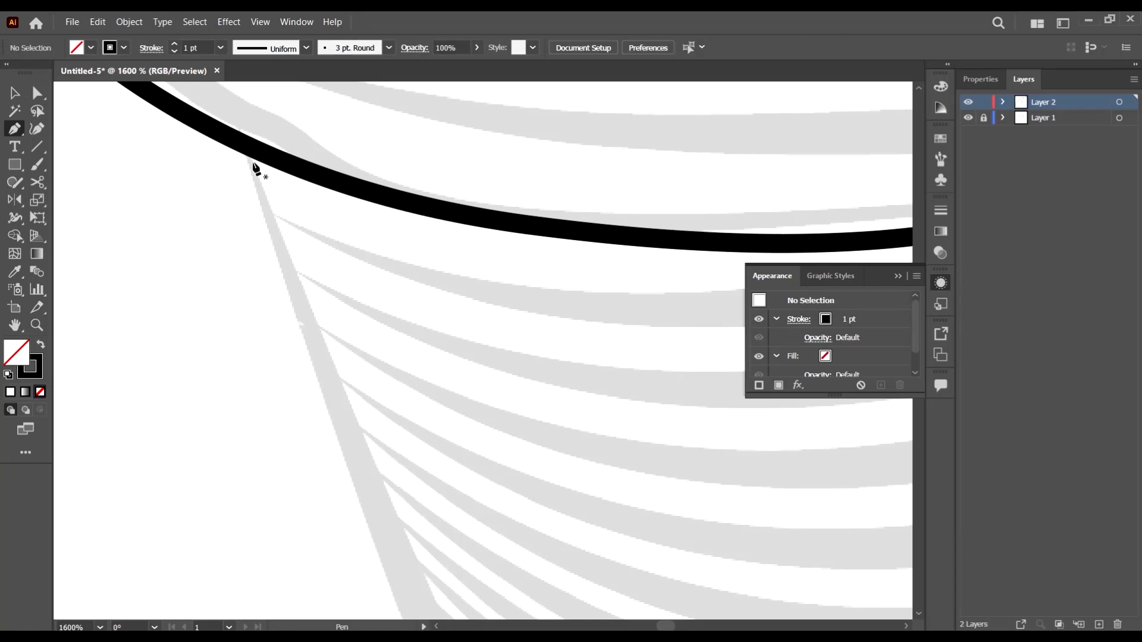
{"action": "scroll", "coordinate": [267, 238], "scroll_direction": "down", "scroll_amount": 3}
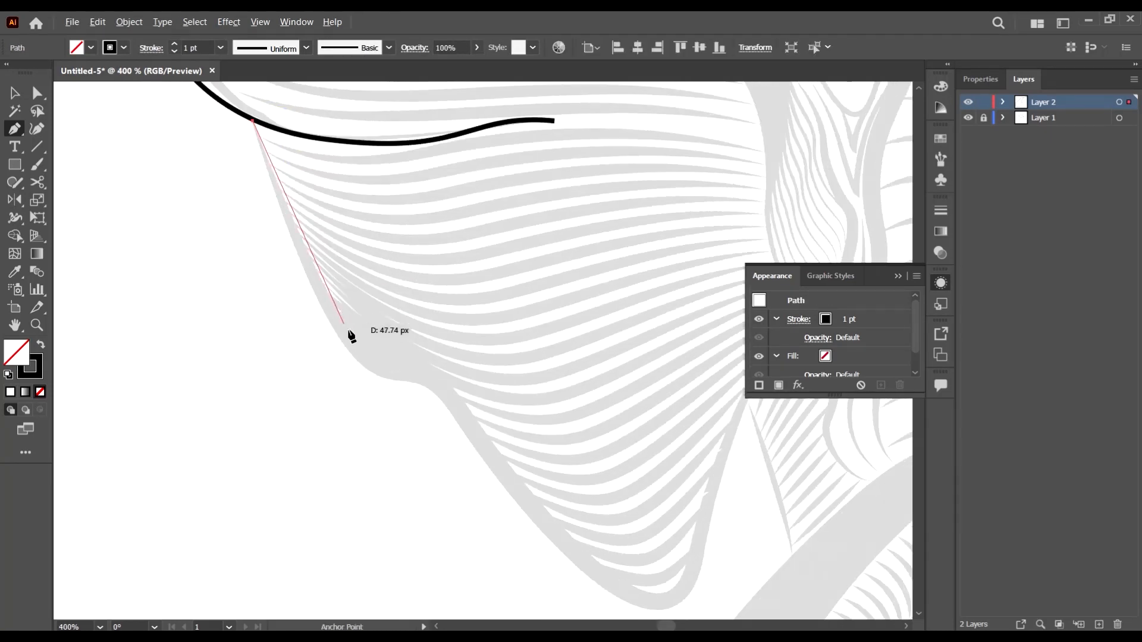
{"action": "left_click_drag", "start_coordinate": [361, 360], "coordinate": [411, 388]}
{"action": "left_click_drag", "start_coordinate": [468, 421], "coordinate": [559, 546]}
Continue the lower lobe path around the ear's pointed tip and up to its end beside the cheek
{"action": "scroll", "coordinate": [510, 483], "scroll_direction": "down", "scroll_amount": 3}
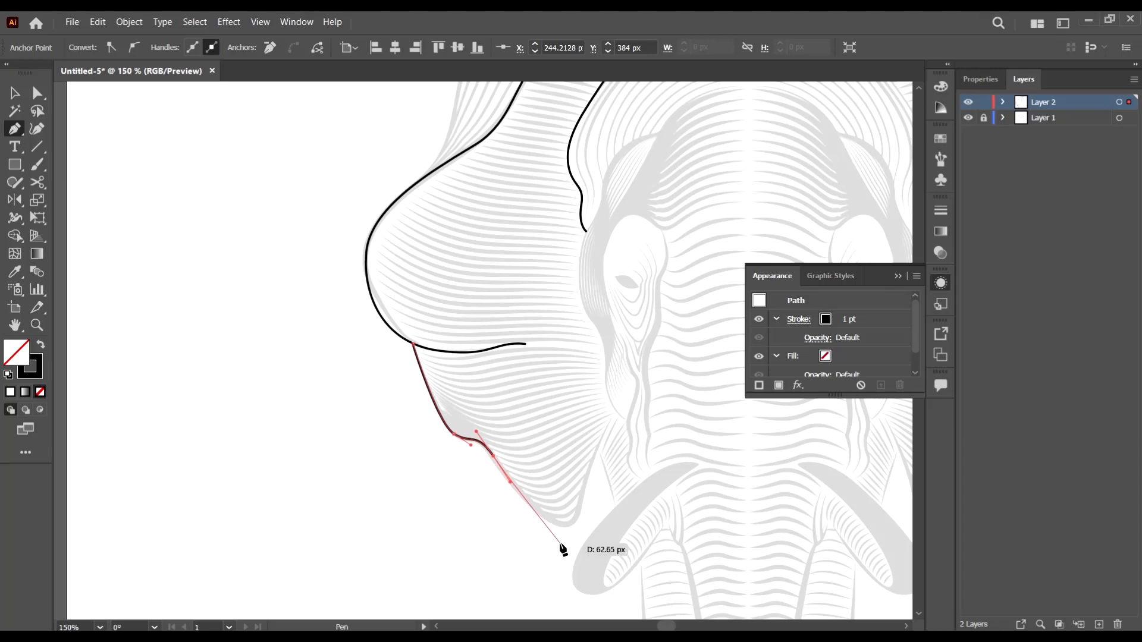
{"action": "scroll", "coordinate": [566, 542], "scroll_direction": "up", "scroll_amount": 3}
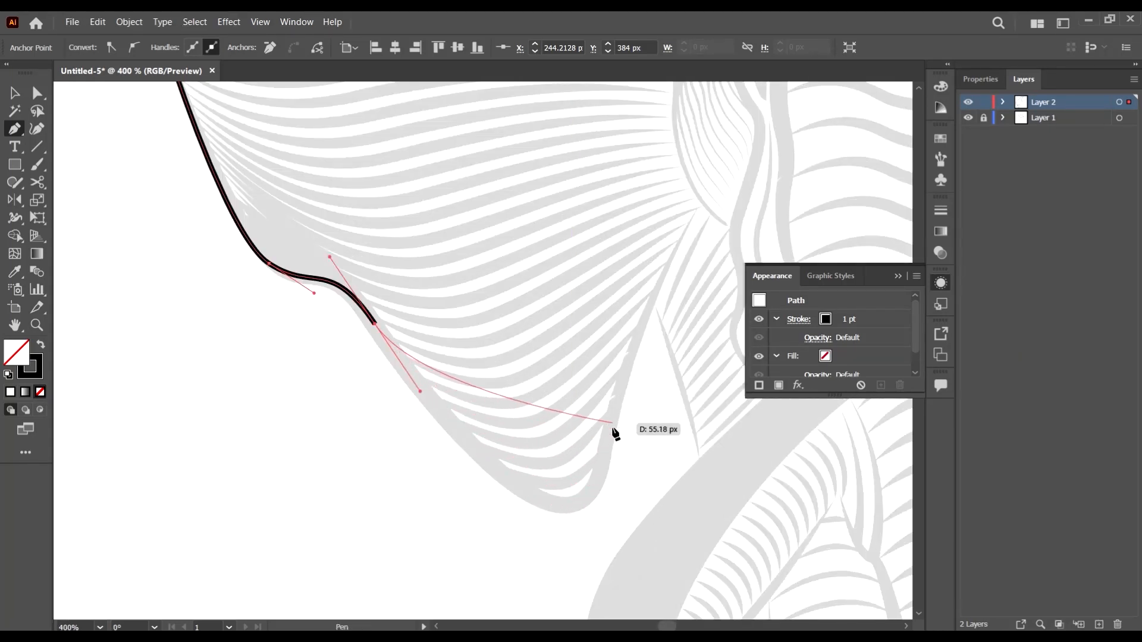
{"action": "mouse_move", "coordinate": [613, 432]}
{"action": "left_mouse_down"}
{"action": "mouse_move", "coordinate": [612, 395]}
{"action": "mouse_move", "coordinate": [647, 287]}
{"action": "mouse_move", "coordinate": [642, 241]}
{"action": "left_mouse_up"}
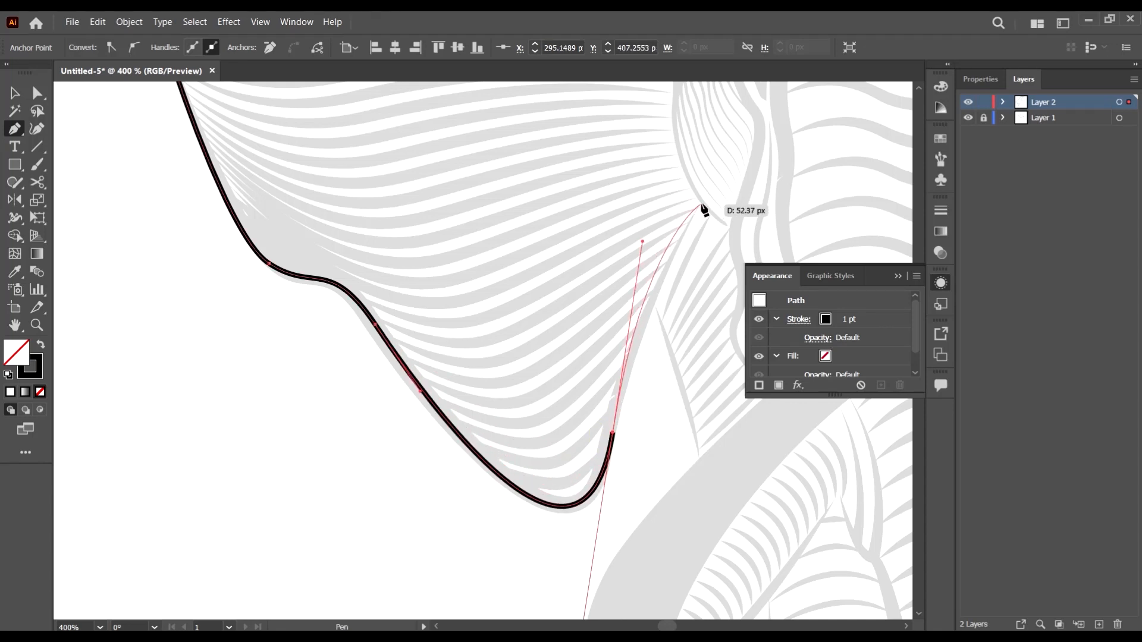
{"action": "left_click", "coordinate": [701, 205]}
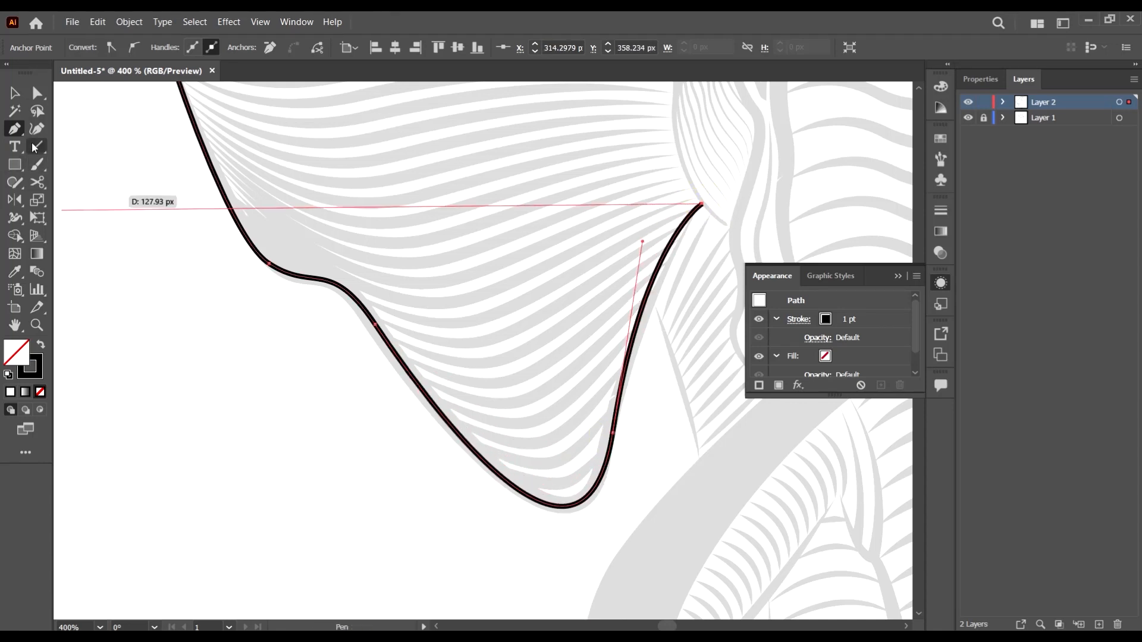
Shorten the curve handle above the lower ear tip with Direct Selection to fit the inner edge, and deselect the path
{"action": "left_click", "coordinate": [37, 95]}
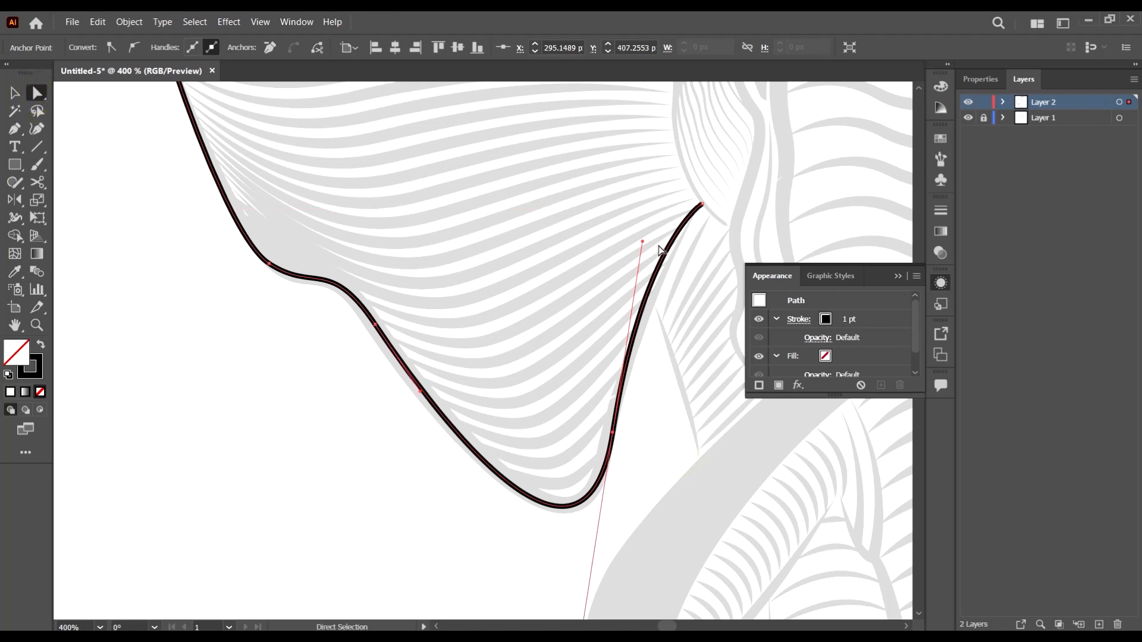
{"action": "left_click_drag", "start_coordinate": [642, 242], "coordinate": [643, 272]}
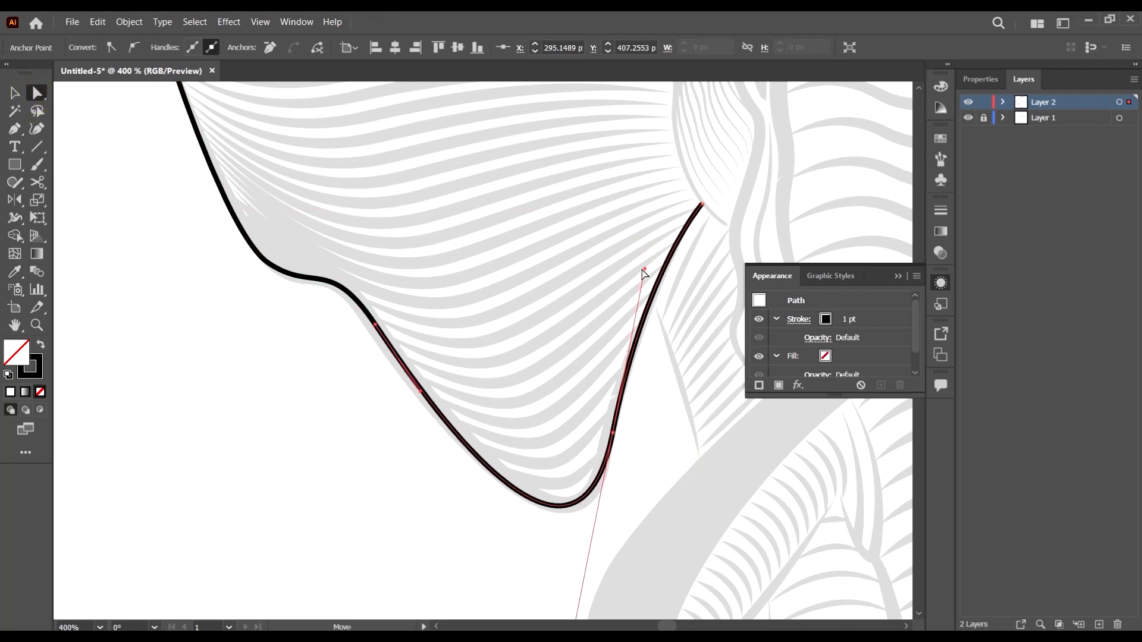
{"action": "left_click", "coordinate": [536, 286]}
{"action": "key", "text": "ctrl+1"}
{"action": "scroll", "coordinate": [556, 355], "scroll_direction": "up", "scroll_amount": 2}
{"action": "scroll", "coordinate": [650, 292], "scroll_direction": "right", "scroll_amount": 2}
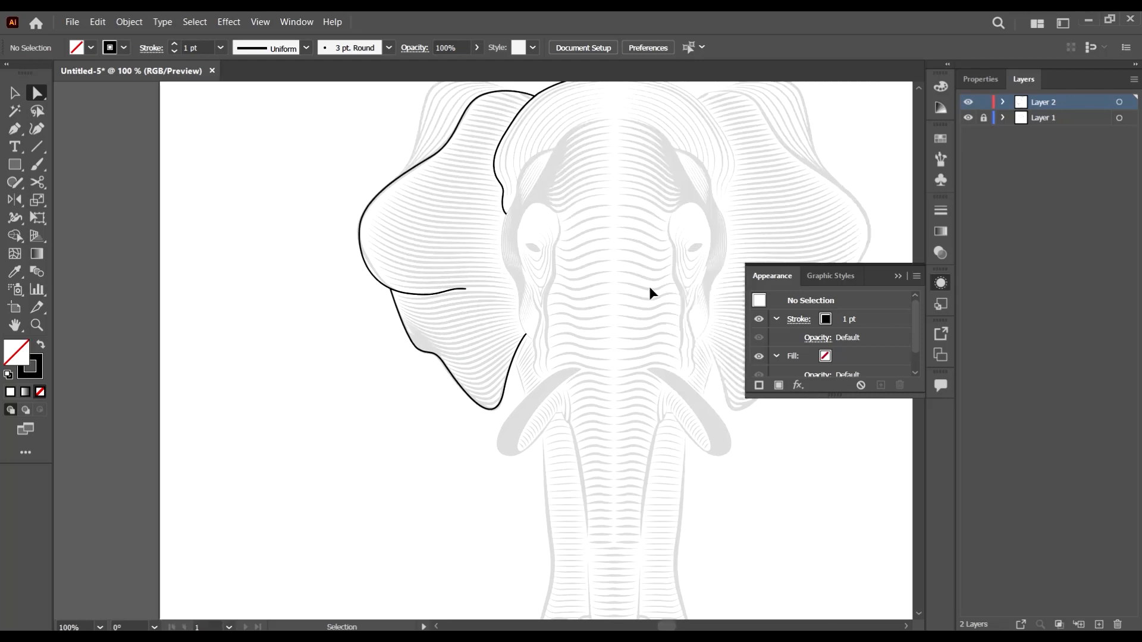
{"action": "scroll", "coordinate": [622, 255], "scroll_direction": "up", "scroll_amount": 3}
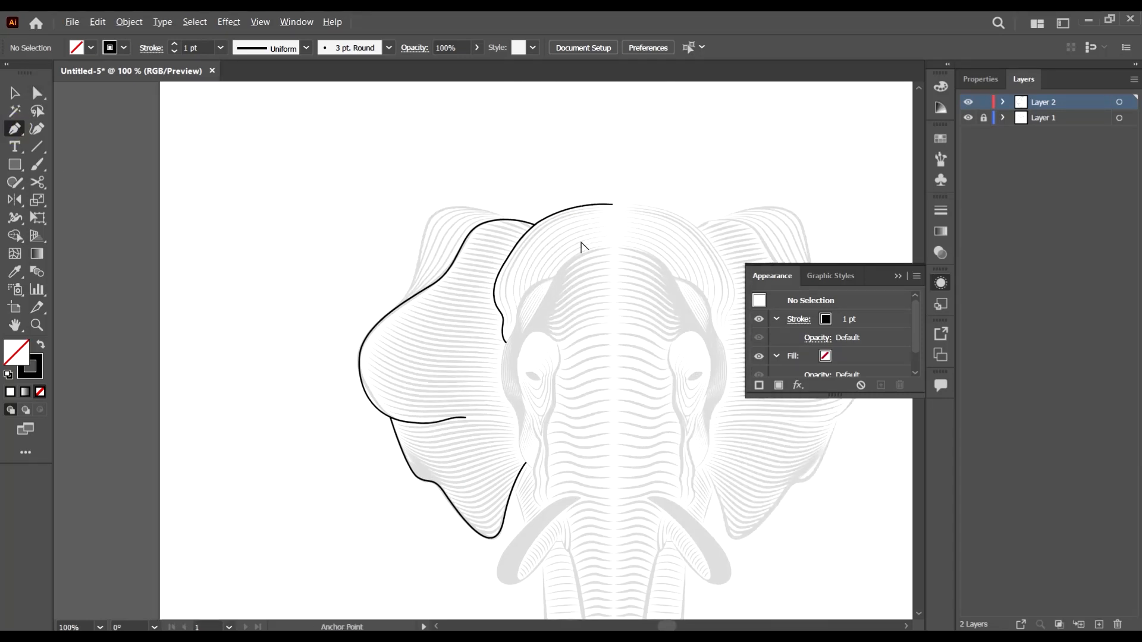
Start a new Pen path at the inner forehead's top centre and trace it down the brow line to beside the left eye
{"action": "scroll", "coordinate": [470, 338], "scroll_direction": "up", "scroll_amount": 4}
{"action": "scroll", "coordinate": [485, 376], "scroll_direction": "down", "scroll_amount": 3}
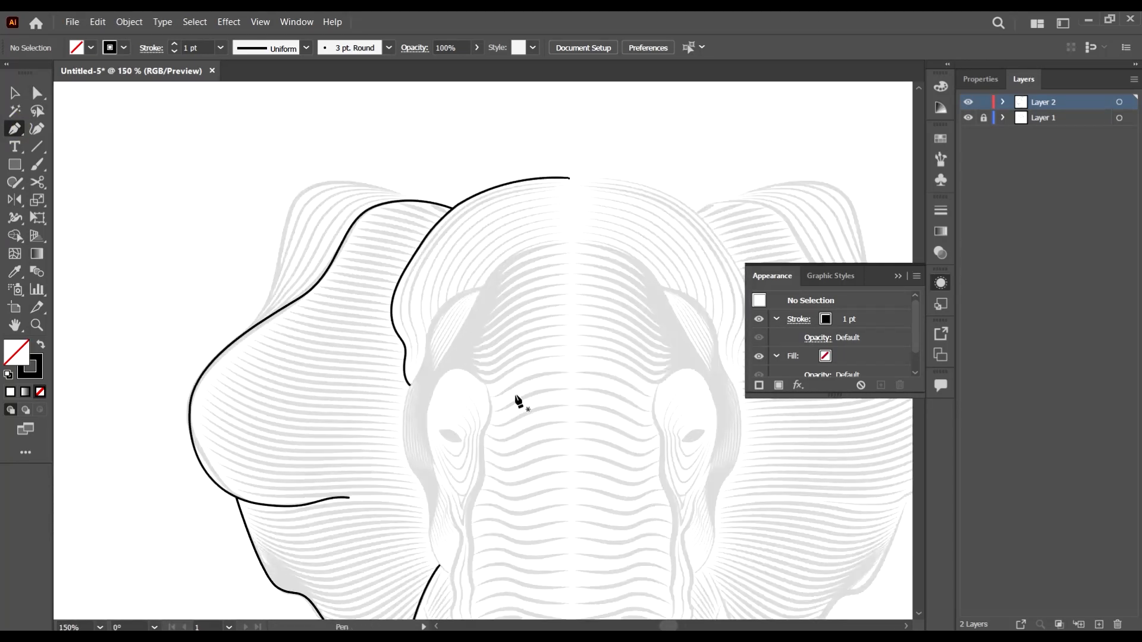
{"action": "scroll", "coordinate": [454, 351], "scroll_direction": "down", "scroll_amount": 2}
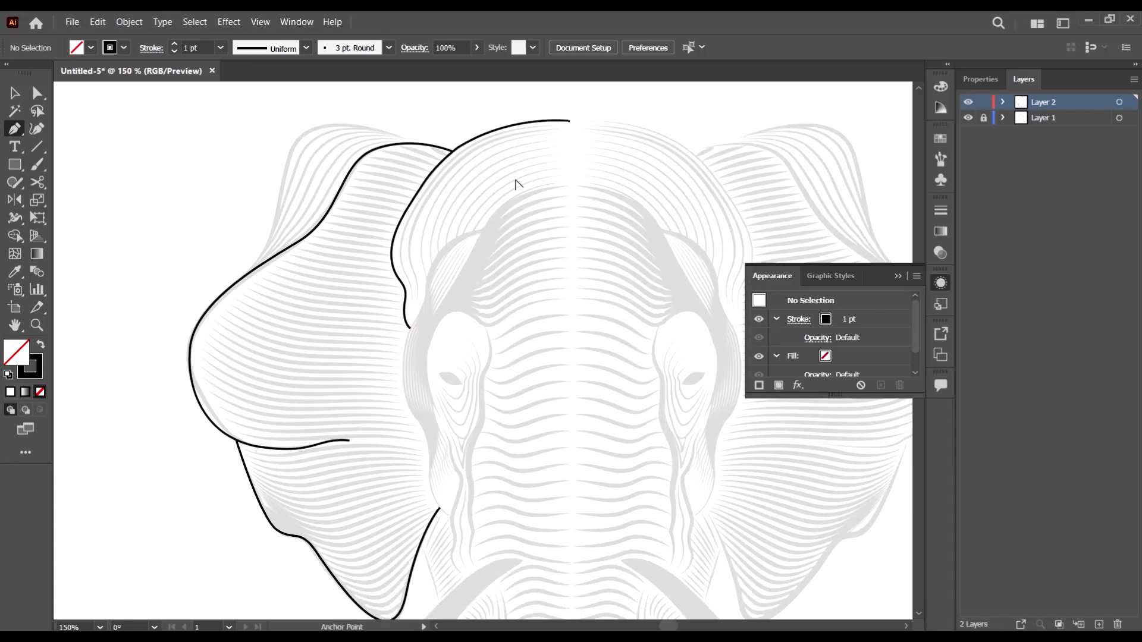
{"action": "scroll", "coordinate": [683, 196], "scroll_direction": "up", "scroll_amount": 3}
{"action": "scroll", "coordinate": [668, 220], "scroll_direction": "down", "scroll_amount": 3}
{"action": "scroll", "coordinate": [670, 196], "scroll_direction": "up", "scroll_amount": 3}
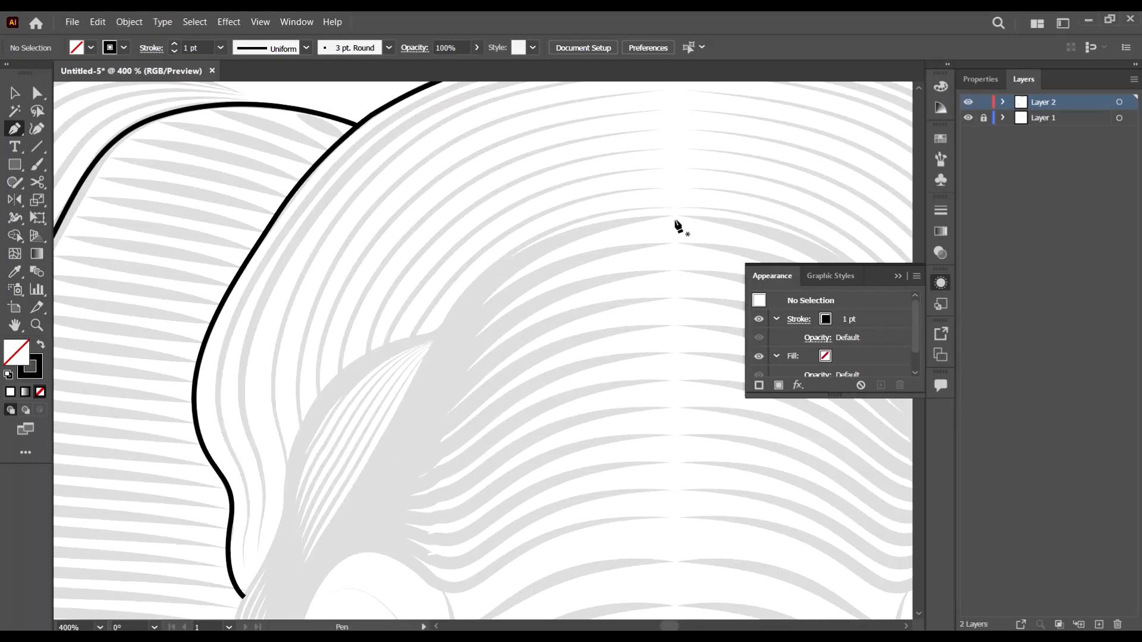
{"action": "left_click", "coordinate": [672, 215]}
{"action": "scroll", "coordinate": [558, 298], "scroll_direction": "down", "scroll_amount": 1}
{"action": "scroll", "coordinate": [512, 306], "scroll_direction": "down", "scroll_amount": 2}
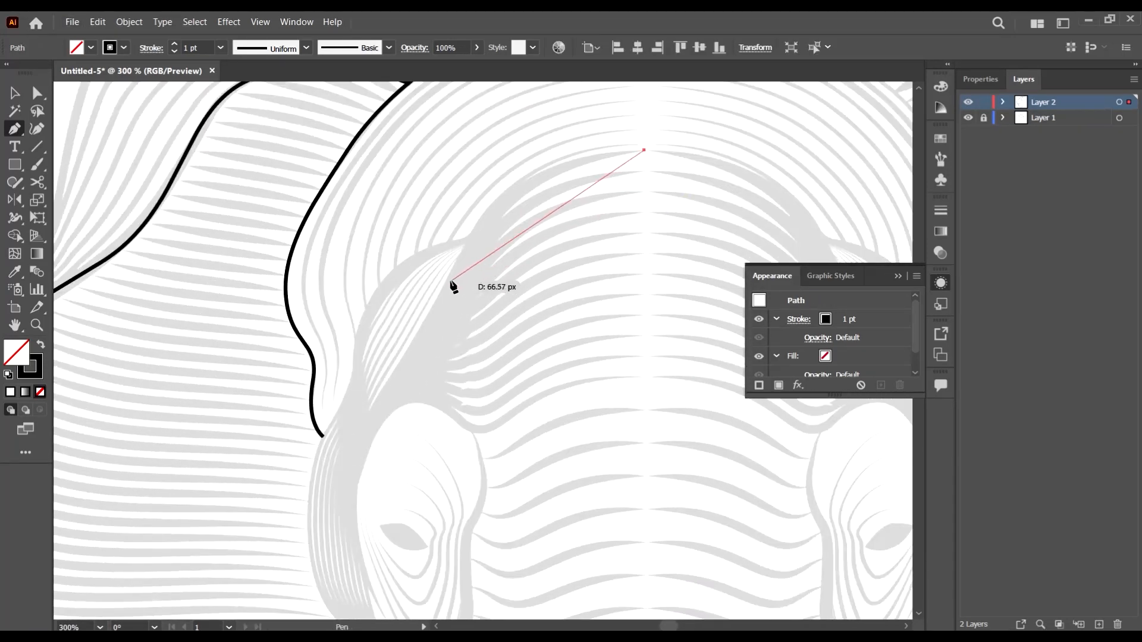
{"action": "left_click_drag", "start_coordinate": [449, 280], "coordinate": [342, 549]}
{"action": "scroll", "coordinate": [345, 455], "scroll_direction": "down", "scroll_amount": 2}
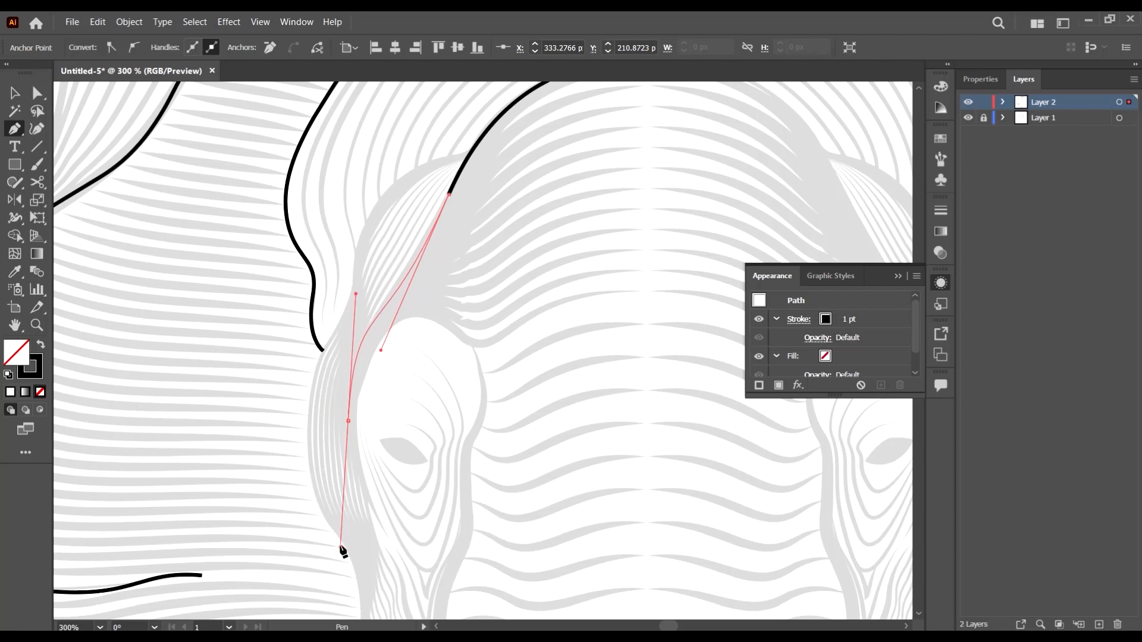
Continue the brow path down past the left eye to the outer edge of the cheek
{"action": "scroll", "coordinate": [341, 548], "scroll_direction": "down", "scroll_amount": 2}
{"action": "scroll", "coordinate": [374, 444], "scroll_direction": "down", "scroll_amount": 2}
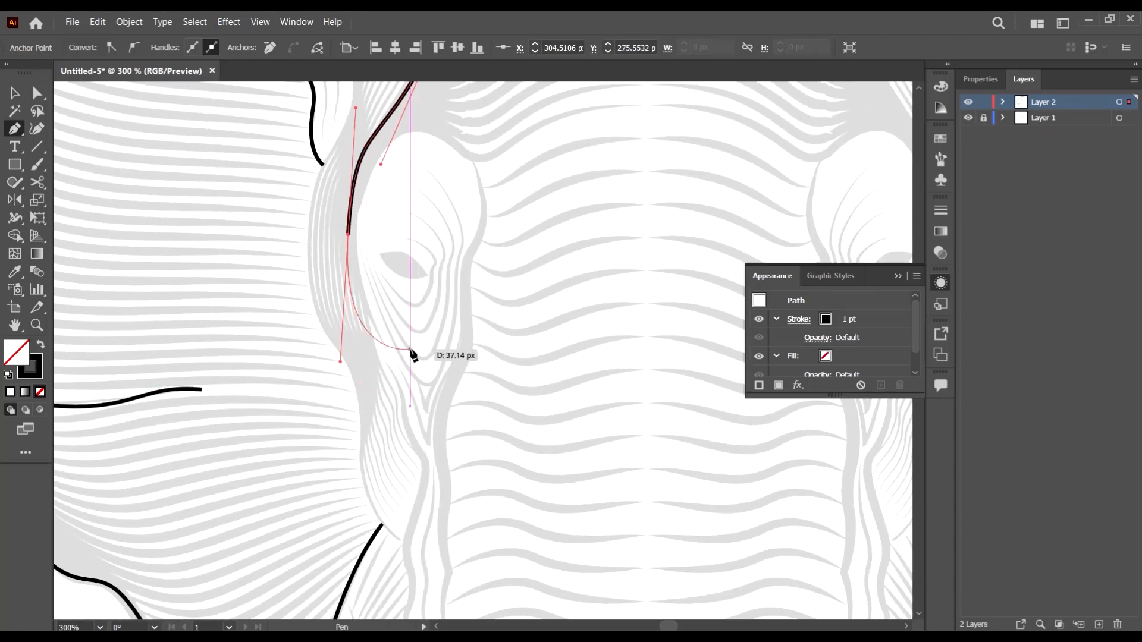
{"action": "scroll", "coordinate": [386, 357], "scroll_direction": "down", "scroll_amount": 2}
{"action": "left_click_drag", "start_coordinate": [362, 373], "coordinate": [356, 389]}
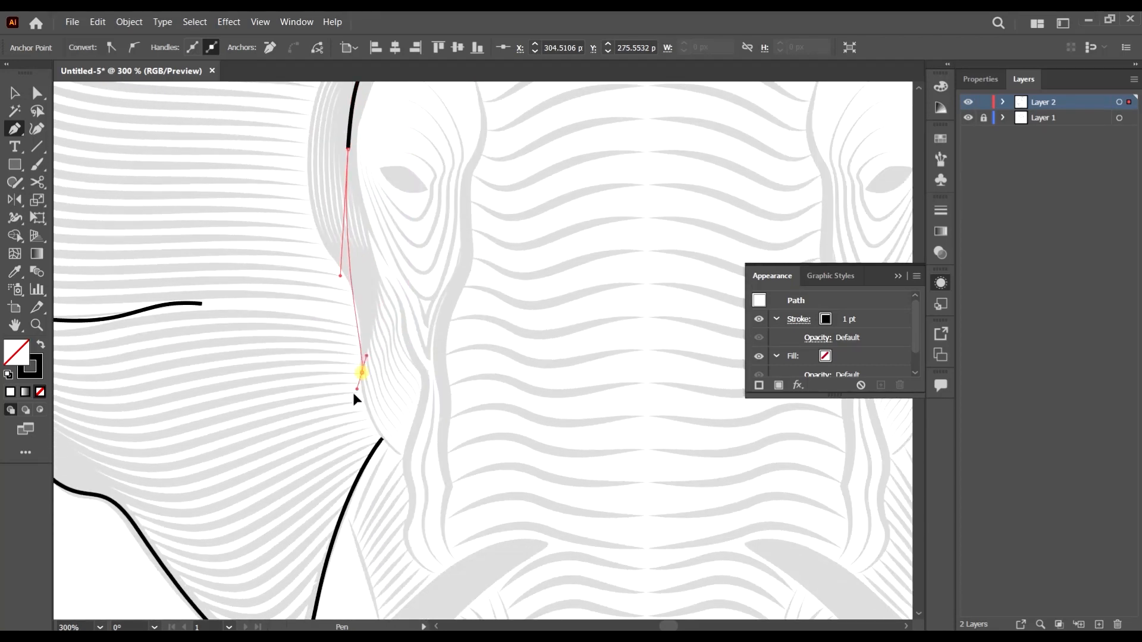
{"action": "left_click_drag", "start_coordinate": [324, 456], "coordinate": [331, 501]}
{"action": "left_click", "coordinate": [362, 374]}
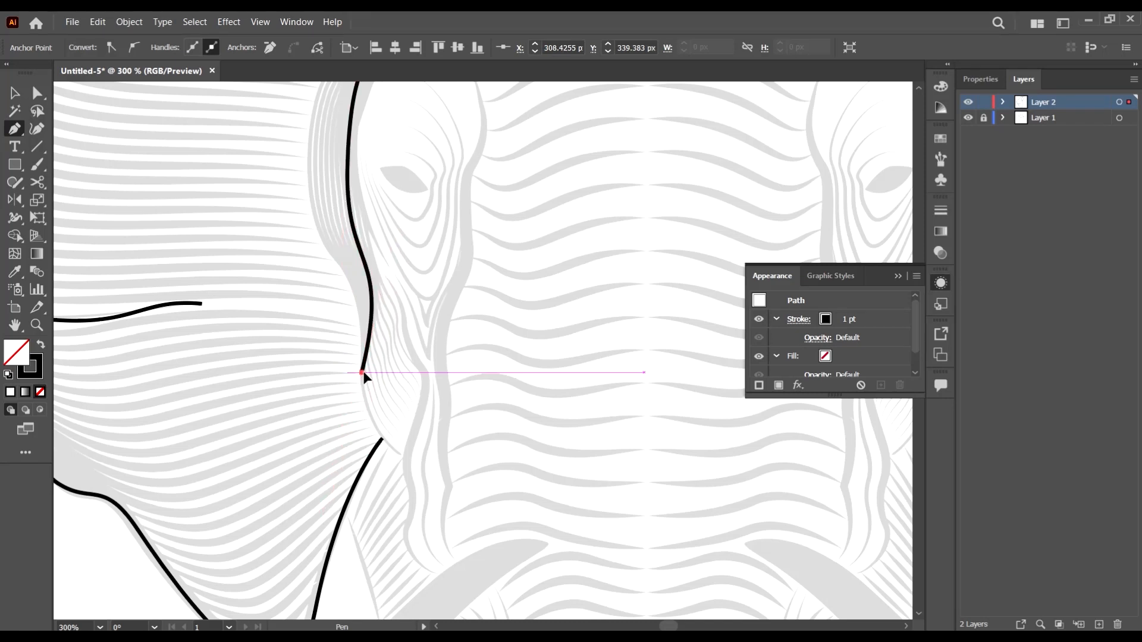
Extend the path around the cheek's lower curve, just past the end of the lower ear outline, and deselect it
{"action": "left_click", "coordinate": [405, 458]}
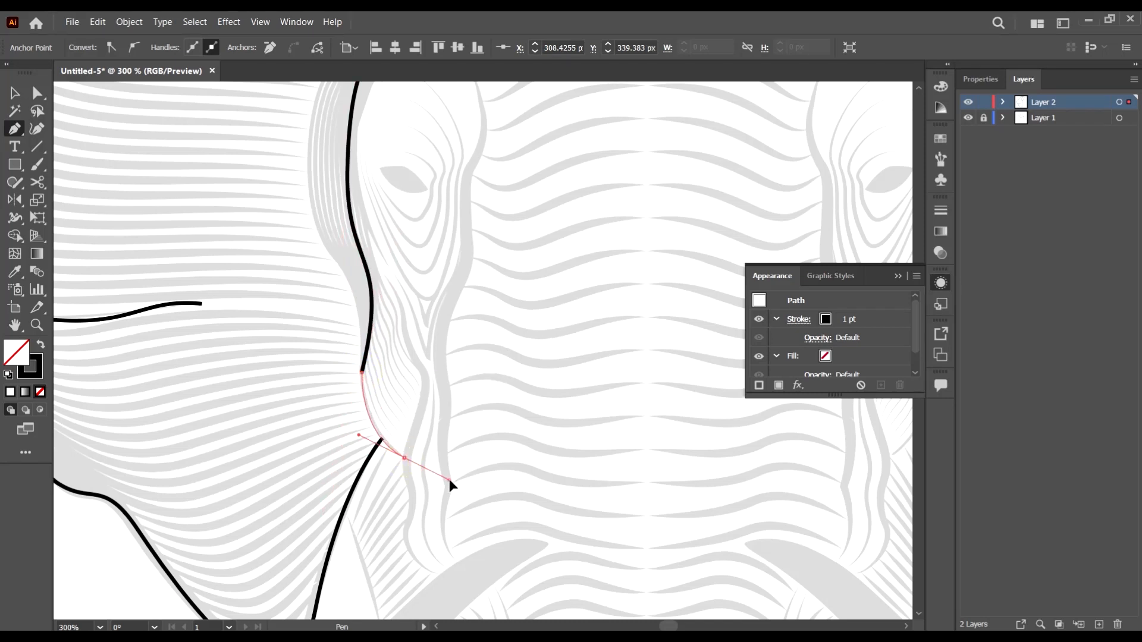
{"action": "left_click_drag", "start_coordinate": [449, 480], "coordinate": [449, 480]}
{"action": "left_click", "coordinate": [395, 401], "text": "ctrl"}
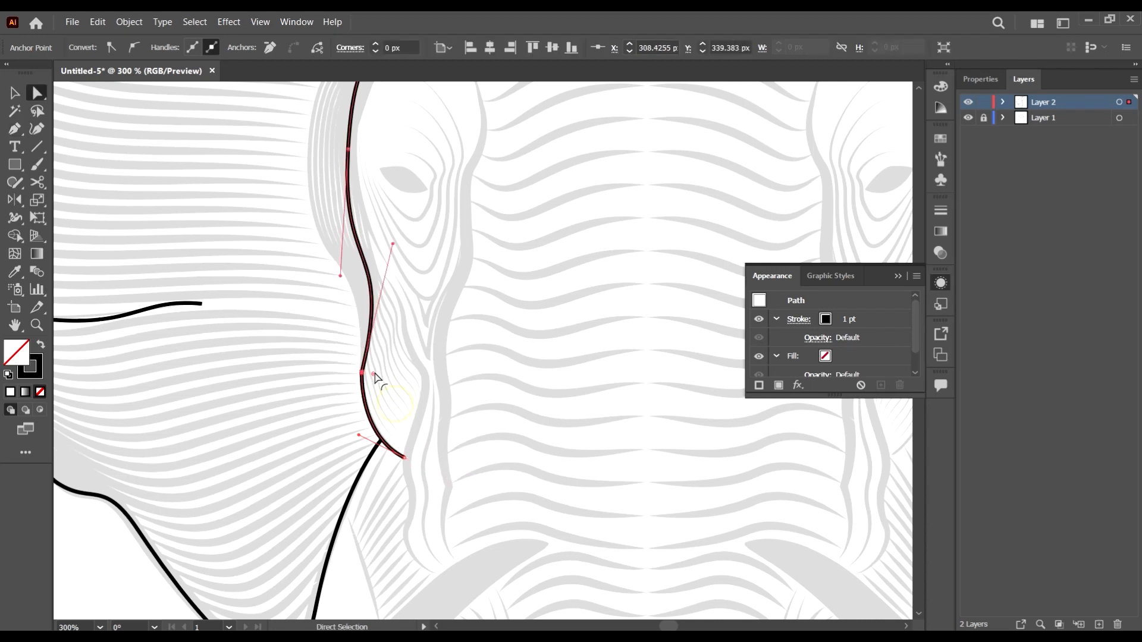
{"action": "left_click", "coordinate": [510, 397]}
{"action": "scroll", "coordinate": [375, 343], "scroll_direction": "down", "scroll_amount": 2}
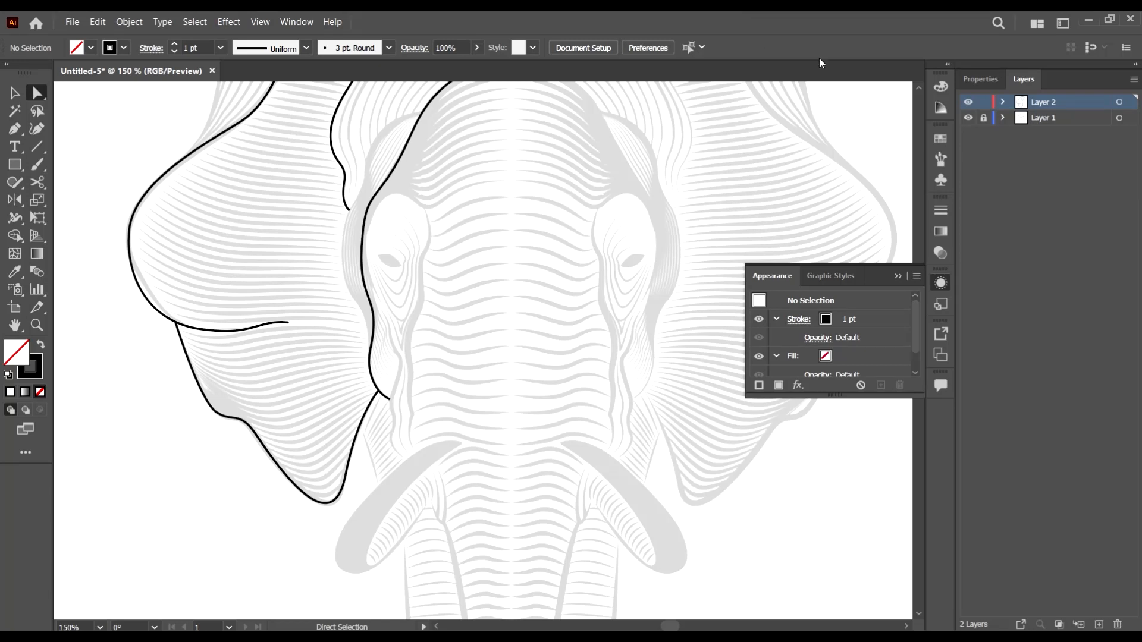
Start a separate Pen path on the brow line and trace the temple fold's outer edge down to the side of the head
{"action": "scroll", "coordinate": [443, 229], "scroll_direction": "up", "scroll_amount": 3}
{"action": "left_click", "coordinate": [21, 133]}
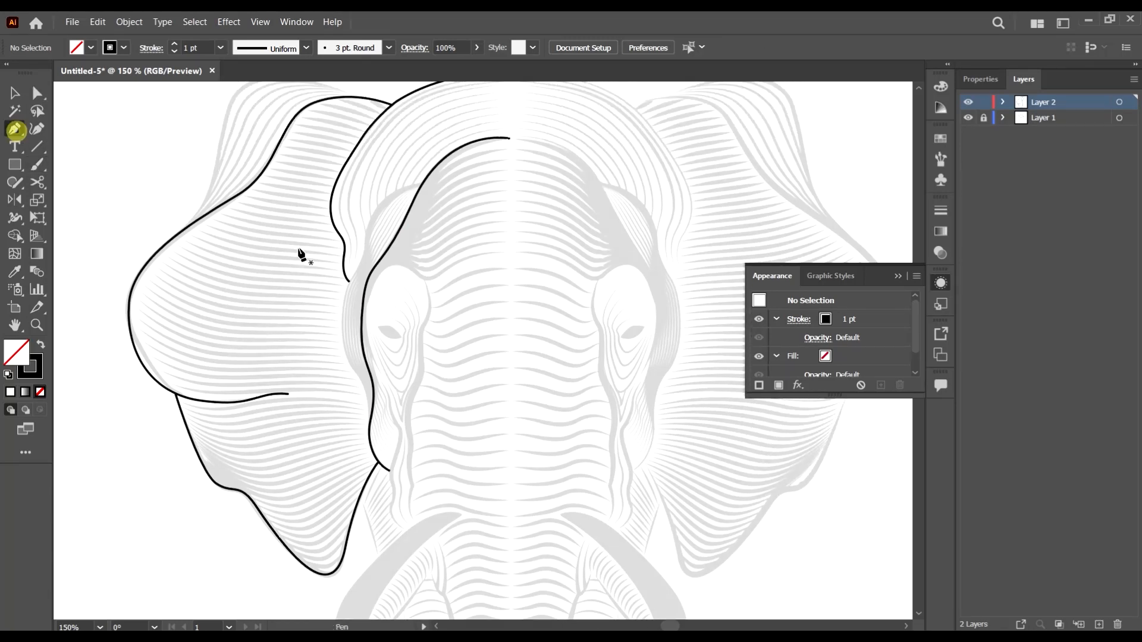
{"action": "scroll", "coordinate": [357, 280], "scroll_direction": "up", "scroll_amount": 1}
{"action": "scroll", "coordinate": [416, 298], "scroll_direction": "up", "scroll_amount": 3}
{"action": "scroll", "coordinate": [476, 192], "scroll_direction": "up", "scroll_amount": 3}
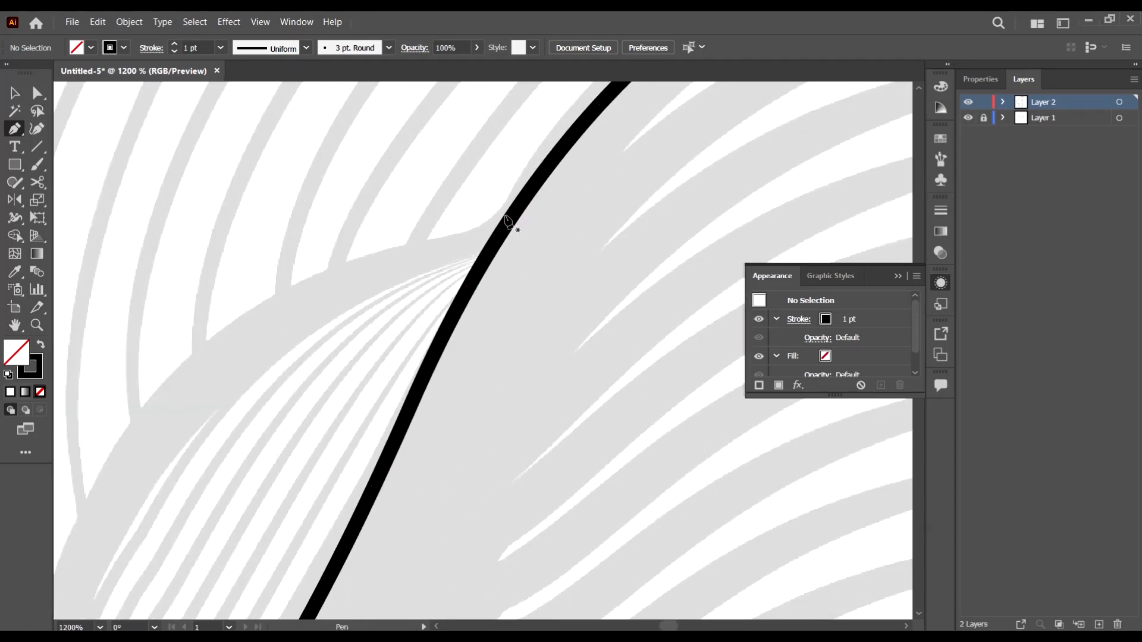
{"action": "scroll", "coordinate": [523, 238], "scroll_direction": "down", "scroll_amount": 5}
{"action": "scroll", "coordinate": [458, 262], "scroll_direction": "up", "scroll_amount": 4}
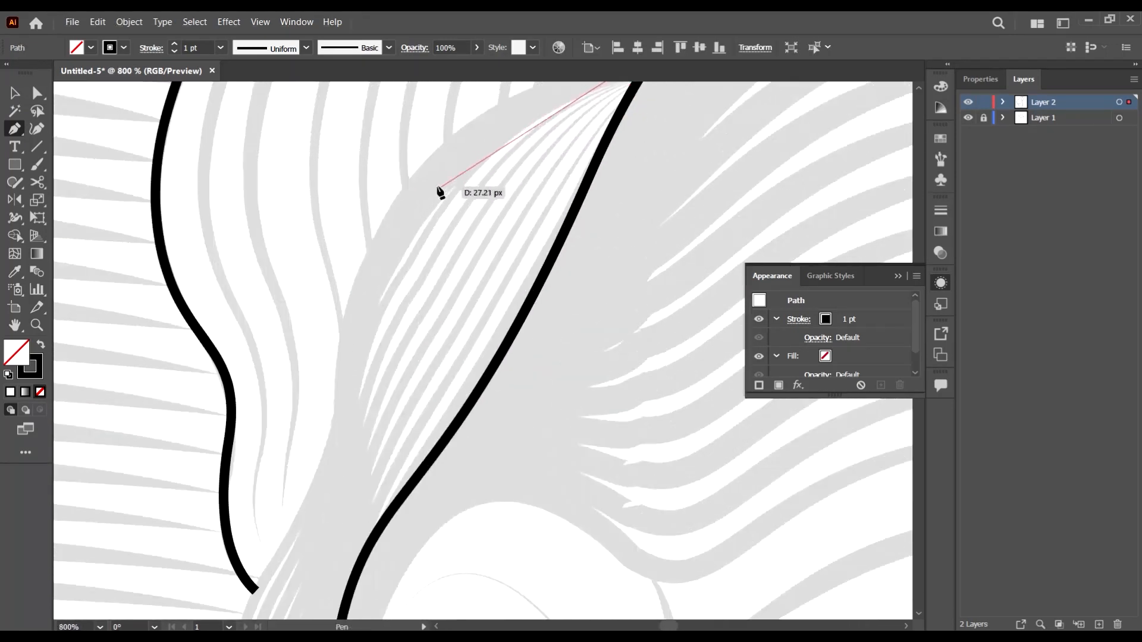
{"action": "left_click_drag", "start_coordinate": [387, 294], "coordinate": [233, 548]}
{"action": "scroll", "coordinate": [385, 275], "scroll_direction": "down", "scroll_amount": 2}
{"action": "scroll", "coordinate": [329, 416], "scroll_direction": "down", "scroll_amount": 1}
Continue the temple fold path along its bulging outer edge beside the left eye until it meets the cheek outline
{"action": "key", "text": "ctrl+minus"}
{"action": "key", "text": "ctrl+minus"}
{"action": "key", "text": "ctrl+minus"}
{"action": "key", "text": "ctrl+minus"}
{"action": "key", "text": "ctrl+minus"}
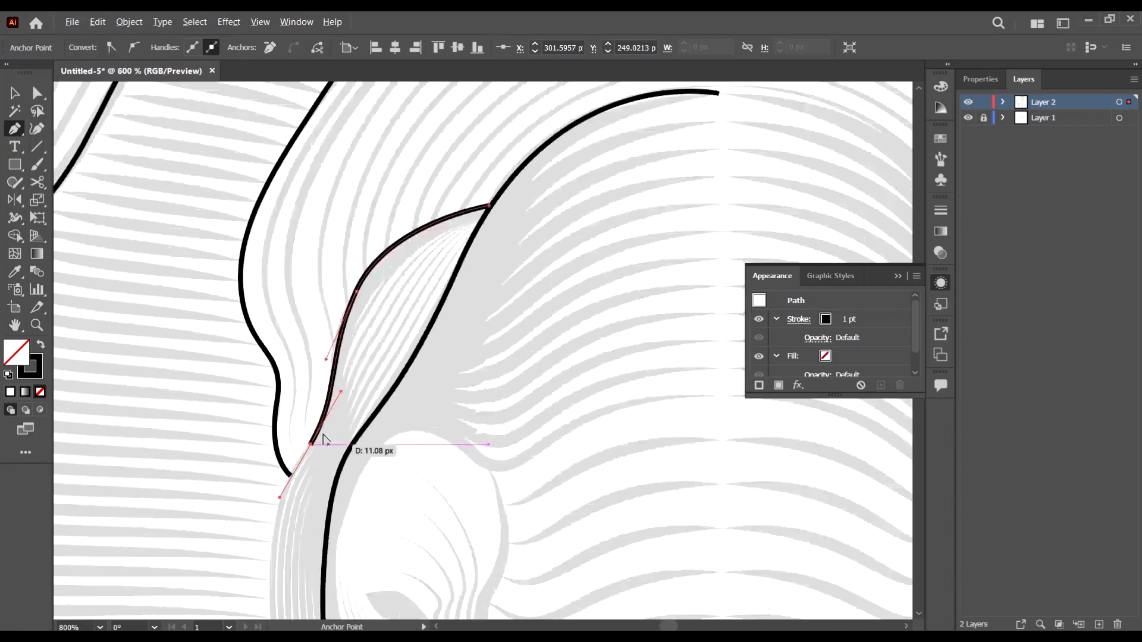
{"action": "key", "text": "ctrl+plus"}
{"action": "key", "text": "ctrl+plus"}
{"action": "key", "text": "ctrl+plus"}
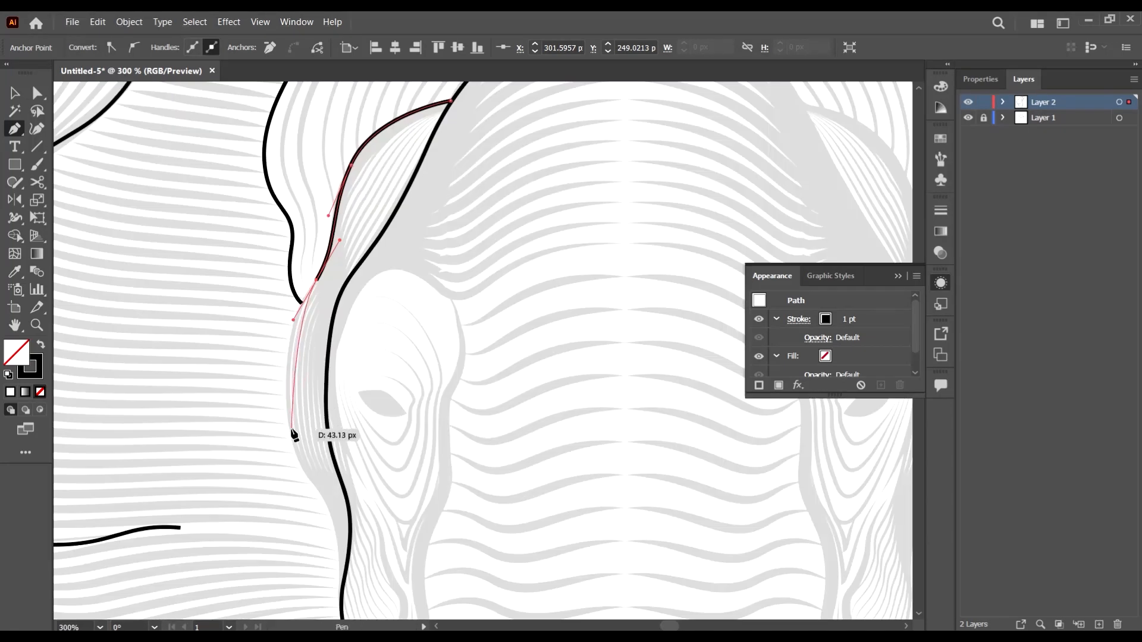
{"action": "left_click_drag", "start_coordinate": [308, 490], "coordinate": [353, 587]}
{"action": "scroll", "coordinate": [349, 416], "scroll_direction": "down", "scroll_amount": 5}
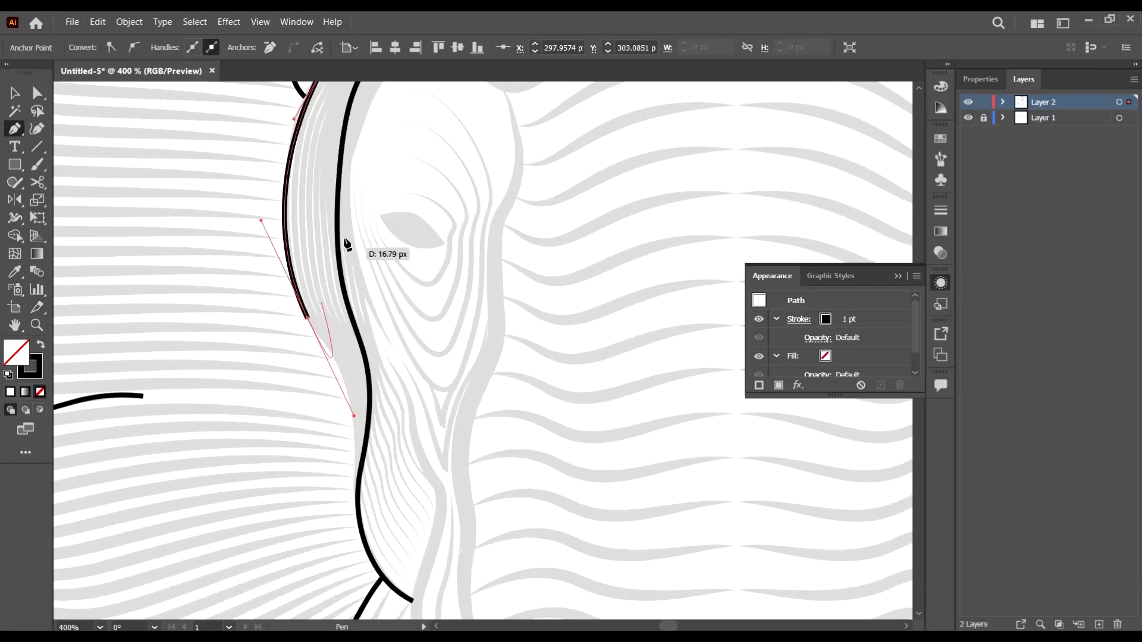
{"action": "left_click_drag", "start_coordinate": [359, 420], "coordinate": [349, 476]}
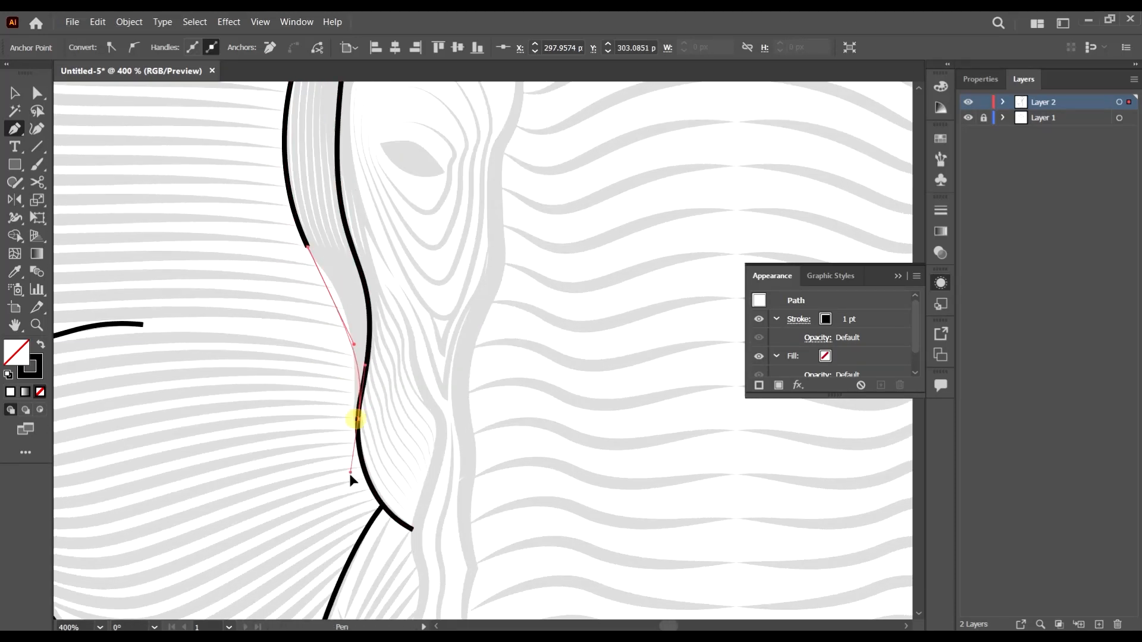
{"action": "left_click_drag", "start_coordinate": [353, 528], "coordinate": [363, 505]}
Reshape the temple path's lower curve by shortening its handle with Direct Selection to fit the fold, and deselect it
{"action": "key", "text": "a"}
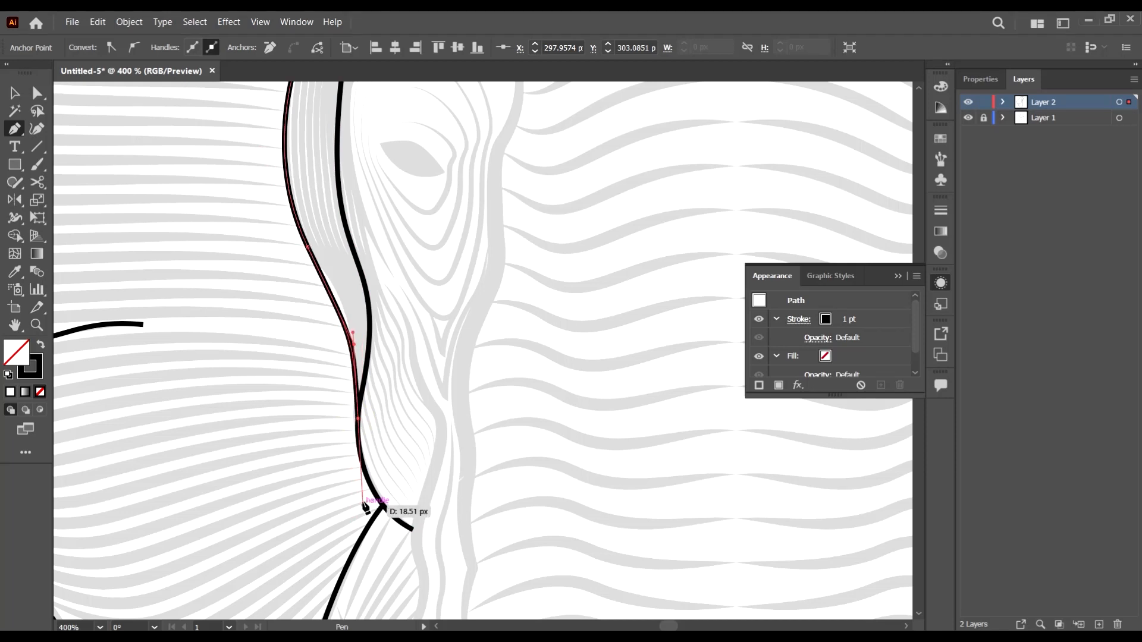
{"action": "scroll", "coordinate": [352, 309], "scroll_direction": "up", "scroll_amount": 2}
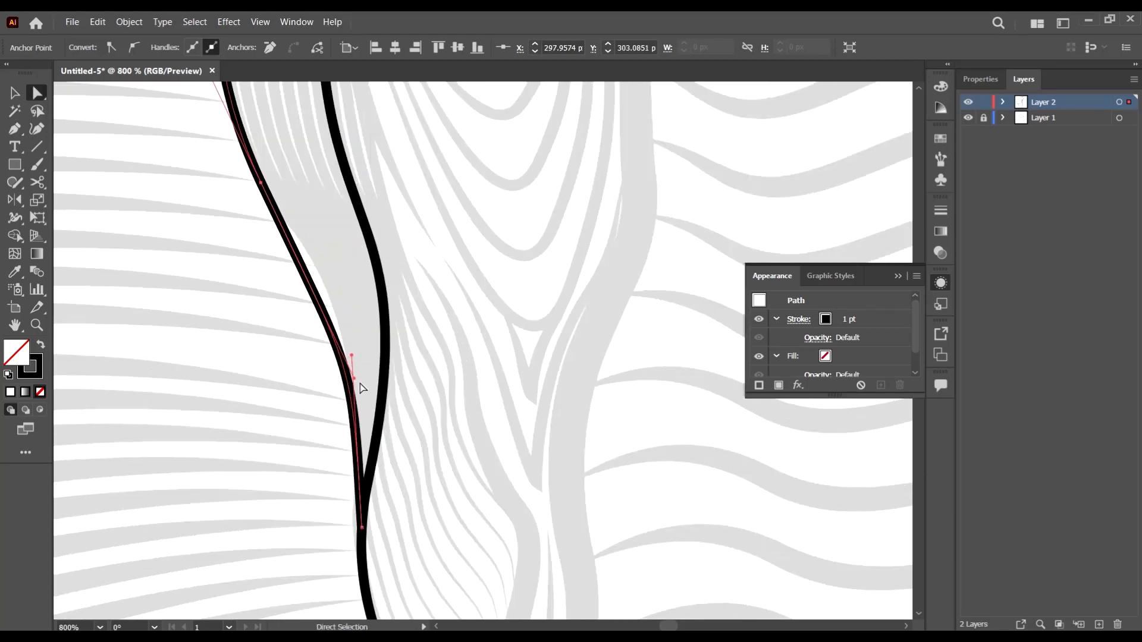
{"action": "left_click_drag", "start_coordinate": [353, 373], "coordinate": [333, 290]}
{"action": "scroll", "coordinate": [360, 319], "scroll_direction": "down", "scroll_amount": 3}
{"action": "left_click", "coordinate": [458, 359]}
{"action": "scroll", "coordinate": [474, 280], "scroll_direction": "down", "scroll_amount": 2}
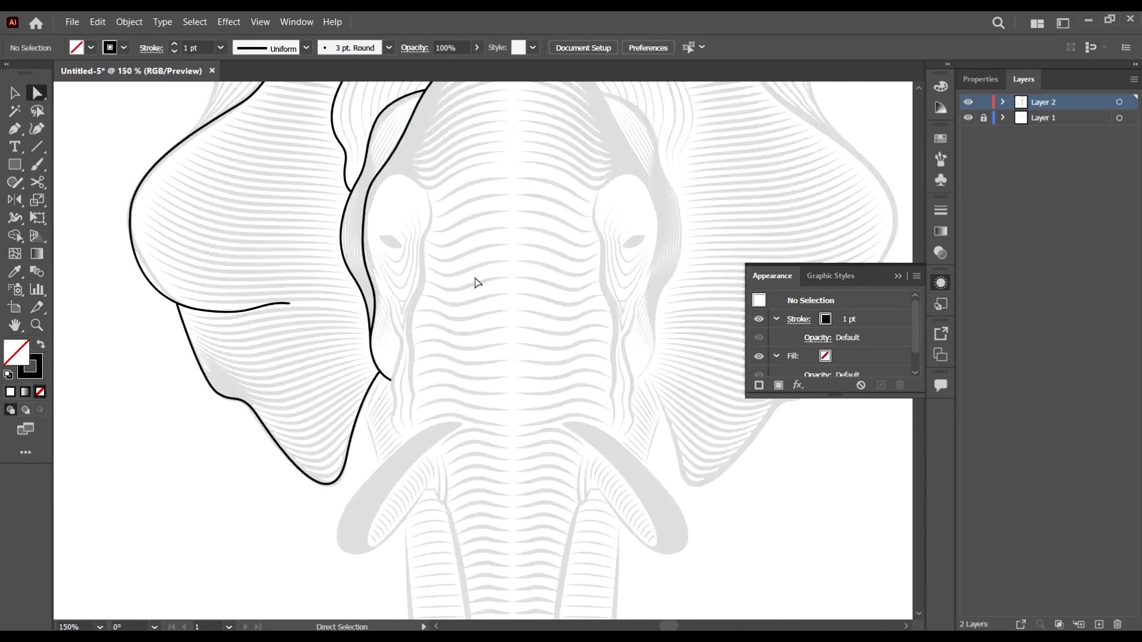
Start a new Pen path at the left eye socket's upper inner corner and trace the trunk's edge down past the eye
{"action": "scroll", "coordinate": [482, 273], "scroll_direction": "up", "scroll_amount": 1}
{"action": "left_click", "coordinate": [15, 128]}
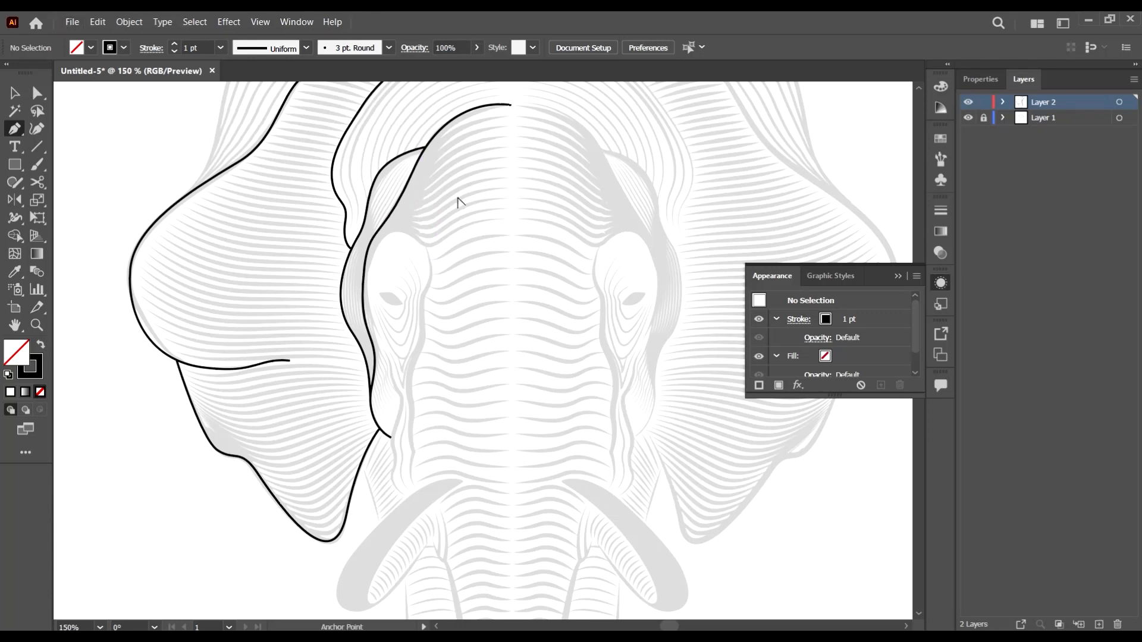
{"action": "scroll", "coordinate": [458, 202], "scroll_direction": "down", "scroll_amount": 1}
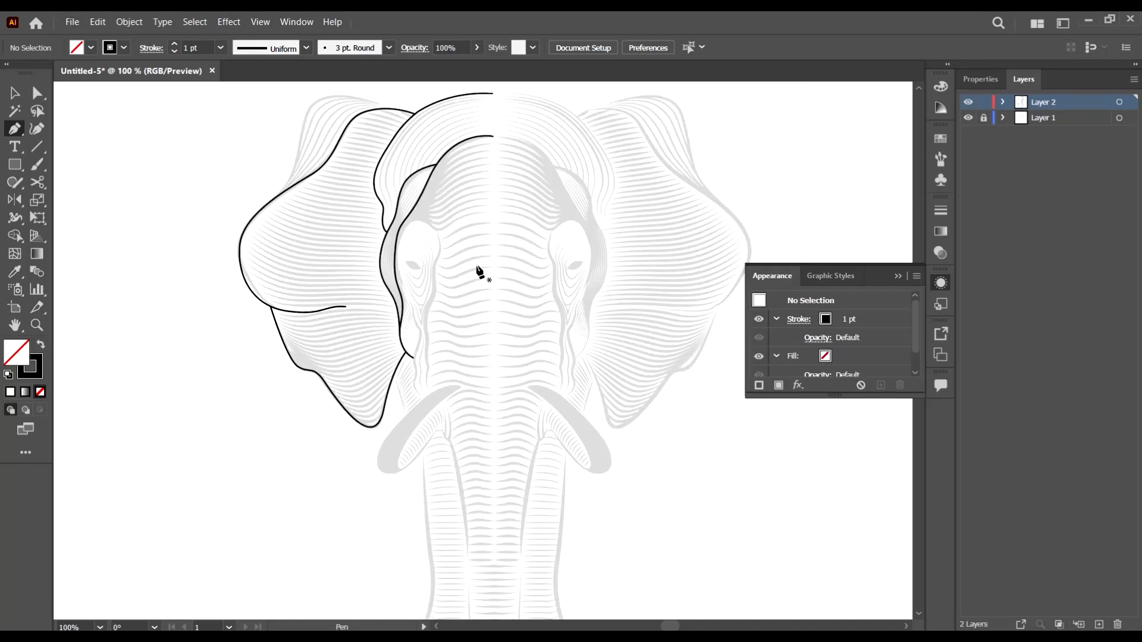
{"action": "scroll", "coordinate": [480, 267], "scroll_direction": "up", "scroll_amount": 5}
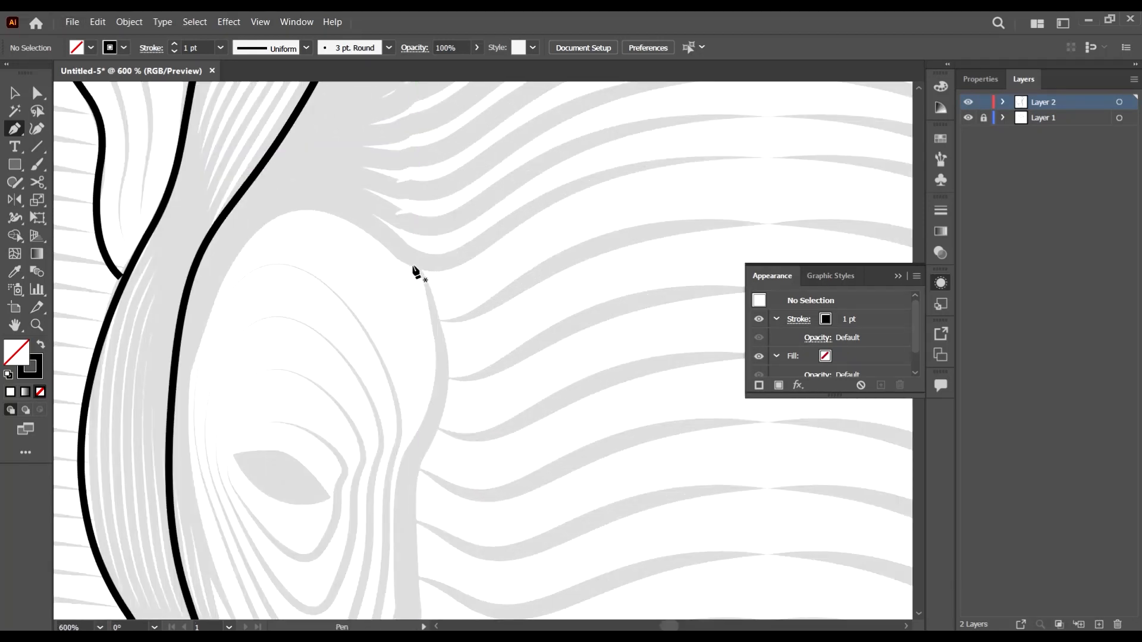
{"action": "left_click", "coordinate": [419, 267]}
{"action": "scroll", "coordinate": [431, 301], "scroll_direction": "down", "scroll_amount": 2}
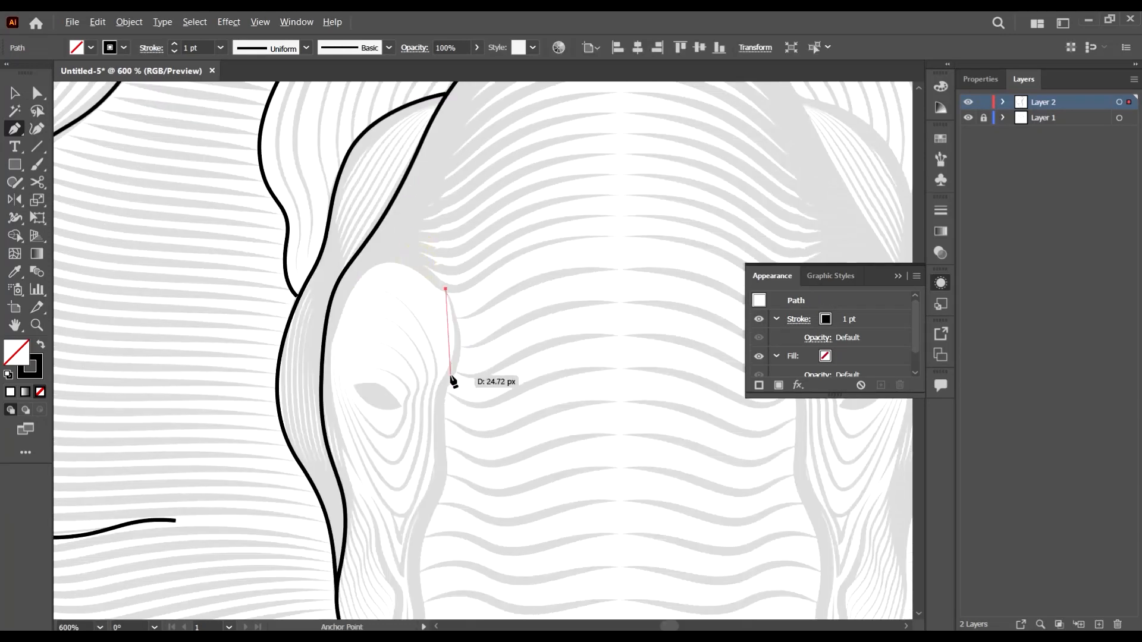
{"action": "left_click", "coordinate": [449, 320]}
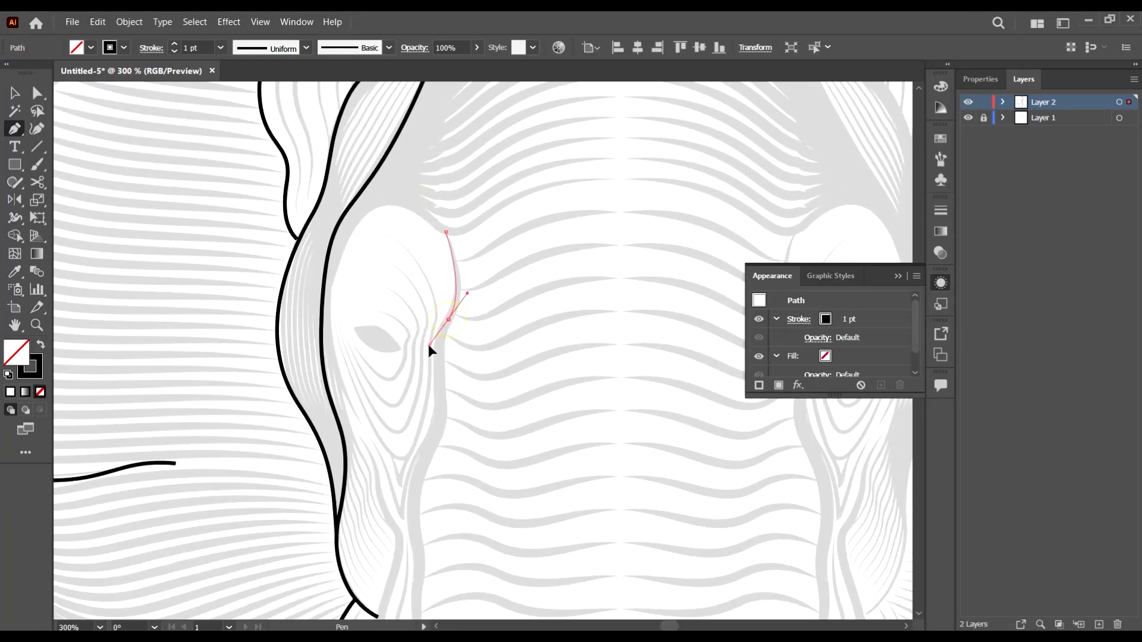
{"action": "left_click_drag", "start_coordinate": [429, 345], "coordinate": [424, 352]}
{"action": "left_click", "coordinate": [437, 428]}
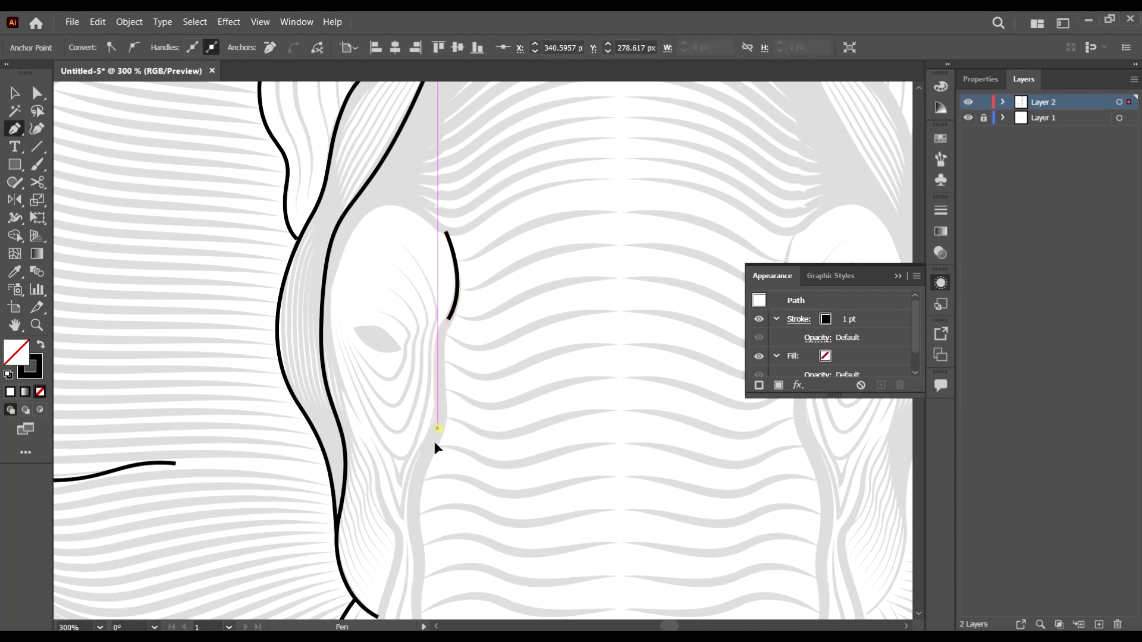
{"action": "left_click_drag", "start_coordinate": [435, 443], "coordinate": [421, 471]}
Continue the trunk-side path down the wavy fold to the top of the left tusk, and deselect it
{"action": "scroll", "coordinate": [423, 416], "scroll_direction": "down", "scroll_amount": 4}
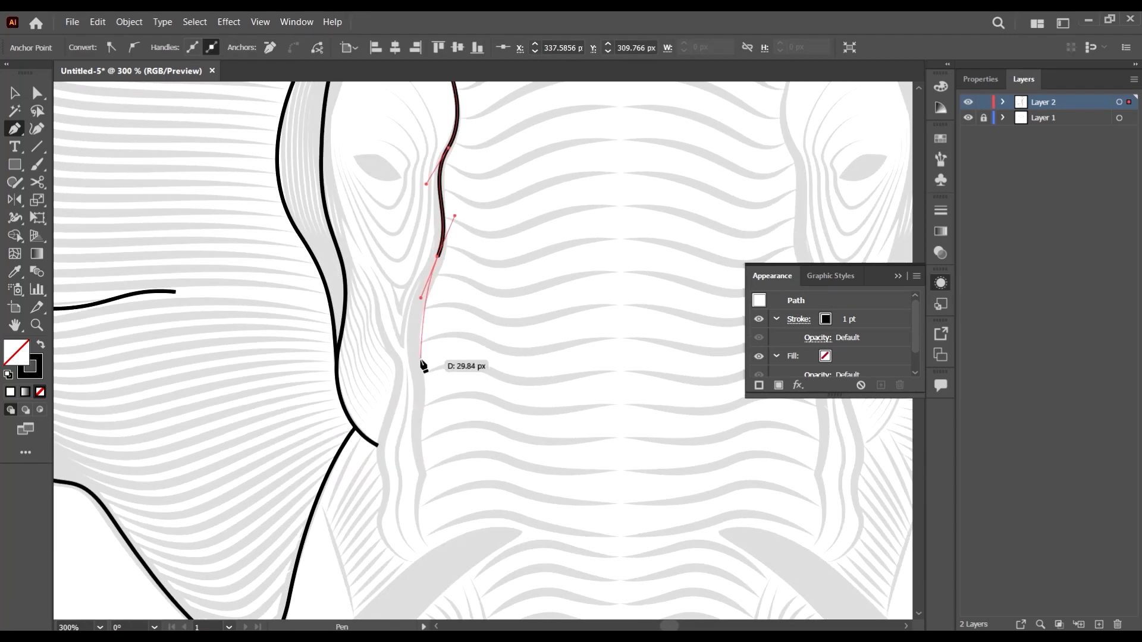
{"action": "left_click_drag", "start_coordinate": [418, 369], "coordinate": [419, 378]}
{"action": "left_click_drag", "start_coordinate": [425, 424], "coordinate": [426, 426]}
{"action": "scroll", "coordinate": [426, 427], "scroll_direction": "down", "scroll_amount": 2}
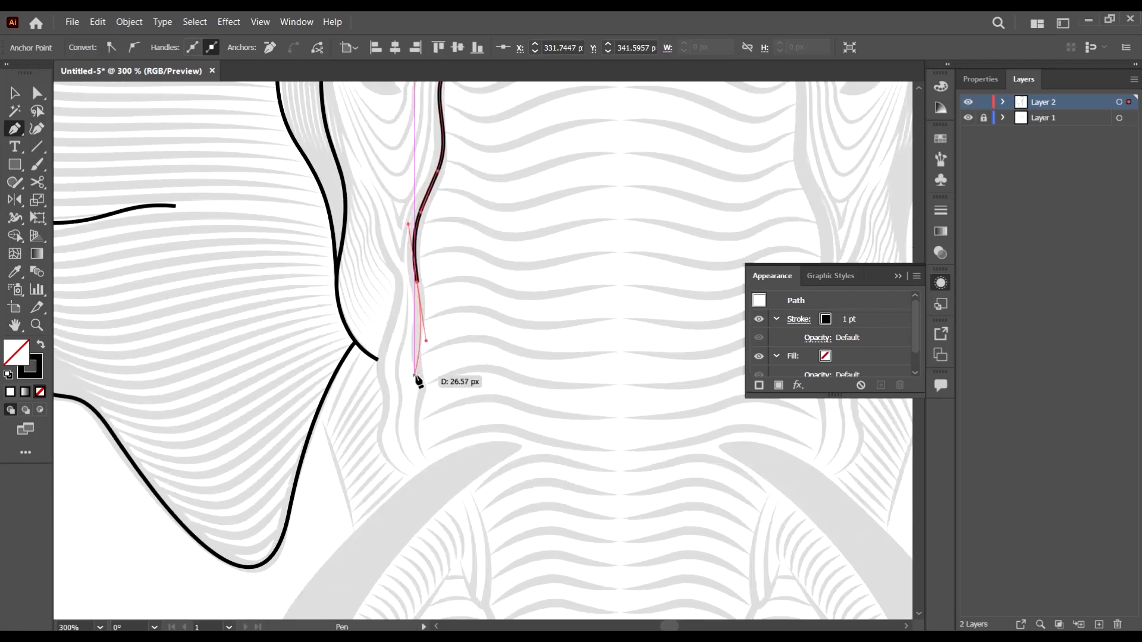
{"action": "left_click_drag", "start_coordinate": [420, 377], "coordinate": [451, 427]}
{"action": "scroll", "coordinate": [432, 415], "scroll_direction": "down", "scroll_amount": 2}
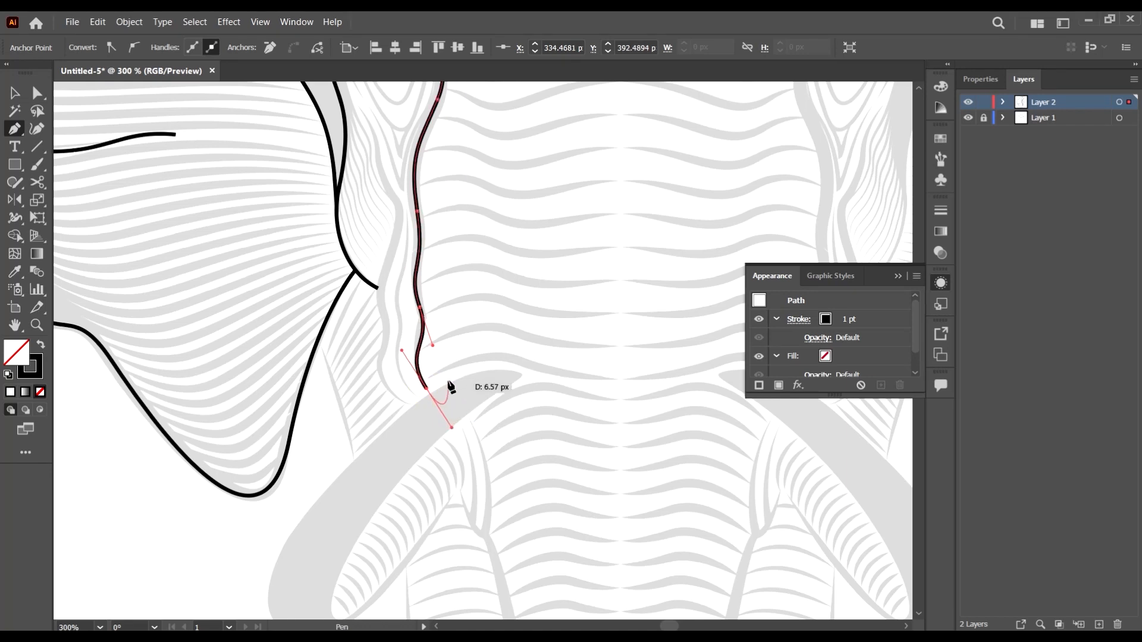
{"action": "left_click", "coordinate": [480, 364], "text": "ctrl"}
{"action": "key", "text": "ctrl+minus"}
{"action": "key", "text": "ctrl+minus"}
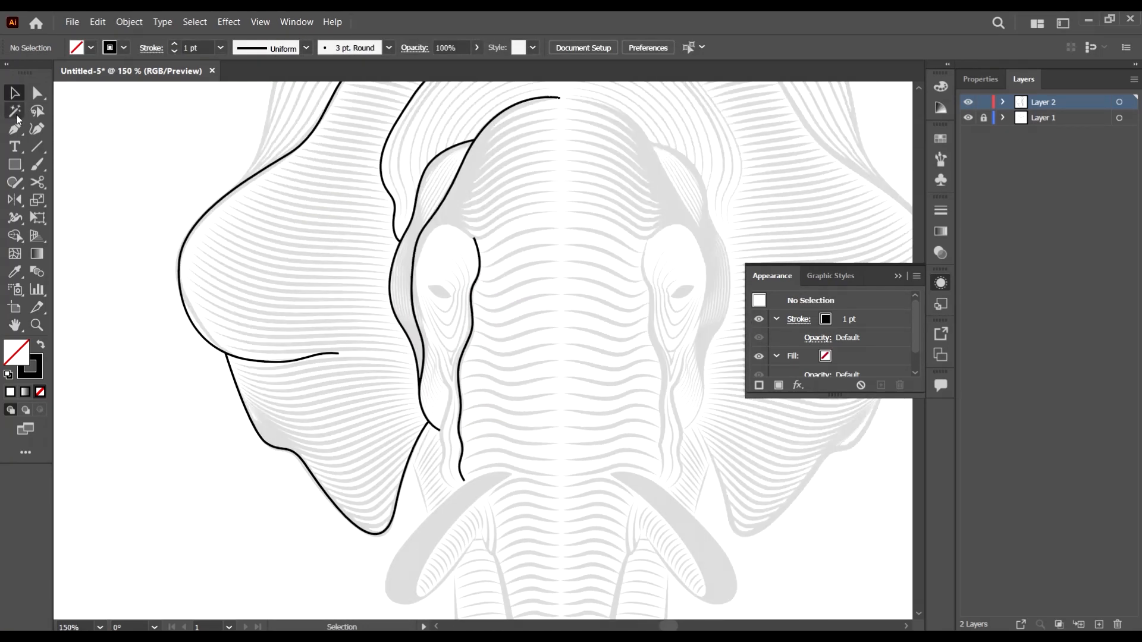
Start a new Pen path beneath the left eye and trace the inner cheek fold down to its bulge toward the trunk
{"action": "left_click", "coordinate": [15, 131]}
{"action": "scroll", "coordinate": [604, 360], "scroll_direction": "down", "scroll_amount": 4}
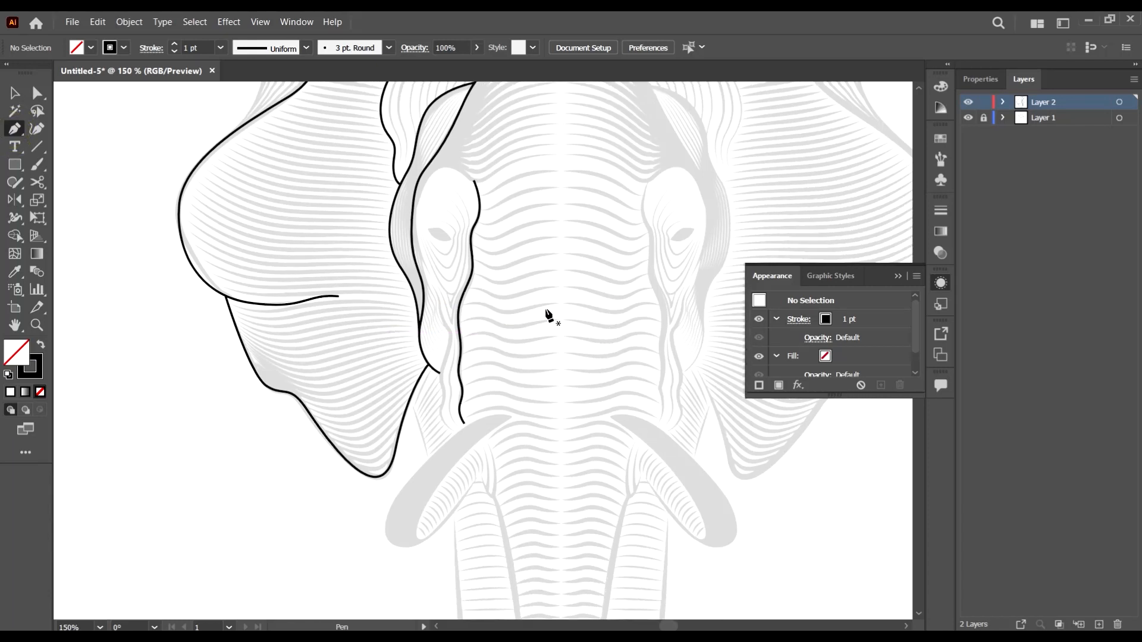
{"action": "scroll", "coordinate": [453, 343], "scroll_direction": "up", "scroll_amount": 2}
{"action": "scroll", "coordinate": [412, 236], "scroll_direction": "up", "scroll_amount": 2}
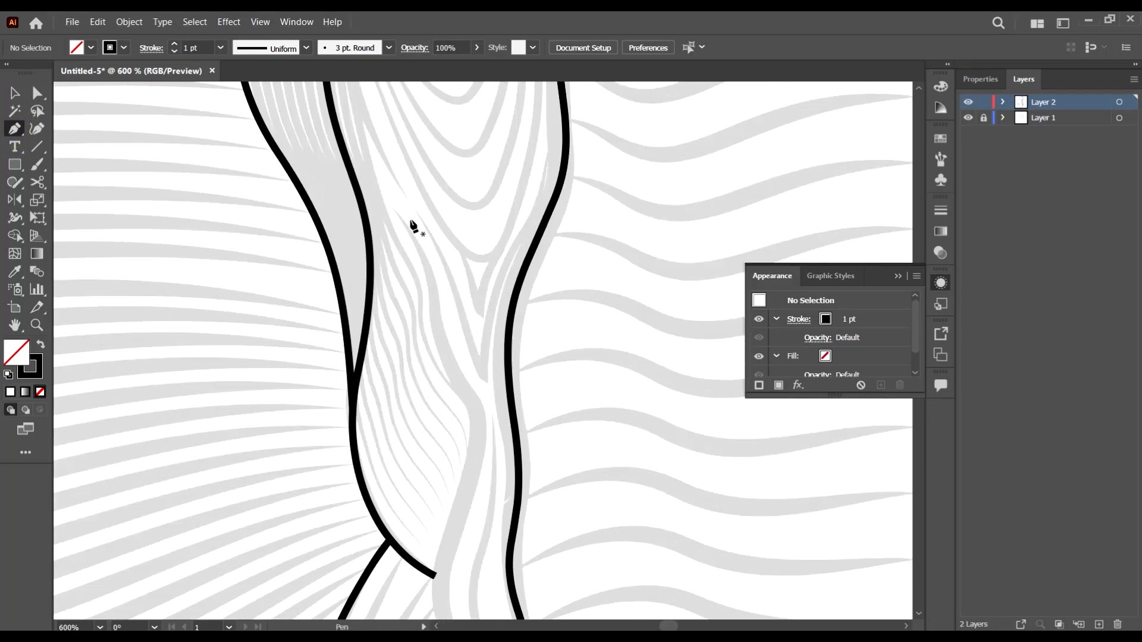
{"action": "left_click", "coordinate": [391, 207]}
{"action": "scroll", "coordinate": [392, 208], "scroll_direction": "down", "scroll_amount": 2}
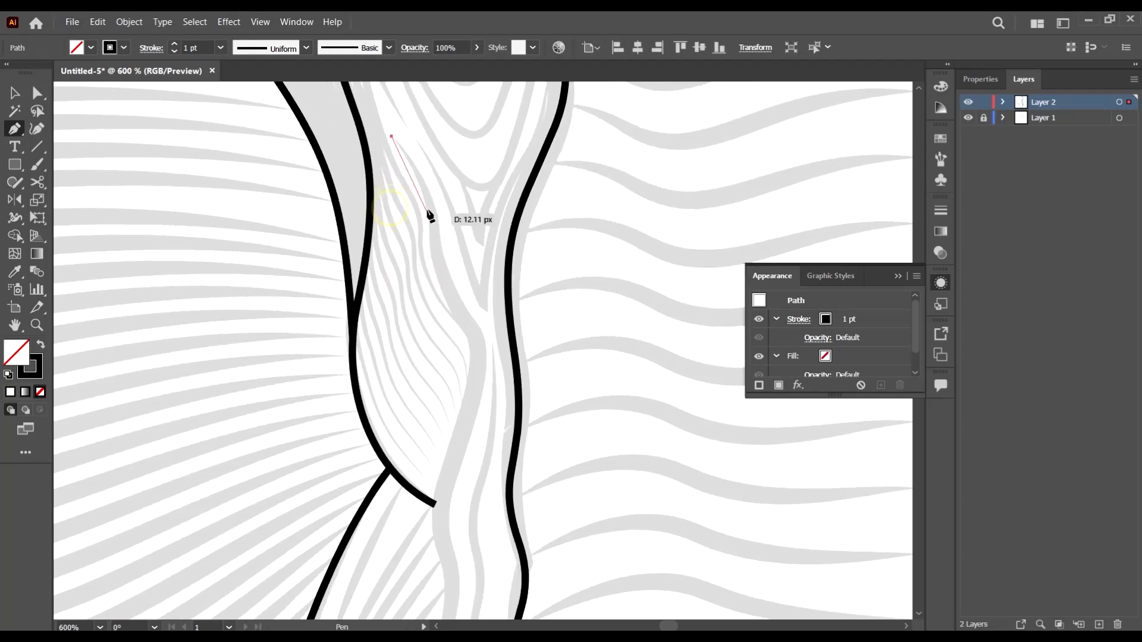
{"action": "left_click_drag", "start_coordinate": [435, 238], "coordinate": [440, 288]}
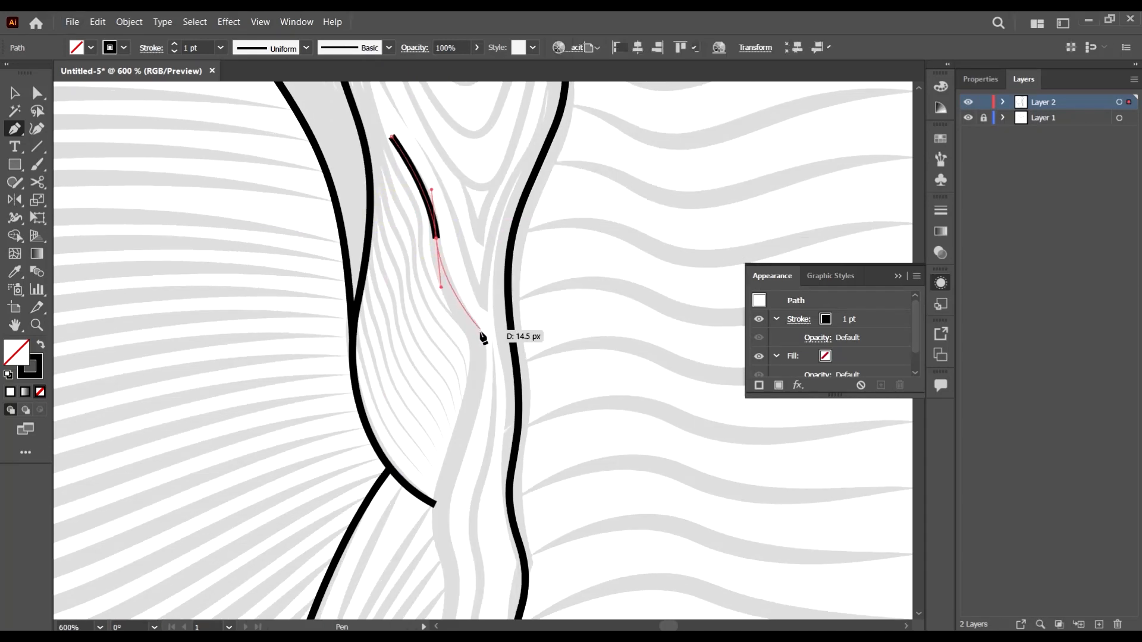
{"action": "left_click_drag", "start_coordinate": [481, 378], "coordinate": [464, 433]}
{"action": "key", "text": "ctrl+z"}
{"action": "left_click", "coordinate": [476, 344]}
Continue the inner cheek fold path down from the bulge to just below the end of the cheek outline
{"action": "scroll", "coordinate": [473, 392], "scroll_direction": "down", "scroll_amount": 5}
{"action": "key", "text": "ctrl+z"}
{"action": "left_click_drag", "start_coordinate": [437, 353], "coordinate": [449, 405]}
{"action": "key", "text": "ctrl+z"}
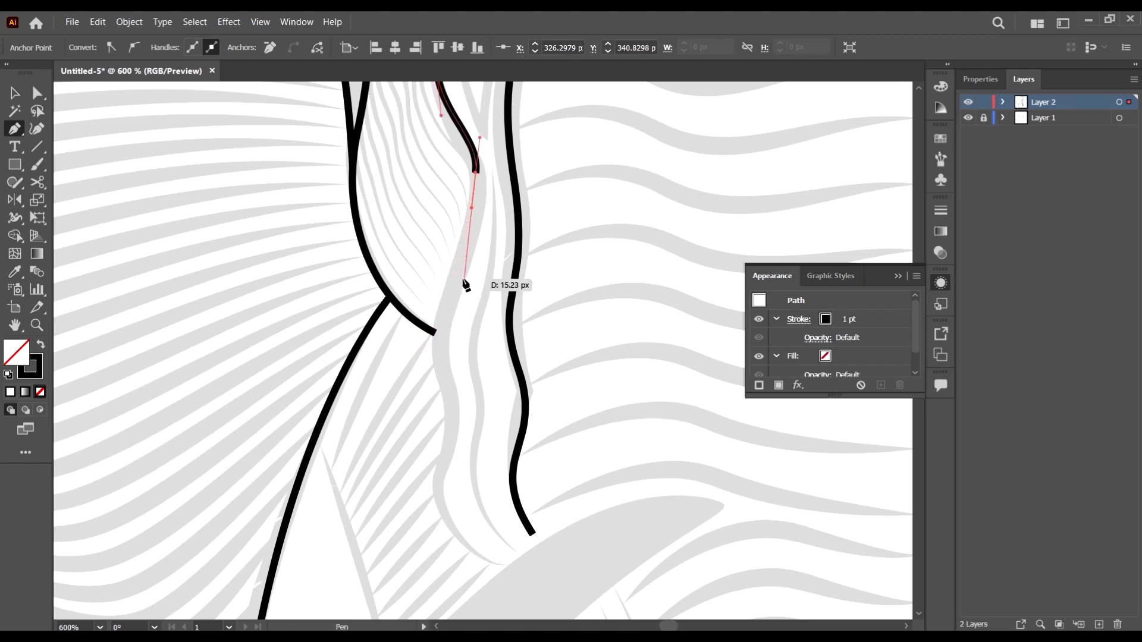
{"action": "left_click", "coordinate": [460, 262]}
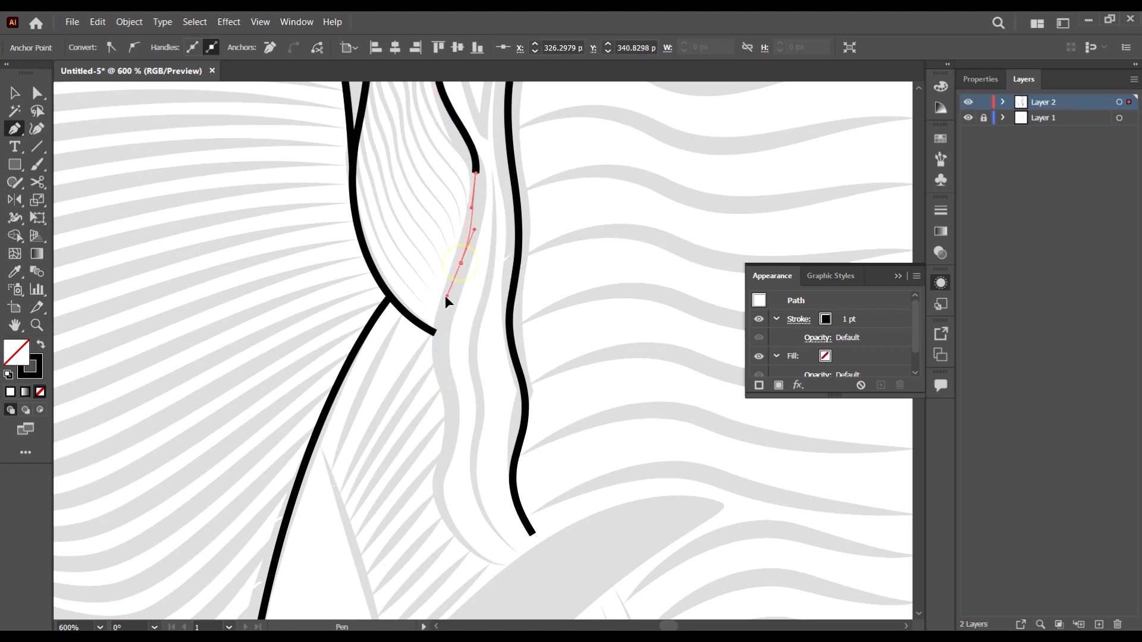
{"action": "key", "text": "ctrl+z"}
{"action": "scroll", "coordinate": [440, 357], "scroll_direction": "down", "scroll_amount": 3}
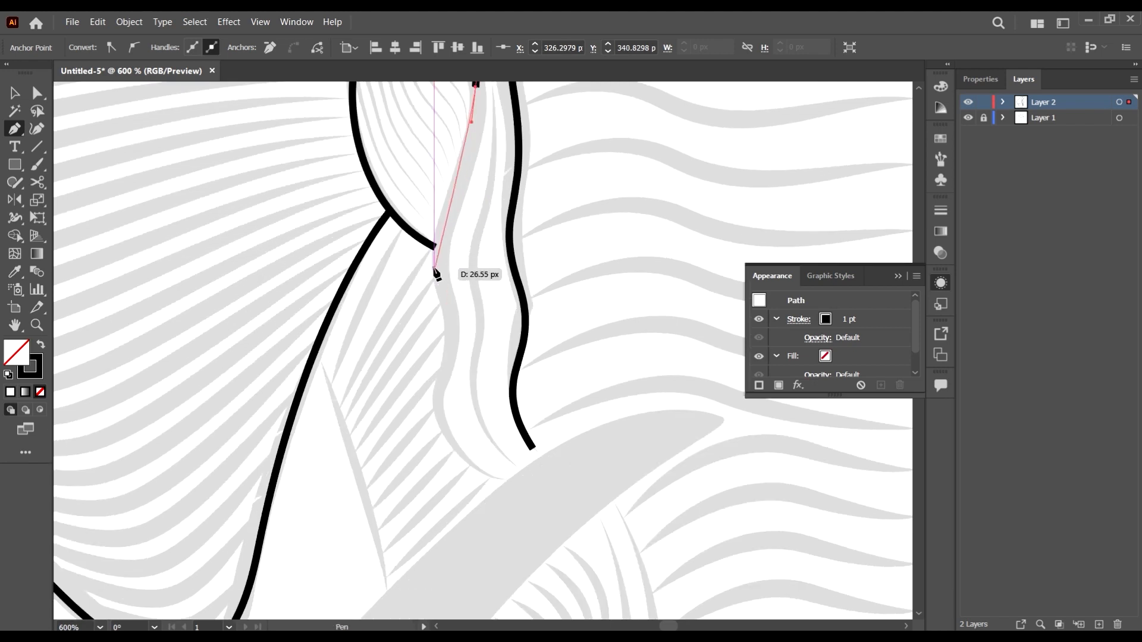
{"action": "left_click_drag", "start_coordinate": [439, 289], "coordinate": [460, 345]}
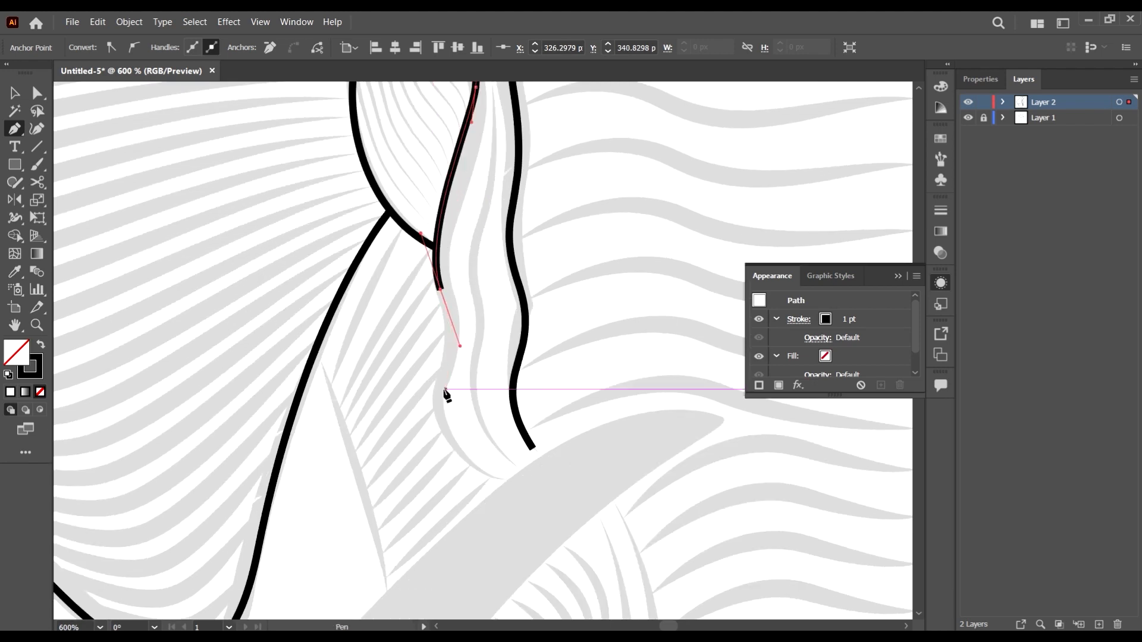
Extend the inner cheek fold path around its lower curve to the upper edge of the left tusk
{"action": "left_click_drag", "start_coordinate": [445, 438], "coordinate": [552, 522]}
{"action": "key", "text": "ctrl+z"}
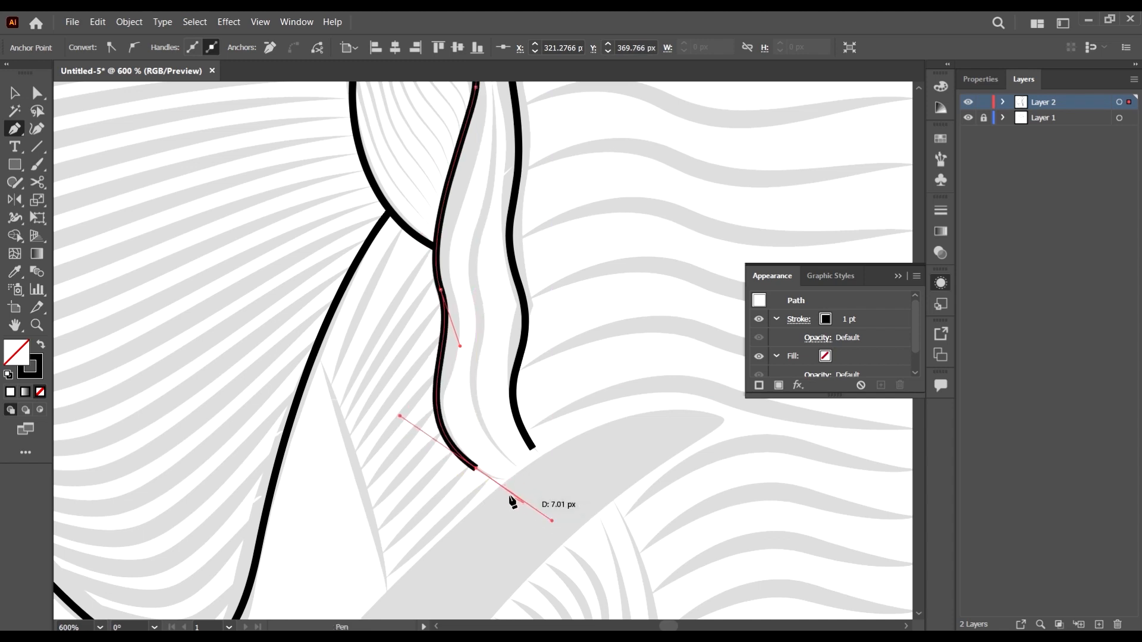
{"action": "left_click", "coordinate": [477, 469]}
{"action": "left_click_drag", "start_coordinate": [512, 481], "coordinate": [528, 479]}
Move the fold path's anchor below the cheek outline with Direct Selection and lengthen its upper handle so the curve meets the outline
{"action": "key", "text": "a"}
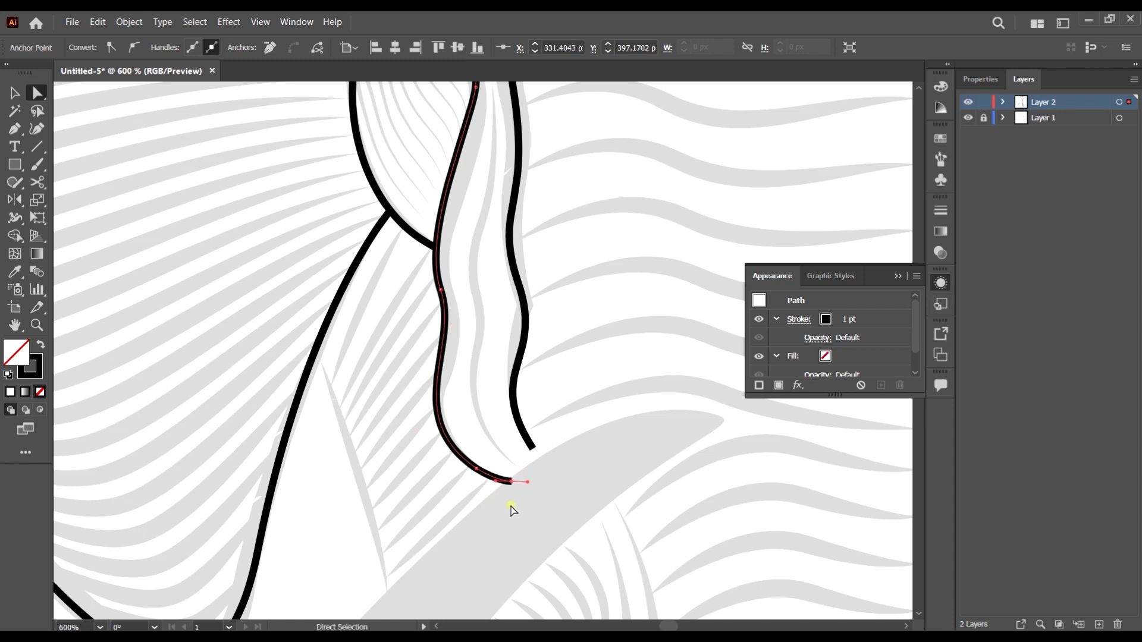
{"action": "left_click", "coordinate": [509, 510]}
{"action": "scroll", "coordinate": [481, 352], "scroll_direction": "up", "scroll_amount": 2}
{"action": "left_click_drag", "start_coordinate": [412, 312], "coordinate": [450, 367]}
{"action": "scroll", "coordinate": [445, 357], "scroll_direction": "up", "scroll_amount": 1}
{"action": "scroll", "coordinate": [449, 396], "scroll_direction": "up", "scroll_amount": 2}
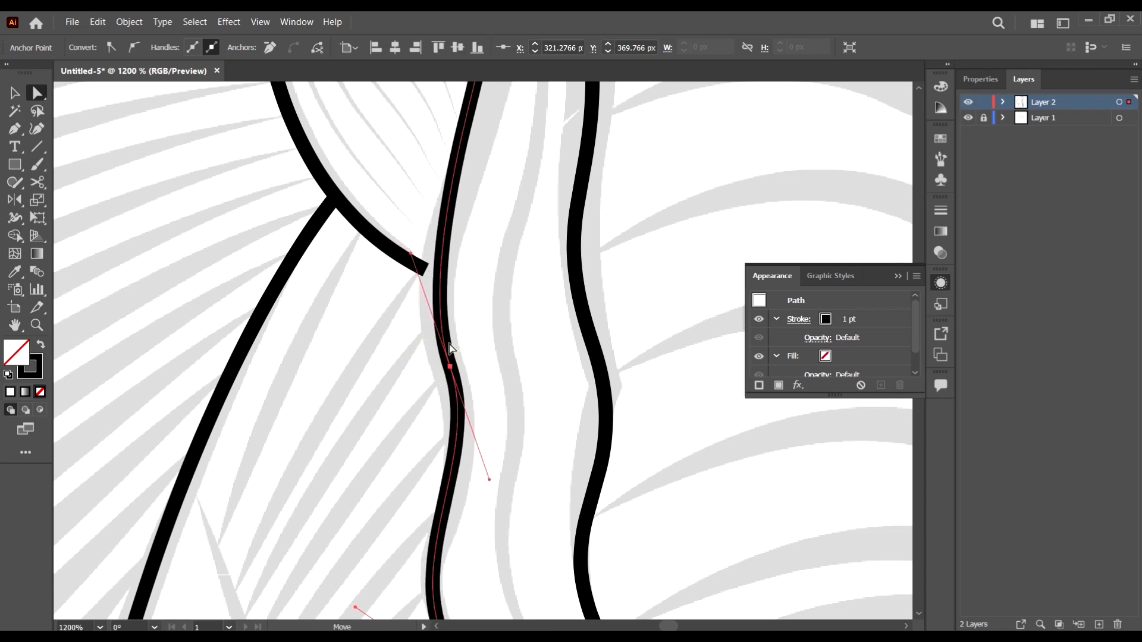
{"action": "left_click_drag", "start_coordinate": [411, 258], "coordinate": [386, 210]}
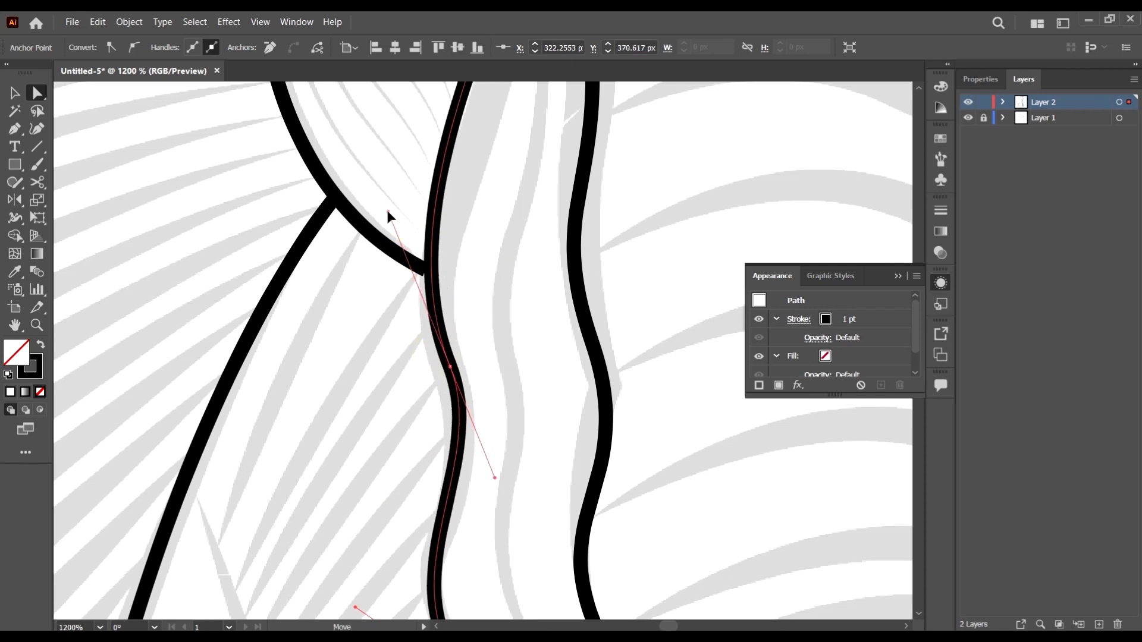
Lengthen the lower handle at the fold path's bulge and nudge that anchor onto the reference line
{"action": "scroll", "coordinate": [387, 209], "scroll_direction": "down", "scroll_amount": 3}
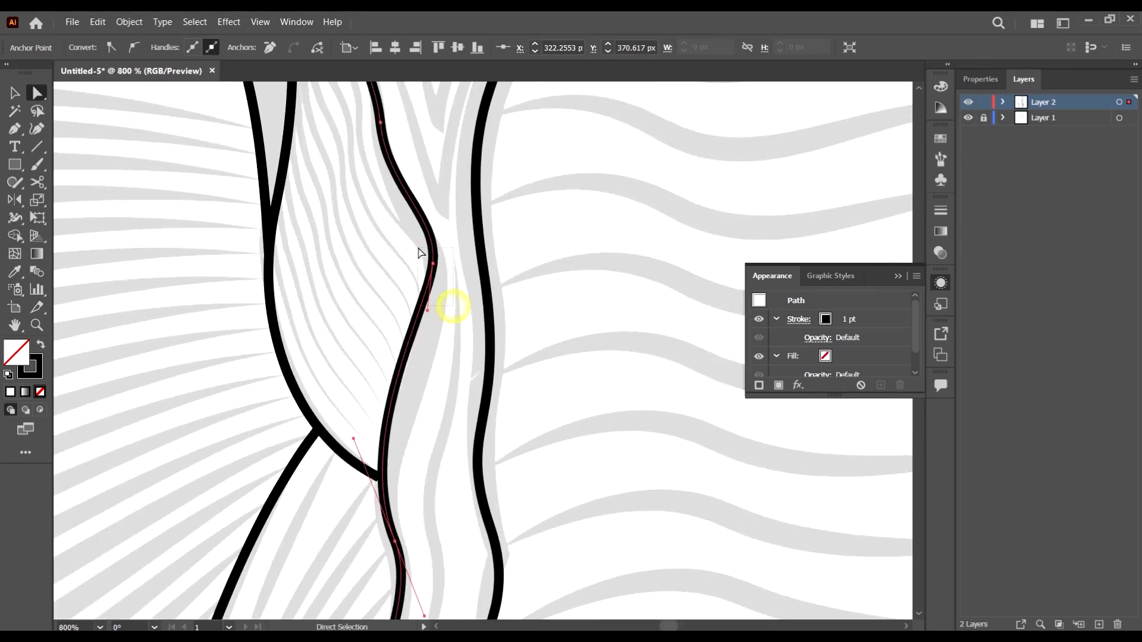
{"action": "left_click_drag", "start_coordinate": [428, 310], "coordinate": [428, 387]}
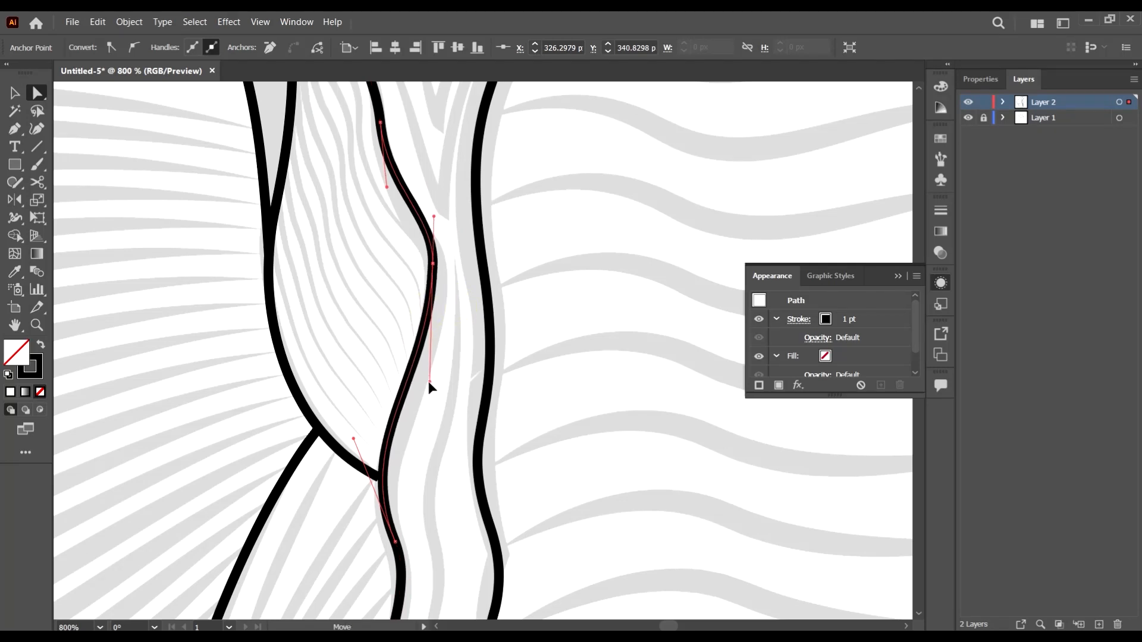
{"action": "left_click", "coordinate": [434, 262]}
{"action": "left_click_drag", "start_coordinate": [434, 263], "coordinate": [436, 266]}
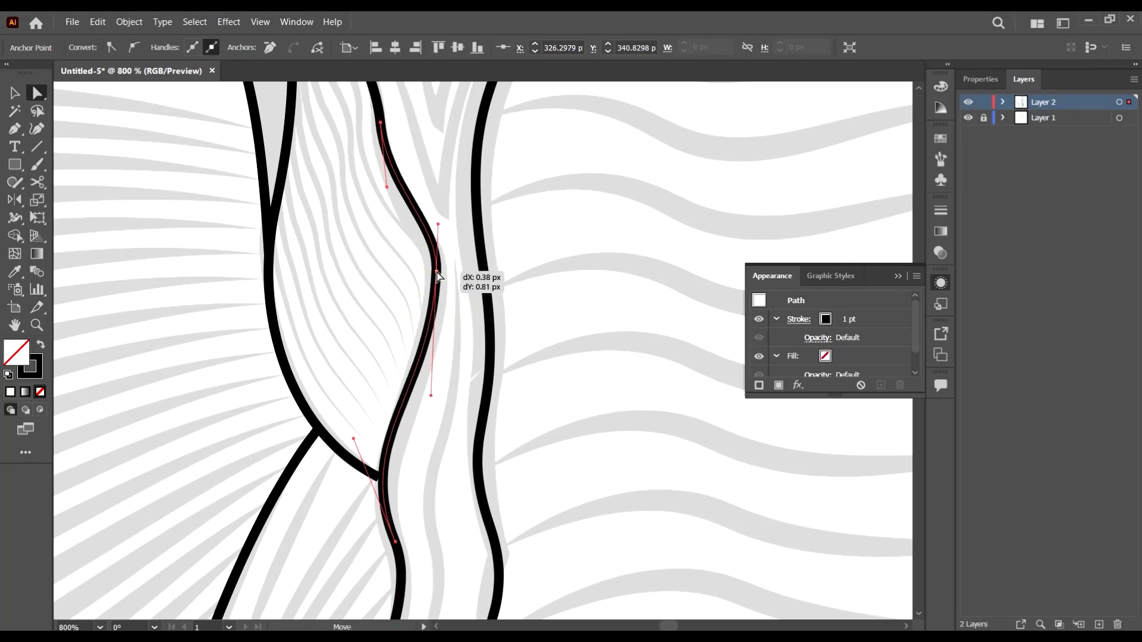
Reshape the fold path's upper bend by adjusting its anchor and both handles to fit the reference, and deselect it
{"action": "scroll", "coordinate": [397, 346], "scroll_direction": "up", "scroll_amount": 5}
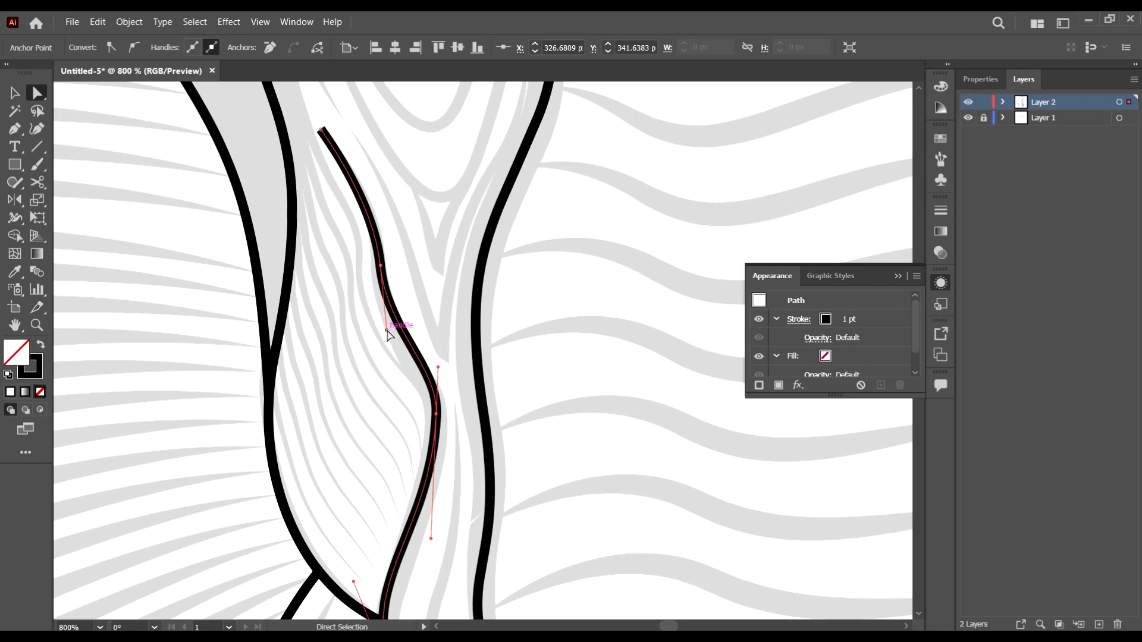
{"action": "left_click_drag", "start_coordinate": [387, 331], "coordinate": [376, 323]}
{"action": "scroll", "coordinate": [376, 323], "scroll_direction": "up", "scroll_amount": 3}
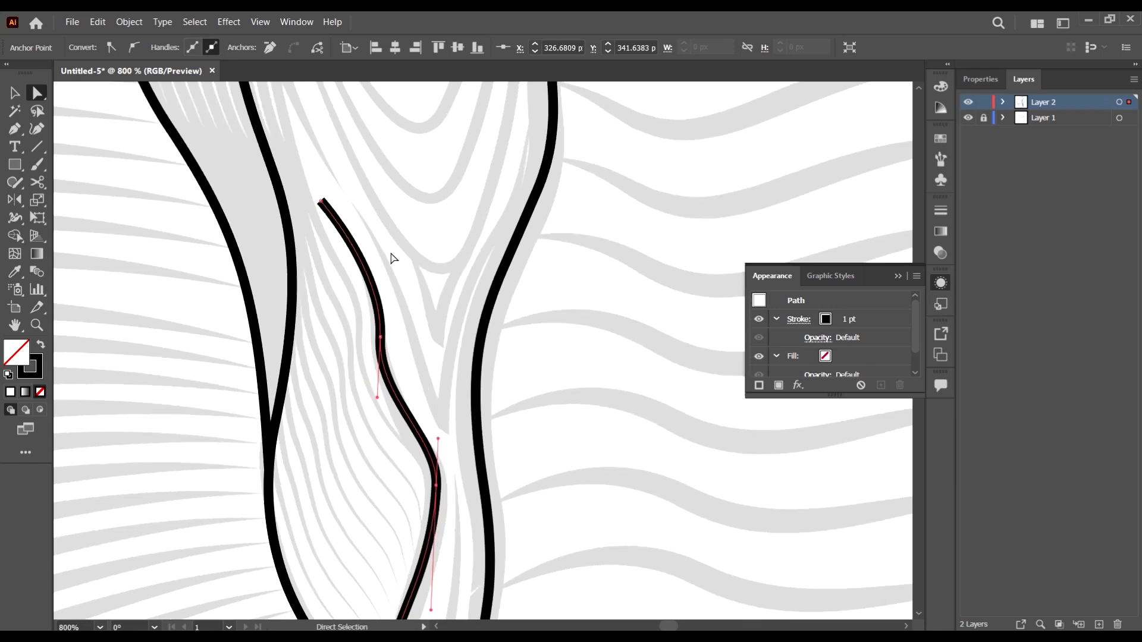
{"action": "scroll", "coordinate": [392, 257], "scroll_direction": "up", "scroll_amount": 1}
{"action": "left_click_drag", "start_coordinate": [383, 370], "coordinate": [379, 373]}
{"action": "left_click_drag", "start_coordinate": [379, 303], "coordinate": [378, 275]}
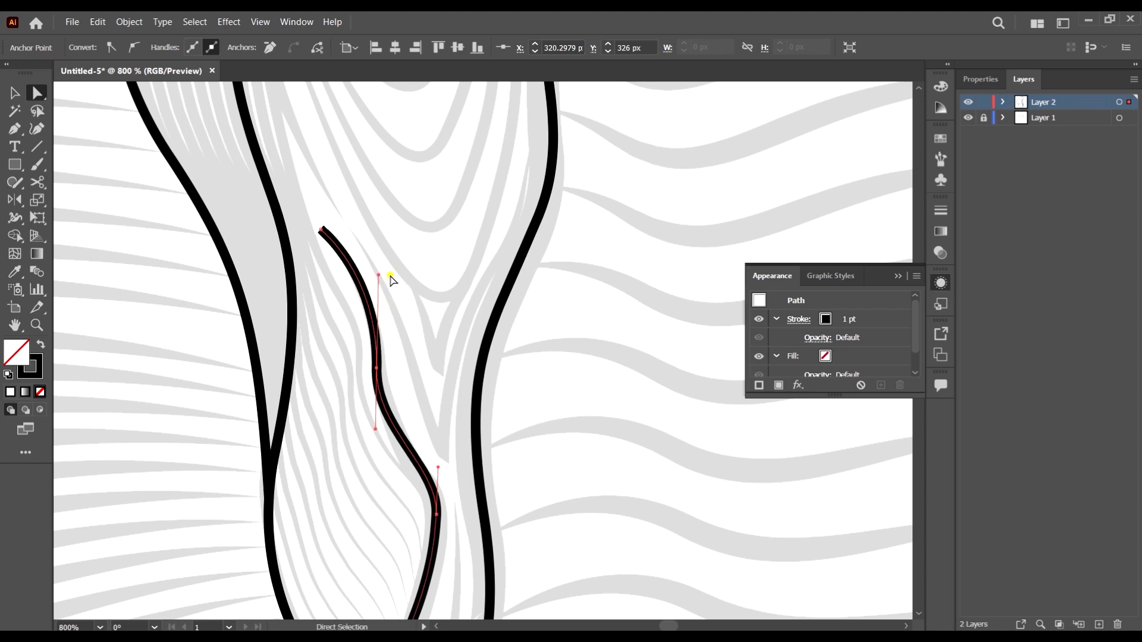
{"action": "left_click", "coordinate": [390, 279]}
Trace the short neck line with the Pen tool from the left ear's inner edge down to the tusk, and deselect it
{"action": "scroll", "coordinate": [408, 247], "scroll_direction": "down", "scroll_amount": 4}
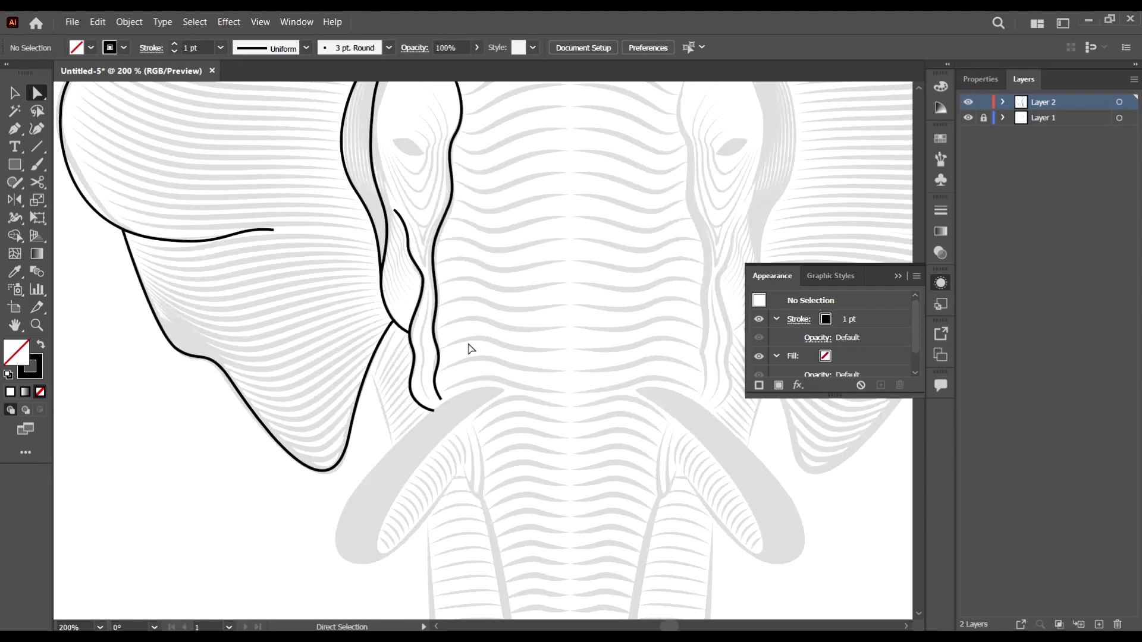
{"action": "left_click", "coordinate": [15, 131]}
{"action": "scroll", "coordinate": [434, 365], "scroll_direction": "down", "scroll_amount": 2}
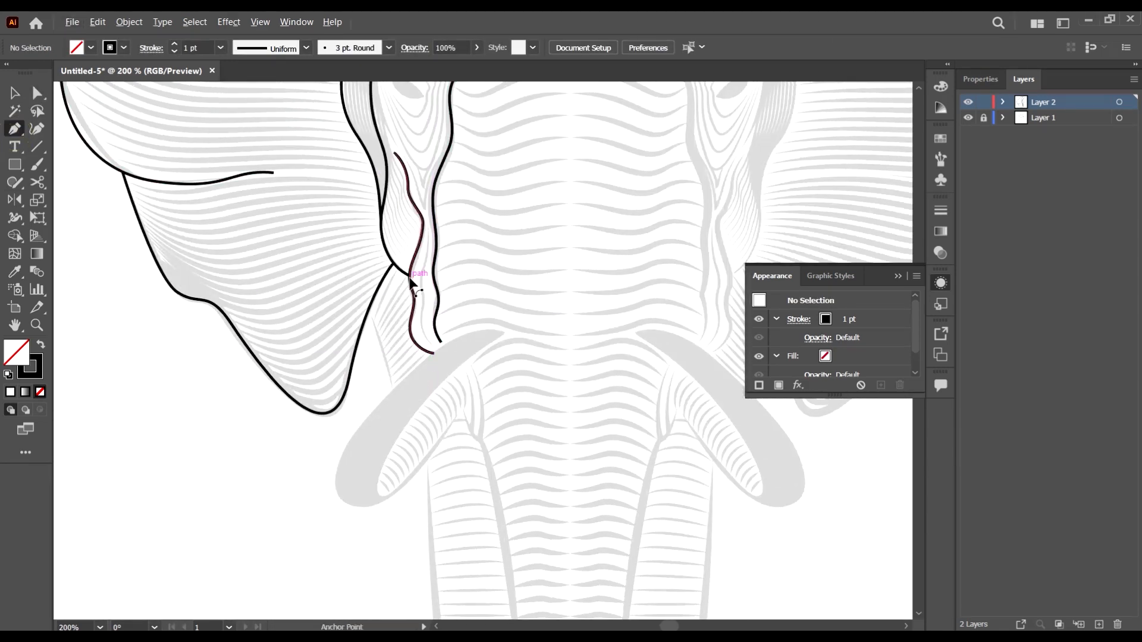
{"action": "scroll", "coordinate": [416, 285], "scroll_direction": "up", "scroll_amount": 5}
{"action": "scroll", "coordinate": [356, 297], "scroll_direction": "down", "scroll_amount": 4}
{"action": "scroll", "coordinate": [361, 312], "scroll_direction": "up", "scroll_amount": 3}
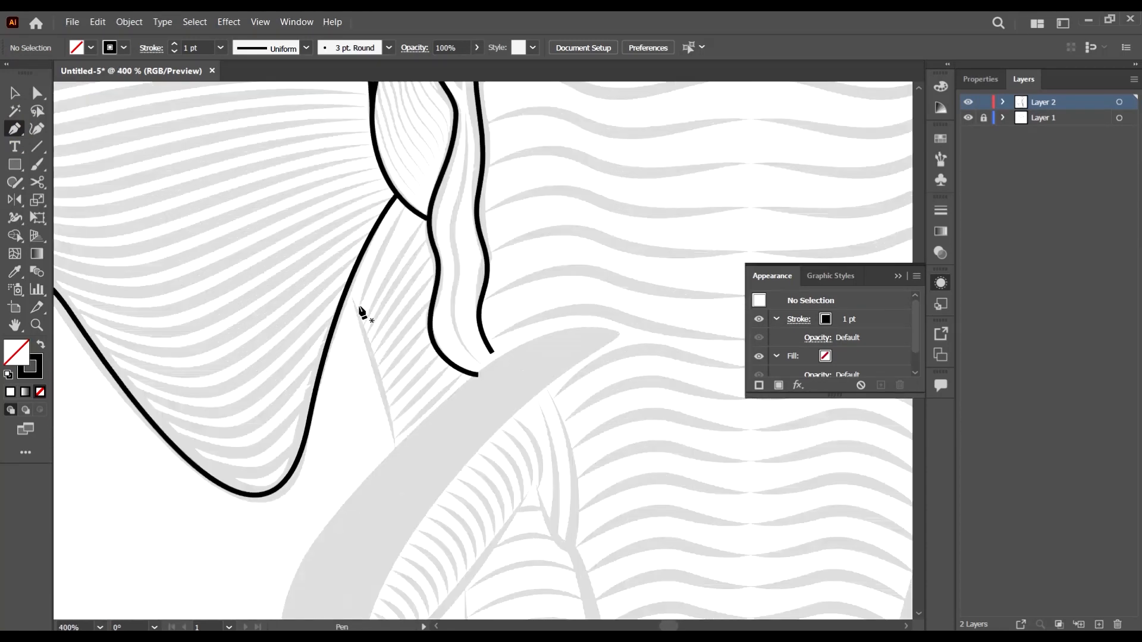
{"action": "left_click", "coordinate": [349, 291]}
{"action": "scroll", "coordinate": [409, 420], "scroll_direction": "down", "scroll_amount": 2}
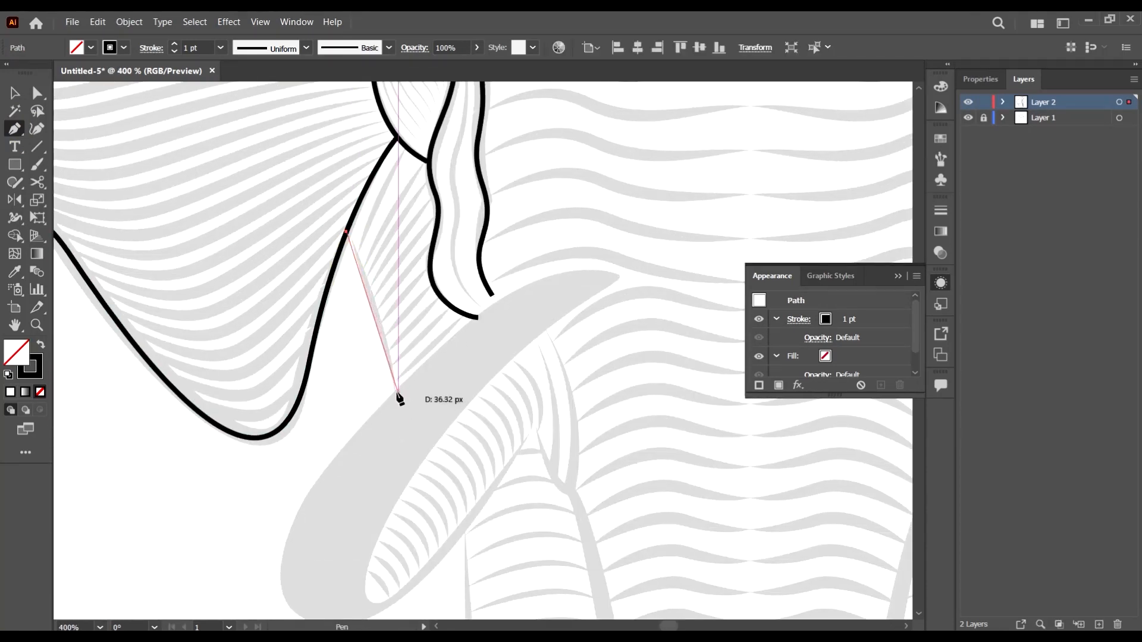
{"action": "left_click_drag", "start_coordinate": [398, 455], "coordinate": [400, 456]}
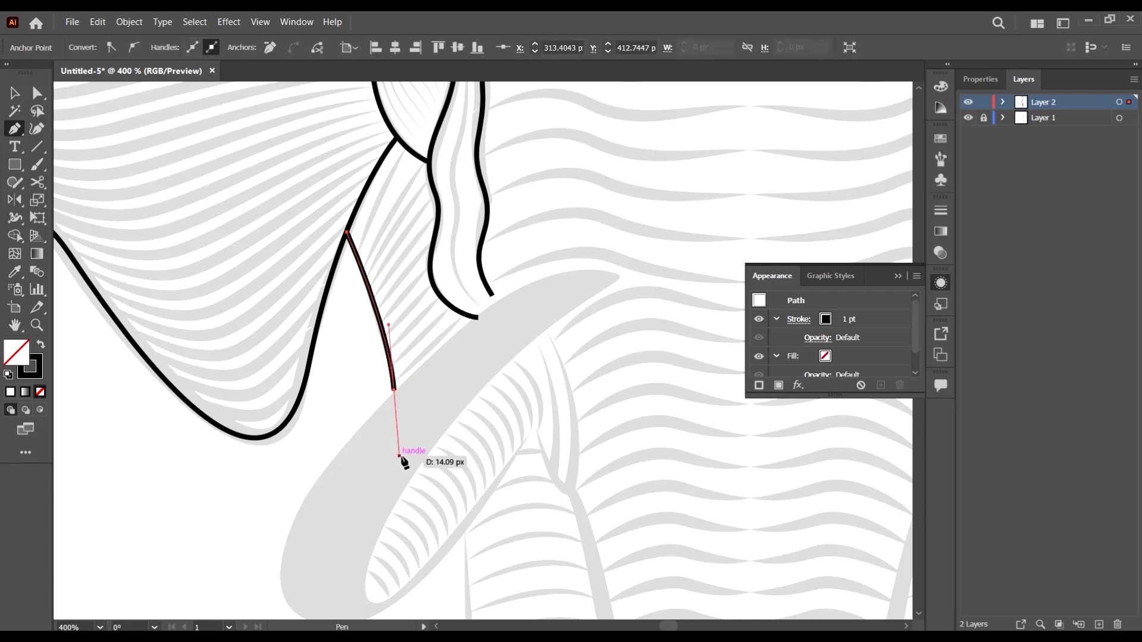
{"action": "key", "text": "v"}
{"action": "left_click", "coordinate": [516, 433]}
Start a new Pen path at the left tusk's upper point and trace its arched top edge past the cheek folds
{"action": "scroll", "coordinate": [457, 377], "scroll_direction": "down", "scroll_amount": 2}
{"action": "scroll", "coordinate": [455, 376], "scroll_direction": "up", "scroll_amount": 2}
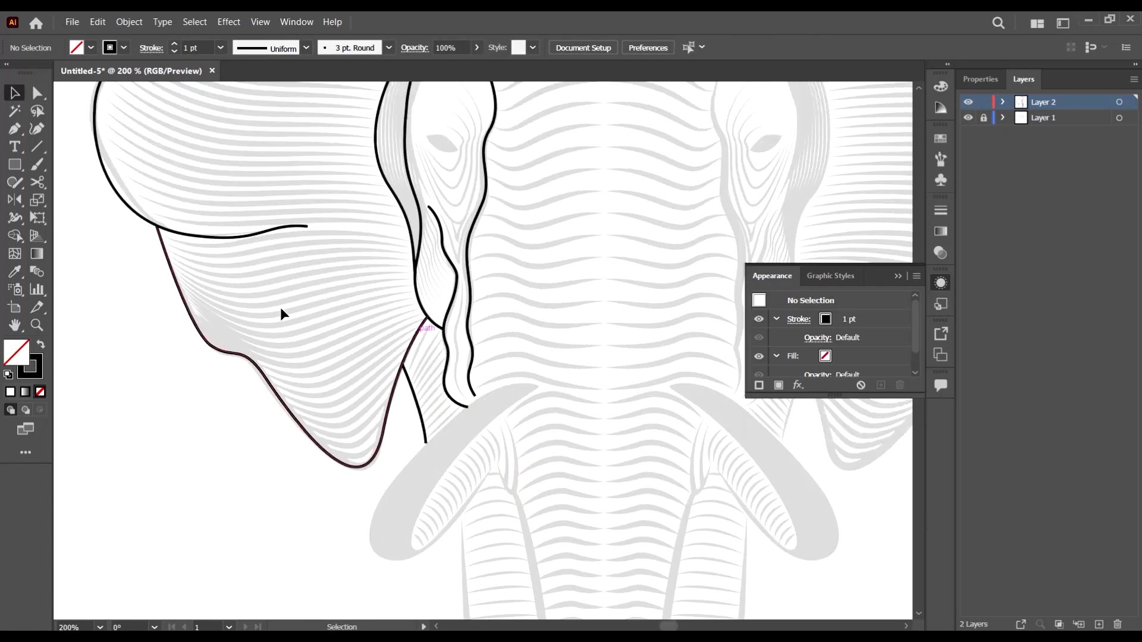
{"action": "key", "text": "p"}
{"action": "scroll", "coordinate": [561, 294], "scroll_direction": "up", "scroll_amount": 5}
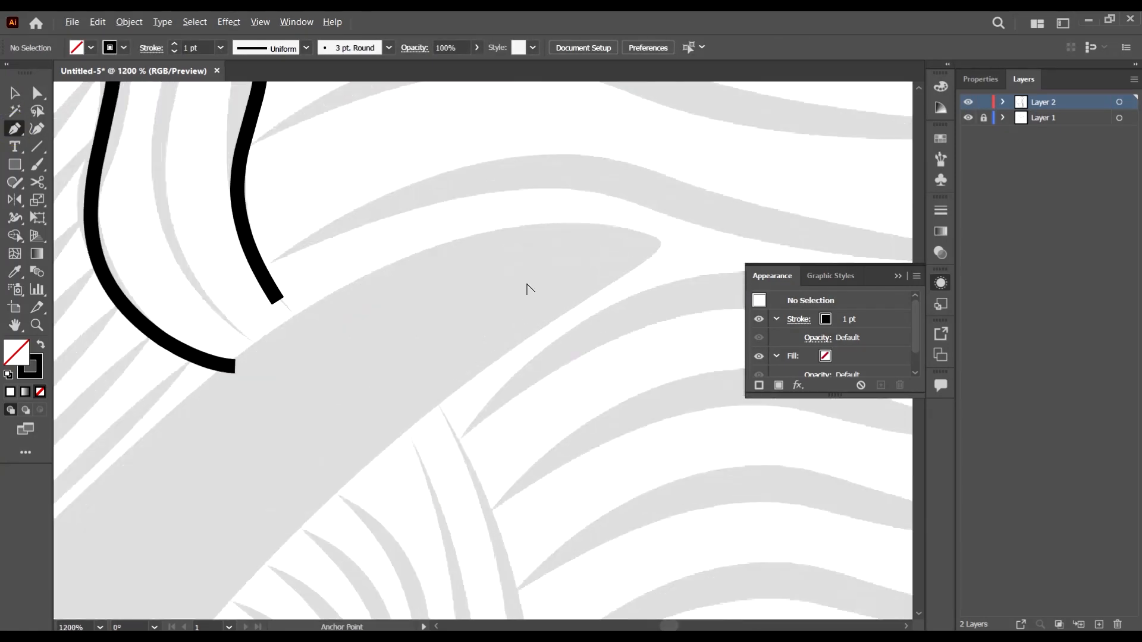
{"action": "left_click", "coordinate": [663, 238]}
{"action": "scroll", "coordinate": [535, 280], "scroll_direction": "down", "scroll_amount": 1}
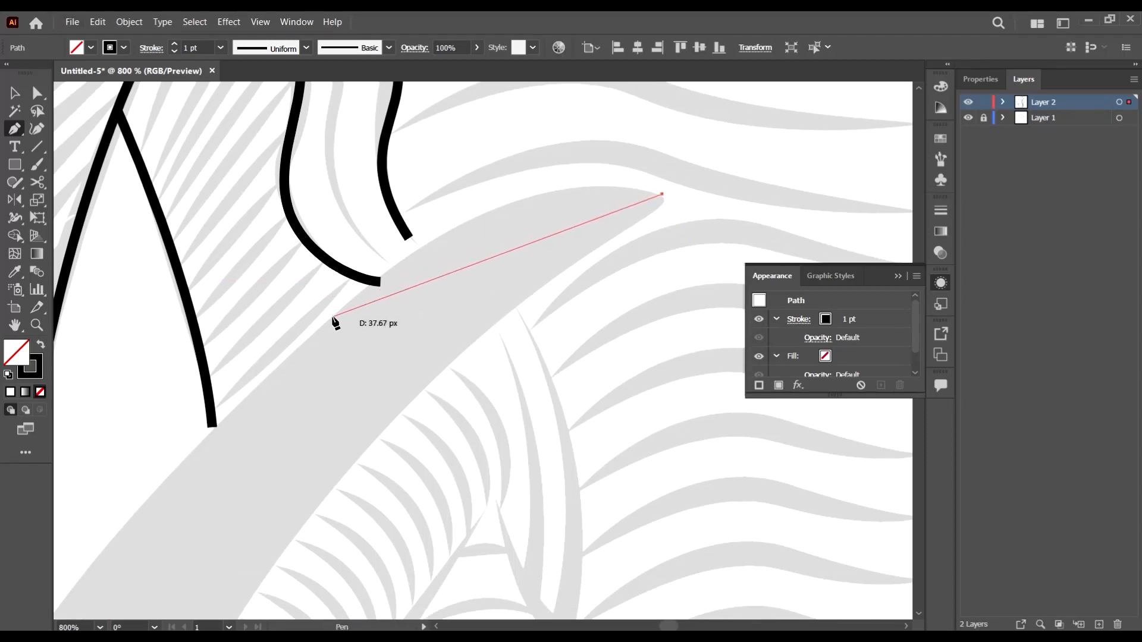
{"action": "left_click_drag", "start_coordinate": [333, 317], "coordinate": [156, 484]}
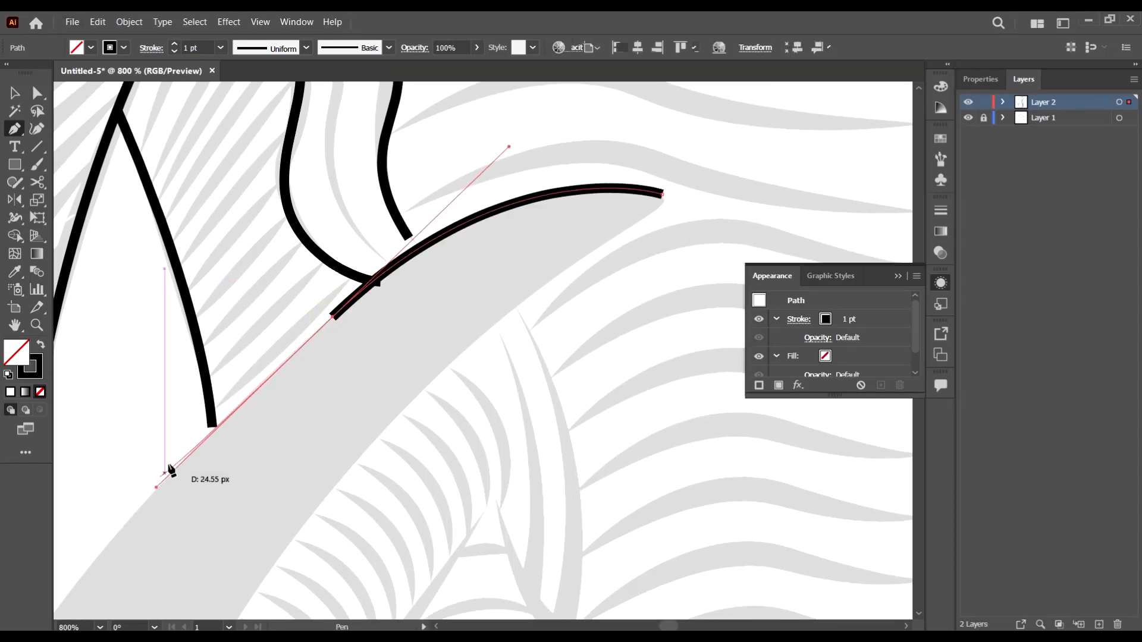
Continue the tusk path down its outer edge, around the rounded end and up the underside to the trunk fold
{"action": "scroll", "coordinate": [168, 472], "scroll_direction": "down", "scroll_amount": 5}
{"action": "scroll", "coordinate": [212, 424], "scroll_direction": "down", "scroll_amount": 2}
{"action": "scroll", "coordinate": [165, 439], "scroll_direction": "up", "scroll_amount": 2}
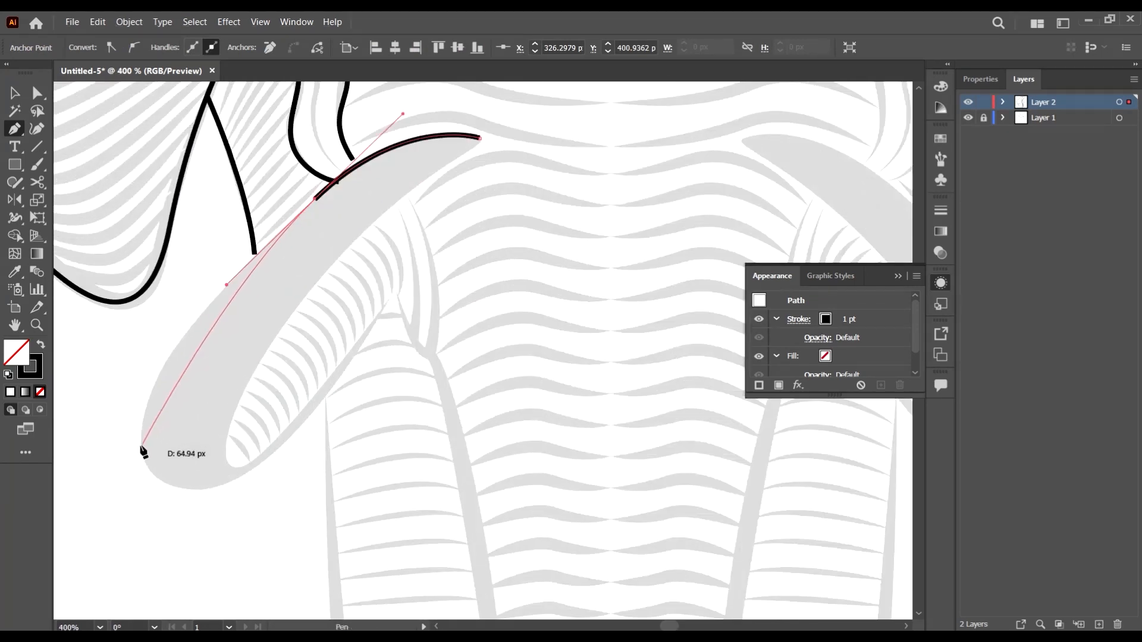
{"action": "left_click_drag", "start_coordinate": [141, 443], "coordinate": [146, 507]}
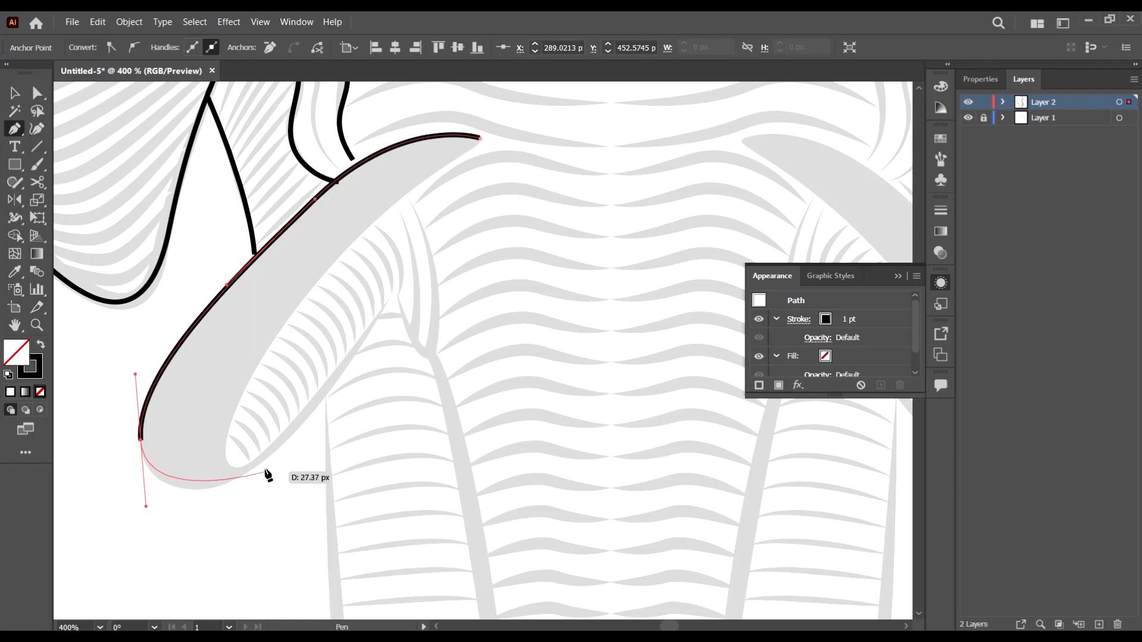
{"action": "left_click_drag", "start_coordinate": [268, 457], "coordinate": [322, 415]}
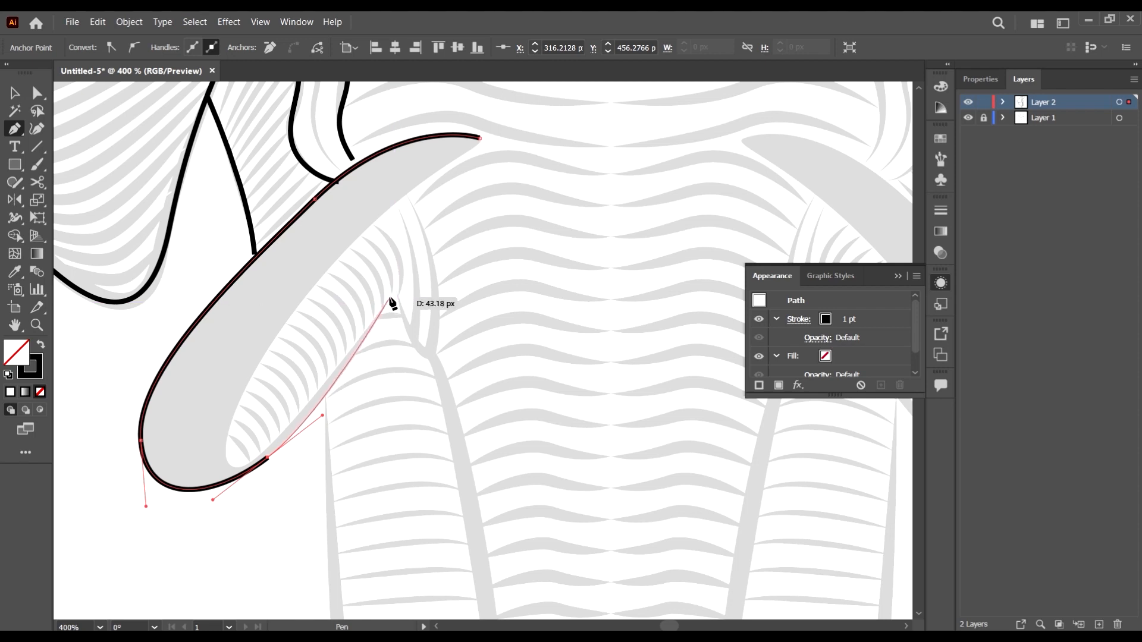
{"action": "left_click", "coordinate": [393, 296]}
Continue the tusk path up to its pointed inner tip, then back down the inner edge and around the hollow's rounded lower end
{"action": "scroll", "coordinate": [392, 297], "scroll_direction": "up", "scroll_amount": 4}
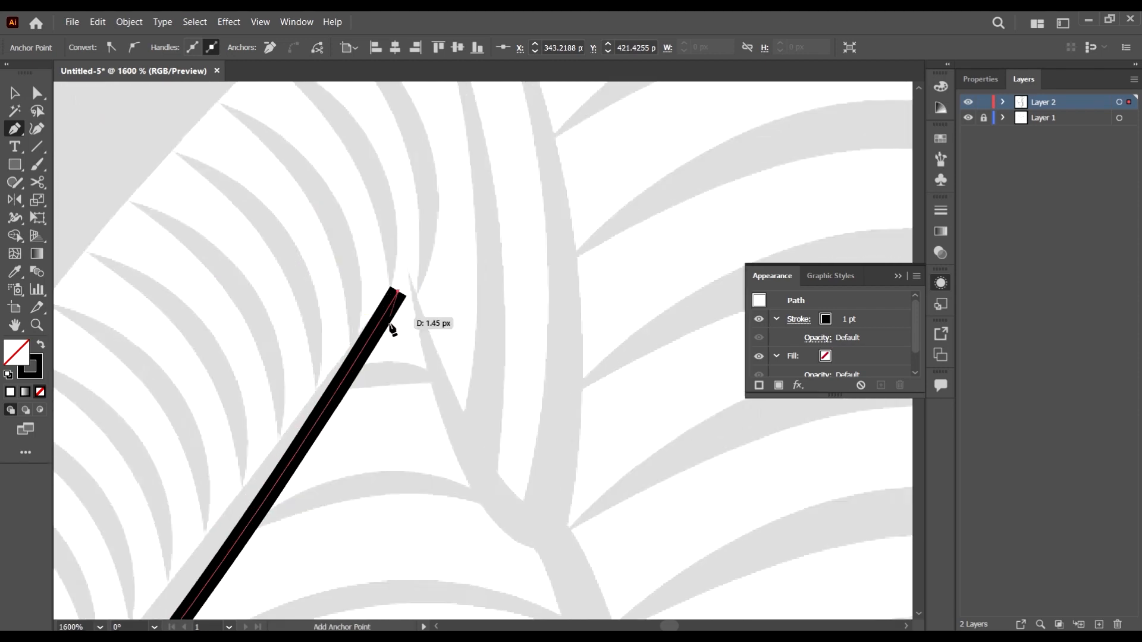
{"action": "scroll", "coordinate": [394, 315], "scroll_direction": "down", "scroll_amount": 5}
{"action": "scroll", "coordinate": [353, 363], "scroll_direction": "up", "scroll_amount": 2}
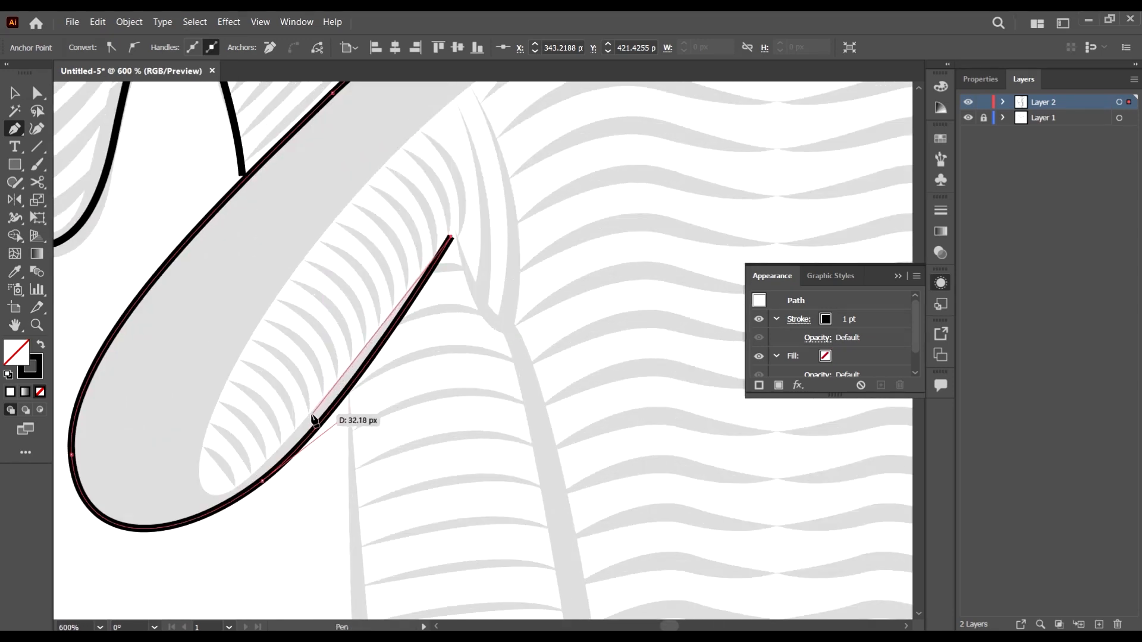
{"action": "left_click_drag", "start_coordinate": [304, 421], "coordinate": [253, 474]}
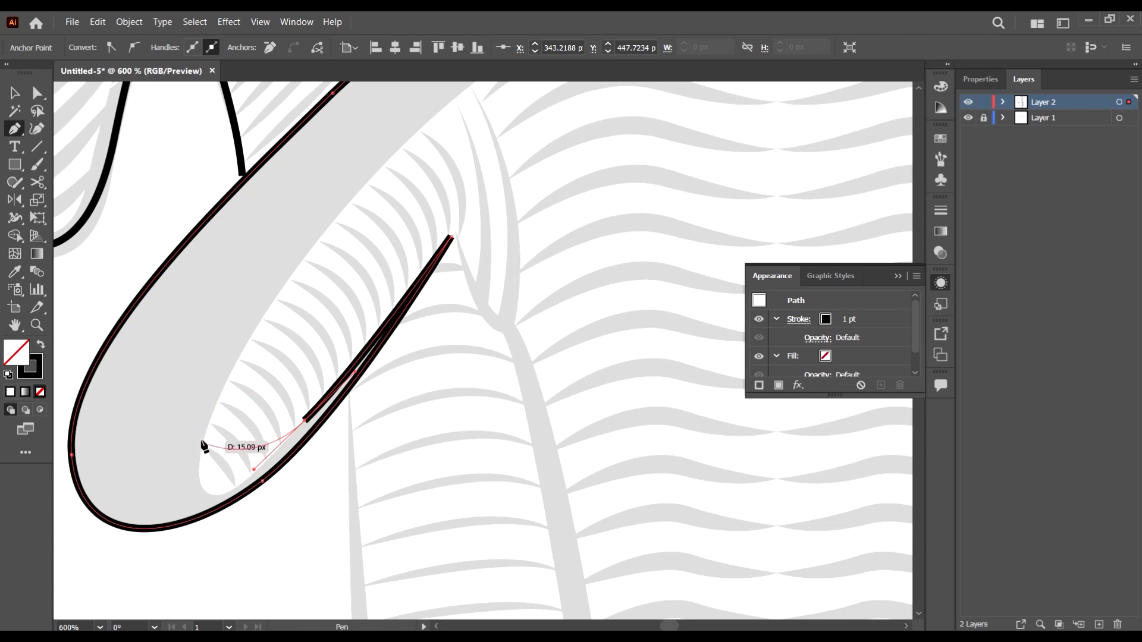
{"action": "left_click_drag", "start_coordinate": [203, 441], "coordinate": [222, 331]}
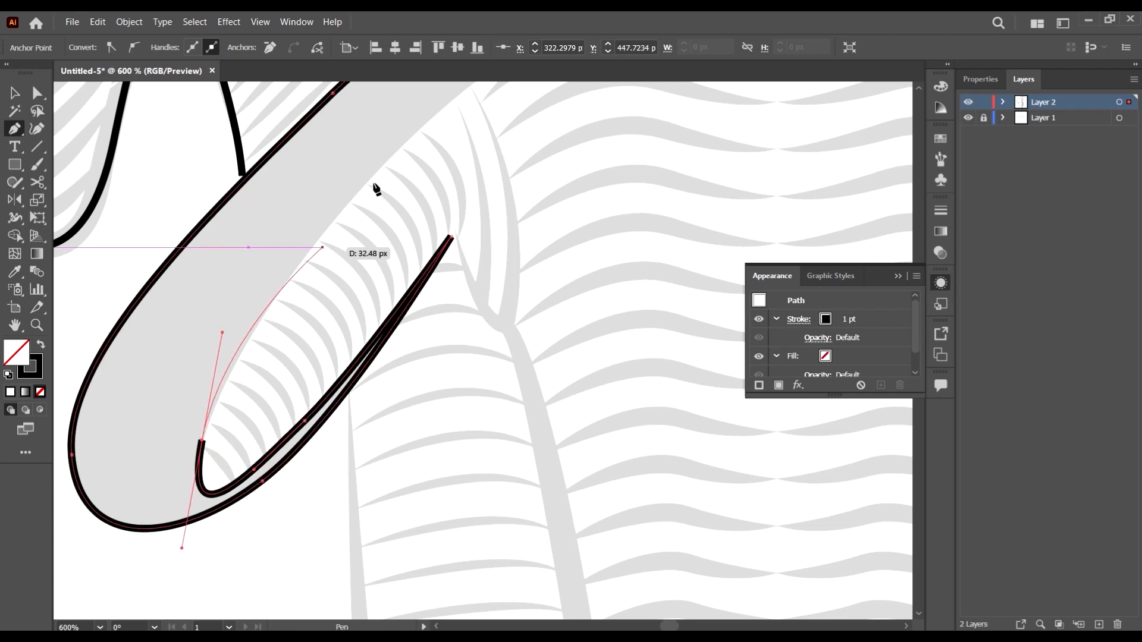
Trace the tusk's long inner edge up to the upper point and close the path at its starting anchor
{"action": "scroll", "coordinate": [485, 169], "scroll_direction": "up", "scroll_amount": 3}
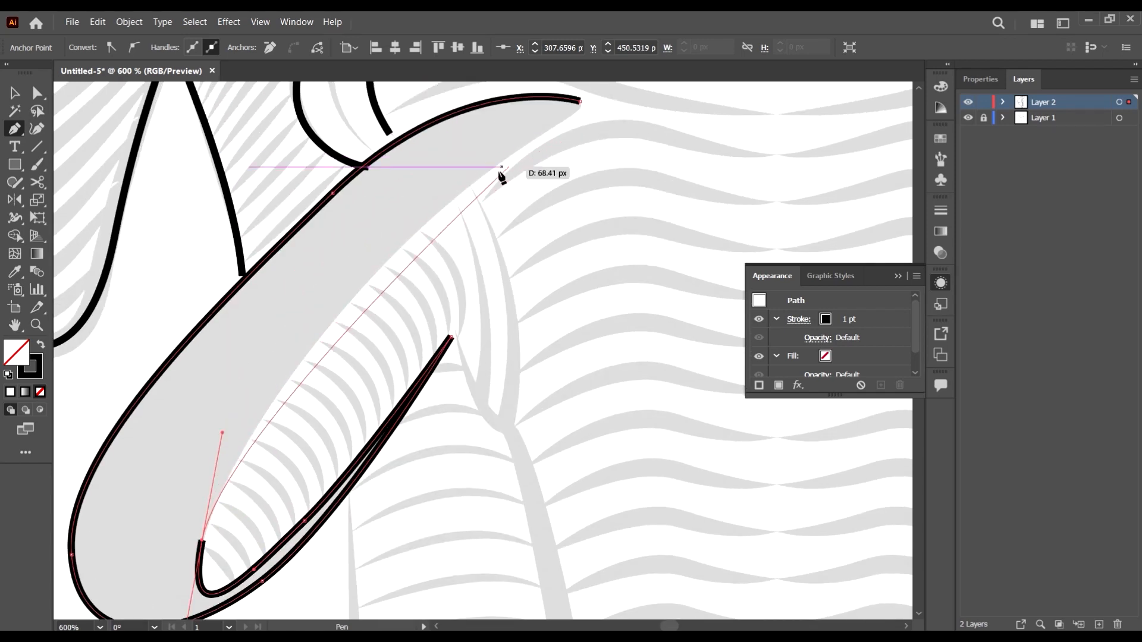
{"action": "left_click_drag", "start_coordinate": [430, 218], "coordinate": [473, 177]}
{"action": "scroll", "coordinate": [598, 102], "scroll_direction": "up", "scroll_amount": 3}
{"action": "left_click_drag", "start_coordinate": [580, 145], "coordinate": [557, 136]}
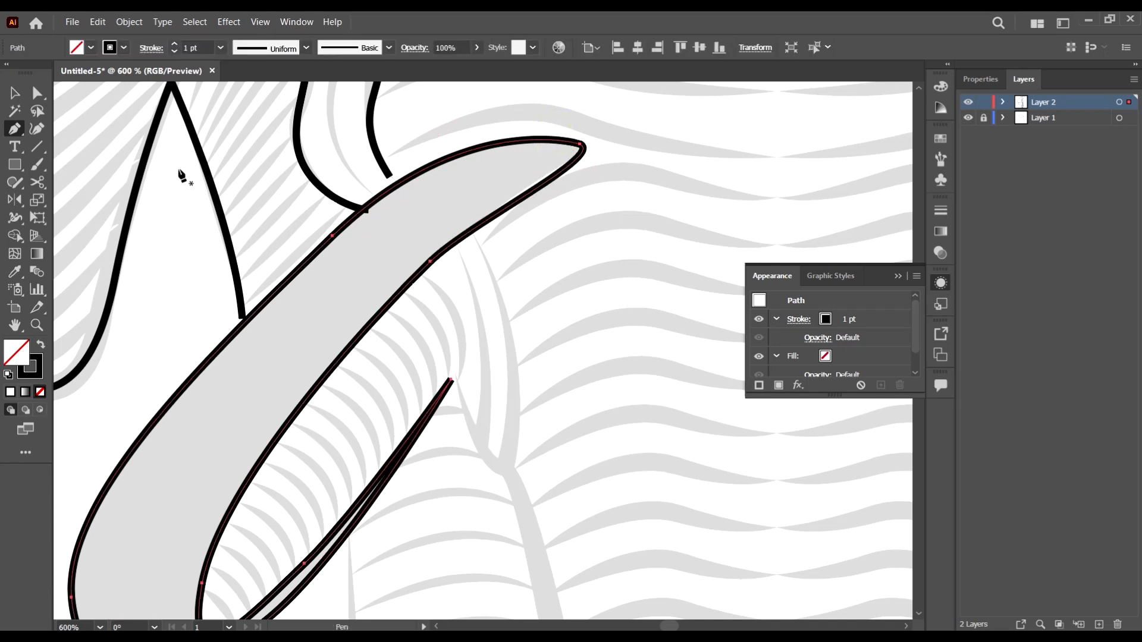
Swap the closed tusk shape's stroke and fill so it has a solid black fill and no stroke
{"action": "left_click", "coordinate": [37, 92]}
{"action": "scroll", "coordinate": [446, 381], "scroll_direction": "down", "scroll_amount": 4}
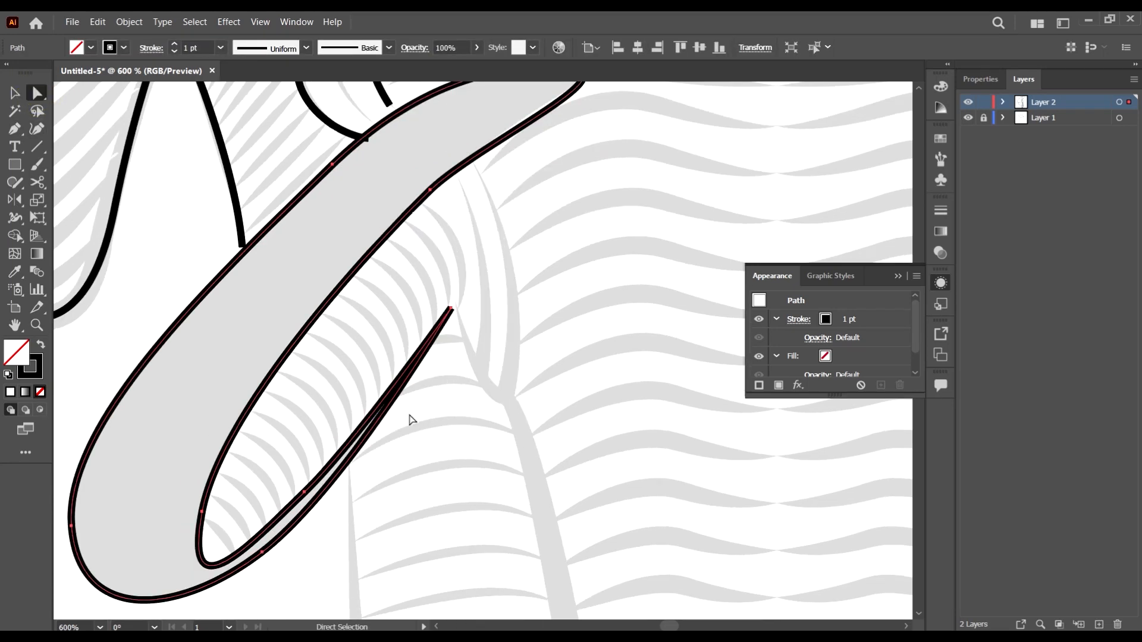
{"action": "key", "text": "shift+x"}
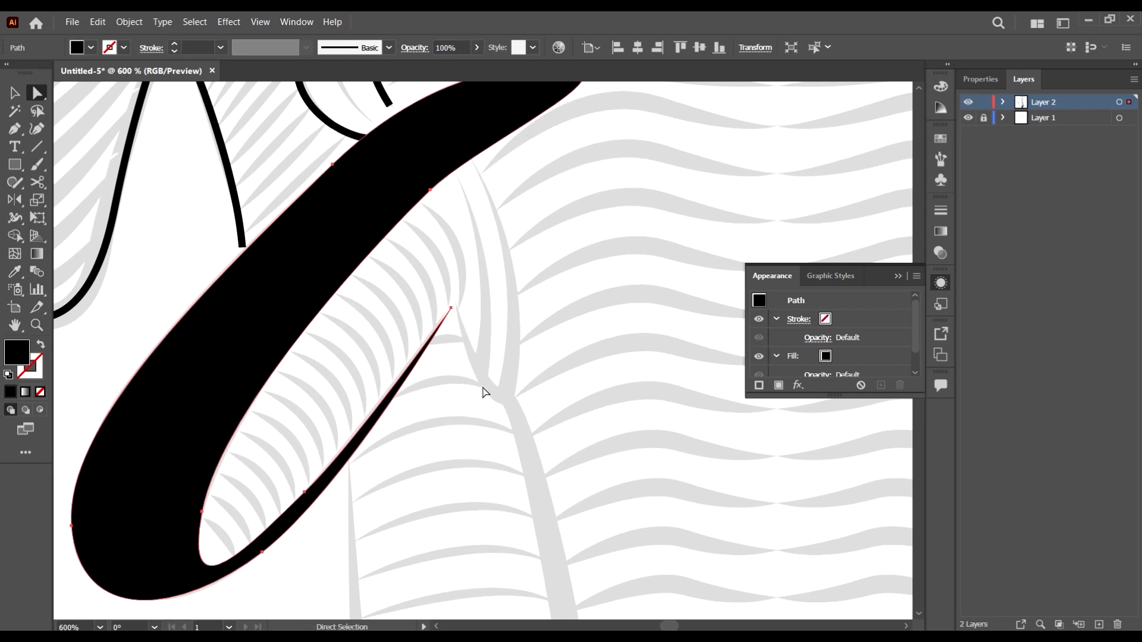
Move the anchor on the tusk's lower underside outward with Direct Selection to match the reference edge
{"action": "scroll", "coordinate": [349, 520], "scroll_direction": "up", "scroll_amount": 3}
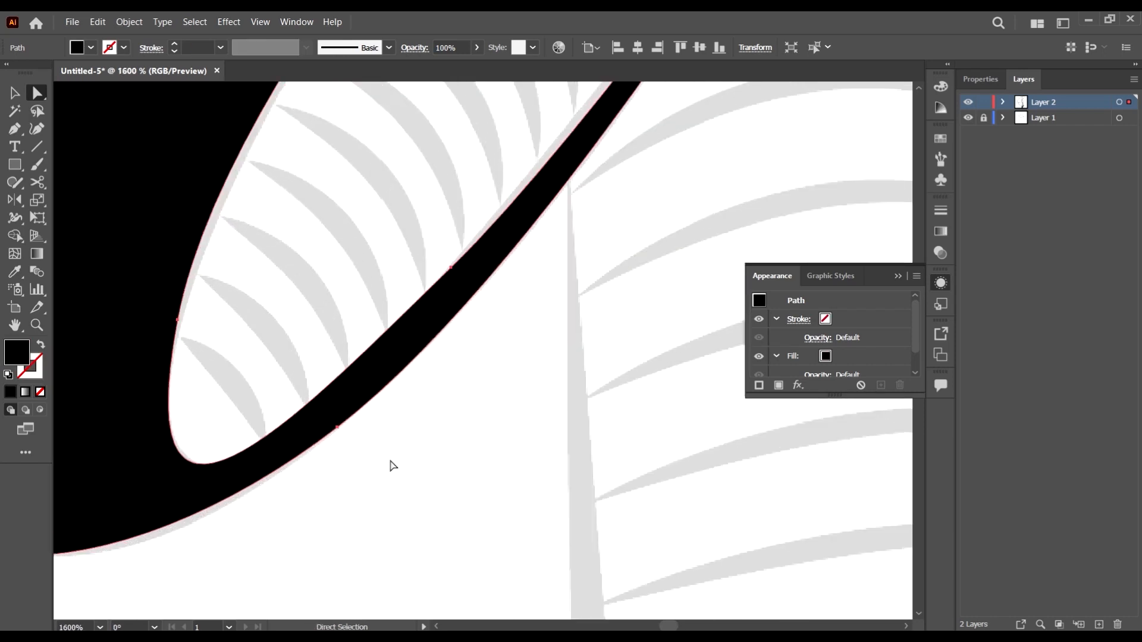
{"action": "left_click_drag", "start_coordinate": [361, 465], "coordinate": [333, 415]}
{"action": "scroll", "coordinate": [354, 449], "scroll_direction": "down", "scroll_amount": 3}
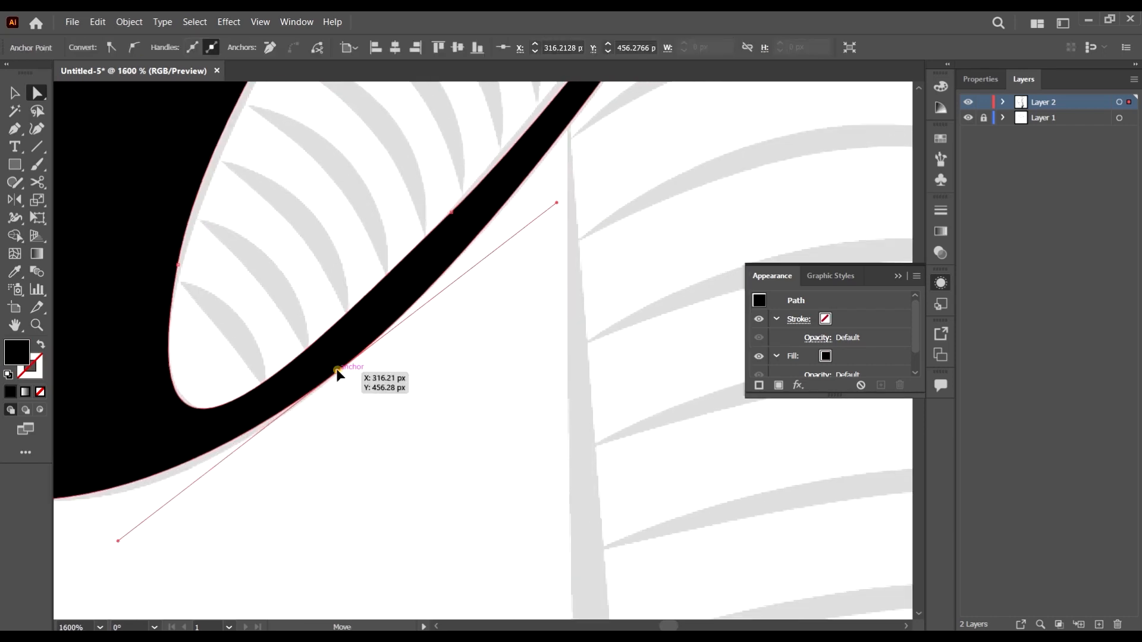
{"action": "left_click_drag", "start_coordinate": [337, 371], "coordinate": [334, 386]}
{"action": "scroll", "coordinate": [390, 416], "scroll_direction": "down", "scroll_amount": 2}
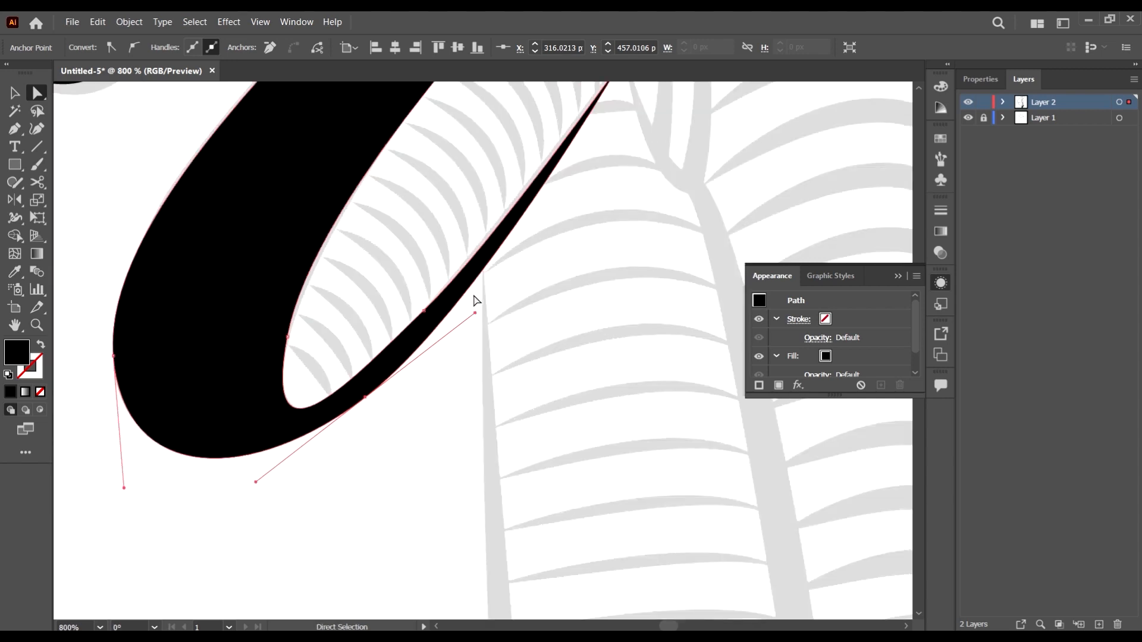
Move the anchor at the tusk's thin inner tip slightly up and inward to meet the reference
{"action": "scroll", "coordinate": [494, 296], "scroll_direction": "up", "scroll_amount": 4}
{"action": "left_click_drag", "start_coordinate": [659, 230], "coordinate": [571, 122]}
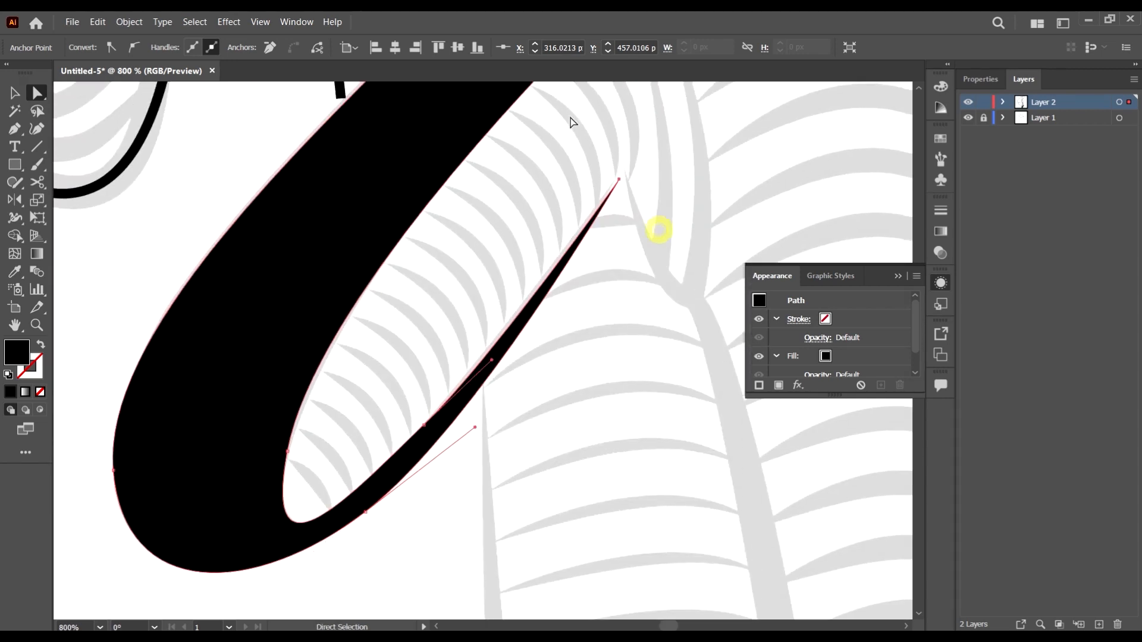
{"action": "scroll", "coordinate": [612, 160], "scroll_direction": "up", "scroll_amount": 3}
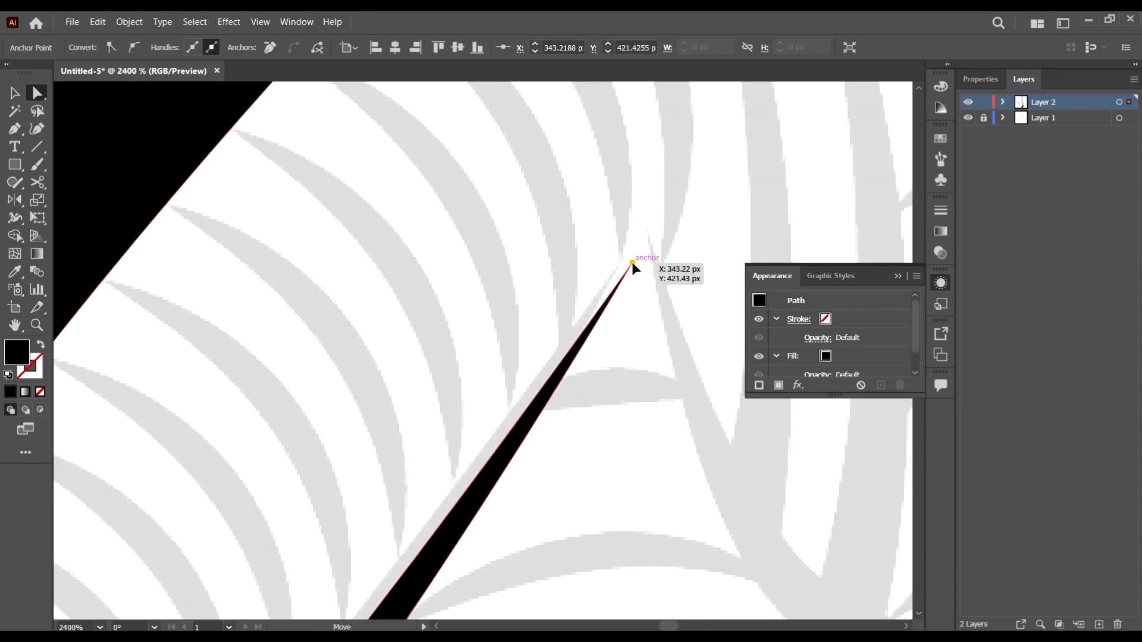
{"action": "left_click_drag", "start_coordinate": [632, 262], "coordinate": [625, 248]}
{"action": "scroll", "coordinate": [626, 248], "scroll_direction": "down", "scroll_amount": 4}
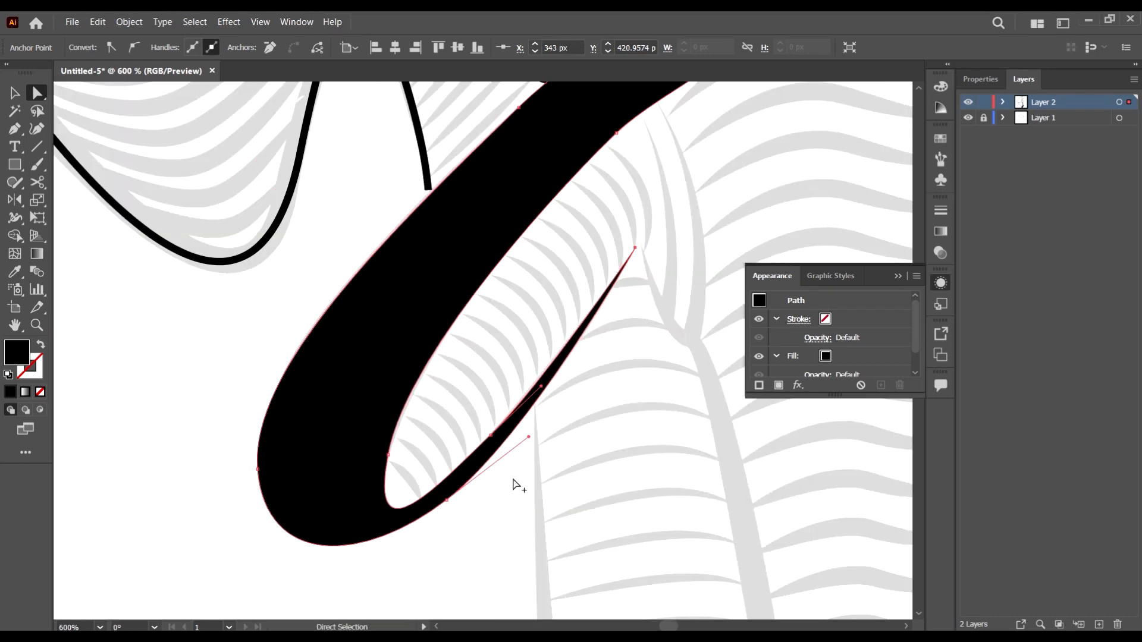
Refine the thin strip's inner curve by adjusting its middle anchor and upper handle to follow the reference
{"action": "scroll", "coordinate": [519, 485], "scroll_direction": "up", "scroll_amount": 3}
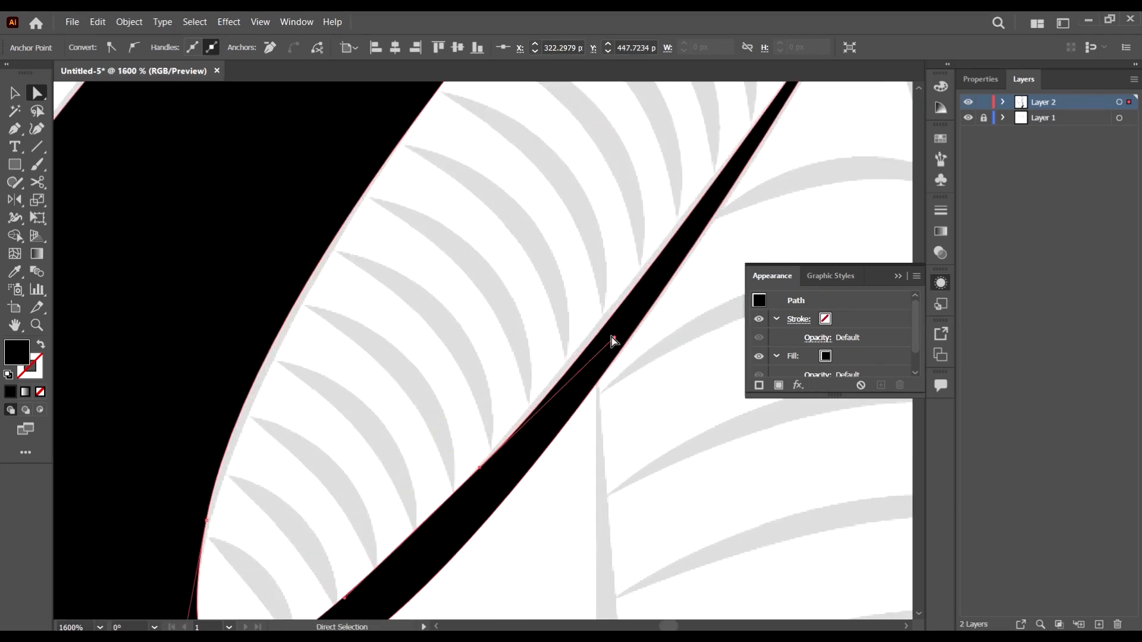
{"action": "left_click_drag", "start_coordinate": [613, 340], "coordinate": [593, 347]}
{"action": "scroll", "coordinate": [583, 374], "scroll_direction": "down", "scroll_amount": 2}
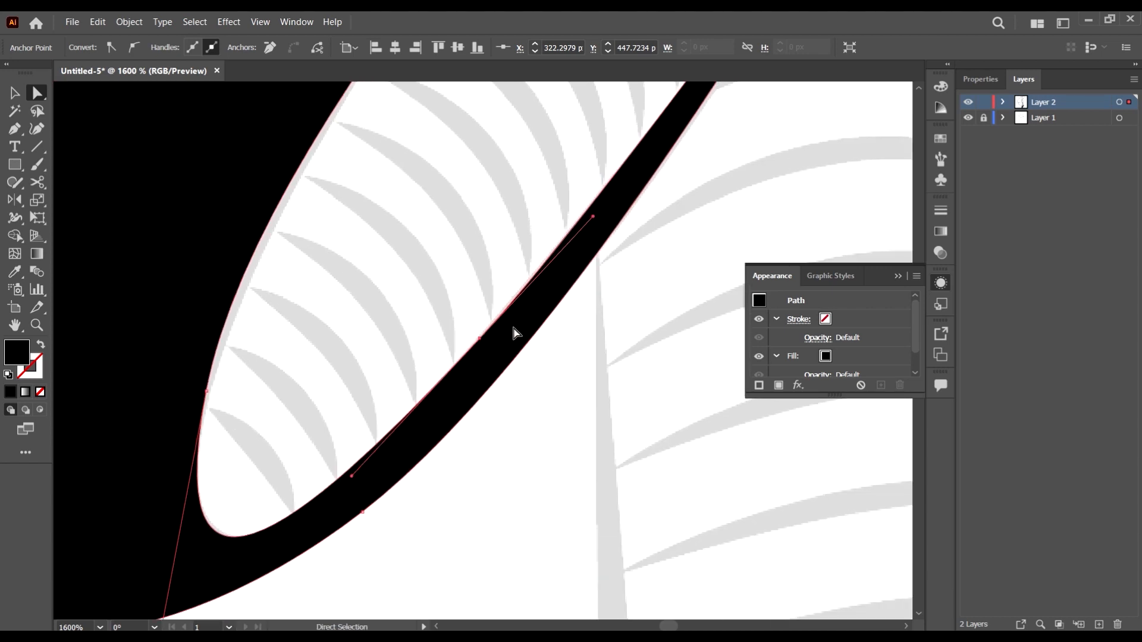
{"action": "left_click_drag", "start_coordinate": [480, 339], "coordinate": [484, 336]}
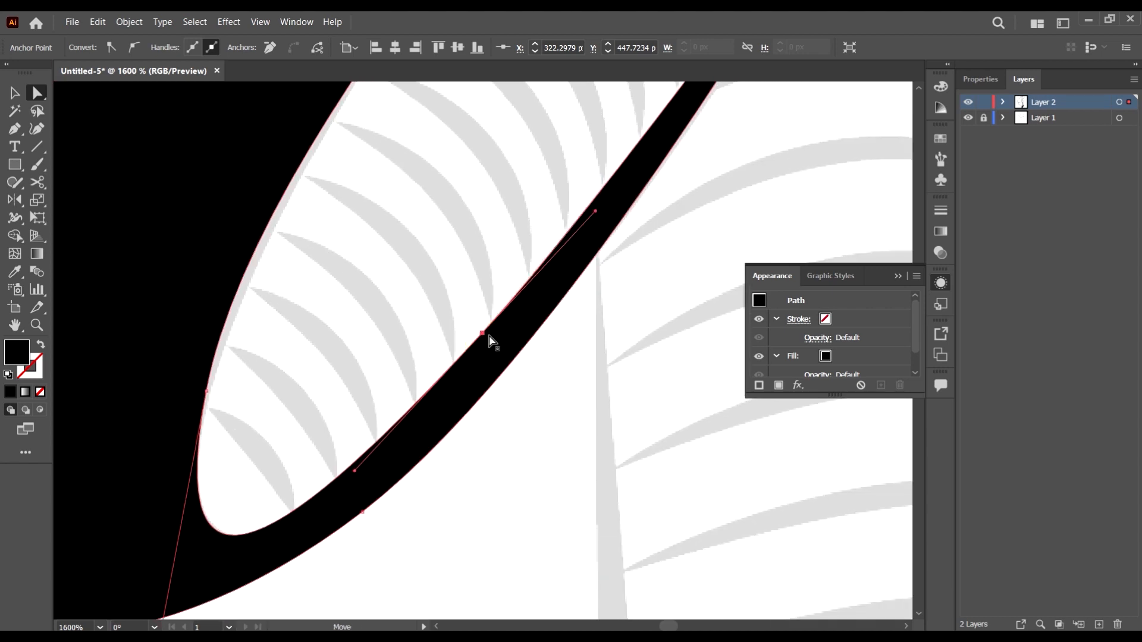
{"action": "scroll", "coordinate": [495, 342], "scroll_direction": "down", "scroll_amount": 2}
Shorten the upper handle of the anchor beside the hollow's rounded lower end to fit the tusk's inner edge
{"action": "left_click", "coordinate": [589, 376]}
{"action": "scroll", "coordinate": [585, 313], "scroll_direction": "up", "scroll_amount": 1}
{"action": "scroll", "coordinate": [587, 317], "scroll_direction": "up", "scroll_amount": 1}
{"action": "left_click", "coordinate": [348, 385]}
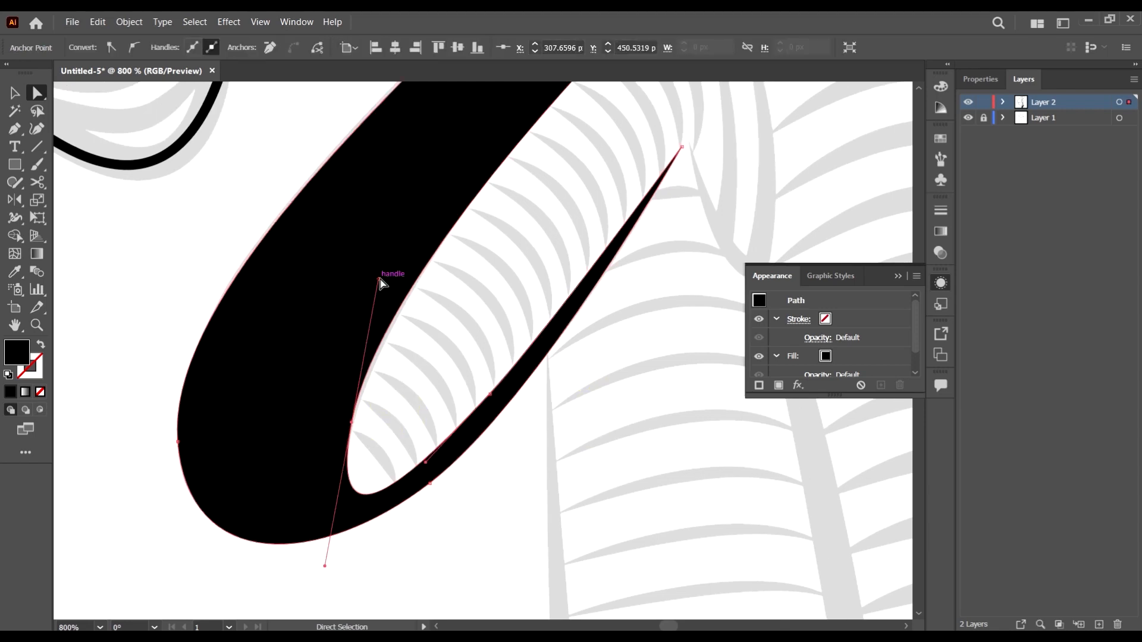
{"action": "left_click_drag", "start_coordinate": [380, 280], "coordinate": [371, 302]}
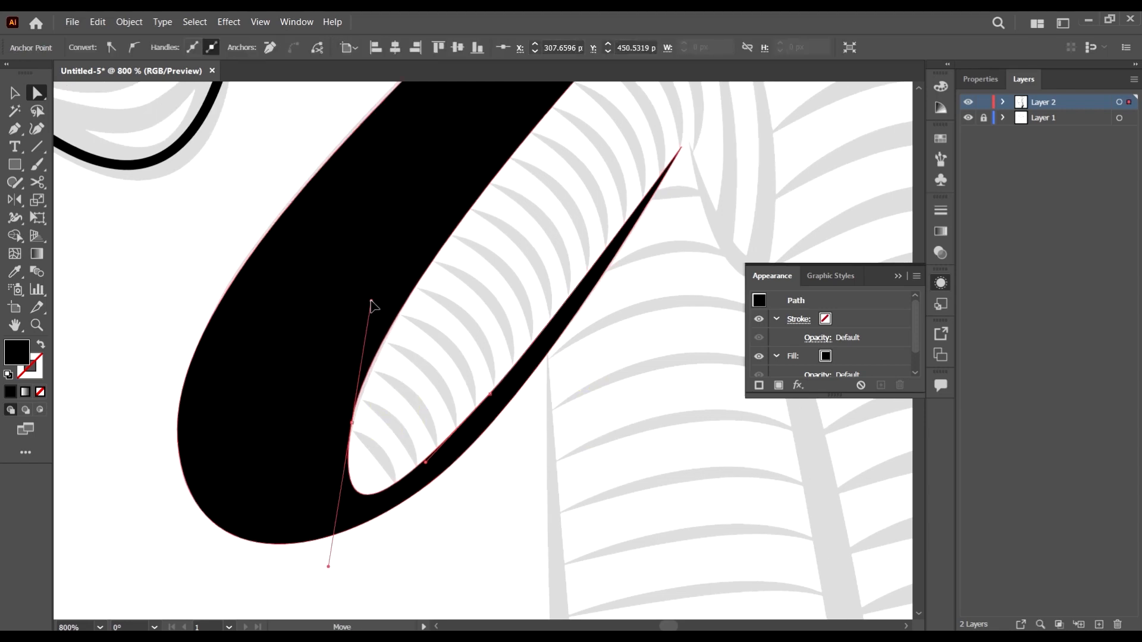
Reshape the tusk's upper inner edge by extending its anchor handle toward the upper point, and deselect the shape
{"action": "scroll", "coordinate": [648, 222], "scroll_direction": "up", "scroll_amount": 6}
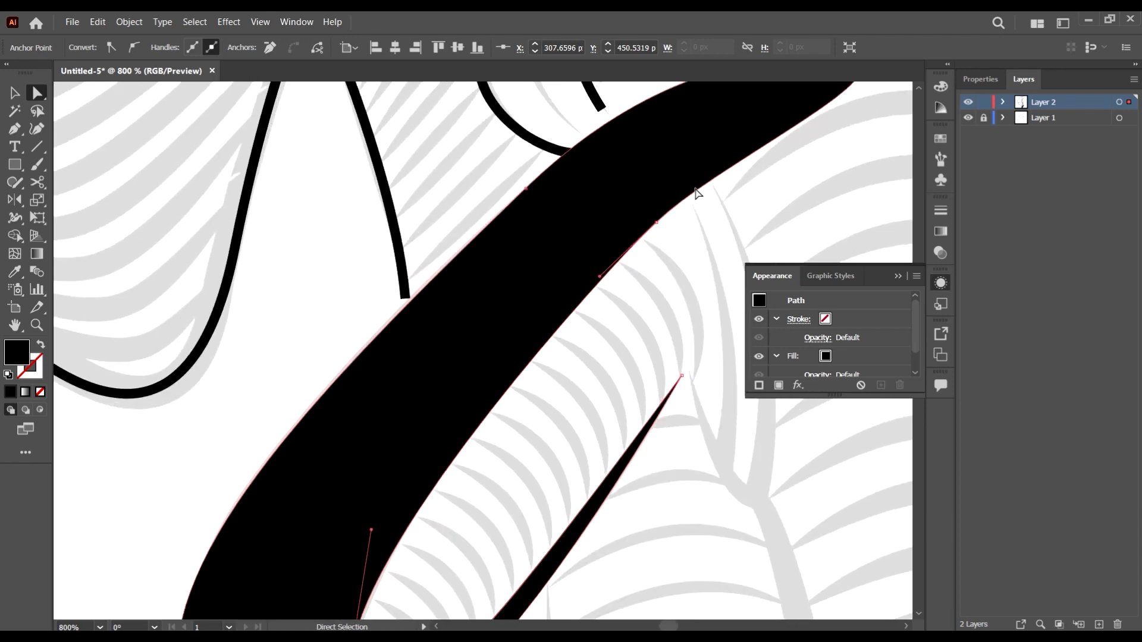
{"action": "scroll", "coordinate": [693, 191], "scroll_direction": "right", "scroll_amount": 3}
{"action": "left_click", "coordinate": [570, 250]}
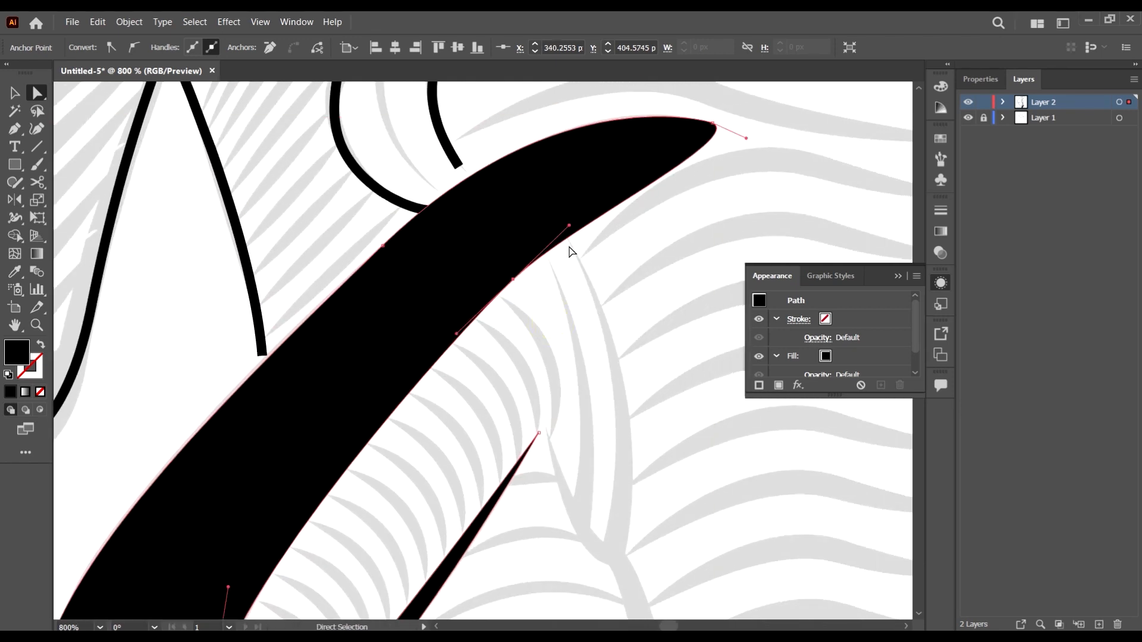
{"action": "left_click_drag", "start_coordinate": [570, 227], "coordinate": [706, 122]}
{"action": "left_click", "coordinate": [663, 248]}
{"action": "scroll", "coordinate": [648, 201], "scroll_direction": "down", "scroll_amount": 4}
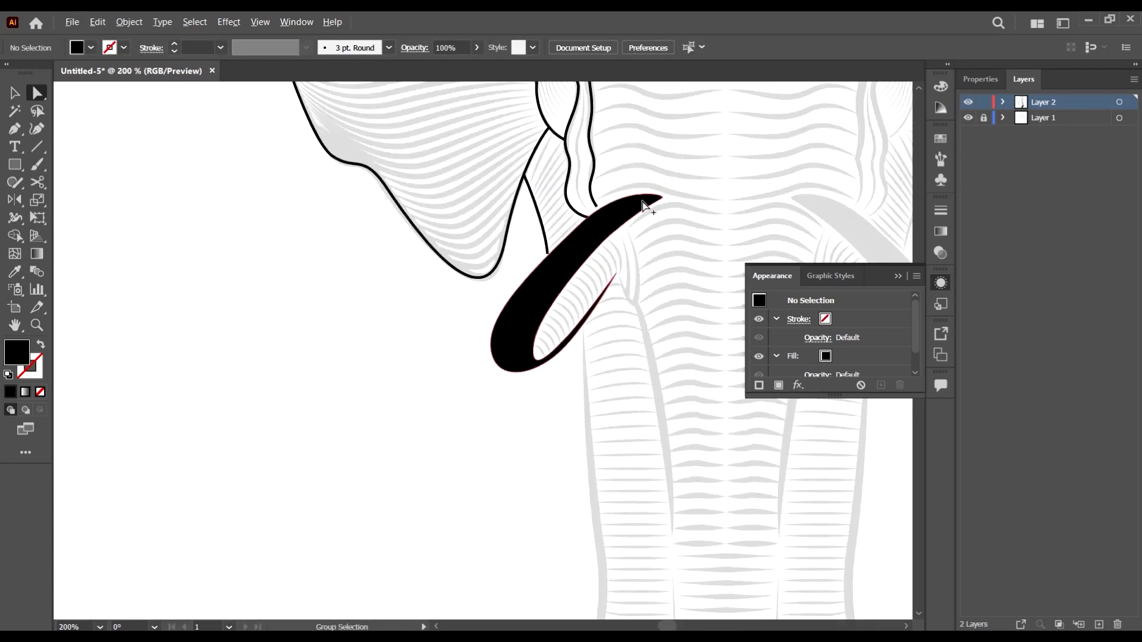
Adjust the tusk's upper outer edge to follow the reference below the cheek folds, and deselect the shape
{"action": "scroll", "coordinate": [659, 201], "scroll_direction": "up", "scroll_amount": 4}
{"action": "left_click", "coordinate": [591, 218]}
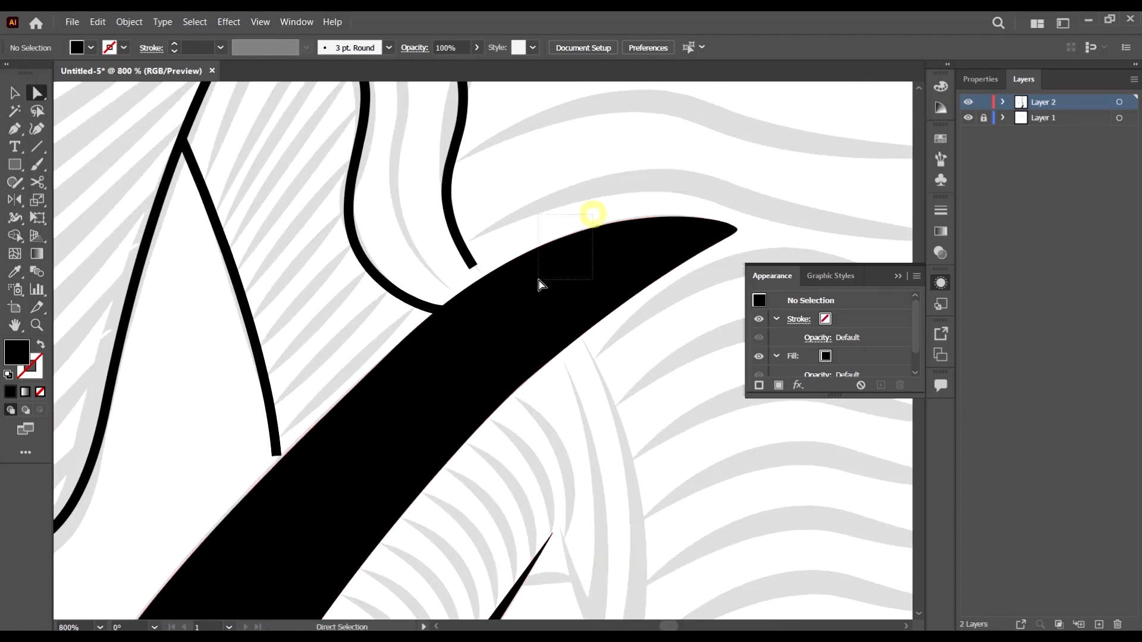
{"action": "mouse_move", "coordinate": [572, 175]}
{"action": "left_mouse_down"}
{"action": "mouse_move", "coordinate": [561, 192]}
{"action": "mouse_move", "coordinate": [566, 179]}
{"action": "mouse_move", "coordinate": [560, 193]}
{"action": "mouse_move", "coordinate": [597, 175]}
{"action": "mouse_move", "coordinate": [562, 137]}
{"action": "mouse_move", "coordinate": [592, 173]}
{"action": "left_mouse_up"}
{"action": "left_click", "coordinate": [652, 161]}
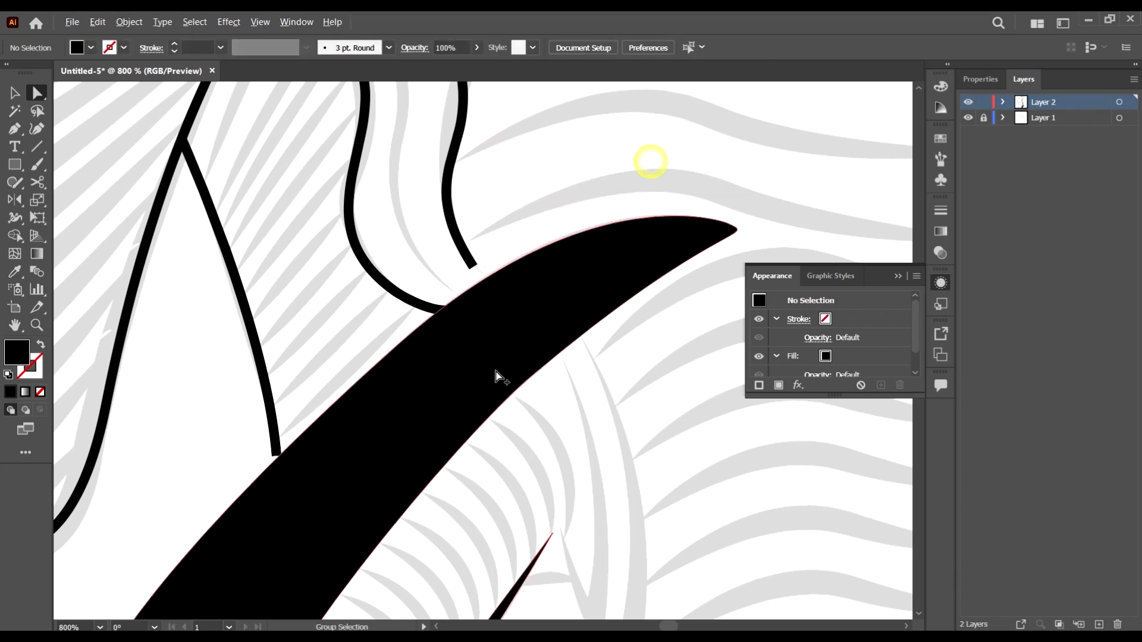
{"action": "scroll", "coordinate": [494, 375], "scroll_direction": "down", "scroll_amount": 5}
{"action": "scroll", "coordinate": [507, 354], "scroll_direction": "up", "scroll_amount": 5}
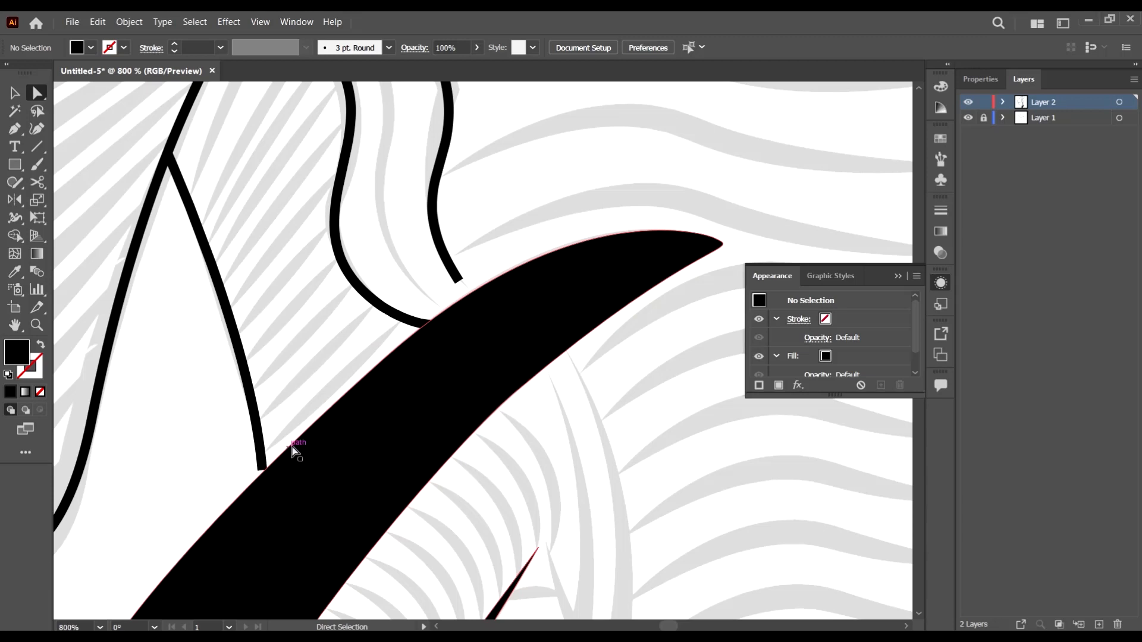
{"action": "scroll", "coordinate": [291, 452], "scroll_direction": "down", "scroll_amount": 5}
{"action": "scroll", "coordinate": [430, 461], "scroll_direction": "down", "scroll_amount": 3}
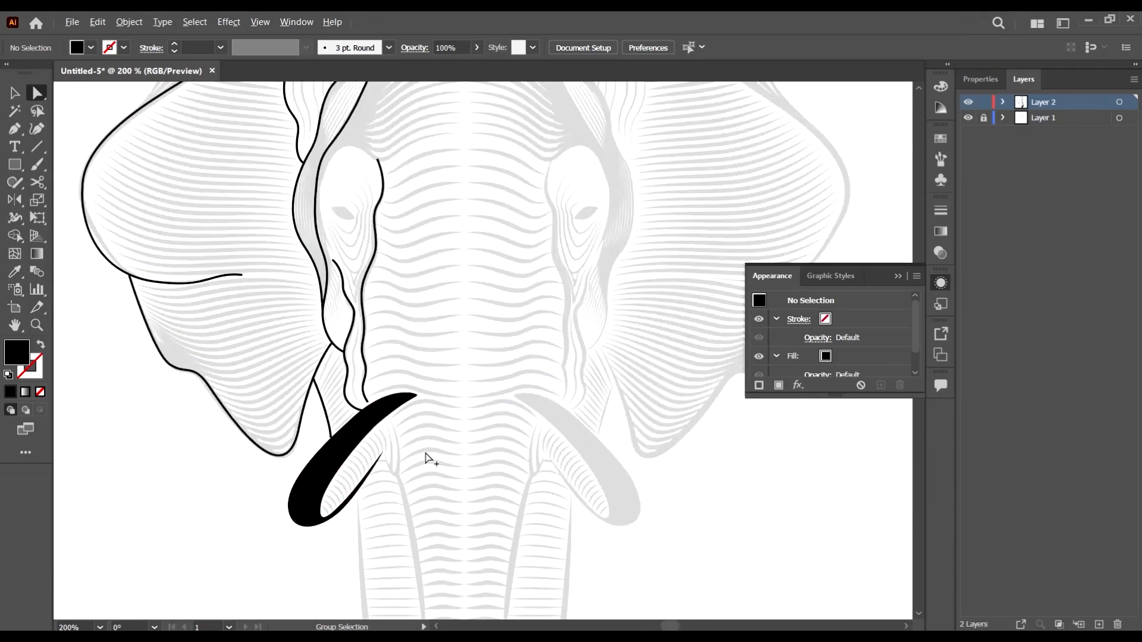
Start a new Pen path on the tusk's underside where the left leg's outer edge begins
{"action": "scroll", "coordinate": [380, 318], "scroll_direction": "down", "scroll_amount": 3}
{"action": "left_click", "coordinate": [15, 128]}
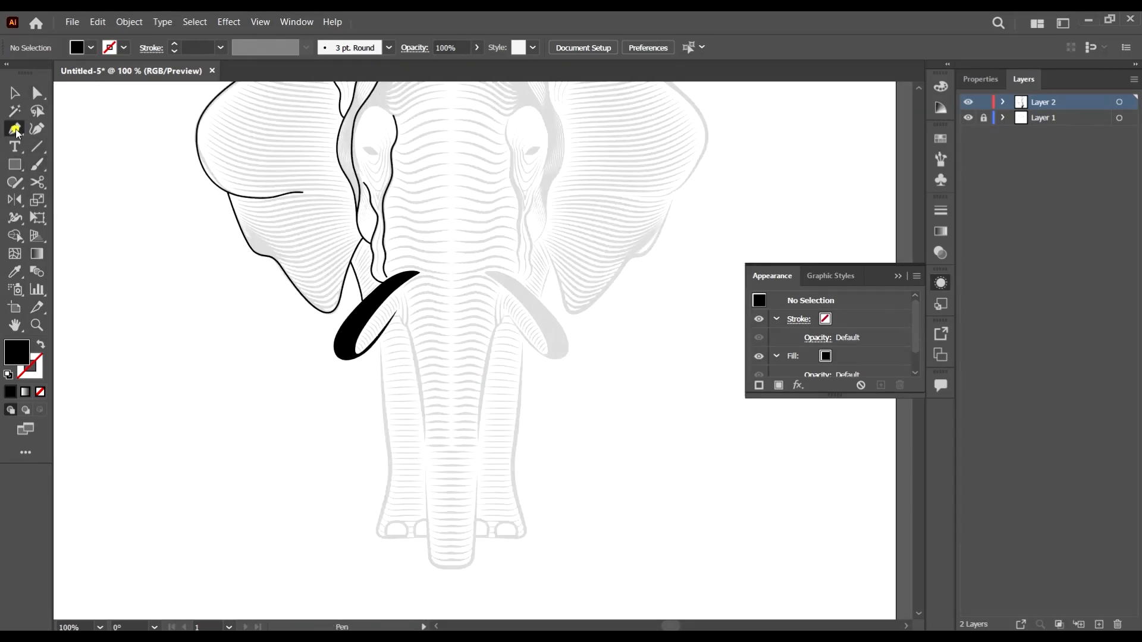
{"action": "scroll", "coordinate": [387, 354], "scroll_direction": "up", "scroll_amount": 5}
{"action": "scroll", "coordinate": [380, 259], "scroll_direction": "up", "scroll_amount": 2}
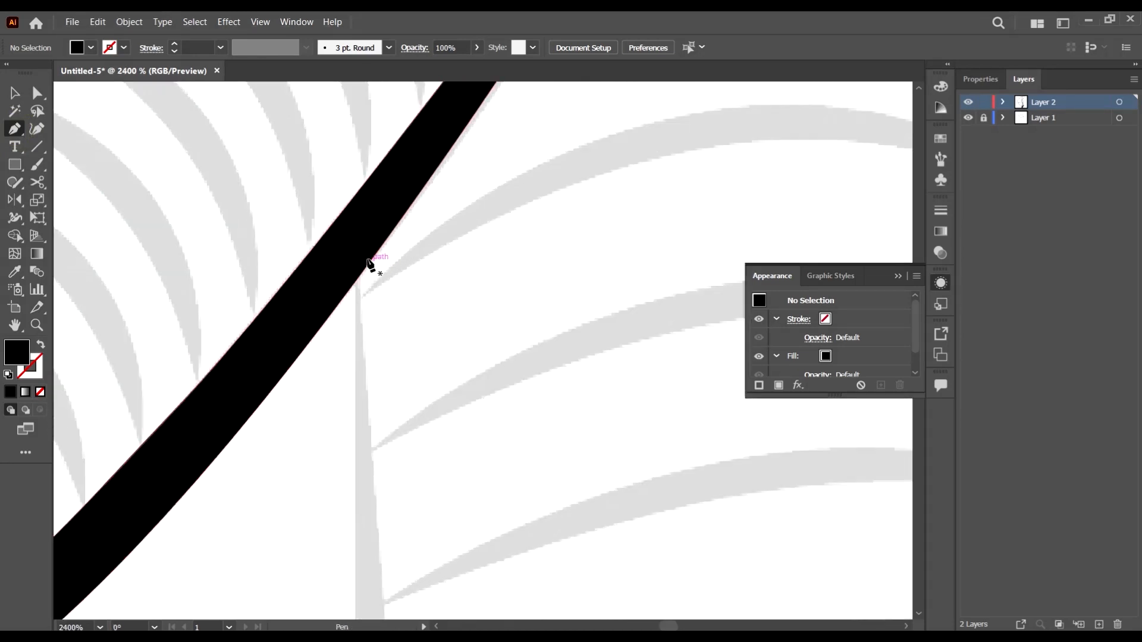
{"action": "left_click", "coordinate": [356, 277]}
{"action": "scroll", "coordinate": [353, 315], "scroll_direction": "down", "scroll_amount": 2}
{"action": "scroll", "coordinate": [357, 333], "scroll_direction": "down", "scroll_amount": 3}
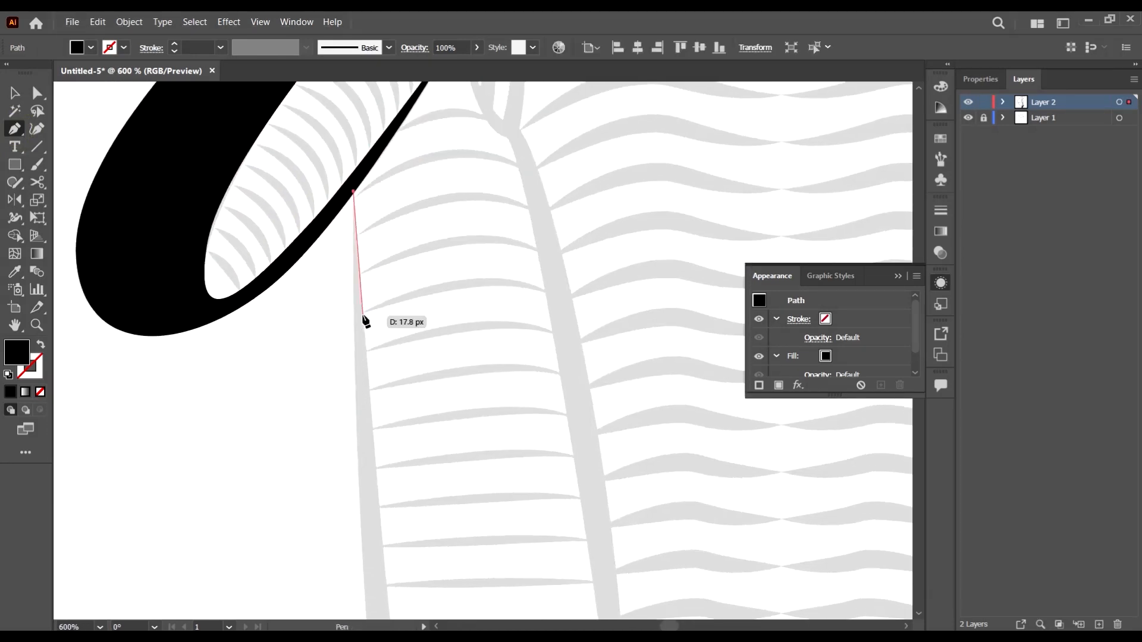
Continue the leg path down the left leg's outer edge to the narrowing above the foot
{"action": "scroll", "coordinate": [387, 386], "scroll_direction": "down", "scroll_amount": 1}
{"action": "scroll", "coordinate": [365, 342], "scroll_direction": "up", "scroll_amount": 2}
{"action": "scroll", "coordinate": [366, 343], "scroll_direction": "up", "scroll_amount": 3}
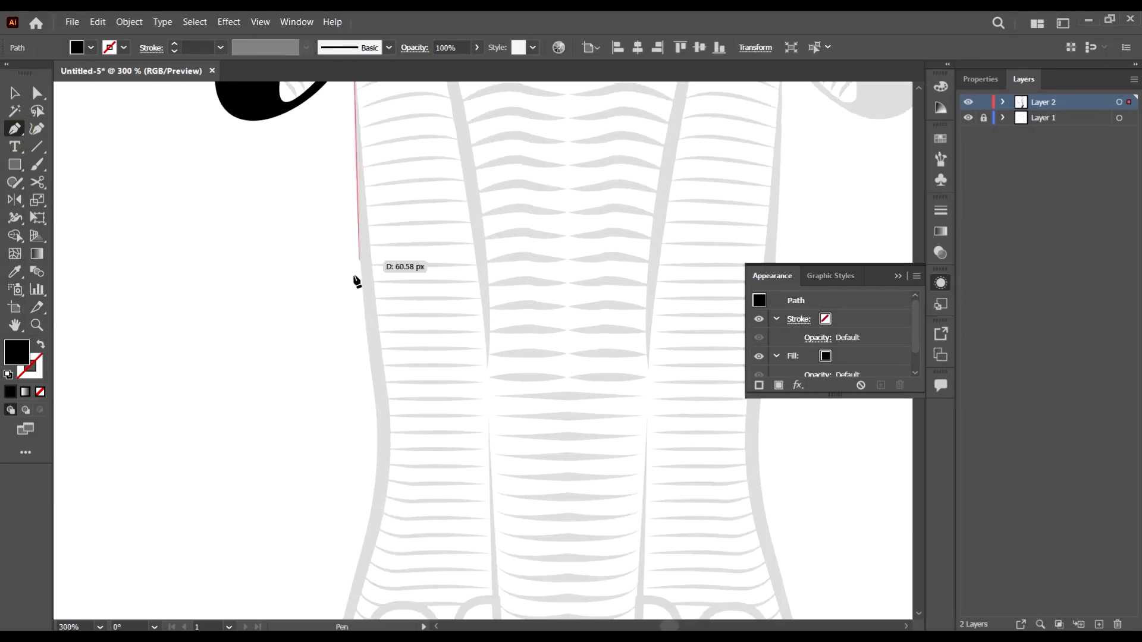
{"action": "left_click", "coordinate": [365, 343]}
{"action": "left_click", "coordinate": [373, 379]}
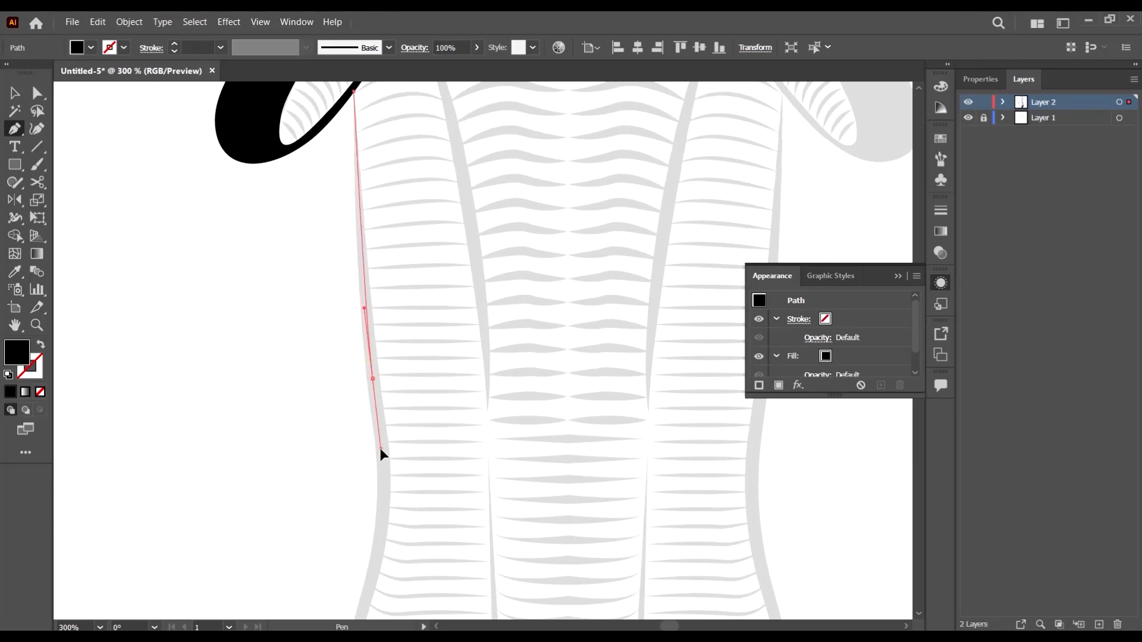
{"action": "left_click", "coordinate": [380, 450]}
{"action": "scroll", "coordinate": [380, 476], "scroll_direction": "down", "scroll_amount": 3}
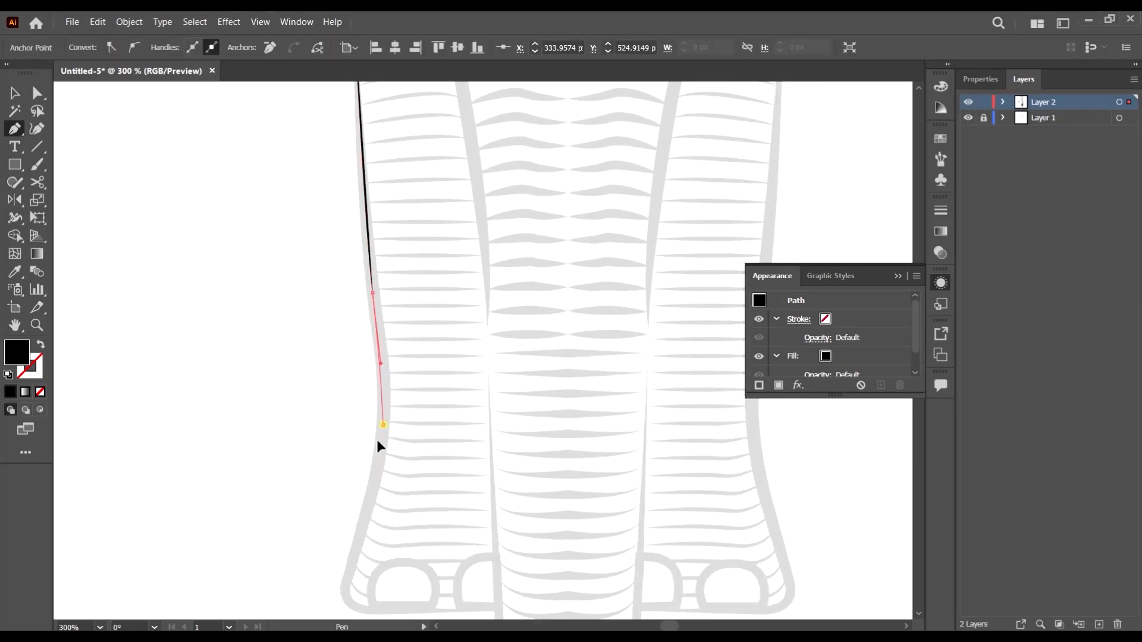
Trace around the left foot's outer corner and along the sole to the trunk, switching the path to a black stroke without fill
{"action": "mouse_move", "coordinate": [383, 424]}
{"action": "left_mouse_down"}
{"action": "mouse_move", "coordinate": [379, 463]}
{"action": "mouse_move", "coordinate": [355, 469]}
{"action": "mouse_move", "coordinate": [349, 523]}
{"action": "mouse_move", "coordinate": [353, 462]}
{"action": "mouse_move", "coordinate": [367, 488]}
{"action": "mouse_move", "coordinate": [434, 495]}
{"action": "mouse_move", "coordinate": [432, 467]}
{"action": "mouse_move", "coordinate": [440, 480]}
{"action": "left_mouse_up"}
{"action": "scroll", "coordinate": [379, 462], "scroll_direction": "down", "scroll_amount": 3}
{"action": "key", "text": "shift+x"}
{"action": "scroll", "coordinate": [353, 476], "scroll_direction": "down", "scroll_amount": 1}
{"action": "scroll", "coordinate": [355, 472], "scroll_direction": "up", "scroll_amount": 3}
{"action": "scroll", "coordinate": [356, 479], "scroll_direction": "down", "scroll_amount": 3}
{"action": "left_click", "coordinate": [545, 477]}
{"action": "scroll", "coordinate": [543, 472], "scroll_direction": "up", "scroll_amount": 1}
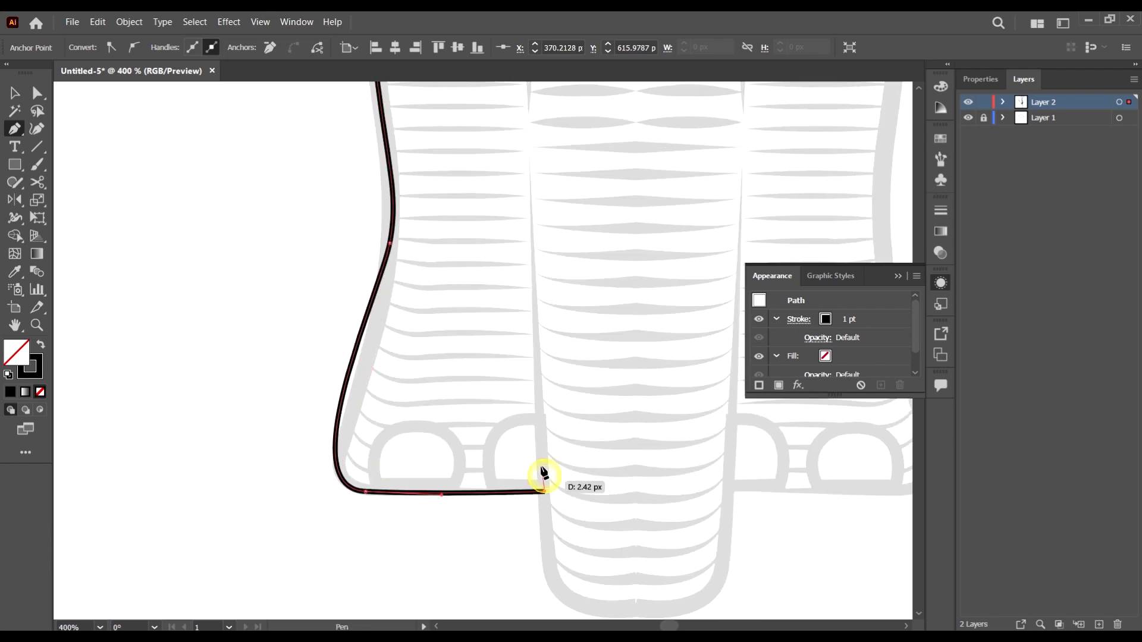
Reshape the left leg's curve above the foot by adjusting its anchor and handles to fit the reference, and deselect it
{"action": "key", "text": "a"}
{"action": "left_click", "coordinate": [327, 273]}
{"action": "left_click_drag", "start_coordinate": [433, 319], "coordinate": [331, 239]}
{"action": "scroll", "coordinate": [64, 139], "scroll_direction": "up", "scroll_amount": 1}
{"action": "left_click_drag", "start_coordinate": [380, 349], "coordinate": [373, 447]}
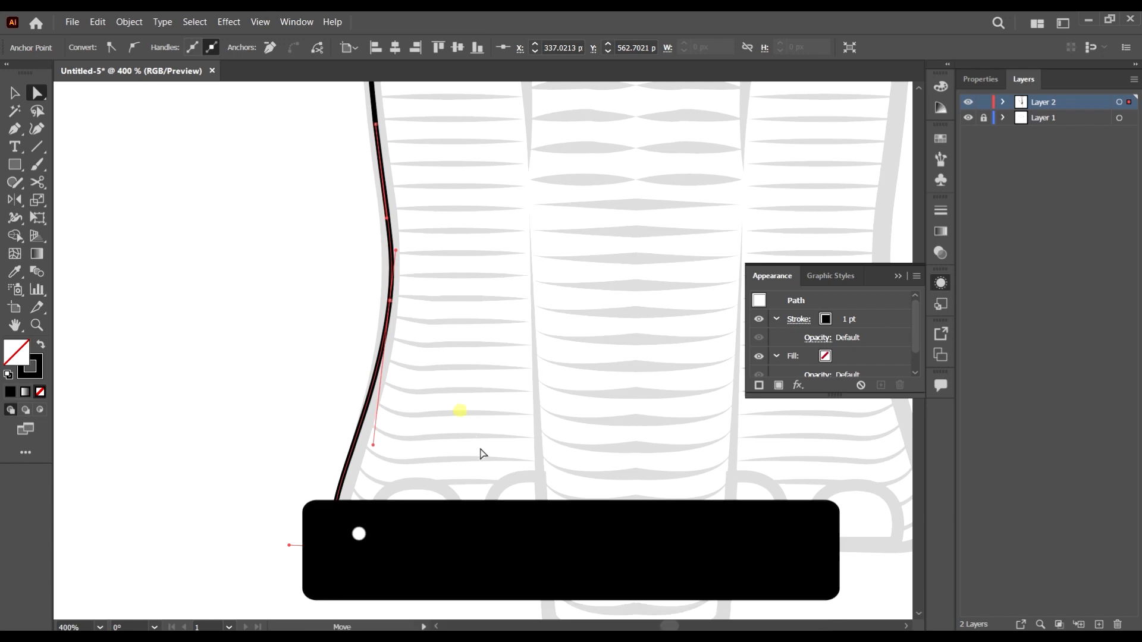
{"action": "left_click", "coordinate": [480, 453]}
Trace the left foot's outer toenail as a closed black-stroked path with the Pen tool, following the faded reference
{"action": "scroll", "coordinate": [494, 390], "scroll_direction": "down", "scroll_amount": 2}
{"action": "left_click", "coordinate": [17, 136]}
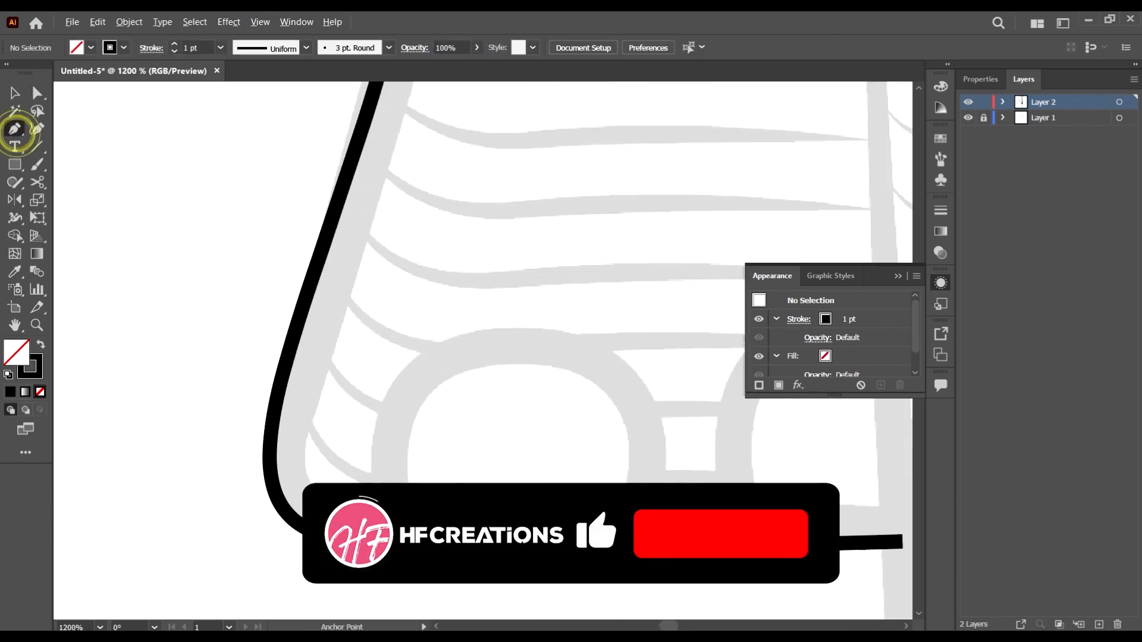
{"action": "key", "text": "ctrl+plus"}
{"action": "key", "text": "ctrl+plus"}
{"action": "key", "text": "ctrl+plus"}
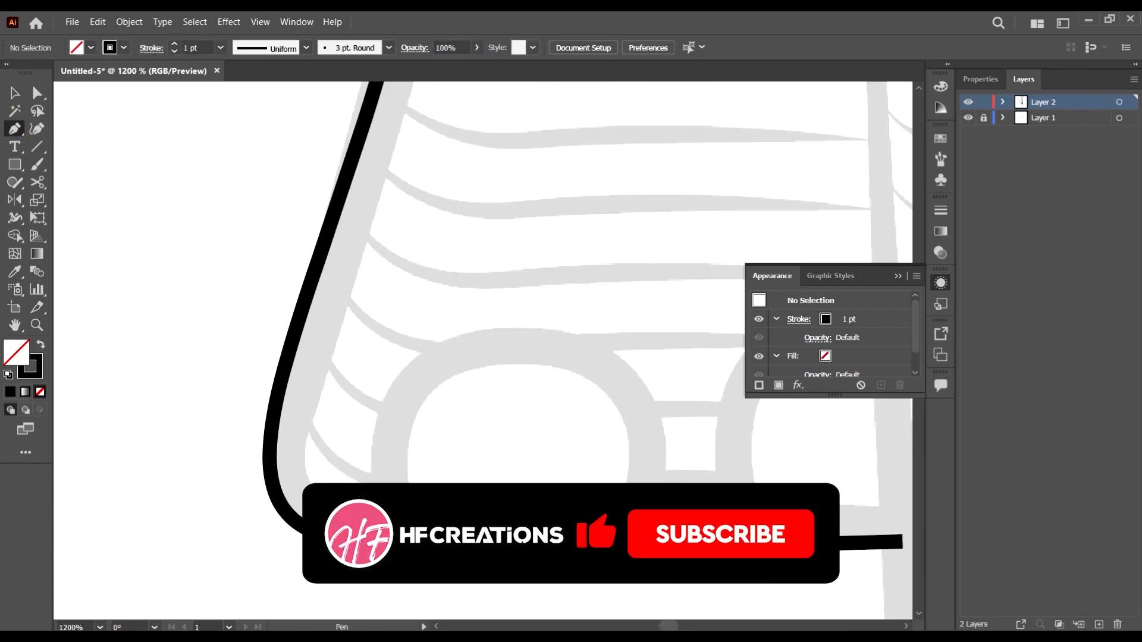
{"action": "left_click_drag", "start_coordinate": [441, 363], "coordinate": [546, 324]}
{"action": "left_click_drag", "start_coordinate": [640, 413], "coordinate": [648, 459]}
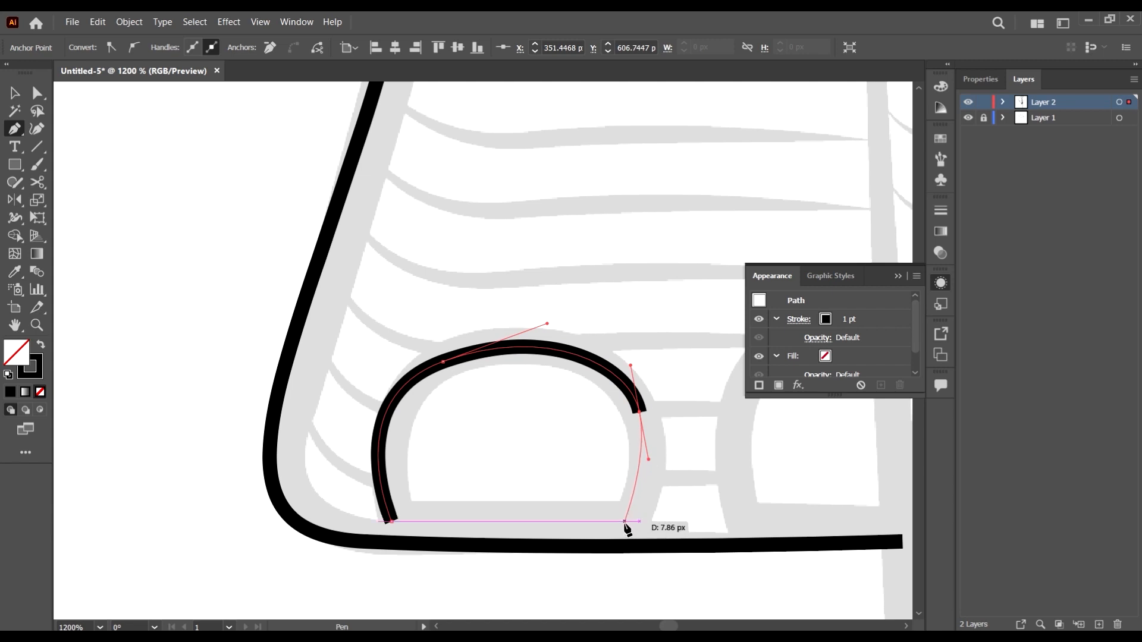
{"action": "mouse_move", "coordinate": [624, 523]}
{"action": "left_mouse_down"}
{"action": "mouse_move", "coordinate": [608, 528]}
{"action": "mouse_move", "coordinate": [607, 543]}
{"action": "mouse_move", "coordinate": [615, 539]}
{"action": "left_mouse_up"}
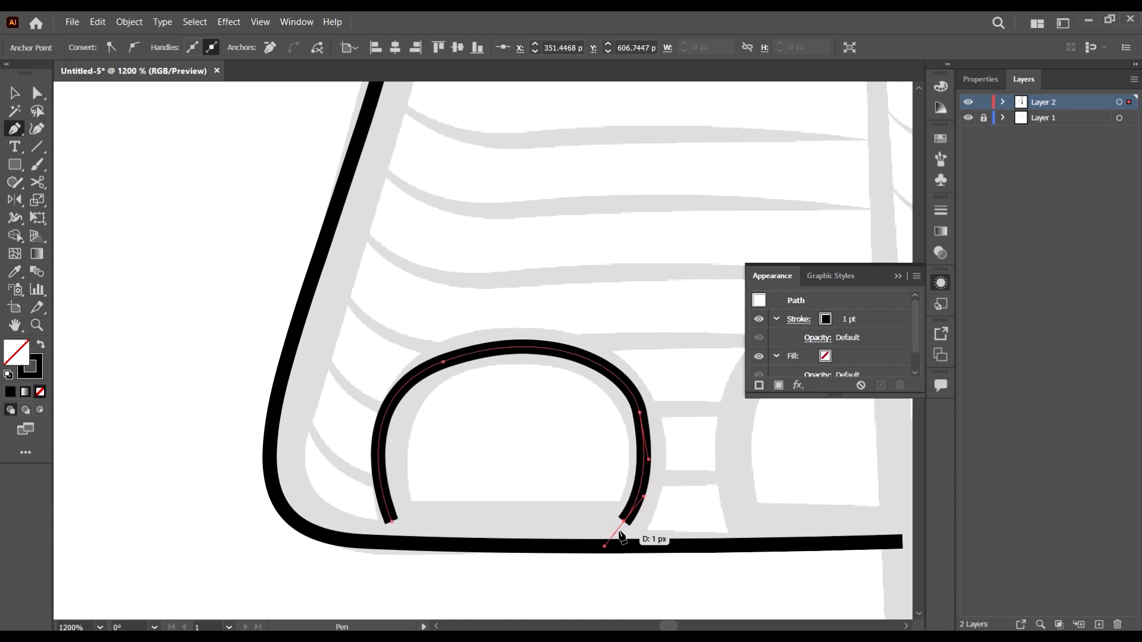
{"action": "left_click", "coordinate": [391, 521]}
Move the outer toenail's two bottom corner anchors to fit the reference outline
{"action": "key", "text": "a"}
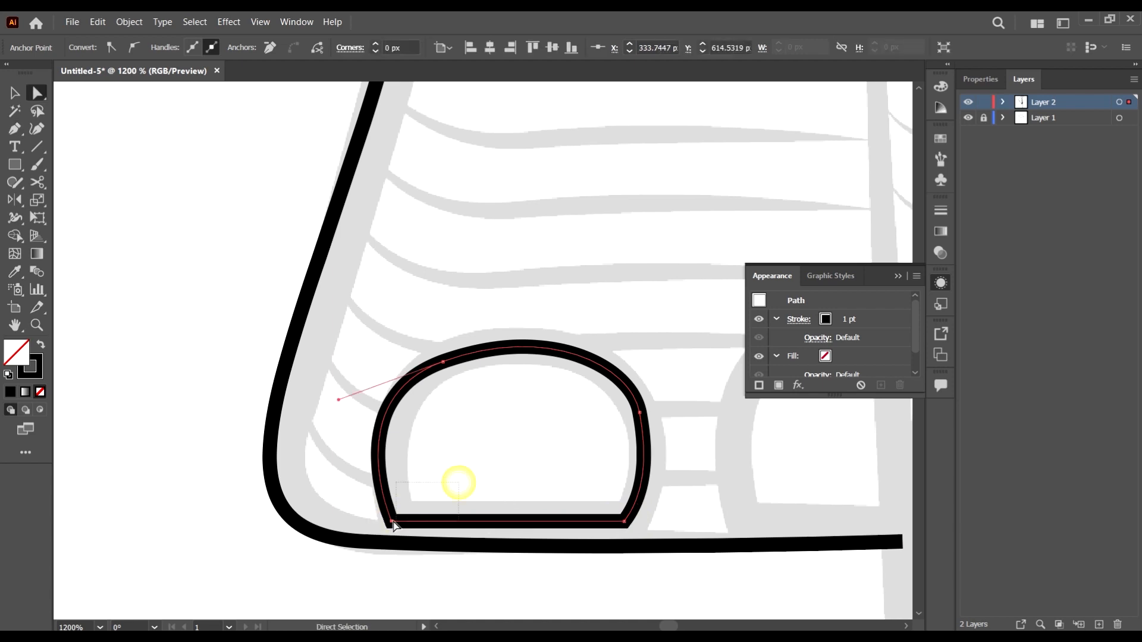
{"action": "left_click_drag", "start_coordinate": [386, 524], "coordinate": [395, 524]}
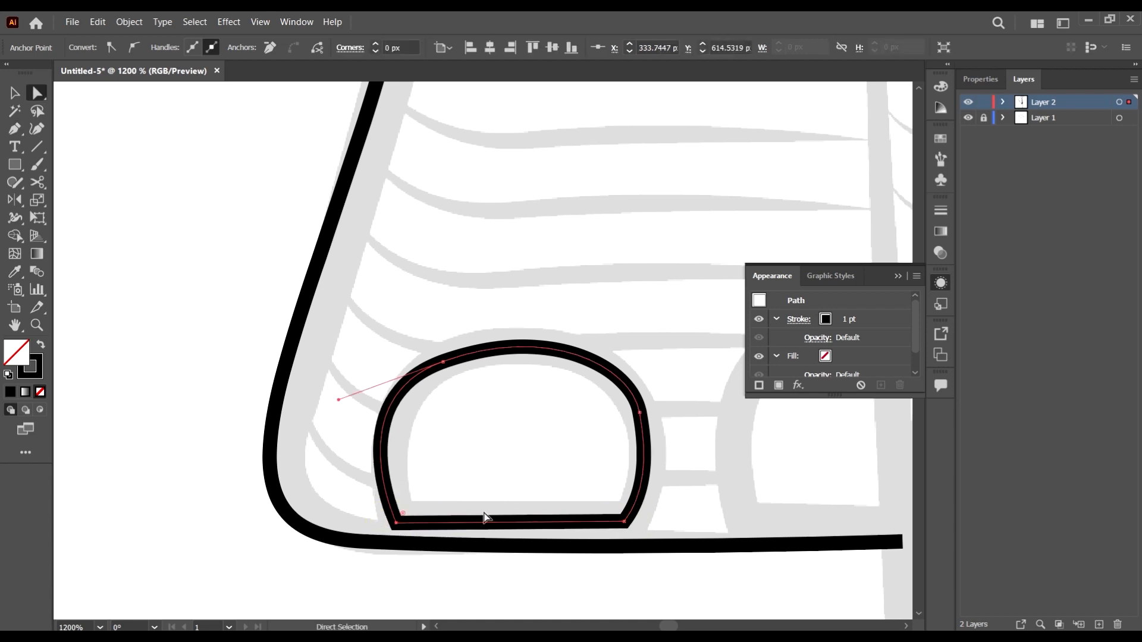
{"action": "left_click", "coordinate": [625, 522]}
{"action": "left_click_drag", "start_coordinate": [624, 522], "coordinate": [629, 524]}
Reshape the outer toenail's rounded right side by adjusting its anchor and handles to fit the reference, and deselect it
{"action": "scroll", "coordinate": [589, 476], "scroll_direction": "up", "scroll_amount": 1}
{"action": "left_click_drag", "start_coordinate": [517, 438], "coordinate": [567, 352]}
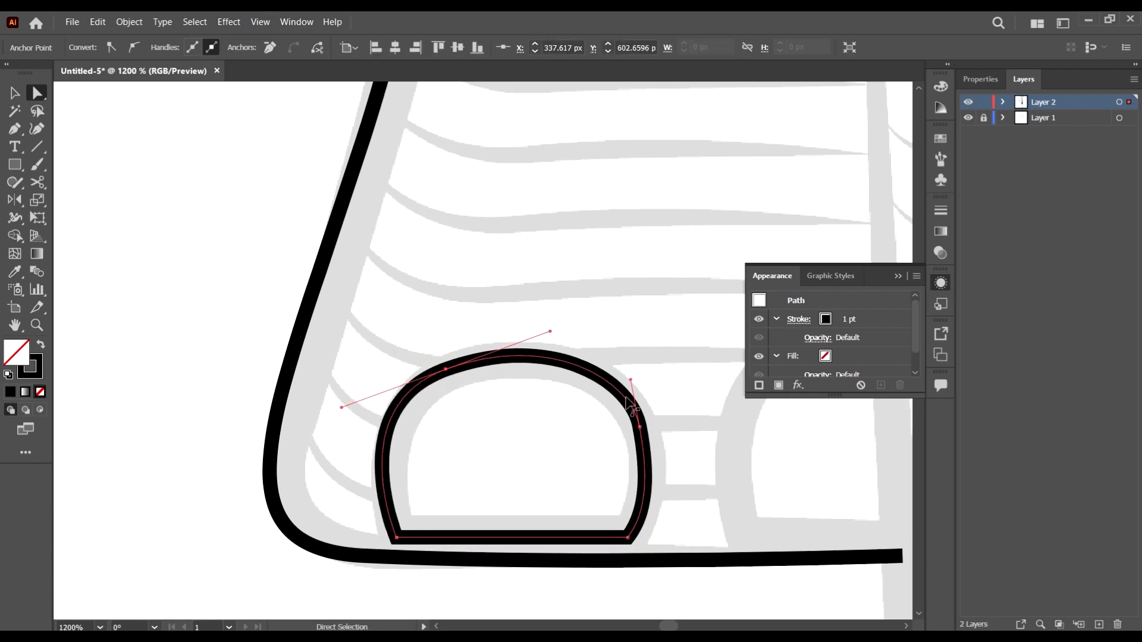
{"action": "left_click_drag", "start_coordinate": [623, 454], "coordinate": [646, 437]}
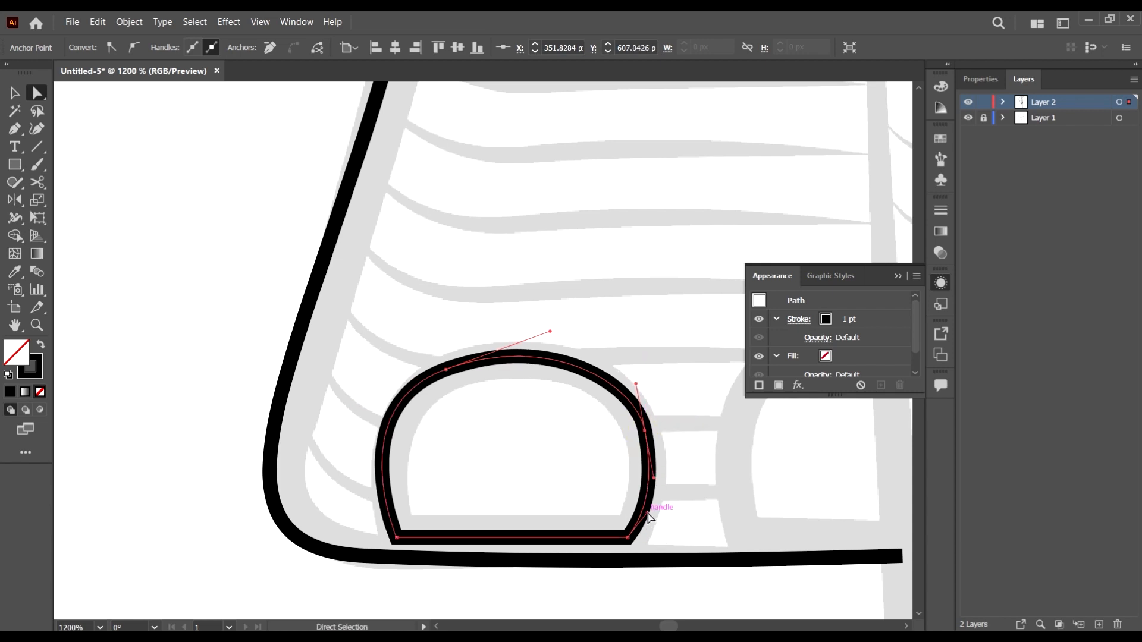
{"action": "left_click_drag", "start_coordinate": [648, 513], "coordinate": [645, 522]}
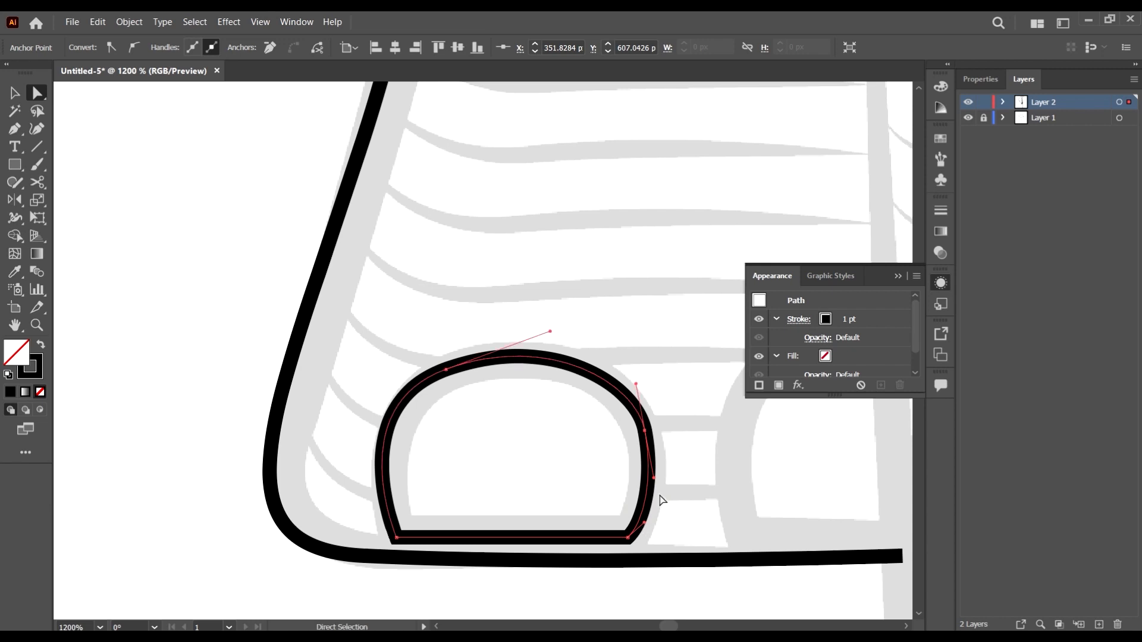
{"action": "left_click_drag", "start_coordinate": [652, 479], "coordinate": [659, 478]}
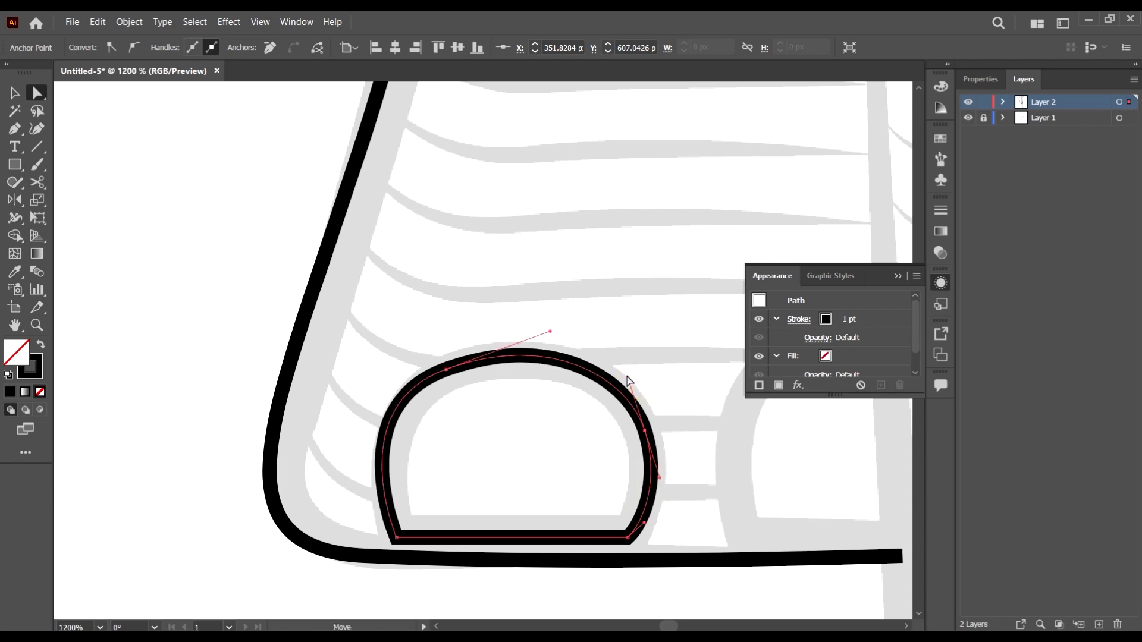
{"action": "left_click", "coordinate": [647, 337]}
{"action": "left_click", "coordinate": [483, 409]}
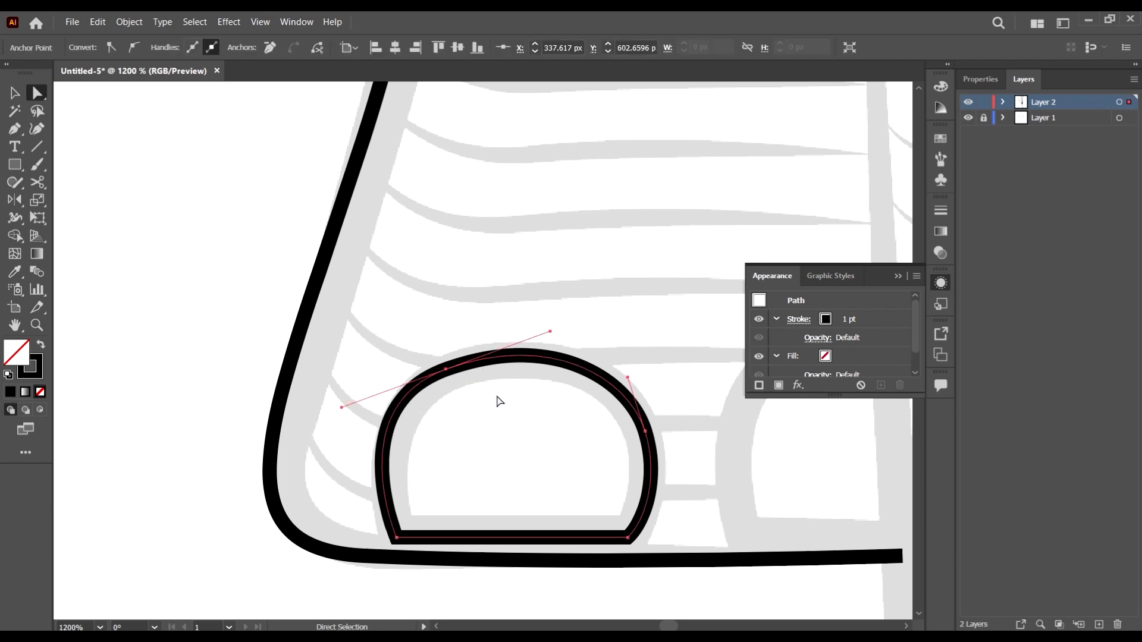
{"action": "left_click", "coordinate": [500, 404]}
Duplicate the outer toenail onto the toenail beside the trunk and scale the copy up to the reference's height
{"action": "scroll", "coordinate": [361, 438], "scroll_direction": "down", "scroll_amount": 3}
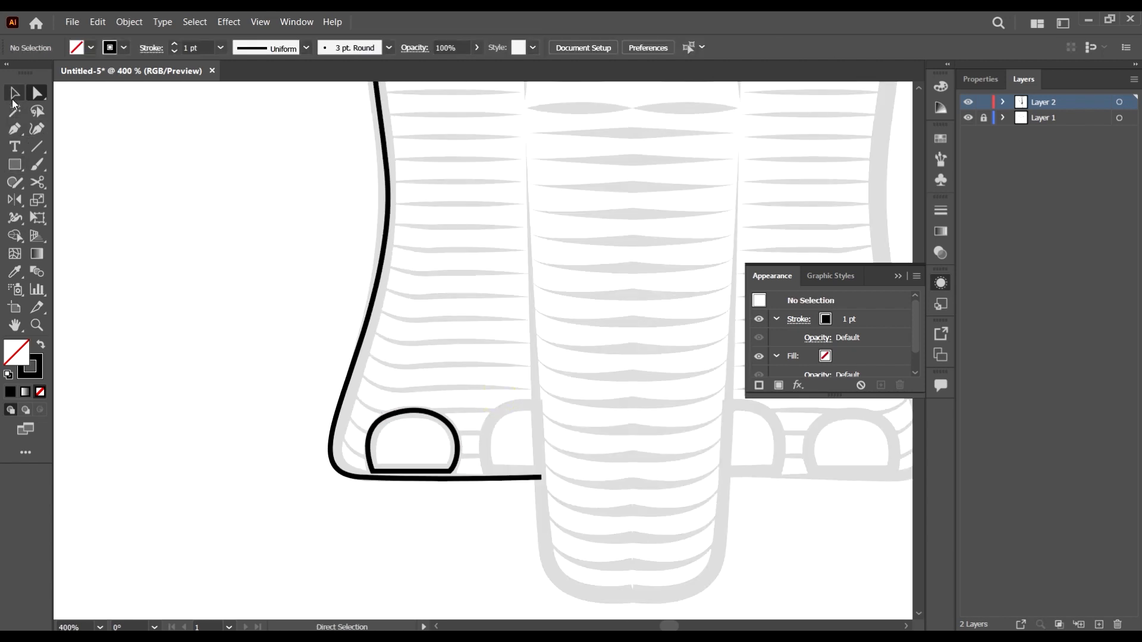
{"action": "left_click", "coordinate": [14, 93]}
{"action": "scroll", "coordinate": [545, 414], "scroll_direction": "up", "scroll_amount": 2}
{"action": "left_click", "coordinate": [334, 419]}
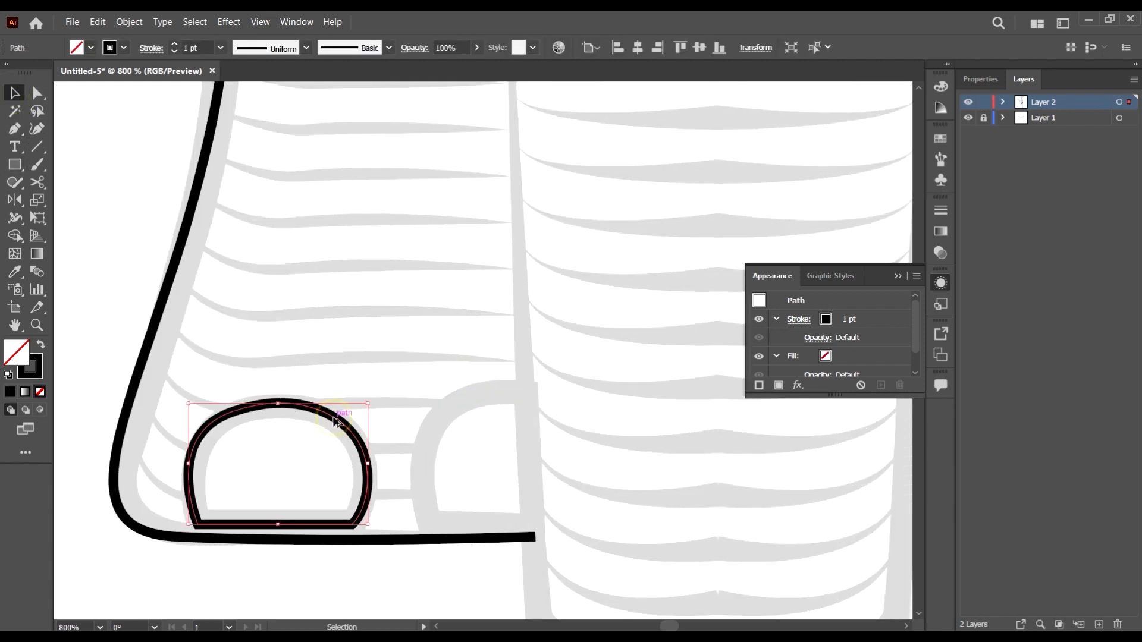
{"action": "mouse_move", "coordinate": [334, 420]}
{"action": "left_mouse_down"}
{"action": "mouse_move", "coordinate": [605, 438]}
{"action": "mouse_move", "coordinate": [504, 388]}
{"action": "left_mouse_up"}
{"action": "key", "text": "alt+shift"}
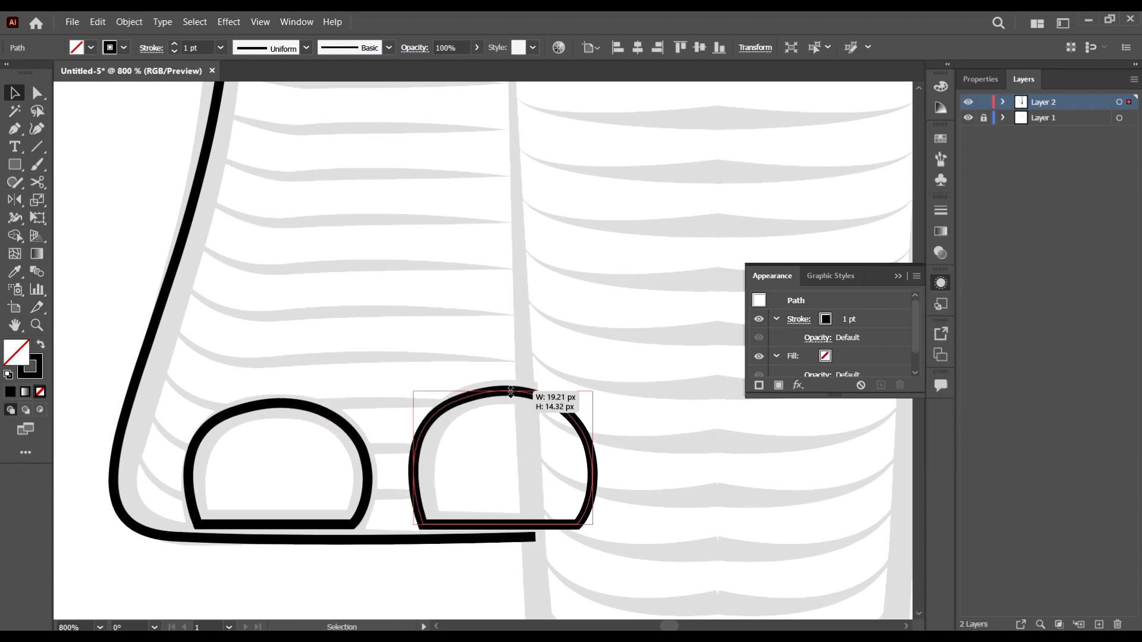
Shift the copied toenail's upper-left anchor inward to follow the reference curve, and deselect the shape
{"action": "key", "text": "a"}
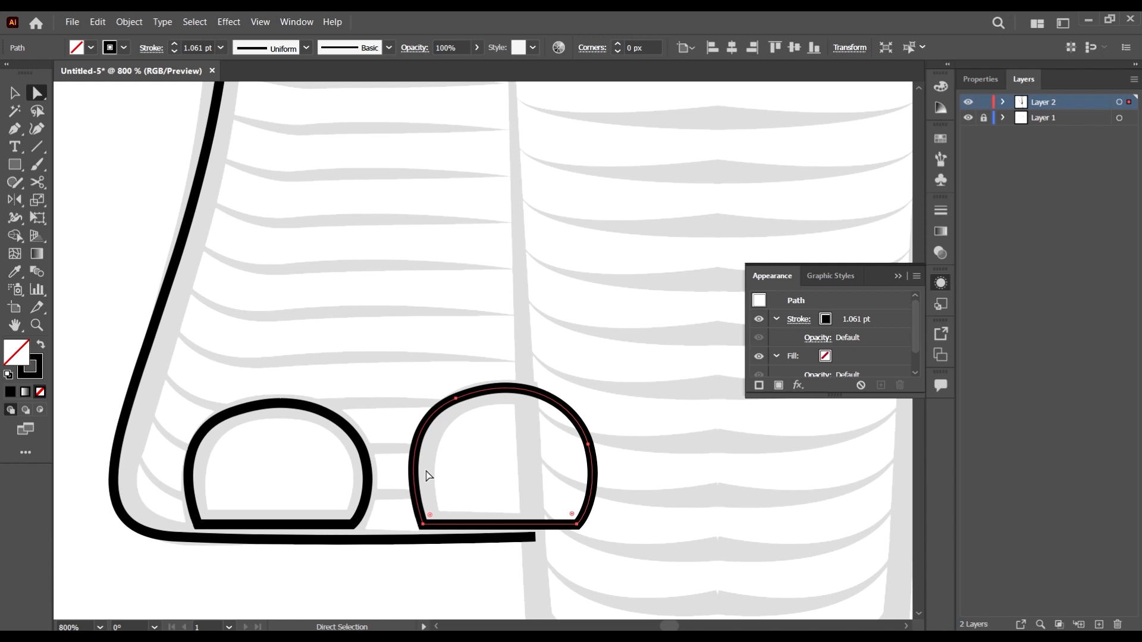
{"action": "left_click", "coordinate": [456, 395]}
{"action": "left_click_drag", "start_coordinate": [455, 400], "coordinate": [467, 398]}
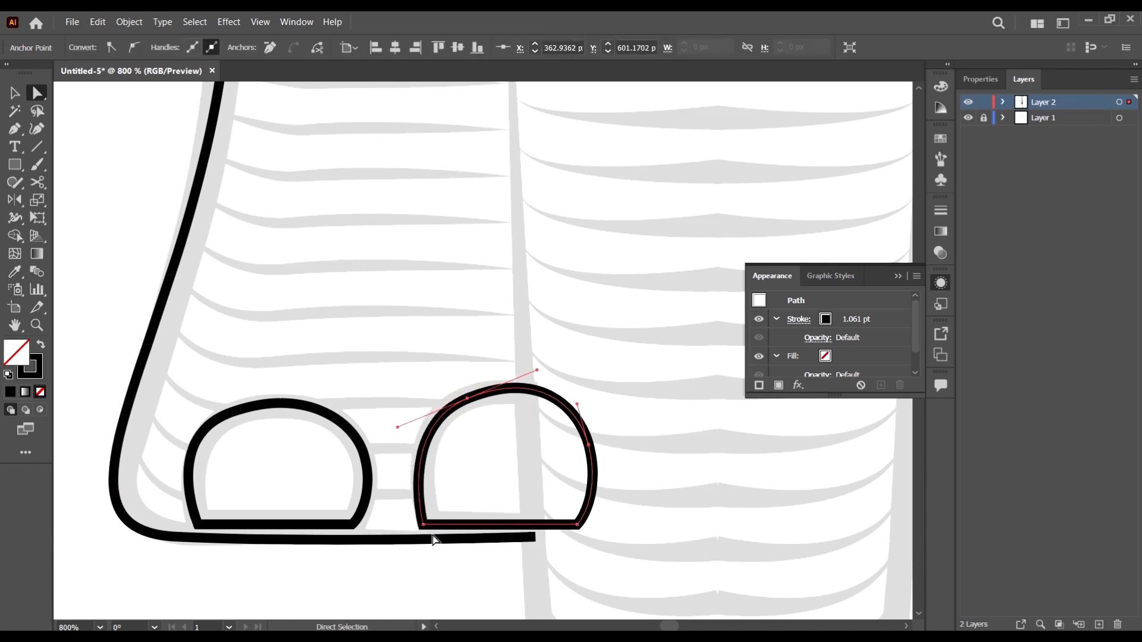
{"action": "scroll", "coordinate": [474, 465], "scroll_direction": "down", "scroll_amount": 3}
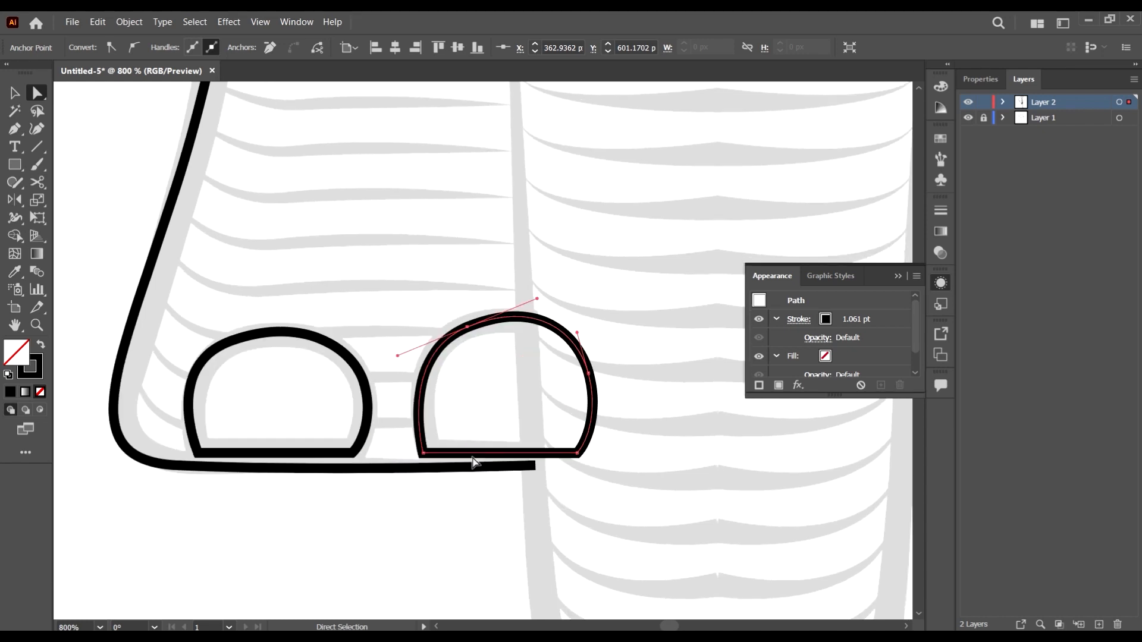
{"action": "scroll", "coordinate": [474, 465], "scroll_direction": "right", "scroll_amount": 2}
{"action": "left_click", "coordinate": [15, 92]}
{"action": "left_click", "coordinate": [599, 429]}
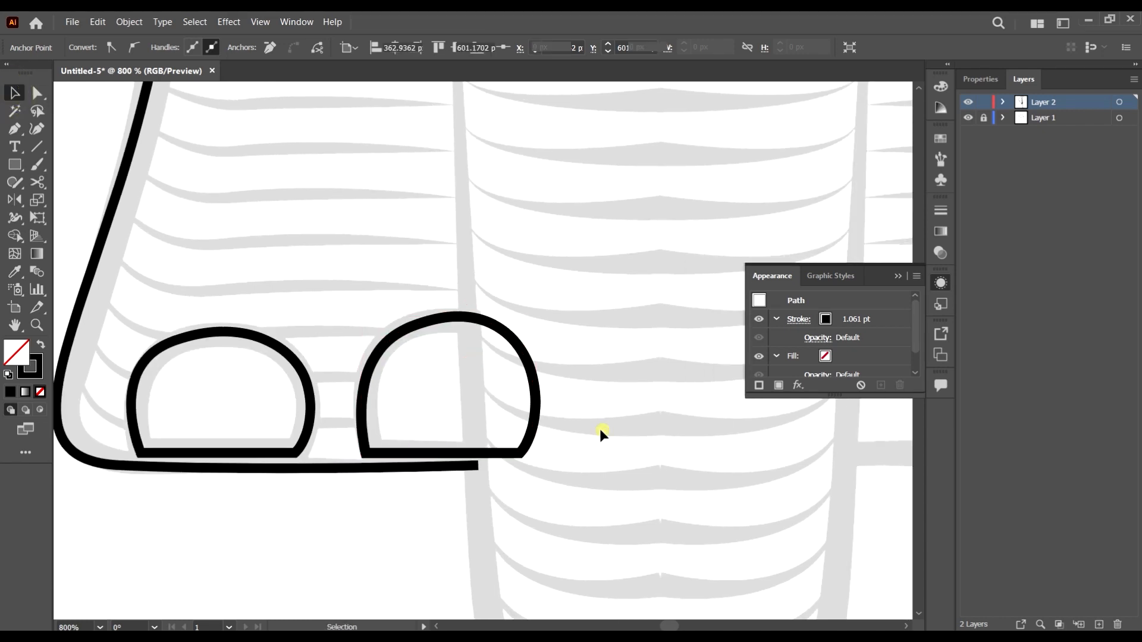
Draw a straight Pen line along the trunk's left edge, crossing the copied toenail from above to below
{"action": "left_click", "coordinate": [11, 129]}
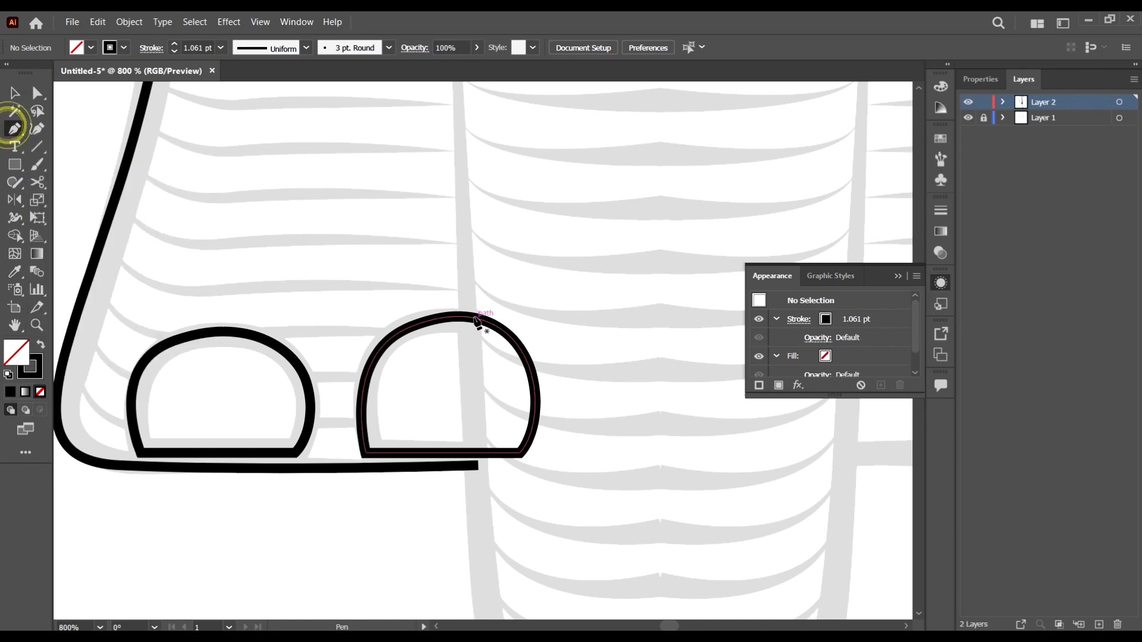
{"action": "left_click", "coordinate": [465, 282]}
{"action": "left_click", "coordinate": [478, 519]}
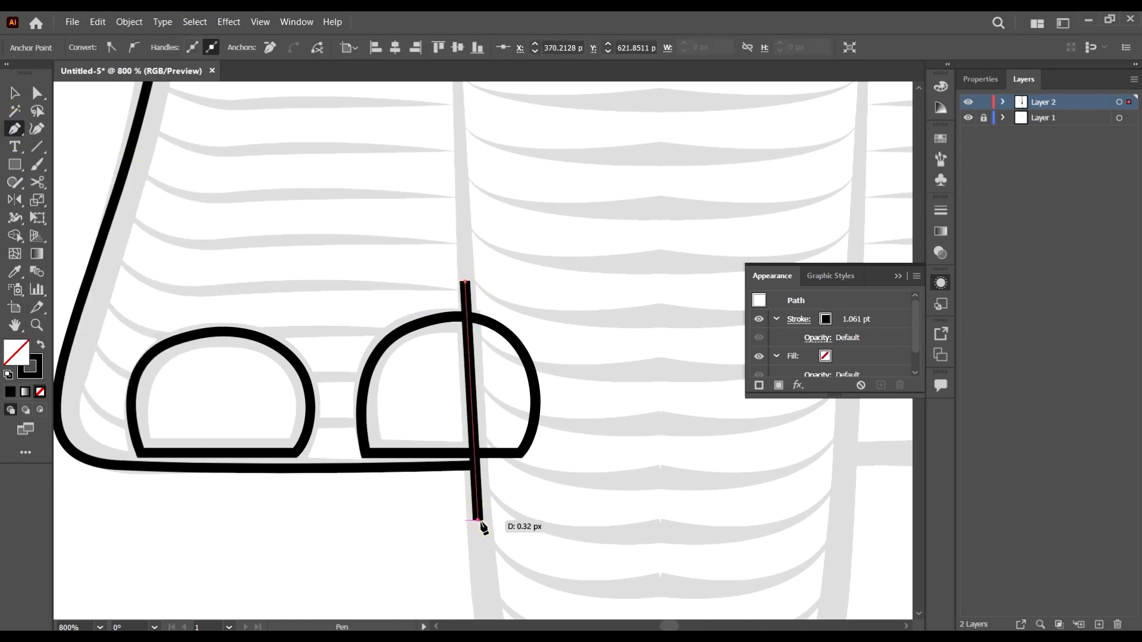
Cut away the copied toenail's part over the trunk and the line's protruding ends with the Shape Builder tool
{"action": "key", "text": "v"}
{"action": "left_click_drag", "start_coordinate": [553, 436], "coordinate": [533, 395]}
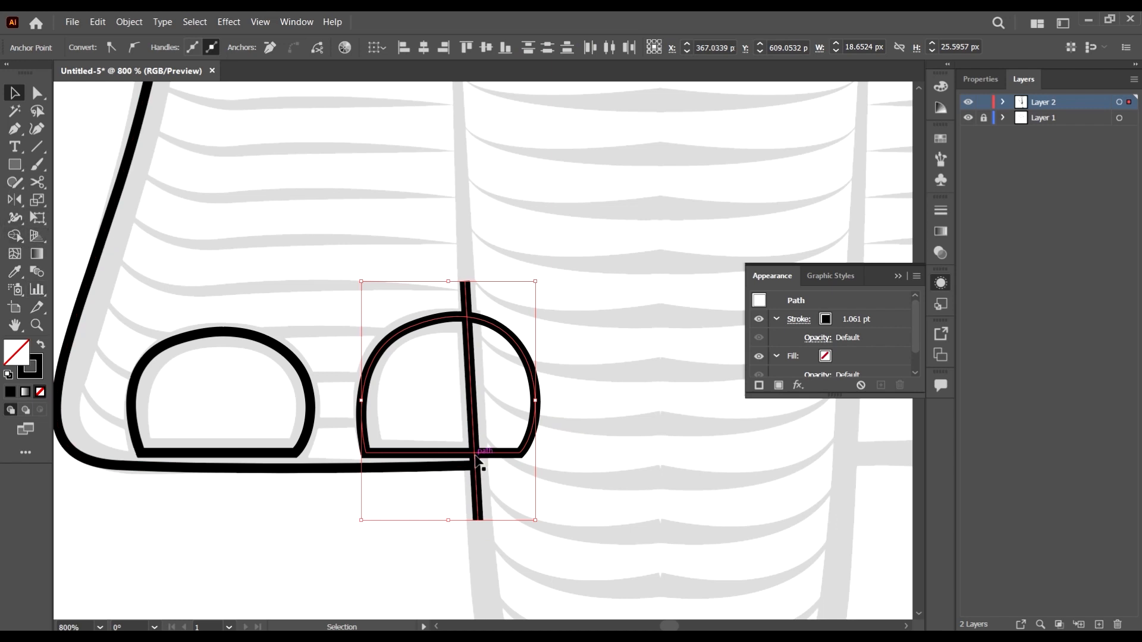
{"action": "scroll", "coordinate": [475, 457], "scroll_direction": "up", "scroll_amount": 1}
{"action": "left_click", "coordinate": [18, 238]}
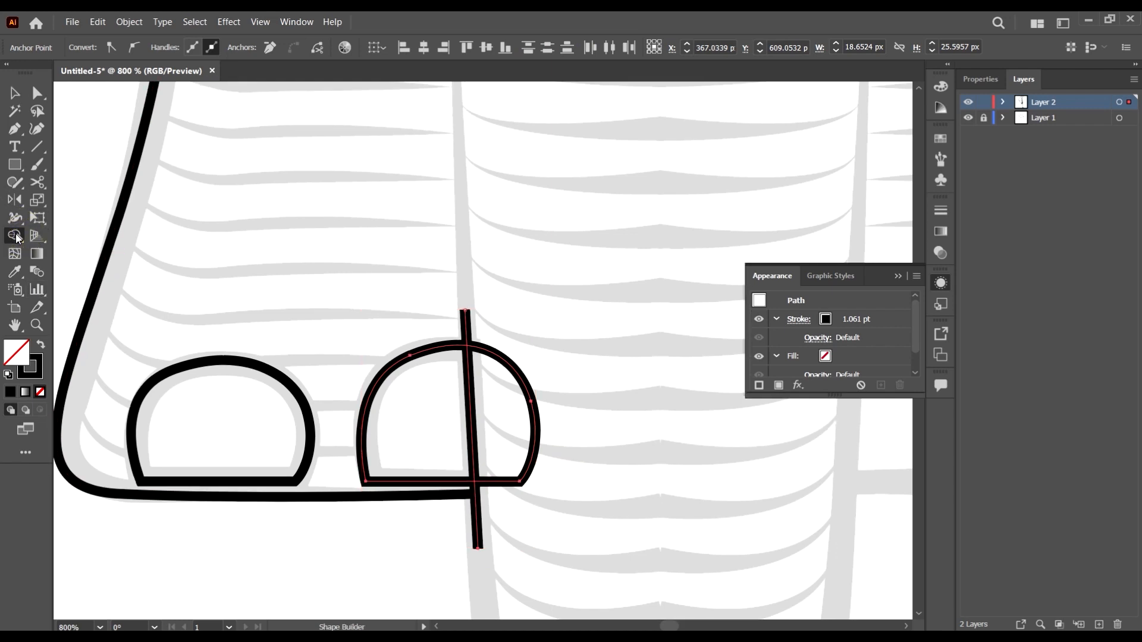
{"action": "scroll", "coordinate": [565, 454], "scroll_direction": "up", "scroll_amount": 1}
{"action": "left_click", "coordinate": [499, 342], "text": "alt"}
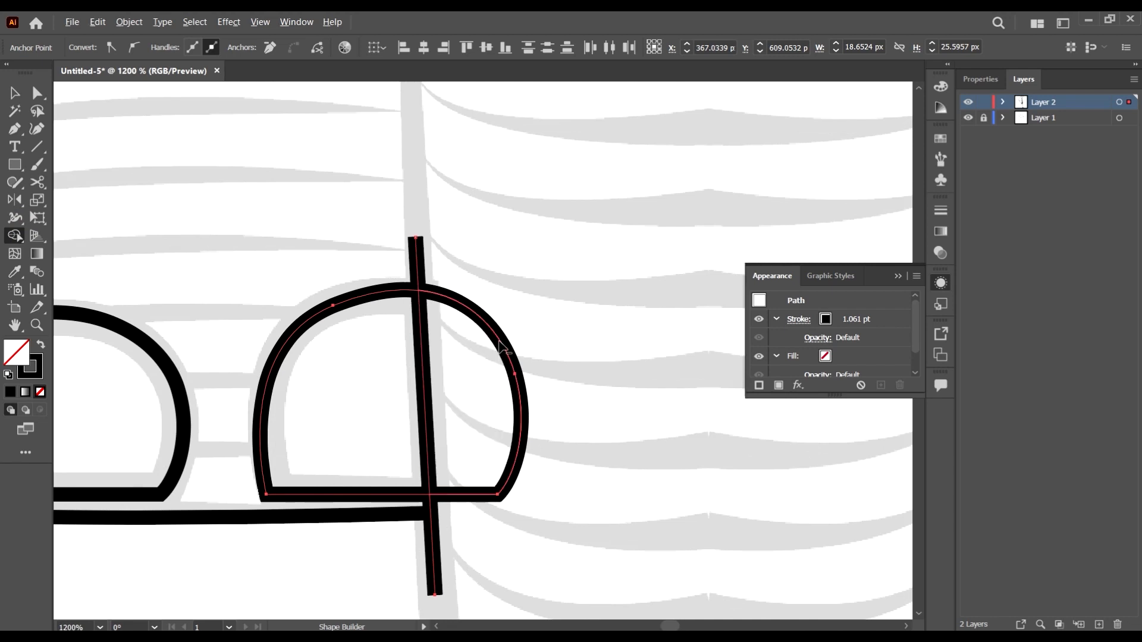
{"action": "left_click", "coordinate": [416, 248], "text": "alt"}
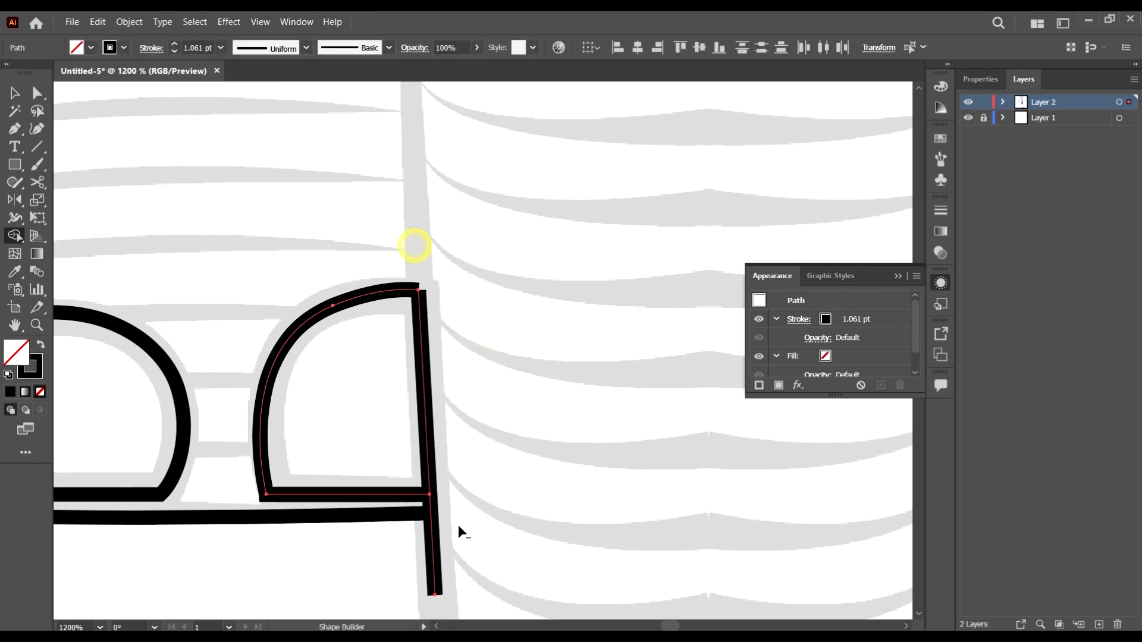
{"action": "left_click", "coordinate": [435, 554], "text": "alt"}
Adjust the curve handle at the cut toenail's top corner so the arch meets the trunk-side line more levelly
{"action": "key", "text": "a"}
{"action": "left_click", "coordinate": [382, 278]}
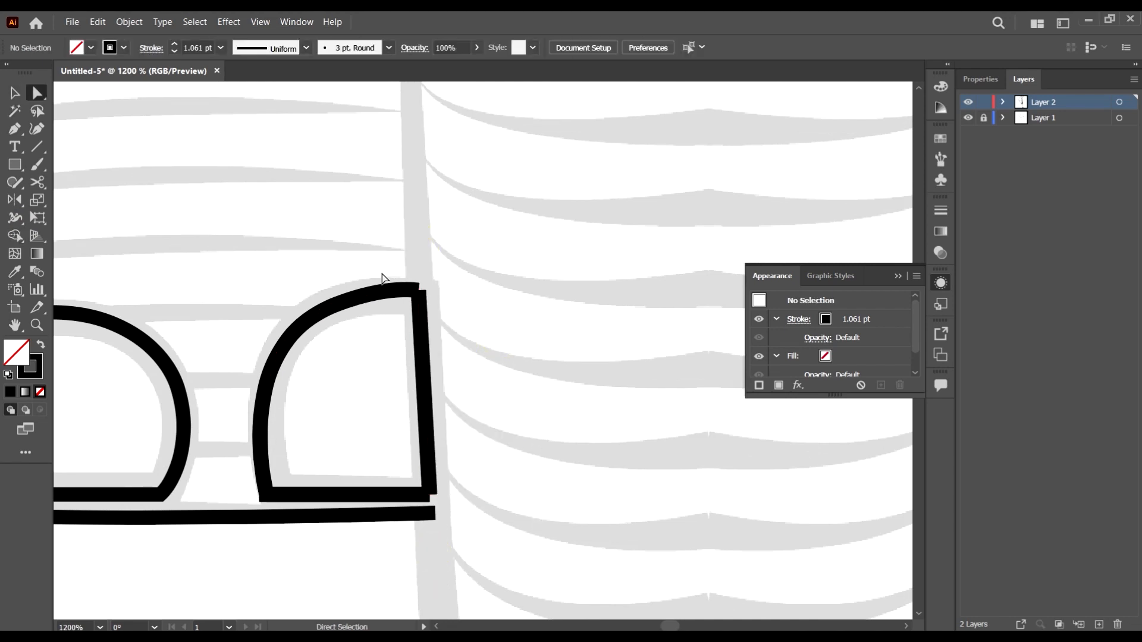
{"action": "left_click_drag", "start_coordinate": [481, 264], "coordinate": [398, 310]}
{"action": "scroll", "coordinate": [384, 280], "scroll_direction": "up", "scroll_amount": 4}
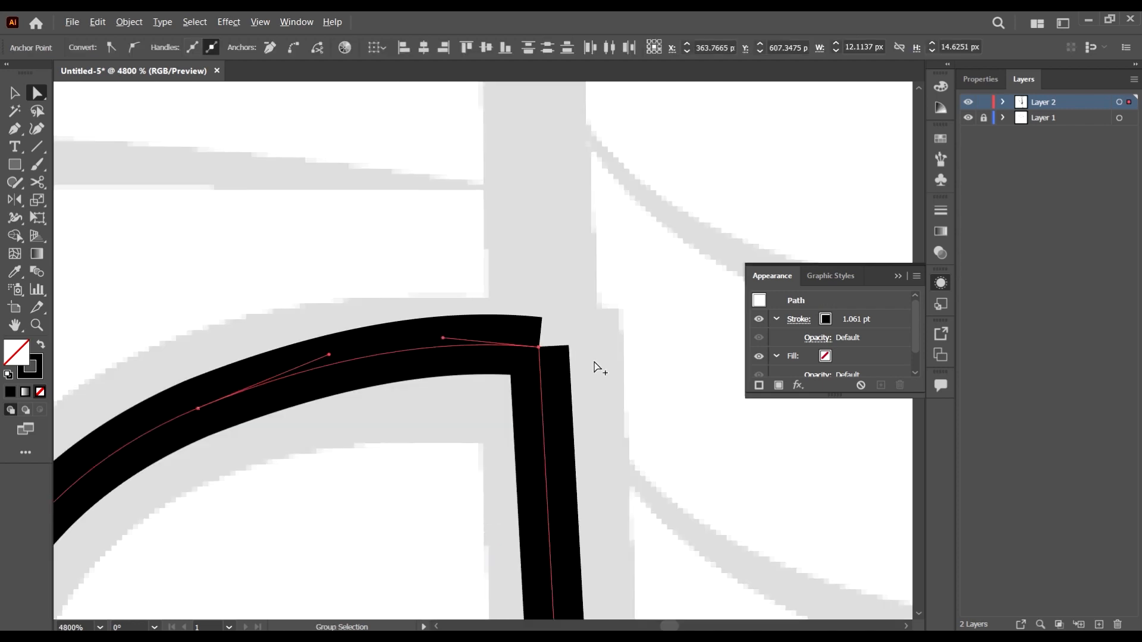
{"action": "scroll", "coordinate": [595, 364], "scroll_direction": "down", "scroll_amount": 4}
{"action": "left_click", "coordinate": [645, 410]}
{"action": "left_click", "coordinate": [540, 425]}
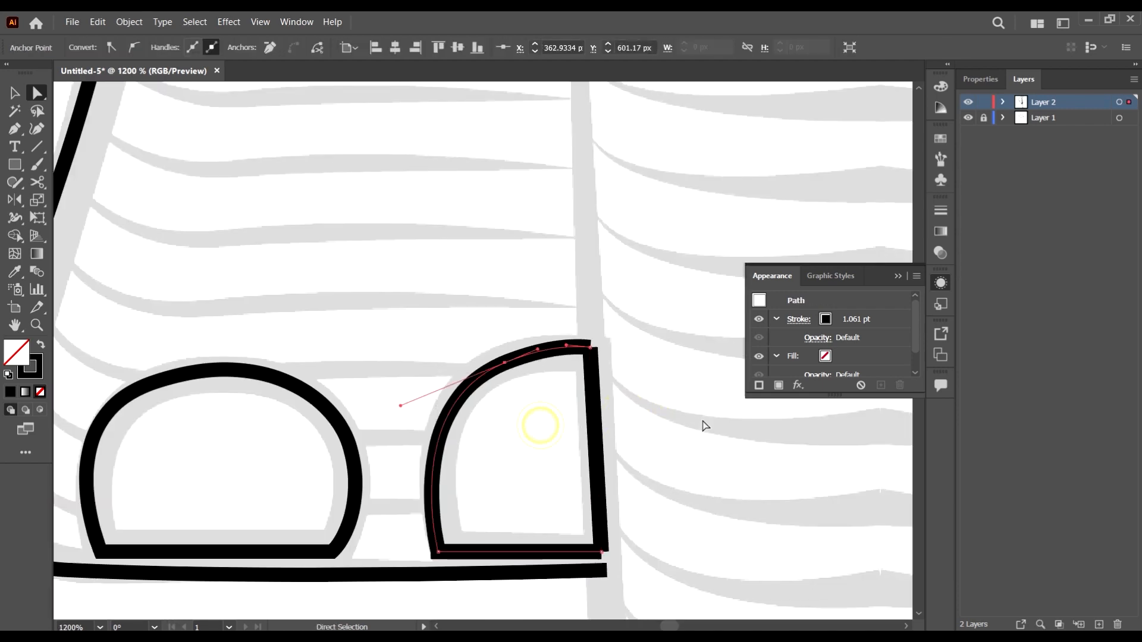
{"action": "scroll", "coordinate": [654, 368], "scroll_direction": "up", "scroll_amount": 1}
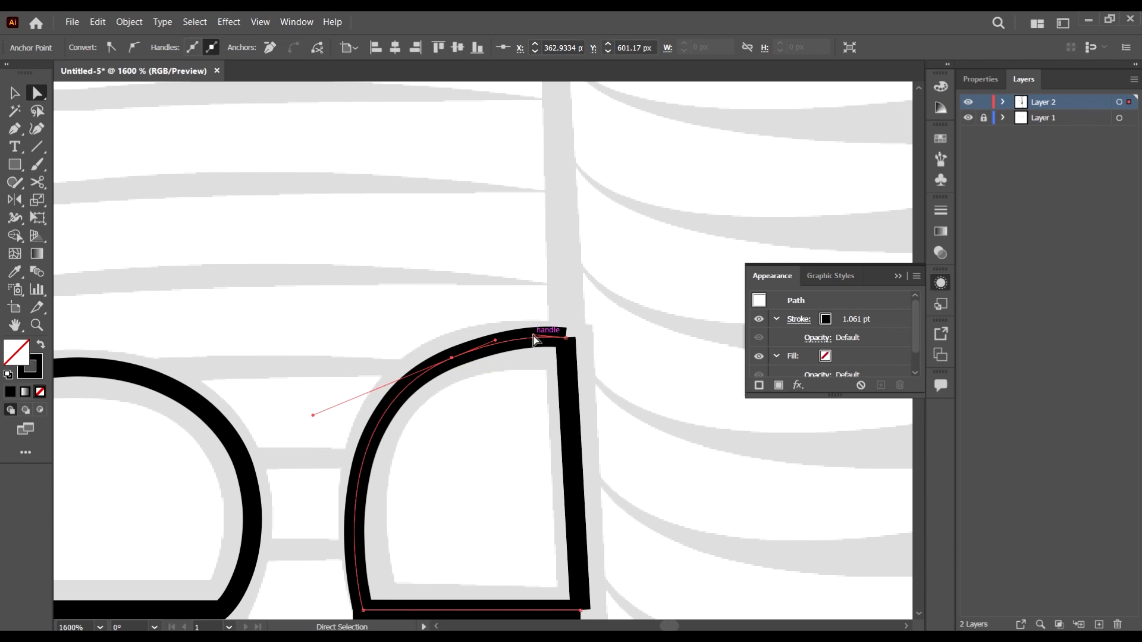
{"action": "left_click_drag", "start_coordinate": [534, 335], "coordinate": [556, 368]}
Join the open path endpoints at the cut toenail's top corner beside the trunk, and deselect the path
{"action": "scroll", "coordinate": [629, 344], "scroll_direction": "up", "scroll_amount": 1}
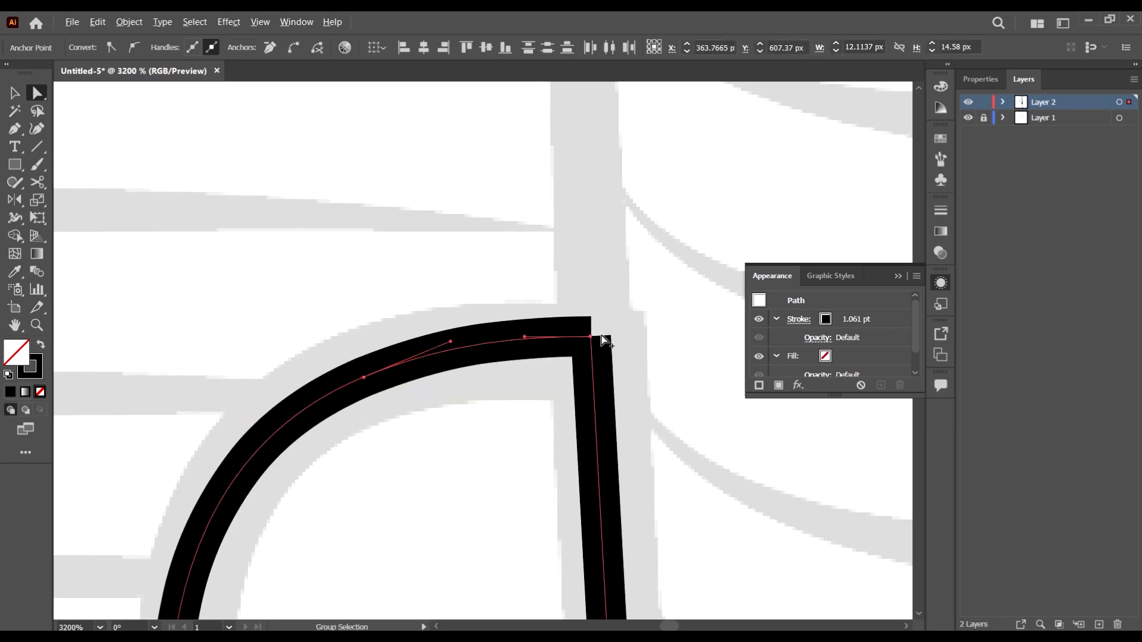
{"action": "scroll", "coordinate": [601, 336], "scroll_direction": "up", "scroll_amount": 2}
{"action": "scroll", "coordinate": [704, 277], "scroll_direction": "right", "scroll_amount": 5}
{"action": "scroll", "coordinate": [479, 260], "scroll_direction": "left", "scroll_amount": 4}
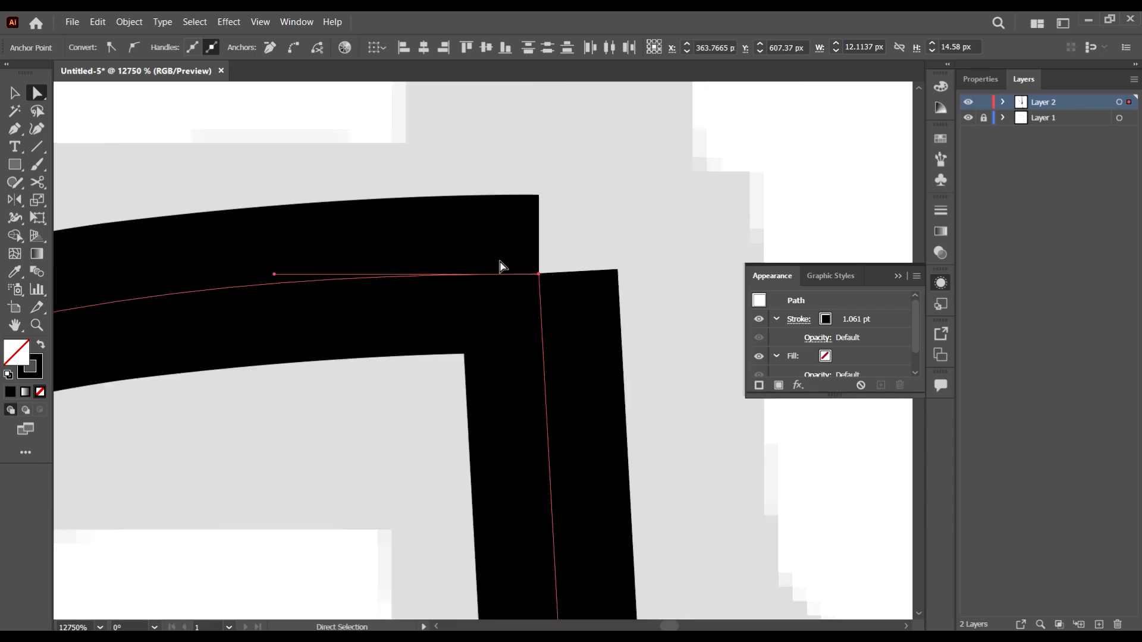
{"action": "scroll", "coordinate": [543, 276], "scroll_direction": "down", "scroll_amount": 2}
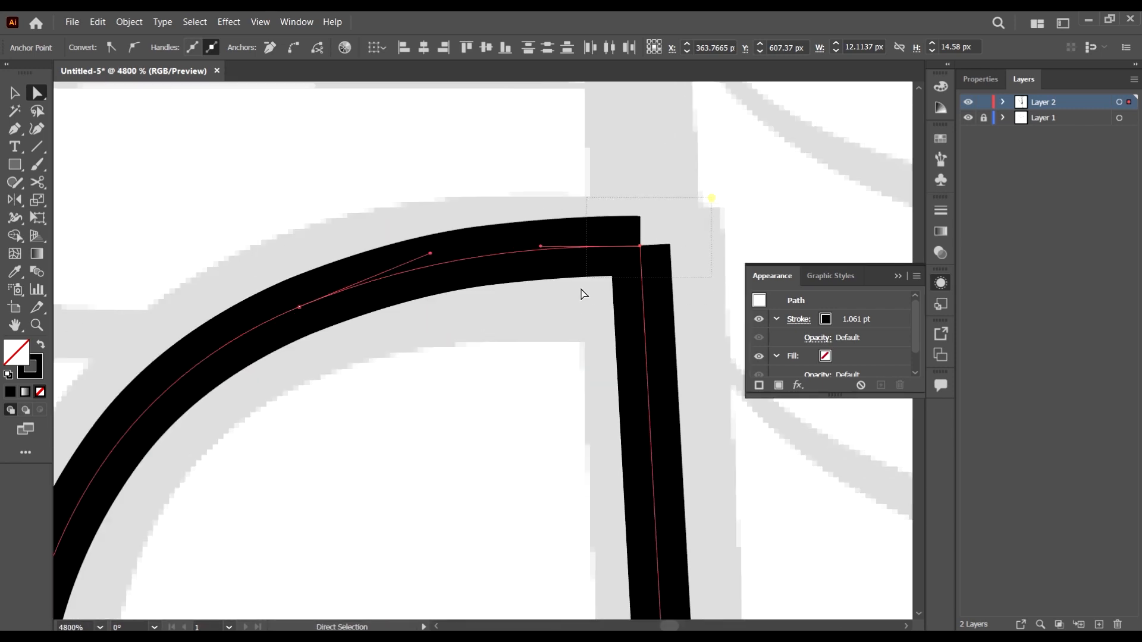
{"action": "left_click", "coordinate": [119, 24]}
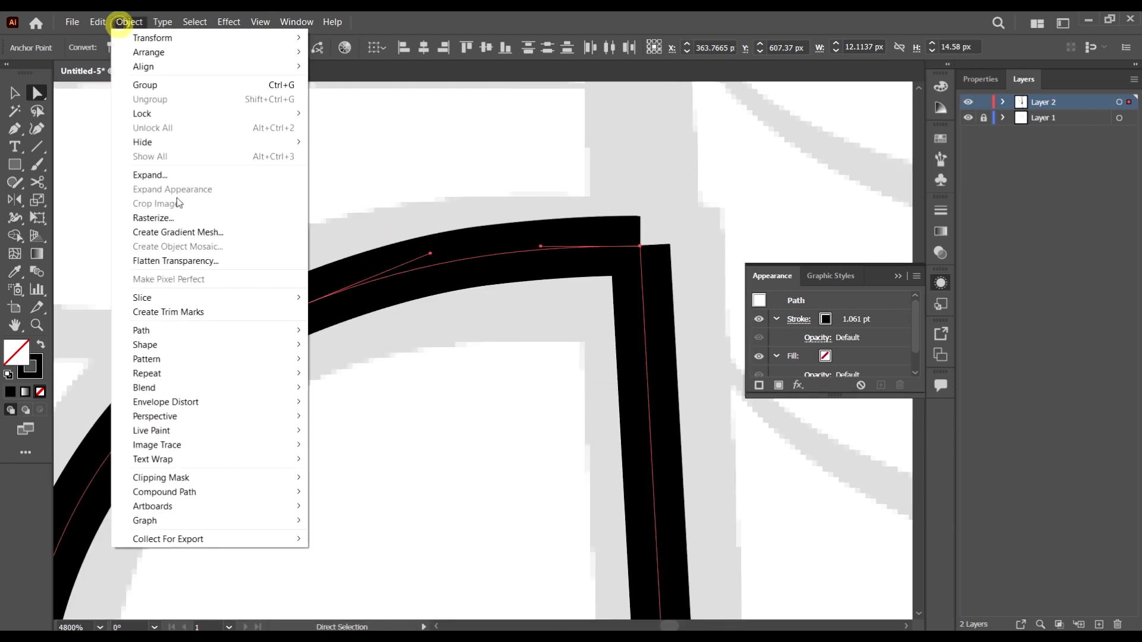
{"action": "left_click", "coordinate": [236, 332]}
{"action": "left_click", "coordinate": [347, 330]}
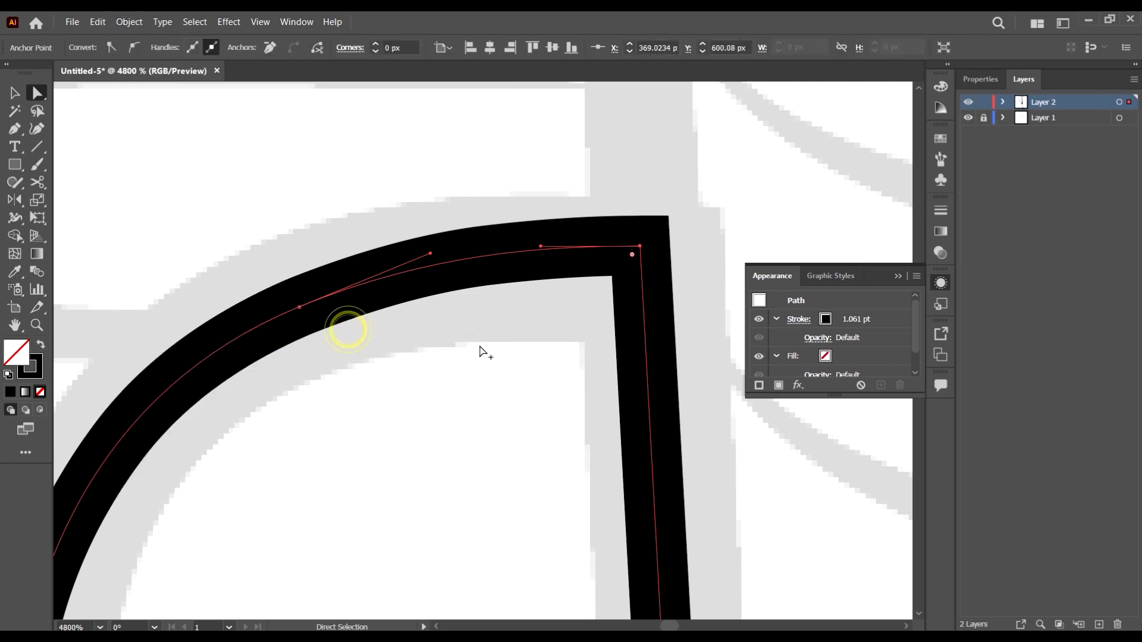
{"action": "left_click", "coordinate": [478, 349]}
Join the open path endpoints at the cut toenail's bottom corner beside the trunk, and deselect the path
{"action": "scroll", "coordinate": [491, 350], "scroll_direction": "down", "scroll_amount": 6}
{"action": "scroll", "coordinate": [523, 364], "scroll_direction": "up", "scroll_amount": 5}
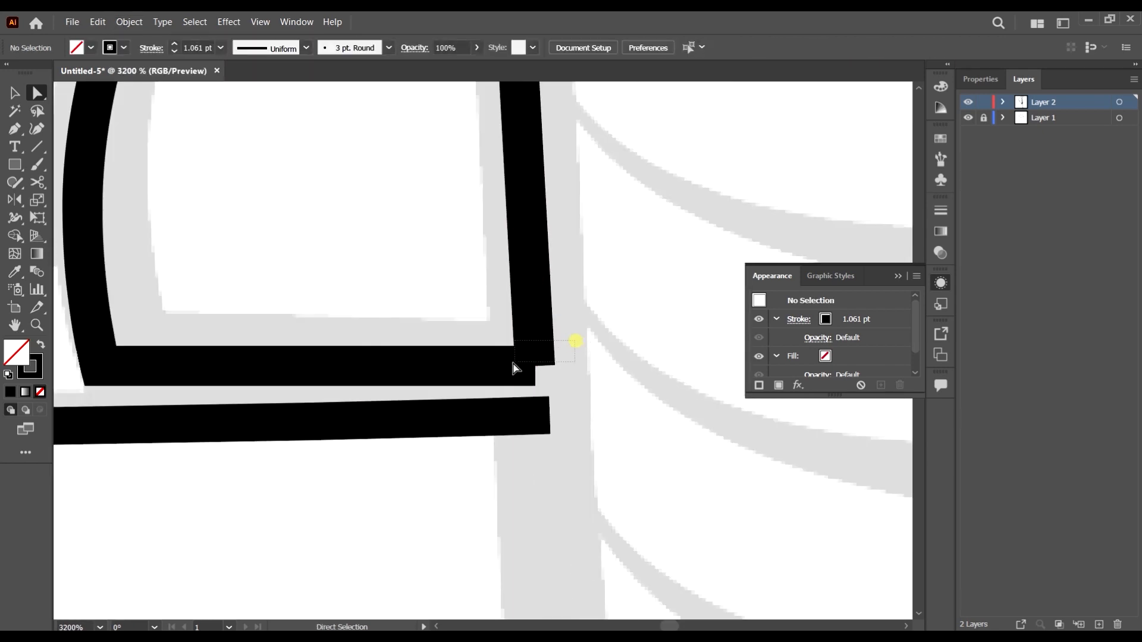
{"action": "left_click_drag", "start_coordinate": [509, 384], "coordinate": [509, 382]}
{"action": "left_click", "coordinate": [131, 21]}
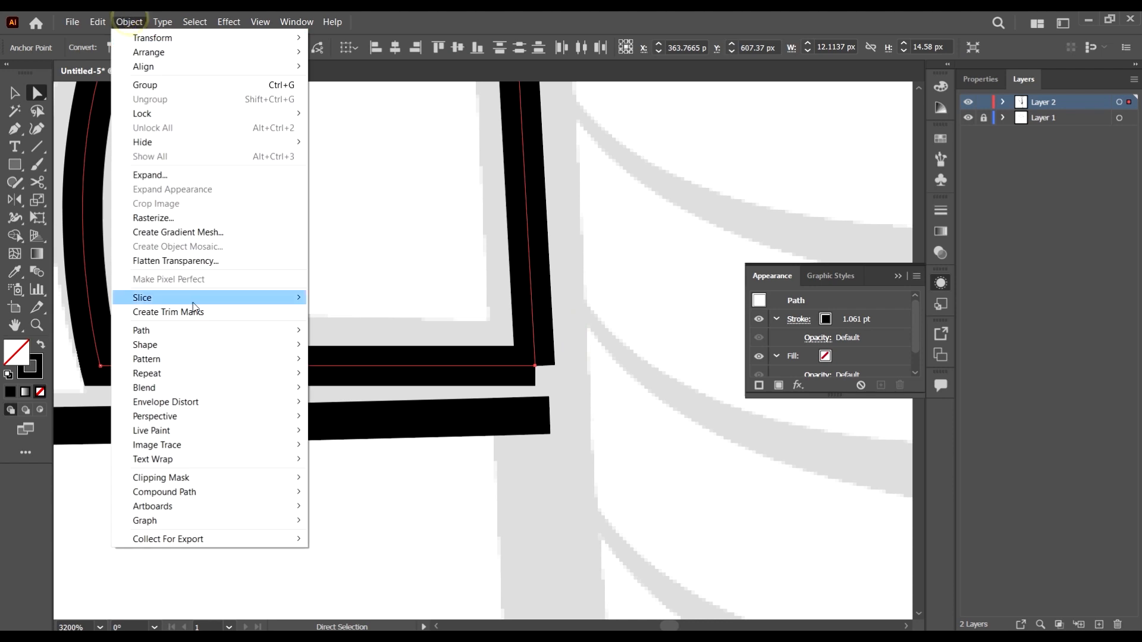
{"action": "left_click", "coordinate": [215, 330]}
{"action": "left_click", "coordinate": [377, 332]}
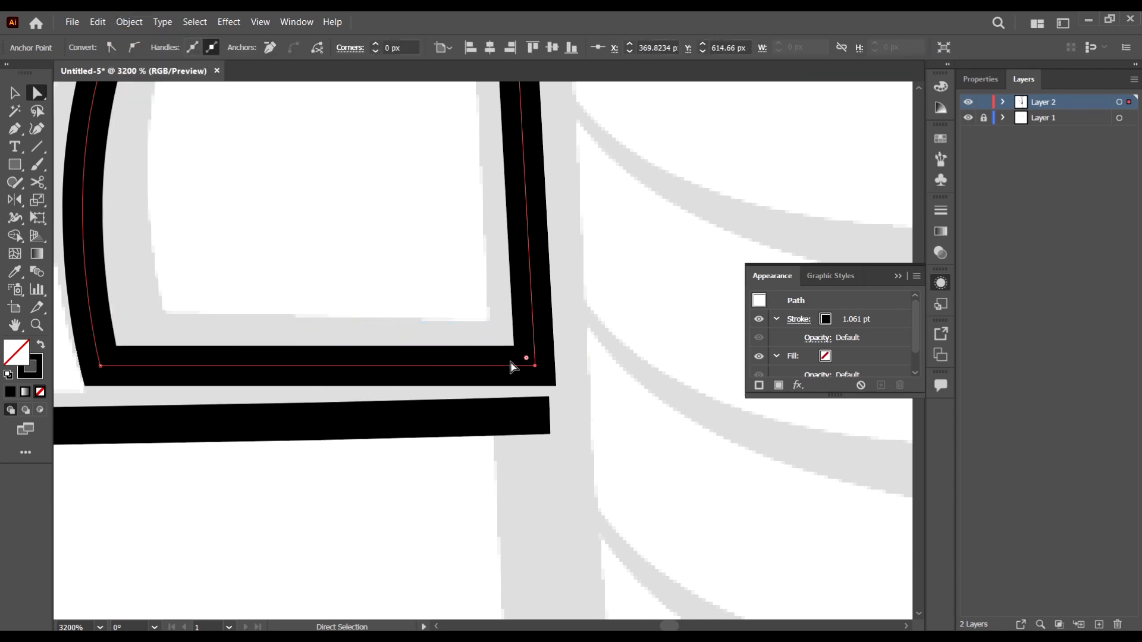
{"action": "scroll", "coordinate": [637, 423], "scroll_direction": "down", "scroll_amount": 5}
{"action": "left_click", "coordinate": [633, 420]}
Trace the trunk's upper left edge with the Pen tool, curving from the tusk's inner tip through the bend and down to mid-leg
{"action": "scroll", "coordinate": [615, 367], "scroll_direction": "down", "scroll_amount": 5}
{"action": "scroll", "coordinate": [612, 359], "scroll_direction": "up", "scroll_amount": 5}
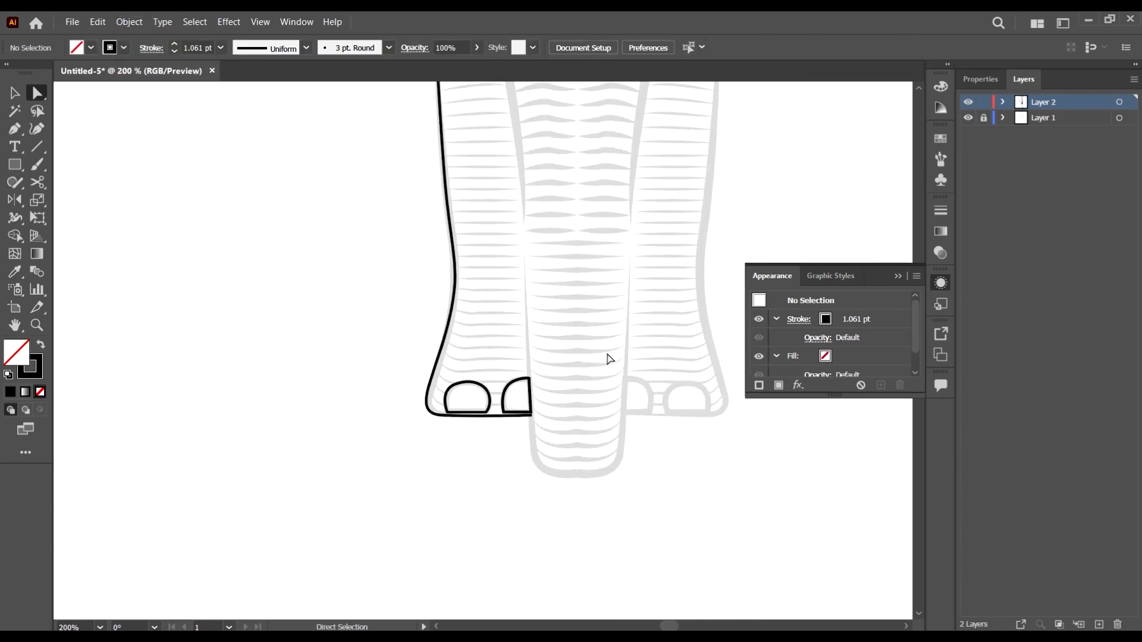
{"action": "left_click", "coordinate": [17, 135]}
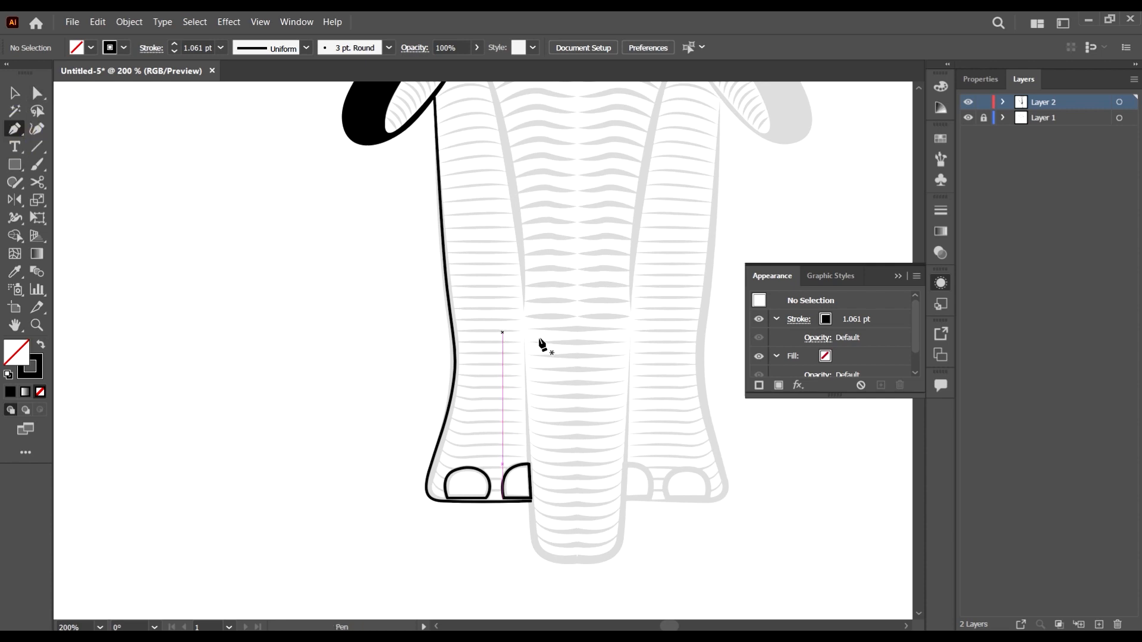
{"action": "scroll", "coordinate": [534, 332], "scroll_direction": "up", "scroll_amount": 4}
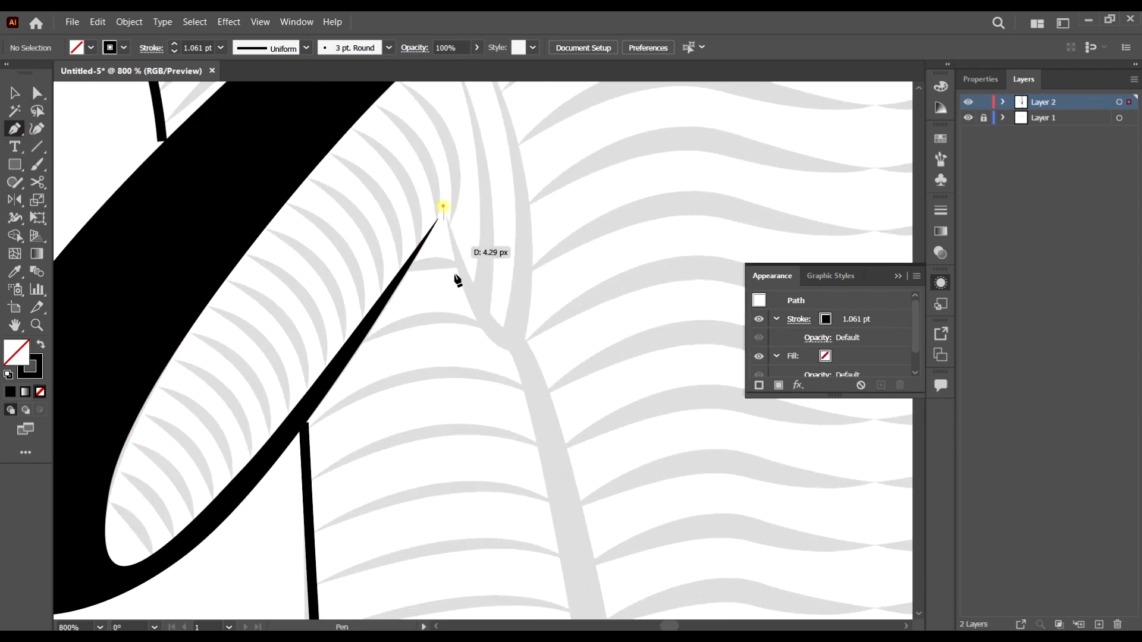
{"action": "scroll", "coordinate": [457, 279], "scroll_direction": "down", "scroll_amount": 4}
{"action": "scroll", "coordinate": [566, 357], "scroll_direction": "down", "scroll_amount": 1}
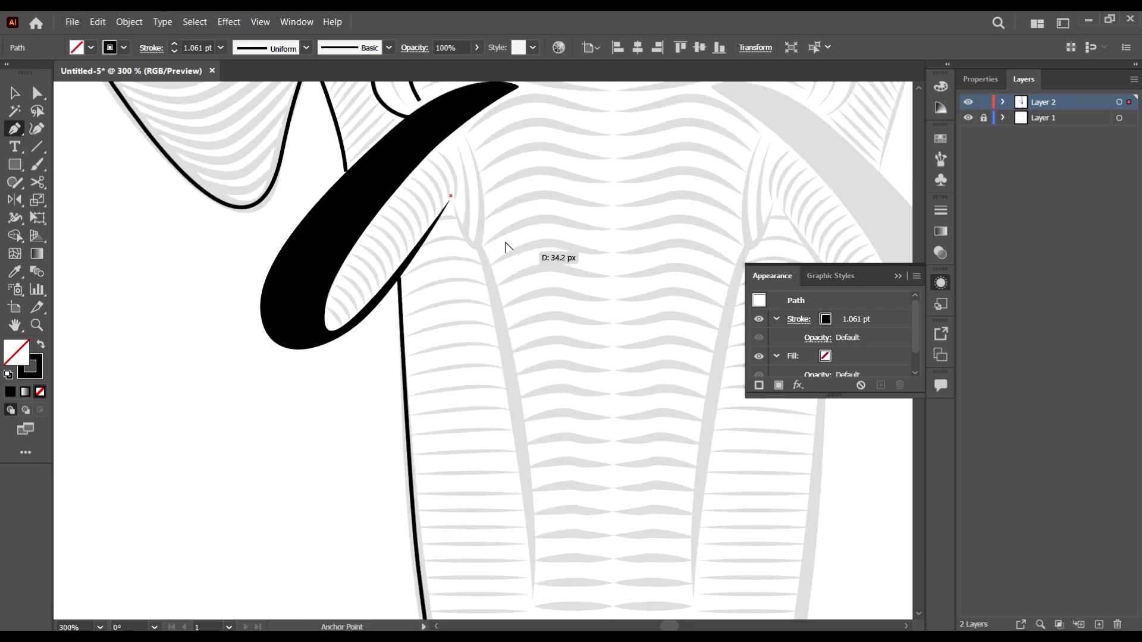
{"action": "scroll", "coordinate": [506, 246], "scroll_direction": "up", "scroll_amount": 3}
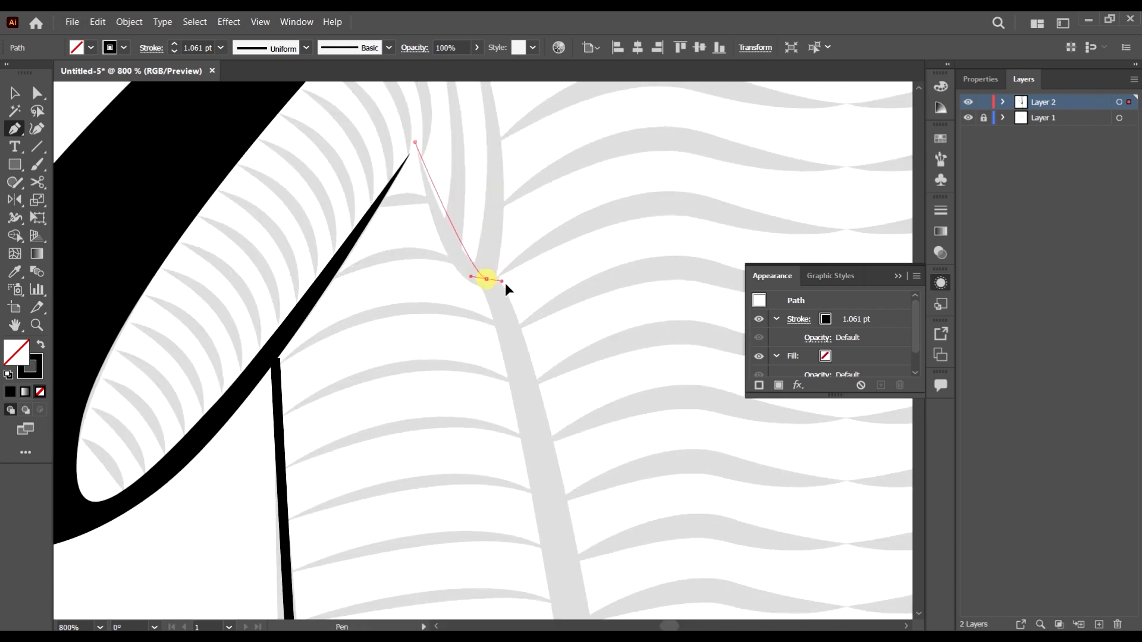
{"action": "mouse_move", "coordinate": [505, 284]}
{"action": "left_mouse_down"}
{"action": "mouse_move", "coordinate": [537, 282]}
{"action": "mouse_move", "coordinate": [488, 290]}
{"action": "left_mouse_up"}
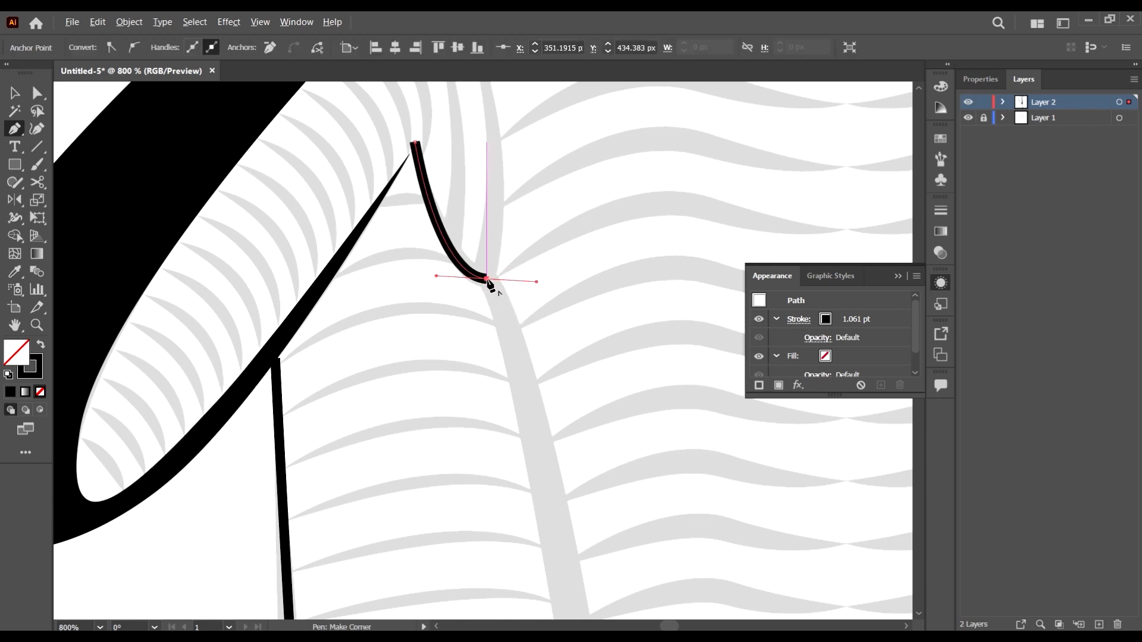
{"action": "scroll", "coordinate": [511, 330], "scroll_direction": "down", "scroll_amount": 4}
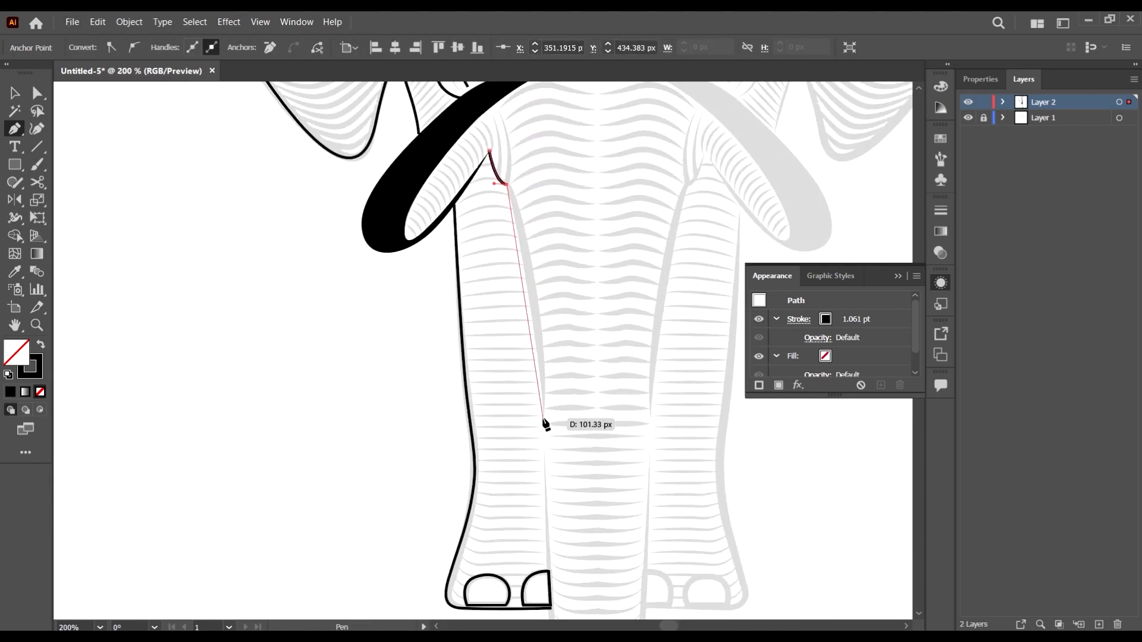
{"action": "mouse_move", "coordinate": [544, 419]}
{"action": "left_mouse_down"}
{"action": "mouse_move", "coordinate": [522, 467]}
{"action": "mouse_move", "coordinate": [540, 518]}
{"action": "left_mouse_up"}
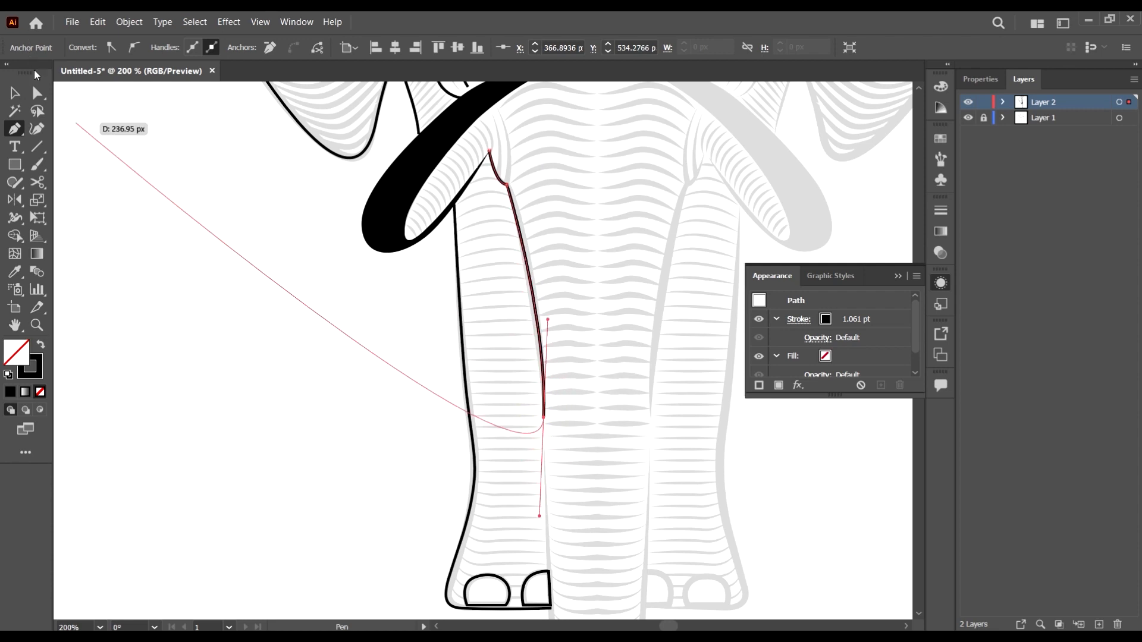
Round the corner at the bend of the trunk's upper left line below the tusk, and deselect the path
{"action": "left_click", "coordinate": [38, 93]}
{"action": "scroll", "coordinate": [493, 153], "scroll_direction": "up", "scroll_amount": 5}
{"action": "left_click", "coordinate": [522, 326]}
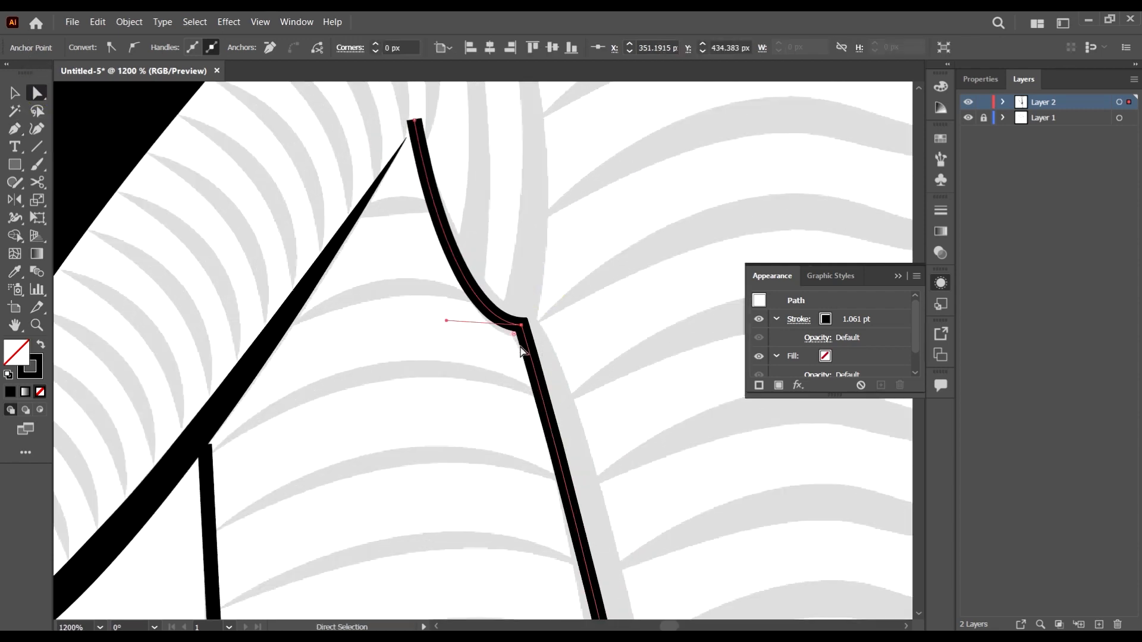
{"action": "left_click_drag", "start_coordinate": [515, 336], "coordinate": [365, 454]}
{"action": "scroll", "coordinate": [383, 403], "scroll_direction": "down", "scroll_amount": 5}
{"action": "left_click", "coordinate": [547, 469]}
{"action": "scroll", "coordinate": [543, 387], "scroll_direction": "down", "scroll_amount": 6}
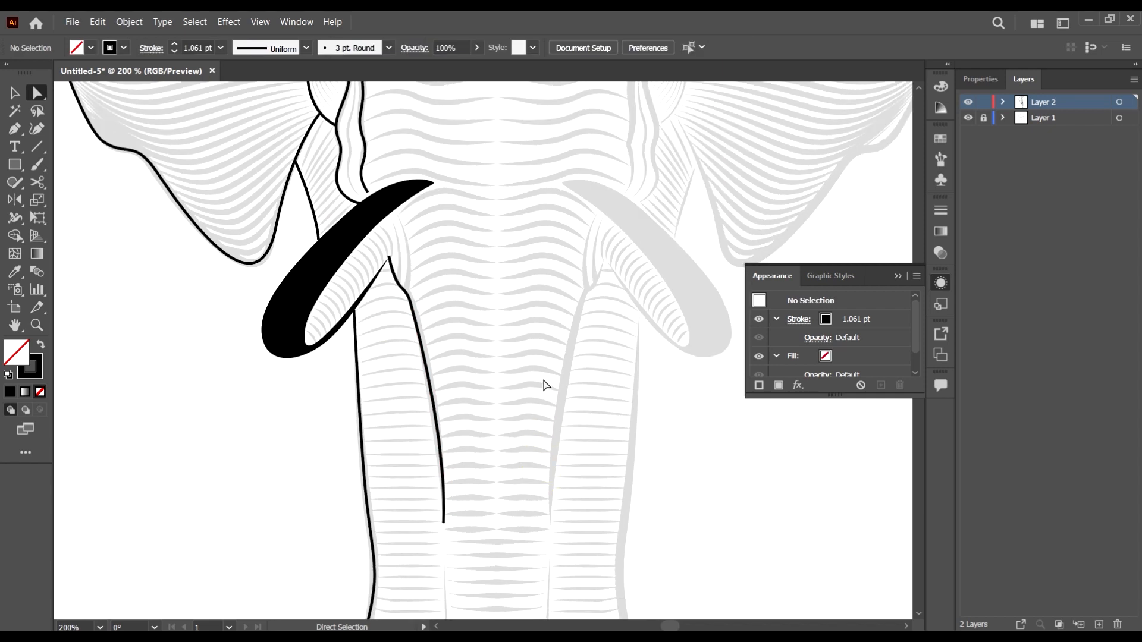
Trace the trunk's lower left edge with the Pen tool, starting below the gap and curving round to the middle of the trunk's tip
{"action": "left_click", "coordinate": [14, 129]}
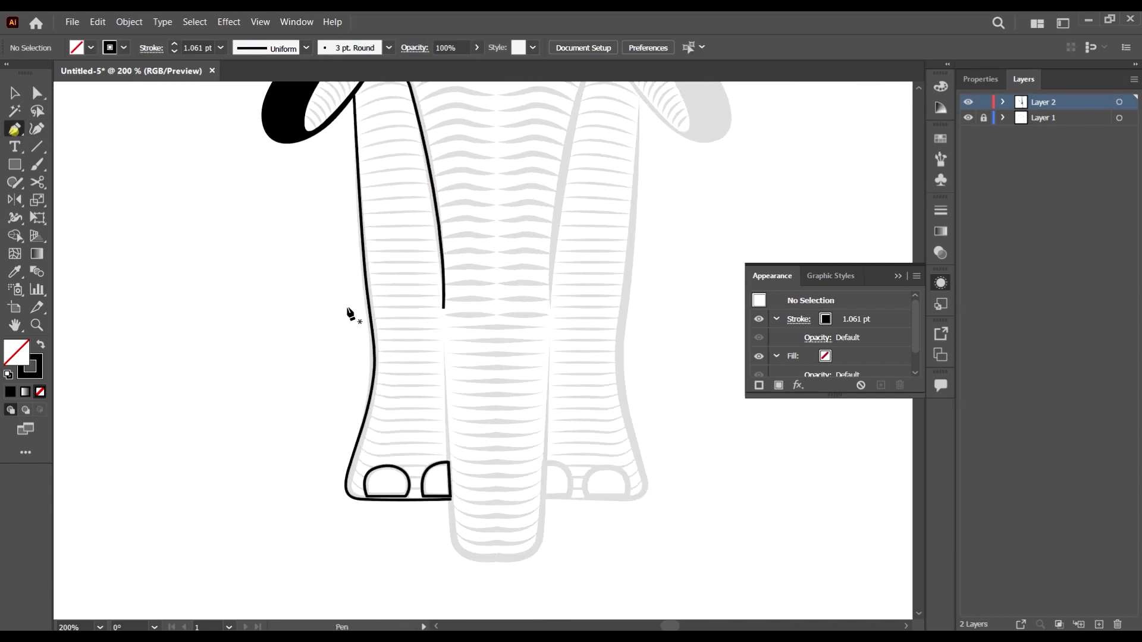
{"action": "scroll", "coordinate": [454, 306], "scroll_direction": "up", "scroll_amount": 3}
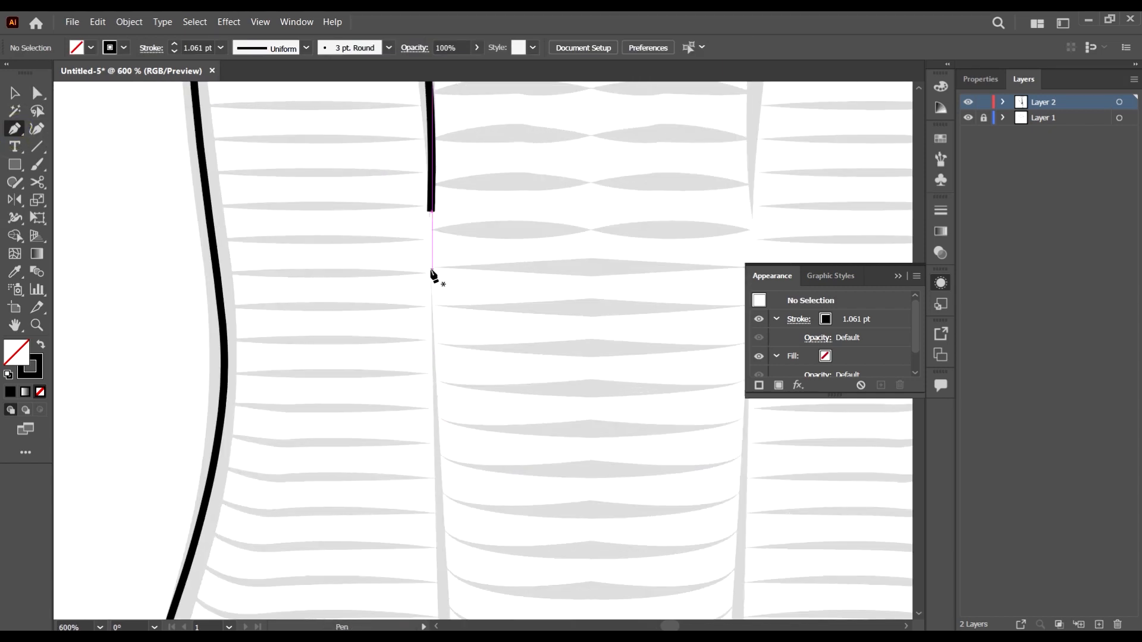
{"action": "left_click", "coordinate": [430, 264]}
{"action": "scroll", "coordinate": [492, 458], "scroll_direction": "down", "scroll_amount": 3}
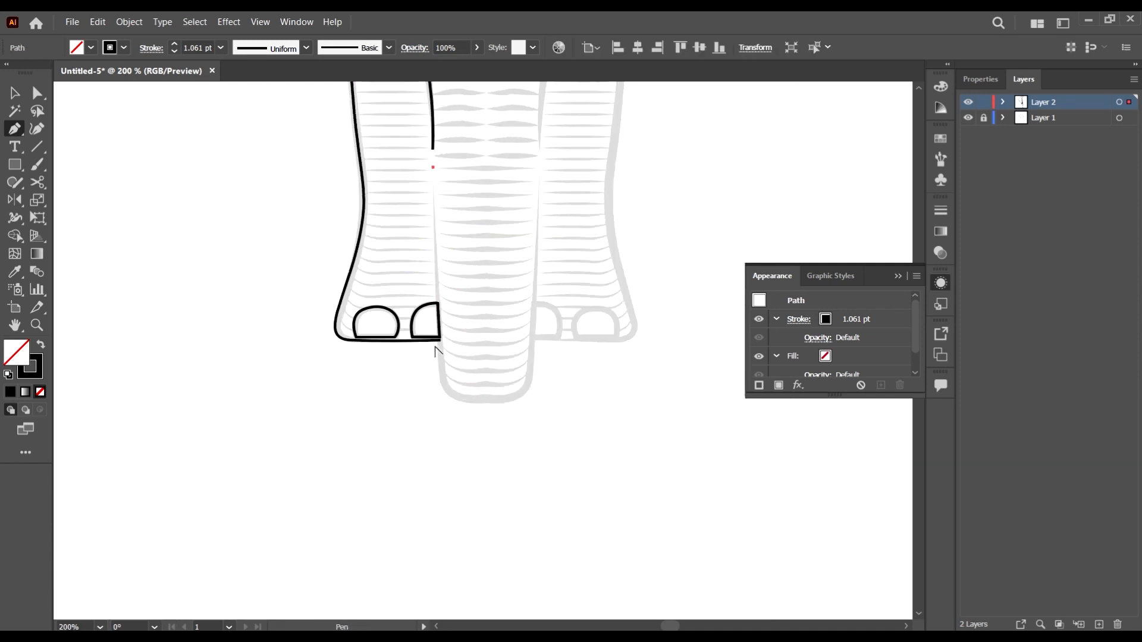
{"action": "scroll", "coordinate": [474, 438], "scroll_direction": "up", "scroll_amount": 4}
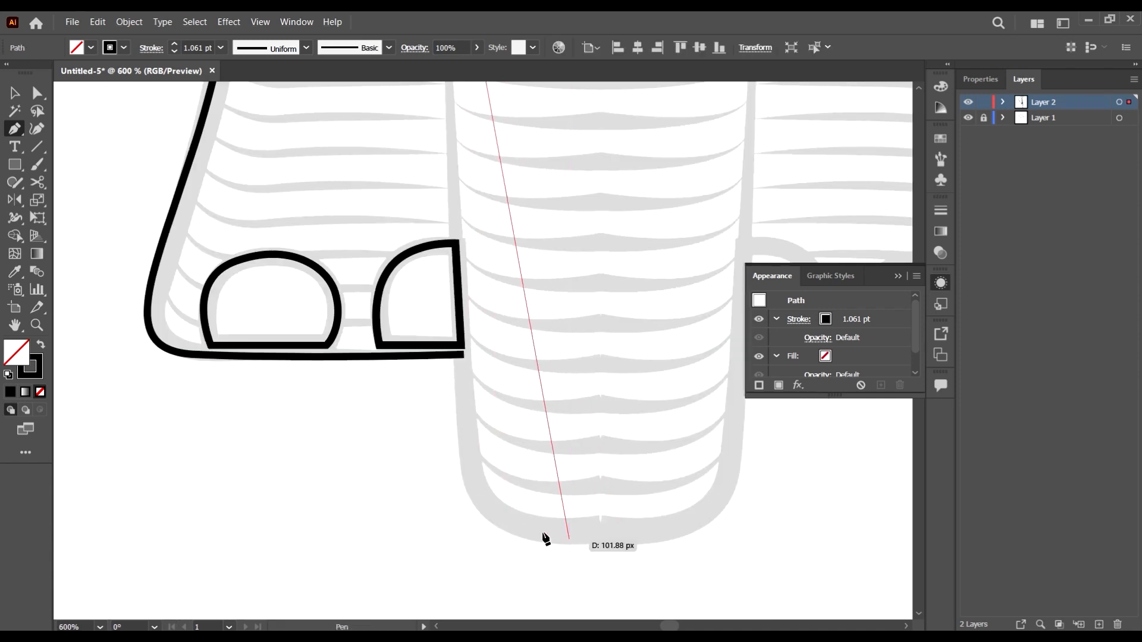
{"action": "left_click", "coordinate": [463, 455]}
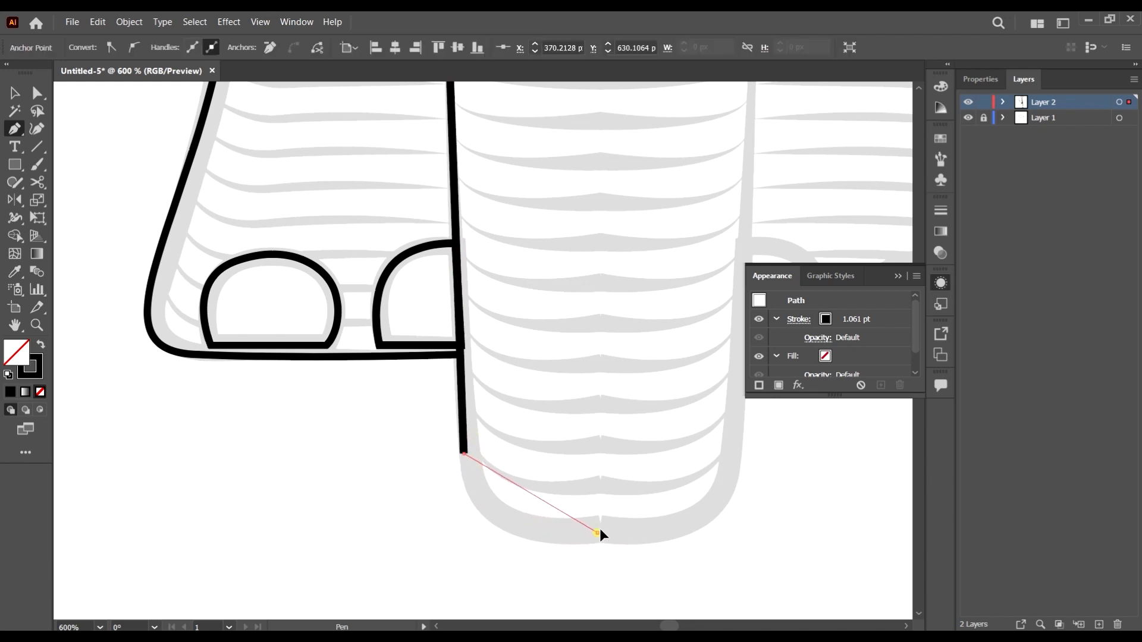
{"action": "mouse_move", "coordinate": [597, 533]}
{"action": "left_mouse_down"}
{"action": "mouse_move", "coordinate": [744, 520]}
{"action": "mouse_move", "coordinate": [735, 513]}
{"action": "left_mouse_up"}
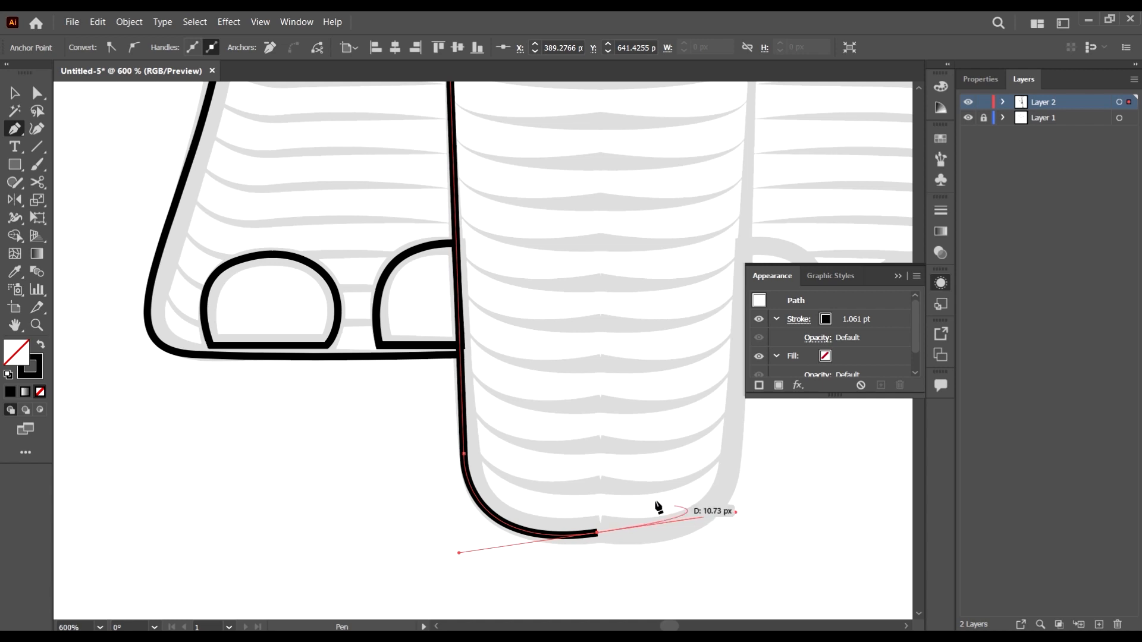
{"action": "left_click", "coordinate": [37, 93]}
{"action": "scroll", "coordinate": [642, 445], "scroll_direction": "down", "scroll_amount": 2}
{"action": "left_click", "coordinate": [651, 380]}
Extend the lower end of the trunk's upper left line slightly downward, adjust its curve handle, and deselect the path
{"action": "scroll", "coordinate": [619, 265], "scroll_direction": "up", "scroll_amount": 1}
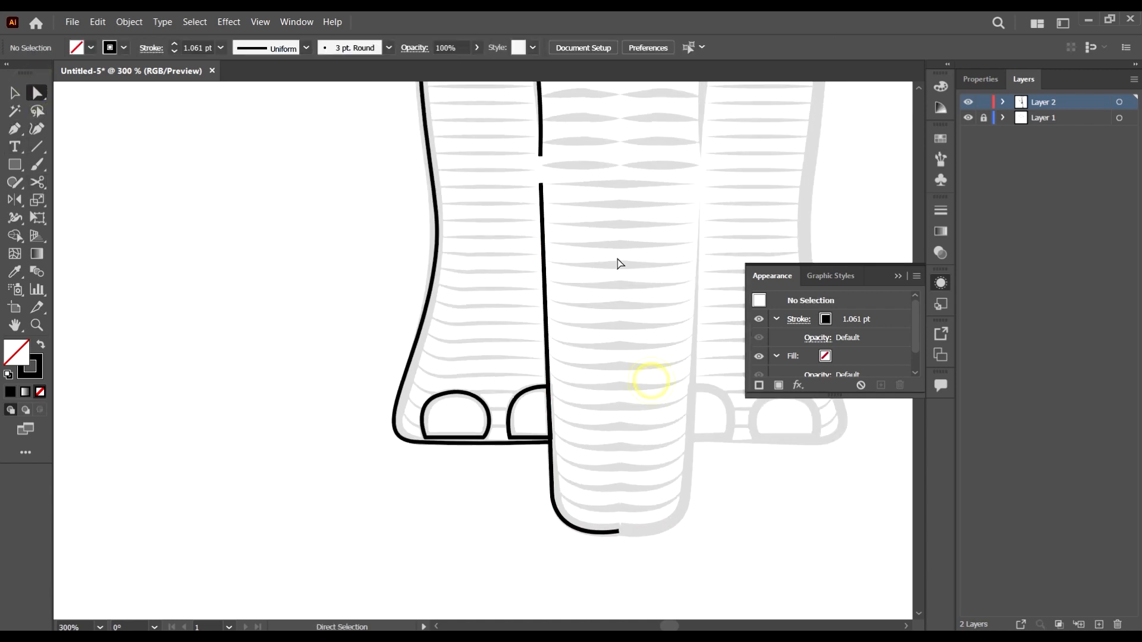
{"action": "scroll", "coordinate": [563, 185], "scroll_direction": "up", "scroll_amount": 3}
{"action": "scroll", "coordinate": [568, 274], "scroll_direction": "up", "scroll_amount": 2}
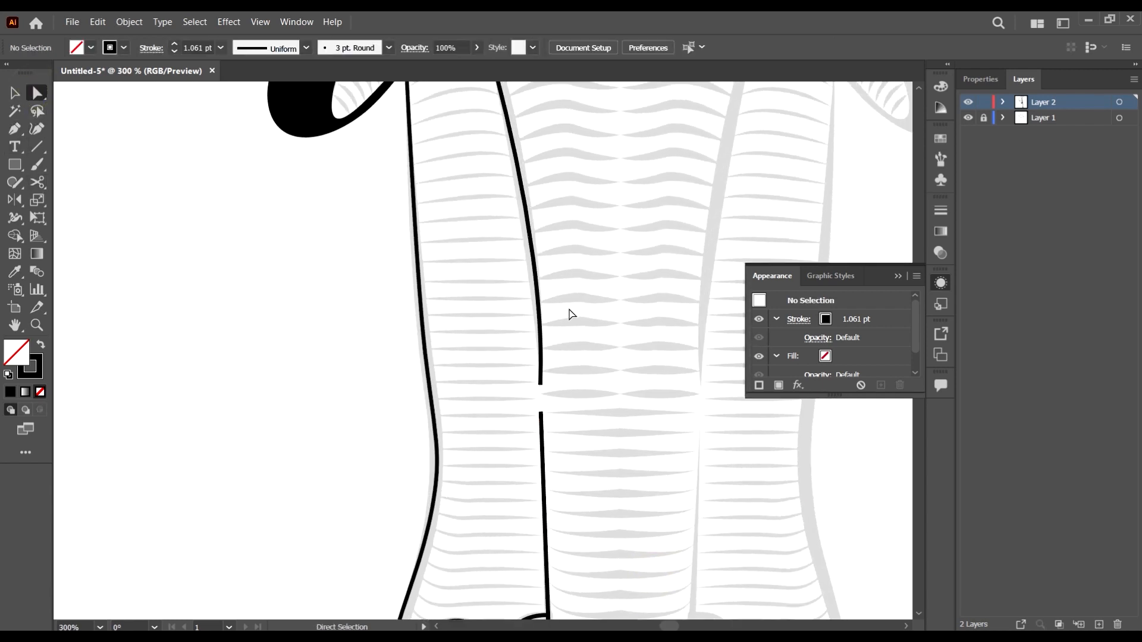
{"action": "scroll", "coordinate": [559, 356], "scroll_direction": "up", "scroll_amount": 4}
{"action": "left_click_drag", "start_coordinate": [512, 533], "coordinate": [473, 513]}
{"action": "scroll", "coordinate": [476, 506], "scroll_direction": "down", "scroll_amount": 2}
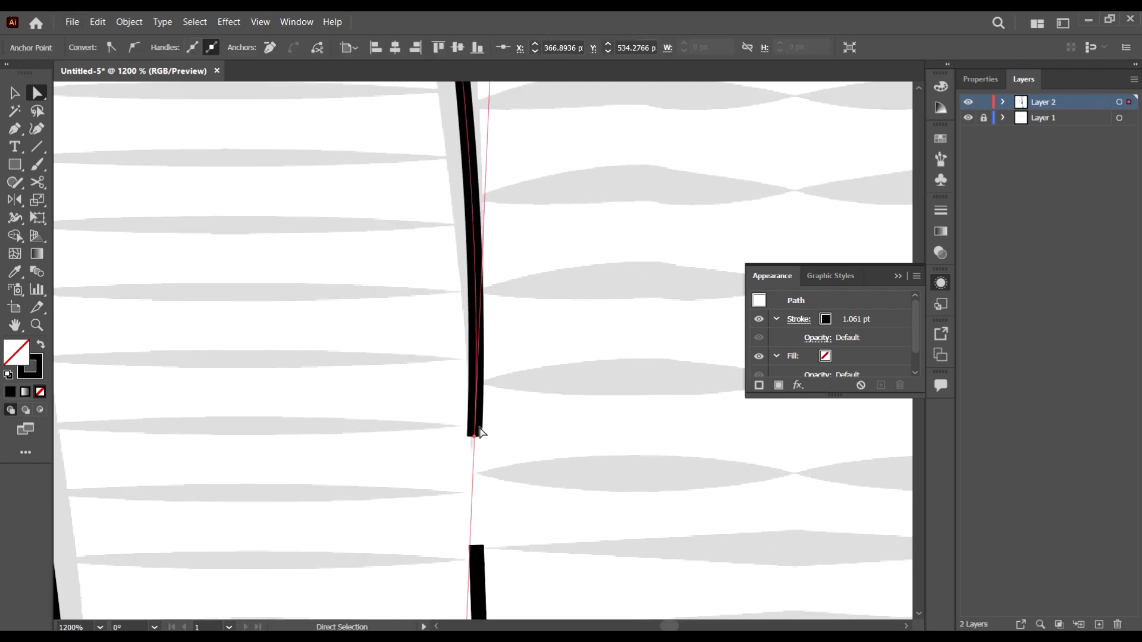
{"action": "left_click_drag", "start_coordinate": [474, 437], "coordinate": [474, 463]}
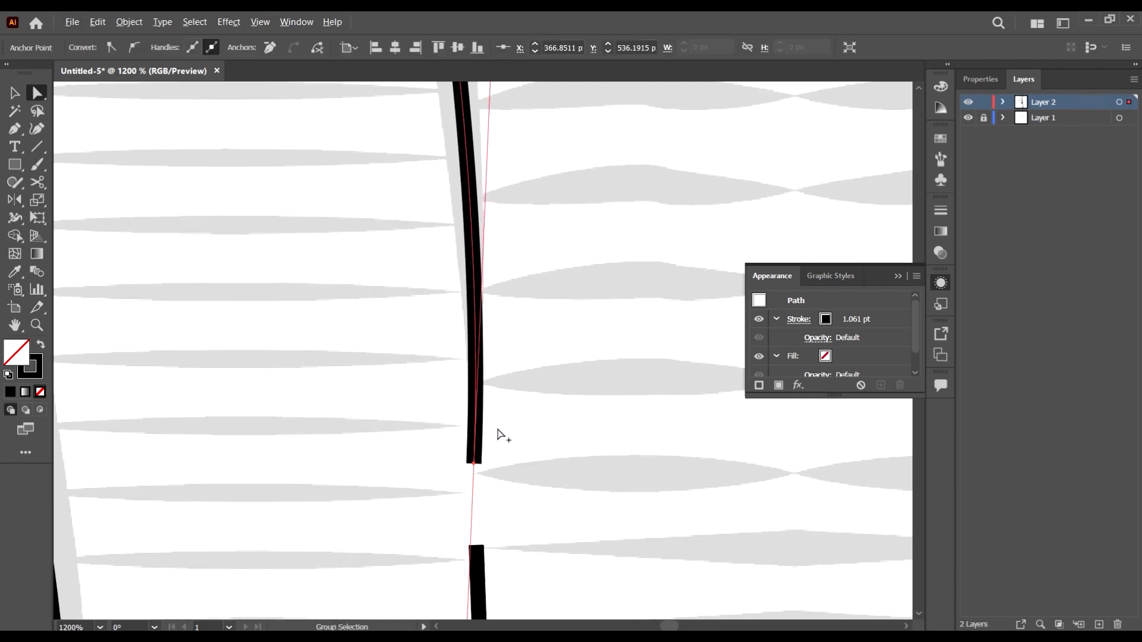
{"action": "scroll", "coordinate": [502, 434], "scroll_direction": "down", "scroll_amount": 2}
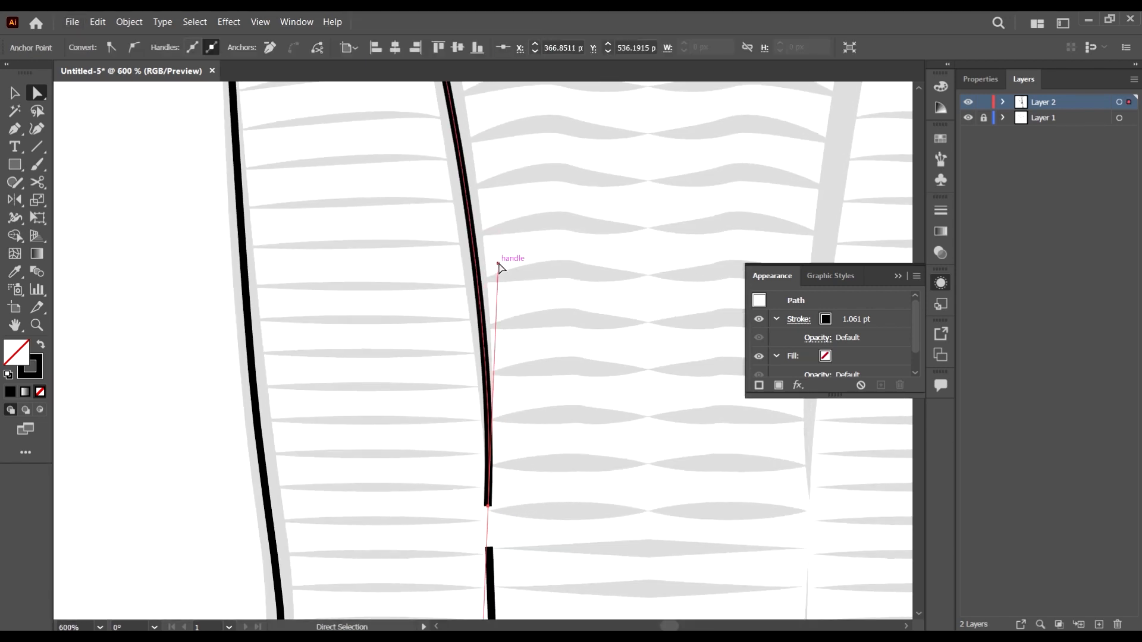
{"action": "scroll", "coordinate": [498, 262], "scroll_direction": "up", "scroll_amount": 3}
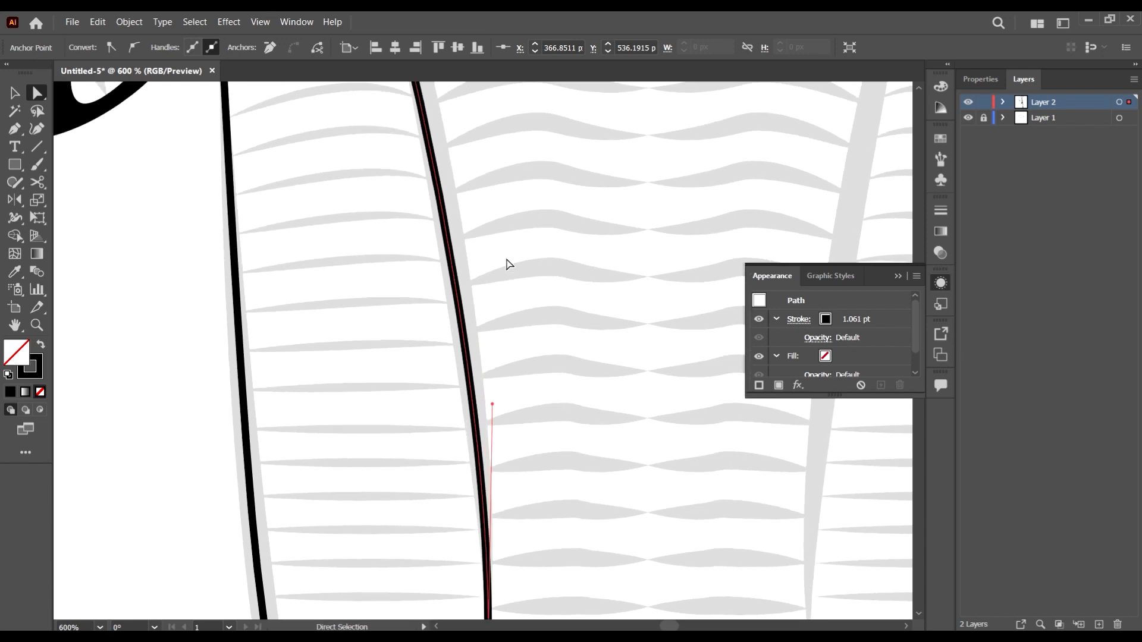
{"action": "scroll", "coordinate": [482, 244], "scroll_direction": "up", "scroll_amount": 5}
{"action": "left_click", "coordinate": [476, 262]}
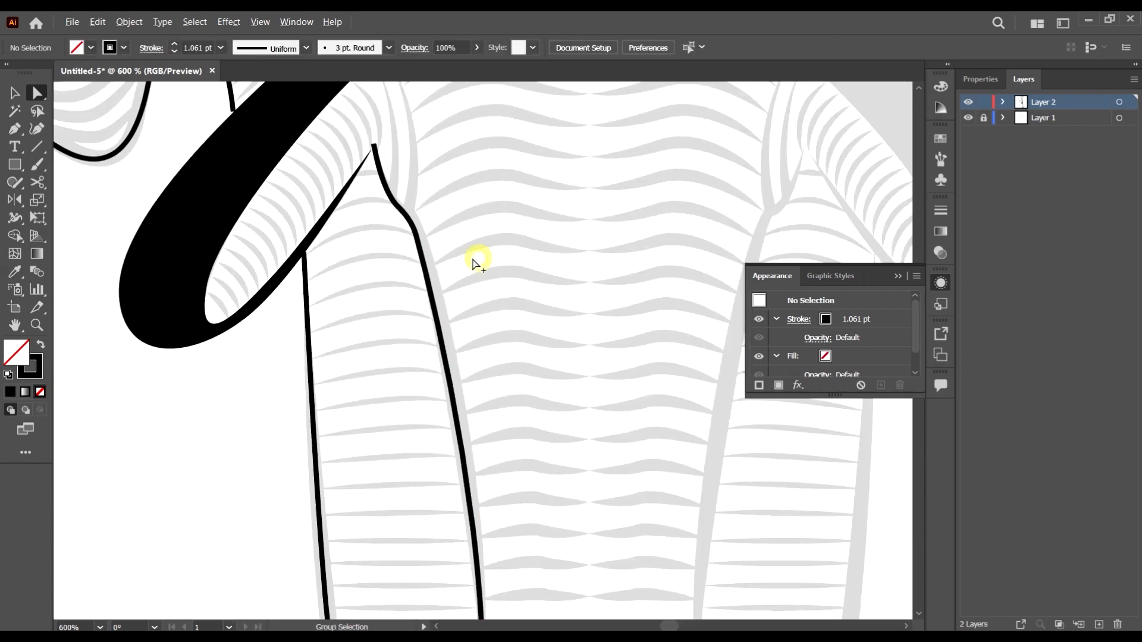
Draw a curved Pen line from the tusk's lower edge down to the bend of the trunk's left line, and deselect it
{"action": "scroll", "coordinate": [475, 262], "scroll_direction": "down", "scroll_amount": 5}
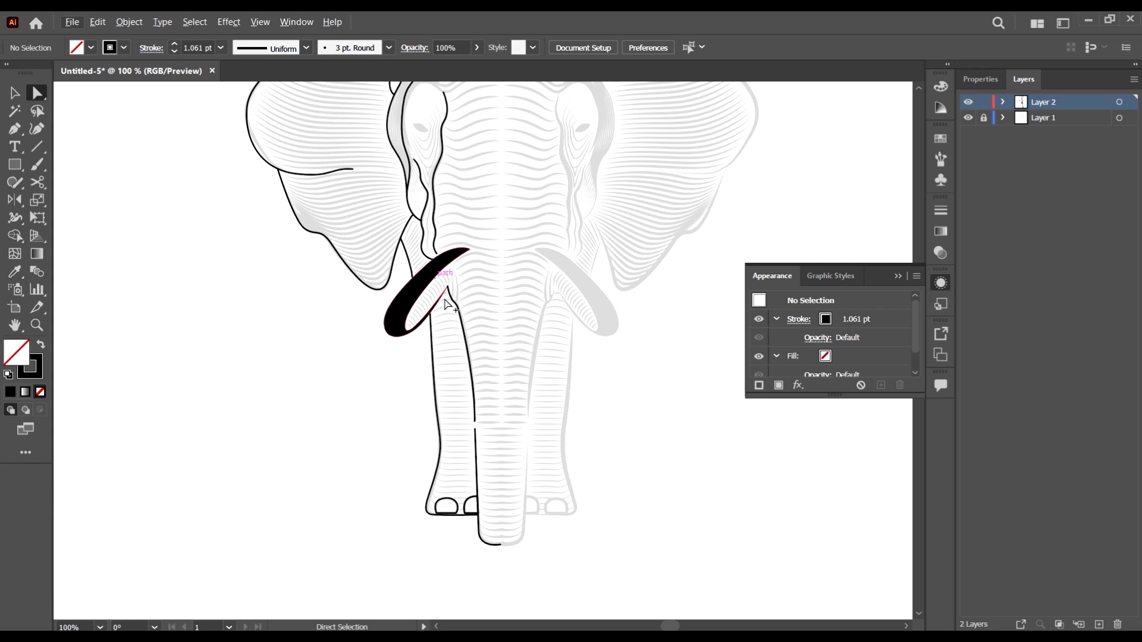
{"action": "scroll", "coordinate": [447, 304], "scroll_direction": "up", "scroll_amount": 4}
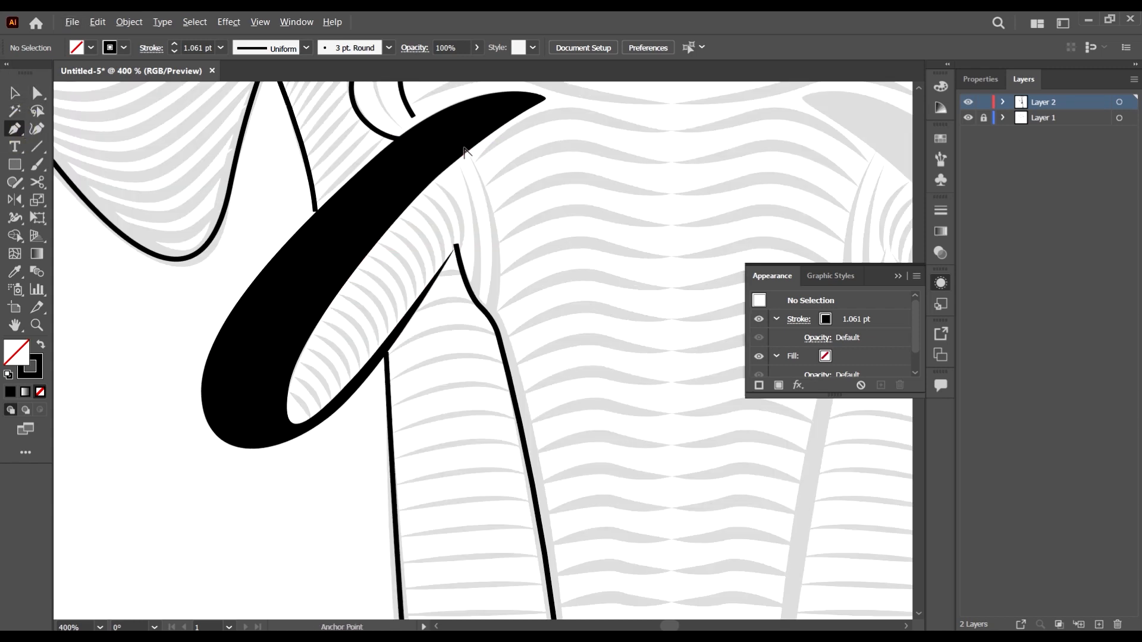
{"action": "scroll", "coordinate": [464, 152], "scroll_direction": "up", "scroll_amount": 3}
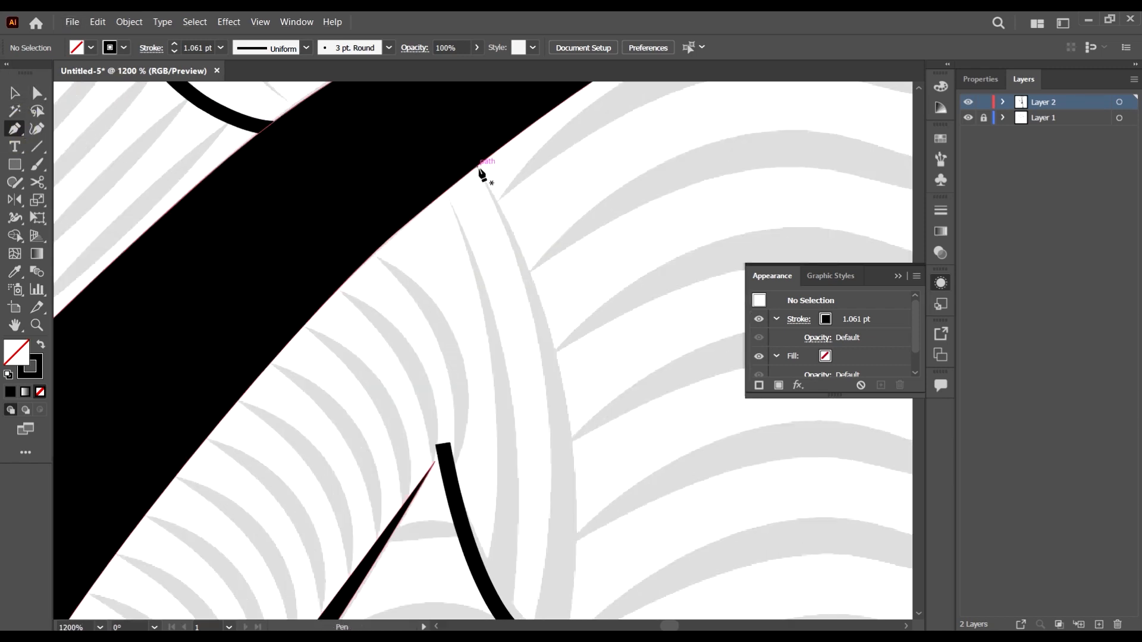
{"action": "left_click", "coordinate": [480, 173]}
{"action": "scroll", "coordinate": [499, 188], "scroll_direction": "down", "scroll_amount": 3}
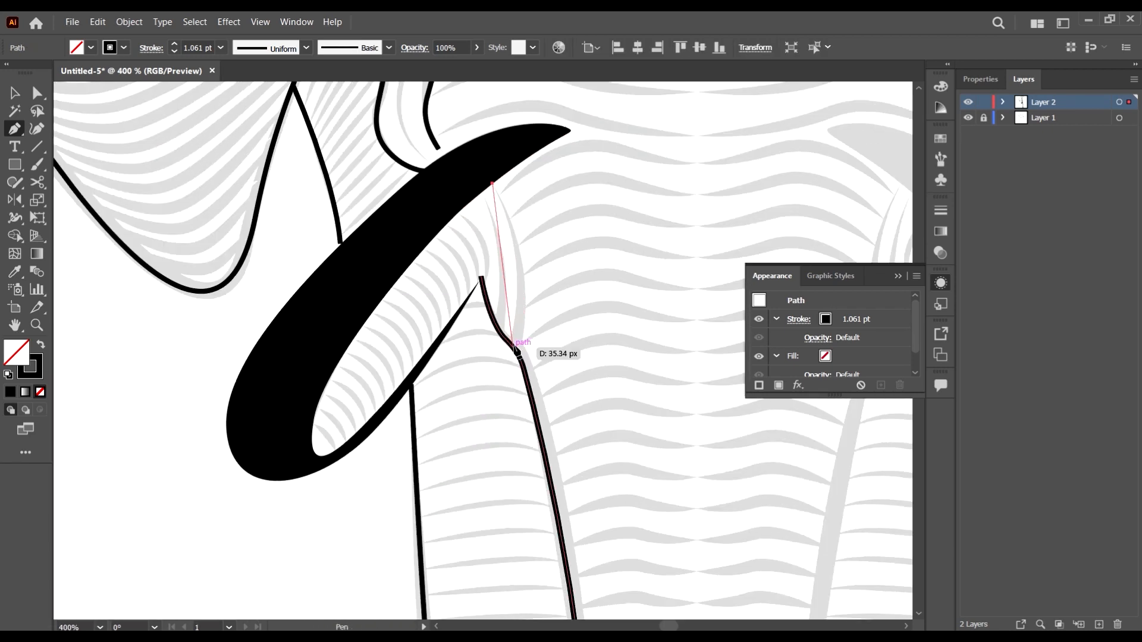
{"action": "left_click_drag", "start_coordinate": [509, 351], "coordinate": [483, 408]}
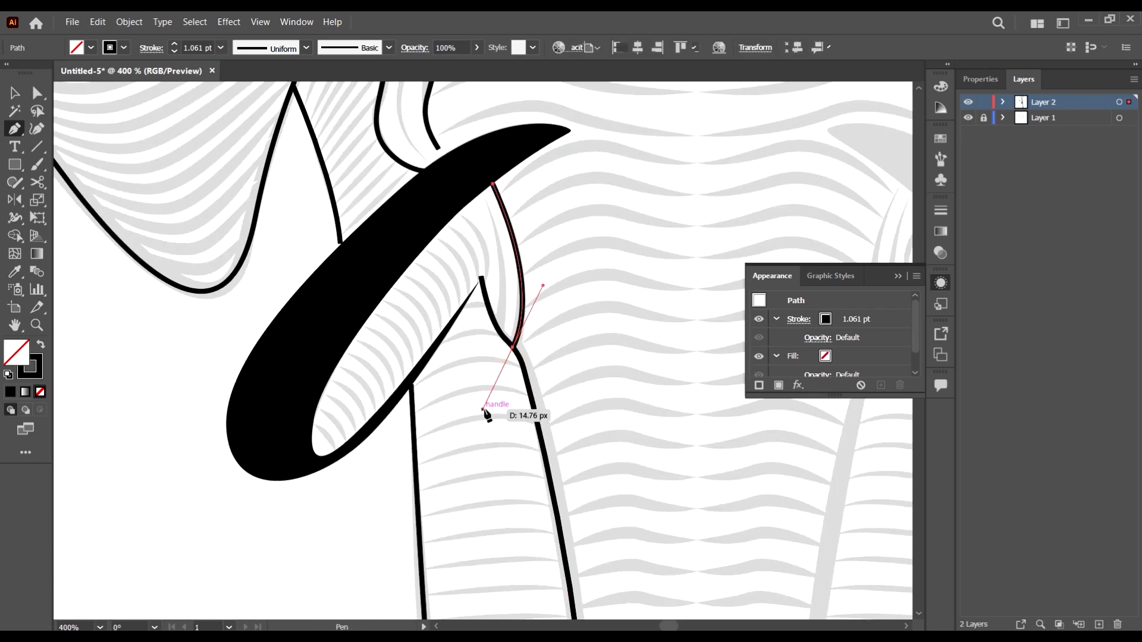
{"action": "key", "text": "v"}
{"action": "left_click", "coordinate": [582, 375]}
Start a Pen path on the top edge of the ear outline and curve it over the crest of the flap behind the ear
{"action": "scroll", "coordinate": [476, 322], "scroll_direction": "down", "scroll_amount": 2}
{"action": "scroll", "coordinate": [476, 323], "scroll_direction": "down", "scroll_amount": 3}
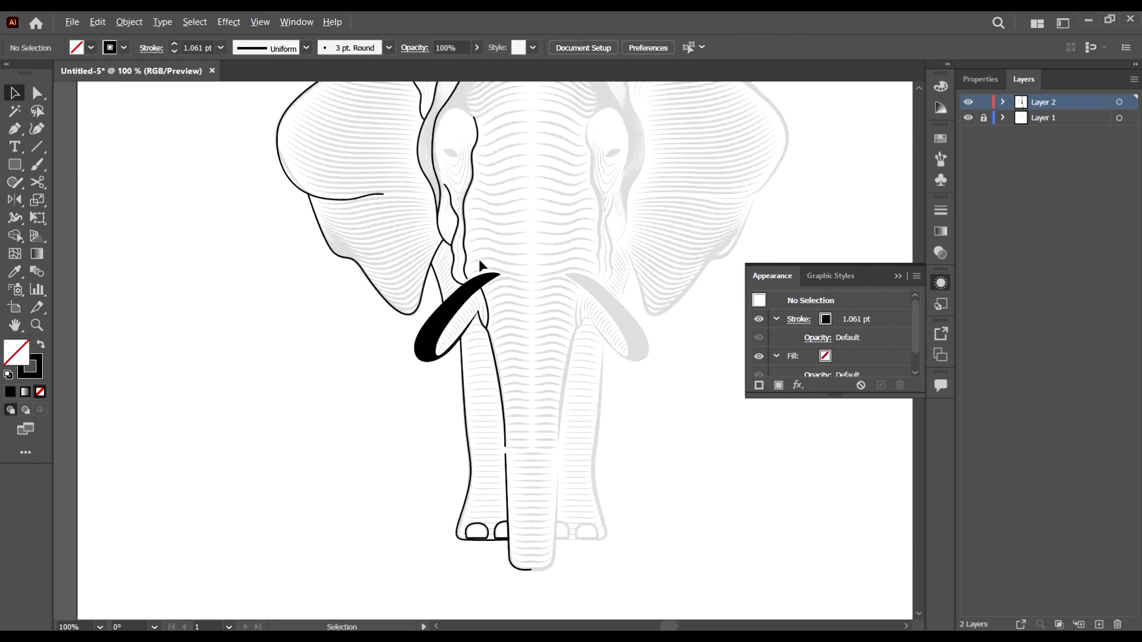
{"action": "scroll", "coordinate": [476, 264], "scroll_direction": "up", "scroll_amount": 5}
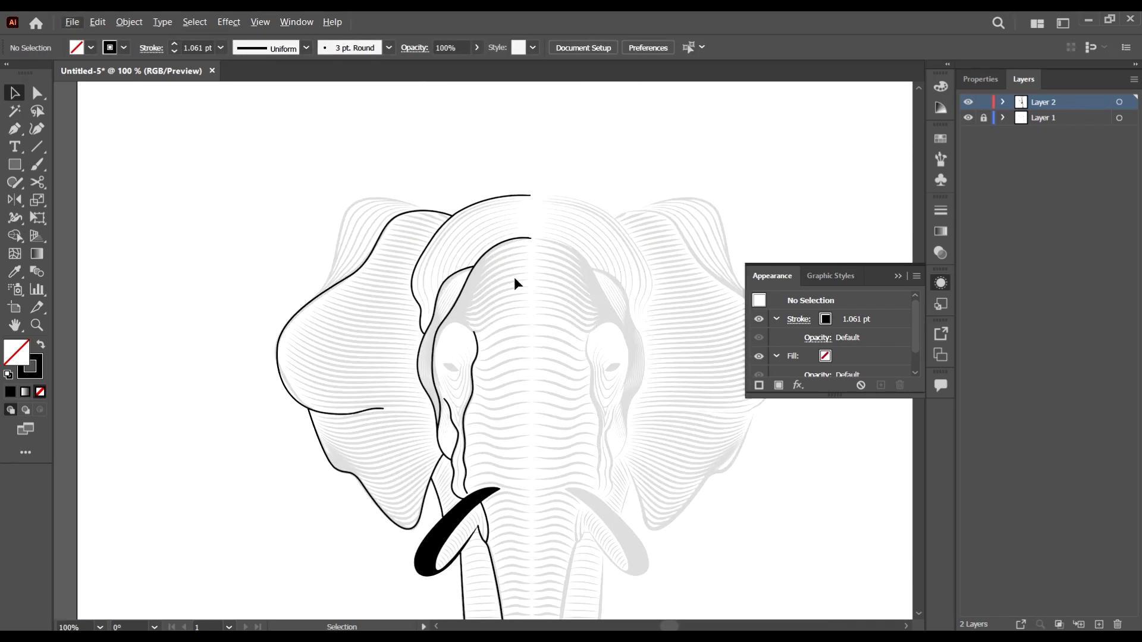
{"action": "scroll", "coordinate": [519, 277], "scroll_direction": "down", "scroll_amount": 2}
{"action": "scroll", "coordinate": [267, 188], "scroll_direction": "up", "scroll_amount": 4}
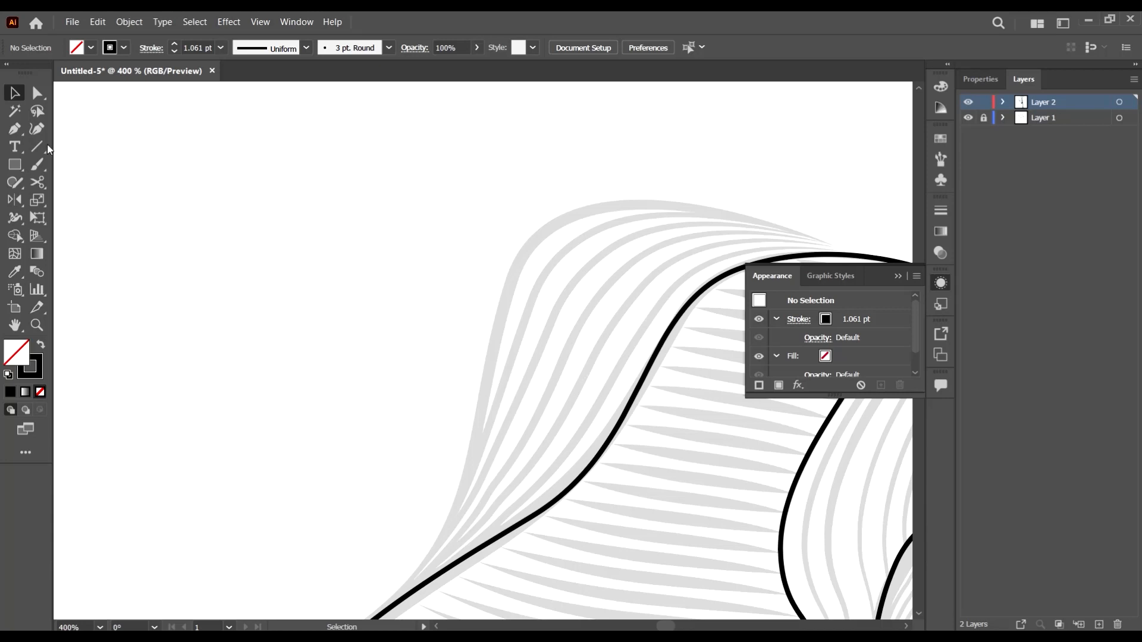
{"action": "left_click", "coordinate": [15, 129]}
{"action": "scroll", "coordinate": [561, 216], "scroll_direction": "right", "scroll_amount": 3}
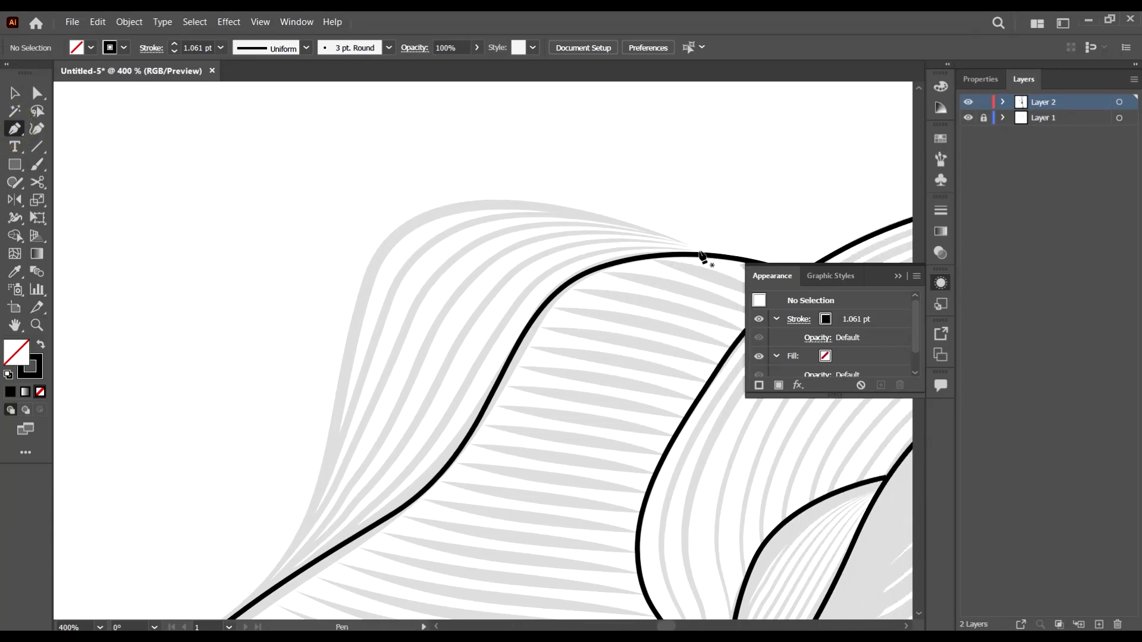
{"action": "left_click", "coordinate": [706, 255]}
{"action": "scroll", "coordinate": [654, 238], "scroll_direction": "down", "scroll_amount": 2}
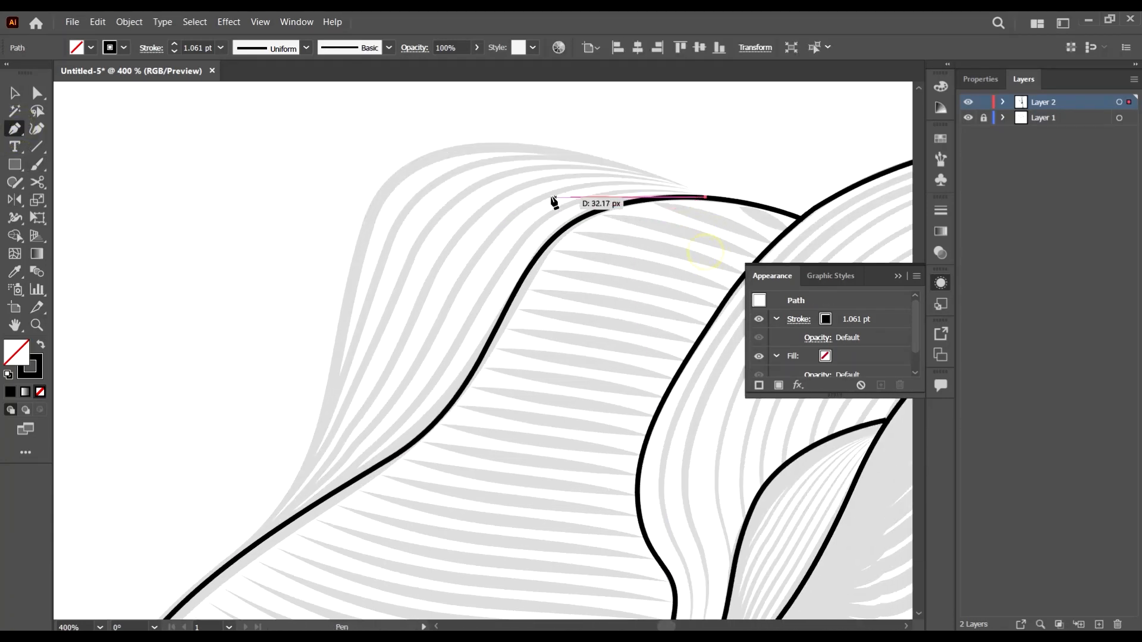
{"action": "left_click_drag", "start_coordinate": [431, 156], "coordinate": [323, 194]}
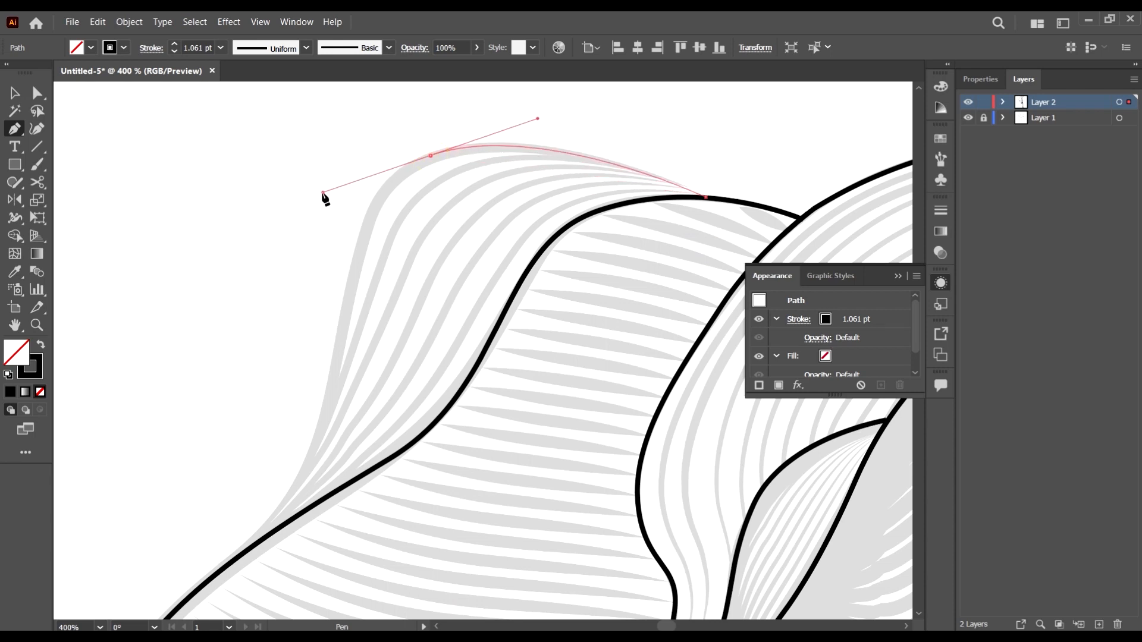
Continue the back flap's outline down its outer side until it meets the ear's outer edge, and deselect the path
{"action": "scroll", "coordinate": [318, 238], "scroll_direction": "down", "scroll_amount": 2}
{"action": "left_click_drag", "start_coordinate": [329, 337], "coordinate": [297, 423]}
{"action": "scroll", "coordinate": [304, 417], "scroll_direction": "down", "scroll_amount": 5}
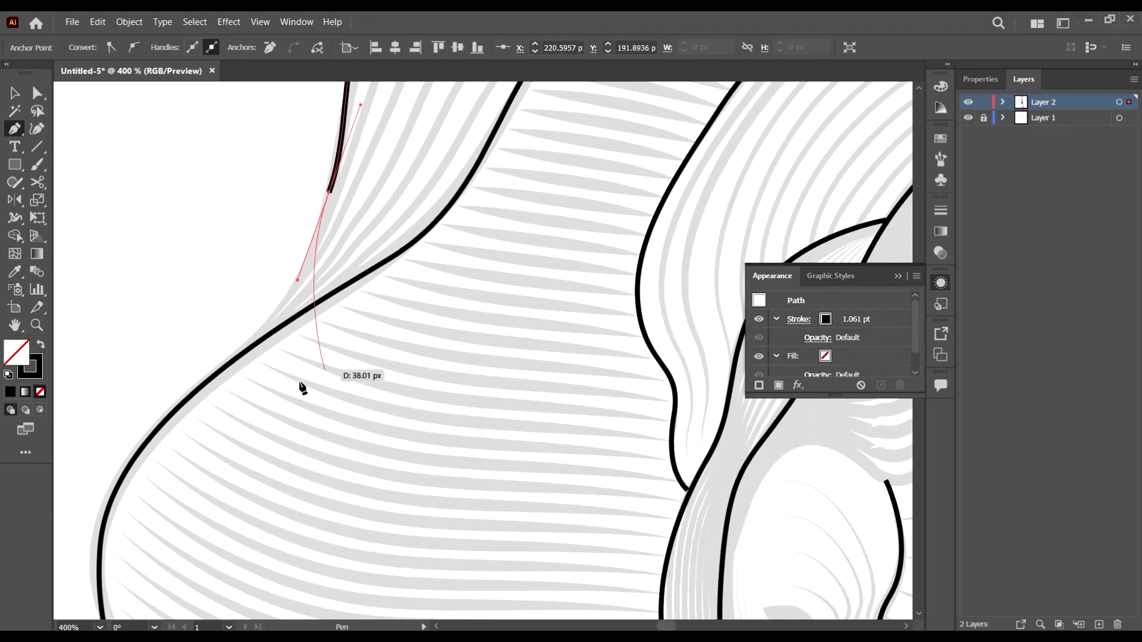
{"action": "left_click_drag", "start_coordinate": [190, 398], "coordinate": [95, 473]}
{"action": "key", "text": "v"}
{"action": "left_click", "coordinate": [209, 294]}
Compare the traced outlines with the faded reference by repeatedly hiding and showing Layer 1, leaving it visible
{"action": "key", "text": "ctrl+0"}
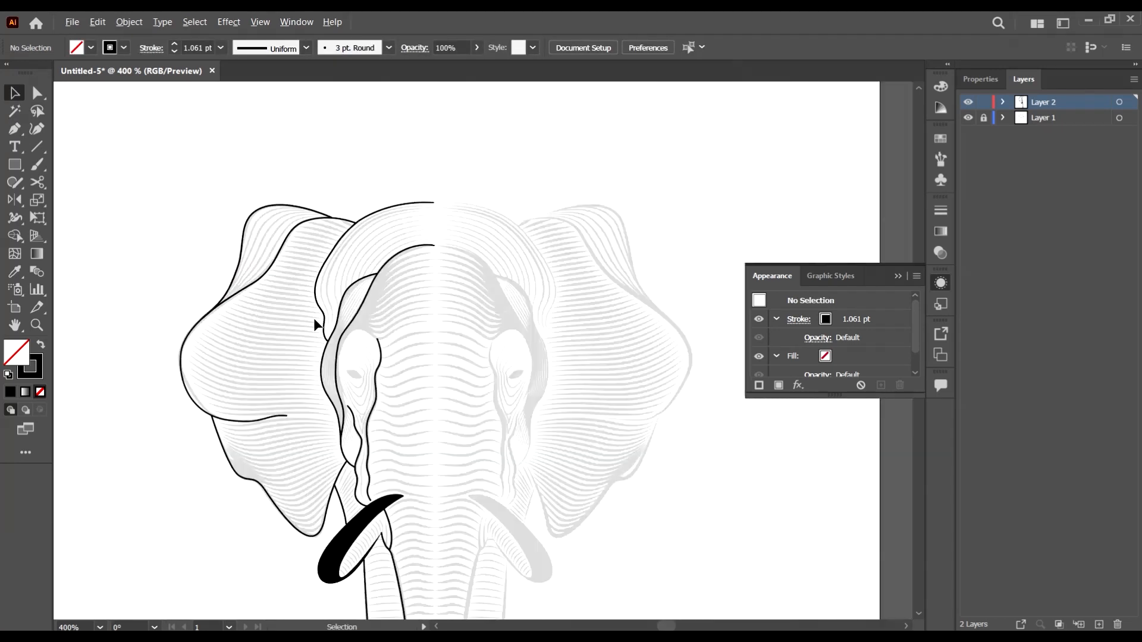
{"action": "scroll", "coordinate": [533, 295], "scroll_direction": "down", "scroll_amount": 1}
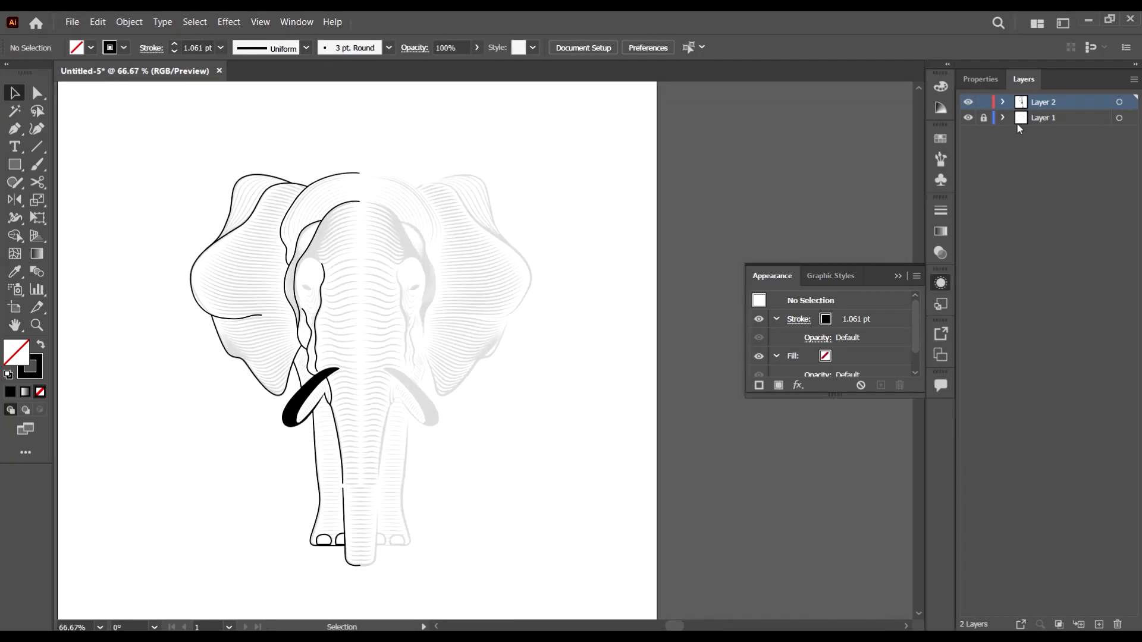
{"action": "left_click", "coordinate": [968, 118]}
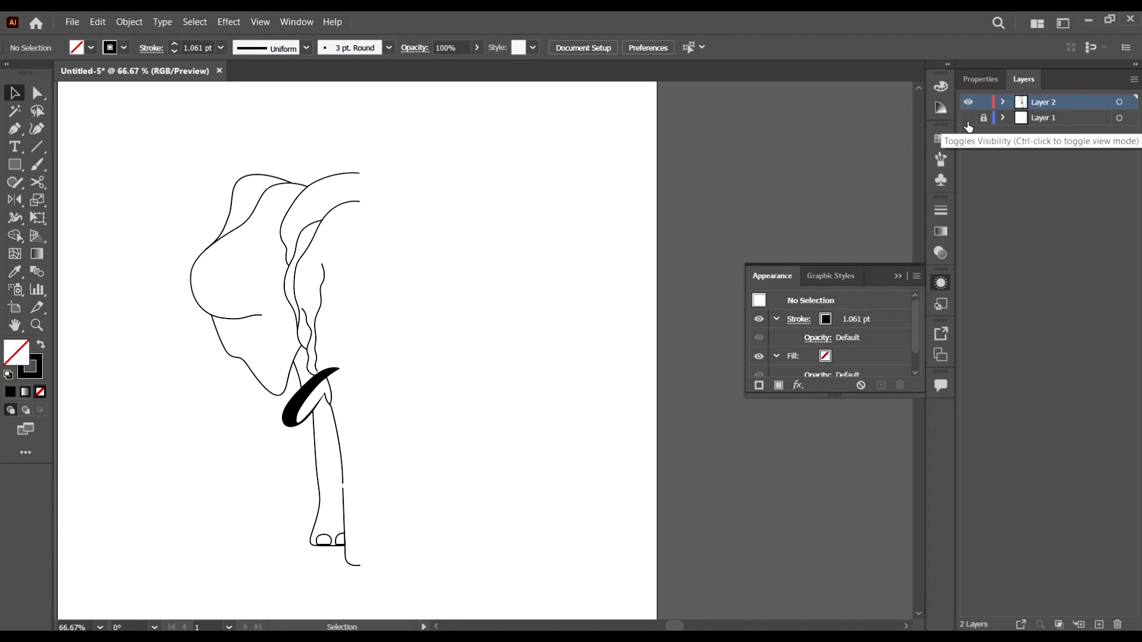
{"action": "left_click", "coordinate": [968, 121]}
{"action": "left_click", "coordinate": [968, 119]}
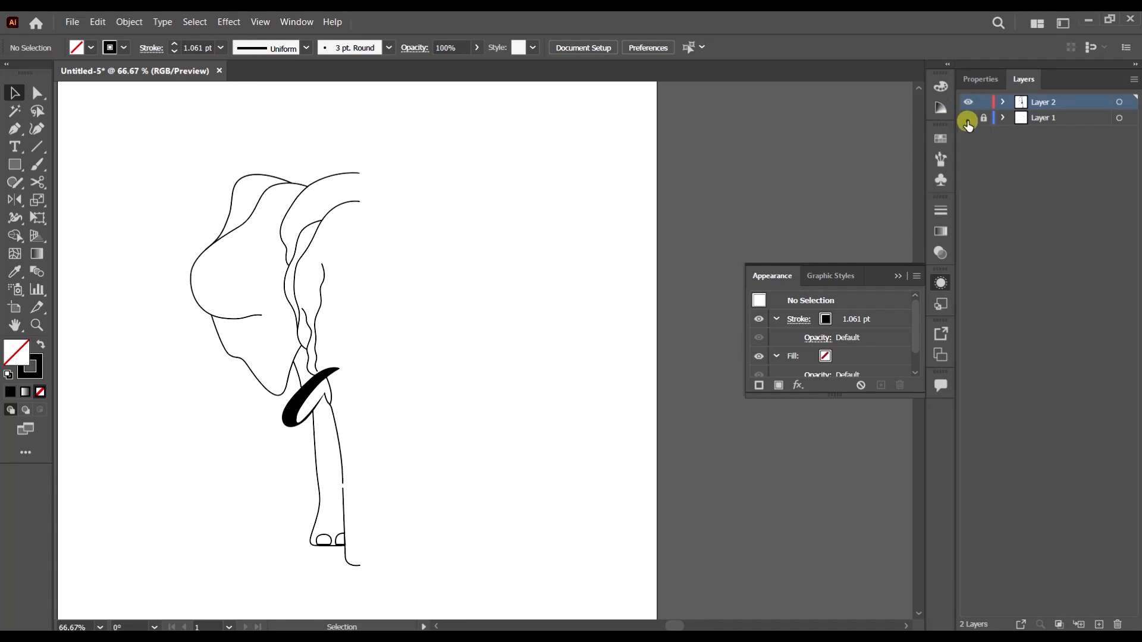
{"action": "left_click", "coordinate": [968, 120]}
{"action": "left_click", "coordinate": [968, 120]}
{"action": "left_click", "coordinate": [968, 120]}
{"action": "left_click", "coordinate": [968, 122]}
{"action": "left_click", "coordinate": [968, 121]}
{"action": "left_click", "coordinate": [968, 122]}
{"action": "left_click", "coordinate": [968, 122]}
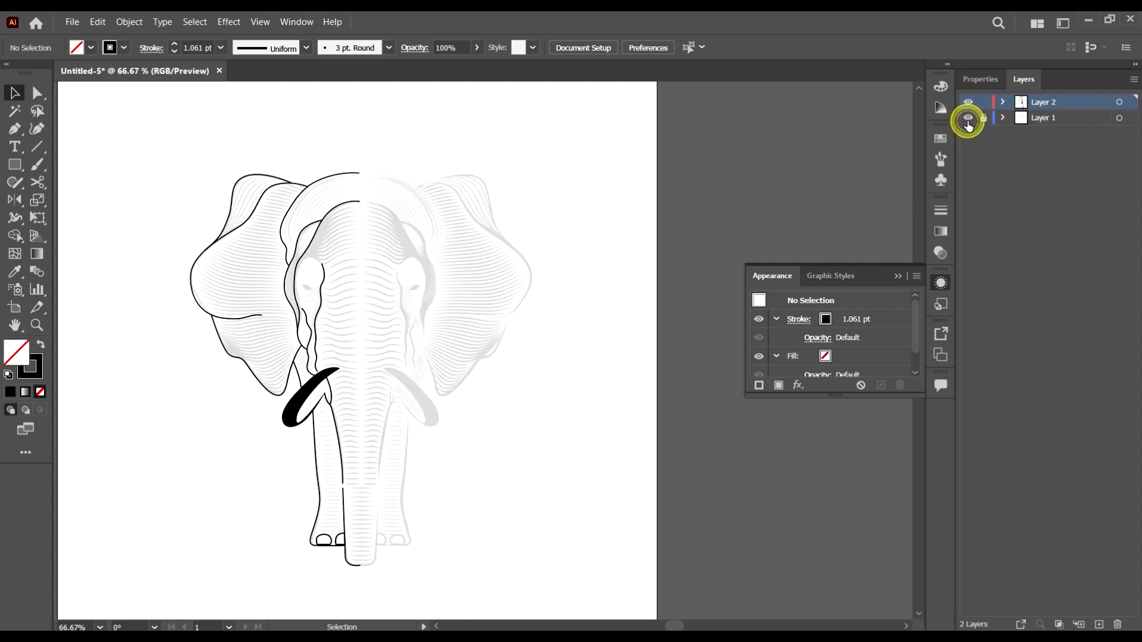
Trace the brow crease with the Pen tool from the forehead's centre line, over the top of the eye area and onto its outer side
{"action": "scroll", "coordinate": [302, 248], "scroll_direction": "up", "scroll_amount": 4}
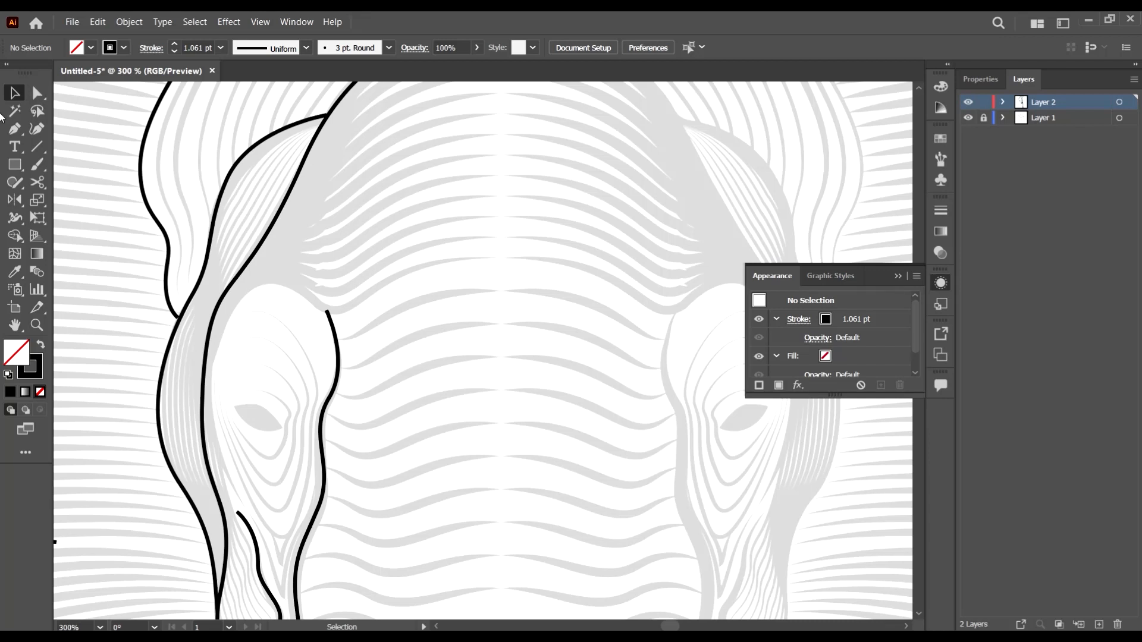
{"action": "left_click", "coordinate": [15, 128]}
{"action": "scroll", "coordinate": [324, 283], "scroll_direction": "left", "scroll_amount": 2}
{"action": "scroll", "coordinate": [441, 249], "scroll_direction": "down", "scroll_amount": 2}
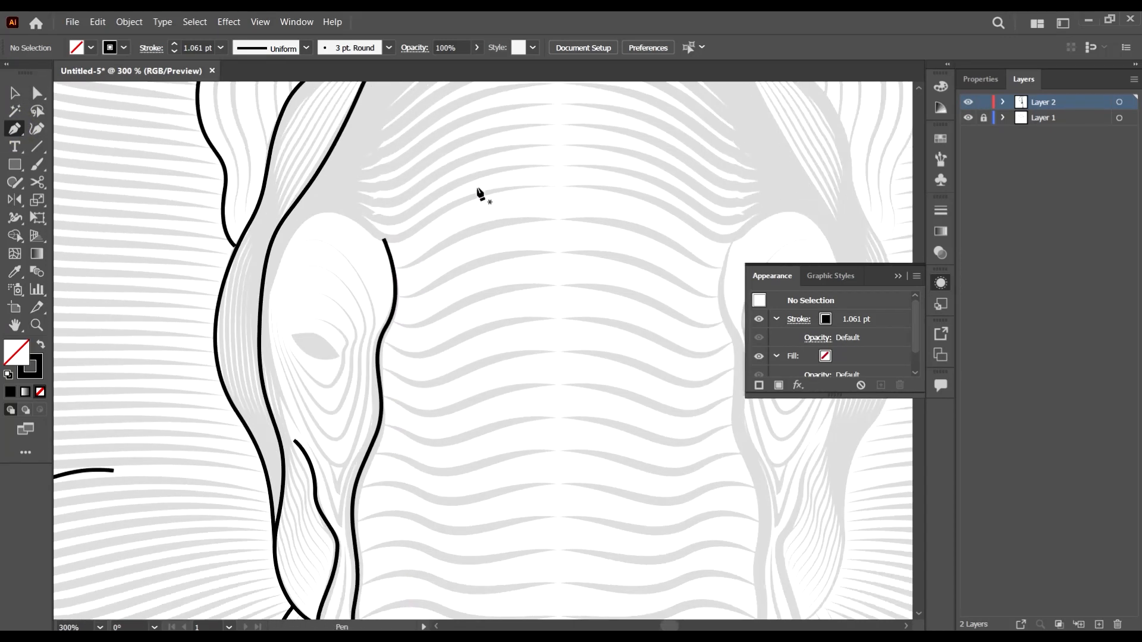
{"action": "scroll", "coordinate": [595, 209], "scroll_direction": "down", "scroll_amount": 3}
{"action": "scroll", "coordinate": [618, 262], "scroll_direction": "up", "scroll_amount": 3}
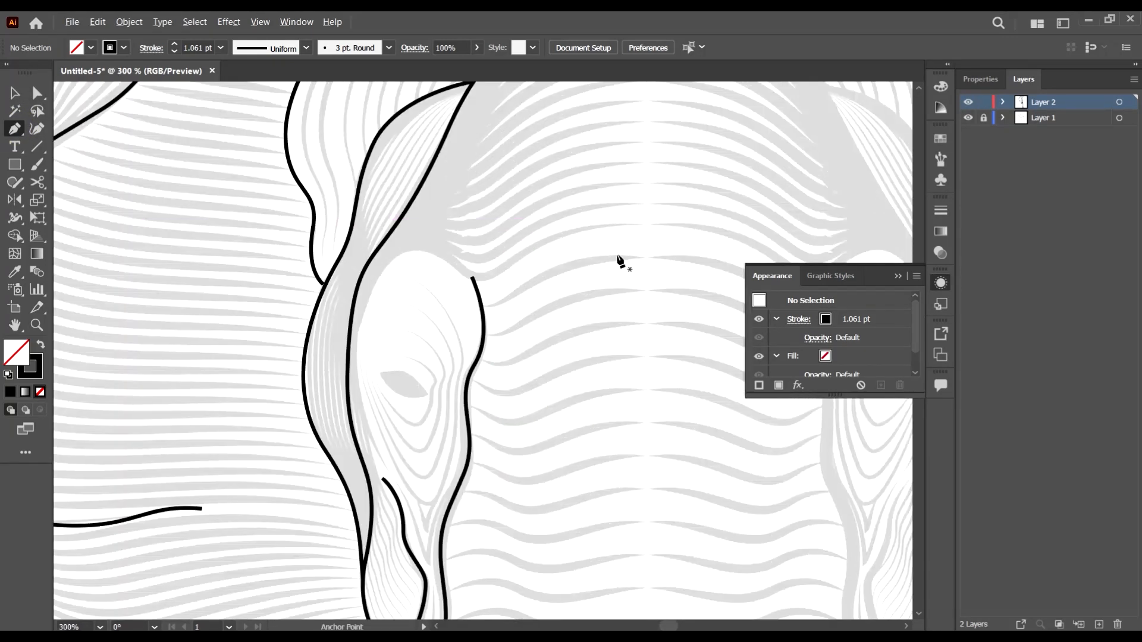
{"action": "scroll", "coordinate": [627, 219], "scroll_direction": "up", "scroll_amount": 3}
{"action": "scroll", "coordinate": [555, 234], "scroll_direction": "down", "scroll_amount": 4}
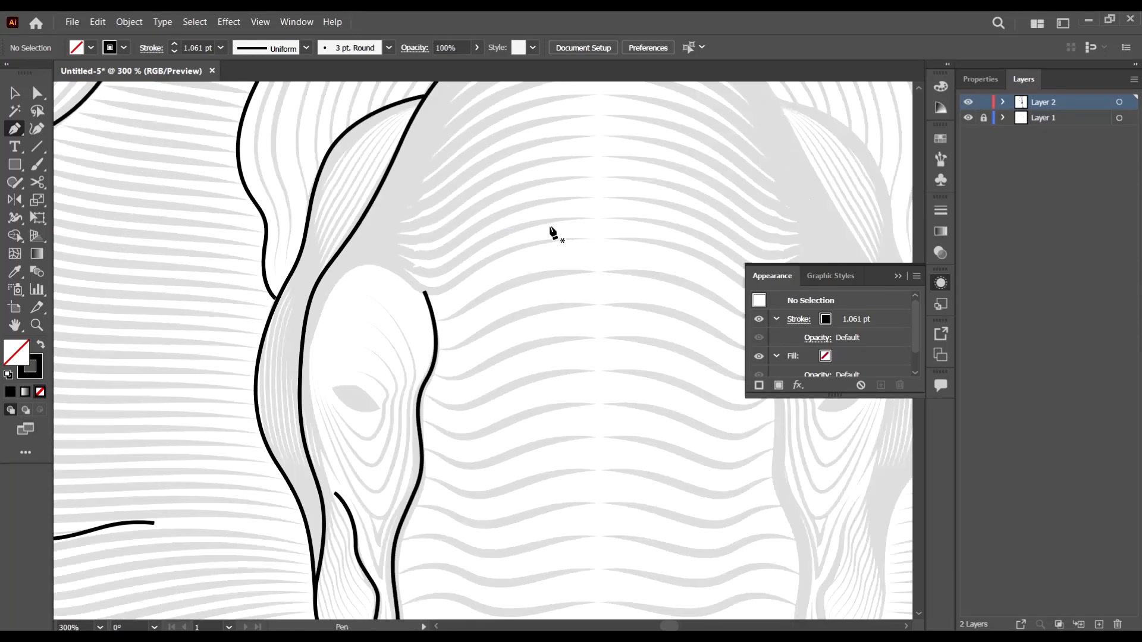
{"action": "scroll", "coordinate": [551, 232], "scroll_direction": "up", "scroll_amount": 1}
{"action": "scroll", "coordinate": [570, 279], "scroll_direction": "up", "scroll_amount": 1}
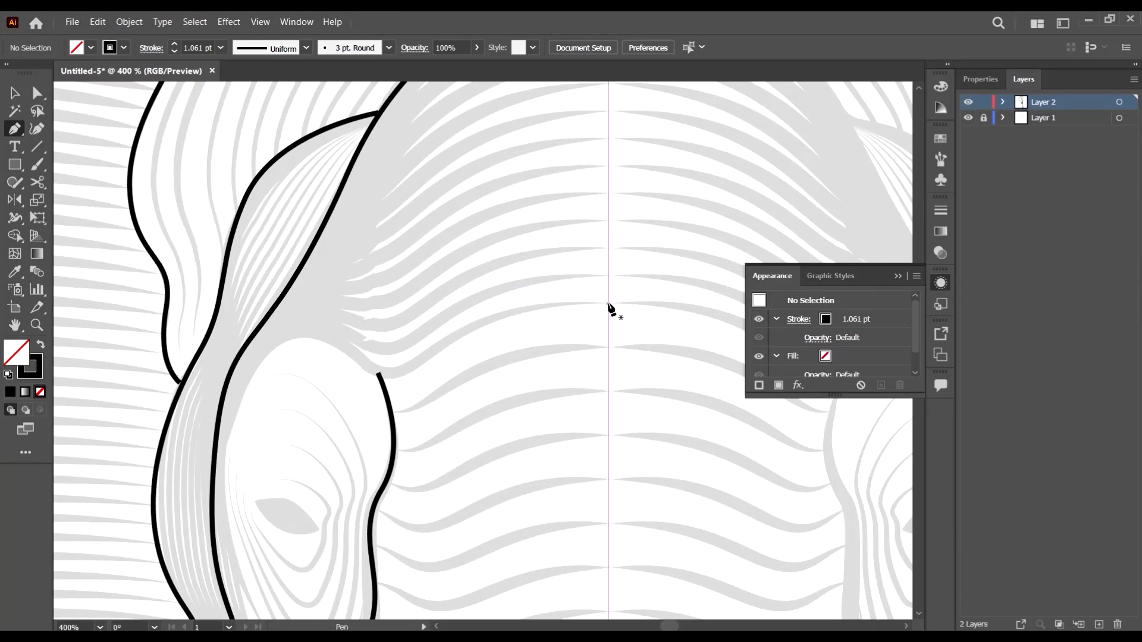
{"action": "left_click", "coordinate": [607, 302]}
{"action": "scroll", "coordinate": [585, 289], "scroll_direction": "down", "scroll_amount": 1}
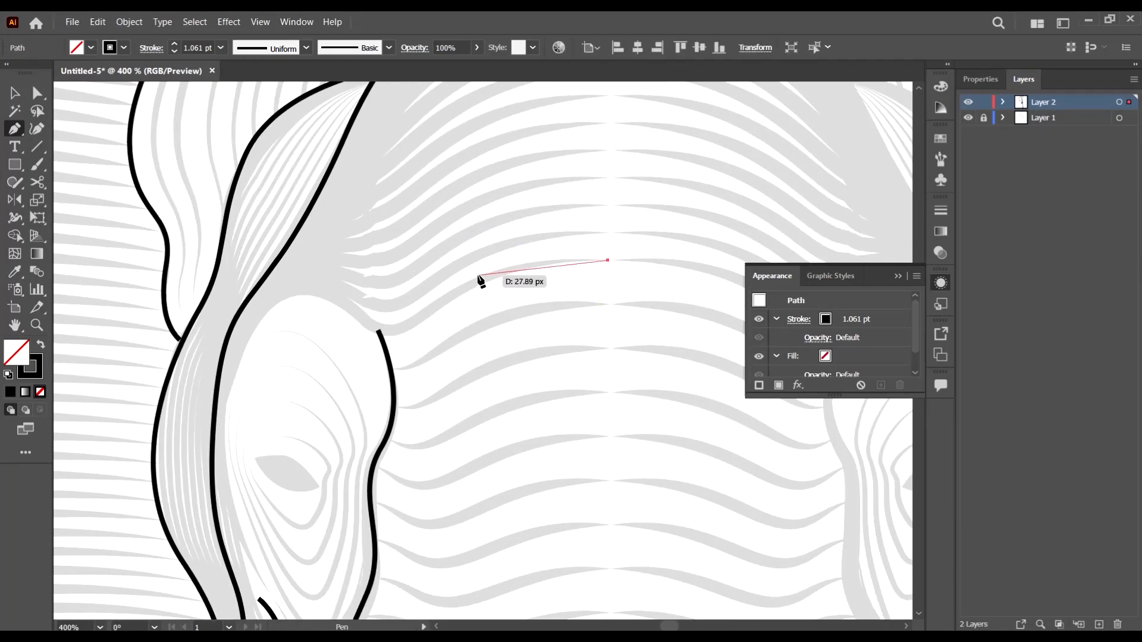
{"action": "left_click_drag", "start_coordinate": [457, 292], "coordinate": [319, 285]}
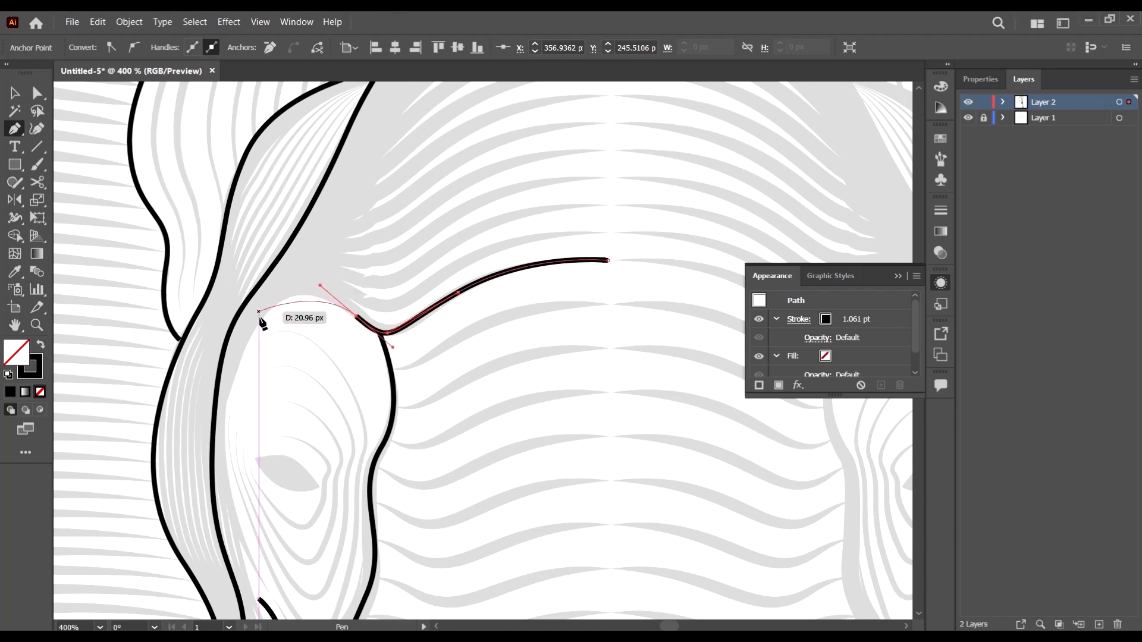
{"action": "scroll", "coordinate": [301, 305], "scroll_direction": "down", "scroll_amount": 1}
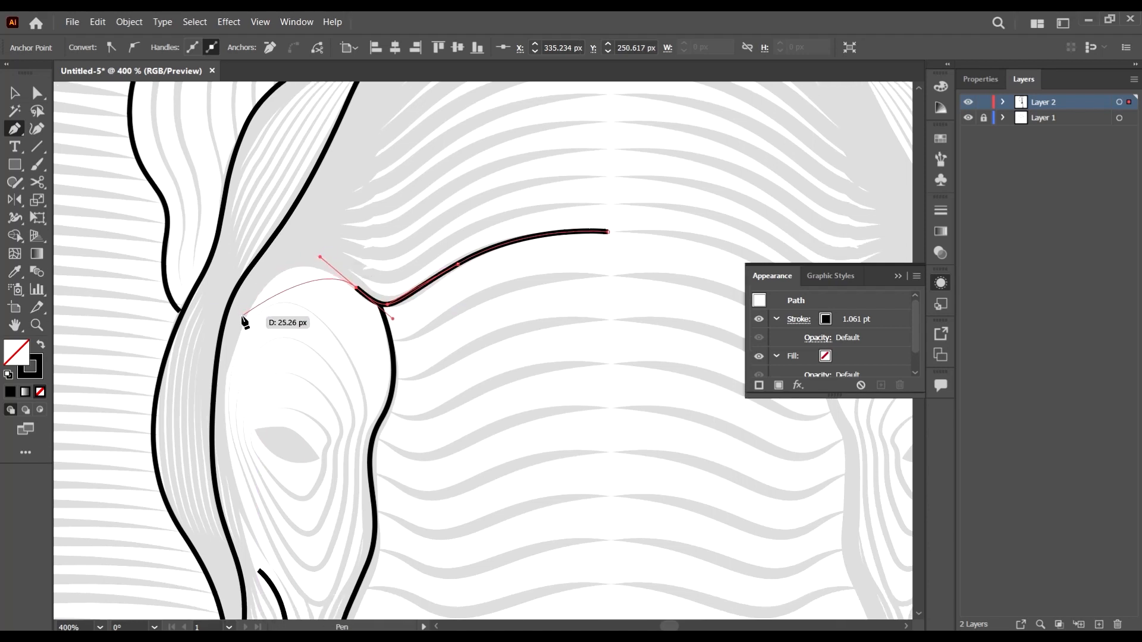
{"action": "left_click_drag", "start_coordinate": [240, 326], "coordinate": [214, 400]}
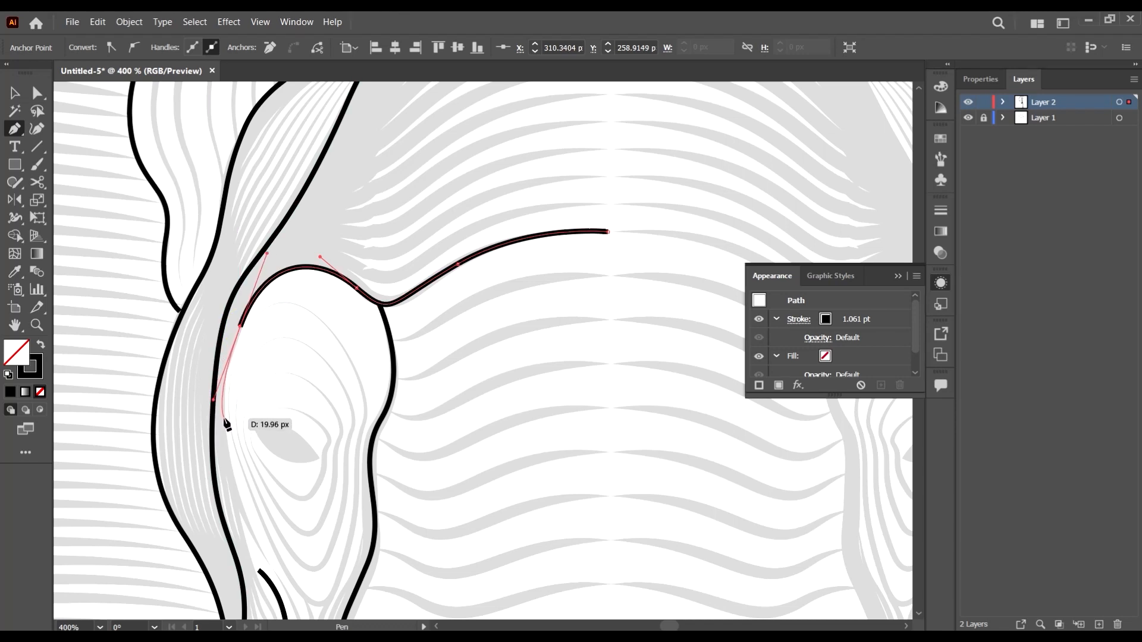
Try to join the eye area's outline to the upper end of the fold line below the eye, and undo the join
{"action": "scroll", "coordinate": [242, 381], "scroll_direction": "down", "scroll_amount": 4}
{"action": "scroll", "coordinate": [244, 357], "scroll_direction": "down", "scroll_amount": 2}
{"action": "scroll", "coordinate": [247, 331], "scroll_direction": "up", "scroll_amount": 4}
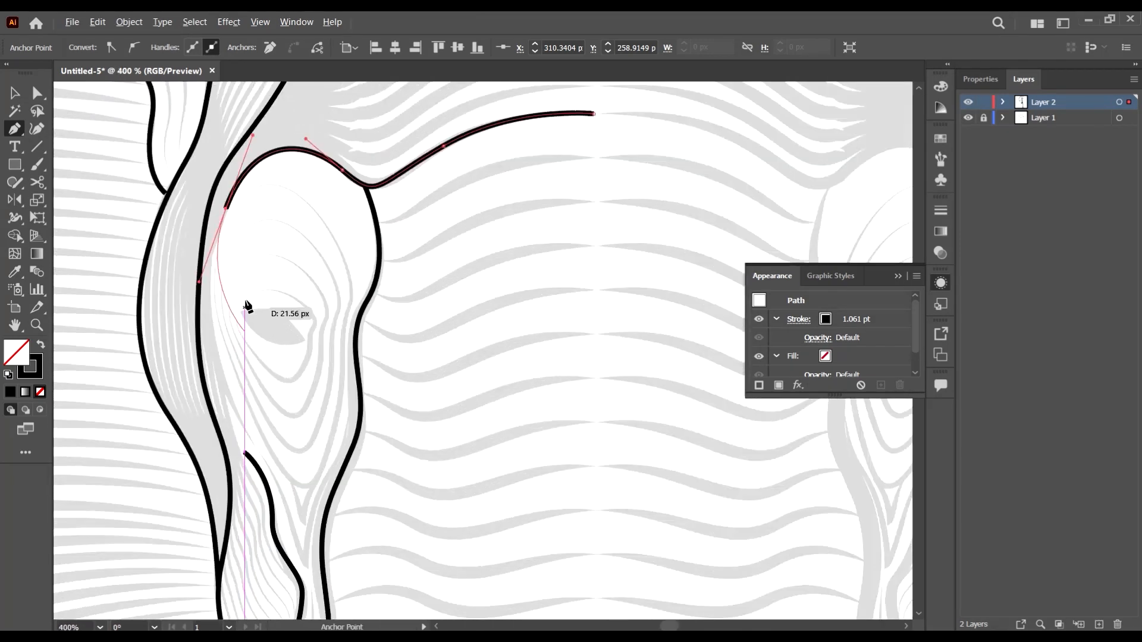
{"action": "scroll", "coordinate": [247, 306], "scroll_direction": "down", "scroll_amount": 2}
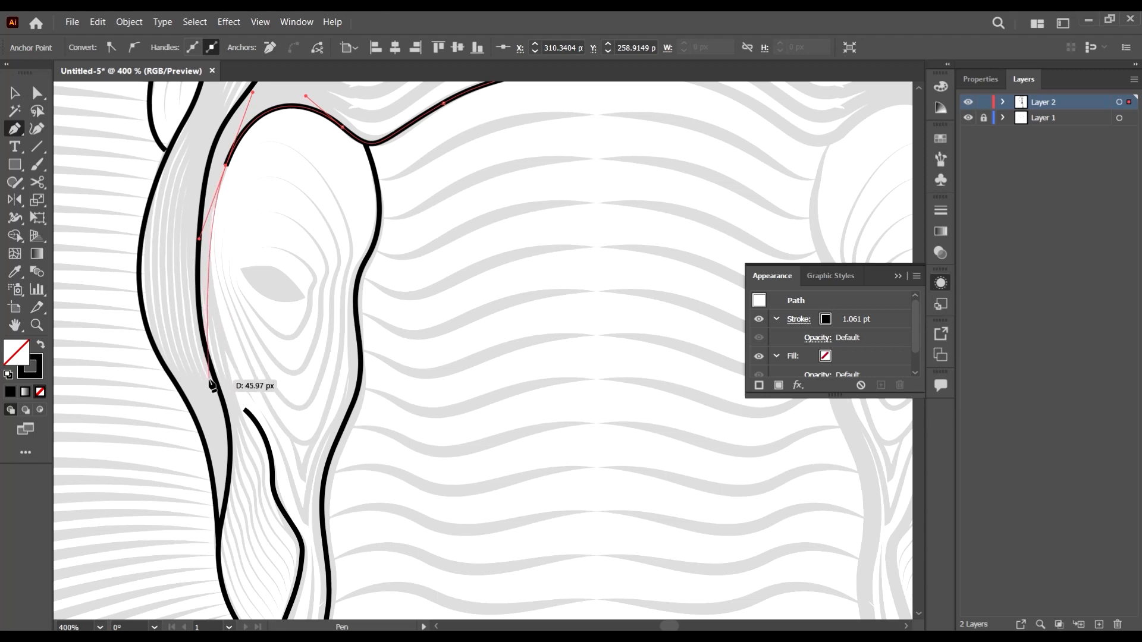
{"action": "left_click", "coordinate": [244, 411]}
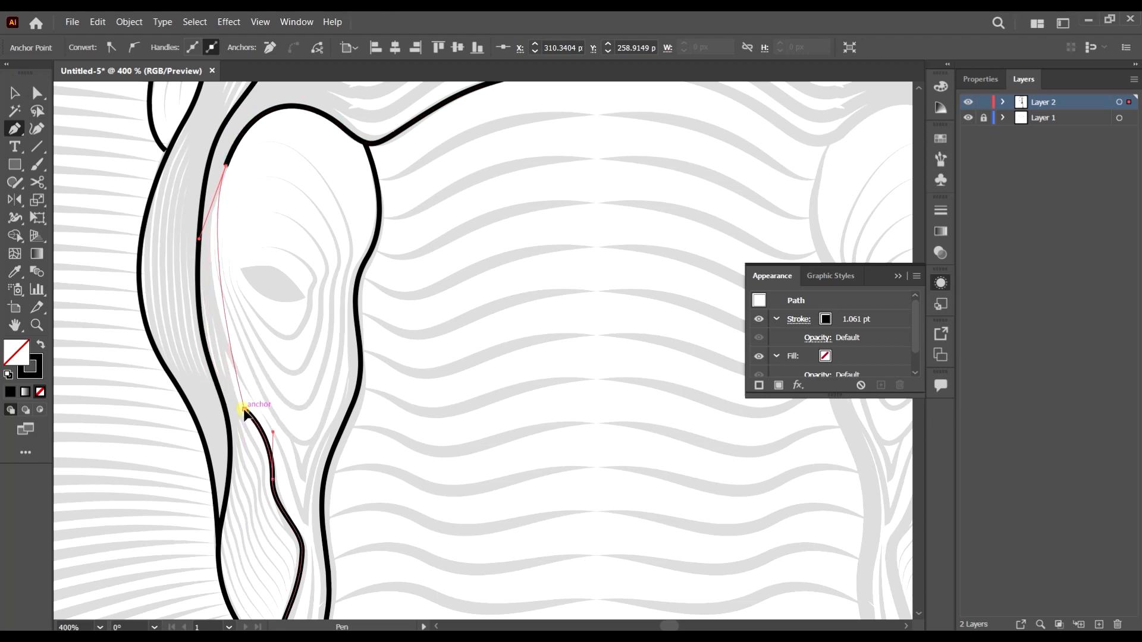
{"action": "left_click_drag", "start_coordinate": [285, 445], "coordinate": [277, 479]}
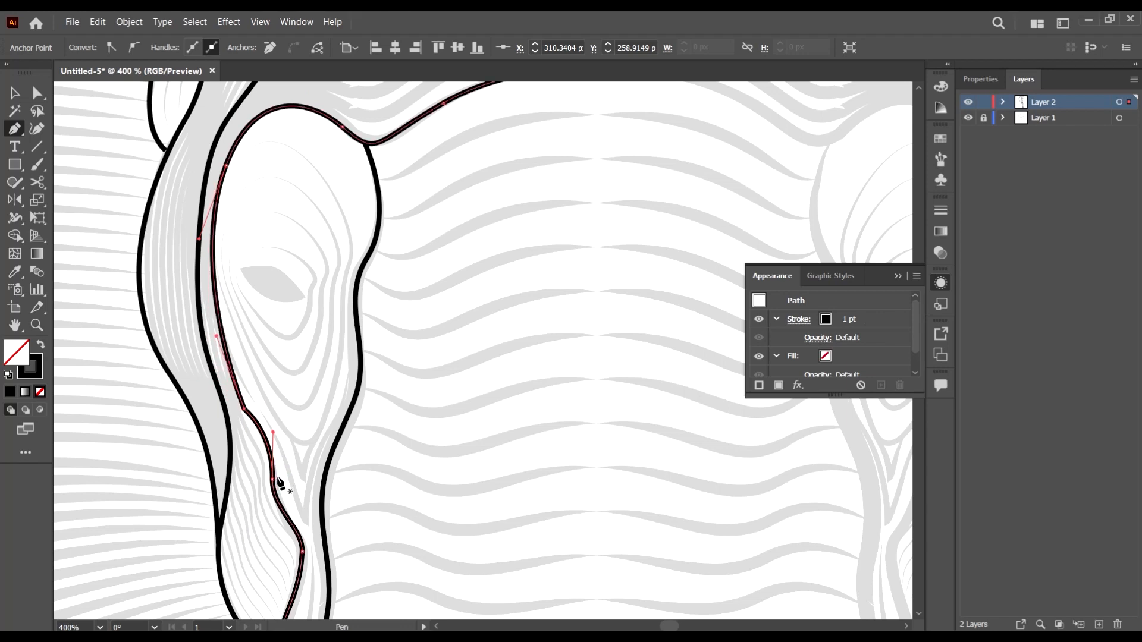
{"action": "key", "text": "ctrl+y"}
{"action": "key", "text": "ctrl+z"}
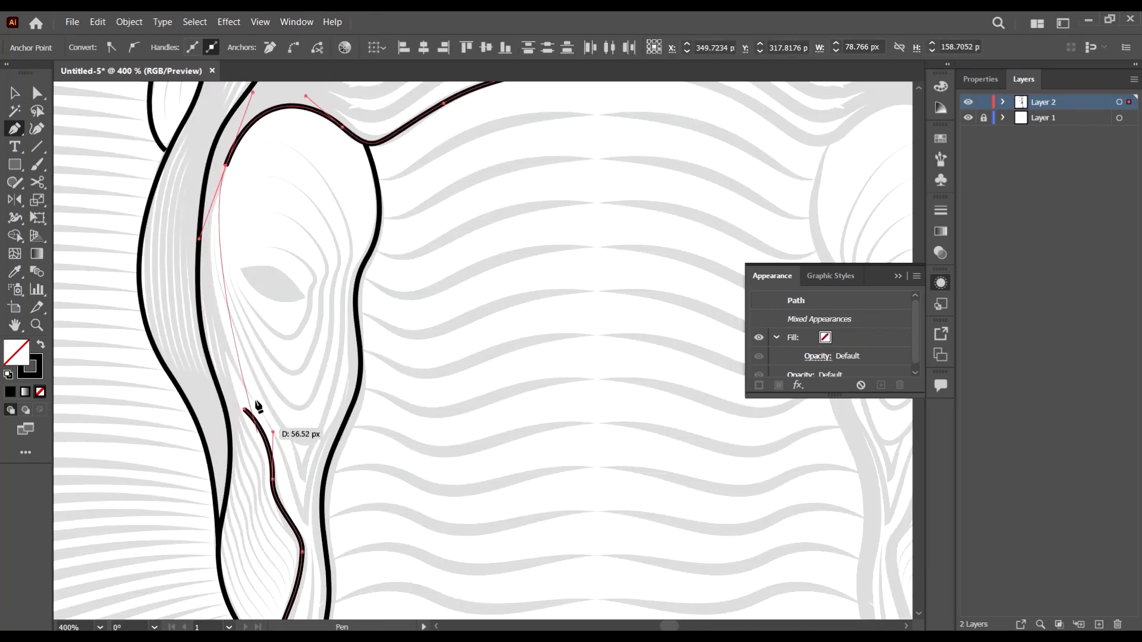
Continue the eye area's outline down its outer side, just past the fold line, to a sharp corner at the pointed tip below the eye
{"action": "scroll", "coordinate": [228, 319], "scroll_direction": "up", "scroll_amount": 3}
{"action": "scroll", "coordinate": [231, 282], "scroll_direction": "down", "scroll_amount": 4}
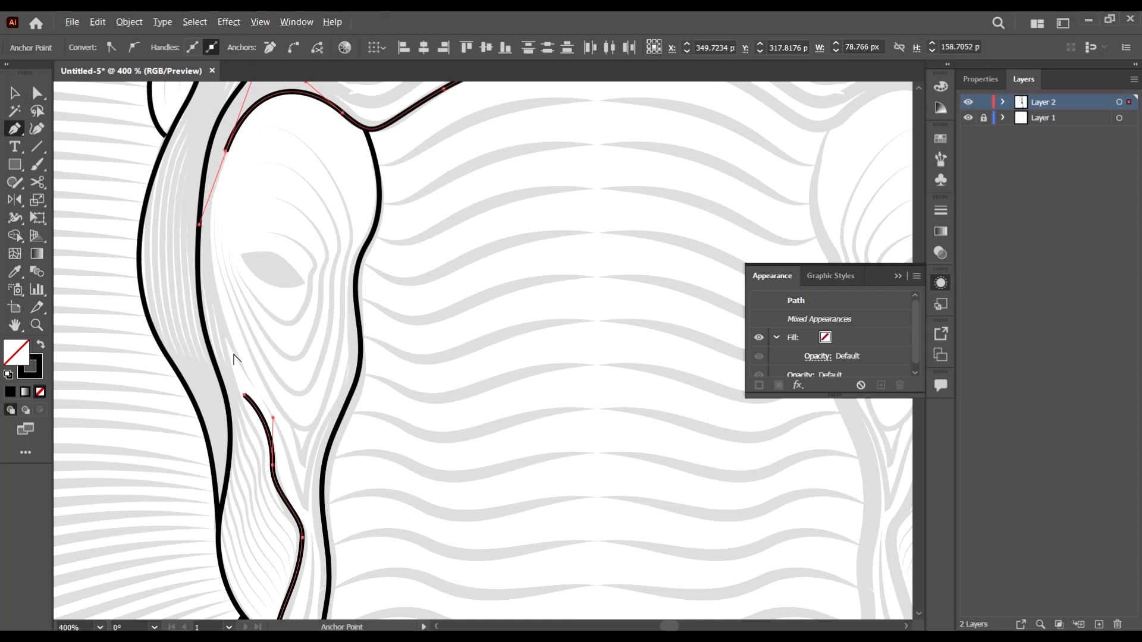
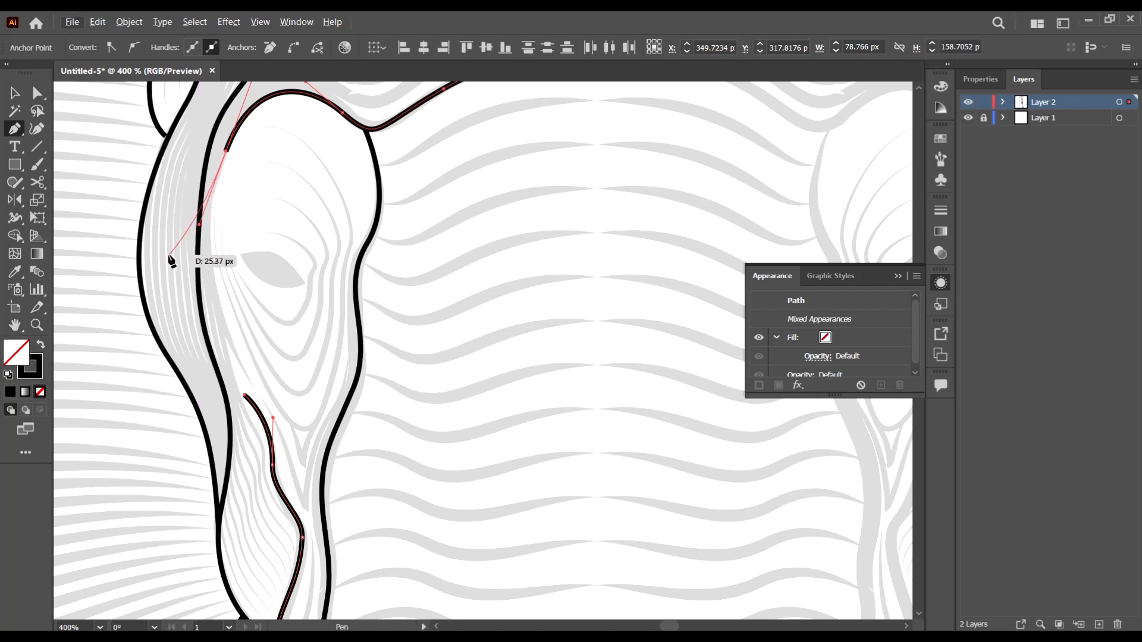
{"action": "scroll", "coordinate": [190, 252], "scroll_direction": "up", "scroll_amount": 1}
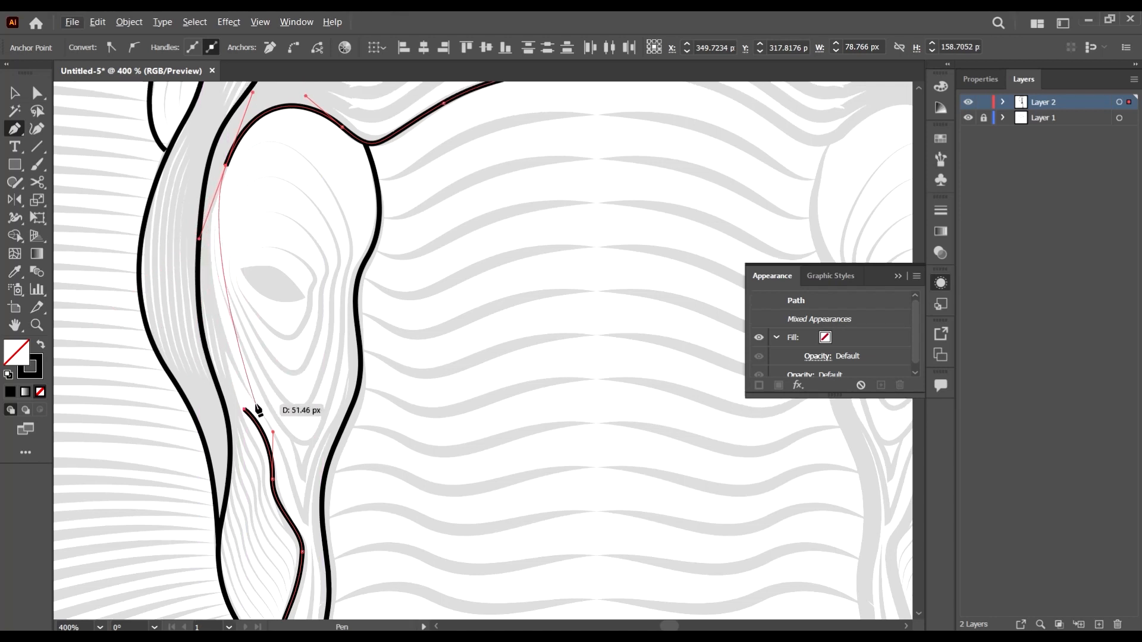
{"action": "mouse_move", "coordinate": [255, 405]}
{"action": "left_mouse_down"}
{"action": "mouse_move", "coordinate": [317, 513]}
{"action": "mouse_move", "coordinate": [313, 498]}
{"action": "left_mouse_up"}
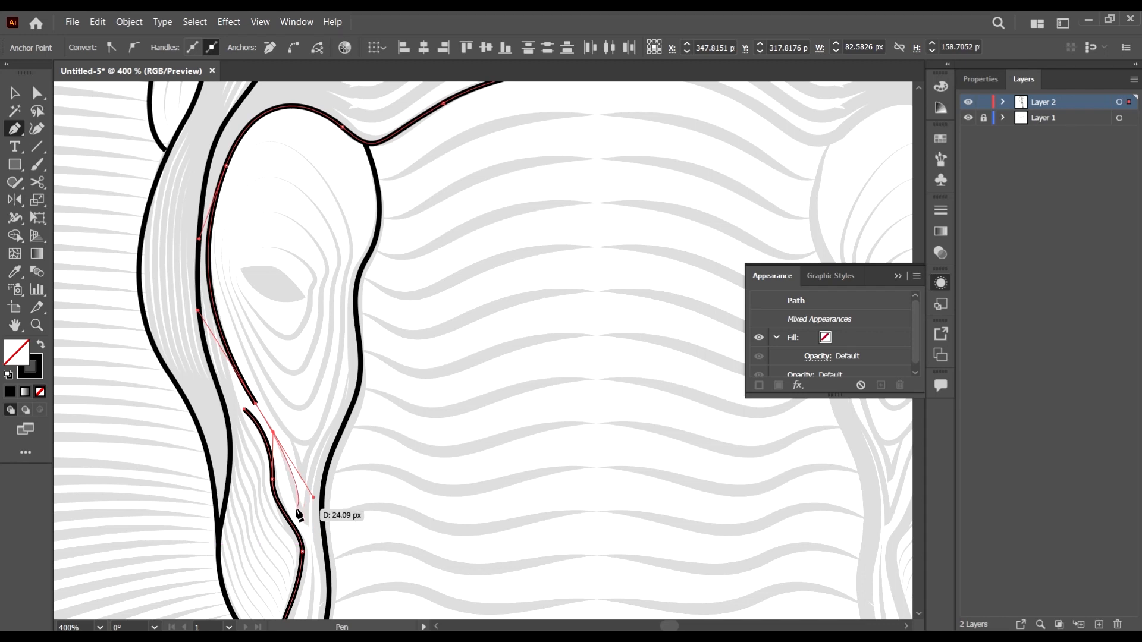
{"action": "scroll", "coordinate": [300, 516], "scroll_direction": "up", "scroll_amount": 2}
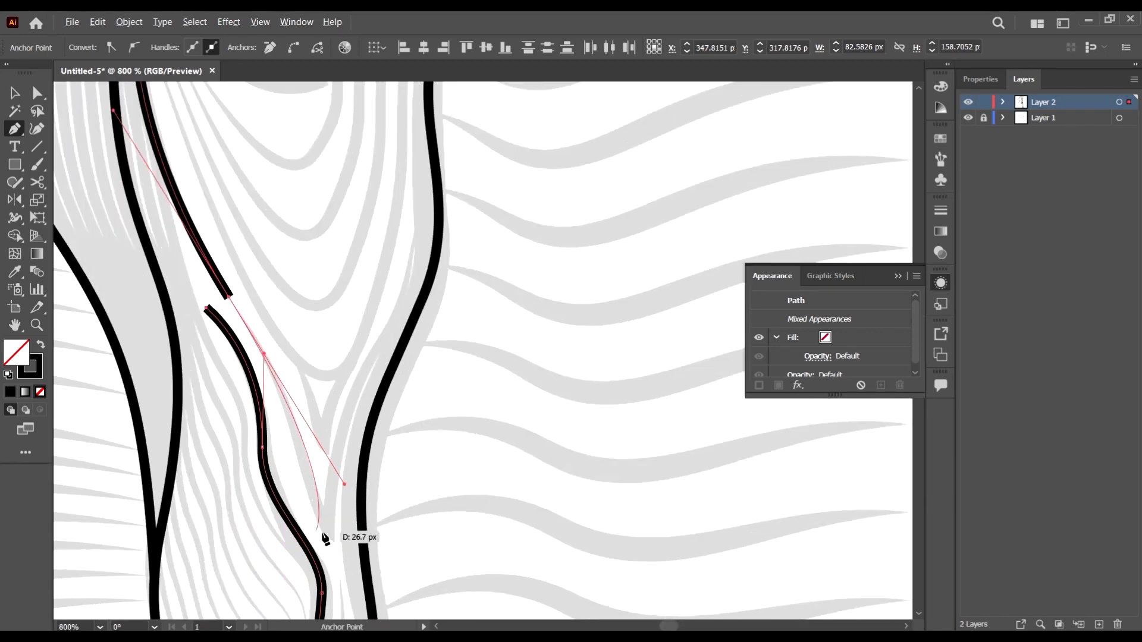
{"action": "left_click", "coordinate": [228, 299]}
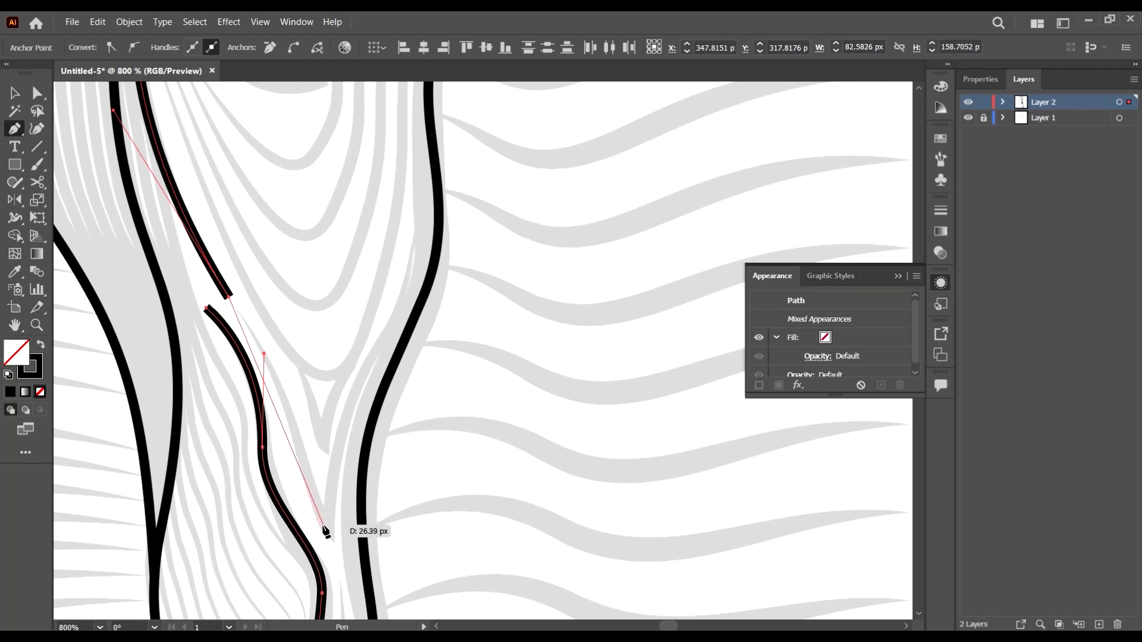
{"action": "mouse_move", "coordinate": [323, 525]}
{"action": "left_mouse_down"}
{"action": "mouse_move", "coordinate": [338, 622]}
{"action": "mouse_move", "coordinate": [337, 457]}
{"action": "left_mouse_up"}
{"action": "left_click", "coordinate": [323, 359]}
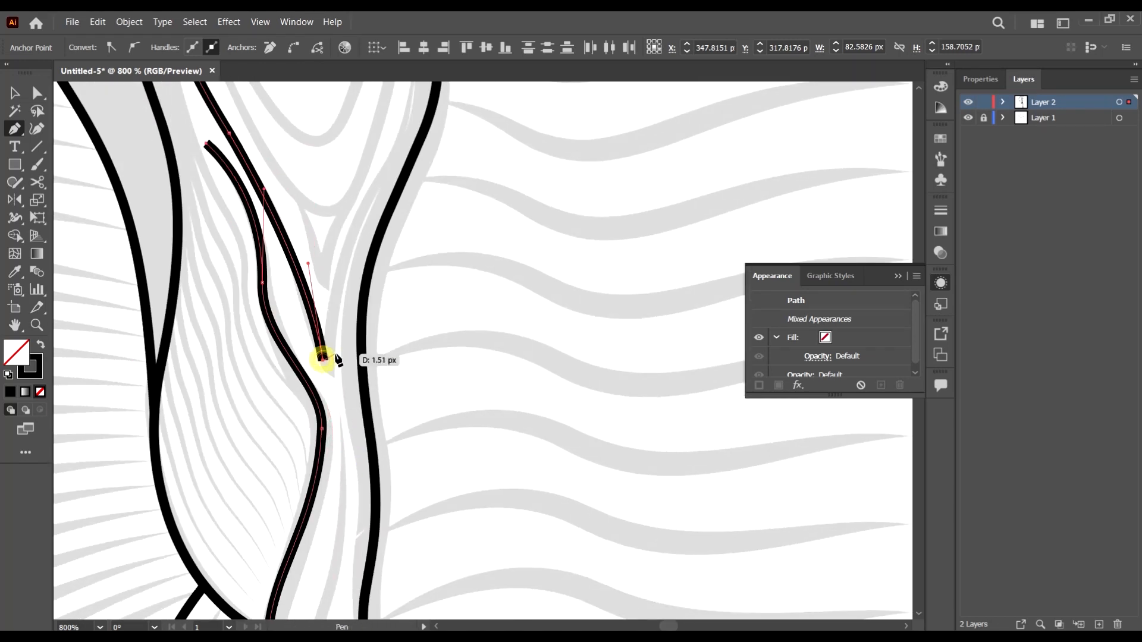
Continue the eye area's outline from the pointed tip up its trunk-facing side, ending just inside the existing outline, and finish the path
{"action": "scroll", "coordinate": [357, 339], "scroll_direction": "up", "scroll_amount": 3}
{"action": "left_click_drag", "start_coordinate": [385, 315], "coordinate": [427, 270]}
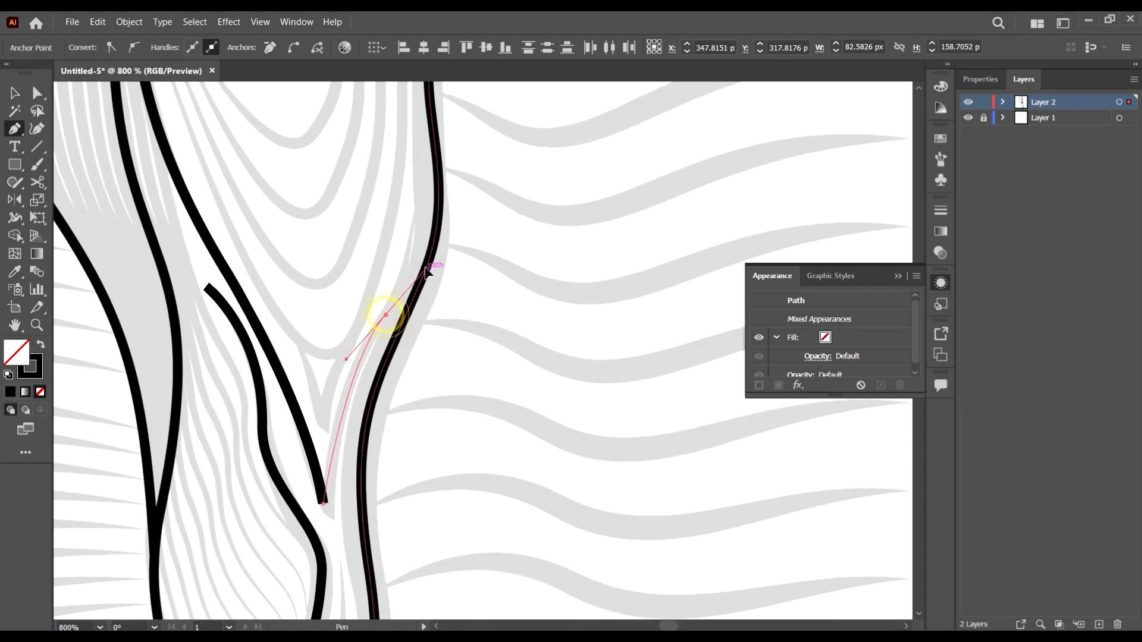
{"action": "scroll", "coordinate": [427, 265], "scroll_direction": "up", "scroll_amount": 1}
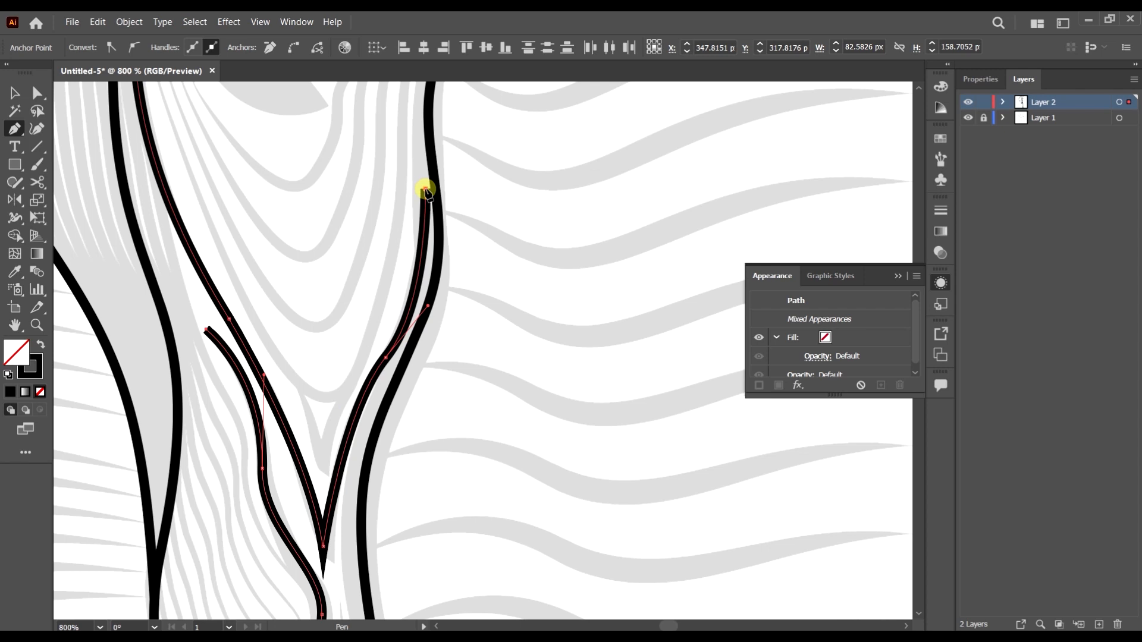
{"action": "left_click", "coordinate": [15, 93]}
{"action": "scroll", "coordinate": [433, 498], "scroll_direction": "down", "scroll_amount": 2}
{"action": "left_click", "coordinate": [434, 498]}
Trace the eye with the Pen tool as a closed almond shape about 14 px wide and 8 px high, pointed at both corners
{"action": "scroll", "coordinate": [427, 455], "scroll_direction": "down", "scroll_amount": 2}
{"action": "scroll", "coordinate": [426, 444], "scroll_direction": "down", "scroll_amount": 2}
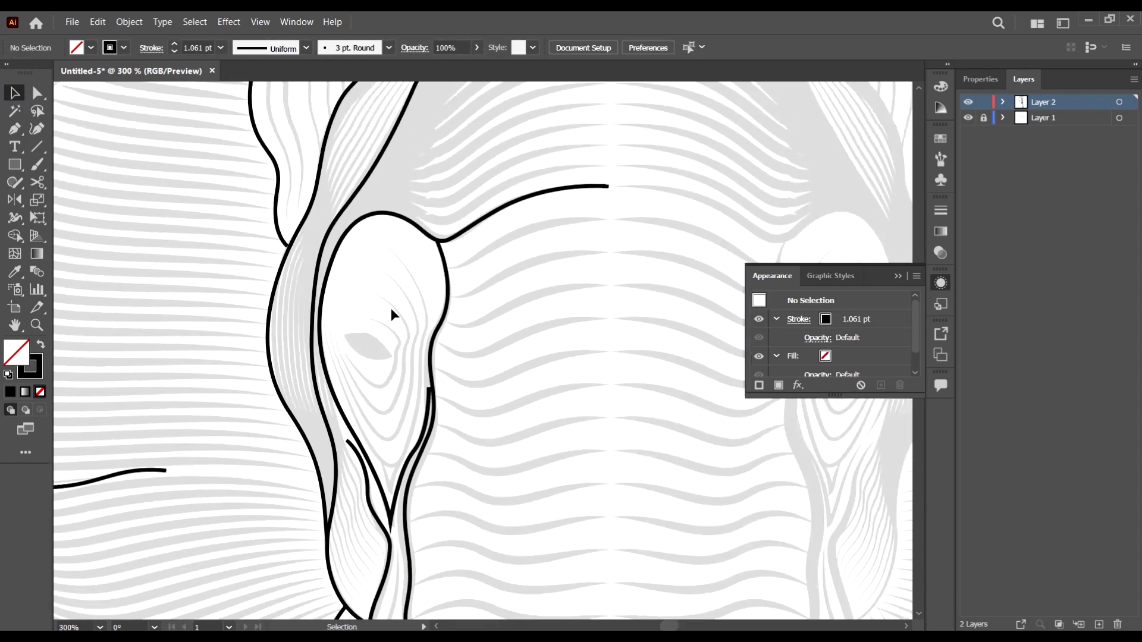
{"action": "left_click", "coordinate": [16, 129]}
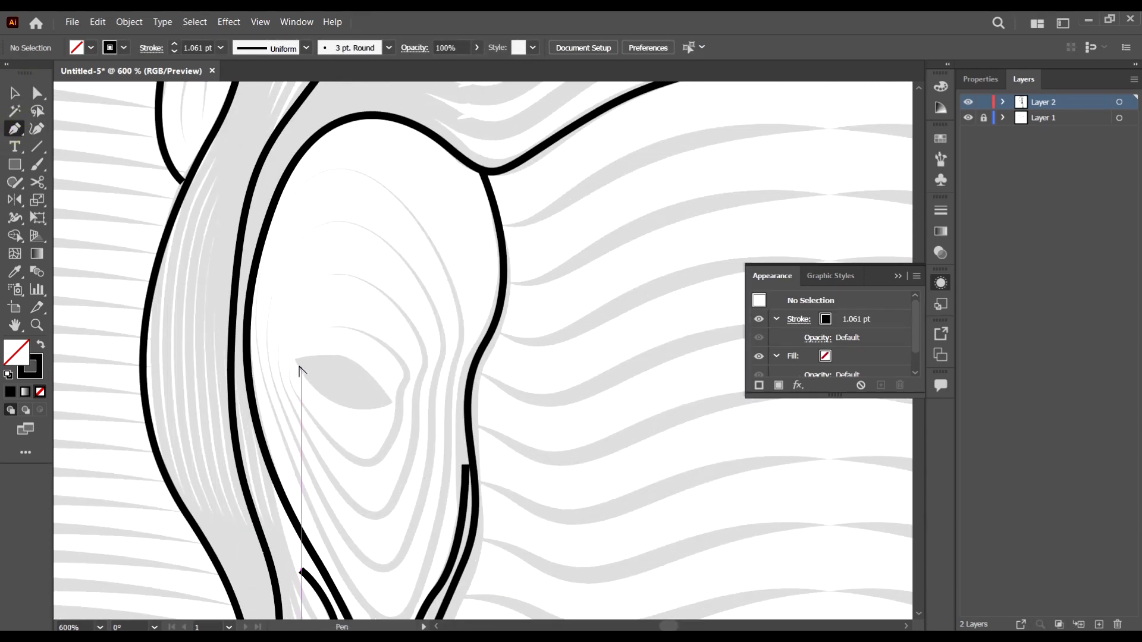
{"action": "scroll", "coordinate": [297, 366], "scroll_direction": "up", "scroll_amount": 2}
{"action": "left_click", "coordinate": [288, 360]}
{"action": "left_click_drag", "start_coordinate": [441, 392], "coordinate": [496, 465]}
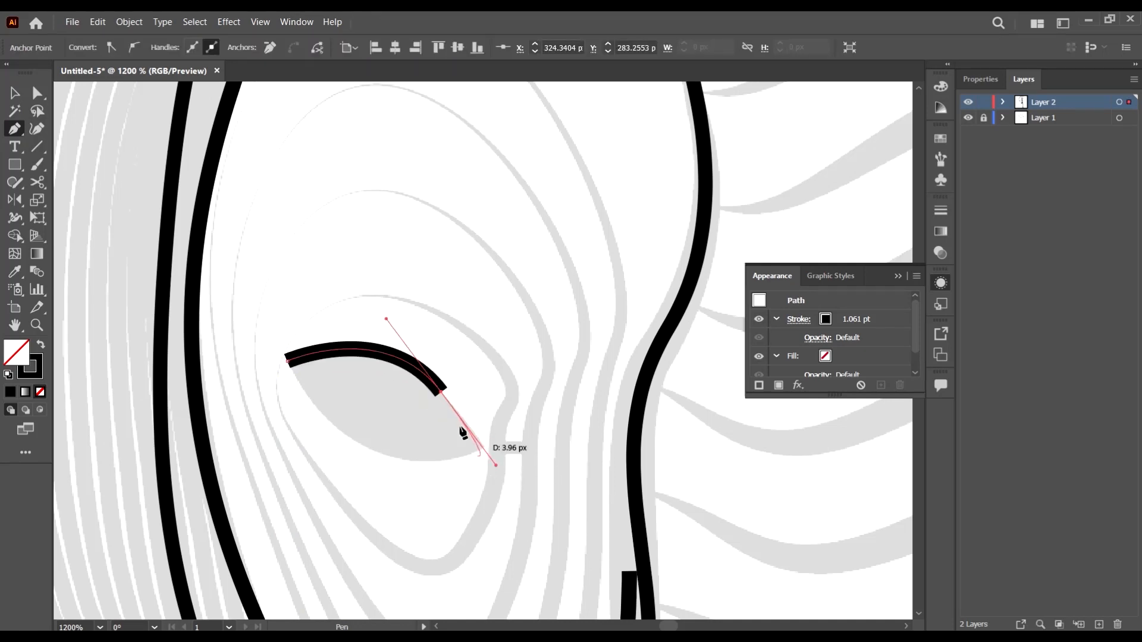
{"action": "left_click", "coordinate": [441, 393]}
{"action": "left_click", "coordinate": [483, 446]}
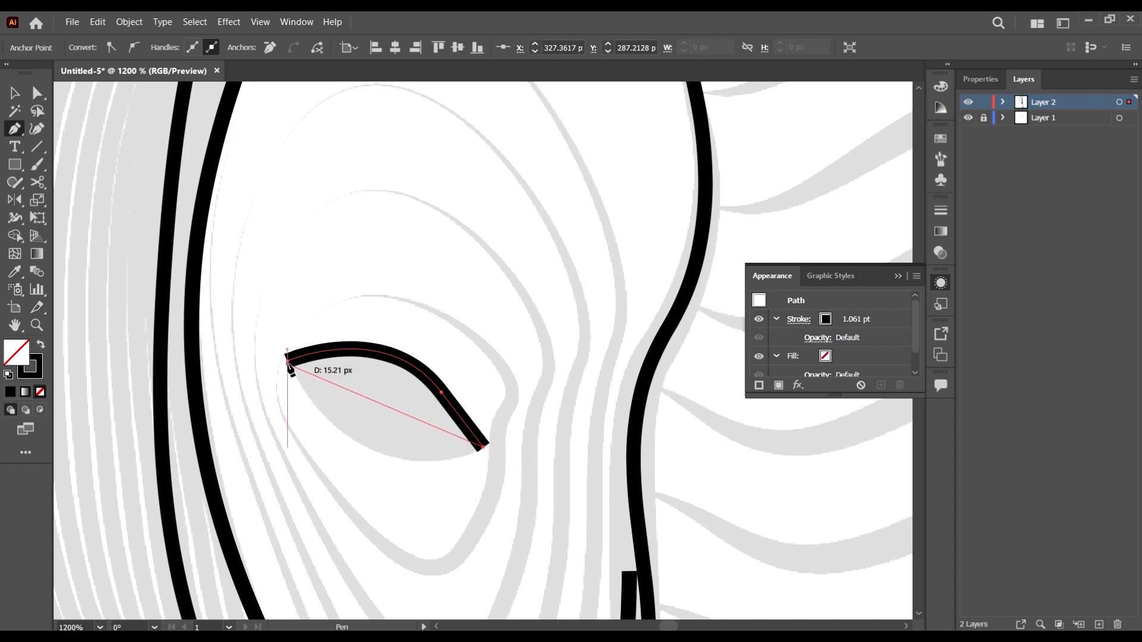
{"action": "mouse_move", "coordinate": [288, 360]}
{"action": "left_mouse_down"}
{"action": "mouse_move", "coordinate": [309, 250]}
{"action": "mouse_move", "coordinate": [230, 199]}
{"action": "mouse_move", "coordinate": [245, 217]}
{"action": "mouse_move", "coordinate": [230, 217]}
{"action": "left_mouse_up"}
Refine the eye's upper lid by shifting its middle anchor and handle, and round that anchor's corner to about 11 px
{"action": "key", "text": "a"}
{"action": "left_click_drag", "start_coordinate": [488, 346], "coordinate": [448, 390]}
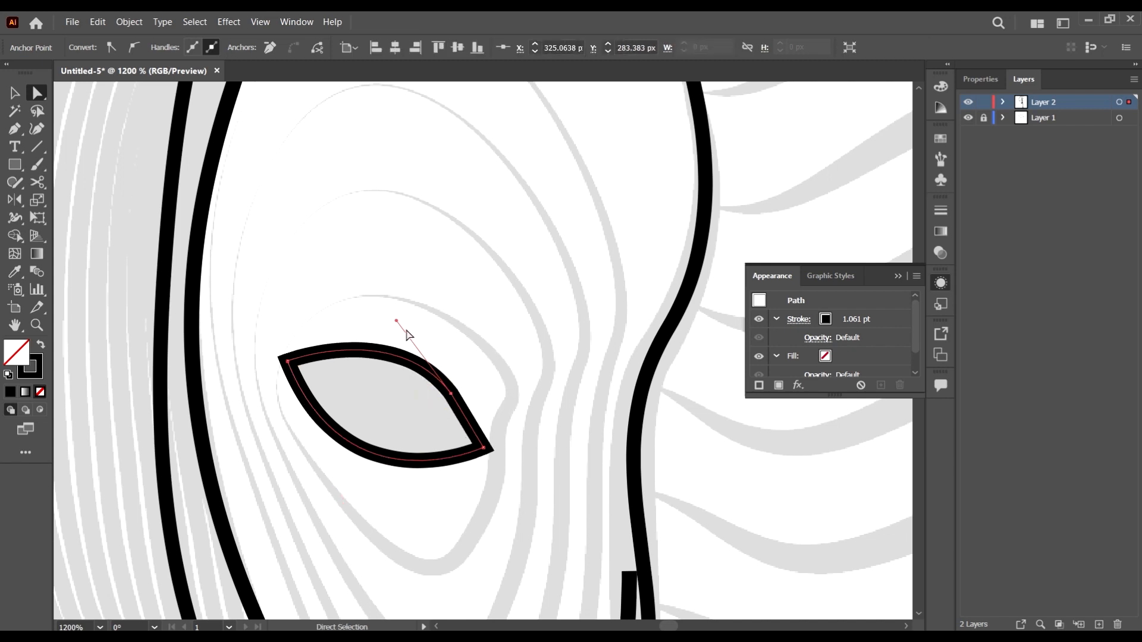
{"action": "left_click_drag", "start_coordinate": [397, 325], "coordinate": [380, 305]}
{"action": "left_click", "coordinate": [458, 348]}
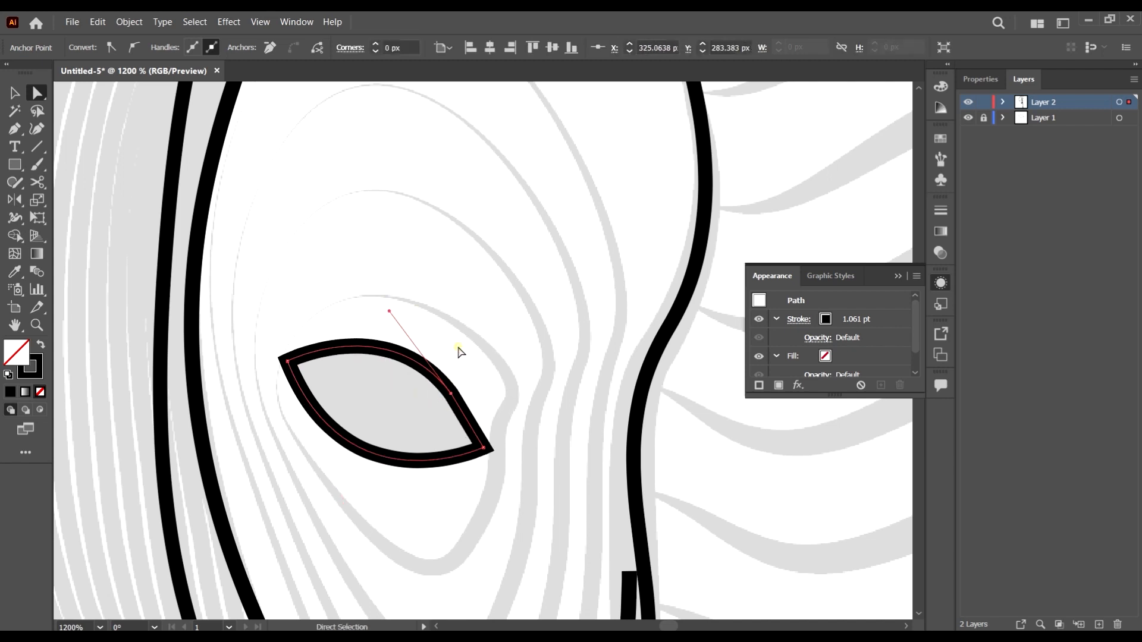
{"action": "key", "text": "v"}
{"action": "key", "text": "a"}
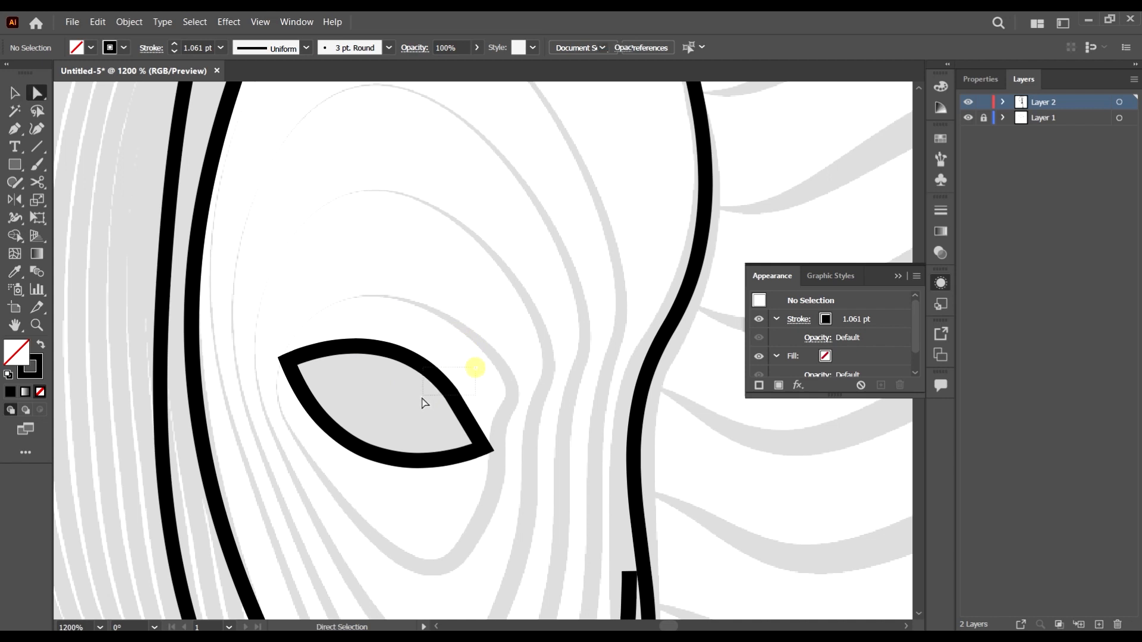
{"action": "left_click", "coordinate": [456, 409]}
{"action": "left_click_drag", "start_coordinate": [444, 407], "coordinate": [325, 485]}
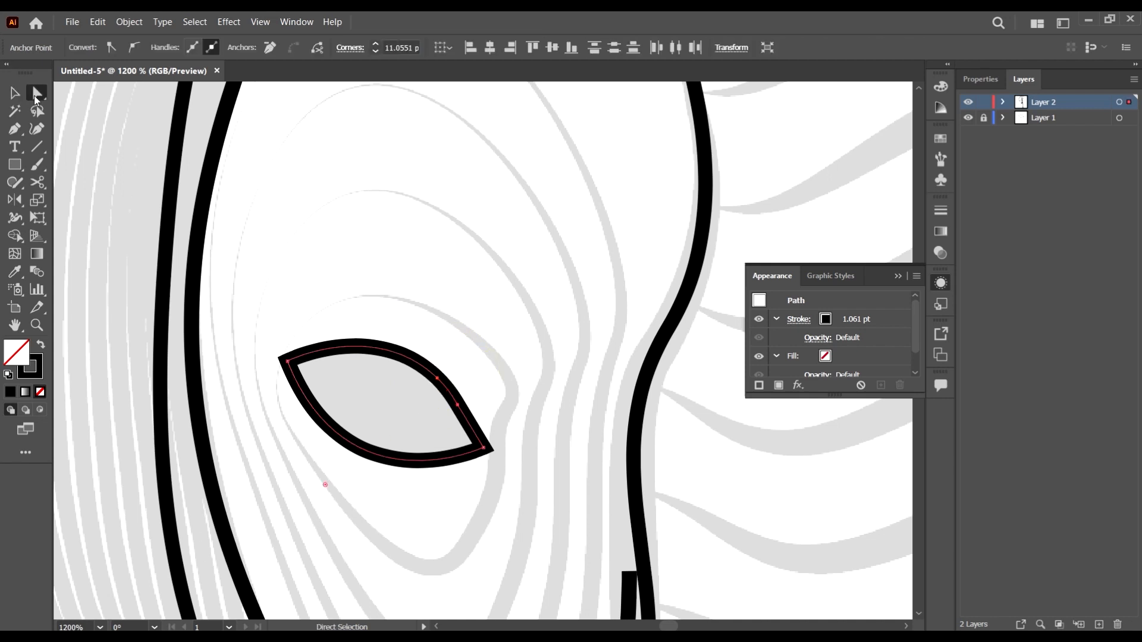
Swap the eye's stroke and fill to make it solid black, and scale it down proportionally to about 13.4 by 7.84 px
{"action": "left_click", "coordinate": [11, 94]}
{"action": "key", "text": "shift+x"}
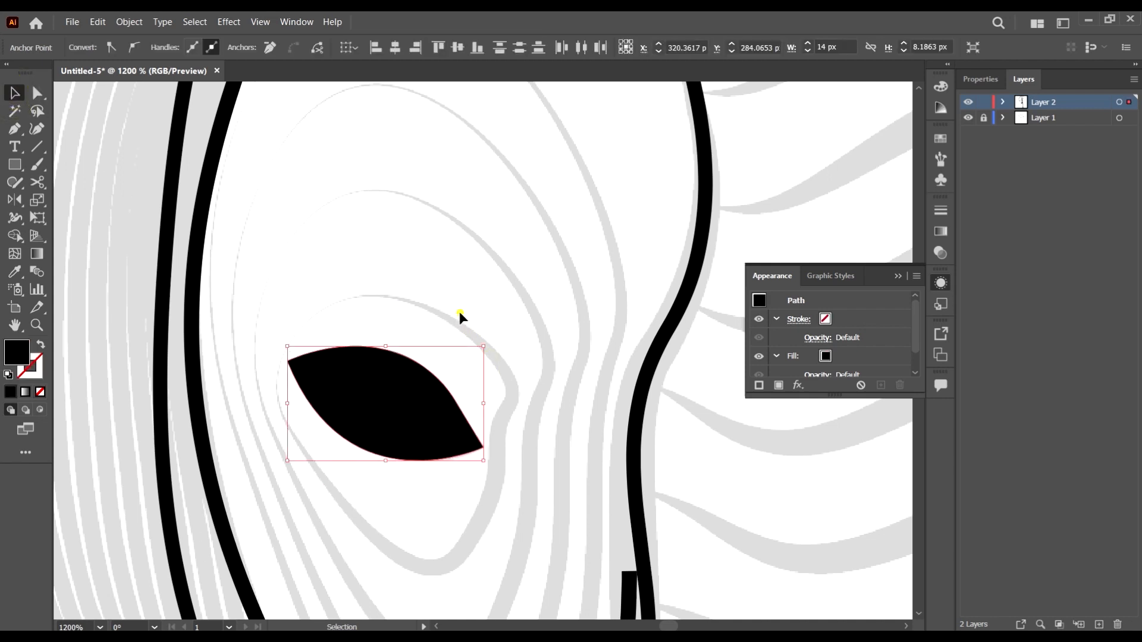
{"action": "left_click", "coordinate": [459, 312]}
{"action": "scroll", "coordinate": [507, 325], "scroll_direction": "down", "scroll_amount": 3}
{"action": "scroll", "coordinate": [508, 340], "scroll_direction": "up", "scroll_amount": 3}
{"action": "left_click", "coordinate": [427, 365]}
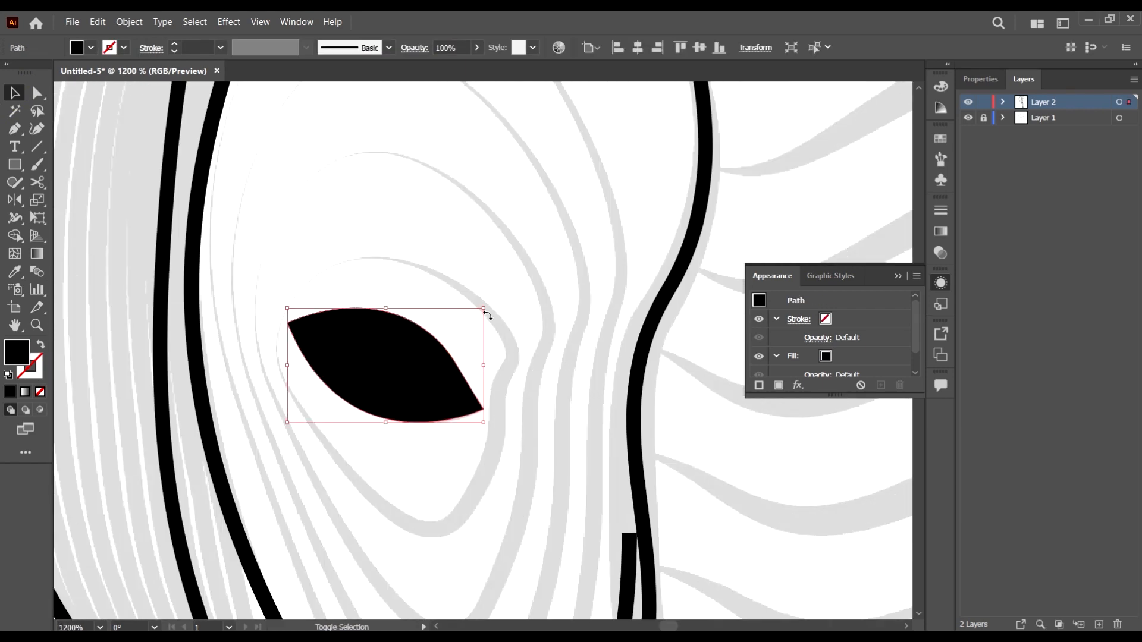
{"action": "left_click_drag", "start_coordinate": [487, 308], "coordinate": [482, 305]}
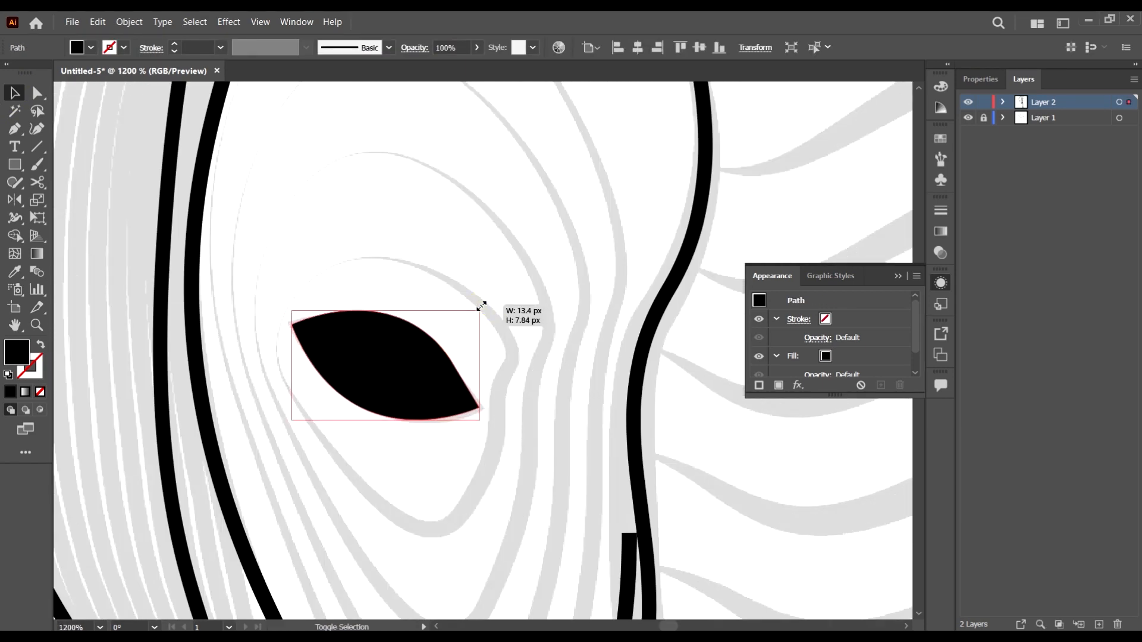
{"action": "left_click", "coordinate": [515, 340]}
Trace the innermost fold around the eye as a closed Pen path with a black stroke and no fill
{"action": "scroll", "coordinate": [451, 358], "scroll_direction": "down", "scroll_amount": 2}
{"action": "scroll", "coordinate": [472, 319], "scroll_direction": "up", "scroll_amount": 2}
{"action": "key", "text": "p"}
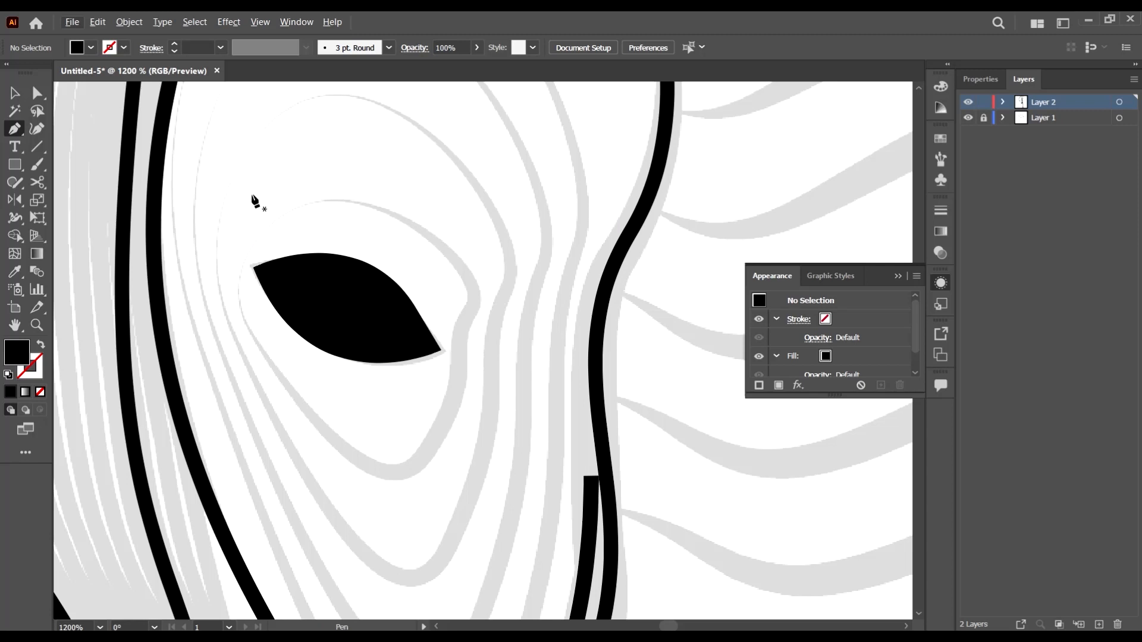
{"action": "left_click", "coordinate": [277, 371]}
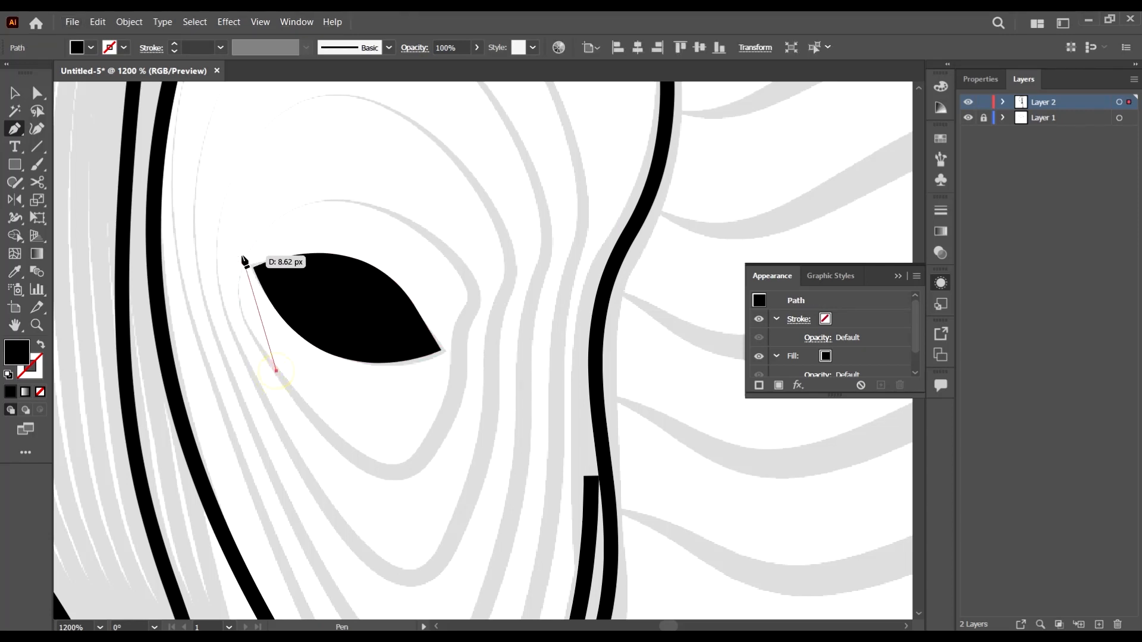
{"action": "left_click_drag", "start_coordinate": [248, 253], "coordinate": [283, 192]}
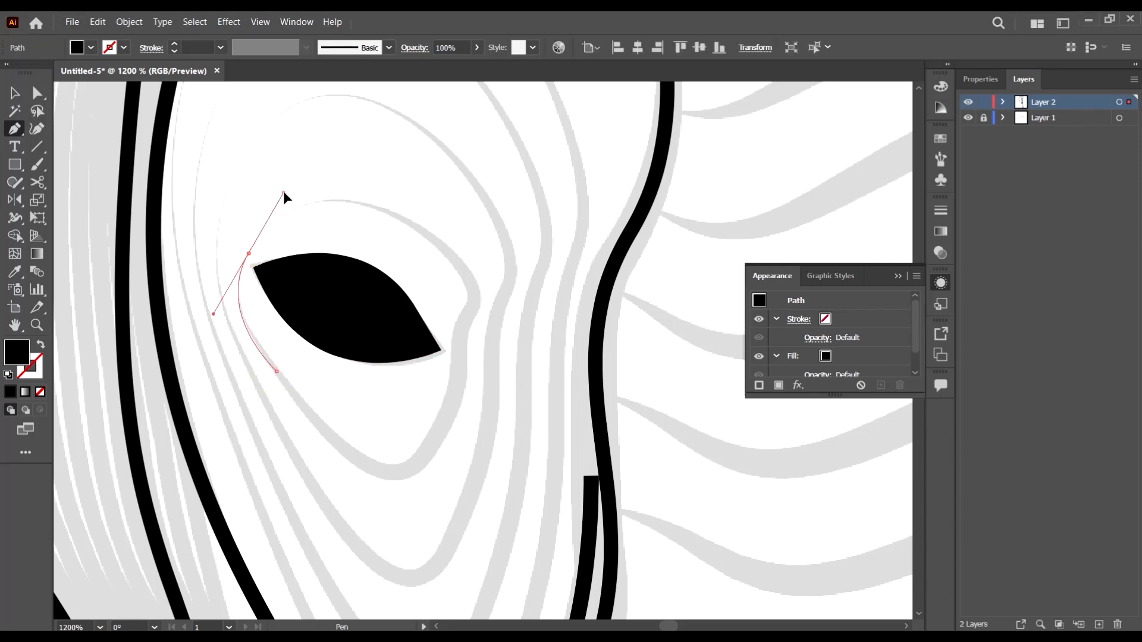
{"action": "mouse_move", "coordinate": [406, 220]}
{"action": "left_mouse_down"}
{"action": "mouse_move", "coordinate": [458, 245]}
{"action": "mouse_move", "coordinate": [459, 273]}
{"action": "left_mouse_up"}
{"action": "key", "text": "shift+x"}
{"action": "scroll", "coordinate": [484, 291], "scroll_direction": "down", "scroll_amount": 1}
{"action": "left_click_drag", "start_coordinate": [452, 351], "coordinate": [454, 379]}
{"action": "left_click_drag", "start_coordinate": [359, 403], "coordinate": [286, 333]}
{"action": "left_click", "coordinate": [276, 313]}
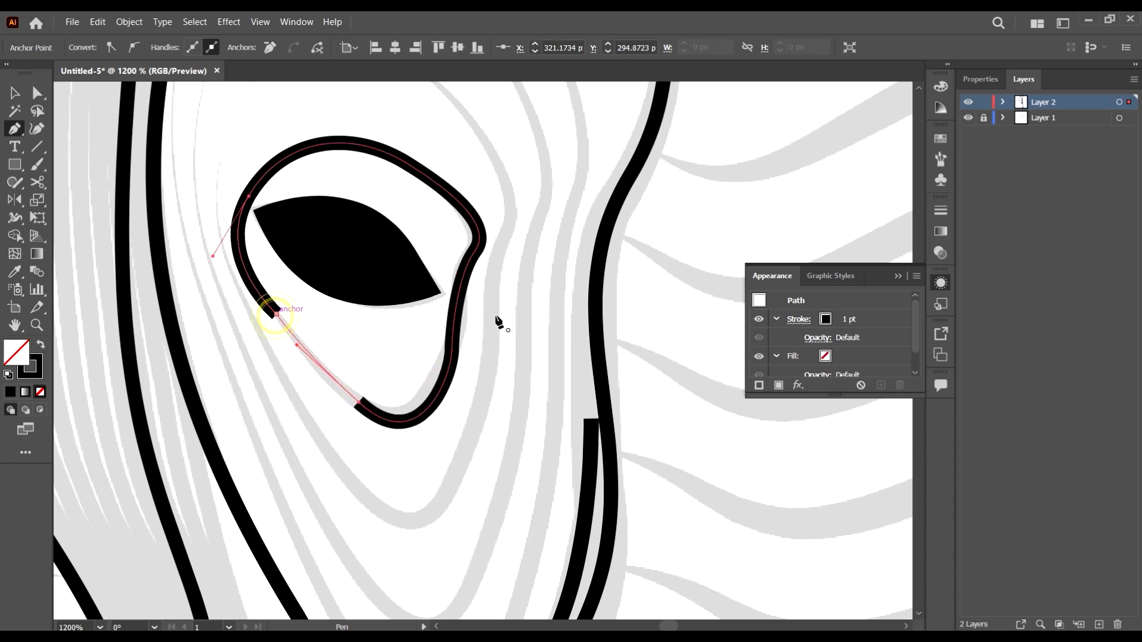
Smooth the kink in the straight lower side of the fold around the eye by adjusting its handle and anchor
{"action": "key", "text": "a"}
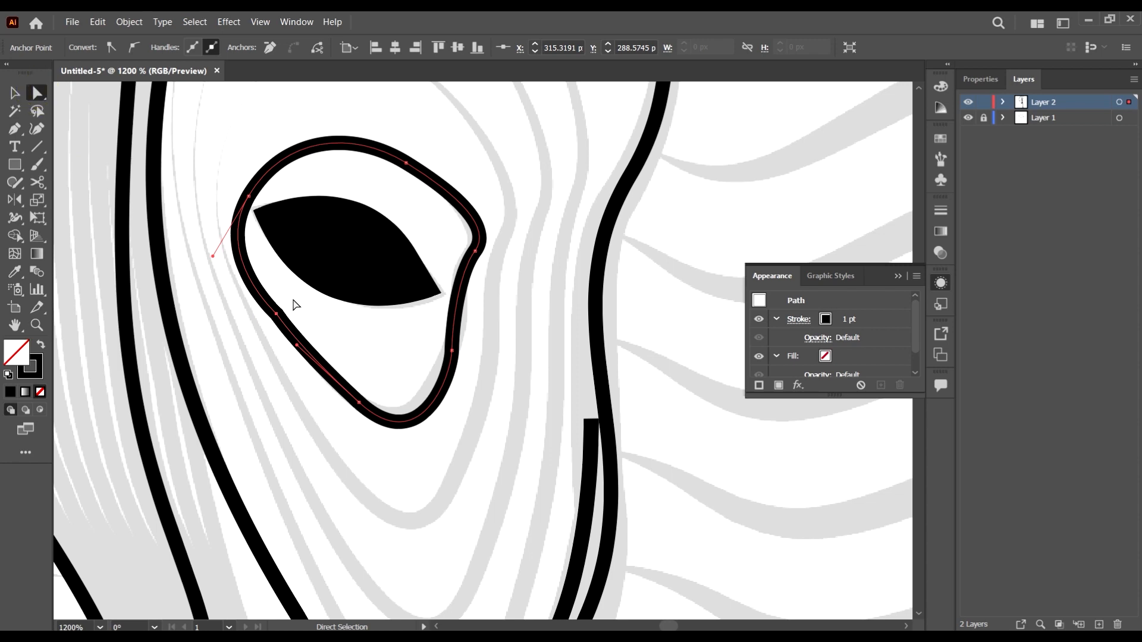
{"action": "scroll", "coordinate": [273, 321], "scroll_direction": "up", "scroll_amount": 3}
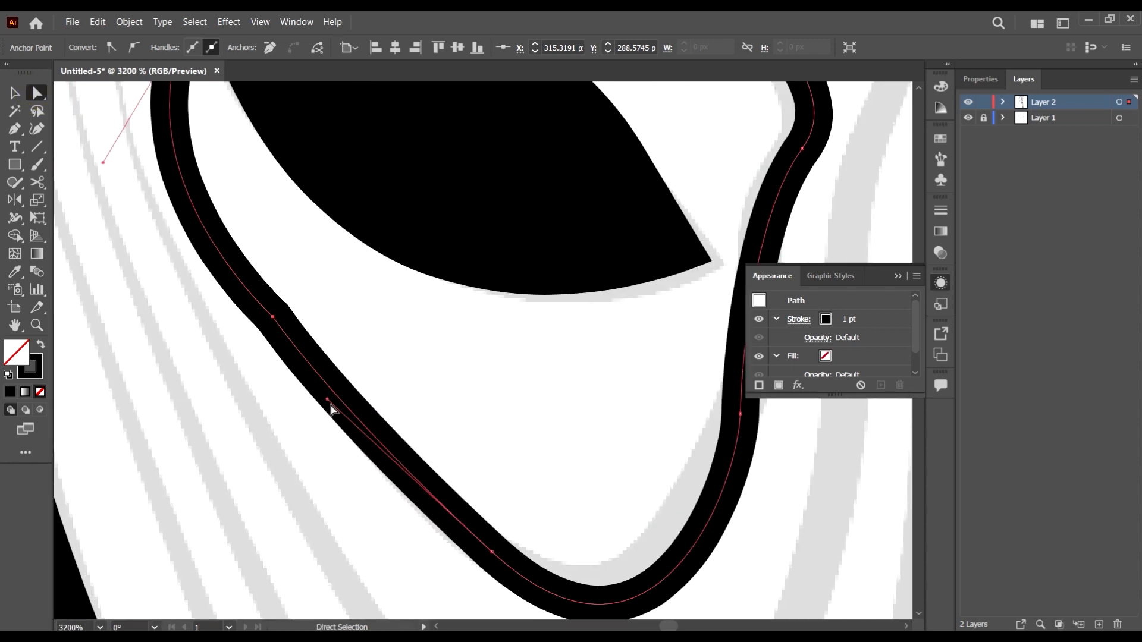
{"action": "left_click_drag", "start_coordinate": [328, 401], "coordinate": [338, 397]}
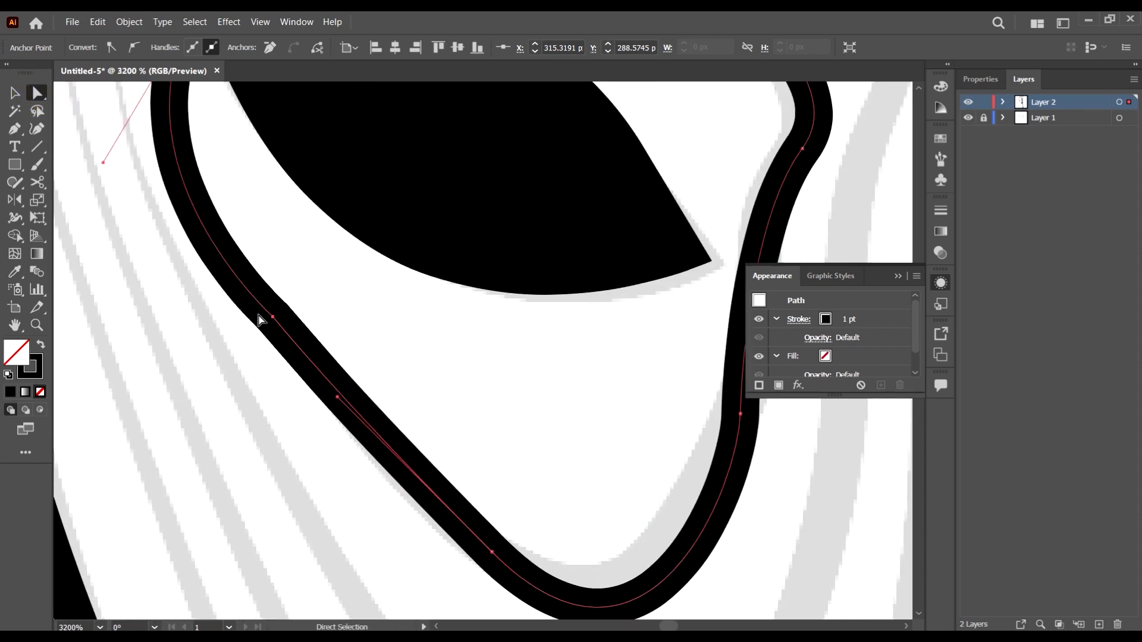
{"action": "mouse_move", "coordinate": [269, 319]}
{"action": "left_mouse_down"}
{"action": "mouse_move", "coordinate": [270, 308]}
{"action": "mouse_move", "coordinate": [264, 321]}
{"action": "left_mouse_up"}
{"action": "left_click", "coordinate": [365, 349]}
Apply the lens-shaped variable width profile to all the traced outlines, leaving out the solid black eye and tusk
{"action": "scroll", "coordinate": [357, 331], "scroll_direction": "down", "scroll_amount": 5}
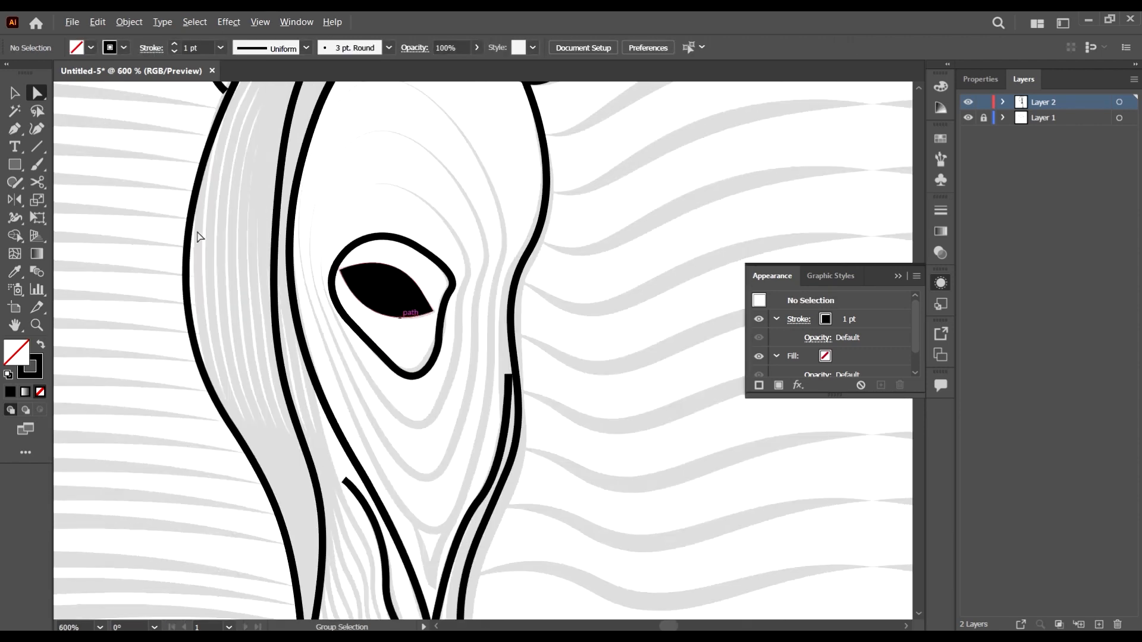
{"action": "left_click", "coordinate": [14, 93]}
{"action": "scroll", "coordinate": [357, 312], "scroll_direction": "down", "scroll_amount": 4}
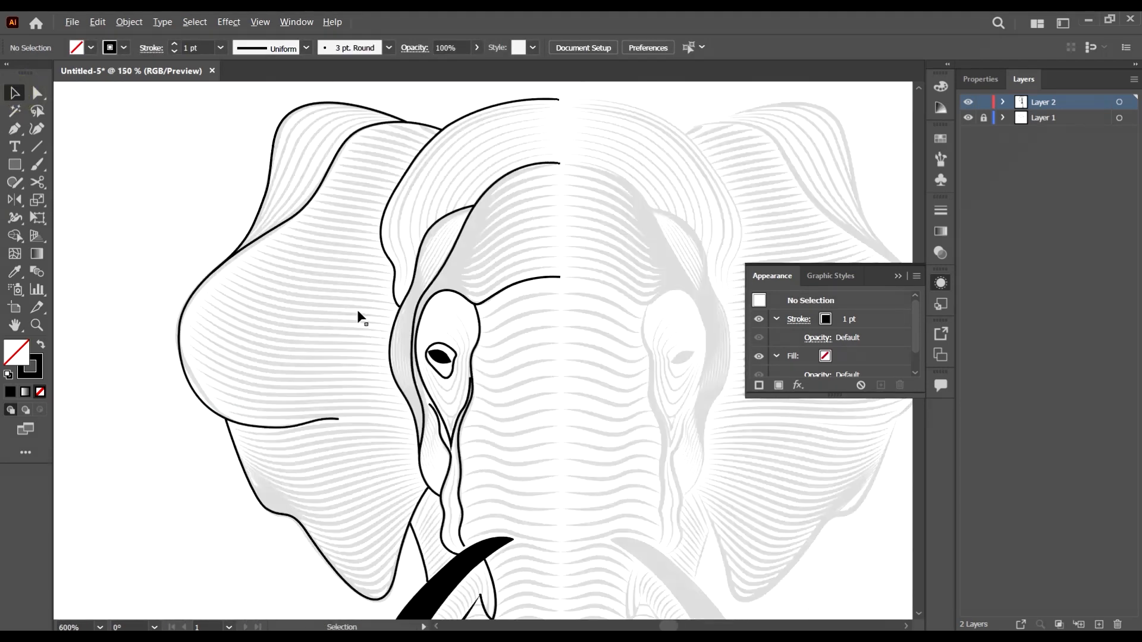
{"action": "scroll", "coordinate": [455, 334], "scroll_direction": "down", "scroll_amount": 3}
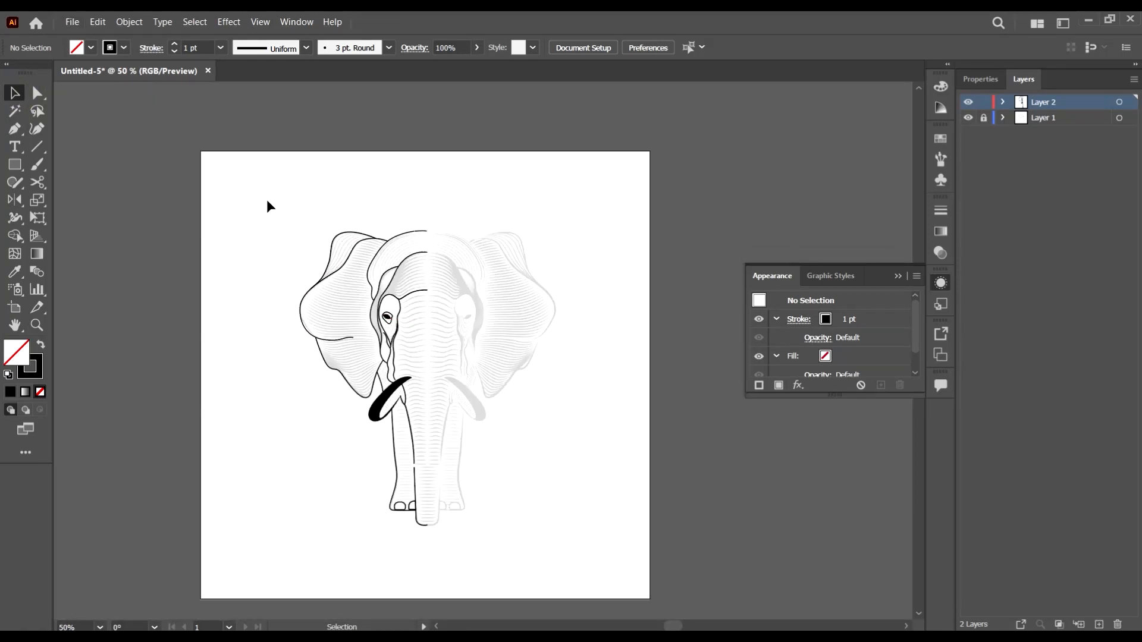
{"action": "left_click_drag", "start_coordinate": [268, 206], "coordinate": [617, 603]}
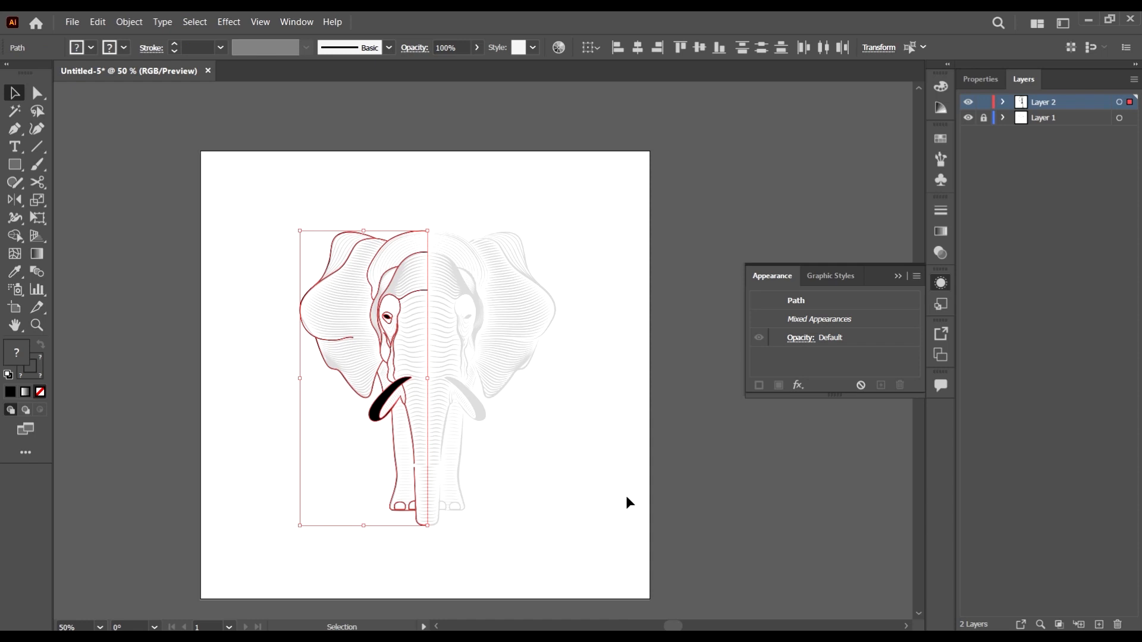
{"action": "scroll", "coordinate": [347, 295], "scroll_direction": "up", "scroll_amount": 5}
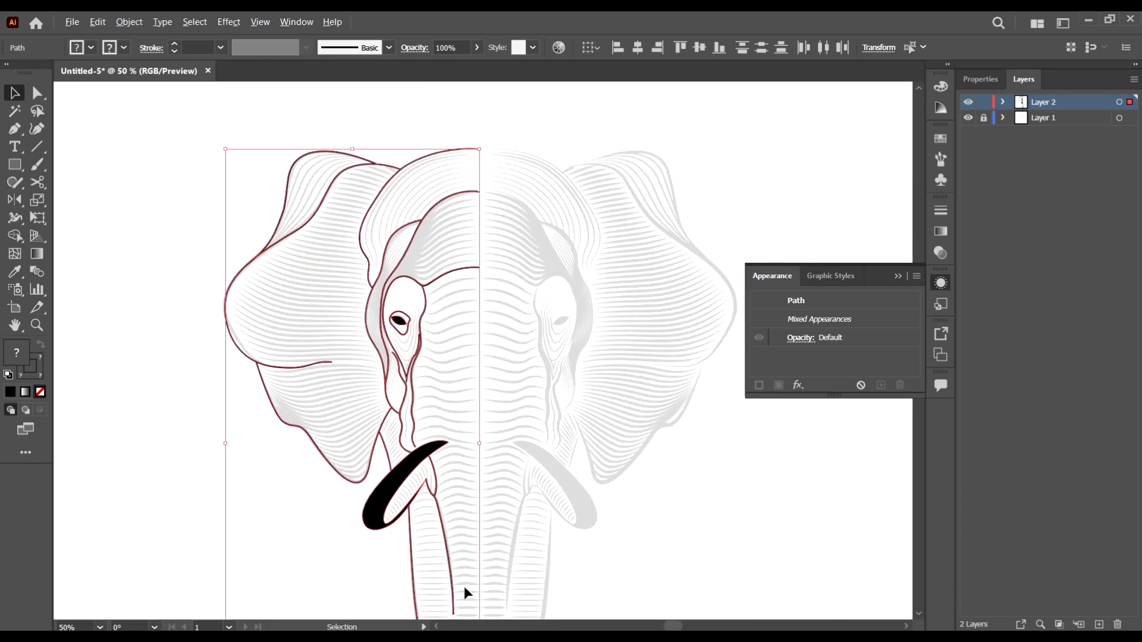
{"action": "scroll", "coordinate": [377, 223], "scroll_direction": "up", "scroll_amount": 5}
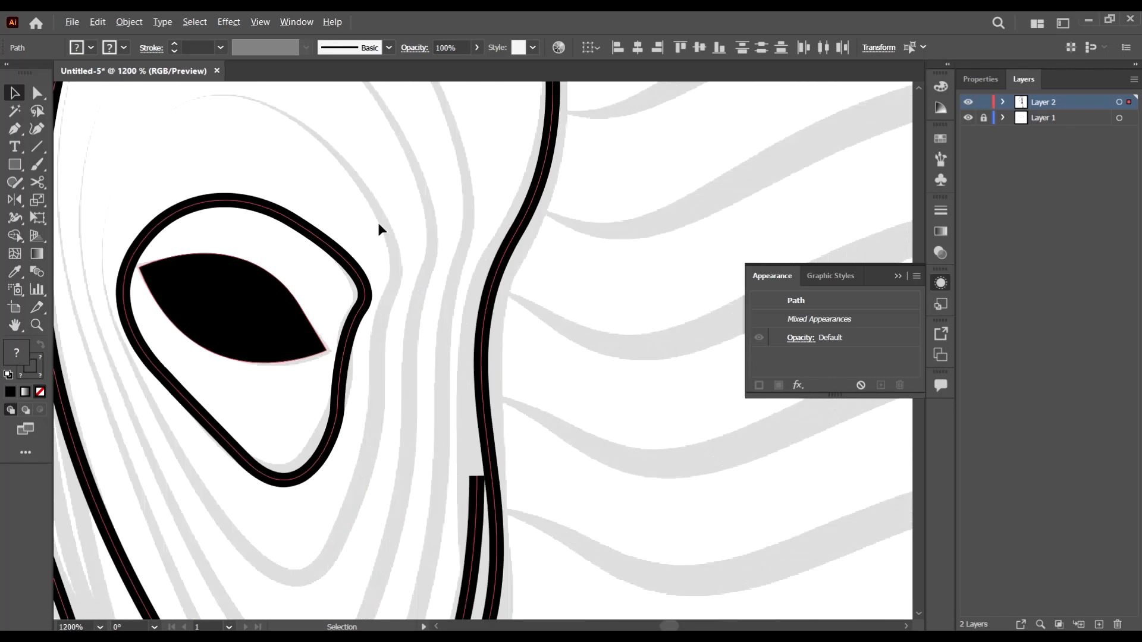
{"action": "left_click", "coordinate": [286, 300], "text": "shift"}
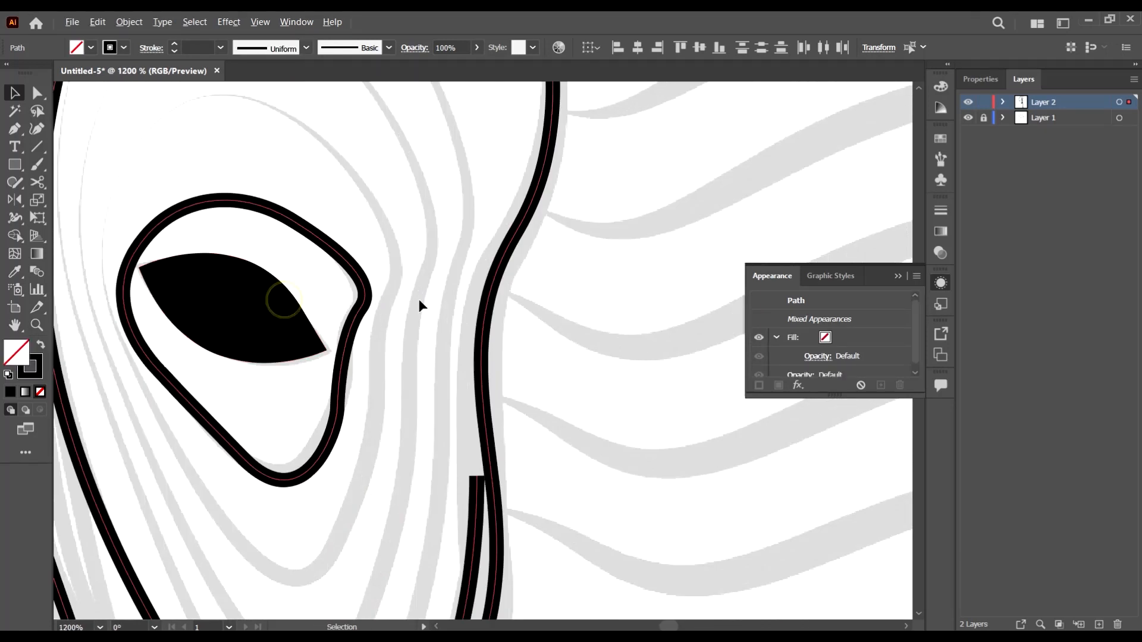
{"action": "scroll", "coordinate": [419, 298], "scroll_direction": "down", "scroll_amount": 5}
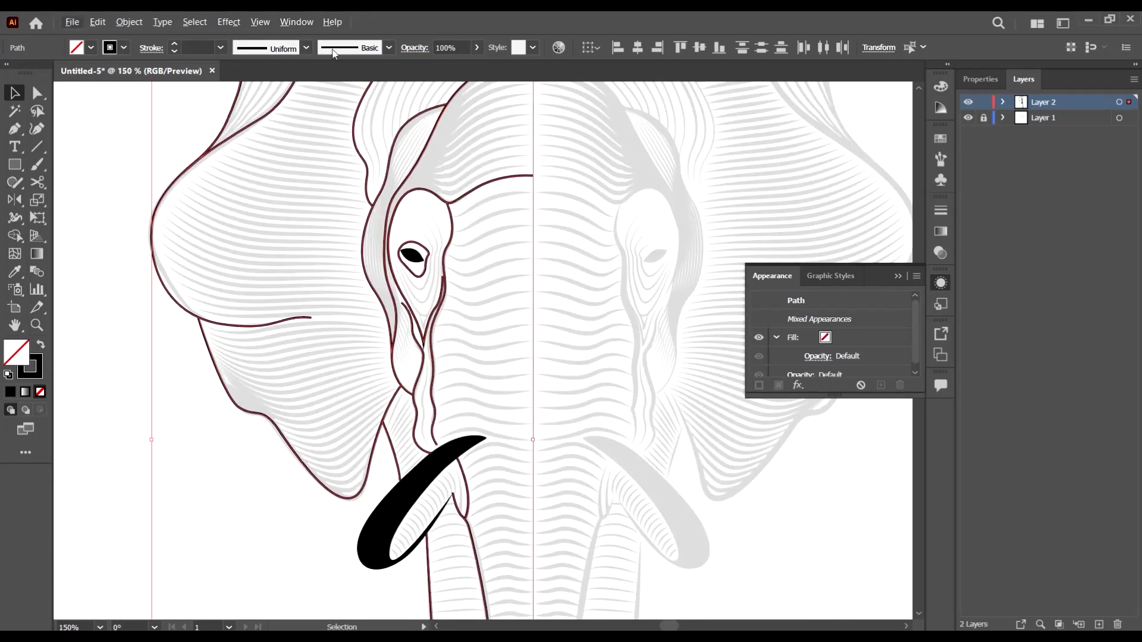
{"action": "left_click", "coordinate": [306, 47]}
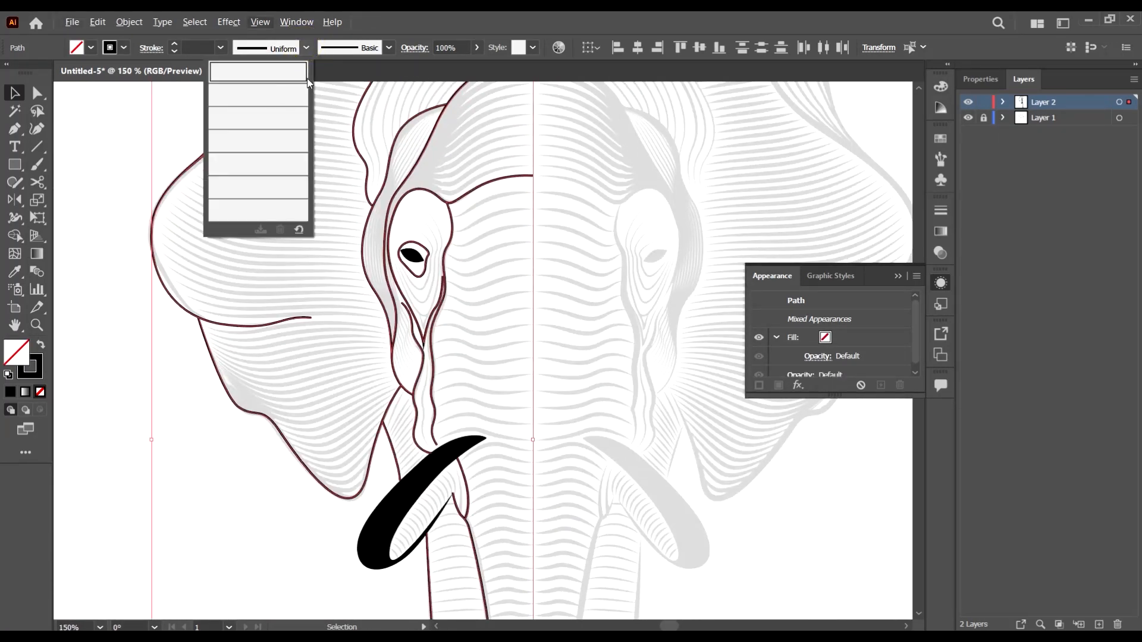
{"action": "left_click", "coordinate": [286, 92]}
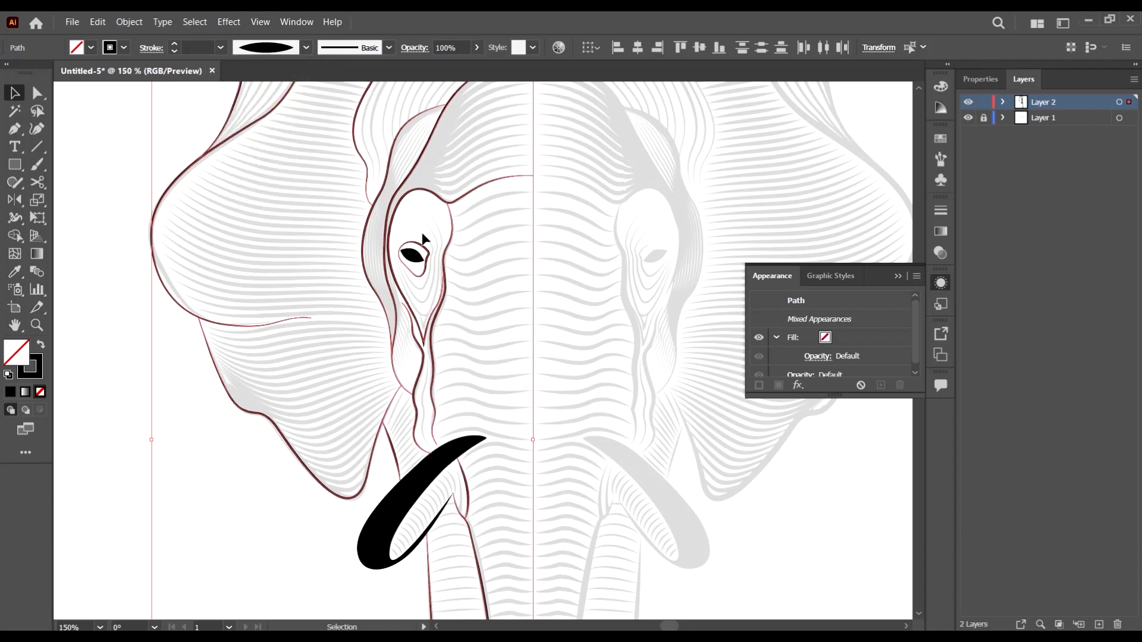
Try a 3 pt stroke weight on the selected outlines and check the result around the ear and eye
{"action": "scroll", "coordinate": [391, 171], "scroll_direction": "up", "scroll_amount": 3}
{"action": "scroll", "coordinate": [252, 122], "scroll_direction": "up", "scroll_amount": 2}
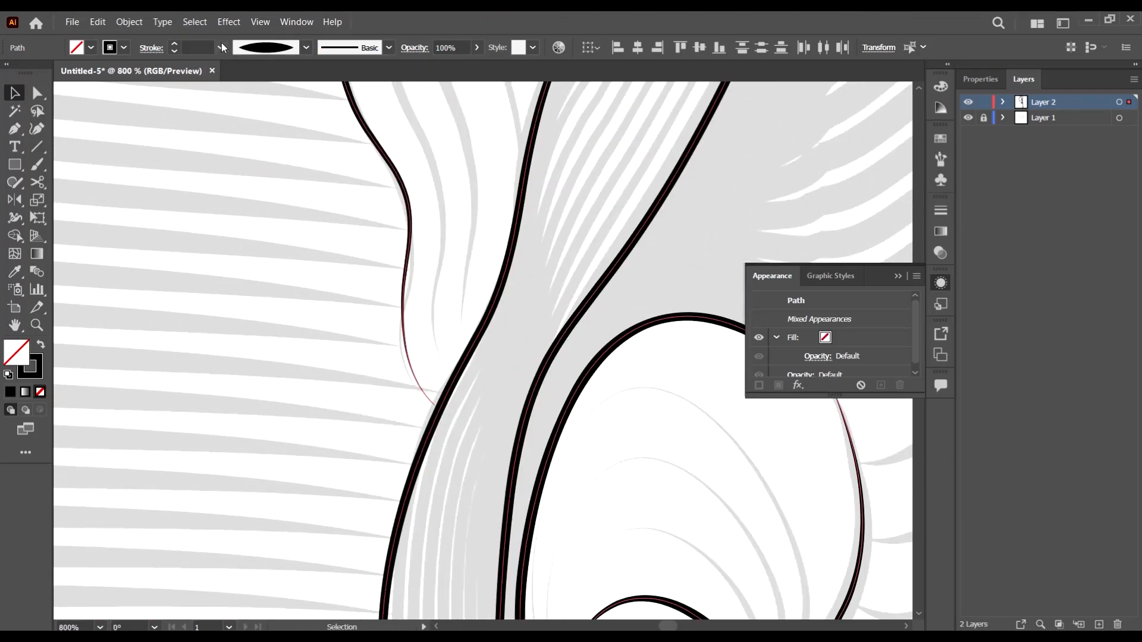
{"action": "left_click", "coordinate": [221, 48]}
{"action": "left_click", "coordinate": [249, 139]}
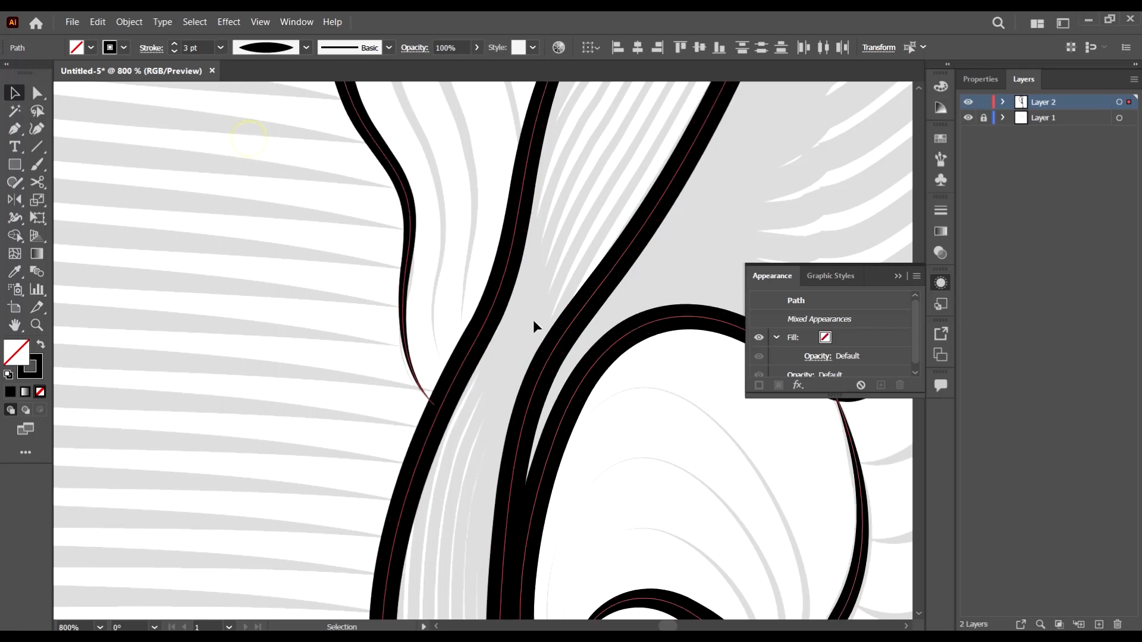
{"action": "scroll", "coordinate": [533, 320], "scroll_direction": "down", "scroll_amount": 4}
{"action": "scroll", "coordinate": [474, 245], "scroll_direction": "up", "scroll_amount": 2}
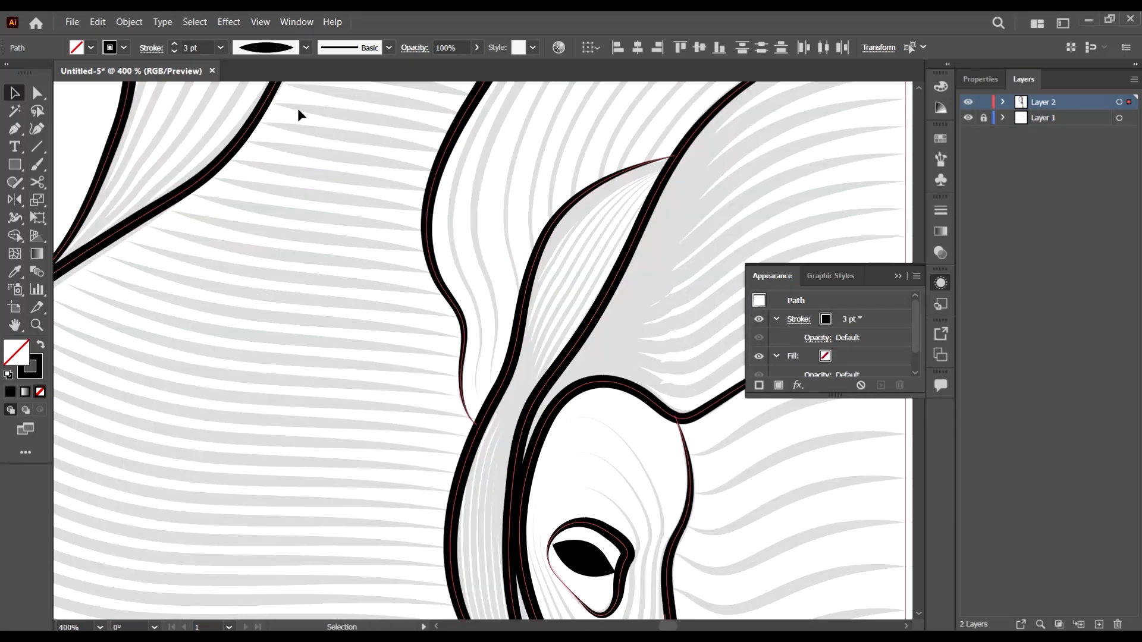
Set the selected outlines' stroke weight to 2 pt and deselect them
{"action": "left_click", "coordinate": [197, 49]}
{"action": "key", "text": "Down"}
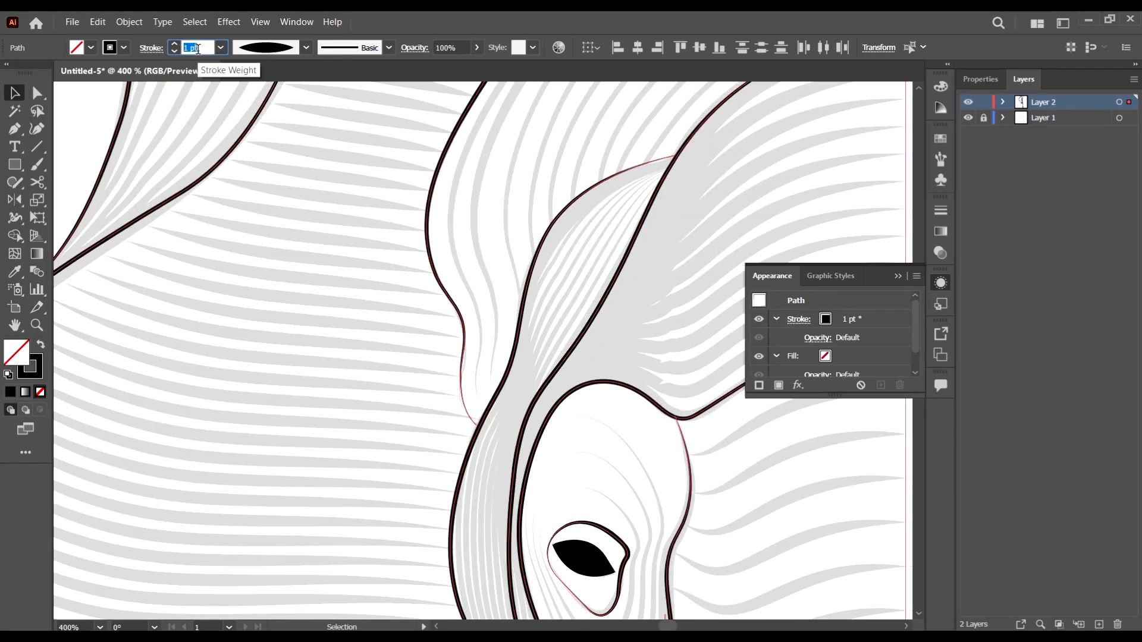
{"action": "left_click", "coordinate": [337, 306]}
{"action": "scroll", "coordinate": [336, 306], "scroll_direction": "down", "scroll_amount": 3}
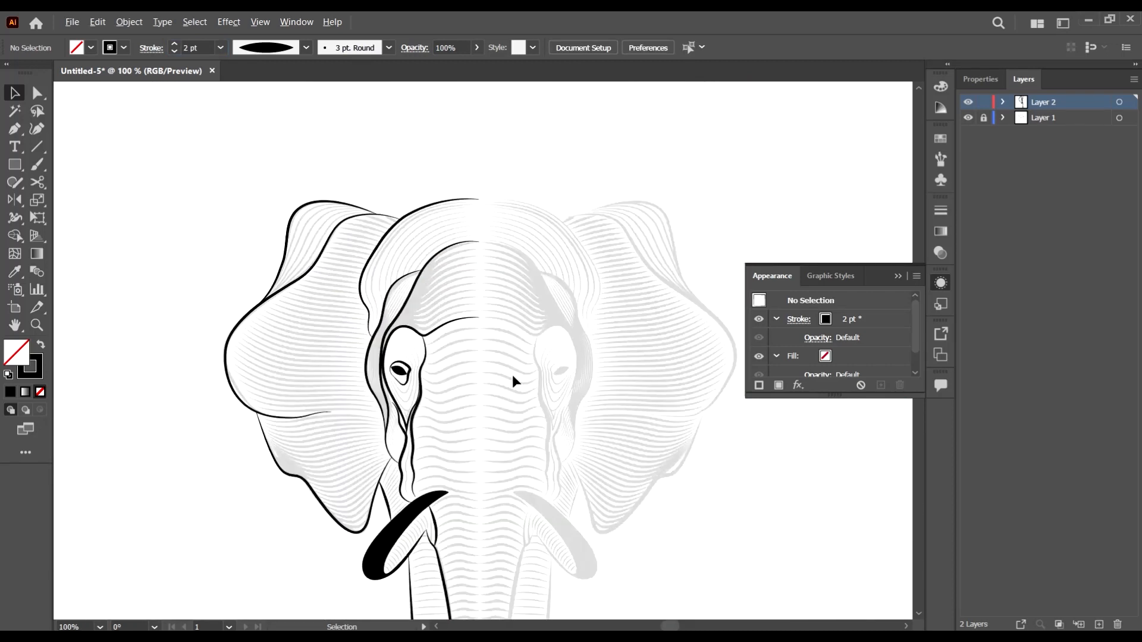
Check the traced outlines on their own by hiding and showing Layer 1, and inspect the area around the eye
{"action": "scroll", "coordinate": [508, 304], "scroll_direction": "down", "scroll_amount": 2}
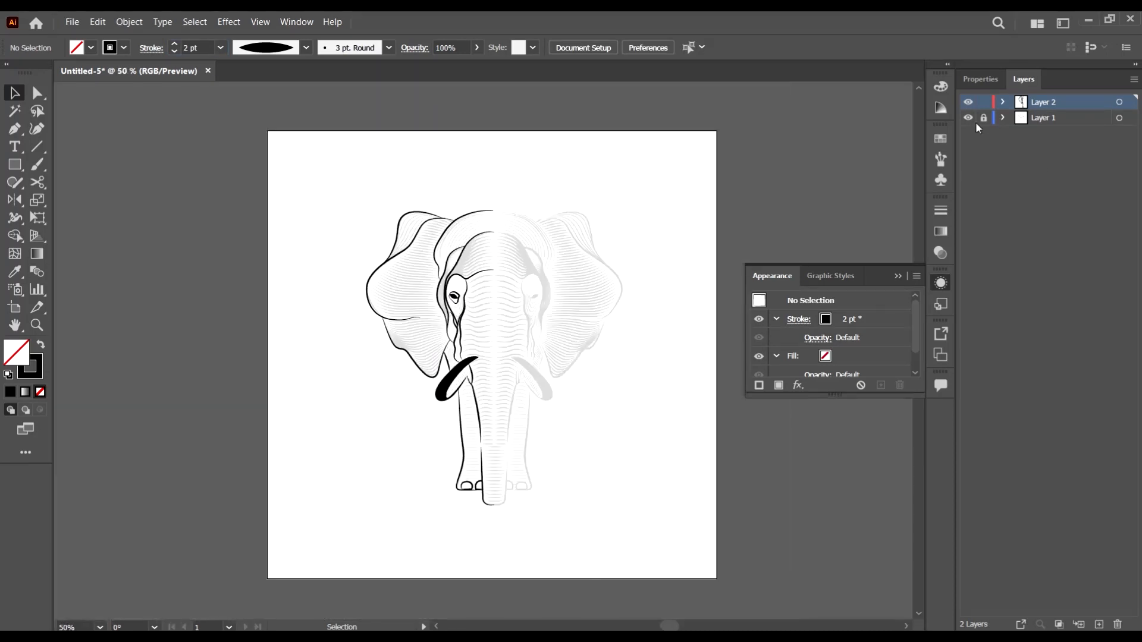
{"action": "left_click", "coordinate": [968, 118]}
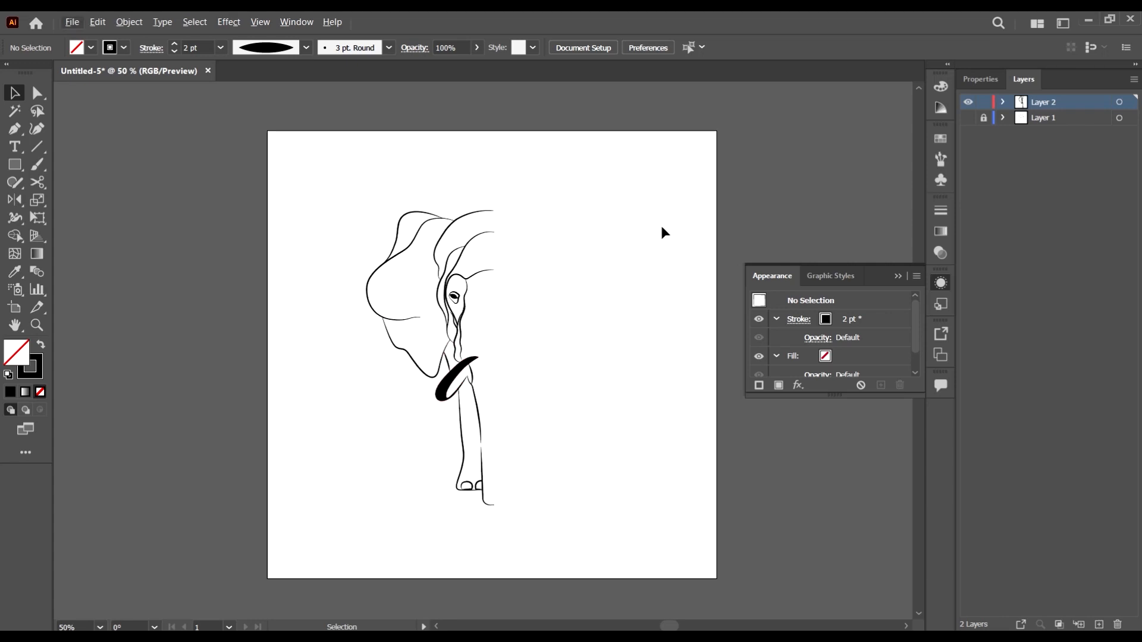
{"action": "left_click", "coordinate": [968, 117]}
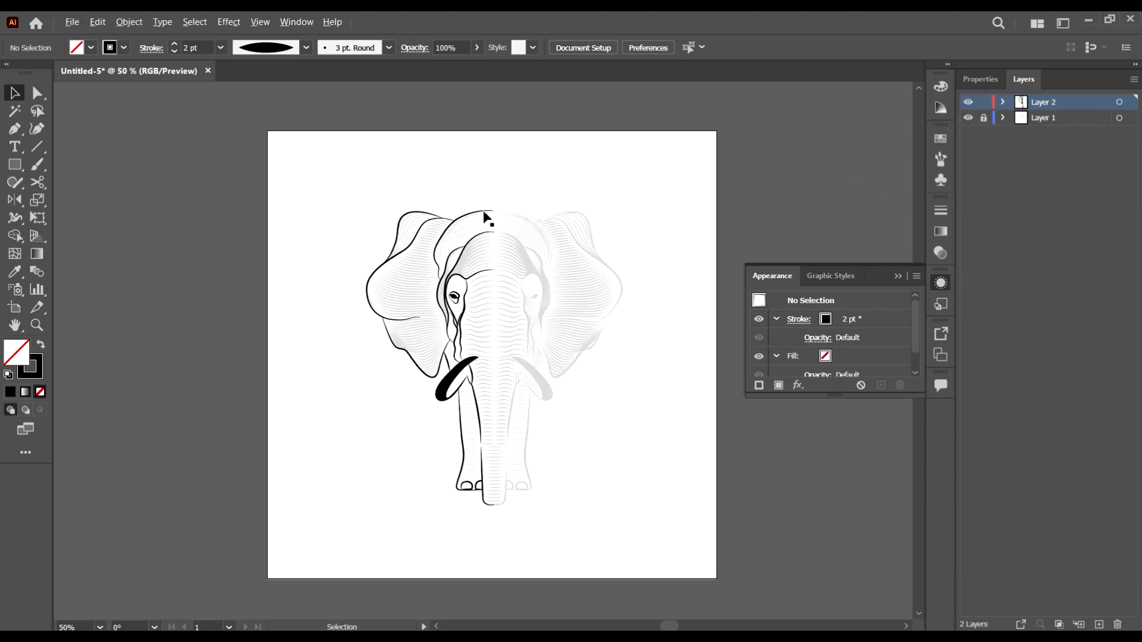
{"action": "scroll", "coordinate": [483, 213], "scroll_direction": "up", "scroll_amount": 2}
{"action": "scroll", "coordinate": [451, 363], "scroll_direction": "up", "scroll_amount": 4}
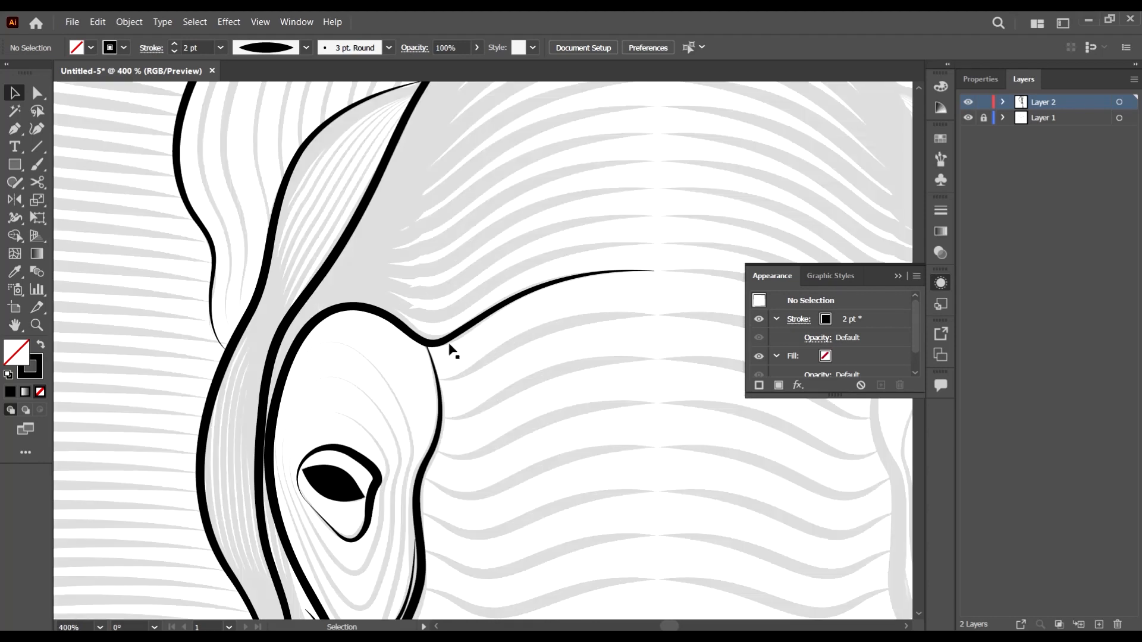
{"action": "scroll", "coordinate": [427, 354], "scroll_direction": "down", "scroll_amount": 4}
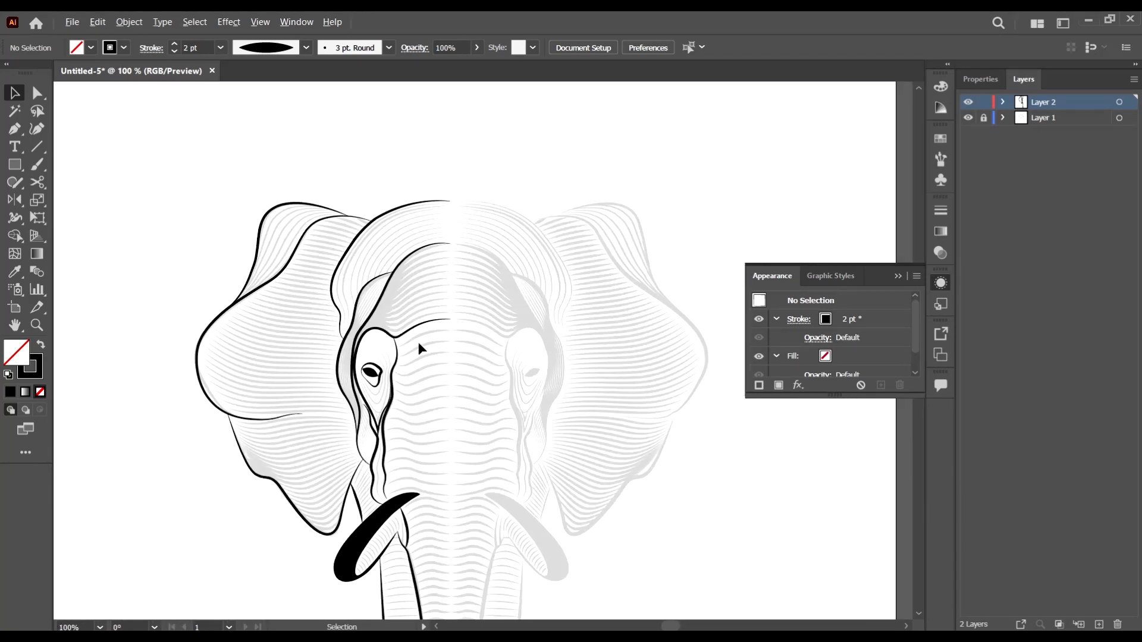
Trace the first forehead wrinkle below the brow with the Pen tool, from the eye fold to the centre of the face
{"action": "scroll", "coordinate": [419, 327], "scroll_direction": "up", "scroll_amount": 3}
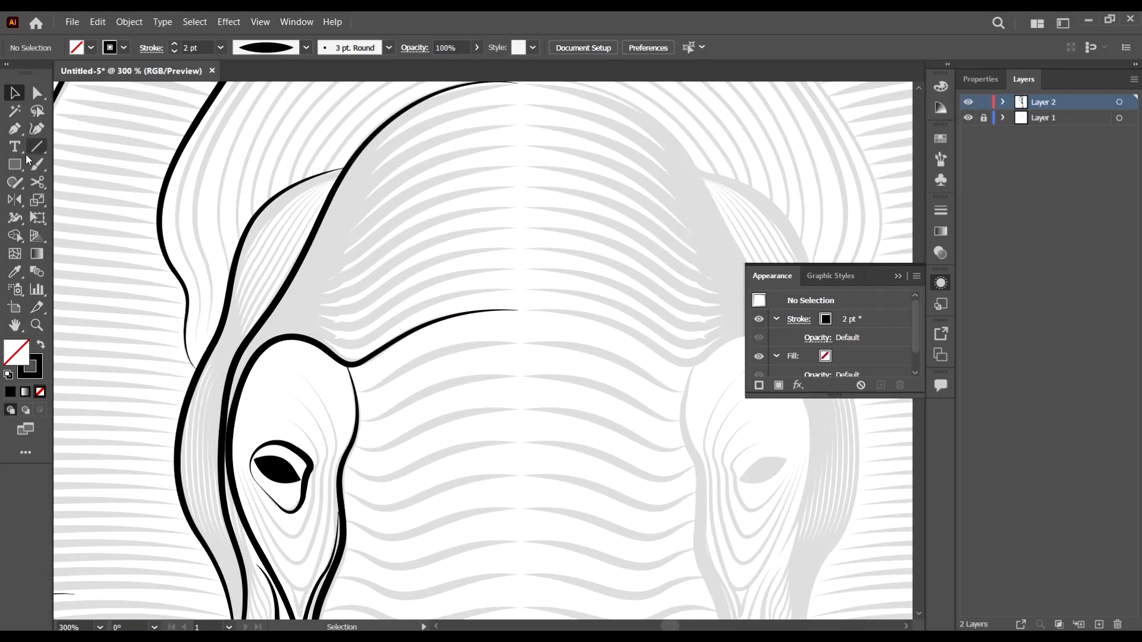
{"action": "scroll", "coordinate": [353, 409], "scroll_direction": "up", "scroll_amount": 3}
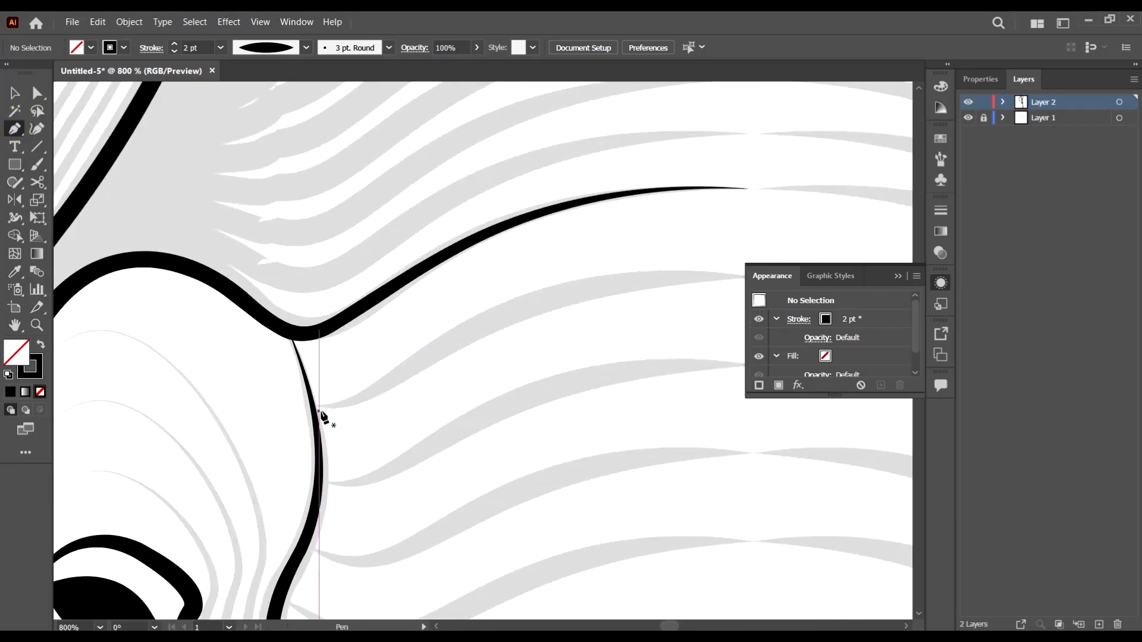
{"action": "left_click", "coordinate": [313, 405]}
{"action": "scroll", "coordinate": [333, 411], "scroll_direction": "up", "scroll_amount": 1}
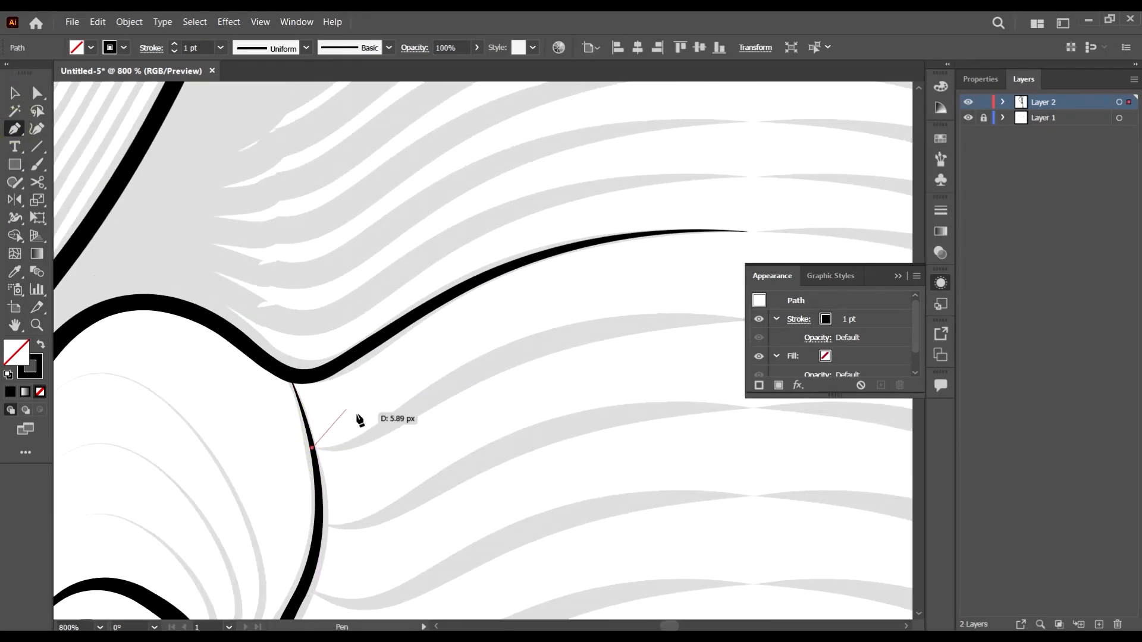
{"action": "left_click_drag", "start_coordinate": [465, 370], "coordinate": [535, 327]}
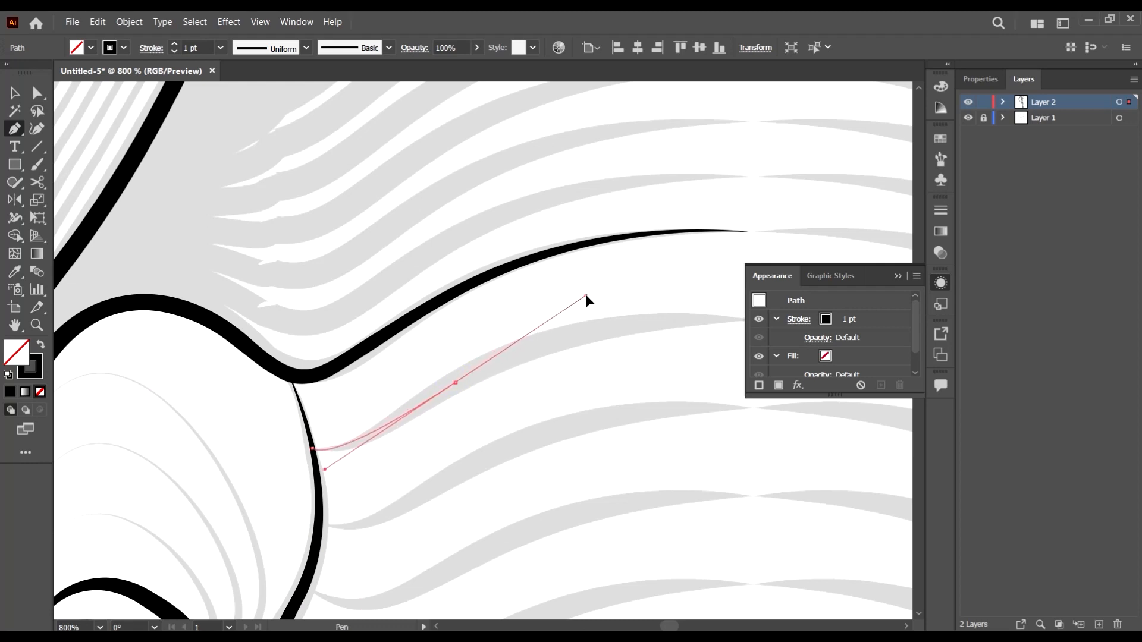
{"action": "left_click_drag", "start_coordinate": [587, 296], "coordinate": [587, 295]}
{"action": "scroll", "coordinate": [527, 382], "scroll_direction": "left", "scroll_amount": 1}
{"action": "scroll", "coordinate": [674, 306], "scroll_direction": "right", "scroll_amount": 4}
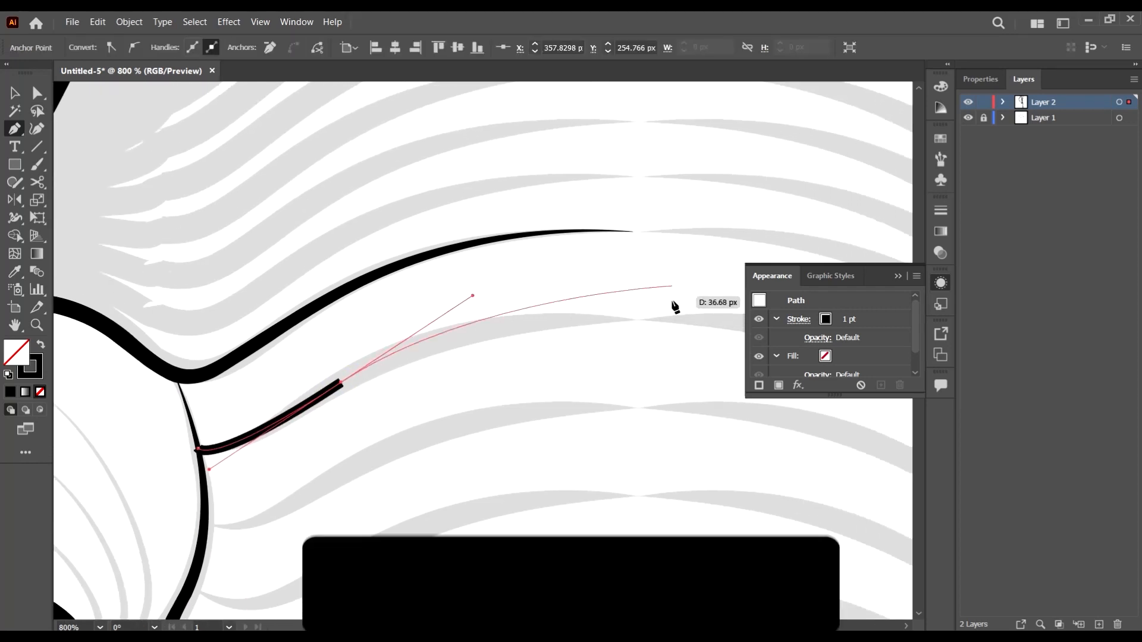
{"action": "left_click", "coordinate": [638, 322]}
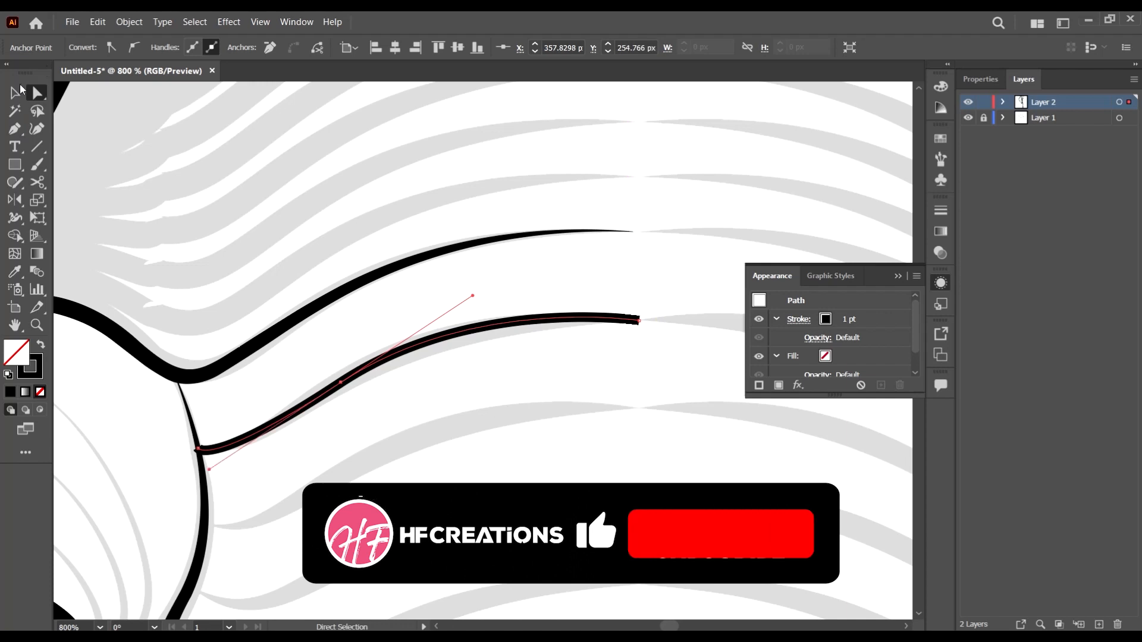
Refine the new wrinkle's curve to follow the reference by adjusting its middle anchor and direction handles
{"action": "left_click_drag", "start_coordinate": [387, 426], "coordinate": [282, 344]}
{"action": "mouse_move", "coordinate": [472, 292]}
{"action": "left_mouse_down"}
{"action": "mouse_move", "coordinate": [428, 308]}
{"action": "mouse_move", "coordinate": [478, 297]}
{"action": "left_mouse_up"}
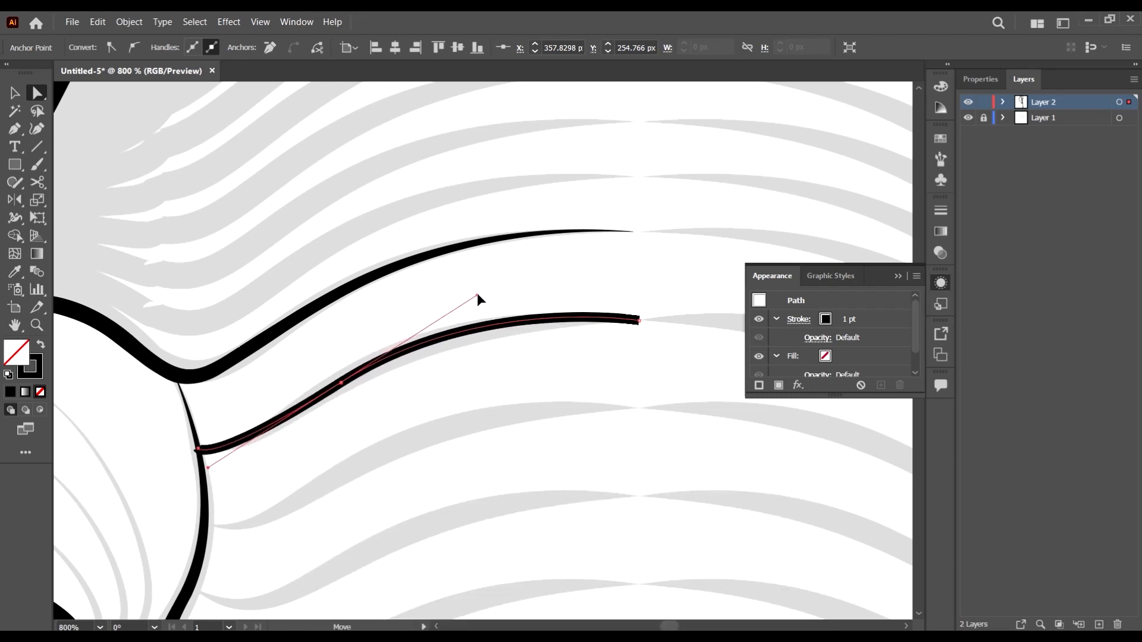
{"action": "left_click_drag", "start_coordinate": [207, 468], "coordinate": [262, 441]}
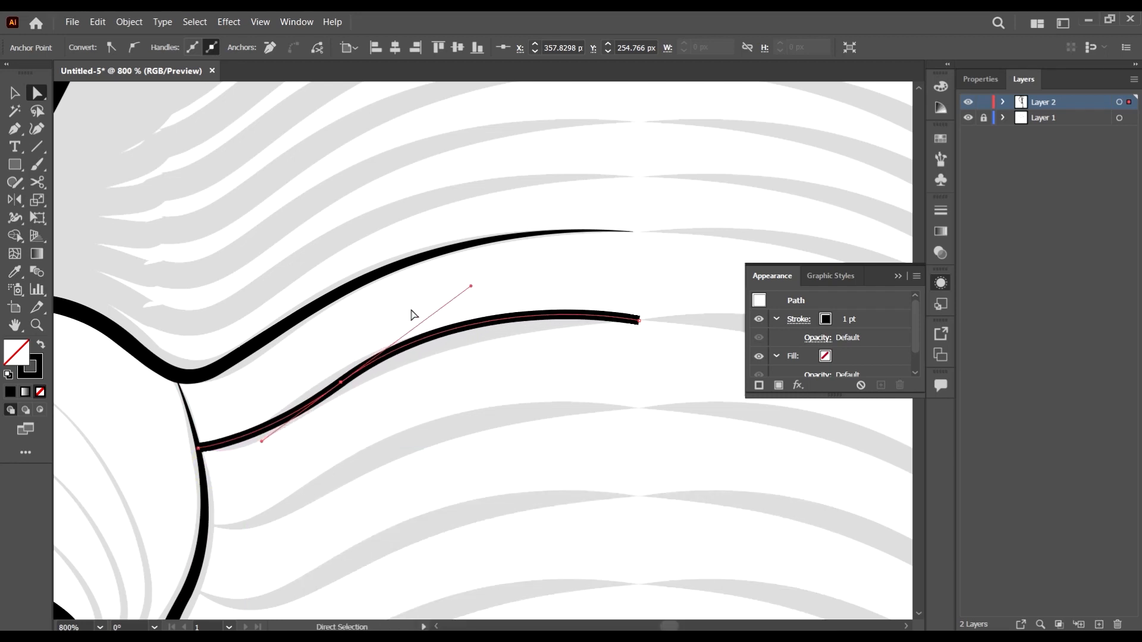
{"action": "mouse_move", "coordinate": [472, 292]}
{"action": "left_mouse_down"}
{"action": "mouse_move", "coordinate": [472, 303]}
{"action": "mouse_move", "coordinate": [436, 316]}
{"action": "mouse_move", "coordinate": [486, 288]}
{"action": "left_mouse_up"}
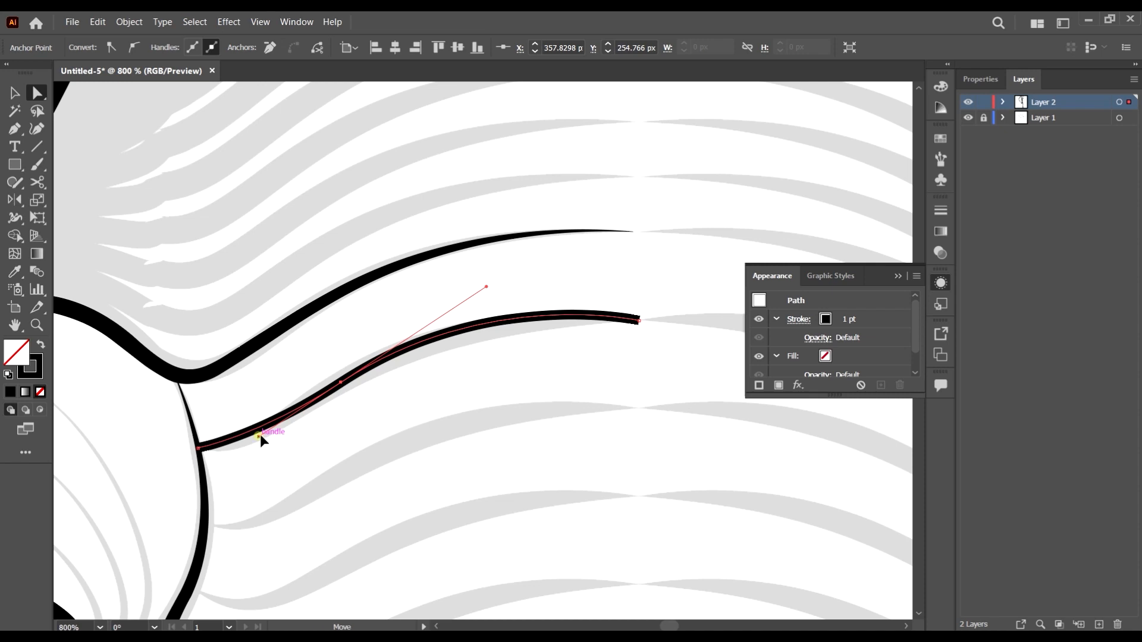
{"action": "left_click_drag", "start_coordinate": [260, 434], "coordinate": [277, 429]}
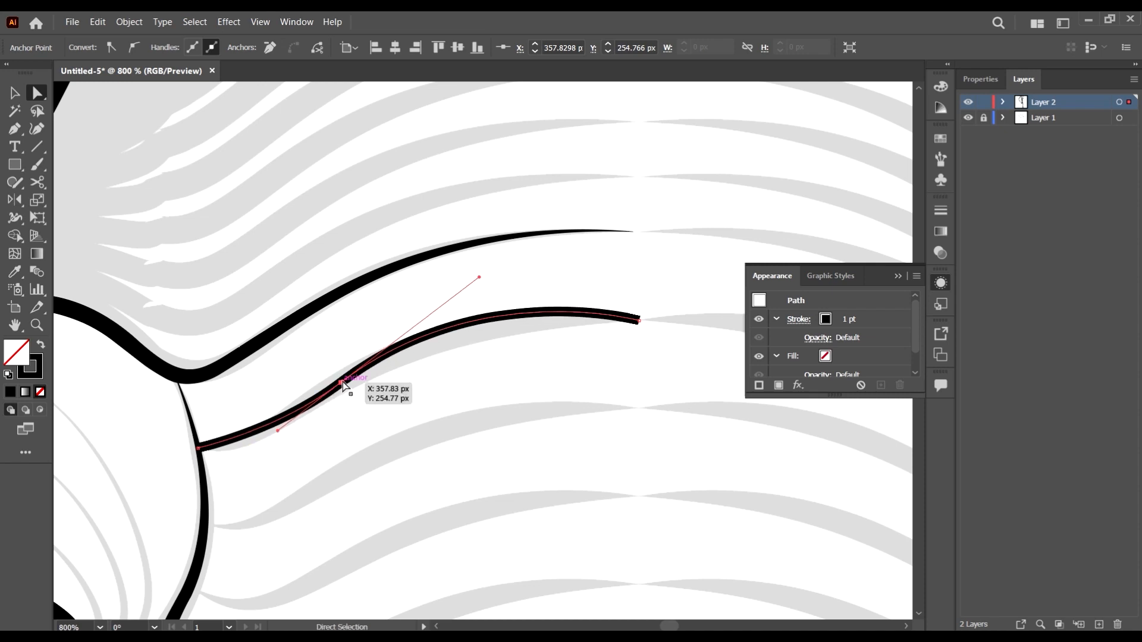
{"action": "left_click_drag", "start_coordinate": [343, 386], "coordinate": [379, 366]}
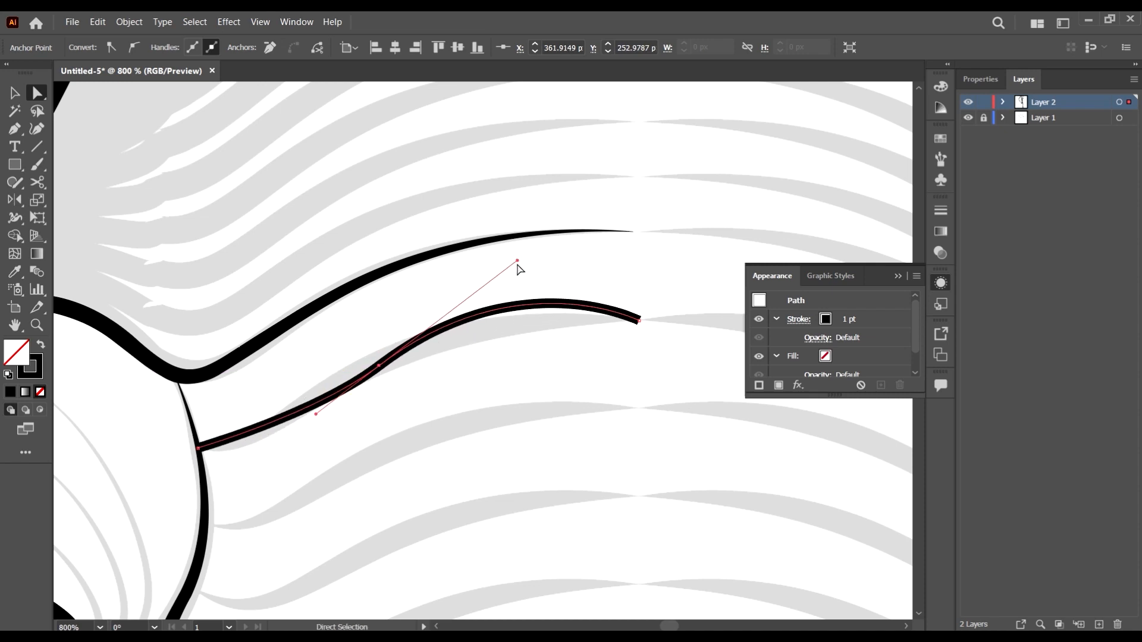
{"action": "left_click_drag", "start_coordinate": [517, 264], "coordinate": [518, 287]}
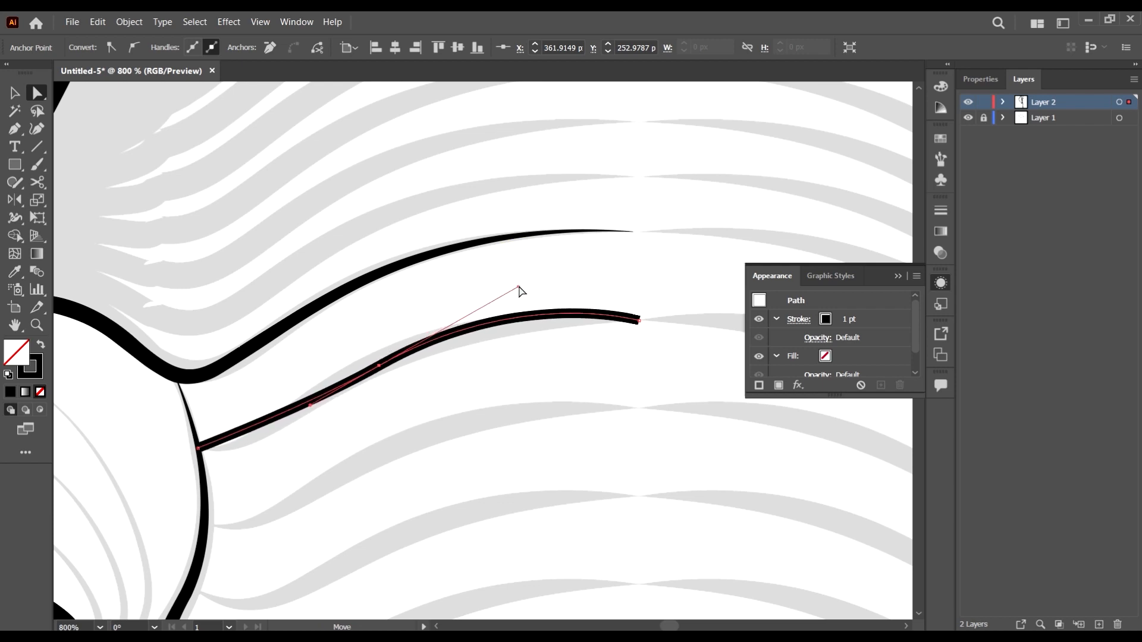
Apply the lens-shaped variable width profile to the forehead wrinkle and raise its stroke weight to 2 pt
{"action": "key", "text": "v"}
{"action": "left_click", "coordinate": [501, 422]}
{"action": "left_click_drag", "start_coordinate": [501, 390], "coordinate": [477, 338]}
{"action": "left_click", "coordinate": [433, 351]}
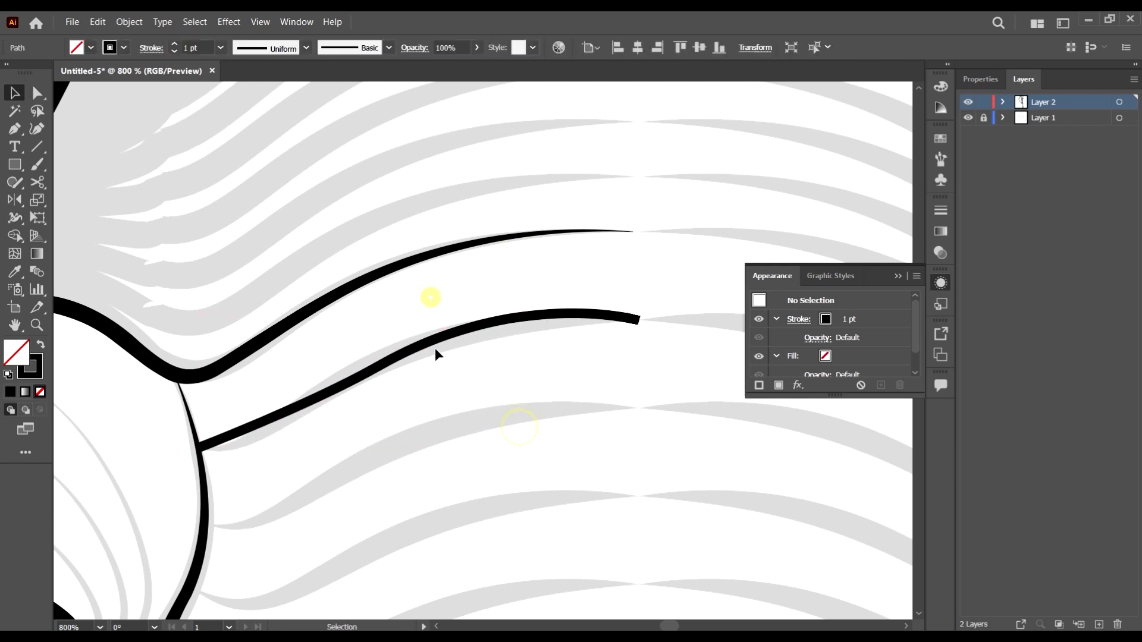
{"action": "left_click", "coordinate": [306, 47]}
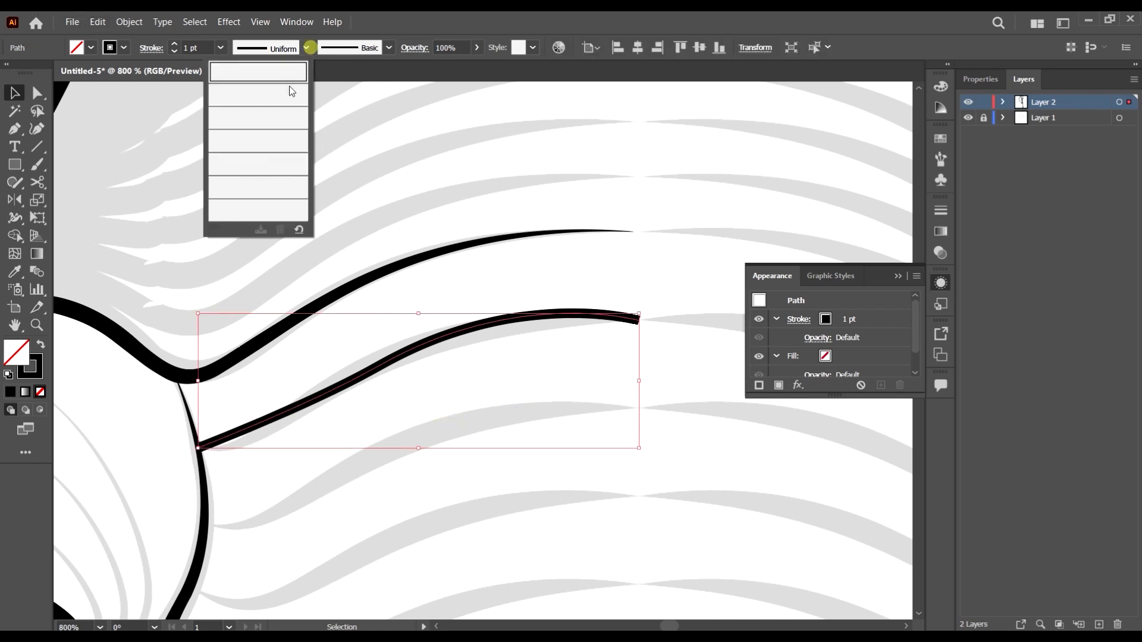
{"action": "left_click", "coordinate": [275, 97]}
{"action": "key", "text": "Up"}
{"action": "key", "text": "Up"}
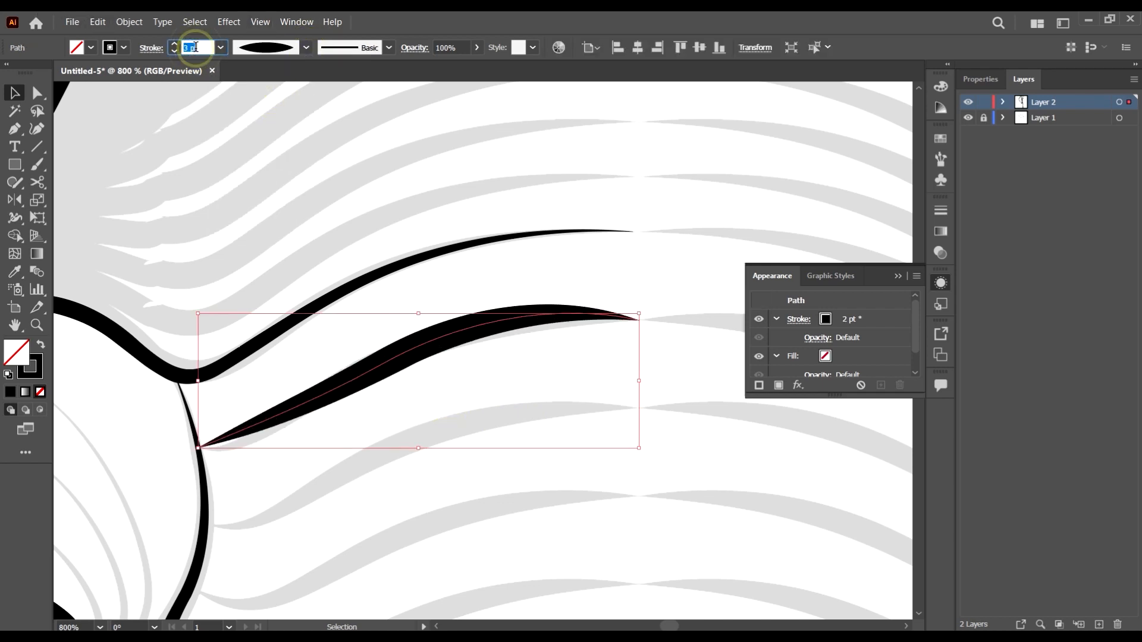
Convert the left end anchor of the lower brow line to smooth and bend its handle along the grey template curve
{"action": "left_click", "coordinate": [360, 194]}
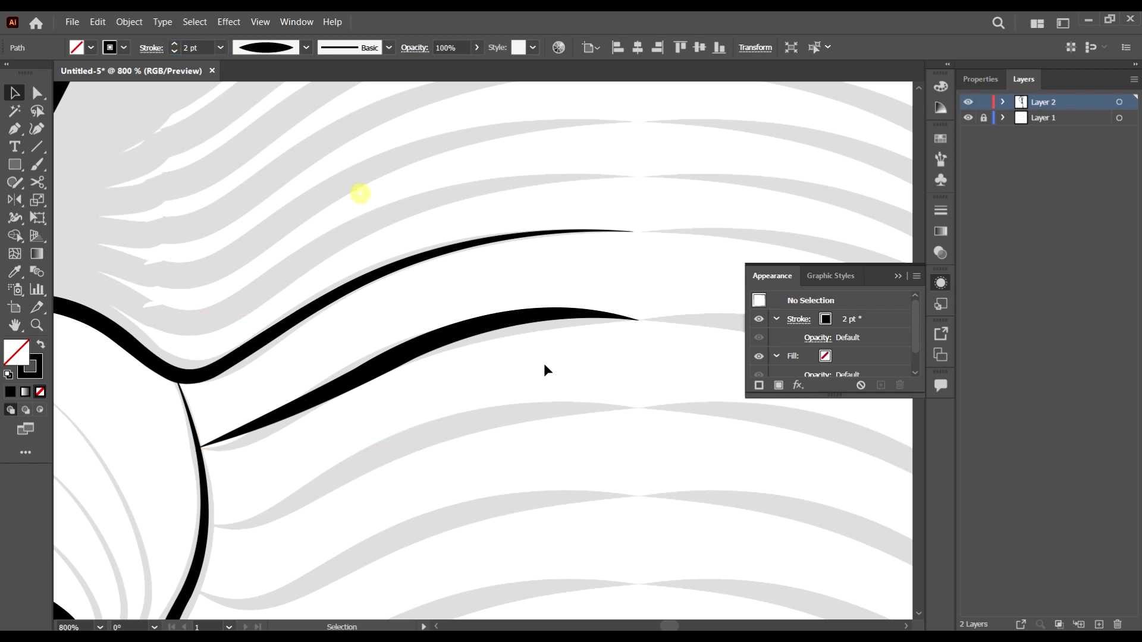
{"action": "key", "text": "ctrl+minus"}
{"action": "key", "text": "ctrl+minus"}
{"action": "key", "text": "ctrl+equal"}
{"action": "key", "text": "ctrl+equal"}
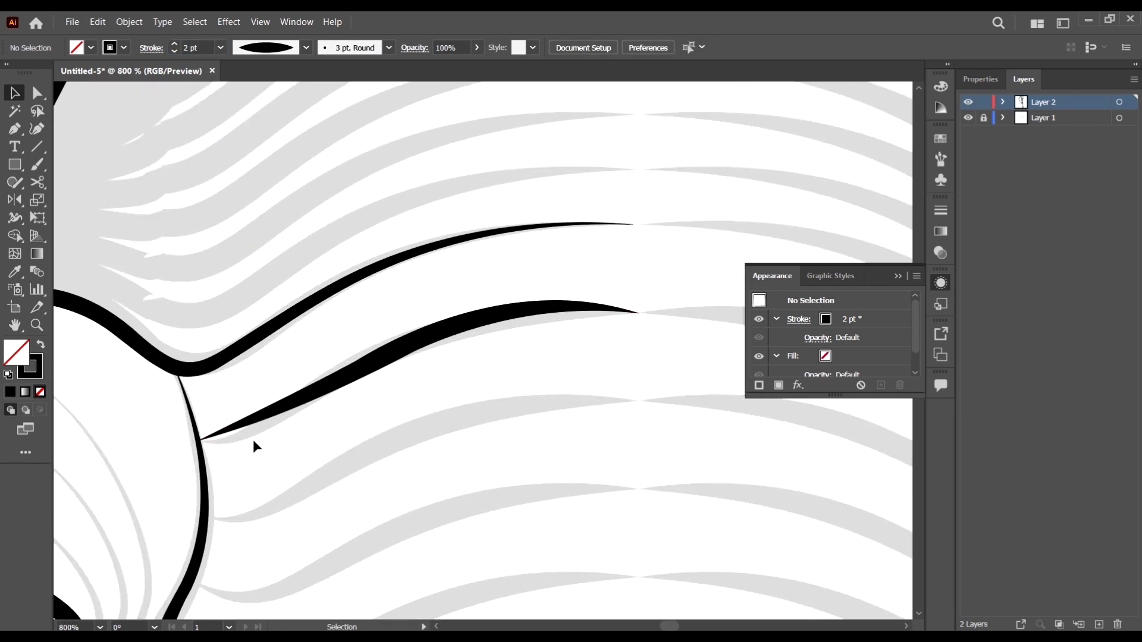
{"action": "key", "text": "a"}
{"action": "scroll", "coordinate": [214, 443], "scroll_direction": "up", "scroll_amount": 2}
{"action": "left_click", "coordinate": [214, 458]}
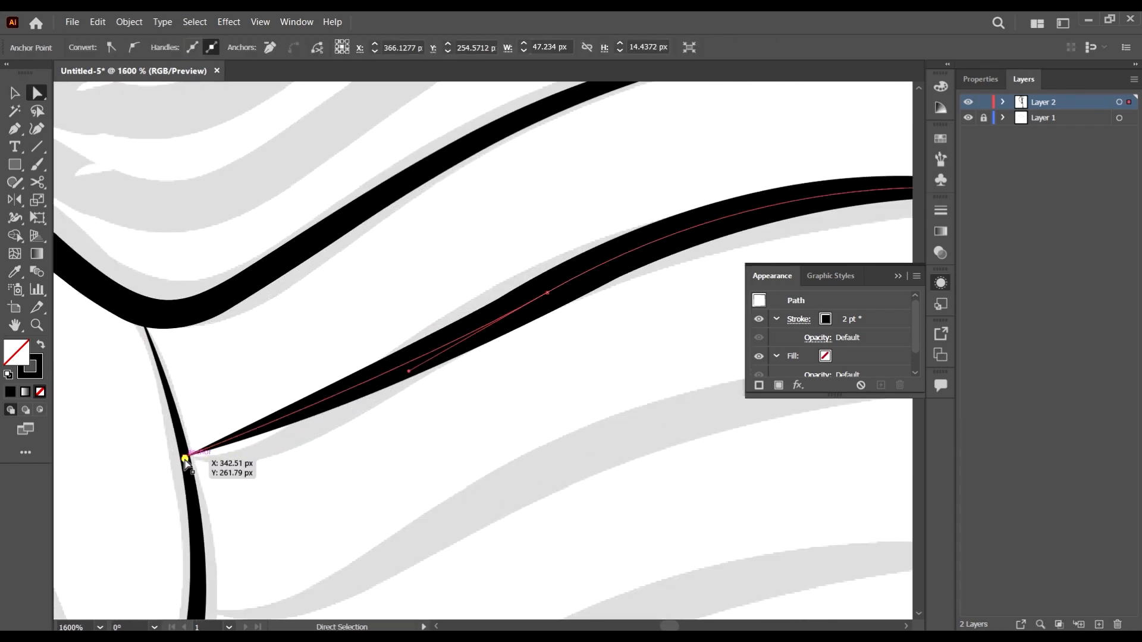
{"action": "left_click", "coordinate": [185, 457]}
{"action": "left_click", "coordinate": [133, 51]}
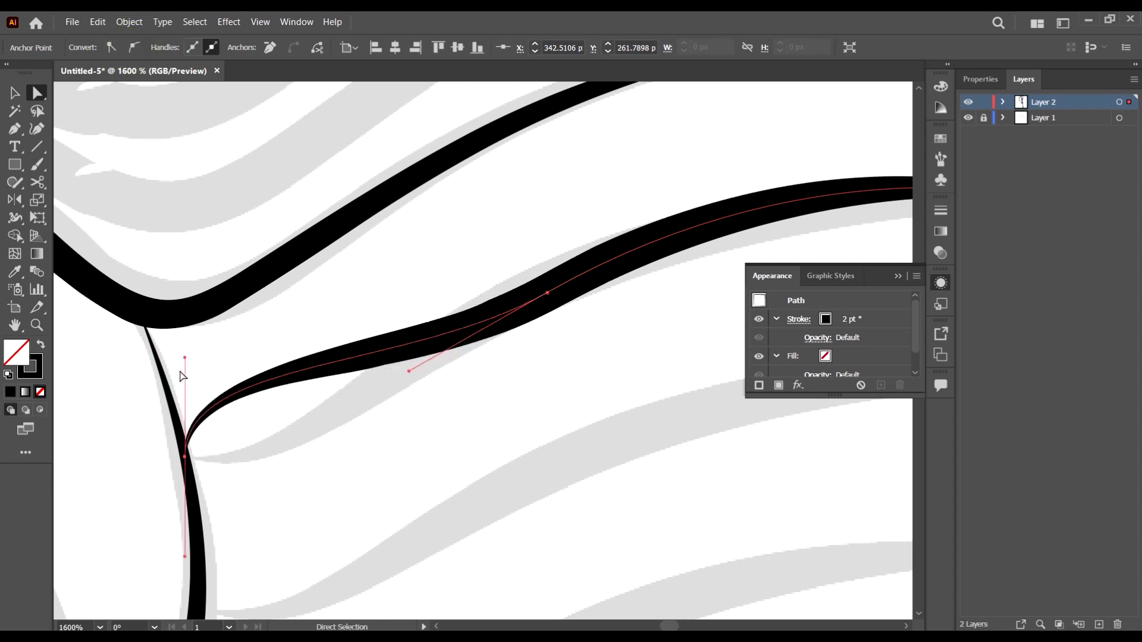
{"action": "left_click_drag", "start_coordinate": [185, 358], "coordinate": [314, 475]}
{"action": "scroll", "coordinate": [445, 364], "scroll_direction": "up", "scroll_amount": 1}
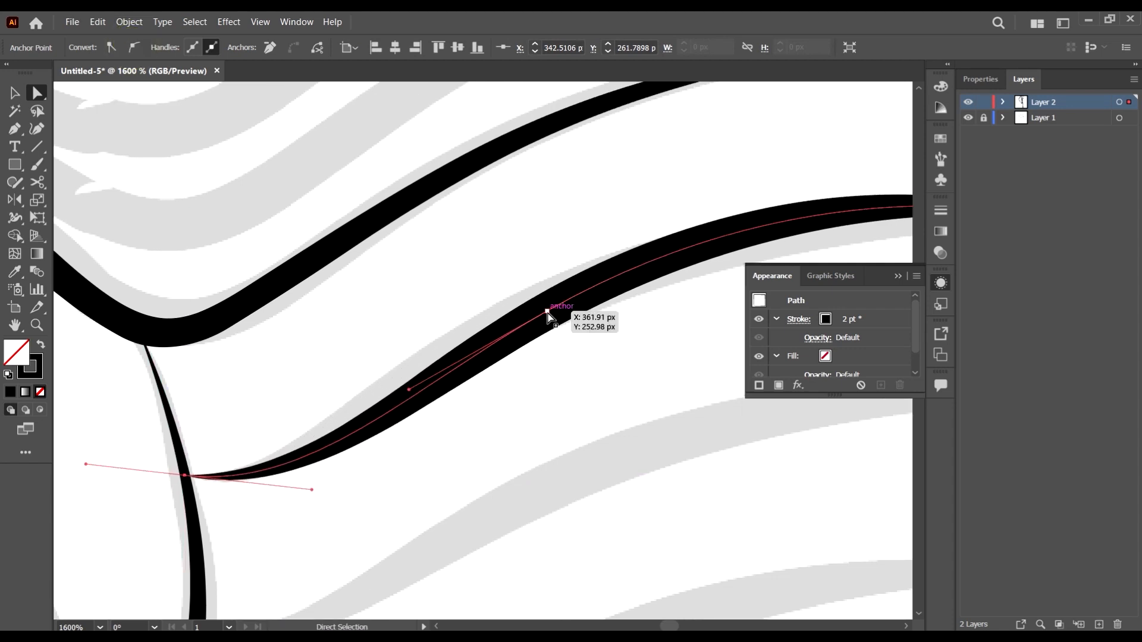
Adjust the brow line's middle anchor, right end and curve handle to fit the grey template stripe
{"action": "left_click_drag", "start_coordinate": [548, 311], "coordinate": [539, 305]}
{"action": "scroll", "coordinate": [359, 399], "scroll_direction": "down", "scroll_amount": 1}
{"action": "scroll", "coordinate": [353, 429], "scroll_direction": "down", "scroll_amount": 1}
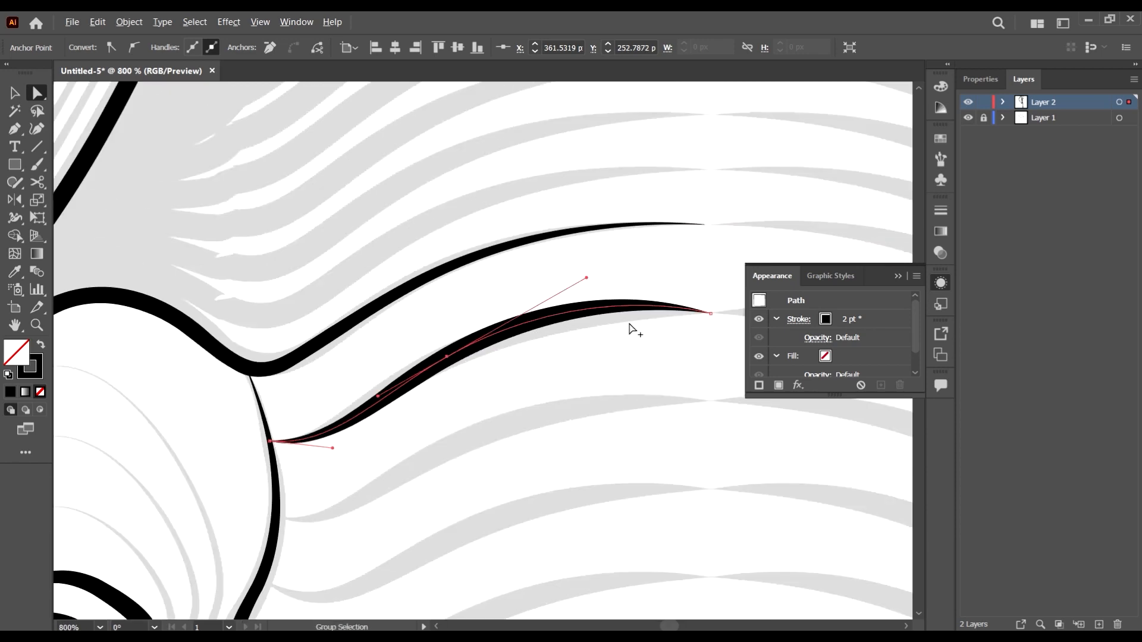
{"action": "scroll", "coordinate": [628, 325], "scroll_direction": "up", "scroll_amount": 2}
{"action": "scroll", "coordinate": [620, 344], "scroll_direction": "right", "scroll_amount": 3}
{"action": "left_click_drag", "start_coordinate": [645, 338], "coordinate": [597, 304]}
{"action": "left_click", "coordinate": [609, 301]}
{"action": "scroll", "coordinate": [424, 302], "scroll_direction": "down", "scroll_amount": 2}
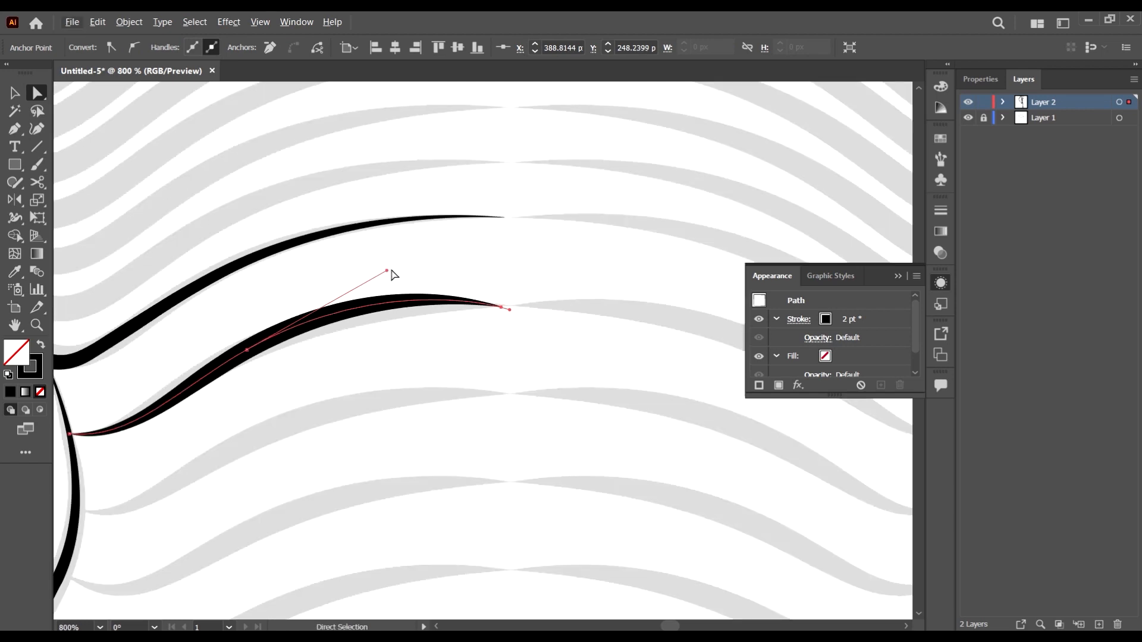
{"action": "left_click_drag", "start_coordinate": [386, 271], "coordinate": [371, 279]}
{"action": "left_click", "coordinate": [454, 398]}
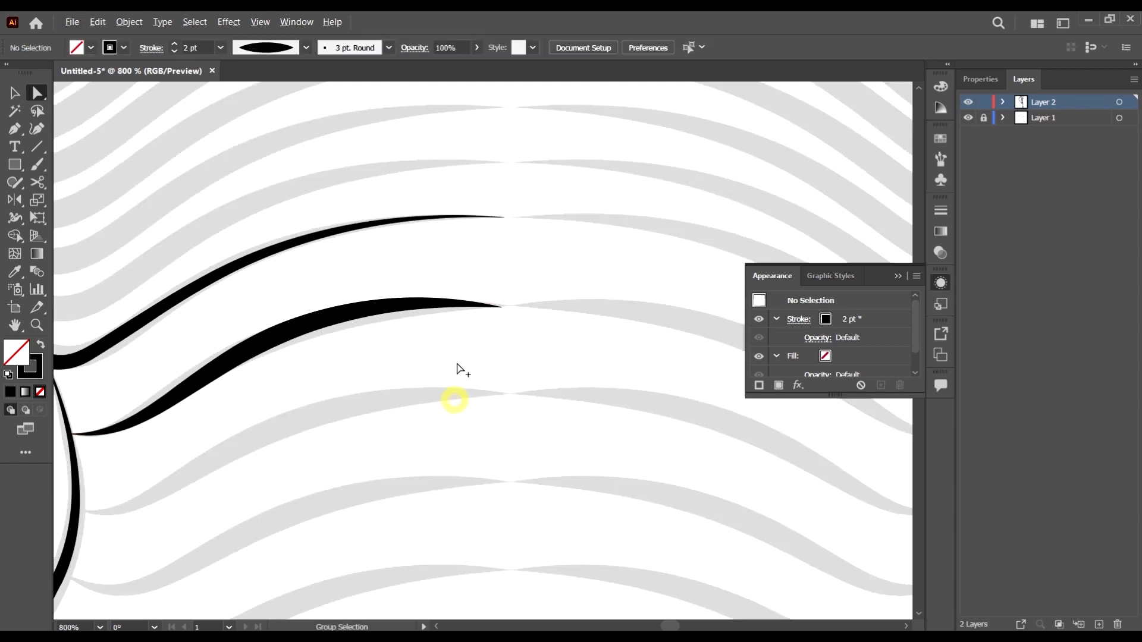
Draw a curved Pen path over the grey stripe just above the tusk, from the face's centre line to the eye-fold outline
{"action": "scroll", "coordinate": [457, 361], "scroll_direction": "down", "scroll_amount": 5}
{"action": "scroll", "coordinate": [479, 399], "scroll_direction": "down", "scroll_amount": 3}
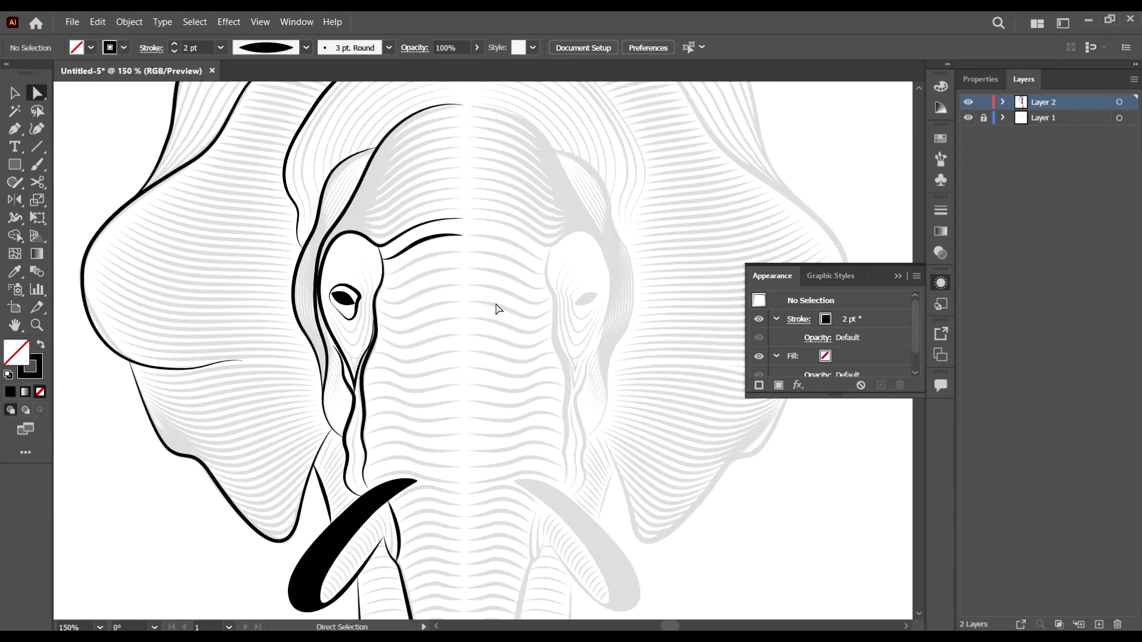
{"action": "scroll", "coordinate": [488, 312], "scroll_direction": "down", "scroll_amount": 3}
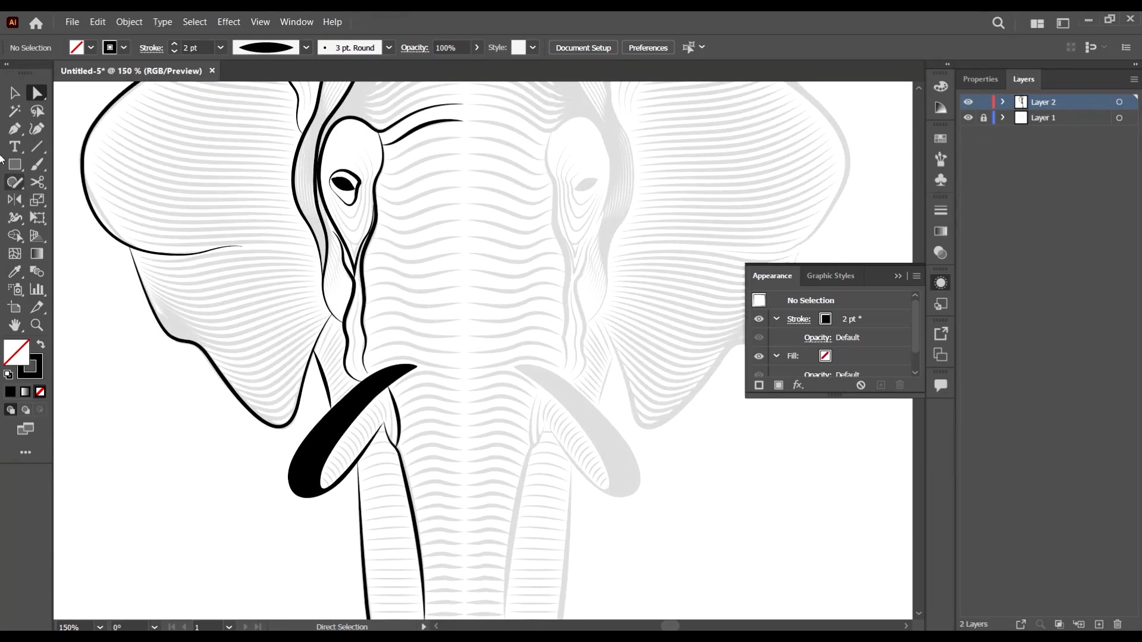
{"action": "left_click", "coordinate": [13, 128]}
{"action": "scroll", "coordinate": [409, 356], "scroll_direction": "up", "scroll_amount": 2, "text": "alt"}
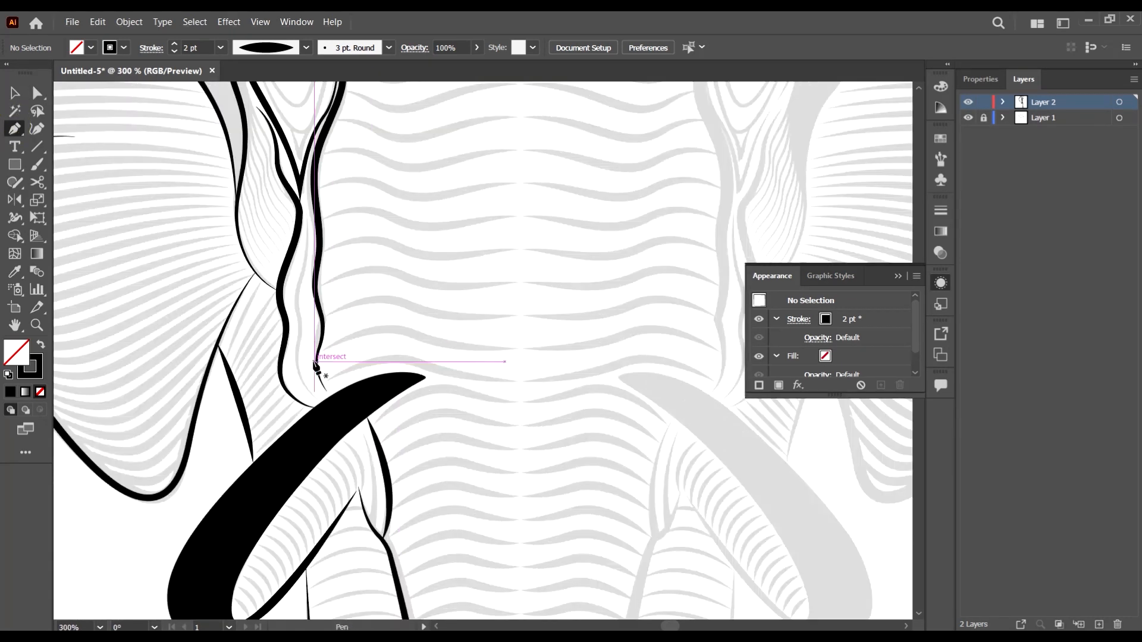
{"action": "scroll", "coordinate": [445, 392], "scroll_direction": "up", "scroll_amount": 2, "text": "alt"}
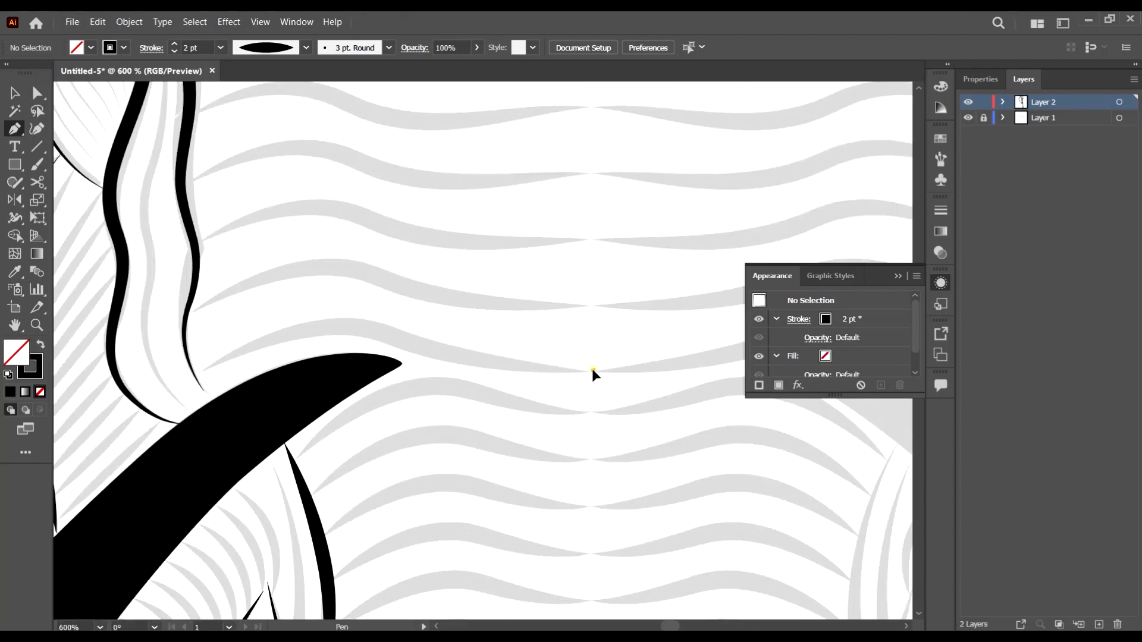
{"action": "left_click", "coordinate": [593, 372]}
{"action": "scroll", "coordinate": [589, 375], "scroll_direction": "up", "scroll_amount": 2}
{"action": "left_click_drag", "start_coordinate": [390, 398], "coordinate": [314, 373]}
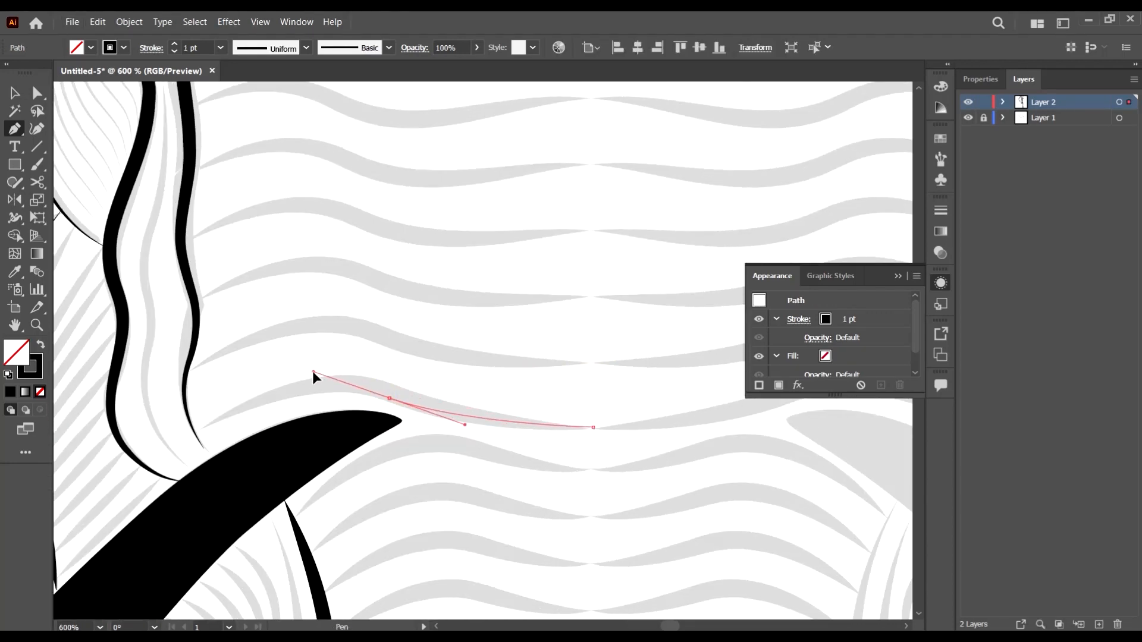
{"action": "left_click_drag", "start_coordinate": [196, 432], "coordinate": [136, 466]}
{"action": "scroll", "coordinate": [281, 430], "scroll_direction": "down", "scroll_amount": 5, "text": "alt"}
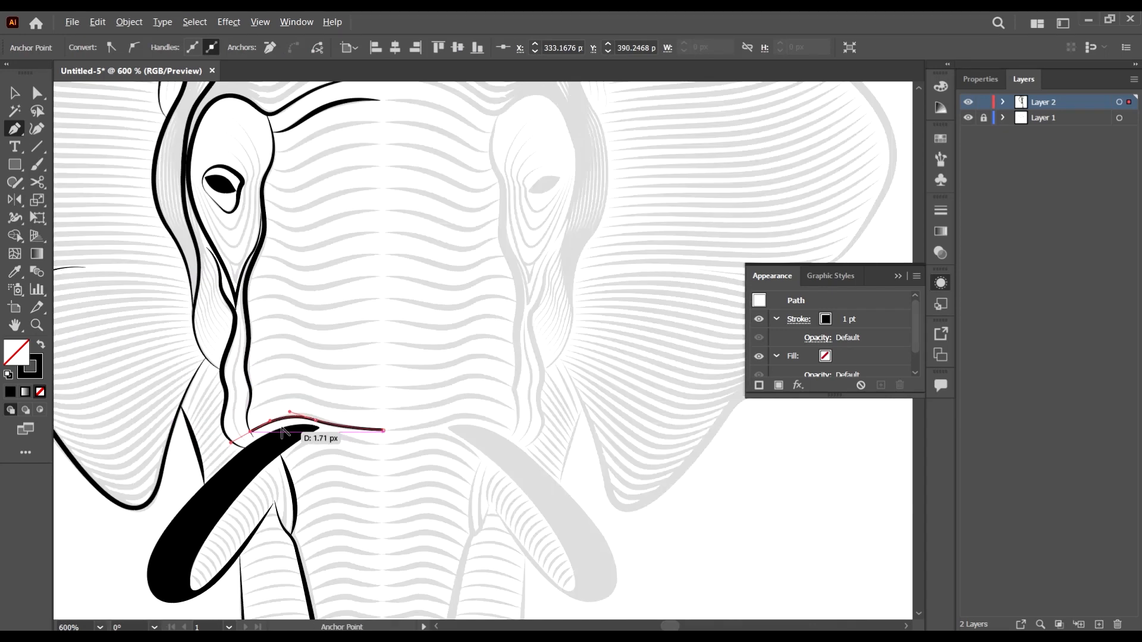
Copy the 2 pt black stroke from the finished brow line to the new path above the tusk with the Eyedropper
{"action": "scroll", "coordinate": [411, 292], "scroll_direction": "up", "scroll_amount": 2}
{"action": "key", "text": "v"}
{"action": "key", "text": "i"}
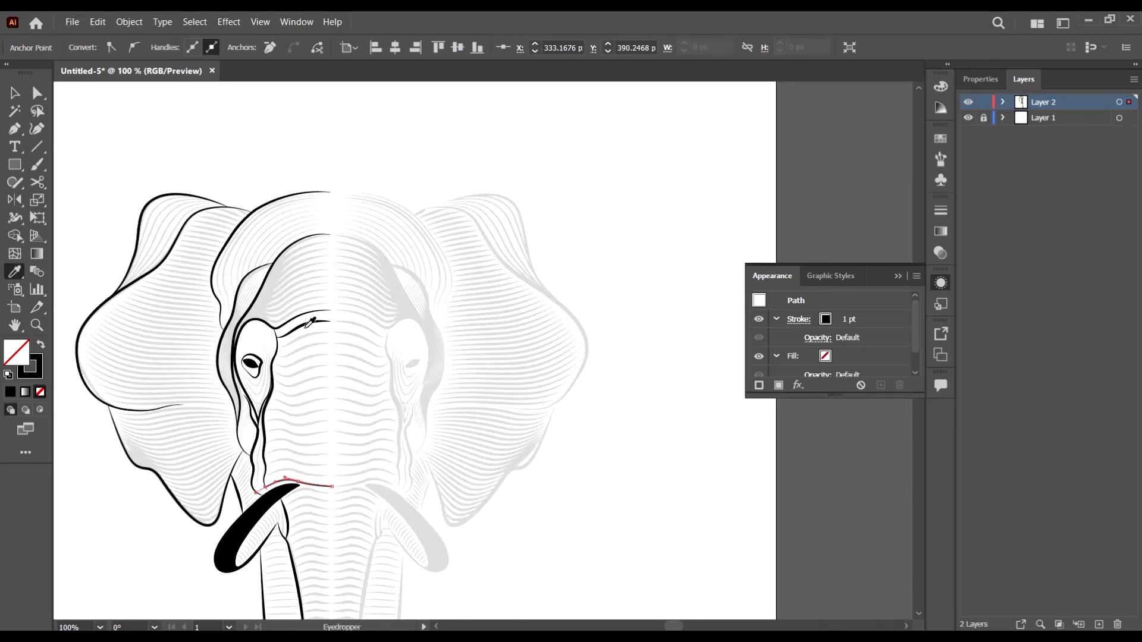
{"action": "left_click", "coordinate": [304, 322]}
{"action": "key", "text": "v"}
{"action": "left_click", "coordinate": [350, 439]}
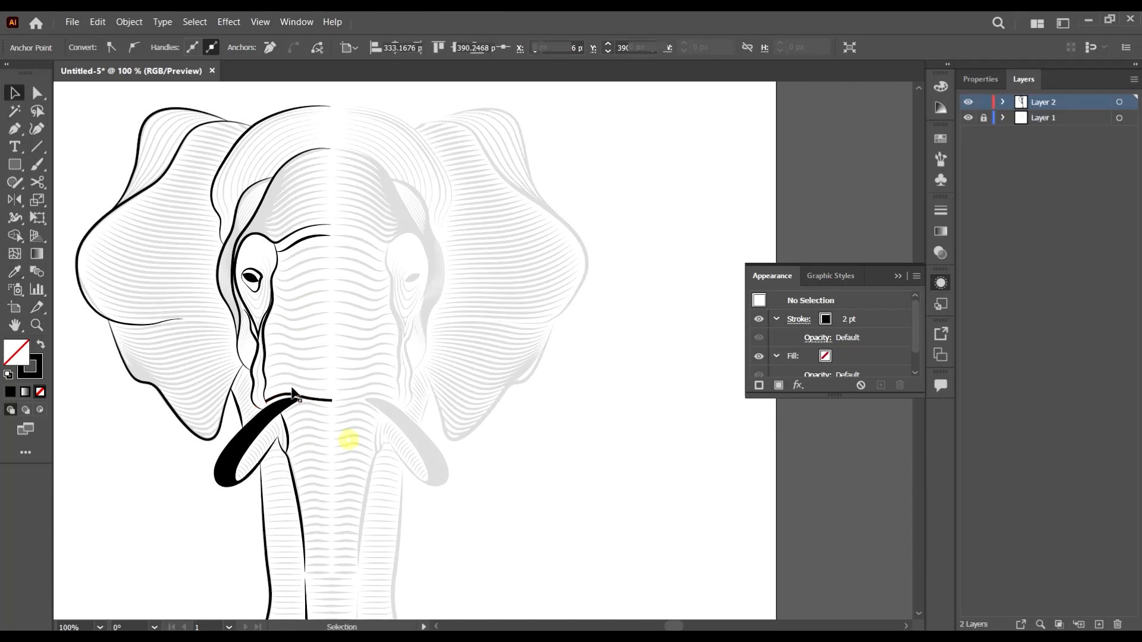
Apply the width profile tapered at both ends to the line above the tusk
{"action": "scroll", "coordinate": [350, 428], "scroll_direction": "up", "scroll_amount": 3}
{"action": "left_click", "coordinate": [350, 427]}
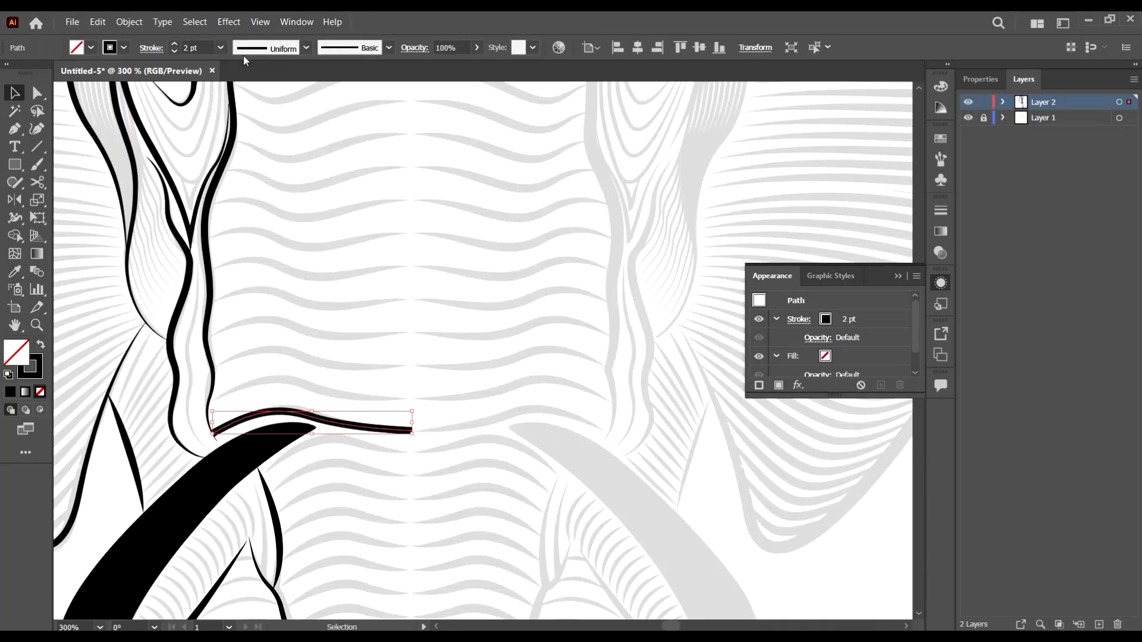
{"action": "scroll", "coordinate": [269, 127], "scroll_direction": "up", "scroll_amount": 3}
{"action": "left_click", "coordinate": [314, 48]}
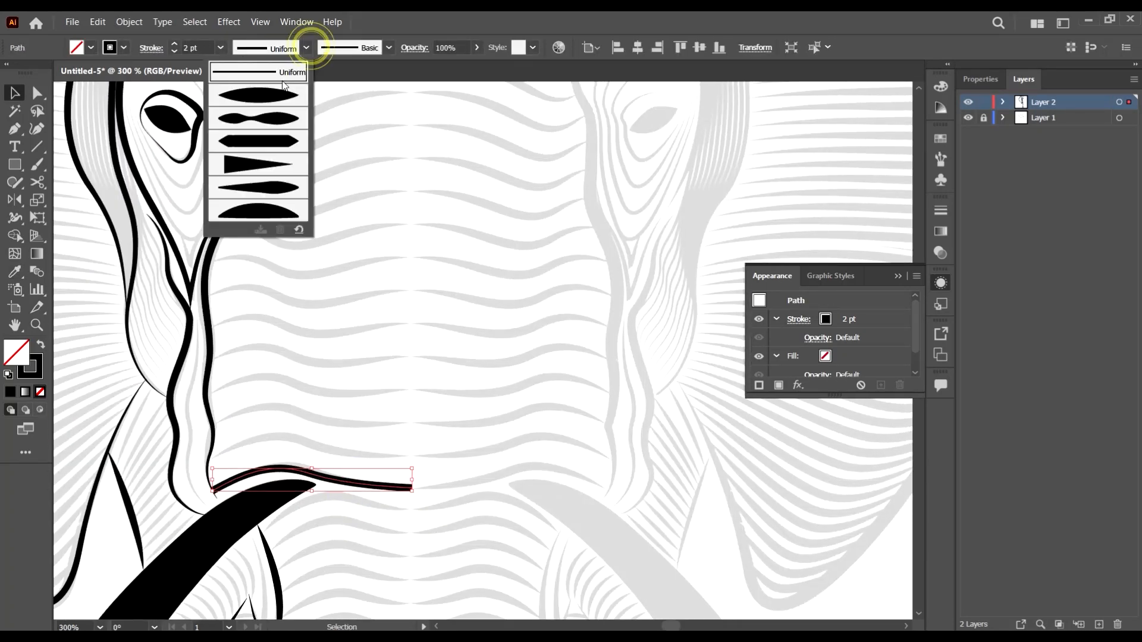
{"action": "left_click", "coordinate": [276, 92]}
{"action": "left_click", "coordinate": [518, 390]}
{"action": "scroll", "coordinate": [460, 351], "scroll_direction": "down", "scroll_amount": 3}
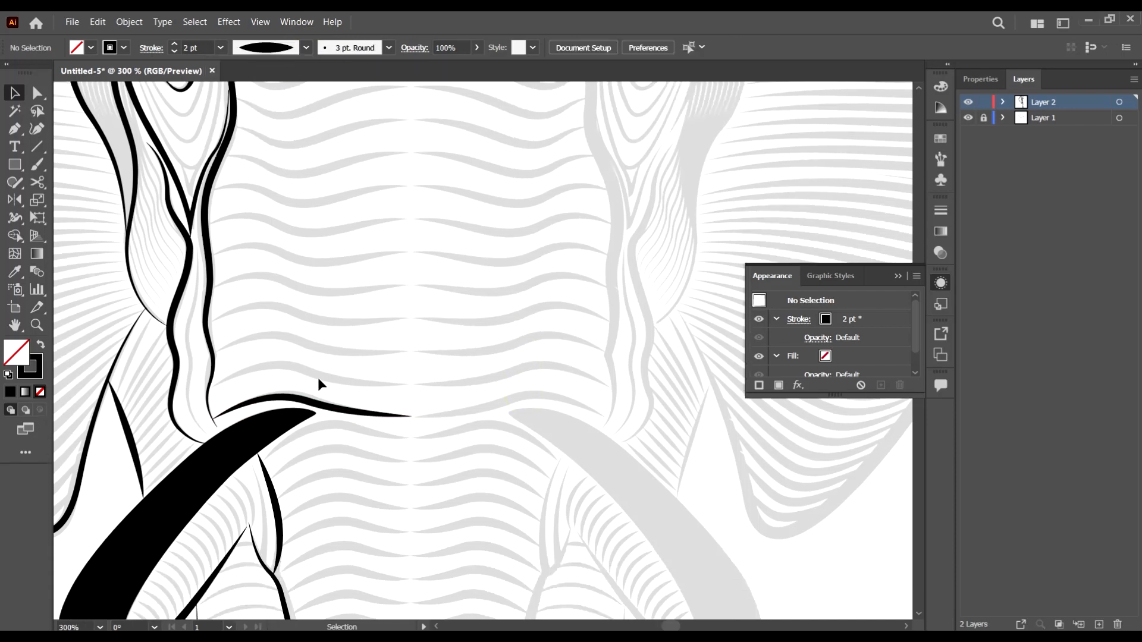
Blend the line above the tusk with the lower brow line to fill the trunk with intermediate stripes
{"action": "left_click", "coordinate": [260, 405]}
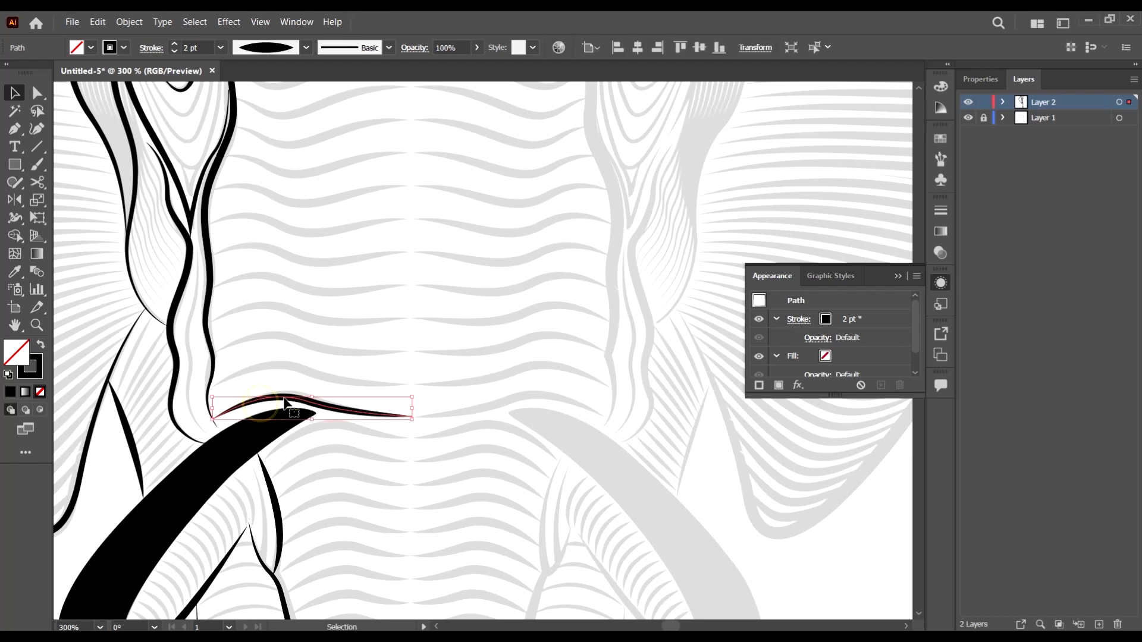
{"action": "scroll", "coordinate": [287, 400], "scroll_direction": "down", "scroll_amount": 2}
{"action": "scroll", "coordinate": [353, 206], "scroll_direction": "up", "scroll_amount": 3}
{"action": "left_click", "coordinate": [328, 201], "text": "shift"}
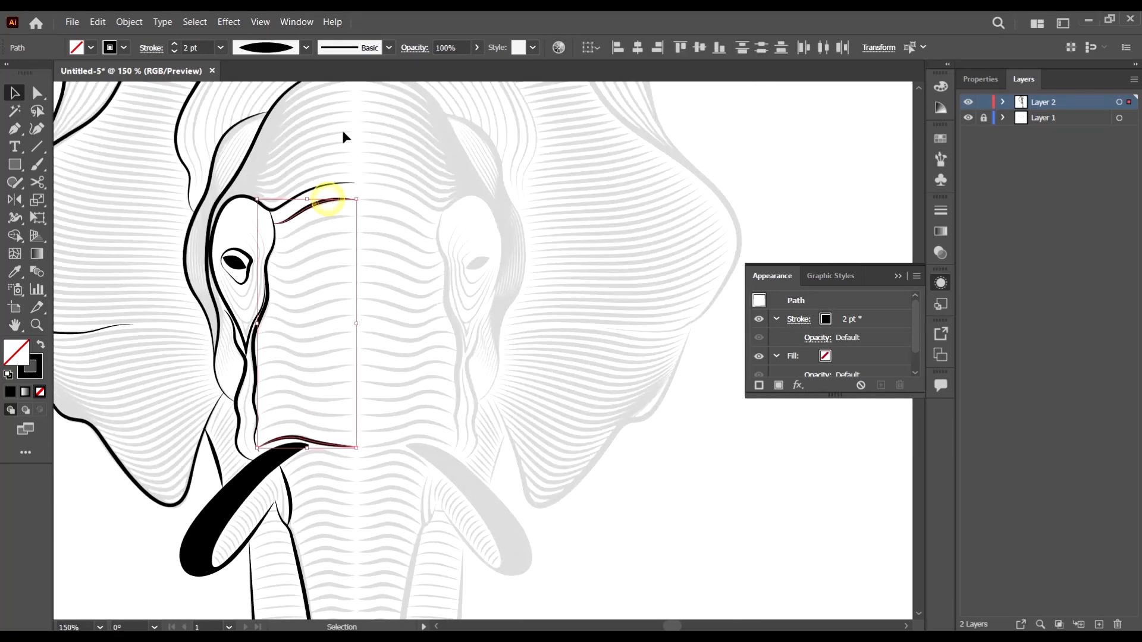
{"action": "left_click", "coordinate": [129, 22]}
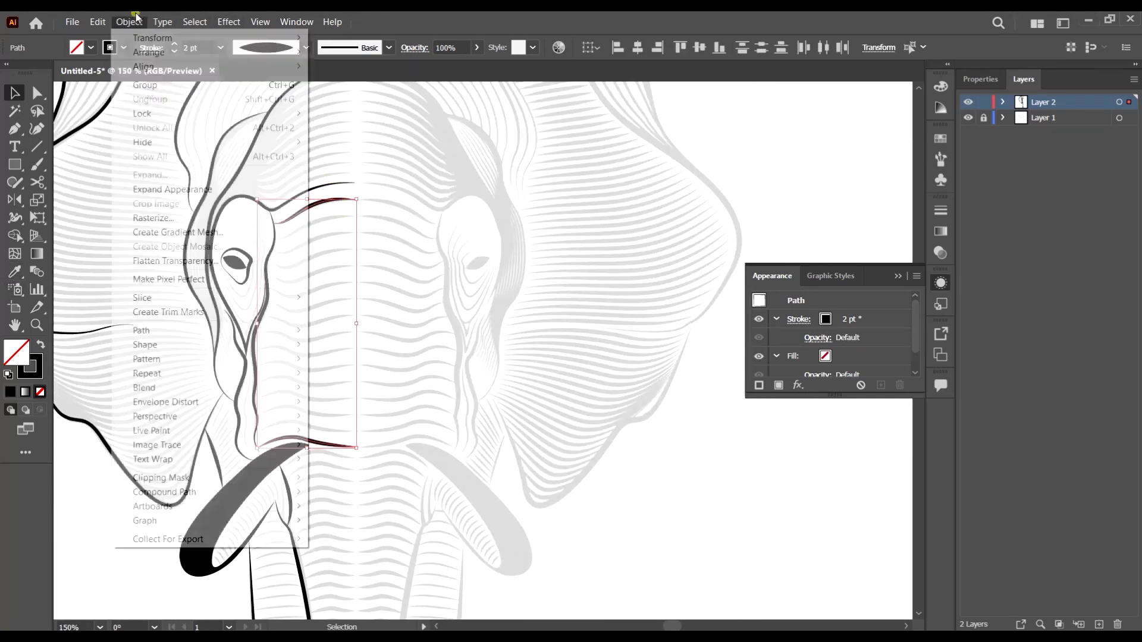
{"action": "mouse_move", "coordinate": [212, 388]}
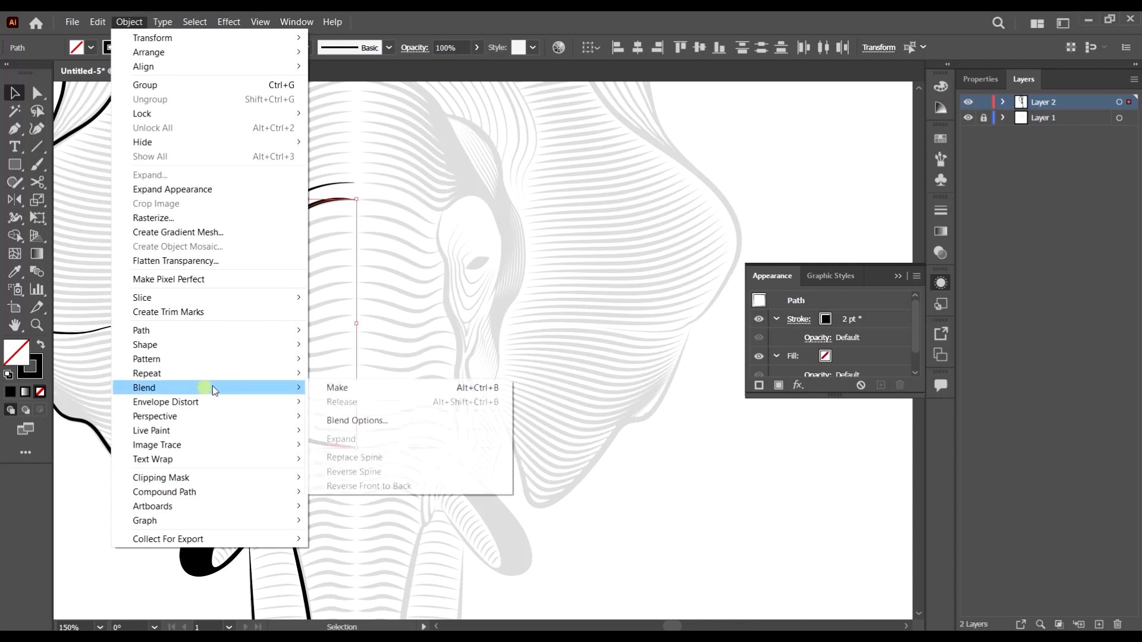
{"action": "left_click", "coordinate": [400, 390]}
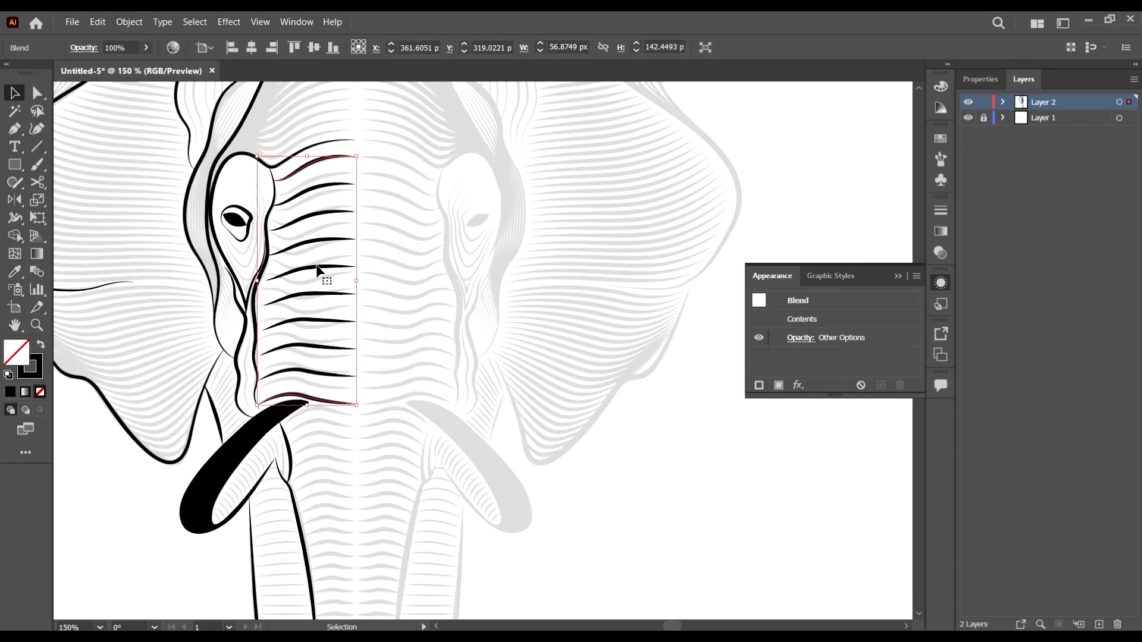
Set the trunk blend's spacing to Specified Steps with 20 steps
{"action": "scroll", "coordinate": [305, 230], "scroll_direction": "up", "scroll_amount": 2}
{"action": "scroll", "coordinate": [333, 309], "scroll_direction": "down", "scroll_amount": 2}
{"action": "scroll", "coordinate": [324, 250], "scroll_direction": "up", "scroll_amount": 3}
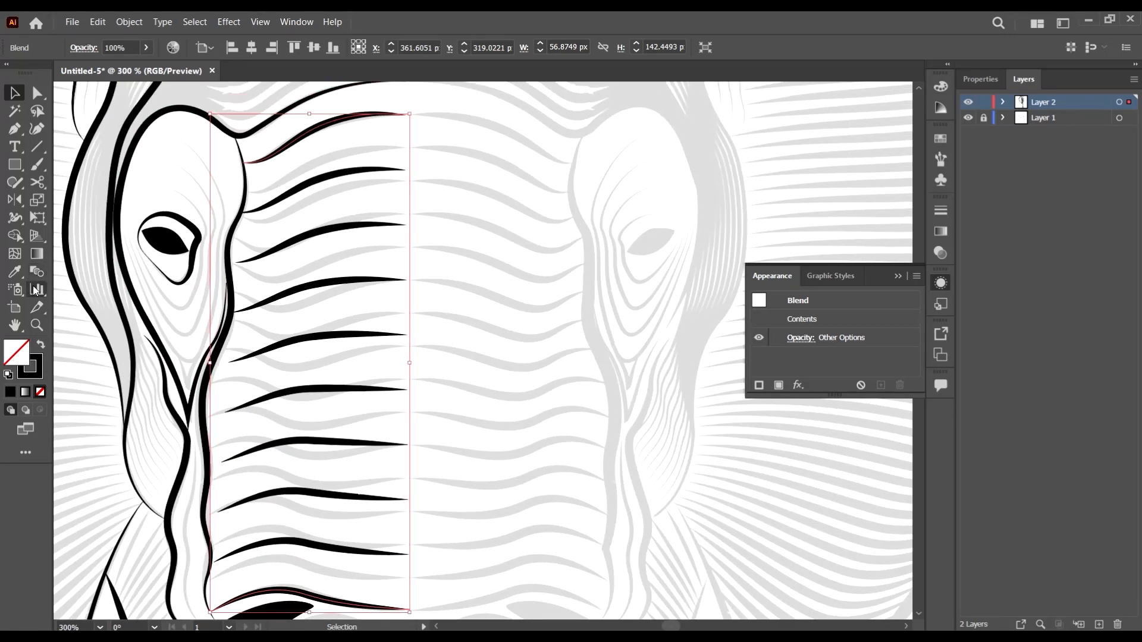
{"action": "double_click", "coordinate": [36, 271]}
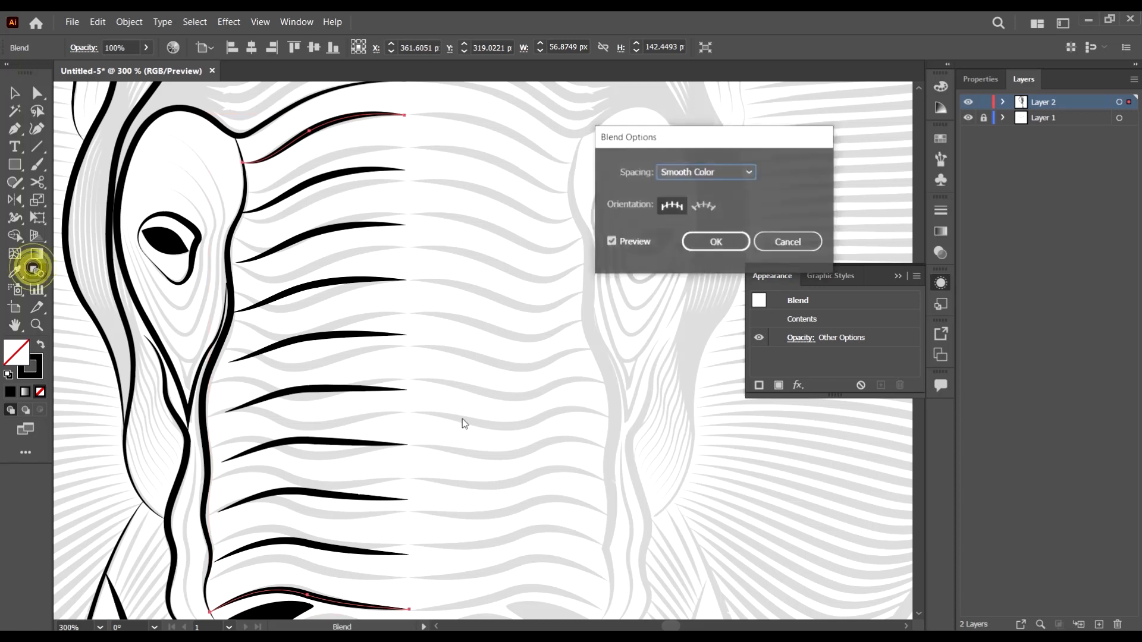
{"action": "left_click", "coordinate": [731, 168]}
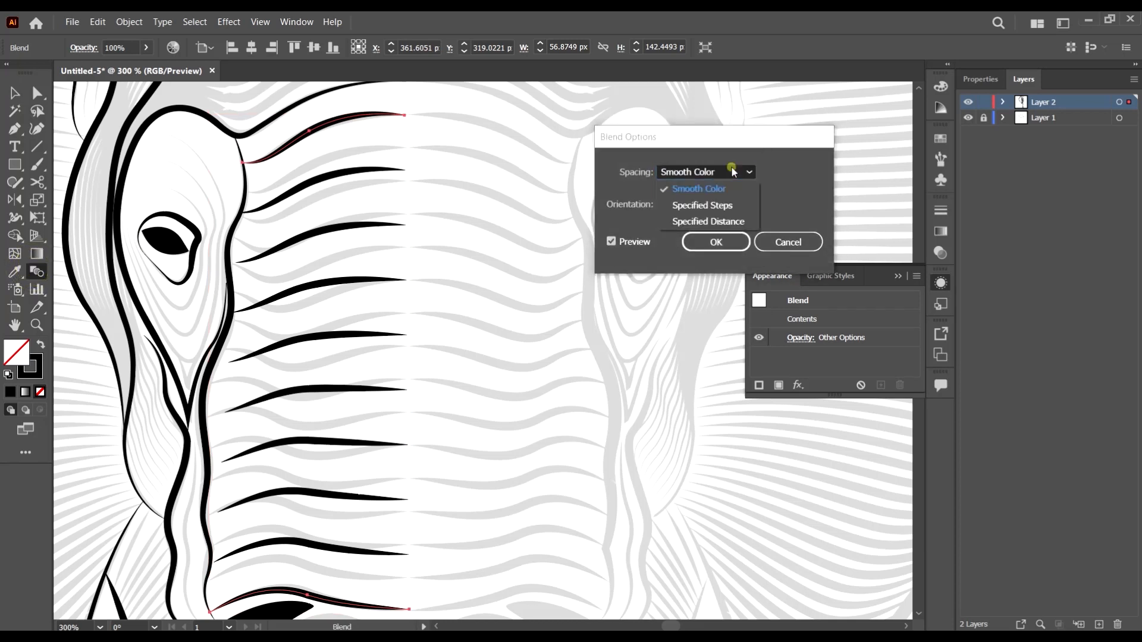
{"action": "left_click", "coordinate": [731, 209]}
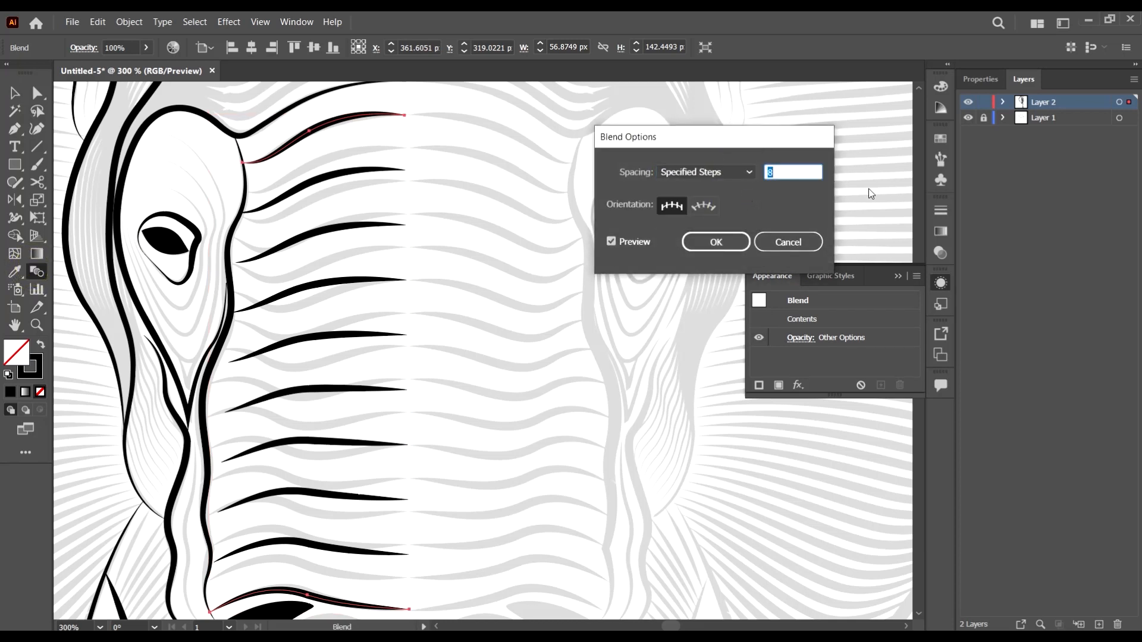
{"action": "type", "text": "20"}
{"action": "left_click", "coordinate": [715, 242]}
{"action": "scroll", "coordinate": [538, 291], "scroll_direction": "down", "scroll_amount": 2, "text": "alt"}
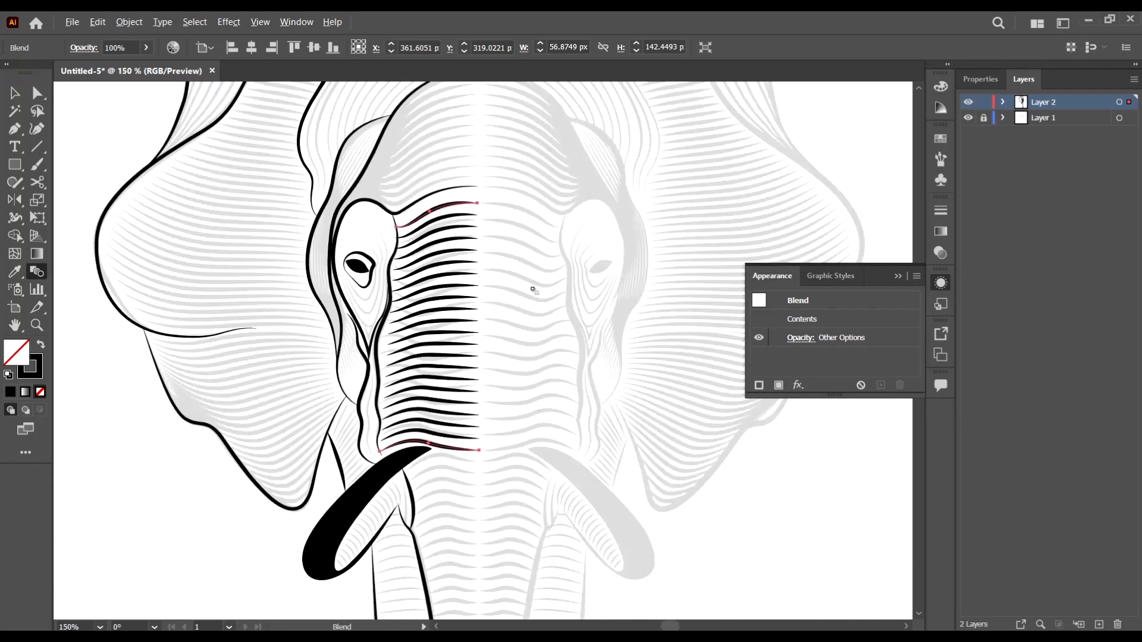
Move the left end anchor of the blend's bottom line outward and slightly down, past the eye-fold outline
{"action": "scroll", "coordinate": [497, 306], "scroll_direction": "up", "scroll_amount": 3, "text": "alt"}
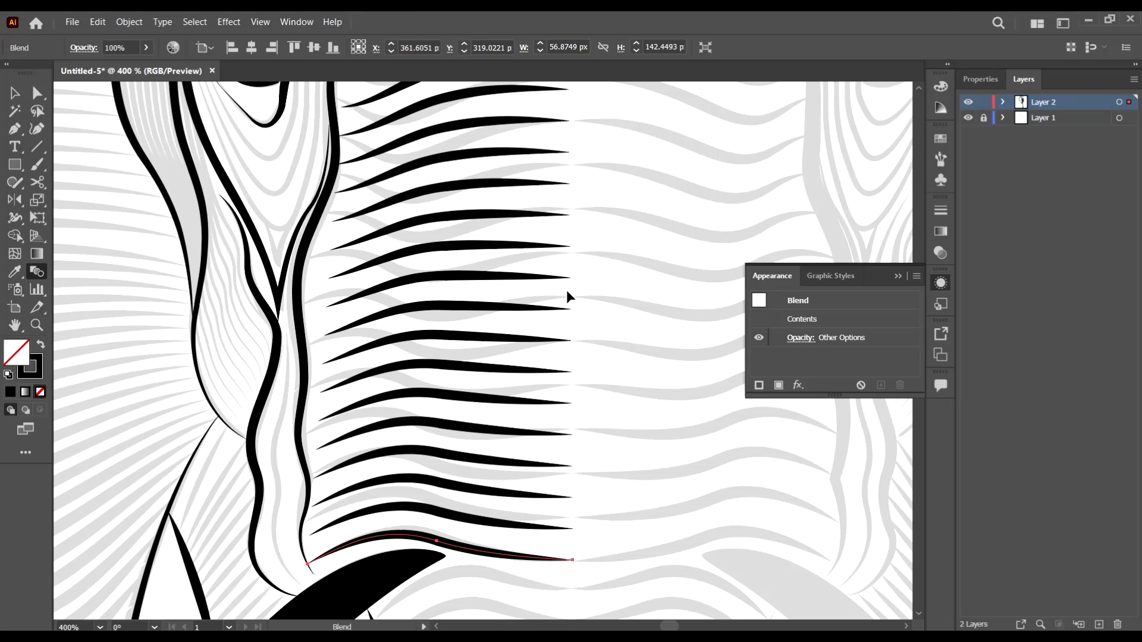
{"action": "scroll", "coordinate": [567, 293], "scroll_direction": "right", "scroll_amount": 2}
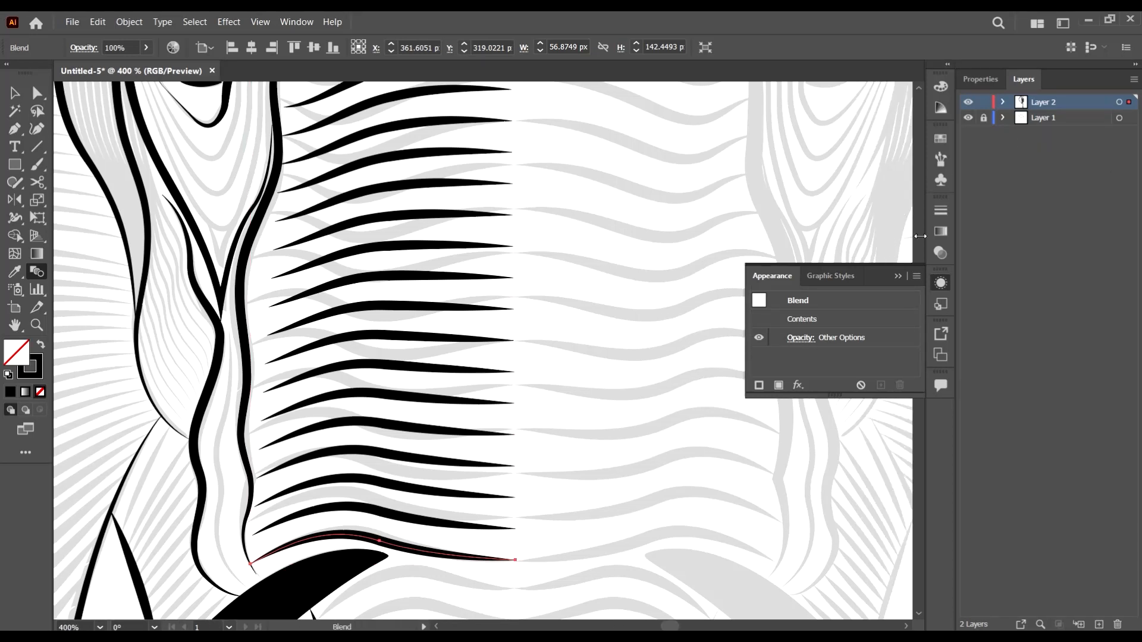
{"action": "left_click", "coordinate": [37, 92]}
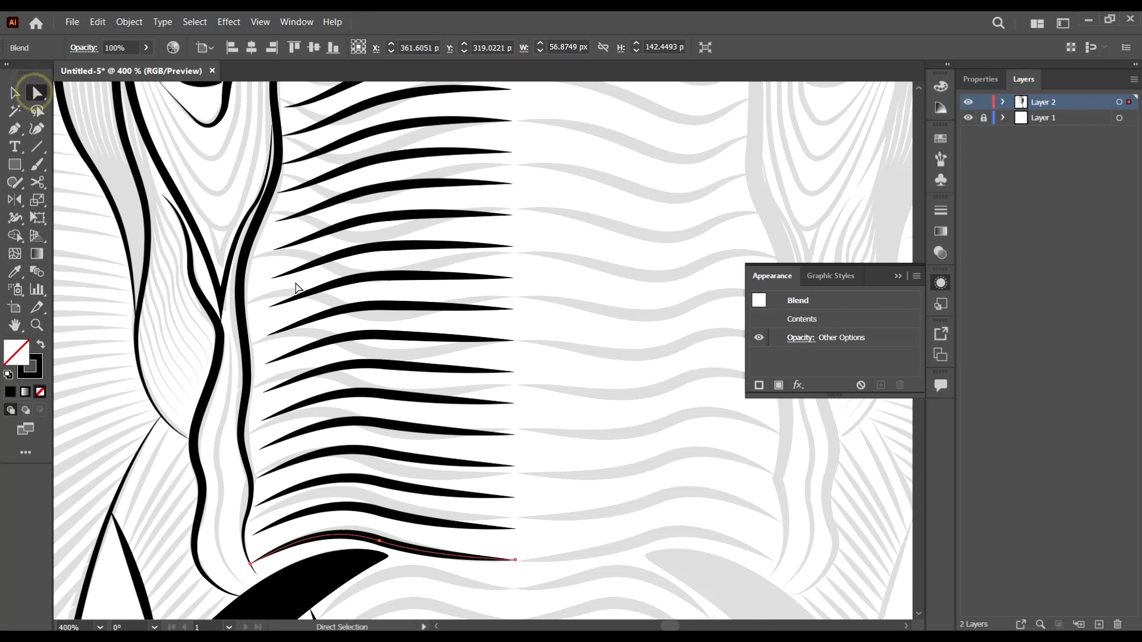
{"action": "scroll", "coordinate": [266, 513], "scroll_direction": "down", "scroll_amount": 3}
{"action": "scroll", "coordinate": [266, 512], "scroll_direction": "down", "scroll_amount": 1}
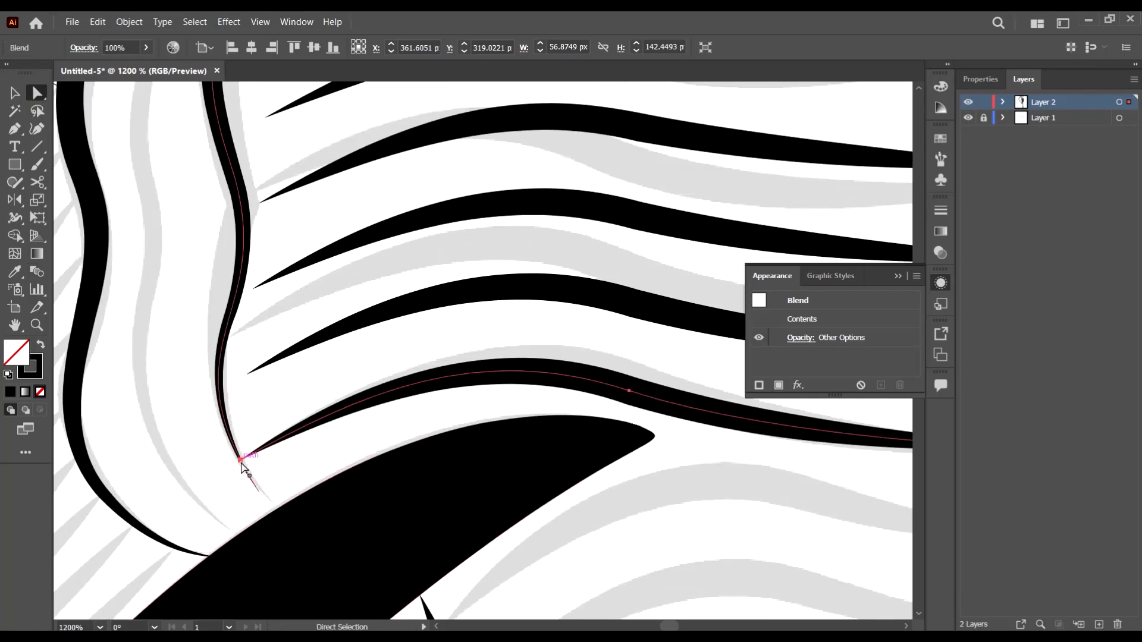
{"action": "left_click", "coordinate": [242, 463]}
{"action": "mouse_move", "coordinate": [242, 463]}
{"action": "left_mouse_down"}
{"action": "mouse_move", "coordinate": [213, 471]}
{"action": "mouse_move", "coordinate": [251, 459]}
{"action": "left_mouse_up"}
{"action": "scroll", "coordinate": [321, 244], "scroll_direction": "up", "scroll_amount": 2}
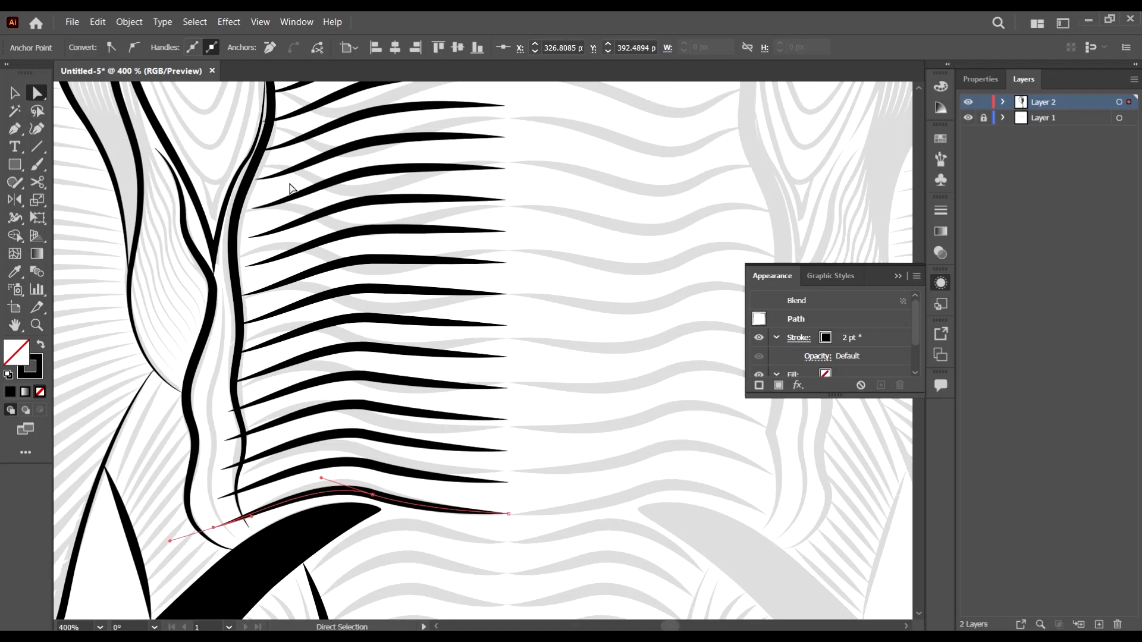
{"action": "scroll", "coordinate": [283, 190], "scroll_direction": "up", "scroll_amount": 3}
{"action": "scroll", "coordinate": [256, 139], "scroll_direction": "up", "scroll_amount": 1}
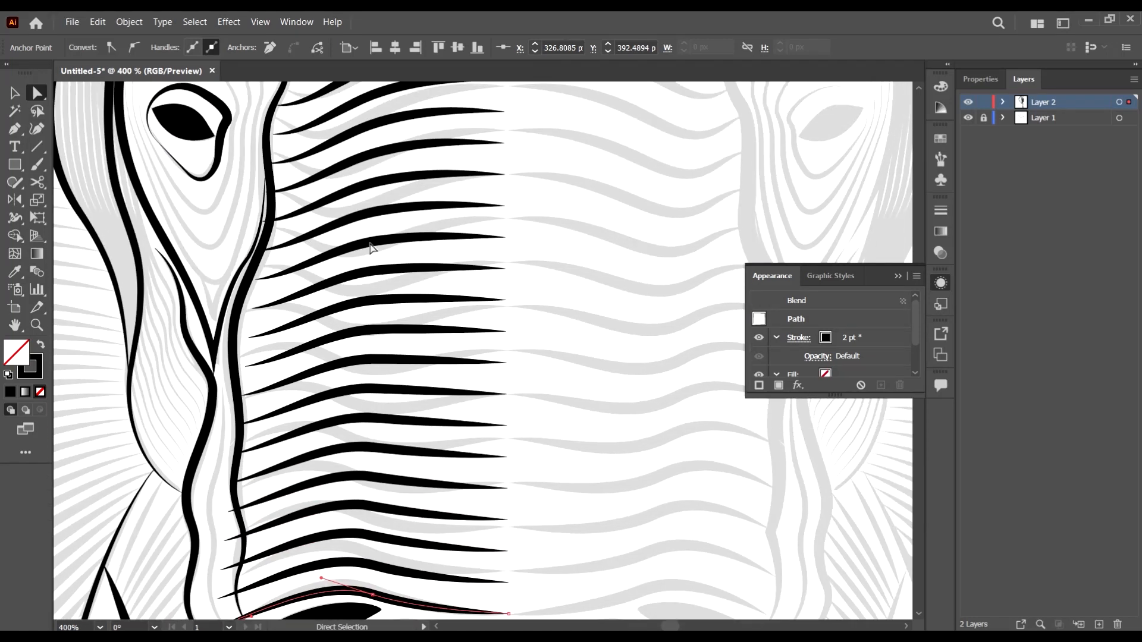
Move the left end anchor of the blend's uppermost line slightly outward, past the eye-fold outline
{"action": "scroll", "coordinate": [304, 169], "scroll_direction": "up", "scroll_amount": 3}
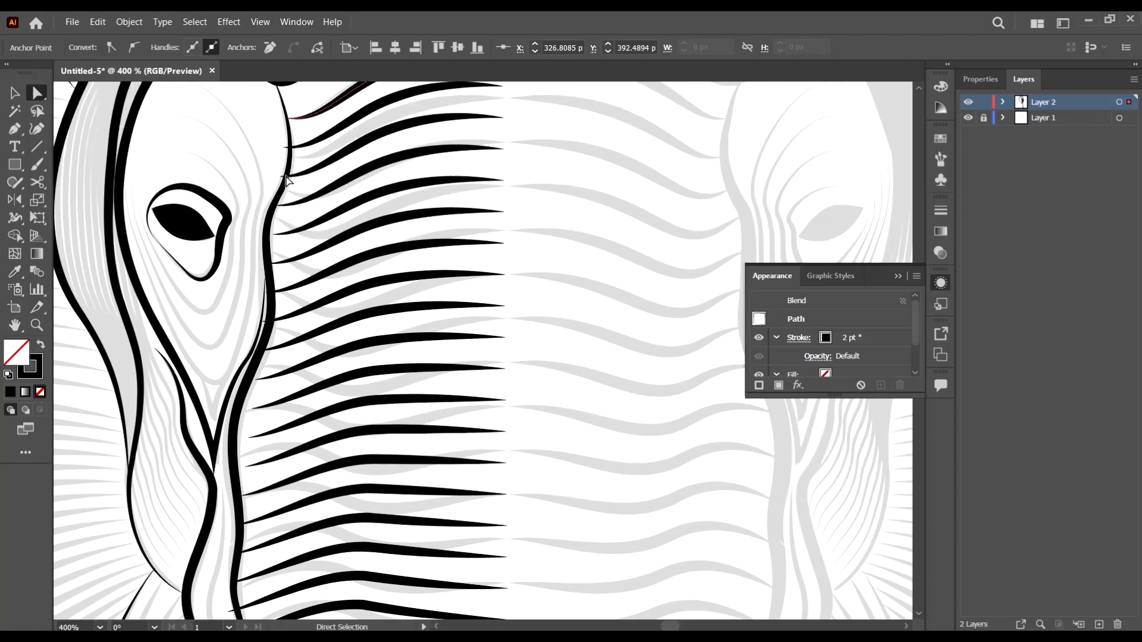
{"action": "scroll", "coordinate": [291, 167], "scroll_direction": "up", "scroll_amount": 4}
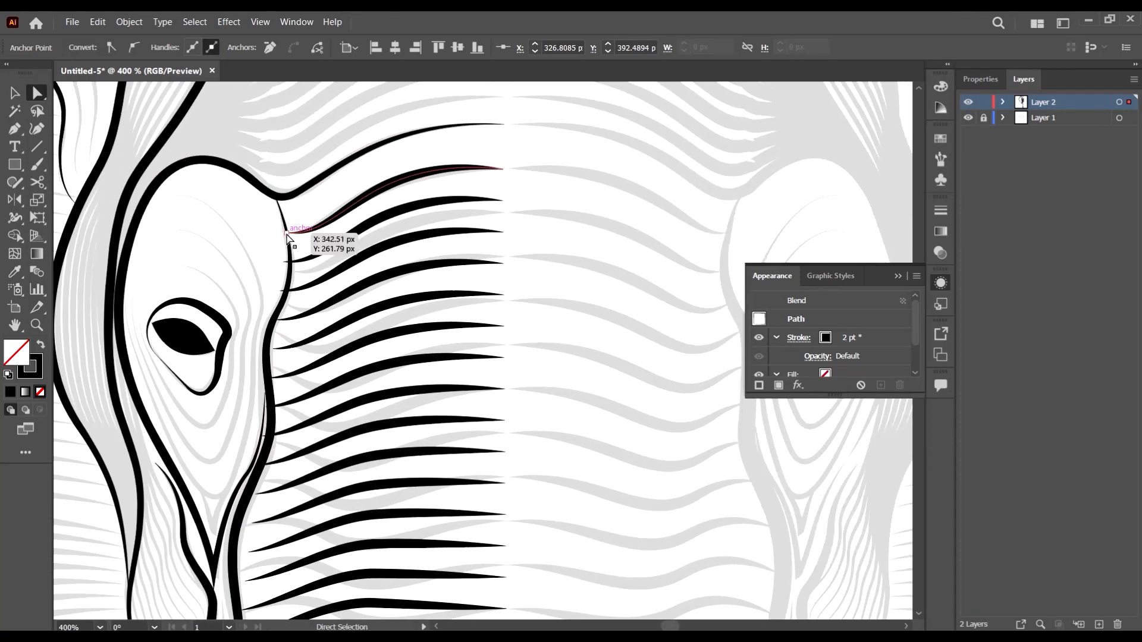
{"action": "left_click_drag", "start_coordinate": [282, 236], "coordinate": [306, 242]}
{"action": "scroll", "coordinate": [336, 280], "scroll_direction": "down", "scroll_amount": 5}
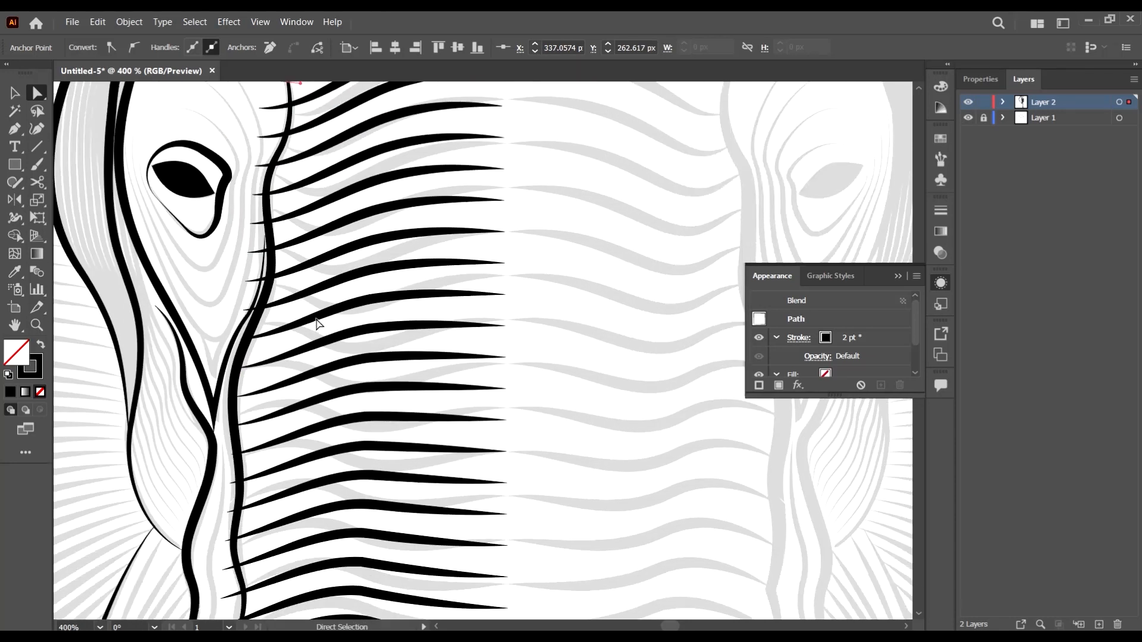
{"action": "scroll", "coordinate": [321, 315], "scroll_direction": "down", "scroll_amount": 4}
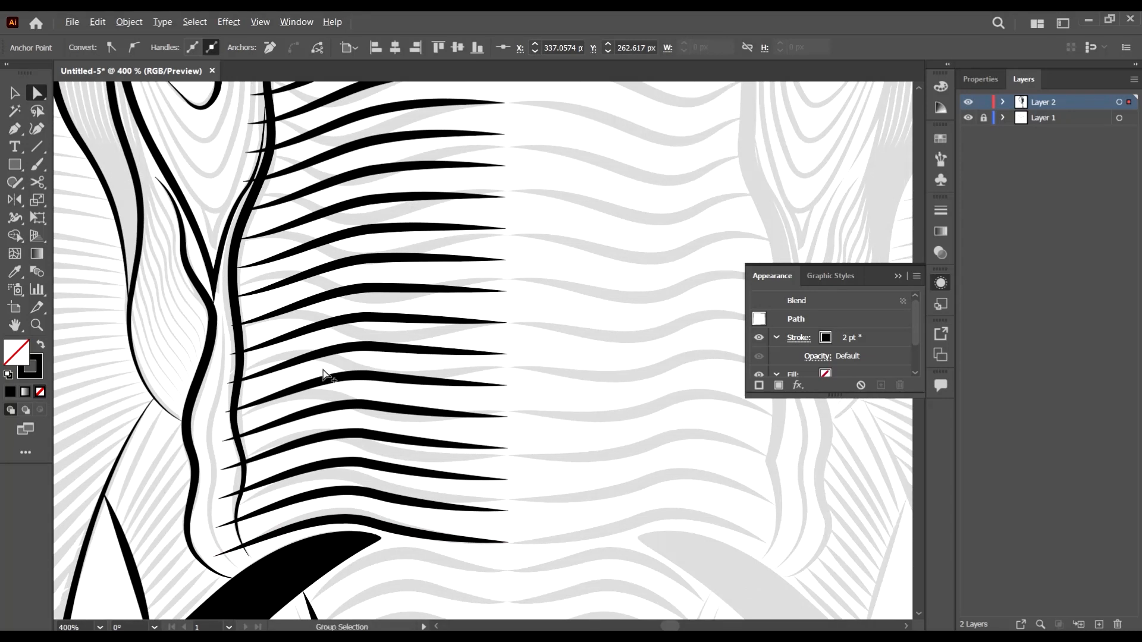
{"action": "scroll", "coordinate": [324, 375], "scroll_direction": "down", "scroll_amount": 3}
Expand the trunk blend into a group of separate editable stripes
{"action": "key", "text": "v"}
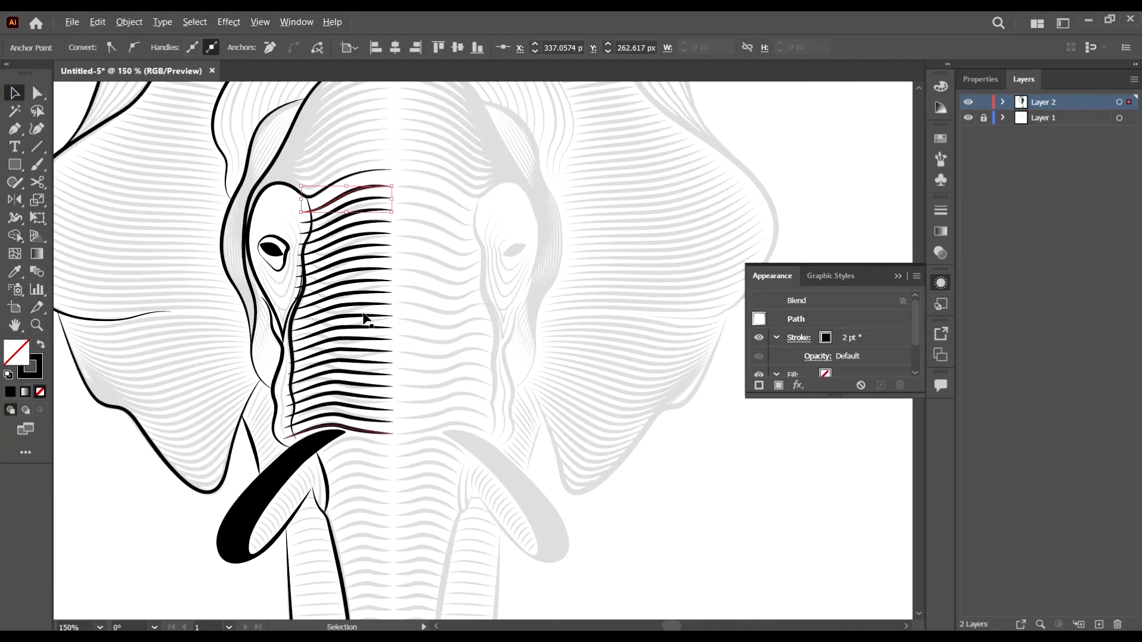
{"action": "scroll", "coordinate": [363, 314], "scroll_direction": "up", "scroll_amount": 1}
{"action": "scroll", "coordinate": [272, 381], "scroll_direction": "up", "scroll_amount": 3}
{"action": "left_click", "coordinate": [328, 355]}
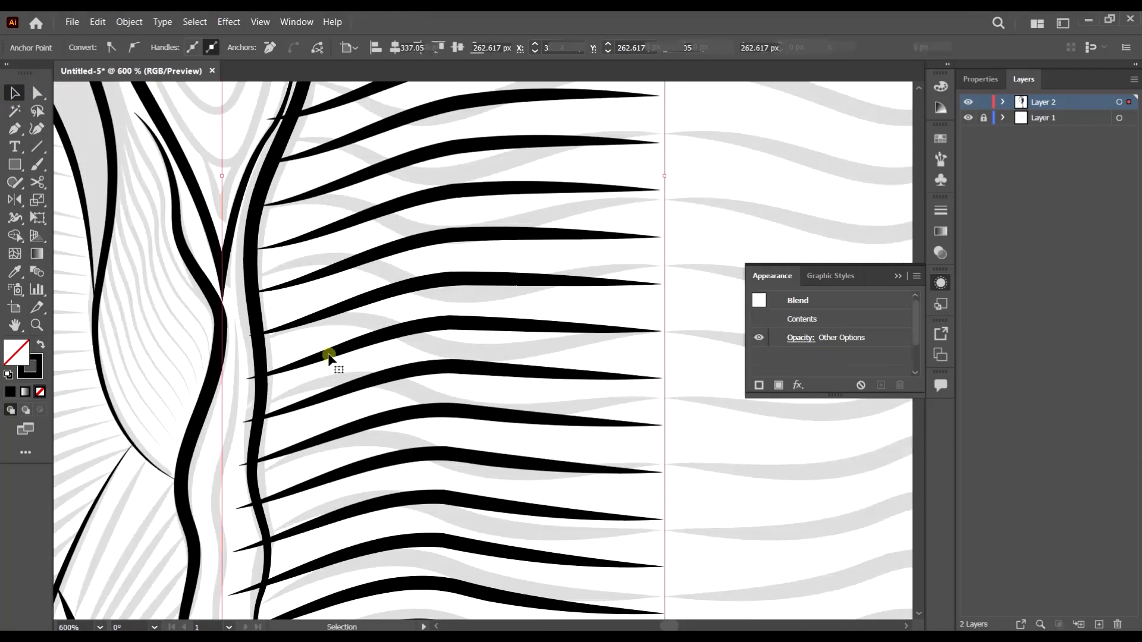
{"action": "scroll", "coordinate": [573, 207], "scroll_direction": "down", "scroll_amount": 2}
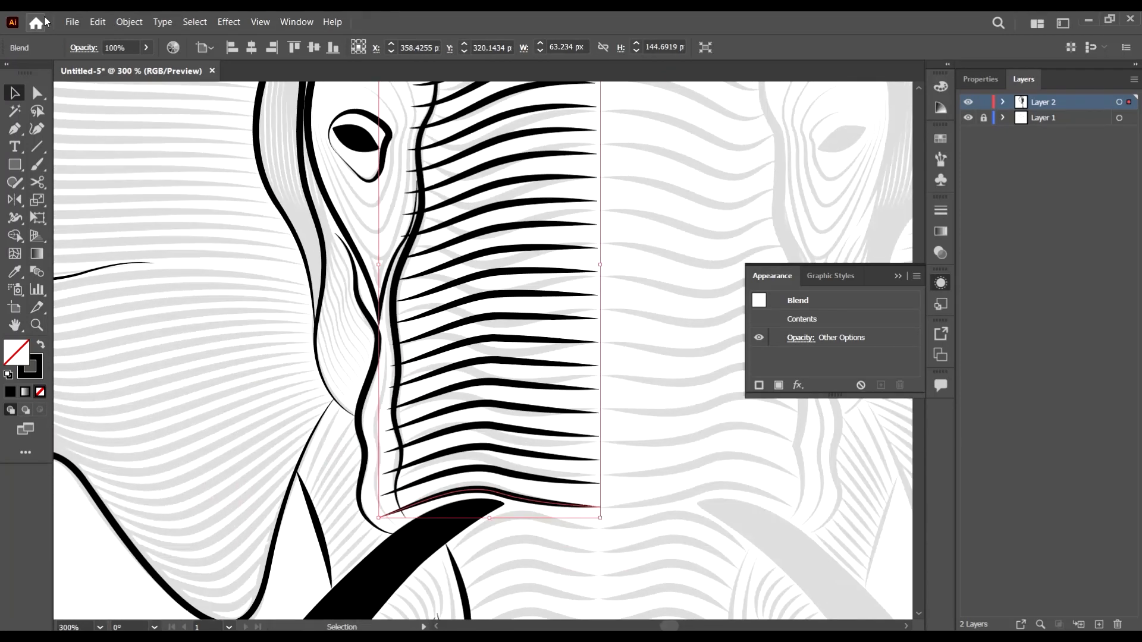
{"action": "left_click", "coordinate": [129, 22]}
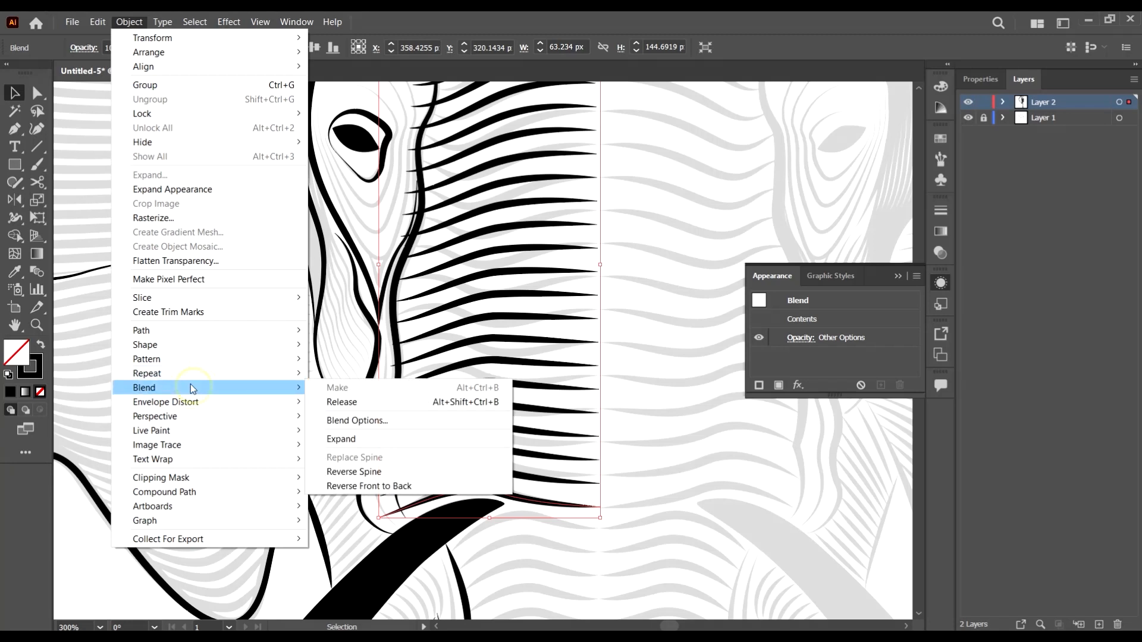
{"action": "mouse_move", "coordinate": [207, 388]}
{"action": "left_click", "coordinate": [371, 439]}
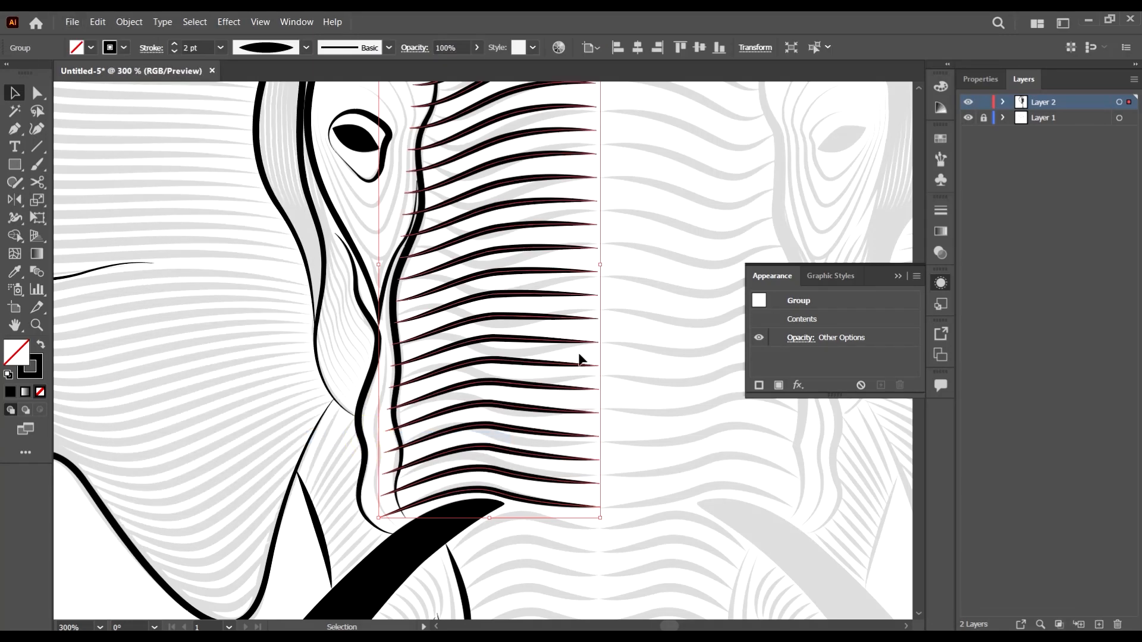
Select the eye-fold outline together with the stripes and trim the overhanging left ends of the upper three stripes with Shape Builder
{"action": "scroll", "coordinate": [580, 359], "scroll_direction": "up", "scroll_amount": 3}
{"action": "scroll", "coordinate": [515, 295], "scroll_direction": "down", "scroll_amount": 3}
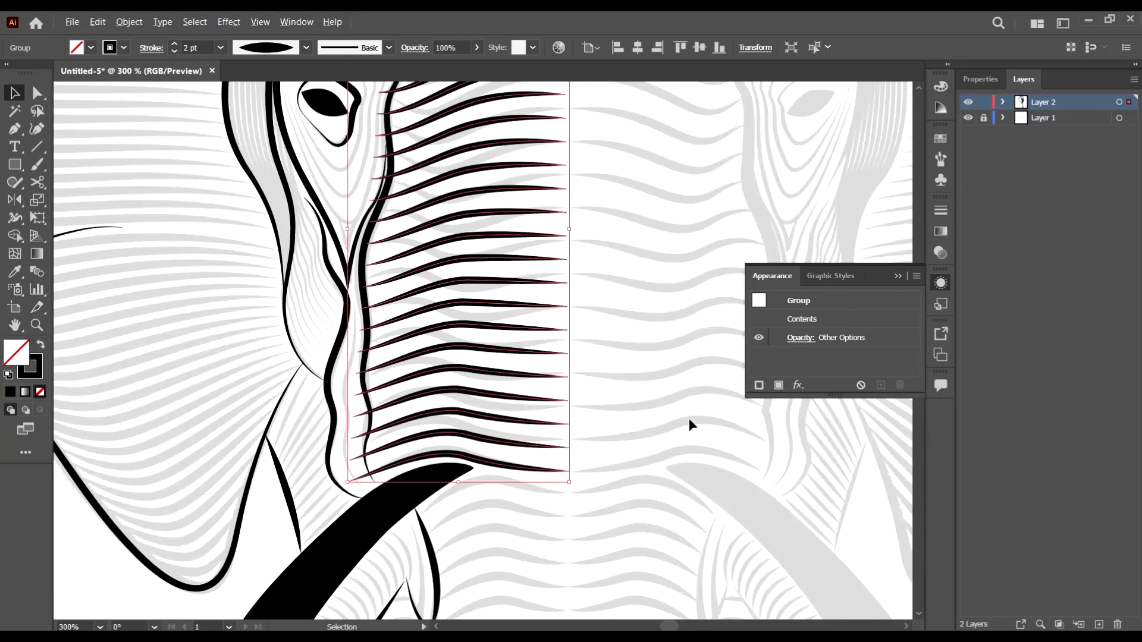
{"action": "scroll", "coordinate": [503, 298], "scroll_direction": "up", "scroll_amount": 1}
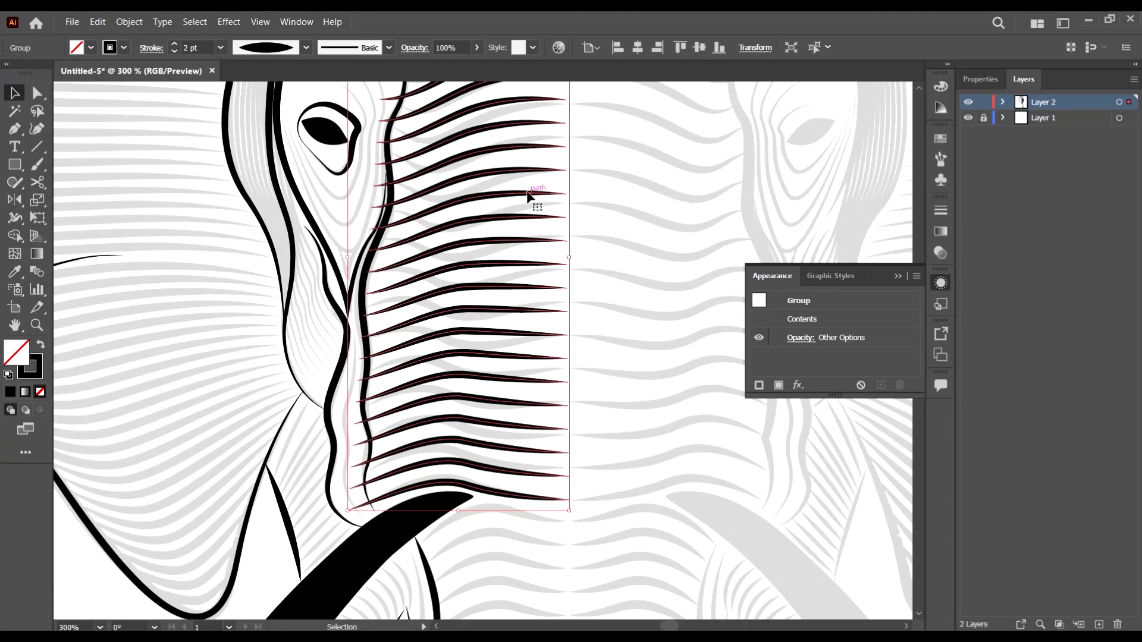
{"action": "scroll", "coordinate": [527, 197], "scroll_direction": "up", "scroll_amount": 3}
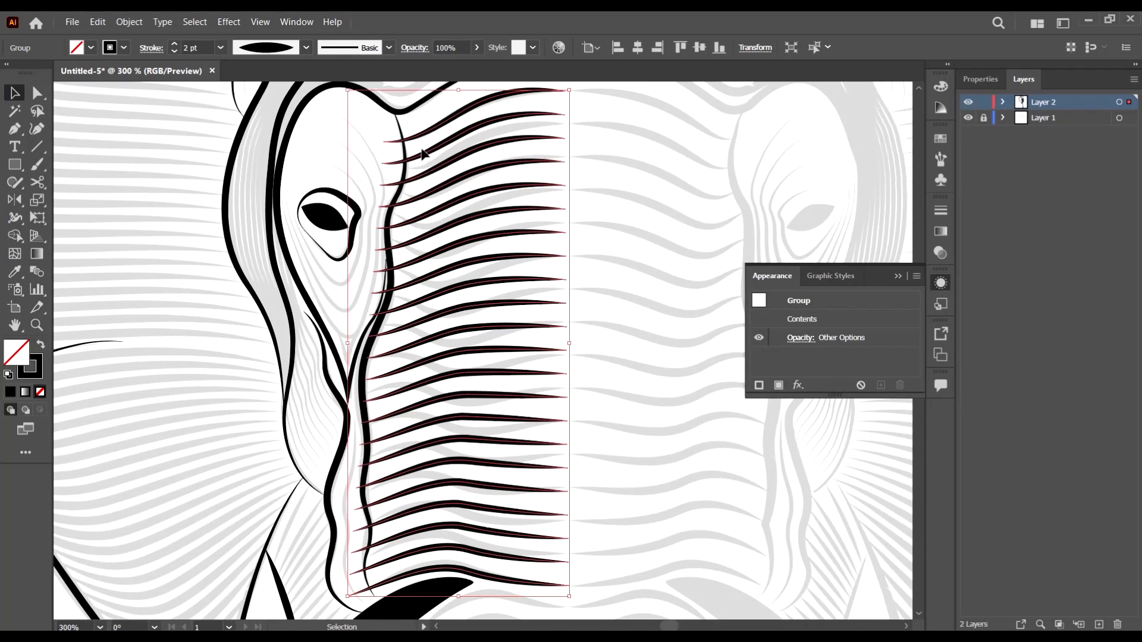
{"action": "scroll", "coordinate": [440, 125], "scroll_direction": "up", "scroll_amount": 2}
{"action": "scroll", "coordinate": [446, 155], "scroll_direction": "up", "scroll_amount": 2}
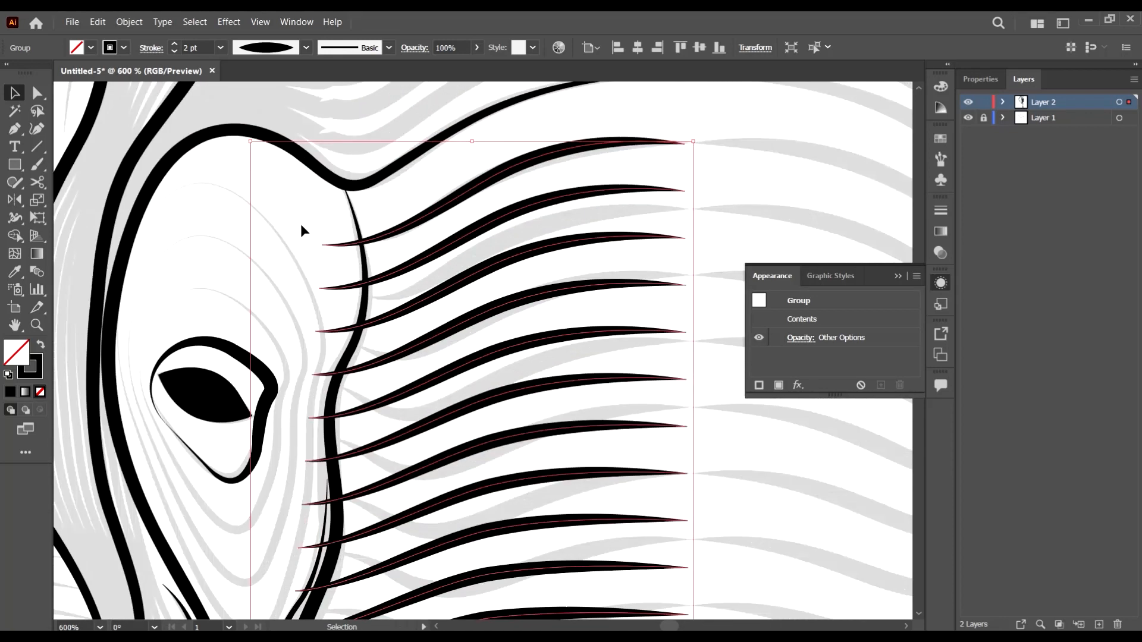
{"action": "left_click", "coordinate": [354, 212], "text": "shift"}
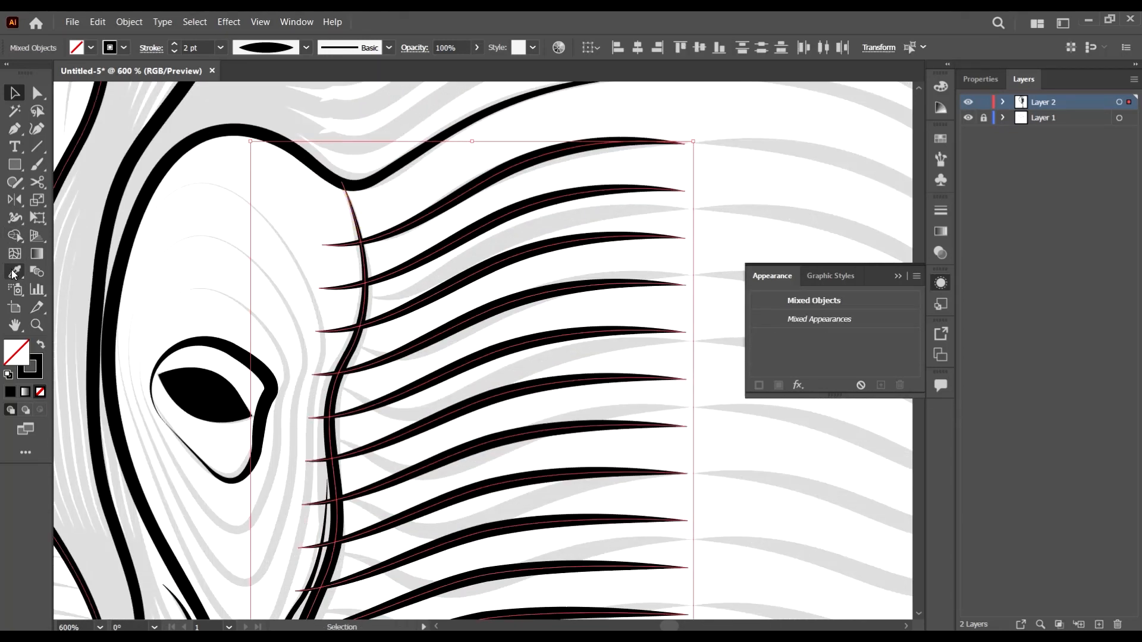
{"action": "left_click", "coordinate": [17, 237]}
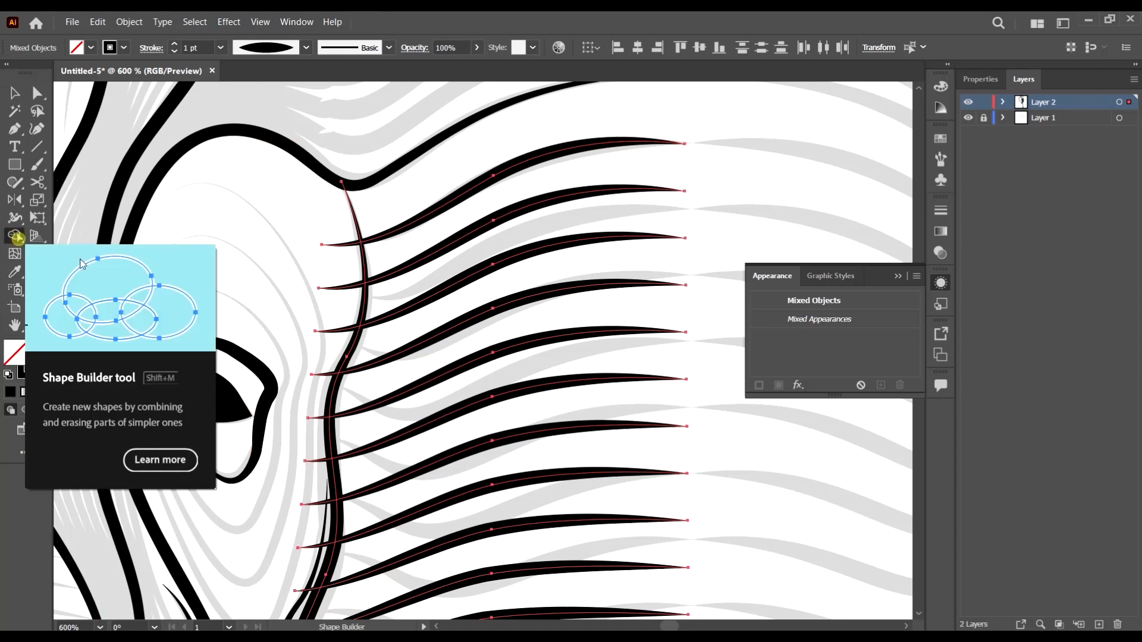
{"action": "scroll", "coordinate": [348, 233], "scroll_direction": "up", "scroll_amount": 2}
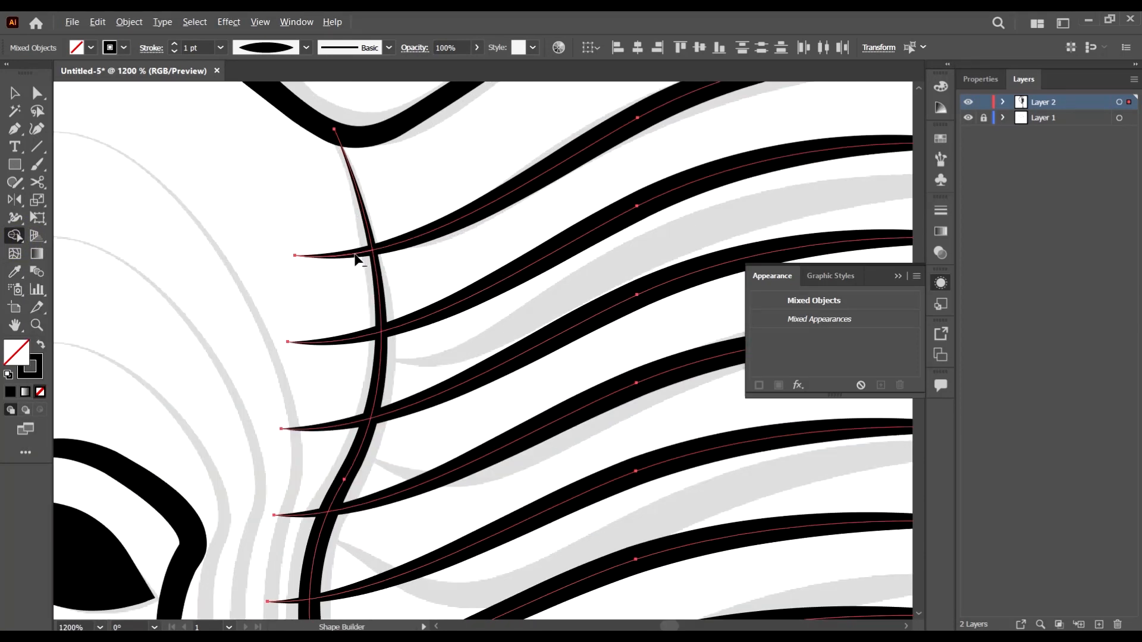
{"action": "left_click", "coordinate": [360, 260], "text": "alt"}
{"action": "left_click", "coordinate": [349, 341], "text": "alt"}
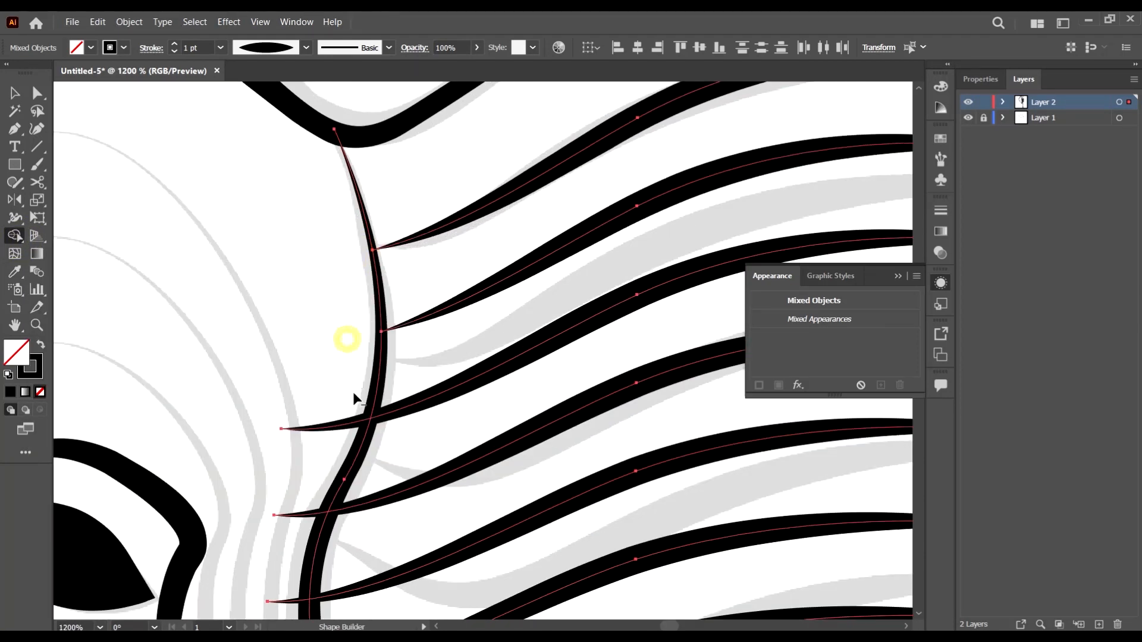
{"action": "left_click", "coordinate": [343, 428], "text": "alt"}
Trim the next five stripe ends that overhang the outline beside the eye with Shape Builder
{"action": "scroll", "coordinate": [327, 411], "scroll_direction": "down", "scroll_amount": 4}
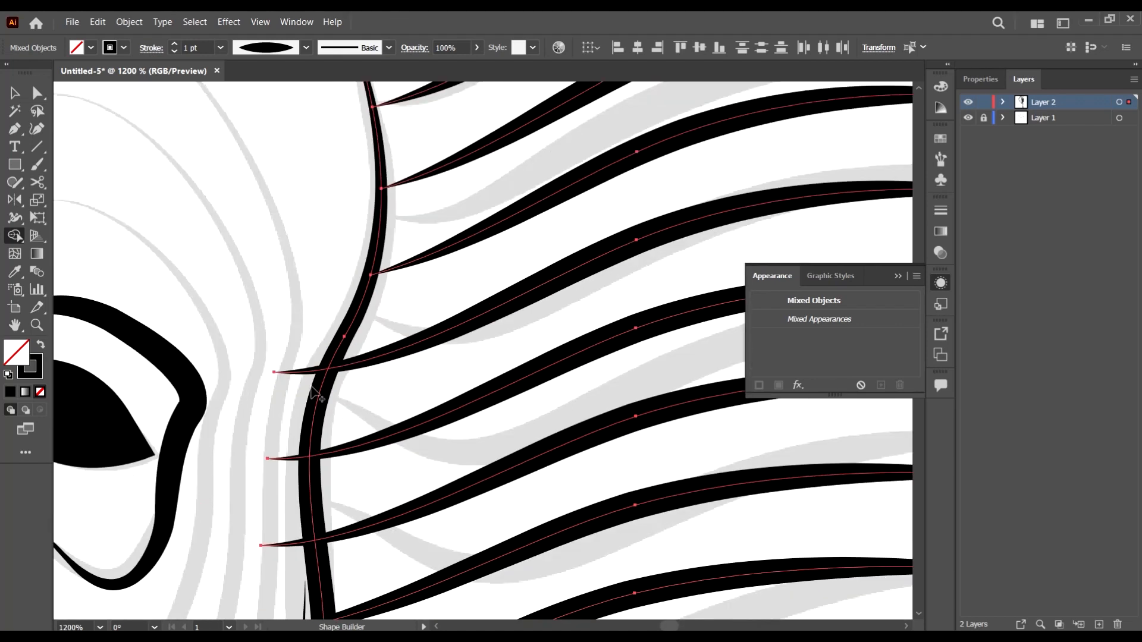
{"action": "left_click", "coordinate": [303, 375], "text": "alt"}
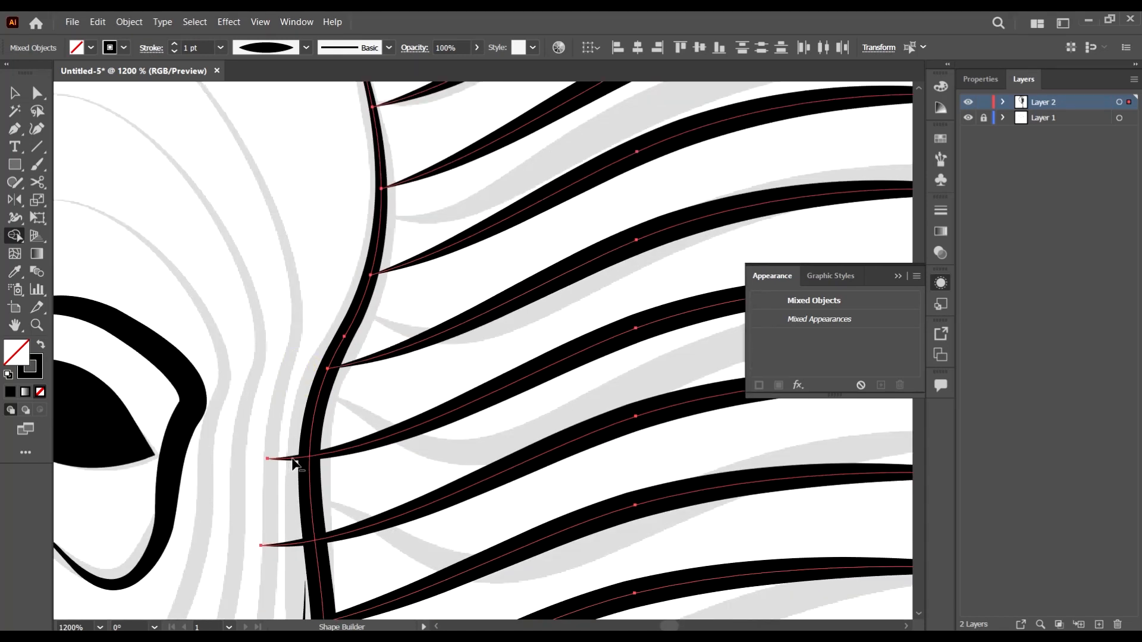
{"action": "left_click", "coordinate": [294, 460], "text": "alt"}
{"action": "scroll", "coordinate": [296, 467], "scroll_direction": "down", "scroll_amount": 4}
{"action": "scroll", "coordinate": [280, 496], "scroll_direction": "up", "scroll_amount": 5}
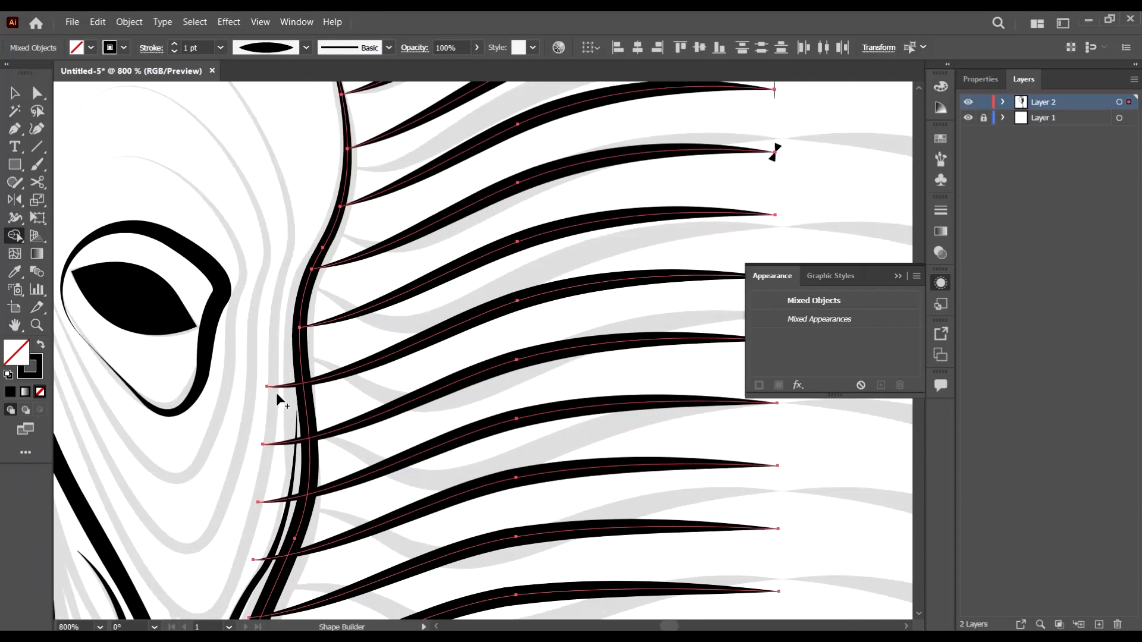
{"action": "left_click_drag", "start_coordinate": [283, 371], "coordinate": [278, 524]}
{"action": "scroll", "coordinate": [262, 380], "scroll_direction": "down", "scroll_amount": 3}
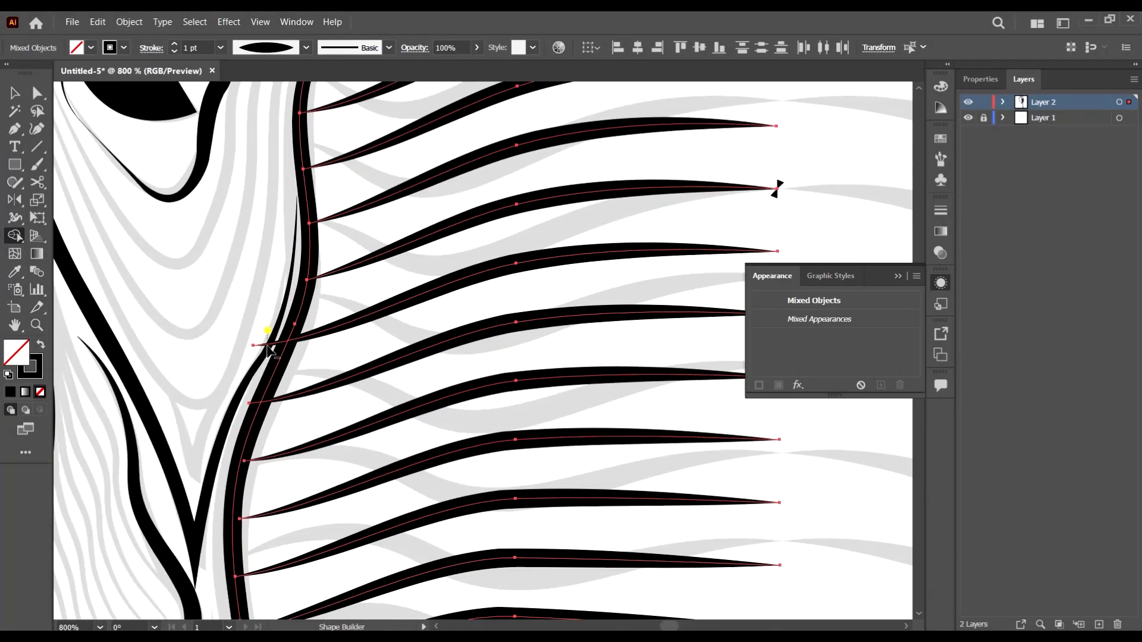
Trim the remaining overhanging stripe ends along the outline down to the tusk with Shape Builder
{"action": "left_click", "coordinate": [267, 348], "text": "alt"}
{"action": "scroll", "coordinate": [264, 324], "scroll_direction": "down", "scroll_amount": 1}
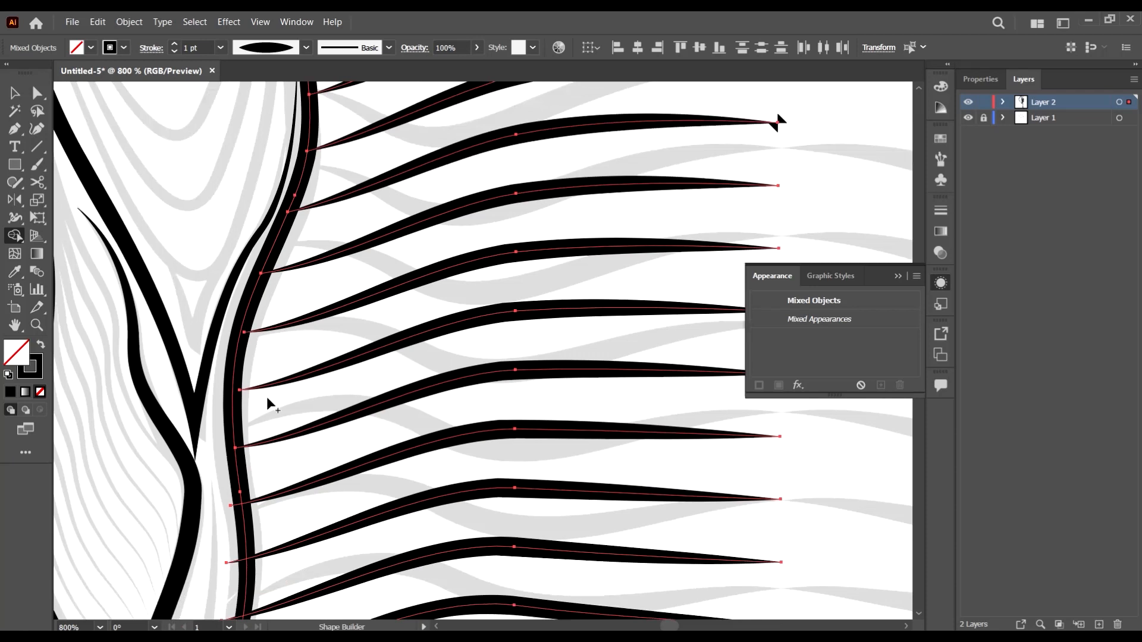
{"action": "scroll", "coordinate": [266, 397], "scroll_direction": "down", "scroll_amount": 1}
{"action": "left_click", "coordinate": [233, 433], "text": "alt"}
{"action": "scroll", "coordinate": [235, 416], "scroll_direction": "down", "scroll_amount": 1}
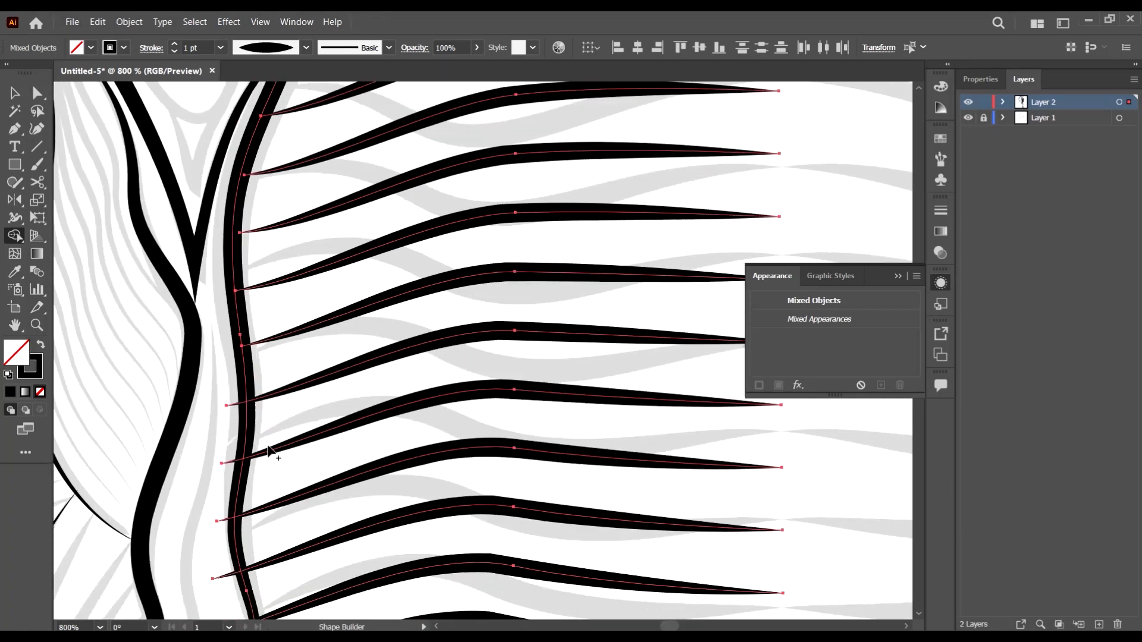
{"action": "mouse_move", "coordinate": [228, 394]}
{"action": "left_mouse_down"}
{"action": "mouse_move", "coordinate": [223, 543]}
{"action": "mouse_move", "coordinate": [293, 492]}
{"action": "left_mouse_up"}
{"action": "scroll", "coordinate": [293, 492], "scroll_direction": "down", "scroll_amount": 2}
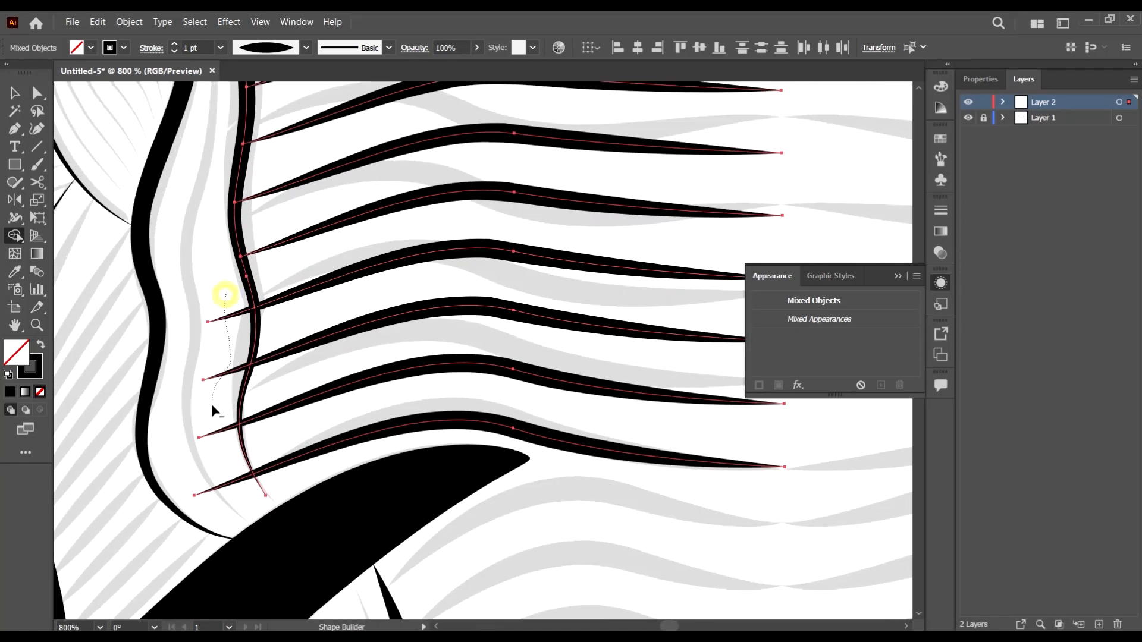
{"action": "left_click_drag", "start_coordinate": [224, 496], "coordinate": [224, 497]}
Deselect the trimmed stripes and hide the grey template on Layer 1
{"action": "key", "text": "ctrl+minus"}
{"action": "key", "text": "ctrl+minus"}
{"action": "key", "text": "ctrl+minus"}
{"action": "key", "text": "ctrl+minus"}
{"action": "key", "text": "ctrl+minus"}
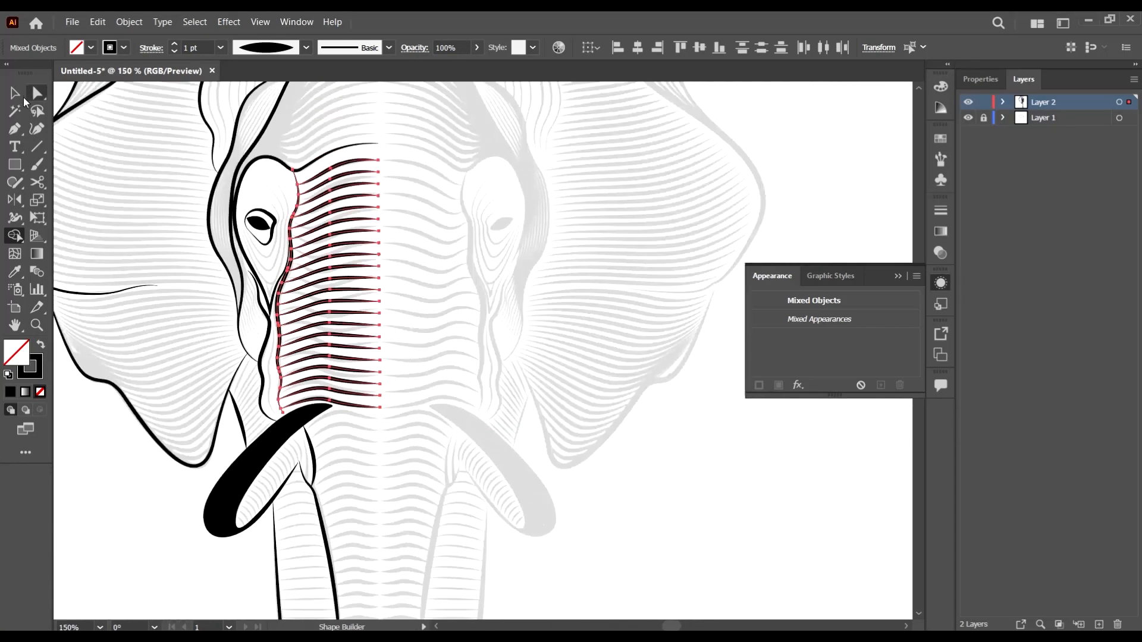
{"action": "left_click", "coordinate": [15, 94]}
{"action": "left_click", "coordinate": [607, 479]}
{"action": "left_click", "coordinate": [968, 118]}
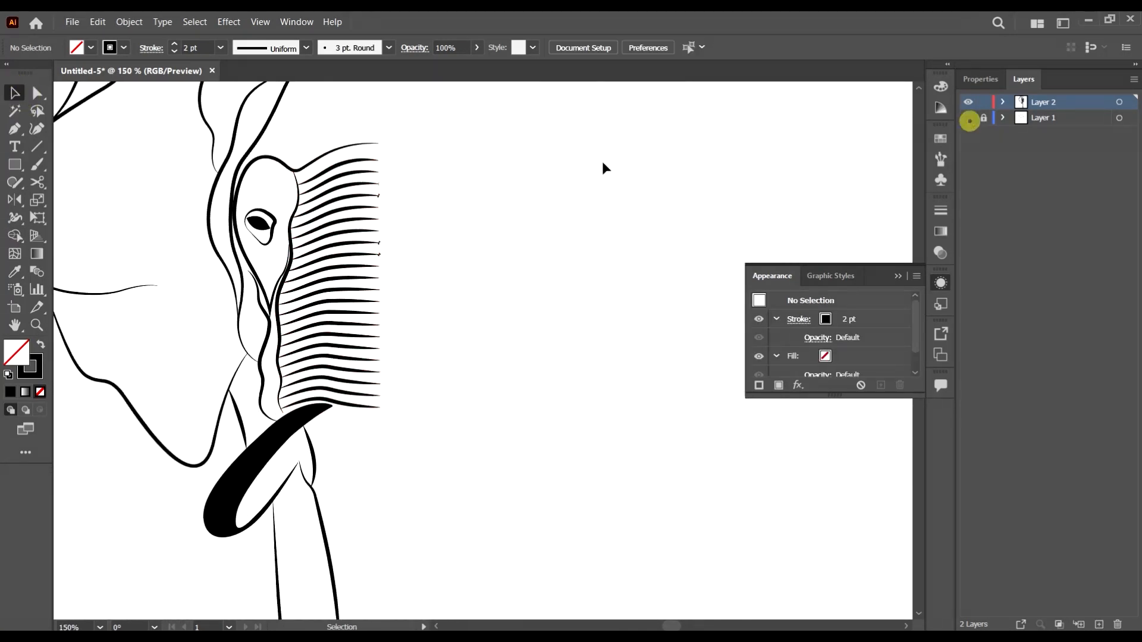
Delete the stray flared and vertical remnants at the inner tips of two neighbouring upper trunk stripes
{"action": "scroll", "coordinate": [379, 202], "scroll_direction": "up", "scroll_amount": 4}
{"action": "scroll", "coordinate": [384, 214], "scroll_direction": "up", "scroll_amount": 2}
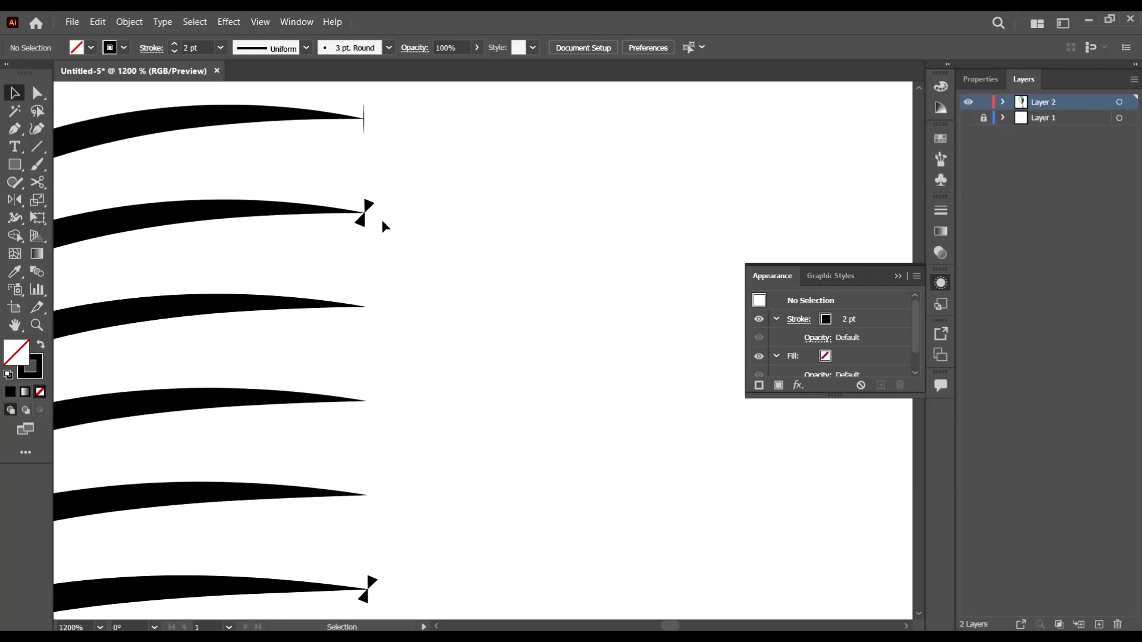
{"action": "key", "text": "a"}
{"action": "scroll", "coordinate": [357, 202], "scroll_direction": "up", "scroll_amount": 2}
{"action": "left_click", "coordinate": [408, 288]}
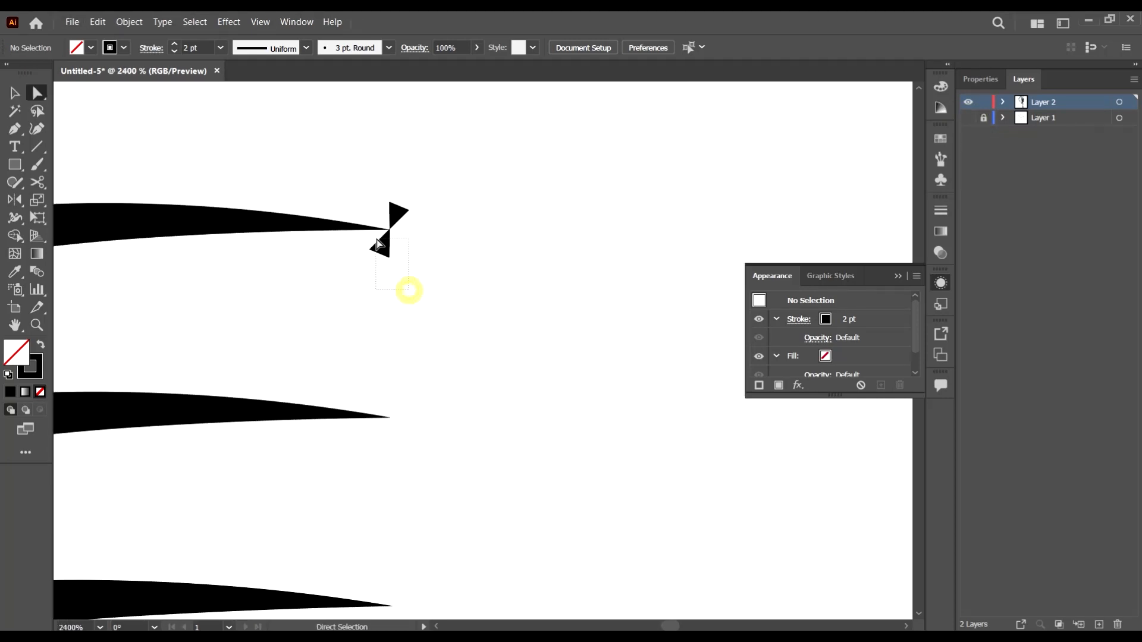
{"action": "left_click", "coordinate": [390, 231]}
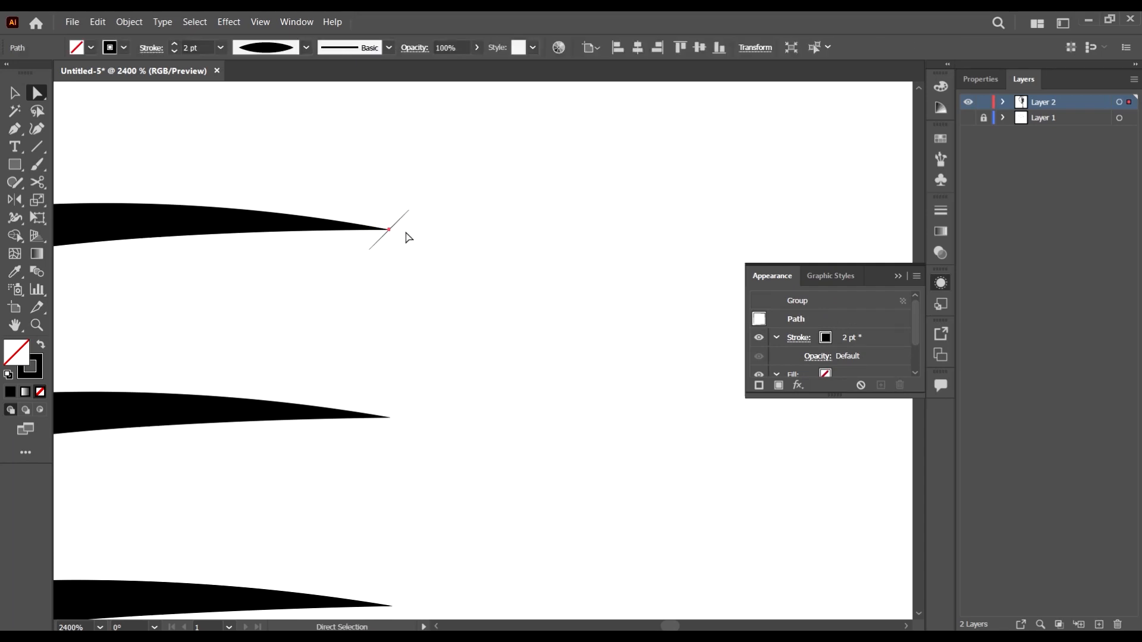
{"action": "left_click", "coordinate": [408, 238]}
{"action": "scroll", "coordinate": [441, 244], "scroll_direction": "down", "scroll_amount": 3}
{"action": "scroll", "coordinate": [443, 238], "scroll_direction": "up", "scroll_amount": 2}
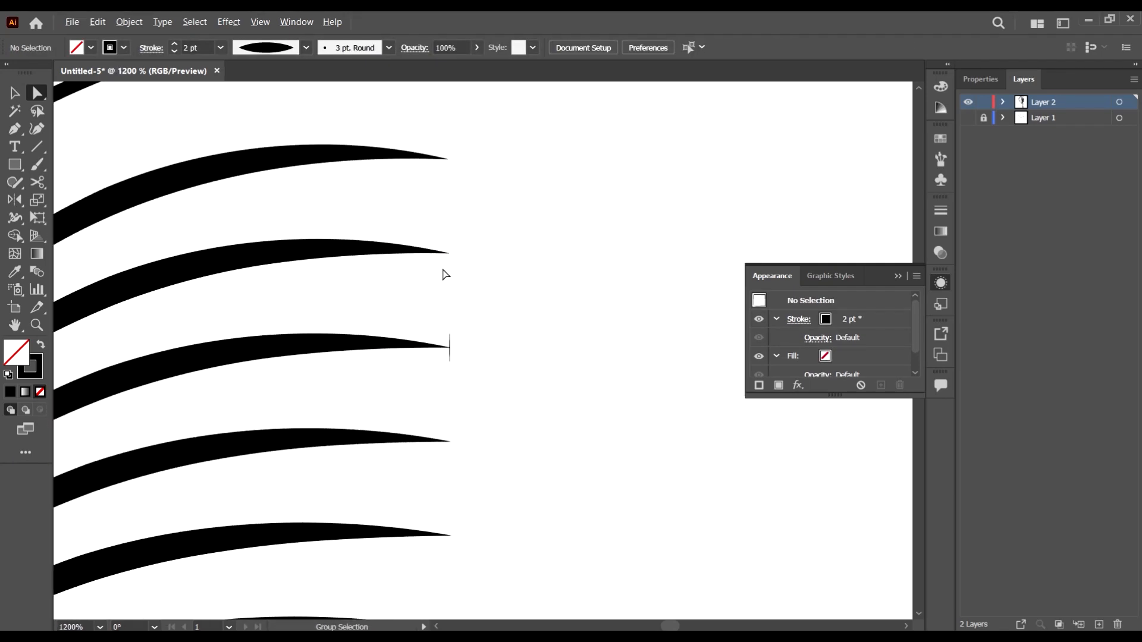
{"action": "left_click", "coordinate": [448, 345]}
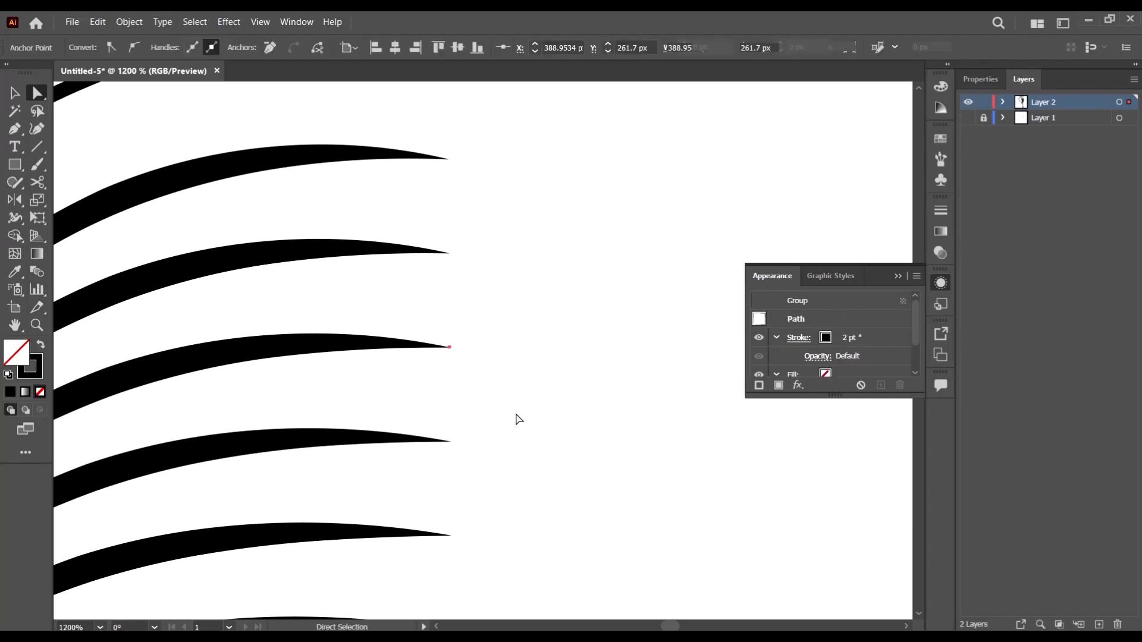
{"action": "left_click", "coordinate": [515, 419]}
Delete the flared remnants at the inner tips of the two adjacent stripes further down the trunk and deselect
{"action": "scroll", "coordinate": [512, 357], "scroll_direction": "down", "scroll_amount": 3}
{"action": "scroll", "coordinate": [510, 357], "scroll_direction": "up", "scroll_amount": 3}
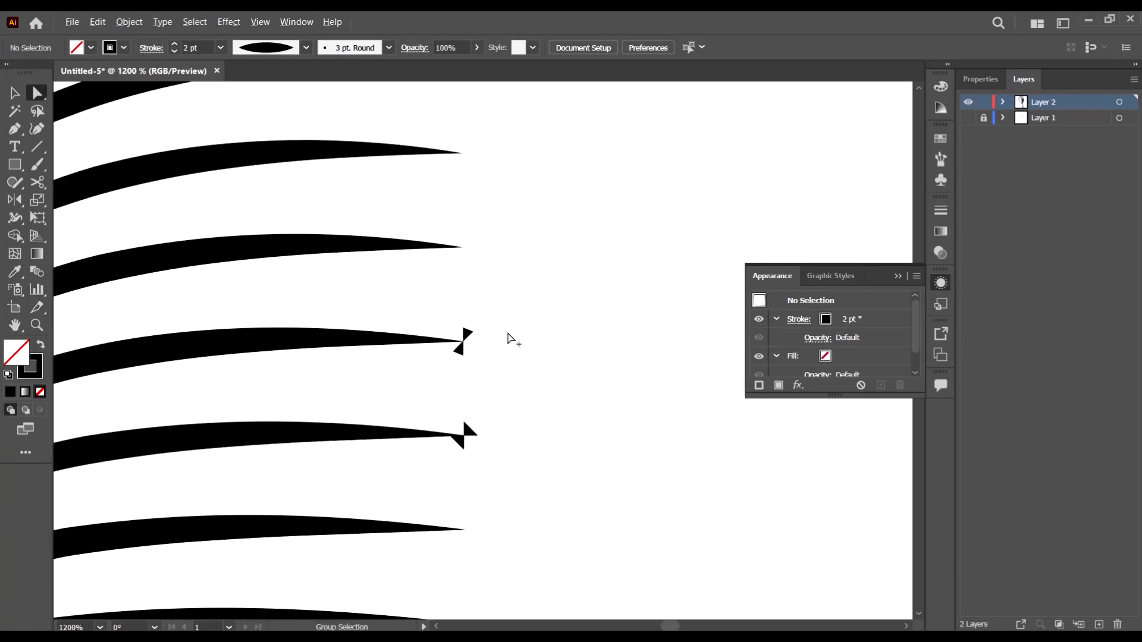
{"action": "left_click", "coordinate": [462, 348]}
{"action": "key", "text": "Delete"}
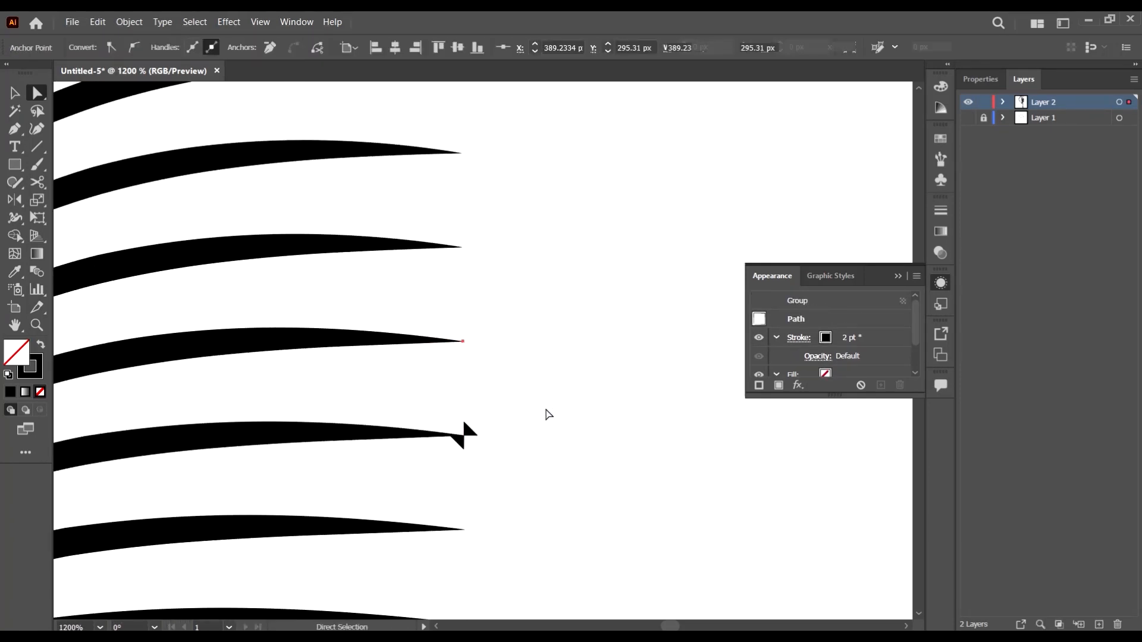
{"action": "left_click", "coordinate": [467, 438]}
{"action": "key", "text": "Delete"}
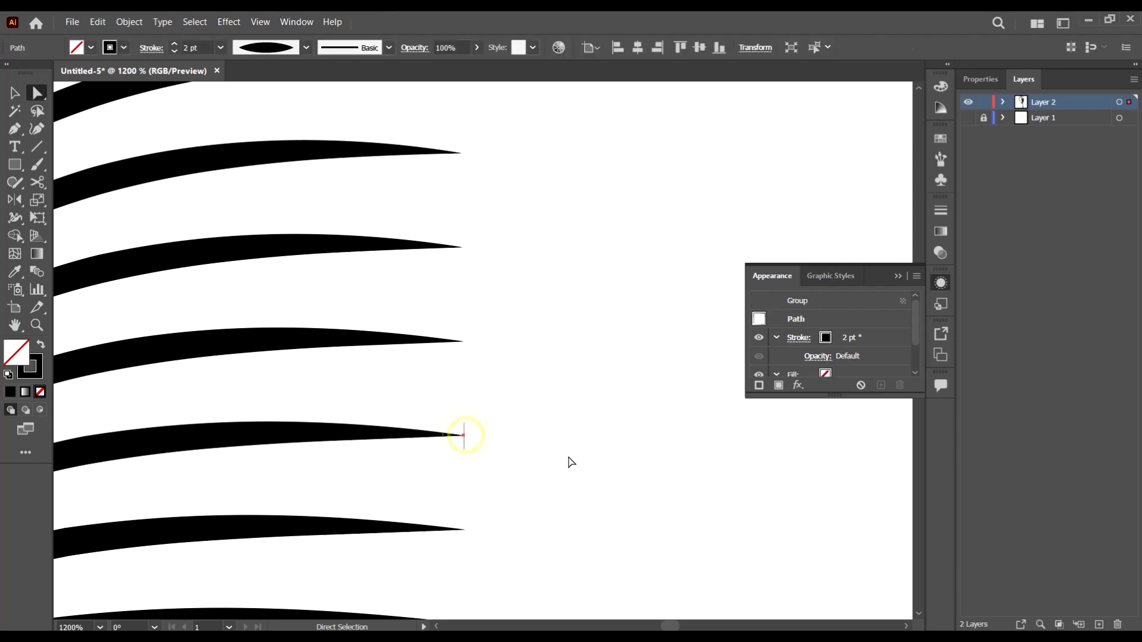
{"action": "scroll", "coordinate": [560, 348], "scroll_direction": "down", "scroll_amount": 5}
{"action": "scroll", "coordinate": [574, 347], "scroll_direction": "down", "scroll_amount": 3}
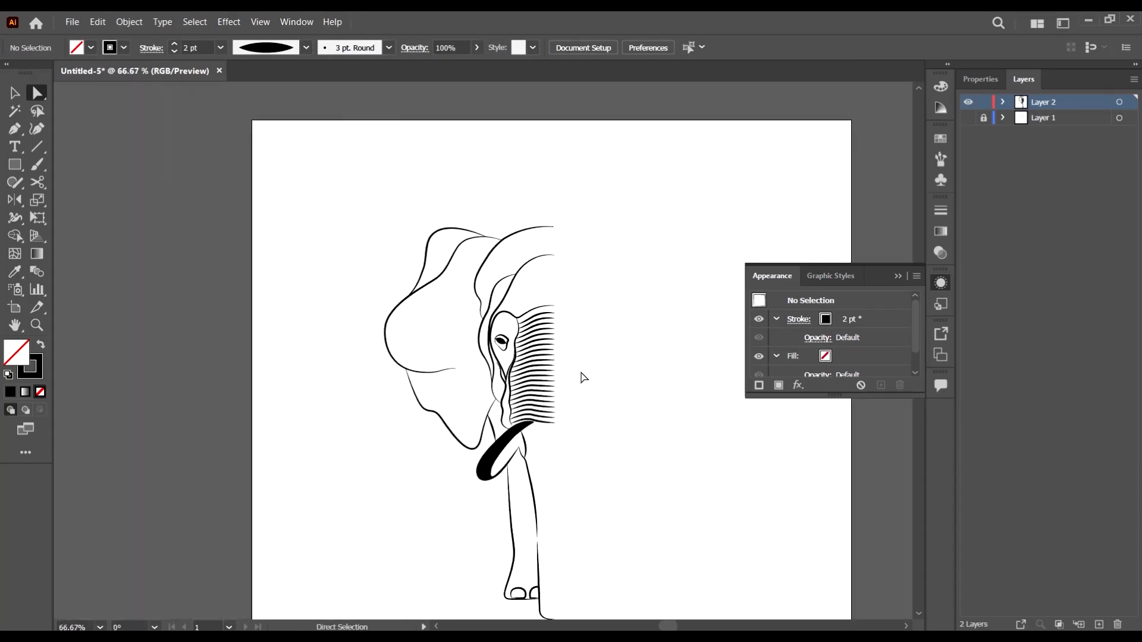
Show the grey template on Layer 1 again and compare the forehead stripes with the traced outlines around the eye
{"action": "scroll", "coordinate": [548, 333], "scroll_direction": "up", "scroll_amount": 3}
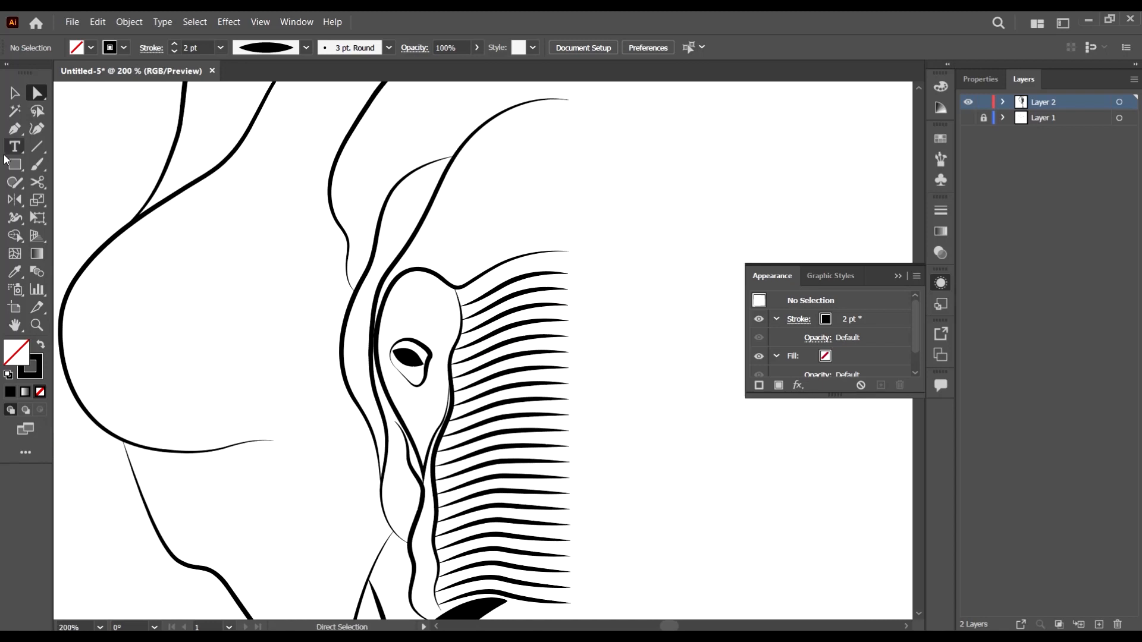
{"action": "left_click", "coordinate": [16, 93]}
{"action": "scroll", "coordinate": [556, 204], "scroll_direction": "down", "scroll_amount": 2}
{"action": "left_click", "coordinate": [968, 117]}
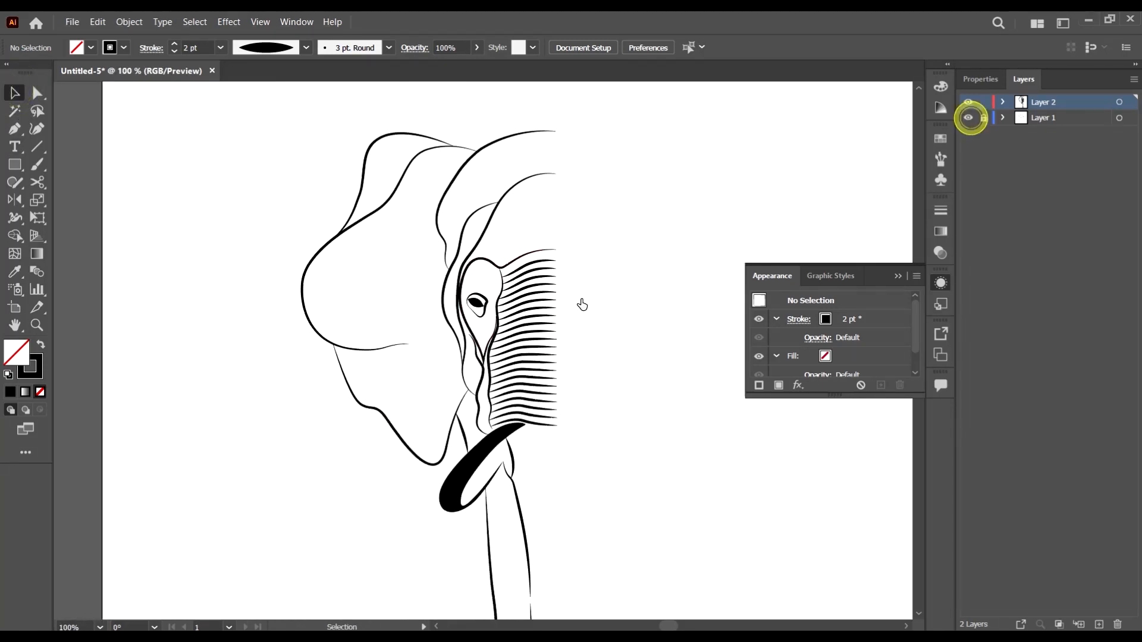
{"action": "scroll", "coordinate": [593, 210], "scroll_direction": "up", "scroll_amount": 3}
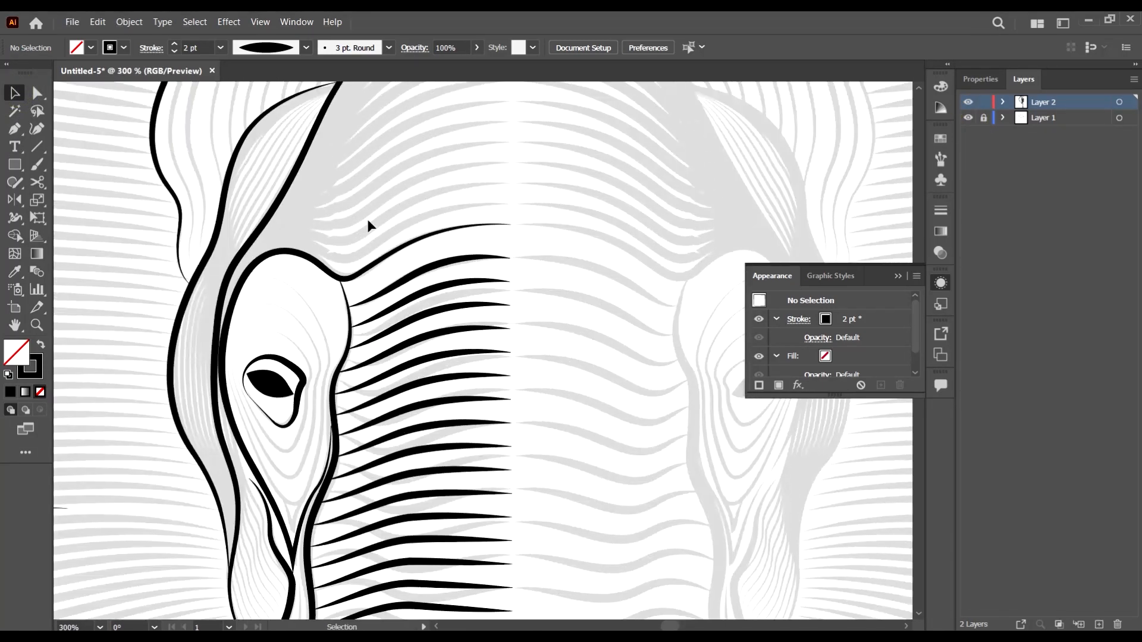
{"action": "scroll", "coordinate": [366, 219], "scroll_direction": "down", "scroll_amount": 3}
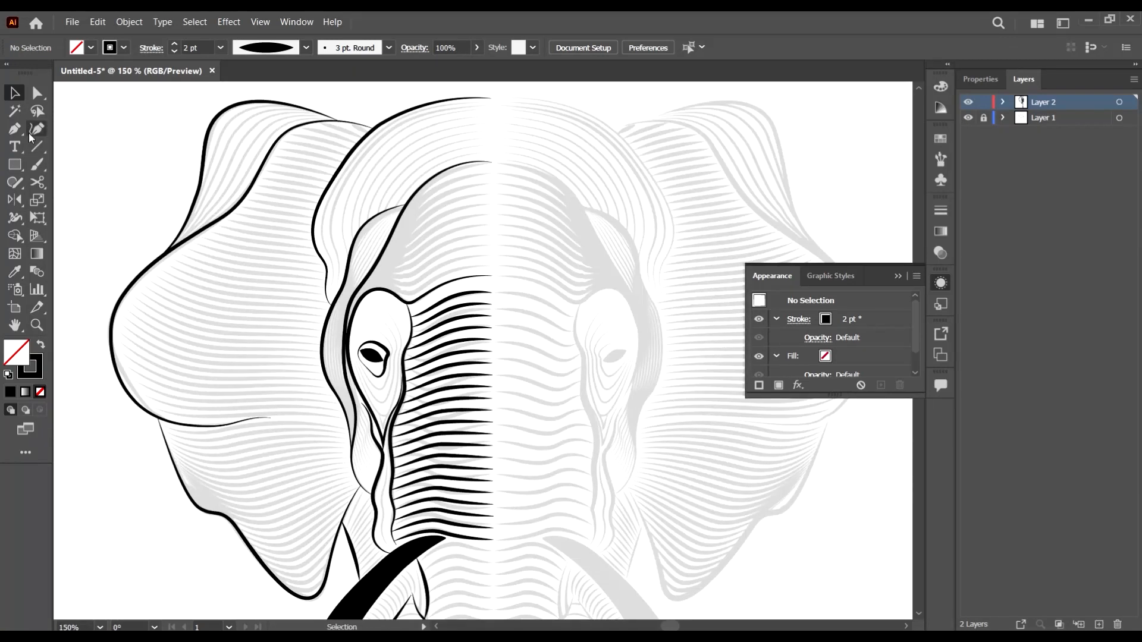
{"action": "scroll", "coordinate": [382, 262], "scroll_direction": "up", "scroll_amount": 4}
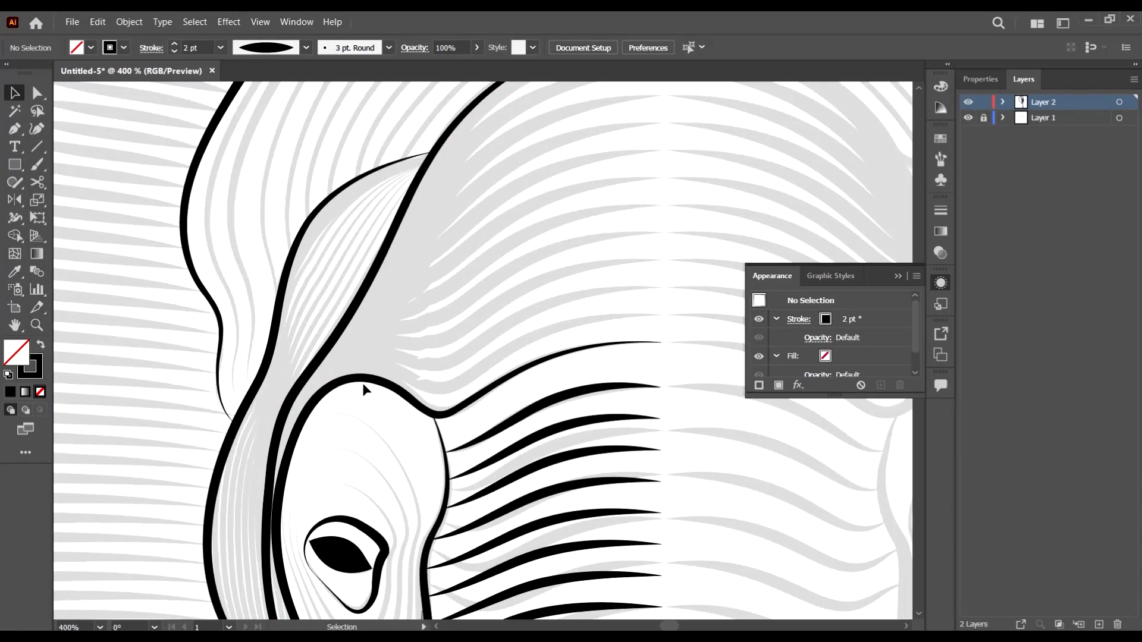
{"action": "scroll", "coordinate": [325, 438], "scroll_direction": "down", "scroll_amount": 3}
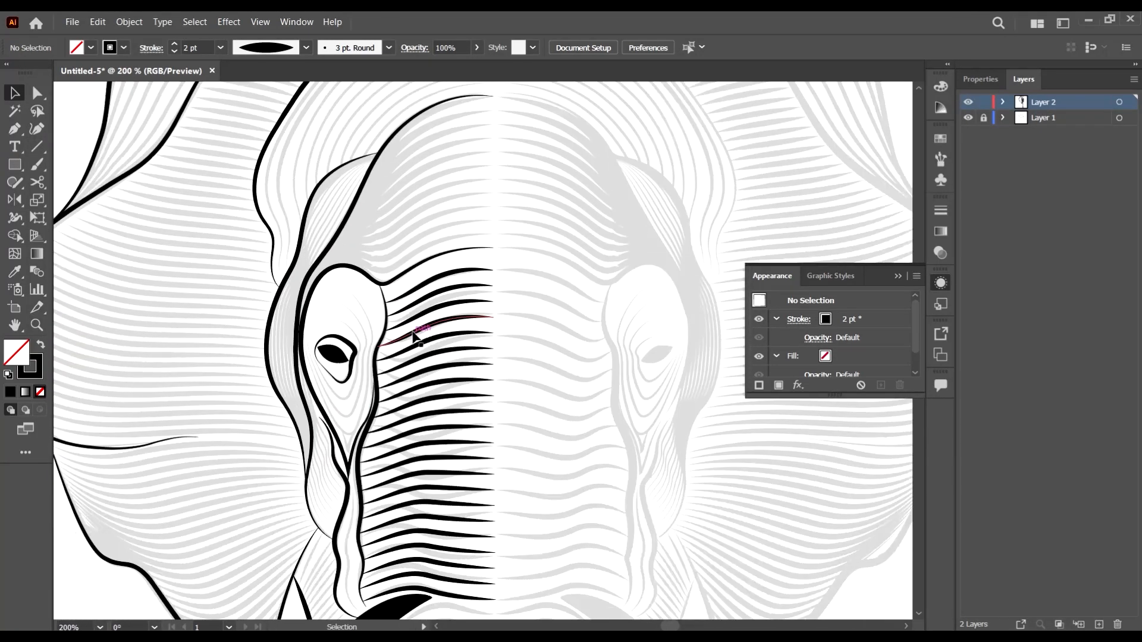
Cut the eye-socket outline with the Scissors tool on its outer side, slightly above the level of the eye
{"action": "left_click", "coordinate": [313, 395]}
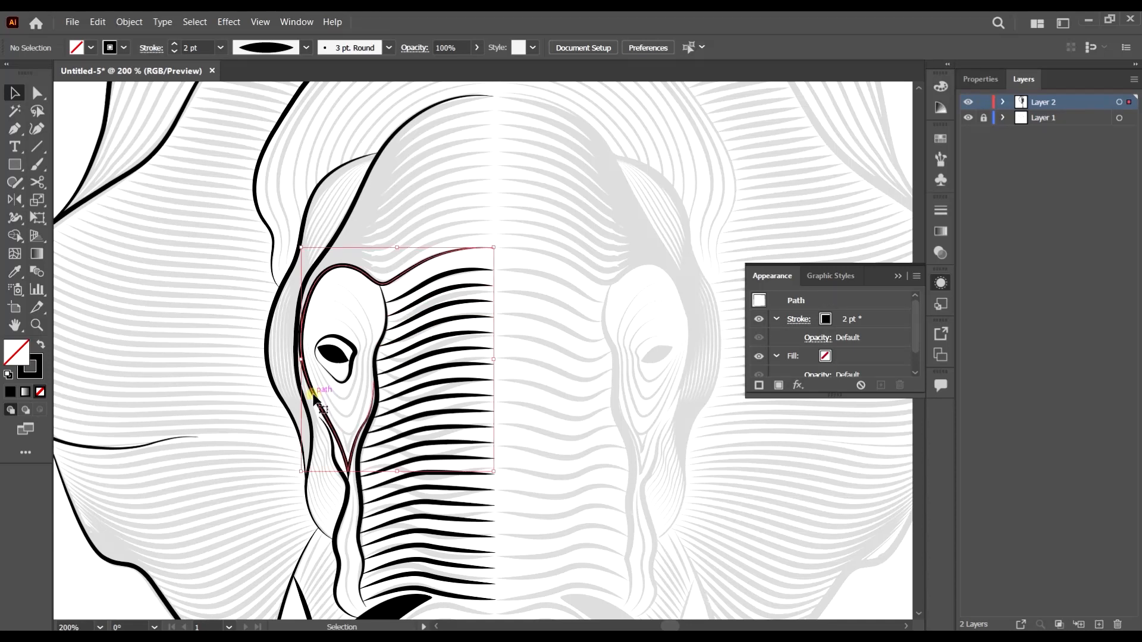
{"action": "scroll", "coordinate": [313, 345], "scroll_direction": "up", "scroll_amount": 5}
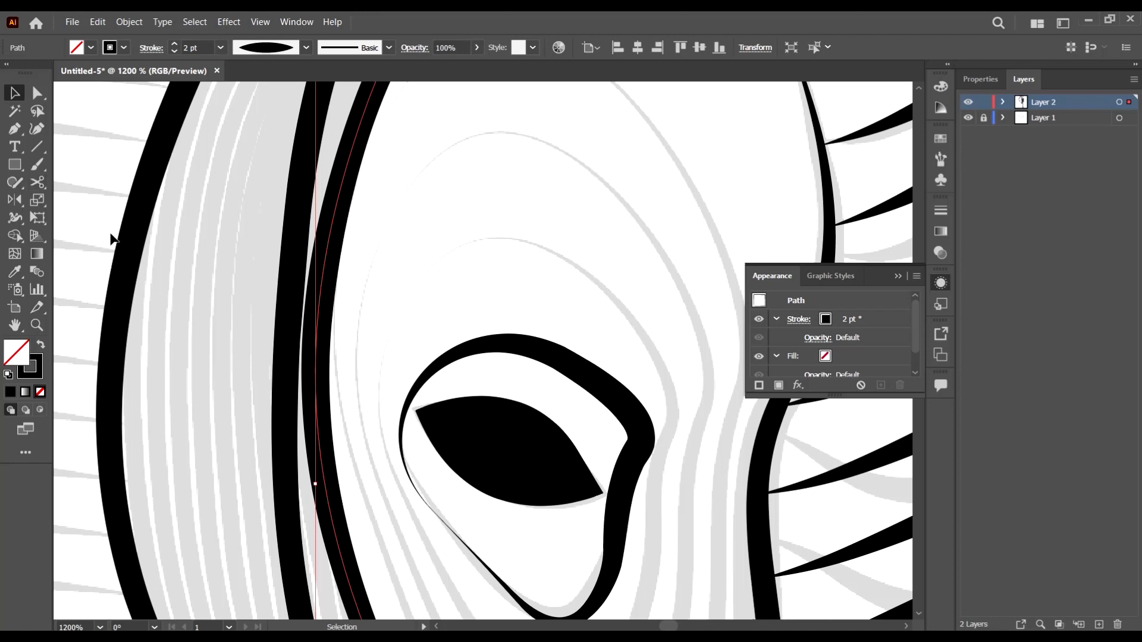
{"action": "left_click", "coordinate": [37, 182]}
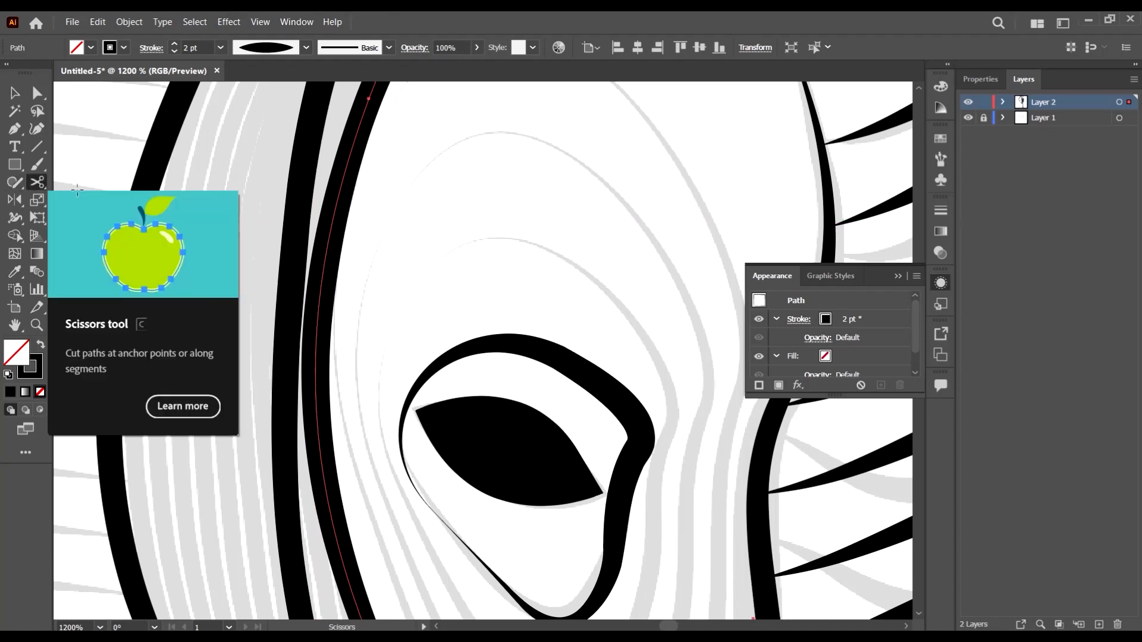
{"action": "scroll", "coordinate": [460, 389], "scroll_direction": "down", "scroll_amount": 3}
{"action": "scroll", "coordinate": [380, 357], "scroll_direction": "up", "scroll_amount": 3}
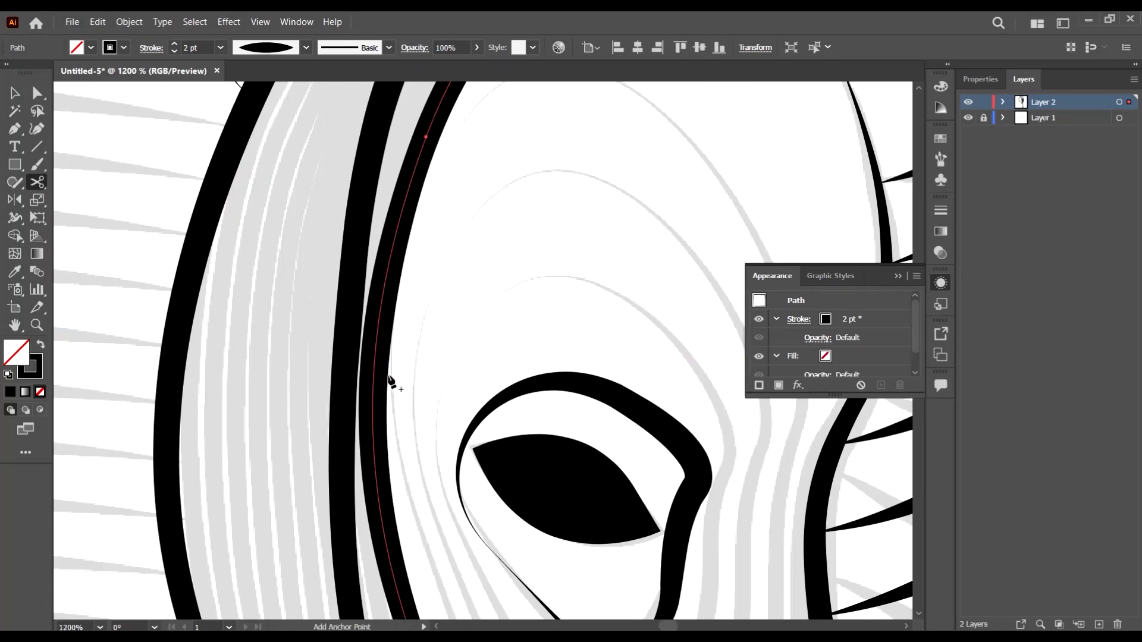
{"action": "scroll", "coordinate": [387, 377], "scroll_direction": "down", "scroll_amount": 1}
{"action": "scroll", "coordinate": [370, 387], "scroll_direction": "up", "scroll_amount": 2}
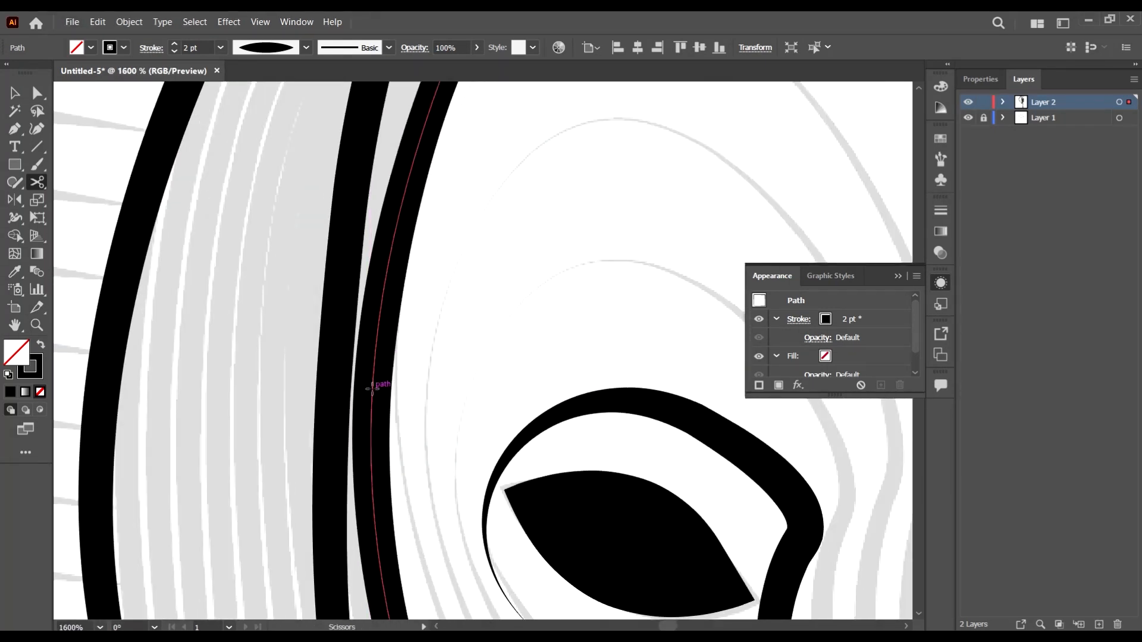
{"action": "left_click", "coordinate": [373, 388]}
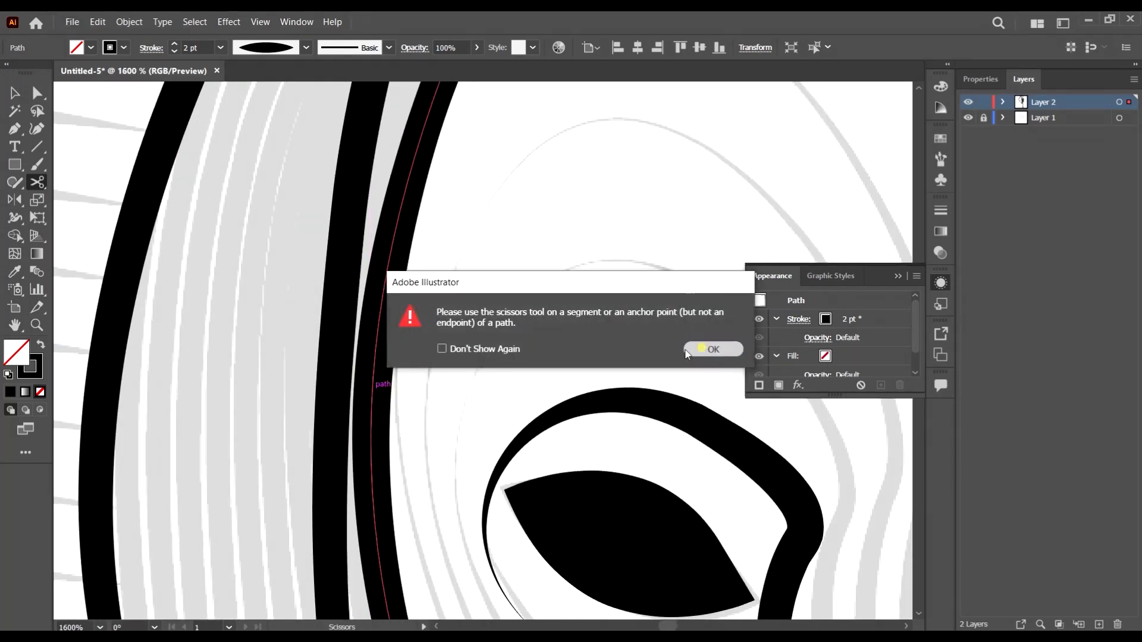
{"action": "key", "text": "Return"}
{"action": "key", "text": "plus"}
{"action": "scroll", "coordinate": [369, 391], "scroll_direction": "up", "scroll_amount": 1}
{"action": "key", "text": "c"}
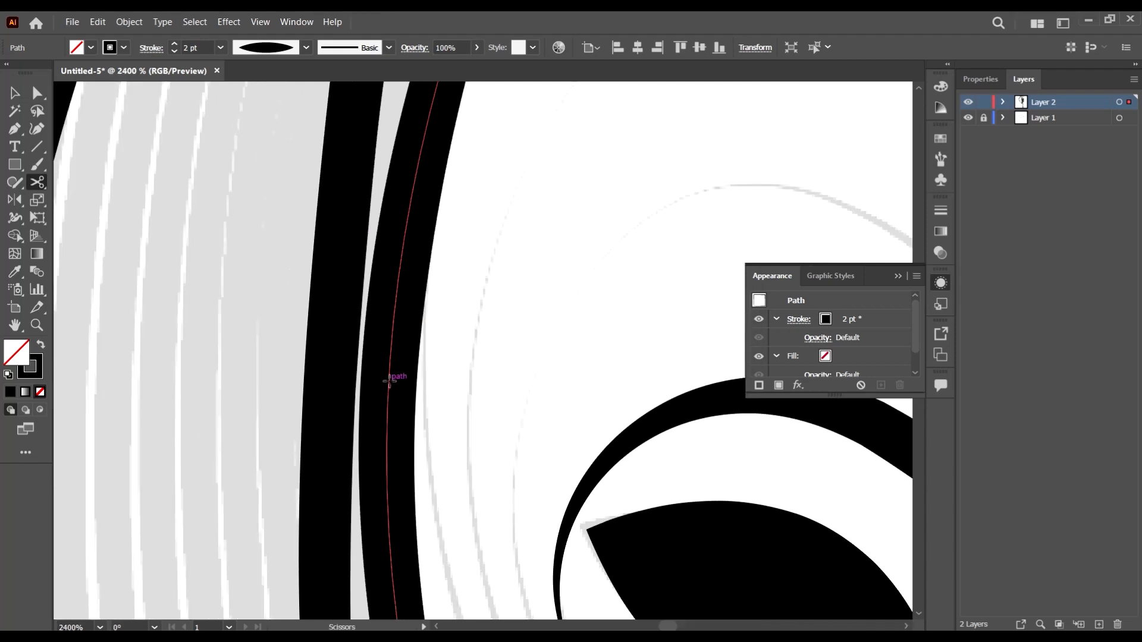
{"action": "left_click", "coordinate": [388, 381]}
Cut the neighbouring forehead line at the same height with the Scissors tool, check the separated upper segment and deselect it
{"action": "scroll", "coordinate": [399, 375], "scroll_direction": "down", "scroll_amount": 4}
{"action": "scroll", "coordinate": [407, 376], "scroll_direction": "up", "scroll_amount": 3}
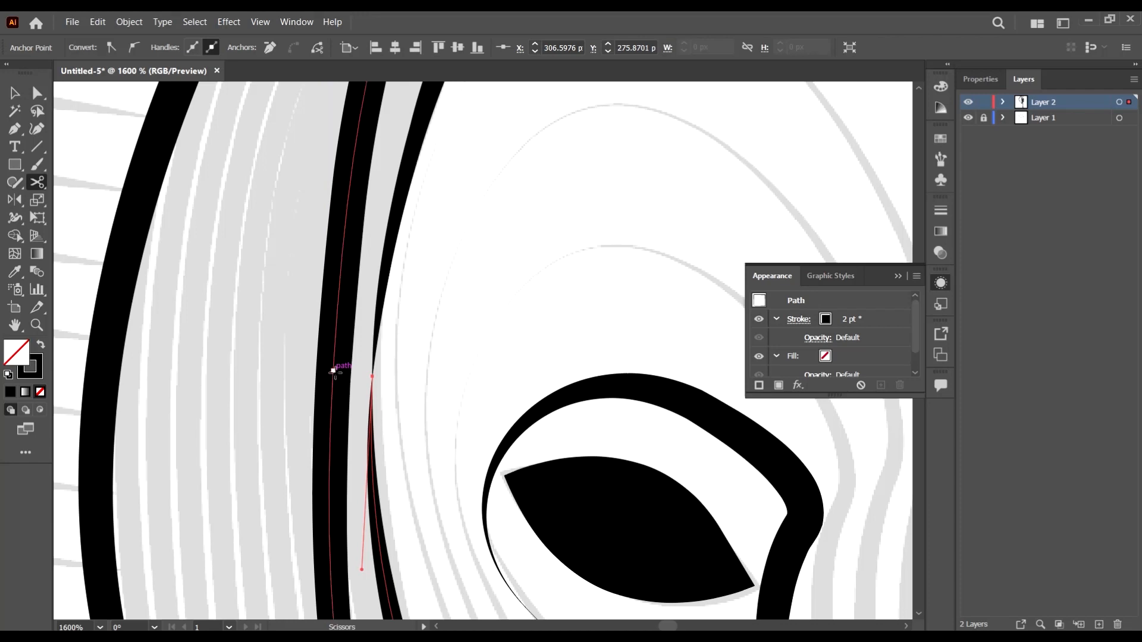
{"action": "left_click", "coordinate": [335, 373]}
{"action": "scroll", "coordinate": [425, 381], "scroll_direction": "down", "scroll_amount": 4}
{"action": "scroll", "coordinate": [458, 366], "scroll_direction": "down", "scroll_amount": 2}
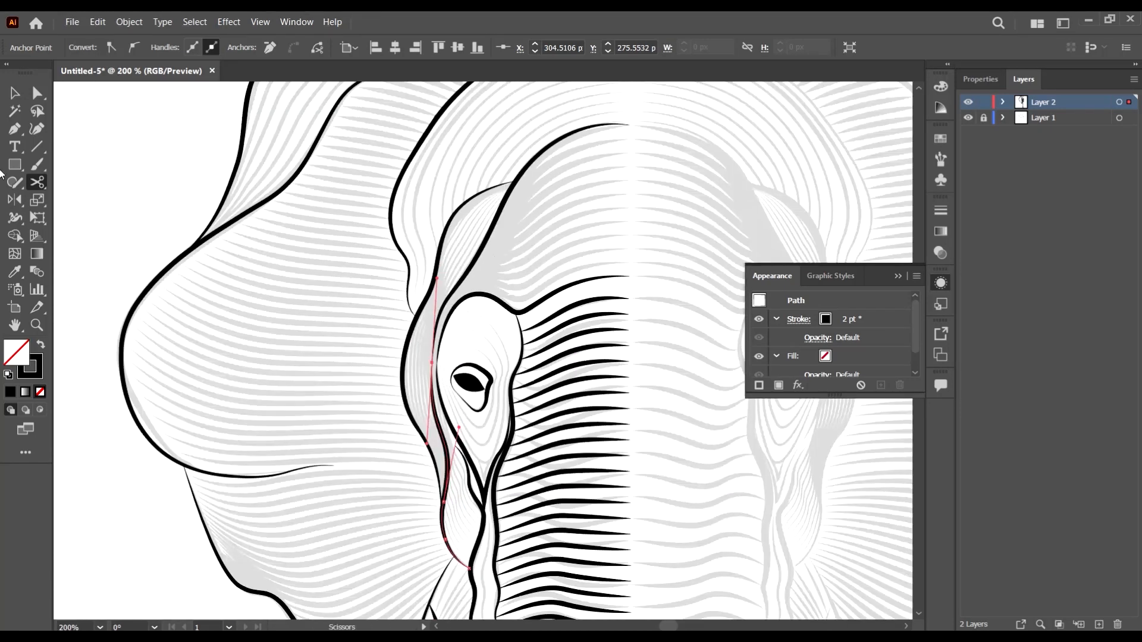
{"action": "left_click", "coordinate": [15, 93]}
{"action": "scroll", "coordinate": [576, 292], "scroll_direction": "up", "scroll_amount": 2}
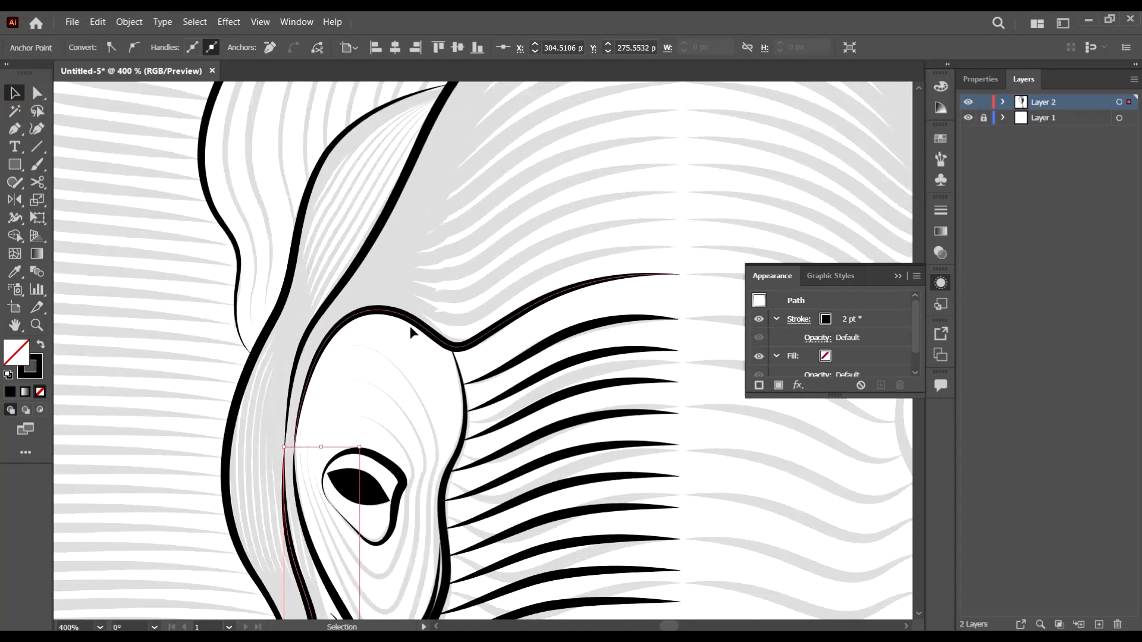
{"action": "left_click", "coordinate": [411, 321]}
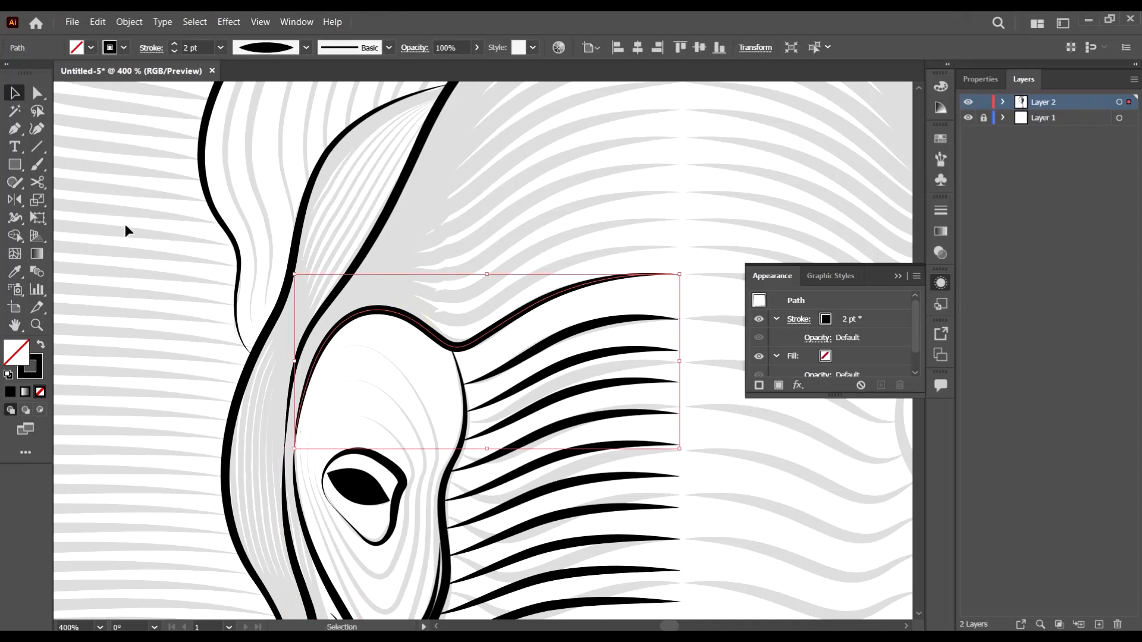
{"action": "left_click", "coordinate": [130, 238]}
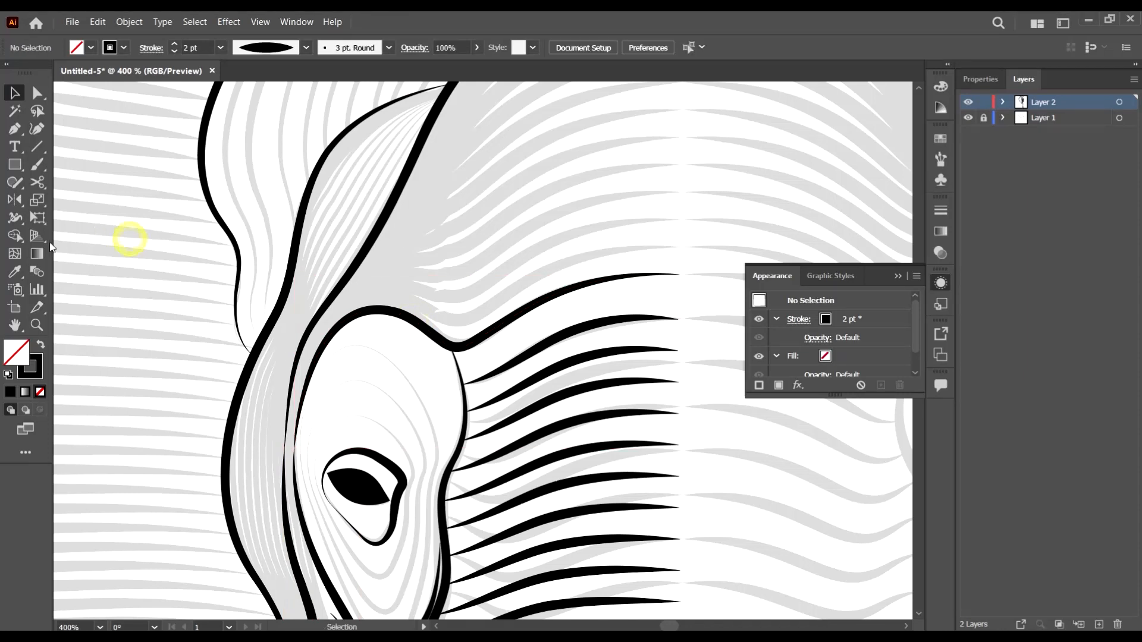
Try to blend the upper forehead line with the separated upper eye-socket outline, and undo the blend
{"action": "left_click", "coordinate": [37, 272]}
{"action": "left_click", "coordinate": [384, 219]}
{"action": "left_click", "coordinate": [404, 317]}
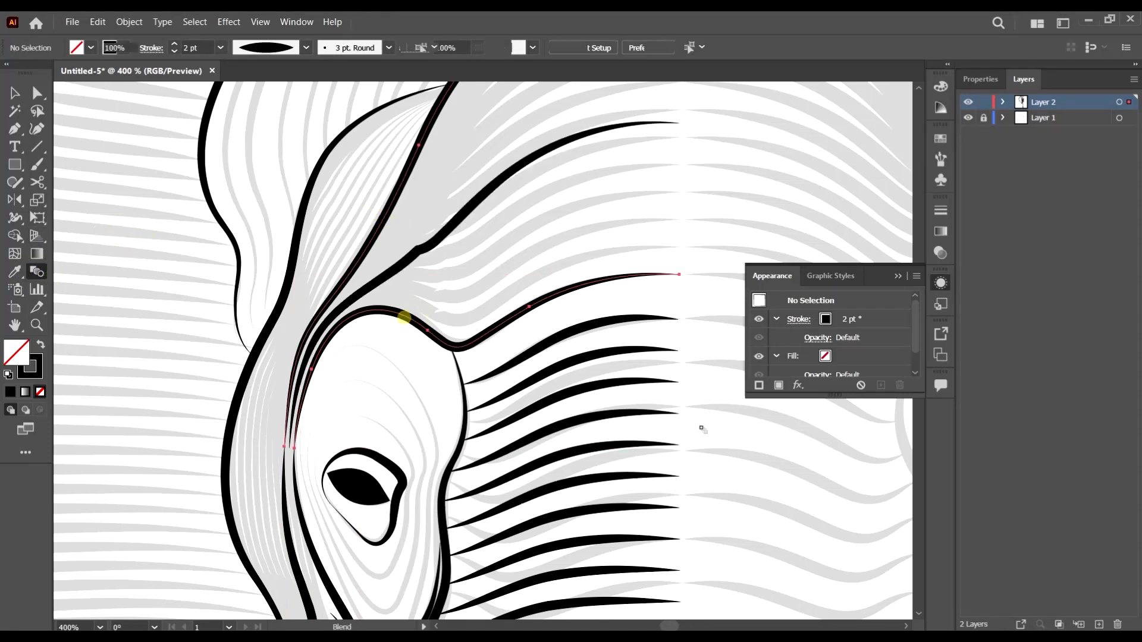
{"action": "scroll", "coordinate": [524, 306], "scroll_direction": "down", "scroll_amount": 2}
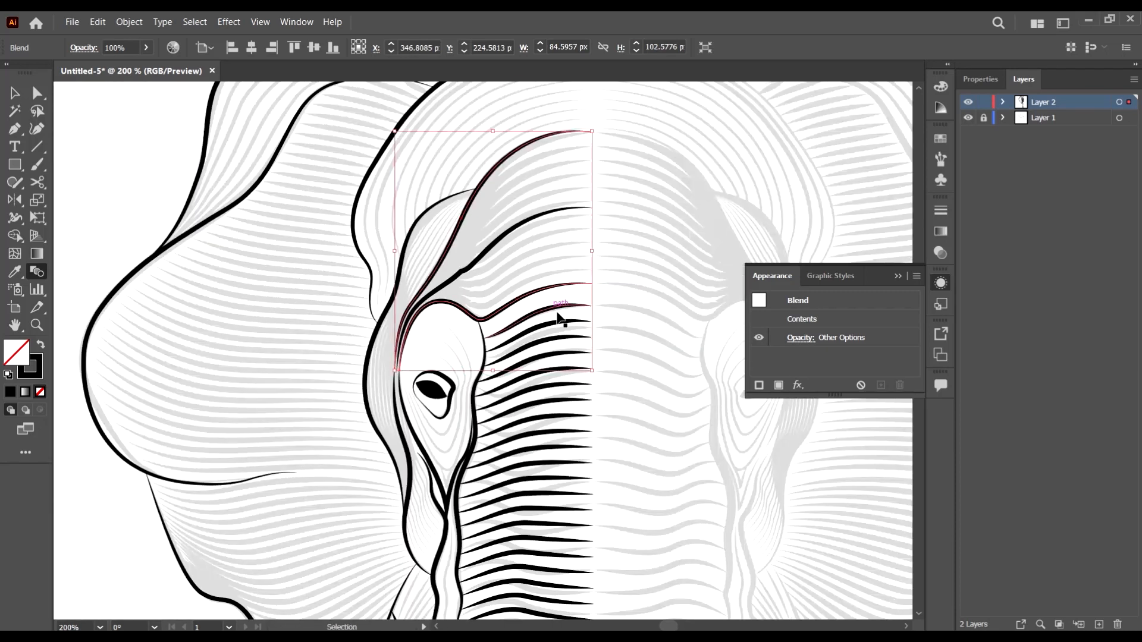
{"action": "key", "text": "ctrl+y"}
{"action": "key", "text": "ctrl+y"}
{"action": "key", "text": "ctrl+z"}
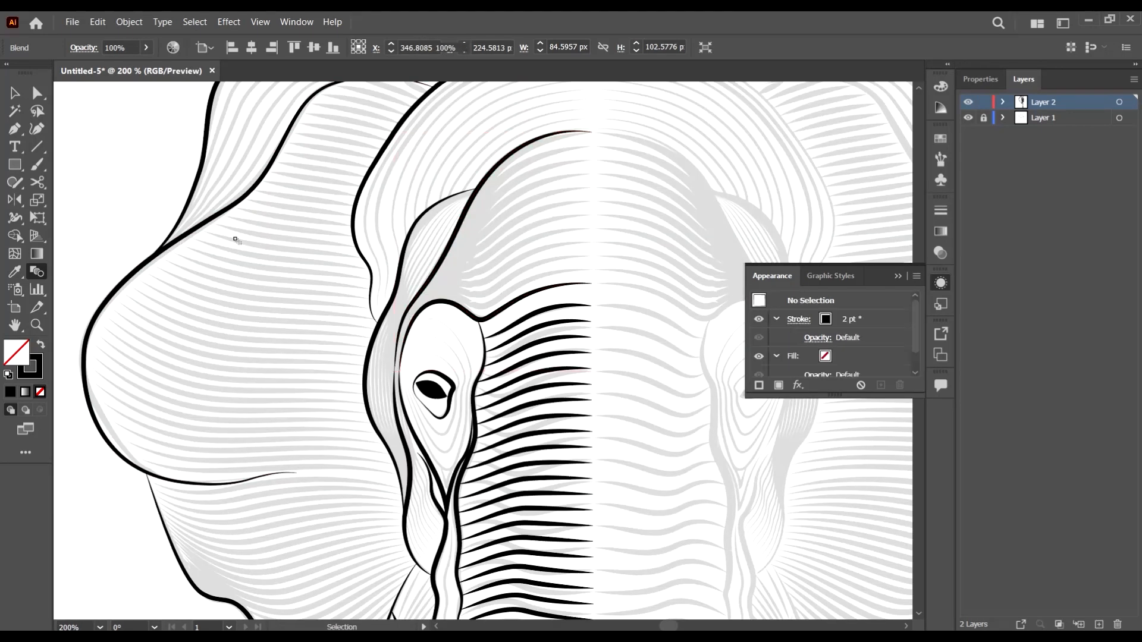
Configure the blend options to Specified Steps spacing with 10 steps
{"action": "scroll", "coordinate": [446, 226], "scroll_direction": "up", "scroll_amount": 3}
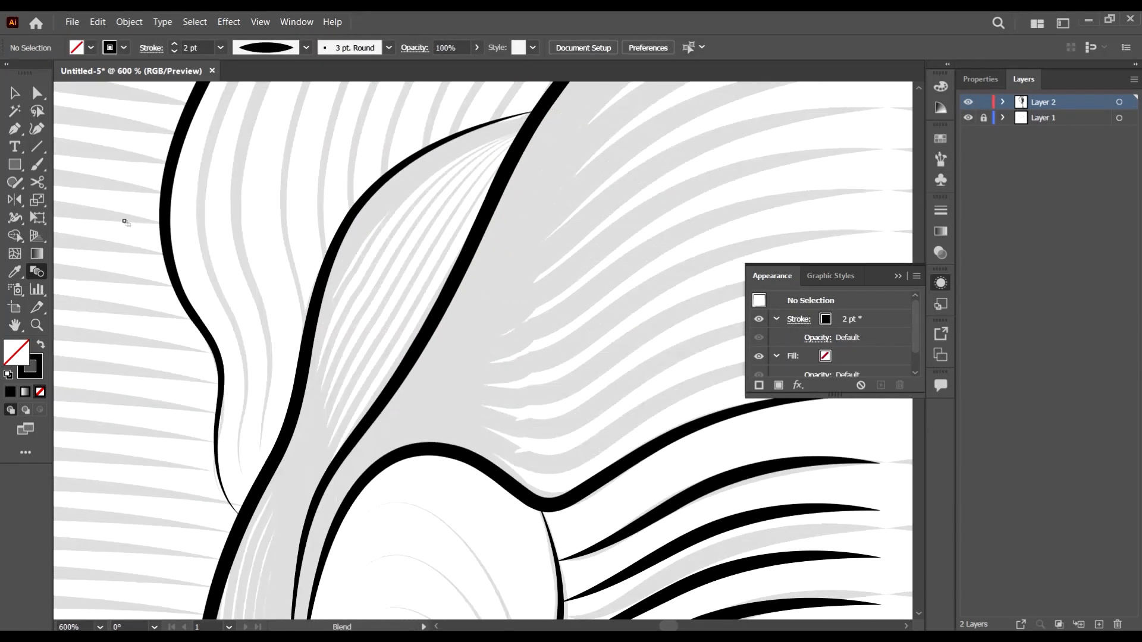
{"action": "double_click", "coordinate": [38, 273]}
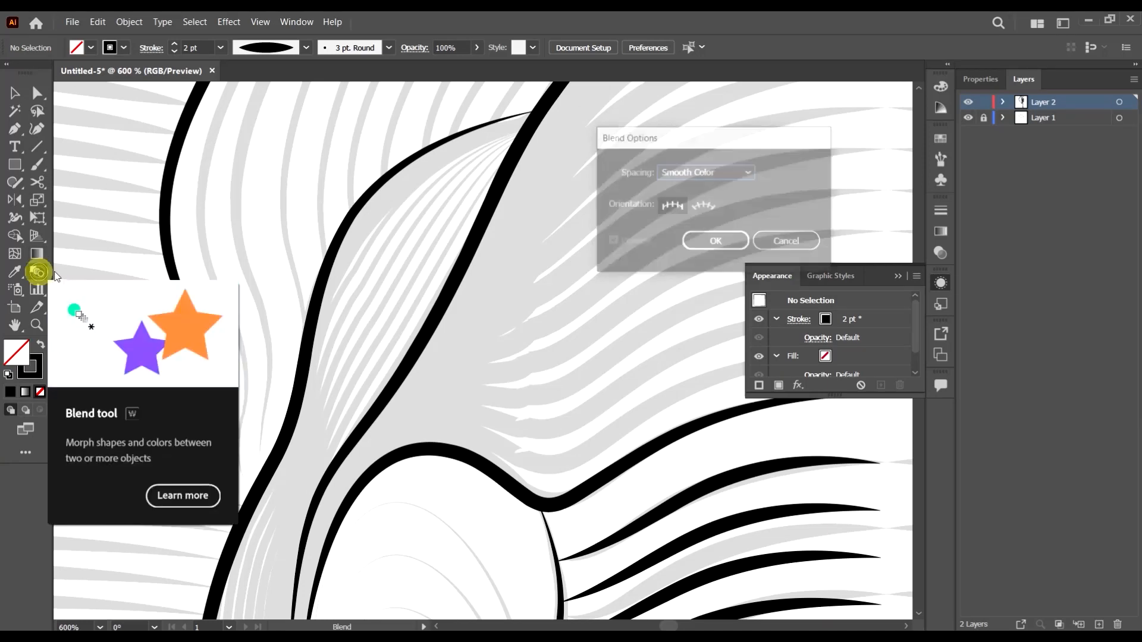
{"action": "left_click", "coordinate": [726, 172]}
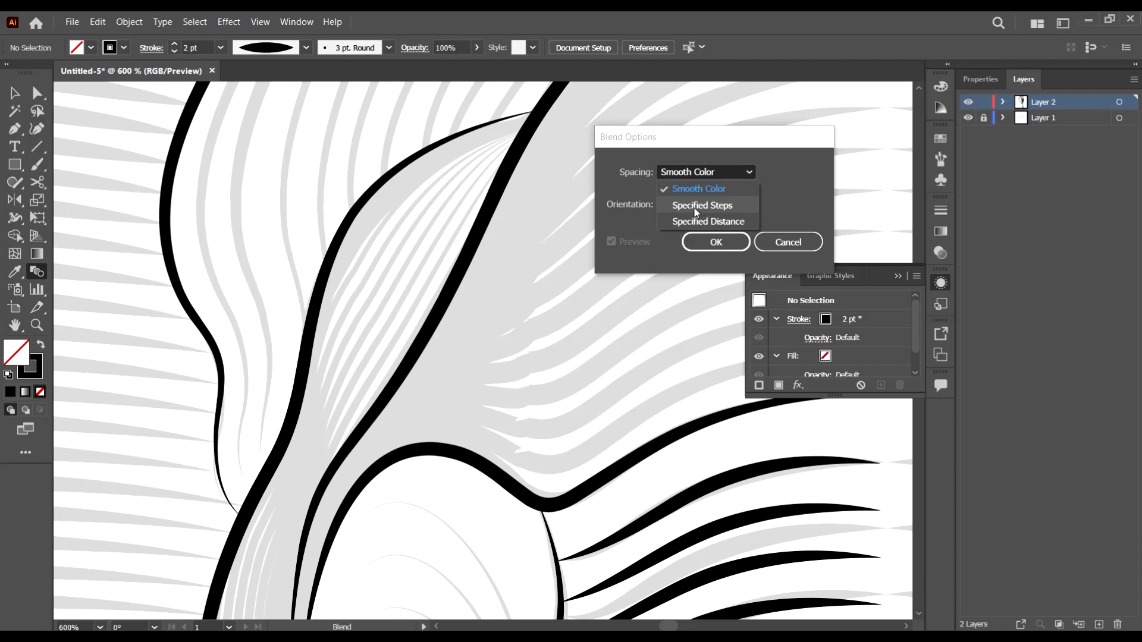
{"action": "left_click", "coordinate": [712, 206]}
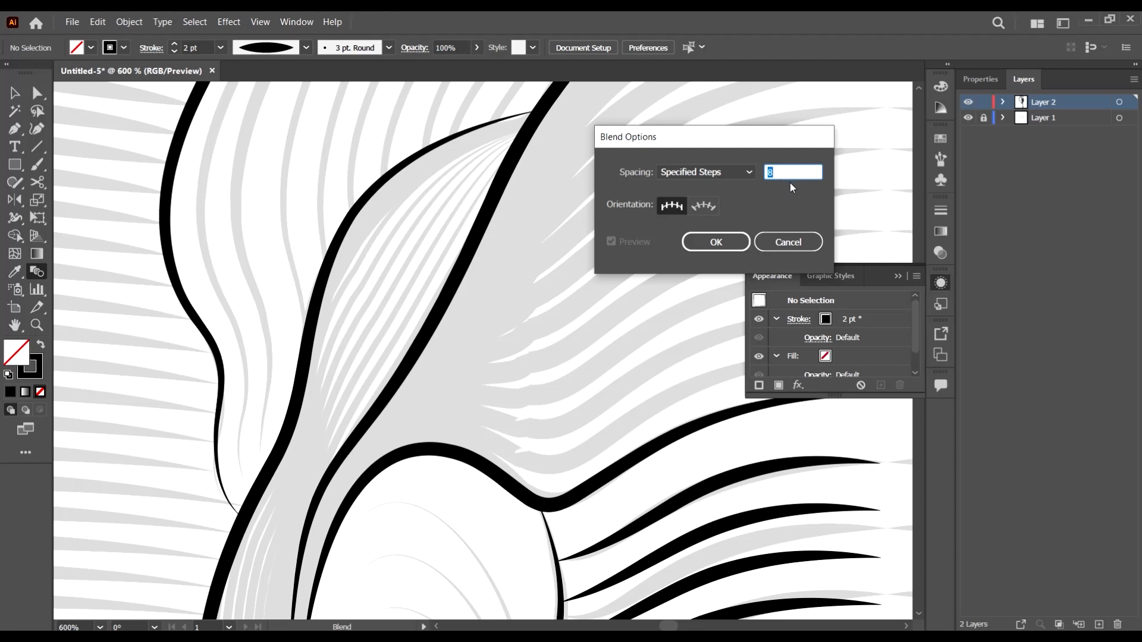
{"action": "type", "text": "10"}
{"action": "left_click", "coordinate": [737, 238]}
Blend the upper forehead line with the upper eye-socket outline to fill the forehead with stripes, and hide the grey template on Layer 1
{"action": "scroll", "coordinate": [310, 291], "scroll_direction": "down", "scroll_amount": 2}
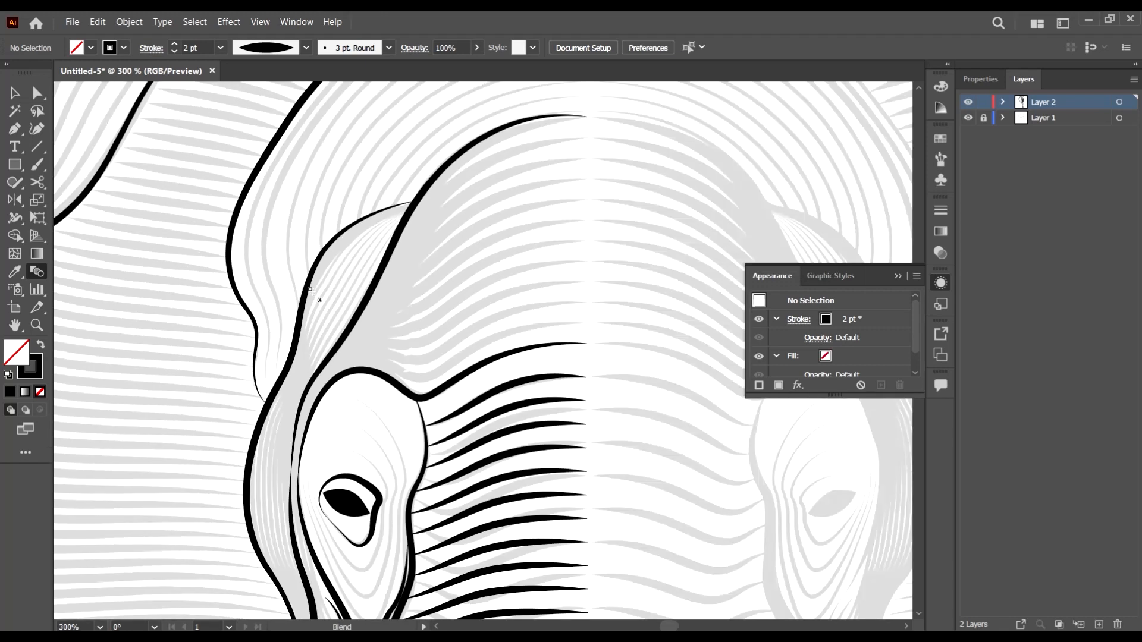
{"action": "scroll", "coordinate": [340, 283], "scroll_direction": "up", "scroll_amount": 2}
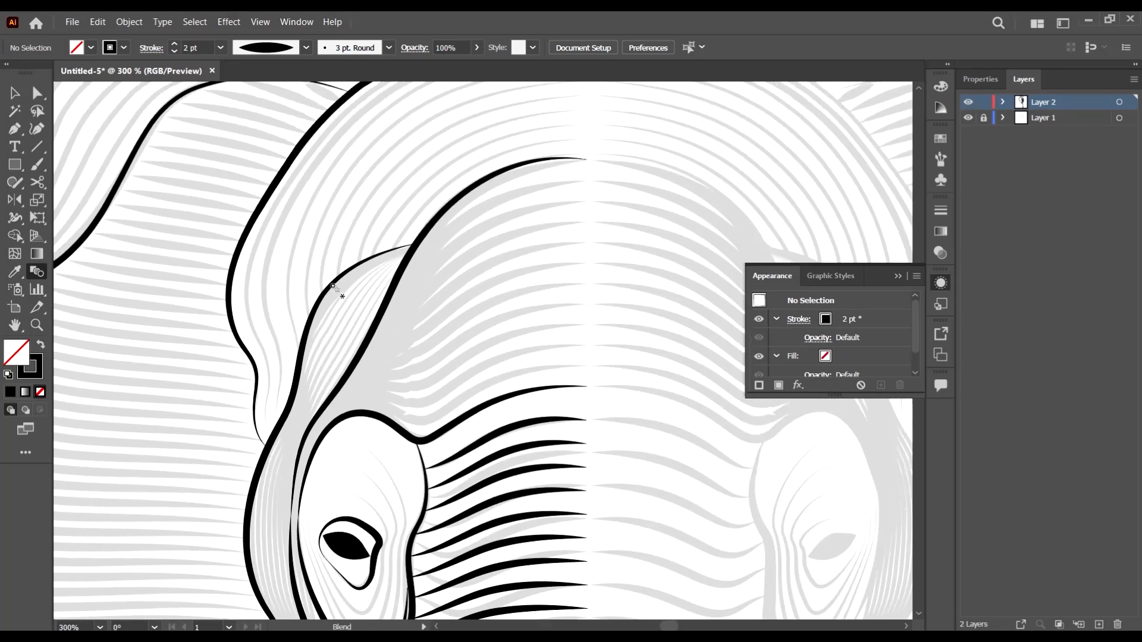
{"action": "left_click", "coordinate": [371, 339]}
{"action": "left_click", "coordinate": [461, 419]}
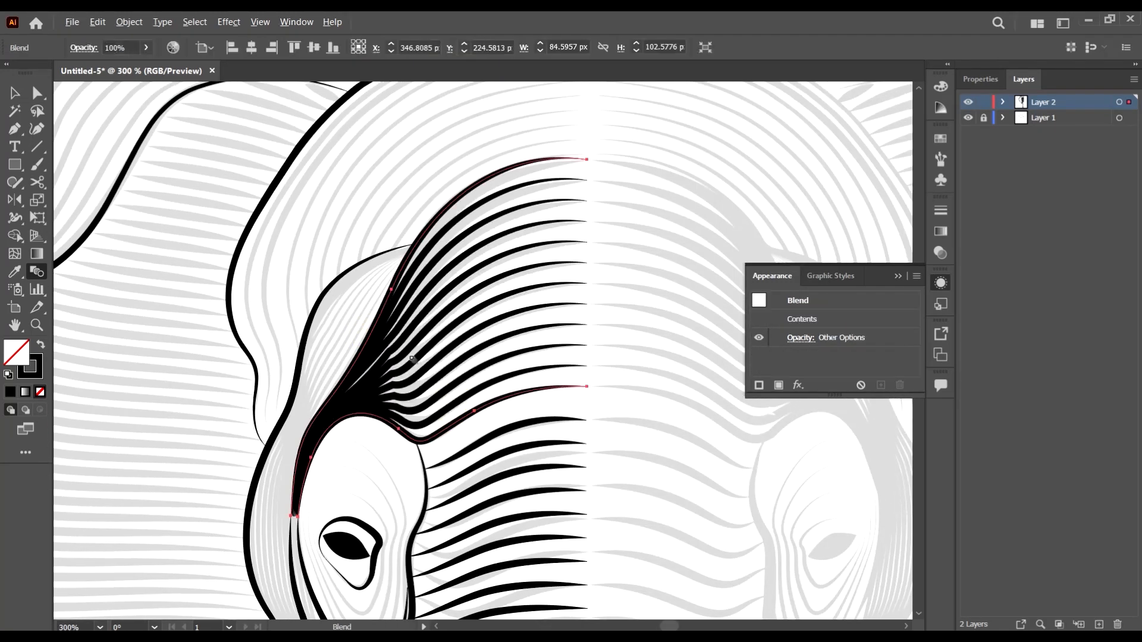
{"action": "scroll", "coordinate": [412, 359], "scroll_direction": "down", "scroll_amount": 2}
{"action": "left_click", "coordinate": [968, 117]}
{"action": "scroll", "coordinate": [609, 298], "scroll_direction": "down", "scroll_amount": 2}
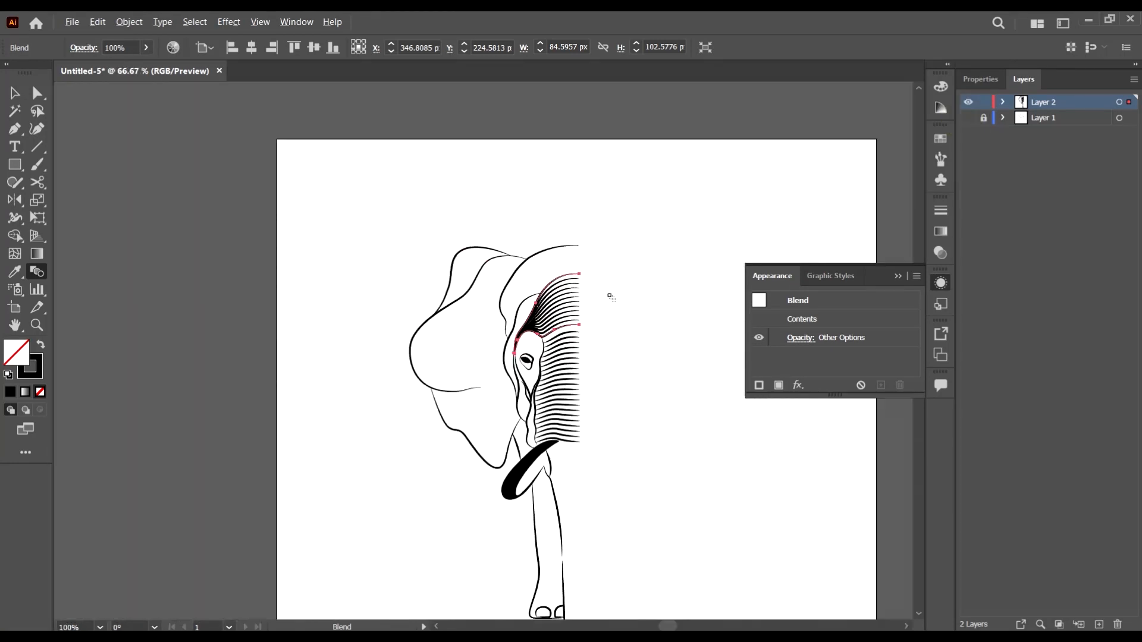
Smooth the forehead blend's lower path by adjusting the handle above the eye socket and the anchor at the dip beside it, and deselect
{"action": "scroll", "coordinate": [618, 357], "scroll_direction": "up", "scroll_amount": 3}
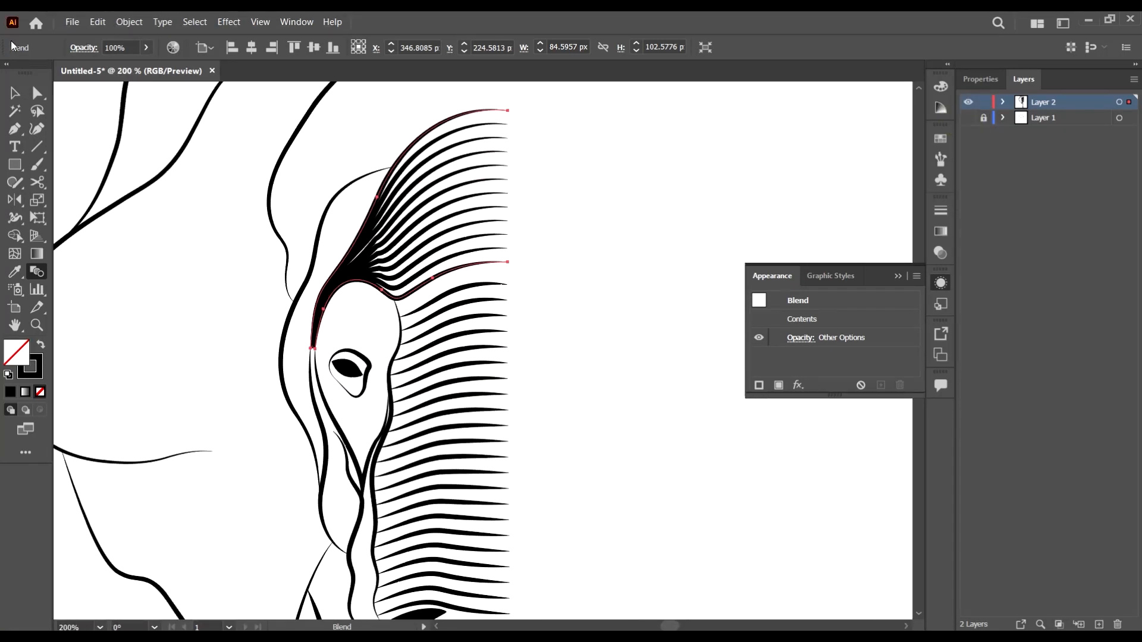
{"action": "left_click", "coordinate": [37, 93]}
{"action": "scroll", "coordinate": [369, 238], "scroll_direction": "up", "scroll_amount": 3}
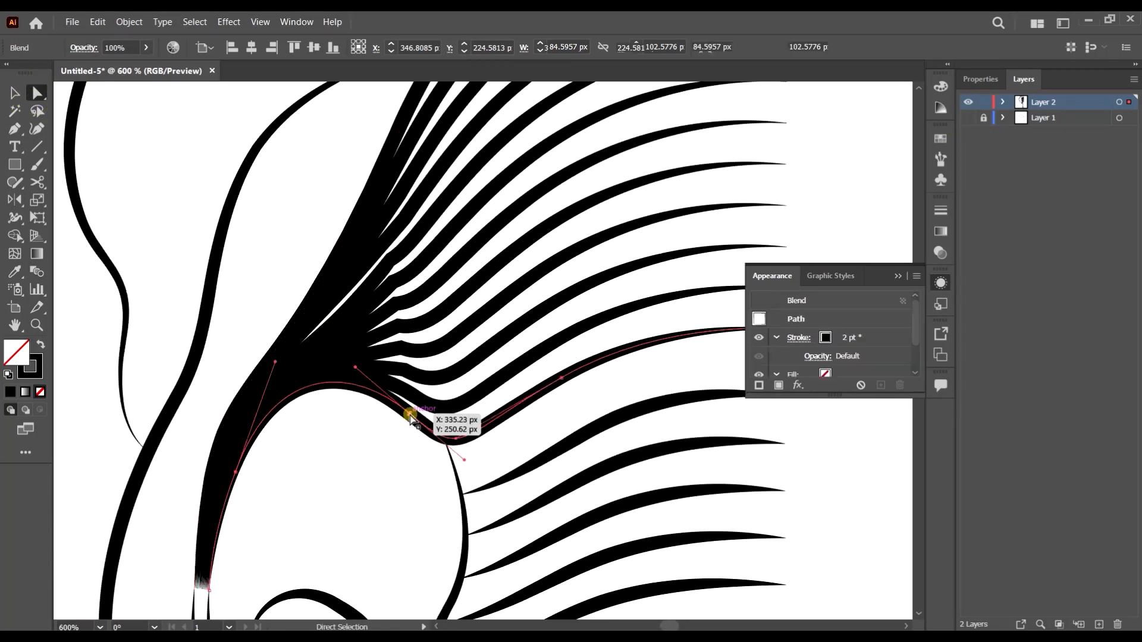
{"action": "left_click", "coordinate": [415, 422]}
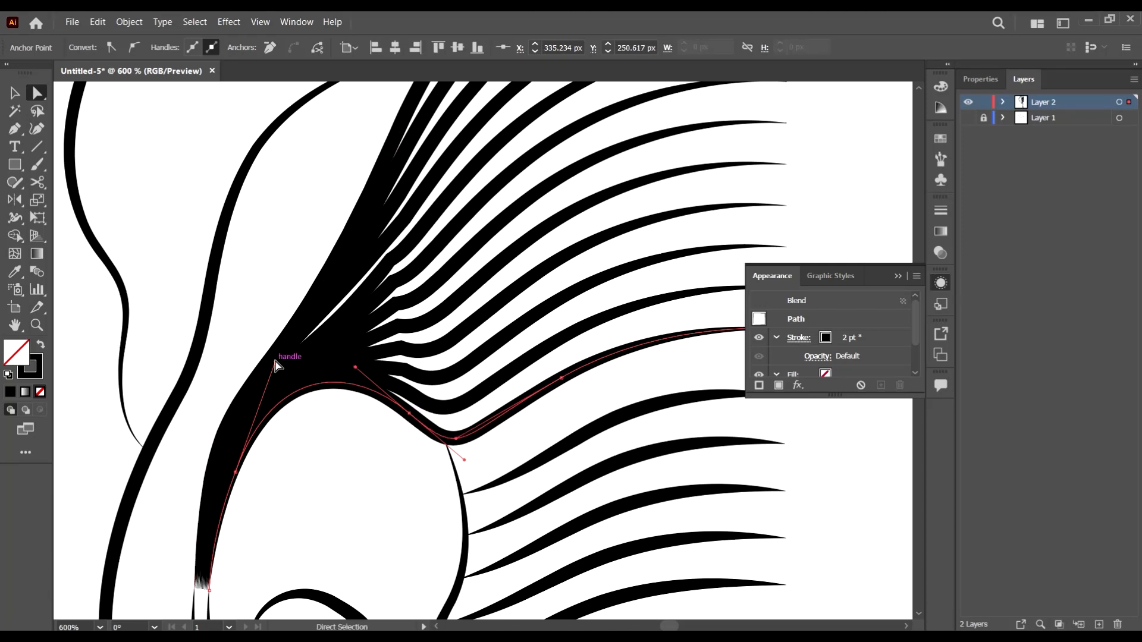
{"action": "left_click_drag", "start_coordinate": [276, 364], "coordinate": [345, 323]}
{"action": "scroll", "coordinate": [387, 269], "scroll_direction": "up", "scroll_amount": 4}
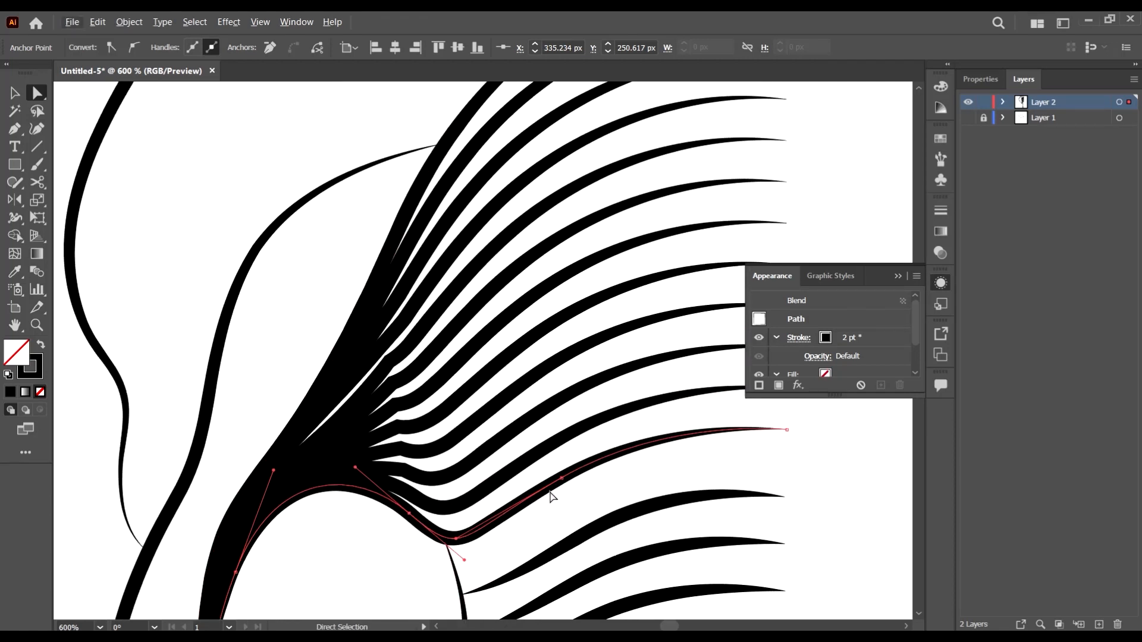
{"action": "mouse_move", "coordinate": [459, 538]}
{"action": "left_mouse_down"}
{"action": "mouse_move", "coordinate": [474, 538]}
{"action": "mouse_move", "coordinate": [456, 539]}
{"action": "mouse_move", "coordinate": [473, 551]}
{"action": "left_mouse_up"}
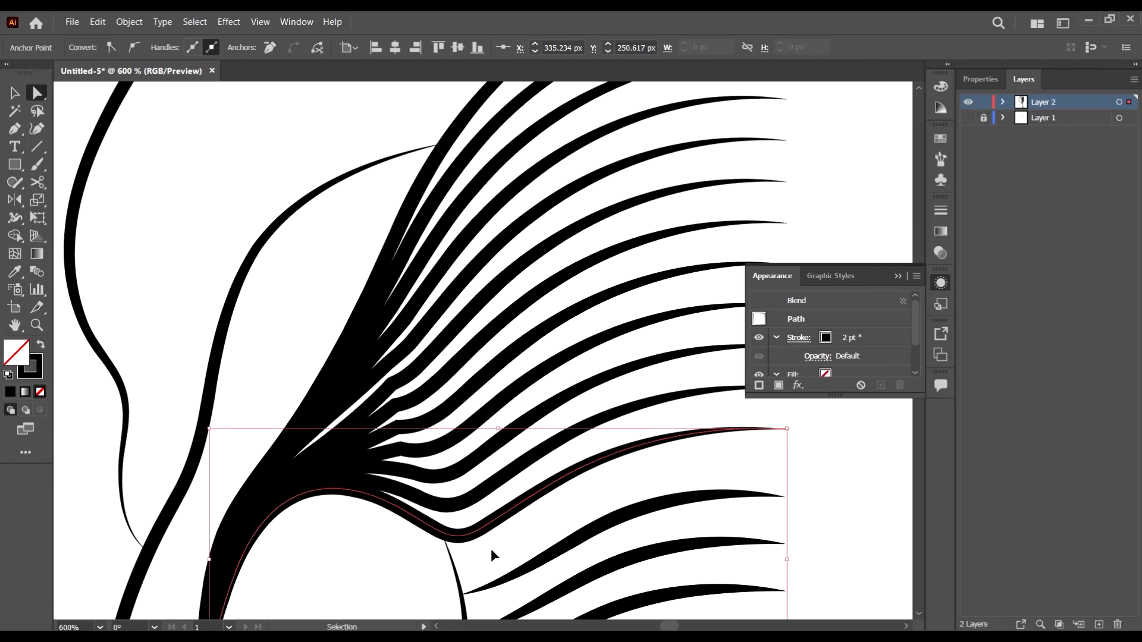
{"action": "scroll", "coordinate": [455, 342], "scroll_direction": "down", "scroll_amount": 5}
{"action": "left_click", "coordinate": [605, 301]}
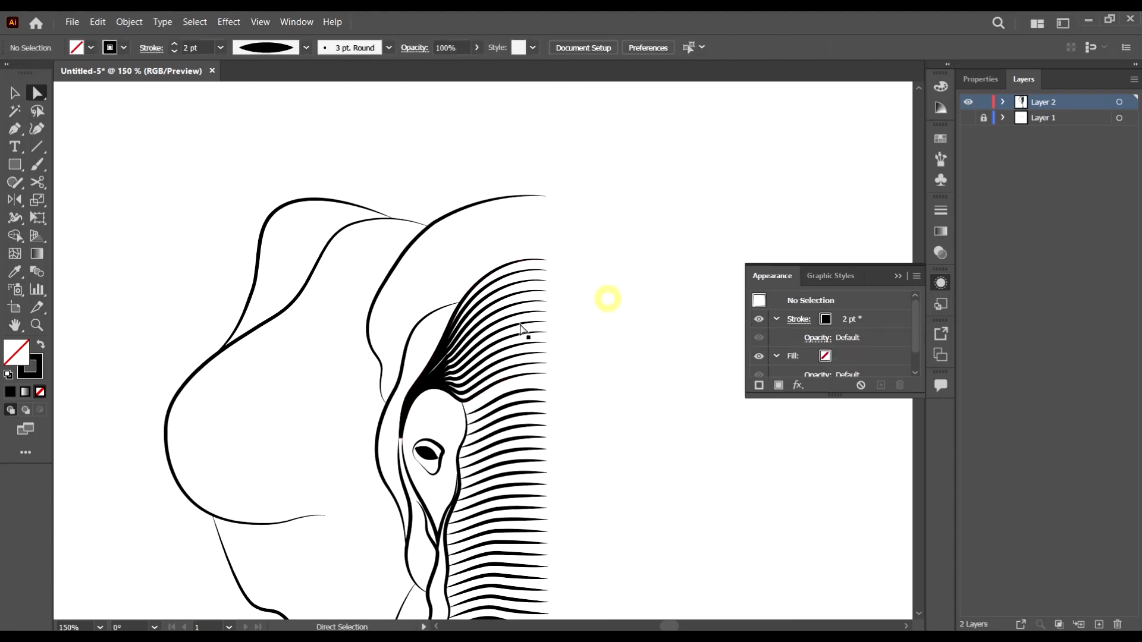
Show the grey template on Layer 1 again and deselect the forehead blend
{"action": "left_click", "coordinate": [462, 334]}
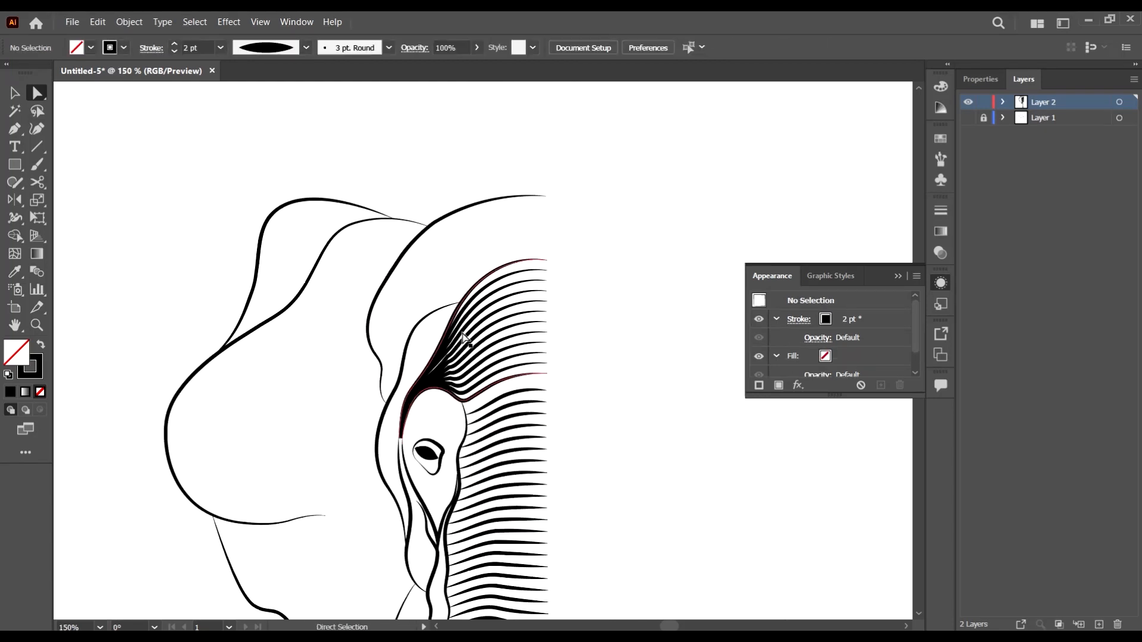
{"action": "left_click", "coordinate": [968, 118]}
{"action": "scroll", "coordinate": [509, 348], "scroll_direction": "down", "scroll_amount": 1}
{"action": "scroll", "coordinate": [509, 348], "scroll_direction": "down", "scroll_amount": 4}
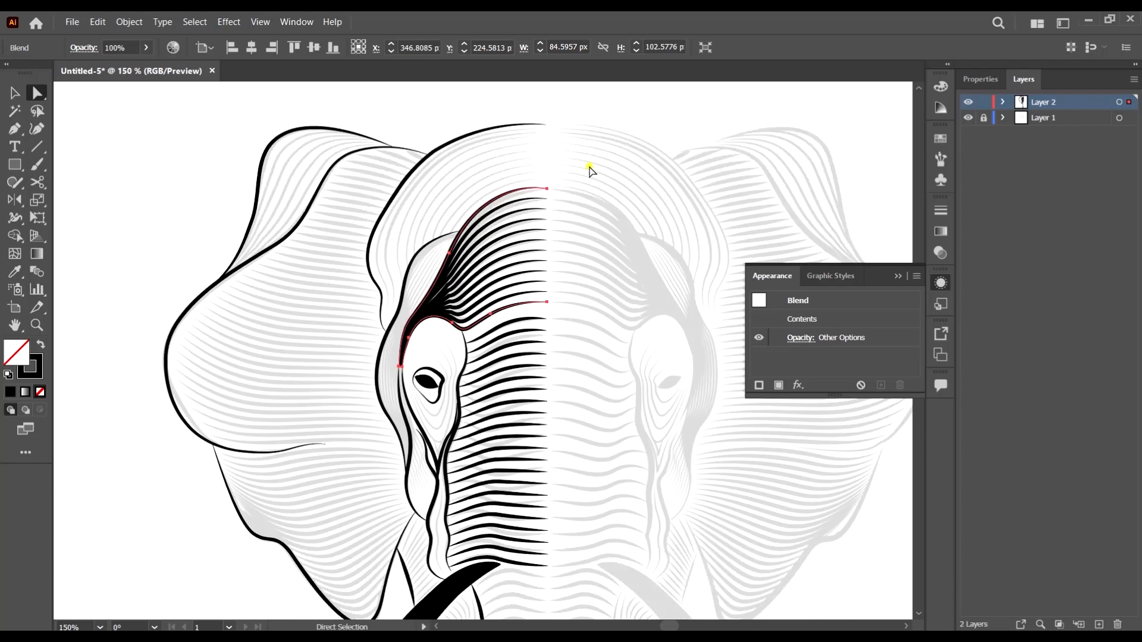
{"action": "left_click", "coordinate": [589, 169]}
Examine the fold line running down beside the eye socket to see where it starts and ends
{"action": "left_click", "coordinate": [15, 135]}
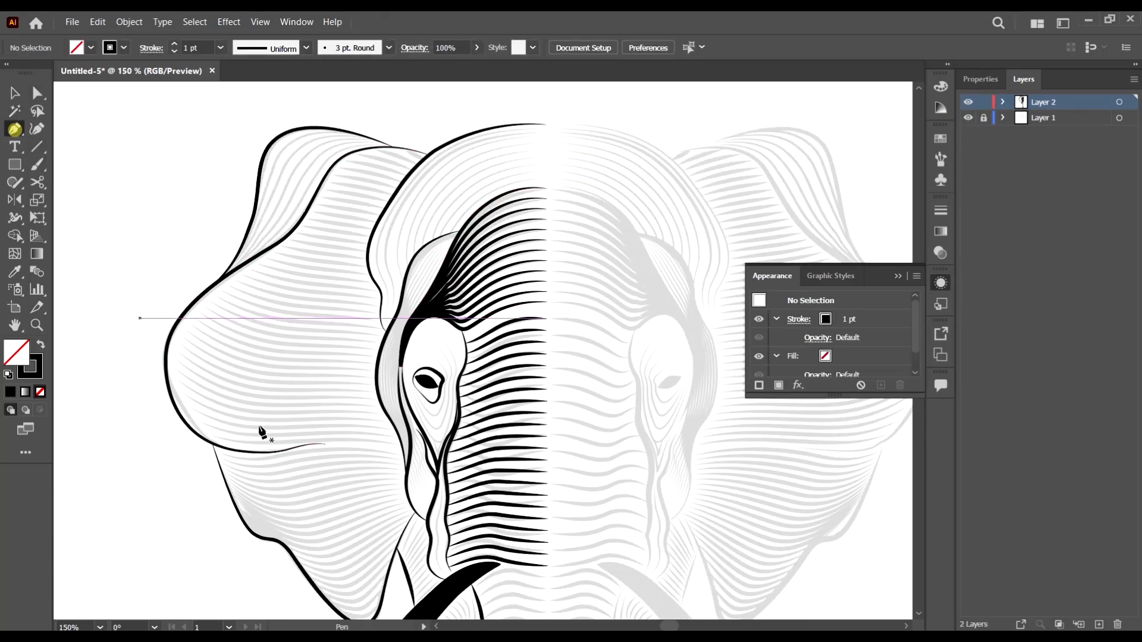
{"action": "scroll", "coordinate": [395, 433], "scroll_direction": "down", "scroll_amount": 1}
{"action": "scroll", "coordinate": [426, 378], "scroll_direction": "up", "scroll_amount": 3}
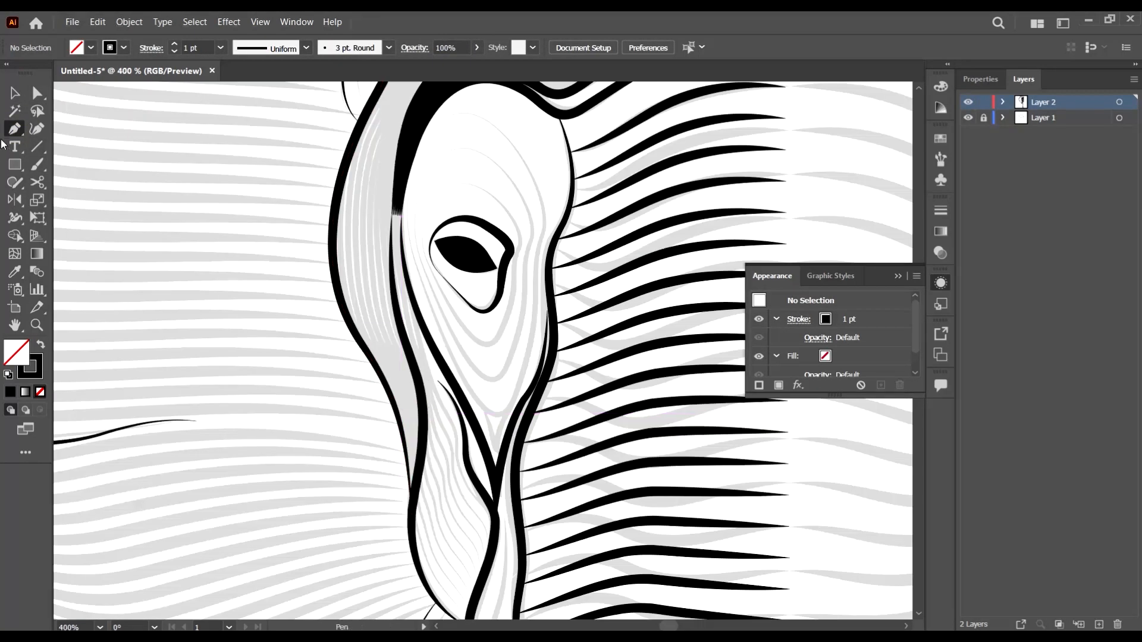
{"action": "scroll", "coordinate": [323, 292], "scroll_direction": "down", "scroll_amount": 4}
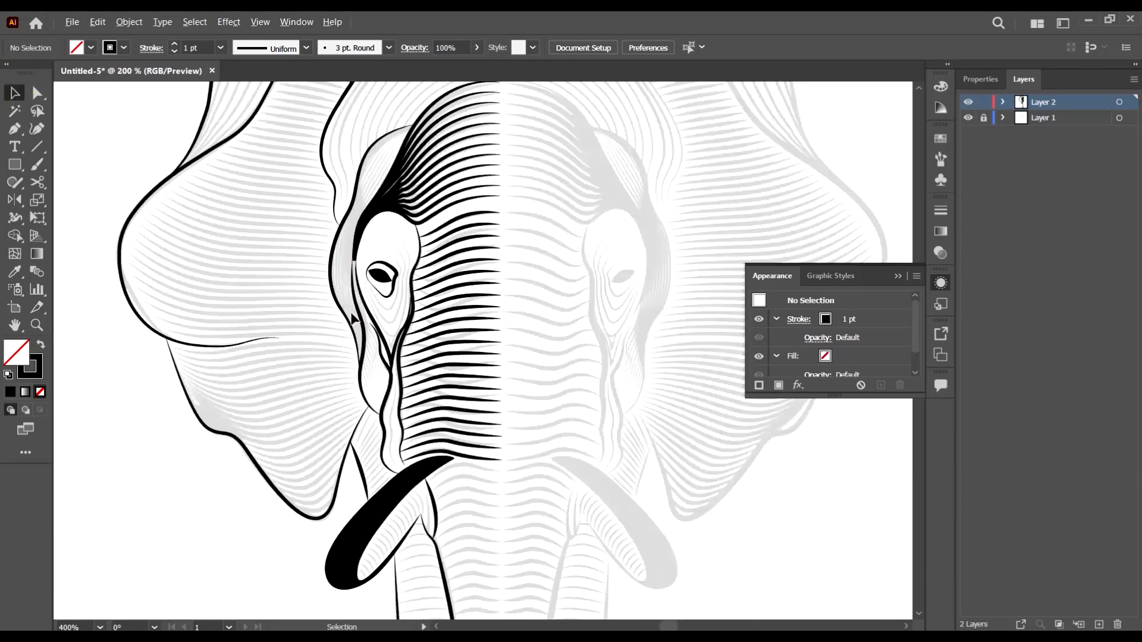
{"action": "scroll", "coordinate": [355, 314], "scroll_direction": "up", "scroll_amount": 5}
{"action": "left_click", "coordinate": [378, 292]}
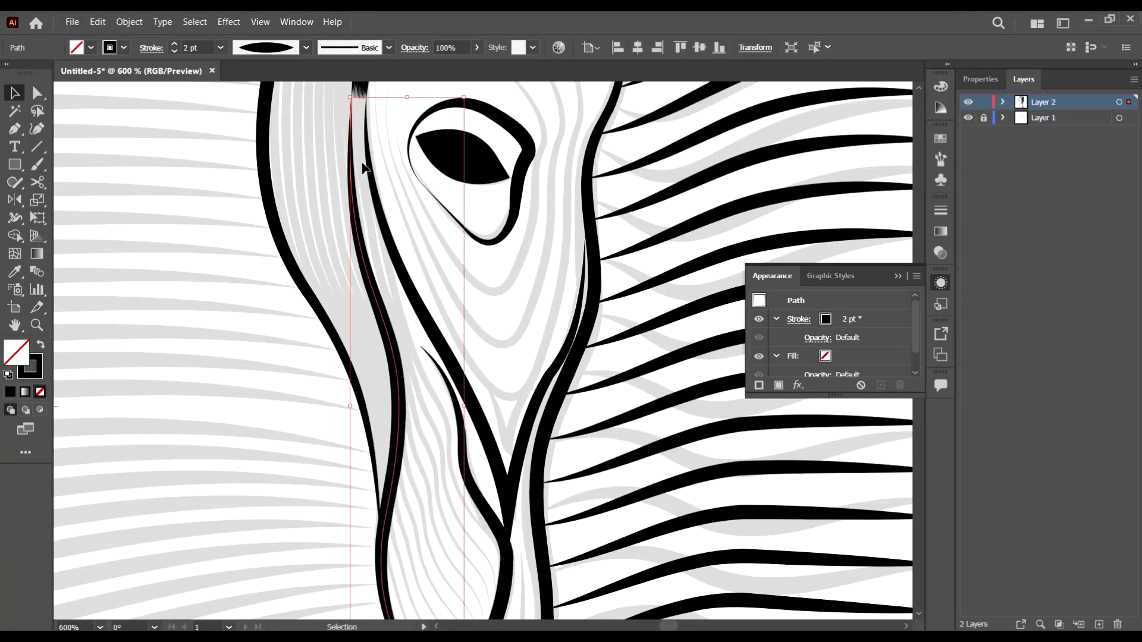
{"action": "scroll", "coordinate": [416, 317], "scroll_direction": "down", "scroll_amount": 3}
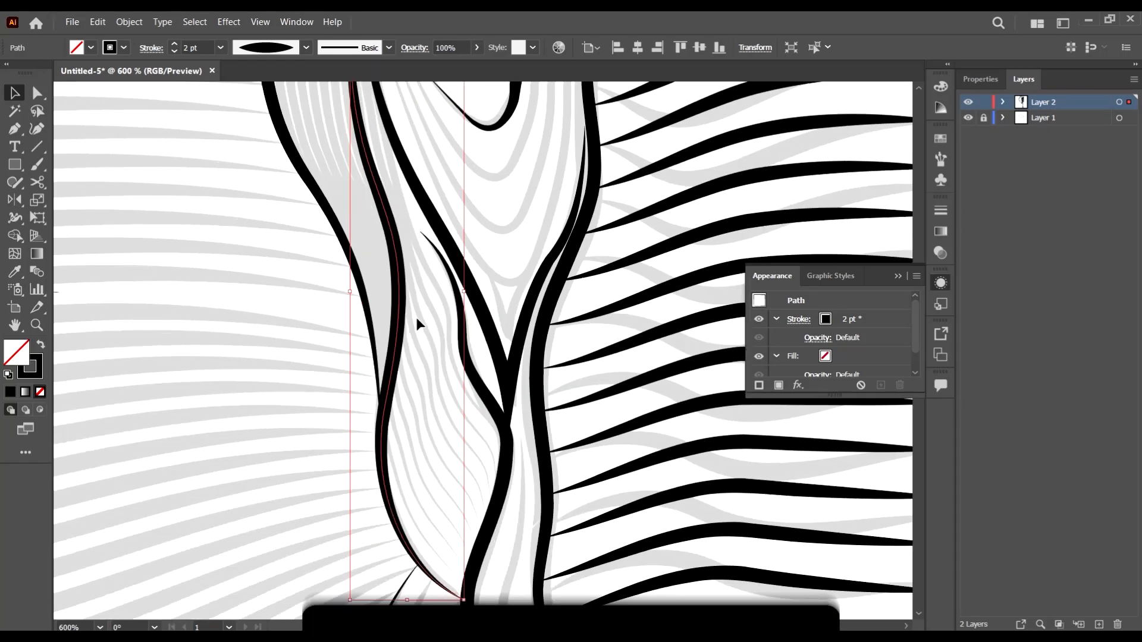
{"action": "left_click", "coordinate": [428, 357]}
Start a pen path at the forehead blend's lower inner tip and curve it down between the two fold lines beside the eye
{"action": "left_click", "coordinate": [15, 126]}
{"action": "scroll", "coordinate": [484, 216], "scroll_direction": "up", "scroll_amount": 5}
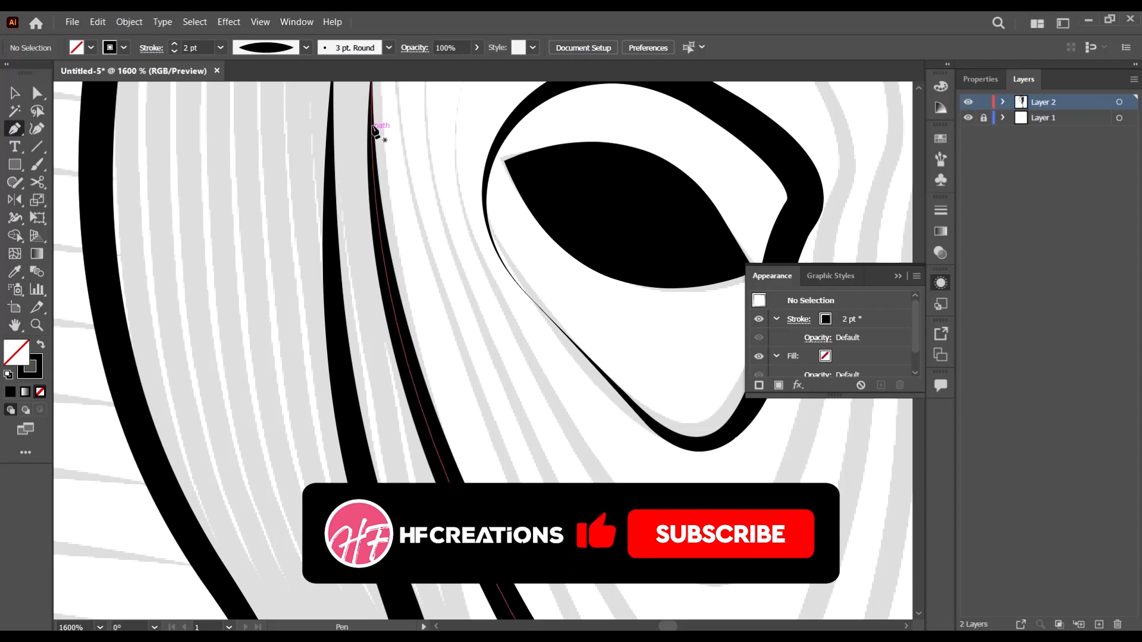
{"action": "scroll", "coordinate": [377, 145], "scroll_direction": "up", "scroll_amount": 3}
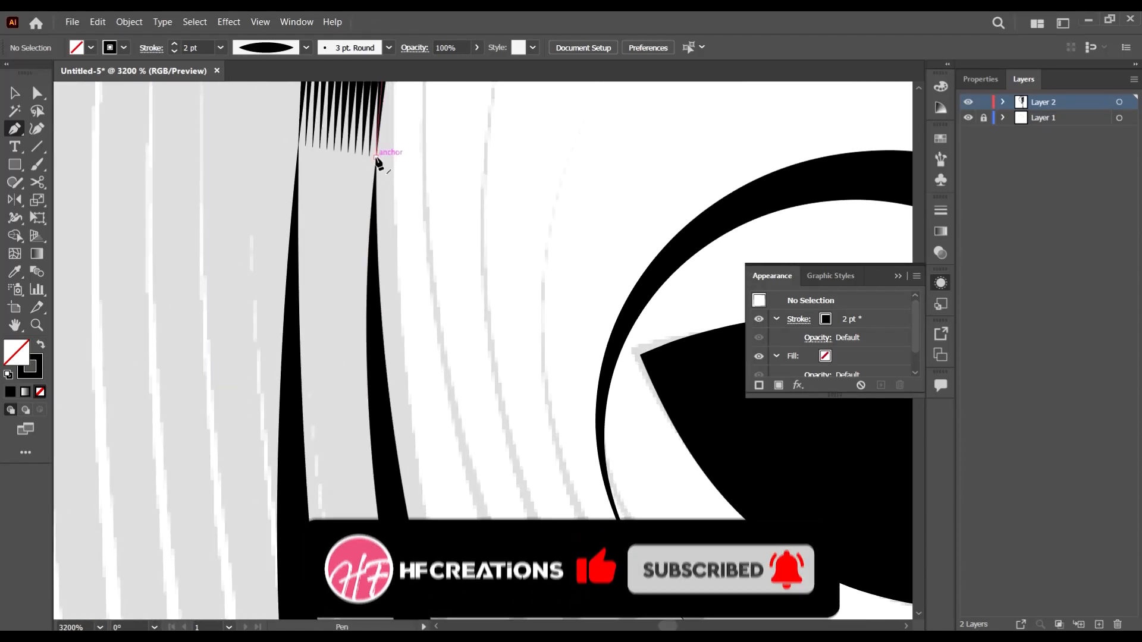
{"action": "left_click", "coordinate": [376, 162]}
{"action": "scroll", "coordinate": [367, 262], "scroll_direction": "down", "scroll_amount": 3}
{"action": "scroll", "coordinate": [370, 333], "scroll_direction": "down", "scroll_amount": 1}
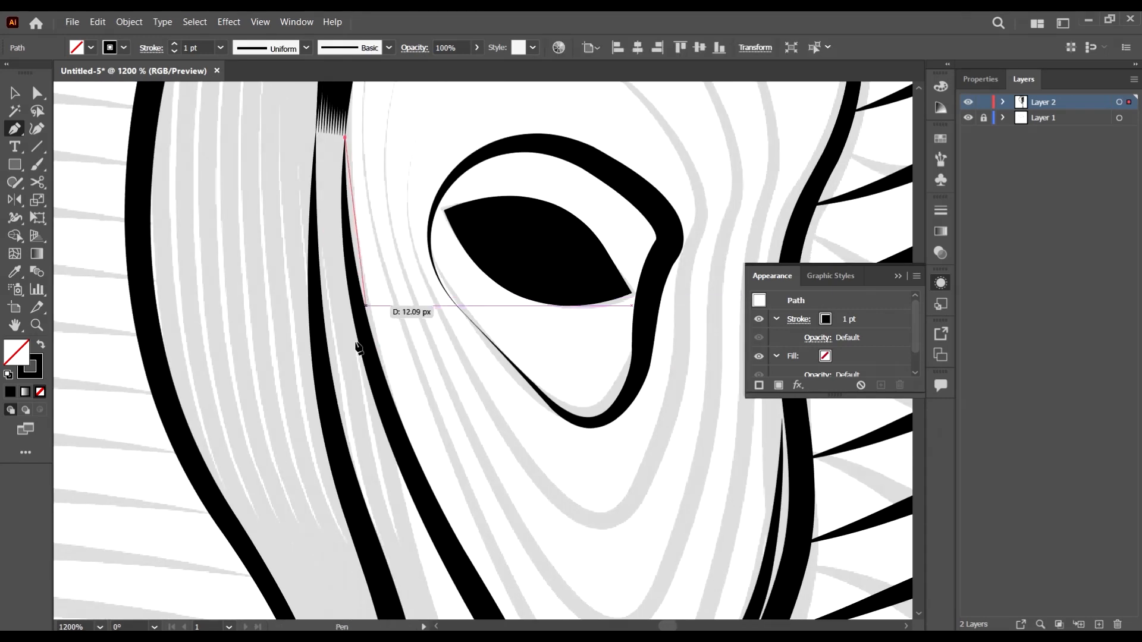
{"action": "scroll", "coordinate": [381, 297], "scroll_direction": "down", "scroll_amount": 1}
{"action": "scroll", "coordinate": [387, 284], "scroll_direction": "down", "scroll_amount": 2}
{"action": "scroll", "coordinate": [411, 341], "scroll_direction": "up", "scroll_amount": 2}
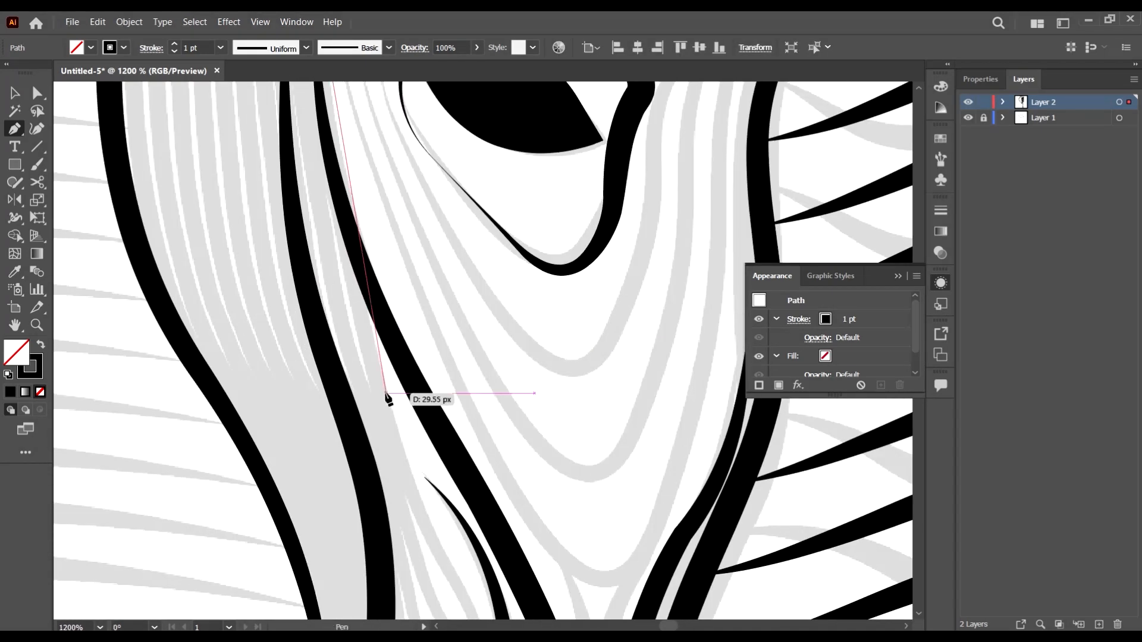
{"action": "left_click_drag", "start_coordinate": [383, 387], "coordinate": [465, 589]}
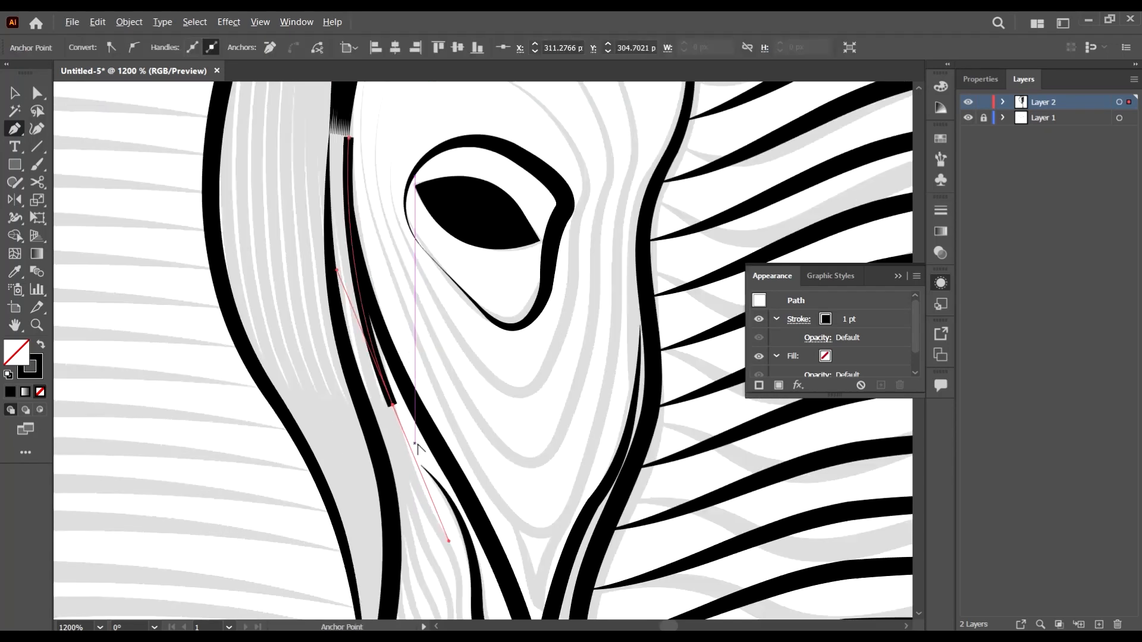
Retract the last anchor's outgoing handle, place the next anchor beside the thin inner fold line, and undo that anchor to redraw its curve
{"action": "scroll", "coordinate": [416, 444], "scroll_direction": "down", "scroll_amount": 1}
{"action": "scroll", "coordinate": [449, 464], "scroll_direction": "down", "scroll_amount": 2}
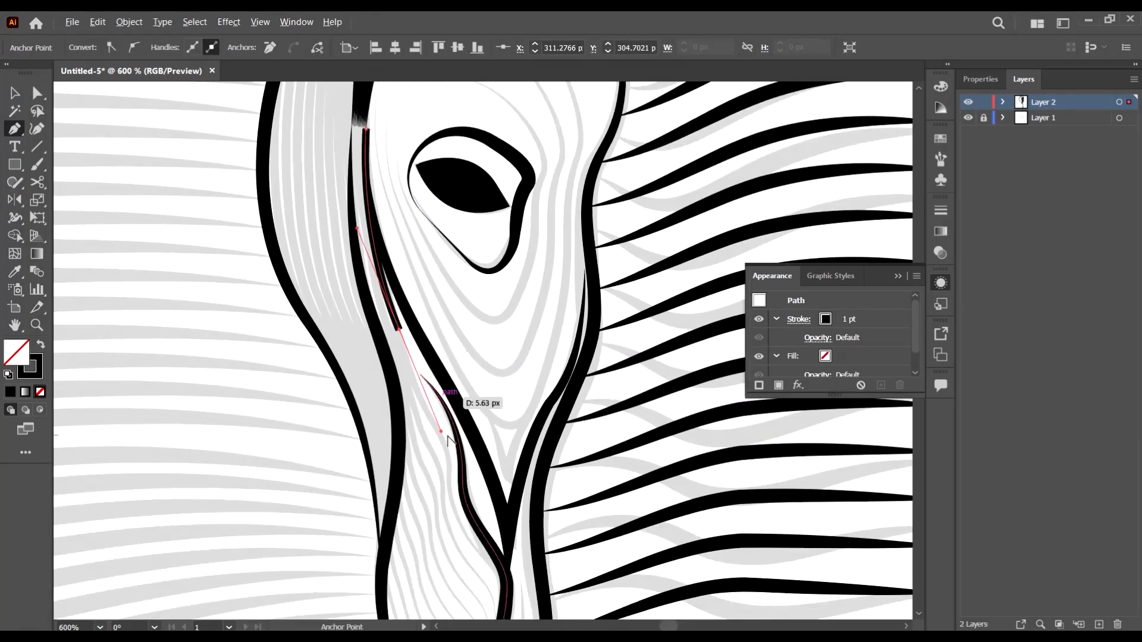
{"action": "scroll", "coordinate": [418, 437], "scroll_direction": "up", "scroll_amount": 2}
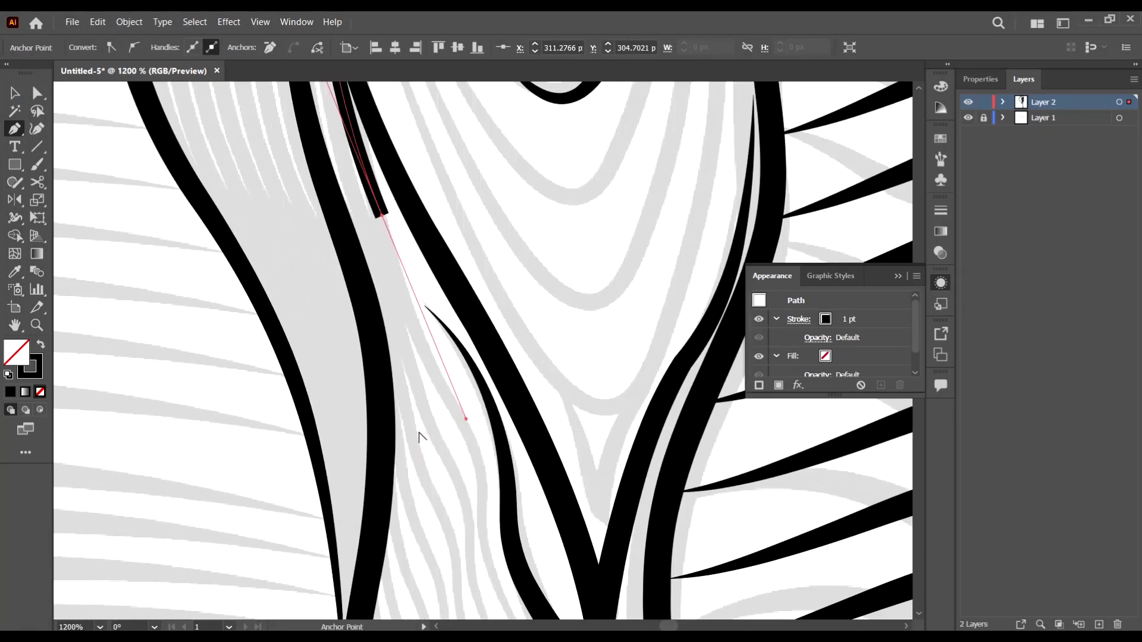
{"action": "left_click", "coordinate": [382, 216]}
{"action": "left_click_drag", "start_coordinate": [437, 384], "coordinate": [449, 402]}
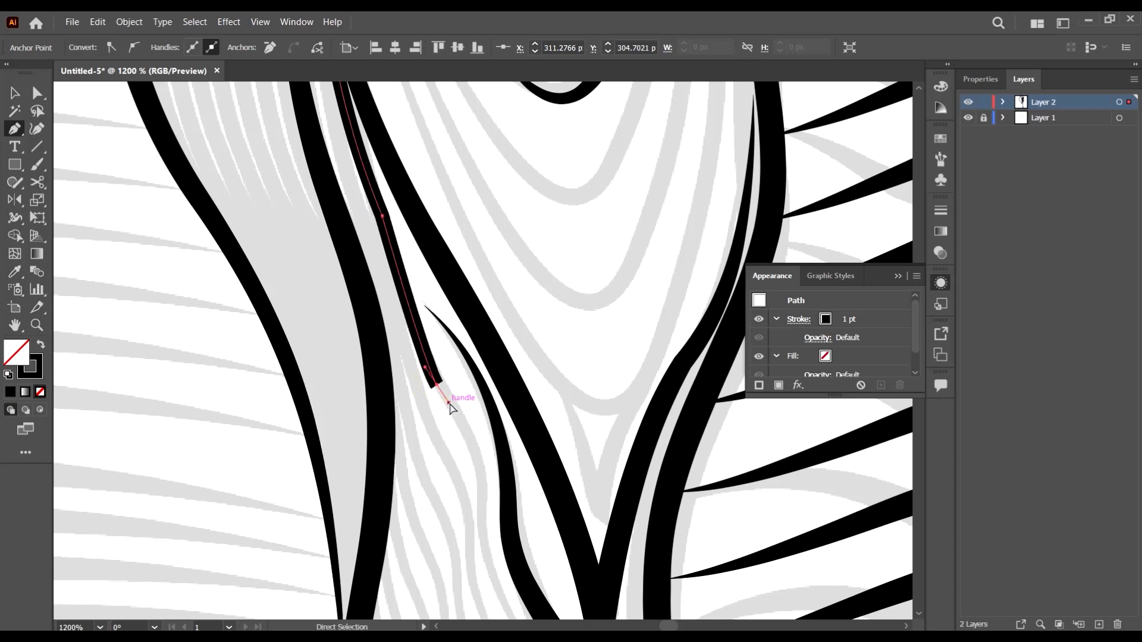
{"action": "scroll", "coordinate": [472, 357], "scroll_direction": "down", "scroll_amount": 2}
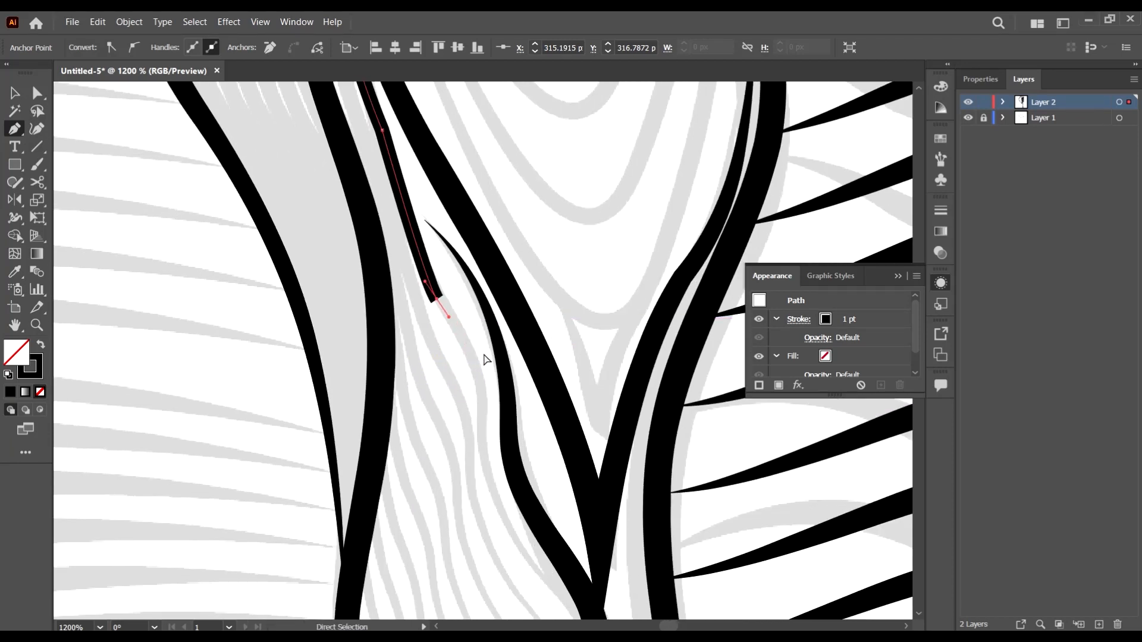
{"action": "key", "text": "ctrl+z"}
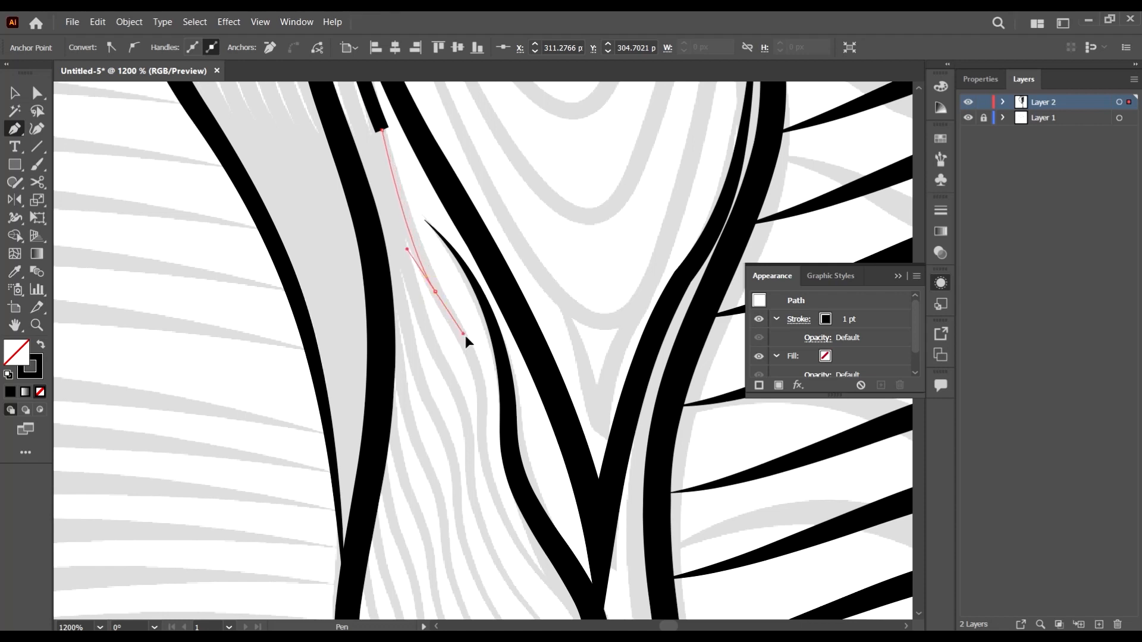
Continue the path along the template's wavy stripe below the eye, end it inside the thick outline past the fold junction, and deselect
{"action": "left_click_drag", "start_coordinate": [465, 335], "coordinate": [477, 402]}
{"action": "scroll", "coordinate": [482, 357], "scroll_direction": "down", "scroll_amount": 2}
{"action": "scroll", "coordinate": [477, 403], "scroll_direction": "down", "scroll_amount": 2}
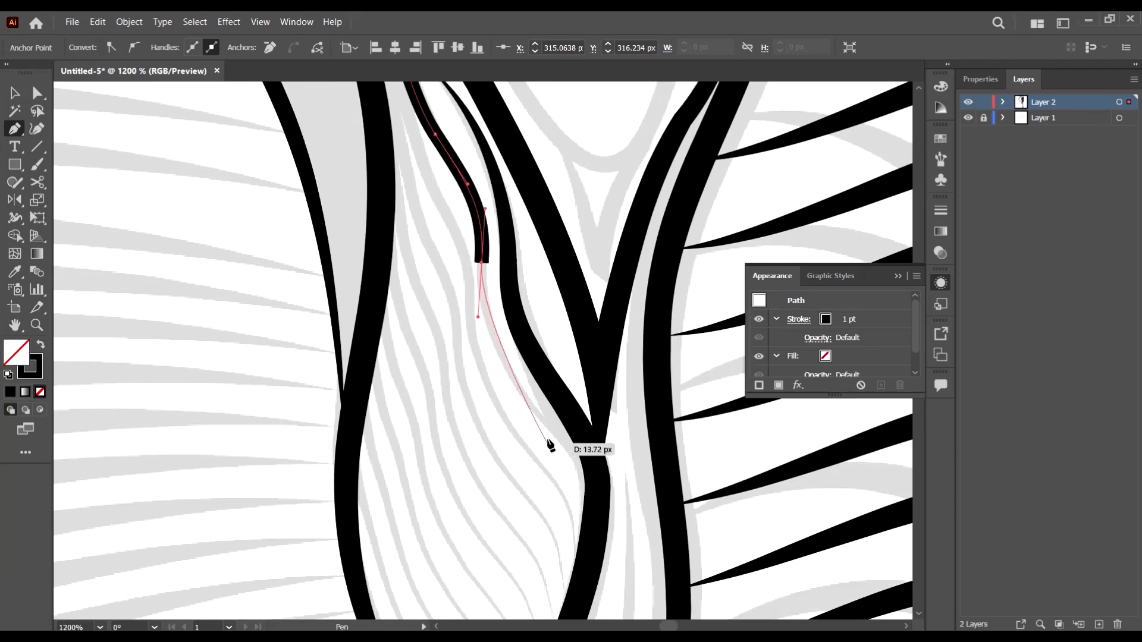
{"action": "left_click_drag", "start_coordinate": [558, 434], "coordinate": [628, 506]}
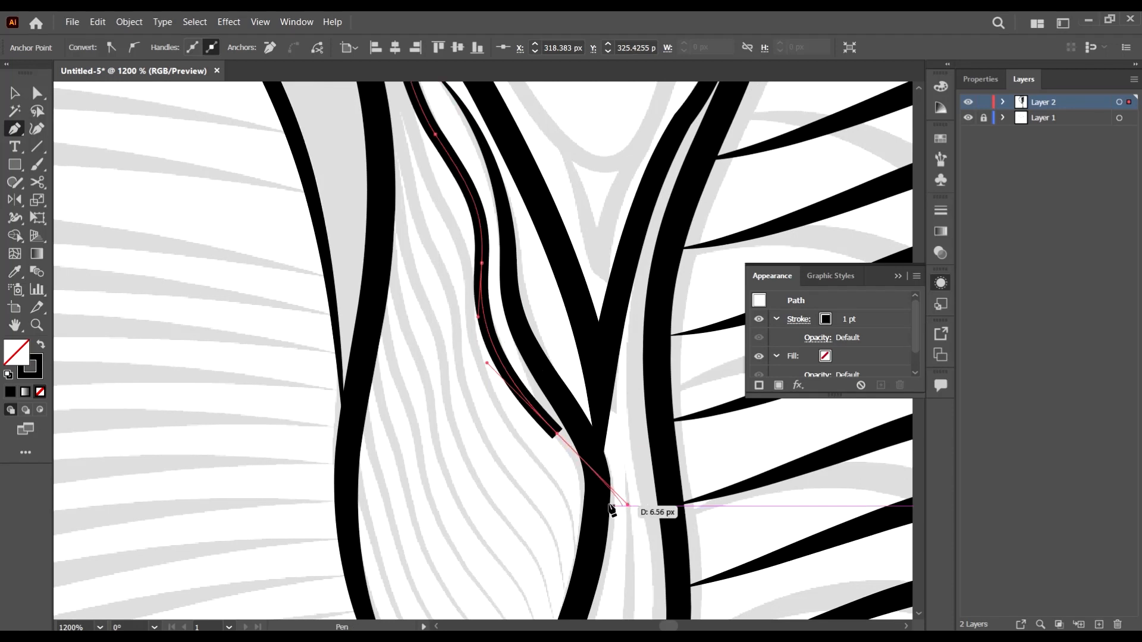
{"action": "left_click", "coordinate": [558, 434]}
{"action": "scroll", "coordinate": [589, 392], "scroll_direction": "down", "scroll_amount": 2}
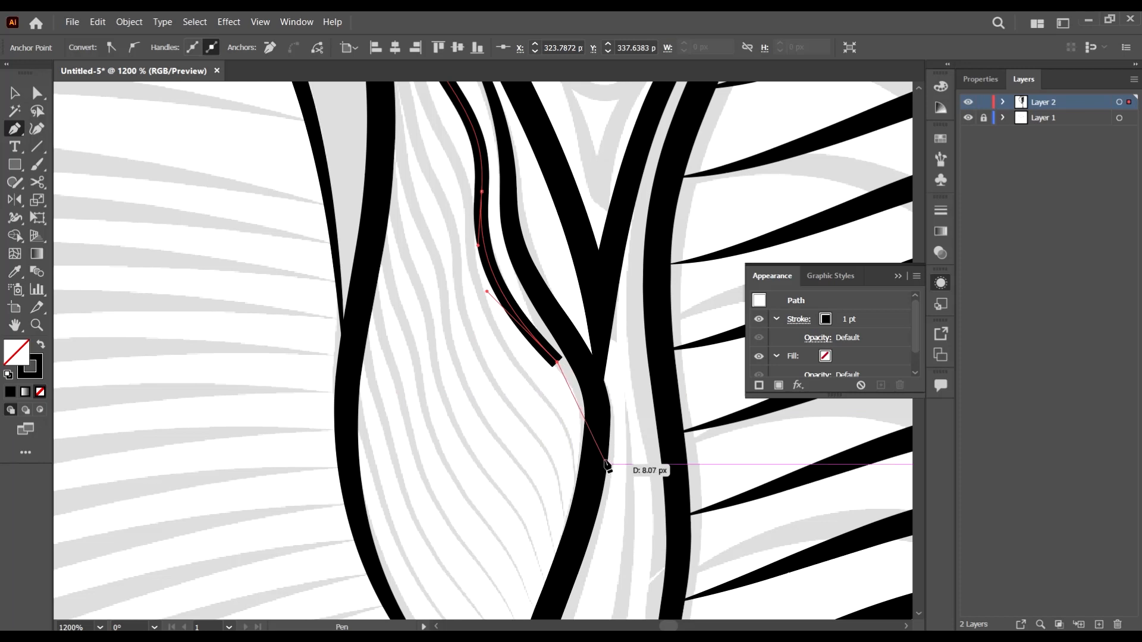
{"action": "left_click_drag", "start_coordinate": [597, 453], "coordinate": [591, 511]}
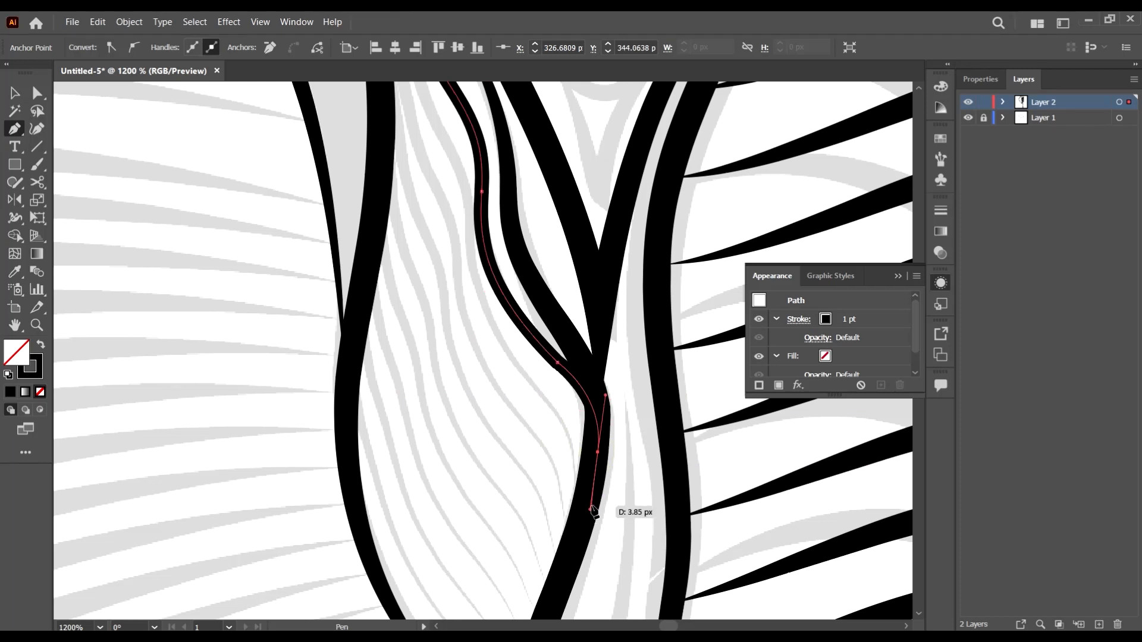
{"action": "key", "text": "v"}
{"action": "left_click", "coordinate": [621, 452]}
Apply the tapered elliptical width profile and a 2 pt stroke to the new wavy fold line
{"action": "scroll", "coordinate": [589, 417], "scroll_direction": "up", "scroll_amount": 1}
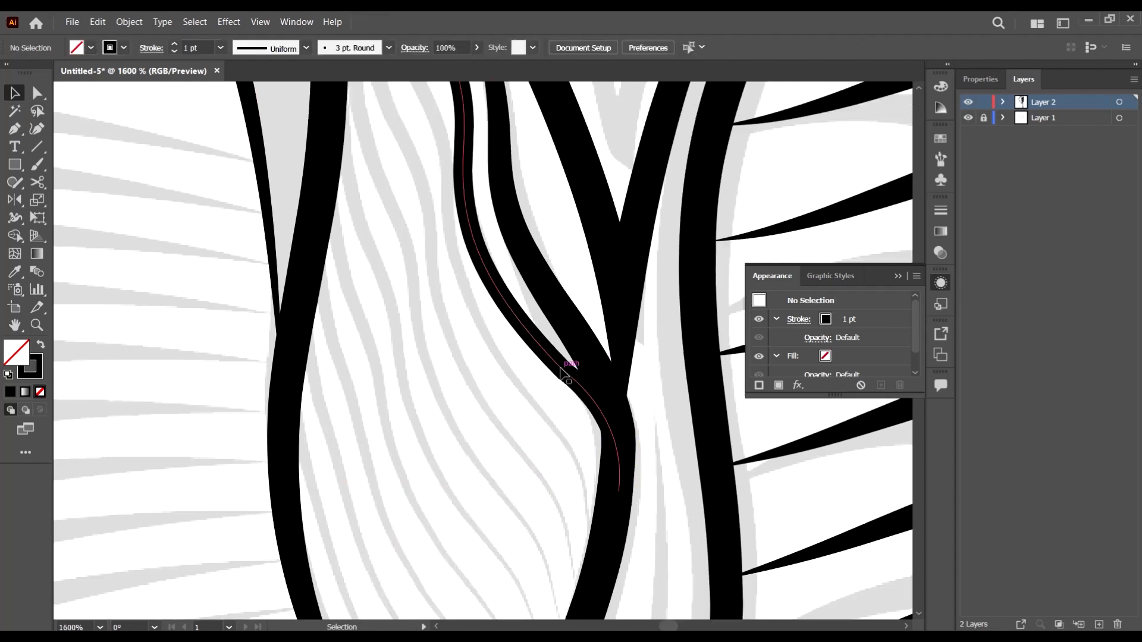
{"action": "left_click", "coordinate": [561, 368]}
{"action": "scroll", "coordinate": [607, 415], "scroll_direction": "down", "scroll_amount": 3}
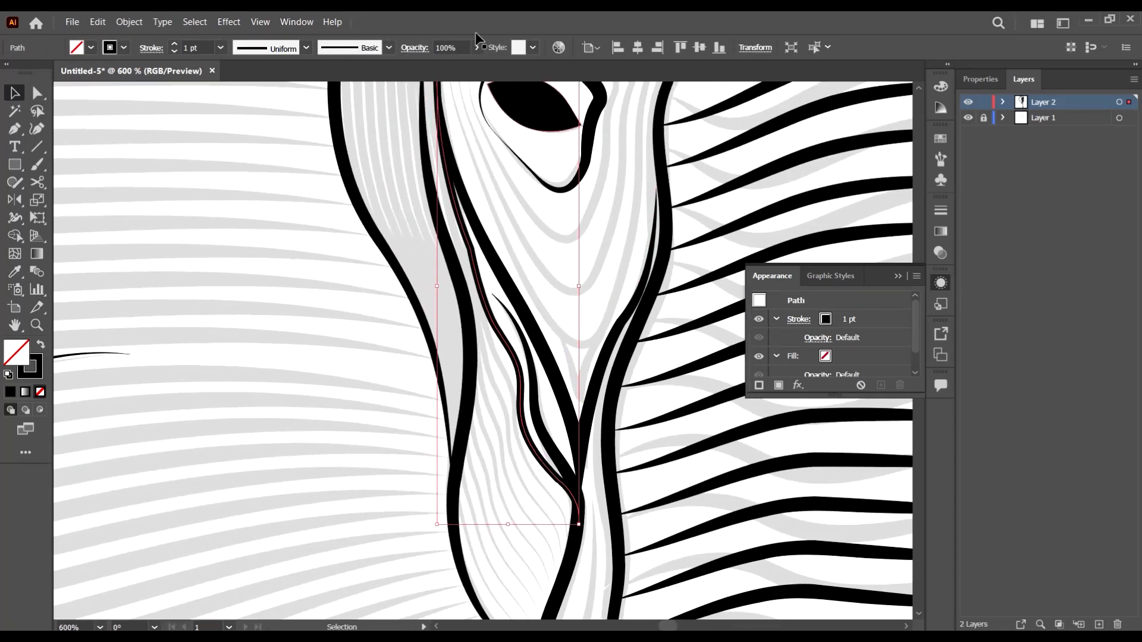
{"action": "left_click", "coordinate": [306, 48]}
{"action": "left_click", "coordinate": [247, 97]}
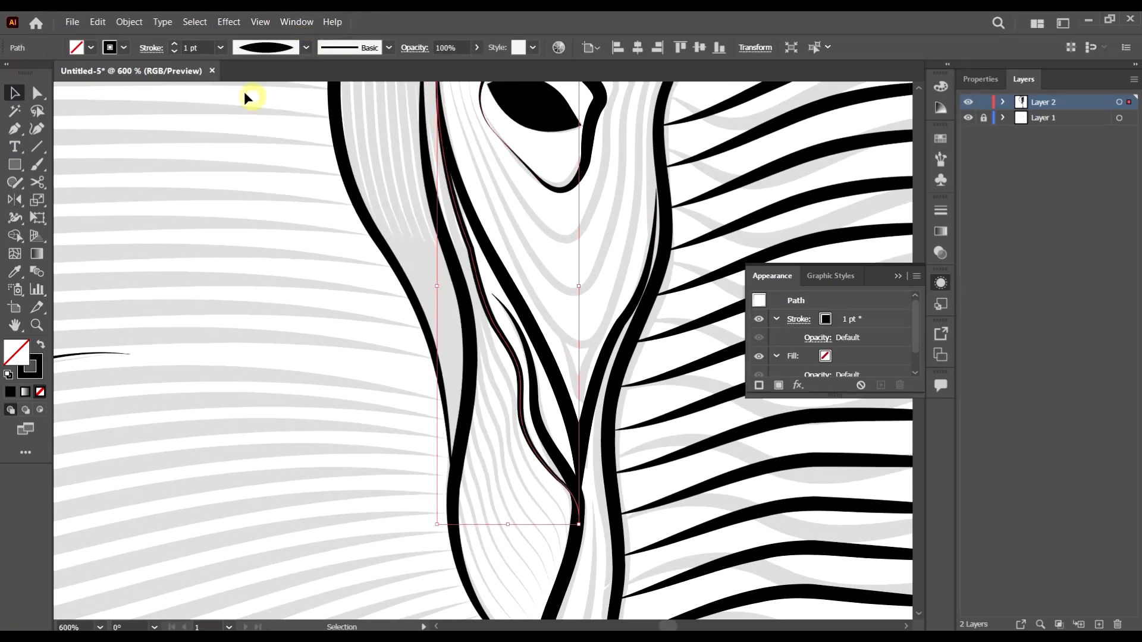
{"action": "scroll", "coordinate": [297, 155], "scroll_direction": "up", "scroll_amount": 1}
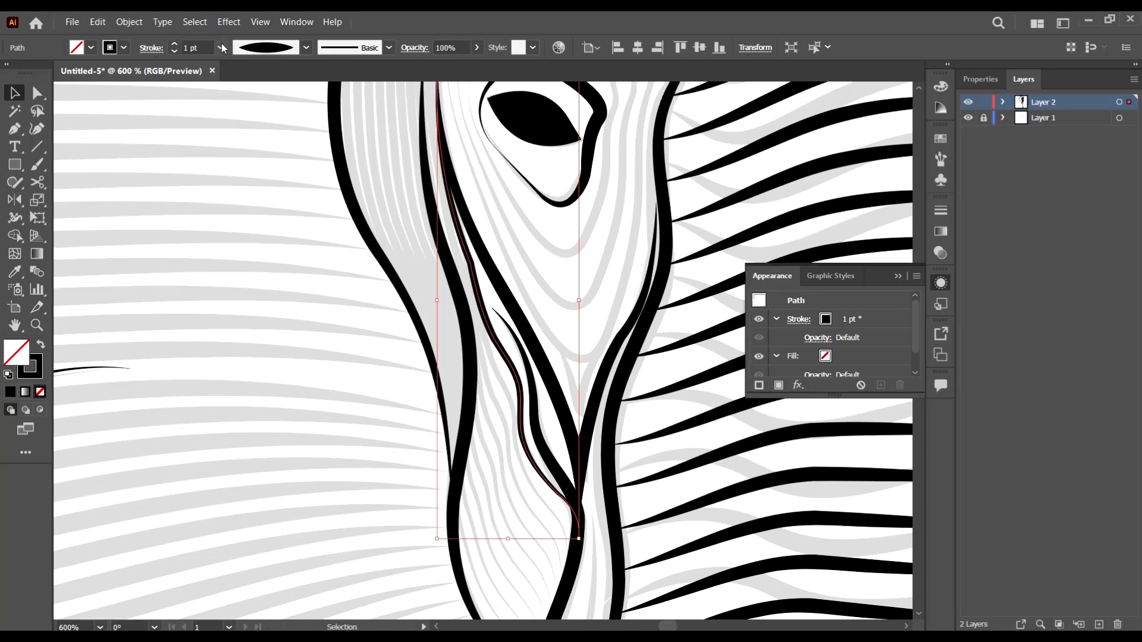
{"action": "left_click", "coordinate": [221, 48]}
{"action": "left_click", "coordinate": [238, 127]}
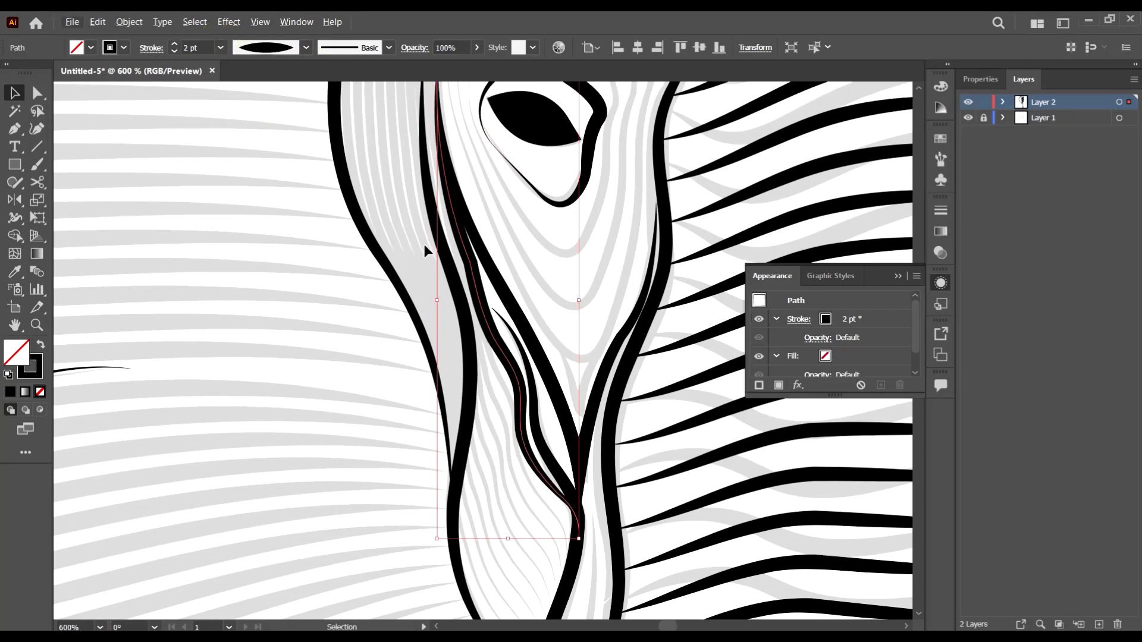
Smooth the wavy fold line by rounding its upper anchor about 56 px and the bends near the lower junction about 28 px
{"action": "scroll", "coordinate": [425, 247], "scroll_direction": "up", "scroll_amount": 4}
{"action": "key", "text": "a"}
{"action": "left_click", "coordinate": [471, 321]}
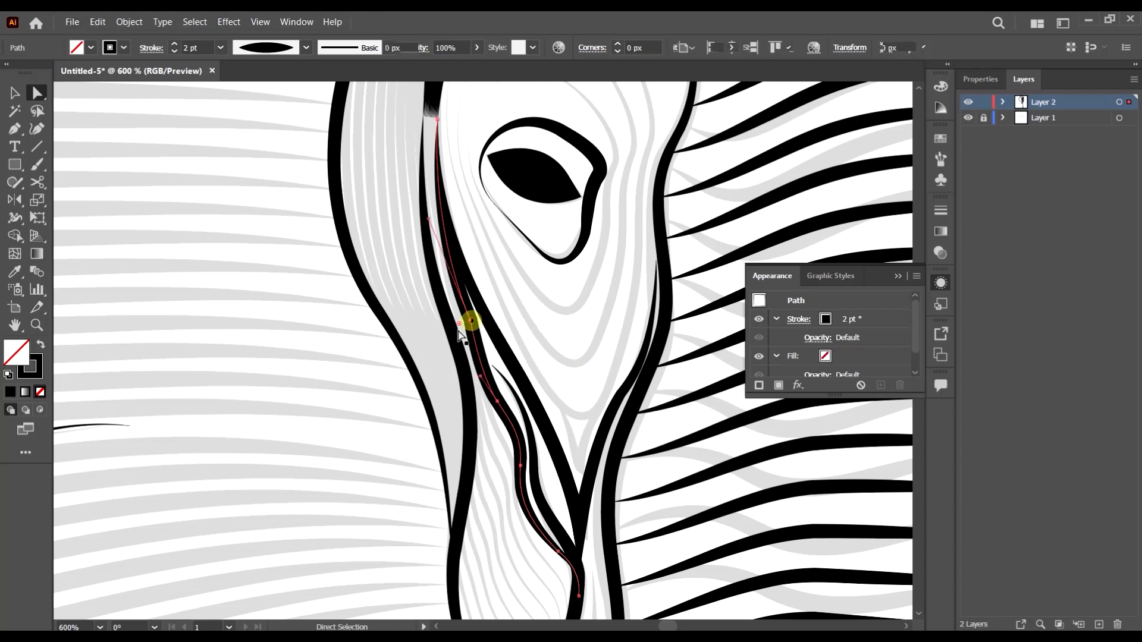
{"action": "left_click_drag", "start_coordinate": [460, 324], "coordinate": [1, 536]}
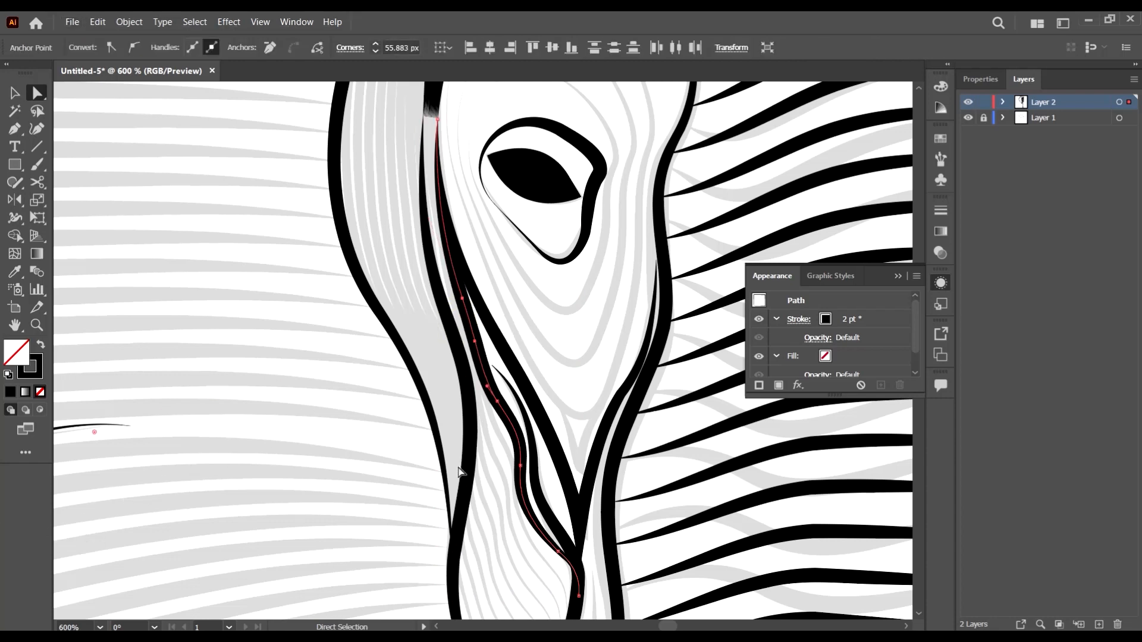
{"action": "scroll", "coordinate": [582, 495], "scroll_direction": "down", "scroll_amount": 3}
{"action": "left_click", "coordinate": [559, 480]}
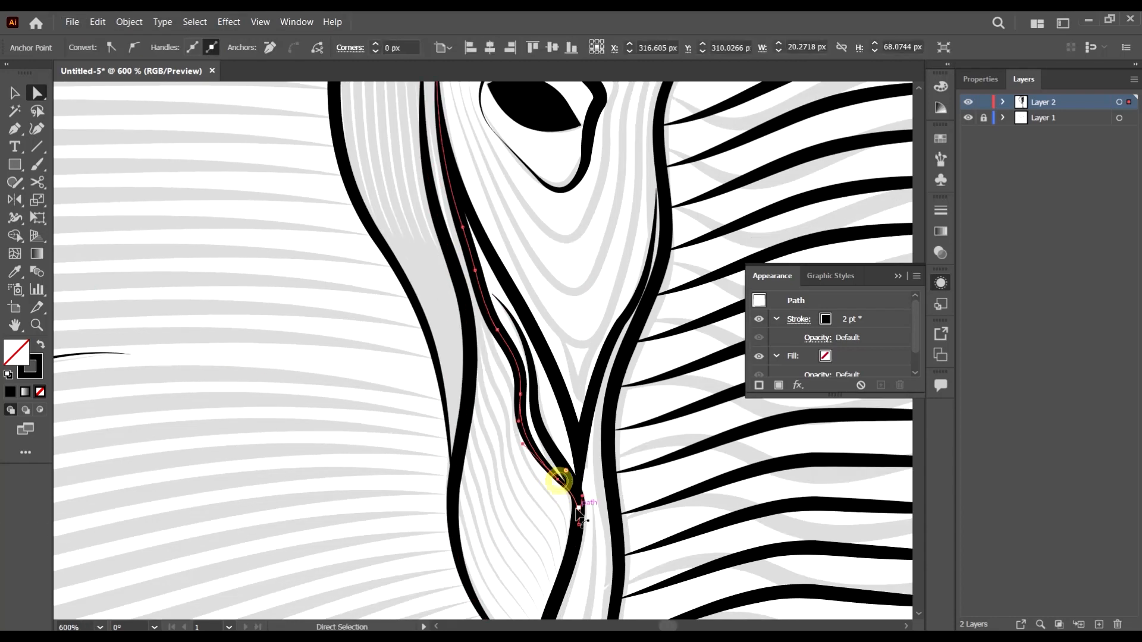
{"action": "key", "text": "ctrl+a"}
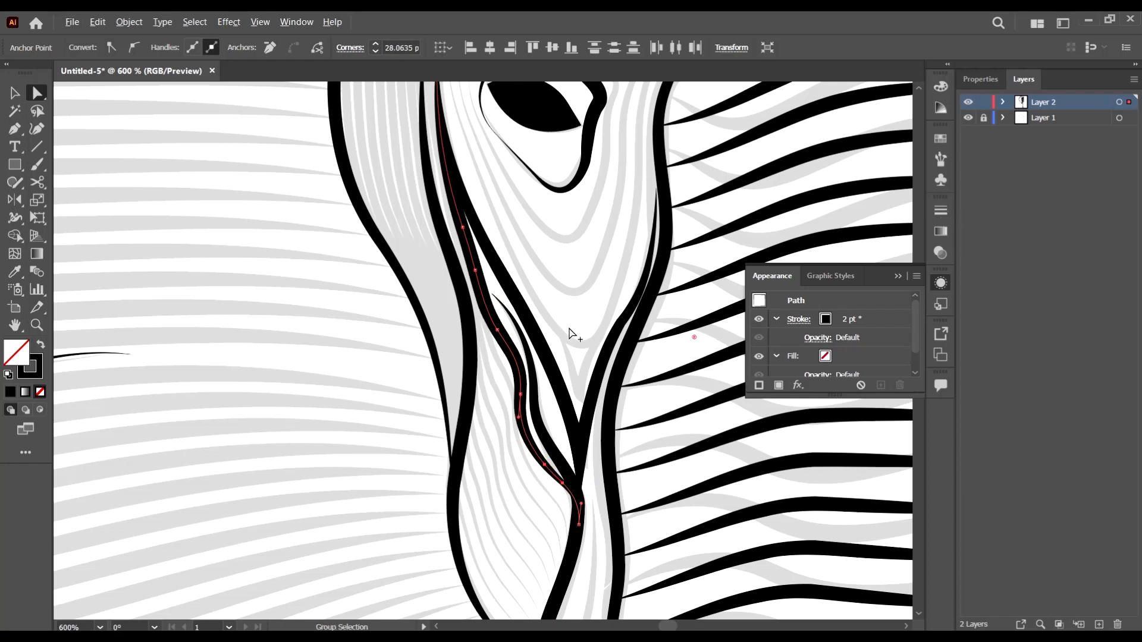
Blend the outer fold line beside the eye with the new wavy line to fill the area below the eye with stripes
{"action": "scroll", "coordinate": [574, 332], "scroll_direction": "down", "scroll_amount": 2}
{"action": "left_click", "coordinate": [18, 98]}
{"action": "scroll", "coordinate": [701, 400], "scroll_direction": "up", "scroll_amount": 2}
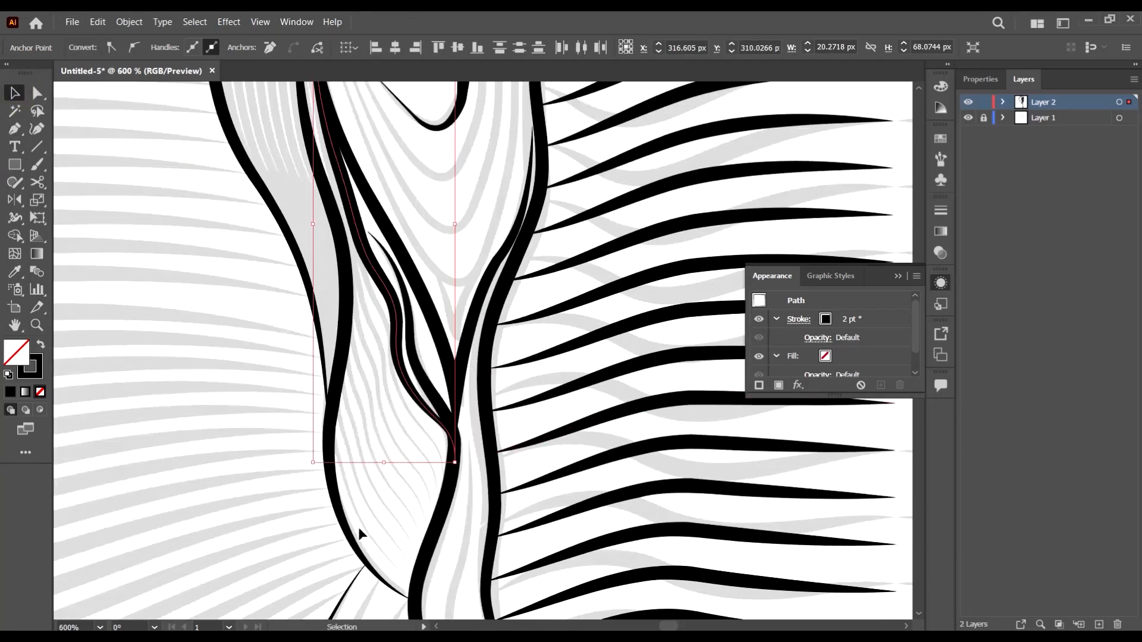
{"action": "left_click", "coordinate": [372, 497]}
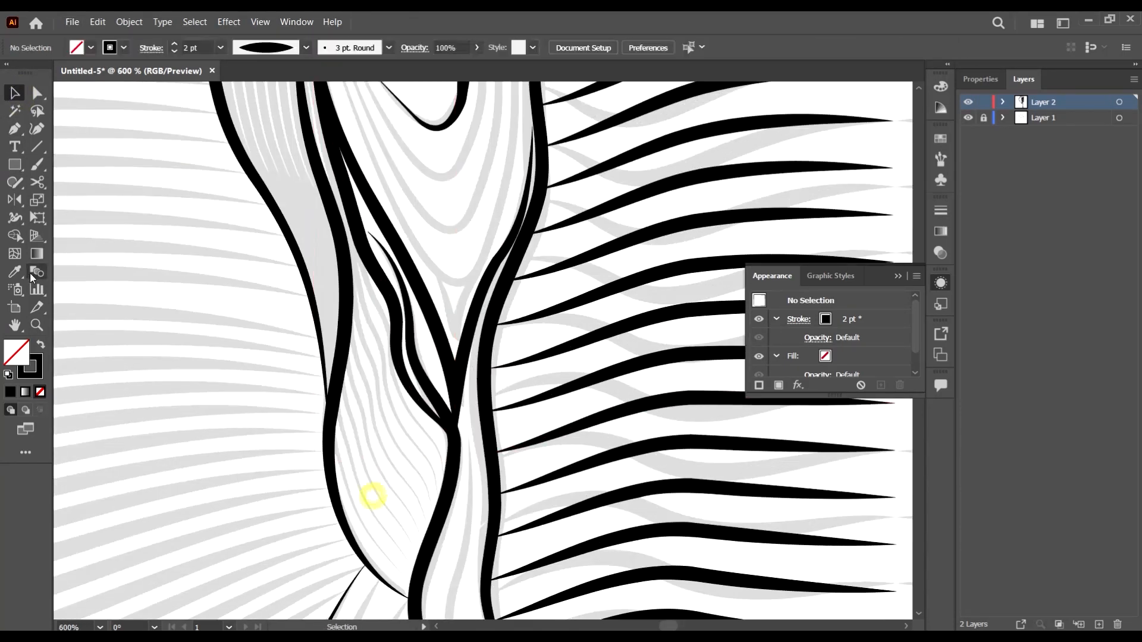
{"action": "left_click", "coordinate": [338, 370]}
{"action": "left_click", "coordinate": [399, 352]}
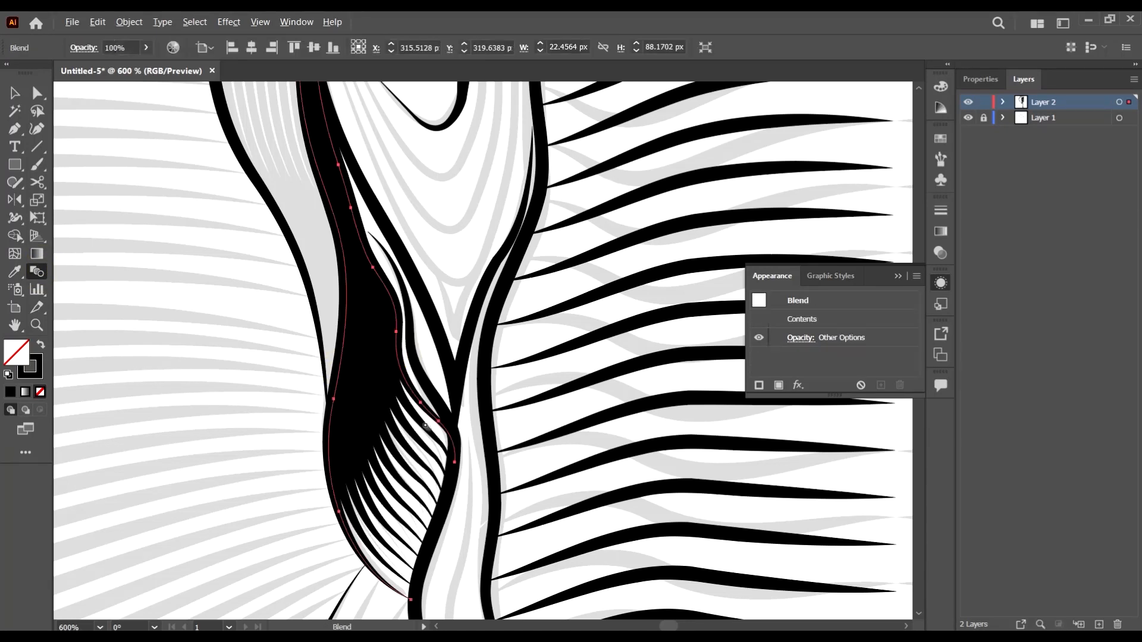
{"action": "scroll", "coordinate": [400, 360], "scroll_direction": "down", "scroll_amount": 2}
{"action": "left_click", "coordinate": [14, 93]}
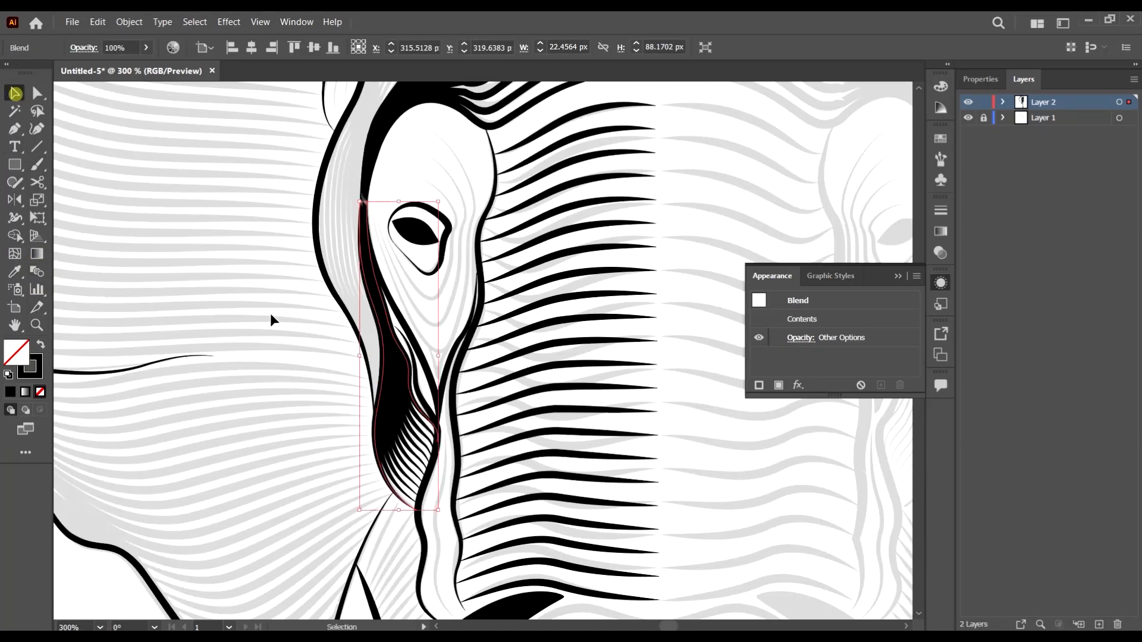
{"action": "scroll", "coordinate": [350, 404], "scroll_direction": "down", "scroll_amount": 2}
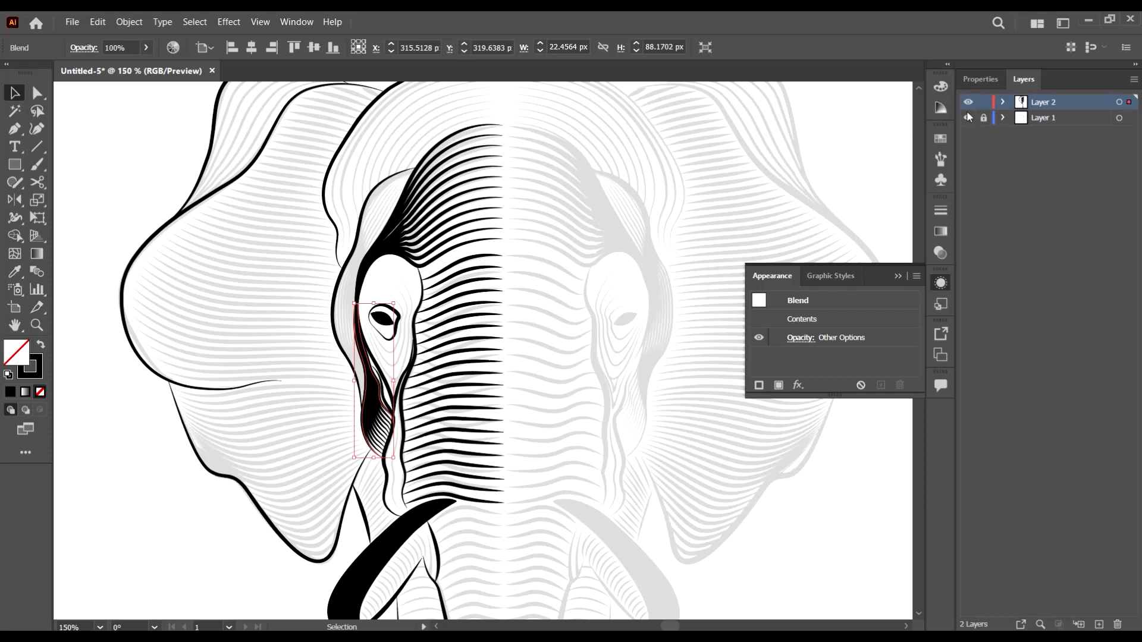
Hide and restore the template layer to inspect the striped fold below the eye, and deselect the blend
{"action": "left_click", "coordinate": [970, 118]}
{"action": "left_click", "coordinate": [970, 118]}
{"action": "scroll", "coordinate": [583, 477], "scroll_direction": "down", "scroll_amount": 2}
{"action": "left_click", "coordinate": [750, 548]}
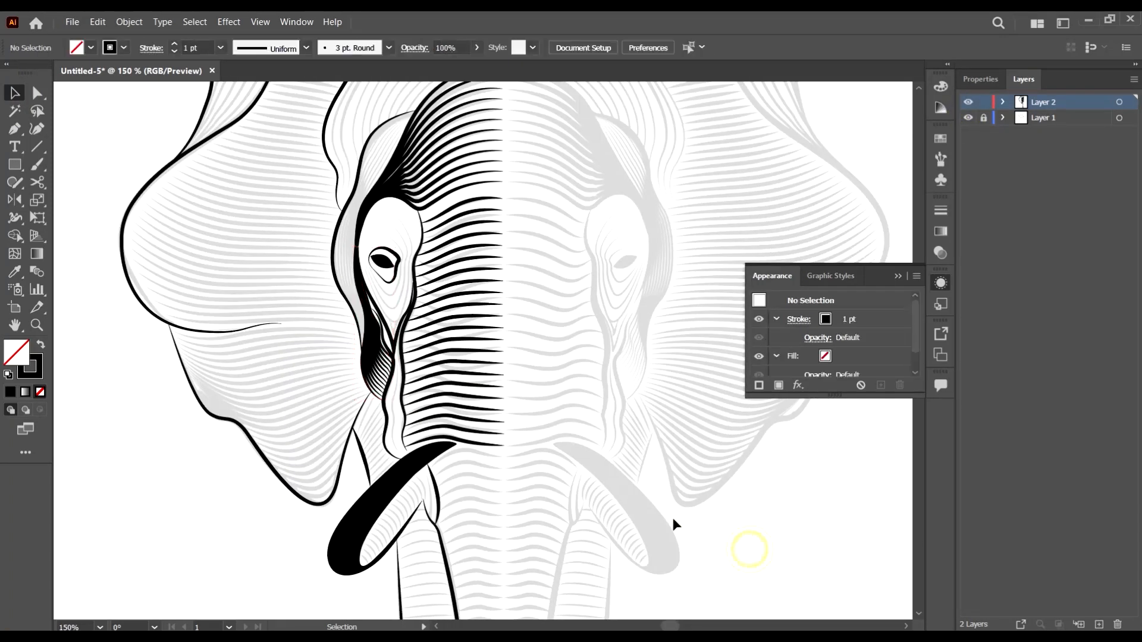
Round the sharp lower tip of the V-shaped fold under the eye to a corner radius of about 0.19 px, and deselect it
{"action": "scroll", "coordinate": [359, 358], "scroll_direction": "up", "scroll_amount": 3}
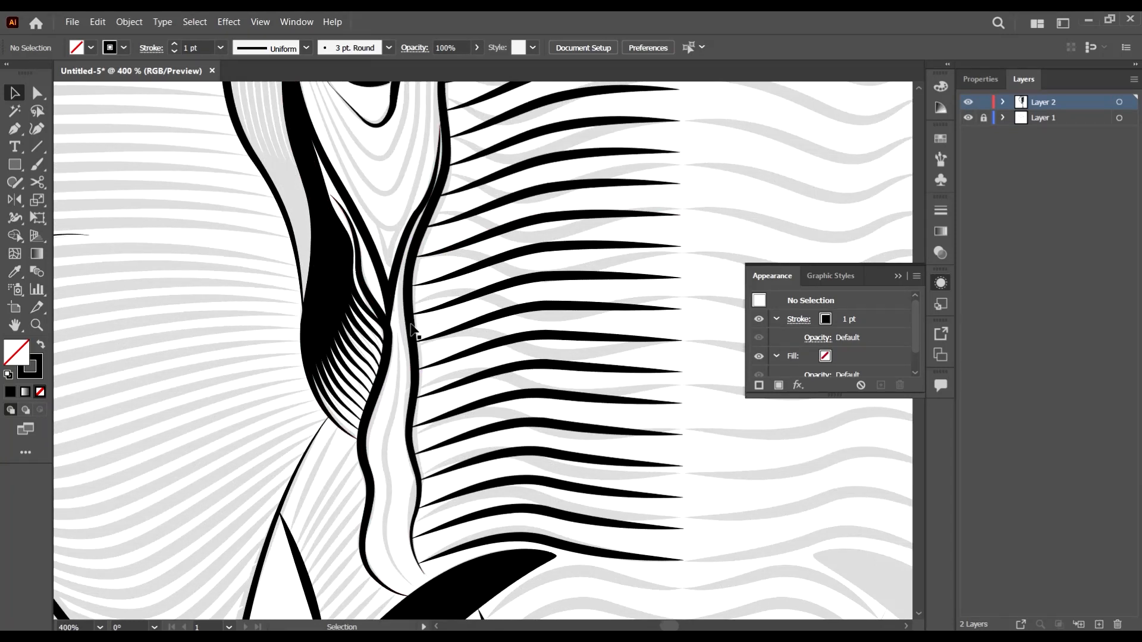
{"action": "scroll", "coordinate": [409, 364], "scroll_direction": "up", "scroll_amount": 2}
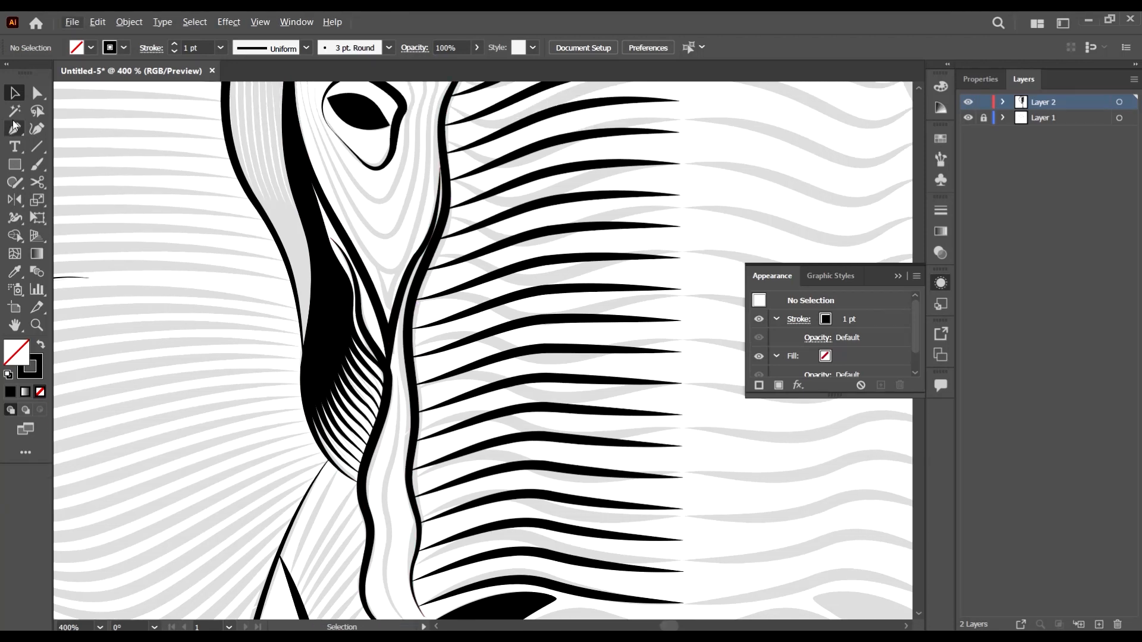
{"action": "left_click", "coordinate": [383, 339]}
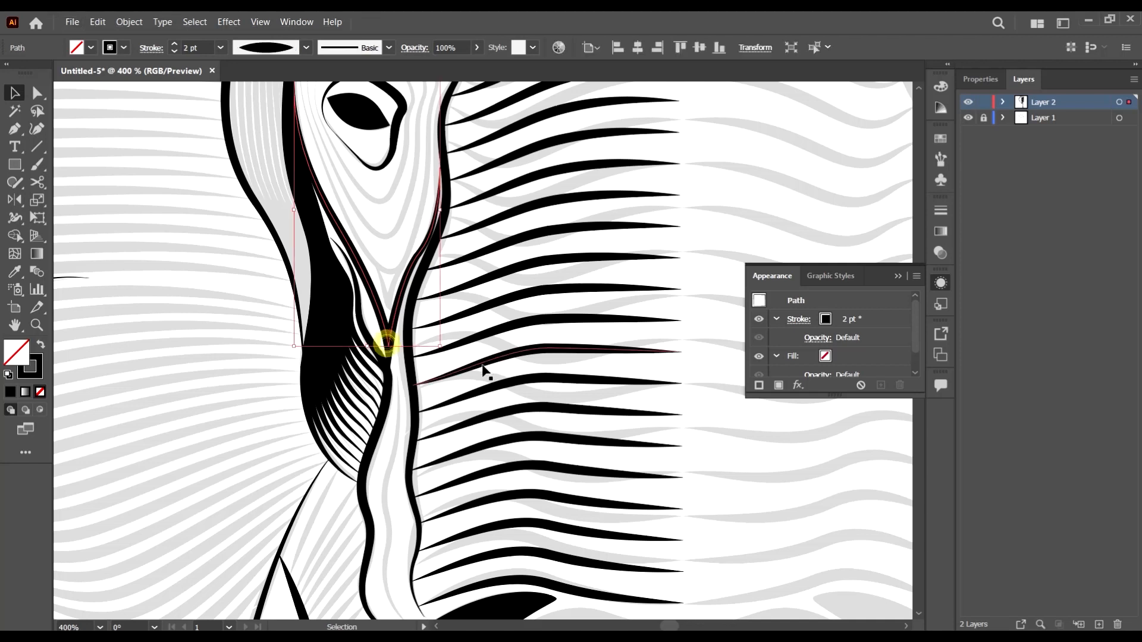
{"action": "key", "text": "a"}
{"action": "left_click", "coordinate": [396, 364]}
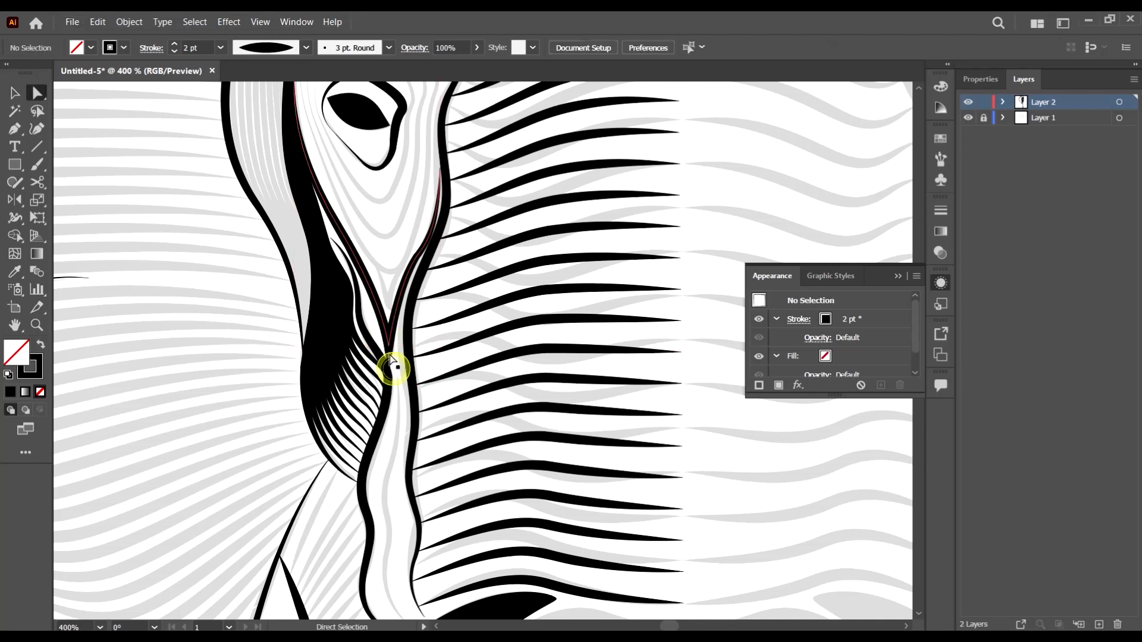
{"action": "left_click", "coordinate": [391, 335]}
{"action": "left_click_drag", "start_coordinate": [390, 336], "coordinate": [405, 357]}
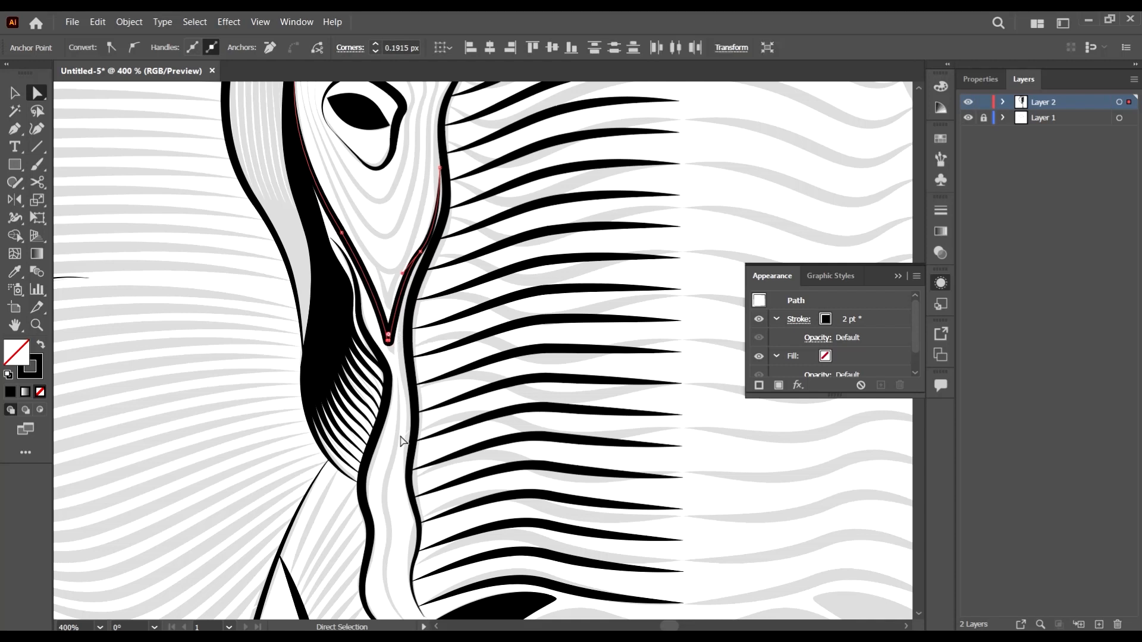
{"action": "left_click", "coordinate": [403, 439]}
Trace the template's middle wavy stripe from just below the V-shaped fold down to the tusk's edge, and nudge its lower anchor slightly upward
{"action": "scroll", "coordinate": [403, 392], "scroll_direction": "down", "scroll_amount": 1}
{"action": "scroll", "coordinate": [406, 367], "scroll_direction": "down", "scroll_amount": 2}
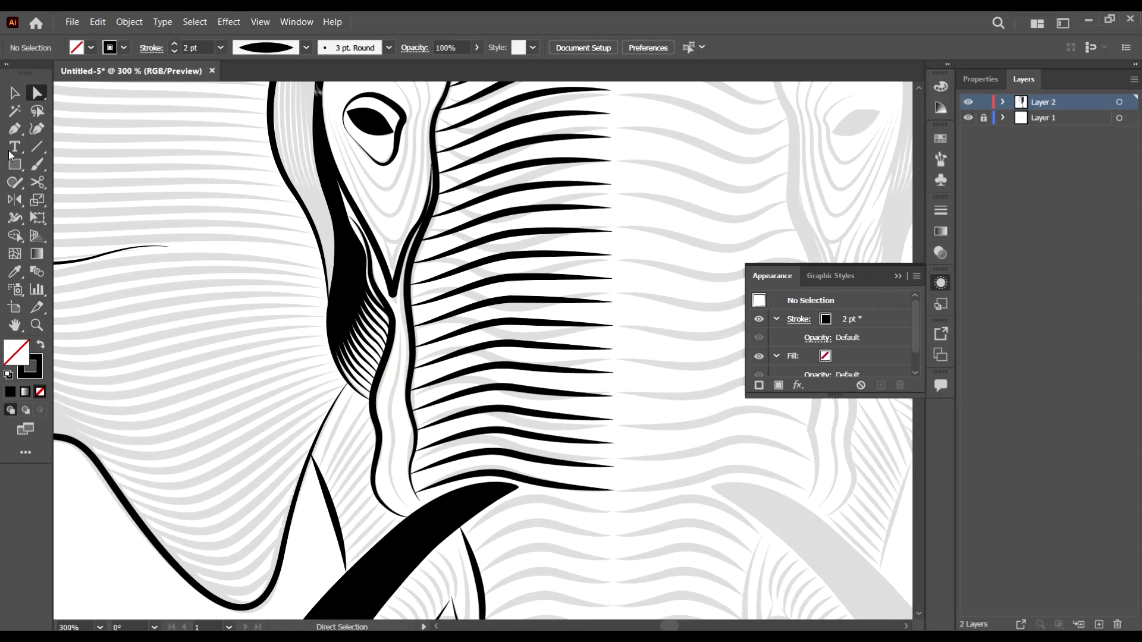
{"action": "key", "text": "p"}
{"action": "scroll", "coordinate": [410, 321], "scroll_direction": "up", "scroll_amount": 2}
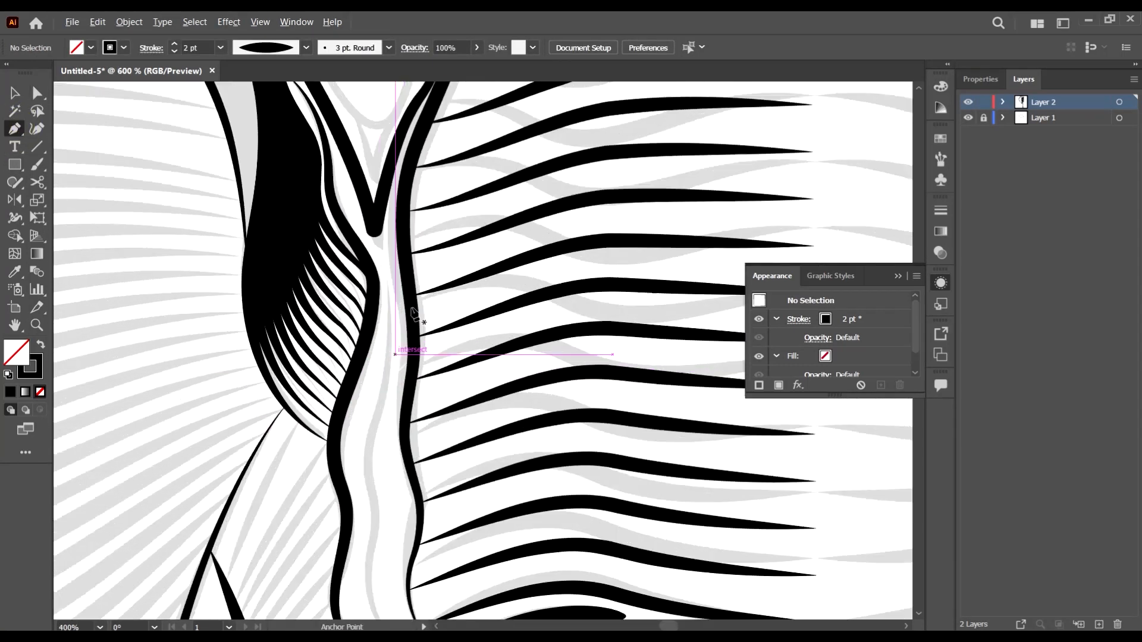
{"action": "left_click", "coordinate": [384, 256]}
{"action": "scroll", "coordinate": [389, 268], "scroll_direction": "down", "scroll_amount": 3}
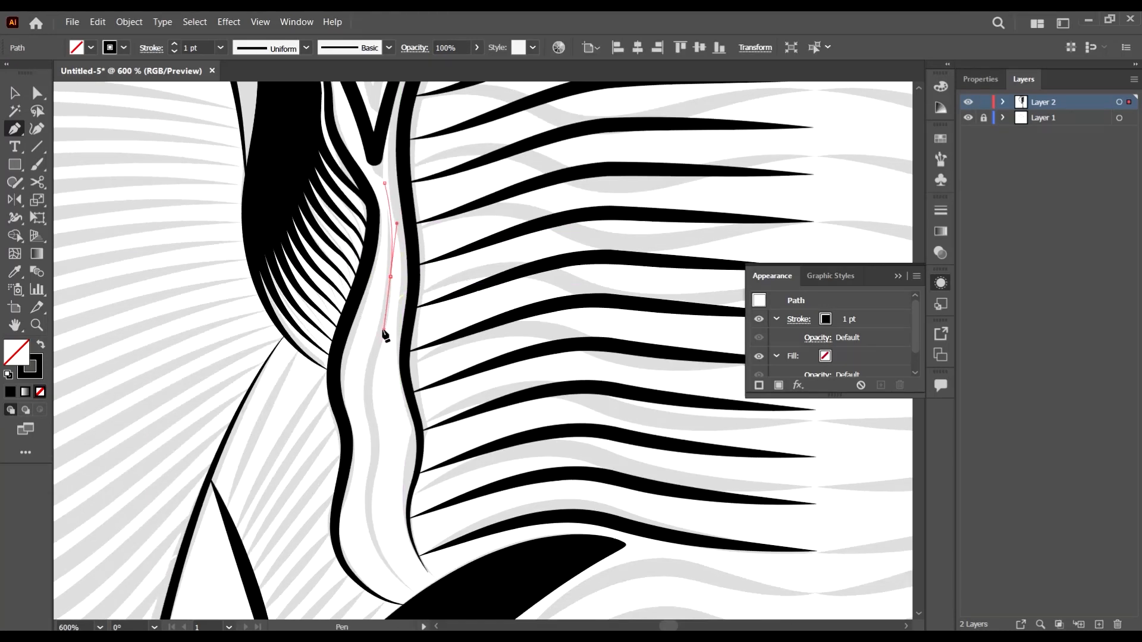
{"action": "left_click_drag", "start_coordinate": [384, 327], "coordinate": [369, 448]}
{"action": "scroll", "coordinate": [386, 446], "scroll_direction": "down", "scroll_amount": 3}
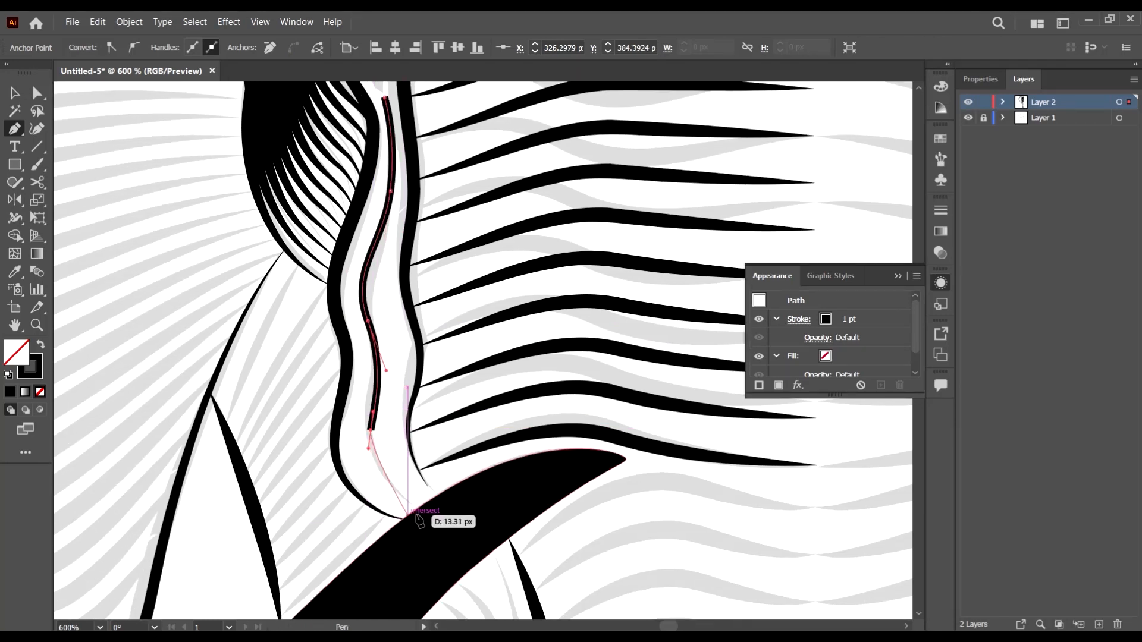
{"action": "left_click_drag", "start_coordinate": [419, 510], "coordinate": [461, 531]}
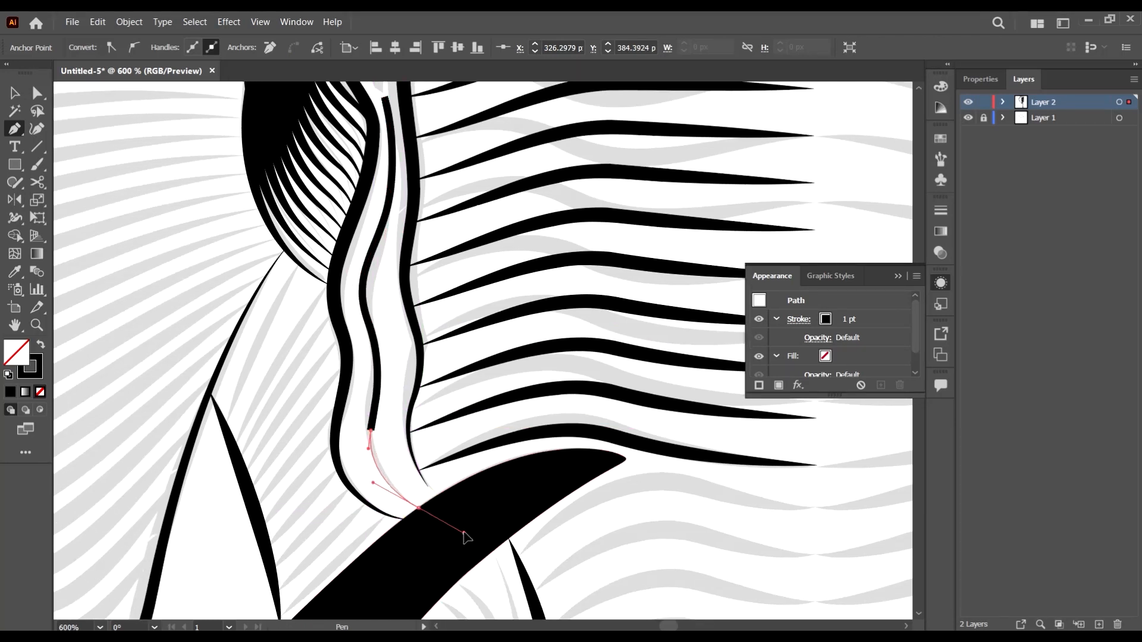
{"action": "left_click", "coordinate": [384, 419], "text": "ctrl"}
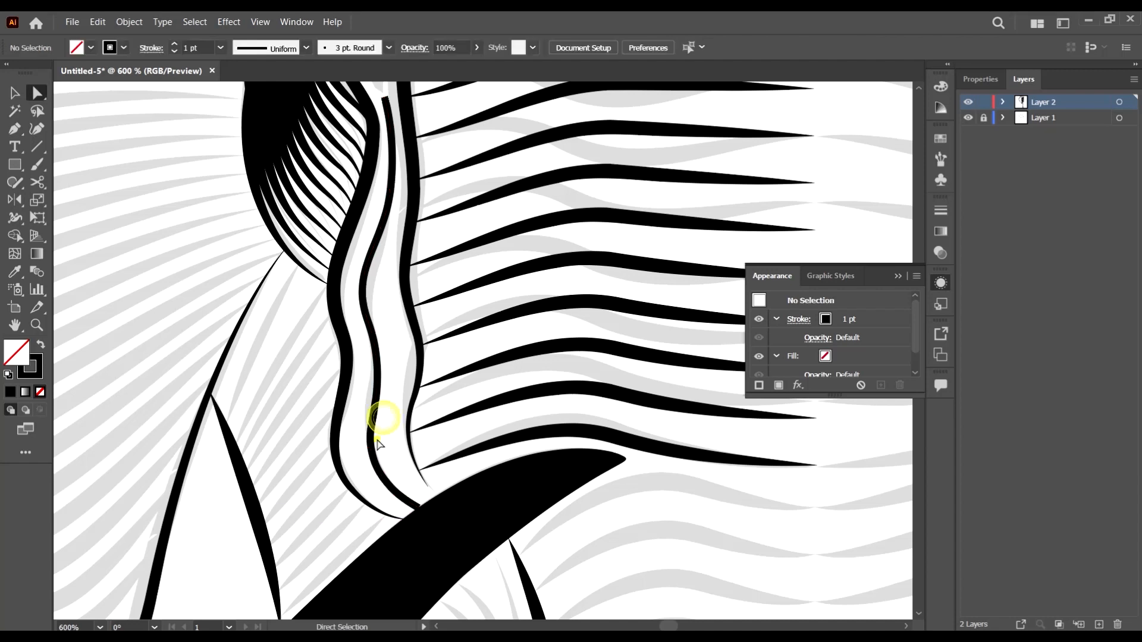
{"action": "left_click", "coordinate": [369, 434]}
{"action": "left_click_drag", "start_coordinate": [369, 434], "coordinate": [369, 430]}
Give the new middle wavy line a 2 pt stroke and the tapered elliptical width profile, and deselect it
{"action": "left_click", "coordinate": [14, 94]}
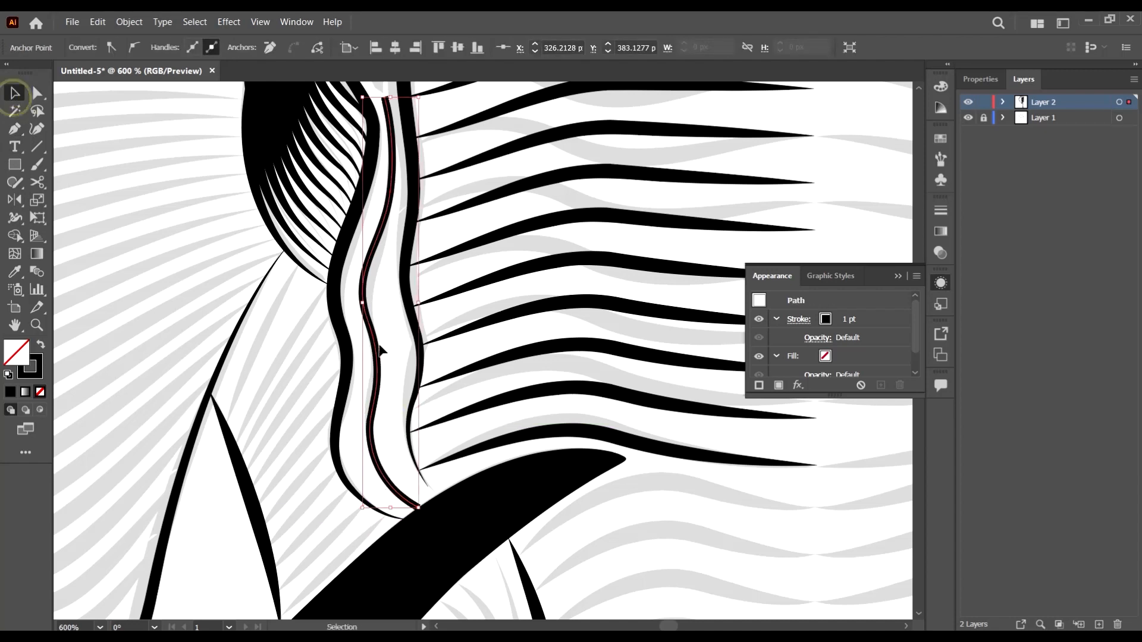
{"action": "left_click", "coordinate": [384, 348]}
{"action": "left_click", "coordinate": [376, 351]}
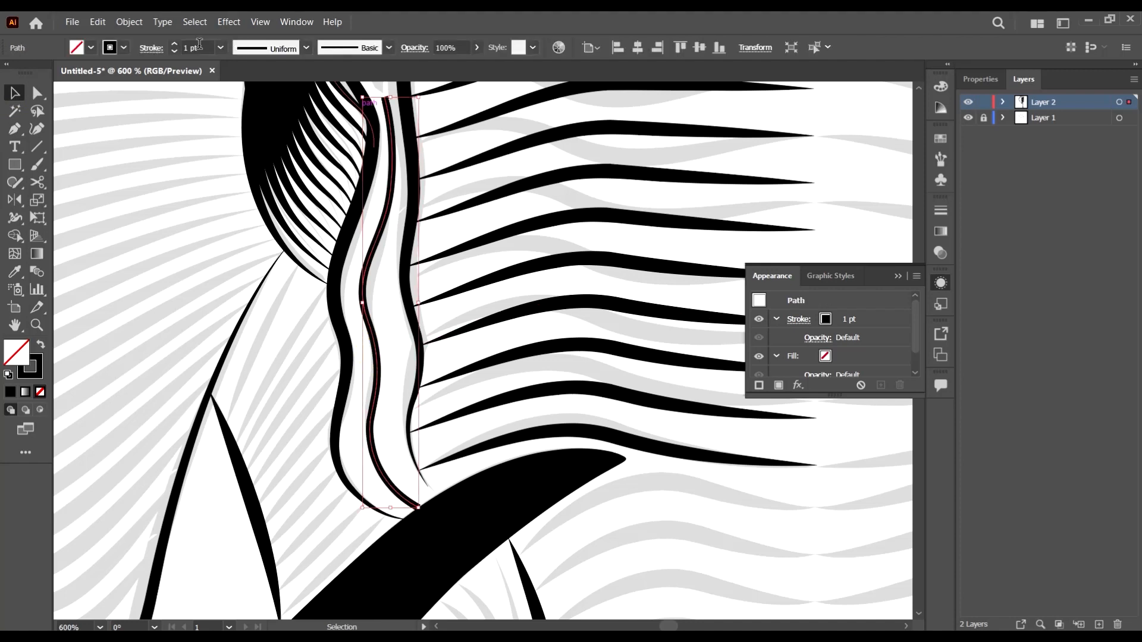
{"action": "type", "text": "2"}
{"action": "key", "text": "Return"}
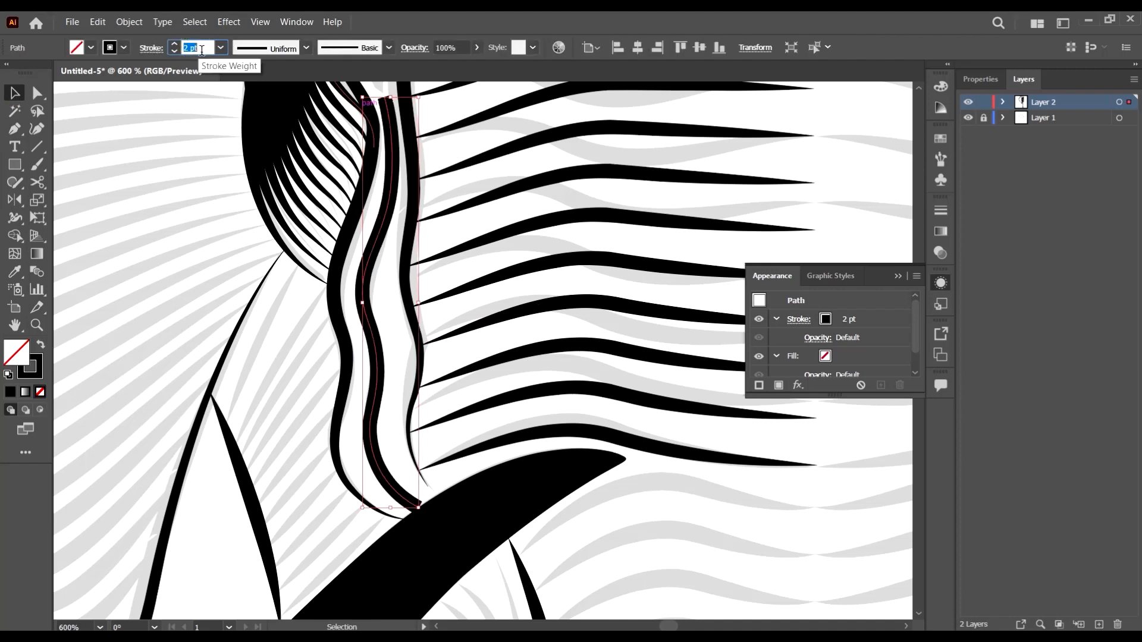
{"action": "left_click", "coordinate": [309, 48]}
{"action": "left_click", "coordinate": [259, 95]}
{"action": "left_click", "coordinate": [172, 259]}
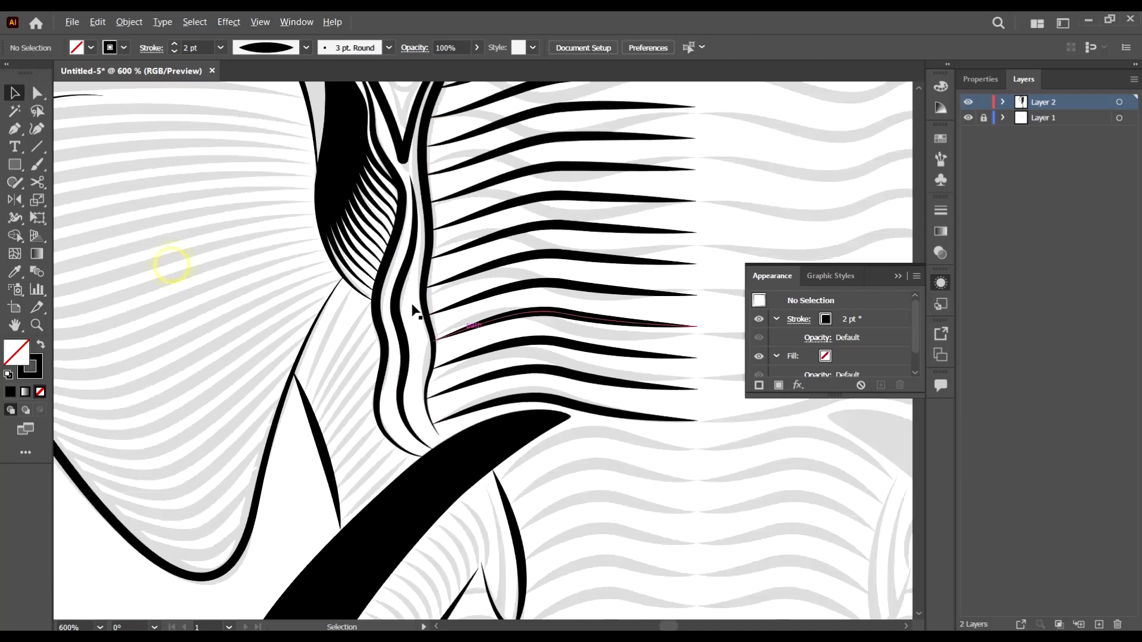
Hide the template layer and examine the traced line art around the eye, folds, trunk and tusk
{"action": "key", "text": "ctrl+minus"}
{"action": "key", "text": "ctrl+minus"}
{"action": "key", "text": "ctrl+minus"}
{"action": "key", "text": "ctrl+minus"}
{"action": "left_click", "coordinate": [968, 117]}
{"action": "key", "text": "ctrl+minus"}
{"action": "key", "text": "ctrl+minus"}
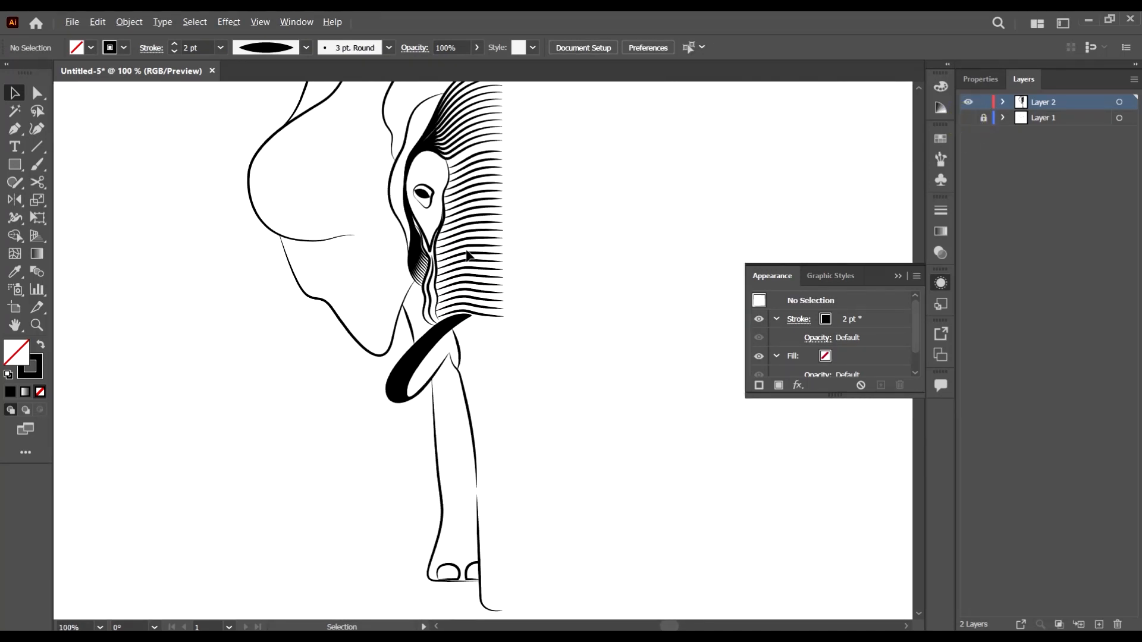
{"action": "scroll", "coordinate": [487, 196], "scroll_direction": "up", "scroll_amount": 1}
{"action": "scroll", "coordinate": [408, 297], "scroll_direction": "up", "scroll_amount": 2}
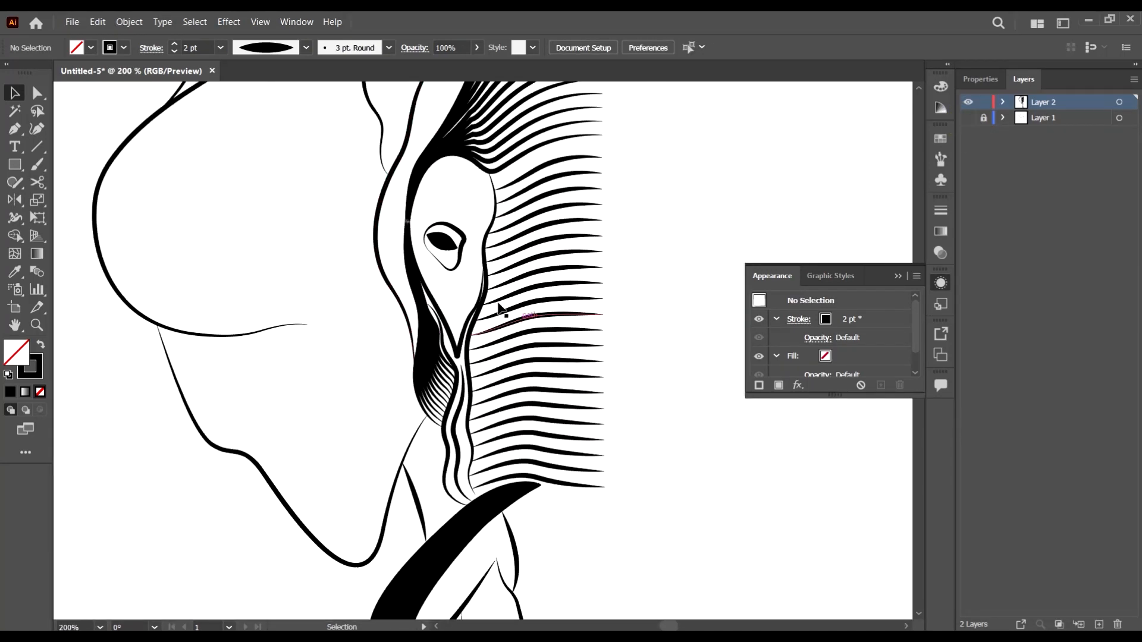
{"action": "scroll", "coordinate": [500, 307], "scroll_direction": "up", "scroll_amount": 1}
{"action": "scroll", "coordinate": [462, 324], "scroll_direction": "down", "scroll_amount": 1}
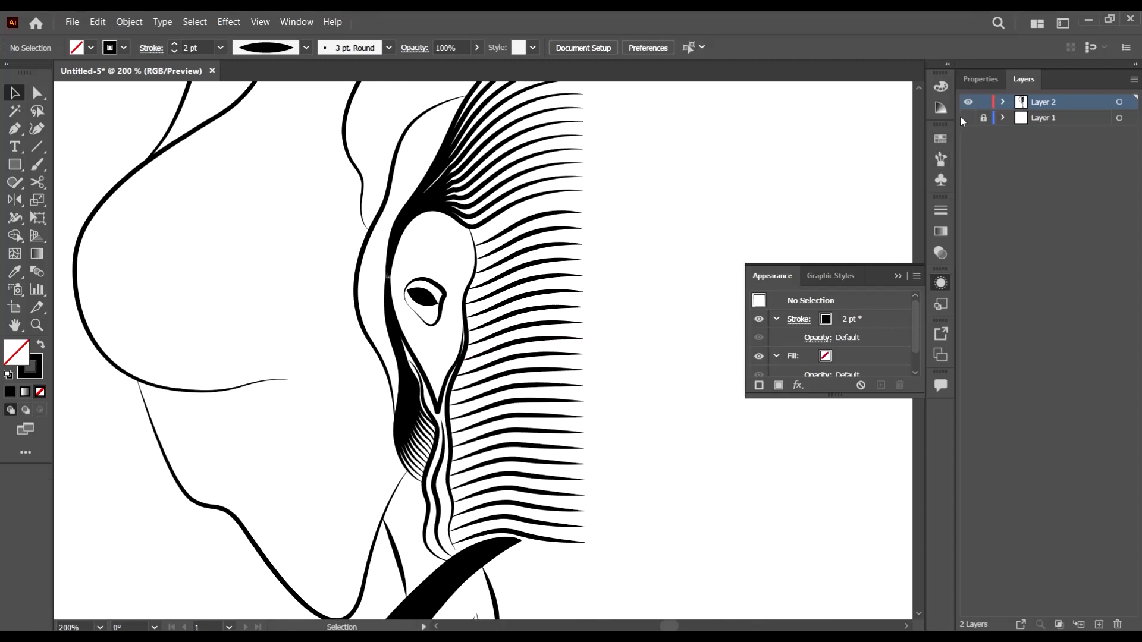
Try to shorten the wavy fold line beside the eye by moving its upper end anchor down and reshaping the adjoining curve handle
{"action": "scroll", "coordinate": [377, 395], "scroll_direction": "up", "scroll_amount": 6}
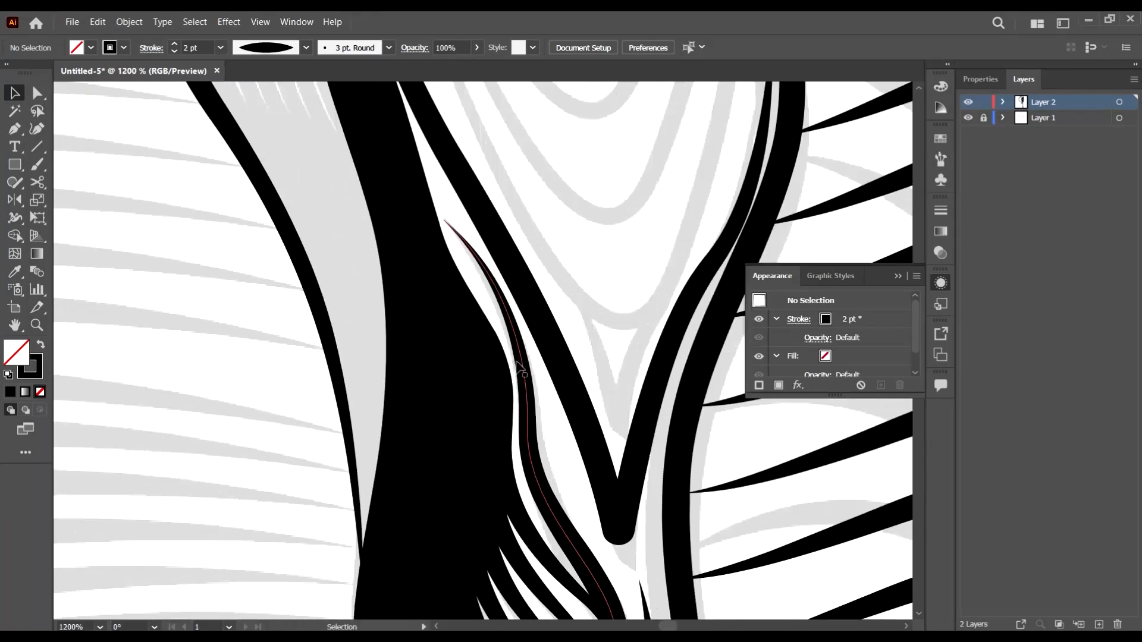
{"action": "left_click", "coordinate": [512, 355]}
{"action": "left_click", "coordinate": [33, 99]}
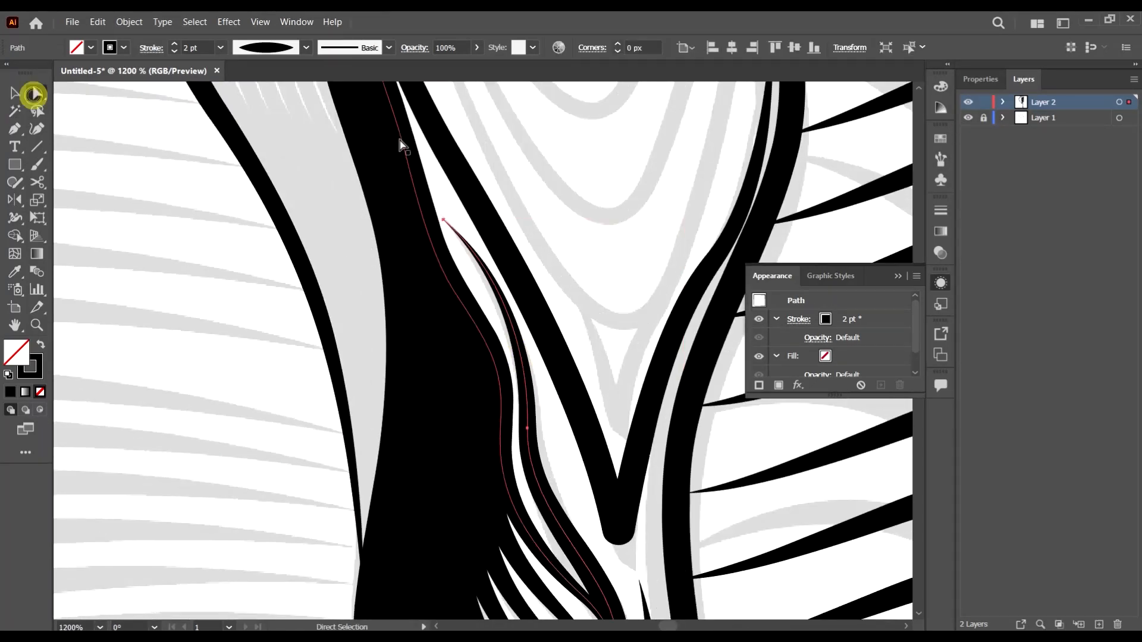
{"action": "left_click", "coordinate": [443, 221]}
{"action": "left_click_drag", "start_coordinate": [443, 220], "coordinate": [464, 269]}
{"action": "left_click", "coordinate": [531, 292]}
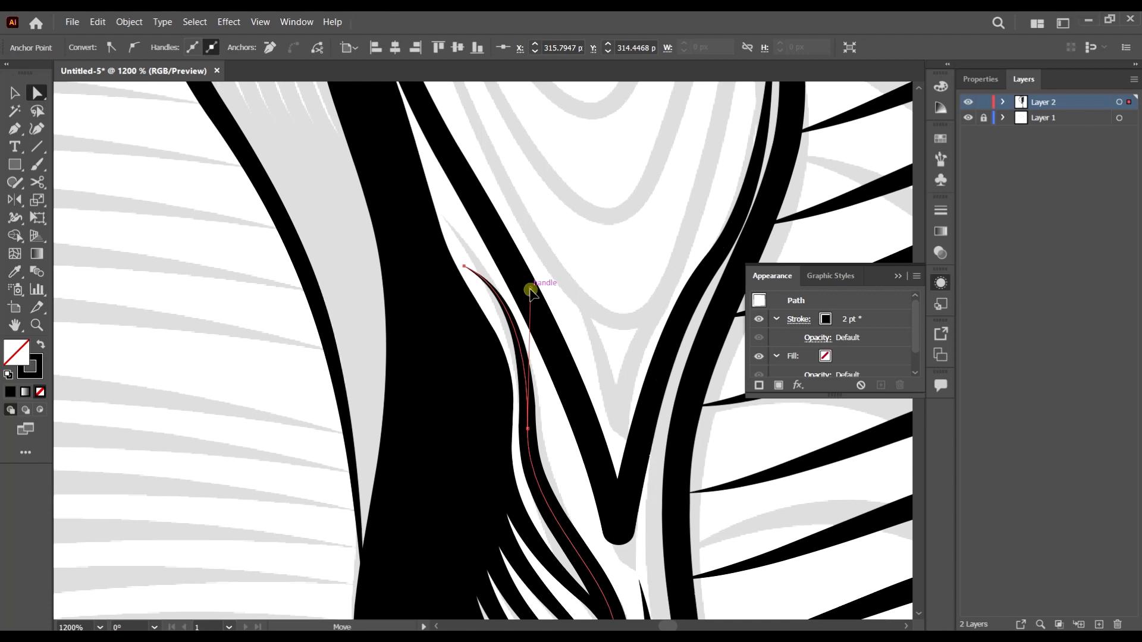
{"action": "left_click_drag", "start_coordinate": [531, 291], "coordinate": [538, 330]}
{"action": "scroll", "coordinate": [587, 382], "scroll_direction": "down", "scroll_amount": 3}
{"action": "scroll", "coordinate": [607, 357], "scroll_direction": "down", "scroll_amount": 2}
{"action": "scroll", "coordinate": [617, 321], "scroll_direction": "up", "scroll_amount": 2}
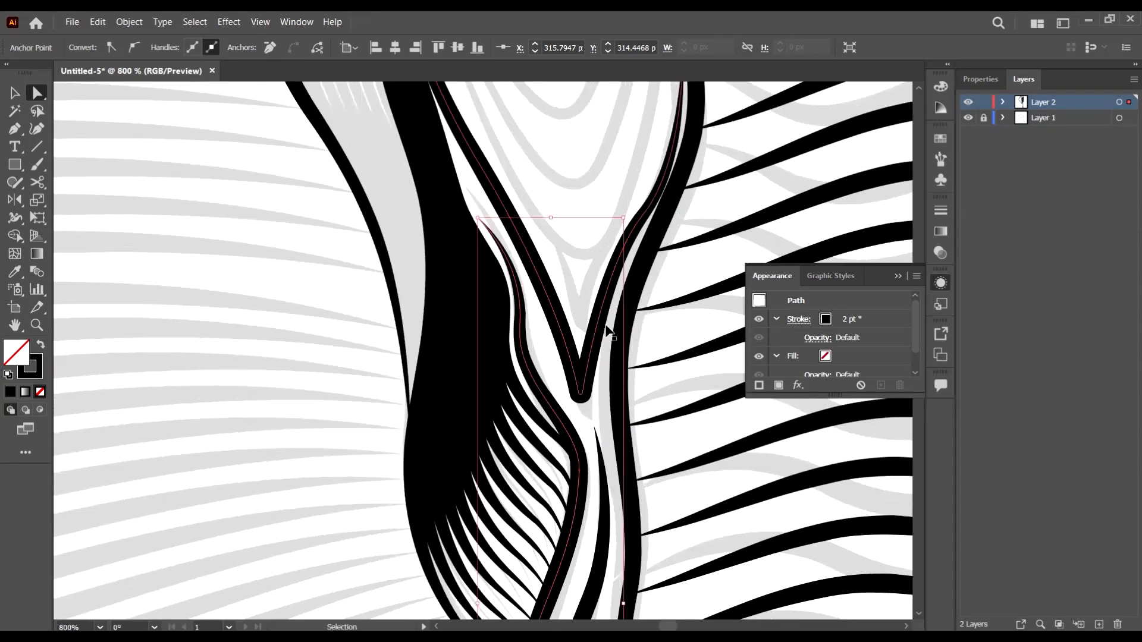
Undo the reshaping of the wavy fold line's upper end and deselect the path
{"action": "key", "text": "ctrl+z"}
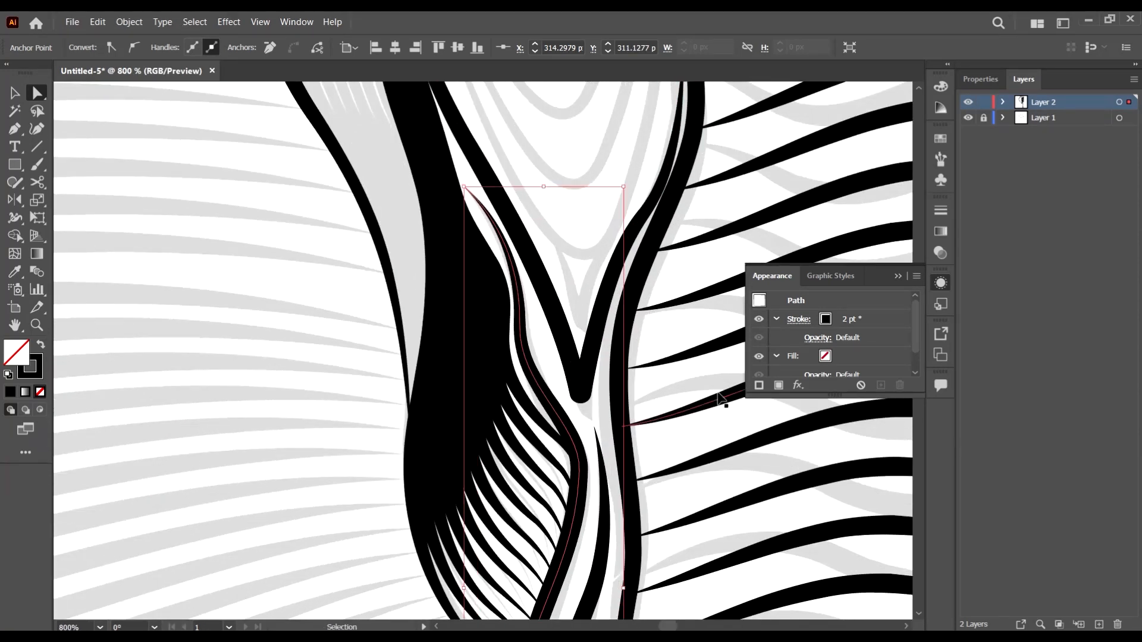
{"action": "left_click", "coordinate": [502, 235]}
{"action": "mouse_move", "coordinate": [476, 202]}
{"action": "left_mouse_down"}
{"action": "mouse_move", "coordinate": [466, 187]}
{"action": "mouse_move", "coordinate": [550, 246]}
{"action": "mouse_move", "coordinate": [475, 209]}
{"action": "mouse_move", "coordinate": [467, 188]}
{"action": "left_mouse_up"}
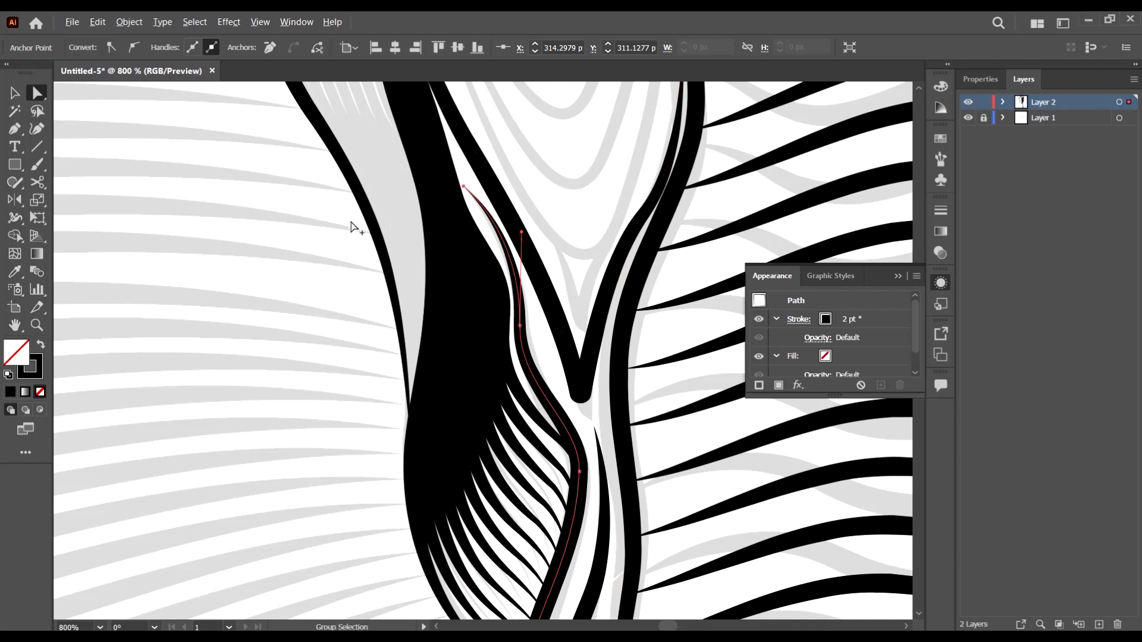
{"action": "scroll", "coordinate": [352, 224], "scroll_direction": "down", "scroll_amount": 4}
{"action": "left_click", "coordinate": [606, 348]}
Draw a curved line spanning about 16 px along the uppermost template stripe inside the tusk, from the black area's edge to the fold junction
{"action": "scroll", "coordinate": [595, 353], "scroll_direction": "down", "scroll_amount": 2}
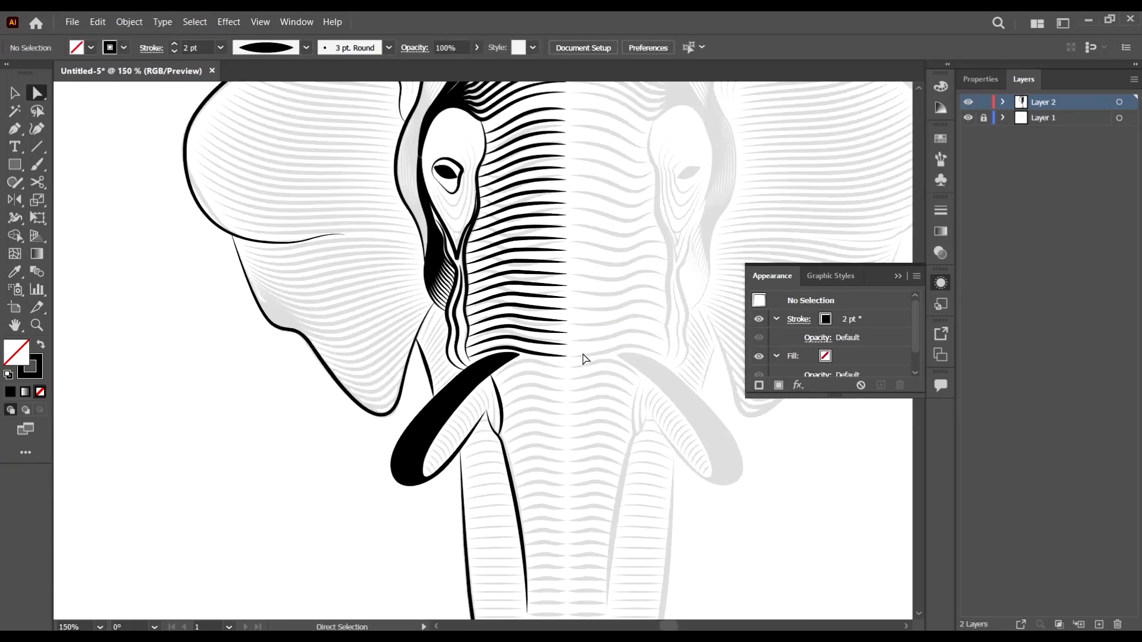
{"action": "left_click", "coordinate": [14, 129]}
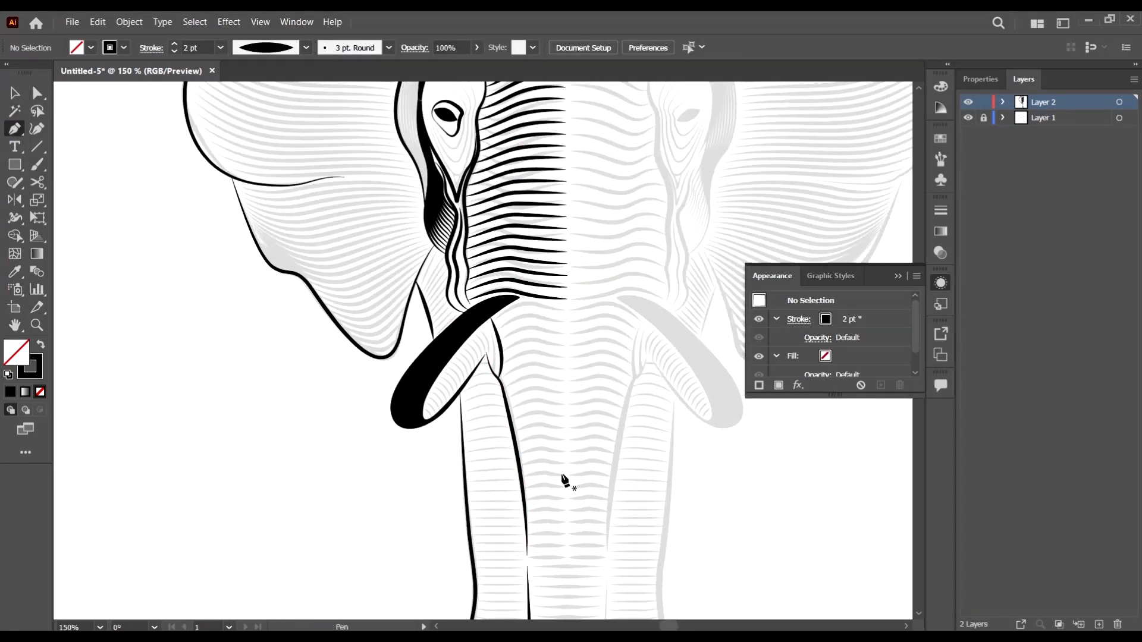
{"action": "scroll", "coordinate": [502, 374], "scroll_direction": "up", "scroll_amount": 3}
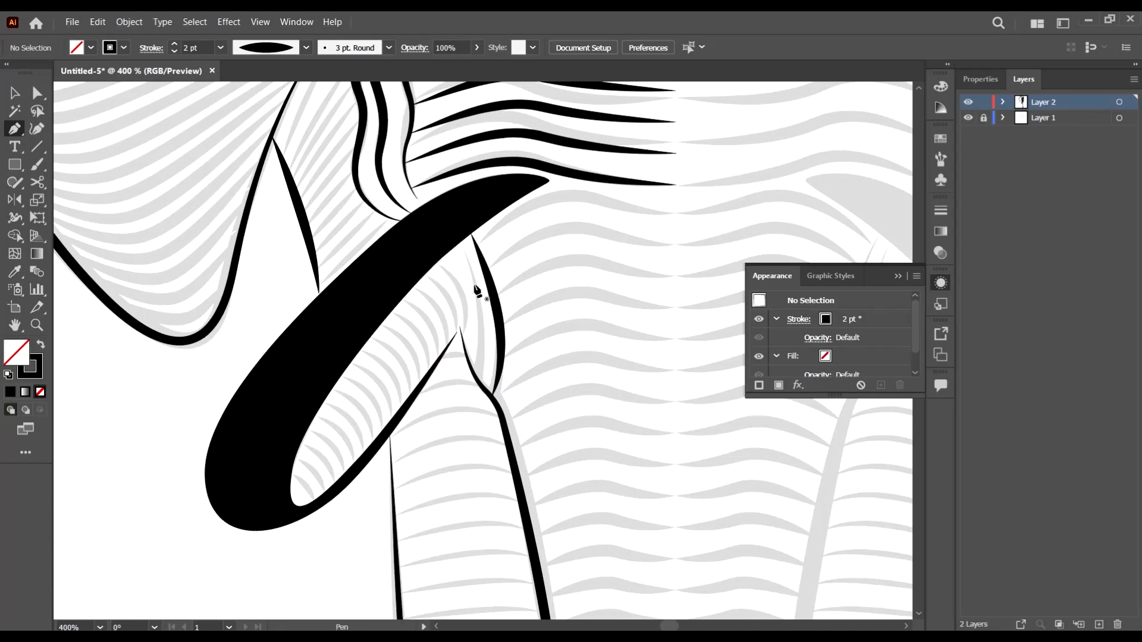
{"action": "scroll", "coordinate": [517, 273], "scroll_direction": "down", "scroll_amount": 2}
{"action": "scroll", "coordinate": [449, 189], "scroll_direction": "up", "scroll_amount": 3}
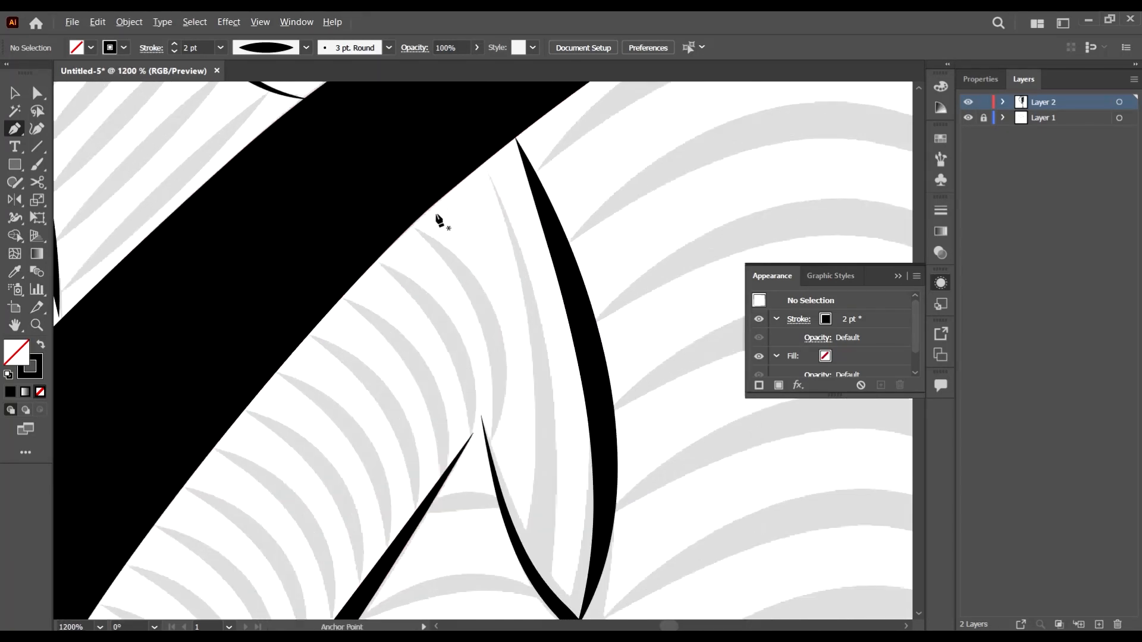
{"action": "left_click", "coordinate": [412, 227]}
{"action": "scroll", "coordinate": [499, 333], "scroll_direction": "down", "scroll_amount": 2}
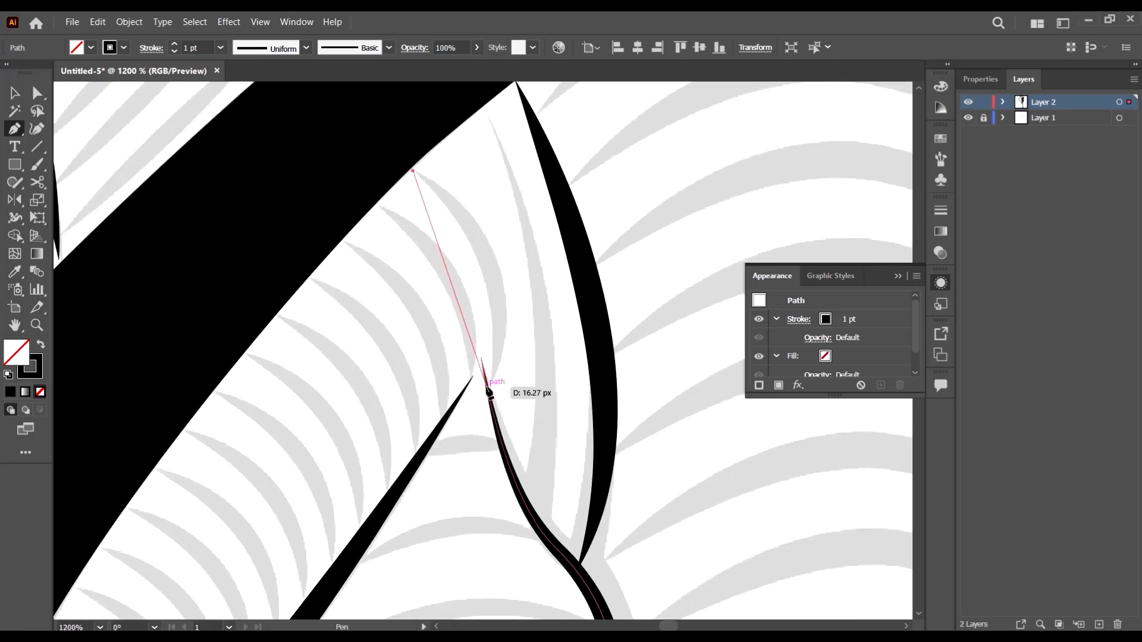
{"action": "left_click_drag", "start_coordinate": [489, 389], "coordinate": [440, 534]}
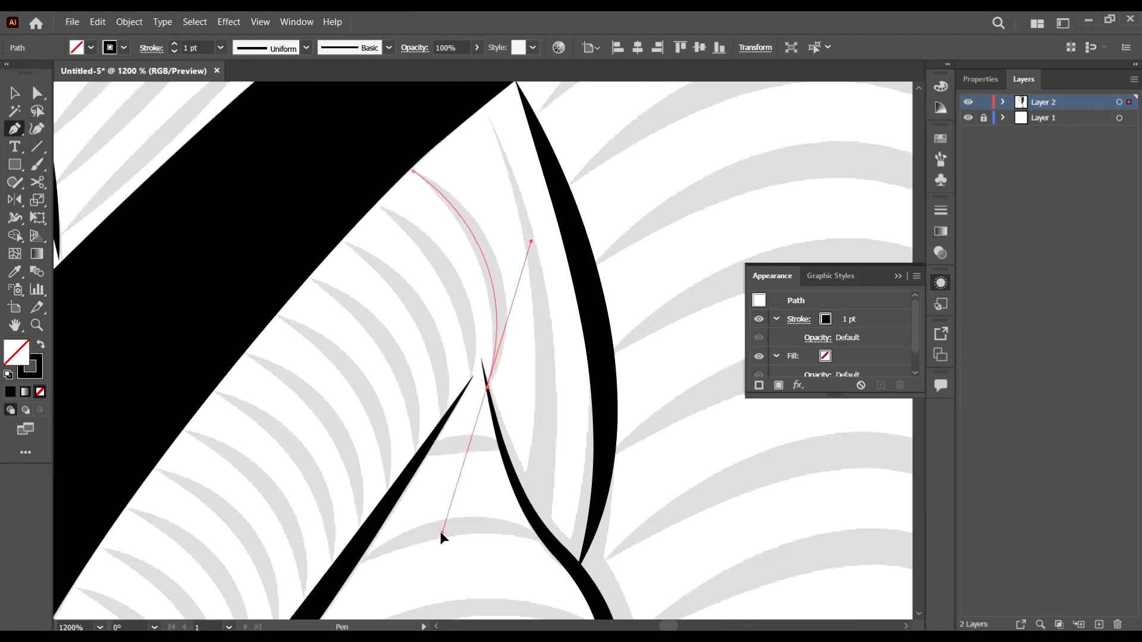
Draw a second, similarly bowed line across the tusk's lower tip, starting below its outline and ending inside the black area
{"action": "scroll", "coordinate": [463, 467], "scroll_direction": "down", "scroll_amount": 2}
{"action": "scroll", "coordinate": [459, 458], "scroll_direction": "down", "scroll_amount": 4}
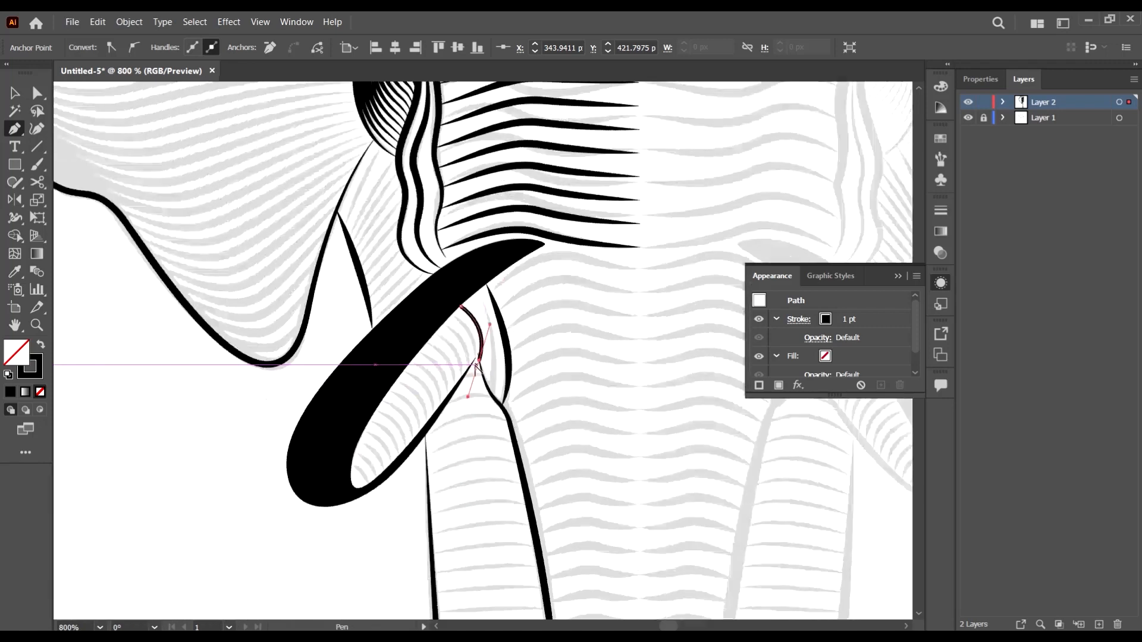
{"action": "scroll", "coordinate": [399, 535], "scroll_direction": "up", "scroll_amount": 4}
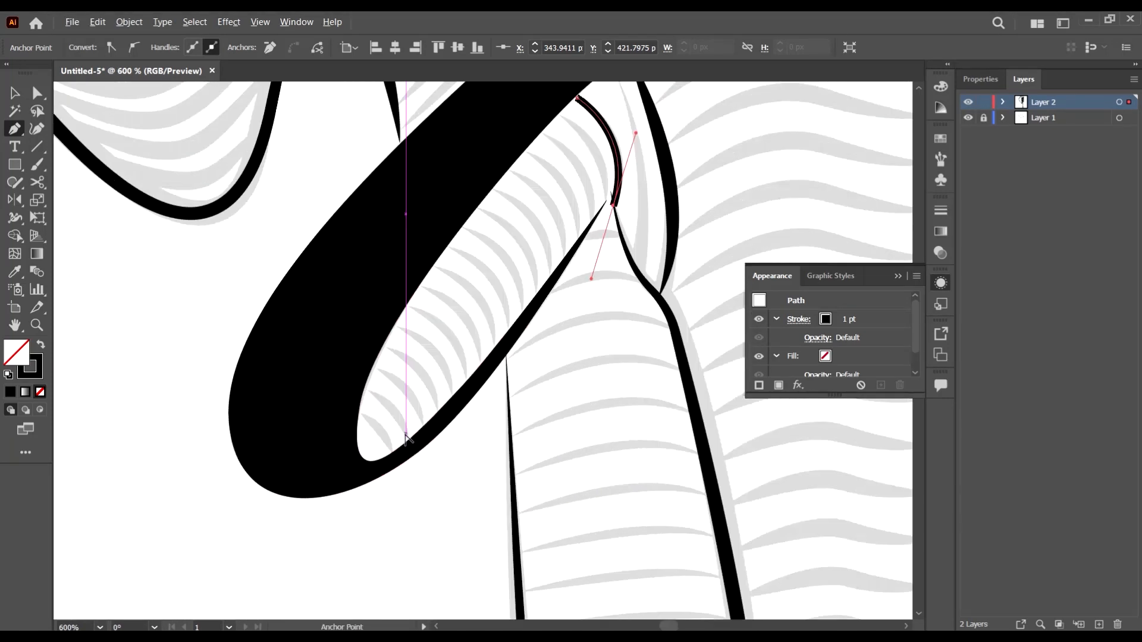
{"action": "left_click", "coordinate": [393, 483]}
{"action": "left_click_drag", "start_coordinate": [312, 394], "coordinate": [219, 365]}
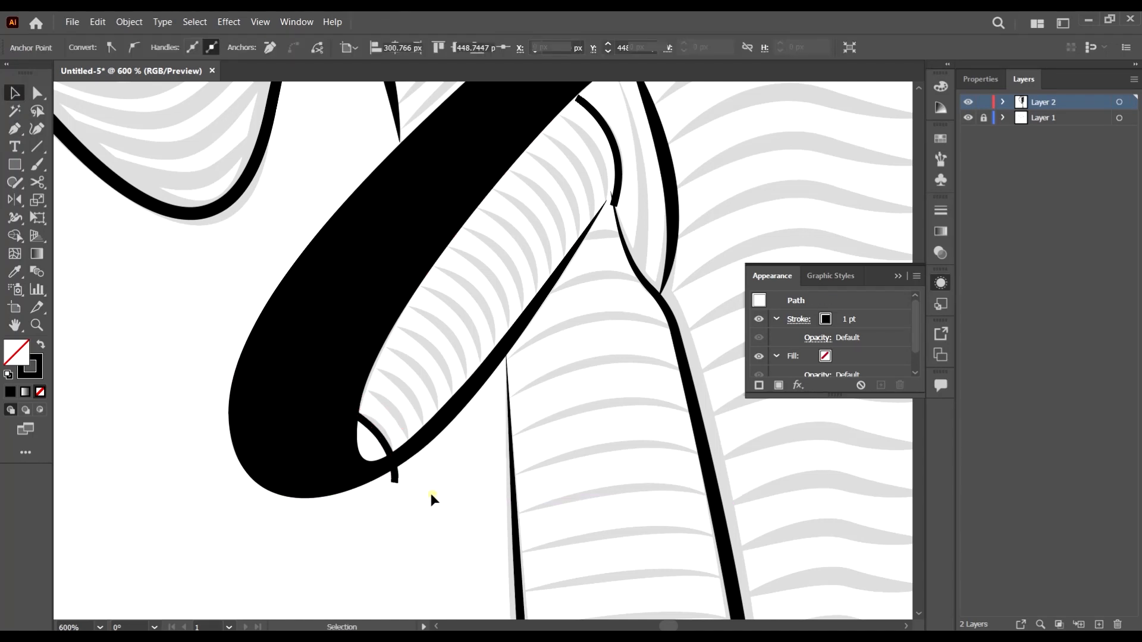
Give the two curves inside the tusk a 2 pt stroke with the tapered Width Profile 1
{"action": "key", "text": "v"}
{"action": "left_click", "coordinate": [397, 480]}
{"action": "left_click", "coordinate": [616, 172], "text": "shift"}
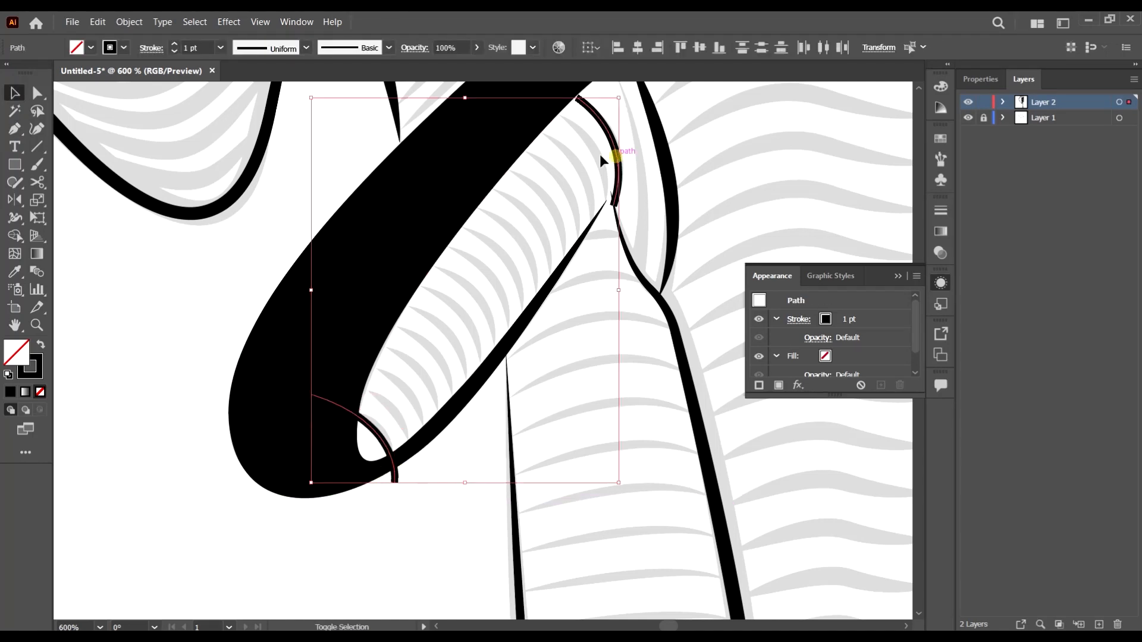
{"action": "key", "text": "Up"}
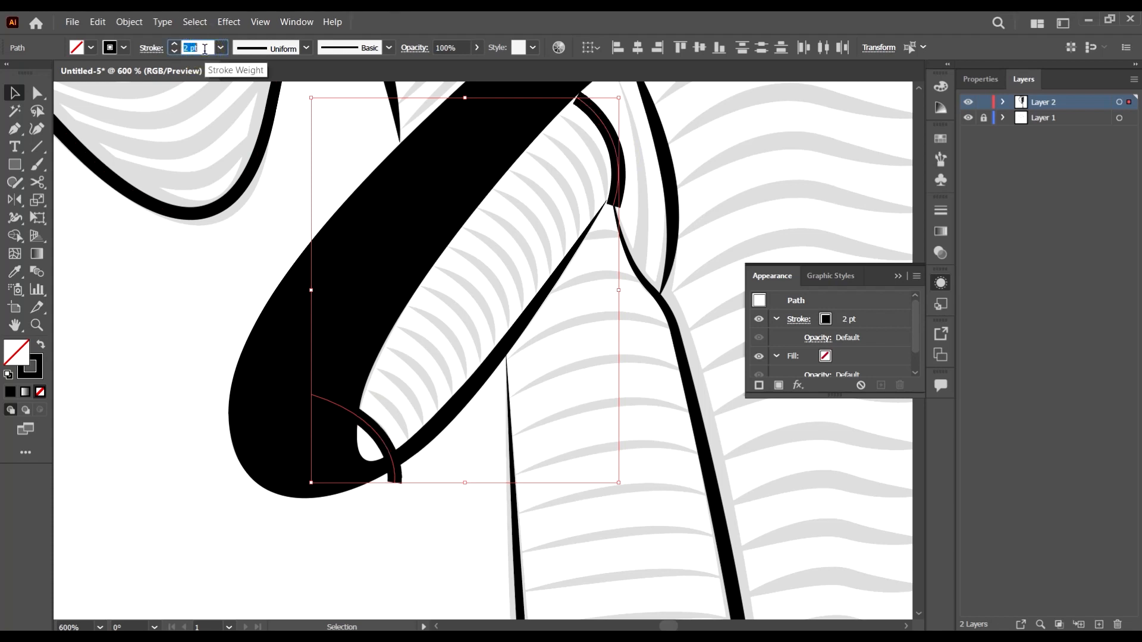
{"action": "left_click", "coordinate": [306, 48]}
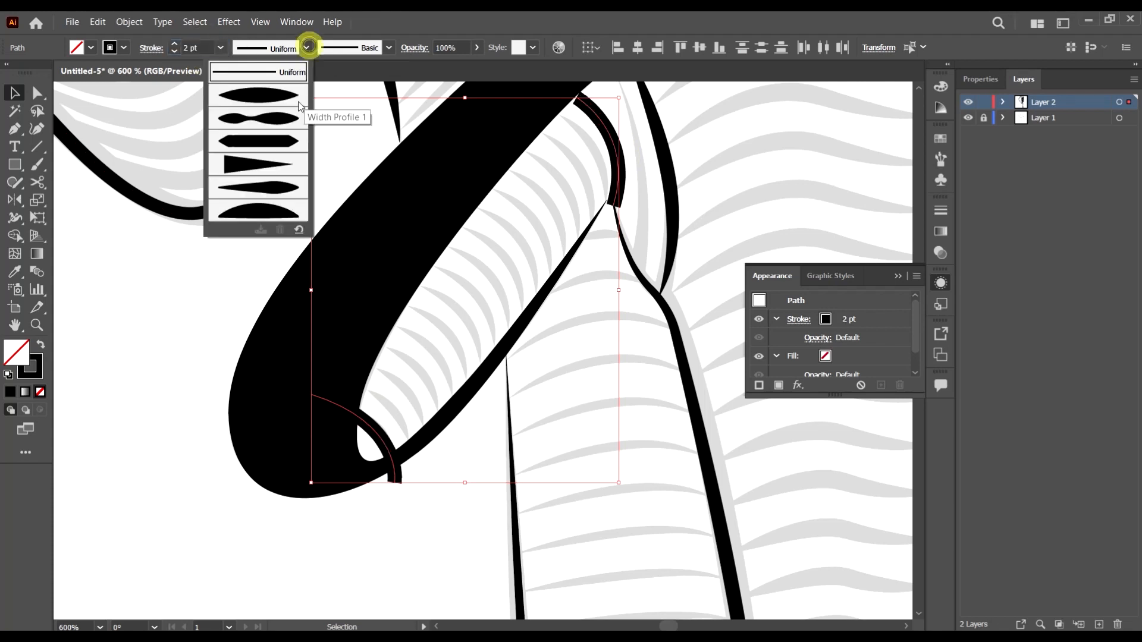
{"action": "left_click", "coordinate": [258, 106]}
{"action": "left_click", "coordinate": [430, 484]}
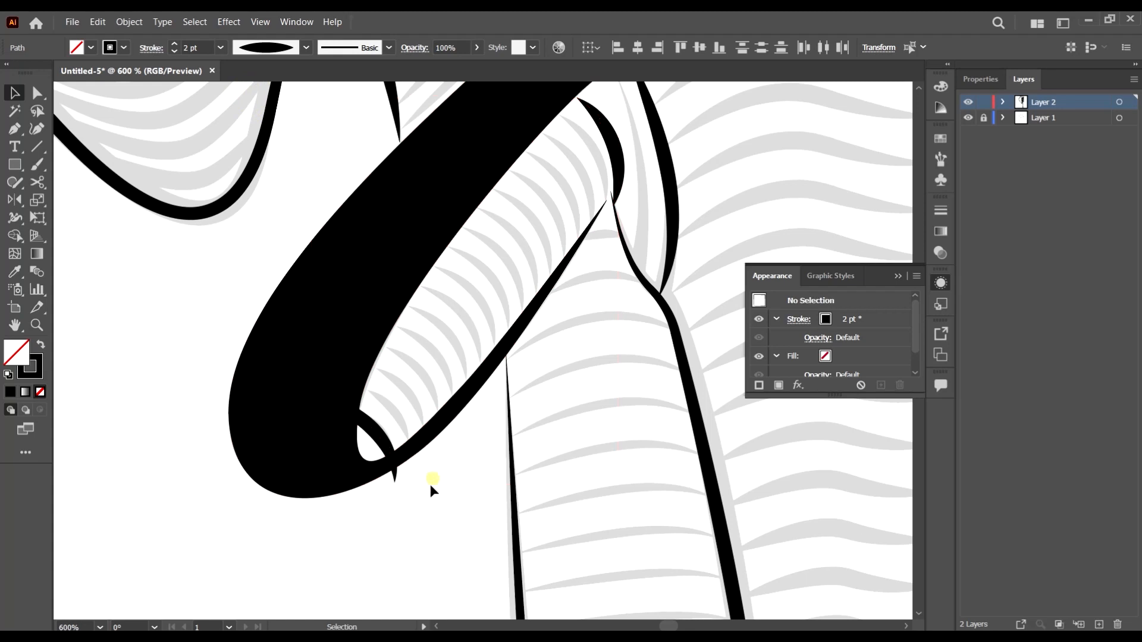
Move the upper tusk curve's upper end anchor slightly further into the black tusk area and deselect it
{"action": "scroll", "coordinate": [618, 292], "scroll_direction": "up", "scroll_amount": 2}
{"action": "key", "text": "a"}
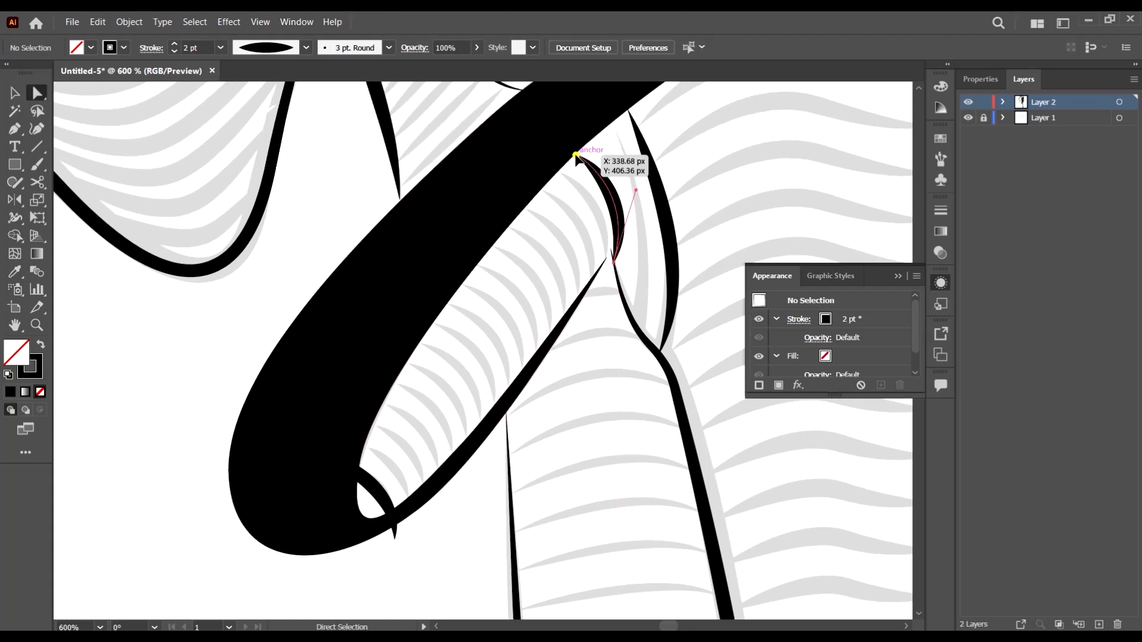
{"action": "left_click_drag", "start_coordinate": [573, 157], "coordinate": [570, 150]}
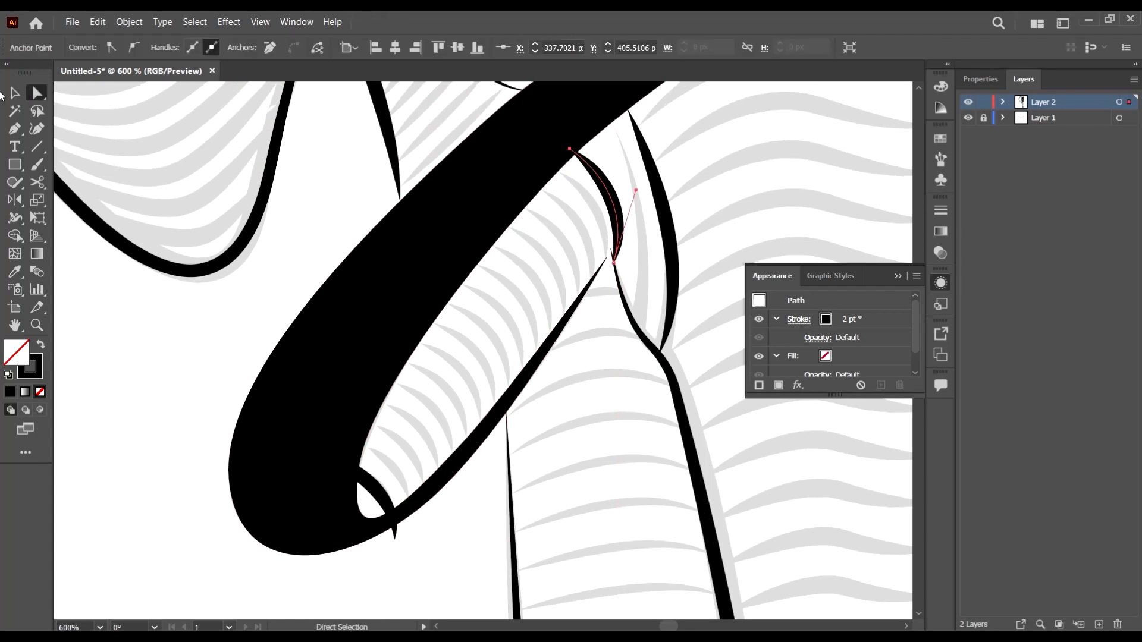
{"action": "left_click", "coordinate": [13, 92]}
{"action": "left_click", "coordinate": [155, 331]}
Blend the upper tusk curve with the curve at the tusk's lower tip
{"action": "scroll", "coordinate": [247, 345], "scroll_direction": "down", "scroll_amount": 3}
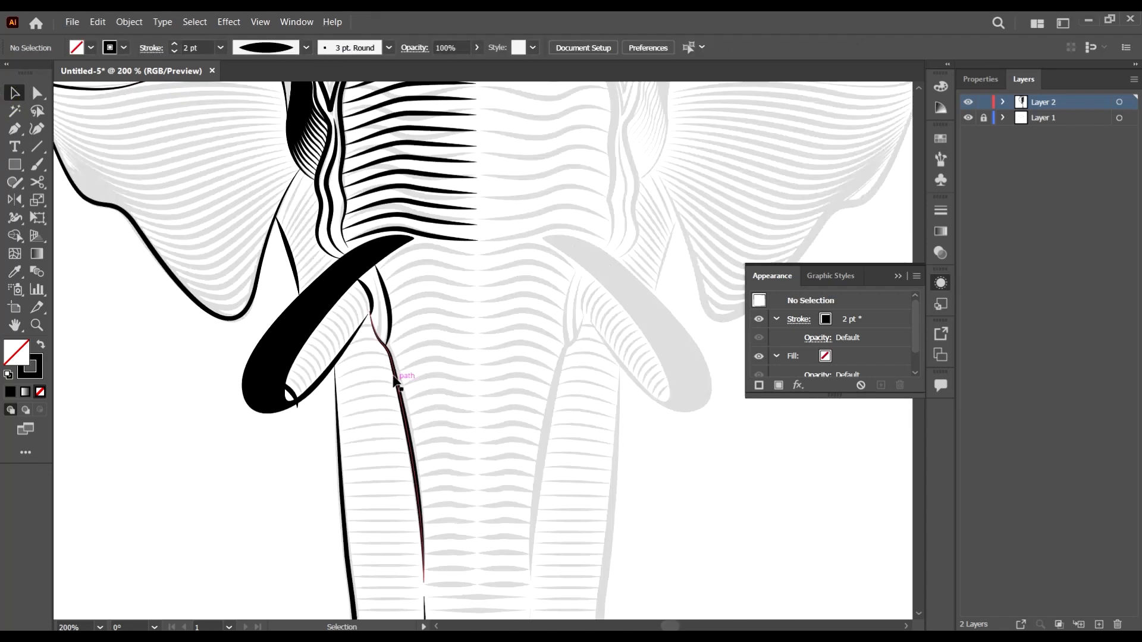
{"action": "scroll", "coordinate": [304, 334], "scroll_direction": "up", "scroll_amount": 1}
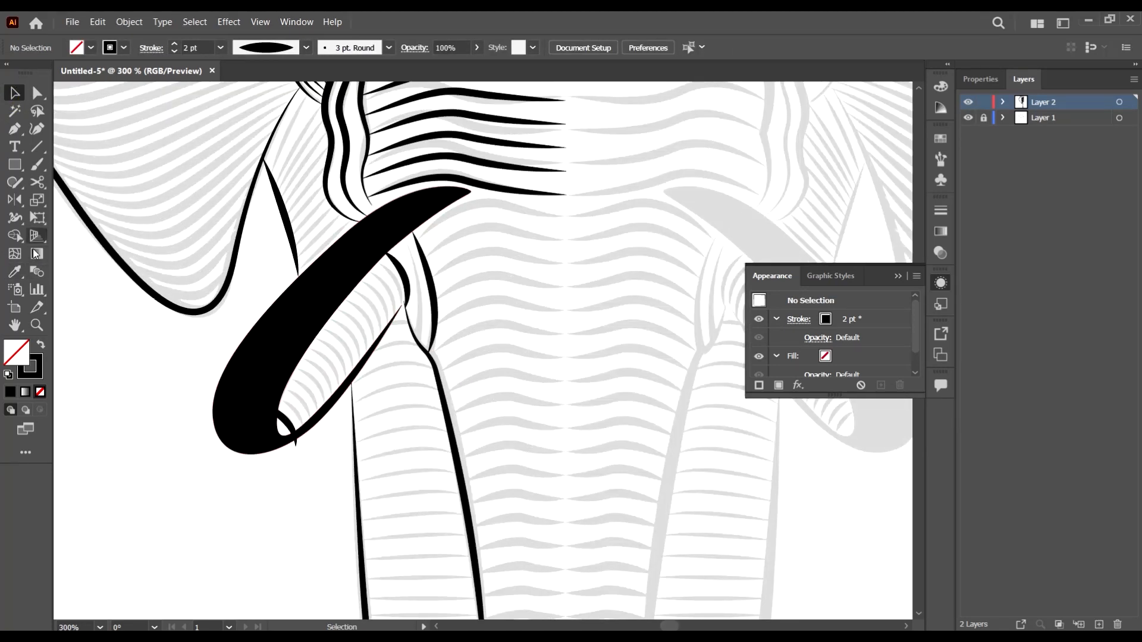
{"action": "left_click", "coordinate": [37, 271]}
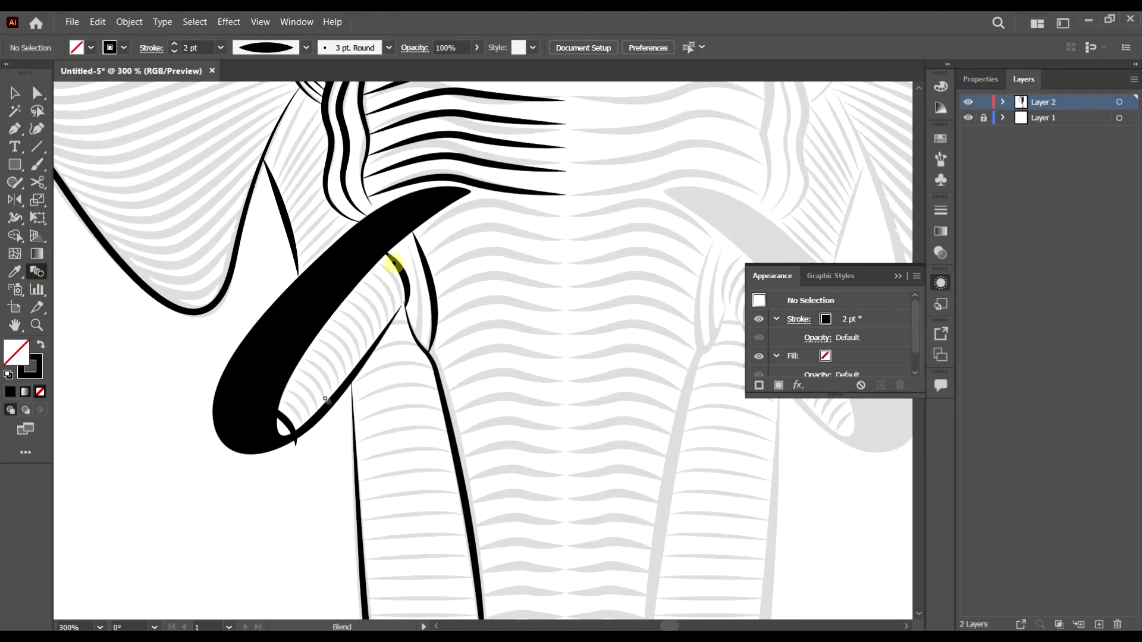
{"action": "left_click", "coordinate": [291, 424]}
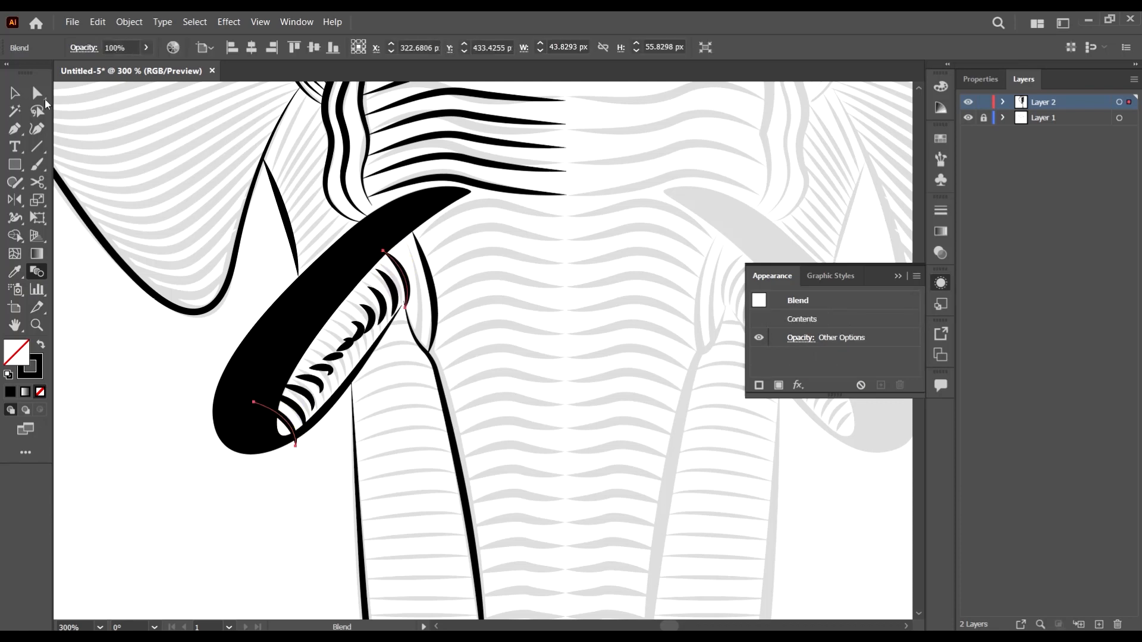
Untwist the tusk blend by picking the lower curve's outer end anchor with the Pen tool, and deselect it
{"action": "left_click", "coordinate": [22, 136]}
{"action": "scroll", "coordinate": [405, 437], "scroll_direction": "up", "scroll_amount": 3}
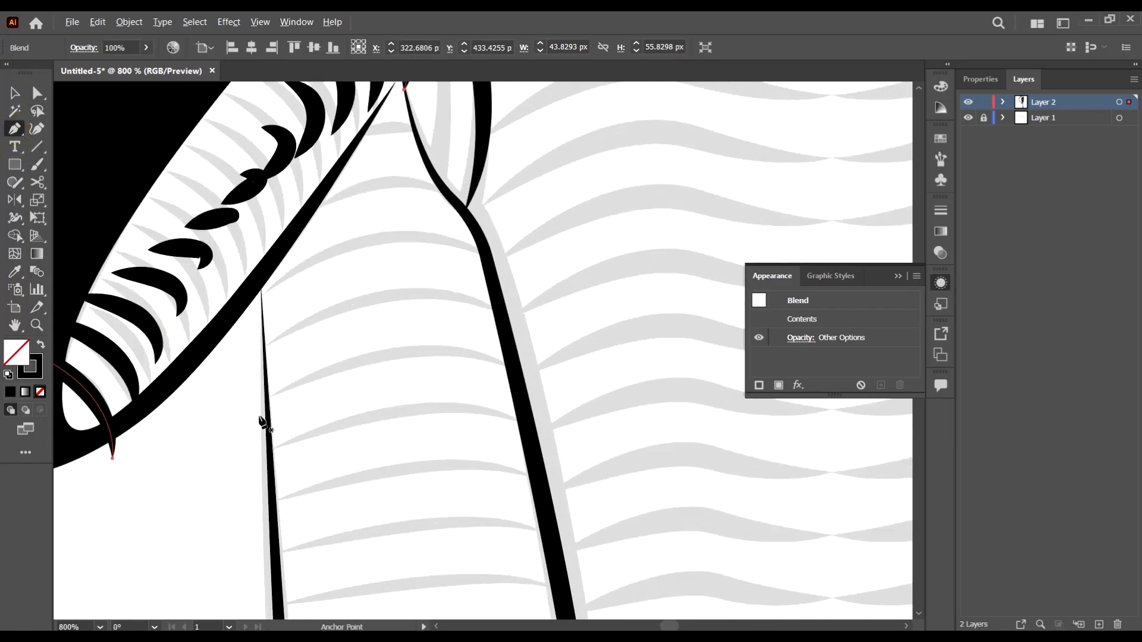
{"action": "left_click", "coordinate": [113, 459]}
{"action": "scroll", "coordinate": [190, 462], "scroll_direction": "down", "scroll_amount": 2}
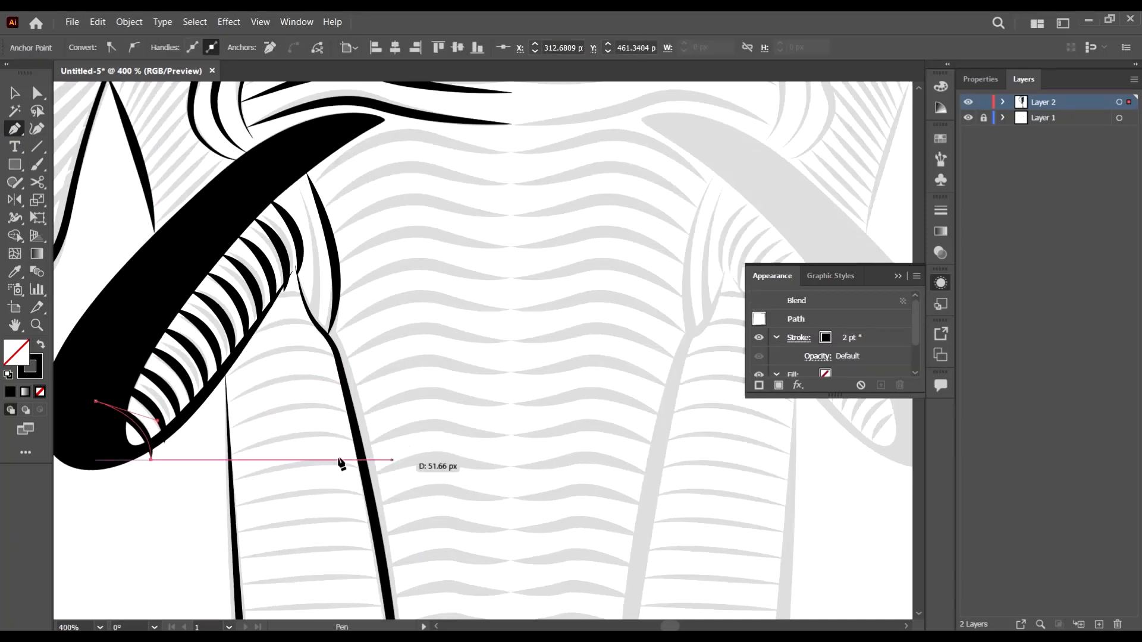
{"action": "left_click_drag", "start_coordinate": [340, 462], "coordinate": [1, 109]}
{"action": "left_click", "coordinate": [15, 93]}
{"action": "scroll", "coordinate": [145, 505], "scroll_direction": "left", "scroll_amount": 1}
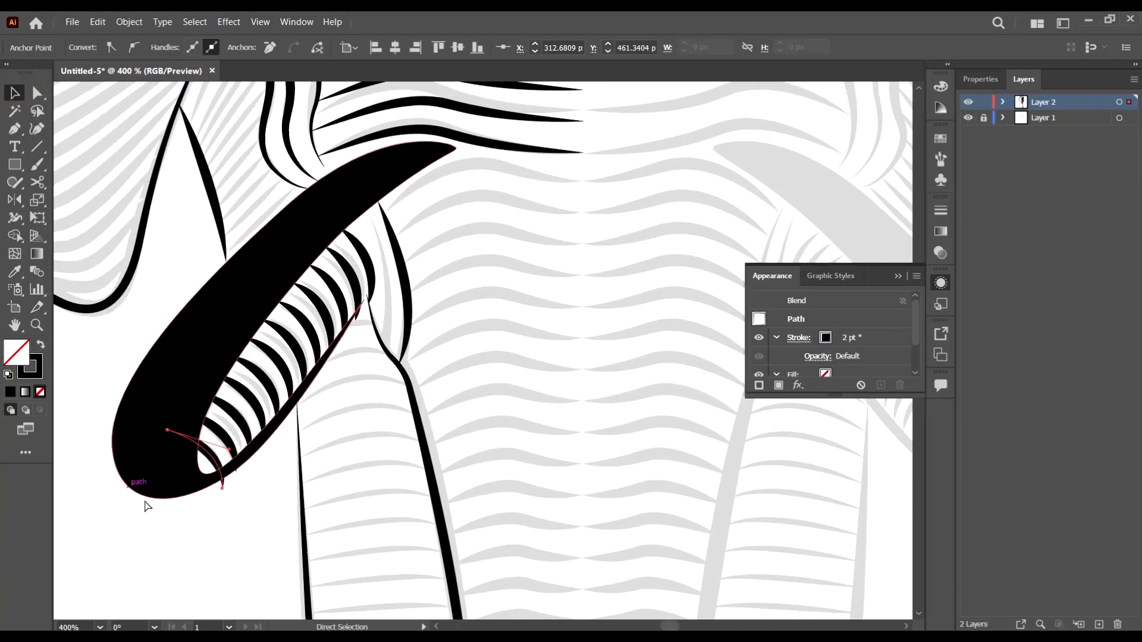
{"action": "scroll", "coordinate": [145, 505], "scroll_direction": "up", "scroll_amount": 1}
{"action": "left_click", "coordinate": [247, 552]}
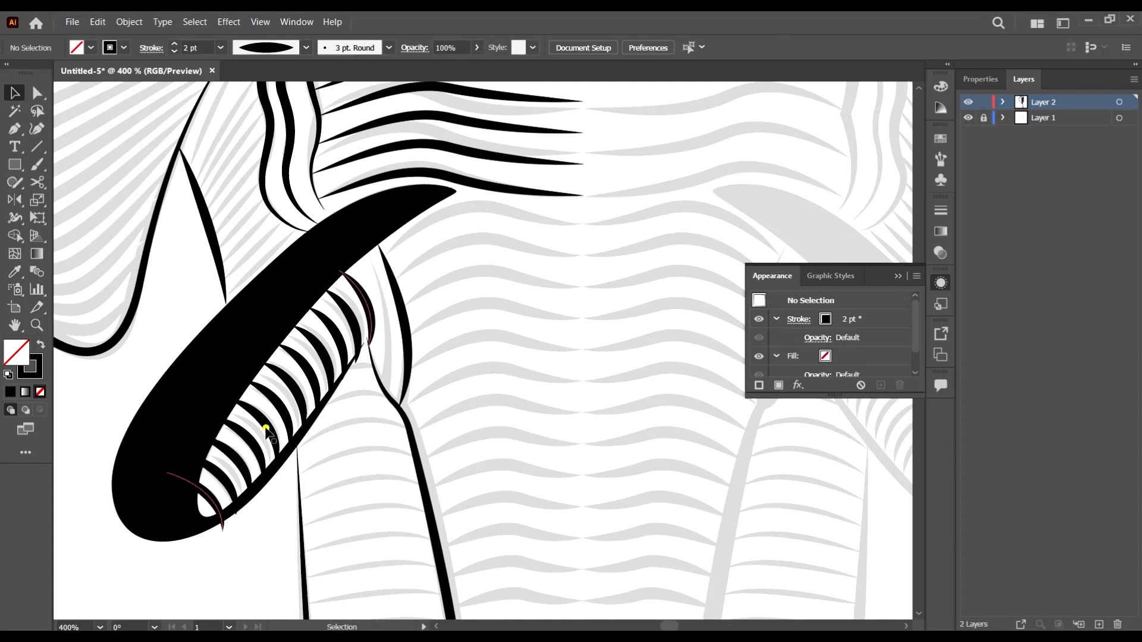
Set the tusk blend's spacing to 15 specified steps
{"action": "left_click", "coordinate": [265, 430]}
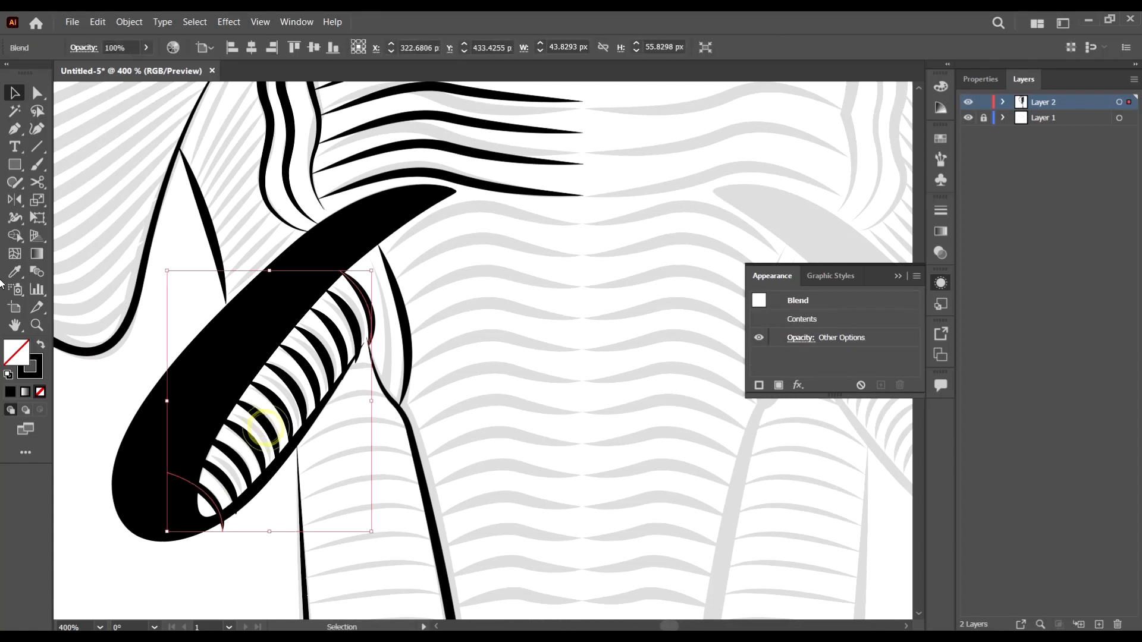
{"action": "double_click", "coordinate": [37, 271]}
{"action": "double_click", "coordinate": [793, 172]}
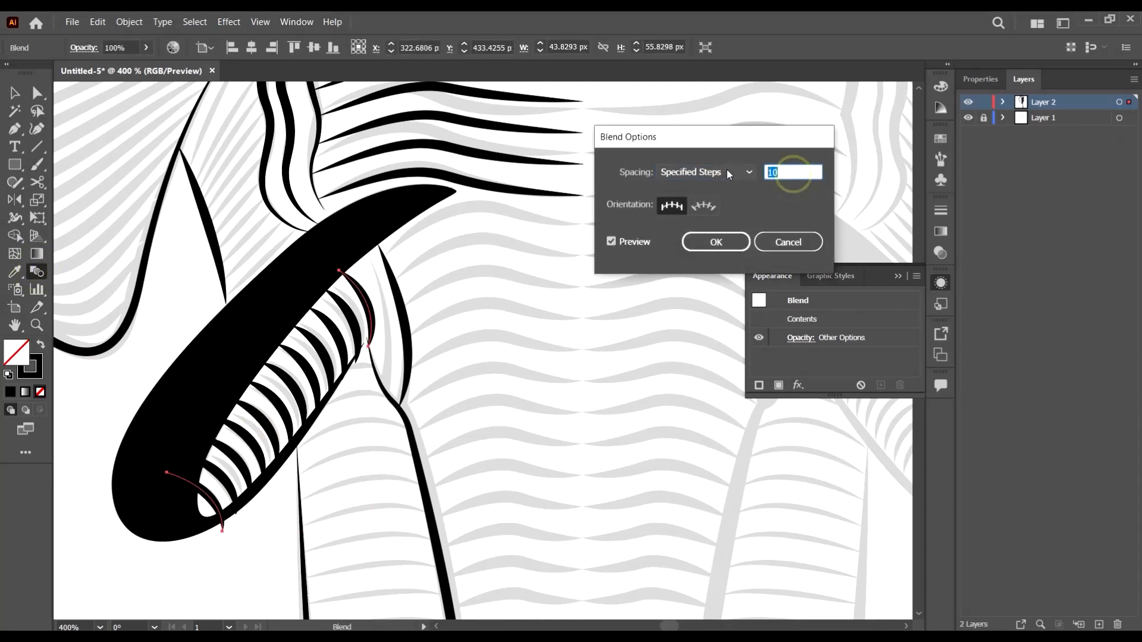
{"action": "type", "text": "15"}
{"action": "left_click", "coordinate": [716, 242]}
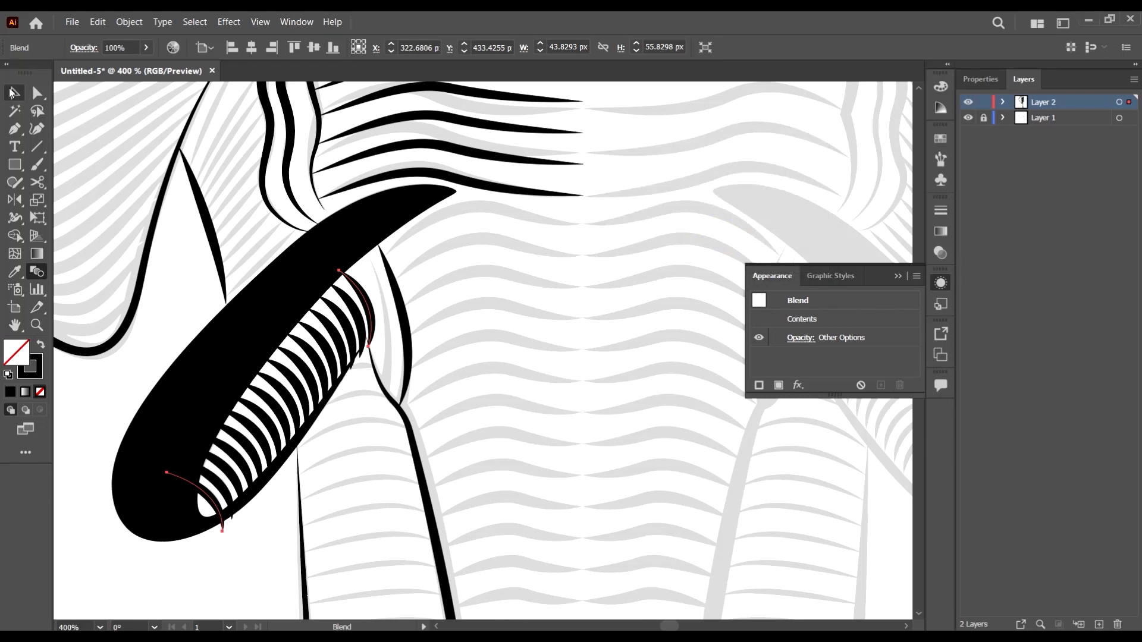
Expand the tusk blend into individual editable stripes
{"action": "left_click", "coordinate": [13, 92]}
{"action": "left_click", "coordinate": [129, 21]}
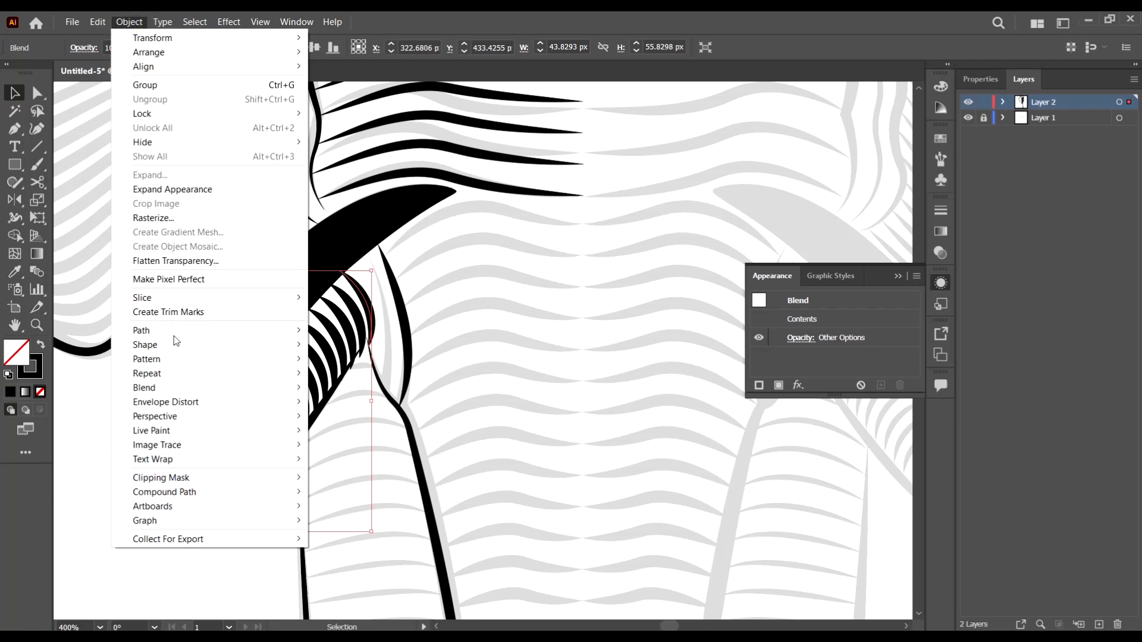
{"action": "mouse_move", "coordinate": [213, 390]}
{"action": "left_click", "coordinate": [341, 439]}
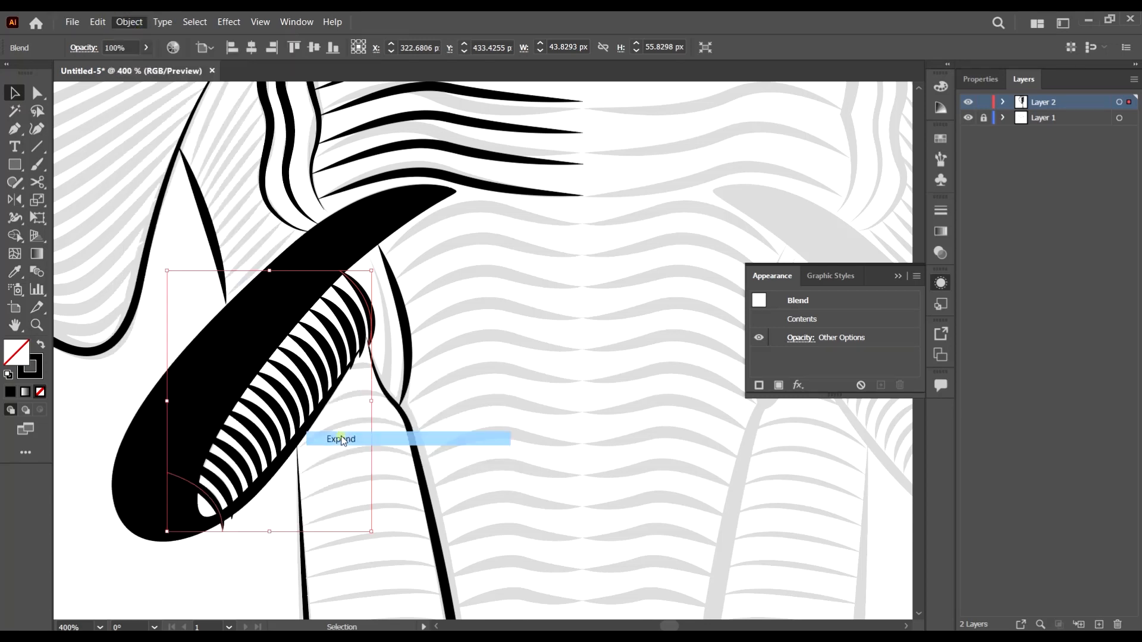
Select the stripes together with the black tusk shape and trim the four lowest stripes at the tusk's lower outline with Shape Builder
{"action": "scroll", "coordinate": [235, 474], "scroll_direction": "up", "scroll_amount": 1}
{"action": "scroll", "coordinate": [227, 472], "scroll_direction": "up", "scroll_amount": 1}
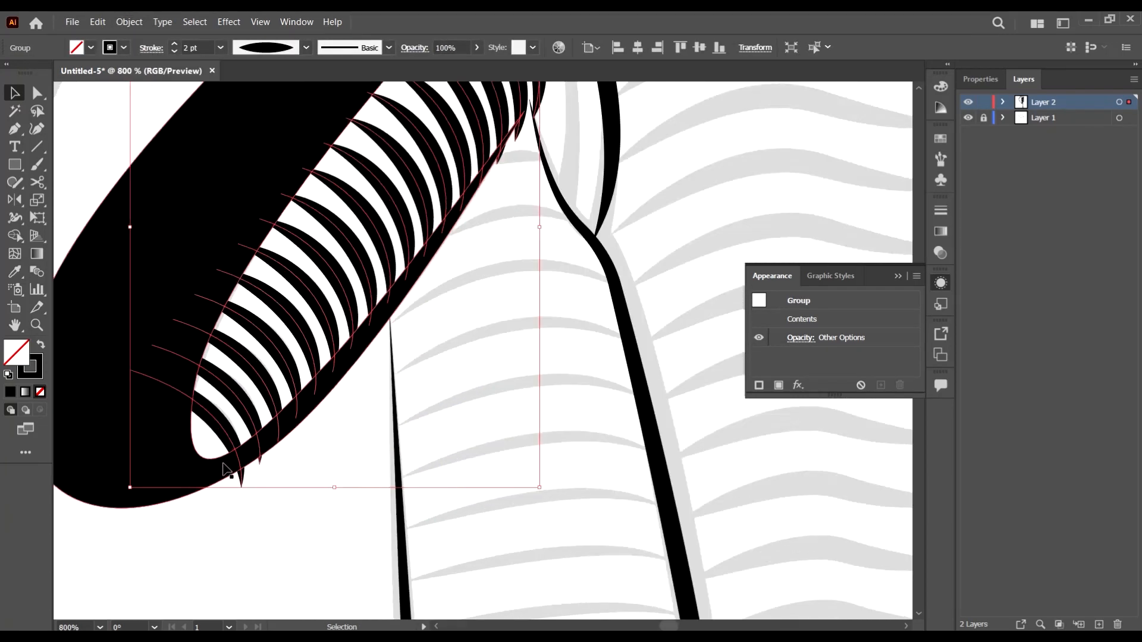
{"action": "left_click", "coordinate": [223, 464], "text": "shift"}
{"action": "key", "text": "m"}
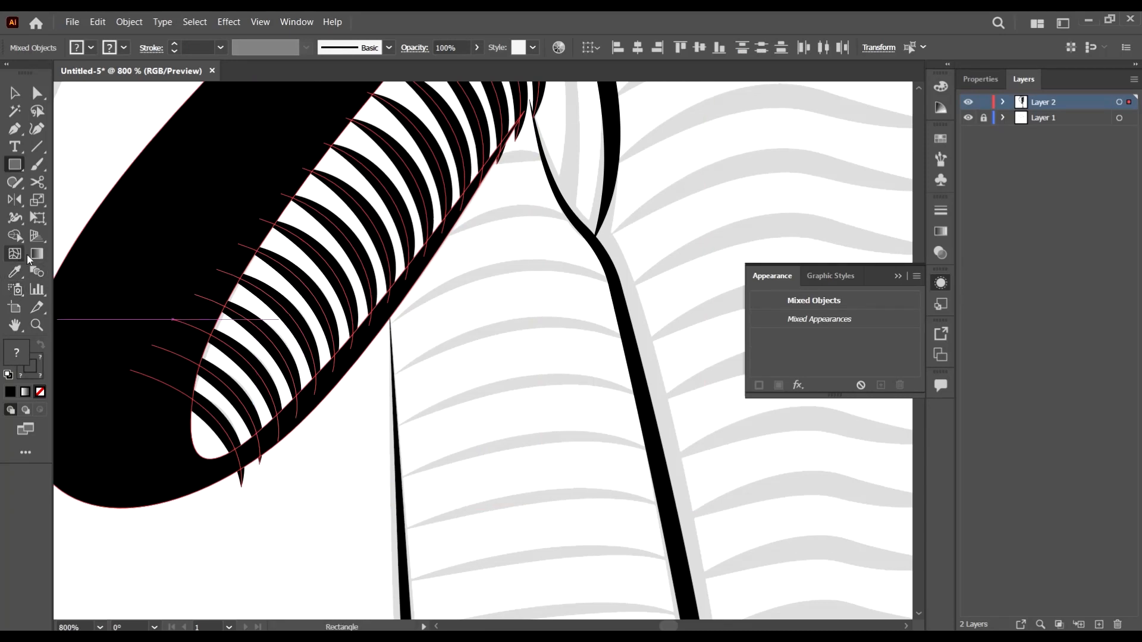
{"action": "left_click", "coordinate": [16, 236]}
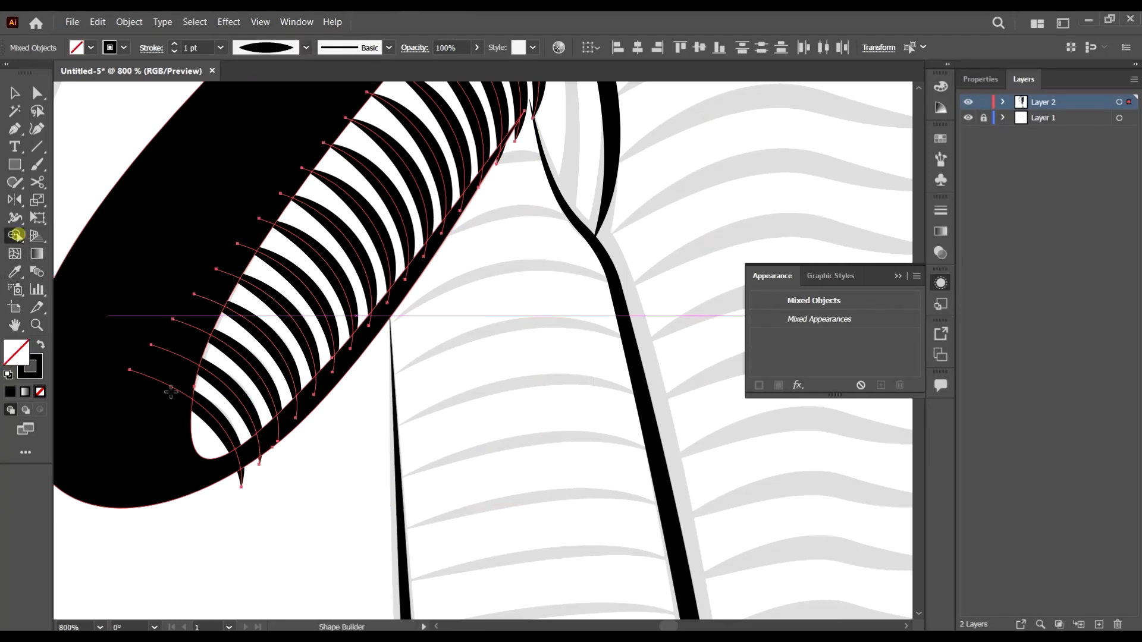
{"action": "scroll", "coordinate": [225, 402], "scroll_direction": "up", "scroll_amount": 1}
{"action": "left_click", "coordinate": [249, 518]}
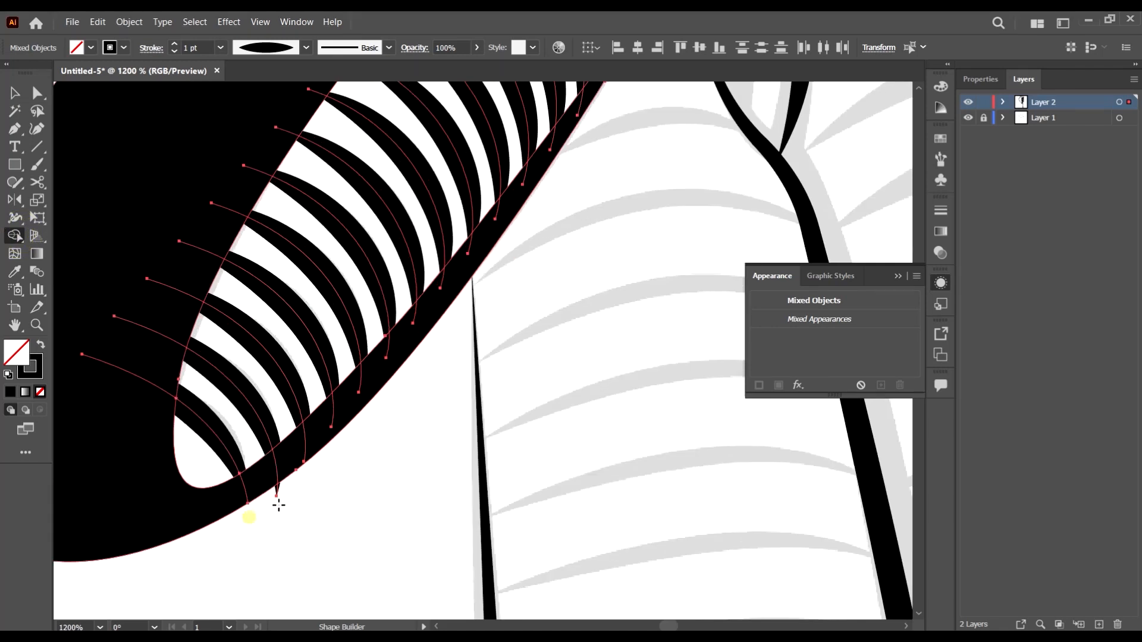
{"action": "left_click", "coordinate": [242, 480]}
{"action": "left_click", "coordinate": [278, 475]}
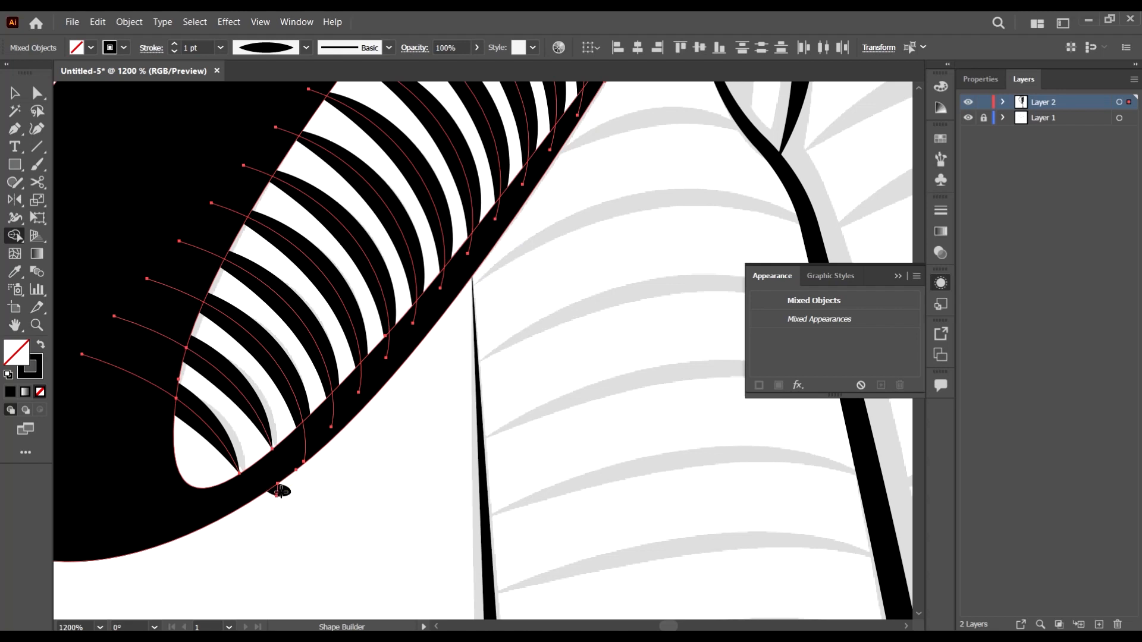
{"action": "left_click", "coordinate": [277, 482]}
{"action": "left_click", "coordinate": [304, 452]}
{"action": "left_click", "coordinate": [334, 404]}
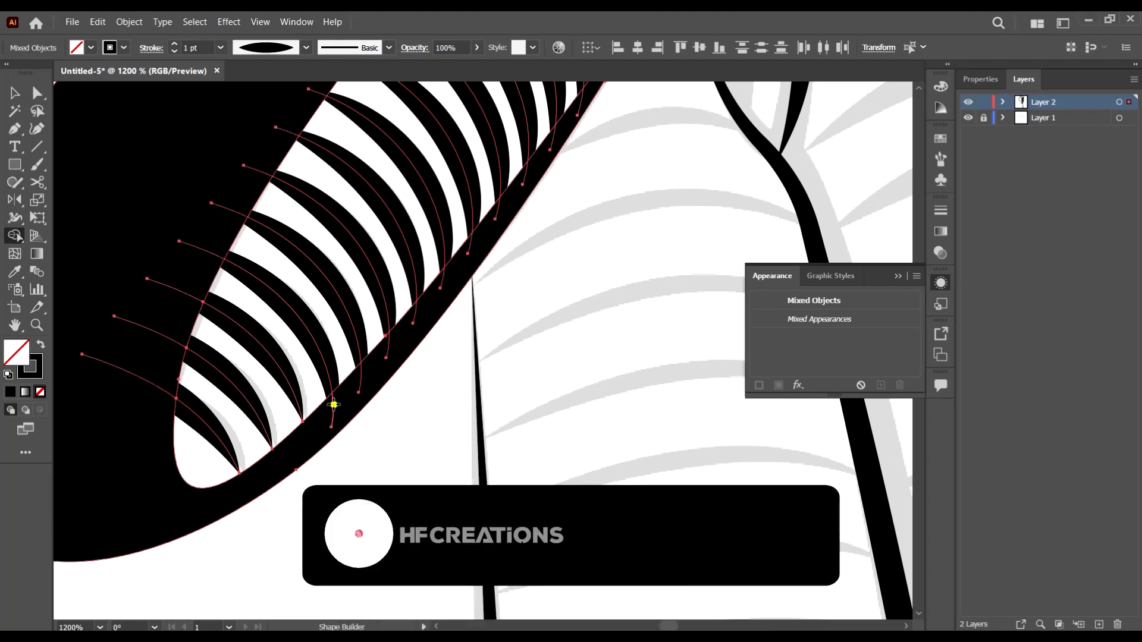
{"action": "scroll", "coordinate": [615, 118], "scroll_direction": "up", "scroll_amount": 1}
{"action": "scroll", "coordinate": [360, 430], "scroll_direction": "up", "scroll_amount": 3}
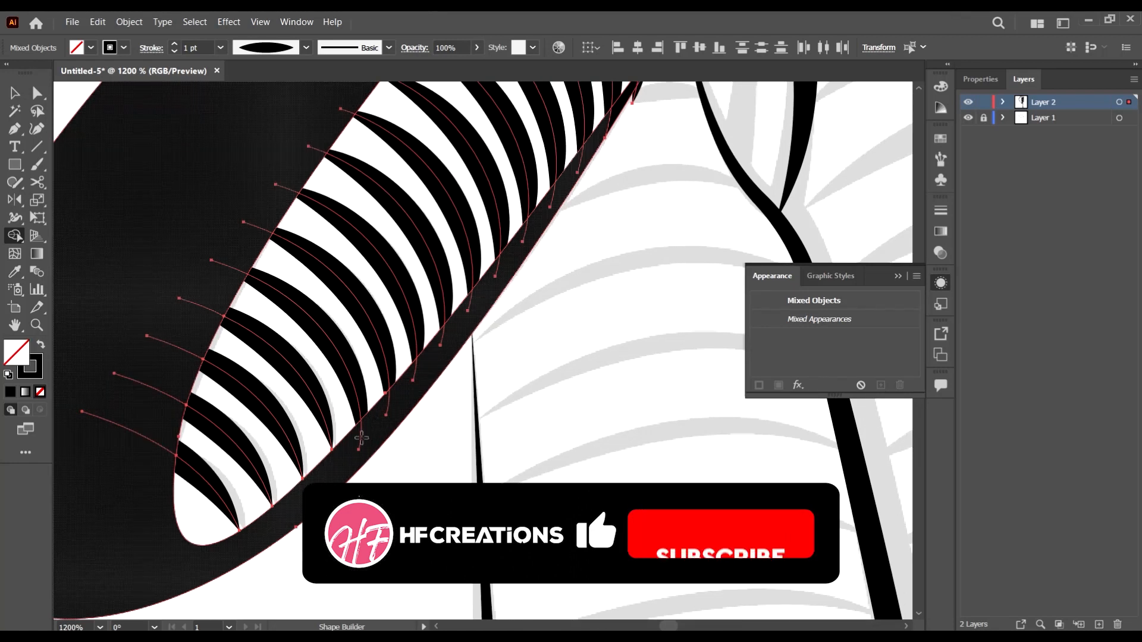
{"action": "left_click", "coordinate": [361, 431], "text": "alt"}
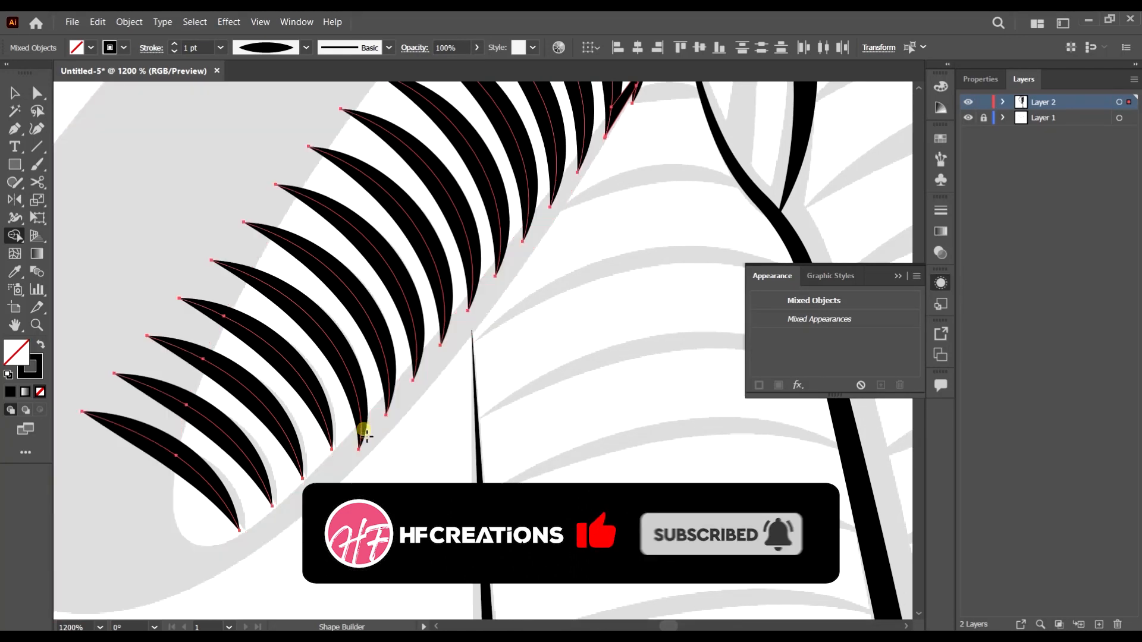
{"action": "key", "text": "ctrl+z"}
Trim the next six stripe tips that overlap the tusk's lower outline with Shape Builder, continuing upward
{"action": "scroll", "coordinate": [348, 449], "scroll_direction": "up", "scroll_amount": 2}
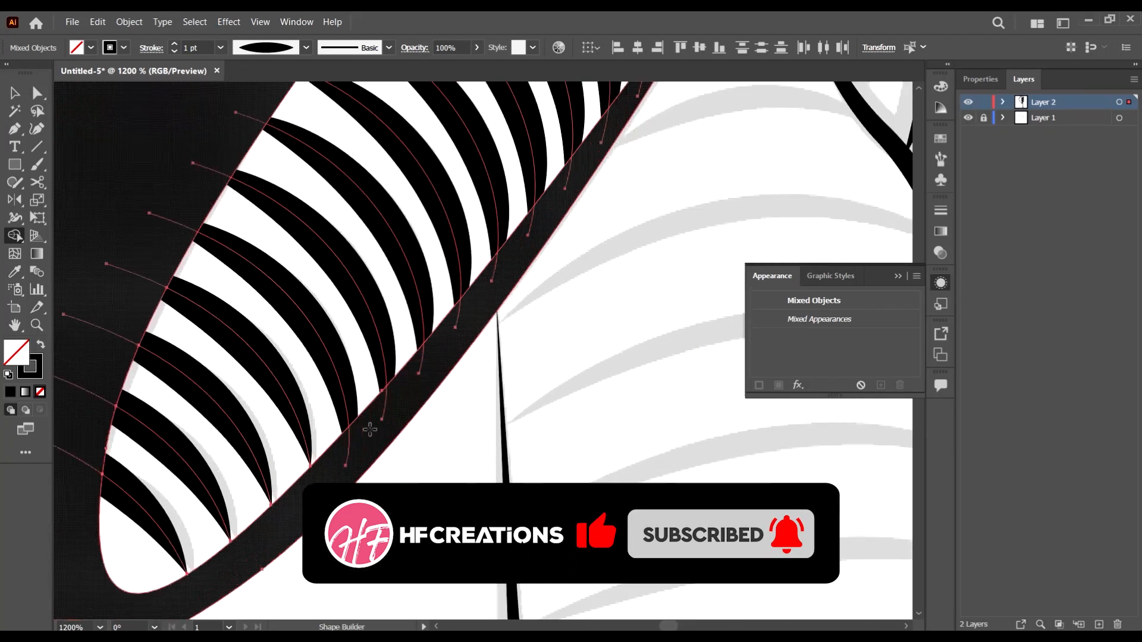
{"action": "left_click", "coordinate": [326, 446]}
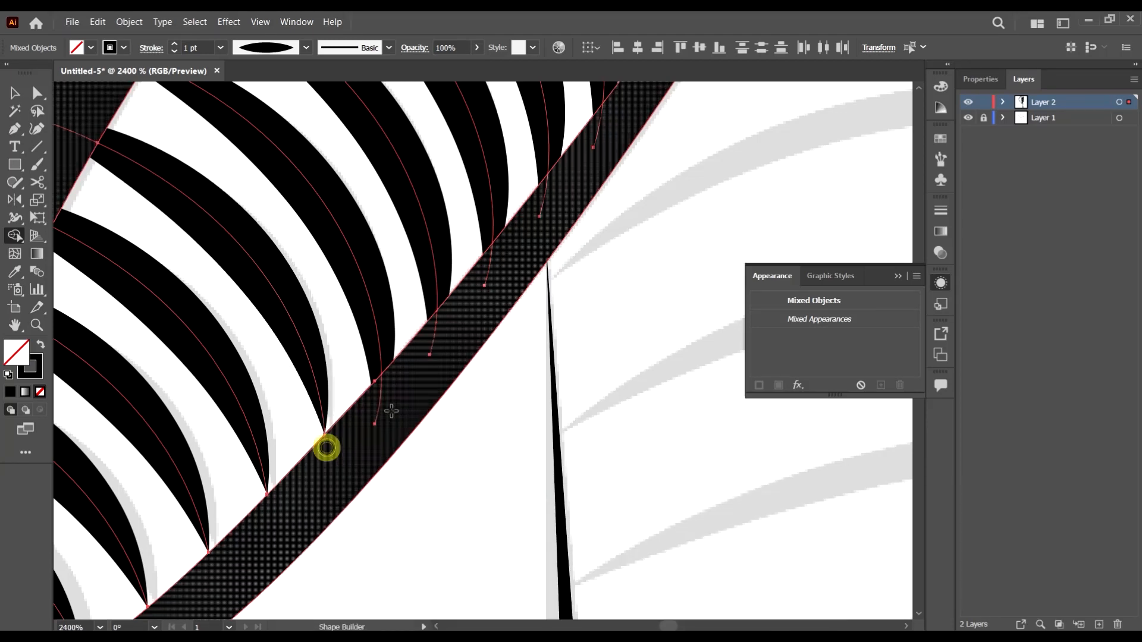
{"action": "left_click", "coordinate": [379, 394]}
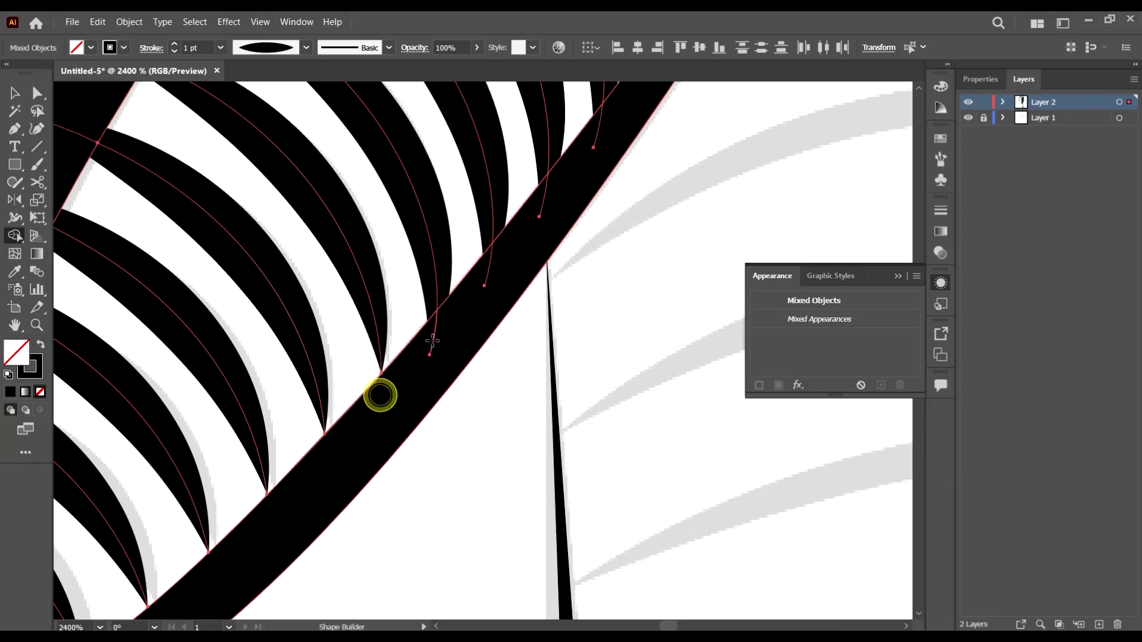
{"action": "left_click", "coordinate": [433, 339]}
{"action": "scroll", "coordinate": [434, 339], "scroll_direction": "up", "scroll_amount": 3}
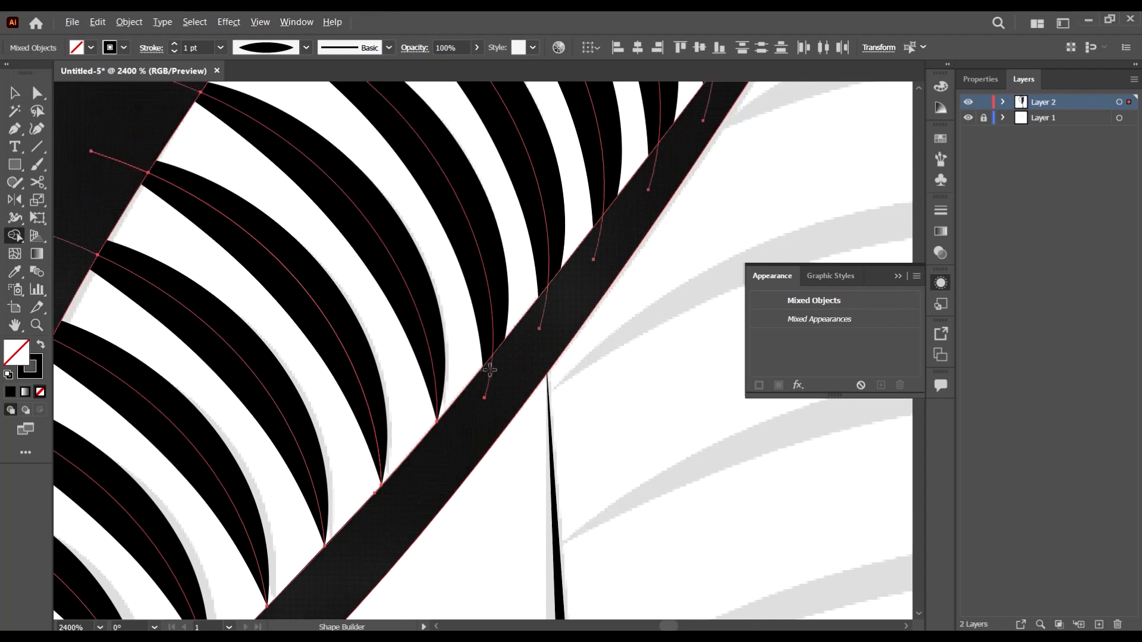
{"action": "left_click", "coordinate": [492, 369]}
{"action": "left_click", "coordinate": [542, 305]}
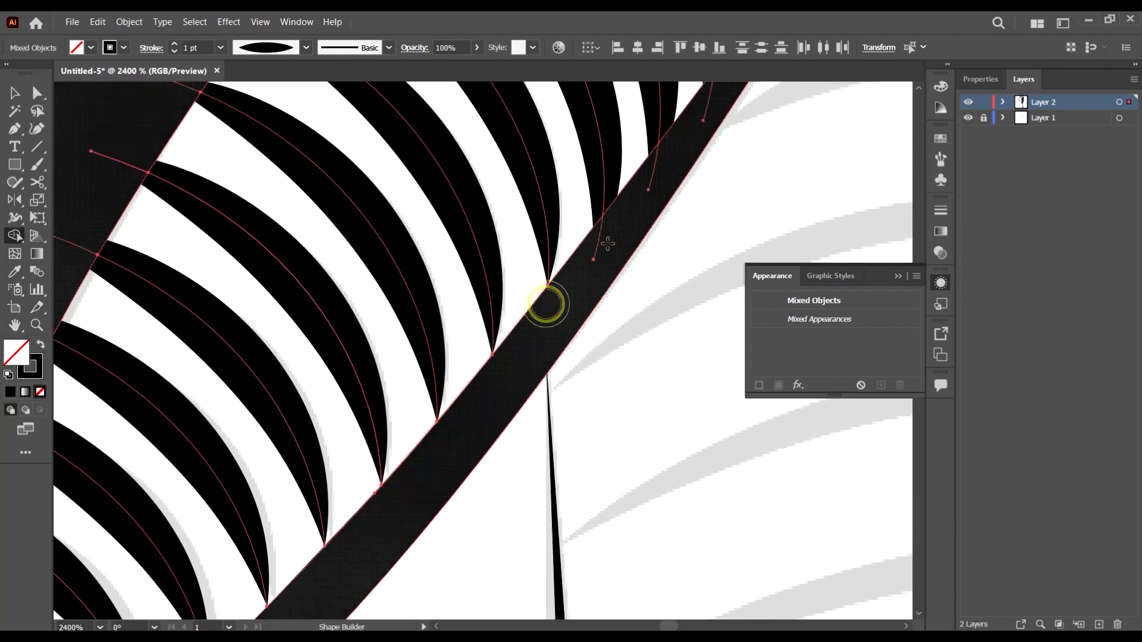
{"action": "left_click", "coordinate": [600, 238]}
{"action": "scroll", "coordinate": [637, 280], "scroll_direction": "up", "scroll_amount": 3}
{"action": "scroll", "coordinate": [637, 244], "scroll_direction": "right", "scroll_amount": 3}
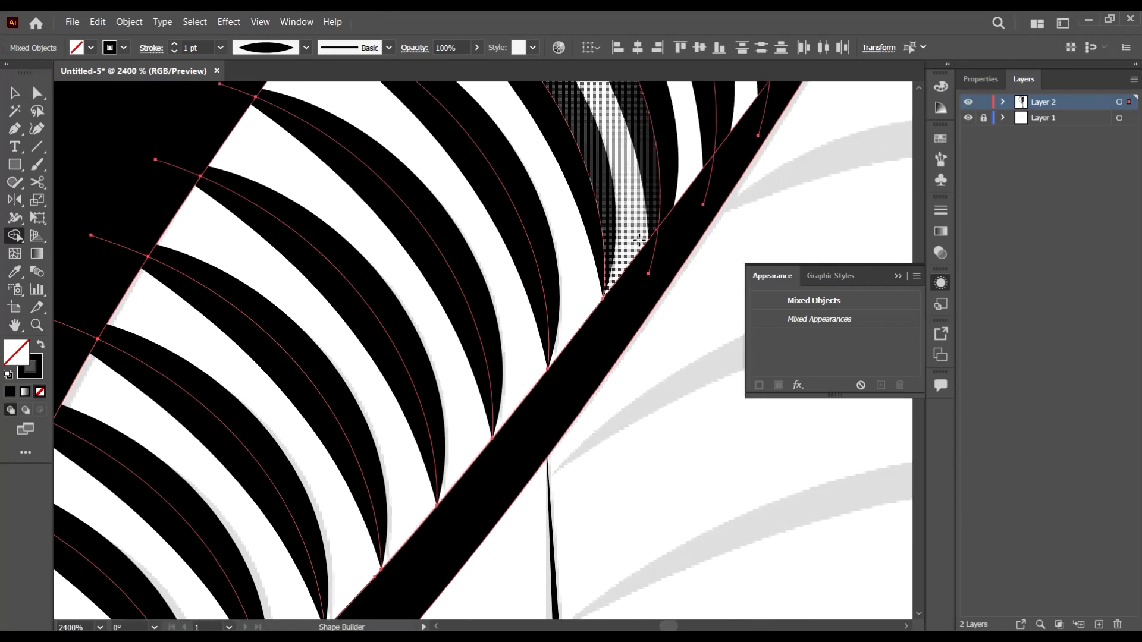
Trim the remaining six stripe tips along the upper part of the tusk's lower outline with Shape Builder
{"action": "scroll", "coordinate": [646, 273], "scroll_direction": "up", "scroll_amount": 1}
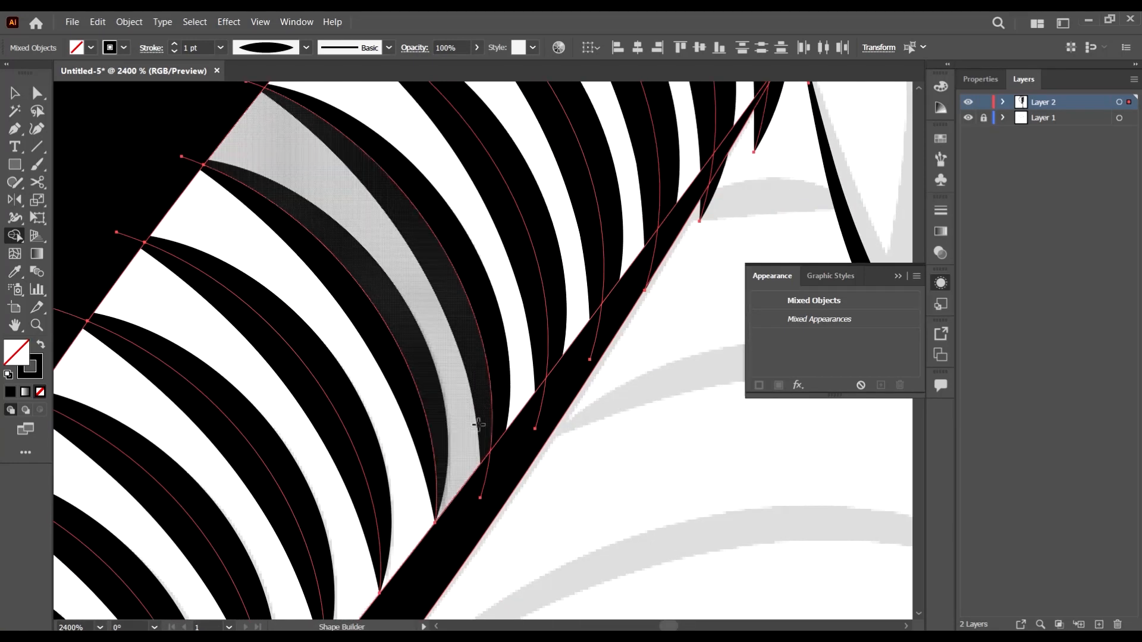
{"action": "left_click", "coordinate": [487, 462]}
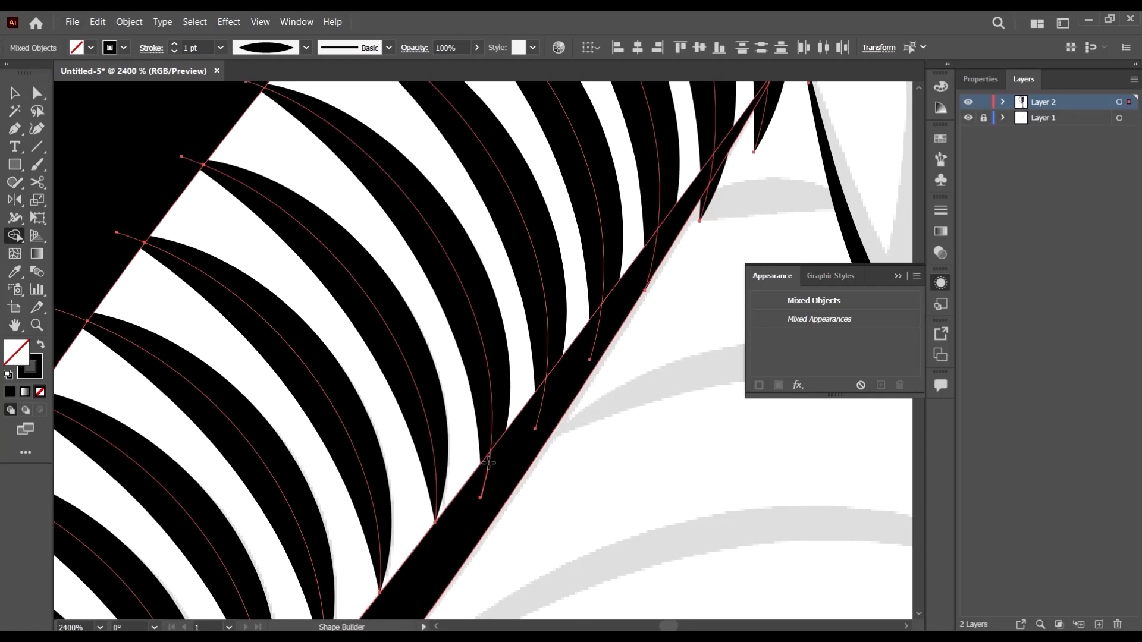
{"action": "left_click", "coordinate": [486, 463]}
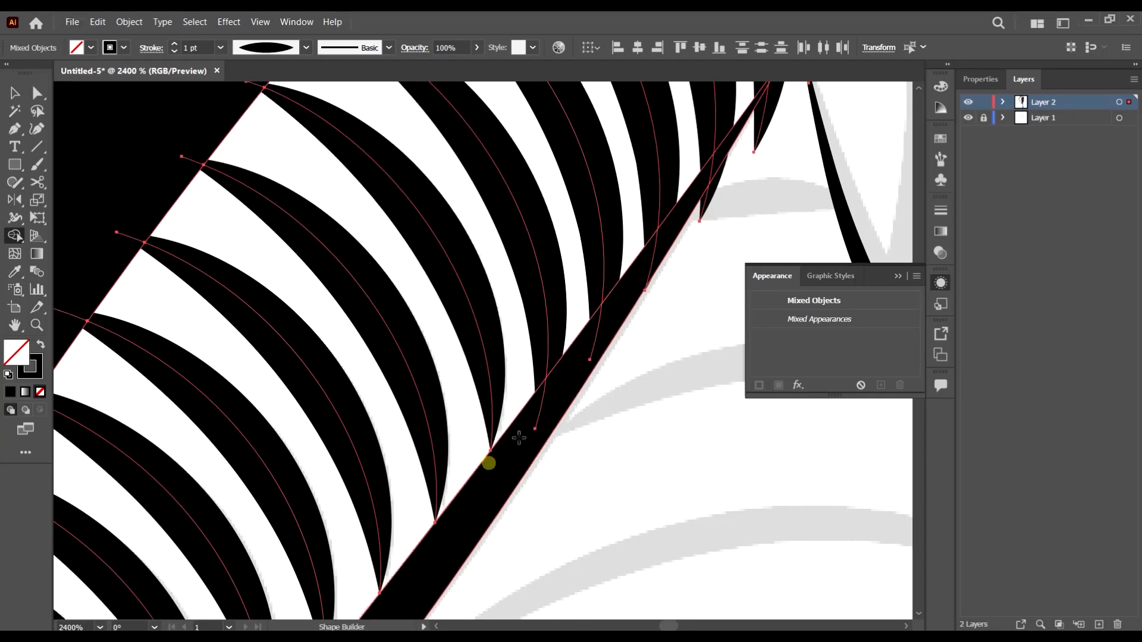
{"action": "left_click", "coordinate": [543, 398]}
{"action": "left_click", "coordinate": [604, 305]}
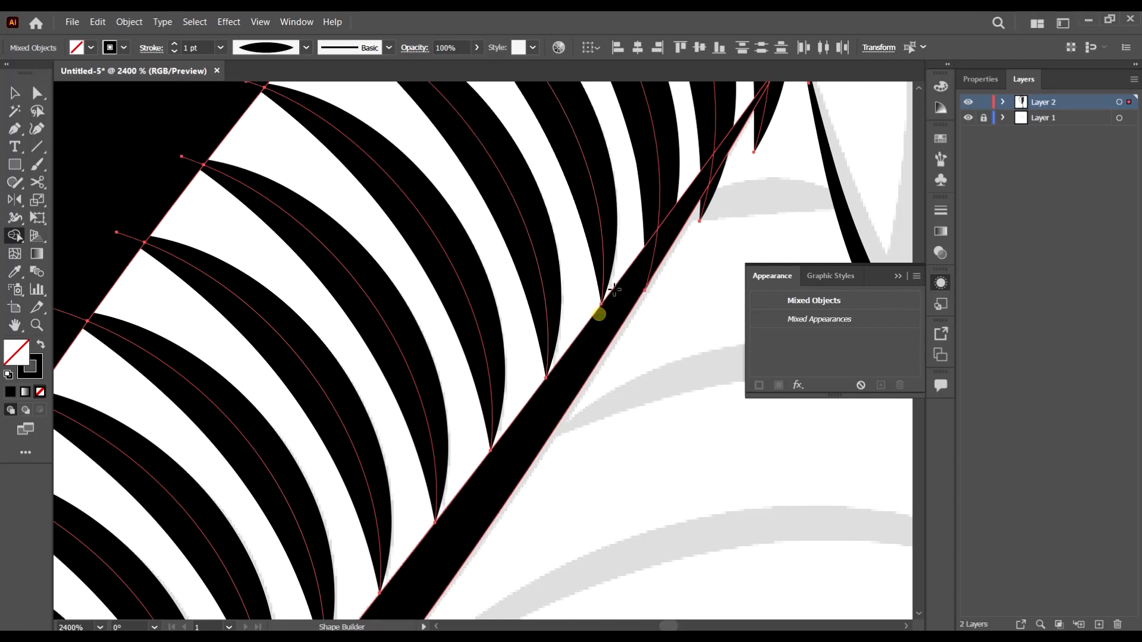
{"action": "left_click", "coordinate": [654, 246]}
{"action": "left_click", "coordinate": [654, 246]}
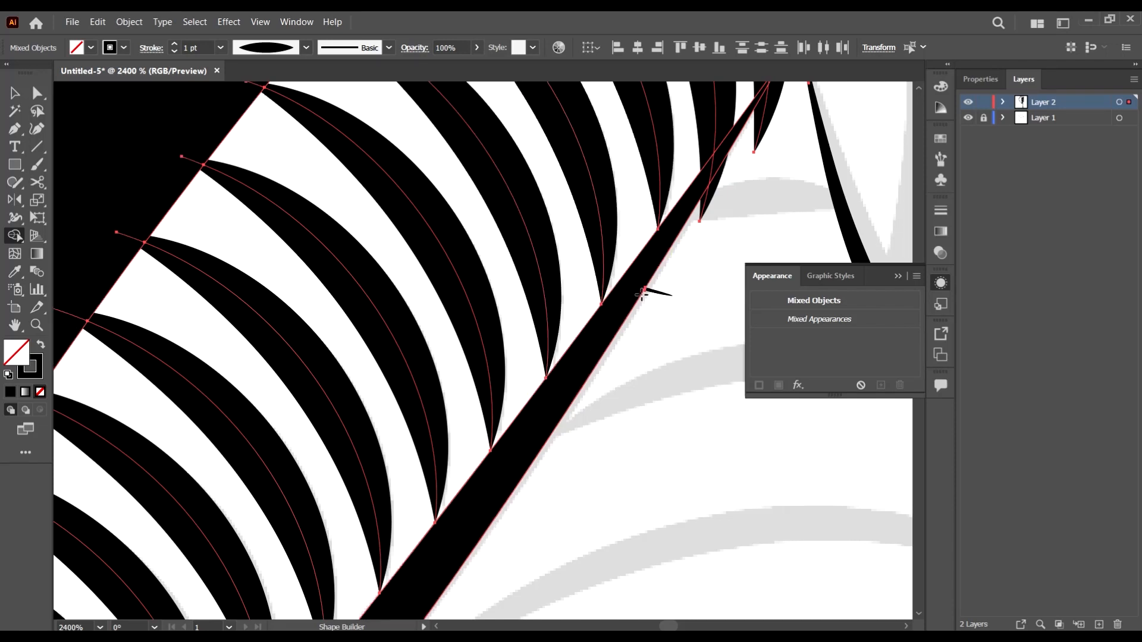
{"action": "scroll", "coordinate": [715, 219], "scroll_direction": "up", "scroll_amount": 3}
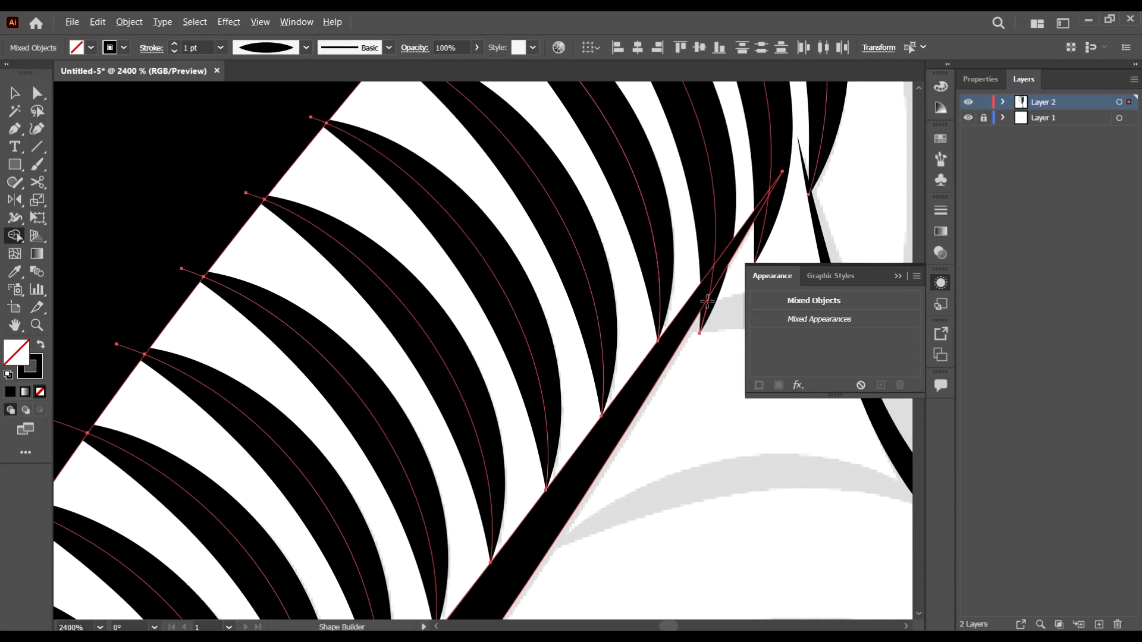
{"action": "scroll", "coordinate": [707, 280], "scroll_direction": "right", "scroll_amount": 2}
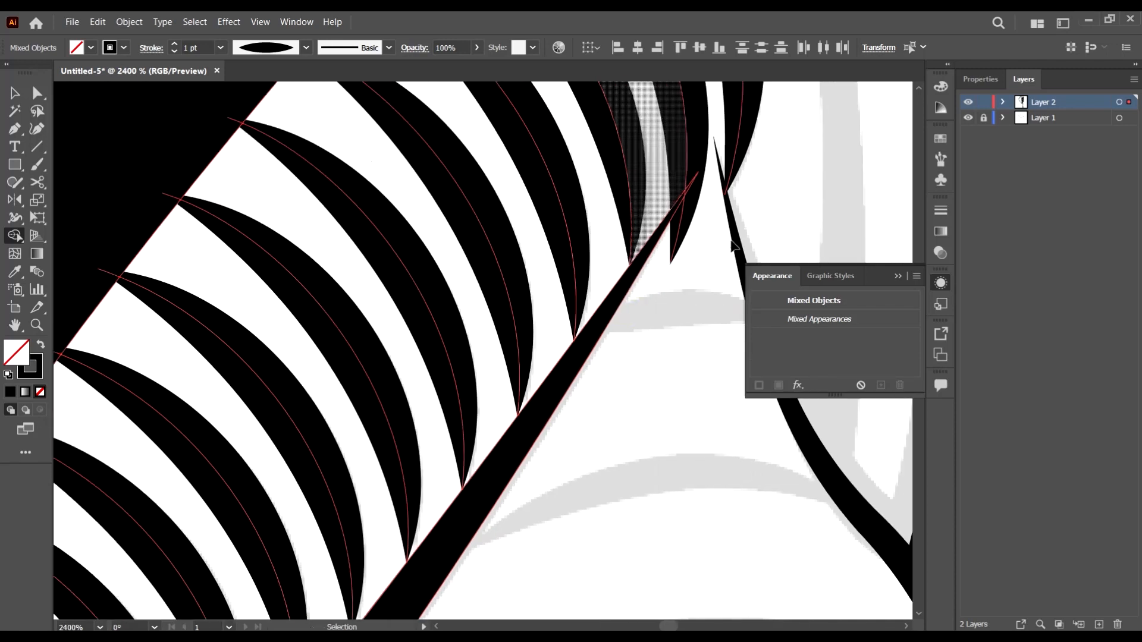
{"action": "scroll", "coordinate": [683, 214], "scroll_direction": "up", "scroll_amount": 3}
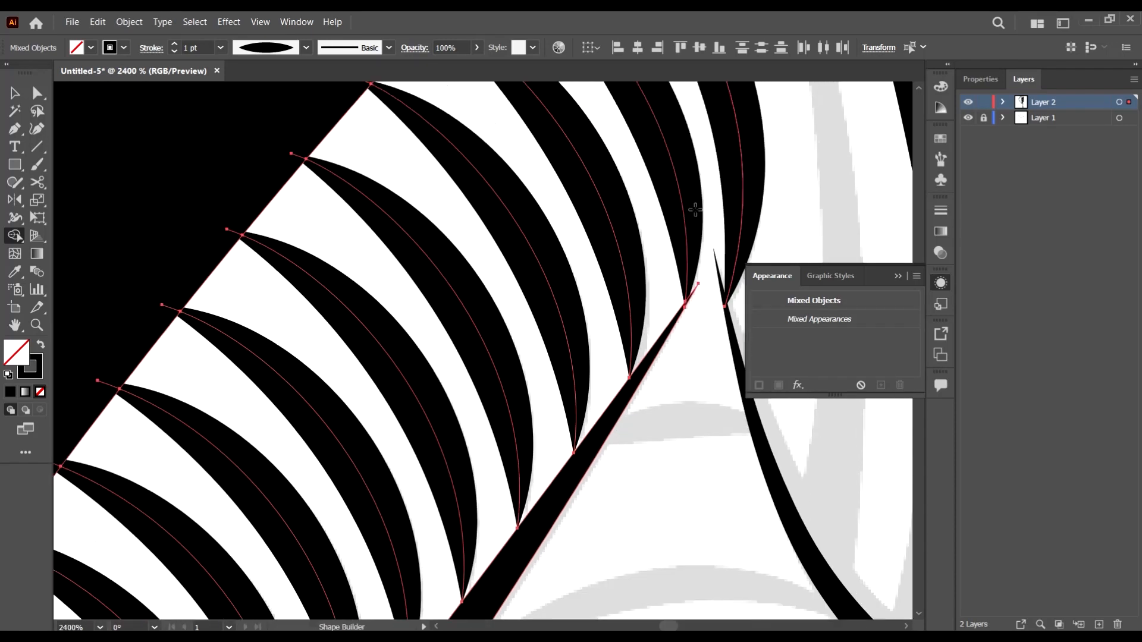
{"action": "scroll", "coordinate": [686, 306], "scroll_direction": "up", "scroll_amount": 5}
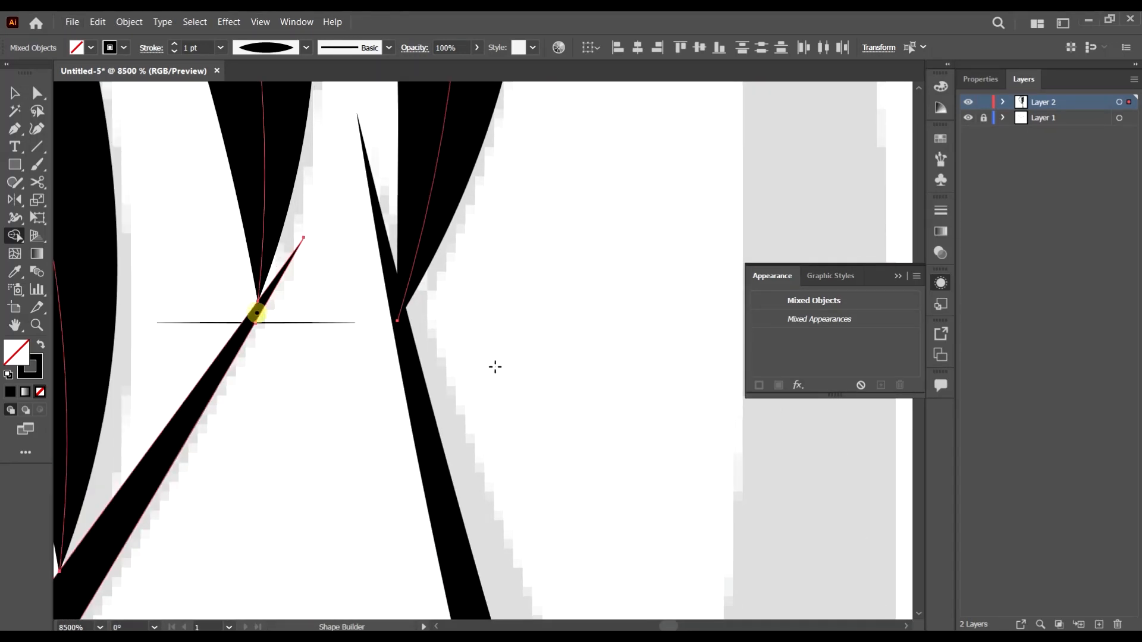
Try to remove the stray horizontal sliver near the outline's upper tip with Shape Builder, and undo the attempts
{"action": "scroll", "coordinate": [495, 367], "scroll_direction": "down", "scroll_amount": 3}
{"action": "scroll", "coordinate": [412, 399], "scroll_direction": "up", "scroll_amount": 2}
{"action": "left_click", "coordinate": [409, 359], "text": "alt"}
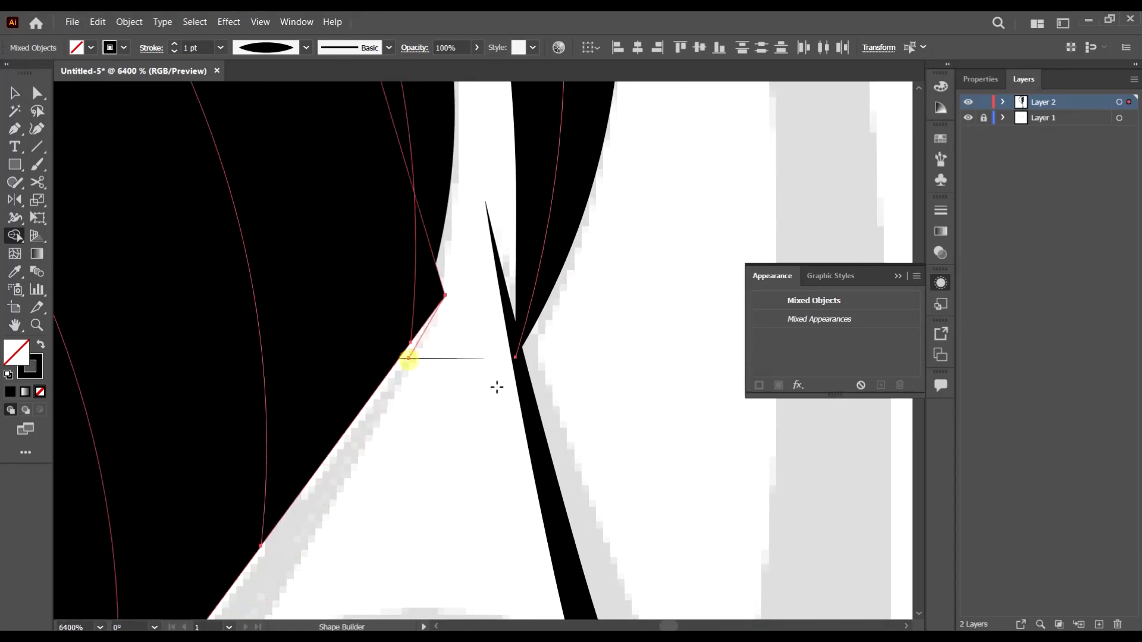
{"action": "key", "text": "ctrl+z"}
{"action": "scroll", "coordinate": [418, 361], "scroll_direction": "up", "scroll_amount": 4}
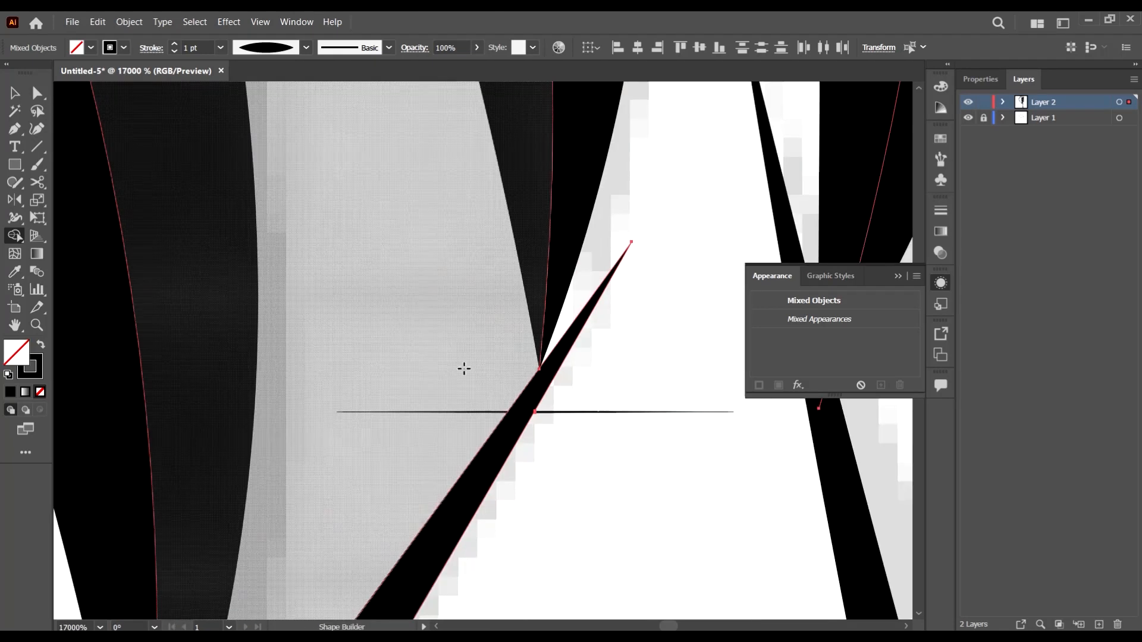
{"action": "left_click", "coordinate": [535, 412]}
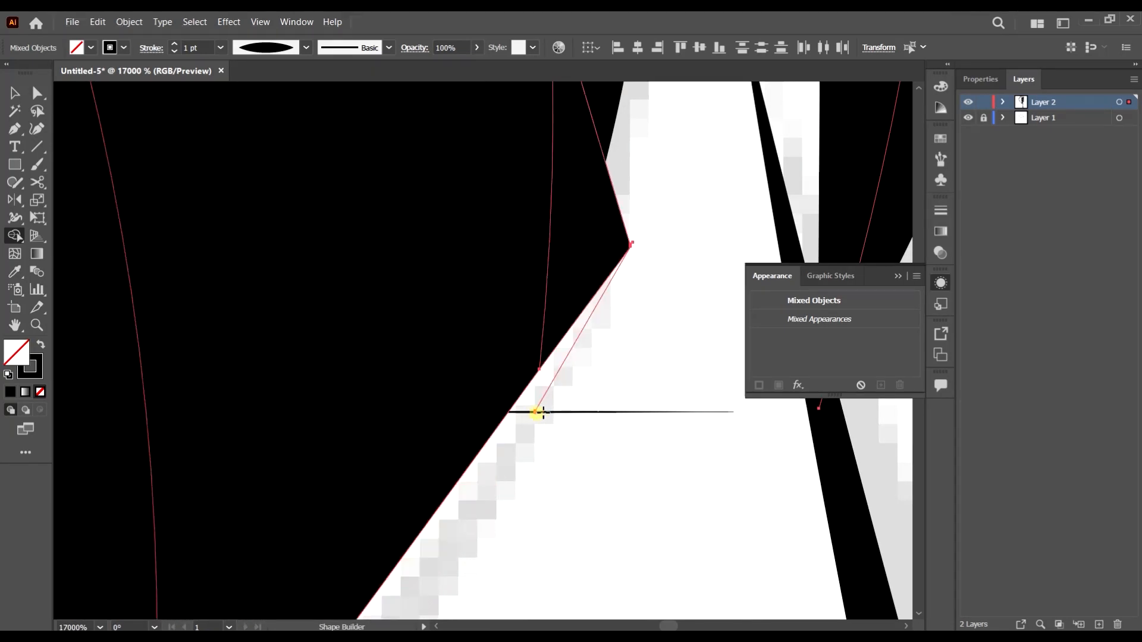
{"action": "key", "text": "ctrl+z"}
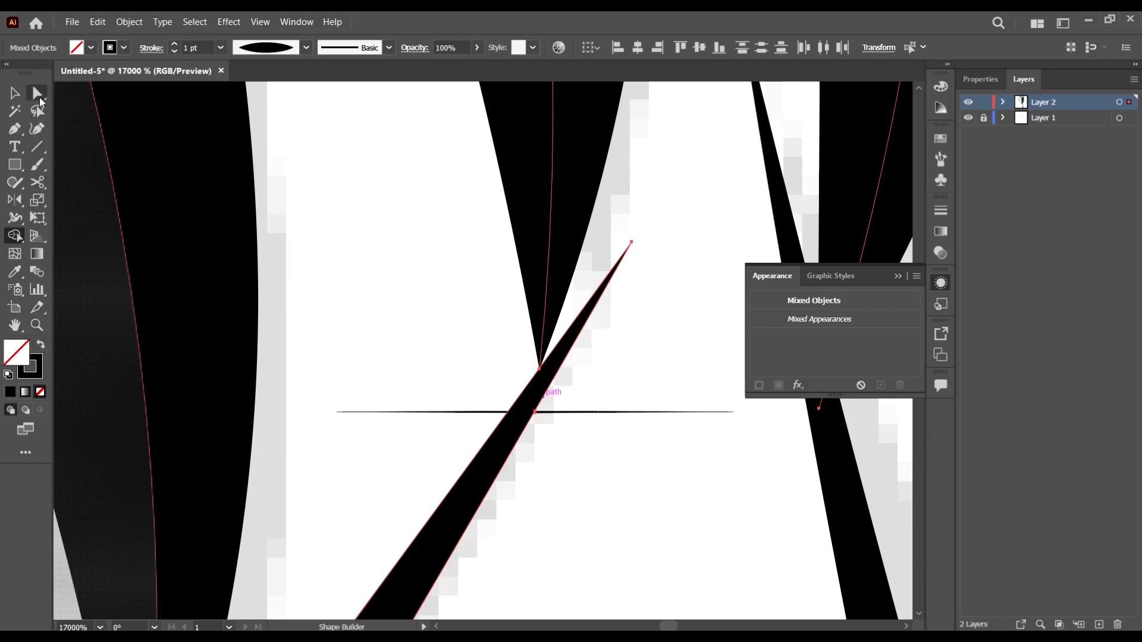
Delete the stray horizontal sliver at the outline's upper tip using the Direct Selection tool, and deselect
{"action": "left_click", "coordinate": [38, 98]}
{"action": "left_click", "coordinate": [548, 446]}
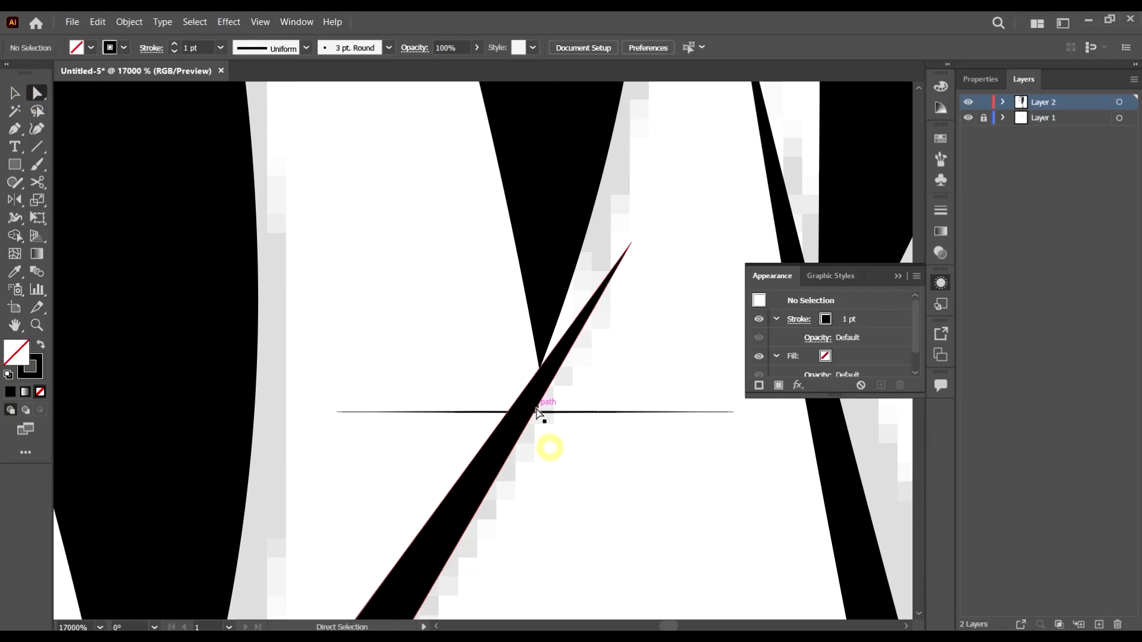
{"action": "left_click", "coordinate": [535, 413]}
{"action": "key", "text": "Delete"}
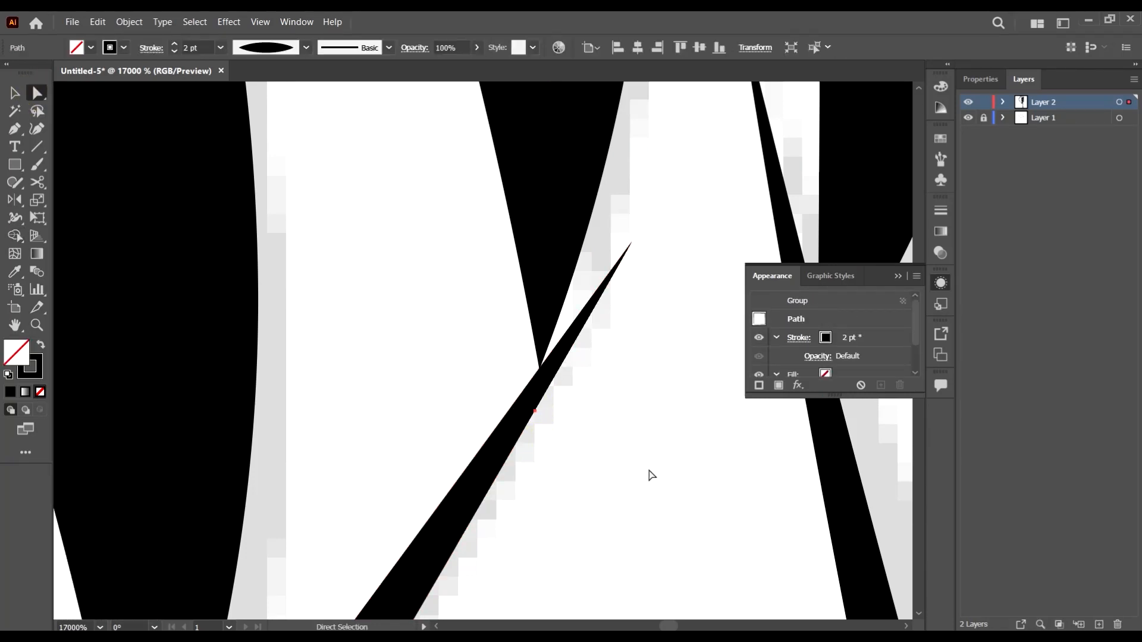
{"action": "left_click", "coordinate": [684, 492]}
{"action": "scroll", "coordinate": [571, 380], "scroll_direction": "down", "scroll_amount": 4}
{"action": "scroll", "coordinate": [571, 385], "scroll_direction": "down", "scroll_amount": 8}
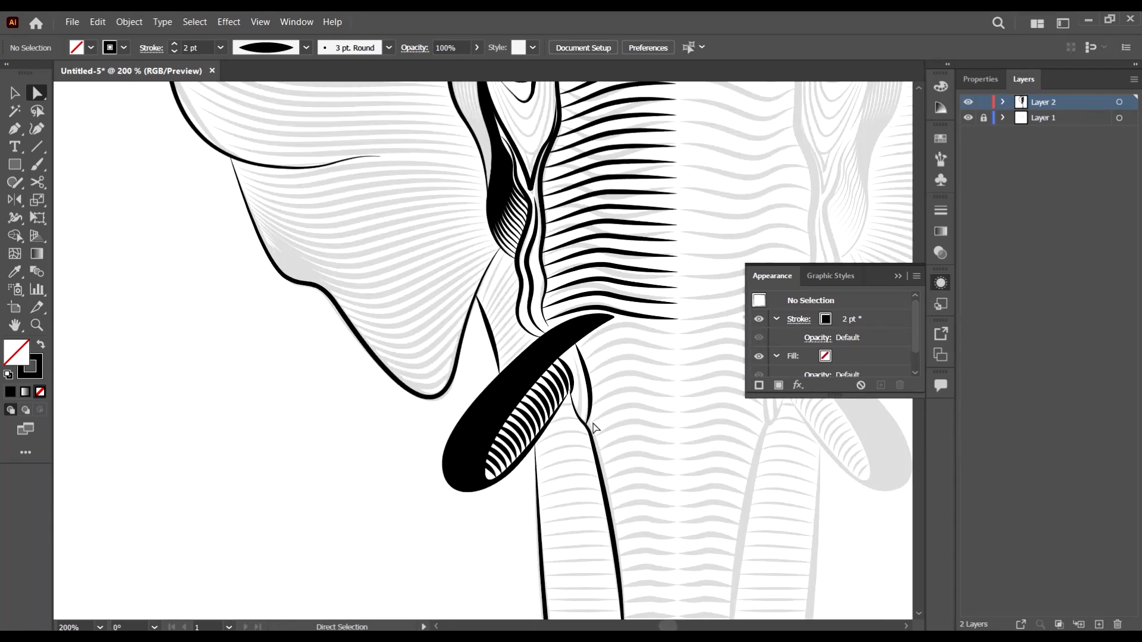
Select the tusk's stripe group, and undo a trial move of it onto the black tusk area
{"action": "left_click", "coordinate": [13, 93]}
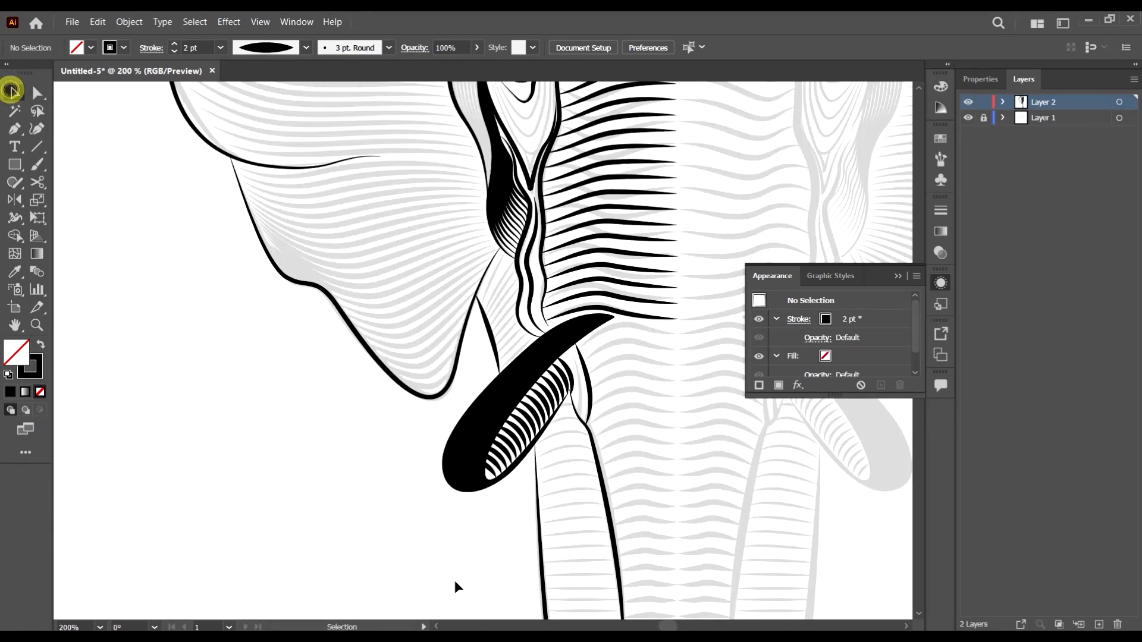
{"action": "key", "text": "ctrl+plus"}
{"action": "key", "text": "ctrl+plus"}
{"action": "key", "text": "ctrl+plus"}
{"action": "left_click", "coordinate": [575, 457]}
{"action": "scroll", "coordinate": [576, 457], "scroll_direction": "down", "scroll_amount": 2}
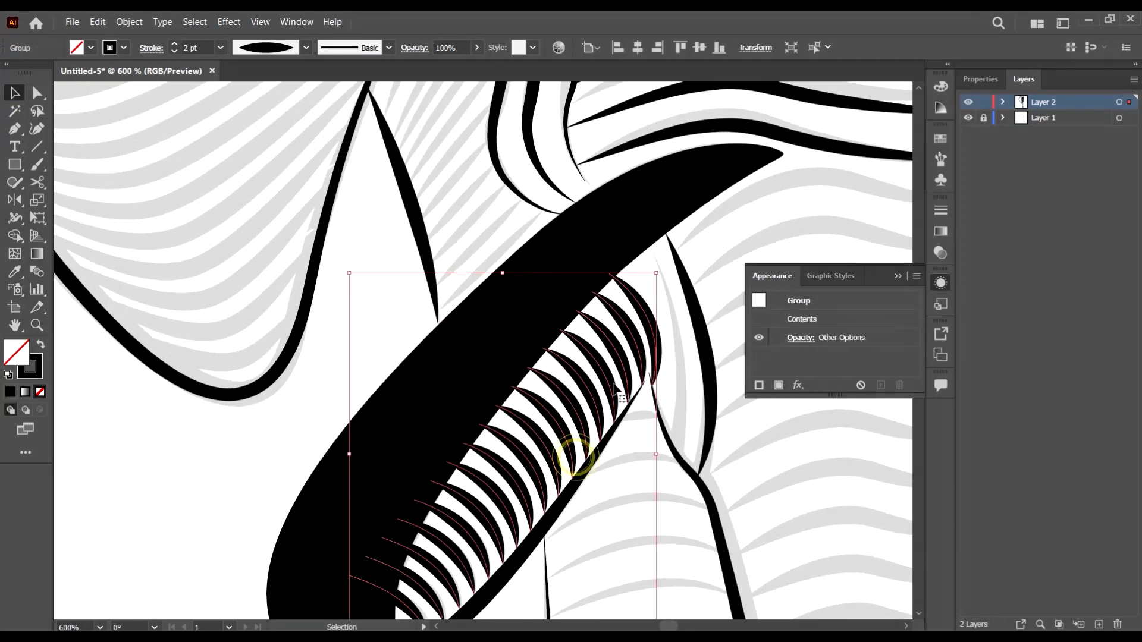
{"action": "left_click_drag", "start_coordinate": [603, 363], "coordinate": [434, 418]}
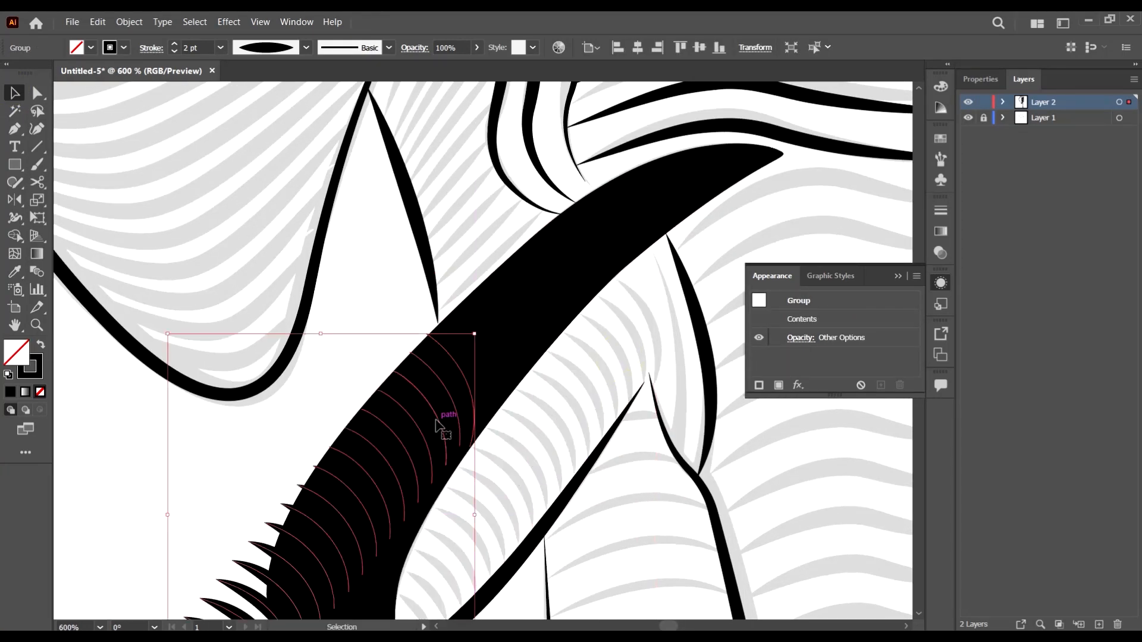
{"action": "key", "text": "ctrl+z"}
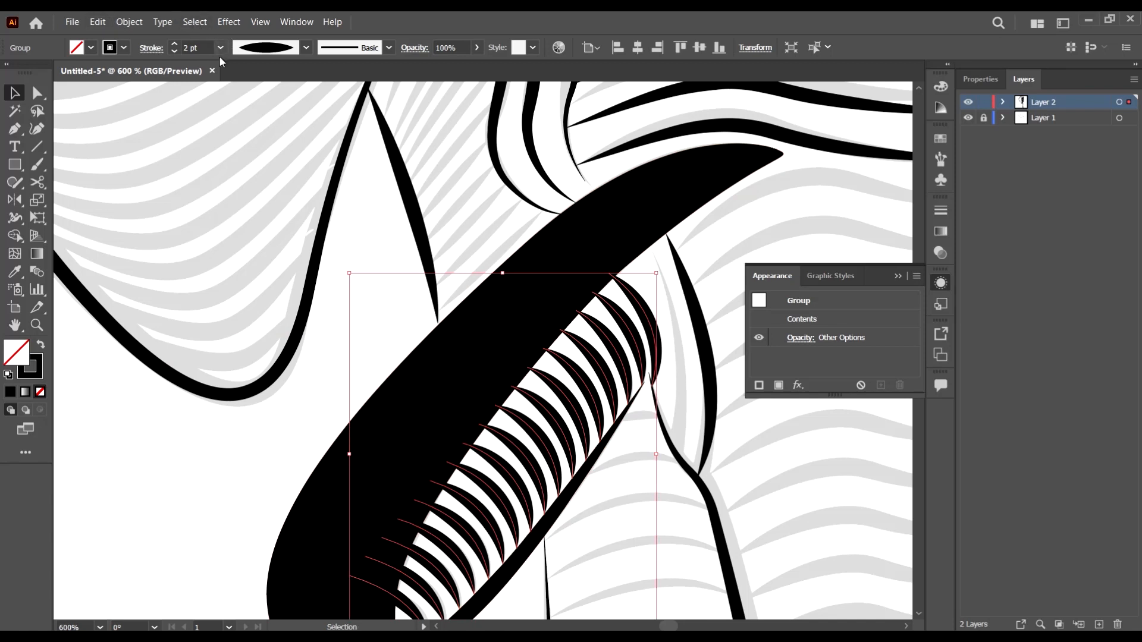
Set the tusk stripe group's stroke weight to 1.5 pt and deselect it
{"action": "left_click", "coordinate": [220, 47]}
{"action": "left_click", "coordinate": [238, 127]}
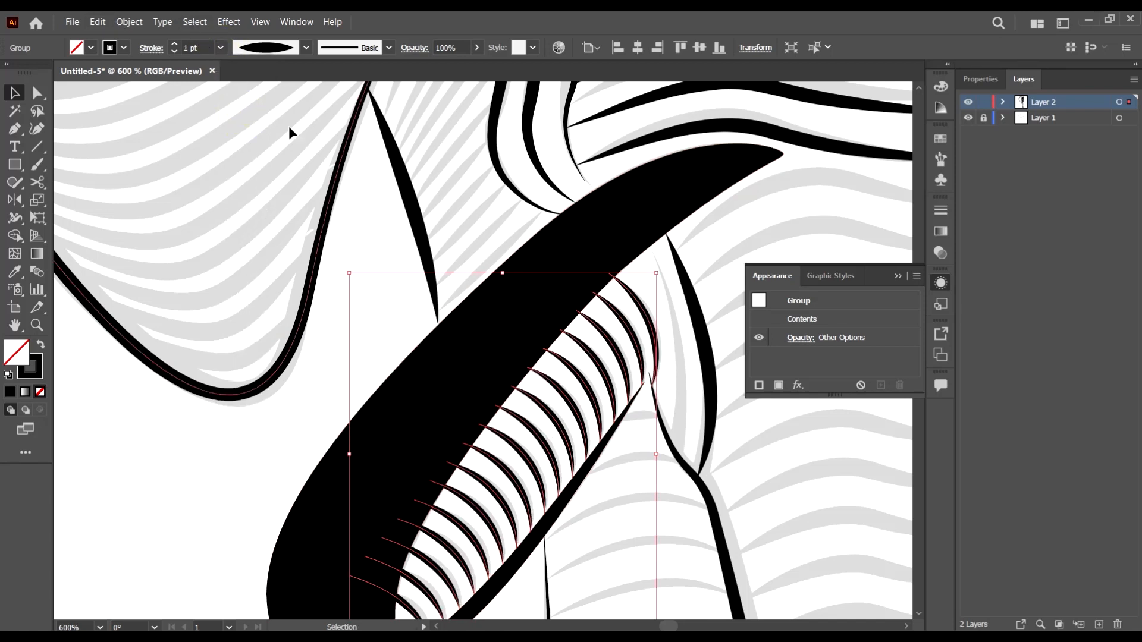
{"action": "left_click", "coordinate": [195, 48]}
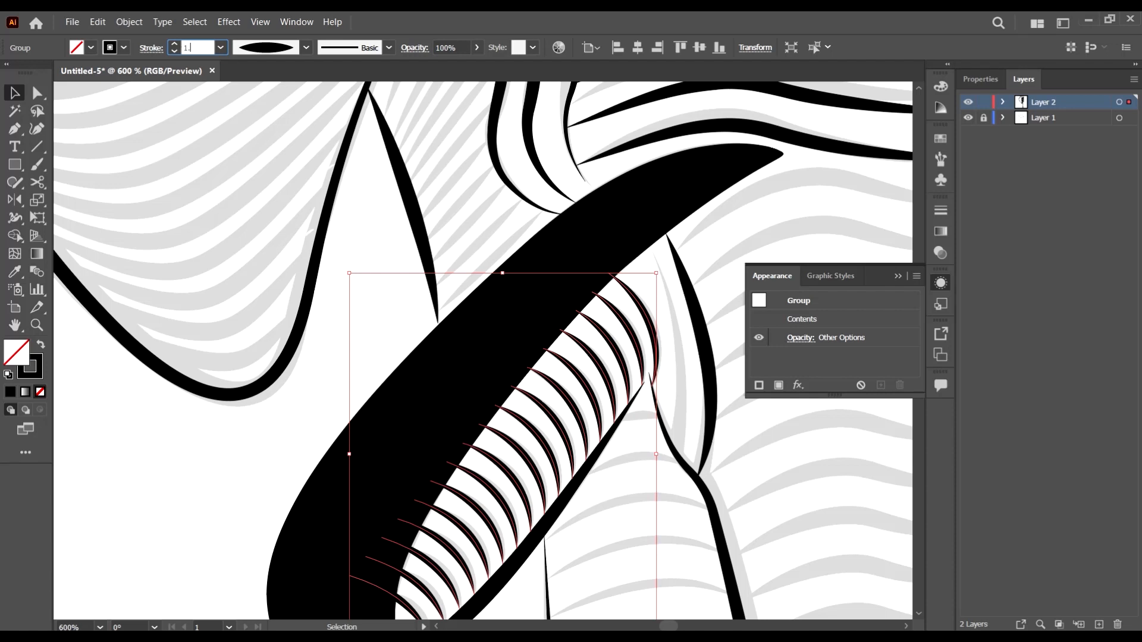
{"action": "type", "text": "1.5"}
{"action": "key", "text": "Return"}
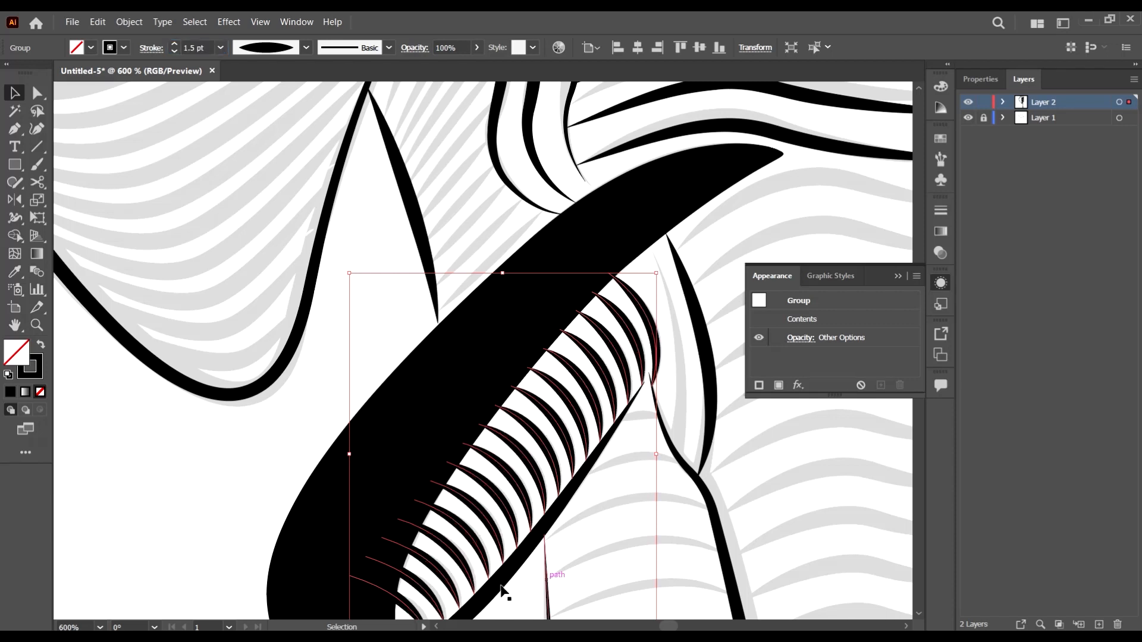
{"action": "left_click", "coordinate": [178, 416]}
Trace the grey fold between the tusk's striped base and the black crease beside it with a curved Pen tool path, and deselect
{"action": "scroll", "coordinate": [625, 368], "scroll_direction": "down", "scroll_amount": 6}
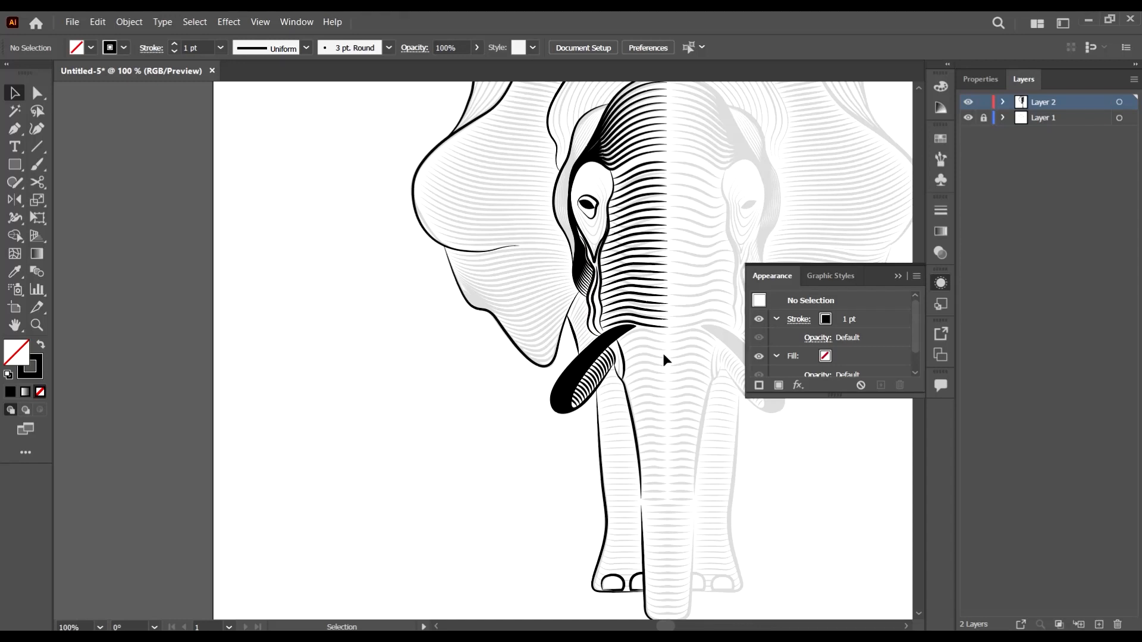
{"action": "scroll", "coordinate": [657, 352], "scroll_direction": "up", "scroll_amount": 8}
{"action": "scroll", "coordinate": [462, 415], "scroll_direction": "down", "scroll_amount": 2}
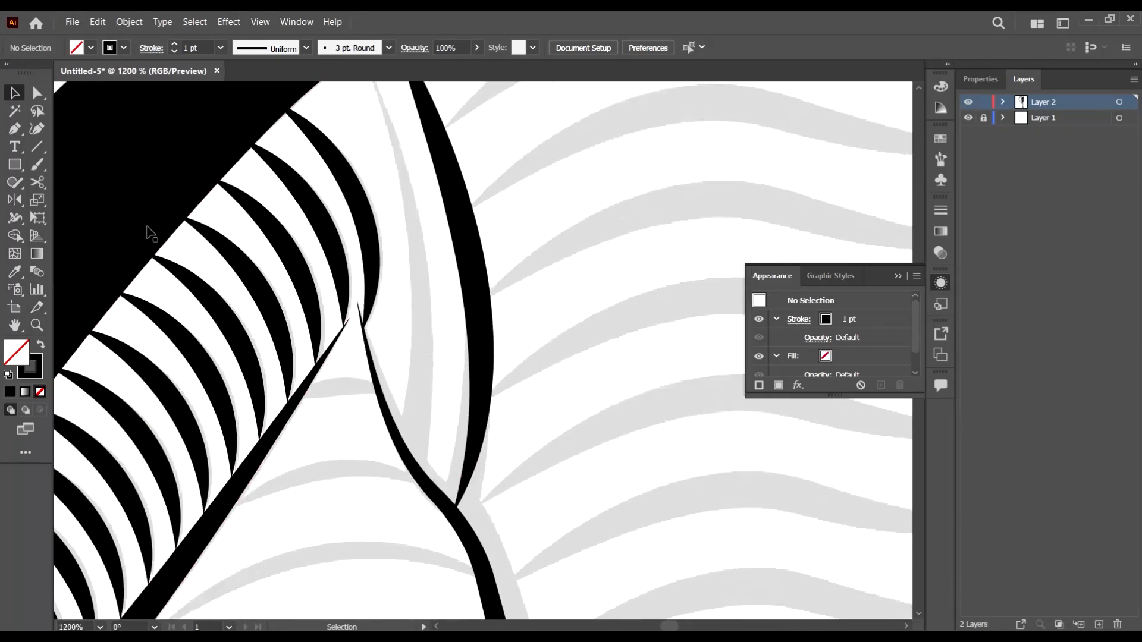
{"action": "key", "text": "p"}
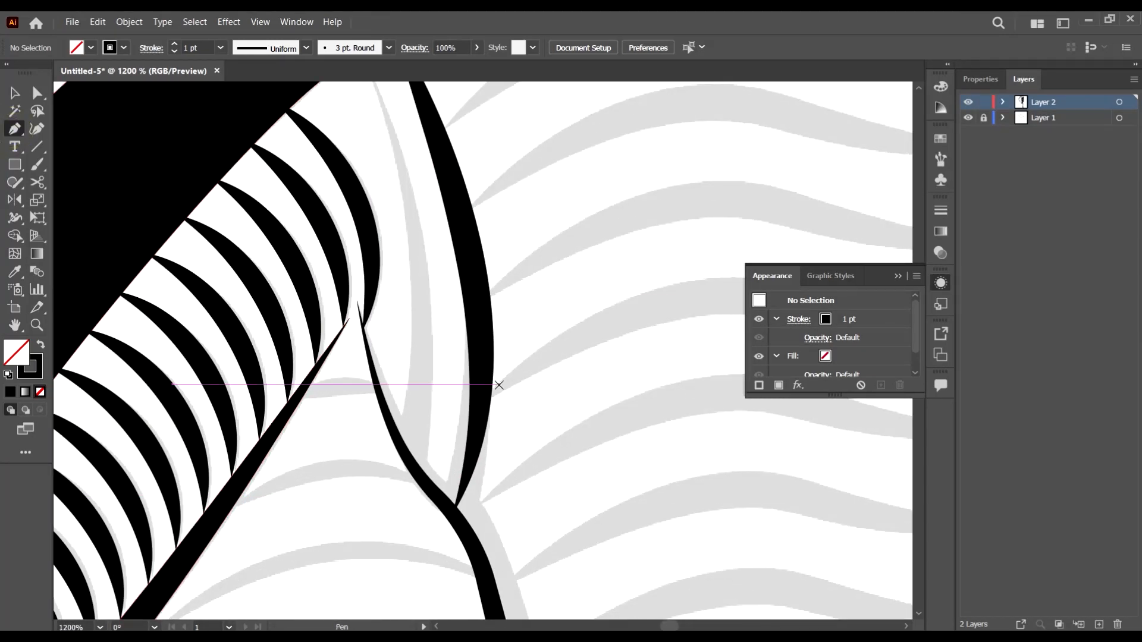
{"action": "scroll", "coordinate": [499, 385], "scroll_direction": "up", "scroll_amount": 3}
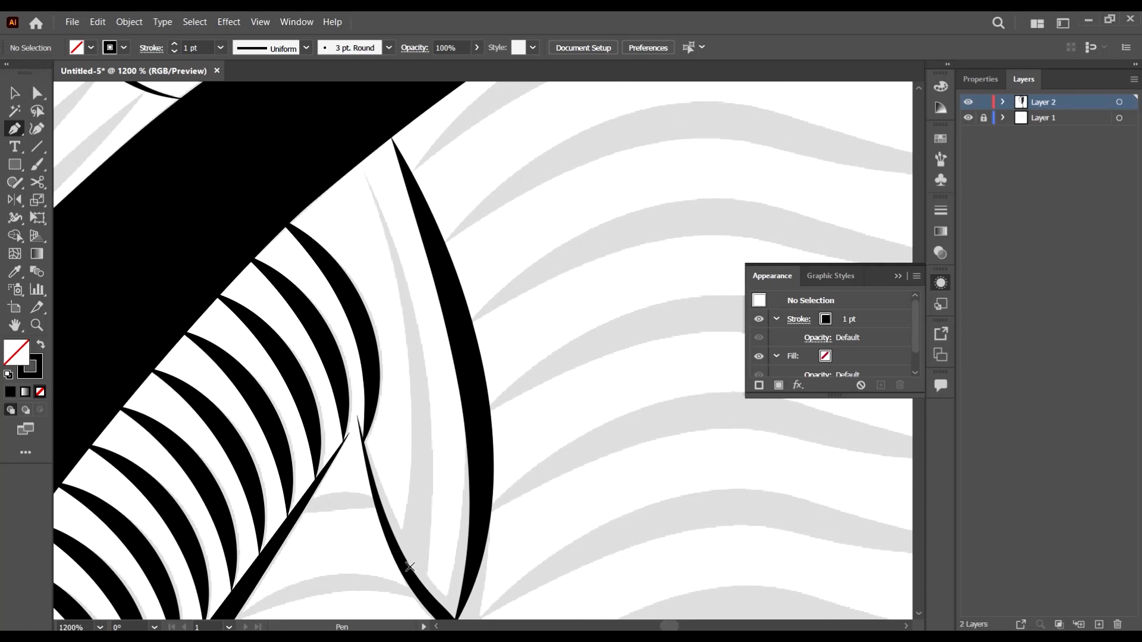
{"action": "left_click", "coordinate": [411, 573]}
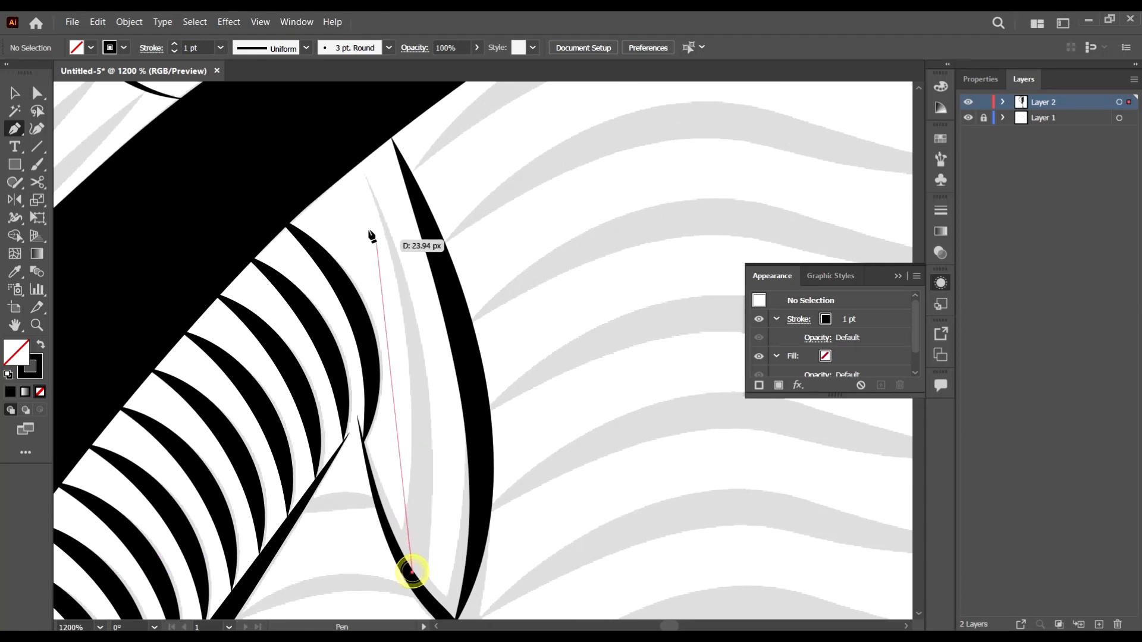
{"action": "left_click", "coordinate": [360, 167]}
{"action": "scroll", "coordinate": [319, 132], "scroll_direction": "up", "scroll_amount": 6}
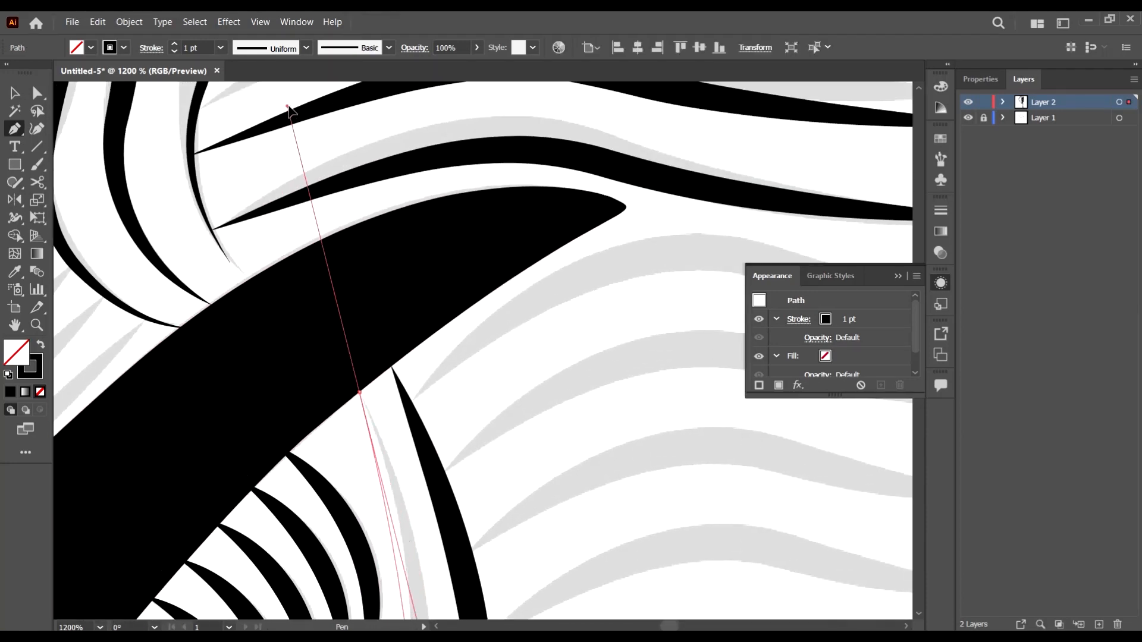
{"action": "left_click_drag", "start_coordinate": [283, 148], "coordinate": [261, 184]}
{"action": "scroll", "coordinate": [433, 338], "scroll_direction": "down", "scroll_amount": 1}
{"action": "scroll", "coordinate": [433, 338], "scroll_direction": "down", "scroll_amount": 3}
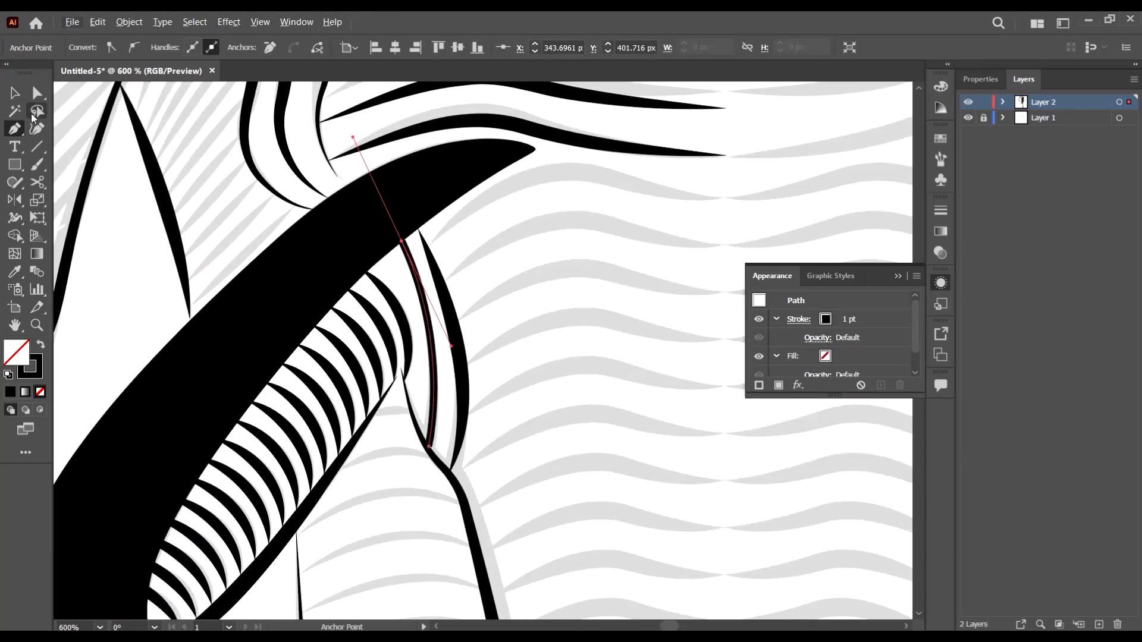
{"action": "left_click", "coordinate": [7, 85]}
{"action": "left_click", "coordinate": [407, 499]}
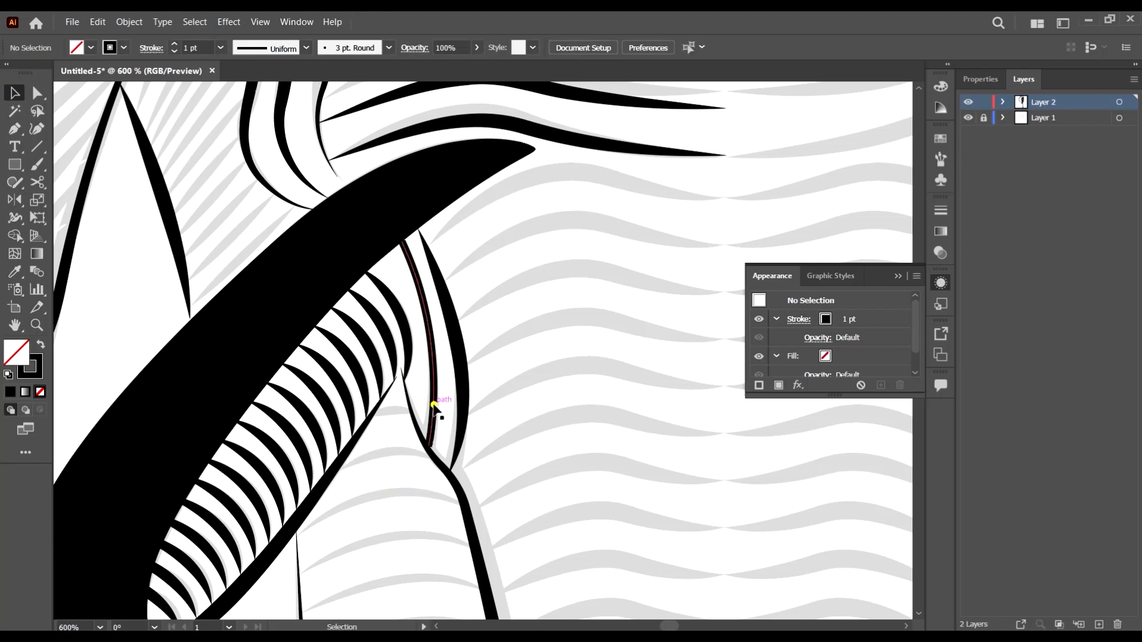
Give the new fold line a 2 pt stroke with the triangular width profile that tapers to one end, and deselect
{"action": "left_click", "coordinate": [433, 404]}
{"action": "left_click", "coordinate": [224, 49]}
{"action": "left_click", "coordinate": [241, 120]}
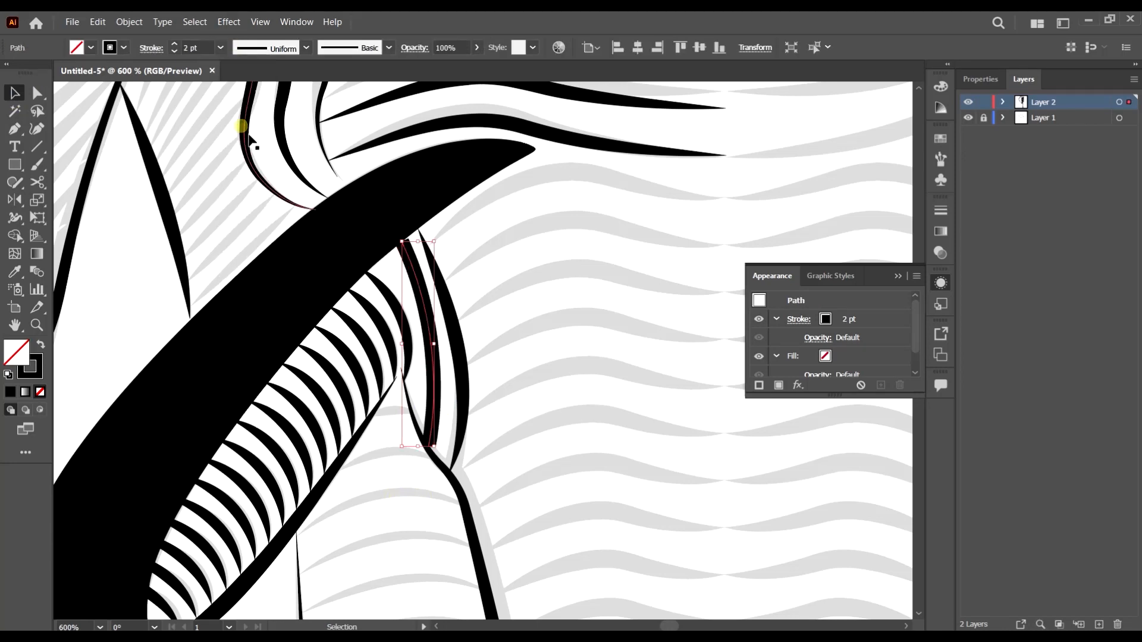
{"action": "left_click", "coordinate": [306, 46]}
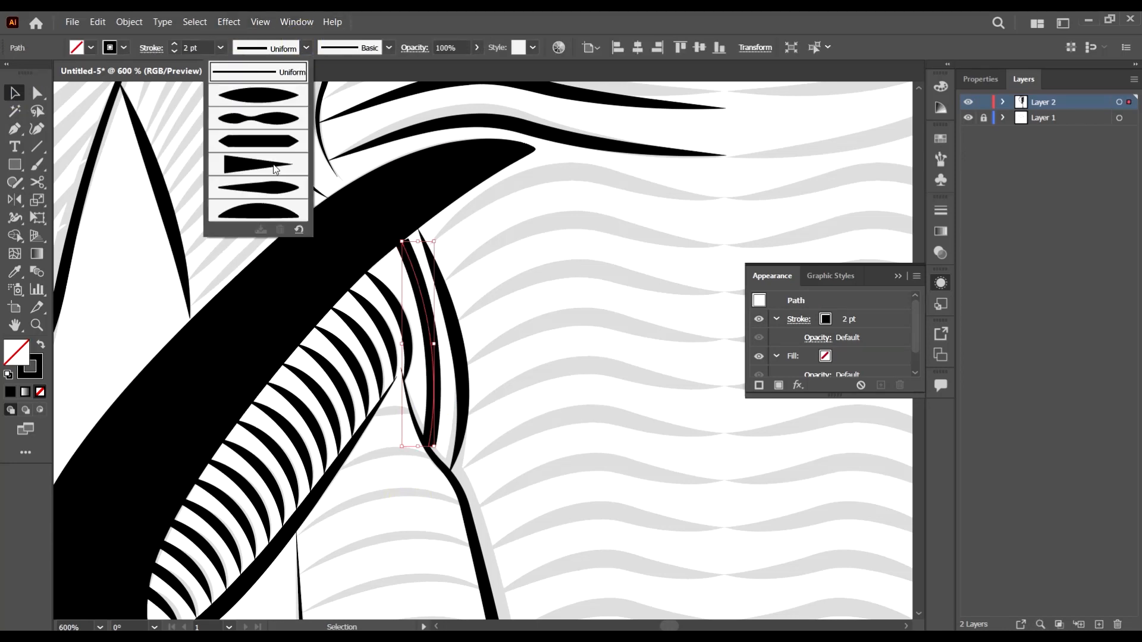
{"action": "left_click", "coordinate": [276, 169]}
{"action": "left_click", "coordinate": [591, 406]}
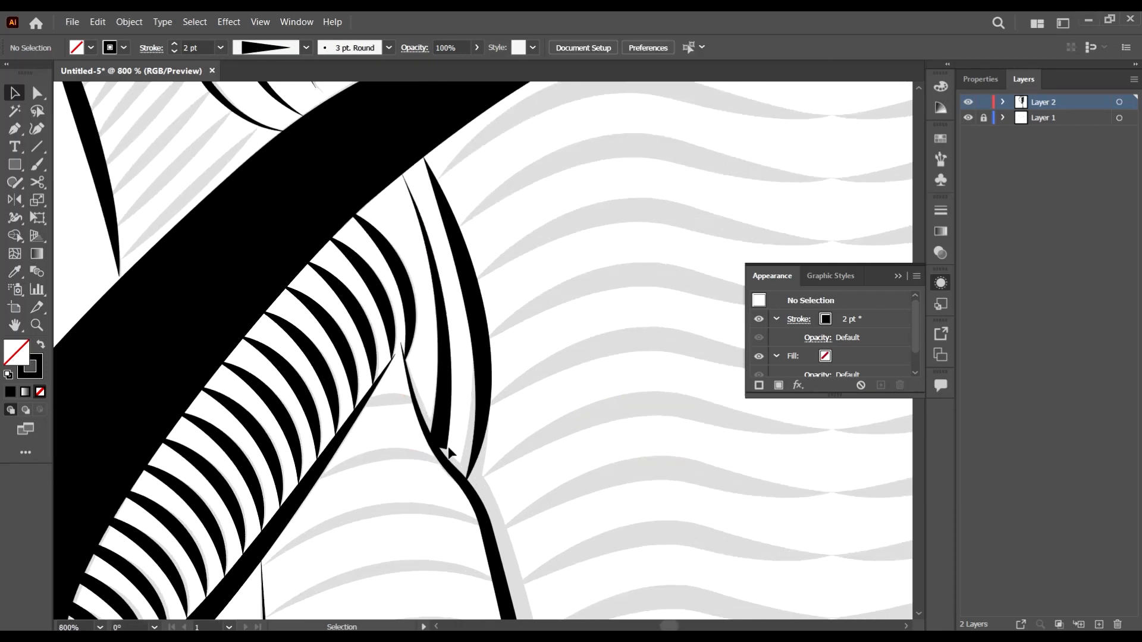
Move the fold line's lower anchor point slightly down onto the leg outline with the Direct Selection tool
{"action": "key", "text": "a"}
{"action": "scroll", "coordinate": [449, 454], "scroll_direction": "up", "scroll_amount": 2}
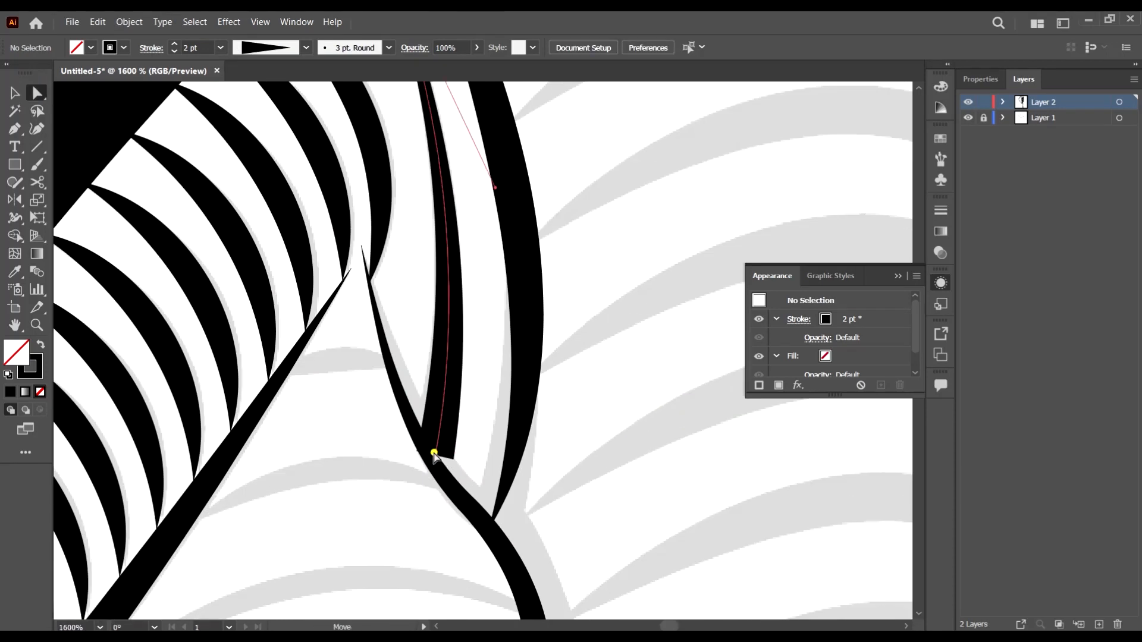
{"action": "left_click", "coordinate": [434, 455]}
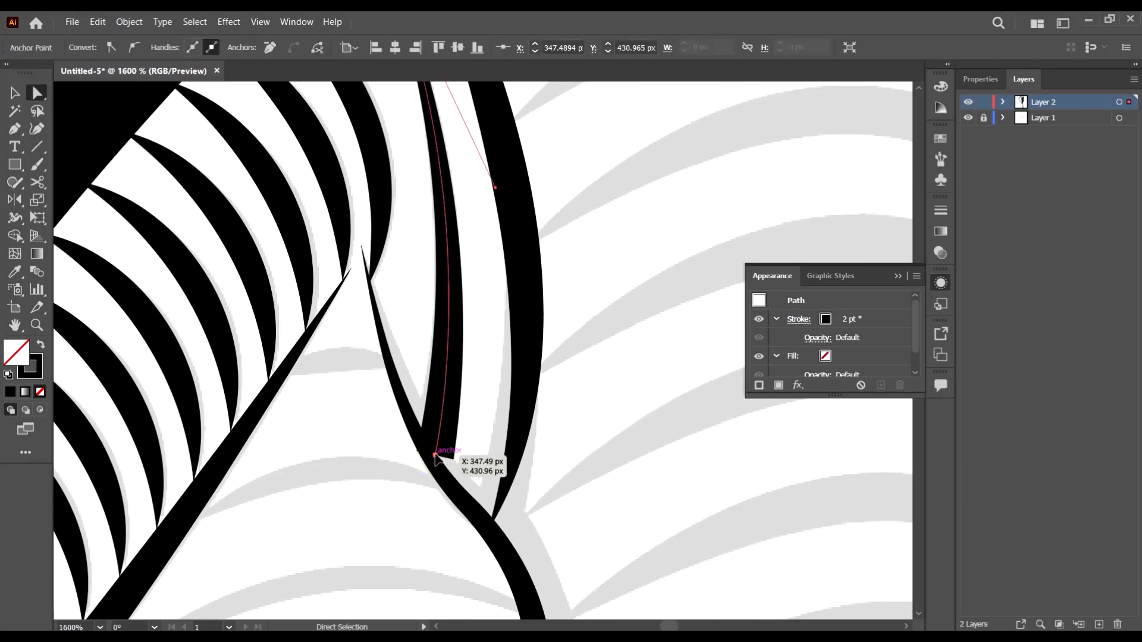
{"action": "left_click_drag", "start_coordinate": [434, 455], "coordinate": [431, 464]}
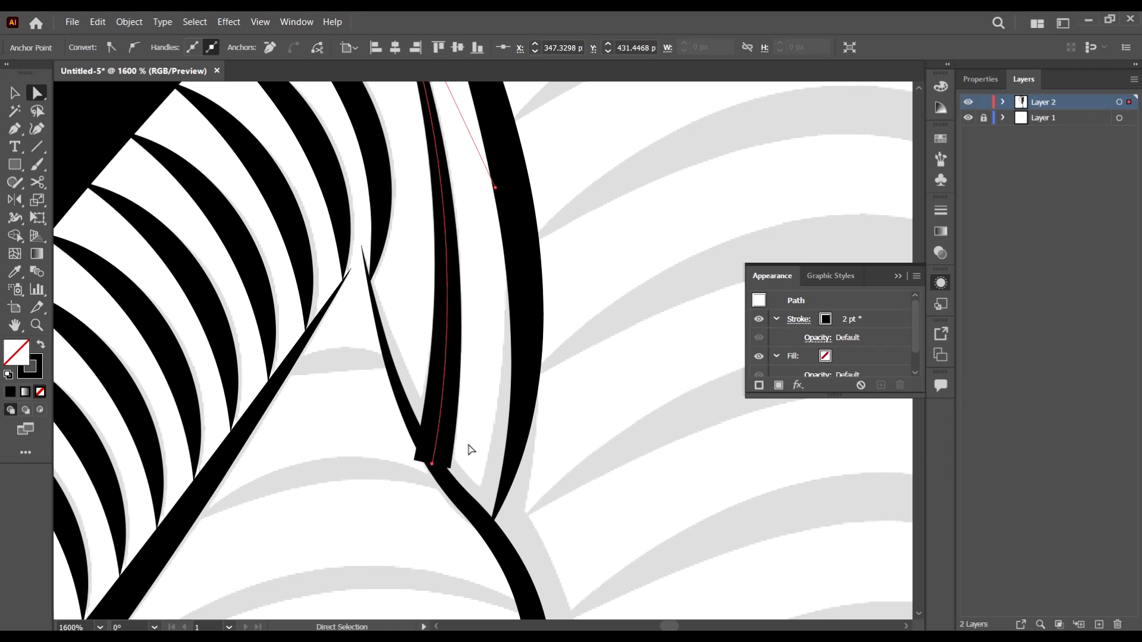
{"action": "scroll", "coordinate": [474, 426], "scroll_direction": "down", "scroll_amount": 2}
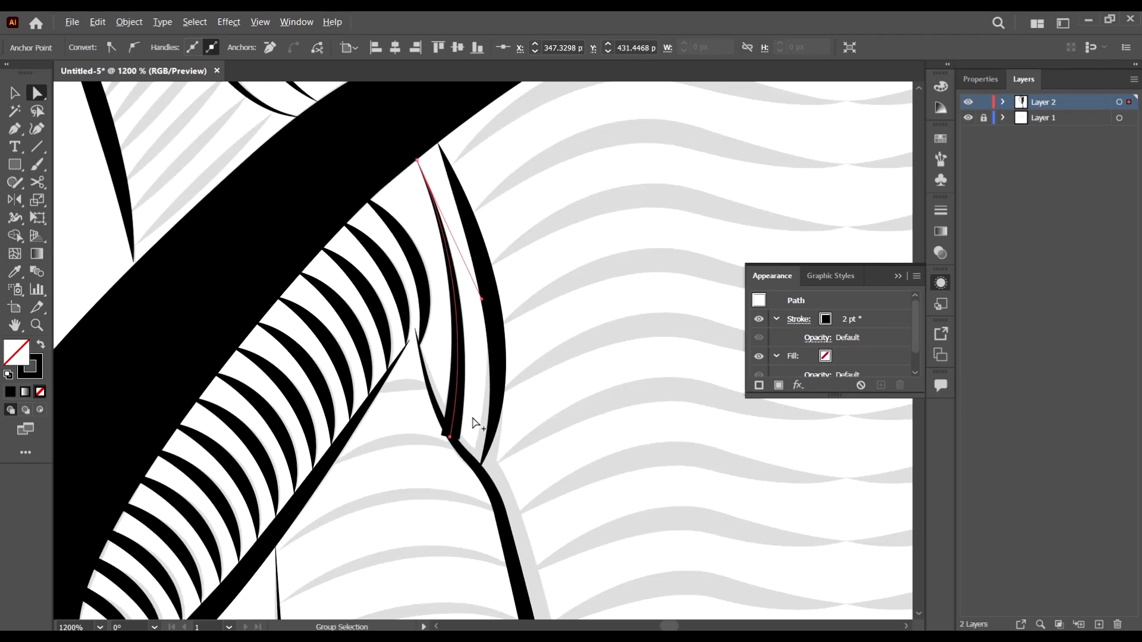
Select the tapered fold line beside the tusk and expand its appearance into a filled shape
{"action": "left_click", "coordinate": [485, 302], "text": "ctrl"}
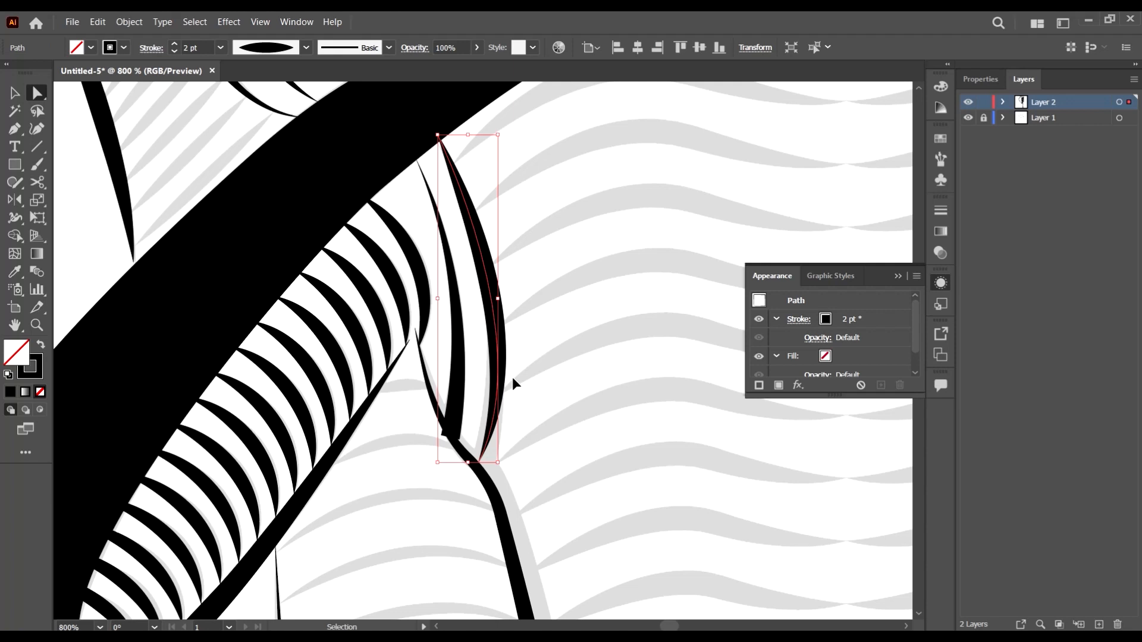
{"action": "left_click", "coordinate": [462, 374], "text": "ctrl"}
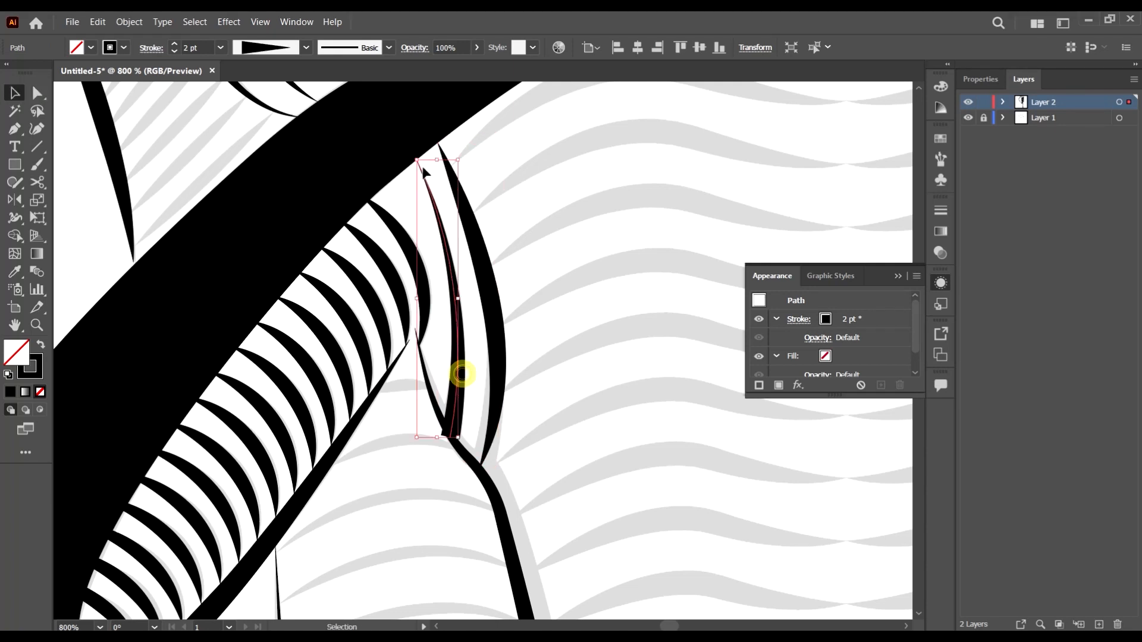
{"action": "scroll", "coordinate": [467, 438], "scroll_direction": "up", "scroll_amount": 3}
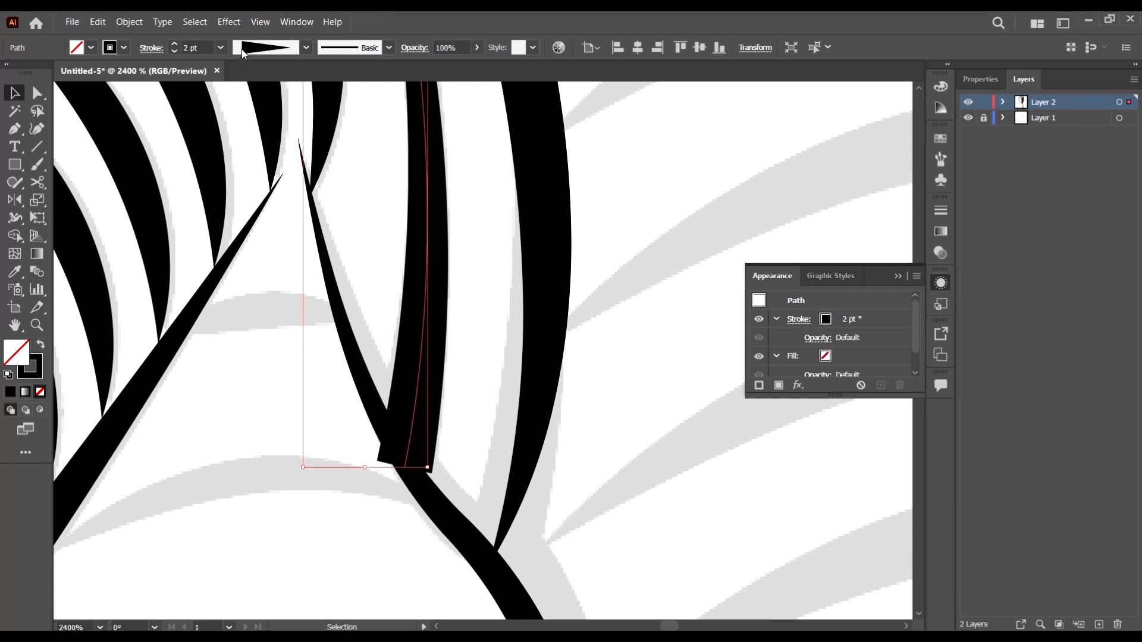
{"action": "left_click", "coordinate": [129, 22]}
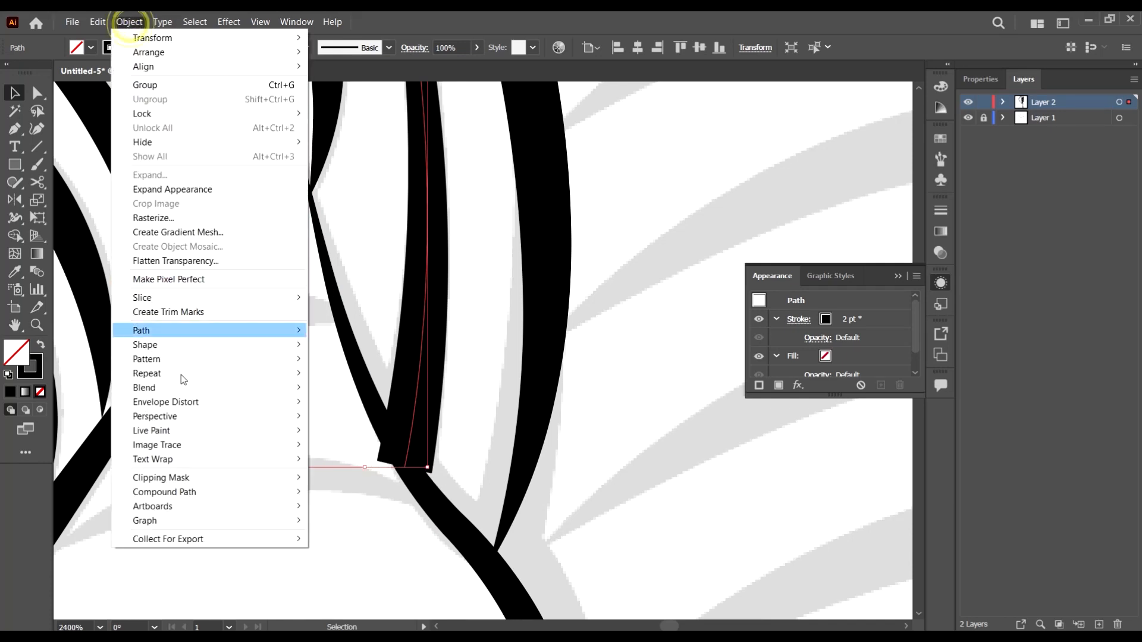
{"action": "mouse_move", "coordinate": [199, 380]}
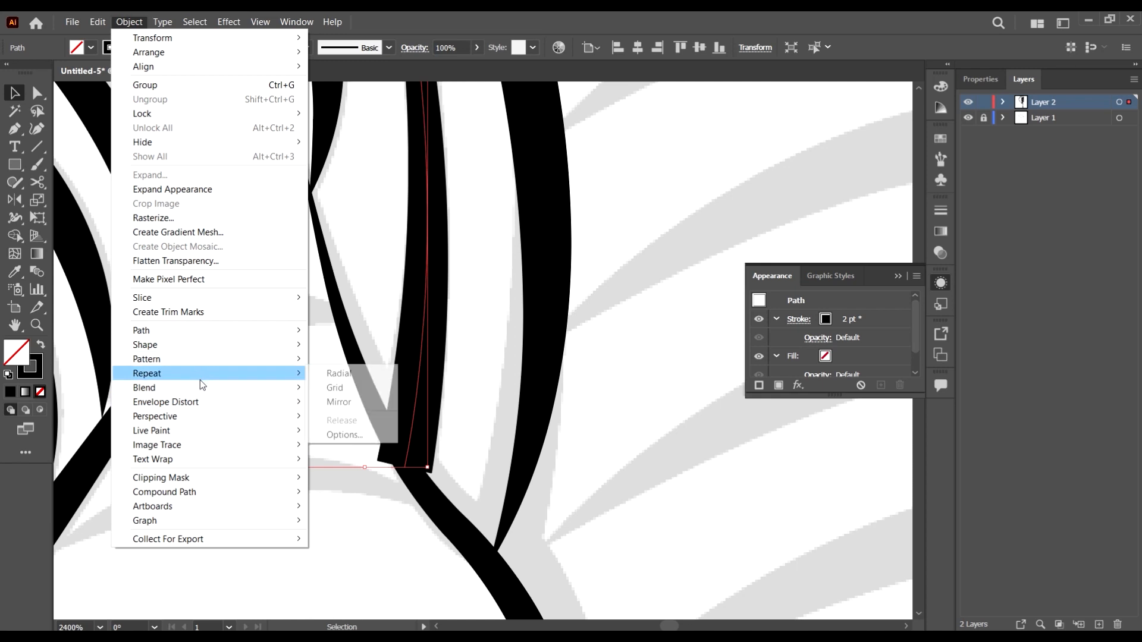
{"action": "left_click", "coordinate": [180, 191]}
{"action": "scroll", "coordinate": [372, 504], "scroll_direction": "up", "scroll_amount": 2}
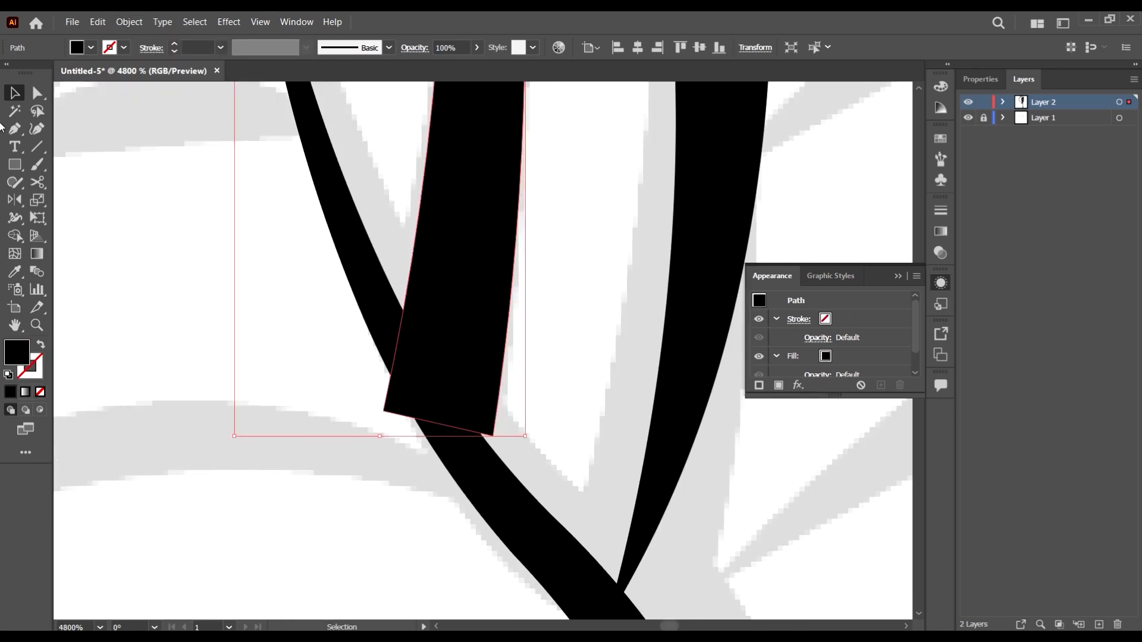
Move the two lower corner points of the expanded fold so its blunt end sits within the black outline
{"action": "left_click", "coordinate": [37, 93]}
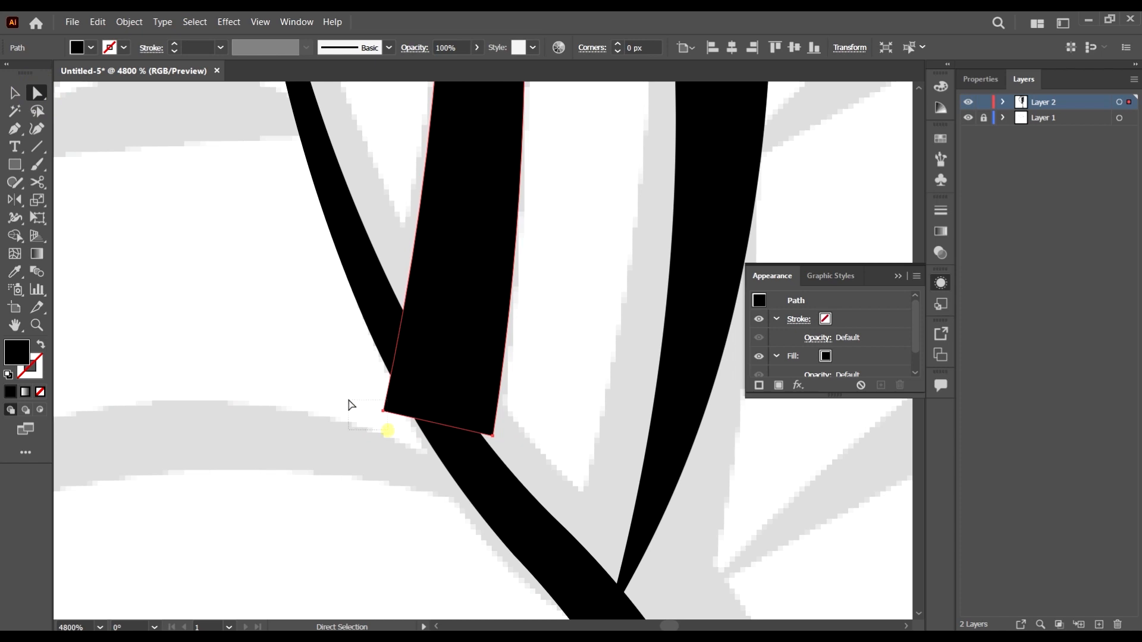
{"action": "mouse_move", "coordinate": [351, 406]}
{"action": "left_mouse_down"}
{"action": "mouse_move", "coordinate": [387, 408]}
{"action": "mouse_move", "coordinate": [392, 367]}
{"action": "left_mouse_up"}
{"action": "left_click_drag", "start_coordinate": [493, 436], "coordinate": [498, 466]}
{"action": "scroll", "coordinate": [499, 463], "scroll_direction": "down", "scroll_amount": 3}
{"action": "scroll", "coordinate": [544, 285], "scroll_direction": "up", "scroll_amount": 2}
{"action": "scroll", "coordinate": [532, 337], "scroll_direction": "up", "scroll_amount": 1}
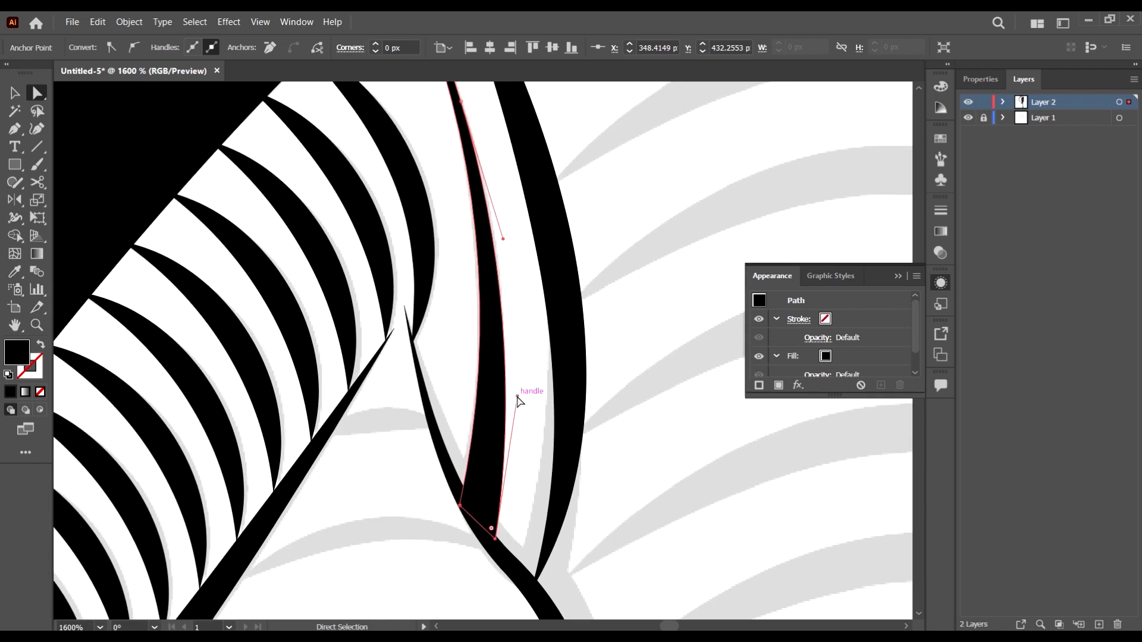
Adjust the curve handles of the expanded fold's long edges to match the grey template, and deselect
{"action": "left_click_drag", "start_coordinate": [518, 398], "coordinate": [525, 381]}
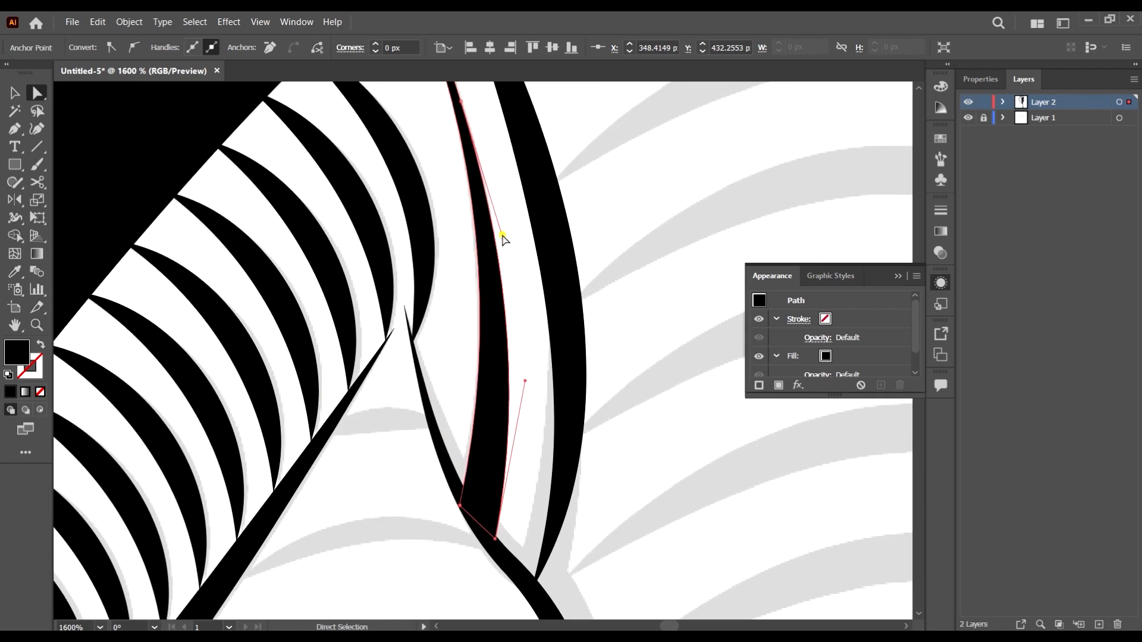
{"action": "left_click_drag", "start_coordinate": [503, 236], "coordinate": [502, 237]}
{"action": "key", "text": "ctrl+shift+a"}
{"action": "left_click", "coordinate": [495, 342]}
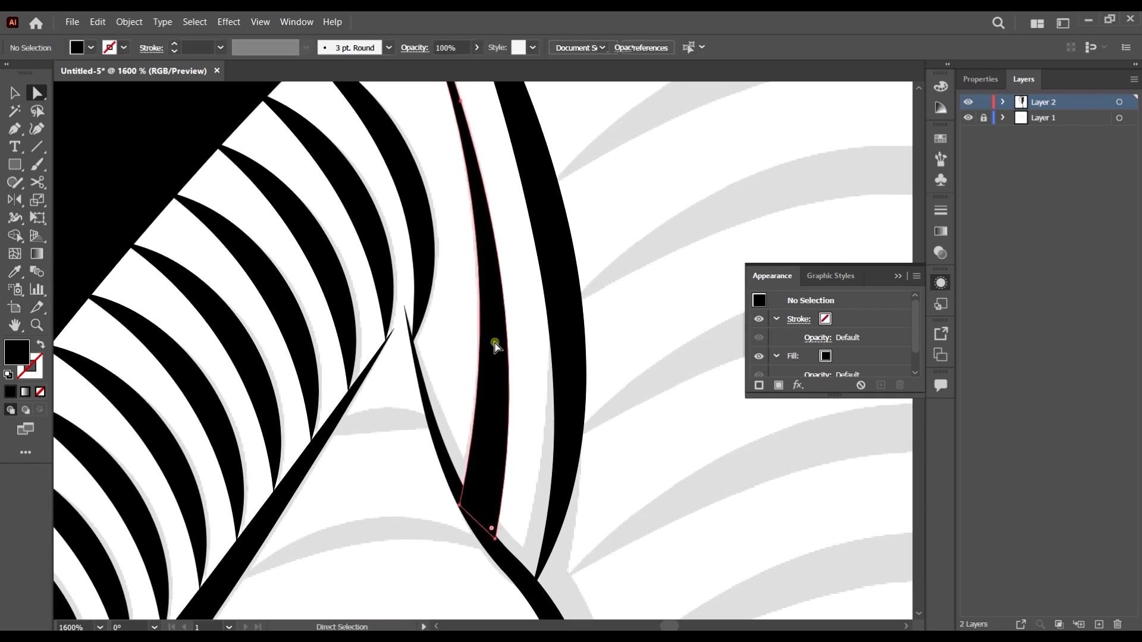
{"action": "left_click", "coordinate": [460, 506]}
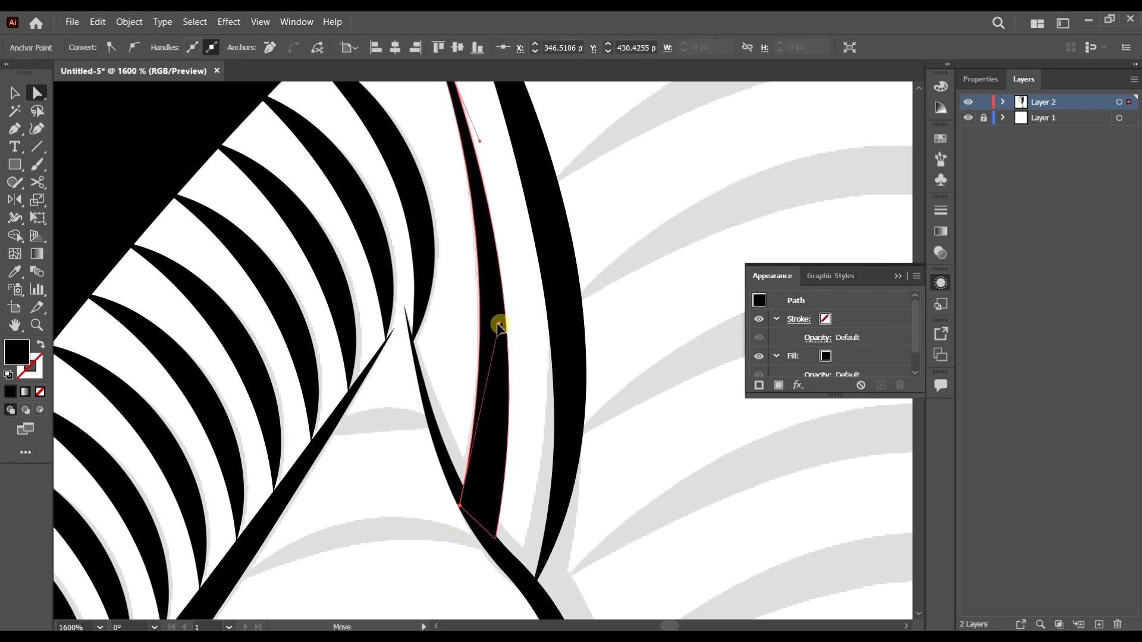
{"action": "left_click_drag", "start_coordinate": [499, 325], "coordinate": [498, 325]}
{"action": "left_click", "coordinate": [466, 299]}
{"action": "scroll", "coordinate": [466, 305], "scroll_direction": "down", "scroll_amount": 4}
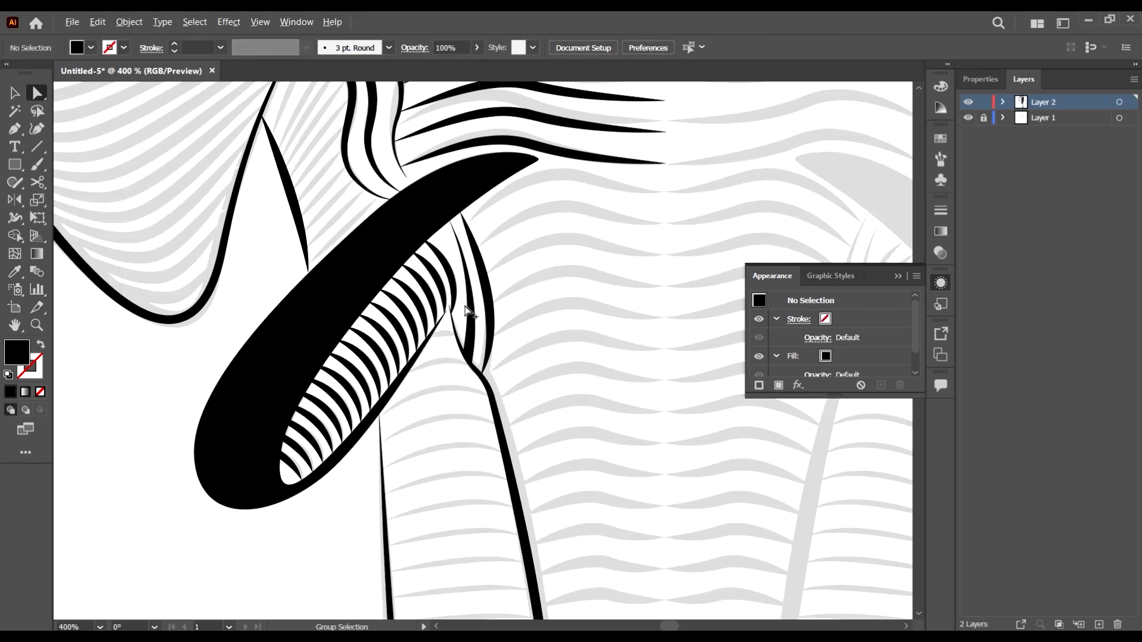
Hide the template layer, Layer 1, to examine the traced elephant half on its own, and show the template again
{"action": "key", "text": "v"}
{"action": "scroll", "coordinate": [434, 521], "scroll_direction": "up", "scroll_amount": 2}
{"action": "key", "text": "ctrl+1"}
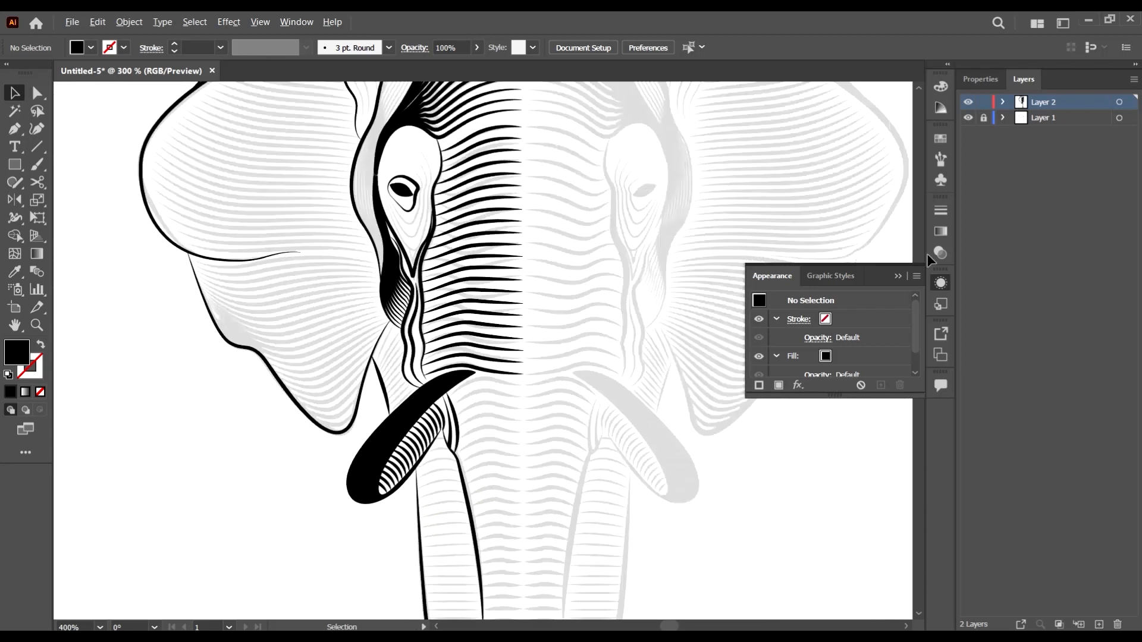
{"action": "left_click", "coordinate": [968, 119]}
{"action": "scroll", "coordinate": [518, 355], "scroll_direction": "down", "scroll_amount": 1}
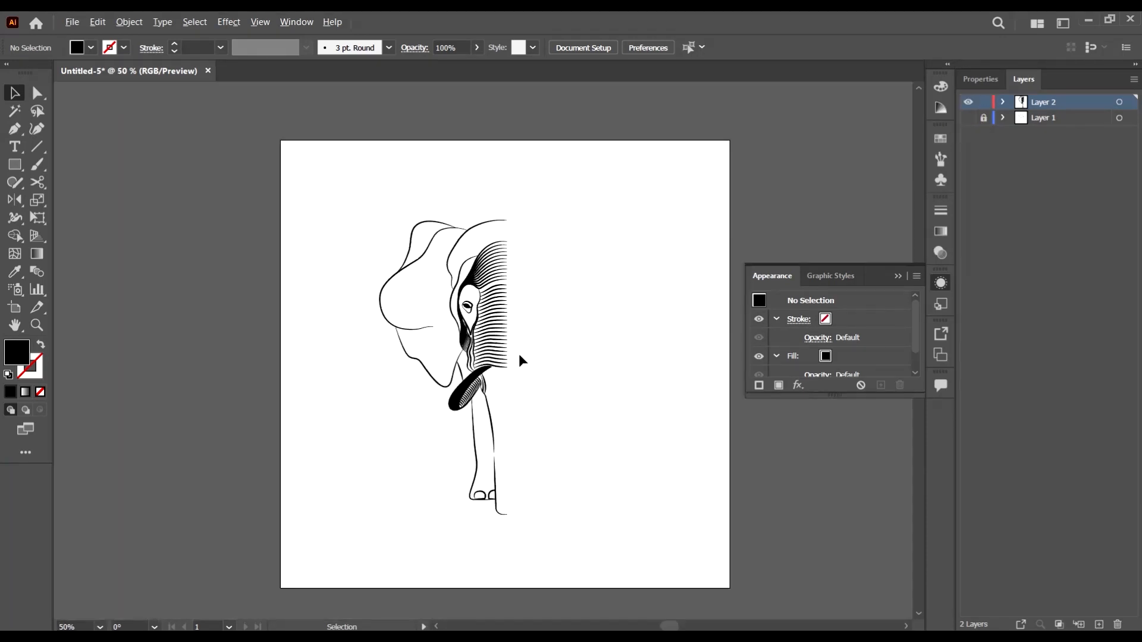
{"action": "scroll", "coordinate": [498, 398], "scroll_direction": "up", "scroll_amount": 2}
{"action": "scroll", "coordinate": [497, 336], "scroll_direction": "down", "scroll_amount": 3}
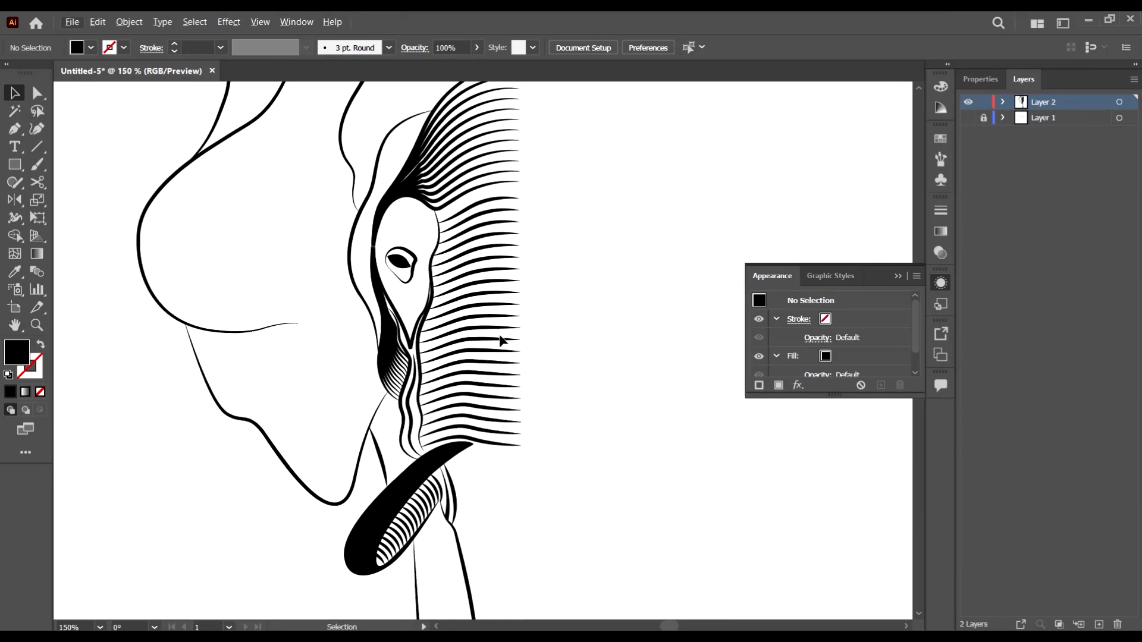
{"action": "scroll", "coordinate": [515, 387], "scroll_direction": "up", "scroll_amount": 1}
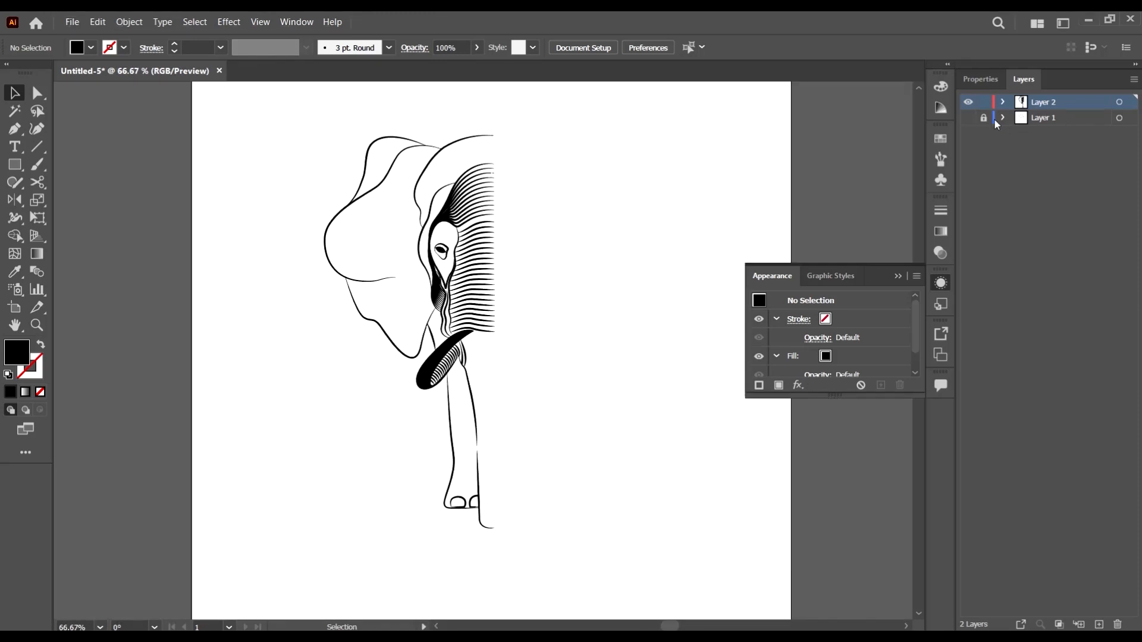
{"action": "left_click", "coordinate": [966, 113]}
{"action": "left_click", "coordinate": [968, 118]}
Start an outline around the eye with the Pen tool, tracing the template's upper curve, and swap the black fill to the stroke
{"action": "scroll", "coordinate": [372, 297], "scroll_direction": "up", "scroll_amount": 5}
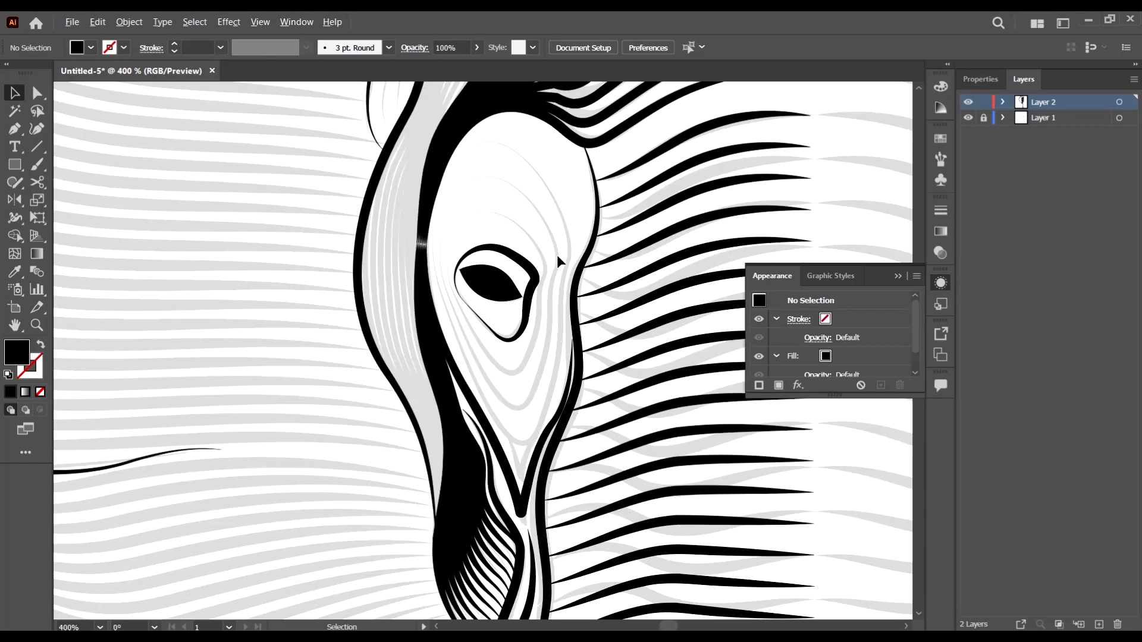
{"action": "scroll", "coordinate": [556, 255], "scroll_direction": "up", "scroll_amount": 1}
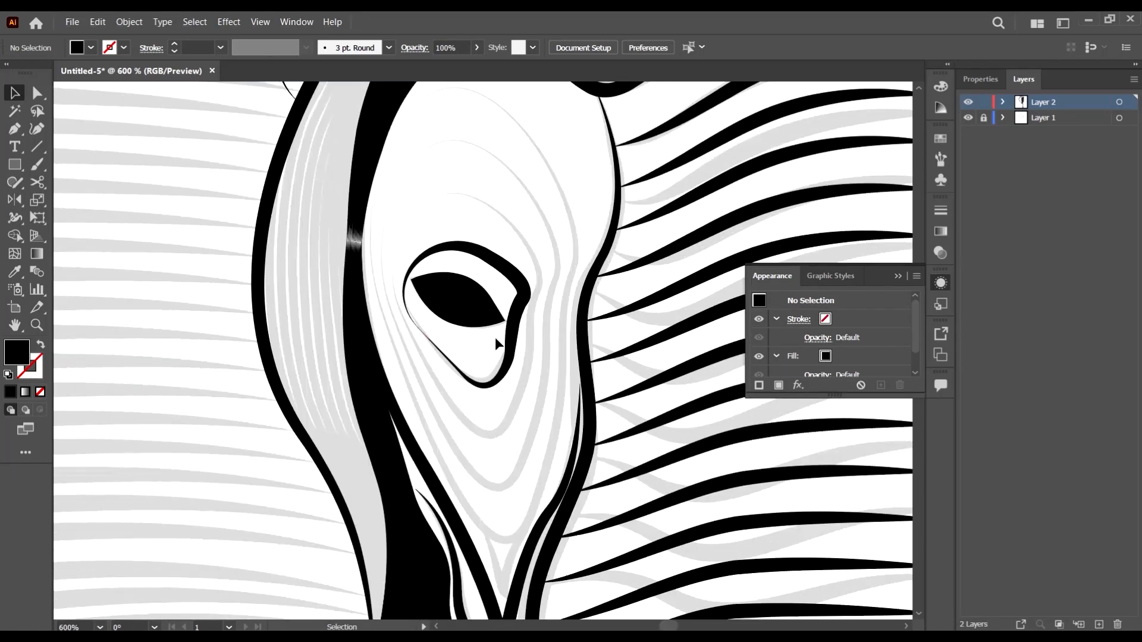
{"action": "left_click", "coordinate": [15, 130]}
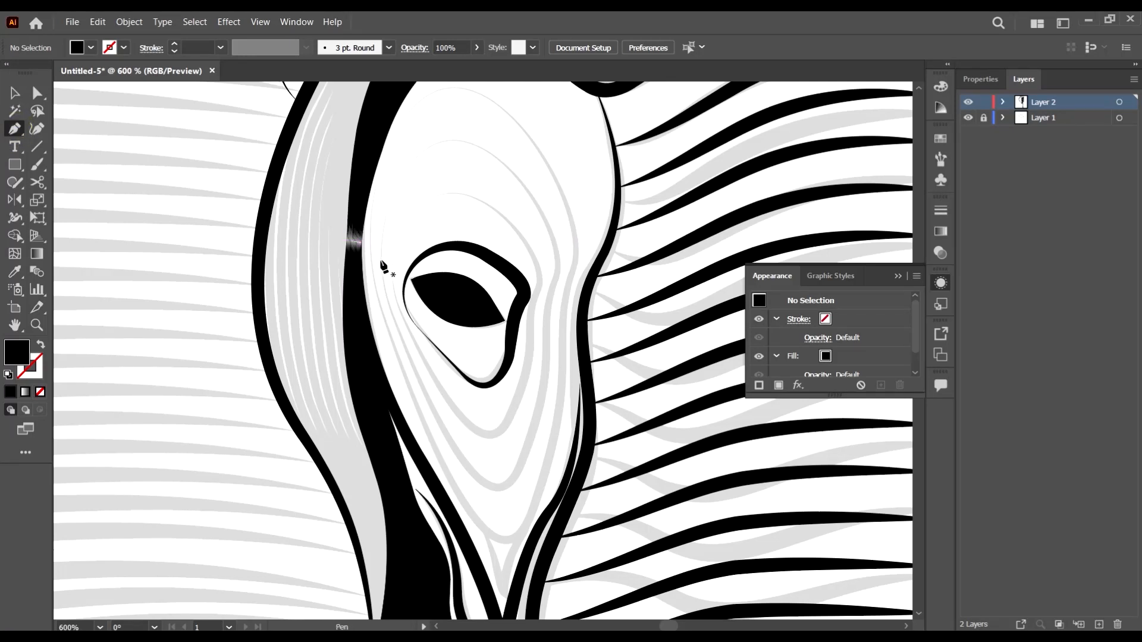
{"action": "left_click", "coordinate": [367, 256]}
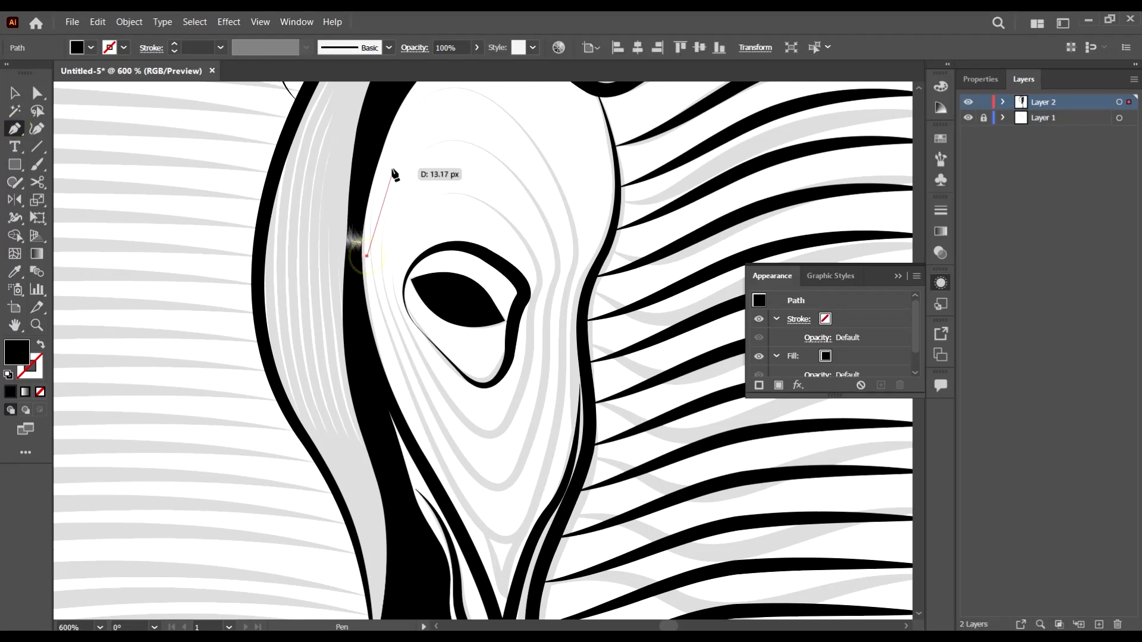
{"action": "left_click_drag", "start_coordinate": [385, 155], "coordinate": [391, 144]}
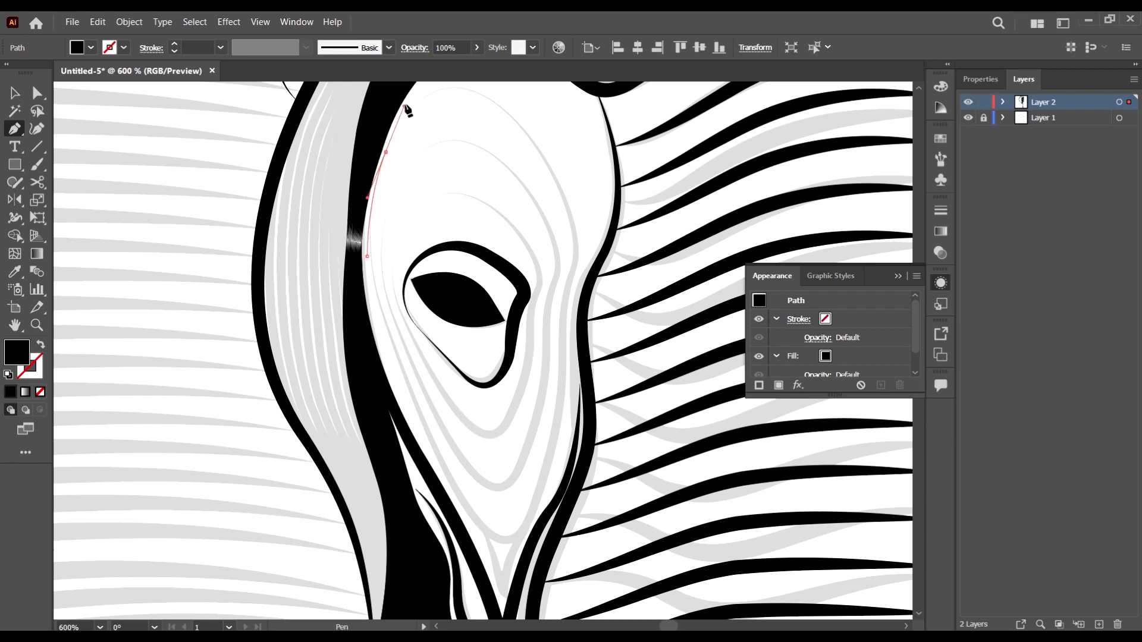
{"action": "mouse_move", "coordinate": [476, 94]}
{"action": "left_mouse_down"}
{"action": "mouse_move", "coordinate": [515, 112]}
{"action": "mouse_move", "coordinate": [514, 126]}
{"action": "left_mouse_up"}
{"action": "key", "text": "shift+x"}
{"action": "scroll", "coordinate": [526, 129], "scroll_direction": "up", "scroll_amount": 2}
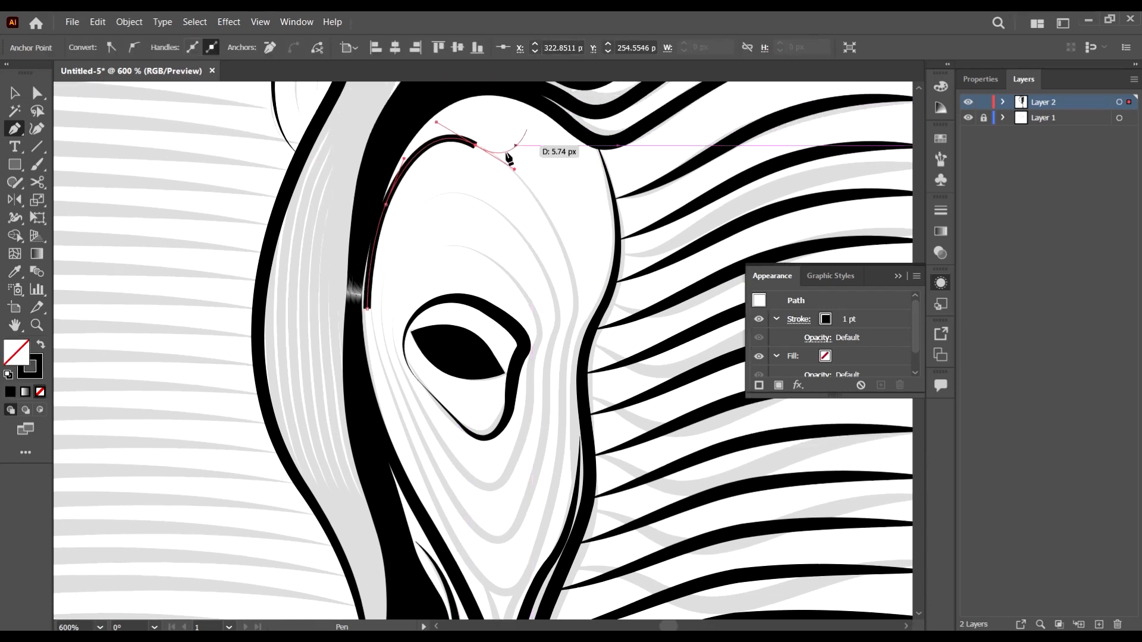
Continue the eye-surround outline down to the lower tip and back up to its starting anchor, closing the path, and deselect it
{"action": "mouse_move", "coordinate": [575, 283]}
{"action": "left_mouse_down"}
{"action": "mouse_move", "coordinate": [570, 387]}
{"action": "mouse_move", "coordinate": [533, 446]}
{"action": "mouse_move", "coordinate": [419, 367]}
{"action": "left_mouse_up"}
{"action": "scroll", "coordinate": [562, 345], "scroll_direction": "down", "scroll_amount": 2}
{"action": "scroll", "coordinate": [571, 395], "scroll_direction": "down", "scroll_amount": 2}
{"action": "scroll", "coordinate": [403, 307], "scroll_direction": "up", "scroll_amount": 2}
{"action": "scroll", "coordinate": [403, 306], "scroll_direction": "up", "scroll_amount": 3}
{"action": "left_click_drag", "start_coordinate": [367, 237], "coordinate": [359, 122]}
{"action": "left_click", "coordinate": [15, 93]}
{"action": "left_click", "coordinate": [187, 262]}
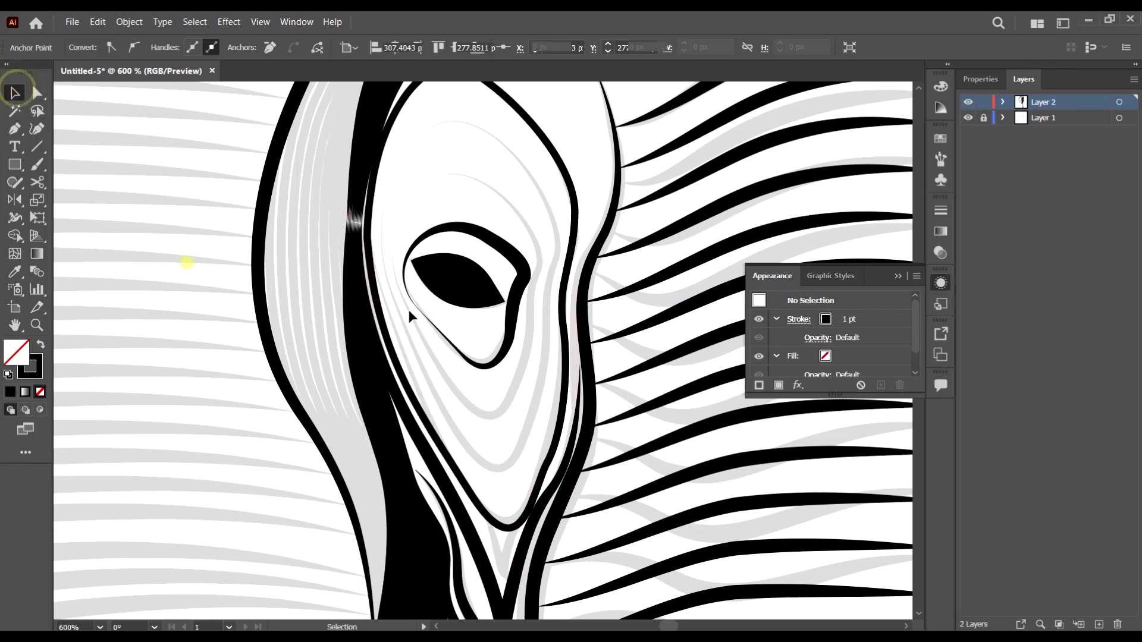
Round the closing anchor of the new outline beside the black ear edge with a corner radius of about 44.86 px
{"action": "left_click", "coordinate": [366, 291]}
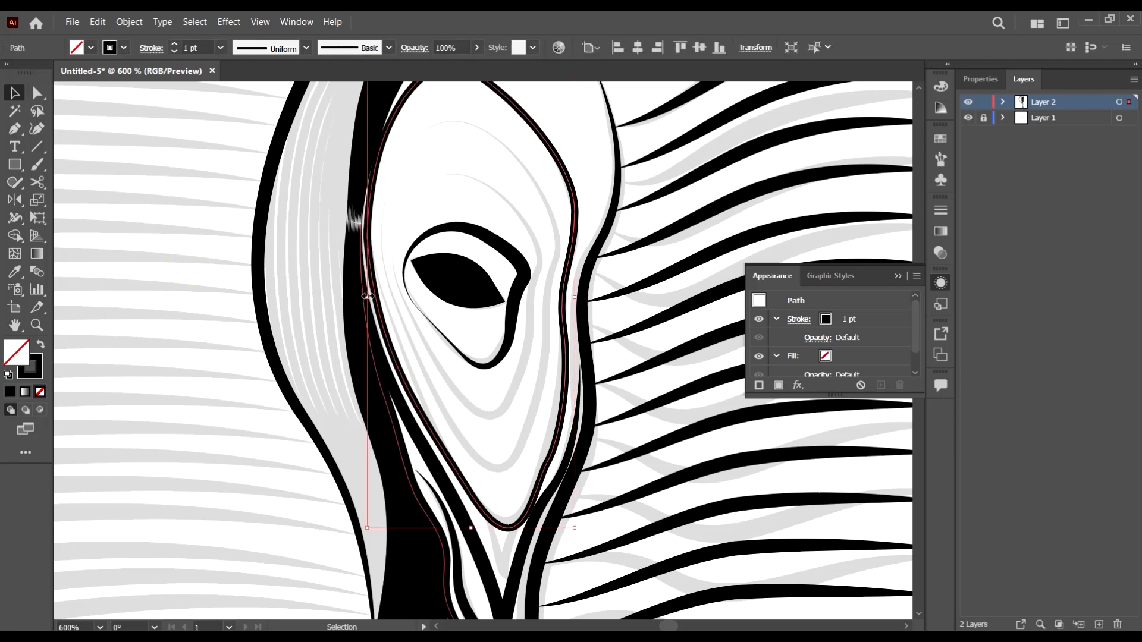
{"action": "left_click_drag", "start_coordinate": [368, 295], "coordinate": [369, 296]}
{"action": "scroll", "coordinate": [398, 237], "scroll_direction": "up", "scroll_amount": 1}
{"action": "scroll", "coordinate": [397, 235], "scroll_direction": "up", "scroll_amount": 2}
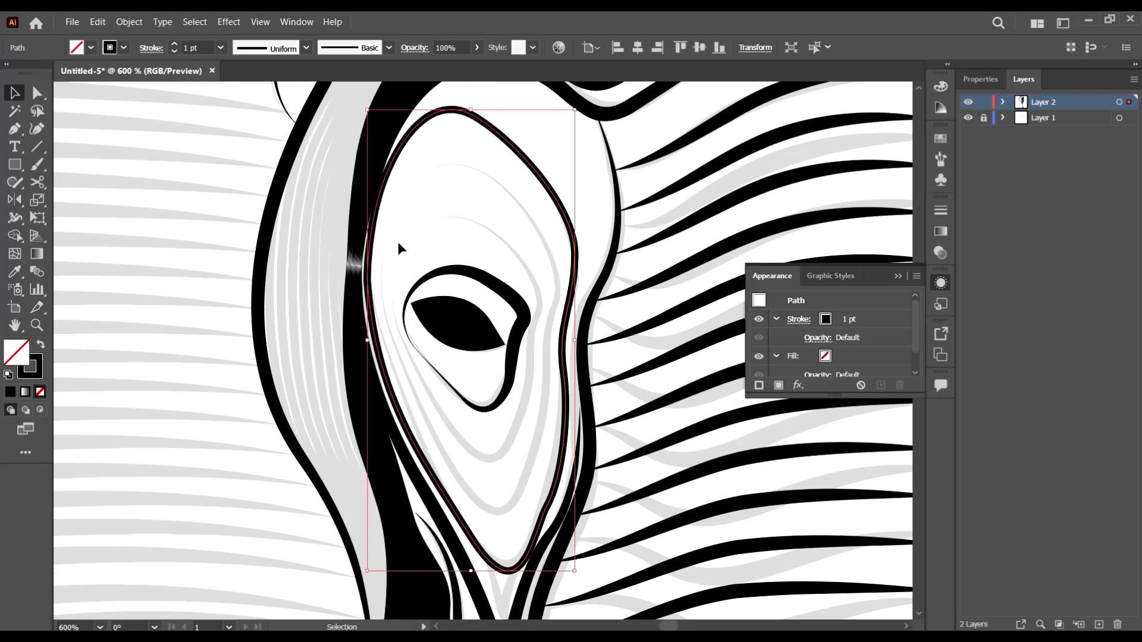
{"action": "key", "text": "a"}
{"action": "left_click", "coordinate": [375, 282]}
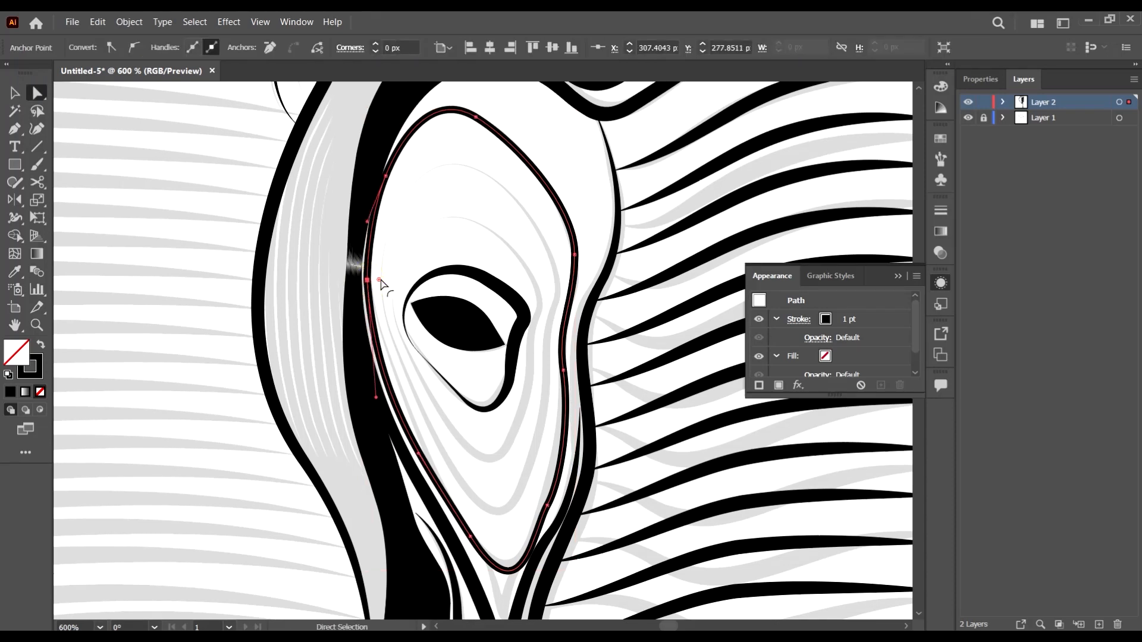
{"action": "key", "text": "ctrl+a"}
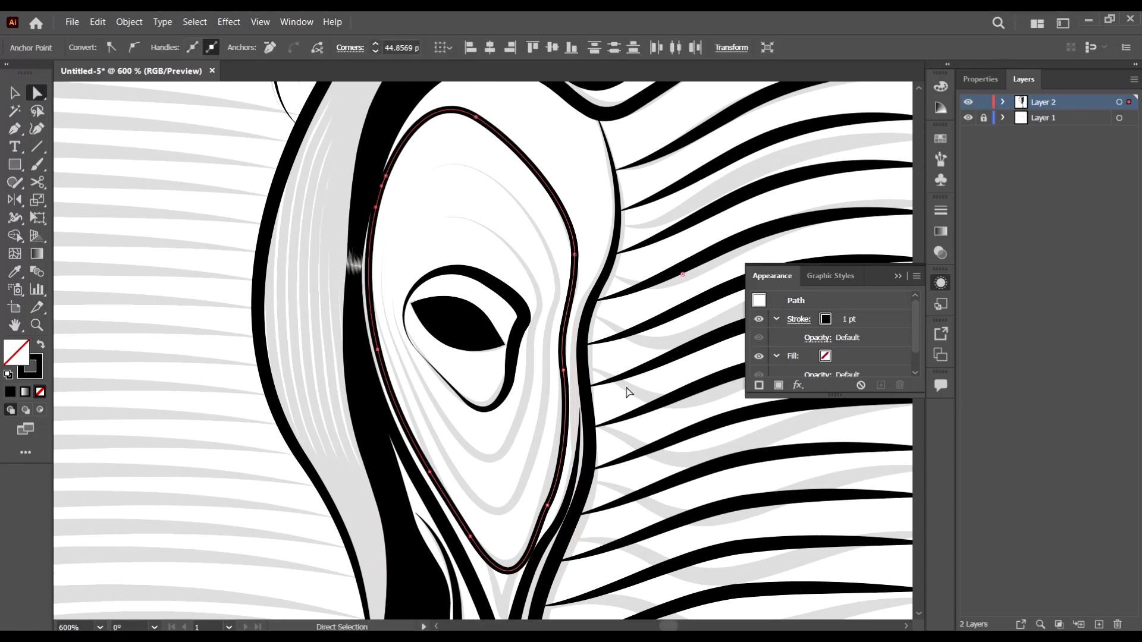
Reshape the outline's lower tip by moving its anchor and curve handles into a narrower point that follows the grey template, and deselect
{"action": "scroll", "coordinate": [628, 392], "scroll_direction": "down", "scroll_amount": 4}
{"action": "left_click", "coordinate": [535, 481]}
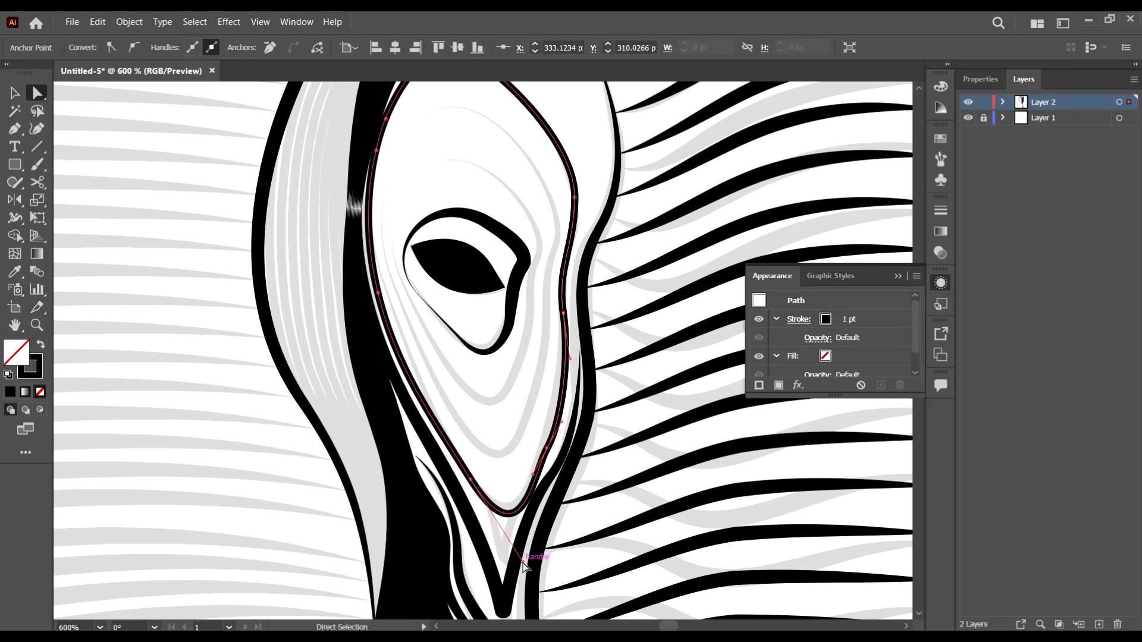
{"action": "left_click_drag", "start_coordinate": [522, 563], "coordinate": [510, 559]}
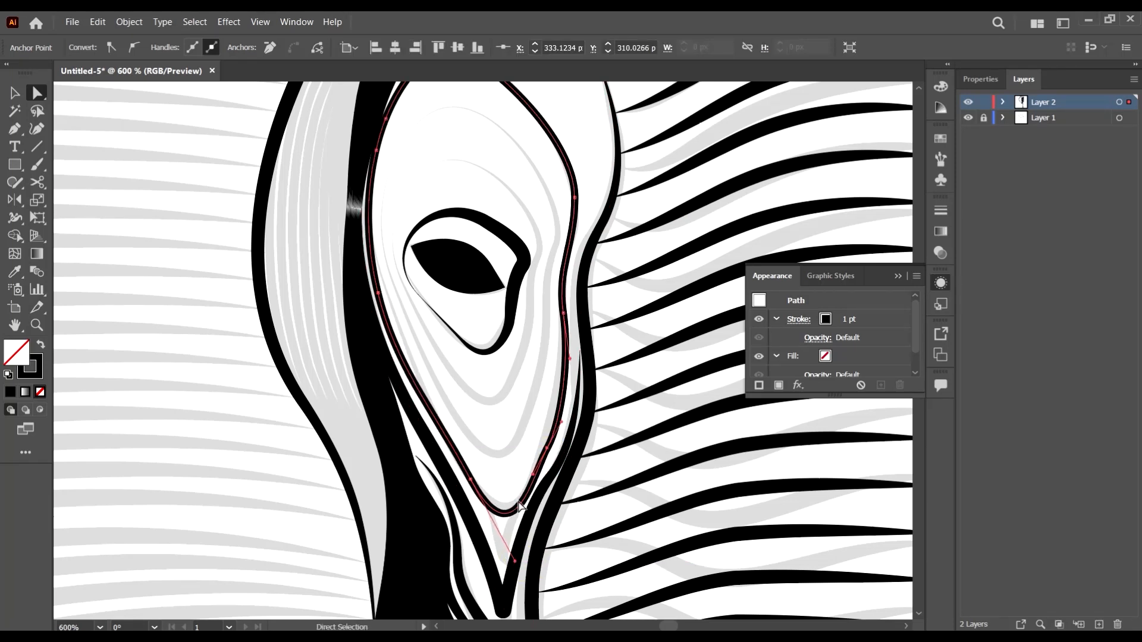
{"action": "scroll", "coordinate": [531, 495], "scroll_direction": "up", "scroll_amount": 1}
{"action": "left_click_drag", "start_coordinate": [553, 439], "coordinate": [575, 370]}
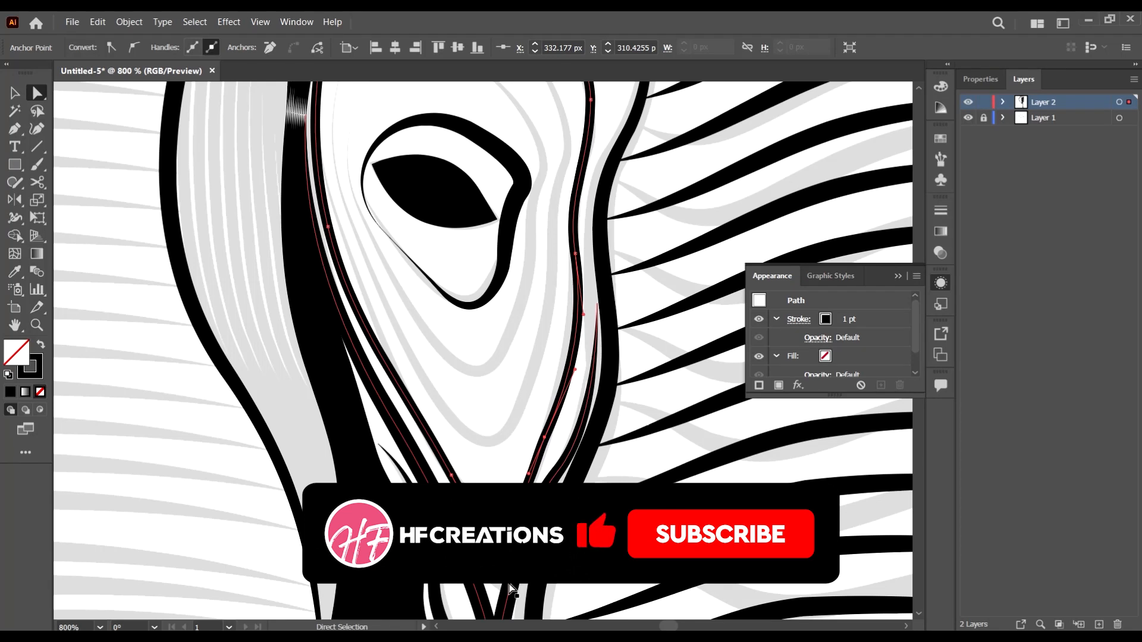
{"action": "mouse_move", "coordinate": [515, 589]}
{"action": "left_mouse_down"}
{"action": "mouse_move", "coordinate": [493, 593]}
{"action": "mouse_move", "coordinate": [494, 607]}
{"action": "mouse_move", "coordinate": [508, 598]}
{"action": "left_mouse_up"}
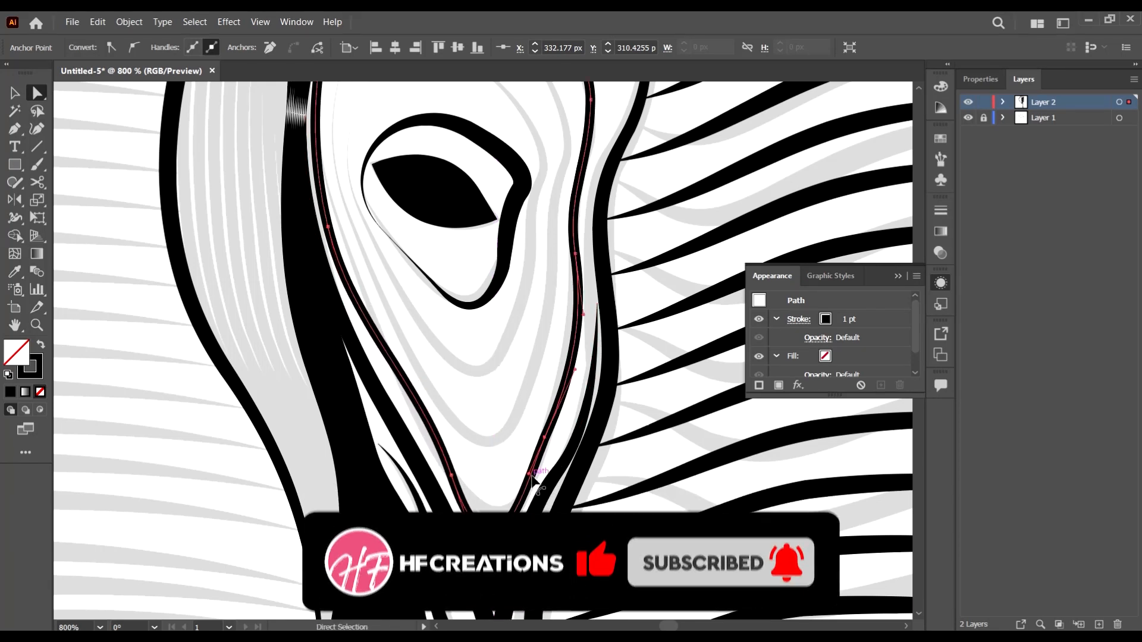
{"action": "left_click_drag", "start_coordinate": [526, 475], "coordinate": [506, 516]}
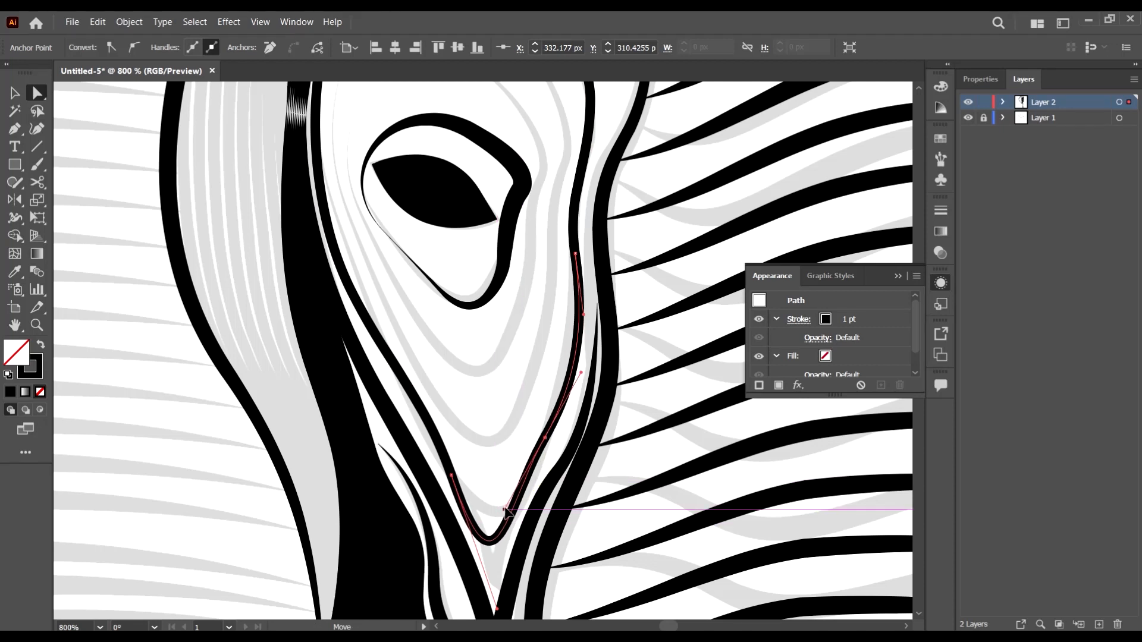
{"action": "left_click", "coordinate": [504, 469]}
Apply the elliptical tapered width profile and a 2 pt stroke weight to the outline surrounding the eye
{"action": "scroll", "coordinate": [553, 416], "scroll_direction": "down", "scroll_amount": 2}
{"action": "scroll", "coordinate": [553, 345], "scroll_direction": "up", "scroll_amount": 1}
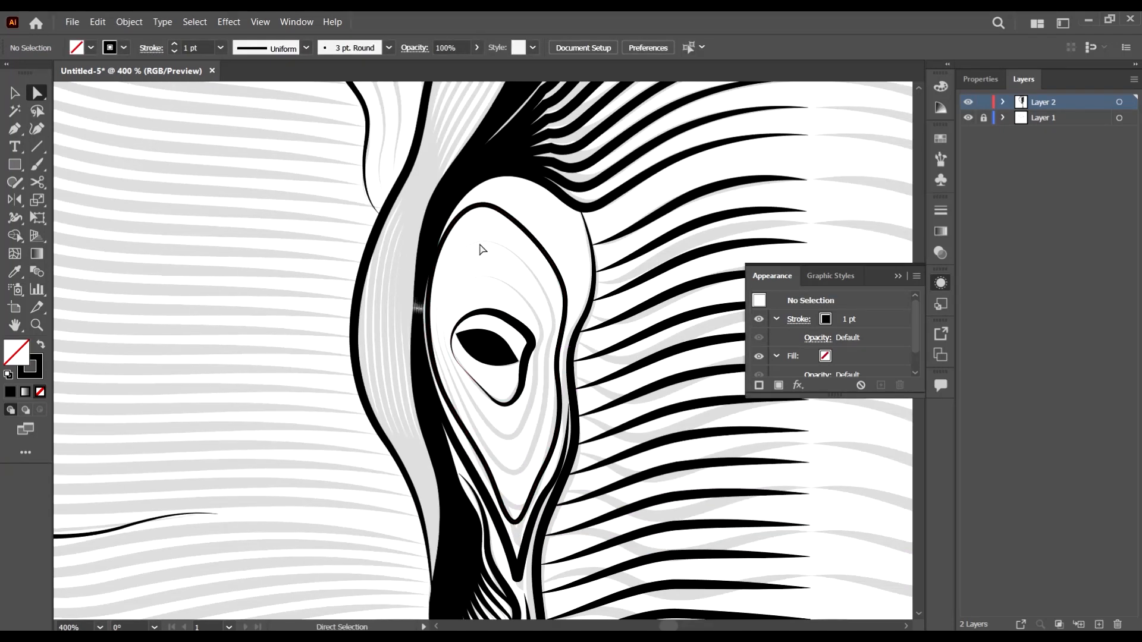
{"action": "key", "text": "v"}
{"action": "left_click", "coordinate": [520, 228]}
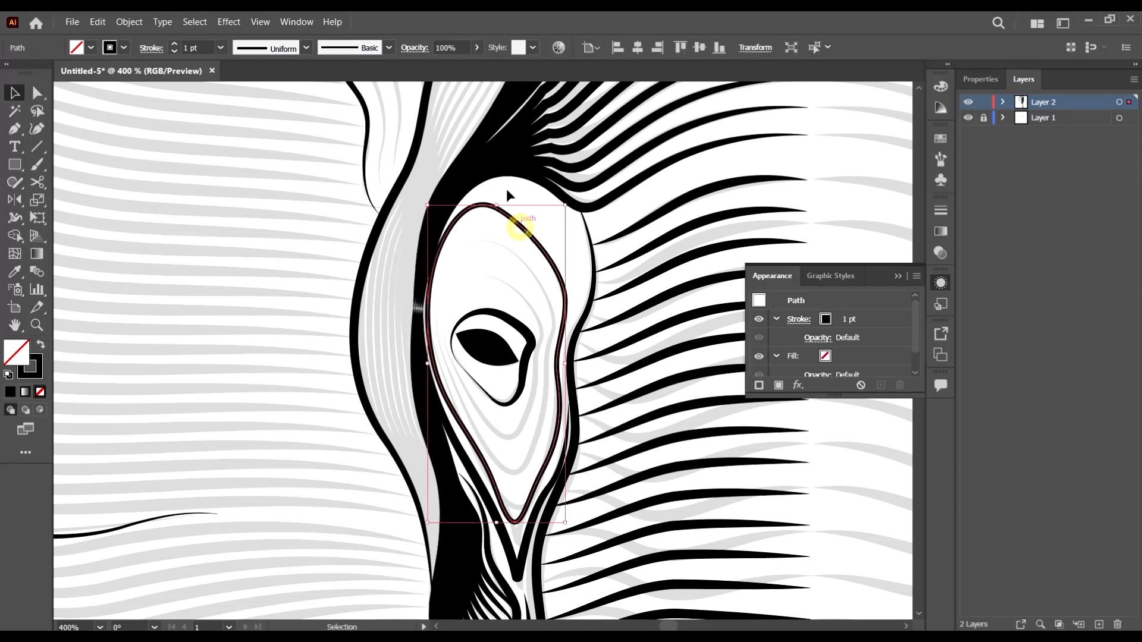
{"action": "left_click", "coordinate": [305, 49]}
{"action": "left_click", "coordinate": [266, 96]}
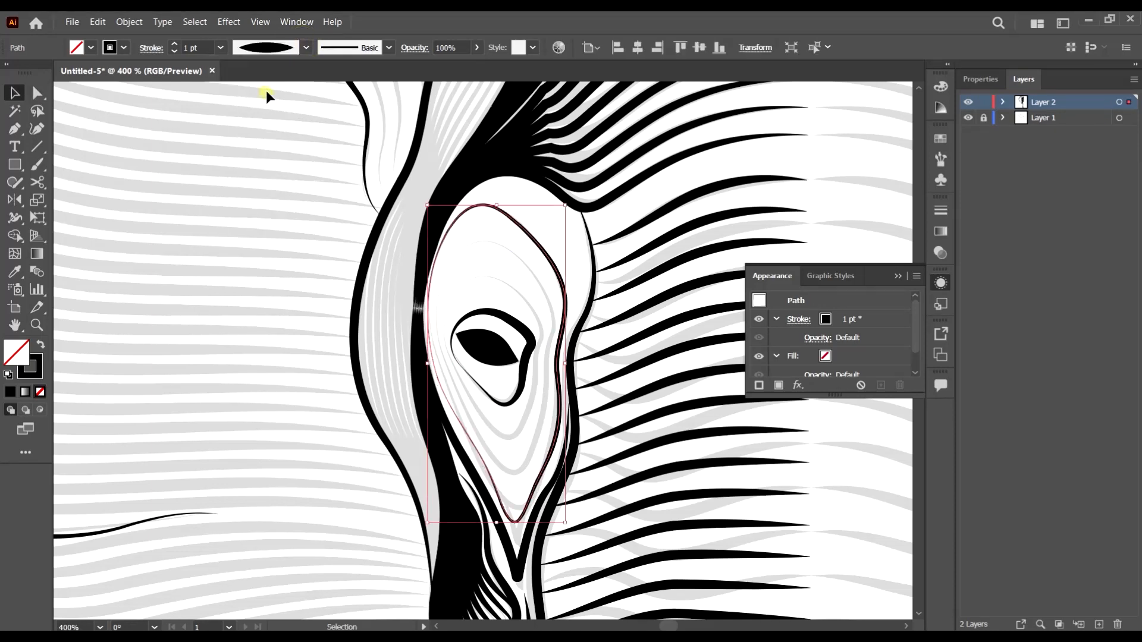
{"action": "left_click", "coordinate": [220, 48]}
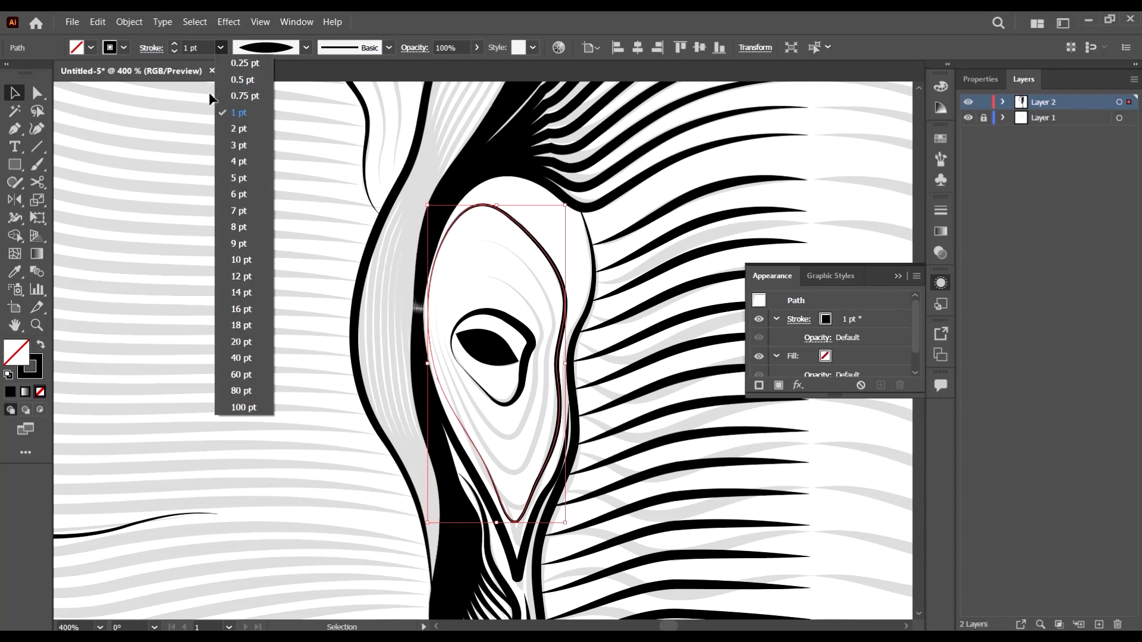
{"action": "left_click", "coordinate": [237, 129]}
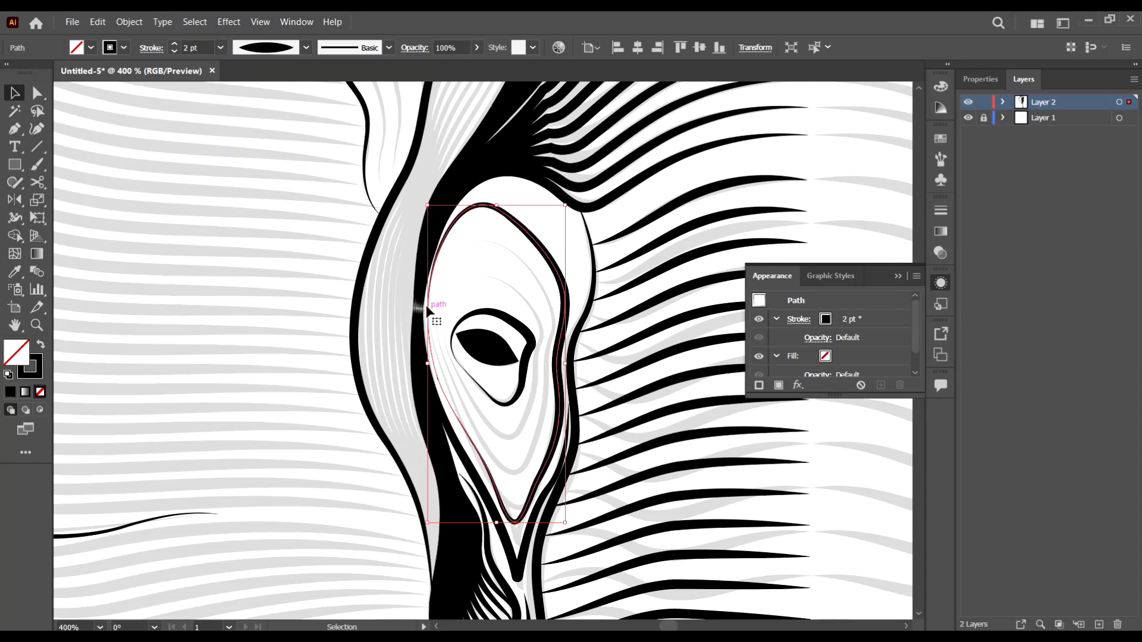
Select the outer and inner eye outlines, set the blend spacing to 10 specified steps, and deselect both paths
{"action": "scroll", "coordinate": [426, 311], "scroll_direction": "up", "scroll_amount": 1}
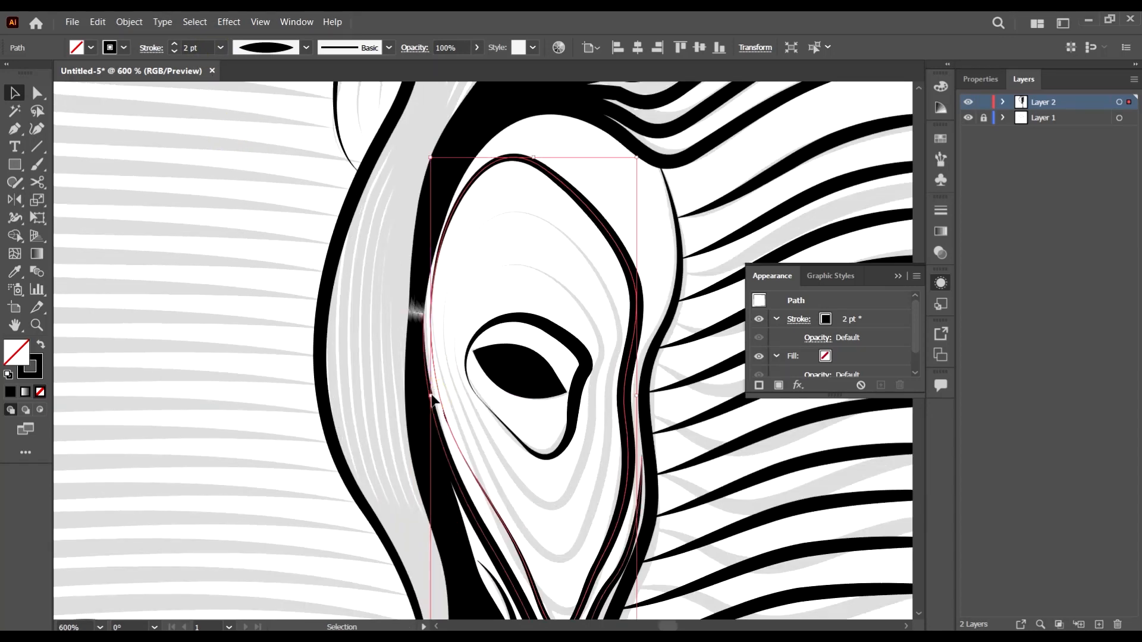
{"action": "left_click", "coordinate": [585, 354], "text": "shift"}
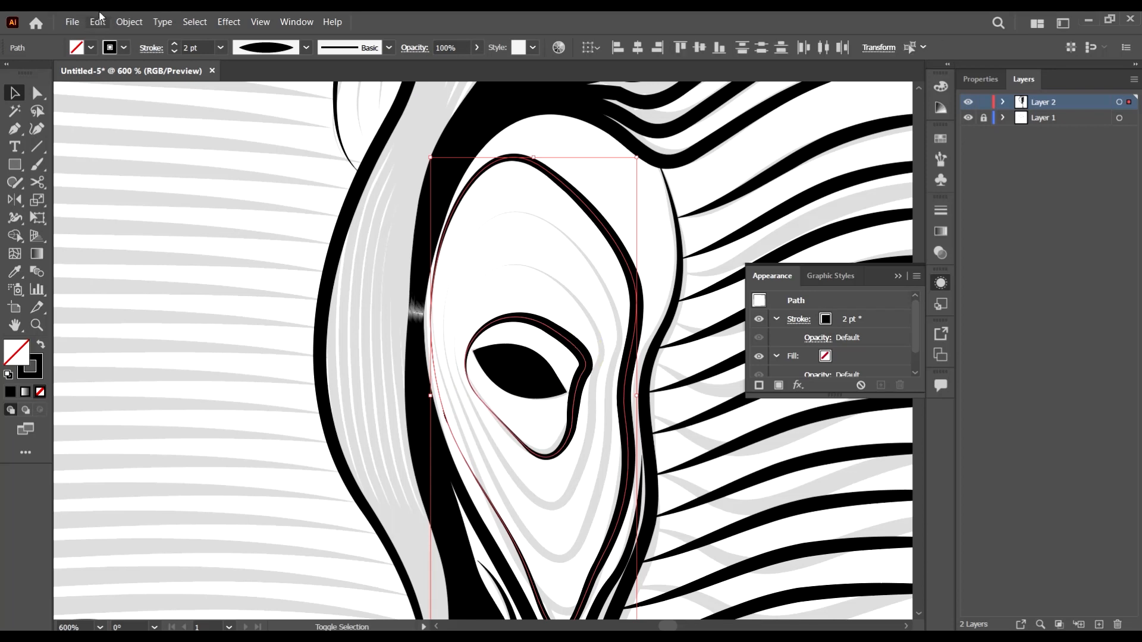
{"action": "left_click", "coordinate": [129, 22]}
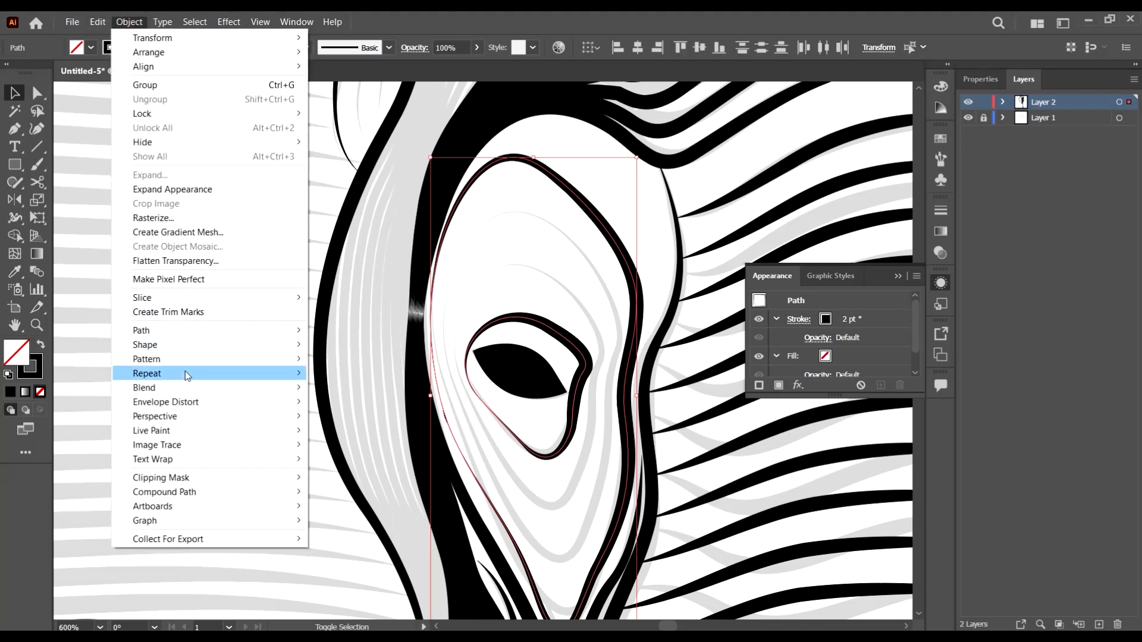
{"action": "mouse_move", "coordinate": [188, 390]}
{"action": "left_click", "coordinate": [358, 421]}
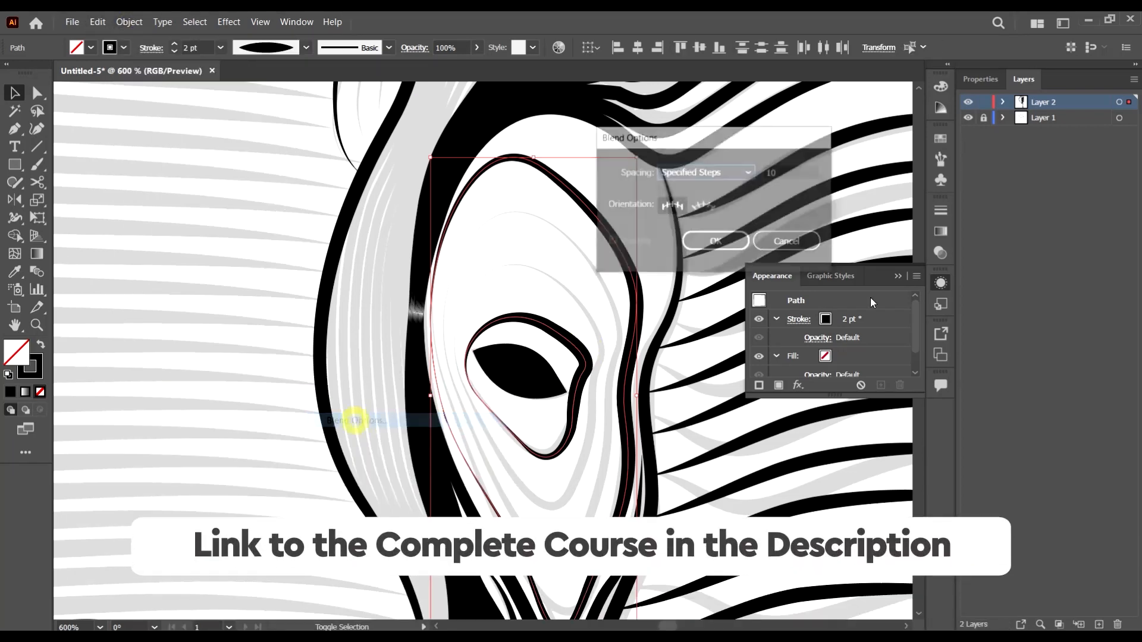
{"action": "left_click", "coordinate": [716, 242]}
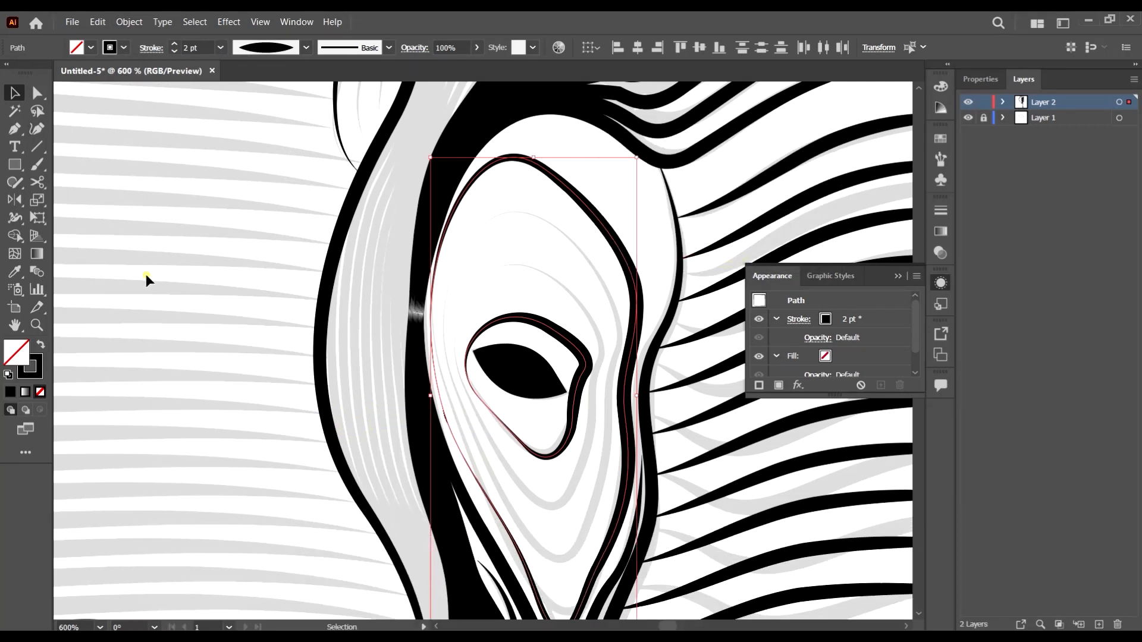
{"action": "left_click", "coordinate": [145, 273]}
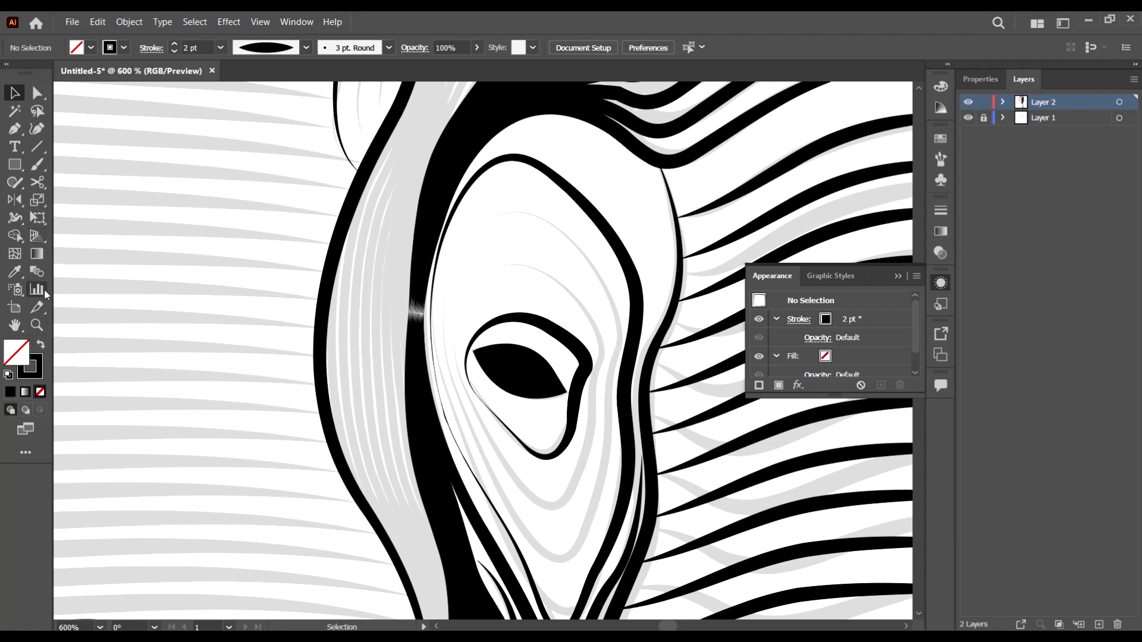
Blend the outer eye-surround outline with the inner outline around the eye, and deselect the blend
{"action": "left_click", "coordinate": [37, 271]}
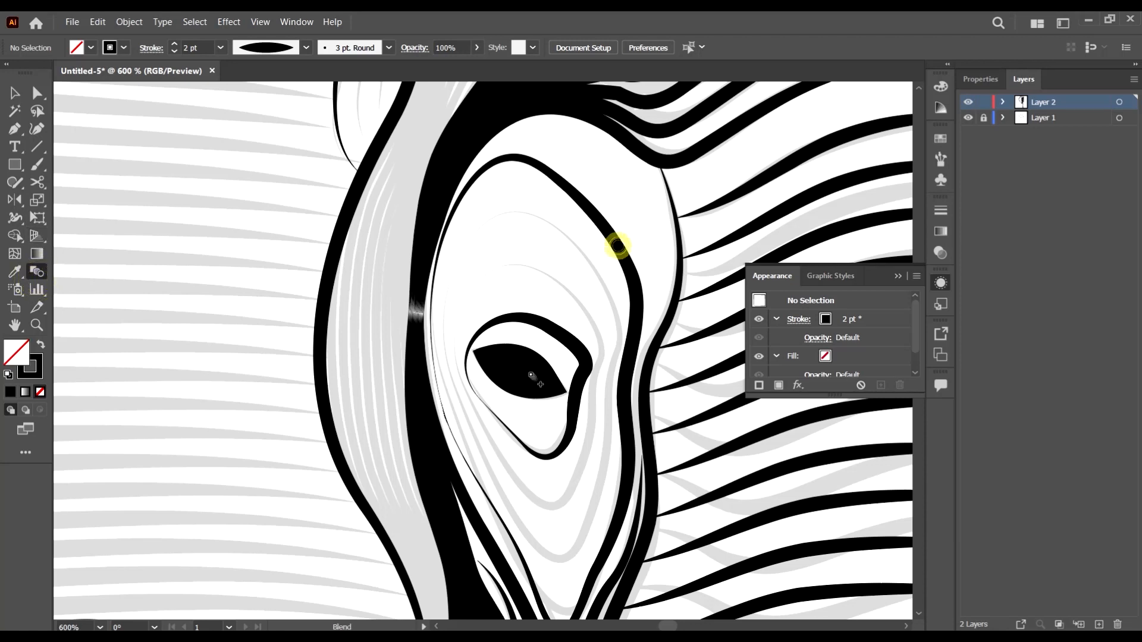
{"action": "left_click", "coordinate": [551, 330]}
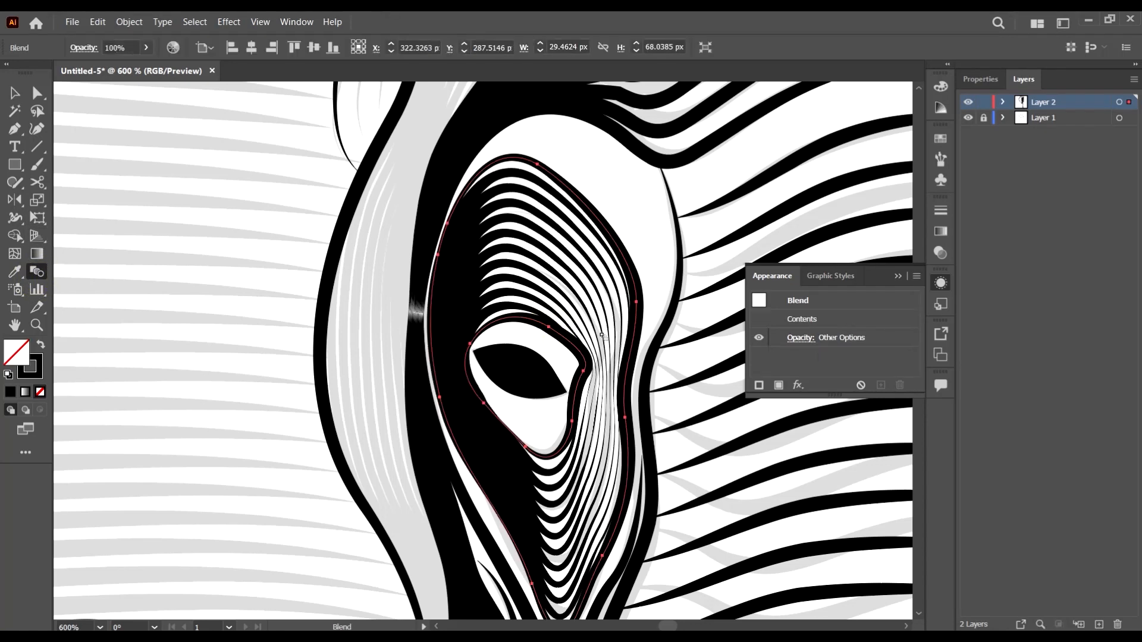
{"action": "scroll", "coordinate": [602, 333], "scroll_direction": "down", "scroll_amount": 2}
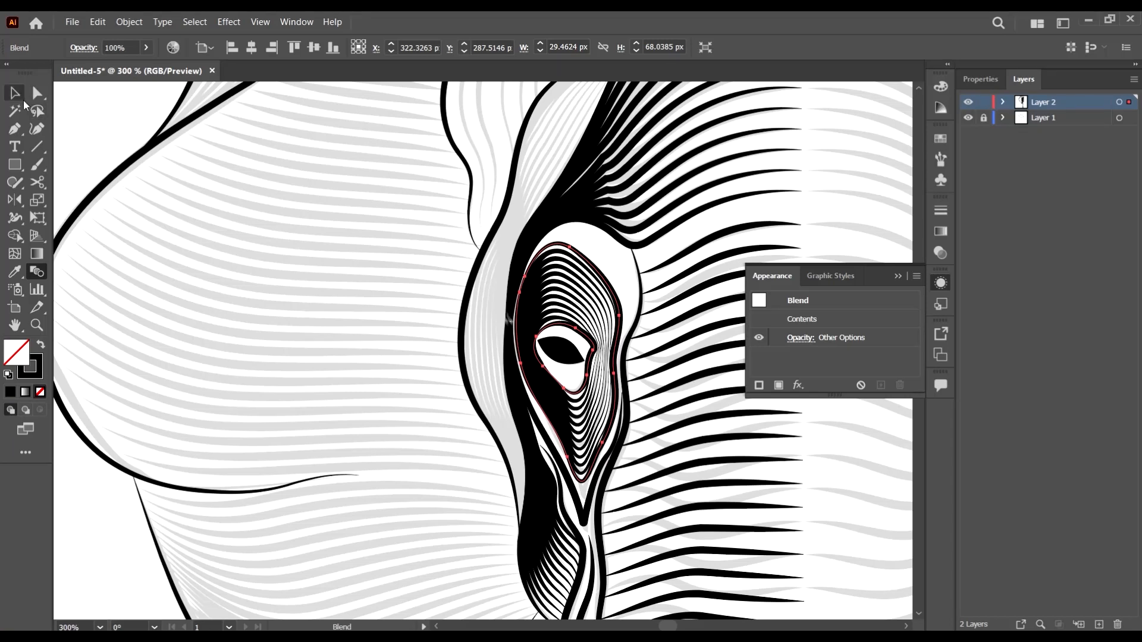
{"action": "left_click", "coordinate": [16, 94]}
{"action": "left_click", "coordinate": [307, 339]}
{"action": "scroll", "coordinate": [336, 336], "scroll_direction": "down", "scroll_amount": 1}
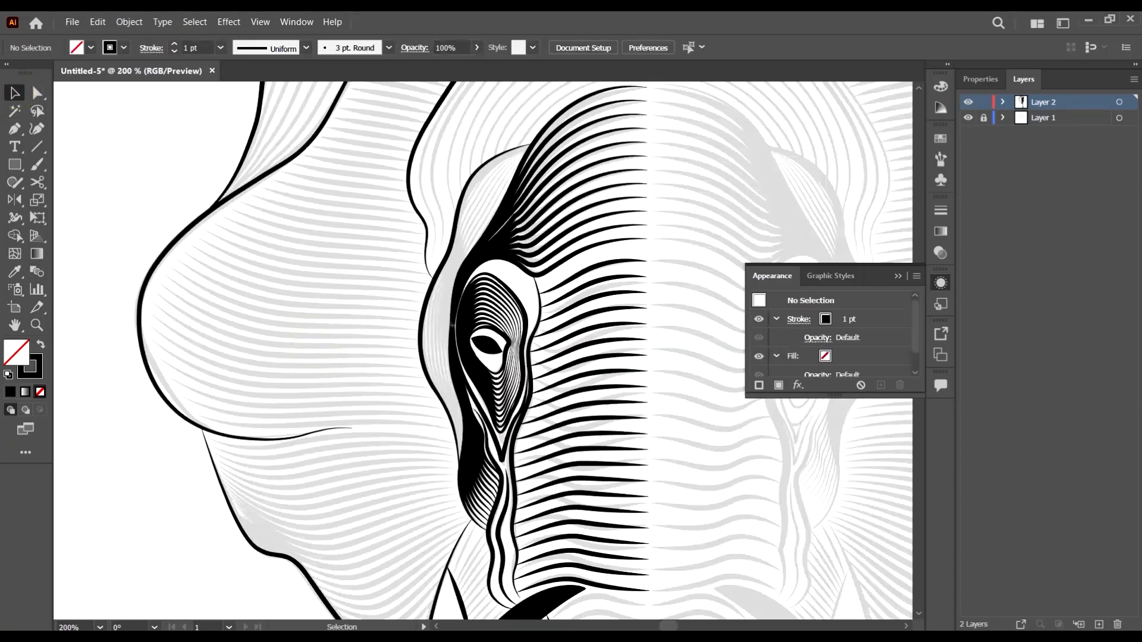
Hide the template layer, Layer 1, to examine the blended lines around the eye up close, and show the template again
{"action": "left_click", "coordinate": [969, 118]}
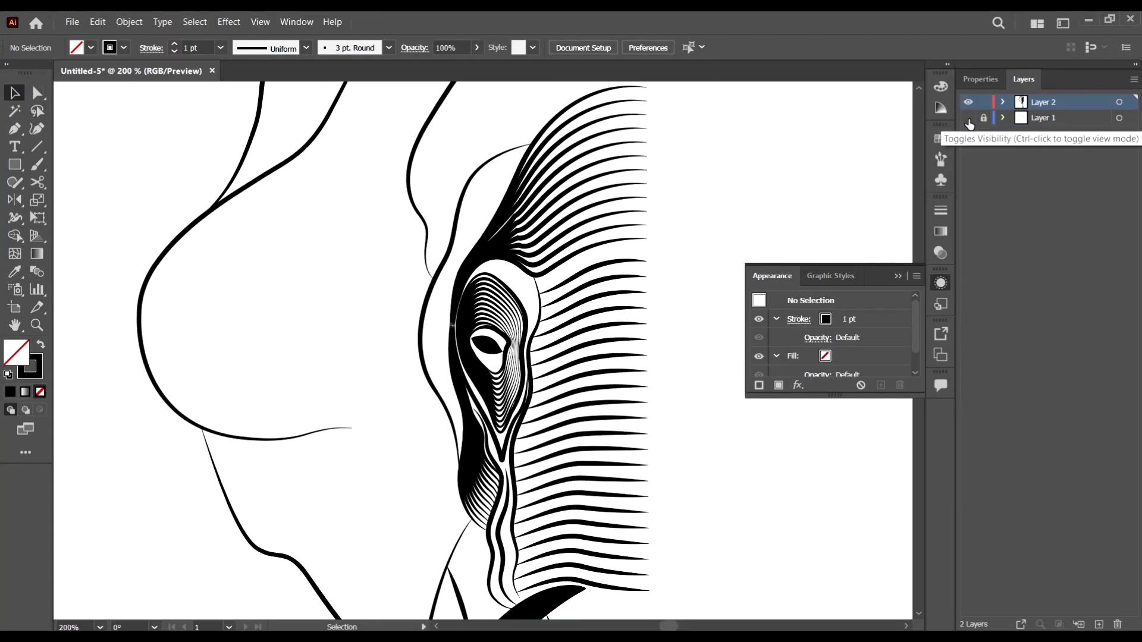
{"action": "key", "text": "ctrl+equal"}
{"action": "key", "text": "ctrl+equal"}
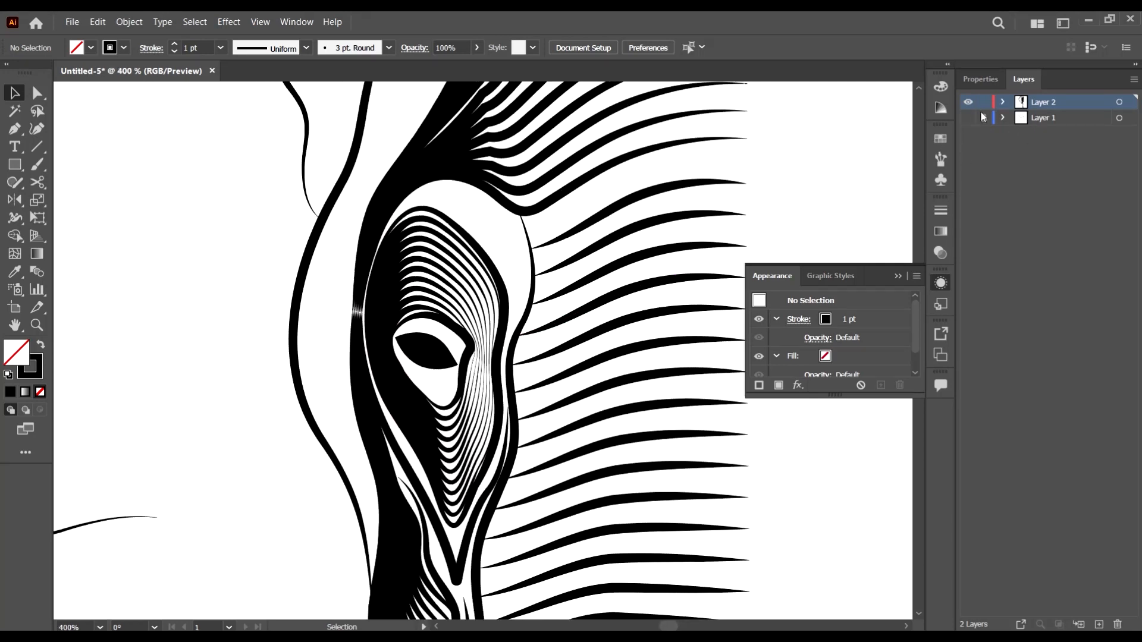
{"action": "key", "text": "ctrl+equal"}
{"action": "key", "text": "ctrl+equal"}
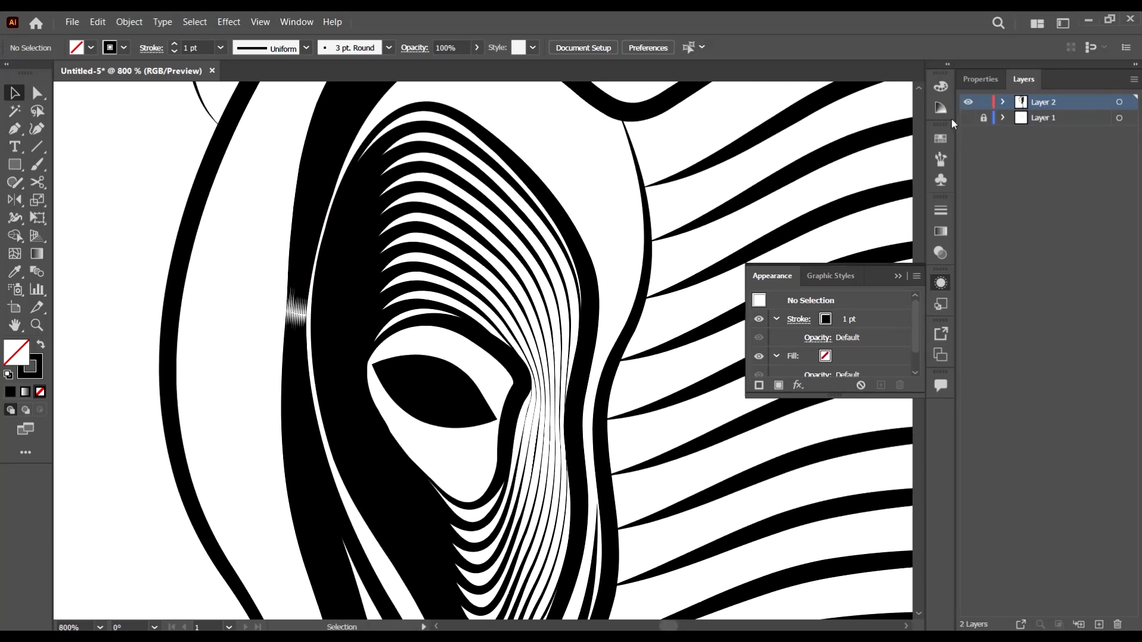
{"action": "left_click", "coordinate": [969, 118]}
{"action": "key", "text": "ctrl+equal"}
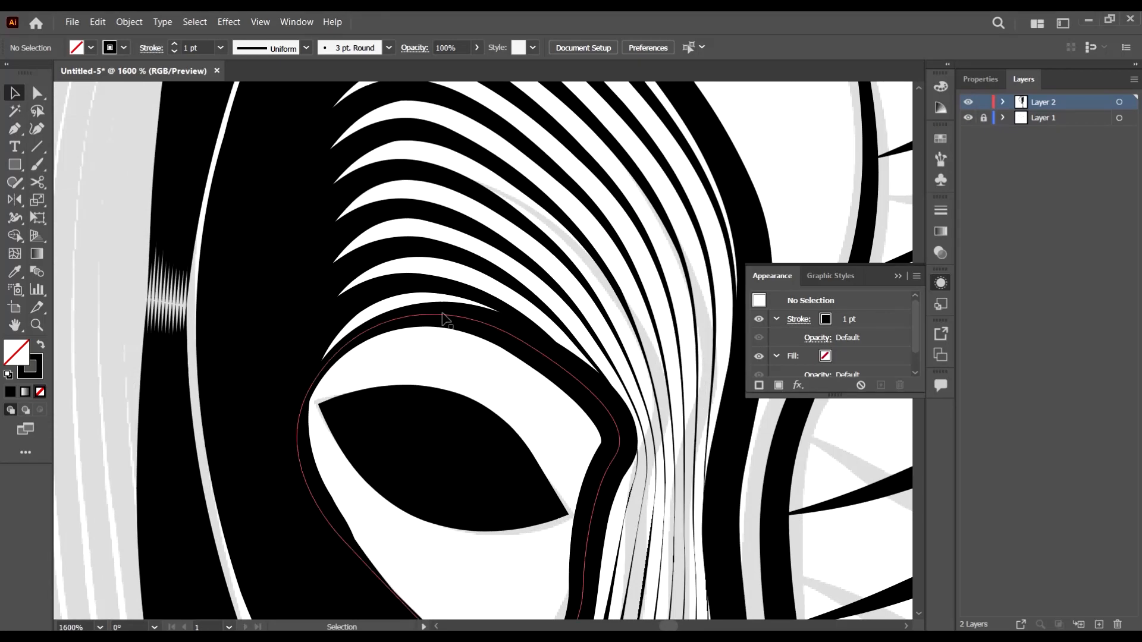
Examine the blended lines around the eye in the context of the whole elephant, leaving nothing selected
{"action": "key", "text": "a"}
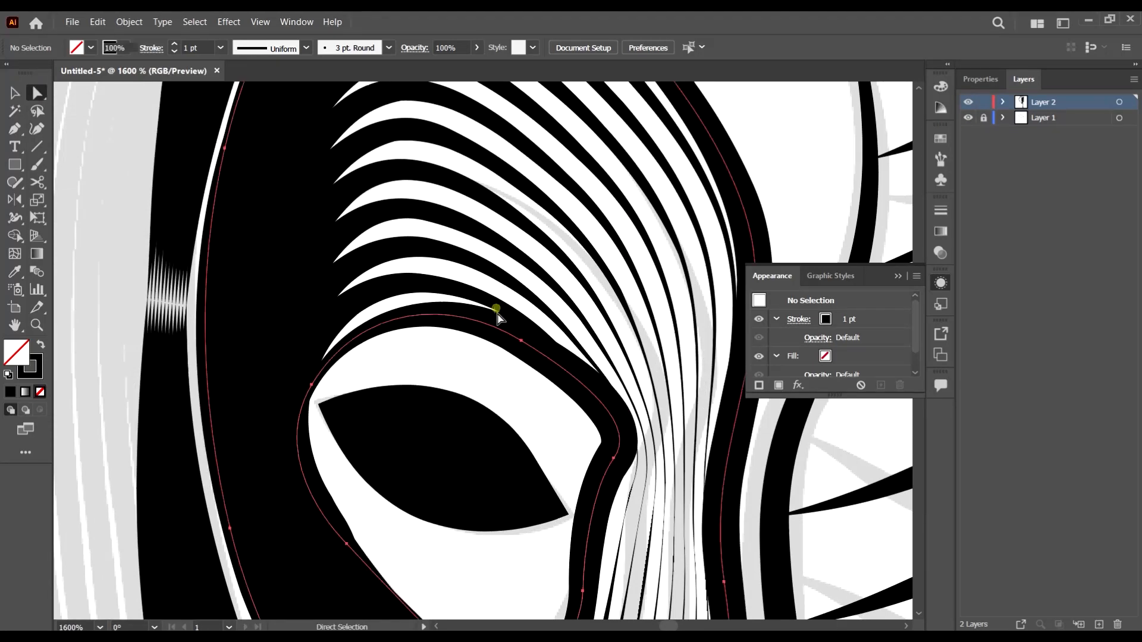
{"action": "left_click", "coordinate": [497, 317]}
{"action": "key", "text": "ctrl+minus"}
{"action": "key", "text": "ctrl+minus"}
{"action": "key", "text": "ctrl+minus"}
{"action": "key", "text": "ctrl+minus"}
{"action": "key", "text": "ctrl+minus"}
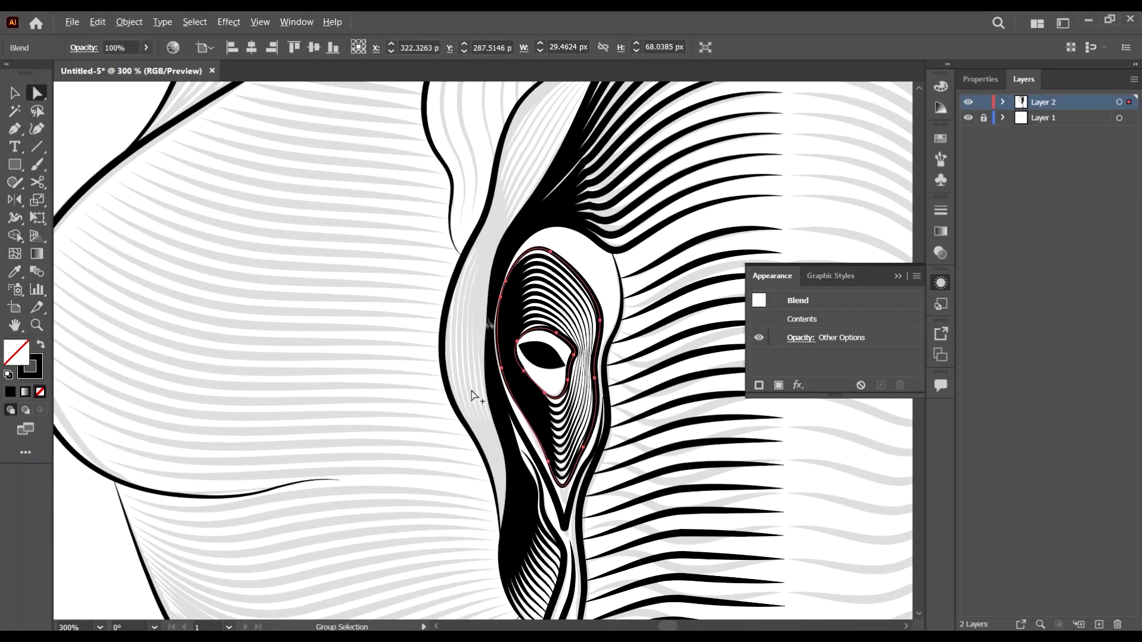
{"action": "key", "text": "ctrl+minus"}
{"action": "key", "text": "ctrl+minus"}
{"action": "key", "text": "ctrl+minus"}
{"action": "key", "text": "v"}
{"action": "left_click", "coordinate": [138, 243]}
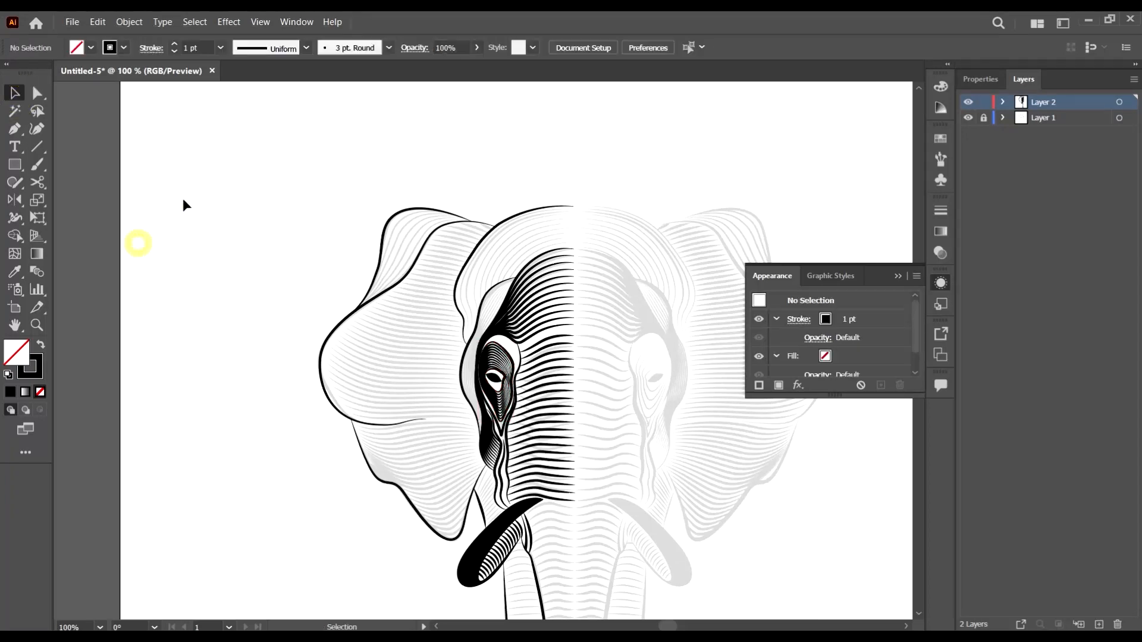
Duplicate the front outline of the left ear in place with Paste in Front and isolate the copied path
{"action": "left_click", "coordinate": [15, 110]}
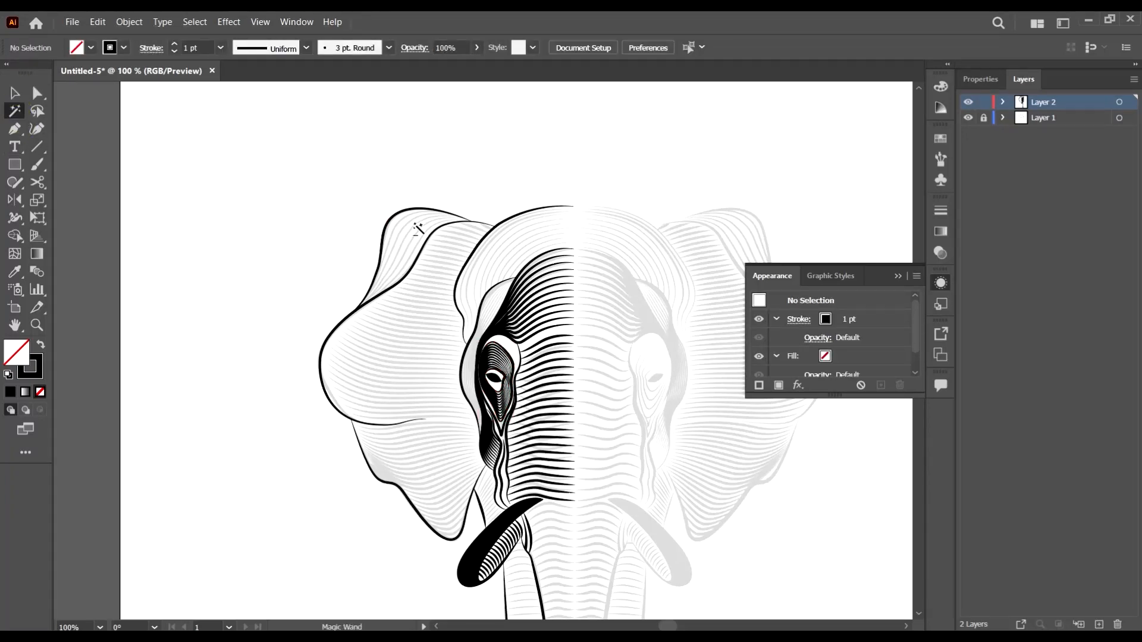
{"action": "scroll", "coordinate": [419, 226], "scroll_direction": "up", "scroll_amount": 2}
{"action": "left_click", "coordinate": [15, 93]}
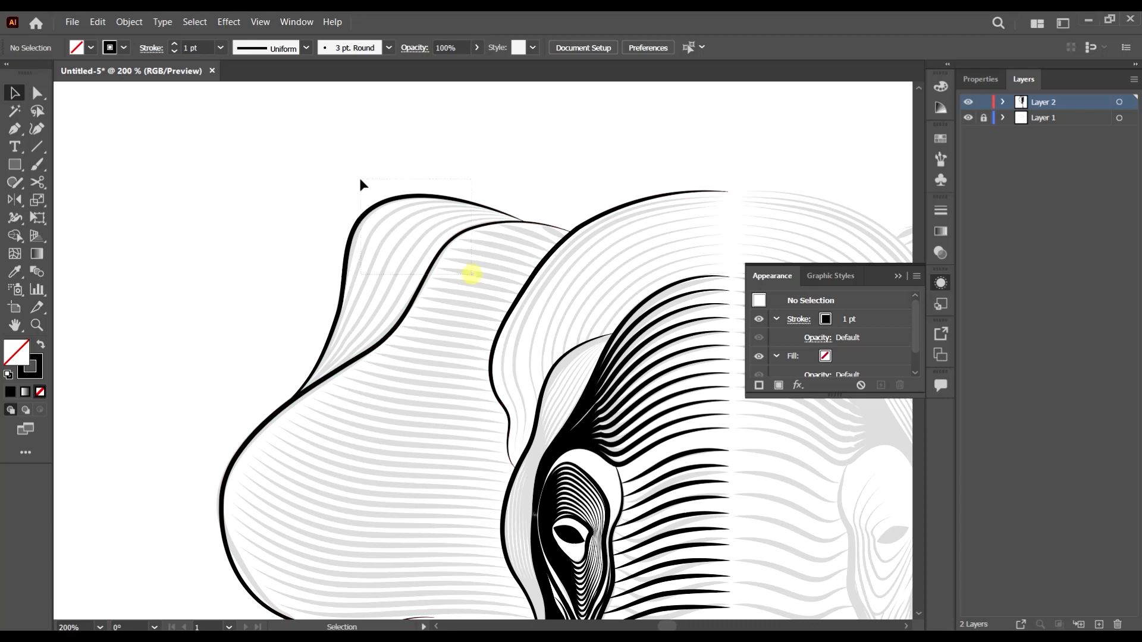
{"action": "left_click_drag", "start_coordinate": [361, 179], "coordinate": [360, 178]}
{"action": "left_click", "coordinate": [510, 319]}
{"action": "scroll", "coordinate": [440, 324], "scroll_direction": "up", "scroll_amount": 2}
{"action": "left_click", "coordinate": [369, 318]}
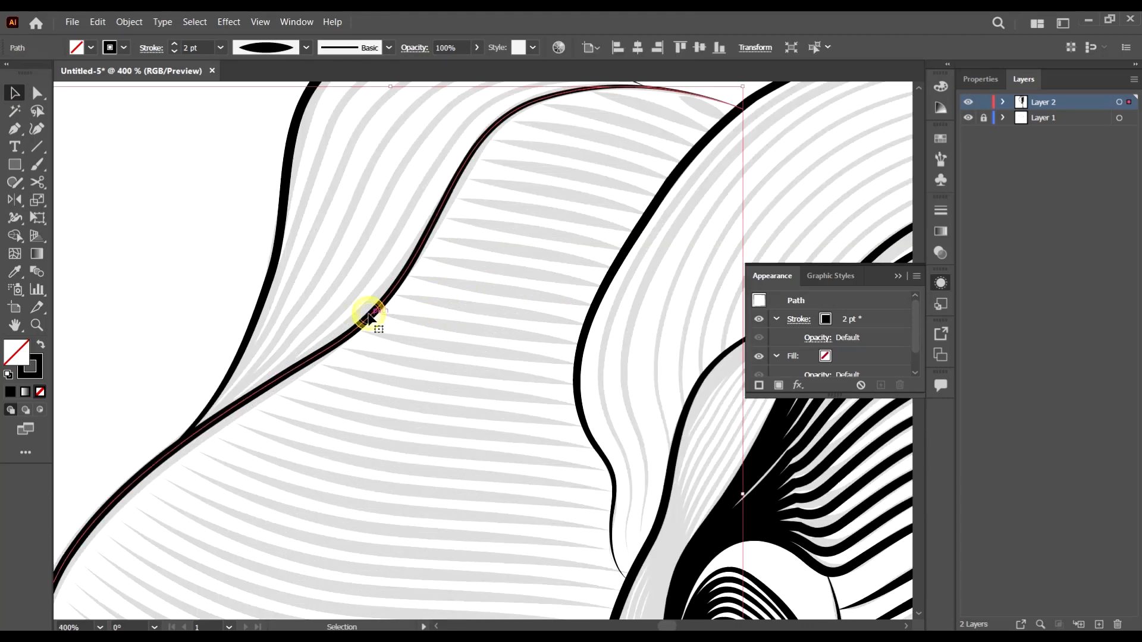
{"action": "key", "text": "a"}
{"action": "key", "text": "v"}
{"action": "right_click", "coordinate": [373, 327]}
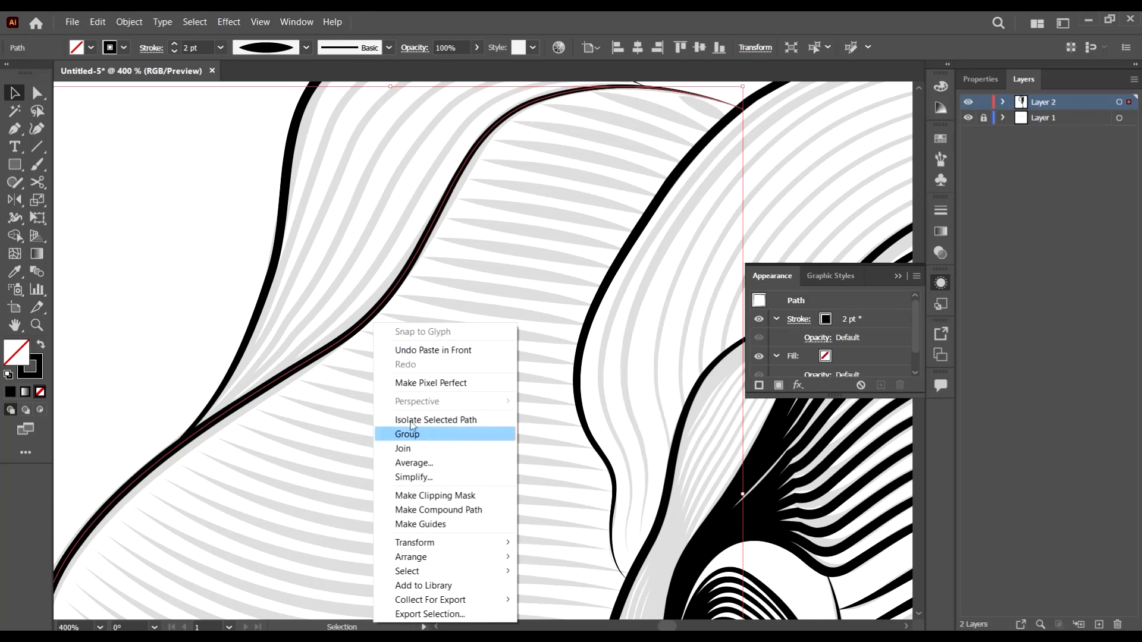
{"action": "left_click", "coordinate": [447, 419]}
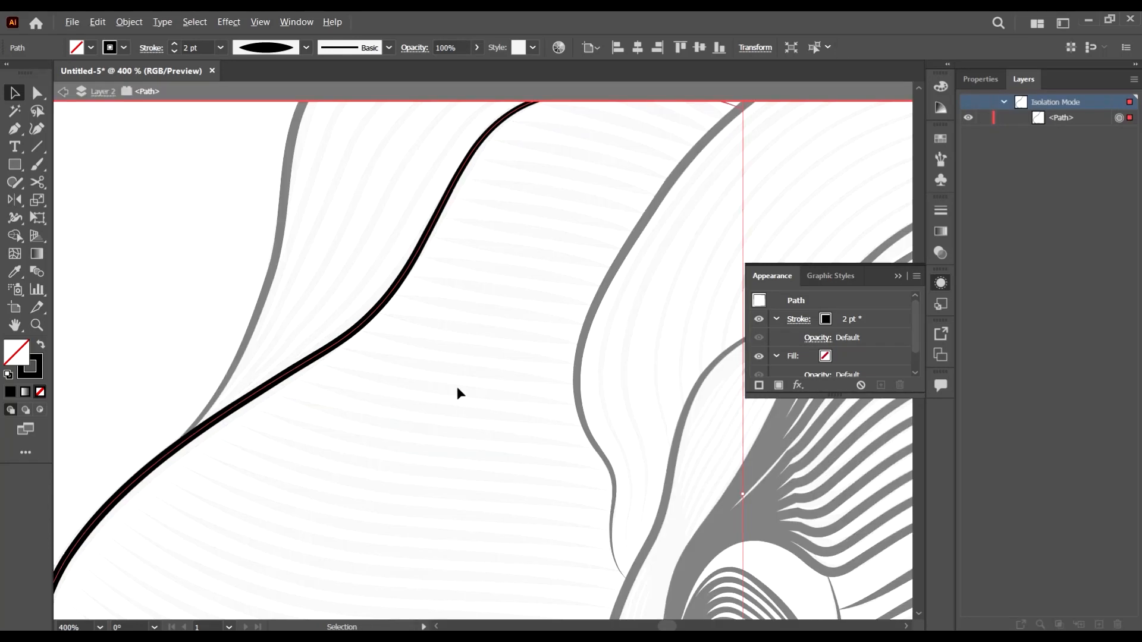
Cut the isolated ear outline where it meets the upper back-fold outline, delete its lower portion, and leave isolation mode
{"action": "scroll", "coordinate": [423, 426], "scroll_direction": "down", "scroll_amount": 1}
{"action": "scroll", "coordinate": [257, 319], "scroll_direction": "up", "scroll_amount": 4}
{"action": "key", "text": "c"}
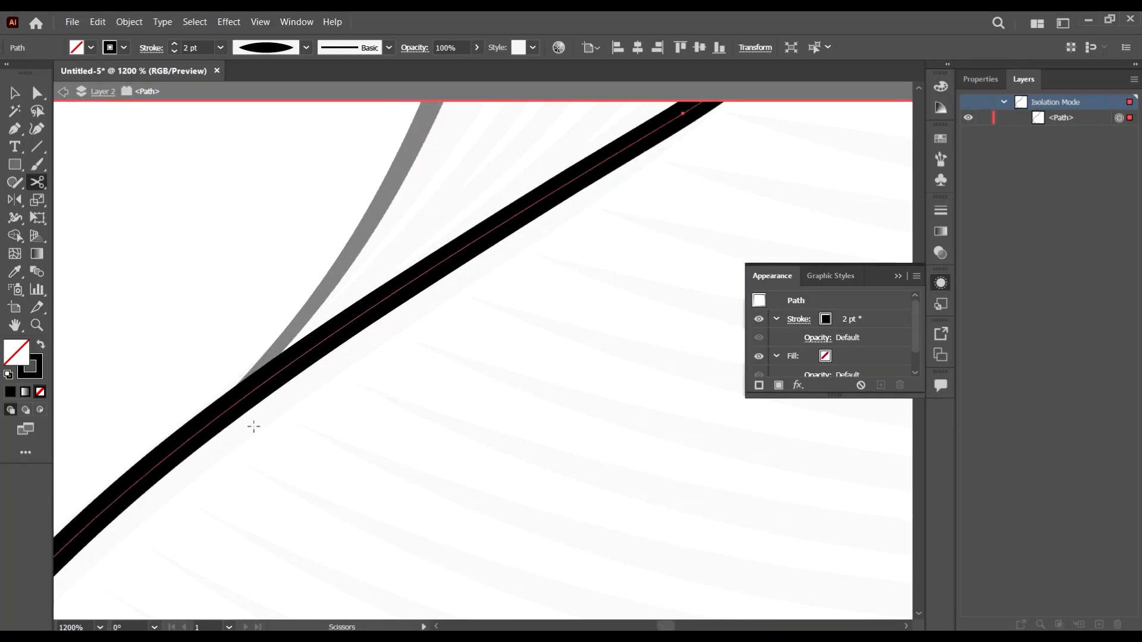
{"action": "left_click", "coordinate": [238, 403]}
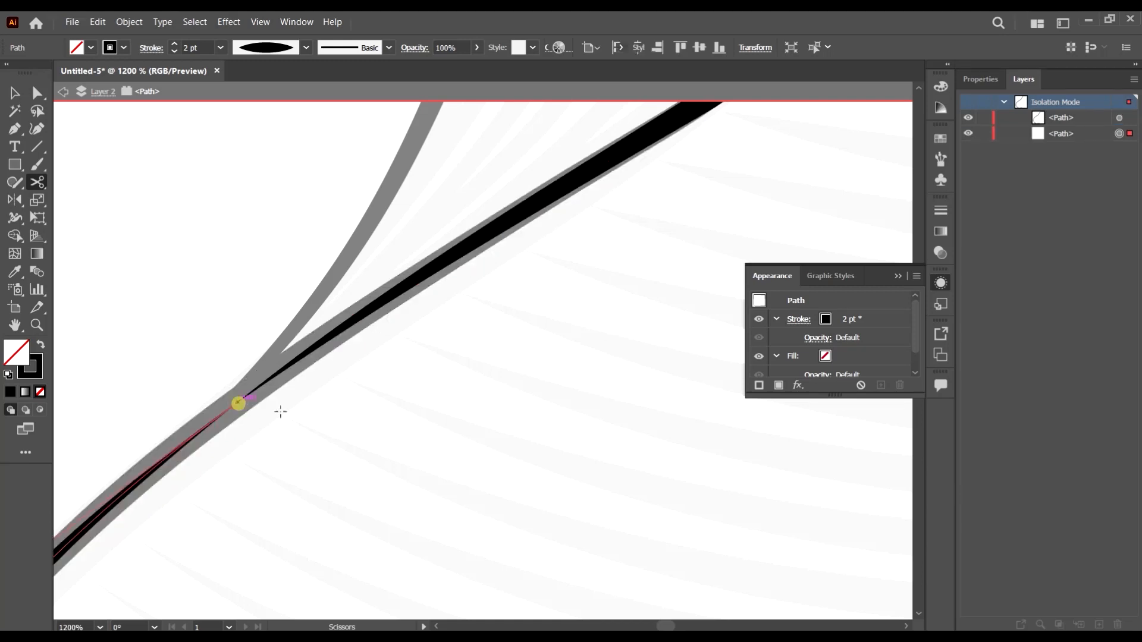
{"action": "scroll", "coordinate": [364, 421], "scroll_direction": "down", "scroll_amount": 5}
{"action": "scroll", "coordinate": [378, 434], "scroll_direction": "down", "scroll_amount": 4}
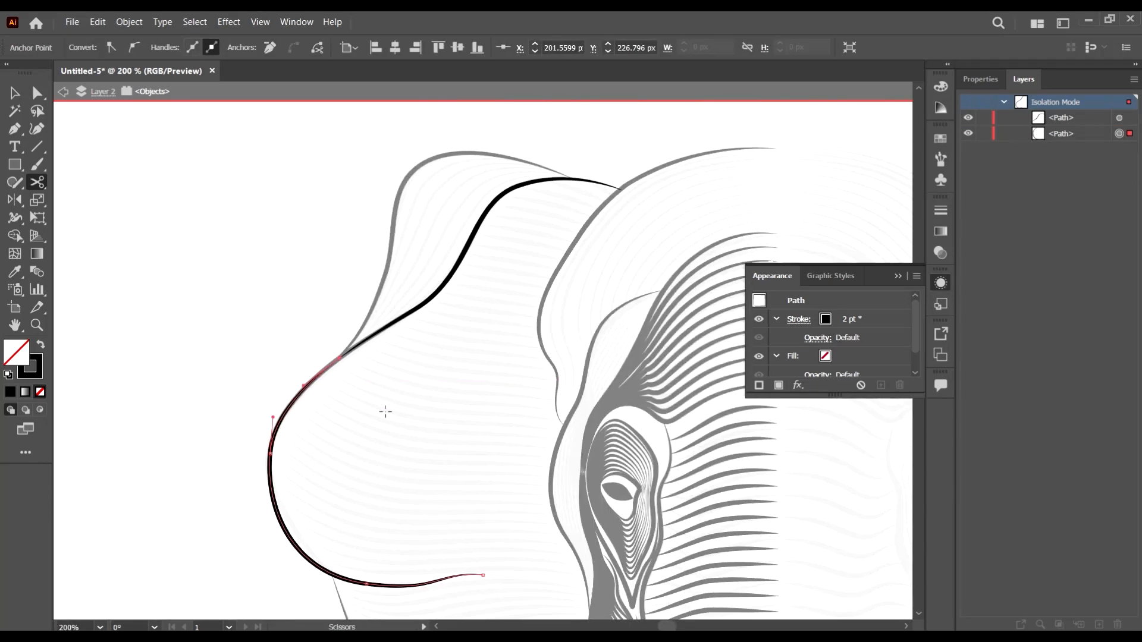
{"action": "key", "text": "Delete"}
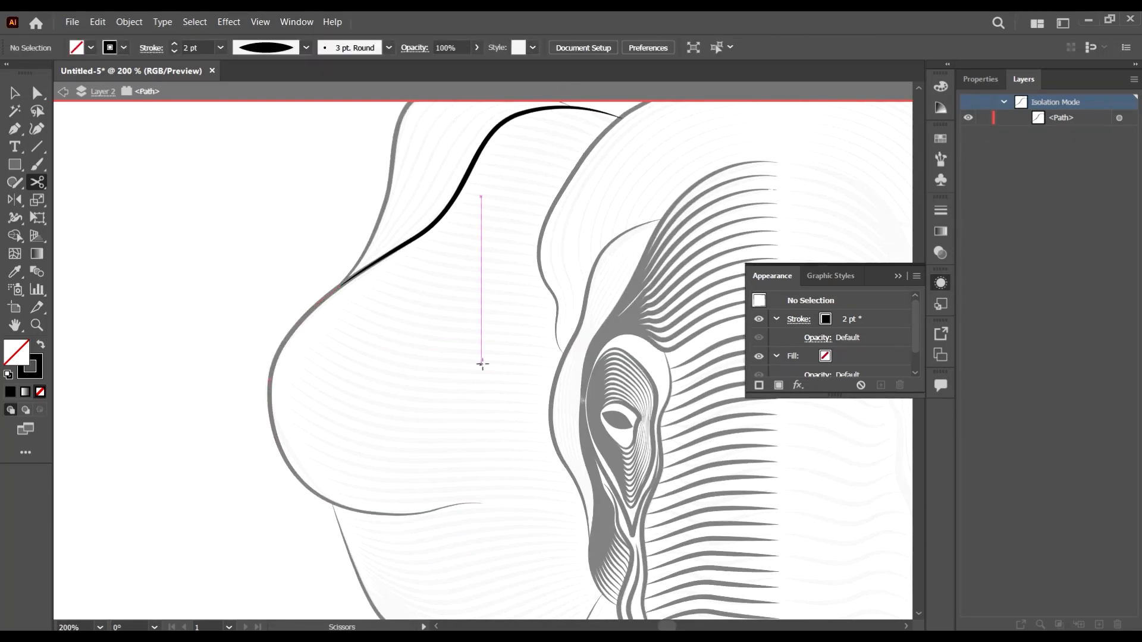
{"action": "scroll", "coordinate": [479, 364], "scroll_direction": "up", "scroll_amount": 4}
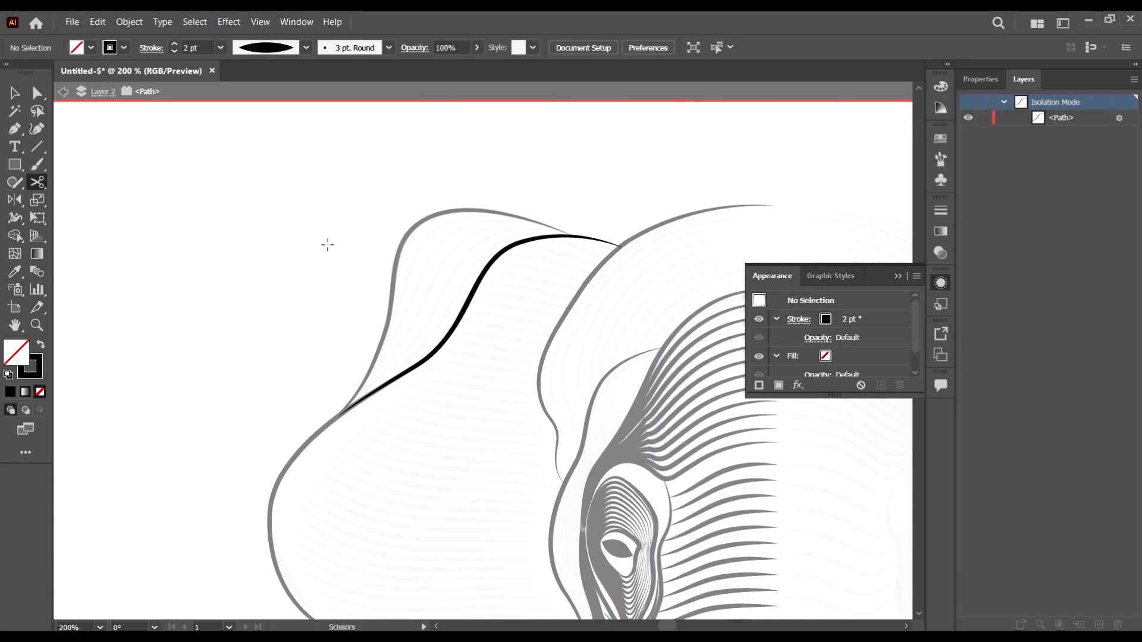
{"action": "key", "text": "Escape"}
{"action": "key", "text": "v"}
Blend the back-fold outline at the top of the left ear with the trimmed inner outline, and deselect the blend
{"action": "scroll", "coordinate": [463, 223], "scroll_direction": "up", "scroll_amount": 1}
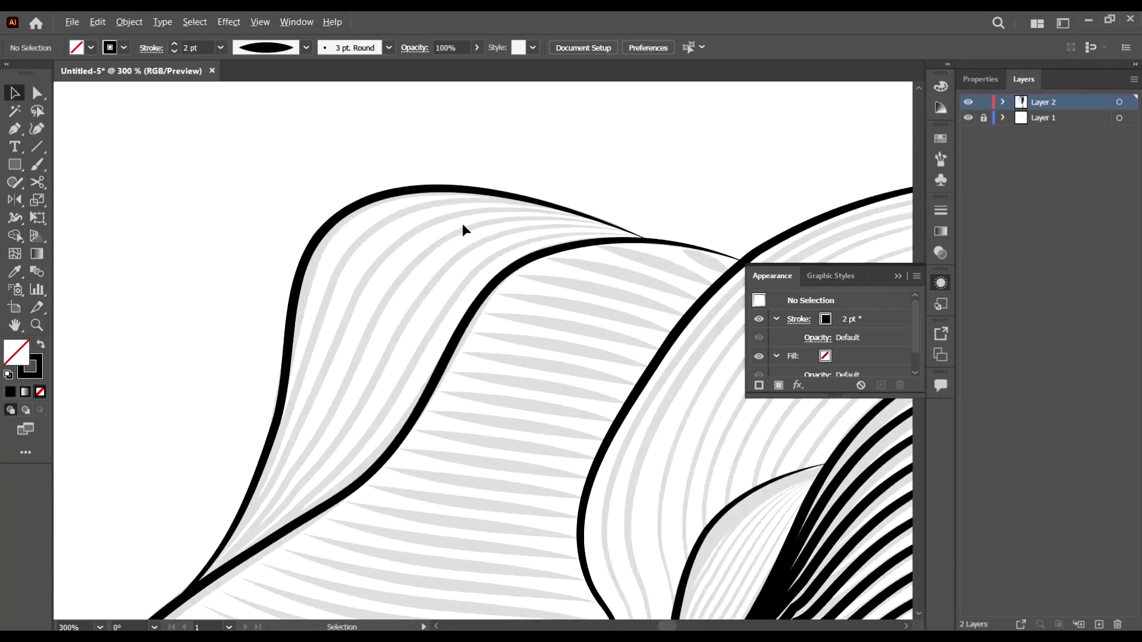
{"action": "left_click", "coordinate": [362, 197]}
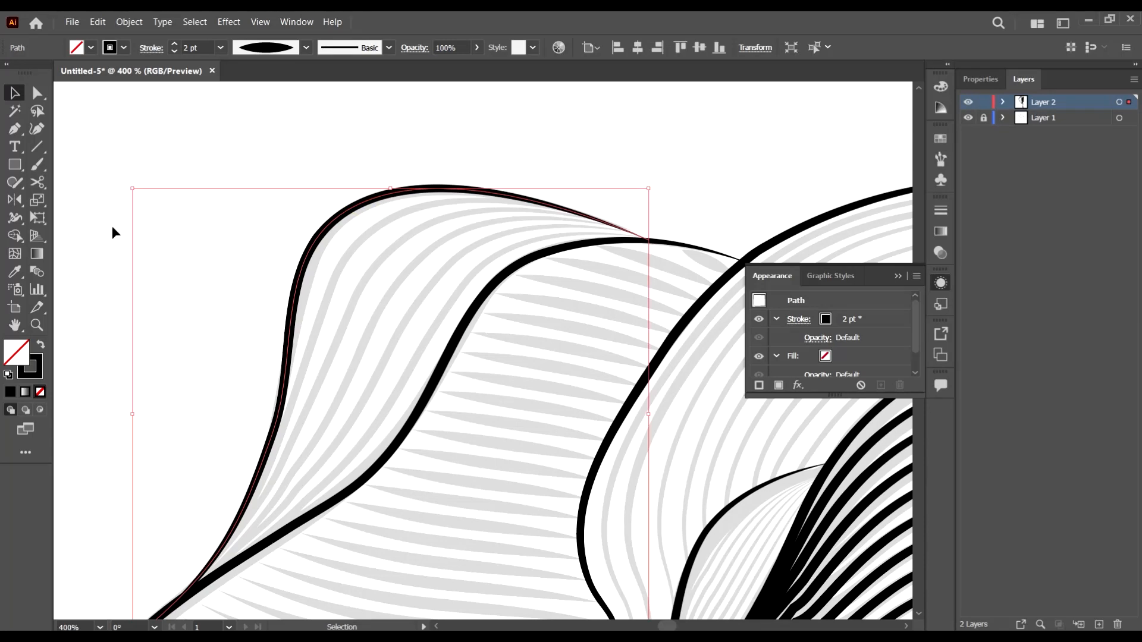
{"action": "left_click", "coordinate": [169, 262]}
{"action": "left_click", "coordinate": [36, 271]}
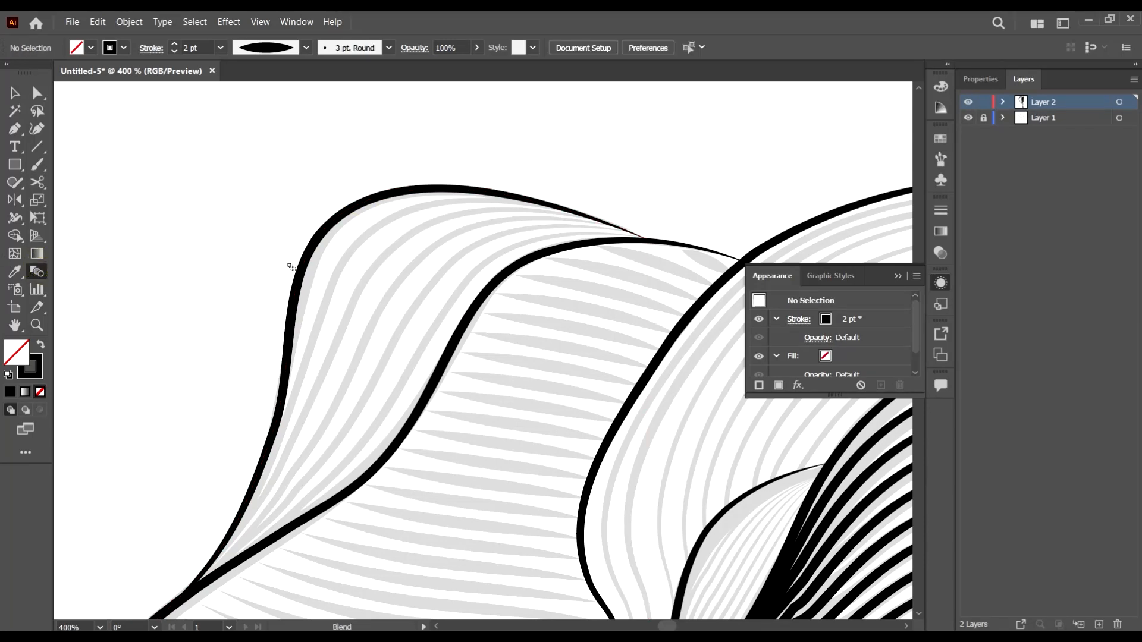
{"action": "left_click", "coordinate": [478, 304]}
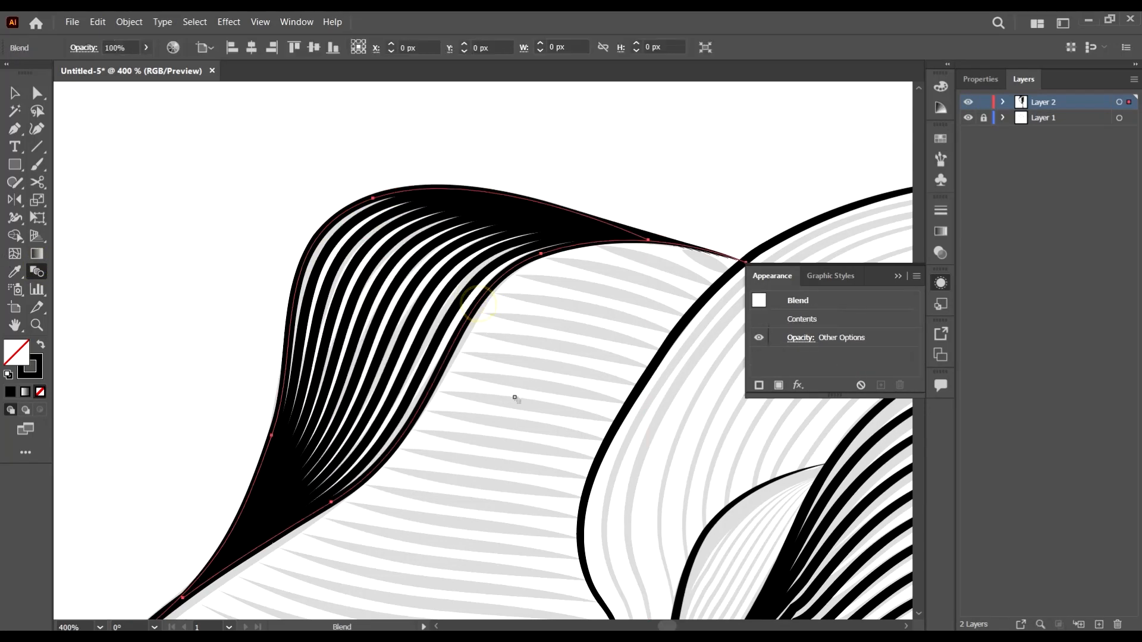
{"action": "key", "text": "ctrl+minus"}
{"action": "key", "text": "ctrl+minus"}
{"action": "key", "text": "ctrl+minus"}
{"action": "left_click", "coordinate": [15, 92]}
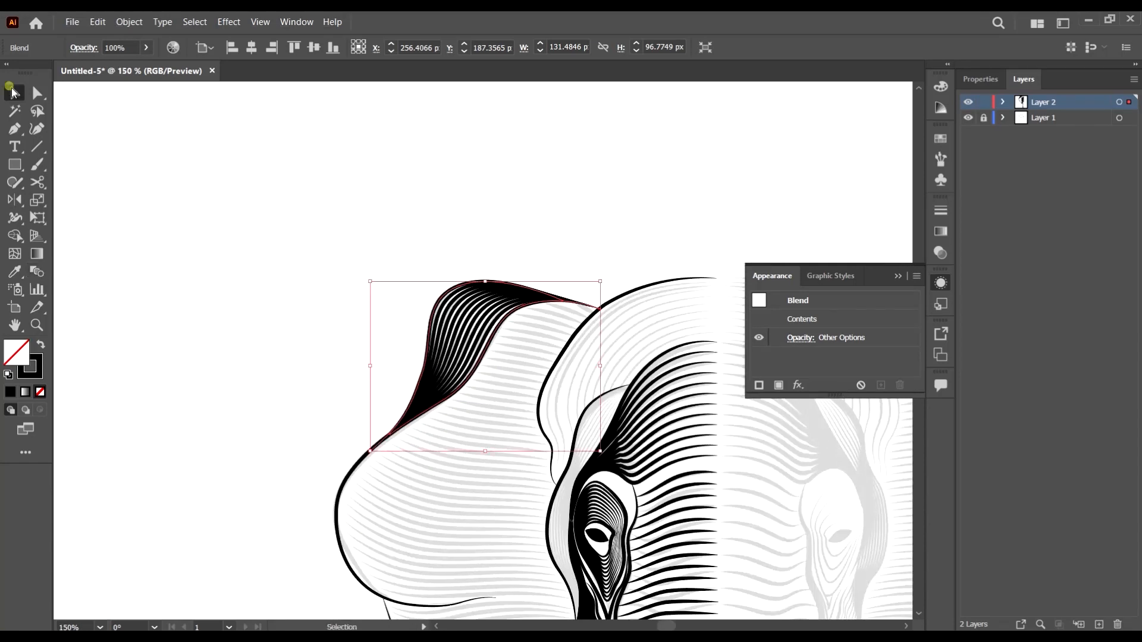
{"action": "left_click", "coordinate": [135, 186]}
{"action": "scroll", "coordinate": [298, 238], "scroll_direction": "down", "scroll_amount": 5}
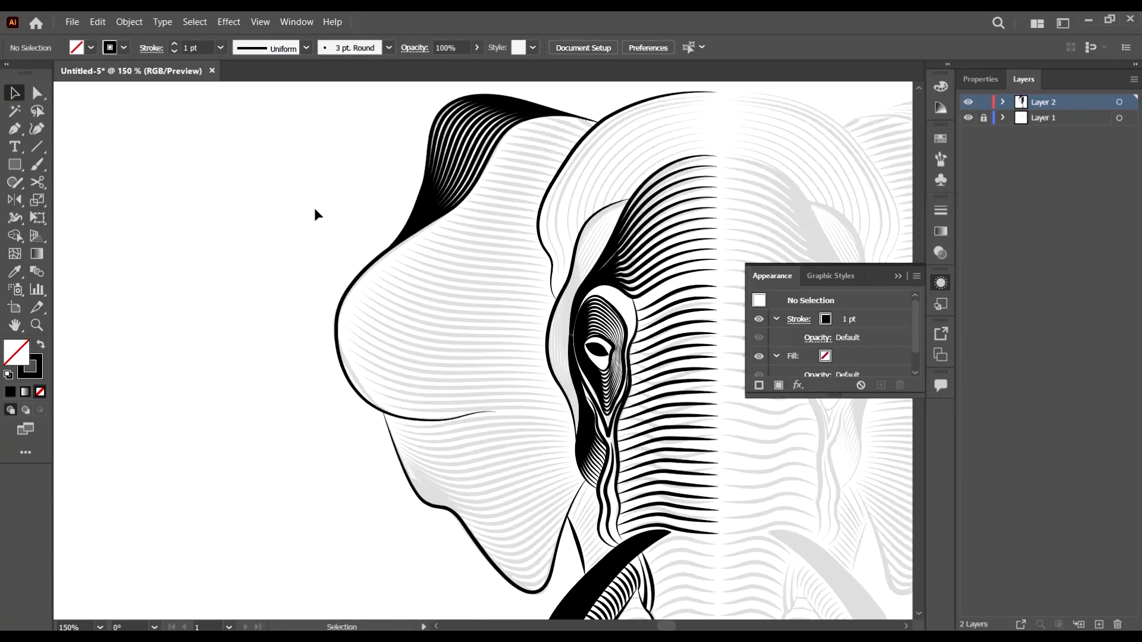
{"action": "left_click", "coordinate": [338, 321]}
{"action": "key", "text": "ctrl"}
{"action": "scroll", "coordinate": [347, 311], "scroll_direction": "right", "scroll_amount": 2}
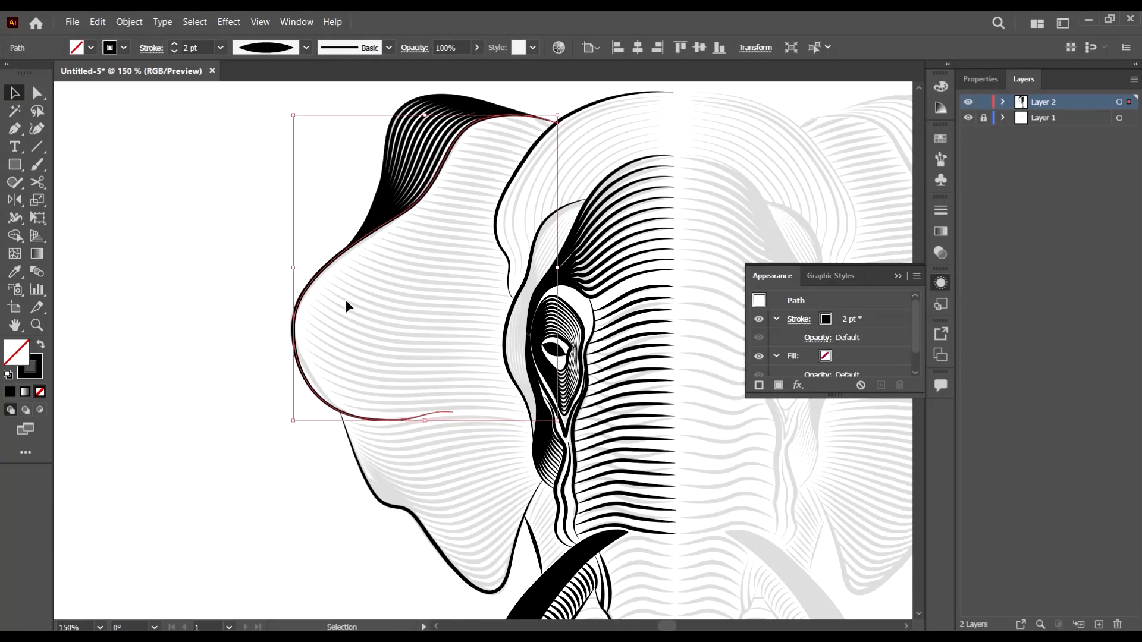
{"action": "left_click", "coordinate": [541, 100]}
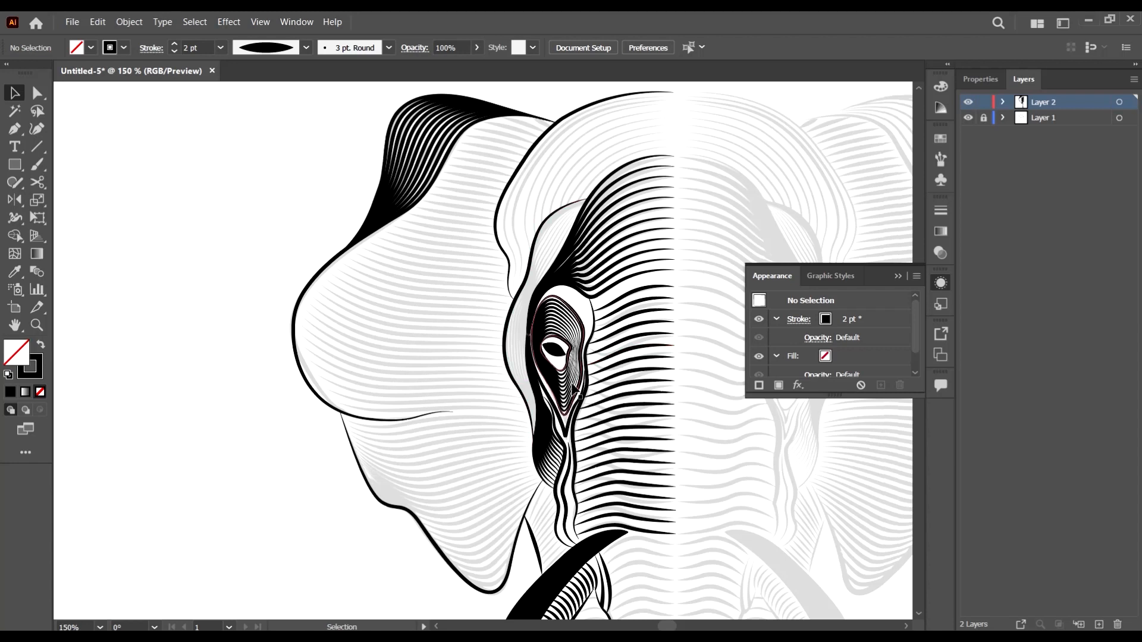
Draw an open curved path arching above the elephant's left ear and ending on the forehead with the Pen tool
{"action": "scroll", "coordinate": [559, 251], "scroll_direction": "up", "scroll_amount": 1}
{"action": "scroll", "coordinate": [525, 242], "scroll_direction": "down", "scroll_amount": 2}
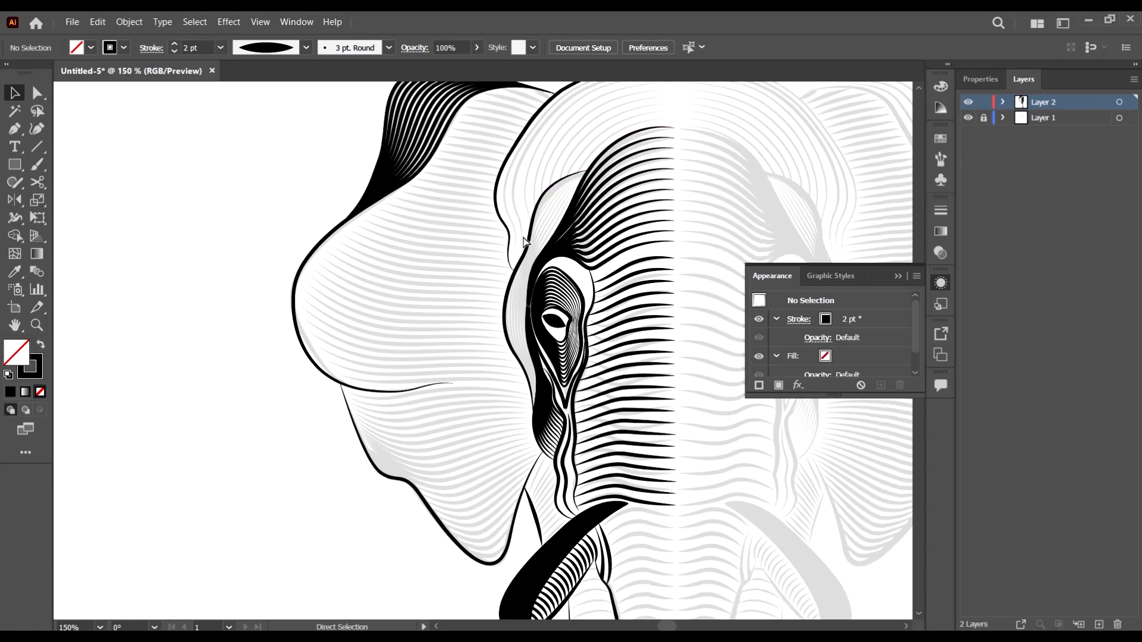
{"action": "scroll", "coordinate": [528, 241], "scroll_direction": "right", "scroll_amount": 2}
{"action": "scroll", "coordinate": [541, 220], "scroll_direction": "up", "scroll_amount": 1}
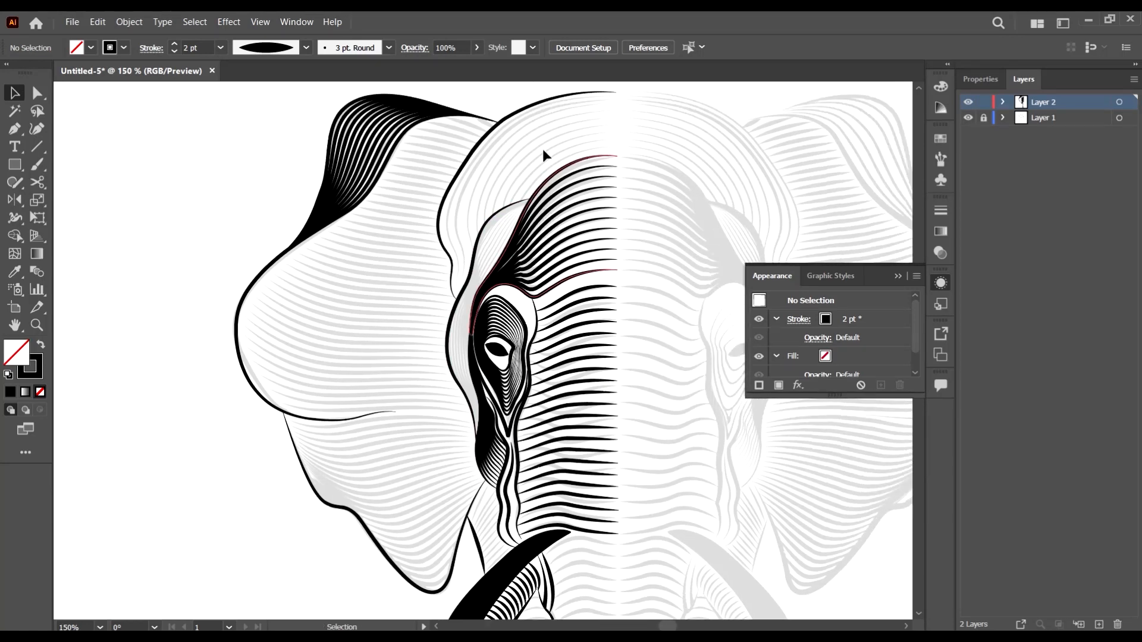
{"action": "left_click", "coordinate": [8, 127]}
{"action": "left_click_drag", "start_coordinate": [313, 93], "coordinate": [314, 101]}
{"action": "scroll", "coordinate": [314, 100], "scroll_direction": "up", "scroll_amount": 1}
{"action": "left_click_drag", "start_coordinate": [567, 165], "coordinate": [626, 238]}
{"action": "left_click", "coordinate": [15, 93]}
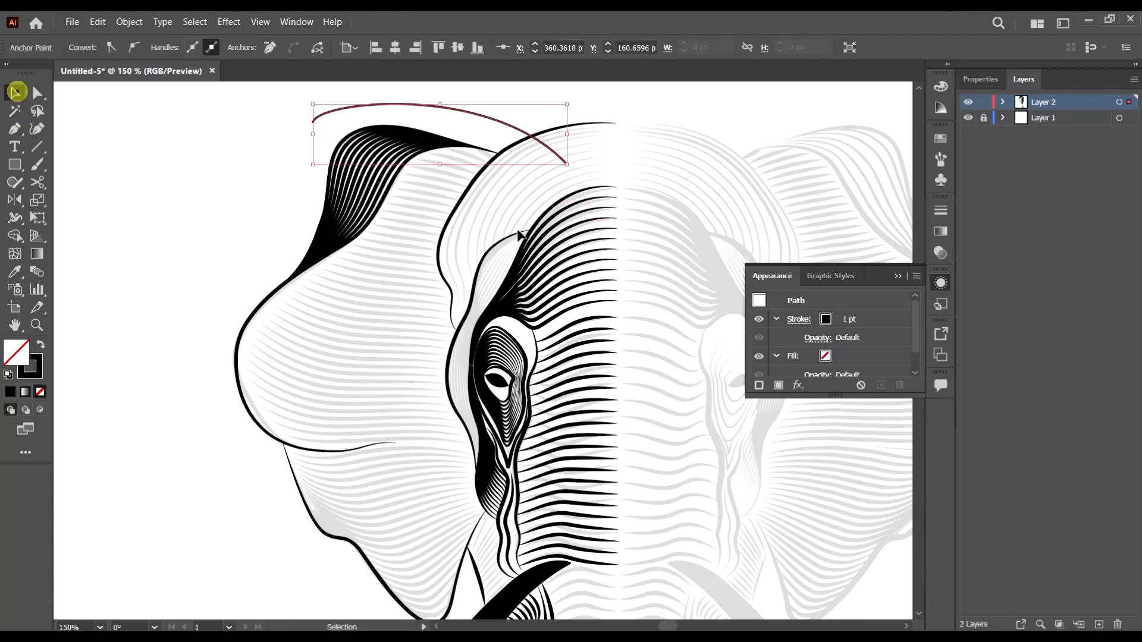
Try to blend the new arched path with the outline of the lower ear
{"action": "left_click", "coordinate": [368, 572]}
{"action": "left_click", "coordinate": [180, 326]}
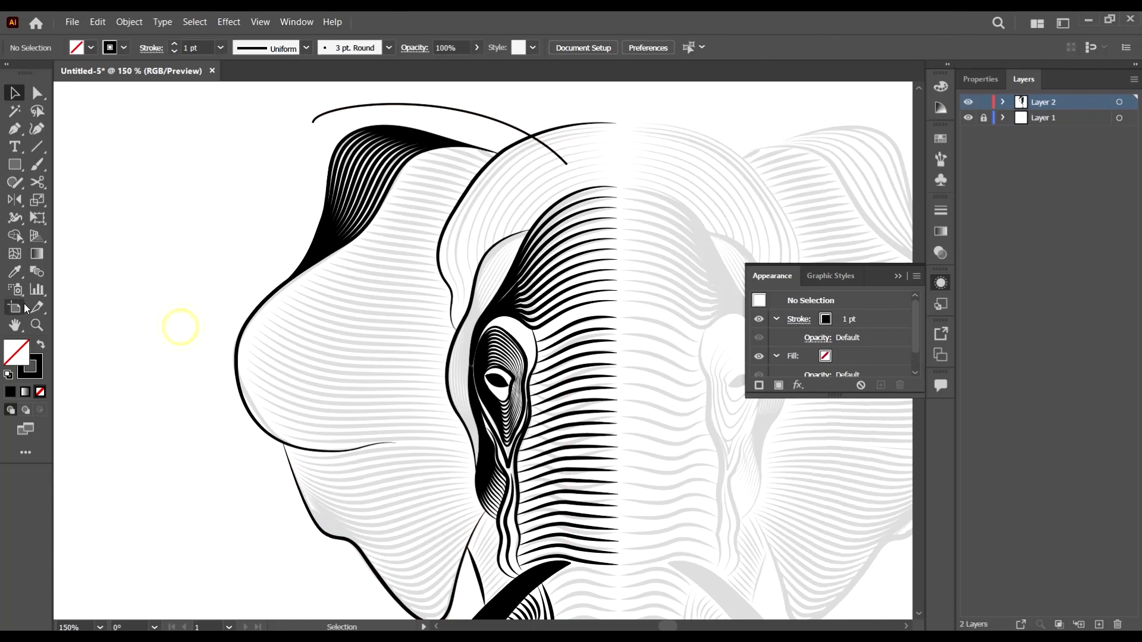
{"action": "left_click", "coordinate": [32, 271]}
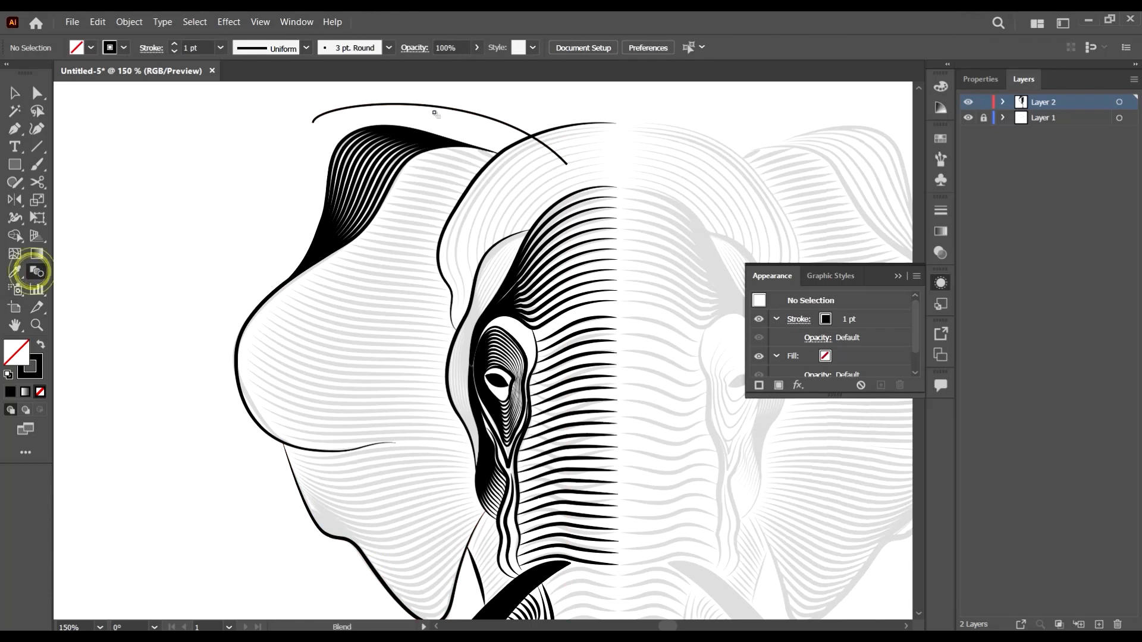
{"action": "left_click", "coordinate": [362, 553]}
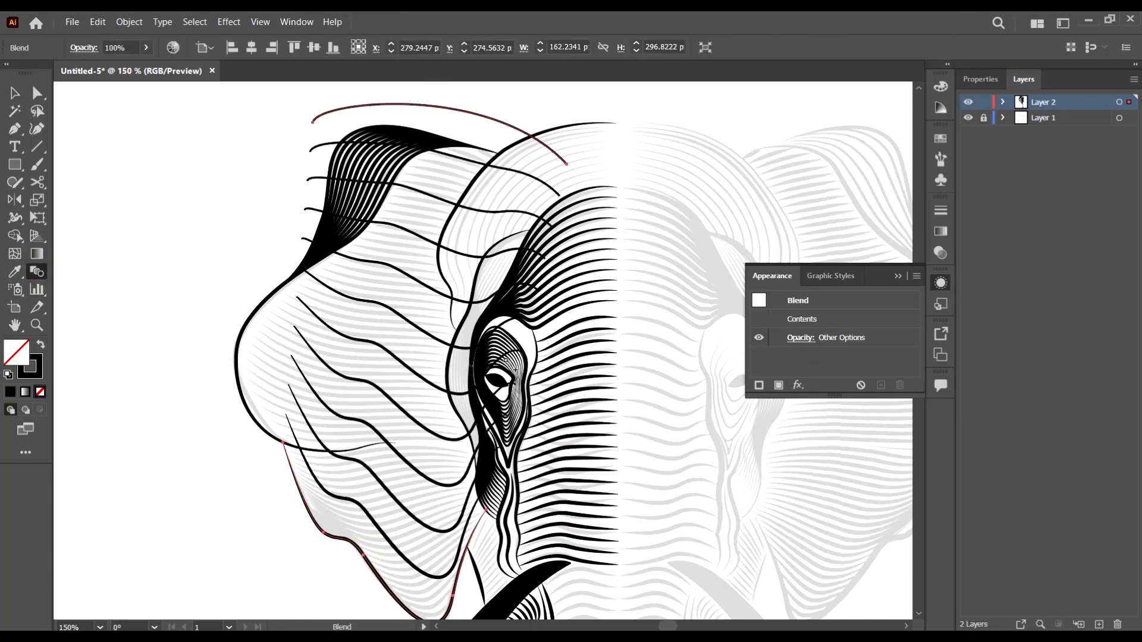
{"action": "key", "text": "v"}
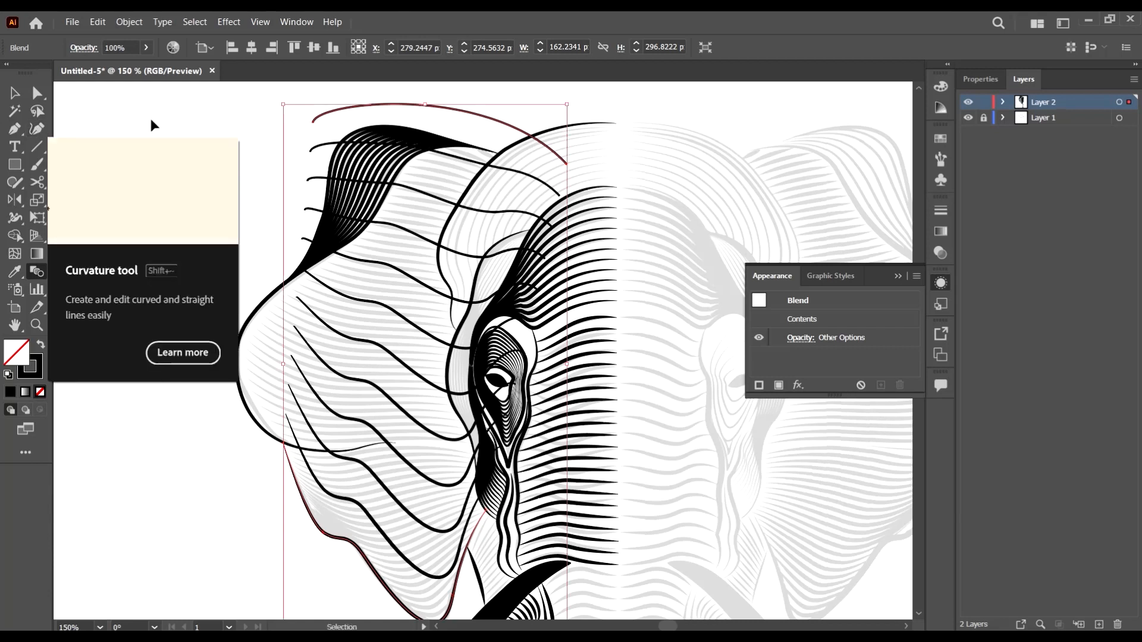
{"action": "key", "text": "ctrl+z"}
{"action": "left_click", "coordinate": [16, 93]}
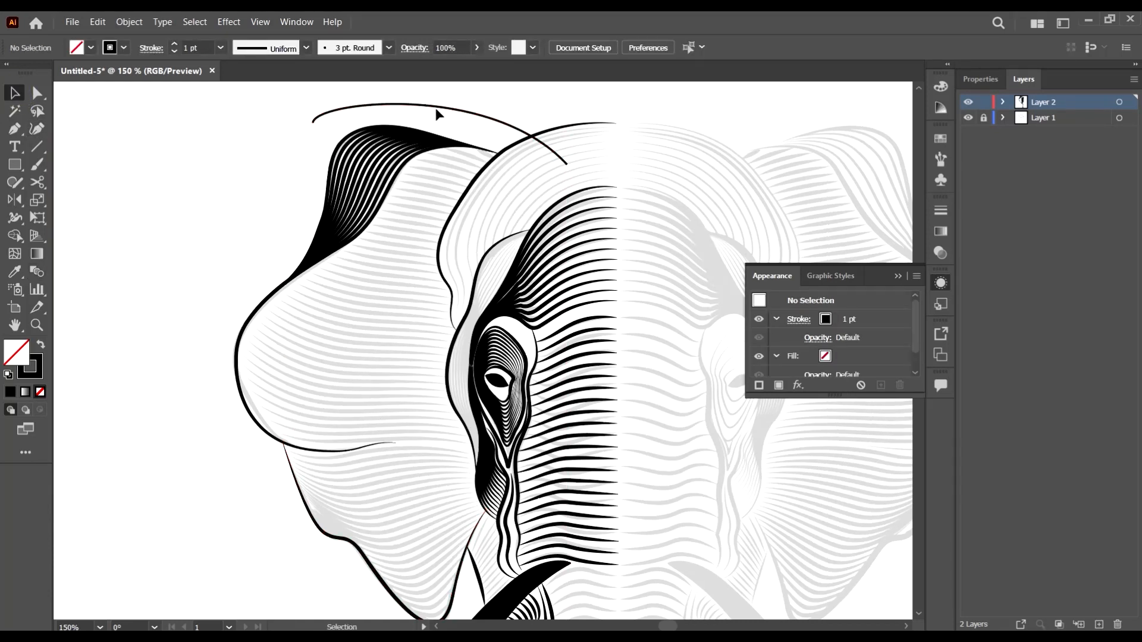
Flatten the arched path above the ear by adjusting the direction handles of both end anchors so it follows the ear's upper edge
{"action": "scroll", "coordinate": [440, 110], "scroll_direction": "down", "scroll_amount": 1}
{"action": "scroll", "coordinate": [452, 101], "scroll_direction": "up", "scroll_amount": 1}
{"action": "left_click", "coordinate": [465, 115]}
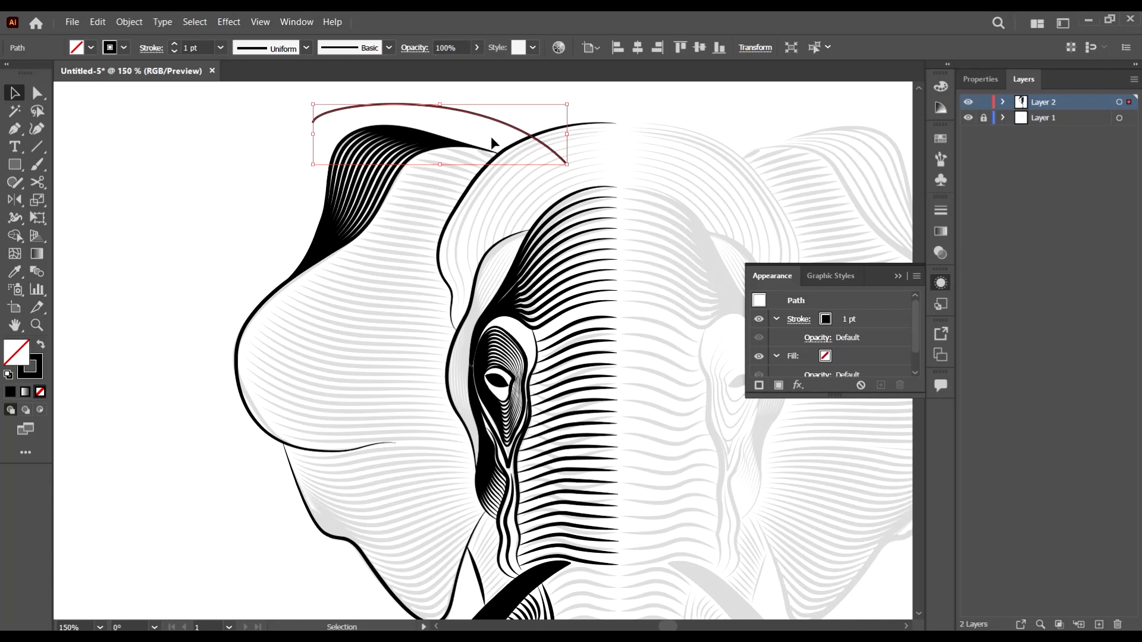
{"action": "scroll", "coordinate": [498, 114], "scroll_direction": "up", "scroll_amount": 2}
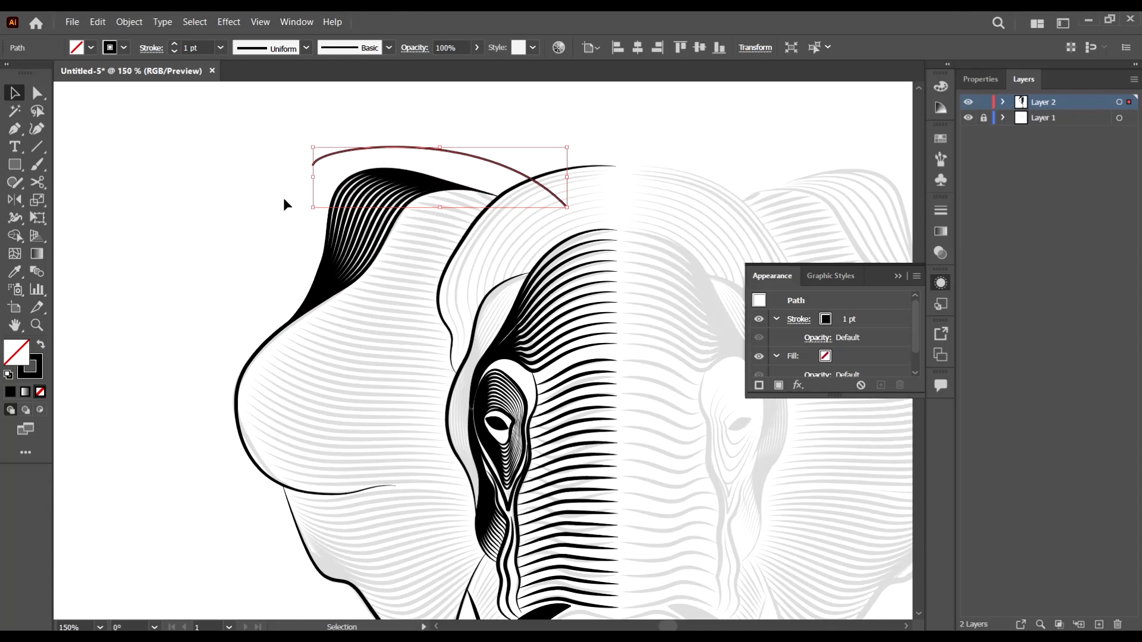
{"action": "left_click", "coordinate": [37, 94]}
{"action": "scroll", "coordinate": [508, 153], "scroll_direction": "up", "scroll_amount": 3}
{"action": "scroll", "coordinate": [501, 209], "scroll_direction": "down", "scroll_amount": 2}
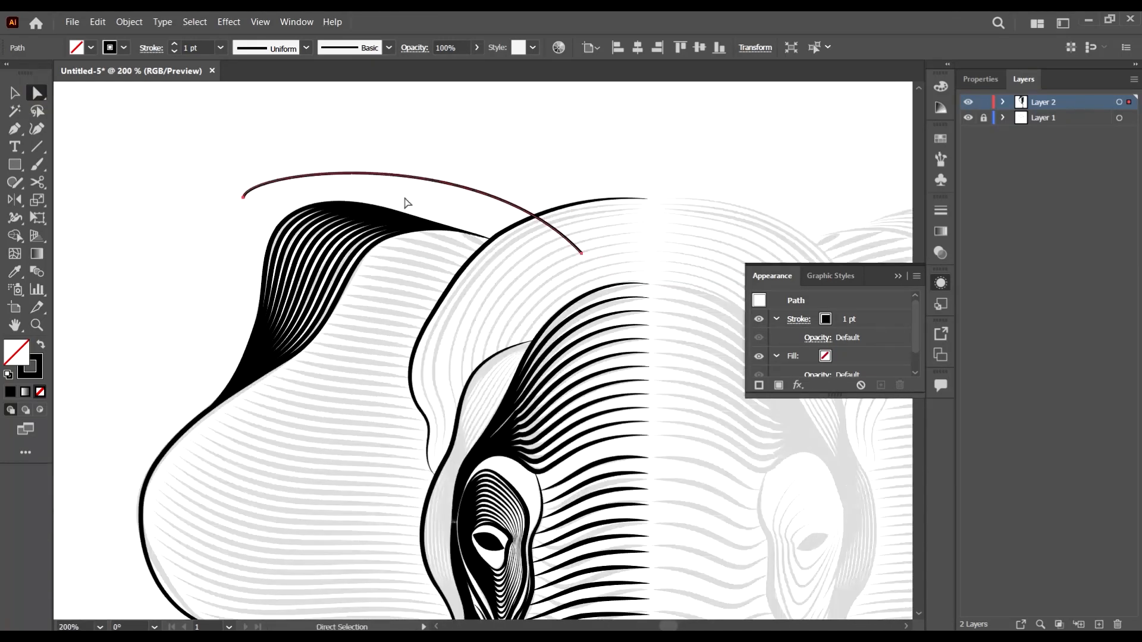
{"action": "left_click", "coordinate": [242, 195]}
{"action": "left_click_drag", "start_coordinate": [246, 173], "coordinate": [318, 197]}
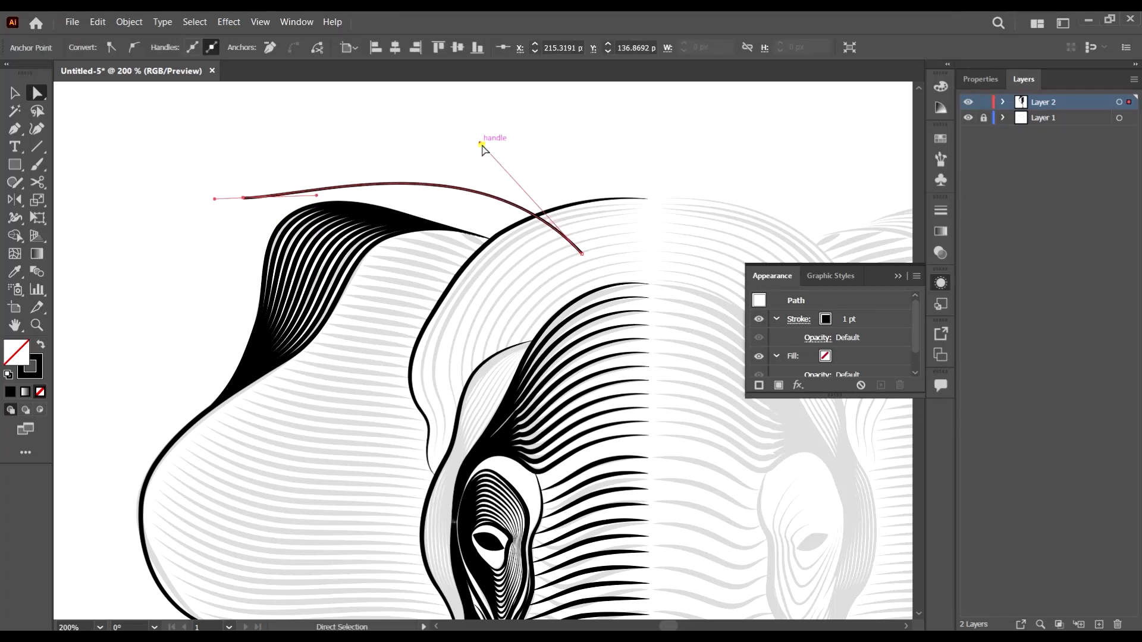
{"action": "left_click_drag", "start_coordinate": [481, 145], "coordinate": [552, 235]}
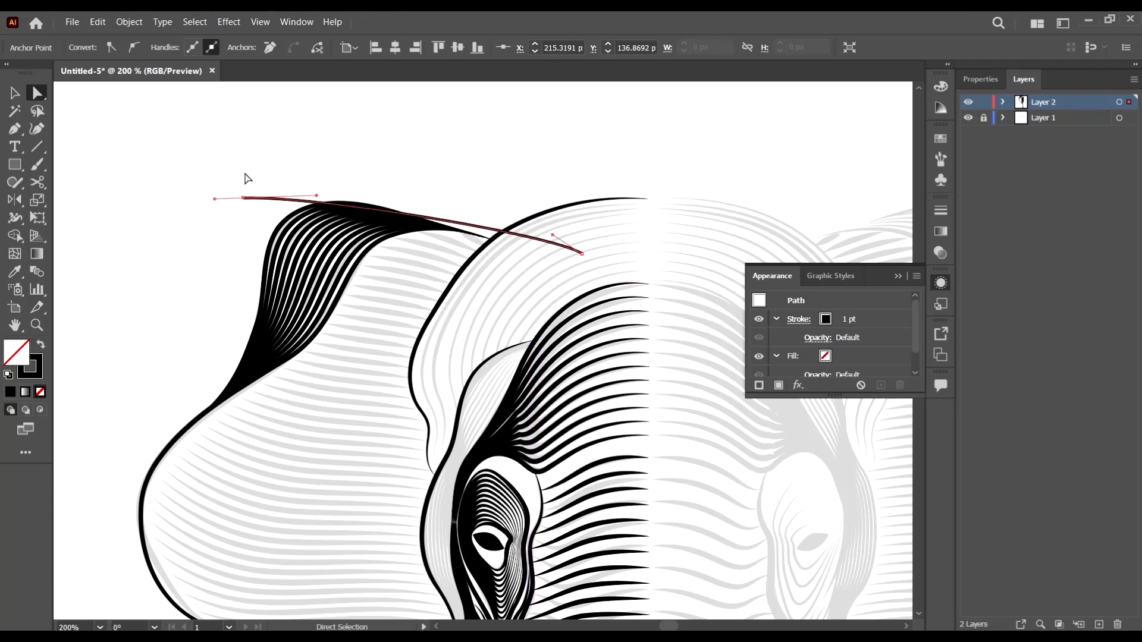
{"action": "left_click_drag", "start_coordinate": [316, 196], "coordinate": [327, 177]}
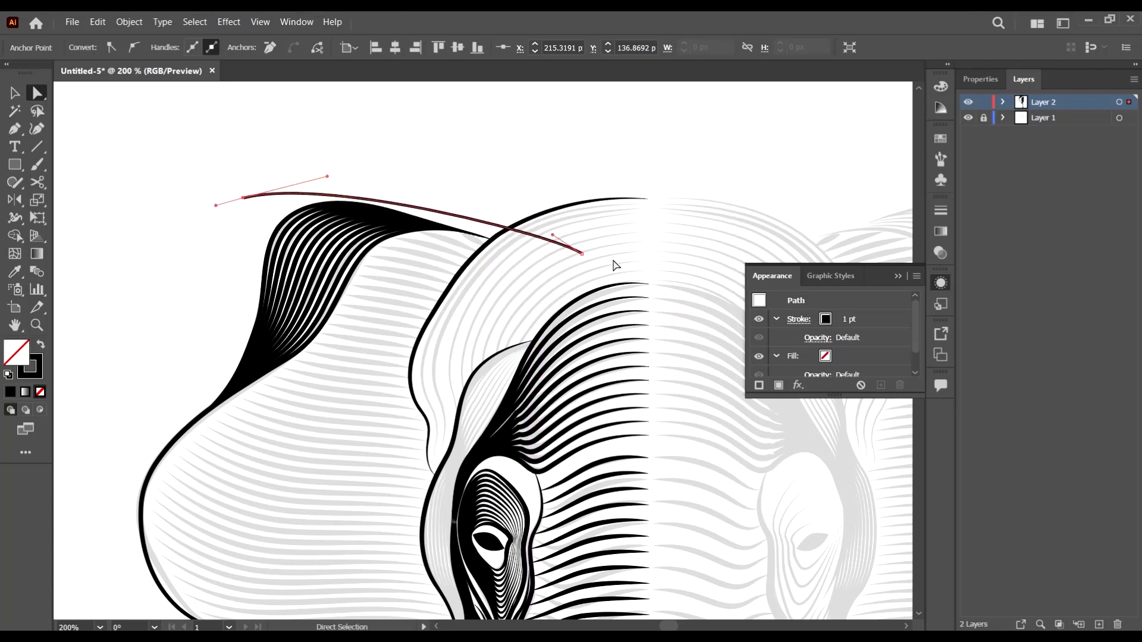
Shift the path's forehead end anchor slightly inward and fine-tune both end handles for a smooth downward curve
{"action": "left_click_drag", "start_coordinate": [581, 254], "coordinate": [533, 233]}
{"action": "scroll", "coordinate": [497, 268], "scroll_direction": "down", "scroll_amount": 2}
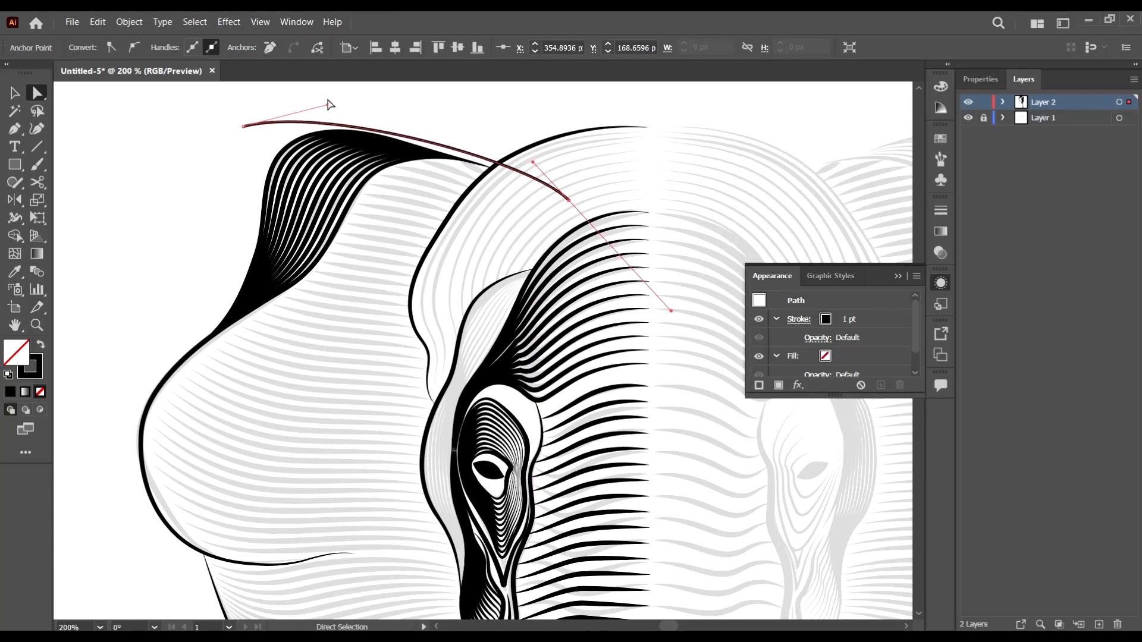
{"action": "left_click_drag", "start_coordinate": [328, 106], "coordinate": [339, 104]}
{"action": "left_click", "coordinate": [535, 159]}
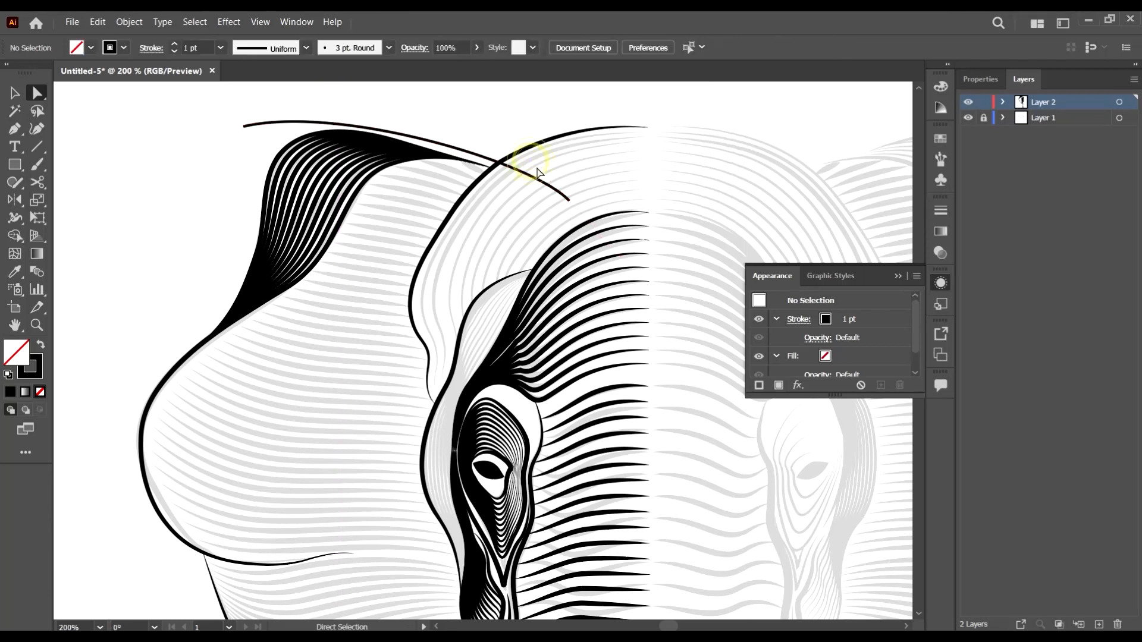
{"action": "left_click", "coordinate": [566, 199]}
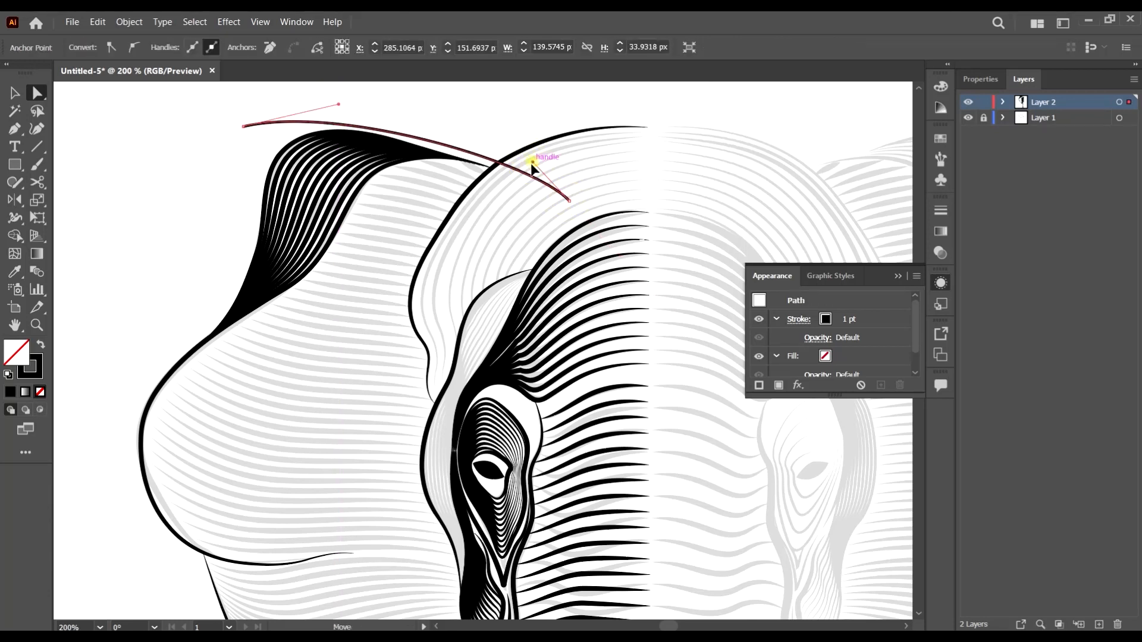
{"action": "left_click_drag", "start_coordinate": [533, 169], "coordinate": [517, 158]}
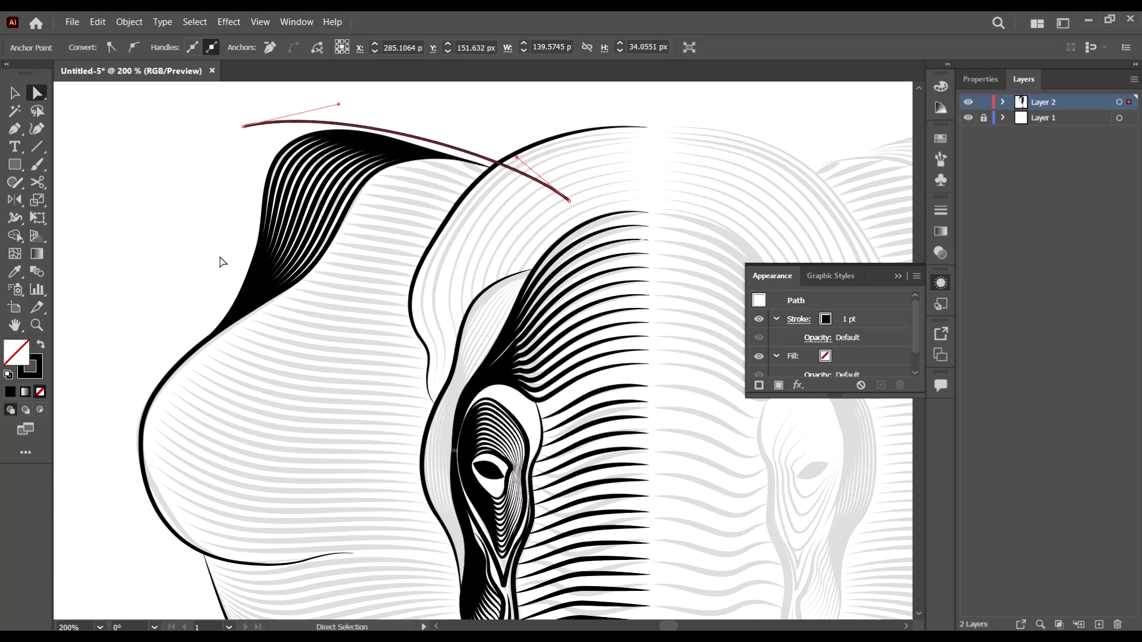
{"action": "left_click", "coordinate": [186, 243]}
Switch to the Skillshare website and look through the home page's courses, creative experts and student testimonials
{"action": "scroll", "coordinate": [446, 268], "scroll_direction": "down", "scroll_amount": 2}
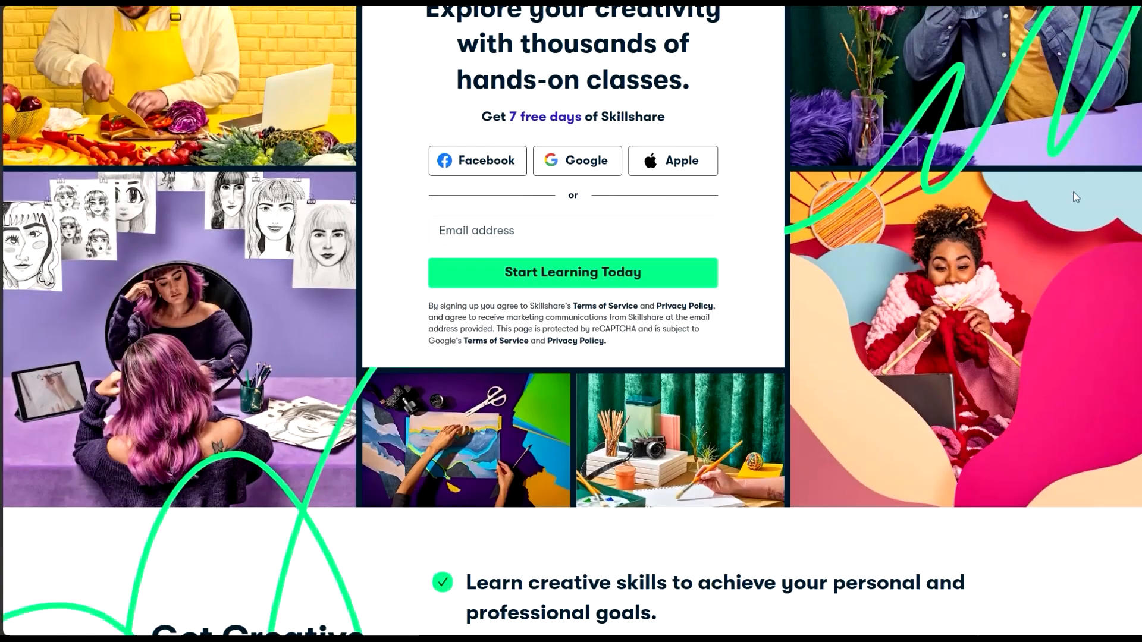
{"action": "scroll", "coordinate": [1075, 198], "scroll_direction": "down", "scroll_amount": 15}
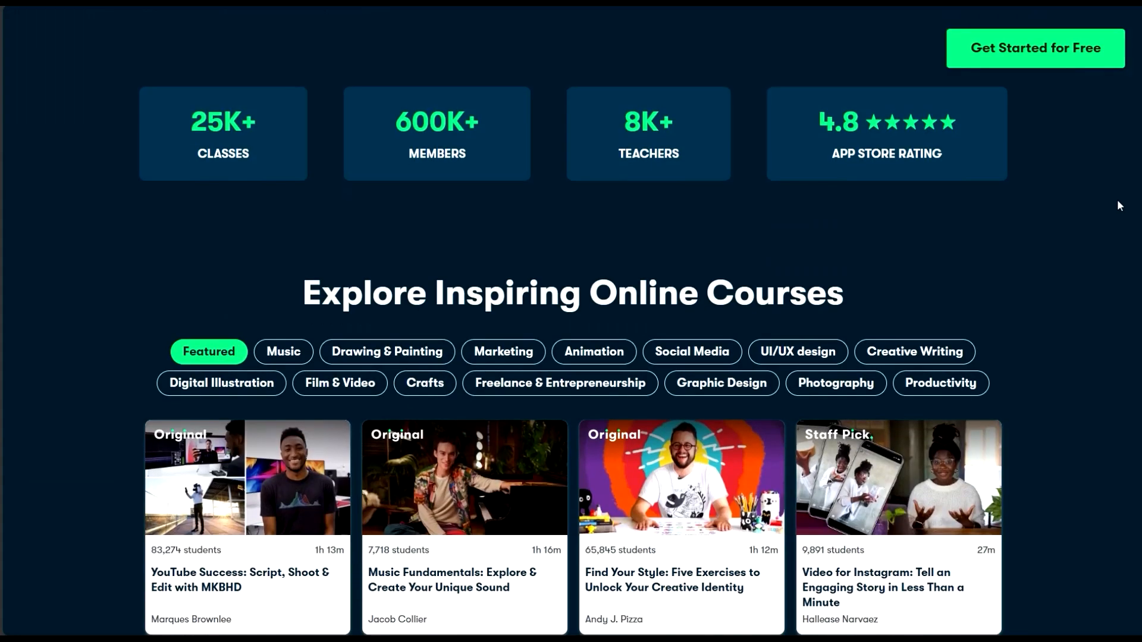
{"action": "scroll", "coordinate": [1118, 206], "scroll_direction": "down", "scroll_amount": 13}
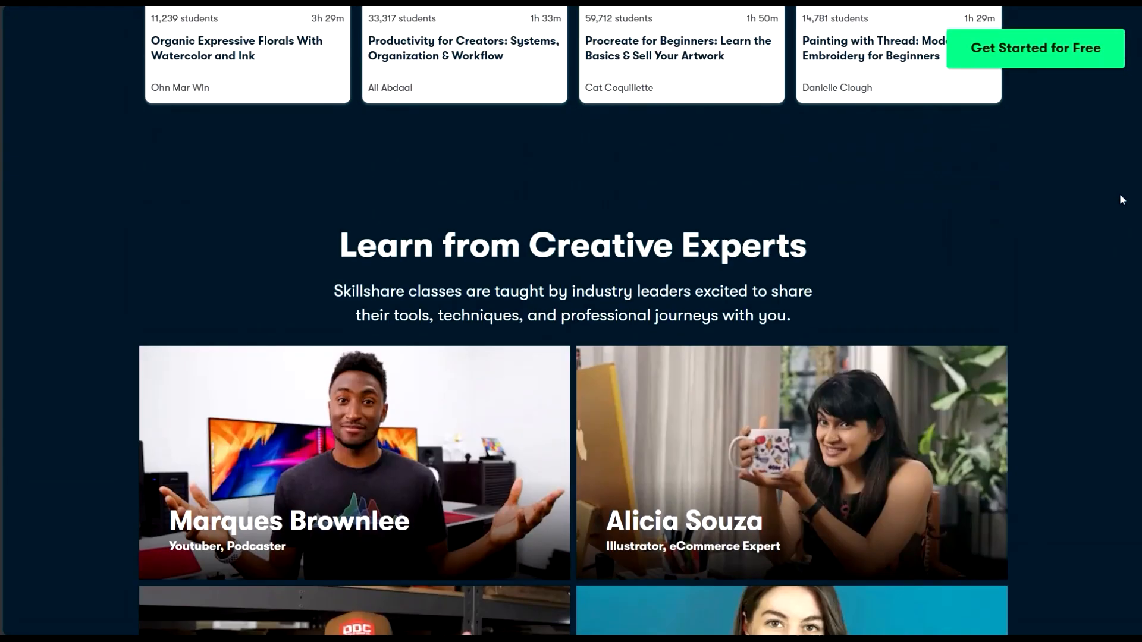
{"action": "scroll", "coordinate": [1121, 196], "scroll_direction": "down", "scroll_amount": 14}
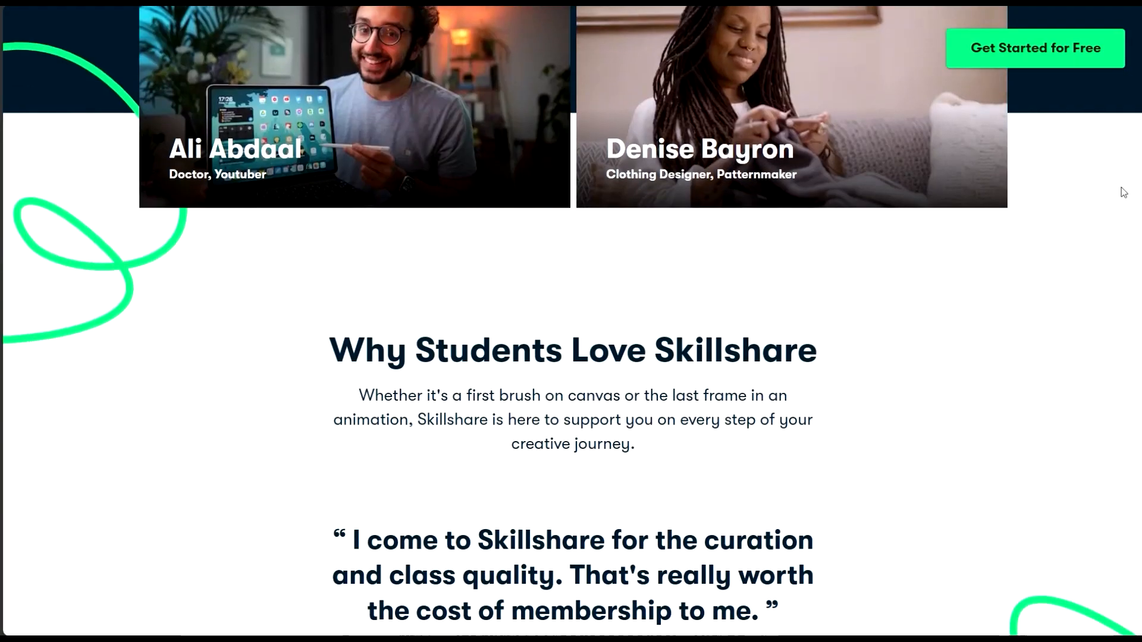
{"action": "scroll", "coordinate": [1123, 192], "scroll_direction": "down", "scroll_amount": 14}
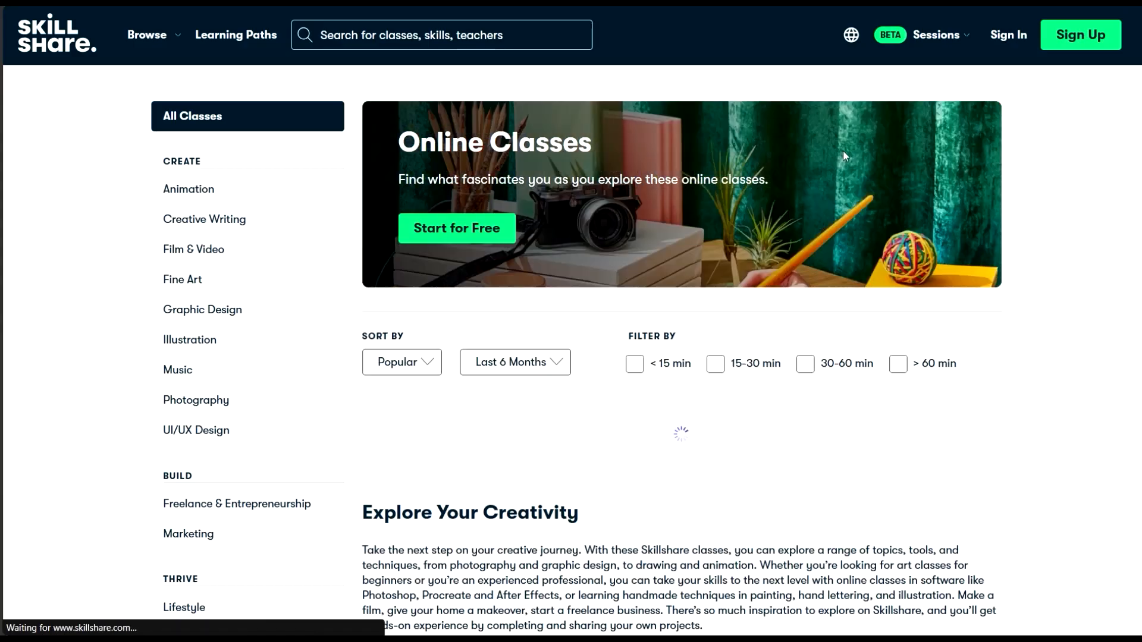
Look through the online classes on the first page and on page 1887 of the Skillshare catalogue
{"action": "scroll", "coordinate": [804, 156], "scroll_direction": "down", "scroll_amount": 14}
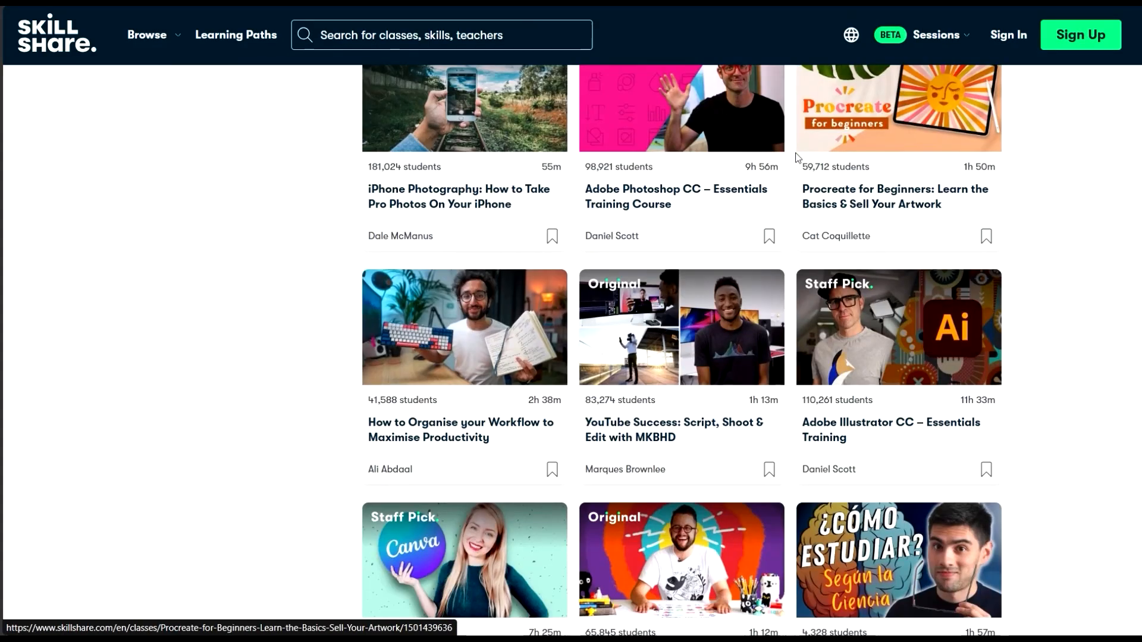
{"action": "scroll", "coordinate": [797, 157], "scroll_direction": "down", "scroll_amount": 6}
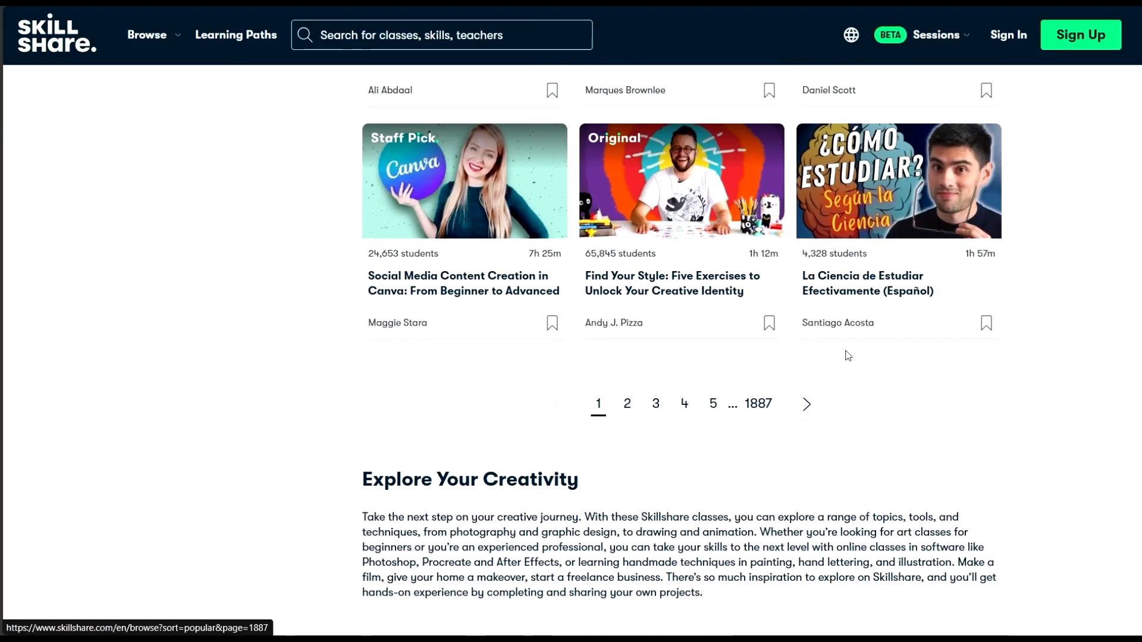
{"action": "scroll", "coordinate": [767, 265], "scroll_direction": "down", "scroll_amount": 3}
{"action": "scroll", "coordinate": [768, 265], "scroll_direction": "up", "scroll_amount": 2}
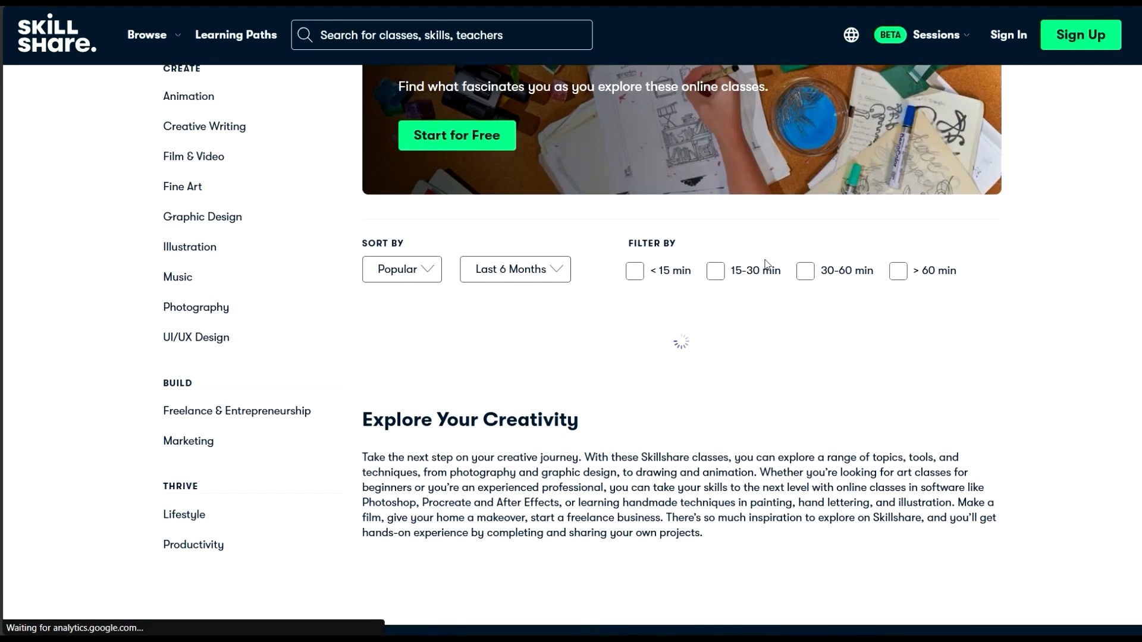
{"action": "scroll", "coordinate": [766, 256], "scroll_direction": "up", "scroll_amount": 2}
{"action": "scroll", "coordinate": [766, 247], "scroll_direction": "down", "scroll_amount": 3}
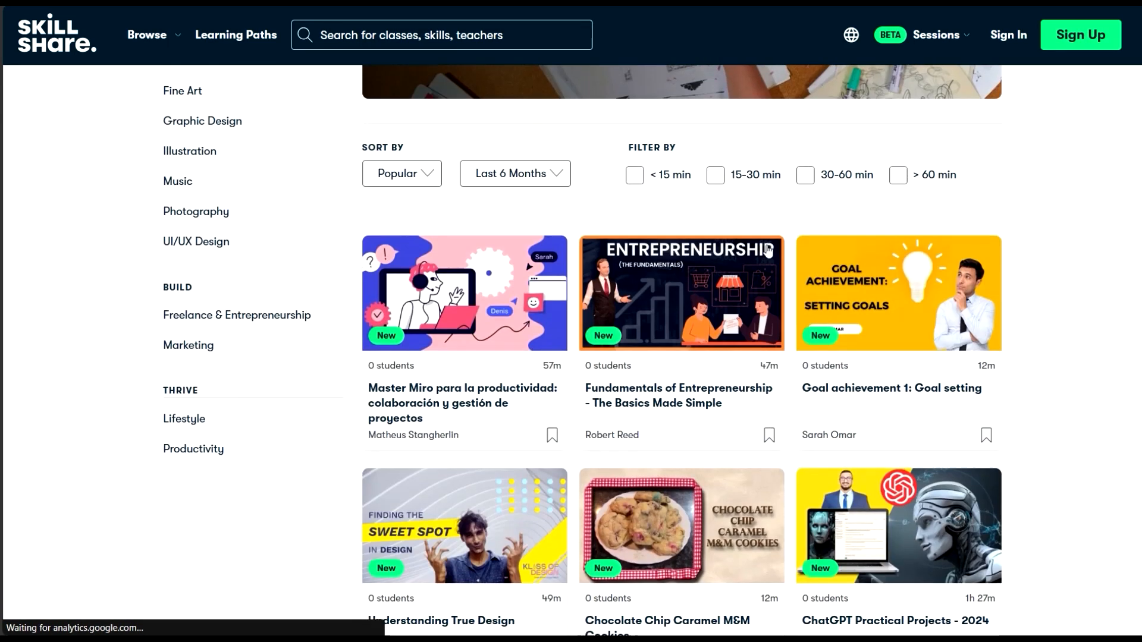
{"action": "scroll", "coordinate": [767, 249], "scroll_direction": "down", "scroll_amount": 4}
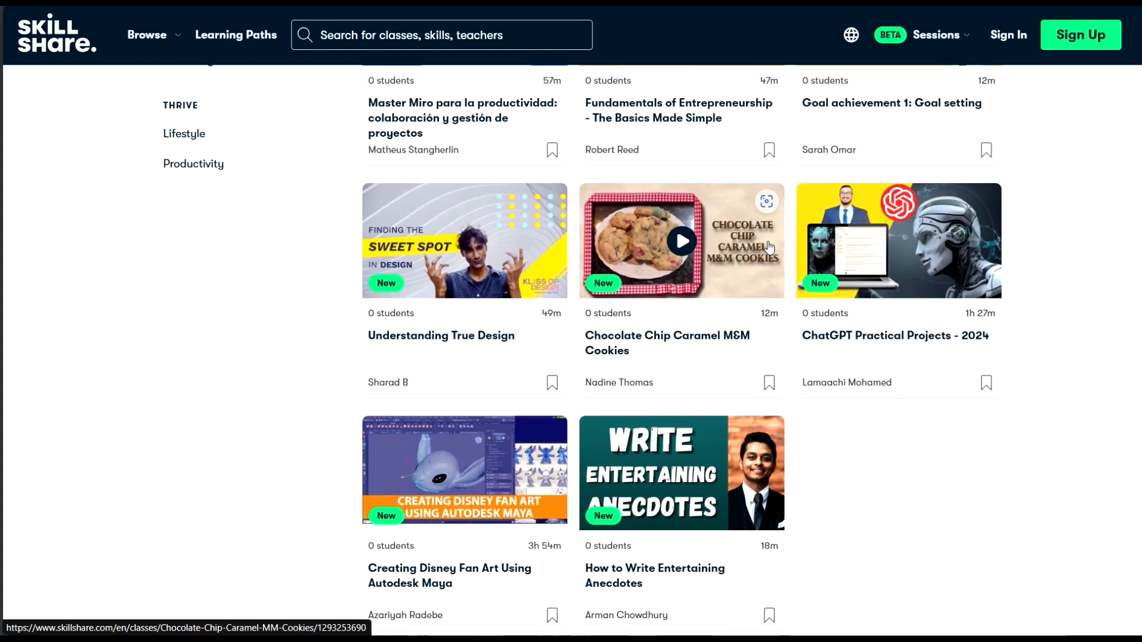
{"action": "scroll", "coordinate": [769, 247], "scroll_direction": "down", "scroll_amount": 2}
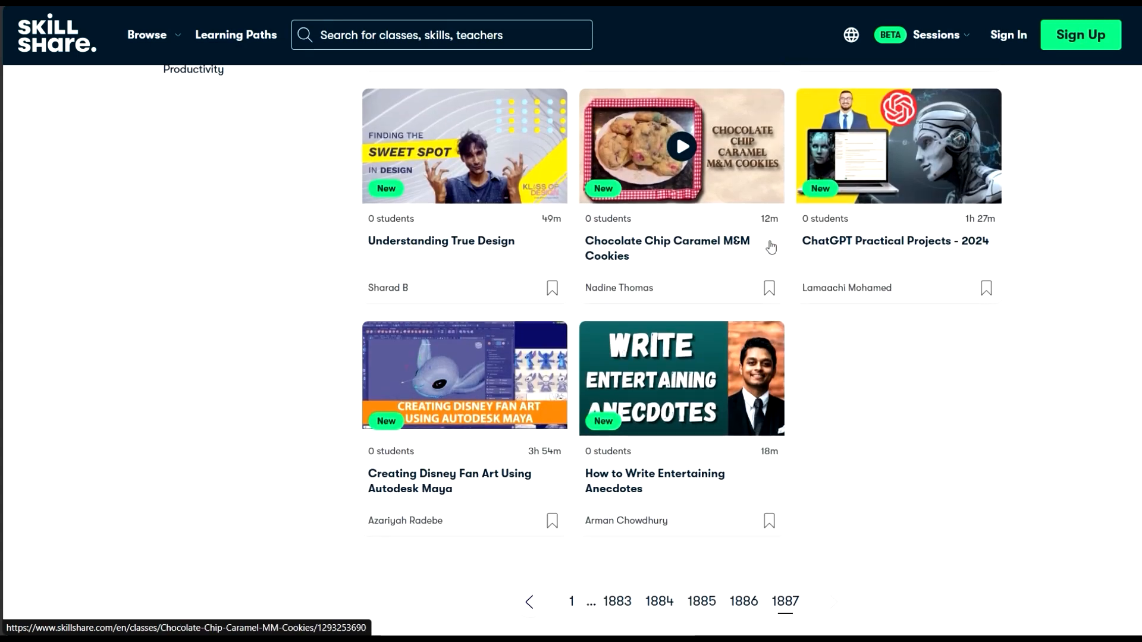
{"action": "scroll", "coordinate": [668, 339], "scroll_direction": "up", "scroll_amount": 5}
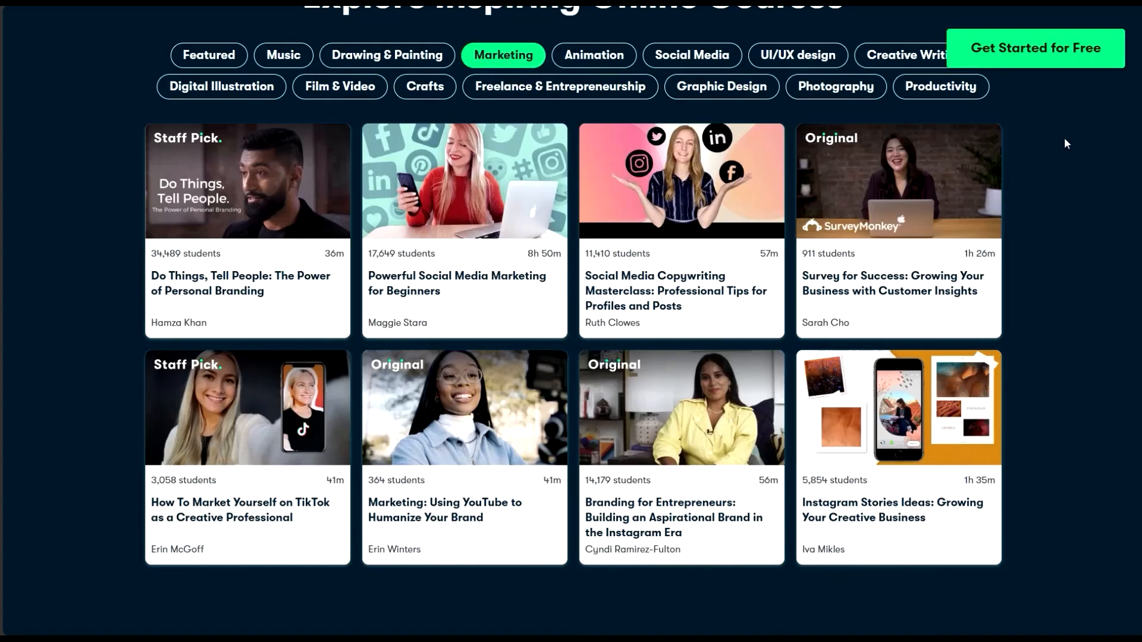
Look through the home page's inspiring courses in the Animation, Social Media, UI/UX design and Creative Writing categories
{"action": "scroll", "coordinate": [919, 124], "scroll_direction": "up", "scroll_amount": 2}
{"action": "scroll", "coordinate": [897, 116], "scroll_direction": "down", "scroll_amount": 2}
{"action": "scroll", "coordinate": [897, 117], "scroll_direction": "up", "scroll_amount": 2}
{"action": "left_click", "coordinate": [594, 149]}
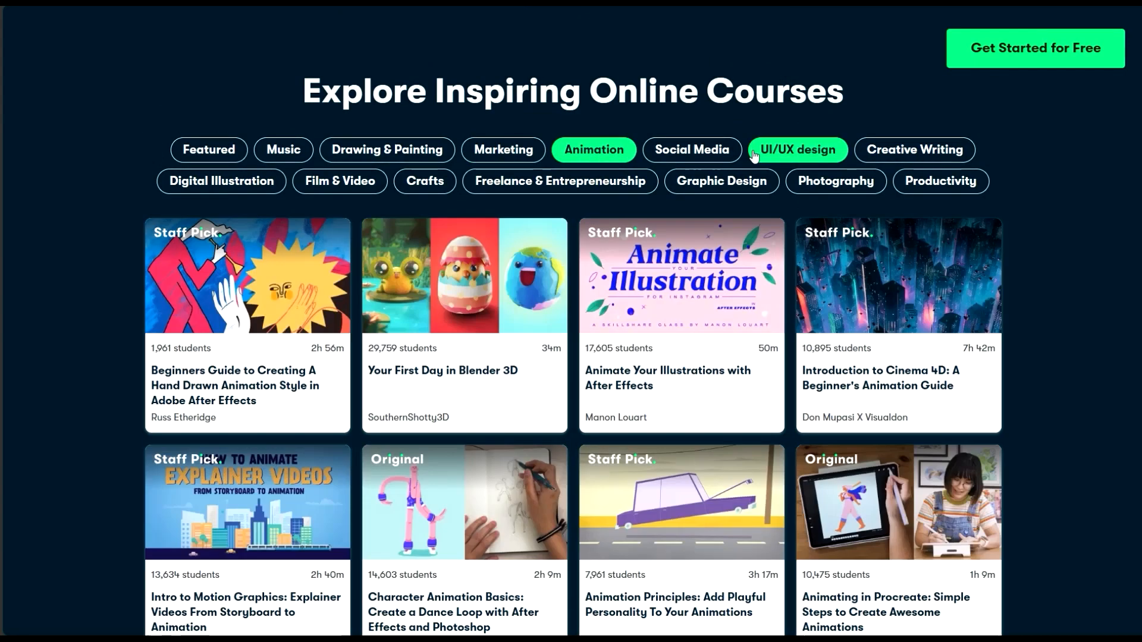
{"action": "left_click", "coordinate": [693, 153]}
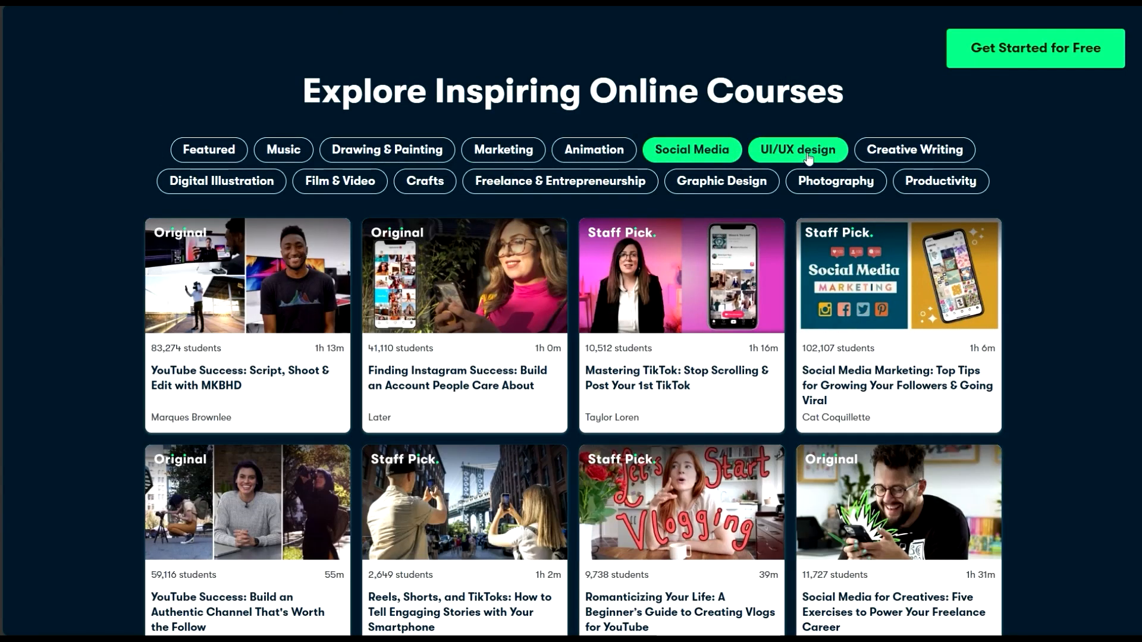
{"action": "left_click", "coordinate": [808, 156]}
{"action": "left_click", "coordinate": [928, 152]}
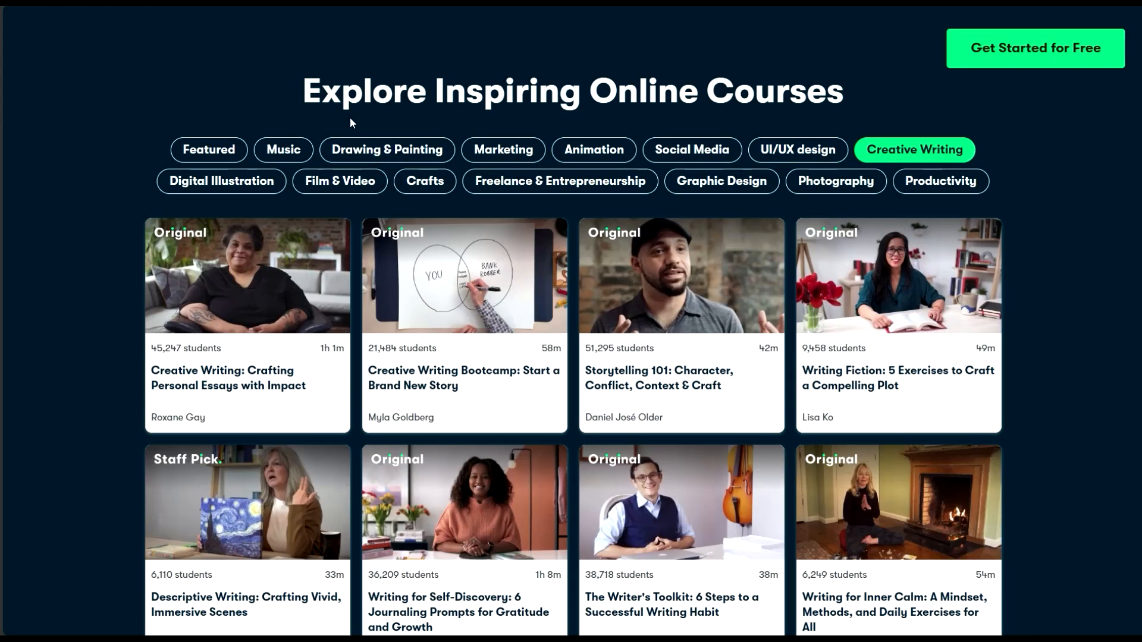
View the courses under Digital Illustration, Film & Video, Crafts, Freelance & Entrepreneurship, Graphic Design, Photography and Productivity
{"action": "left_click", "coordinate": [221, 180]}
{"action": "left_click", "coordinate": [346, 182]}
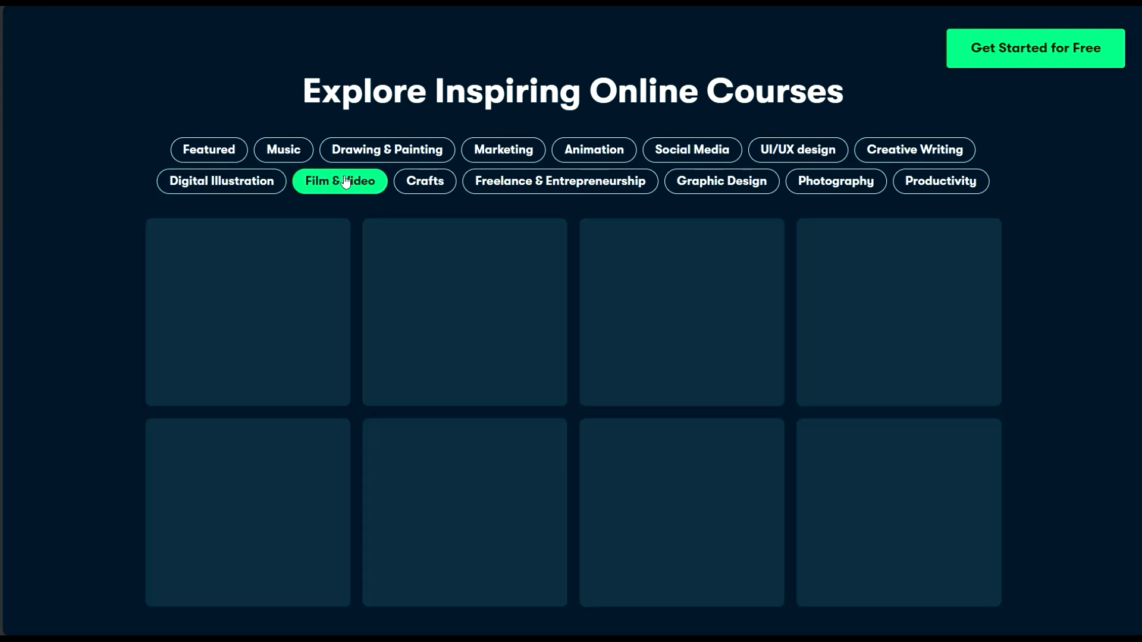
{"action": "left_click", "coordinate": [426, 186]}
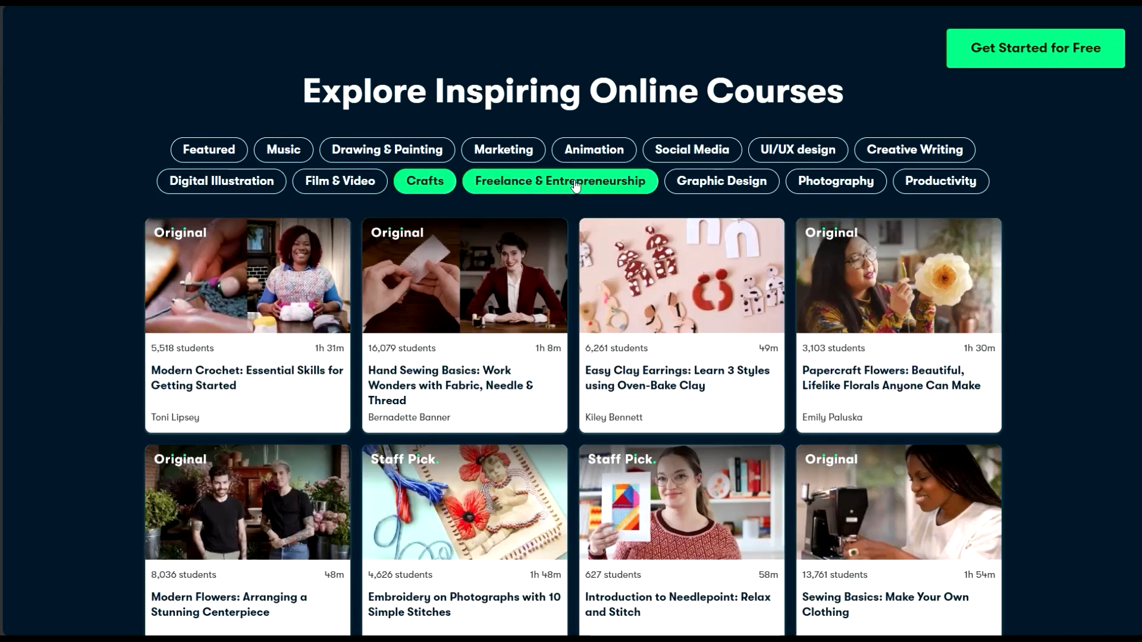
{"action": "left_click", "coordinate": [576, 186]}
{"action": "left_click", "coordinate": [729, 186]}
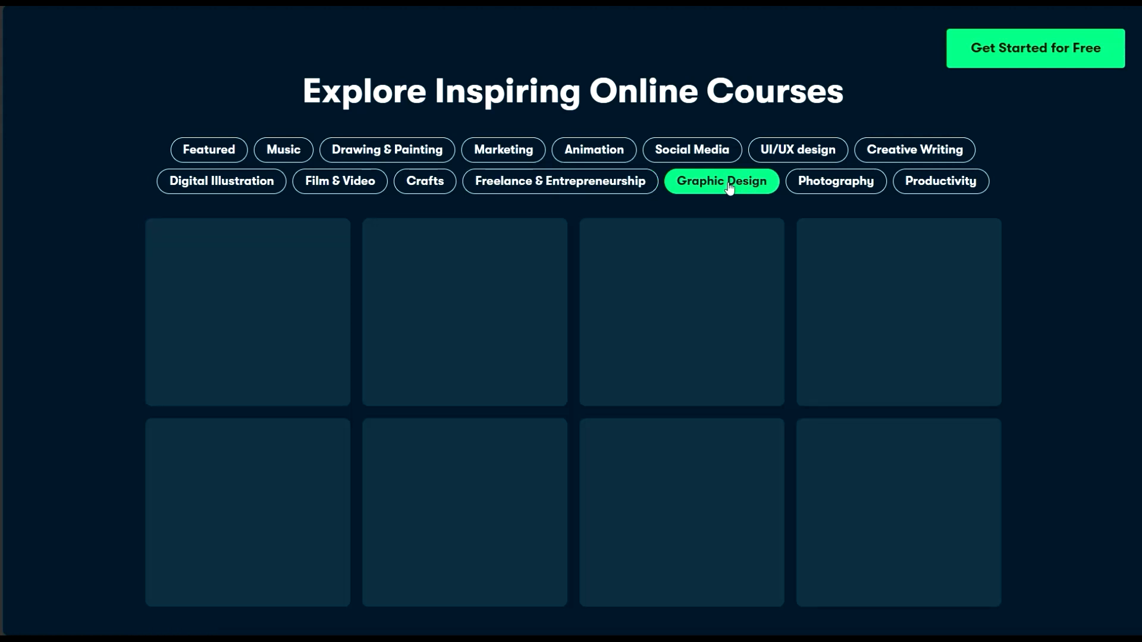
{"action": "left_click", "coordinate": [861, 190]}
{"action": "left_click", "coordinate": [930, 189]}
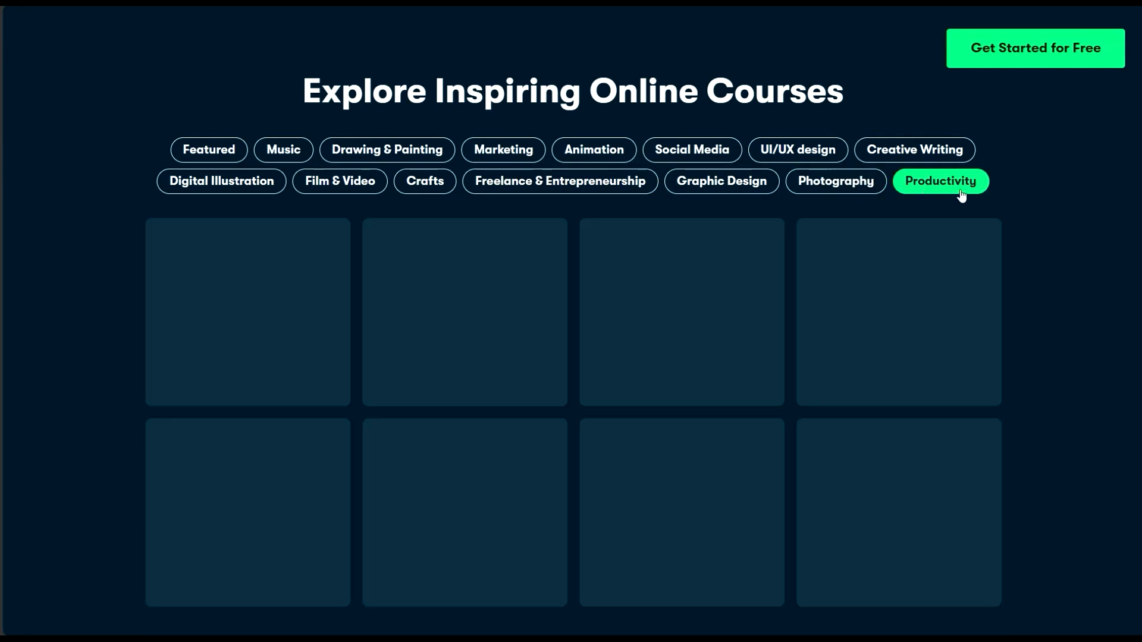
View the site's browsable class categories, open All Classes and look through its featured, popular and trending classes
{"action": "scroll", "coordinate": [1085, 179], "scroll_direction": "up", "scroll_amount": 15}
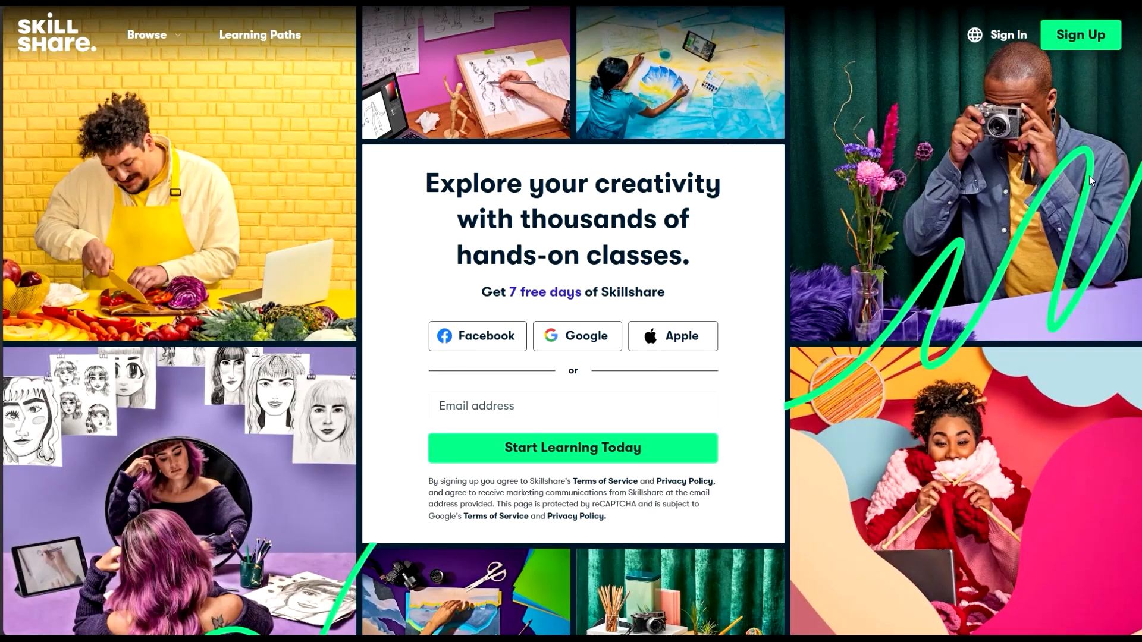
{"action": "mouse_move", "coordinate": [183, 37]}
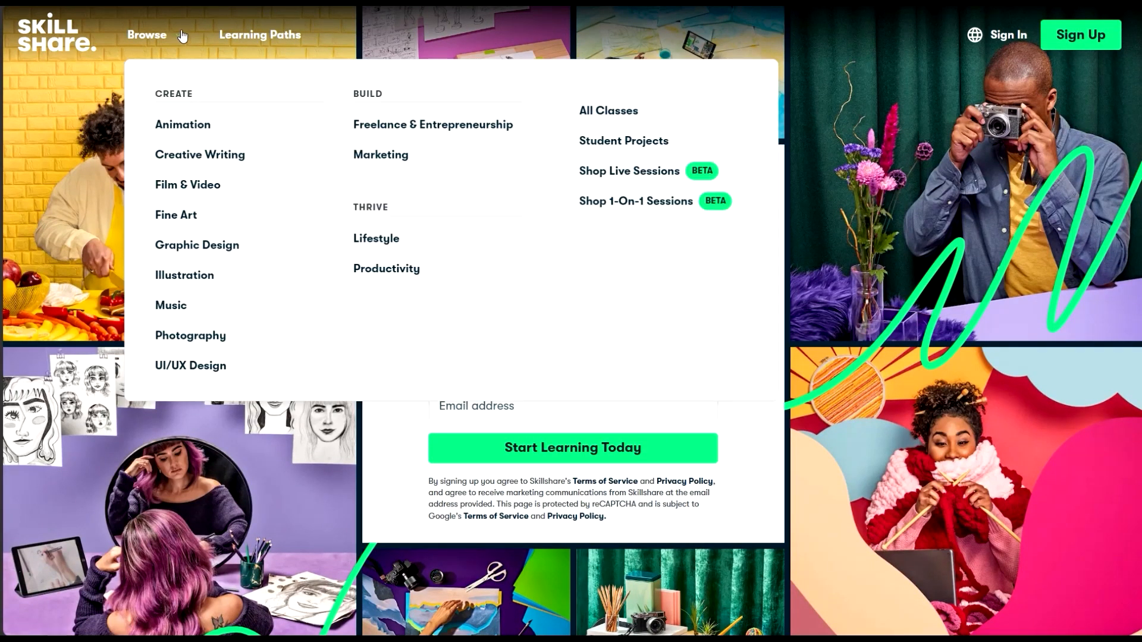
{"action": "scroll", "coordinate": [217, 106], "scroll_direction": "down", "scroll_amount": 2}
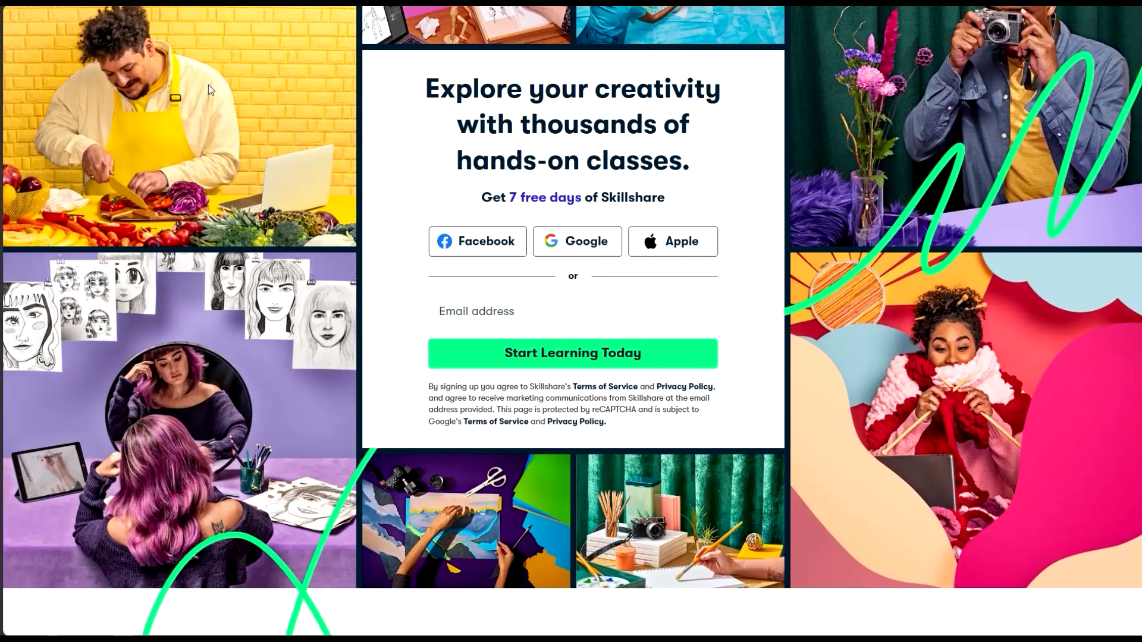
{"action": "scroll", "coordinate": [217, 106], "scroll_direction": "up", "scroll_amount": 2}
{"action": "left_click", "coordinate": [610, 110]}
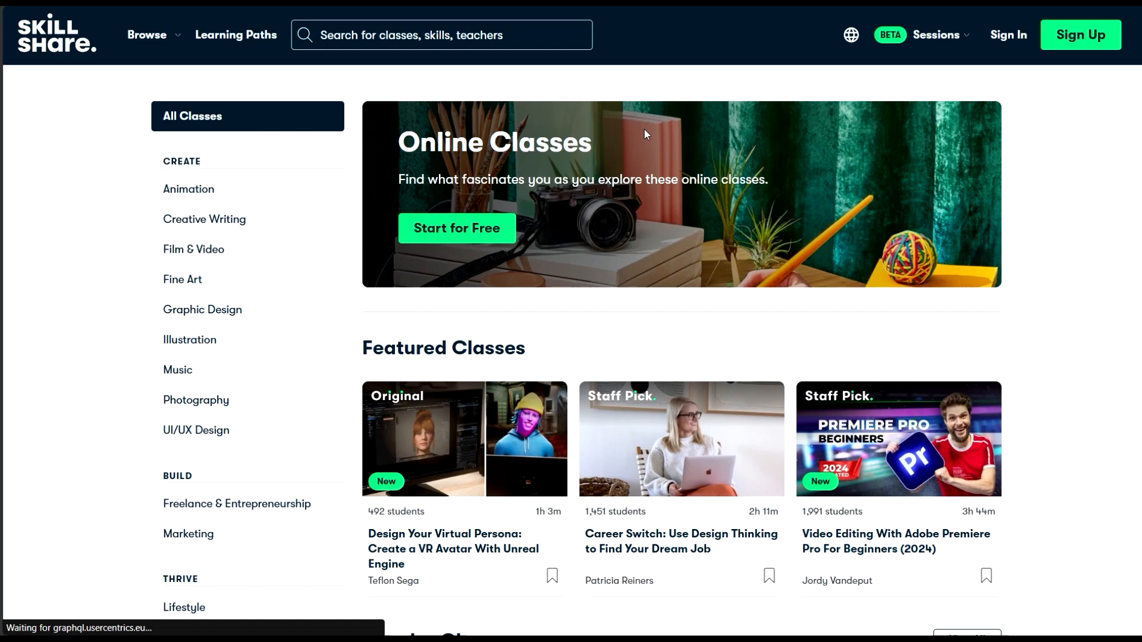
{"action": "scroll", "coordinate": [644, 129], "scroll_direction": "down", "scroll_amount": 10}
{"action": "scroll", "coordinate": [645, 131], "scroll_direction": "down", "scroll_amount": 12}
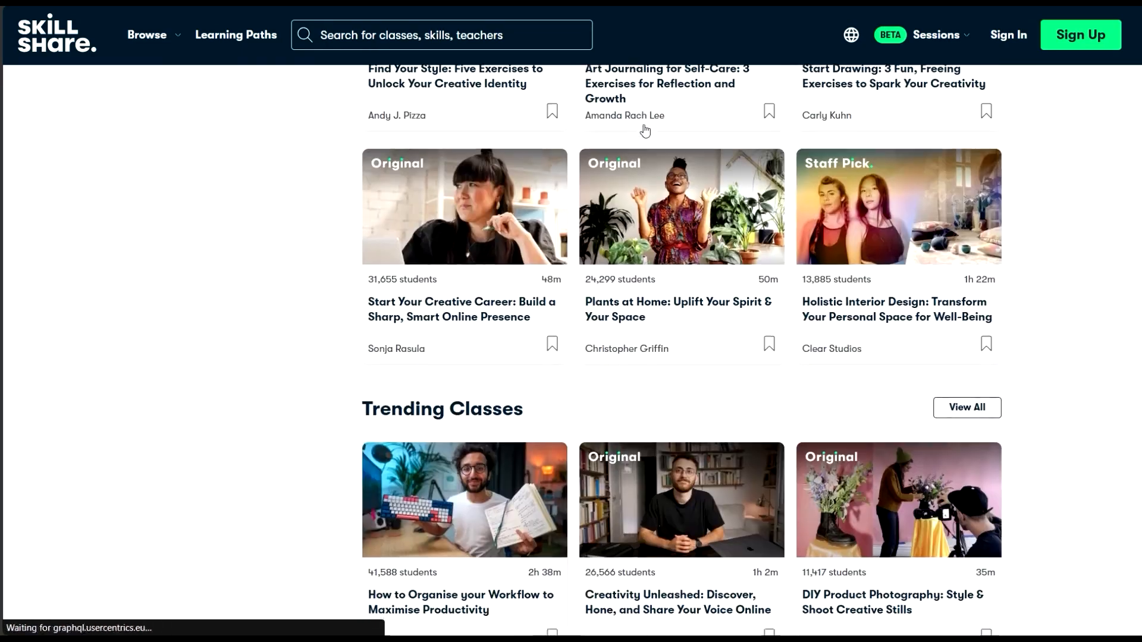
{"action": "scroll", "coordinate": [644, 113], "scroll_direction": "up", "scroll_amount": 15}
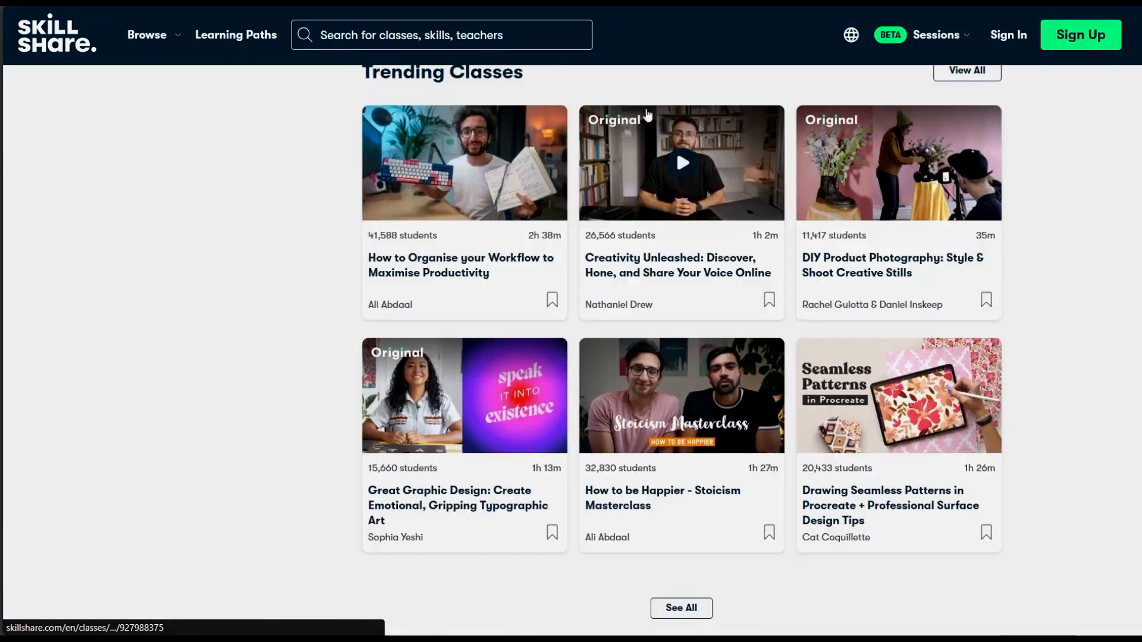
{"action": "scroll", "coordinate": [648, 113], "scroll_direction": "down", "scroll_amount": 5}
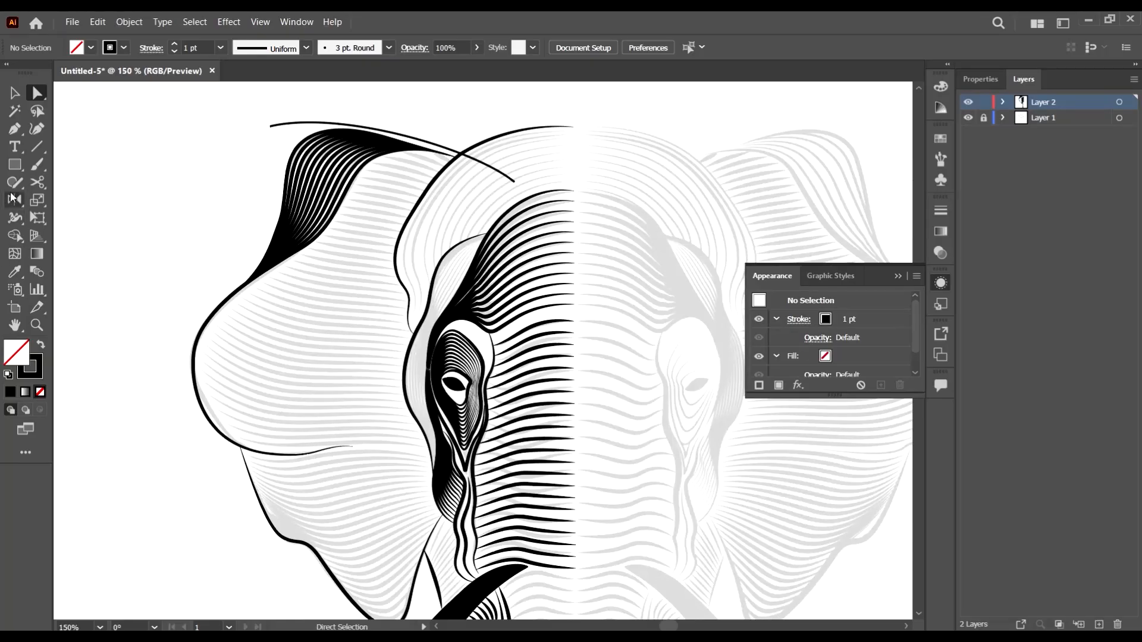
{"action": "left_click", "coordinate": [16, 129]}
{"action": "scroll", "coordinate": [339, 402], "scroll_direction": "down", "scroll_amount": 2}
{"action": "scroll", "coordinate": [197, 393], "scroll_direction": "up", "scroll_amount": 5}
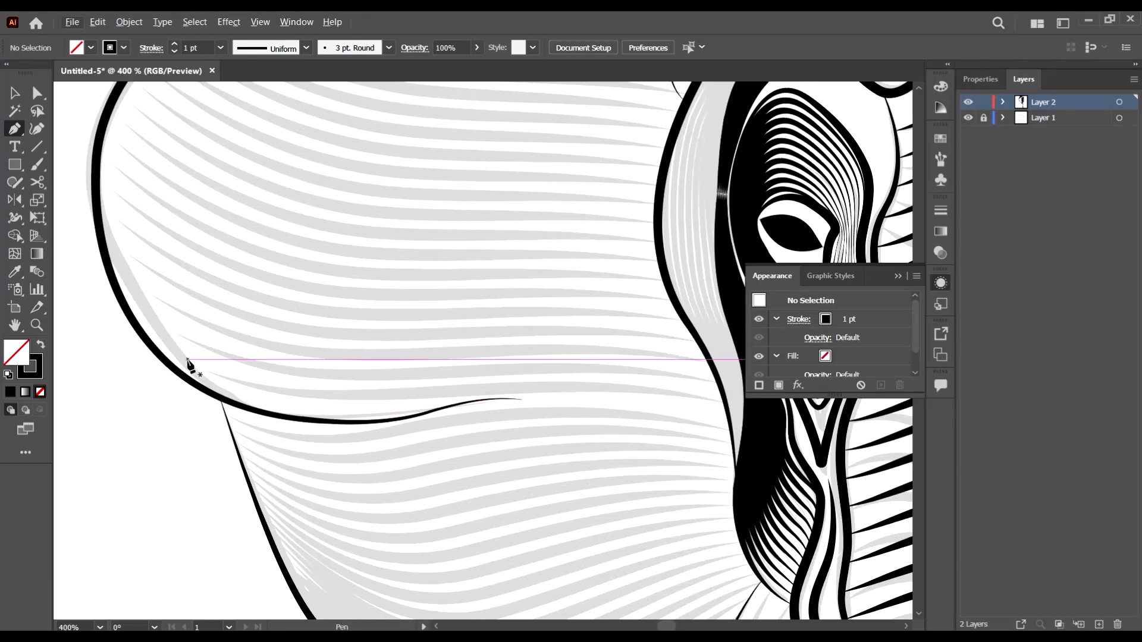
{"action": "scroll", "coordinate": [160, 369], "scroll_direction": "down", "scroll_amount": 2}
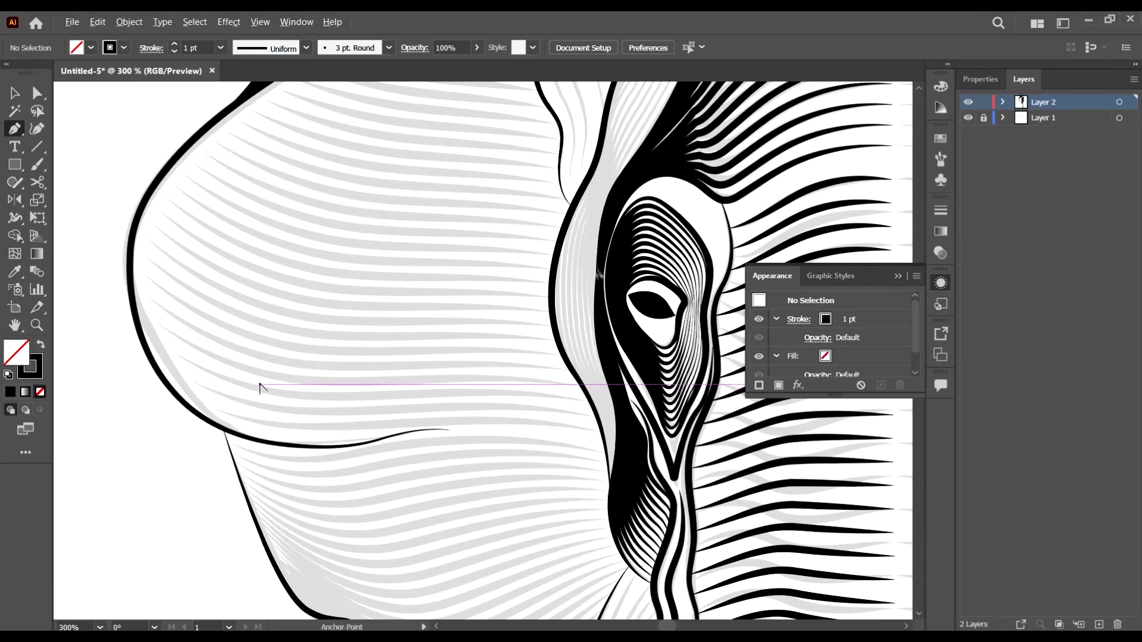
{"action": "left_click", "coordinate": [125, 329]}
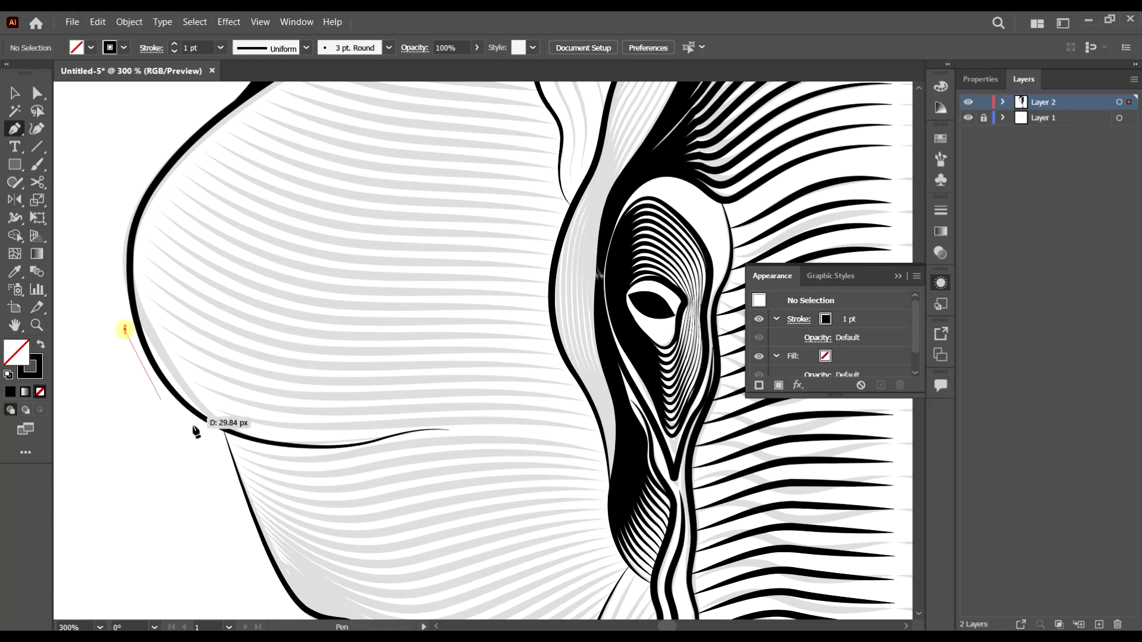
{"action": "left_click_drag", "start_coordinate": [321, 429], "coordinate": [373, 431]}
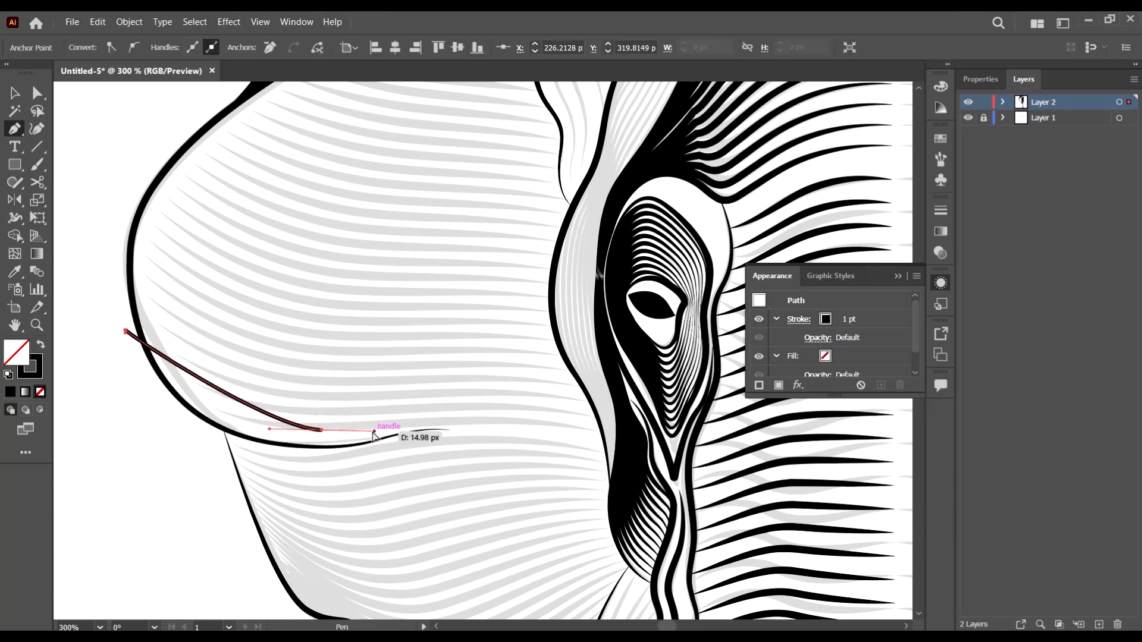
{"action": "key", "text": "ctrl+z"}
{"action": "key", "text": "ctrl+z"}
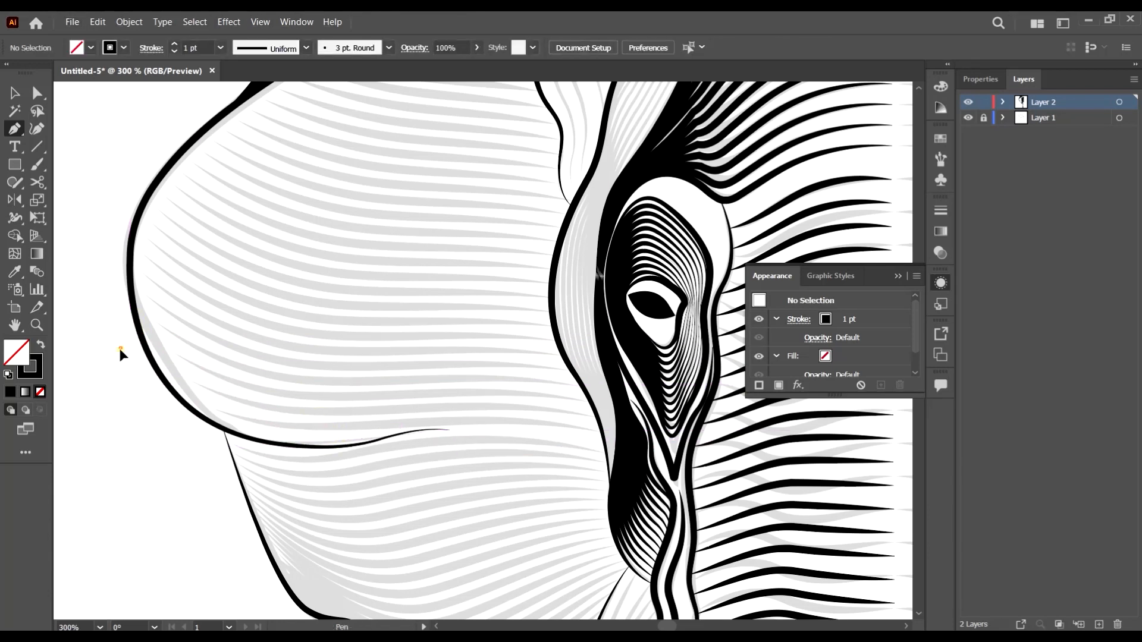
Draw a three-anchor Pen curve from just outside the ear's outer edge, along its lower fold, to the face contour beside the eye
{"action": "left_click", "coordinate": [120, 348]}
{"action": "left_click_drag", "start_coordinate": [310, 430], "coordinate": [424, 417]}
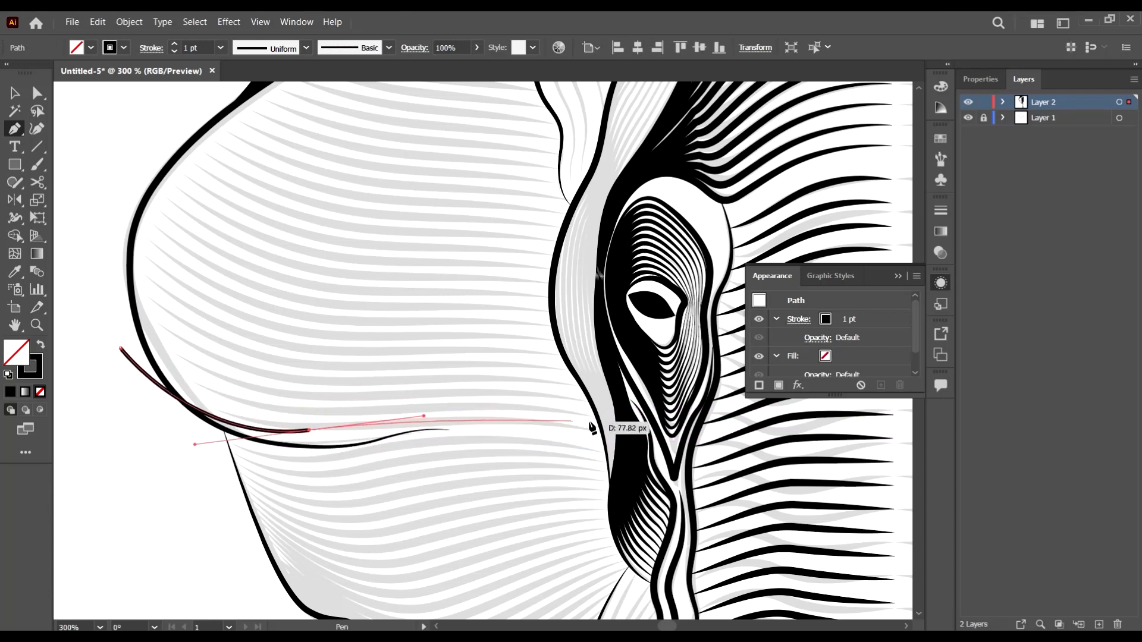
{"action": "left_click_drag", "start_coordinate": [596, 430], "coordinate": [702, 454]}
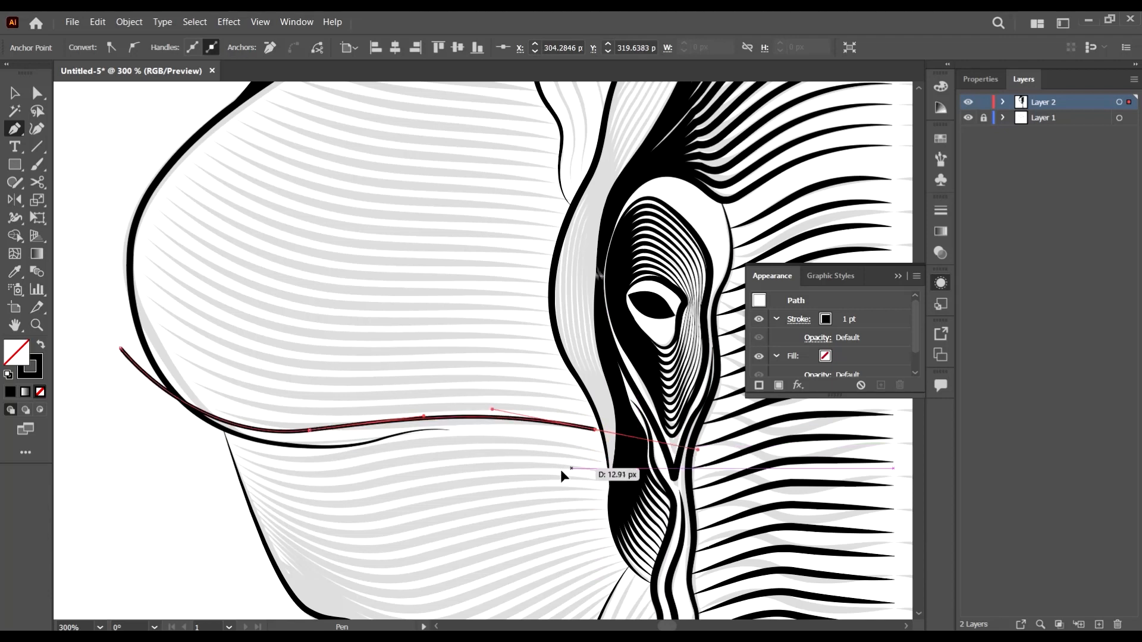
{"action": "key", "text": "v"}
{"action": "key", "text": "a"}
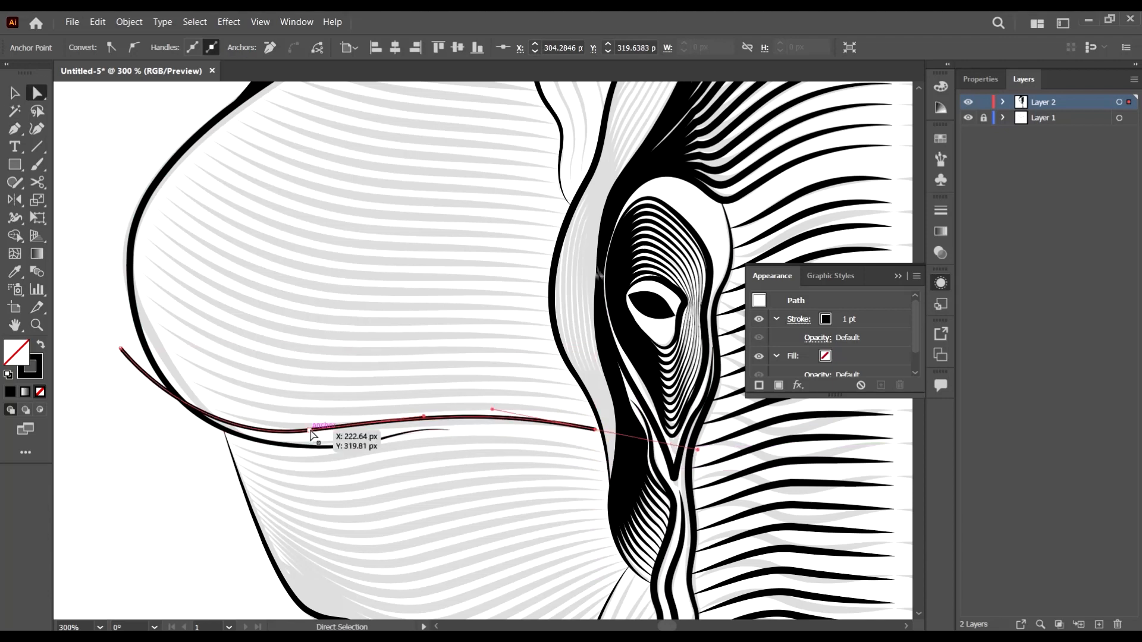
{"action": "left_click", "coordinate": [312, 430]}
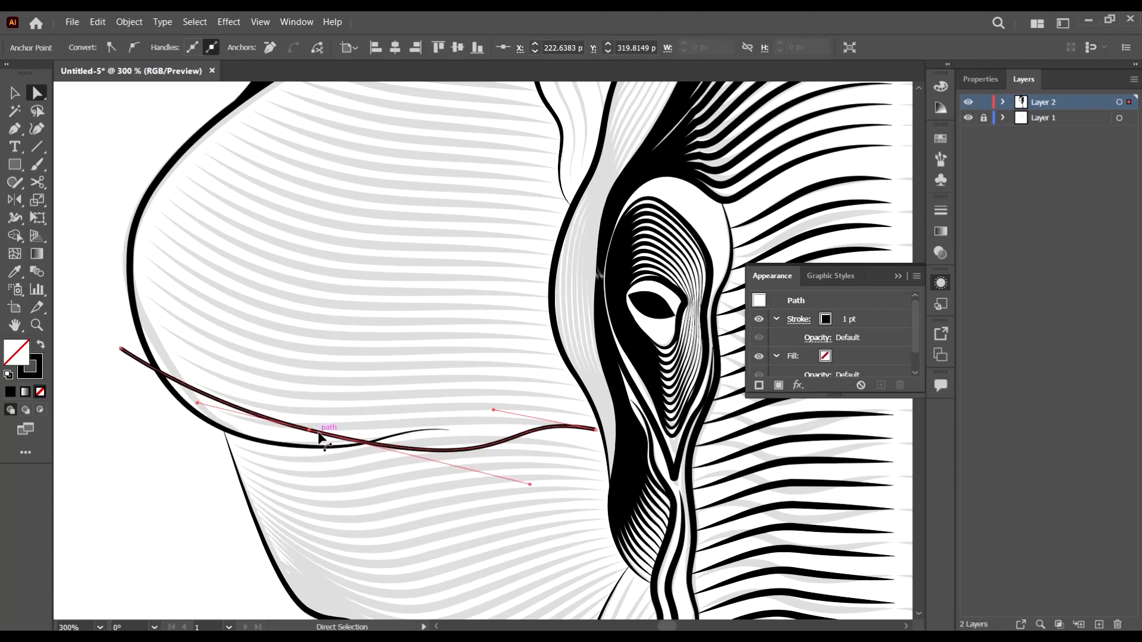
{"action": "key", "text": "v"}
{"action": "key", "text": "a"}
{"action": "left_click", "coordinate": [475, 492]}
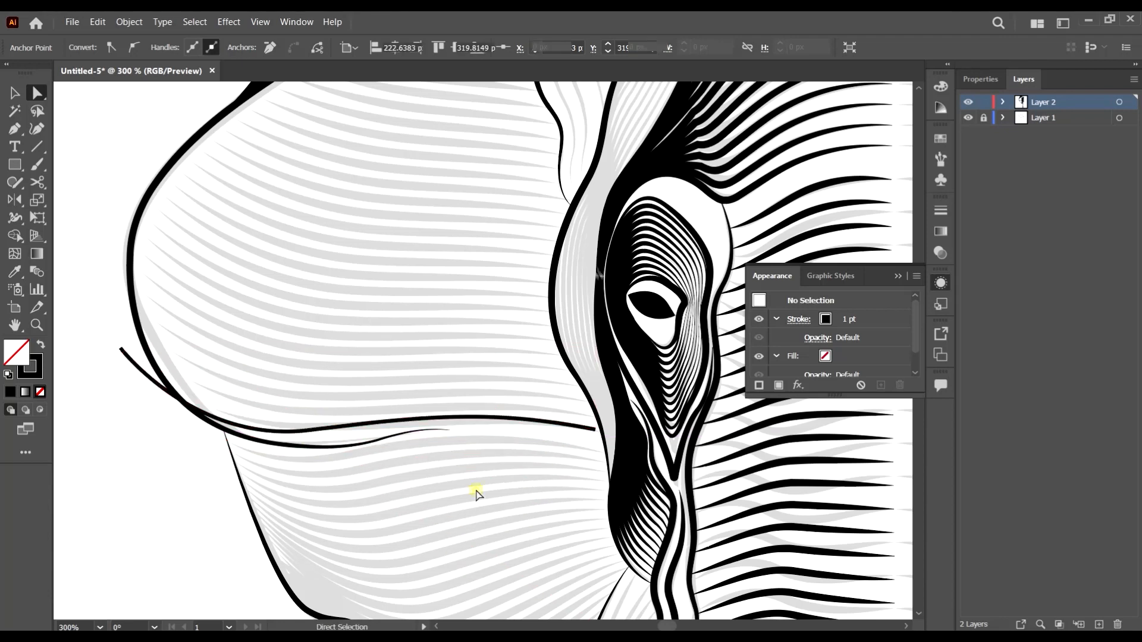
Nudge the new fold curve slightly down, and shift the ear outline's tapered end anchor slightly down as well
{"action": "key", "text": "v"}
{"action": "left_click_drag", "start_coordinate": [342, 426], "coordinate": [347, 435]}
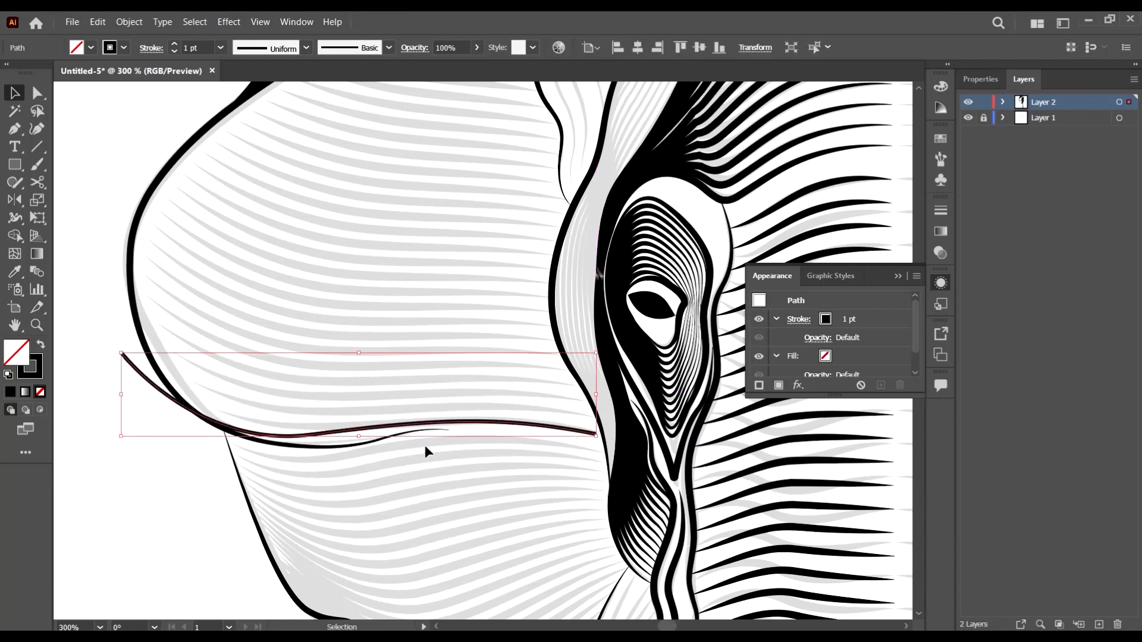
{"action": "key", "text": "a"}
{"action": "left_click_drag", "start_coordinate": [448, 431], "coordinate": [446, 437]}
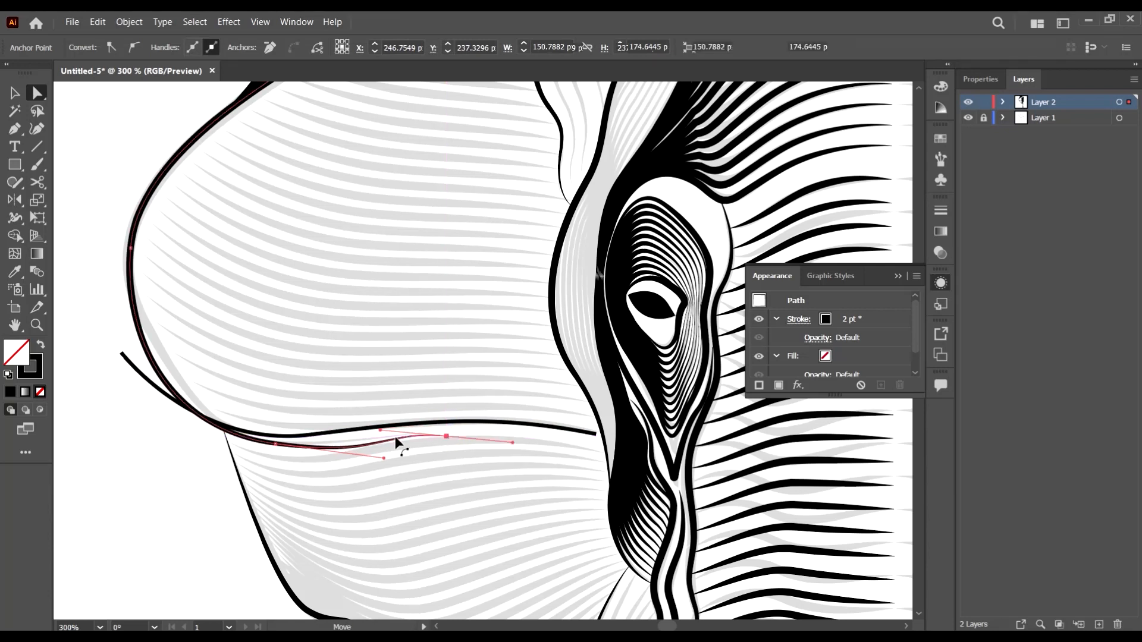
Cut the ear outline near its tapered end with the Scissors tool and delete the severed tail segment
{"action": "key", "text": "c"}
{"action": "scroll", "coordinate": [327, 445], "scroll_direction": "up", "scroll_amount": 4}
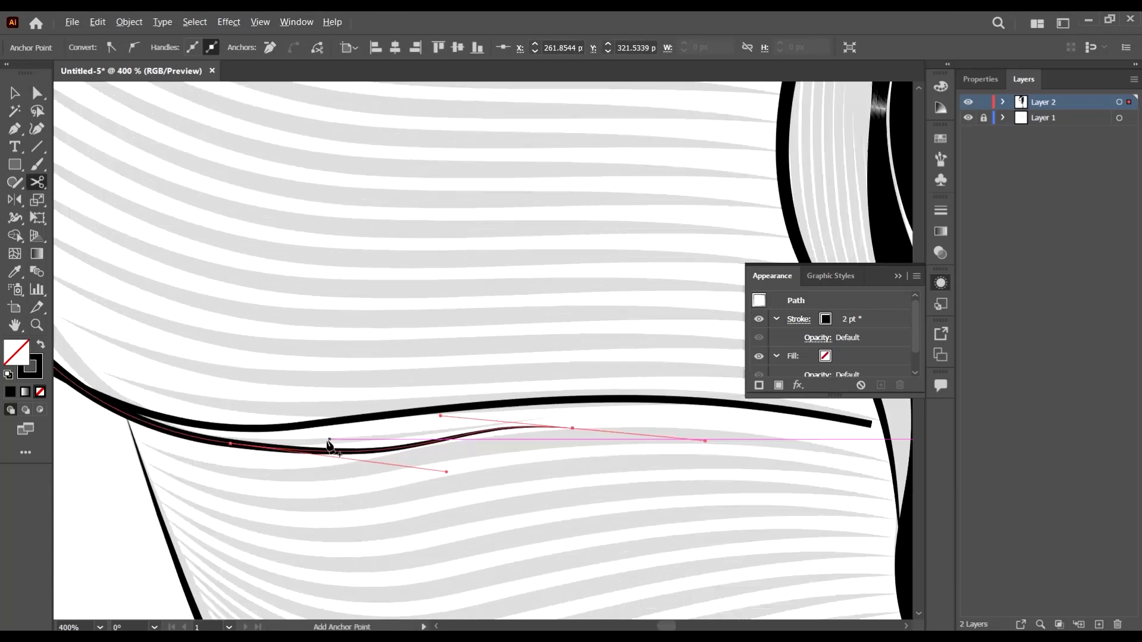
{"action": "left_click", "coordinate": [456, 439]}
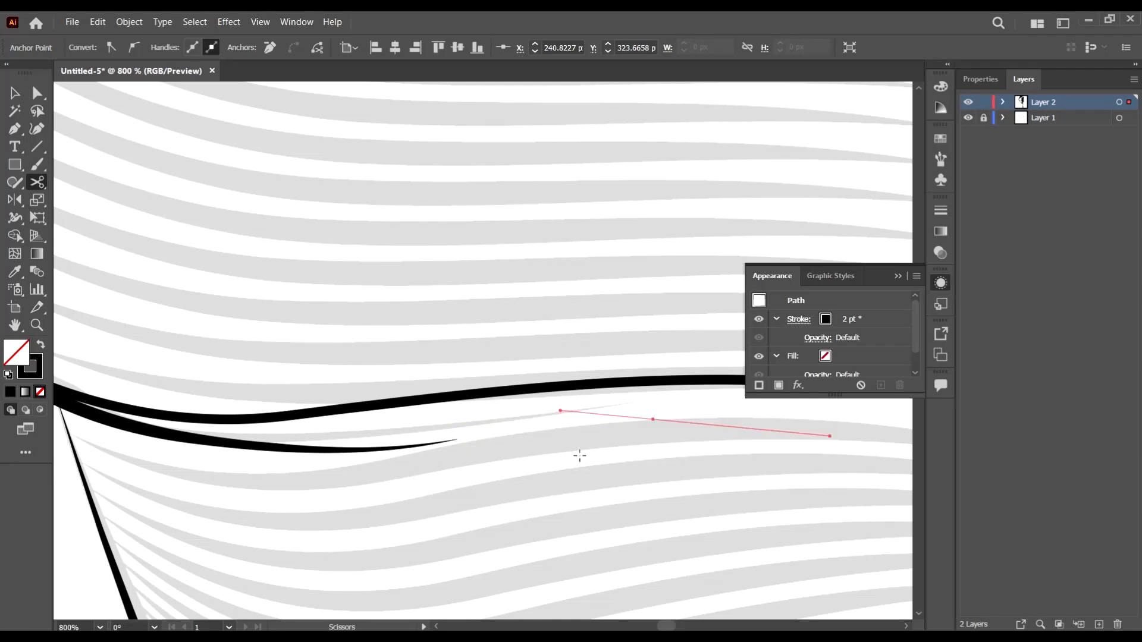
{"action": "key", "text": "Delete"}
Extend the trimmed ear outline's end anchor toward the face and smooth its curve so it tapers just below the new fold curve
{"action": "left_click", "coordinate": [36, 92]}
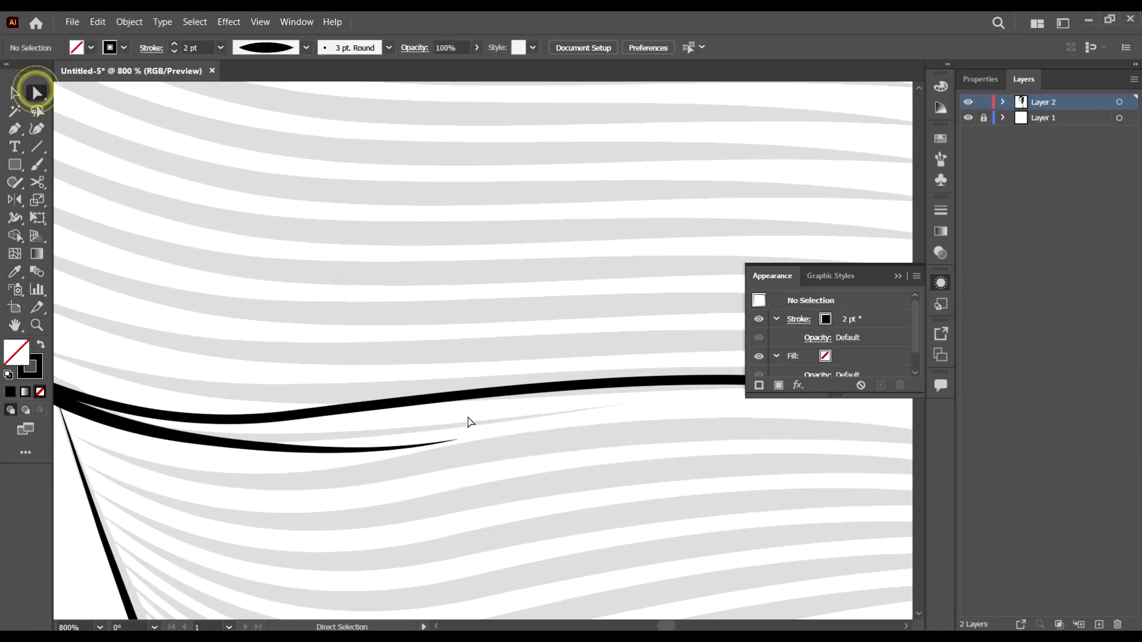
{"action": "left_click", "coordinate": [457, 439]}
{"action": "left_click_drag", "start_coordinate": [457, 439], "coordinate": [647, 399]}
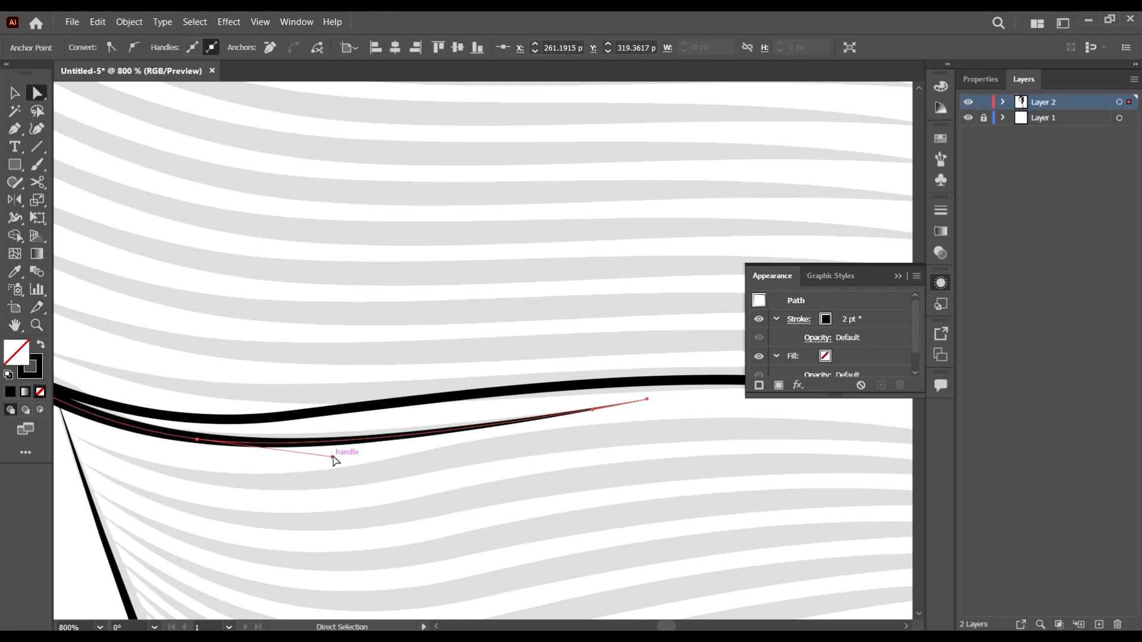
{"action": "left_click", "coordinate": [480, 454]}
{"action": "scroll", "coordinate": [483, 440], "scroll_direction": "down", "scroll_amount": 3}
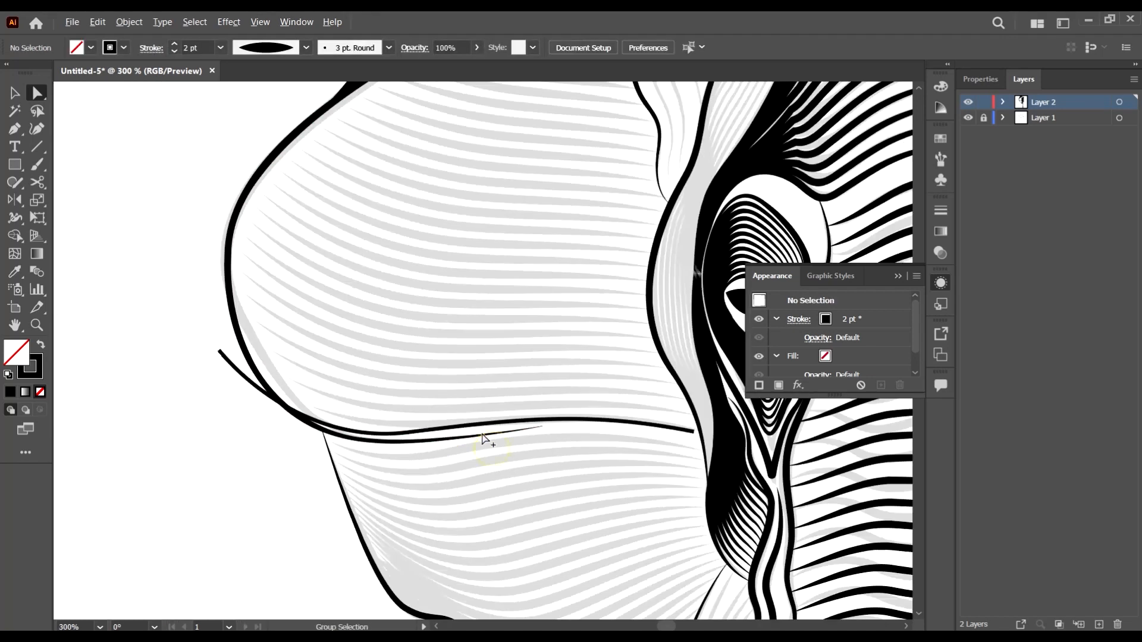
Raise the fold curve's middle anchor slightly and level its direction handles so the curve follows the lowest grey reference stripe
{"action": "scroll", "coordinate": [390, 447], "scroll_direction": "up", "scroll_amount": 2}
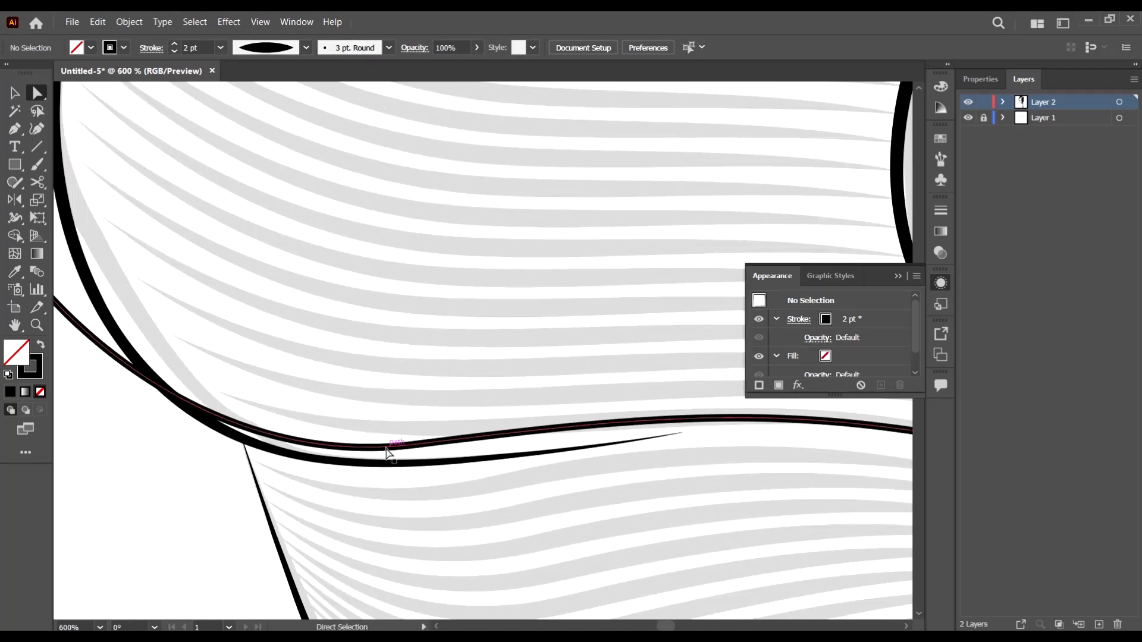
{"action": "left_click", "coordinate": [387, 452]}
{"action": "mouse_move", "coordinate": [185, 473]}
{"action": "left_mouse_down"}
{"action": "mouse_move", "coordinate": [208, 454]}
{"action": "mouse_move", "coordinate": [155, 461]}
{"action": "mouse_move", "coordinate": [175, 463]}
{"action": "left_mouse_up"}
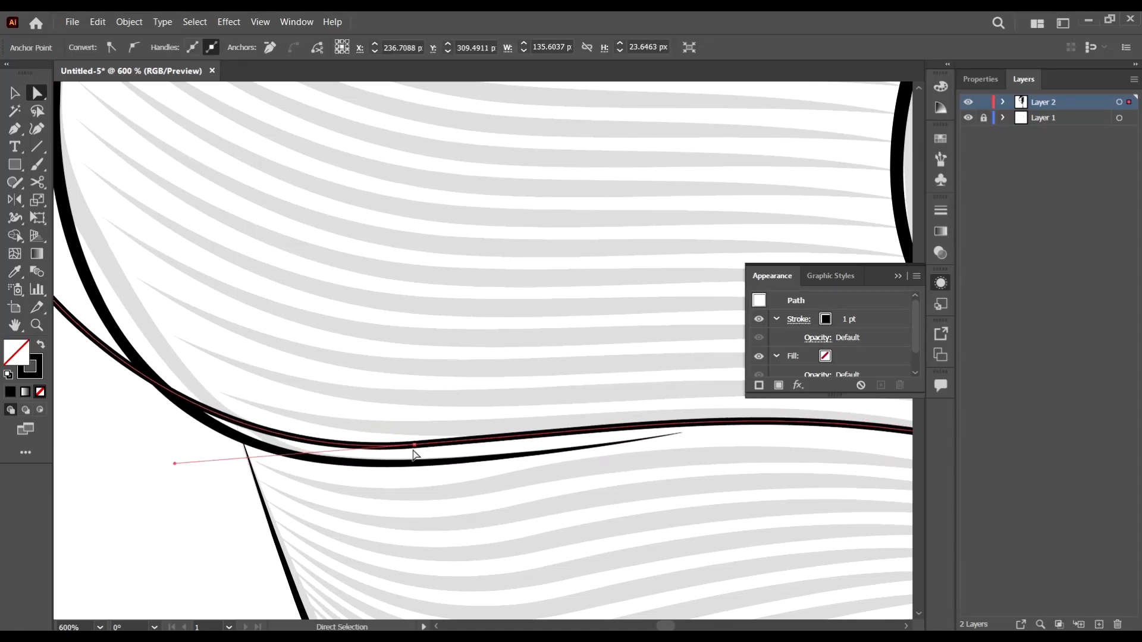
{"action": "left_click_drag", "start_coordinate": [414, 453], "coordinate": [420, 446]}
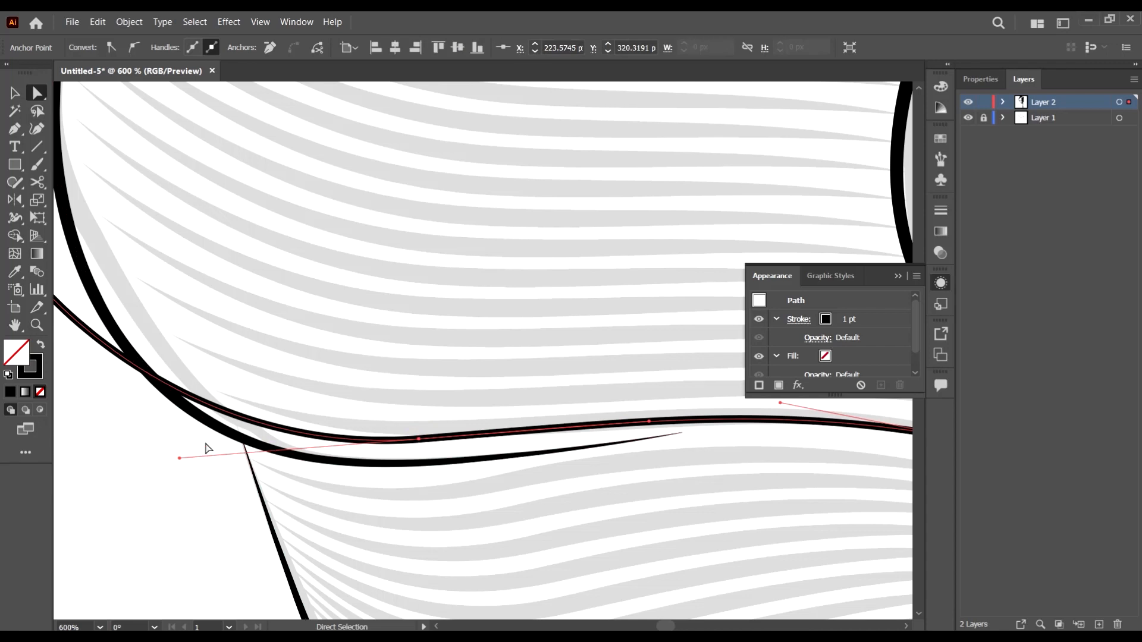
{"action": "left_click_drag", "start_coordinate": [179, 460], "coordinate": [154, 451]}
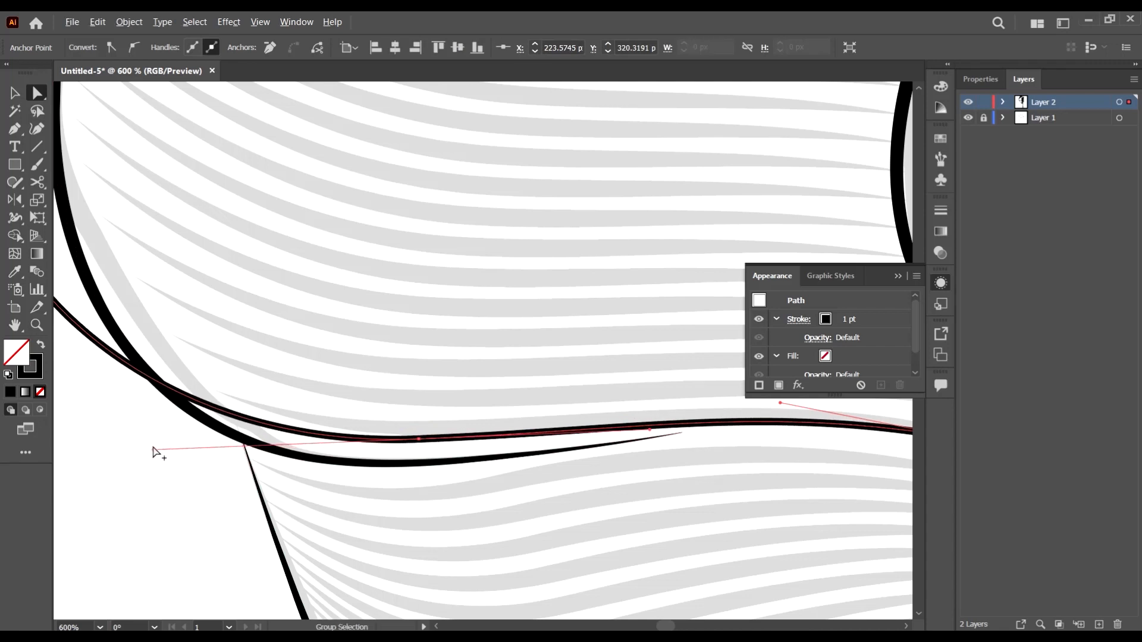
Raise the handle at the fold curve's face end, and slightly adjust the middle anchor's outer handle and position for a smoother arch
{"action": "scroll", "coordinate": [154, 450], "scroll_direction": "down", "scroll_amount": 2}
{"action": "scroll", "coordinate": [477, 463], "scroll_direction": "up", "scroll_amount": 1}
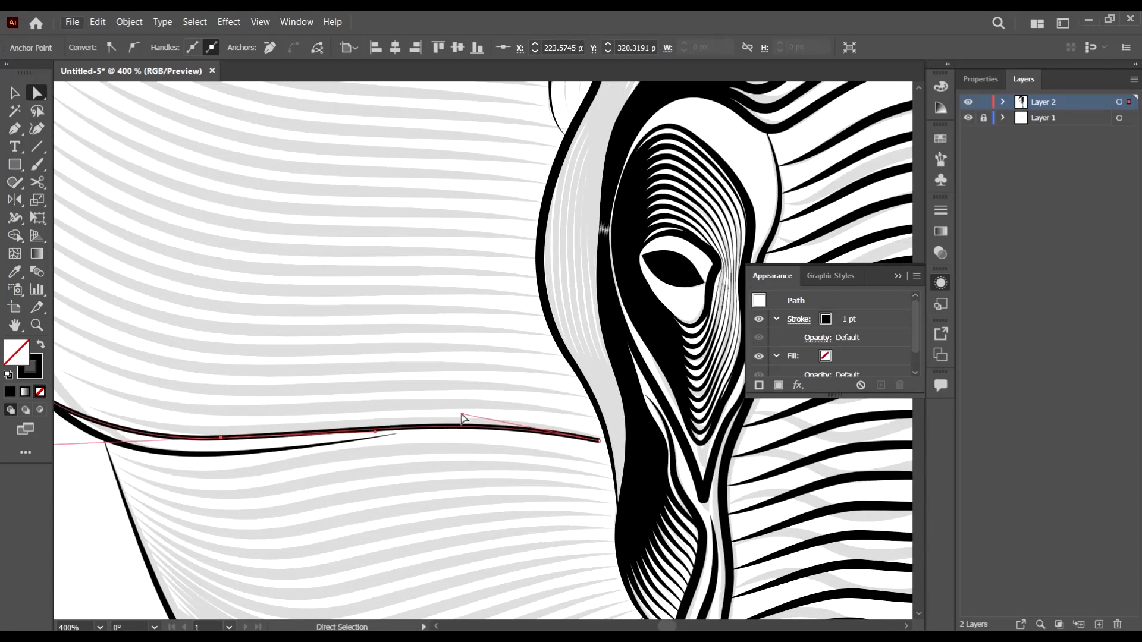
{"action": "left_click_drag", "start_coordinate": [463, 414], "coordinate": [470, 400]}
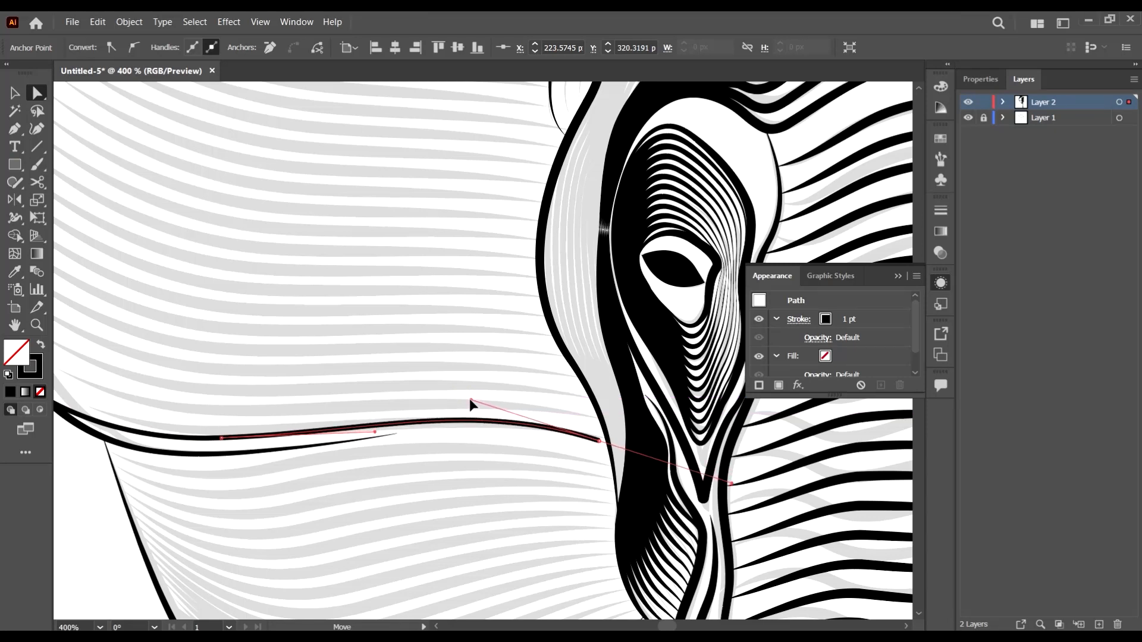
{"action": "scroll", "coordinate": [160, 459], "scroll_direction": "left", "scroll_amount": 2}
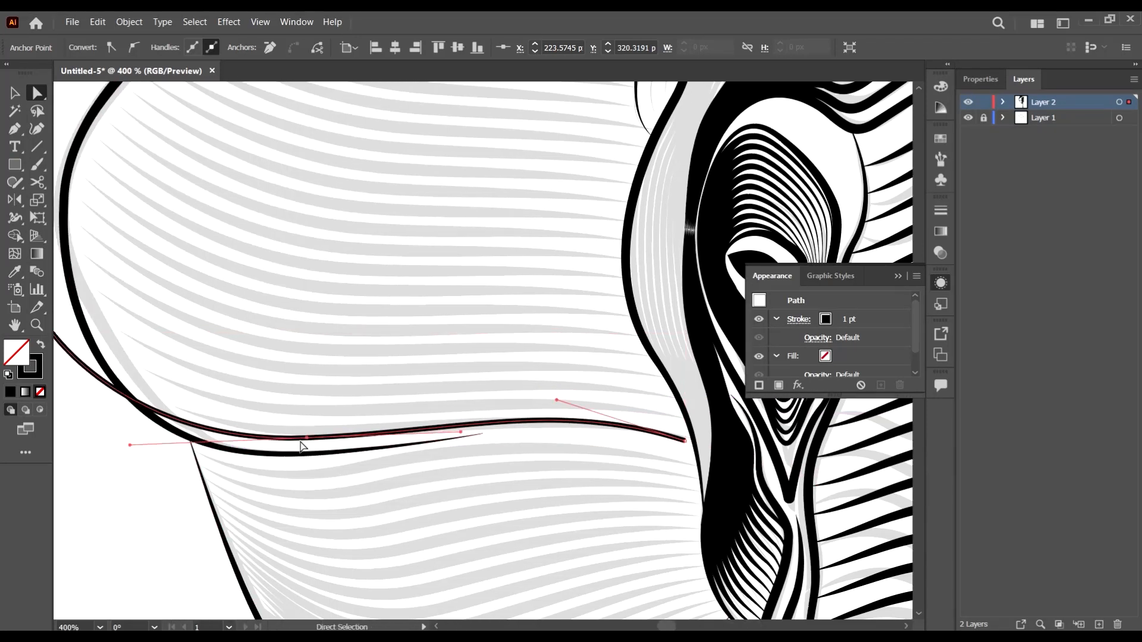
{"action": "left_click_drag", "start_coordinate": [127, 446], "coordinate": [120, 450]}
{"action": "scroll", "coordinate": [308, 438], "scroll_direction": "up", "scroll_amount": 2}
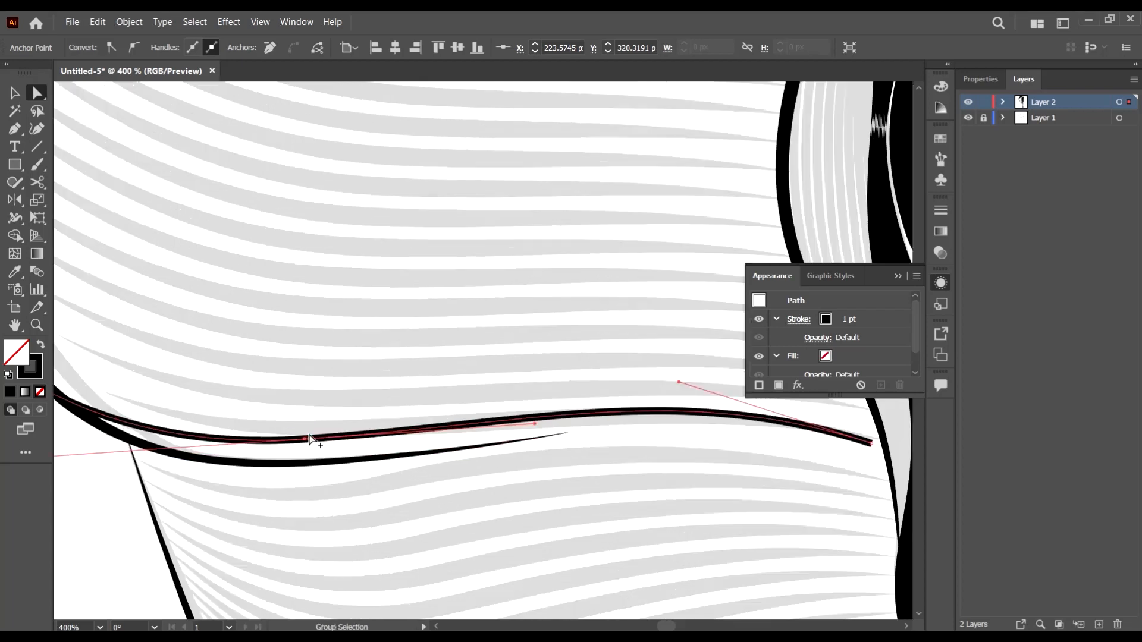
{"action": "left_click_drag", "start_coordinate": [302, 439], "coordinate": [306, 439]}
{"action": "scroll", "coordinate": [574, 387], "scroll_direction": "down", "scroll_amount": 3}
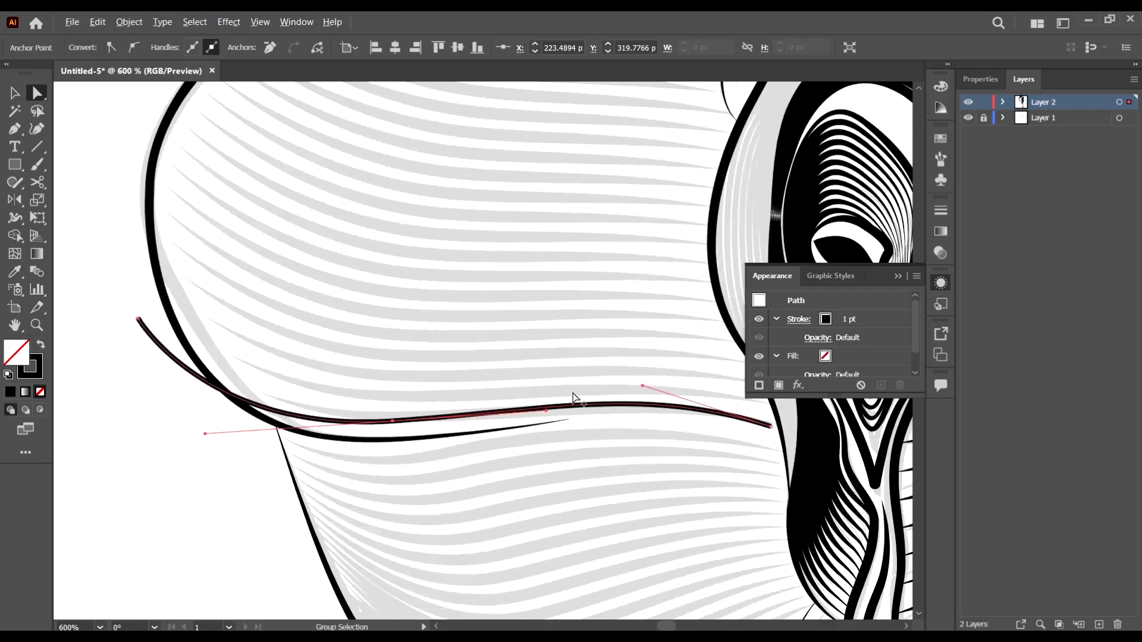
Set the lower fold curve's stroke to 2 pt and apply the variable width profile that tapers at both ends
{"action": "left_click", "coordinate": [15, 93]}
{"action": "scroll", "coordinate": [209, 280], "scroll_direction": "down", "scroll_amount": 2}
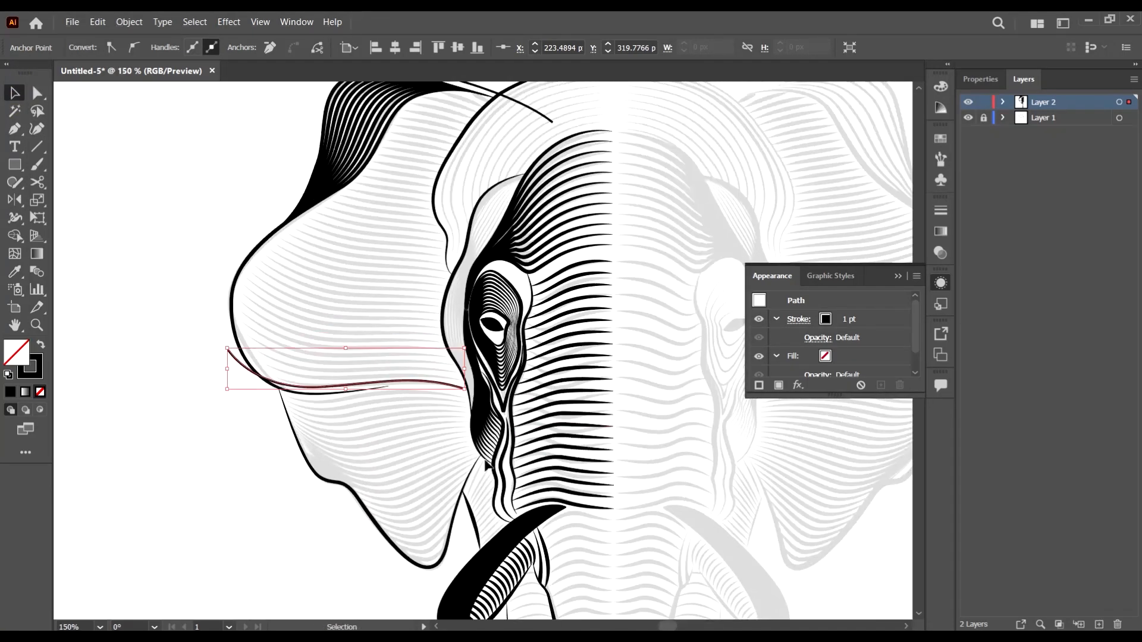
{"action": "left_click", "coordinate": [412, 451]}
{"action": "left_click", "coordinate": [427, 384]}
{"action": "scroll", "coordinate": [428, 384], "scroll_direction": "up", "scroll_amount": 2}
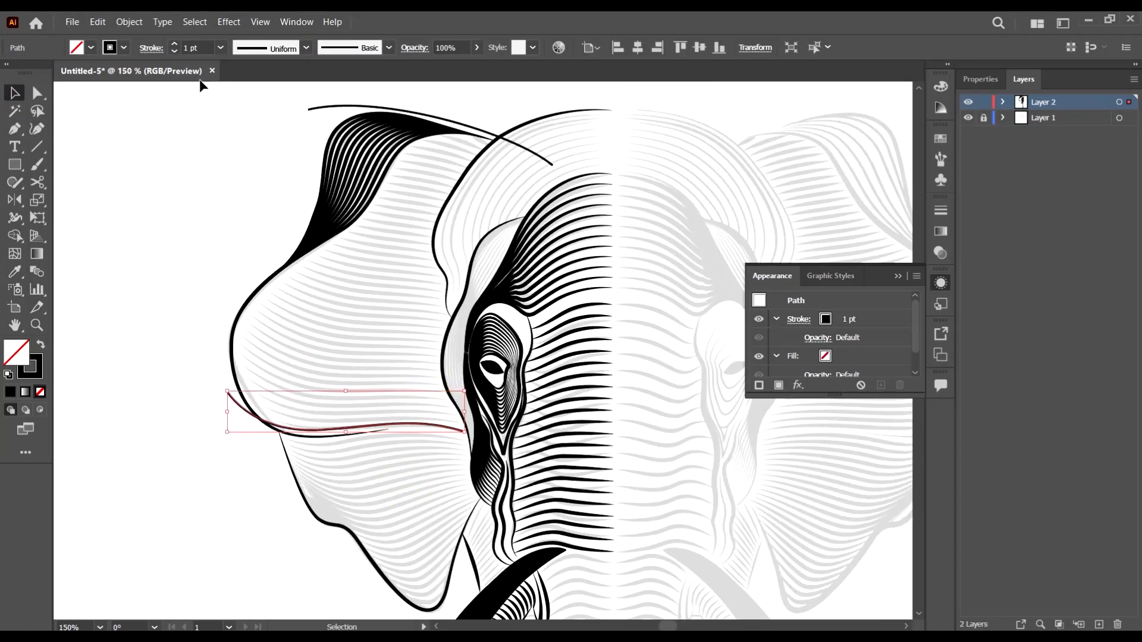
{"action": "left_click", "coordinate": [200, 46]}
{"action": "type", "text": "2"}
{"action": "key", "text": "Return"}
{"action": "left_click", "coordinate": [306, 48]}
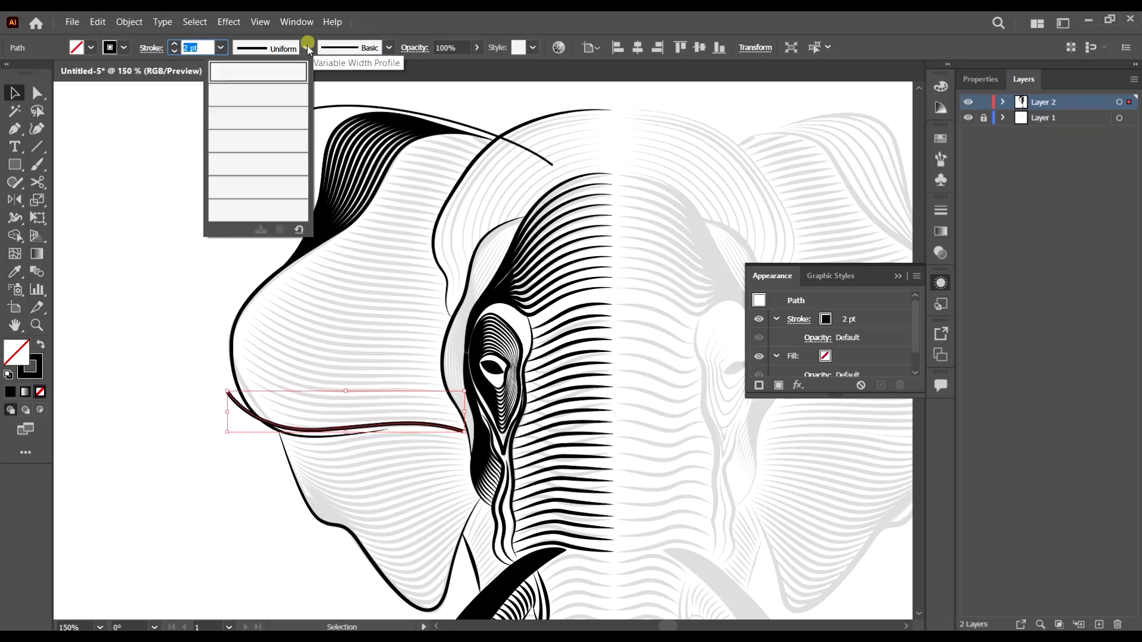
{"action": "left_click", "coordinate": [258, 93]}
{"action": "scroll", "coordinate": [173, 202], "scroll_direction": "up", "scroll_amount": 1}
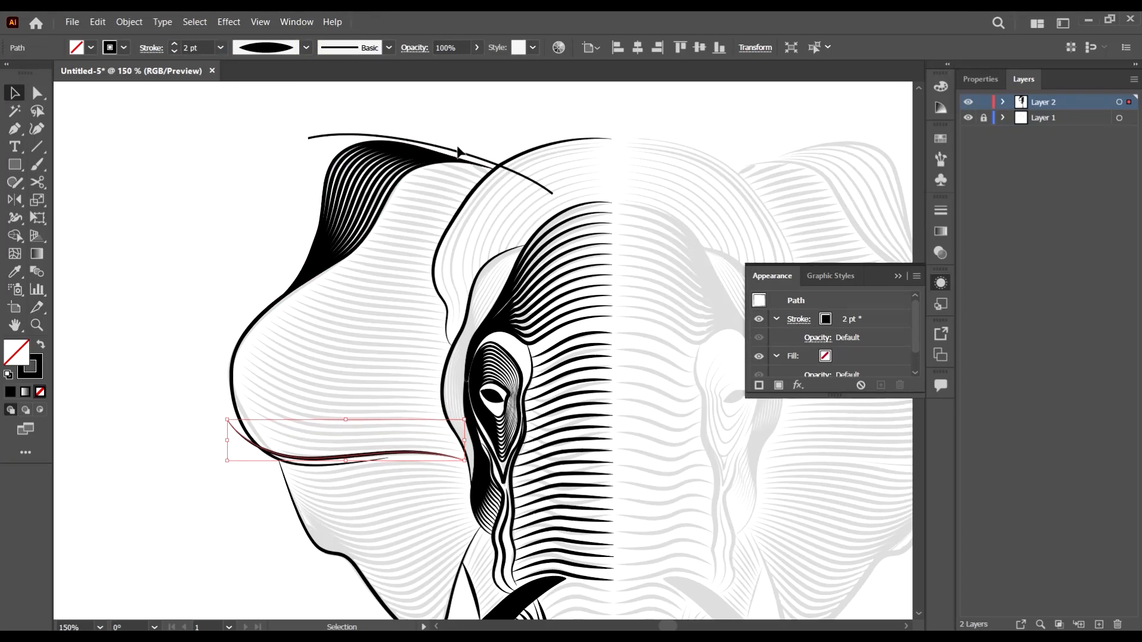
Give the guide curve across the top of the ear a 2 pt stroke and the same width profile tapered at both ends
{"action": "left_click", "coordinate": [459, 153]}
{"action": "left_click", "coordinate": [219, 48]}
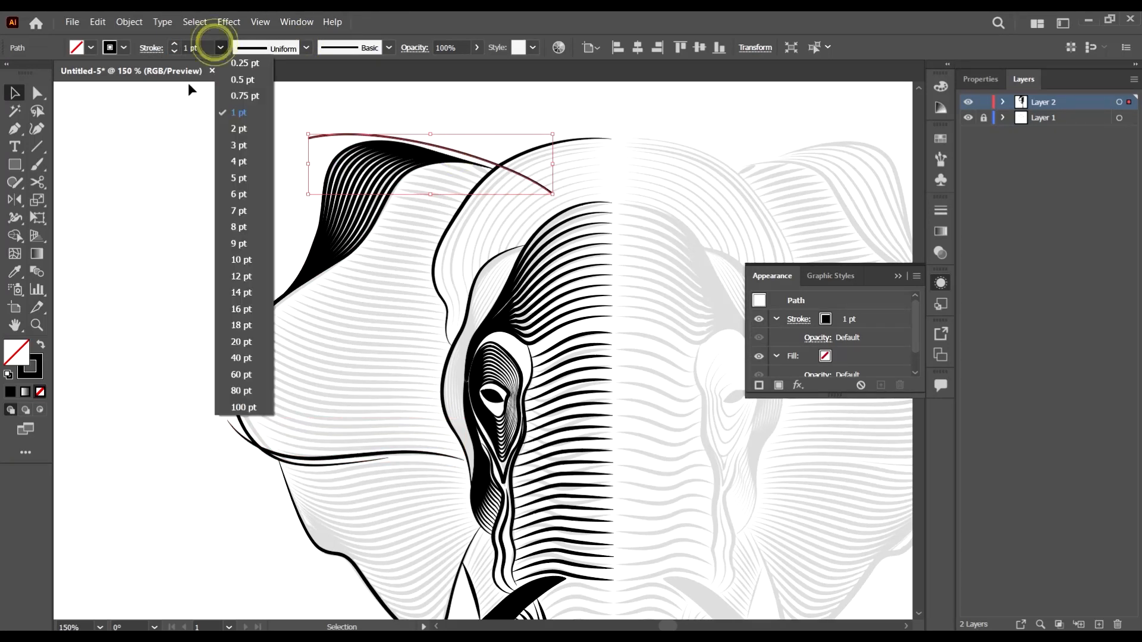
{"action": "left_click", "coordinate": [237, 125]}
{"action": "left_click", "coordinate": [305, 47]}
{"action": "left_click", "coordinate": [260, 99]}
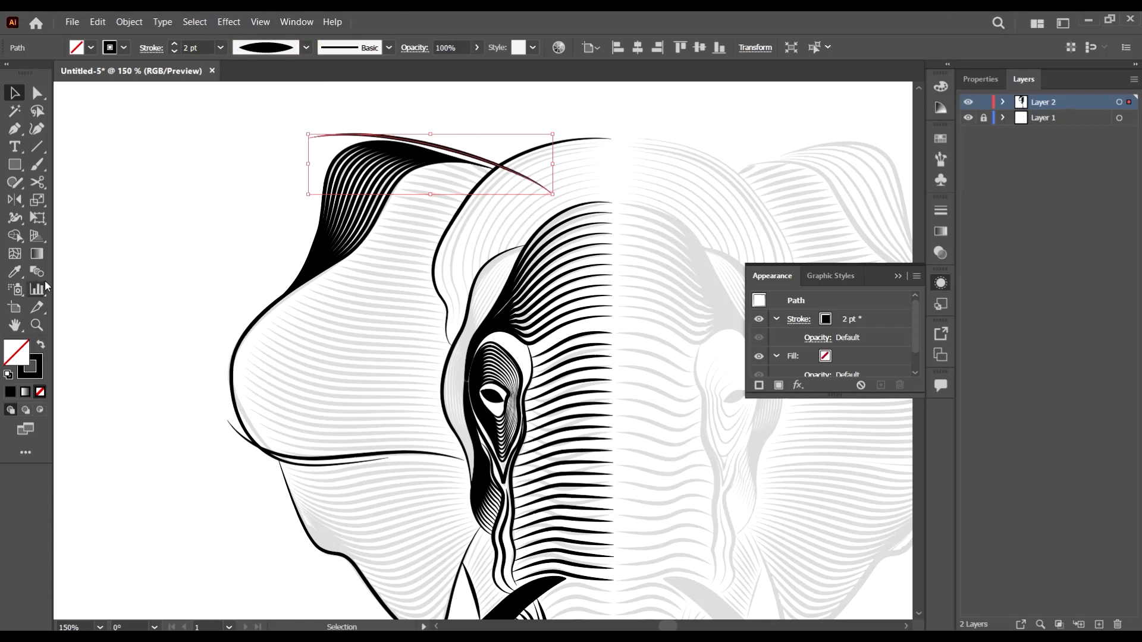
{"action": "left_click", "coordinate": [188, 473]}
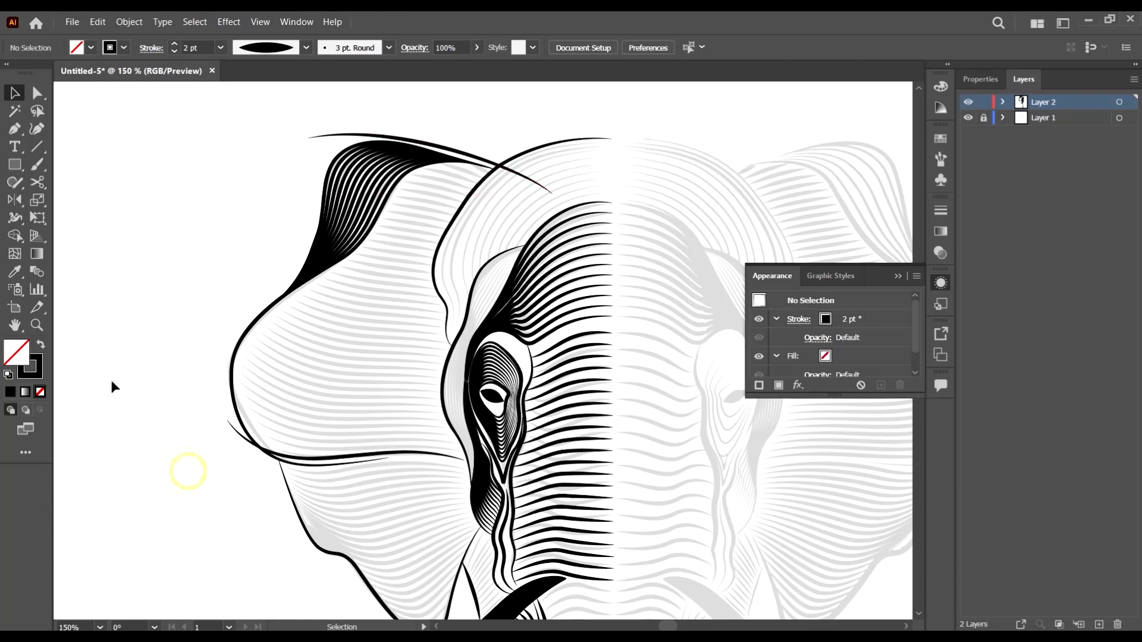
Blend the ear's upper guide curve with the lower fold curve using the Blend tool
{"action": "left_click", "coordinate": [41, 273]}
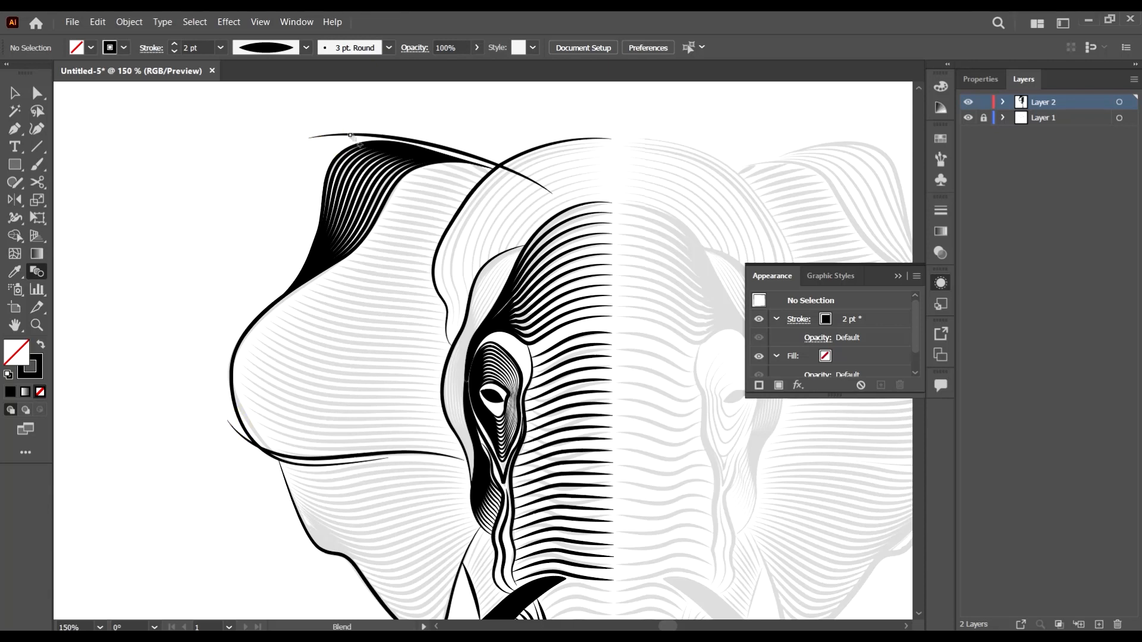
{"action": "left_click", "coordinate": [381, 135]}
{"action": "left_click", "coordinate": [228, 420]}
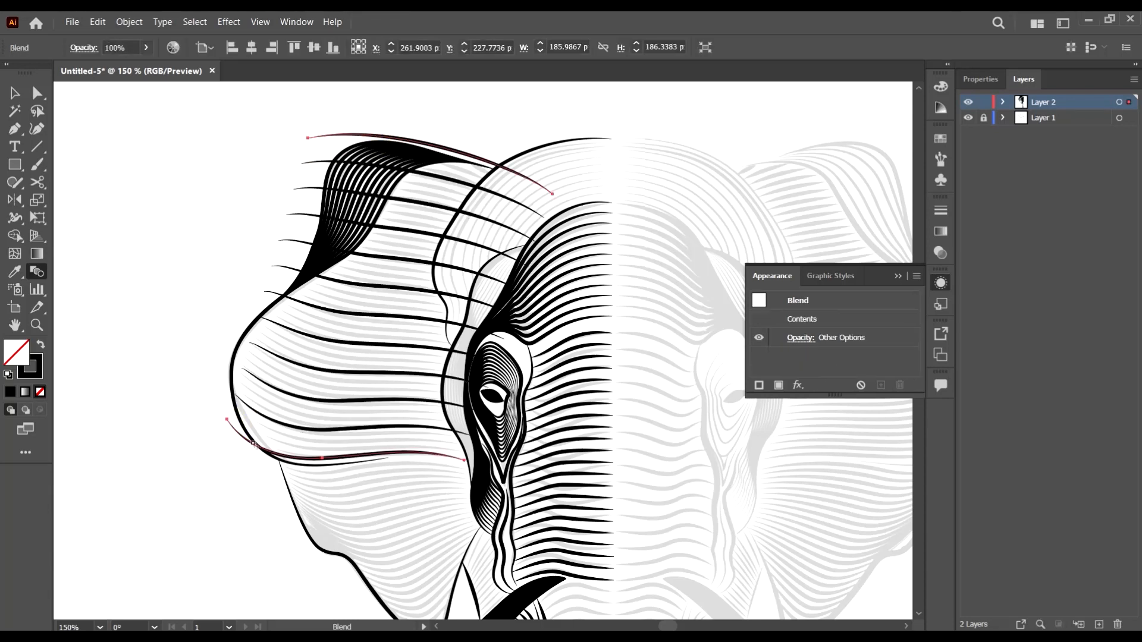
Try 50 specified steps for the ear blend and undo the change
{"action": "left_click", "coordinate": [17, 91]}
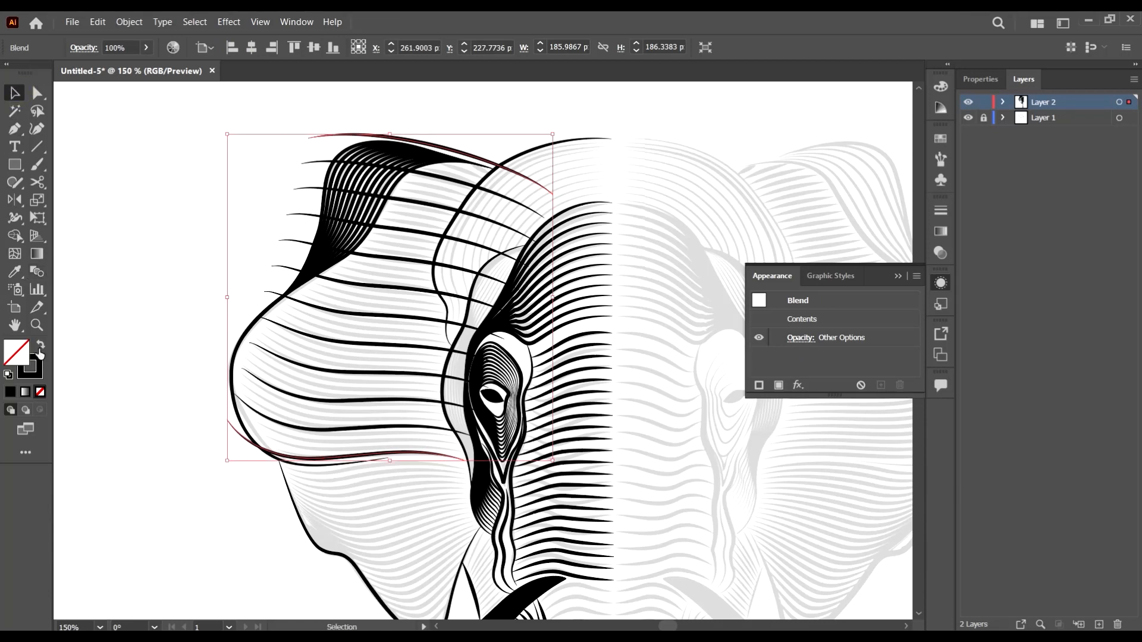
{"action": "double_click", "coordinate": [37, 272]}
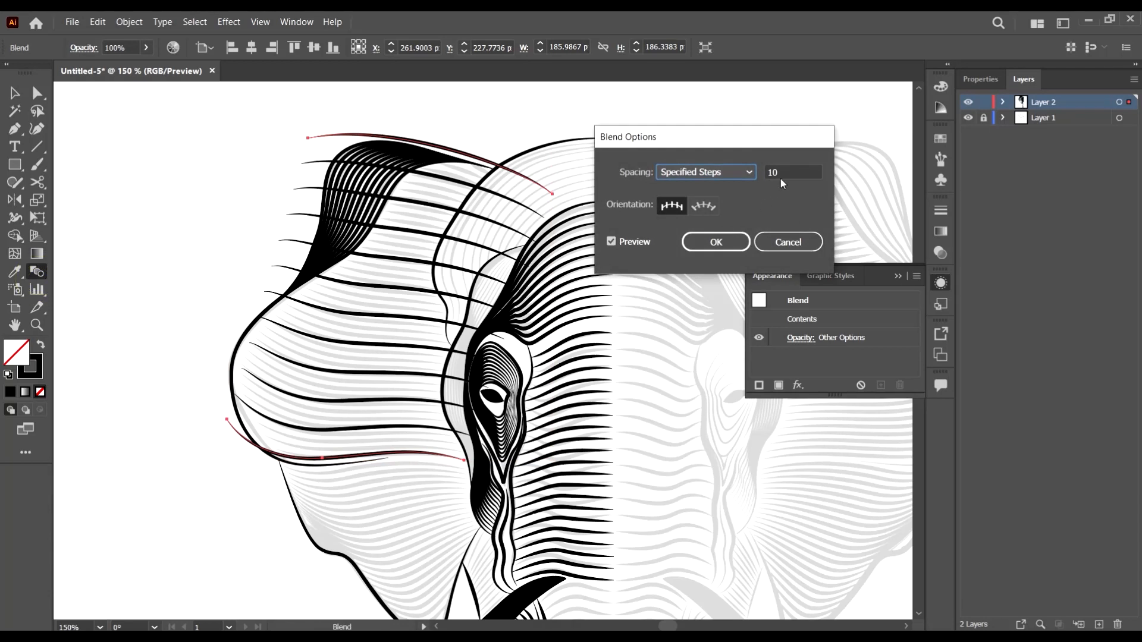
{"action": "left_click", "coordinate": [789, 173]}
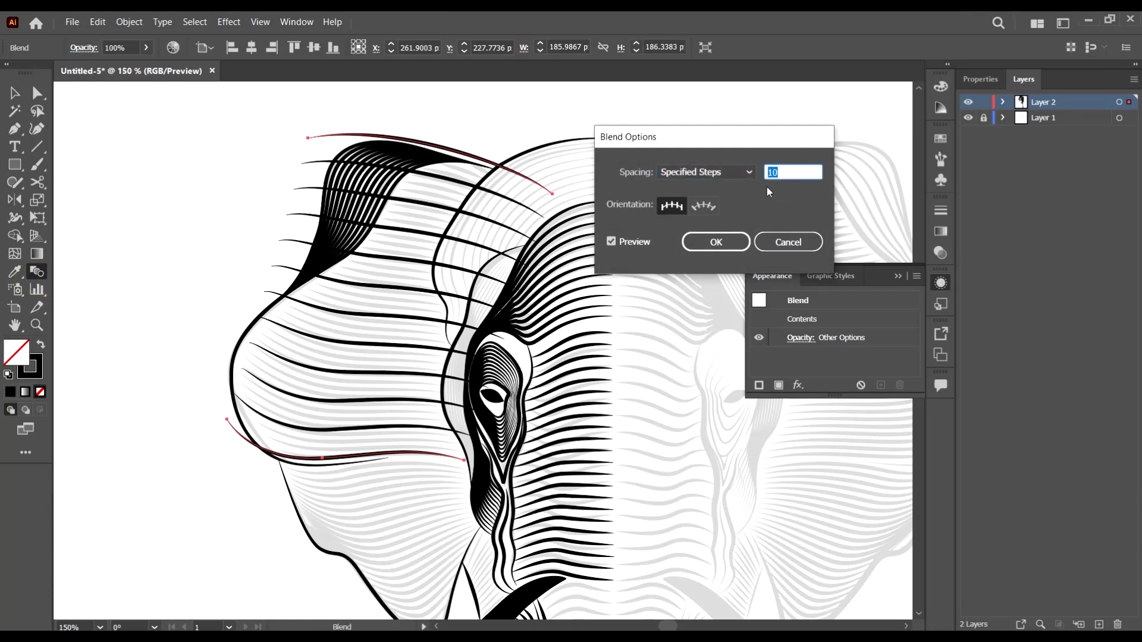
{"action": "type", "text": "50"}
{"action": "left_click", "coordinate": [735, 241]}
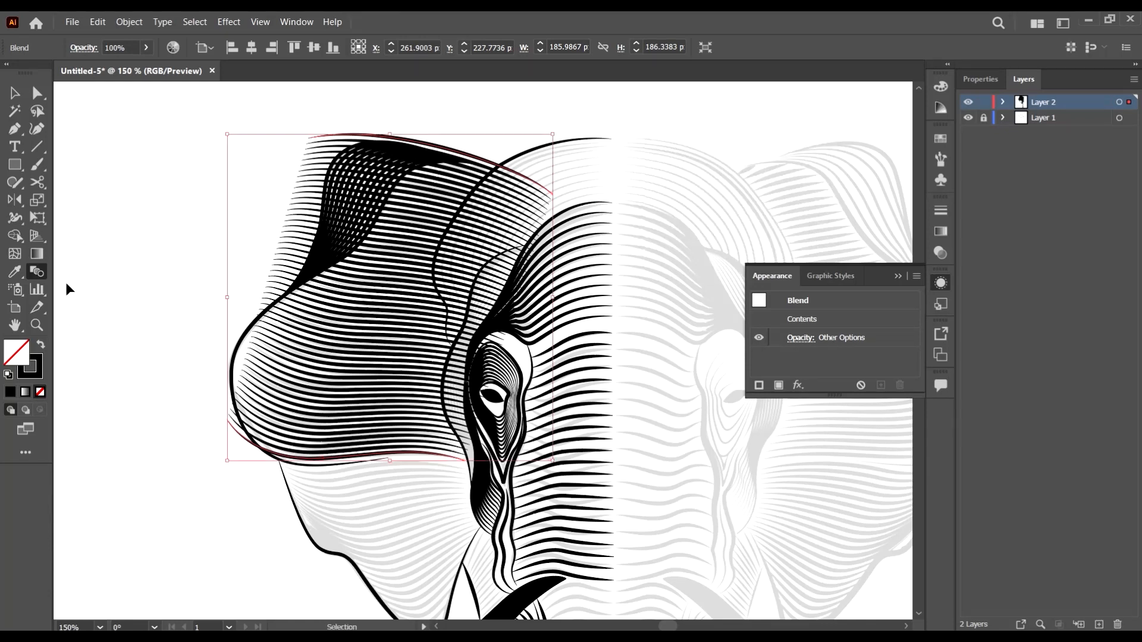
{"action": "key", "text": "ctrl+y"}
{"action": "key", "text": "ctrl+y"}
{"action": "left_click", "coordinate": [172, 371], "text": "ctrl"}
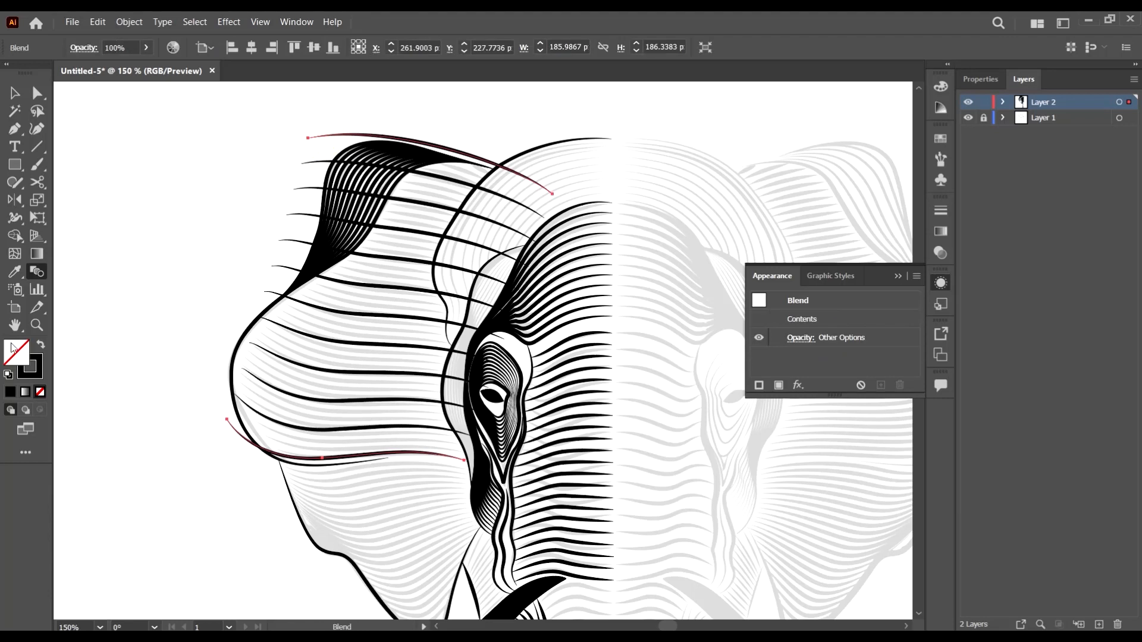
Set the ear blend's spacing to 40 specified steps
{"action": "double_click", "coordinate": [35, 274]}
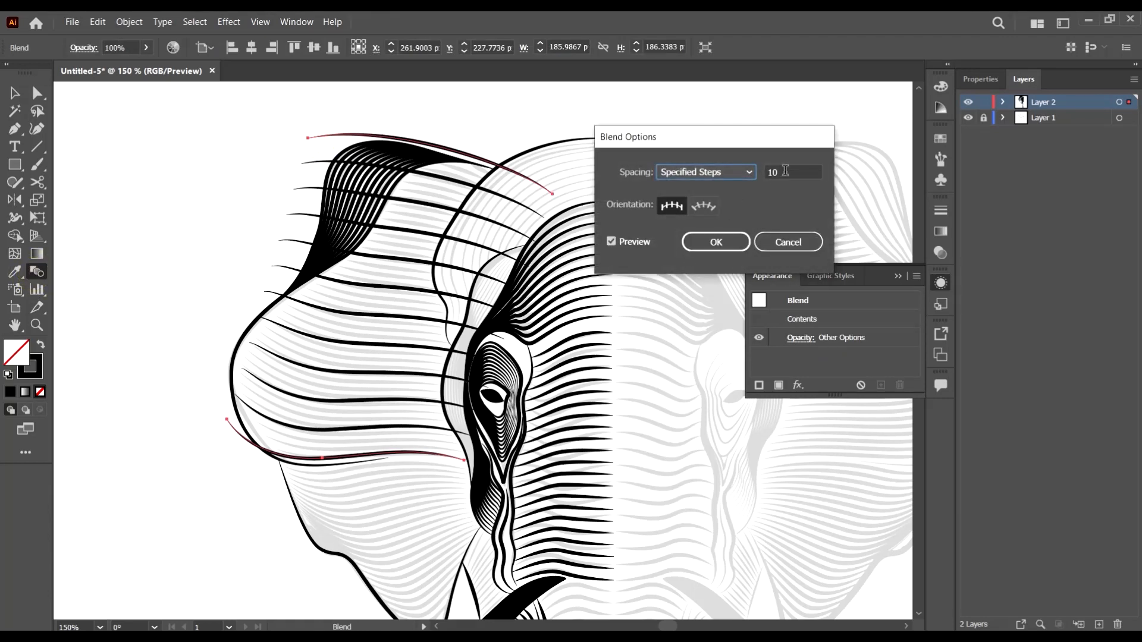
{"action": "left_click_drag", "start_coordinate": [785, 172], "coordinate": [765, 170]}
{"action": "type", "text": "40"}
{"action": "key", "text": "Tab"}
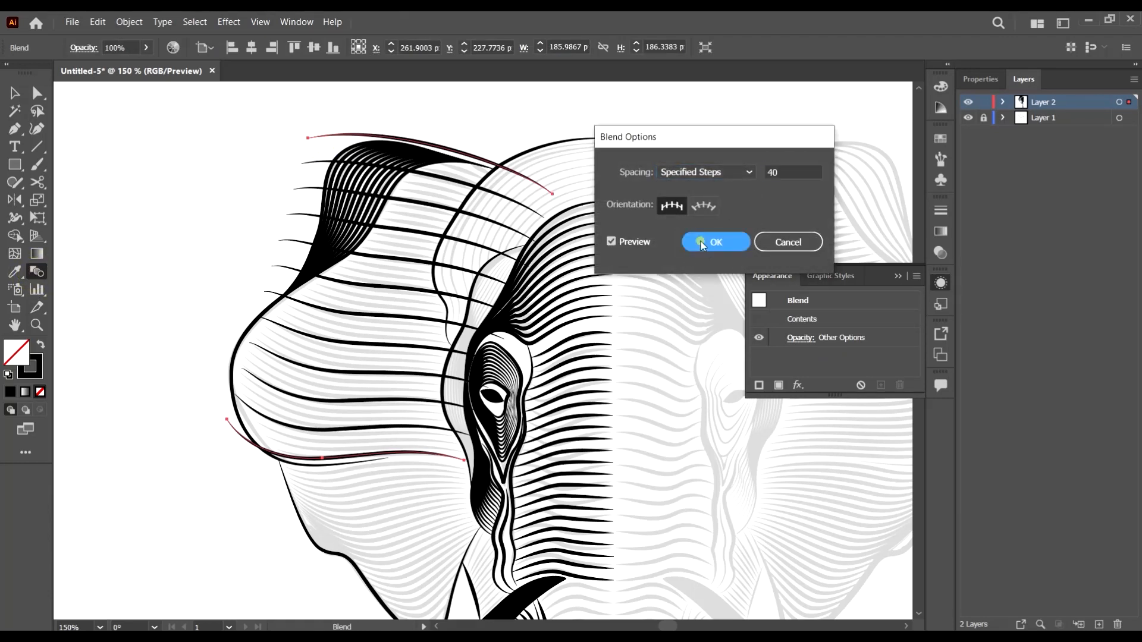
{"action": "key", "text": "Return"}
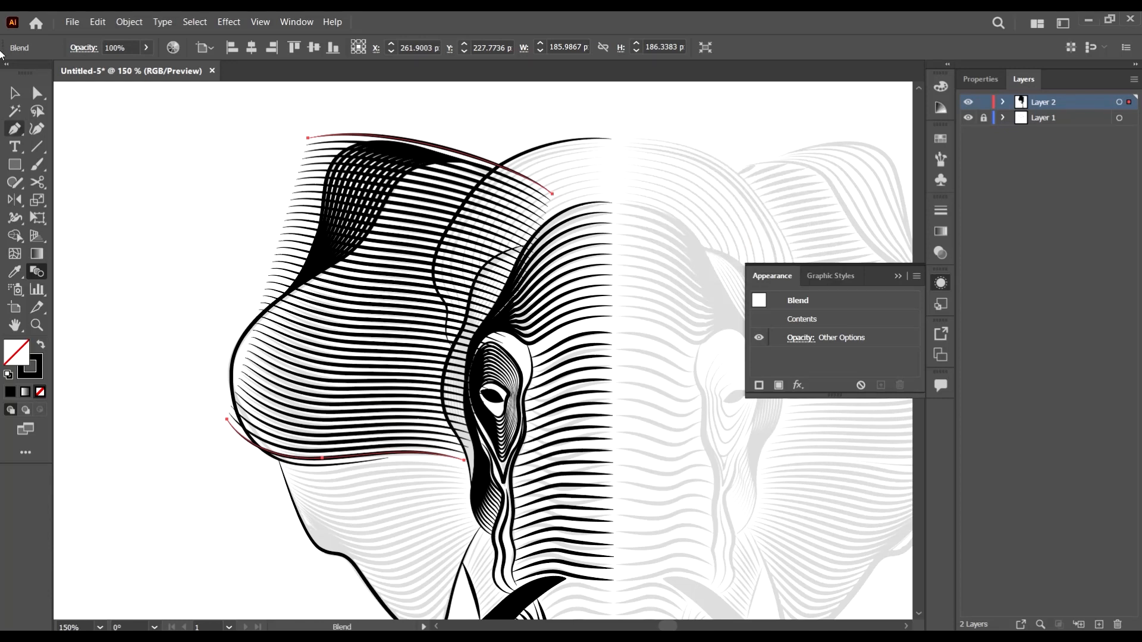
{"action": "key", "text": "v"}
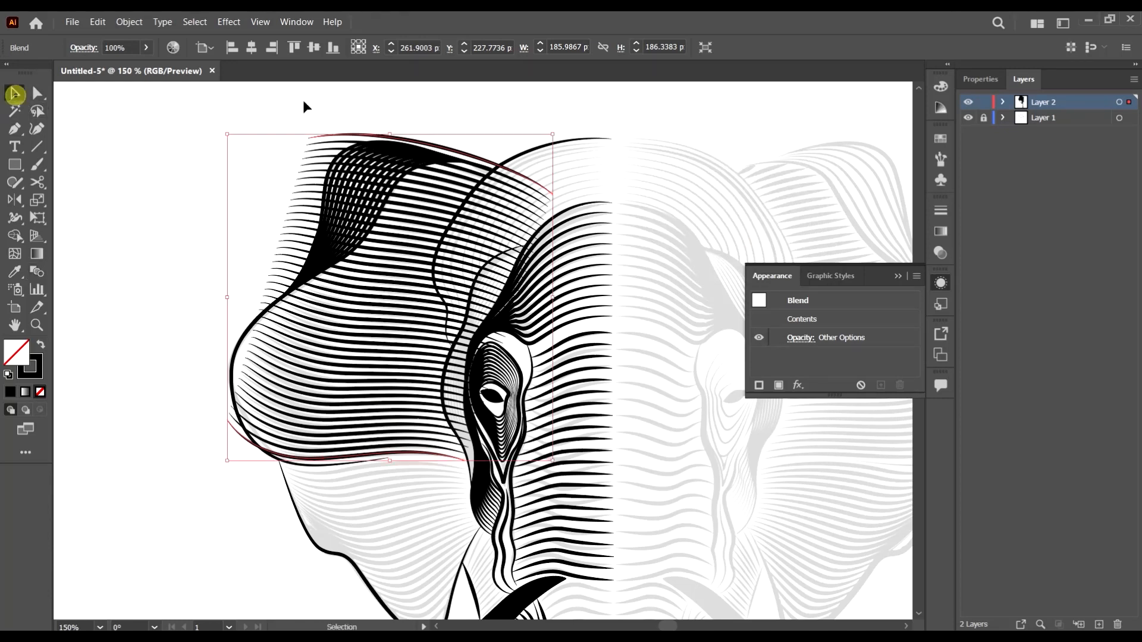
Try Expand Appearance on the ear blend and undo it
{"action": "left_click", "coordinate": [128, 22]}
{"action": "left_click", "coordinate": [166, 189]}
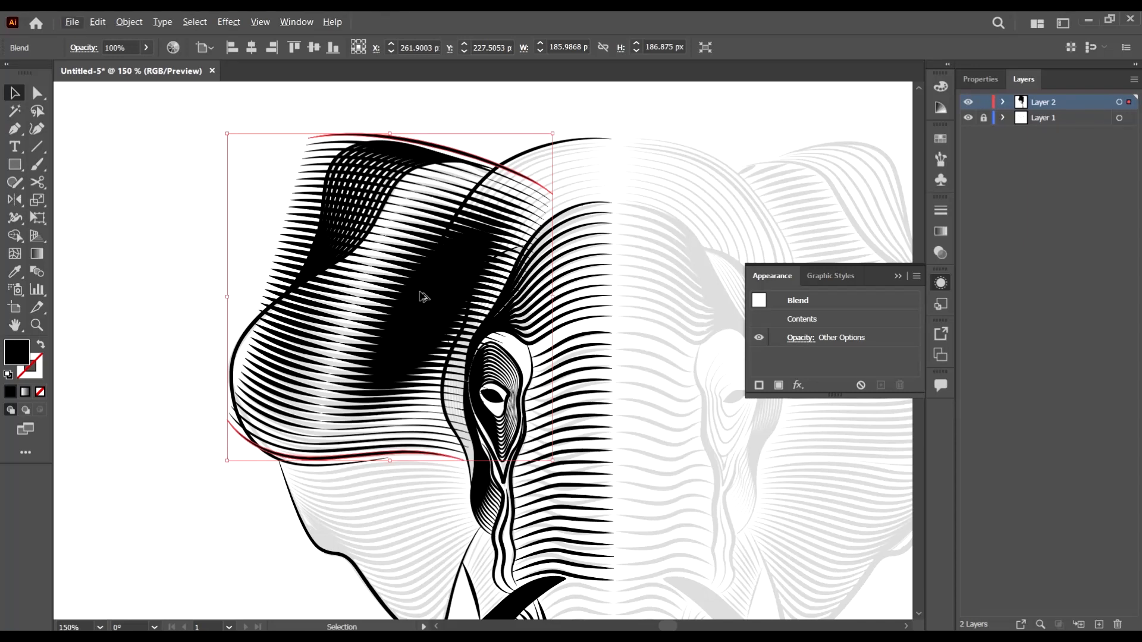
{"action": "scroll", "coordinate": [427, 302], "scroll_direction": "down", "scroll_amount": 2}
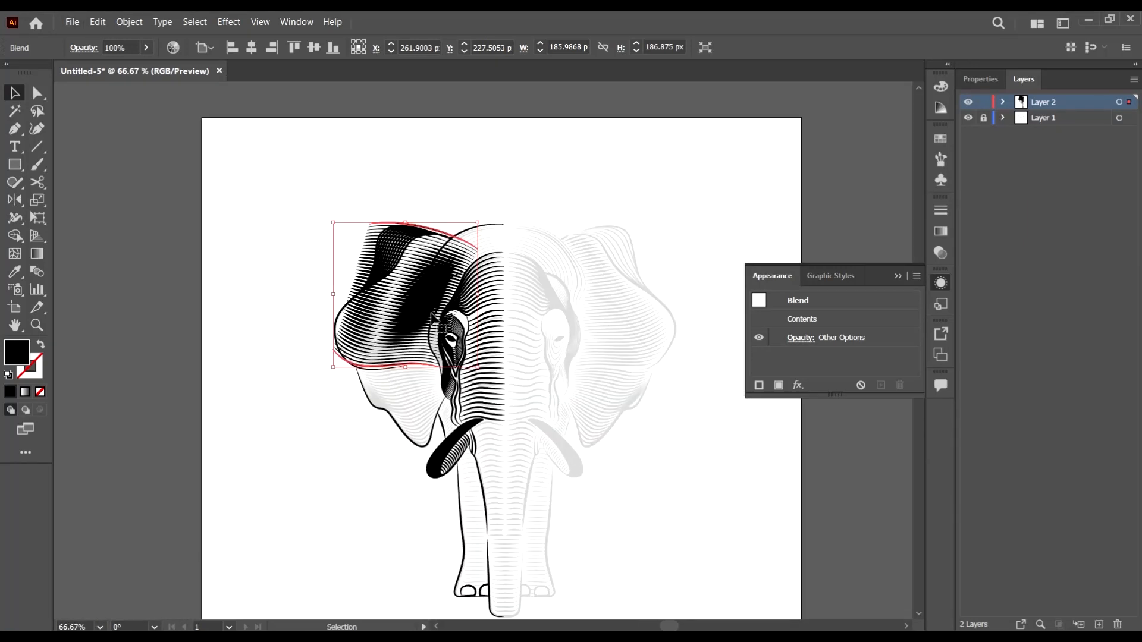
{"action": "scroll", "coordinate": [435, 284], "scroll_direction": "up", "scroll_amount": 3}
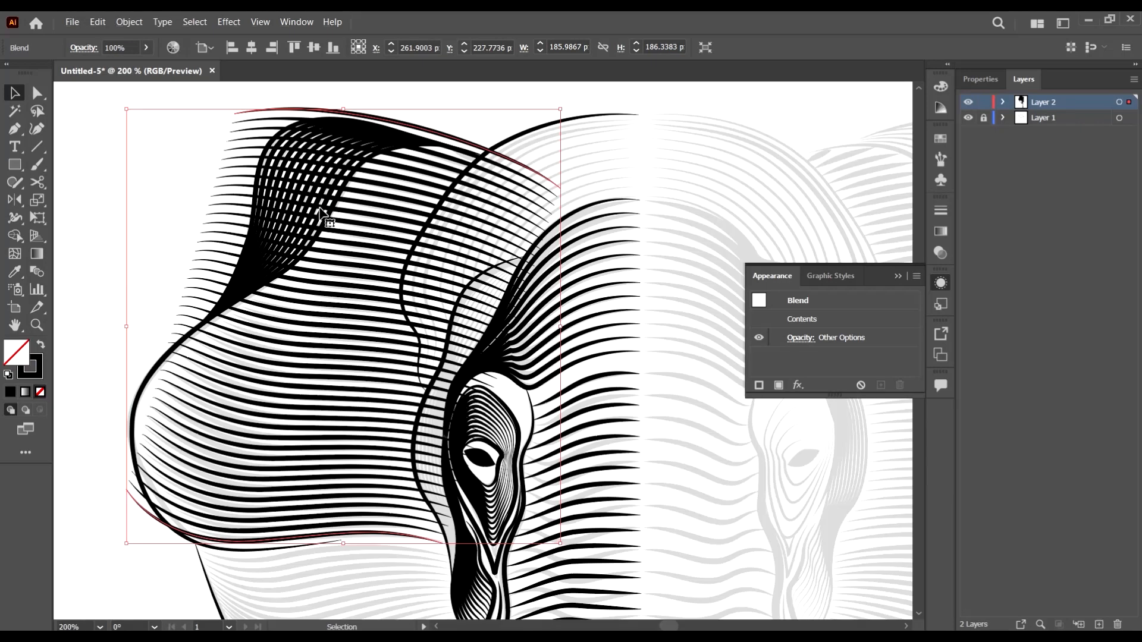
Expand the ear blend into individual stripe paths and deselect the result
{"action": "left_click", "coordinate": [129, 22]}
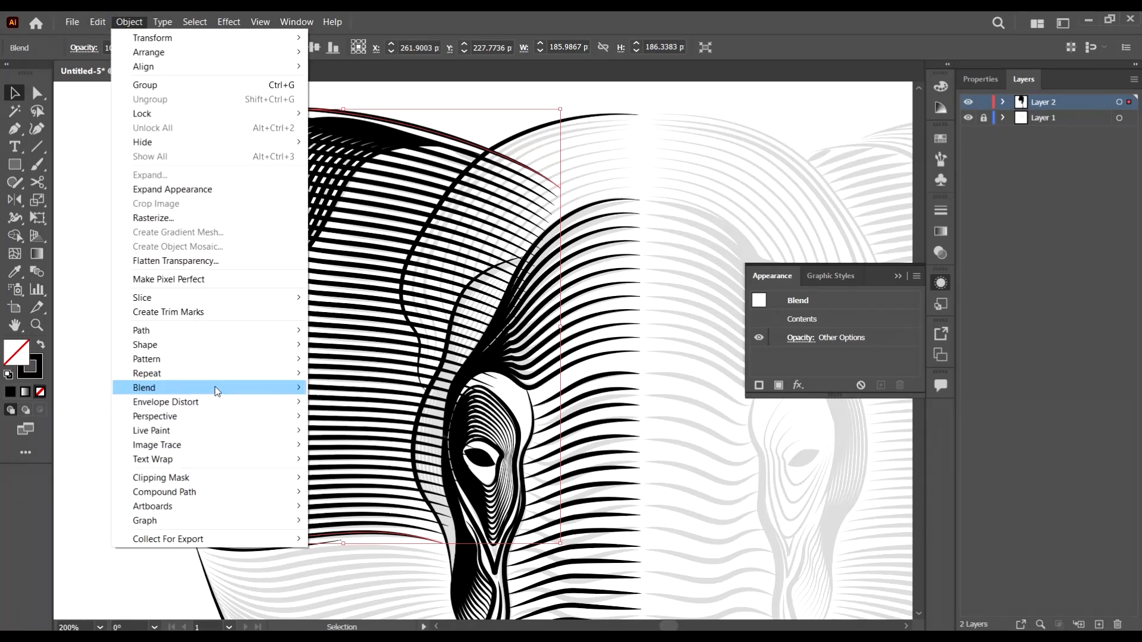
{"action": "mouse_move", "coordinate": [215, 387]}
{"action": "left_click", "coordinate": [344, 439]}
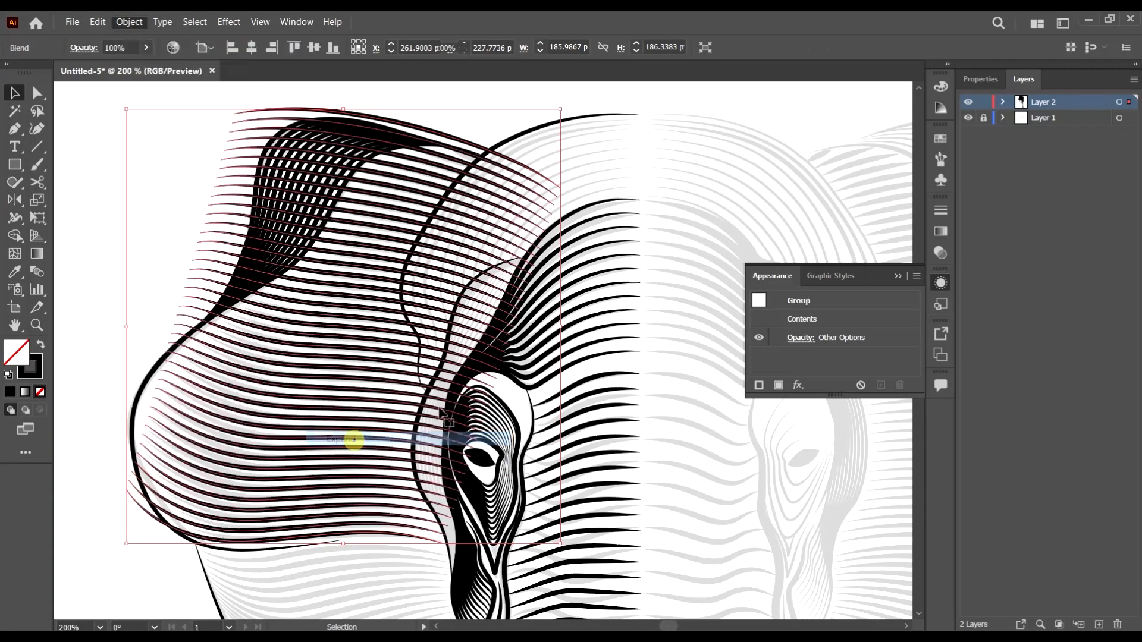
{"action": "left_click", "coordinate": [129, 21]}
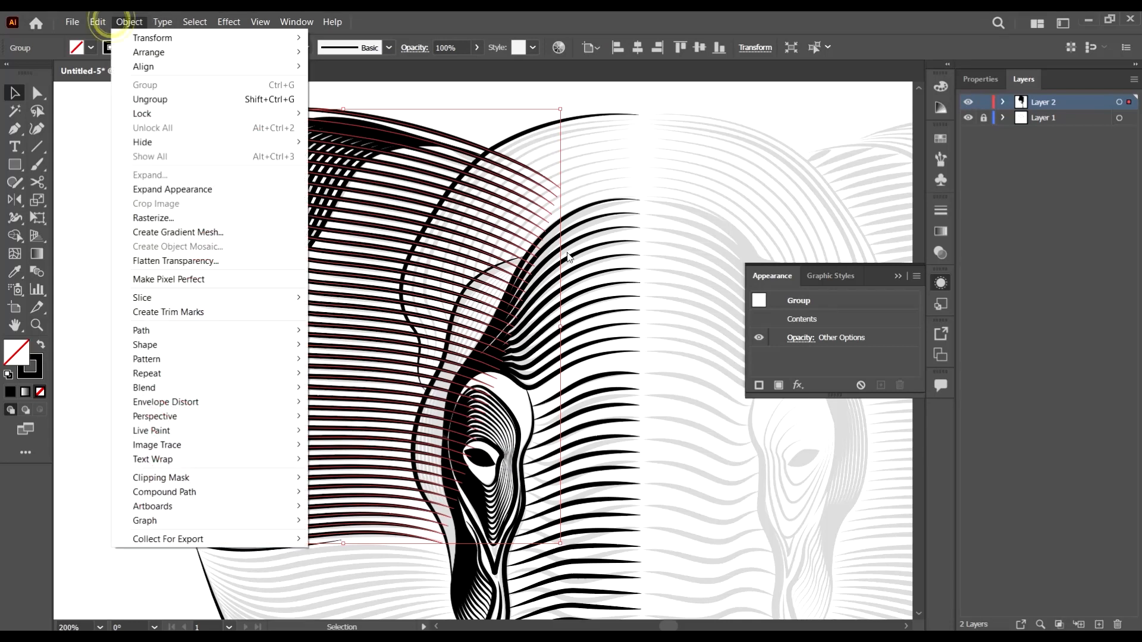
{"action": "left_click", "coordinate": [680, 110]}
{"action": "left_click", "coordinate": [680, 110]}
Select the expanded stripe group together with the ear outline and check where the outline crosses the stripes near the forehead
{"action": "left_click", "coordinate": [376, 250]}
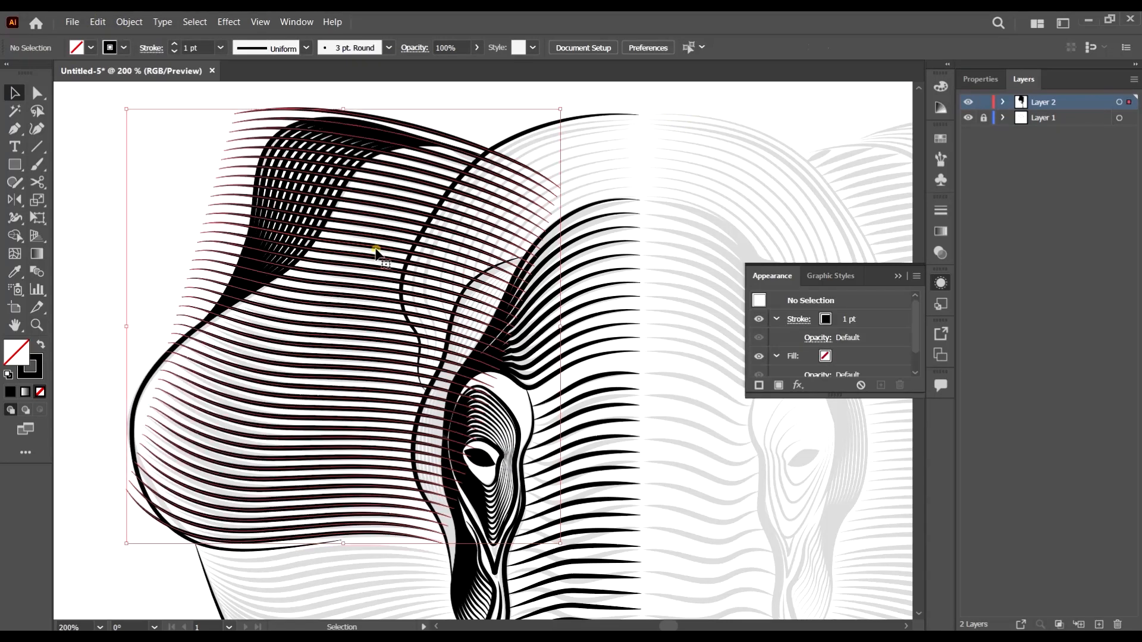
{"action": "scroll", "coordinate": [379, 256], "scroll_direction": "down", "scroll_amount": 1}
{"action": "scroll", "coordinate": [305, 442], "scroll_direction": "up", "scroll_amount": 3}
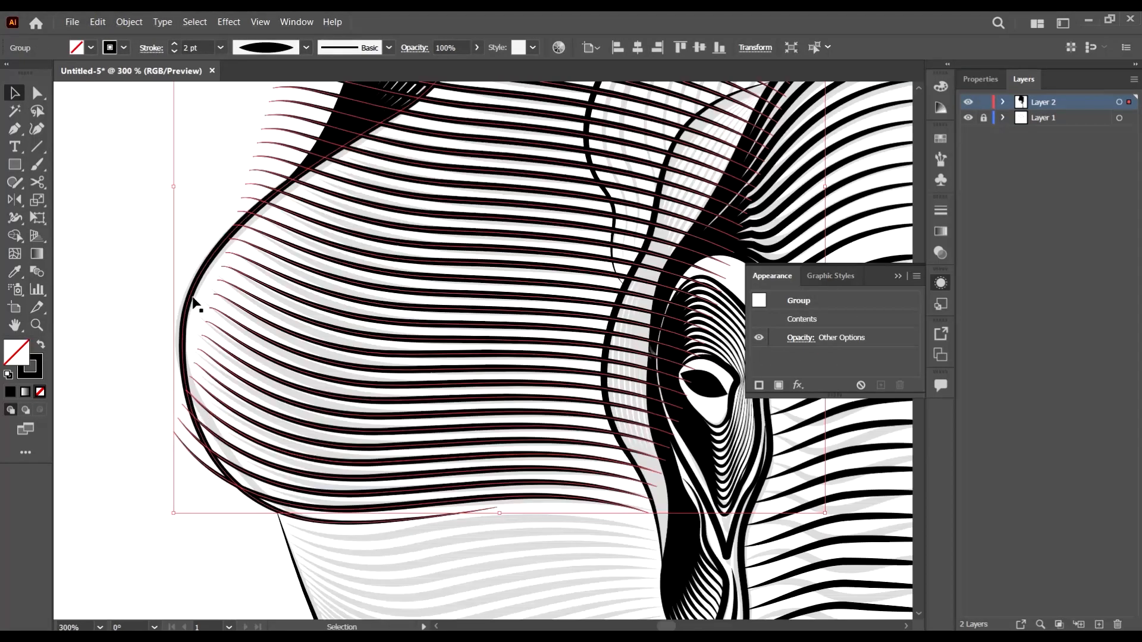
{"action": "left_click", "coordinate": [194, 304], "text": "shift"}
{"action": "scroll", "coordinate": [266, 333], "scroll_direction": "down", "scroll_amount": 1}
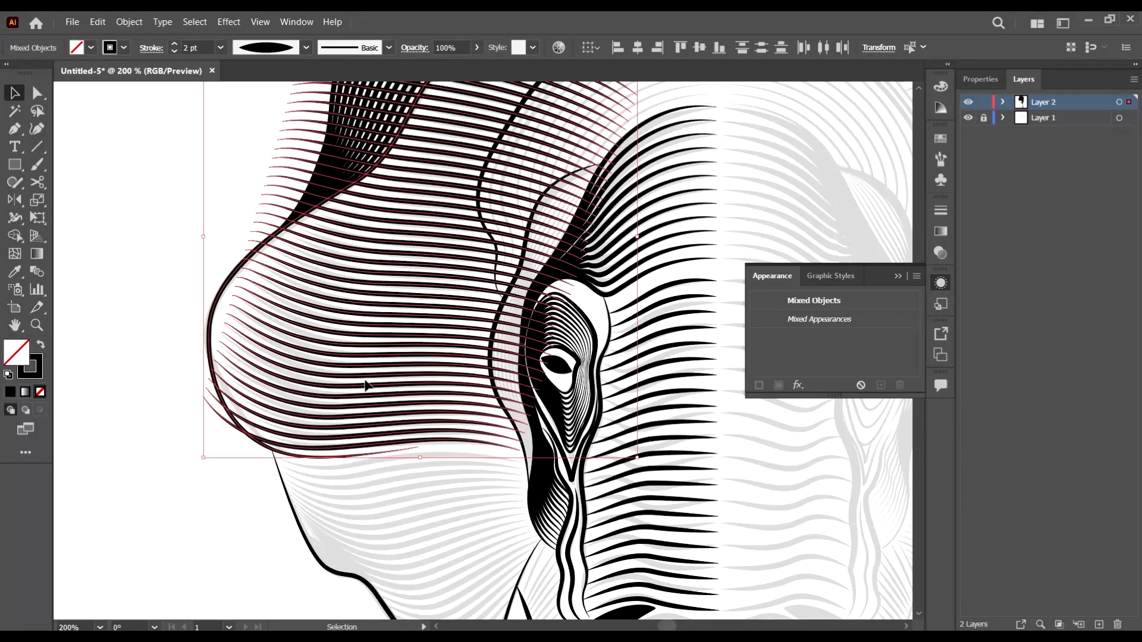
{"action": "scroll", "coordinate": [289, 467], "scroll_direction": "up", "scroll_amount": 3}
{"action": "scroll", "coordinate": [289, 460], "scroll_direction": "down", "scroll_amount": 4}
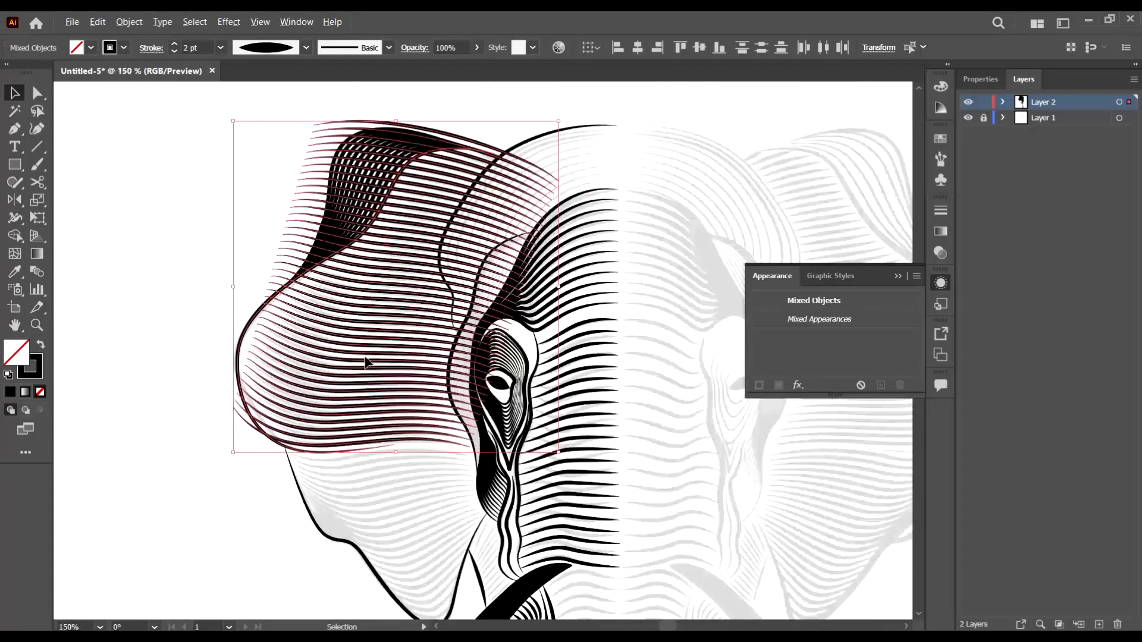
{"action": "scroll", "coordinate": [404, 309], "scroll_direction": "up", "scroll_amount": 2}
{"action": "scroll", "coordinate": [457, 238], "scroll_direction": "up", "scroll_amount": 4}
{"action": "scroll", "coordinate": [598, 235], "scroll_direction": "down", "scroll_amount": 2}
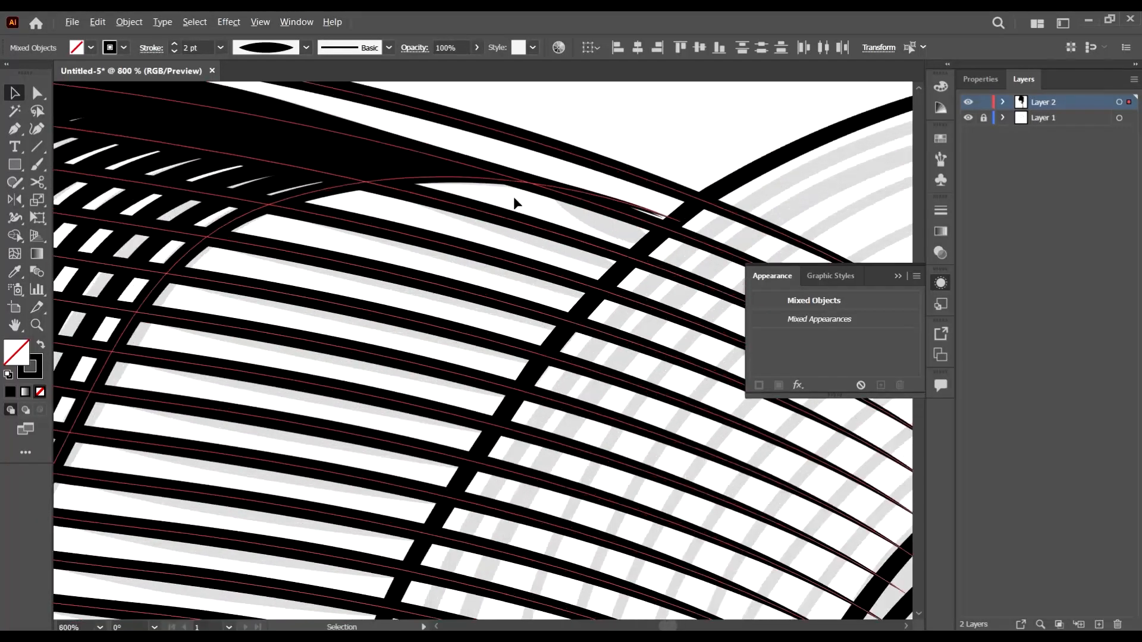
{"action": "scroll", "coordinate": [195, 256], "scroll_direction": "down", "scroll_amount": 3}
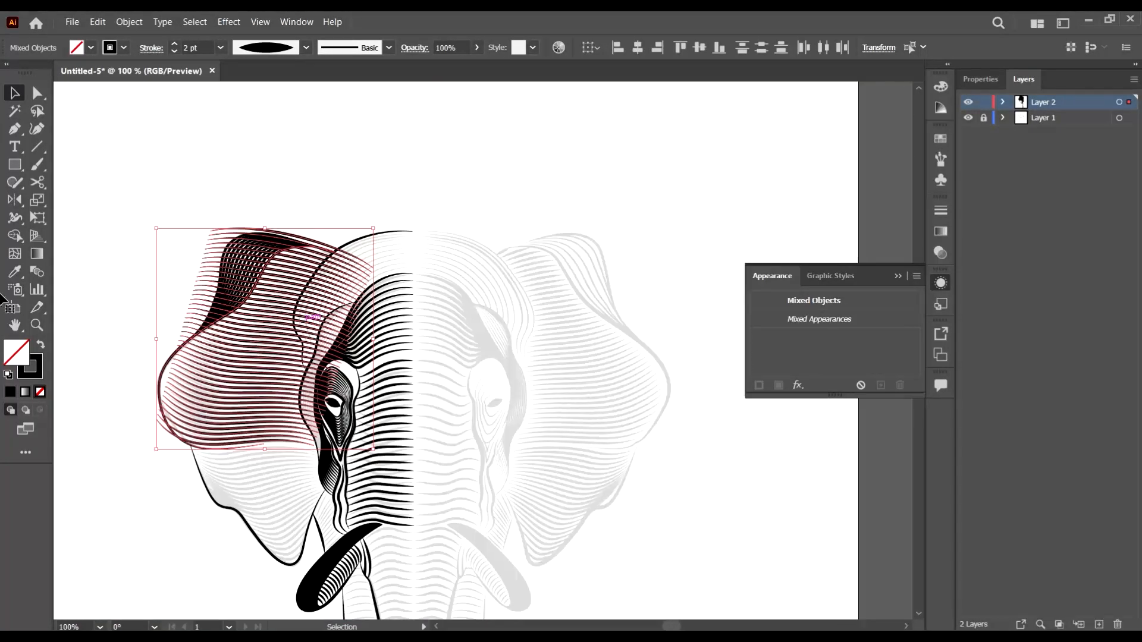
Try to erase the stripe ends sticking out beyond the outer ear outline with the Shape Builder tool
{"action": "left_click", "coordinate": [15, 236]}
{"action": "scroll", "coordinate": [215, 222], "scroll_direction": "up", "scroll_amount": 3}
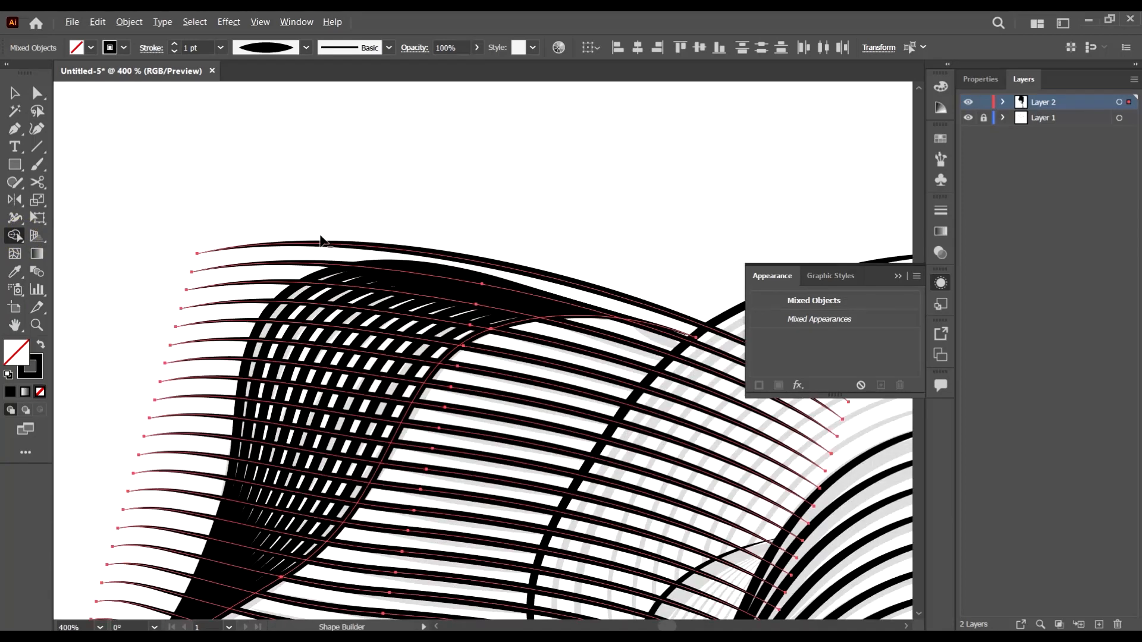
{"action": "scroll", "coordinate": [232, 259], "scroll_direction": "down", "scroll_amount": 2}
{"action": "scroll", "coordinate": [262, 243], "scroll_direction": "up", "scroll_amount": 1}
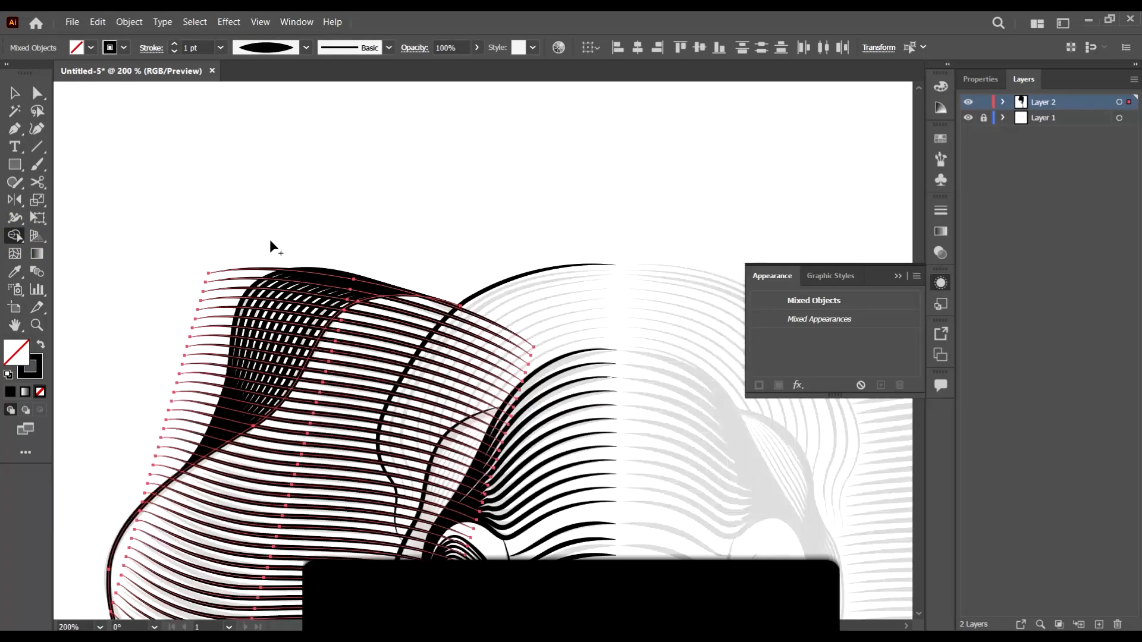
{"action": "mouse_move", "coordinate": [260, 248]}
{"action": "left_mouse_down"}
{"action": "mouse_move", "coordinate": [231, 264]}
{"action": "mouse_move", "coordinate": [190, 325]}
{"action": "left_mouse_up"}
{"action": "scroll", "coordinate": [190, 324], "scroll_direction": "down", "scroll_amount": 2}
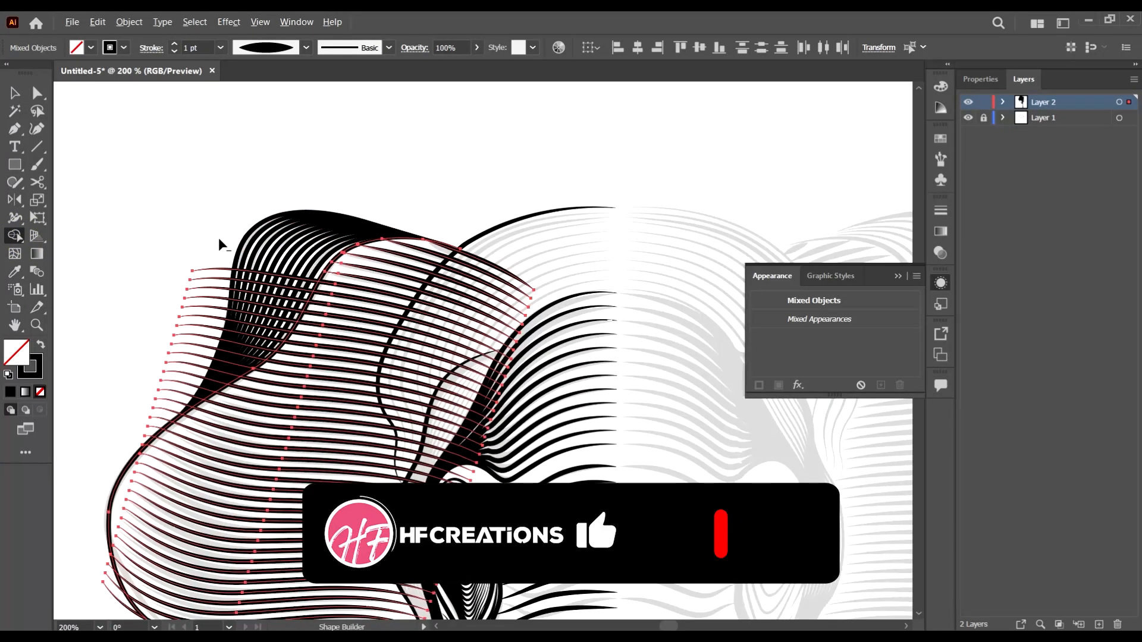
{"action": "mouse_move", "coordinate": [203, 257]}
{"action": "left_mouse_down"}
{"action": "mouse_move", "coordinate": [196, 315]}
{"action": "mouse_move", "coordinate": [162, 368]}
{"action": "left_mouse_up"}
{"action": "scroll", "coordinate": [162, 368], "scroll_direction": "down", "scroll_amount": 3}
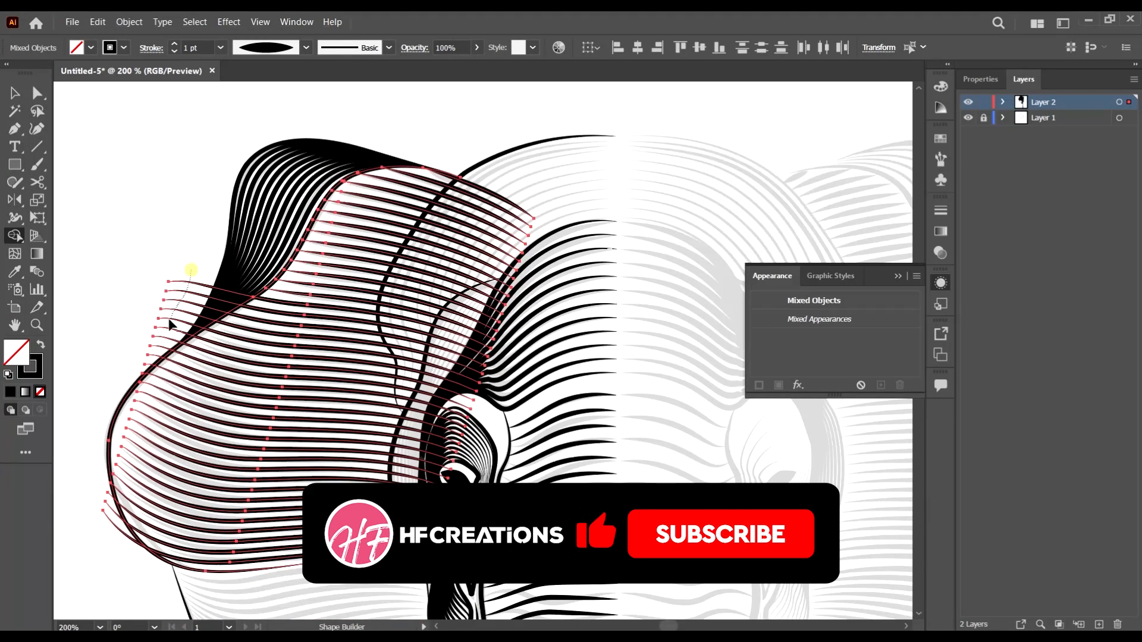
{"action": "scroll", "coordinate": [170, 340], "scroll_direction": "down", "scroll_amount": 1}
{"action": "scroll", "coordinate": [245, 241], "scroll_direction": "up", "scroll_amount": 2}
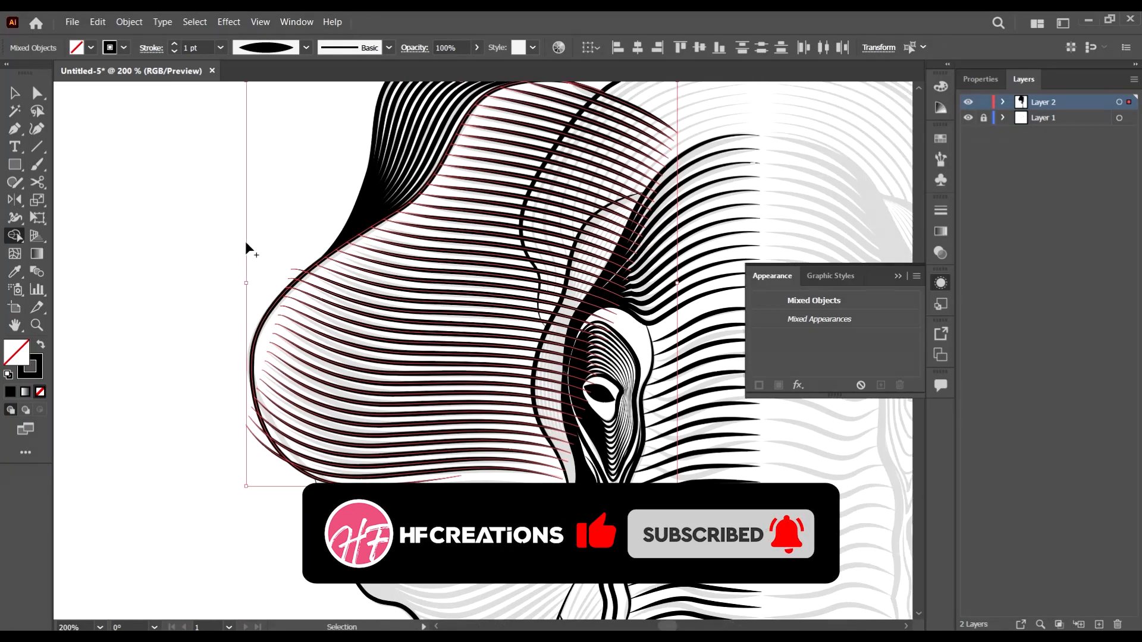
{"action": "left_click", "coordinate": [343, 291], "text": "alt"}
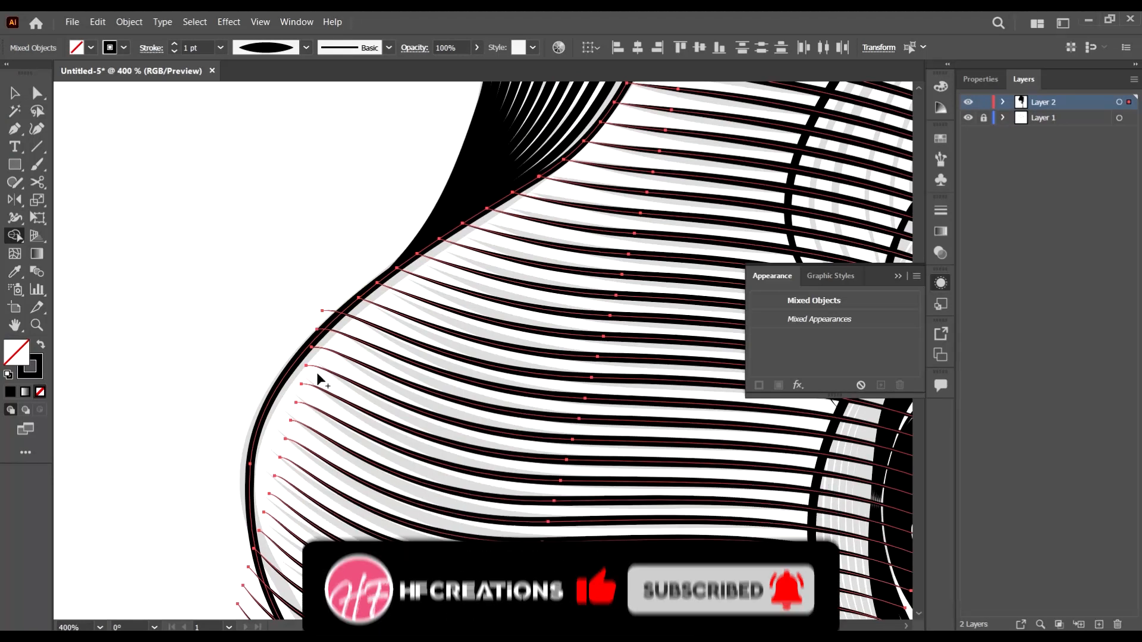
{"action": "scroll", "coordinate": [324, 332], "scroll_direction": "down", "scroll_amount": 2}
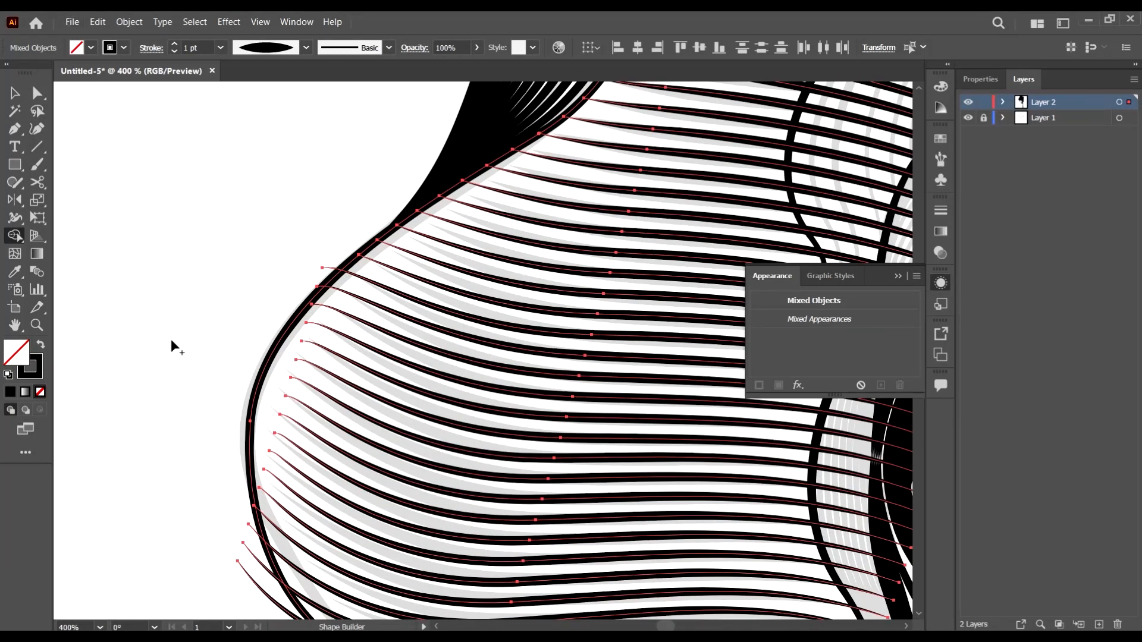
{"action": "scroll", "coordinate": [290, 369], "scroll_direction": "down", "scroll_amount": 5}
Undo the stripe trimming and the expansion to restore the live, editable ear blend
{"action": "left_click", "coordinate": [15, 87]}
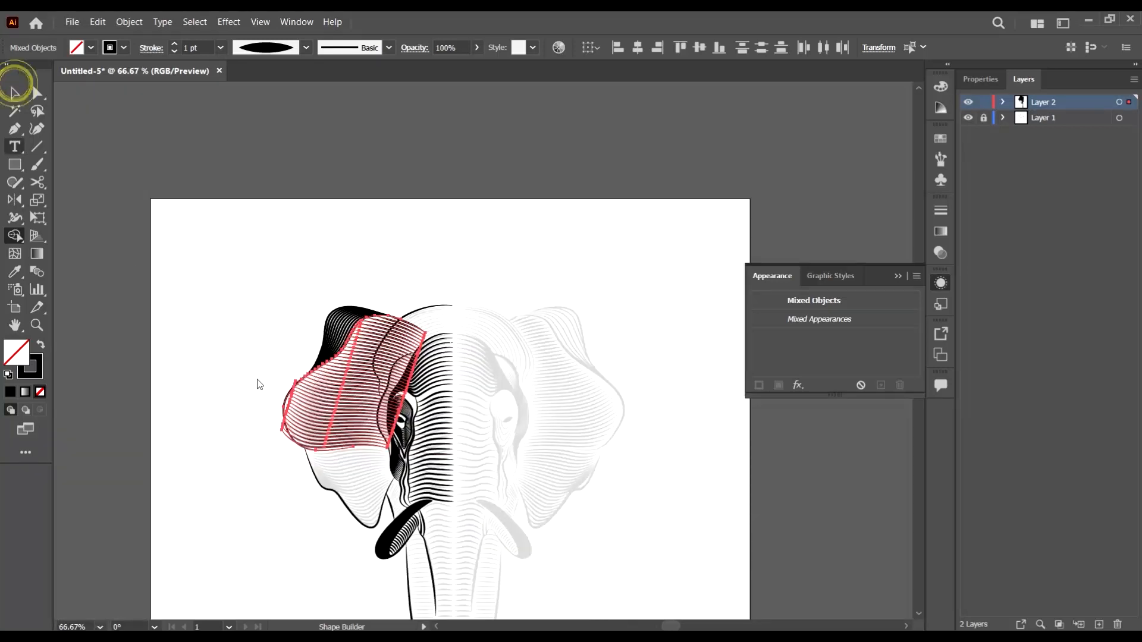
{"action": "scroll", "coordinate": [258, 384], "scroll_direction": "up", "scroll_amount": 2}
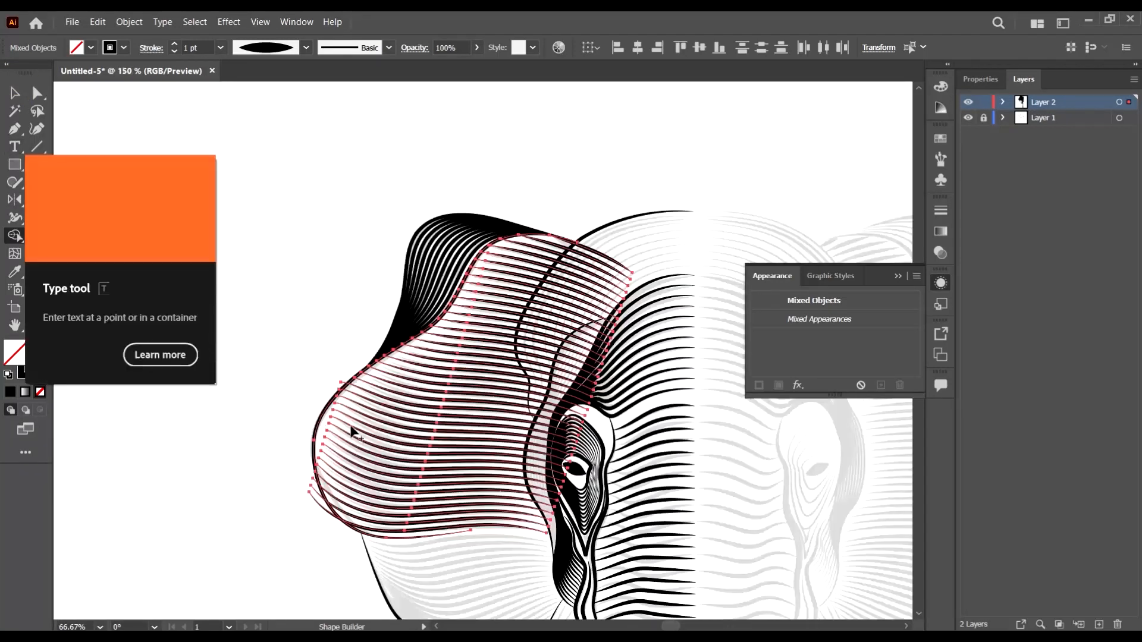
{"action": "left_click", "coordinate": [14, 92]}
{"action": "left_click", "coordinate": [237, 298]}
{"action": "key", "text": "ctrl+z"}
{"action": "key", "text": "ctrl+z"}
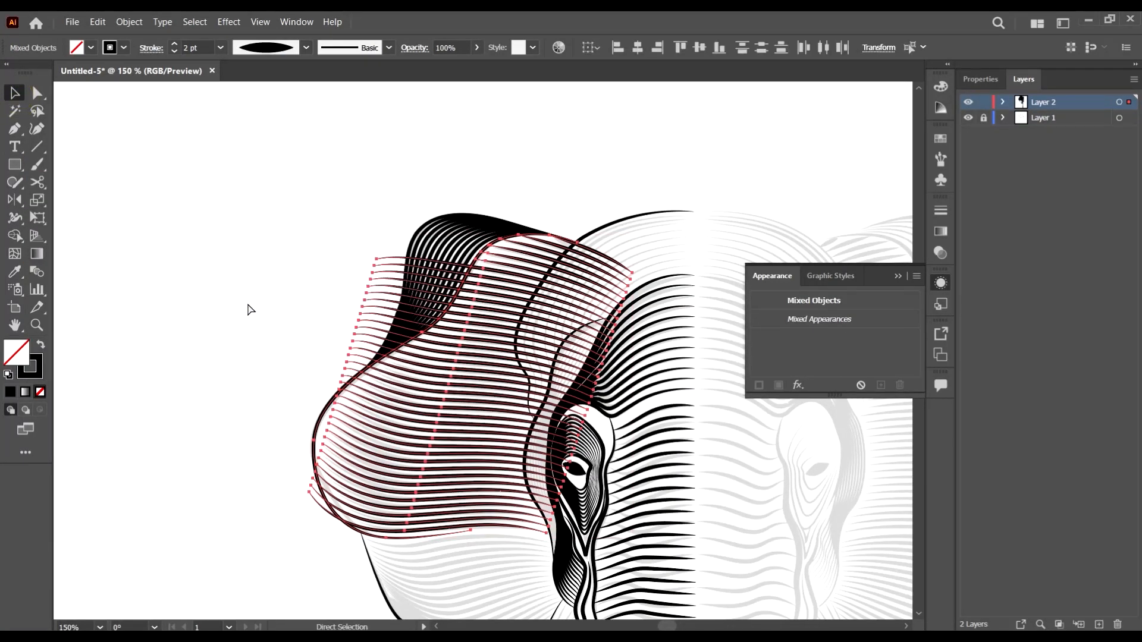
{"action": "key", "text": "ctrl+z"}
{"action": "key", "text": "ctrl+z"}
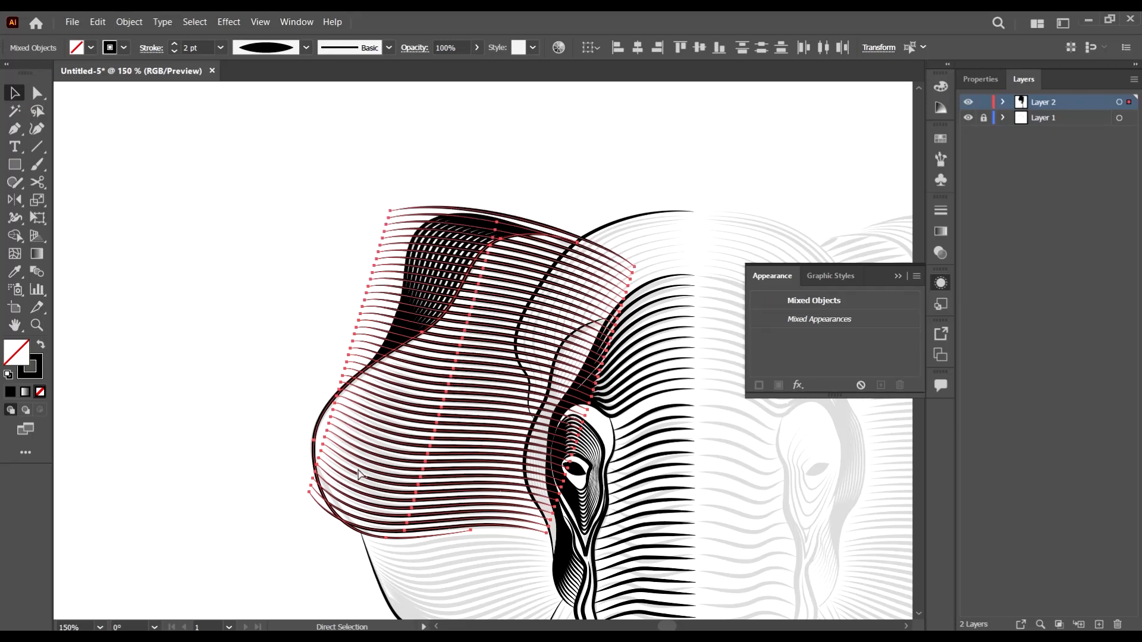
{"action": "key", "text": "ctrl+z"}
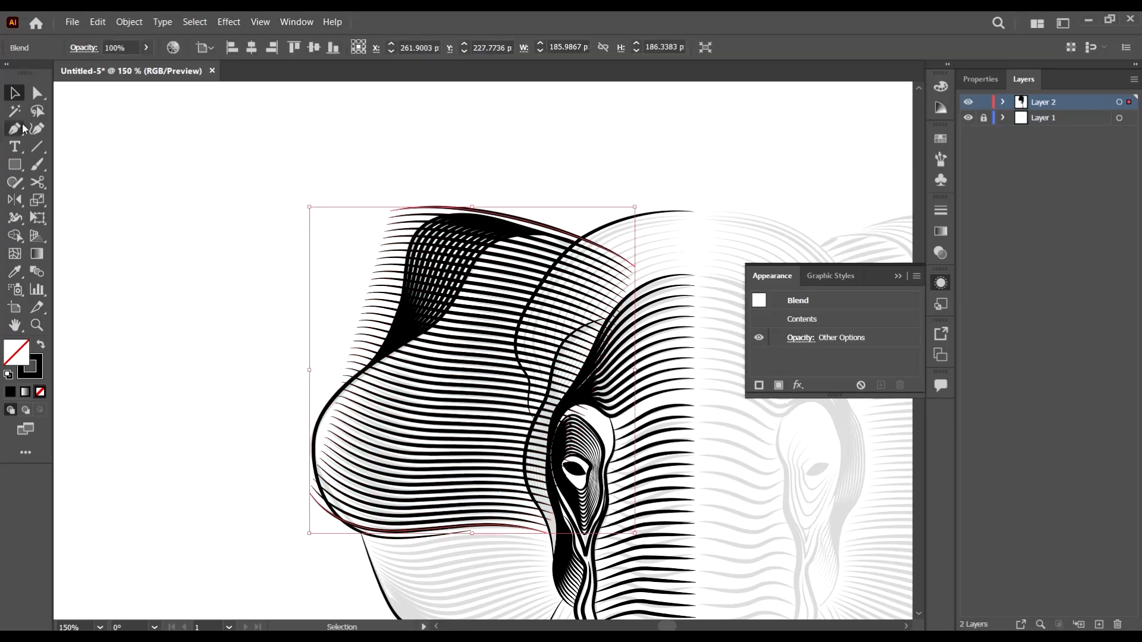
Move the outer end anchor of the blend's lowest guide curve beyond the ear outline to about X 160.85 px, Y 291.19 px
{"action": "left_click", "coordinate": [37, 92]}
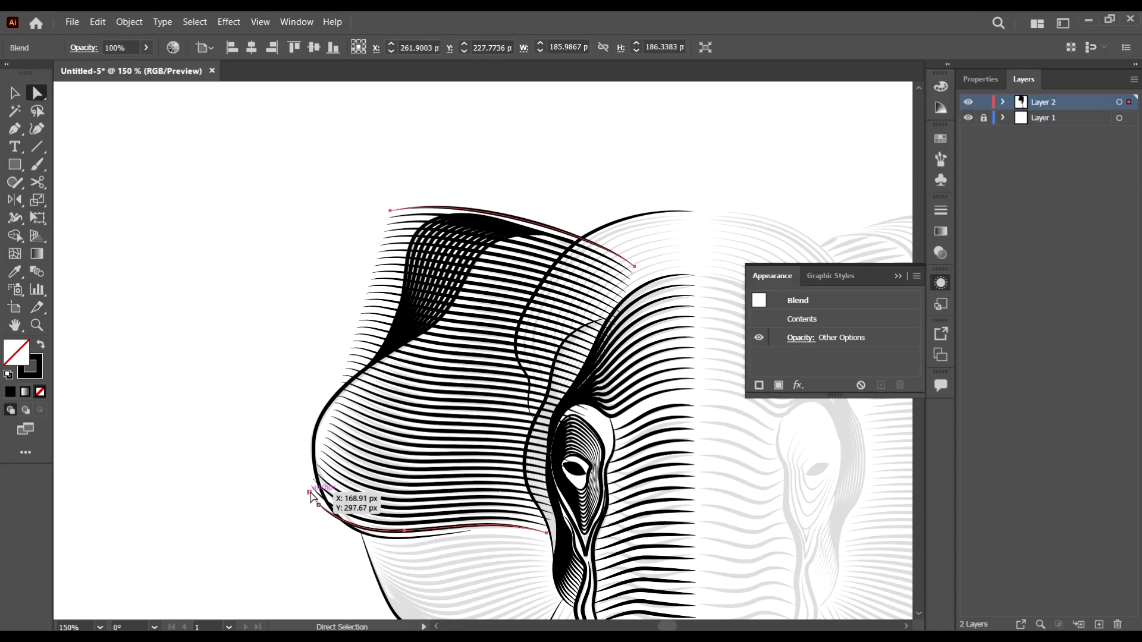
{"action": "left_click_drag", "start_coordinate": [309, 493], "coordinate": [292, 487]}
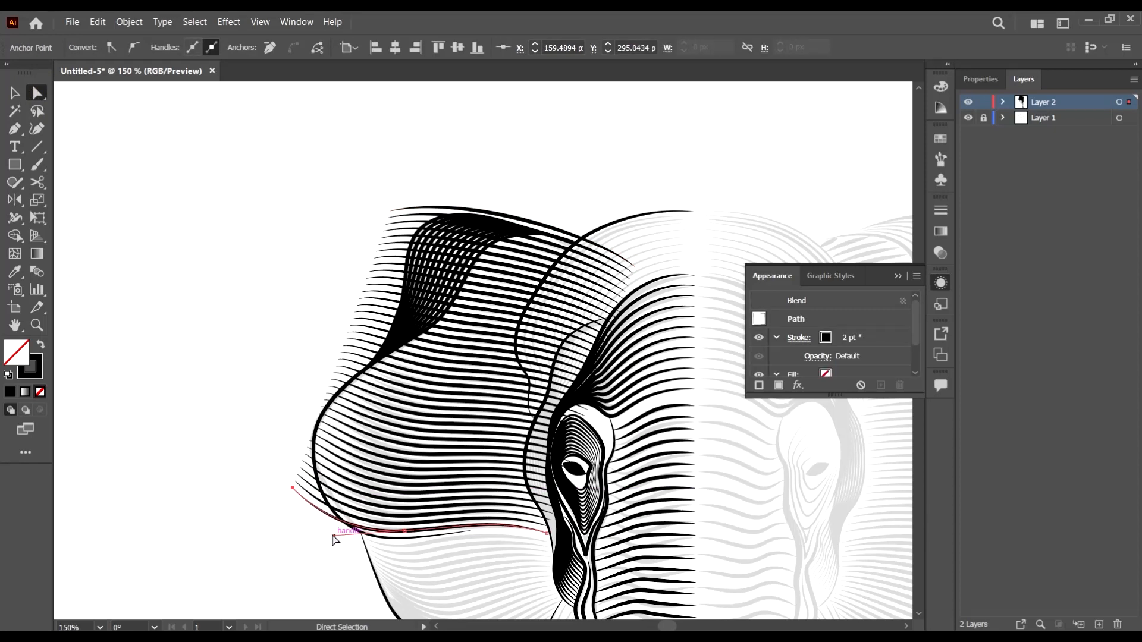
{"action": "scroll", "coordinate": [325, 530], "scroll_direction": "up", "scroll_amount": 2}
{"action": "left_click_drag", "start_coordinate": [260, 446], "coordinate": [264, 434]}
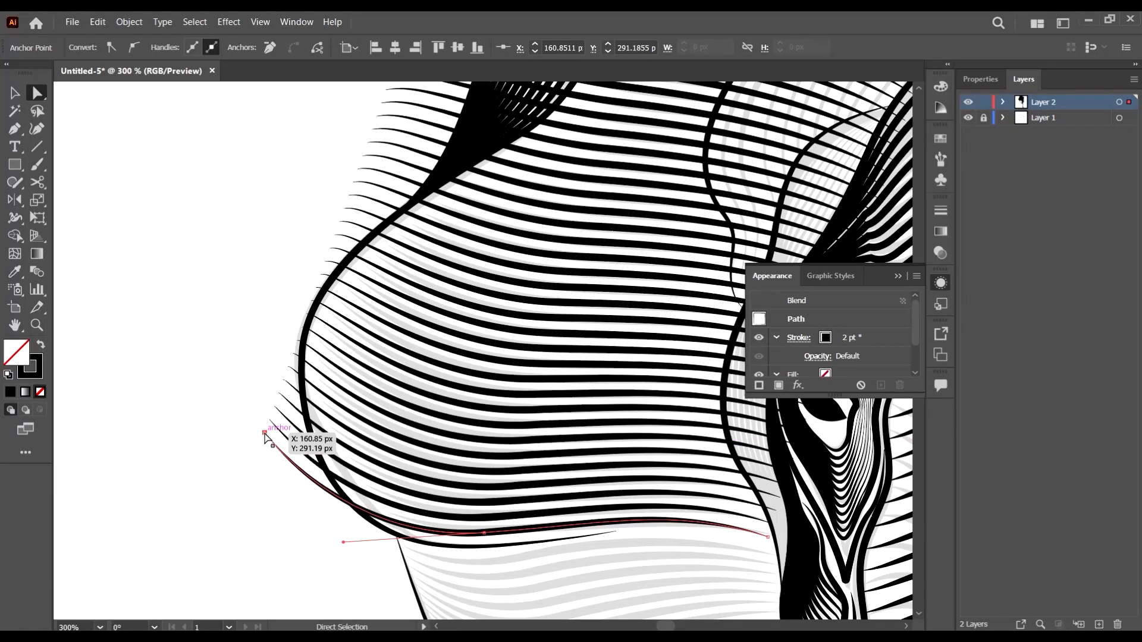
{"action": "scroll", "coordinate": [269, 441], "scroll_direction": "down", "scroll_amount": 2}
Expand the adjusted ear blend into individual stripe paths
{"action": "left_click", "coordinate": [20, 91]}
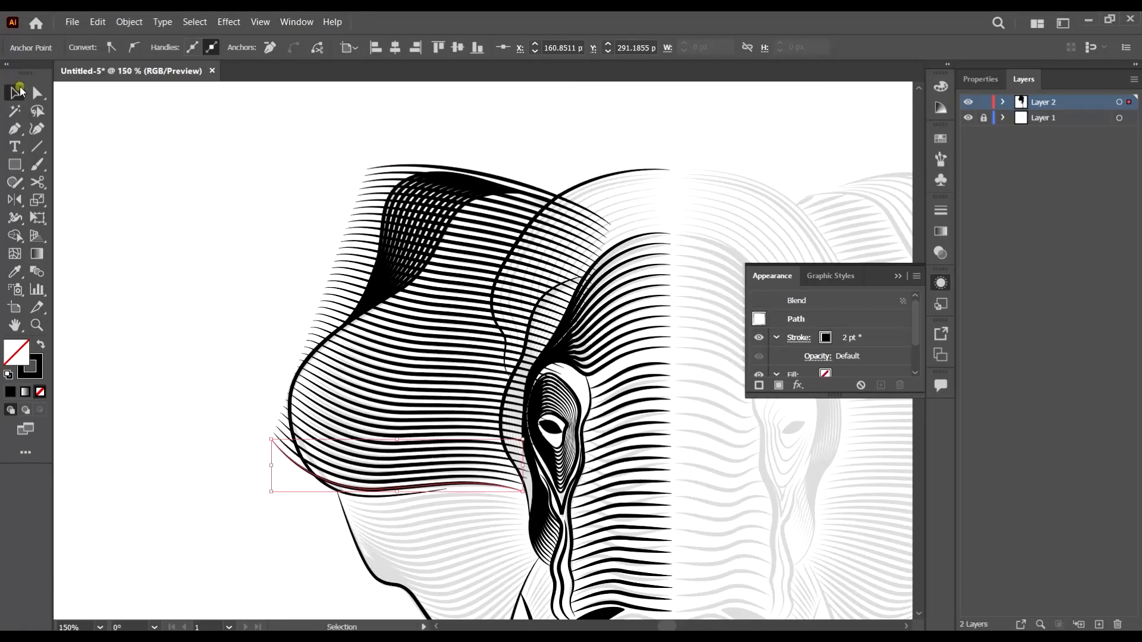
{"action": "left_click", "coordinate": [434, 268]}
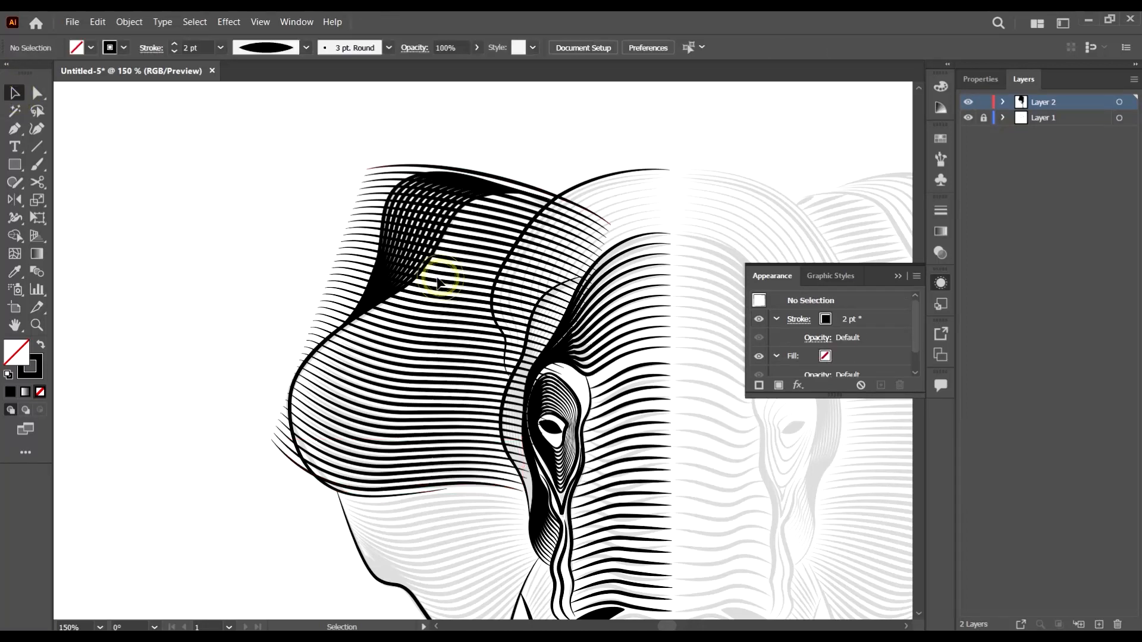
{"action": "left_click", "coordinate": [487, 179]}
{"action": "left_click", "coordinate": [130, 21]}
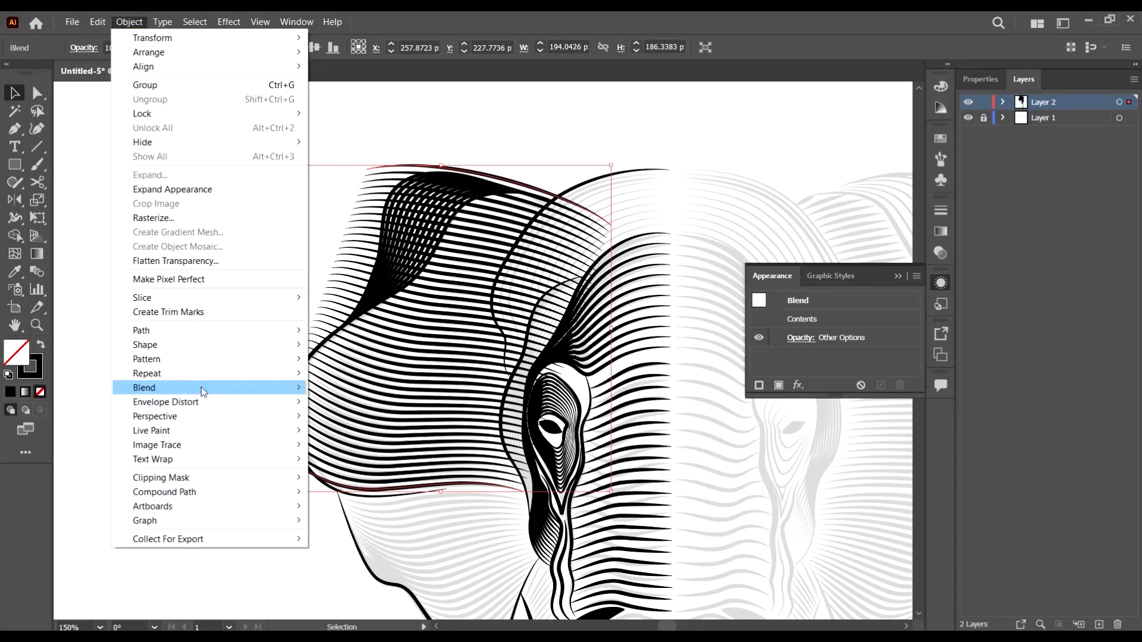
{"action": "mouse_move", "coordinate": [202, 383]}
{"action": "left_click", "coordinate": [339, 438]}
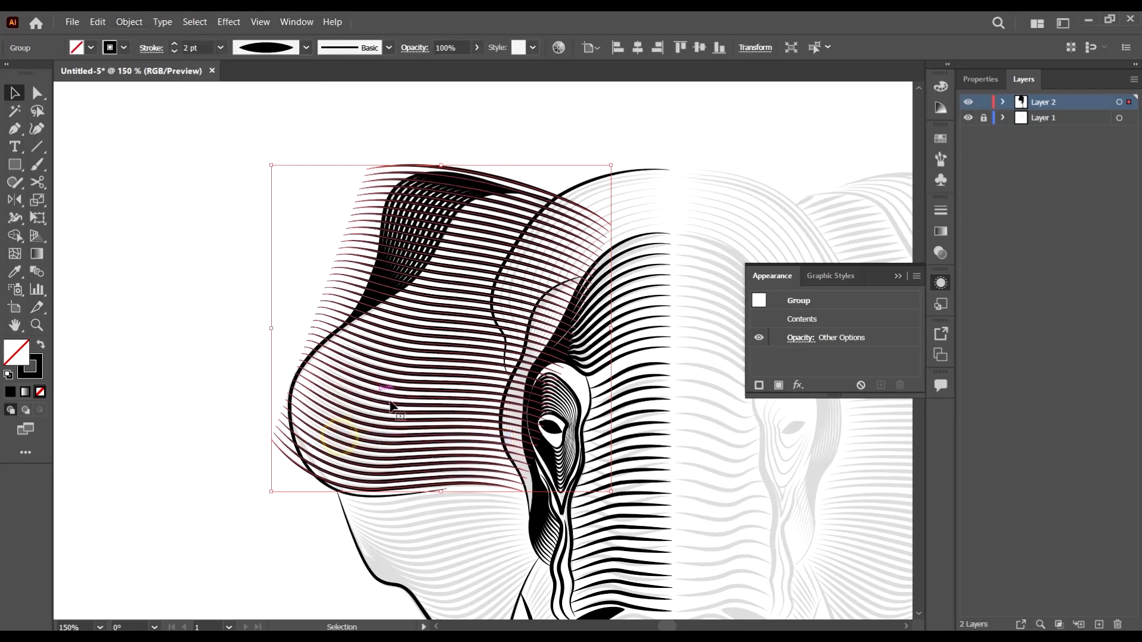
Select the outer ear outline, the head outline and the inner ear curve together with the expanded stripes
{"action": "scroll", "coordinate": [310, 483], "scroll_direction": "up", "scroll_amount": 3}
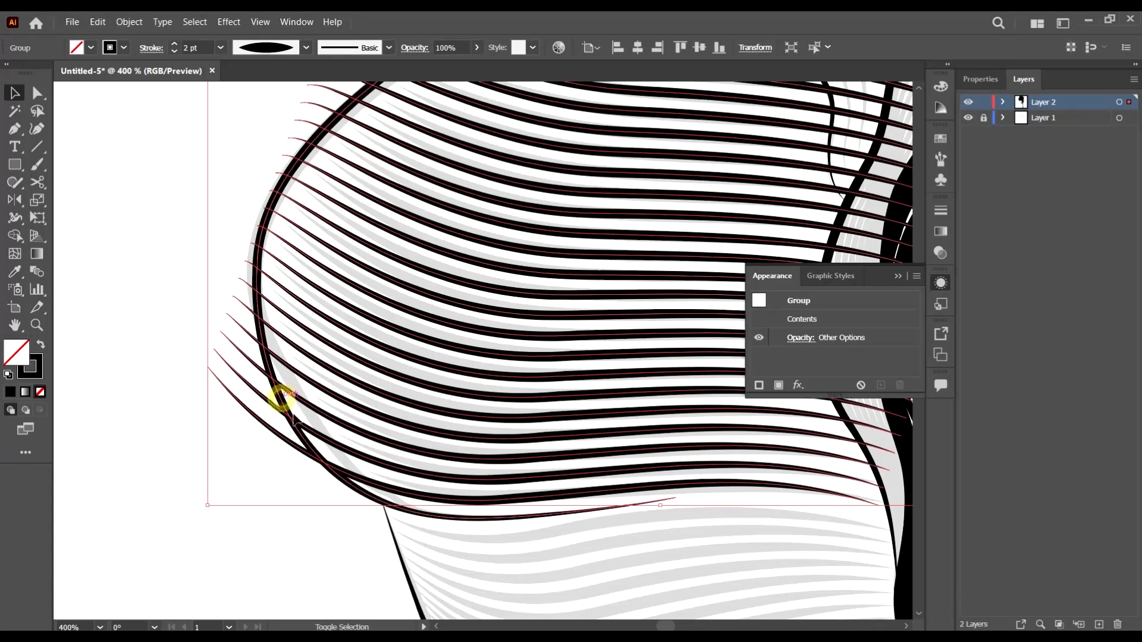
{"action": "scroll", "coordinate": [285, 397], "scroll_direction": "down", "scroll_amount": 3}
{"action": "key", "text": "ctrl+shift+g"}
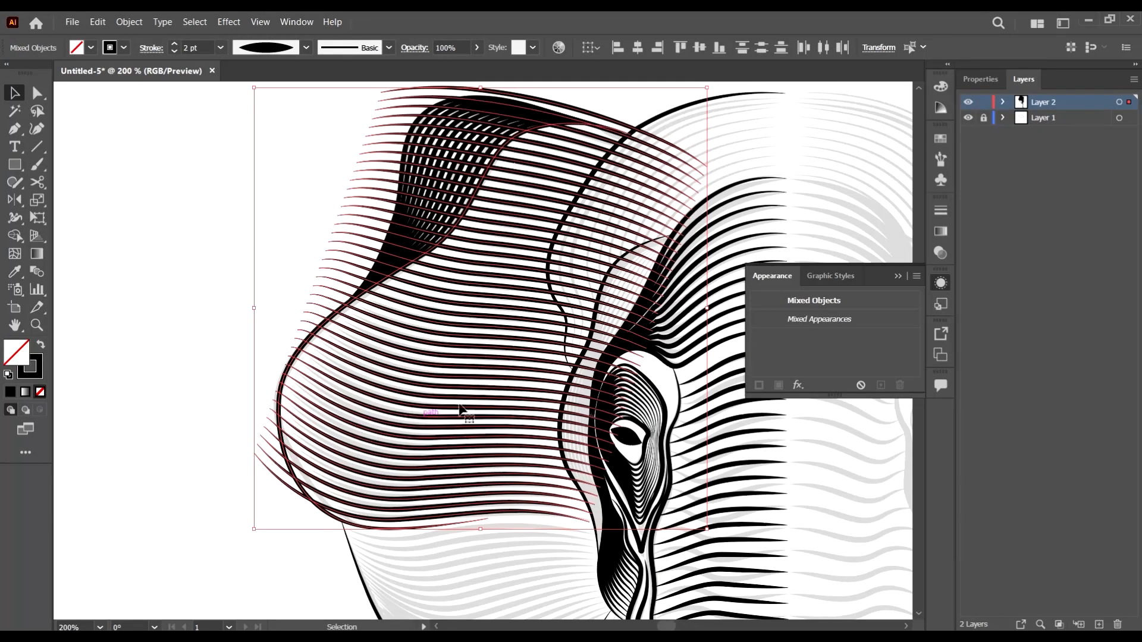
{"action": "scroll", "coordinate": [542, 341], "scroll_direction": "up", "scroll_amount": 2}
{"action": "scroll", "coordinate": [622, 220], "scroll_direction": "up", "scroll_amount": 3}
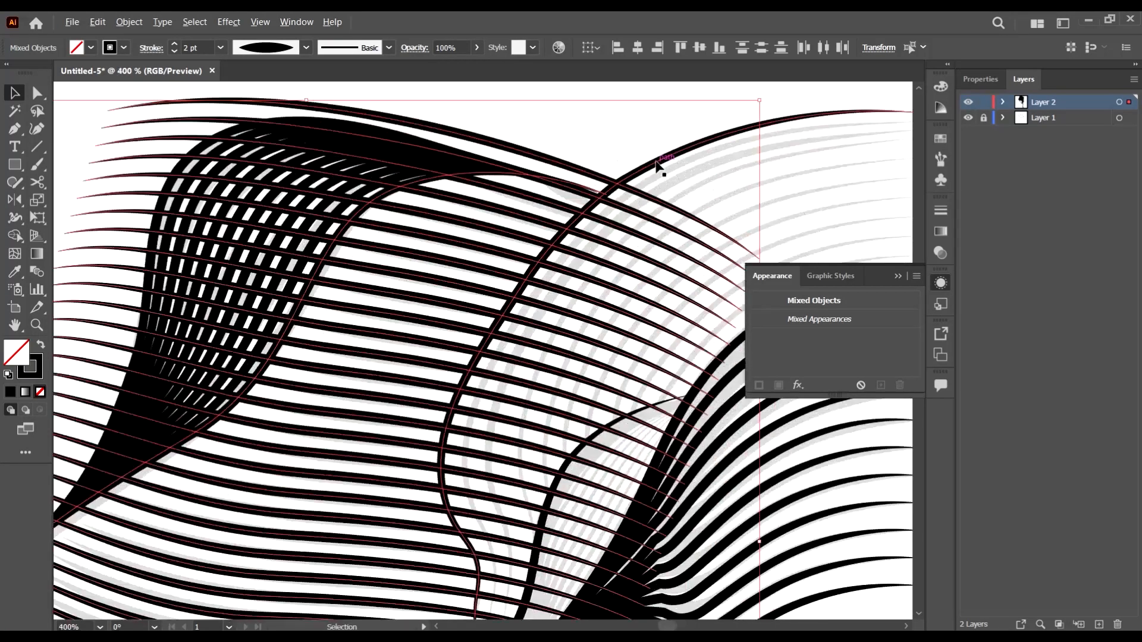
{"action": "scroll", "coordinate": [634, 176], "scroll_direction": "down", "scroll_amount": 3}
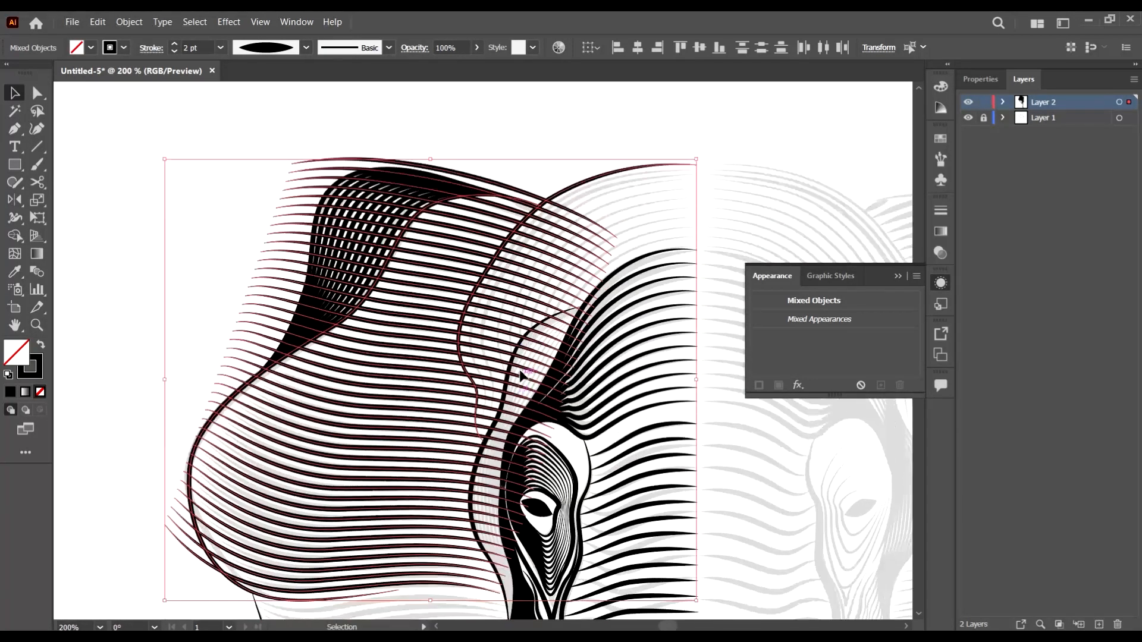
{"action": "scroll", "coordinate": [515, 404], "scroll_direction": "up", "scroll_amount": 3}
{"action": "scroll", "coordinate": [515, 404], "scroll_direction": "down", "scroll_amount": 4}
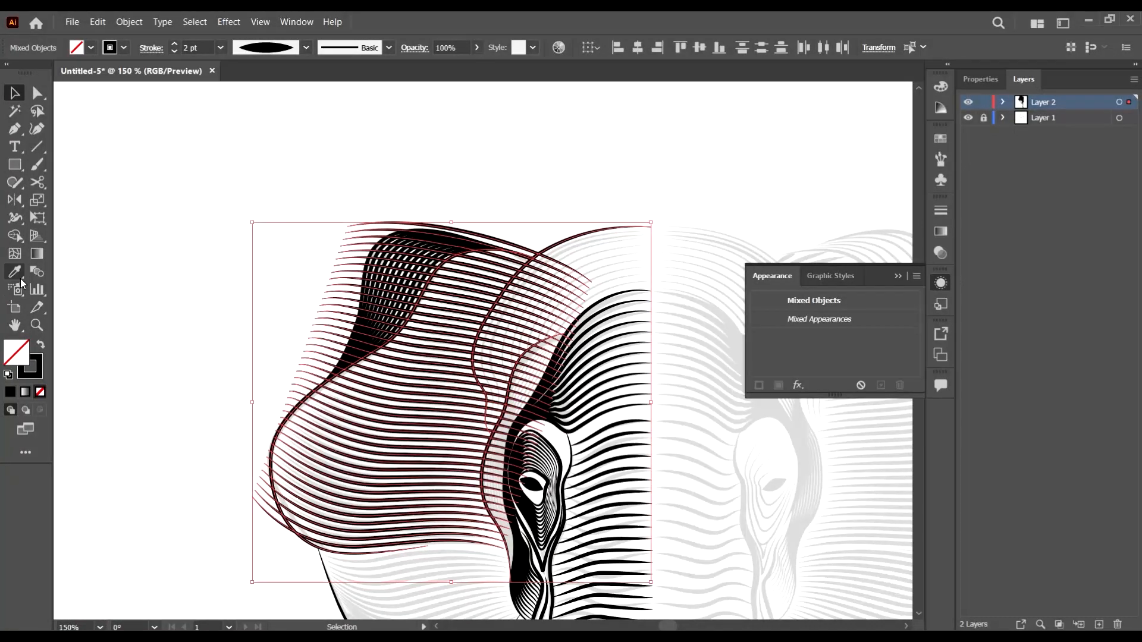
Erase the stripe ends overlapping the dark ear fold and crossing the upper outer ear edge with the Shape Builder tool
{"action": "left_click", "coordinate": [19, 238]}
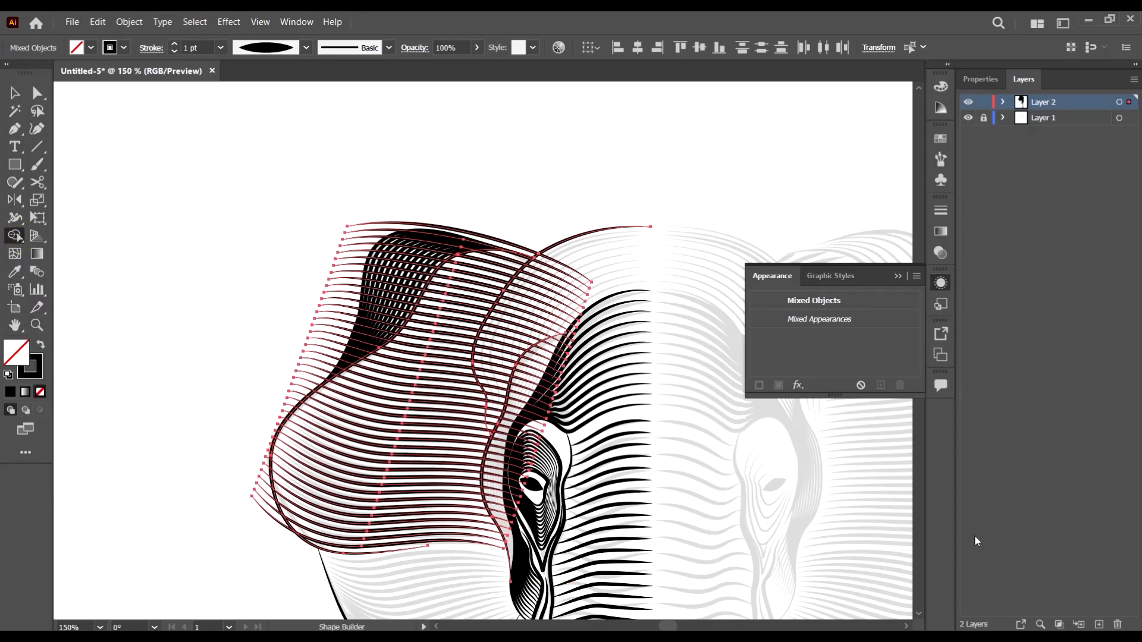
{"action": "scroll", "coordinate": [587, 212], "scroll_direction": "down", "scroll_amount": 1}
{"action": "scroll", "coordinate": [417, 154], "scroll_direction": "up", "scroll_amount": 2}
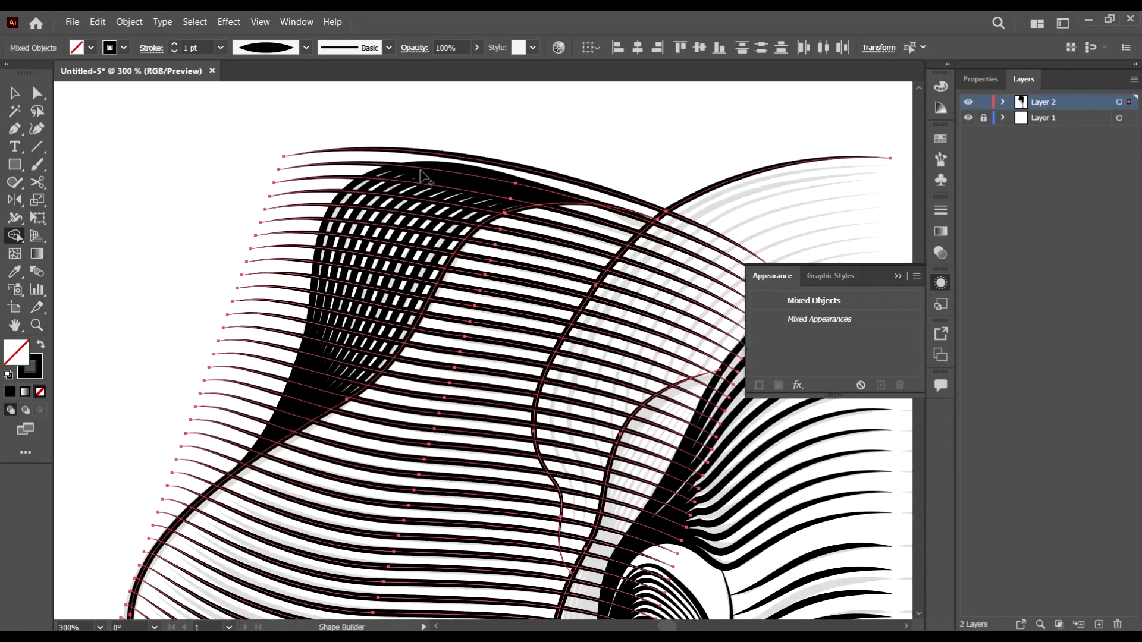
{"action": "scroll", "coordinate": [447, 166], "scroll_direction": "down", "scroll_amount": 1}
{"action": "left_click_drag", "start_coordinate": [400, 137], "coordinate": [301, 330]}
{"action": "scroll", "coordinate": [326, 293], "scroll_direction": "down", "scroll_amount": 2}
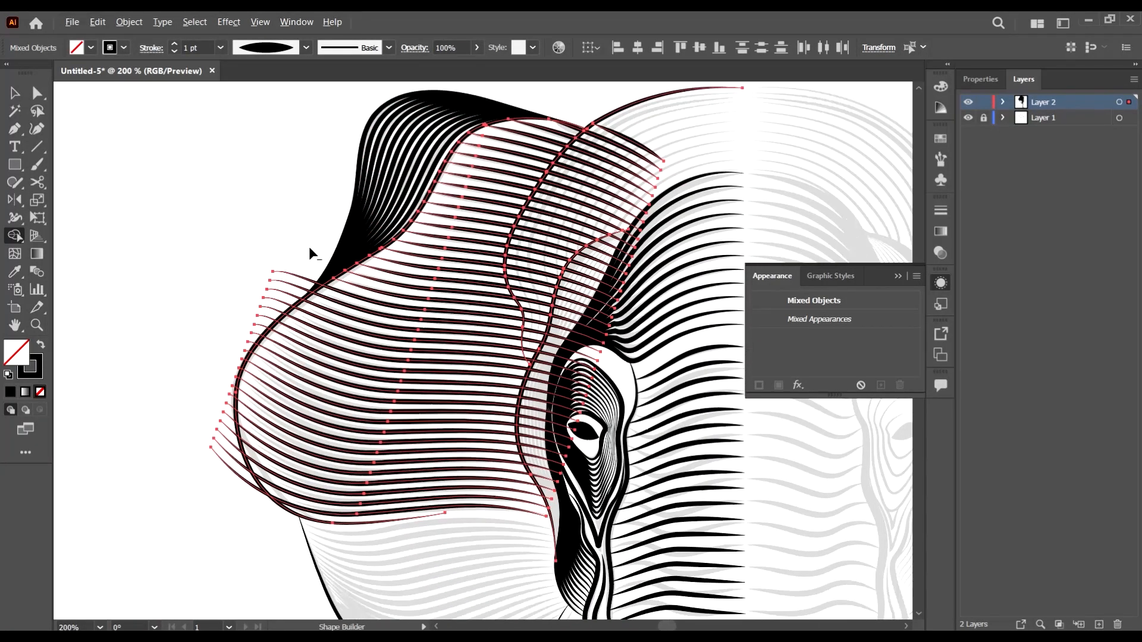
{"action": "left_click_drag", "start_coordinate": [303, 257], "coordinate": [253, 344]}
Erase the remaining stripe ends outside the lower outer edge of the ear outline with the Shape Builder tool
{"action": "scroll", "coordinate": [252, 343], "scroll_direction": "up", "scroll_amount": 3}
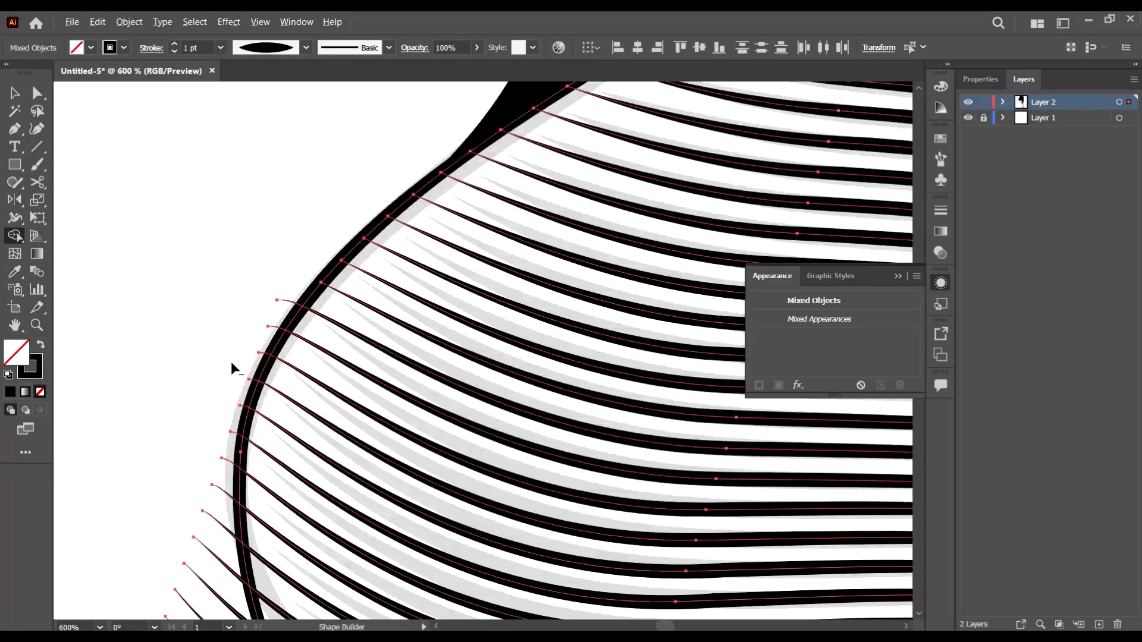
{"action": "left_click_drag", "start_coordinate": [292, 291], "coordinate": [250, 391]}
{"action": "scroll", "coordinate": [251, 360], "scroll_direction": "down", "scroll_amount": 2}
{"action": "left_click", "coordinate": [246, 329], "text": "alt"}
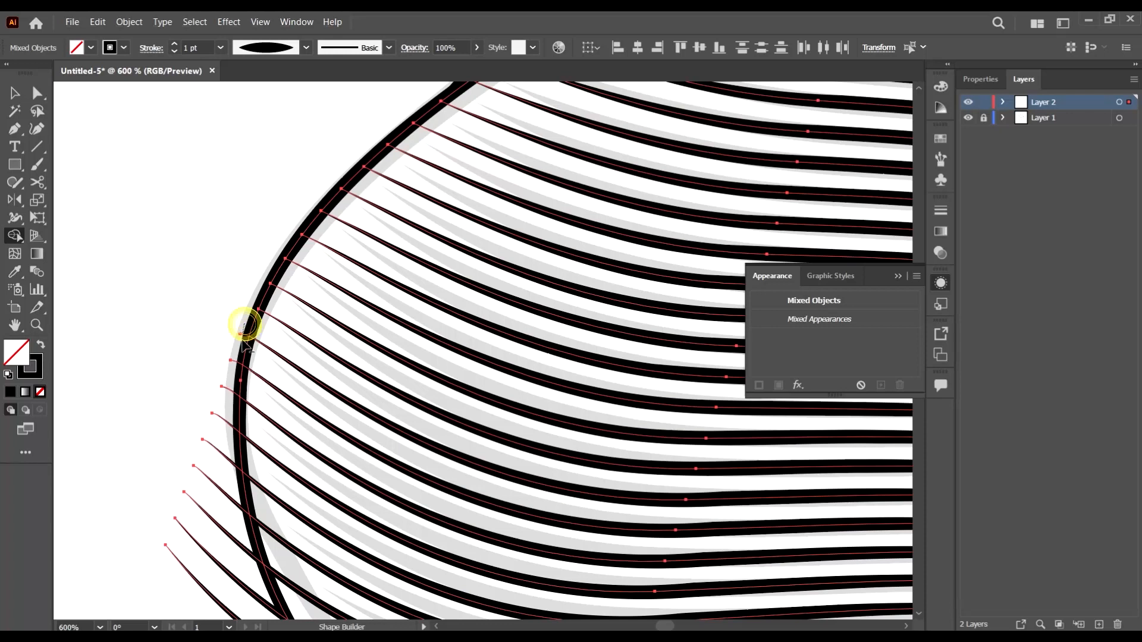
{"action": "left_click", "coordinate": [237, 359], "text": "alt"}
{"action": "left_click_drag", "start_coordinate": [231, 387], "coordinate": [170, 601]}
Erase the stripe ends past the inner ear curve, from beside the eye up to the forehead, with the Shape Builder tool
{"action": "scroll", "coordinate": [237, 358], "scroll_direction": "down", "scroll_amount": 4}
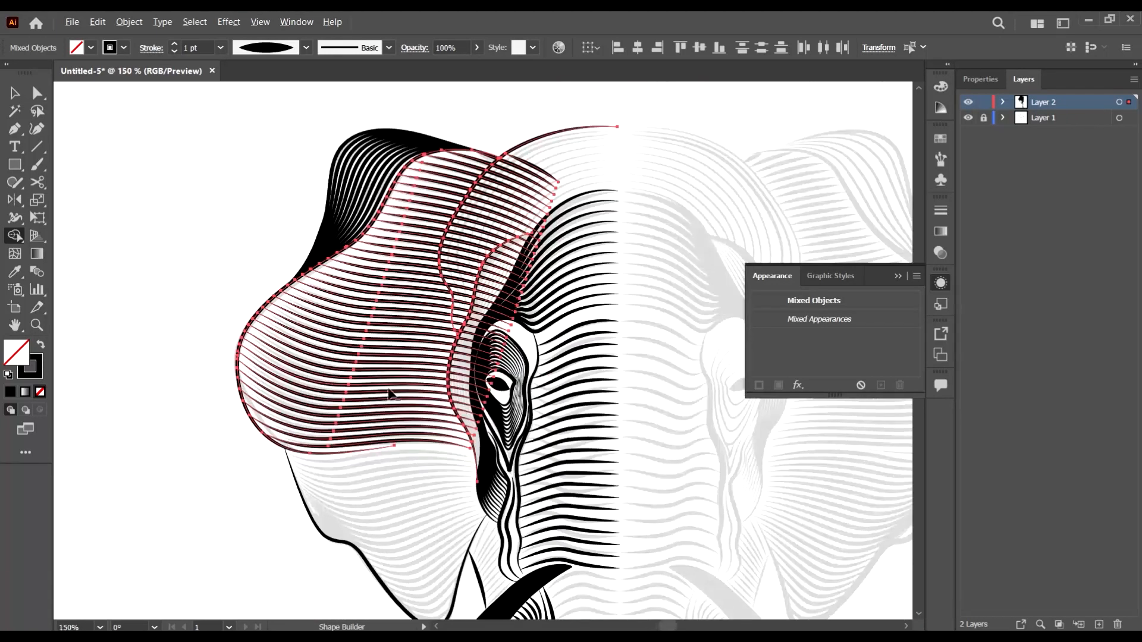
{"action": "scroll", "coordinate": [464, 424], "scroll_direction": "up", "scroll_amount": 3}
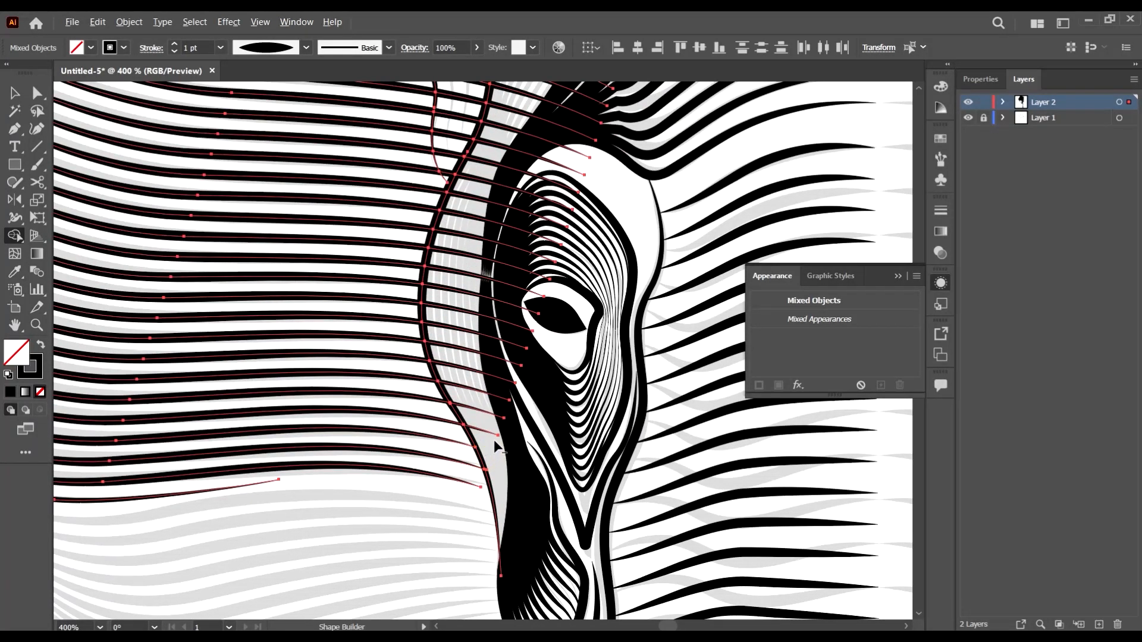
{"action": "mouse_move", "coordinate": [494, 440]}
{"action": "left_mouse_down"}
{"action": "mouse_move", "coordinate": [478, 378]}
{"action": "mouse_move", "coordinate": [506, 220]}
{"action": "left_mouse_up"}
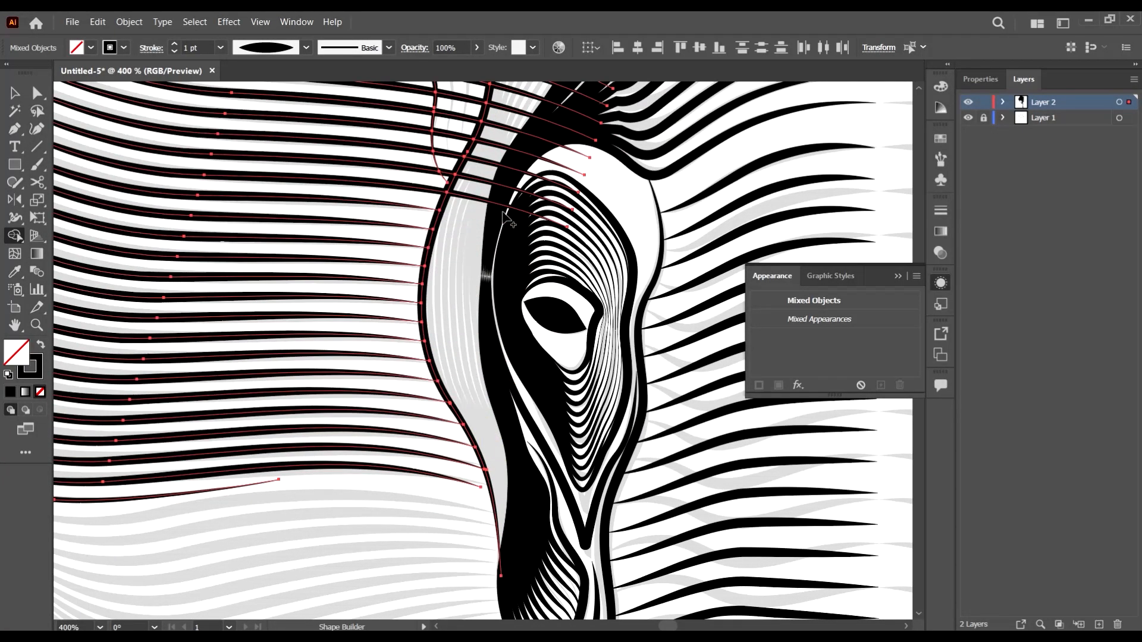
{"action": "scroll", "coordinate": [505, 286], "scroll_direction": "up", "scroll_amount": 4}
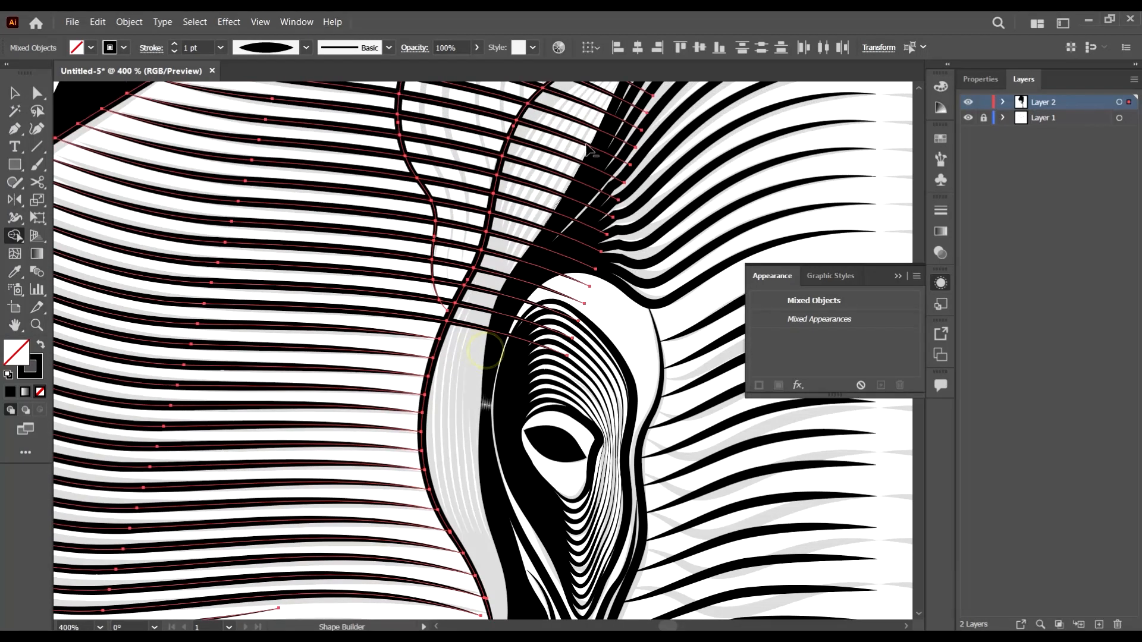
{"action": "scroll", "coordinate": [506, 297], "scroll_direction": "up", "scroll_amount": 5}
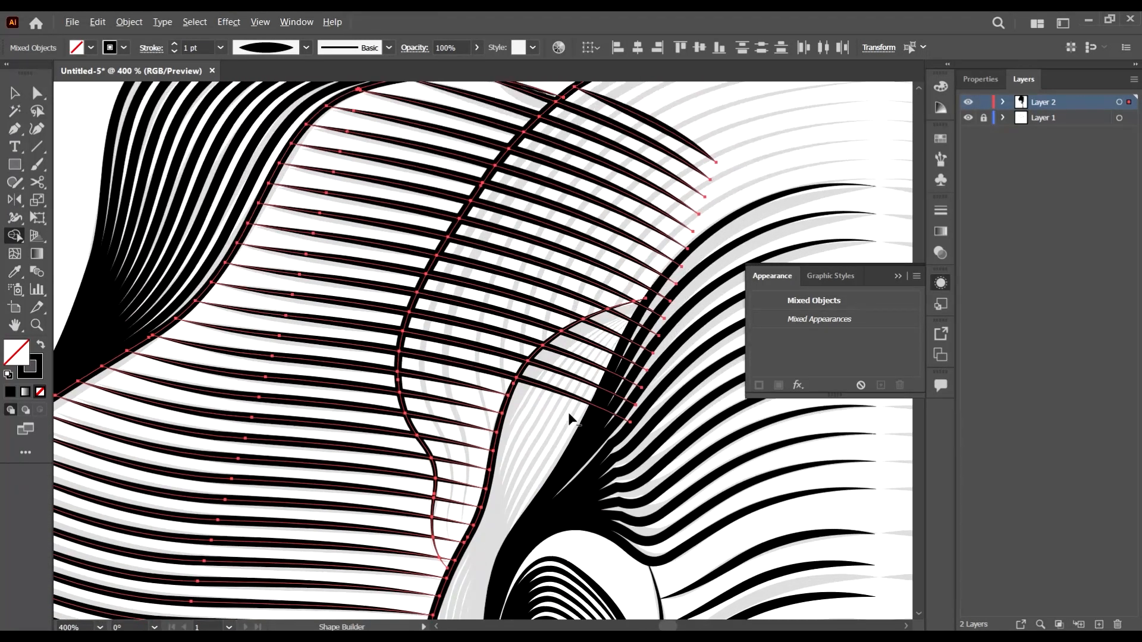
{"action": "mouse_move", "coordinate": [569, 412]}
{"action": "left_mouse_down"}
{"action": "mouse_move", "coordinate": [613, 343]}
{"action": "mouse_move", "coordinate": [706, 286]}
{"action": "left_mouse_up"}
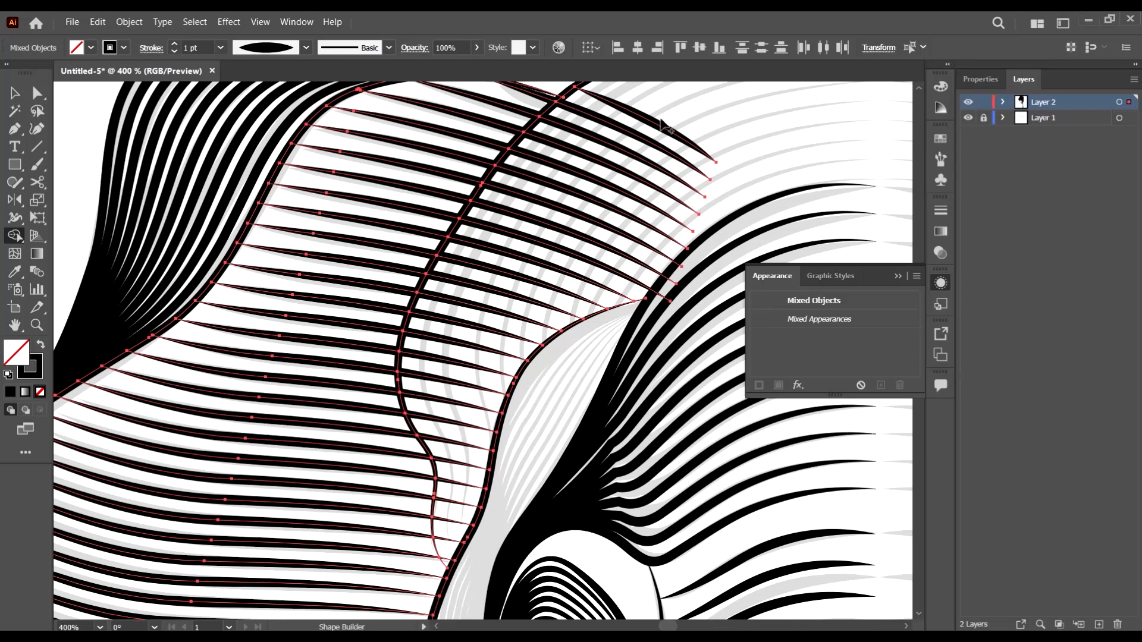
Erase the stripe ends extending past the upper head outline across the forehead with the Shape Builder tool
{"action": "scroll", "coordinate": [662, 125], "scroll_direction": "up", "scroll_amount": 2}
{"action": "mouse_move", "coordinate": [619, 340]}
{"action": "left_mouse_down"}
{"action": "mouse_move", "coordinate": [416, 404]}
{"action": "mouse_move", "coordinate": [484, 454]}
{"action": "left_mouse_up"}
{"action": "left_click_drag", "start_coordinate": [636, 202], "coordinate": [590, 318]}
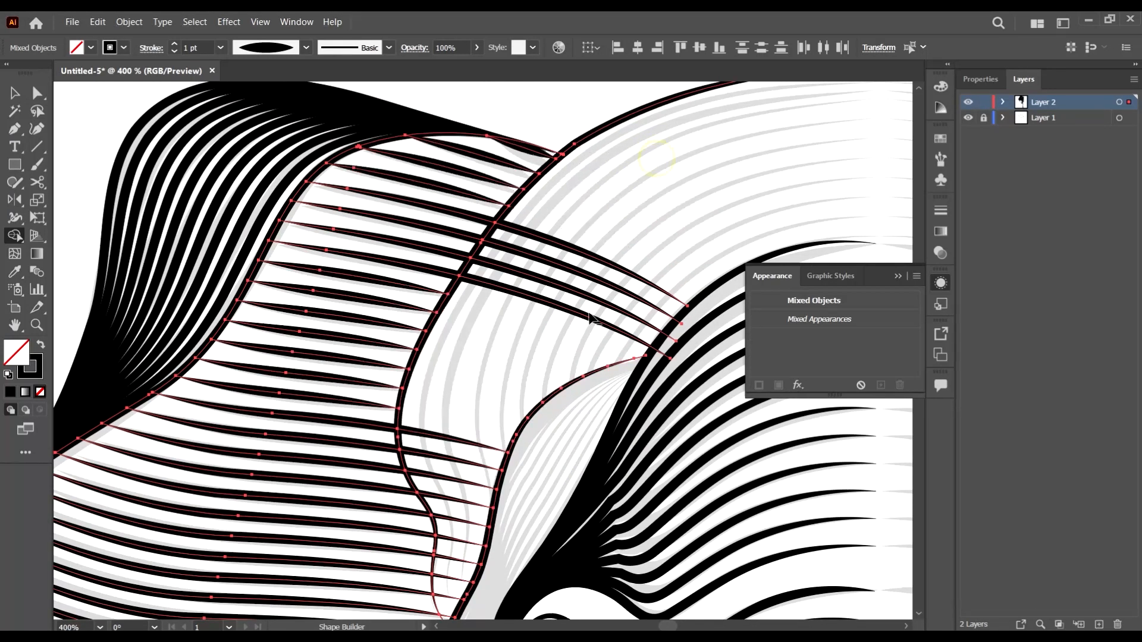
{"action": "left_click_drag", "start_coordinate": [612, 204], "coordinate": [540, 319]}
{"action": "left_click_drag", "start_coordinate": [596, 222], "coordinate": [555, 306]}
{"action": "left_click", "coordinate": [591, 278]}
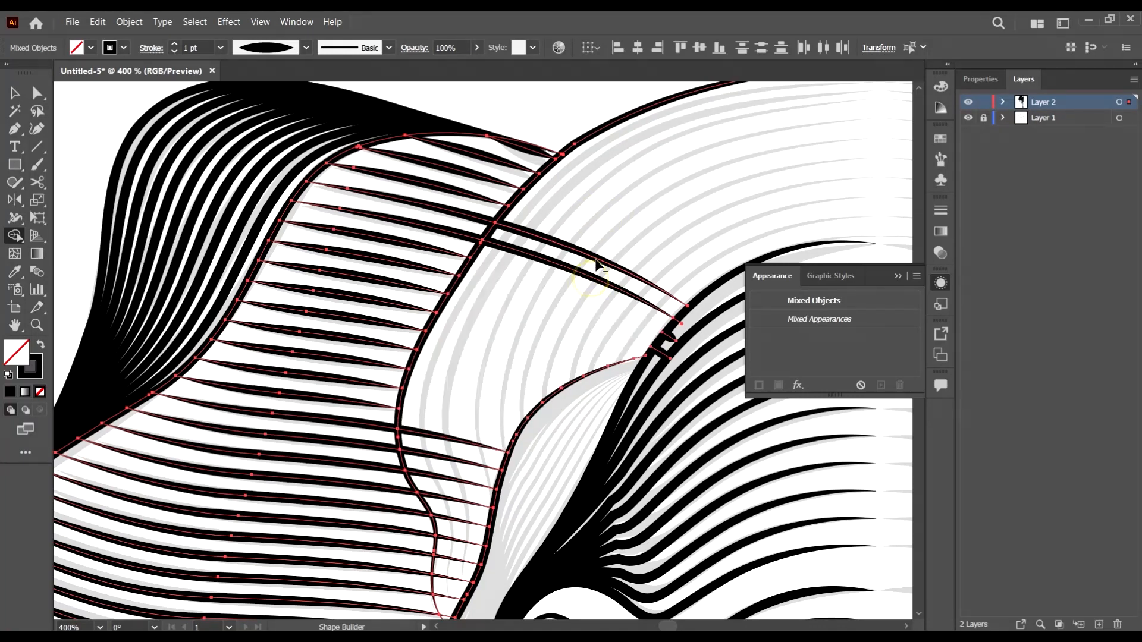
{"action": "left_click_drag", "start_coordinate": [595, 257], "coordinate": [586, 275]}
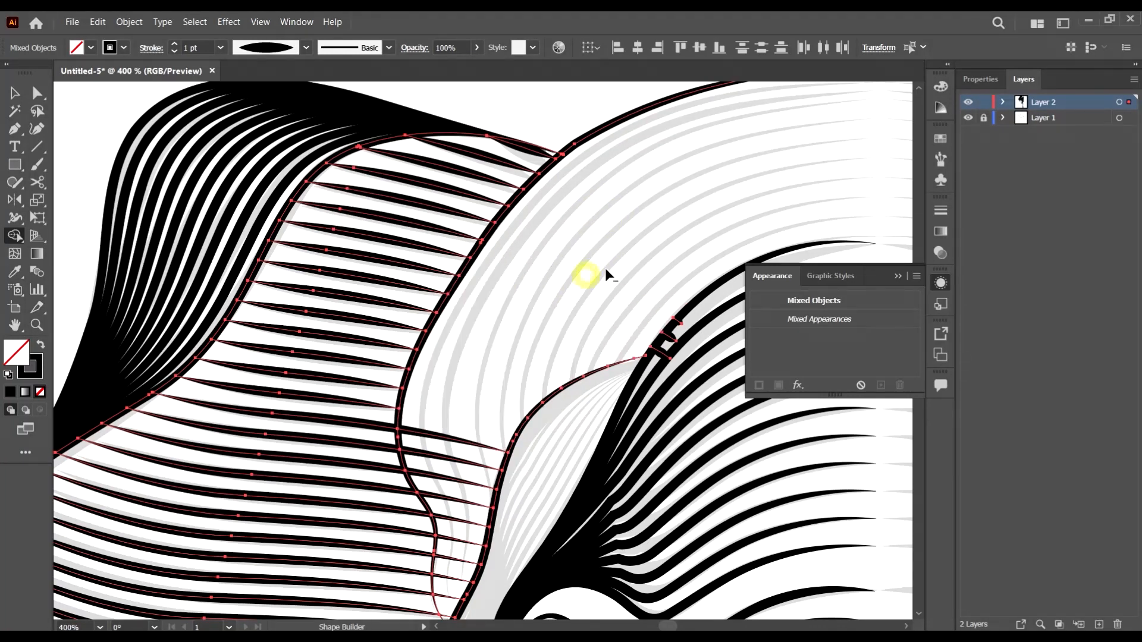
Erase the leftover stripe fragments overlapping the dark face stripes near the tip of the inner ear curve with the Shape Builder tool
{"action": "scroll", "coordinate": [698, 334], "scroll_direction": "up", "scroll_amount": 4}
{"action": "left_click", "coordinate": [618, 298], "text": "alt"}
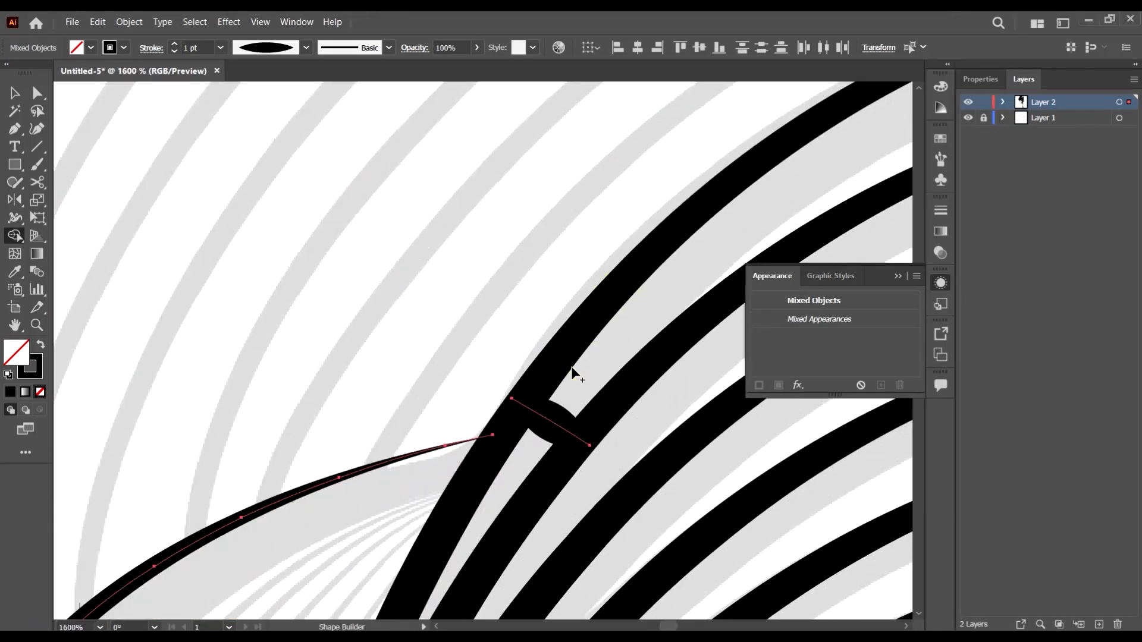
{"action": "scroll", "coordinate": [571, 366], "scroll_direction": "down", "scroll_amount": 3}
{"action": "left_click", "coordinate": [554, 332], "text": "alt"}
Erase the stripe ends between the lower head outline and the inner ear curve beside the eye with the Shape Builder tool
{"action": "scroll", "coordinate": [568, 330], "scroll_direction": "down", "scroll_amount": 6}
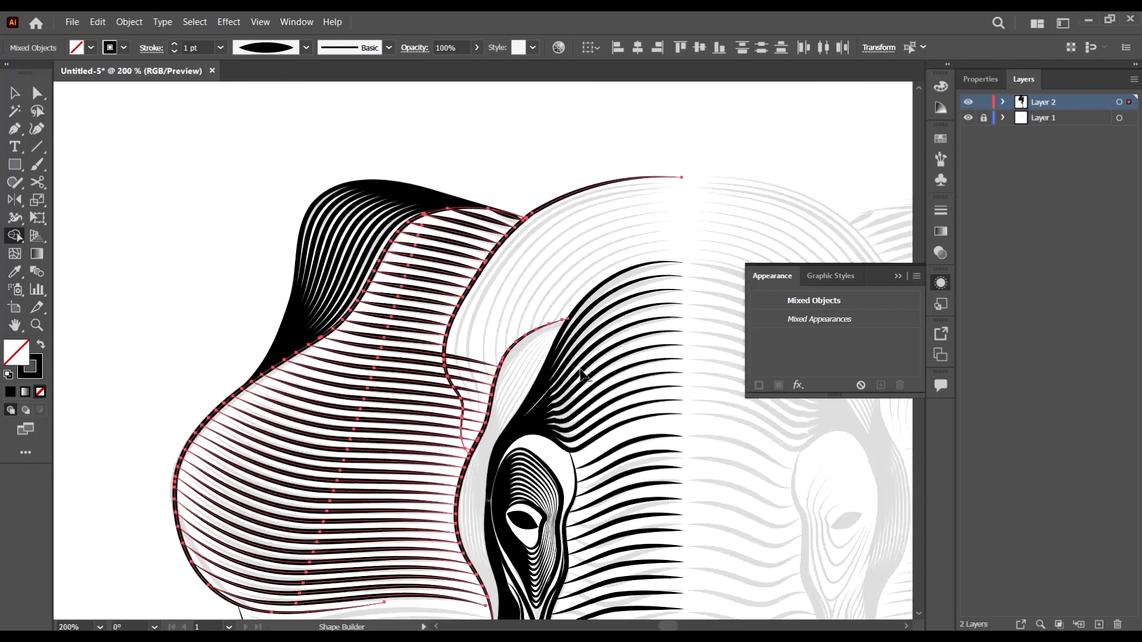
{"action": "scroll", "coordinate": [444, 292], "scroll_direction": "down", "scroll_amount": 2}
{"action": "scroll", "coordinate": [444, 292], "scroll_direction": "up", "scroll_amount": 2}
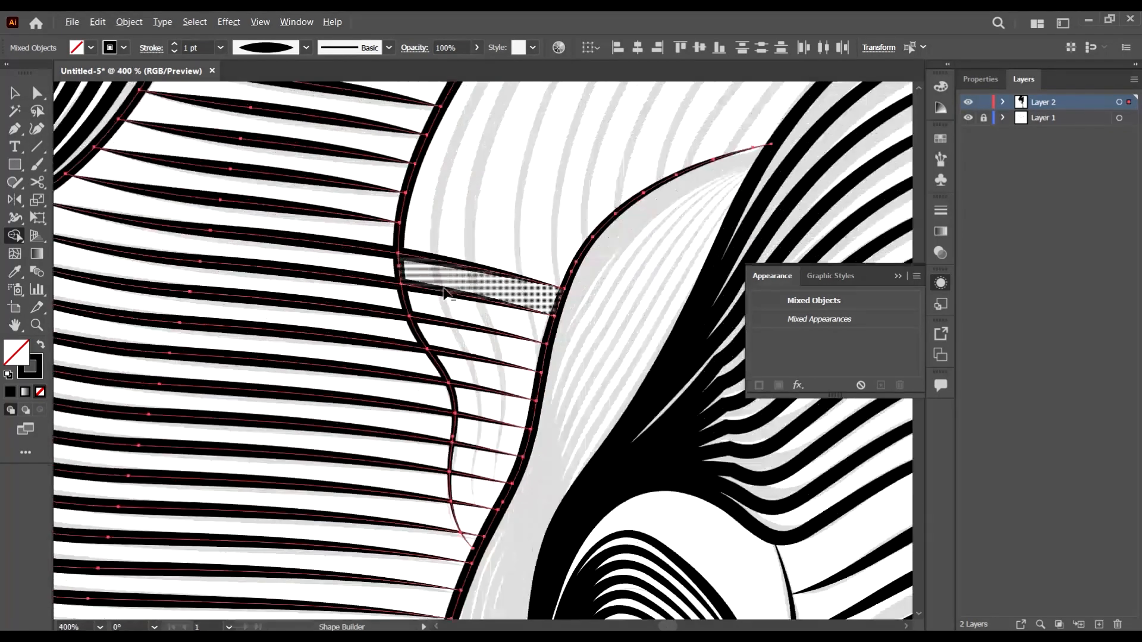
{"action": "left_click", "coordinate": [476, 265], "text": "alt"}
{"action": "left_click", "coordinate": [474, 300], "text": "alt"}
{"action": "left_click", "coordinate": [483, 331], "text": "alt"}
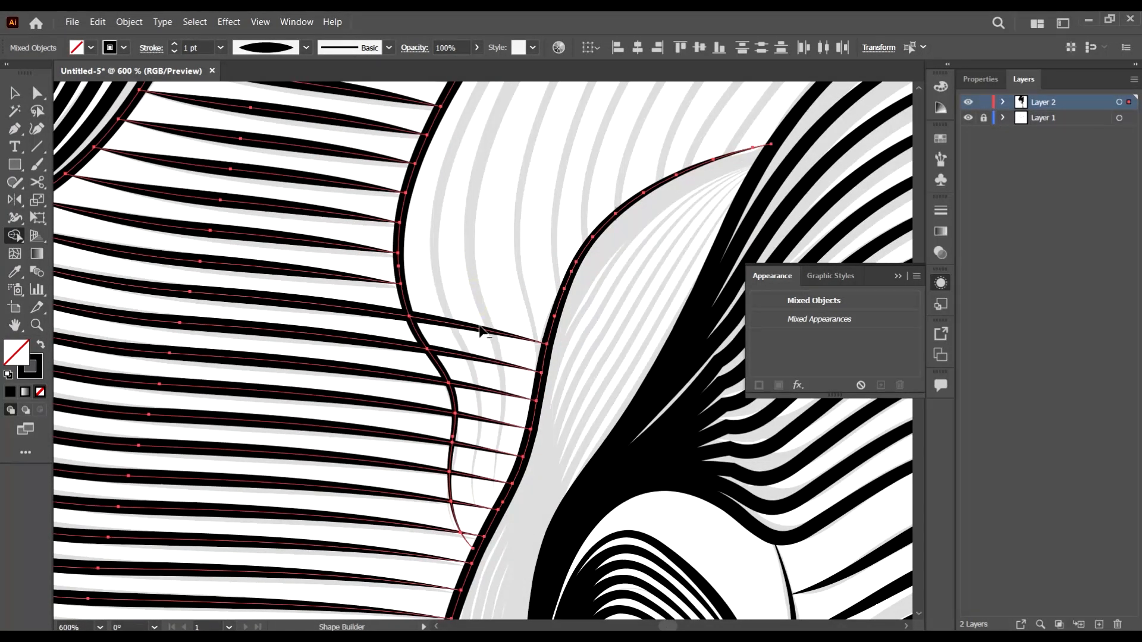
{"action": "left_click", "coordinate": [480, 361], "text": "alt"}
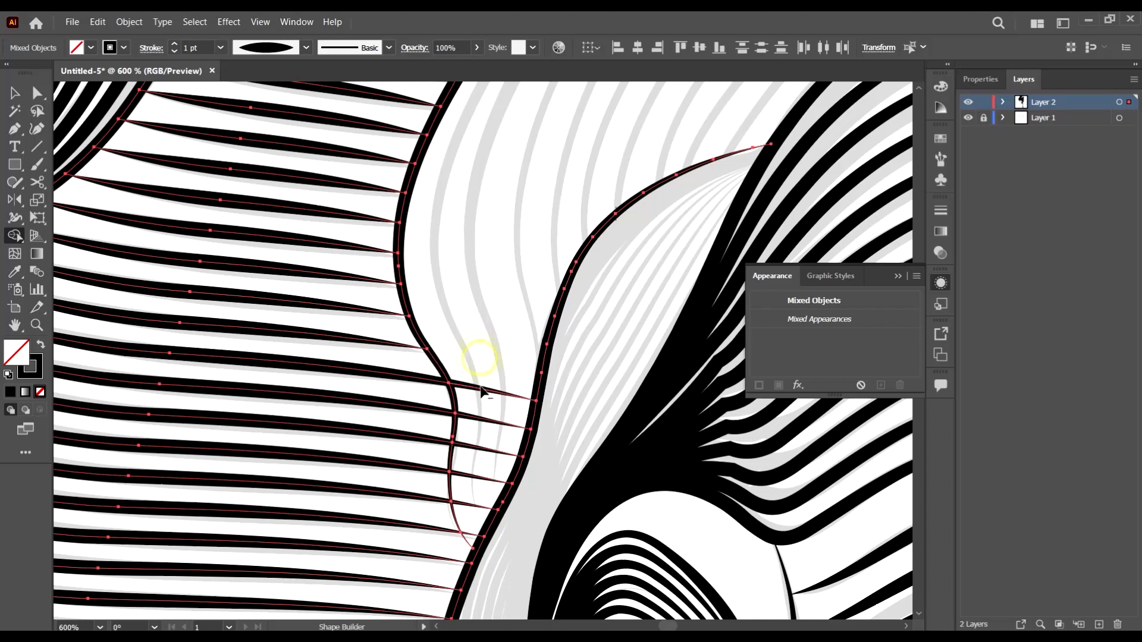
{"action": "left_click_drag", "start_coordinate": [479, 360], "coordinate": [483, 452]}
{"action": "scroll", "coordinate": [483, 399], "scroll_direction": "up", "scroll_amount": 3}
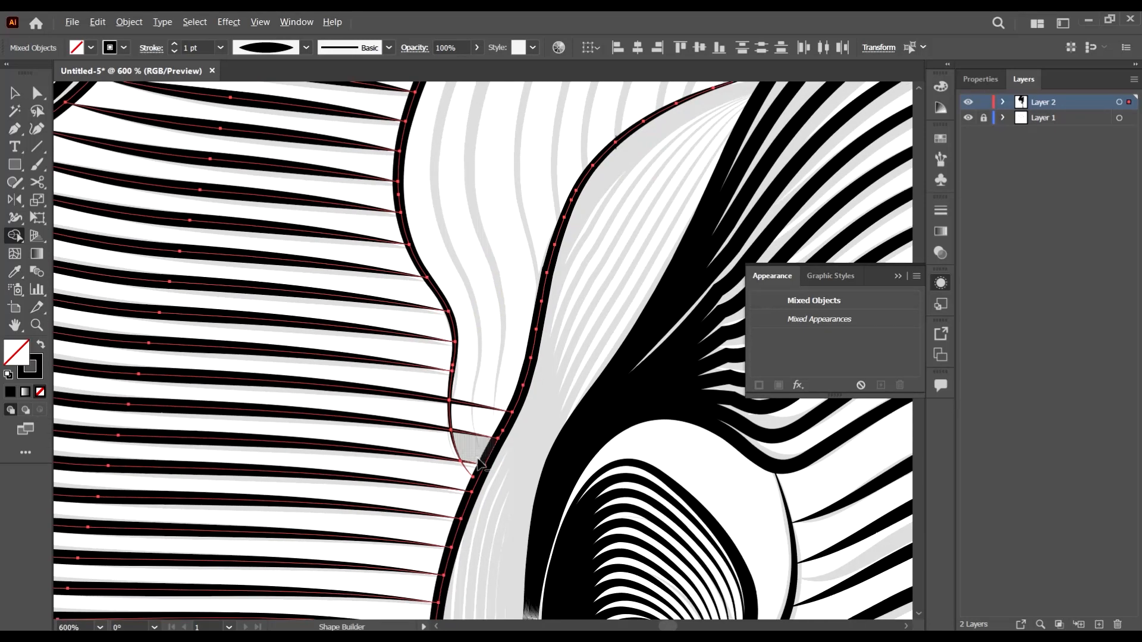
{"action": "mouse_move", "coordinate": [485, 328]}
{"action": "left_mouse_down"}
{"action": "mouse_move", "coordinate": [466, 436]}
{"action": "mouse_move", "coordinate": [474, 454]}
{"action": "mouse_move", "coordinate": [500, 422]}
{"action": "left_mouse_up"}
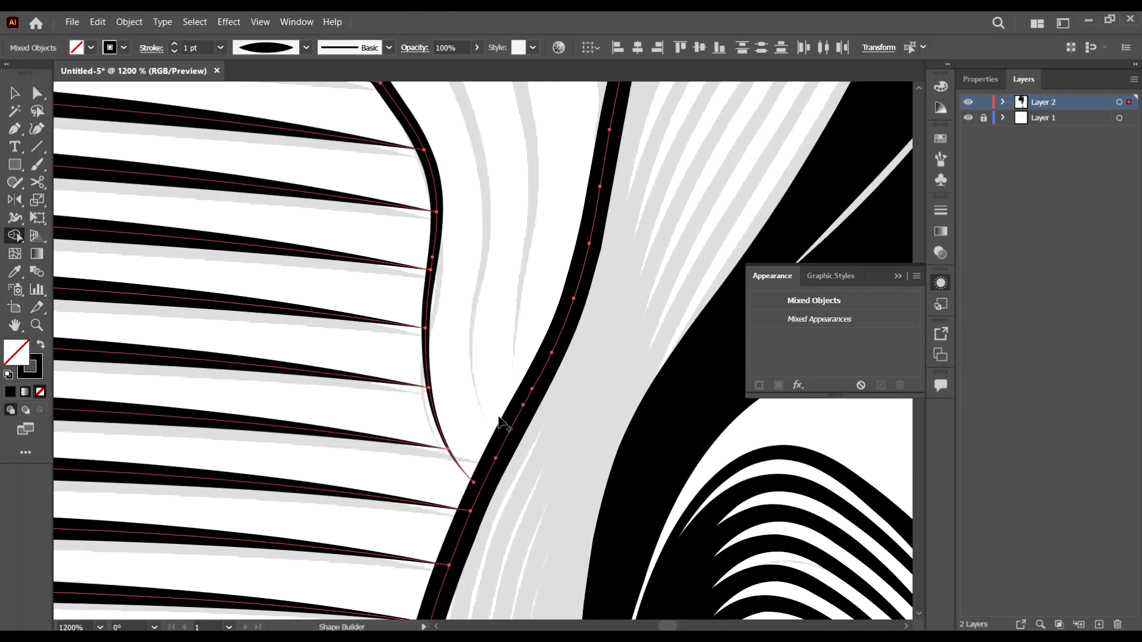
Deselect the artwork and hide Layer 1 to inspect the trimmed ear stripes without the reference sketch
{"action": "scroll", "coordinate": [500, 416], "scroll_direction": "down", "scroll_amount": 5}
{"action": "scroll", "coordinate": [607, 300], "scroll_direction": "down", "scroll_amount": 2}
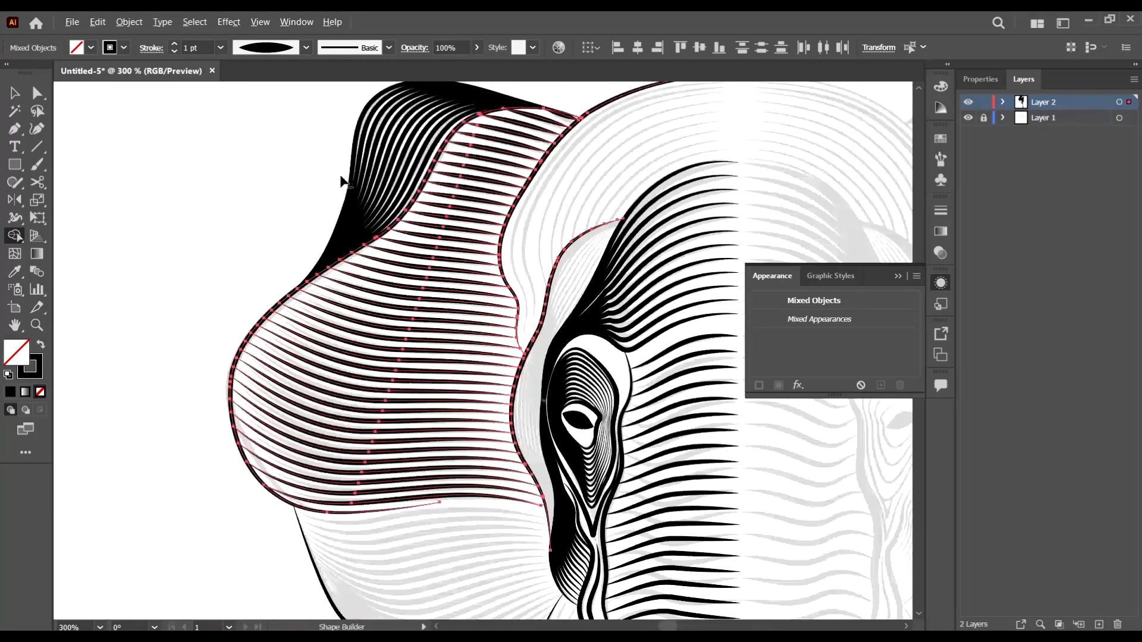
{"action": "left_click", "coordinate": [15, 94]}
{"action": "left_click", "coordinate": [170, 276]}
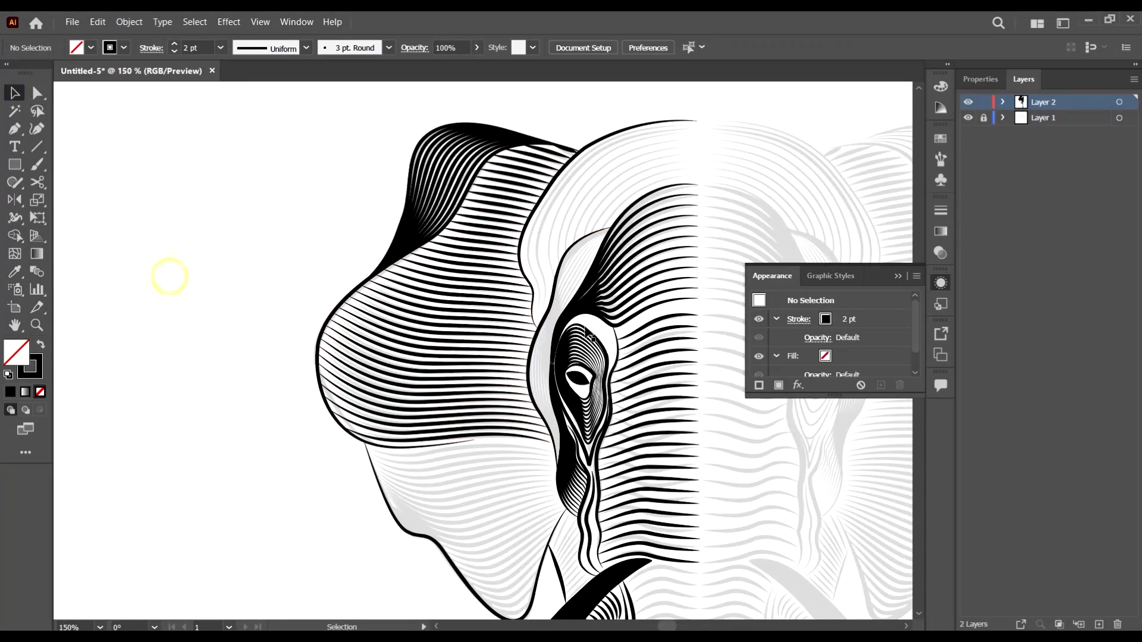
{"action": "left_click", "coordinate": [969, 119]}
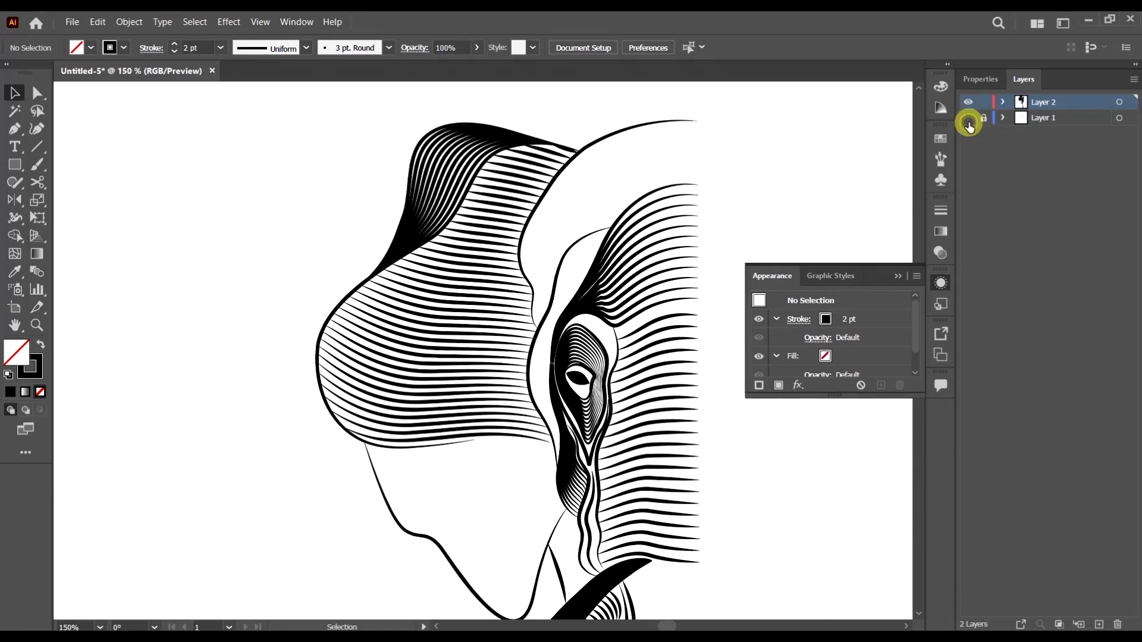
{"action": "key", "text": "ctrl+minus"}
{"action": "scroll", "coordinate": [649, 192], "scroll_direction": "up", "scroll_amount": 2}
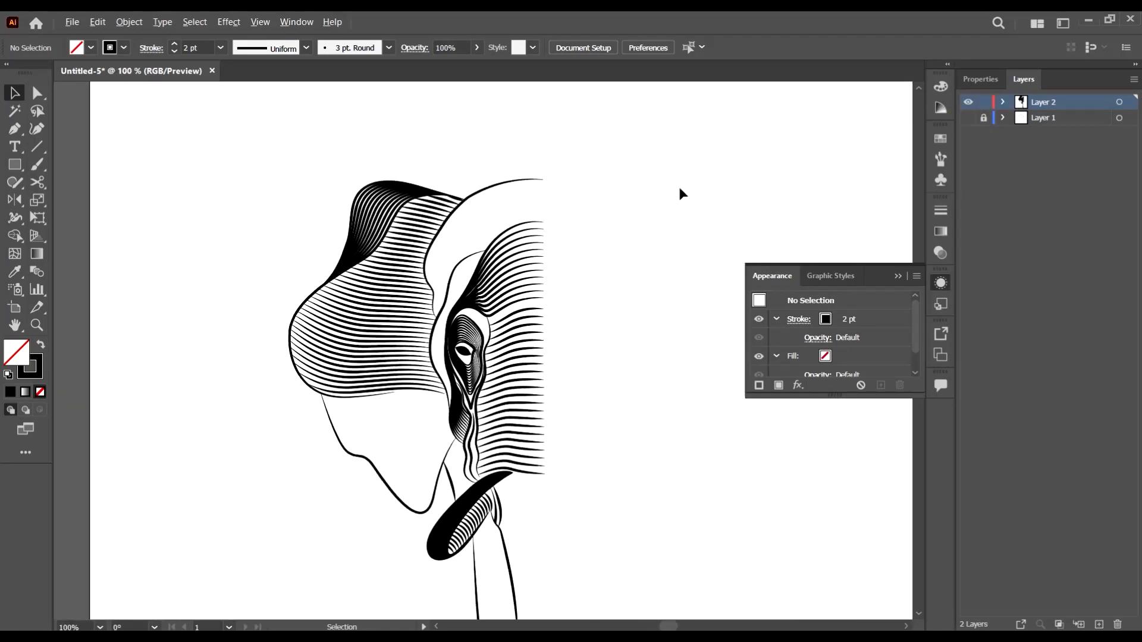
Try a 3 pt stroke weight on the outer ear stripe group and restore it to 2 pt
{"action": "left_click", "coordinate": [337, 327]}
{"action": "left_click", "coordinate": [220, 48]}
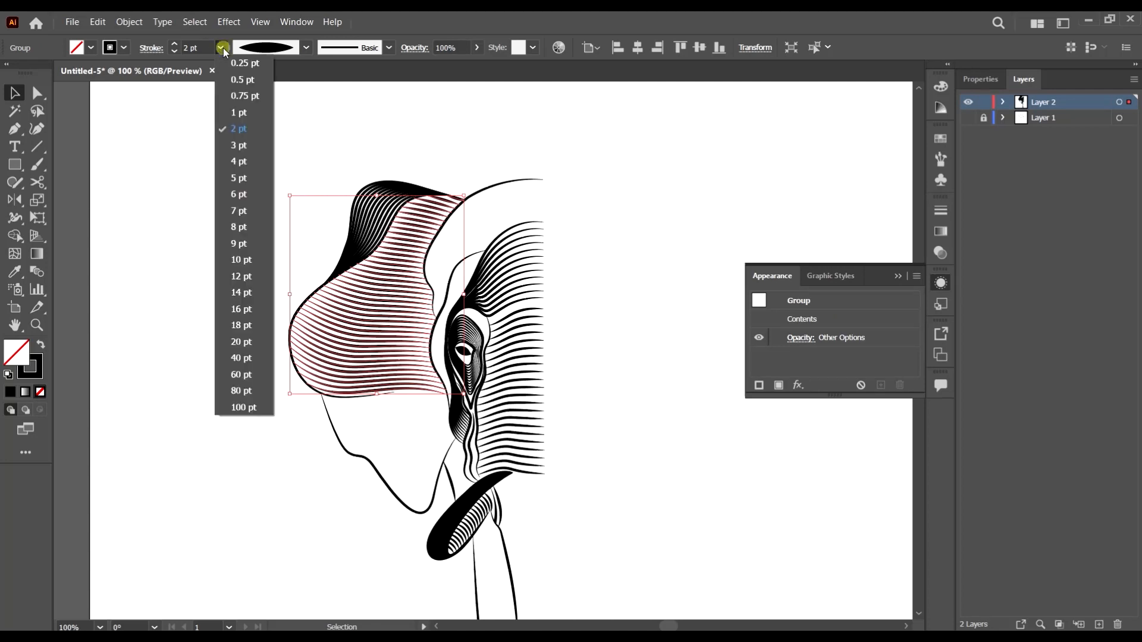
{"action": "left_click", "coordinate": [243, 149]}
{"action": "left_click", "coordinate": [229, 272]}
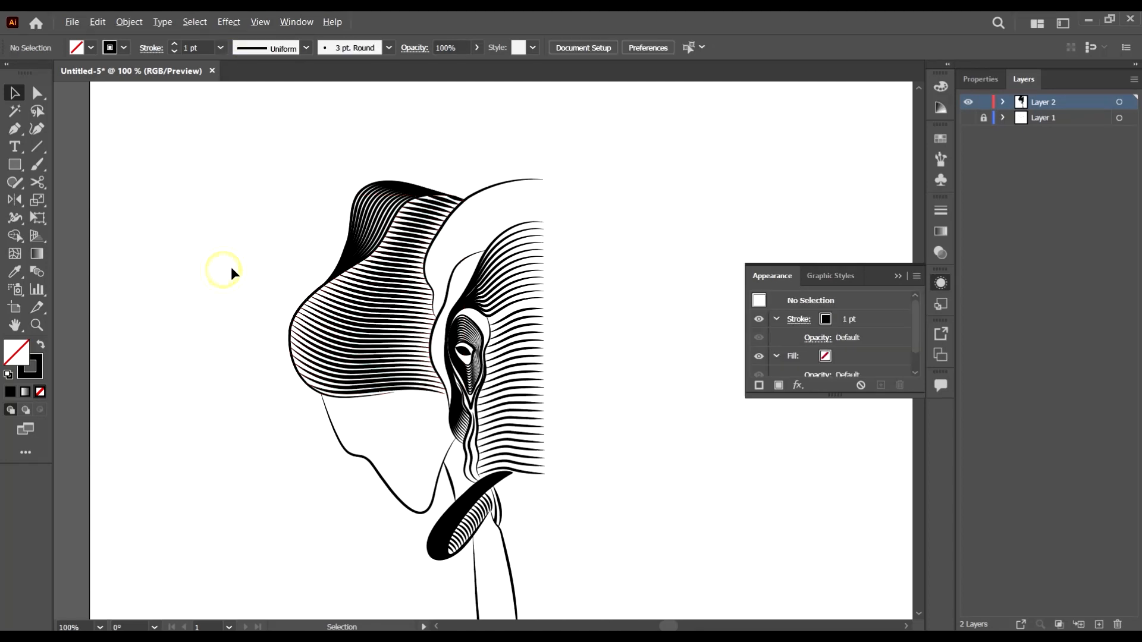
{"action": "left_click", "coordinate": [377, 318]}
{"action": "left_click", "coordinate": [220, 48]}
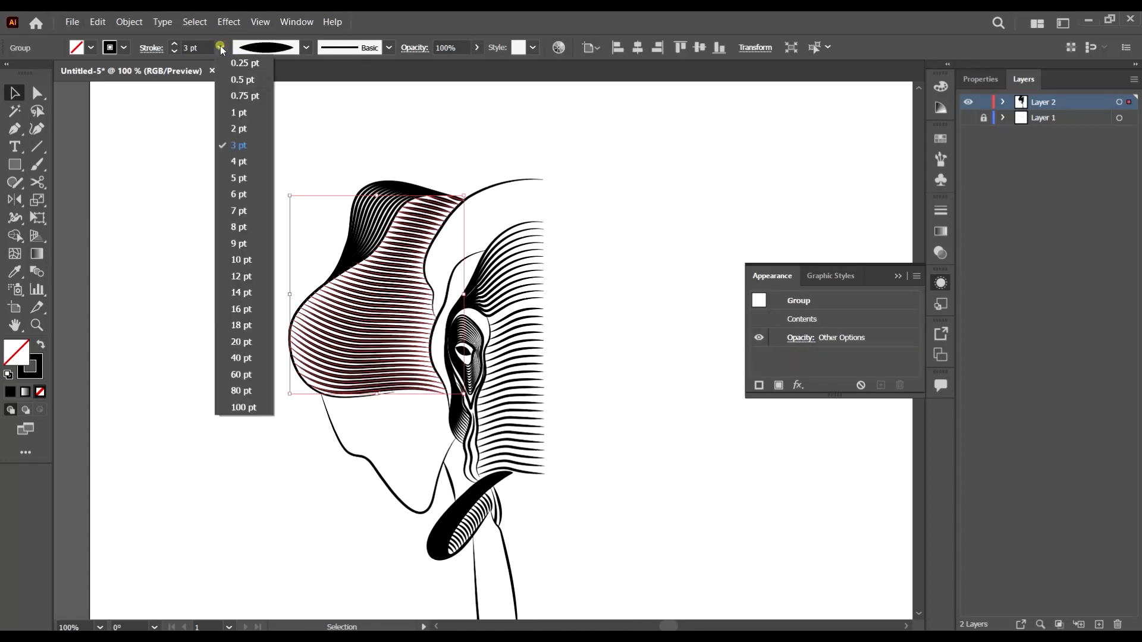
{"action": "left_click", "coordinate": [245, 131]}
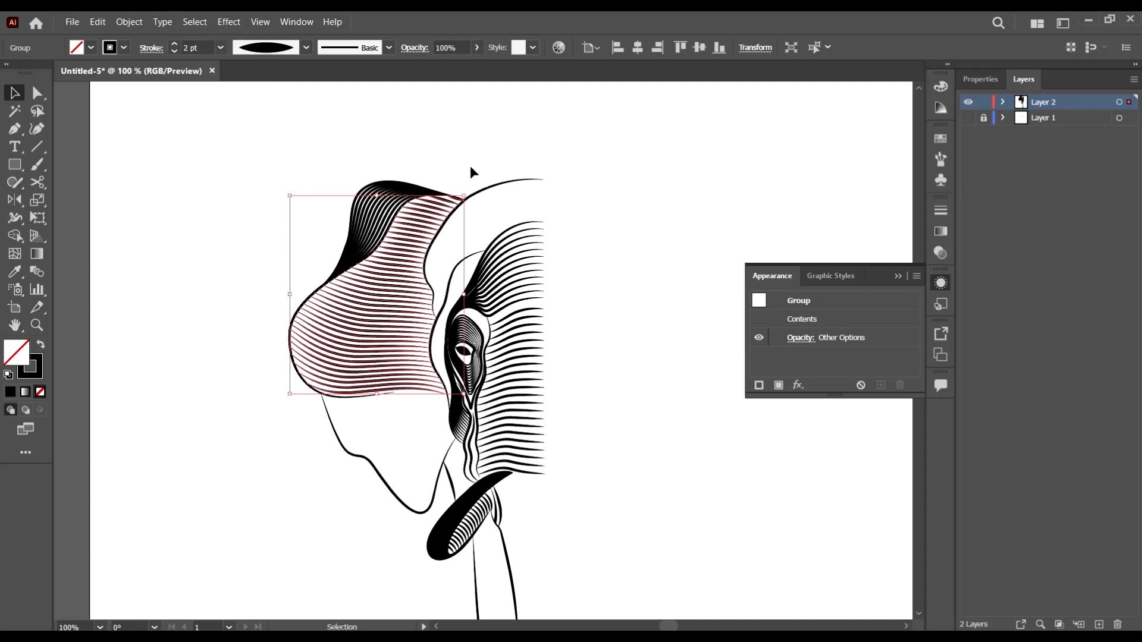
{"action": "left_click", "coordinate": [688, 234]}
Toggle Layer 1's visibility to compare the lower ear area with the reference sketch, leaving the layer shown
{"action": "key", "text": "ctrl+plus"}
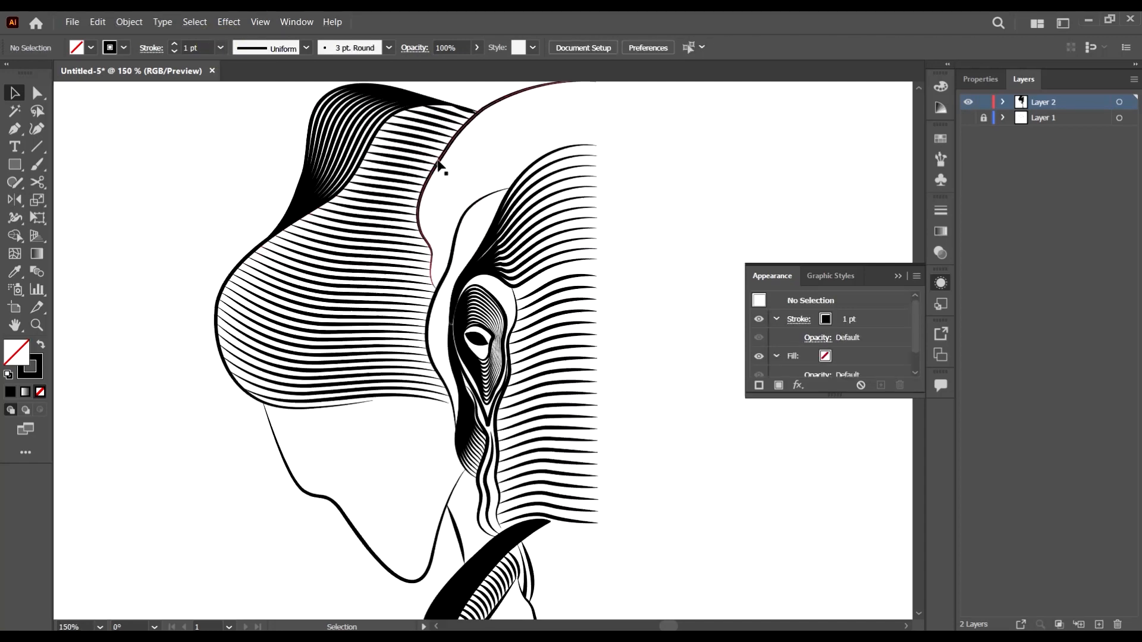
{"action": "left_click", "coordinate": [968, 118]}
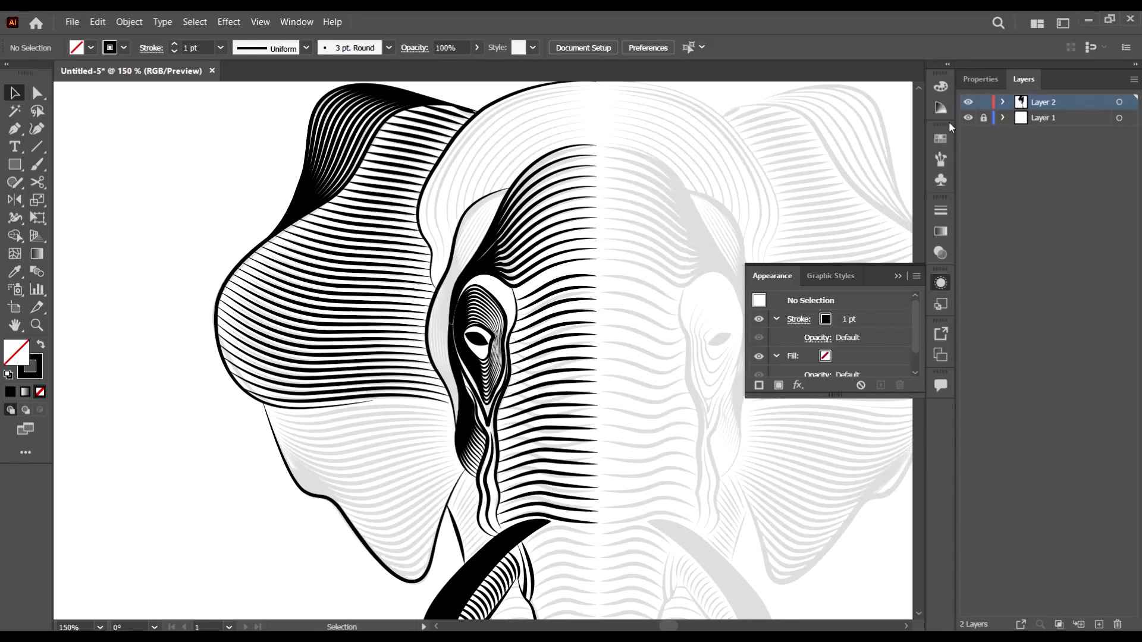
{"action": "scroll", "coordinate": [340, 386], "scroll_direction": "down", "scroll_amount": 2}
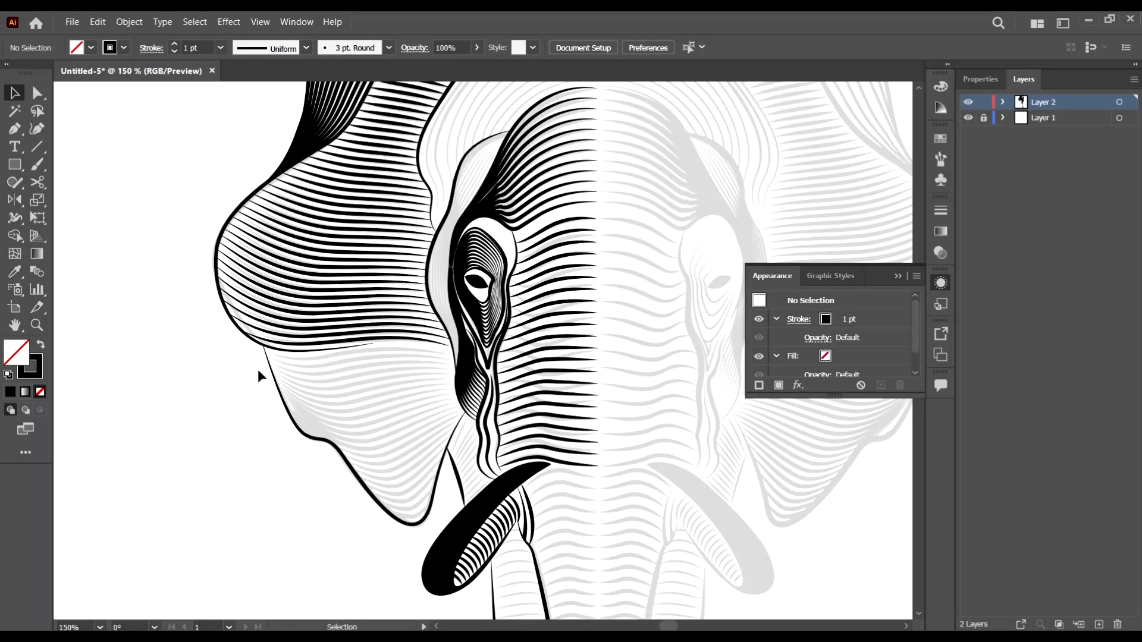
{"action": "left_click", "coordinate": [969, 119]}
{"action": "scroll", "coordinate": [363, 297], "scroll_direction": "down", "scroll_amount": 2}
{"action": "scroll", "coordinate": [310, 269], "scroll_direction": "up", "scroll_amount": 1}
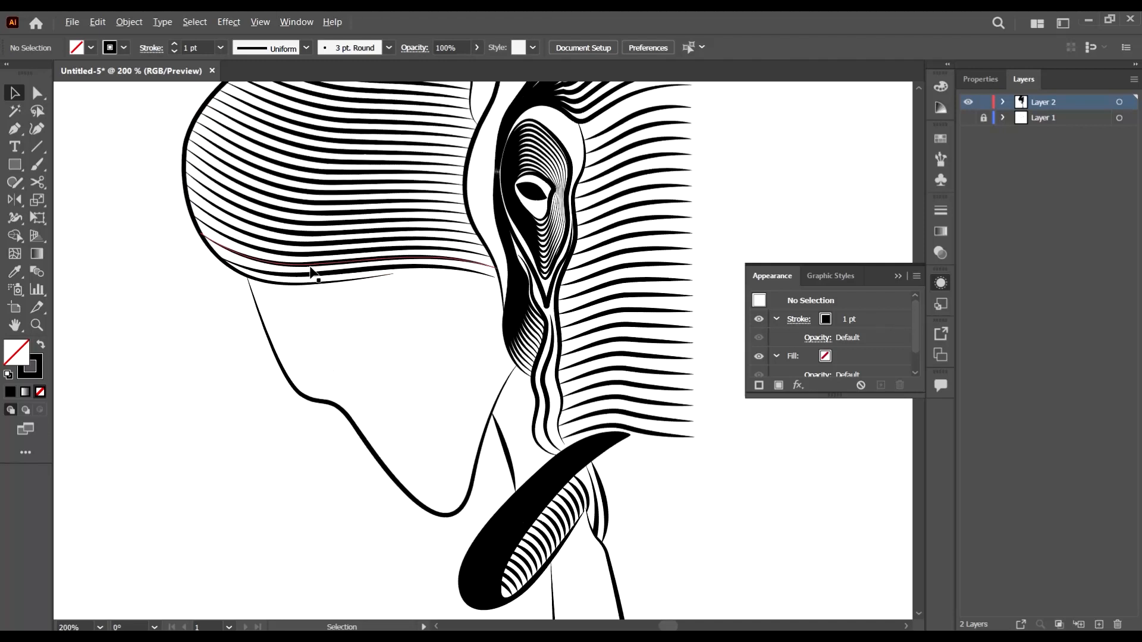
{"action": "left_click", "coordinate": [967, 118]}
Start a Pen tool path along the top sketch stripe of the lower ear, from its outer edge to a curved anchor past the dip
{"action": "scroll", "coordinate": [281, 292], "scroll_direction": "up", "scroll_amount": 2}
{"action": "left_click", "coordinate": [15, 128]}
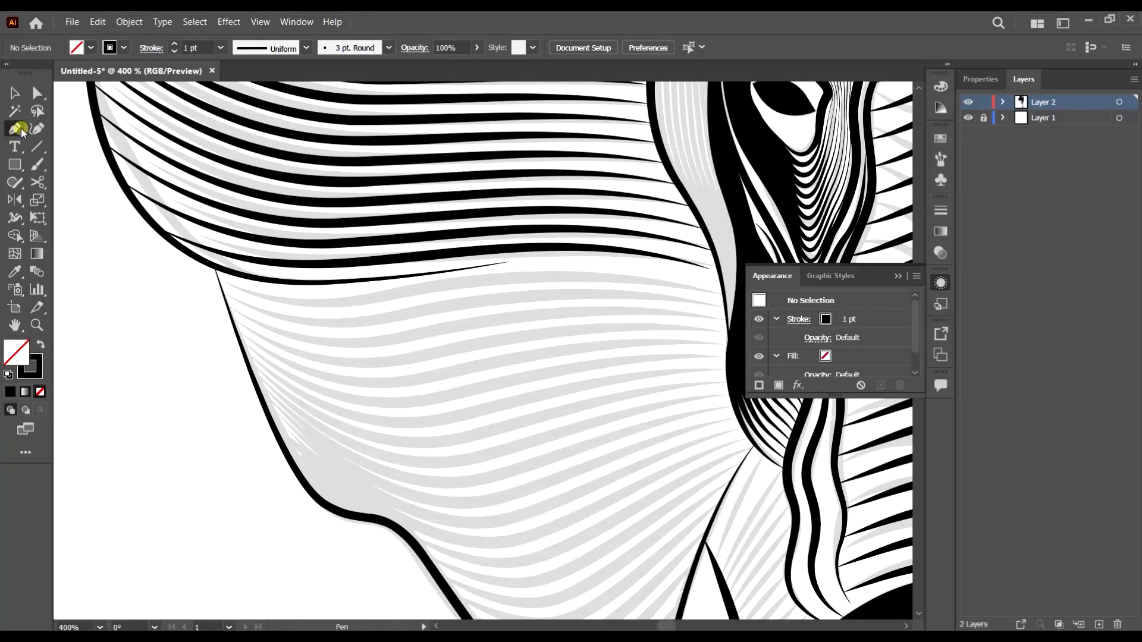
{"action": "scroll", "coordinate": [205, 284], "scroll_direction": "up", "scroll_amount": 2}
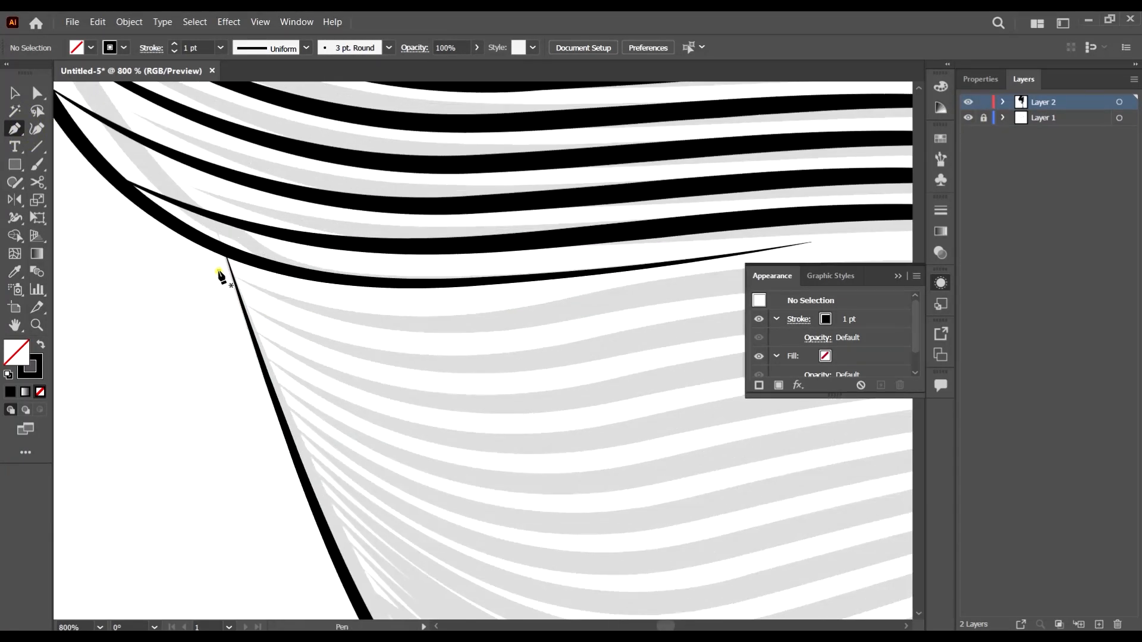
{"action": "left_click", "coordinate": [219, 273]}
{"action": "scroll", "coordinate": [257, 290], "scroll_direction": "down", "scroll_amount": 3}
{"action": "scroll", "coordinate": [339, 294], "scroll_direction": "up", "scroll_amount": 2}
{"action": "mouse_move", "coordinate": [339, 312]}
{"action": "left_mouse_down"}
{"action": "mouse_move", "coordinate": [449, 298]}
{"action": "mouse_move", "coordinate": [451, 288]}
{"action": "left_mouse_up"}
{"action": "scroll", "coordinate": [408, 296], "scroll_direction": "right", "scroll_amount": 3}
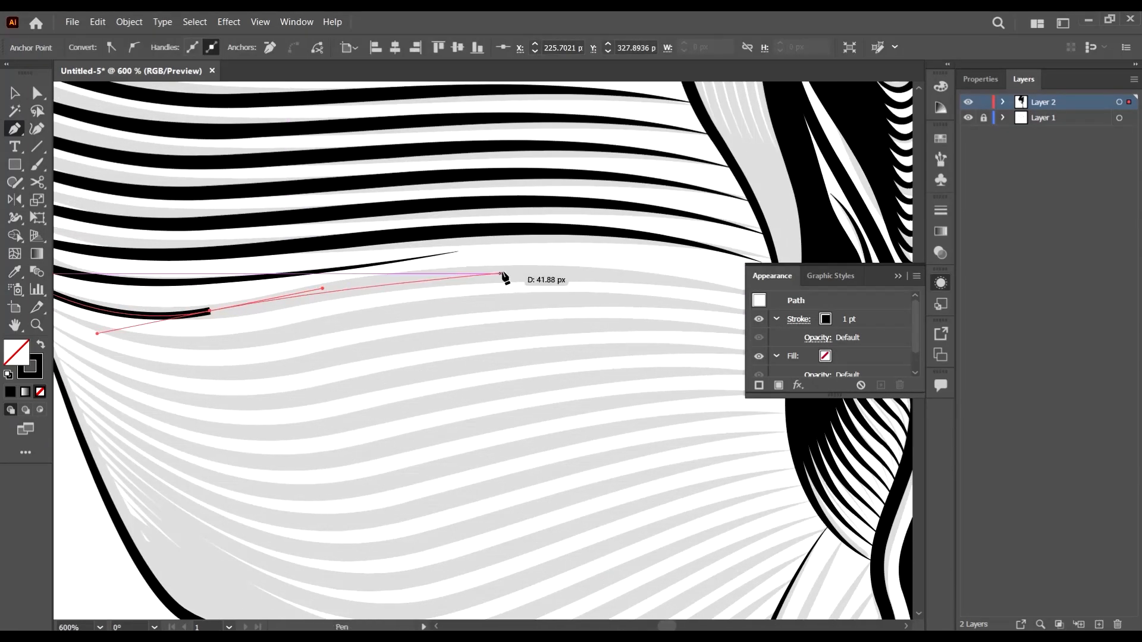
{"action": "left_click_drag", "start_coordinate": [528, 274], "coordinate": [634, 275]}
{"action": "scroll", "coordinate": [634, 283], "scroll_direction": "right", "scroll_amount": 2}
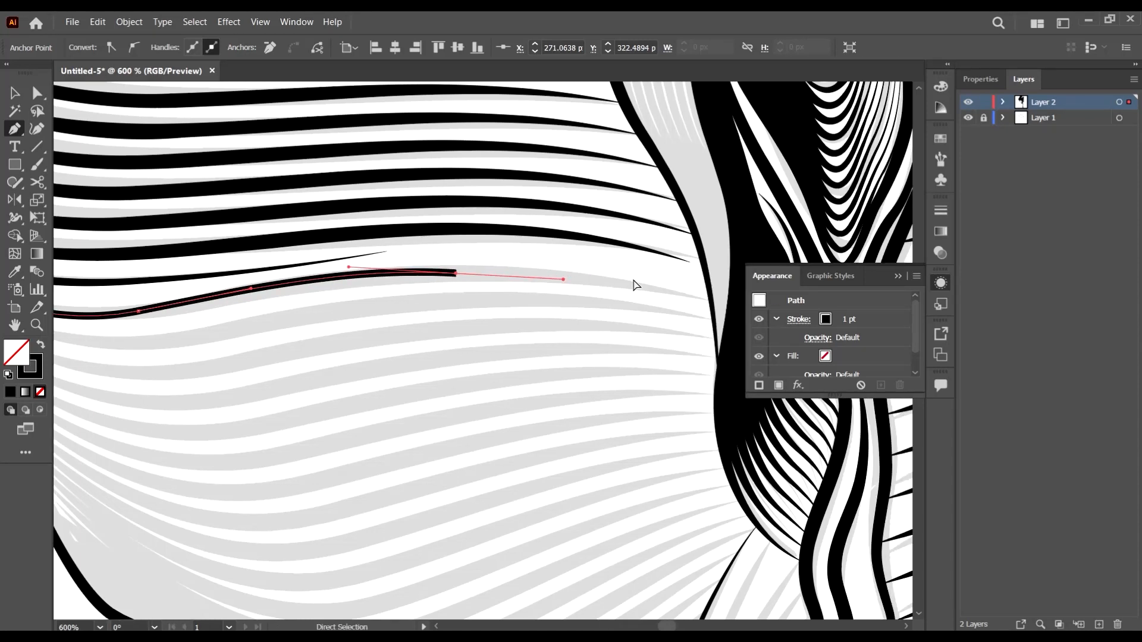
{"action": "key", "text": "ctrl+z"}
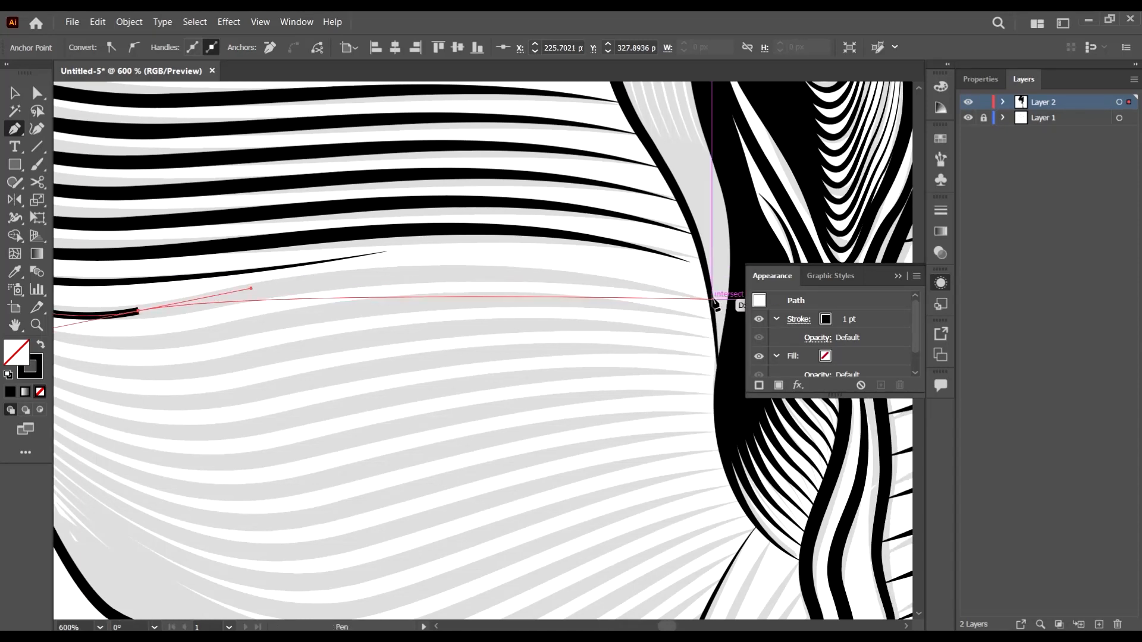
End the path with a curved anchor at the inner ear edge, adjust its direction handles to follow the top sketch stripe, and deselect it
{"action": "left_click_drag", "start_coordinate": [712, 299], "coordinate": [826, 355]}
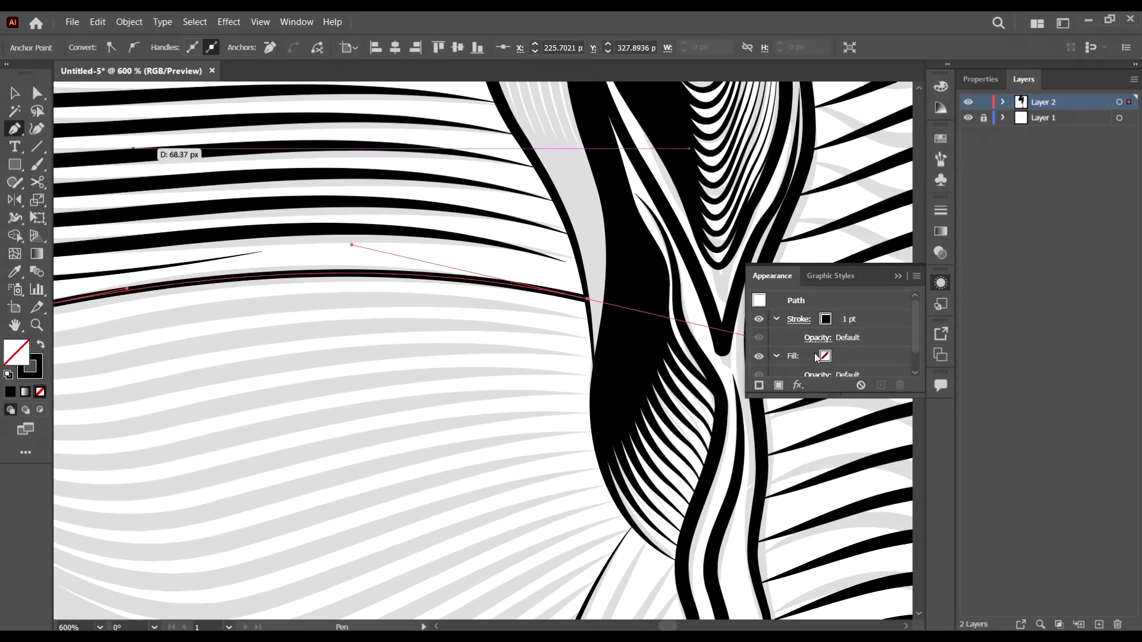
{"action": "scroll", "coordinate": [566, 288], "scroll_direction": "left", "scroll_amount": 5}
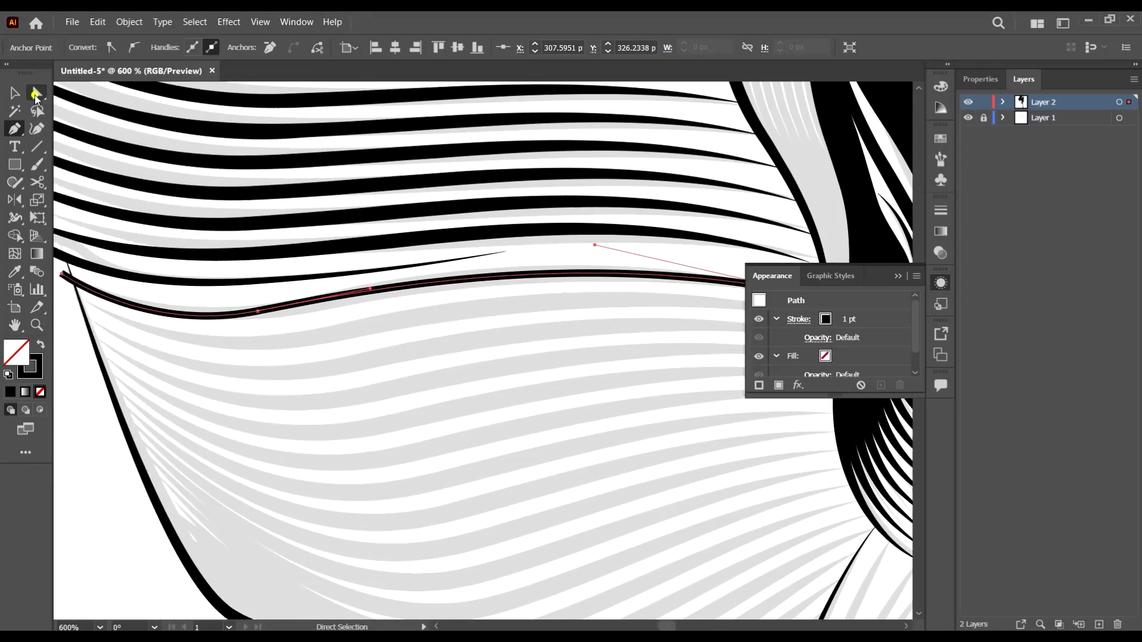
{"action": "left_click", "coordinate": [36, 94]}
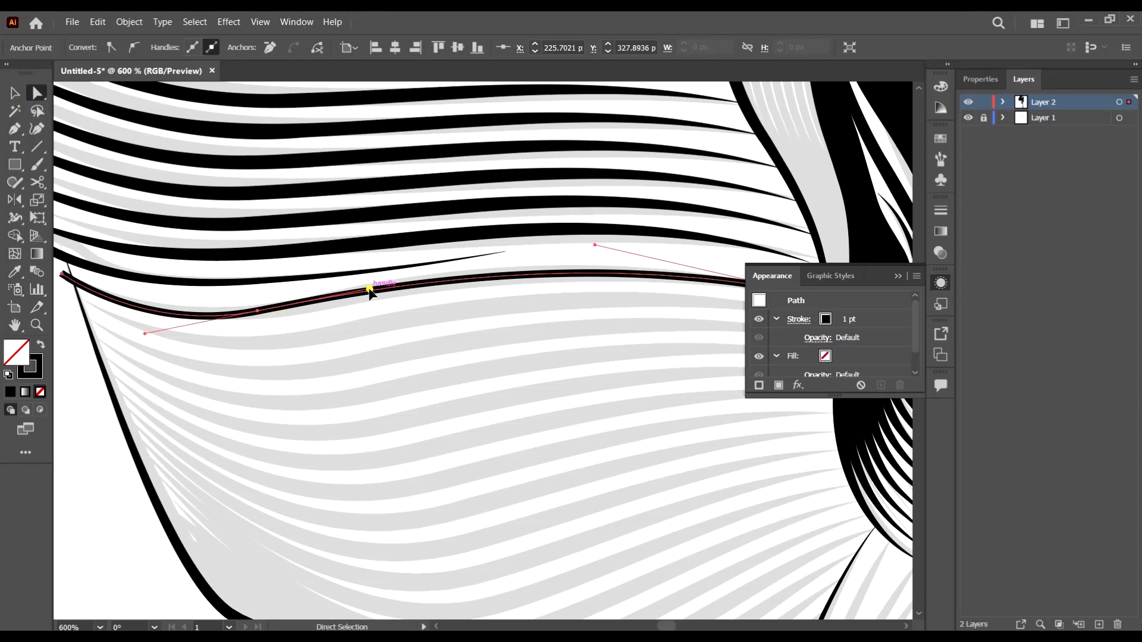
{"action": "left_click_drag", "start_coordinate": [369, 290], "coordinate": [403, 288]}
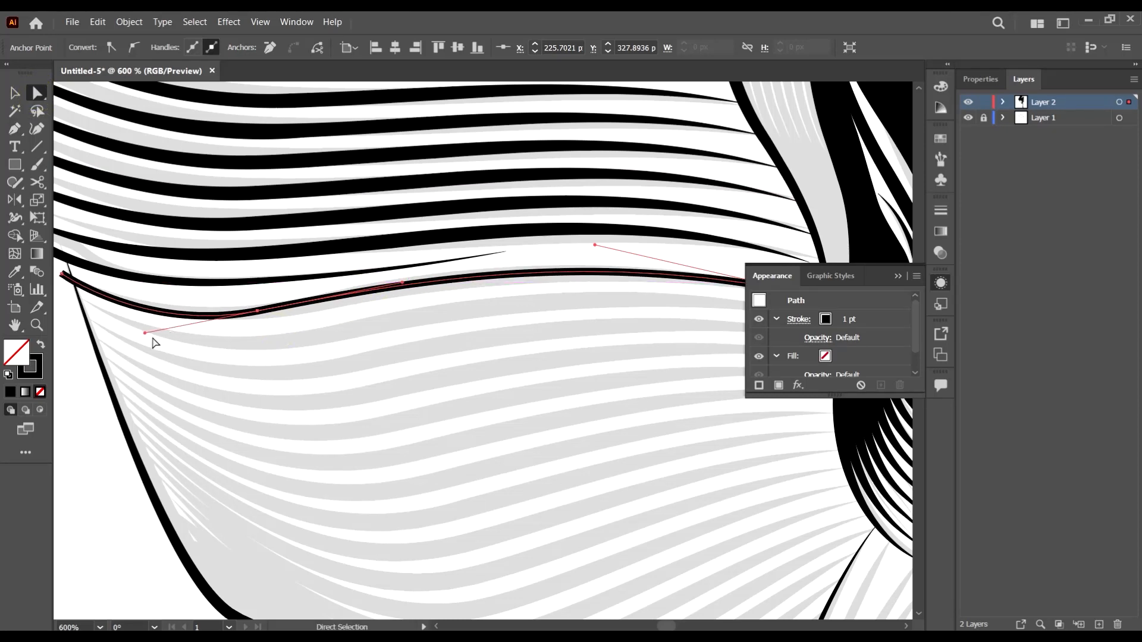
{"action": "mouse_move", "coordinate": [145, 334]}
{"action": "left_mouse_down"}
{"action": "mouse_move", "coordinate": [120, 331]}
{"action": "mouse_move", "coordinate": [135, 334]}
{"action": "left_mouse_up"}
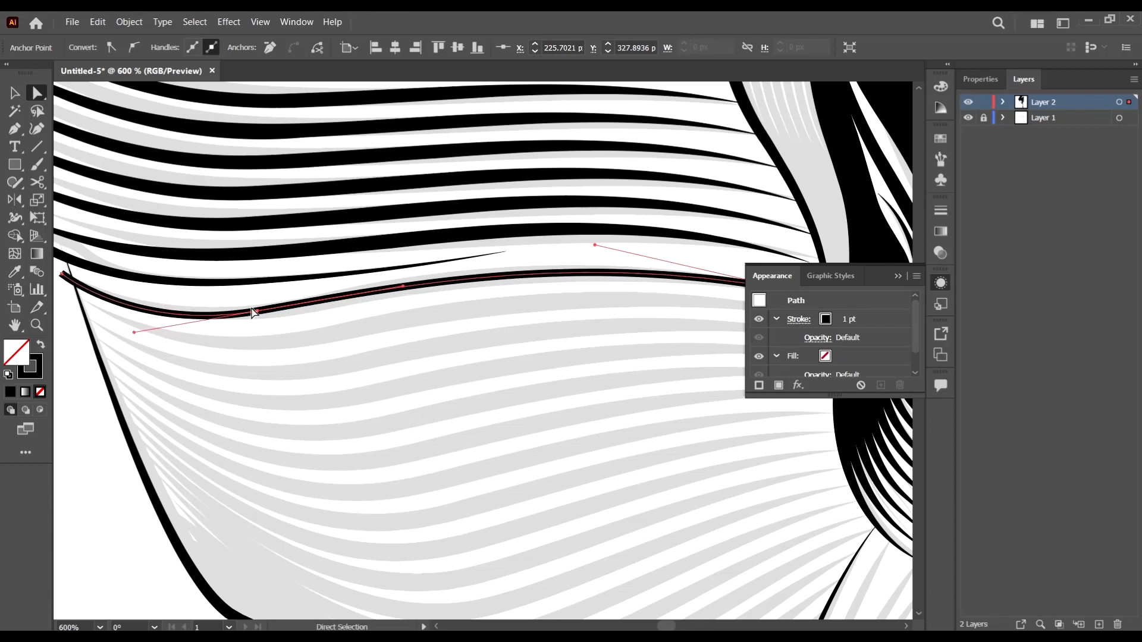
{"action": "scroll", "coordinate": [139, 324], "scroll_direction": "up", "scroll_amount": 2}
{"action": "left_click_drag", "start_coordinate": [132, 342], "coordinate": [139, 340]}
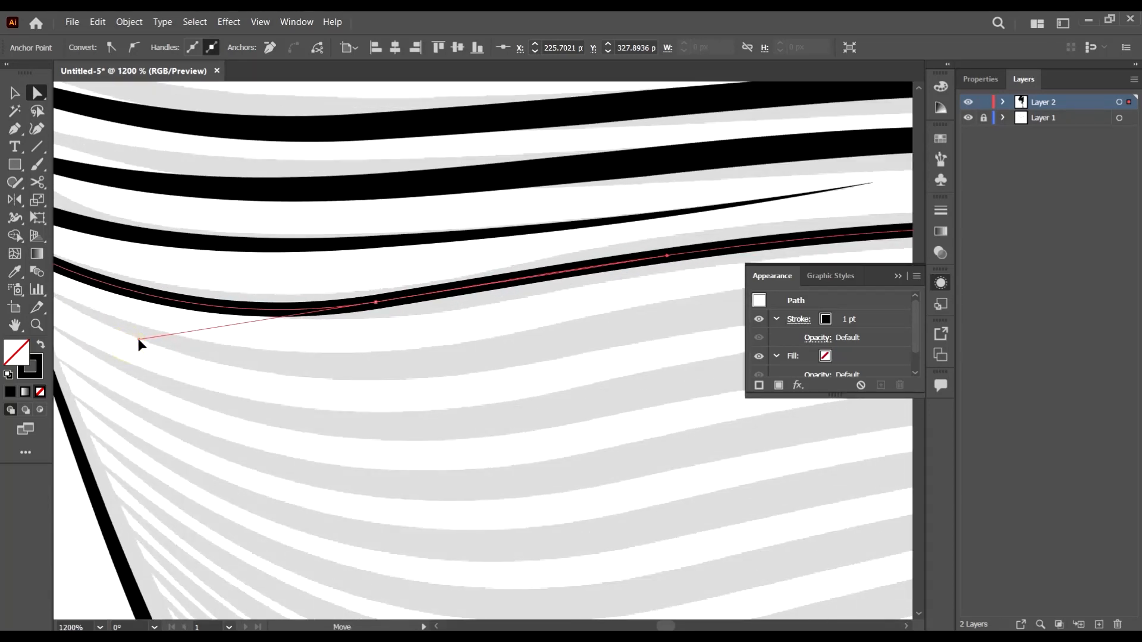
{"action": "scroll", "coordinate": [362, 275], "scroll_direction": "down", "scroll_amount": 2}
{"action": "scroll", "coordinate": [535, 301], "scroll_direction": "down", "scroll_amount": 1}
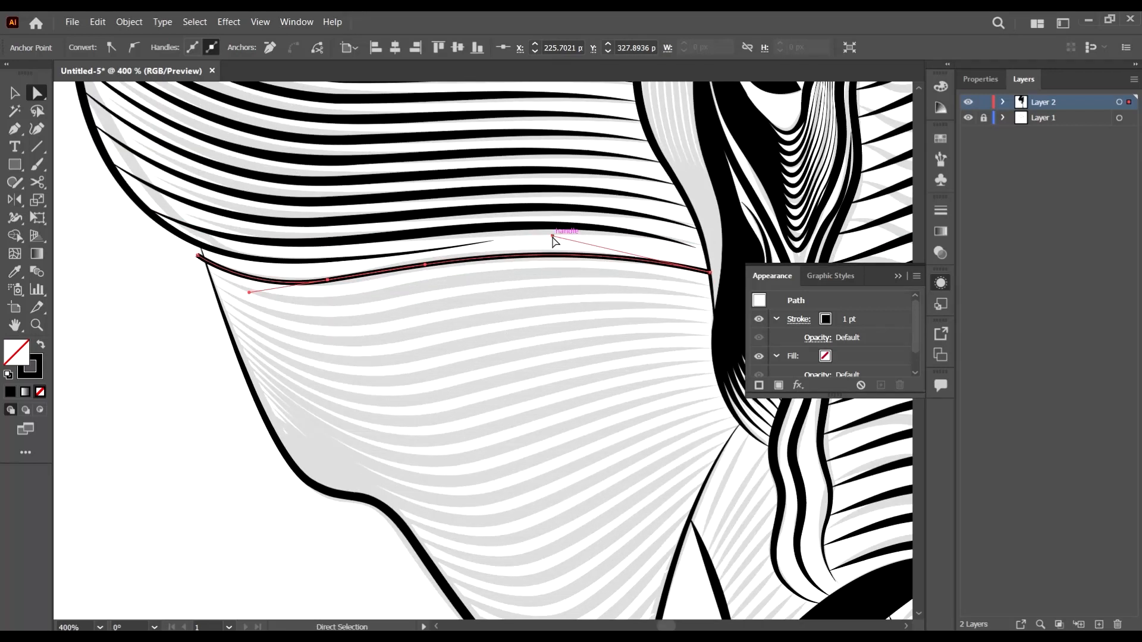
{"action": "left_click_drag", "start_coordinate": [553, 236], "coordinate": [555, 236]}
{"action": "left_click", "coordinate": [545, 340]}
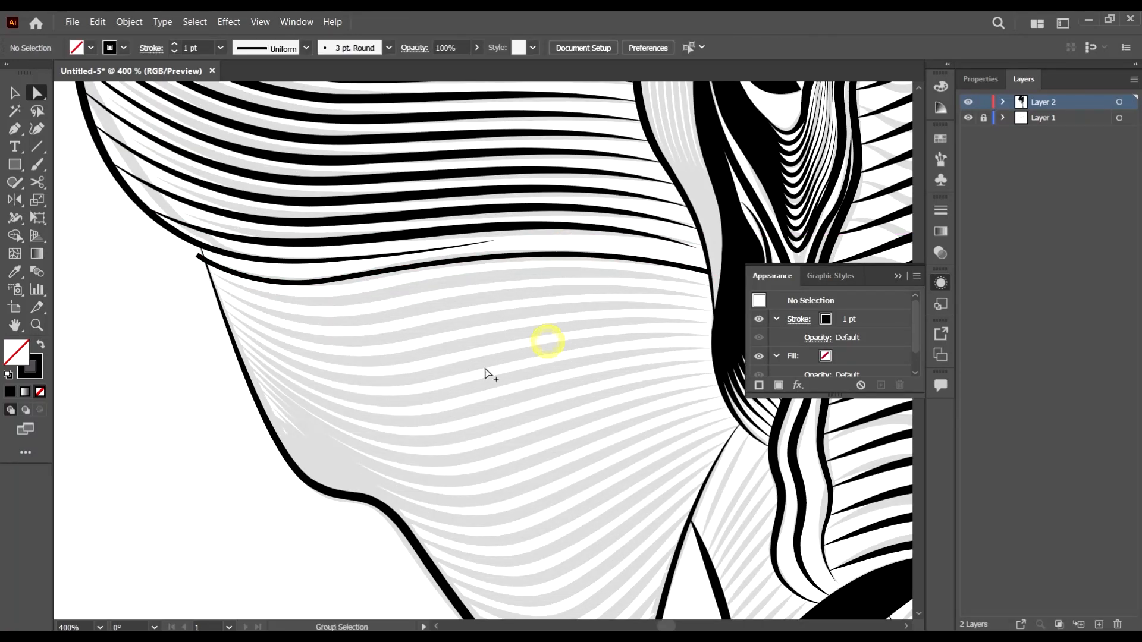
Move the outer end anchor of the lower ear's top stripe path onto the junction of the ear outlines and adjust the dip's handle
{"action": "scroll", "coordinate": [486, 375], "scroll_direction": "down", "scroll_amount": 1}
{"action": "scroll", "coordinate": [487, 357], "scroll_direction": "down", "scroll_amount": 2}
{"action": "left_click", "coordinate": [14, 92]}
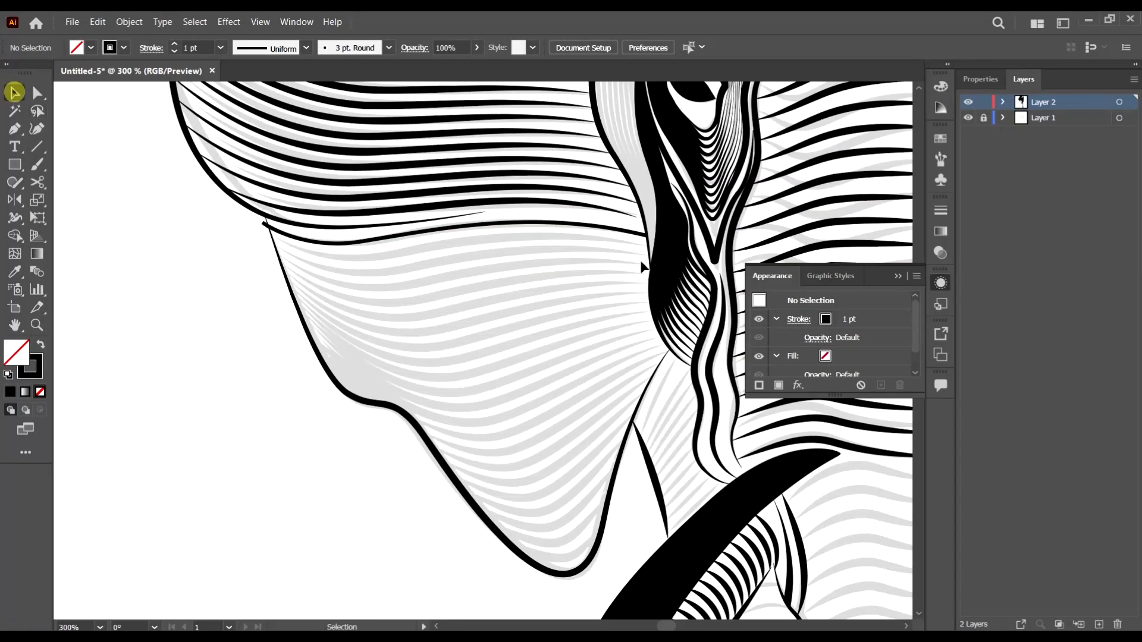
{"action": "left_click", "coordinate": [553, 222]}
{"action": "scroll", "coordinate": [291, 205], "scroll_direction": "up", "scroll_amount": 3}
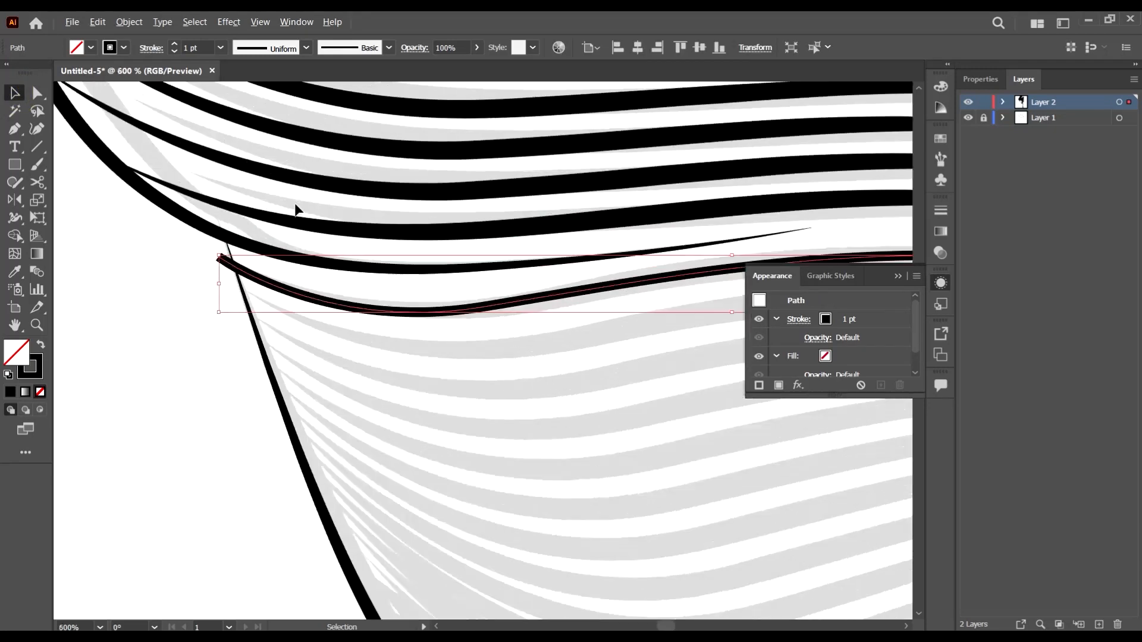
{"action": "scroll", "coordinate": [220, 268], "scroll_direction": "up", "scroll_amount": 2}
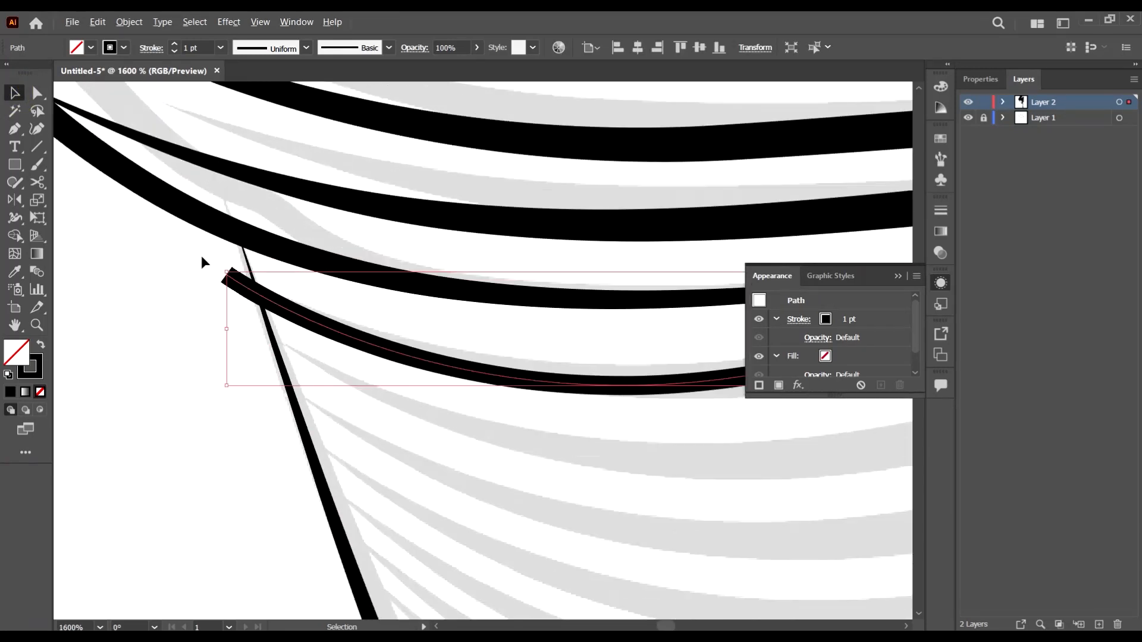
{"action": "left_click", "coordinate": [37, 93]}
{"action": "left_click_drag", "start_coordinate": [228, 277], "coordinate": [252, 256]}
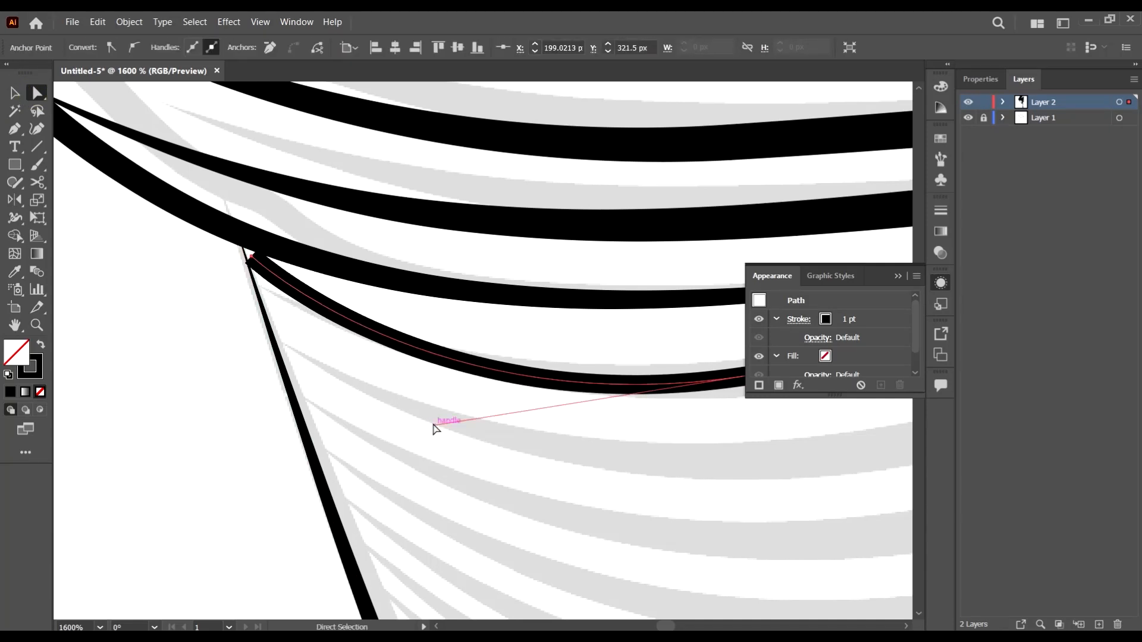
{"action": "left_click_drag", "start_coordinate": [434, 428], "coordinate": [433, 433]}
Refine the stripe path's dip by shortening its outward direction handle and nudging the dip anchor slightly upward
{"action": "scroll", "coordinate": [247, 350], "scroll_direction": "down", "scroll_amount": 4}
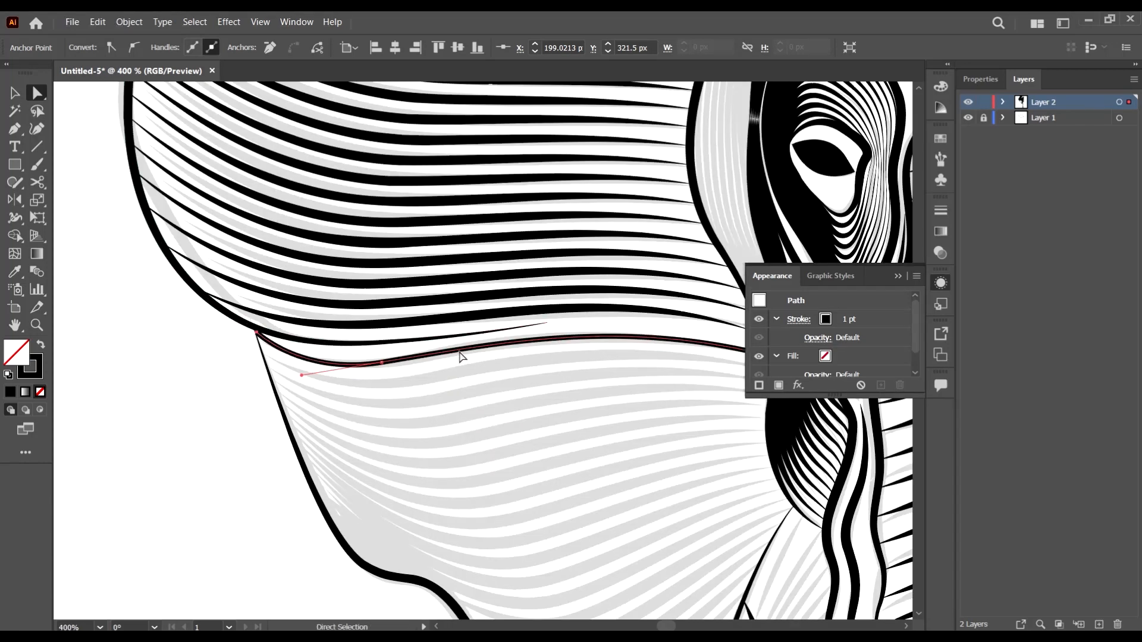
{"action": "scroll", "coordinate": [375, 376], "scroll_direction": "up", "scroll_amount": 2}
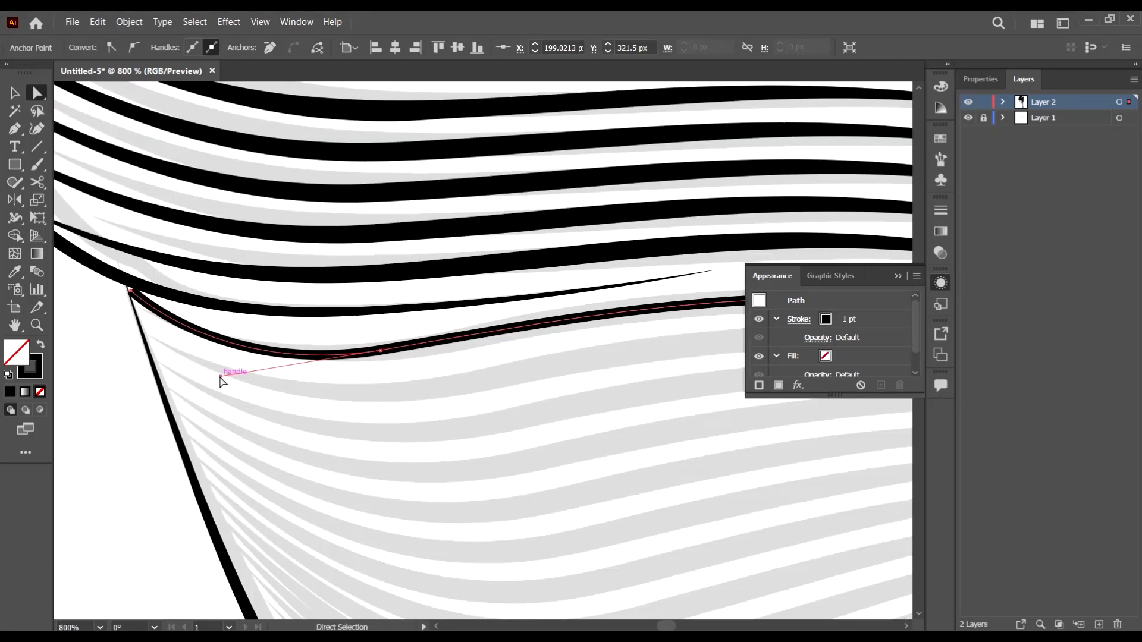
{"action": "left_click_drag", "start_coordinate": [220, 377], "coordinate": [250, 372]}
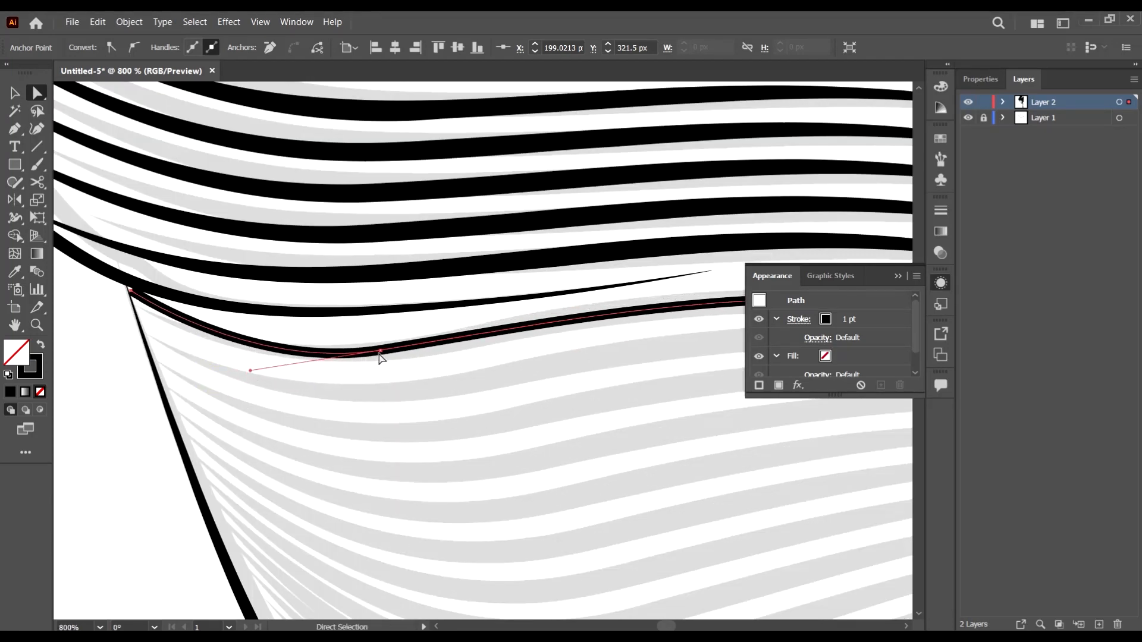
{"action": "left_click_drag", "start_coordinate": [379, 353], "coordinate": [381, 347]}
Adjust the direction handles at the path's inner end and dip to follow the top sketch stripe, and deselect the path
{"action": "scroll", "coordinate": [337, 347], "scroll_direction": "down", "scroll_amount": 3}
{"action": "scroll", "coordinate": [510, 323], "scroll_direction": "up", "scroll_amount": 2}
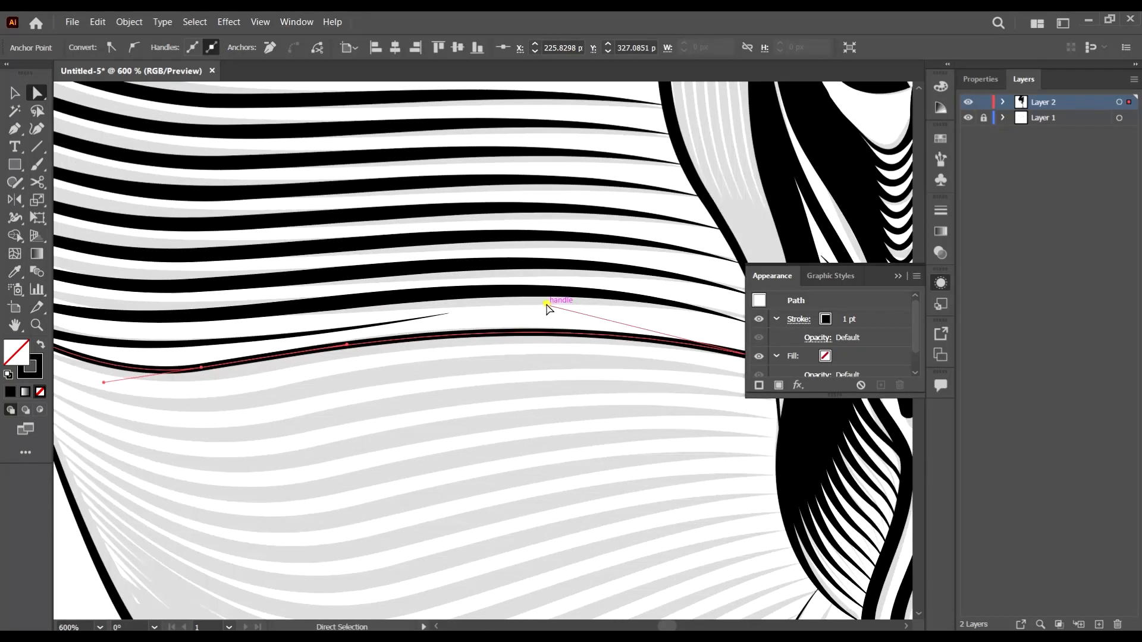
{"action": "left_click_drag", "start_coordinate": [546, 304], "coordinate": [596, 308]}
{"action": "left_click", "coordinate": [274, 352]}
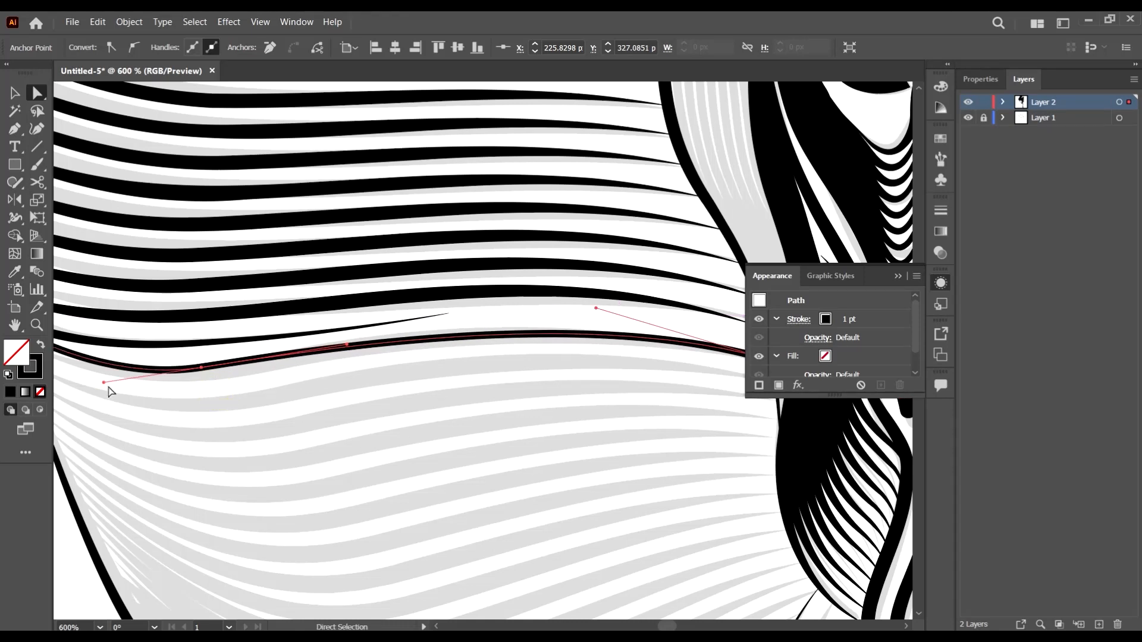
{"action": "left_click_drag", "start_coordinate": [103, 384], "coordinate": [80, 384]}
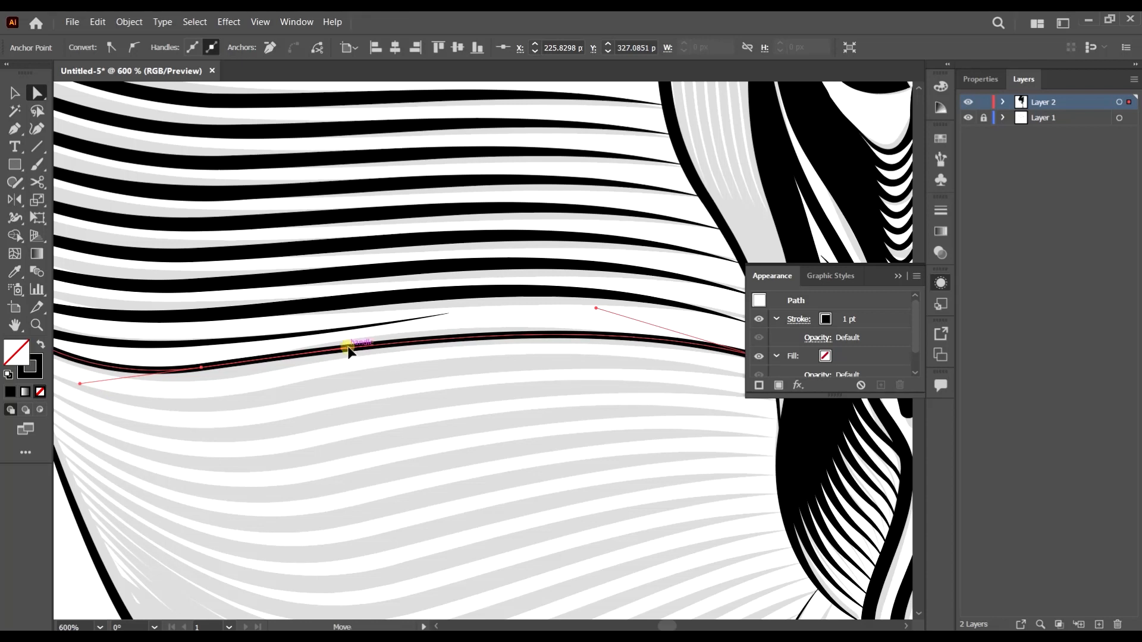
{"action": "left_click_drag", "start_coordinate": [349, 350], "coordinate": [375, 340]}
{"action": "key", "text": "ctrl+minus"}
{"action": "key", "text": "ctrl+minus"}
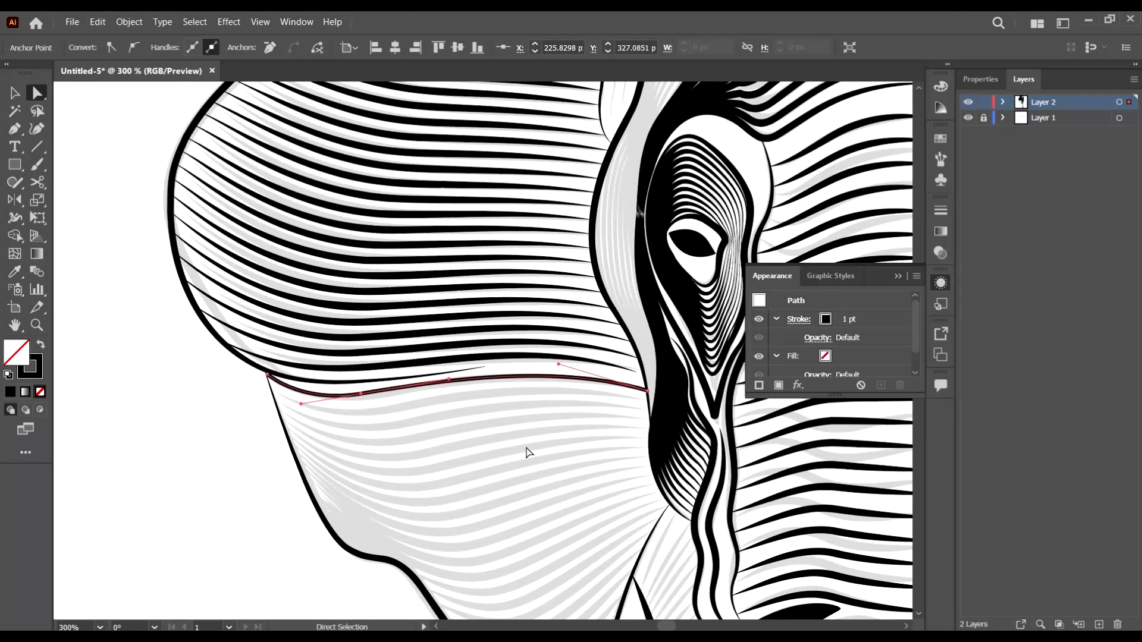
{"action": "left_click", "coordinate": [526, 449]}
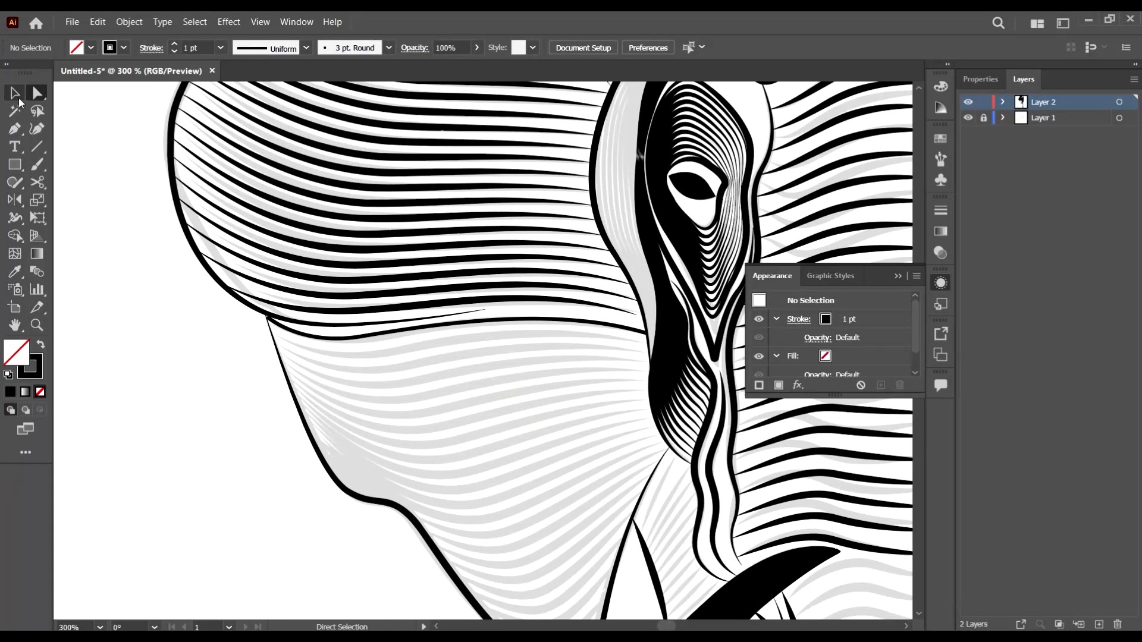
Give the lower ear's top stripe path a 2 pt stroke with the width profile tapered at both ends, and deselect it
{"action": "left_click", "coordinate": [15, 93]}
{"action": "scroll", "coordinate": [539, 336], "scroll_direction": "up", "scroll_amount": 2}
{"action": "left_click", "coordinate": [560, 300]}
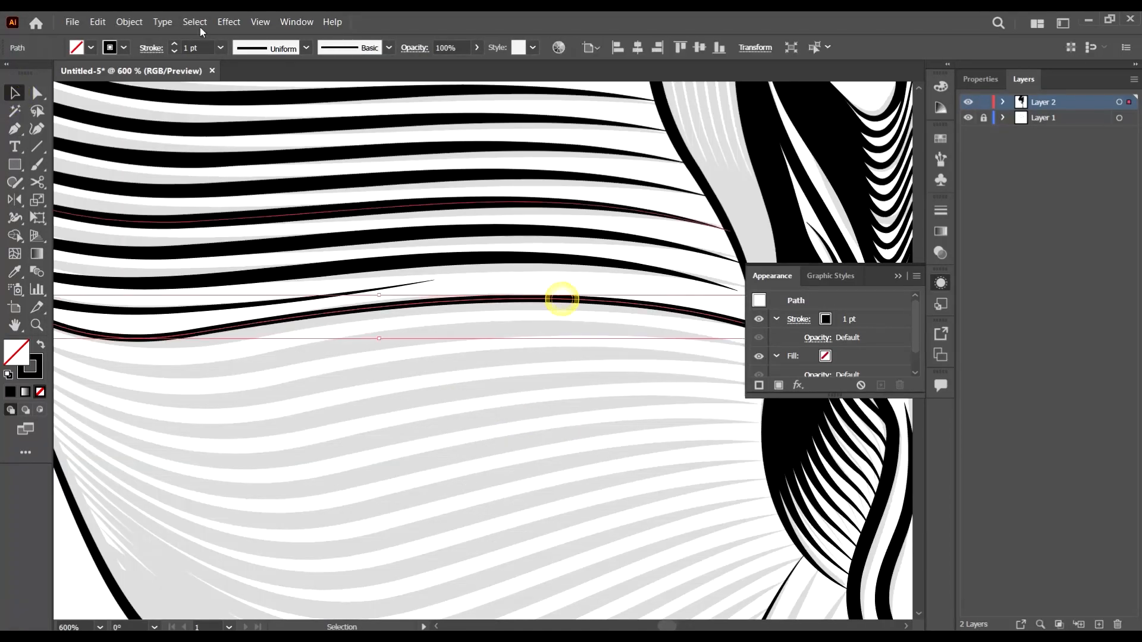
{"action": "left_click", "coordinate": [201, 47]}
{"action": "key", "text": "Up"}
{"action": "left_click", "coordinate": [306, 47]}
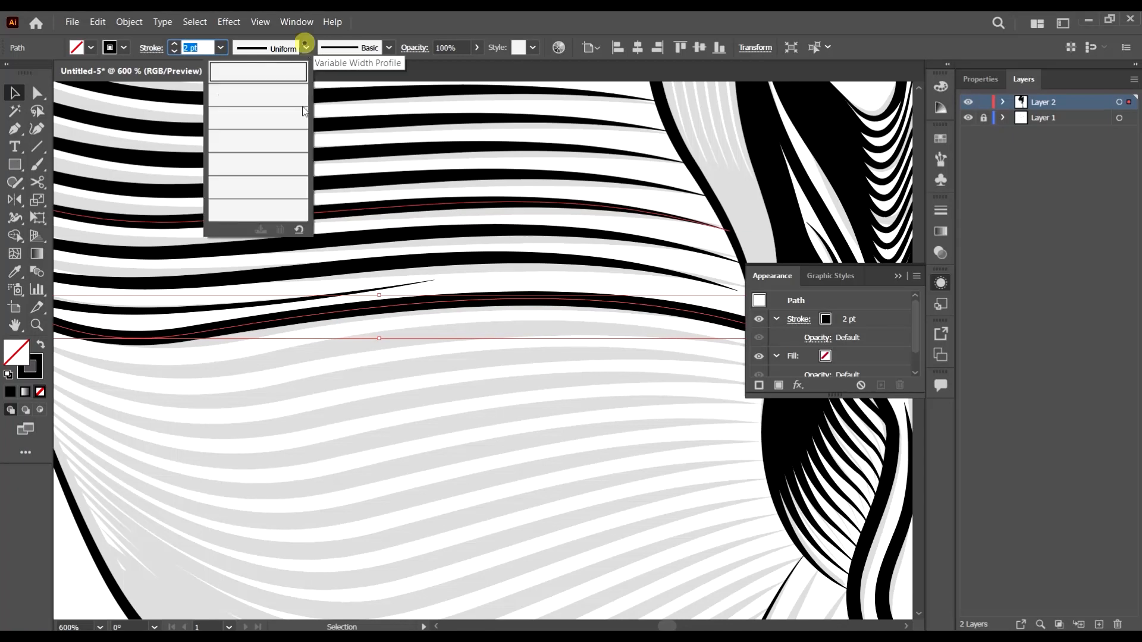
{"action": "left_click", "coordinate": [271, 92]}
{"action": "scroll", "coordinate": [456, 285], "scroll_direction": "down", "scroll_amount": 3}
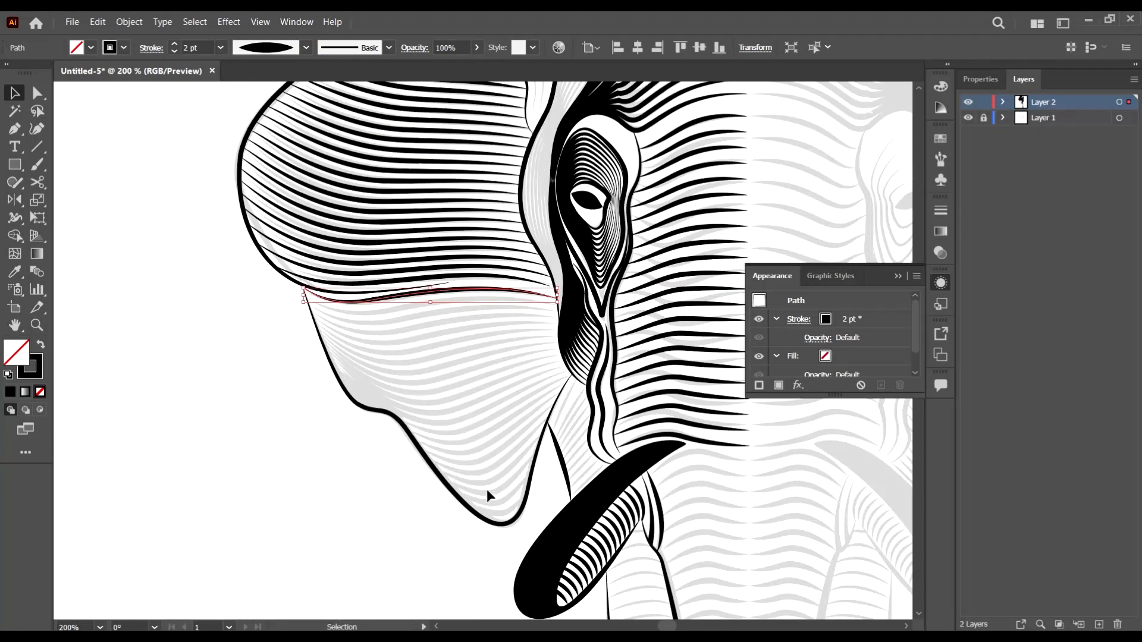
{"action": "left_click", "coordinate": [144, 306]}
Blend the lower ear's top stripe path with the lower ear outline and deselect the blend
{"action": "left_click", "coordinate": [37, 271]}
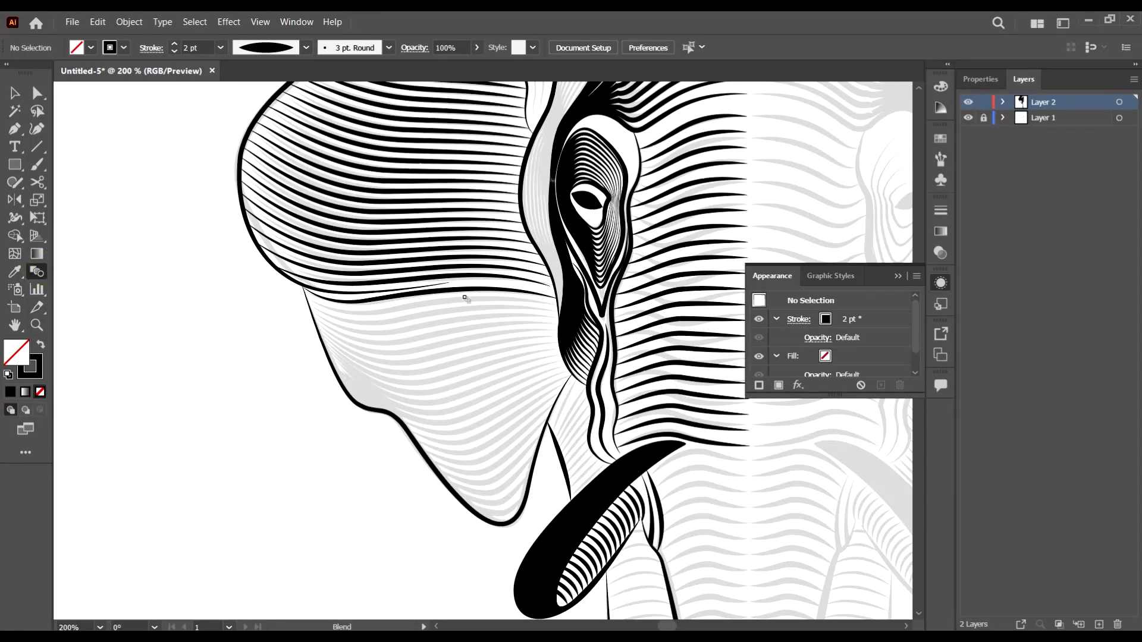
{"action": "left_click", "coordinate": [536, 462]}
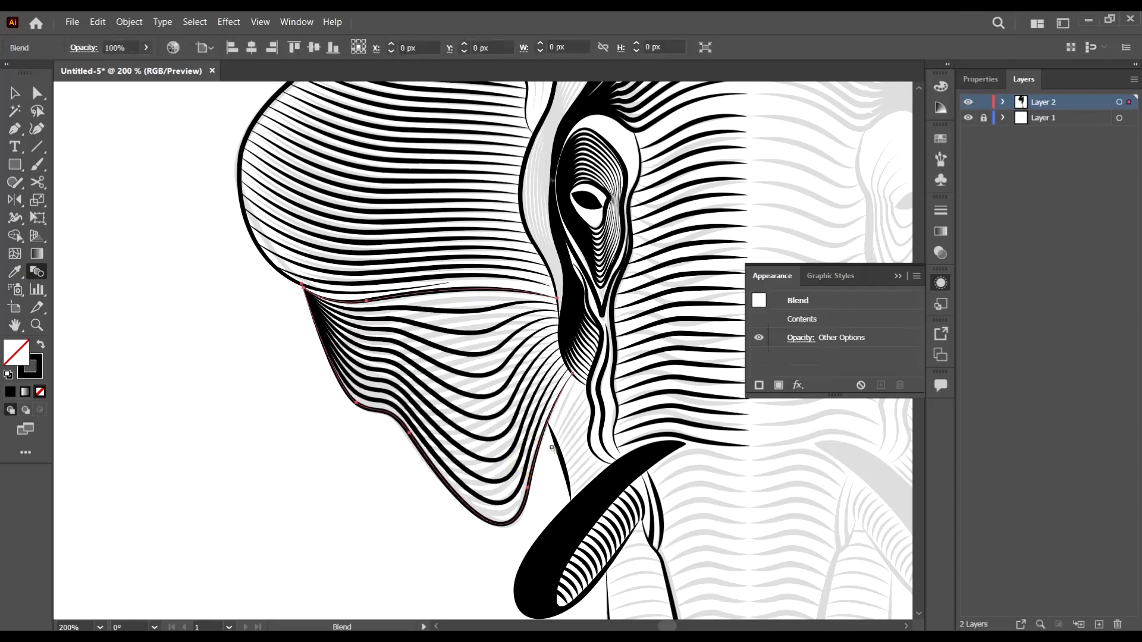
{"action": "left_click", "coordinate": [15, 92]}
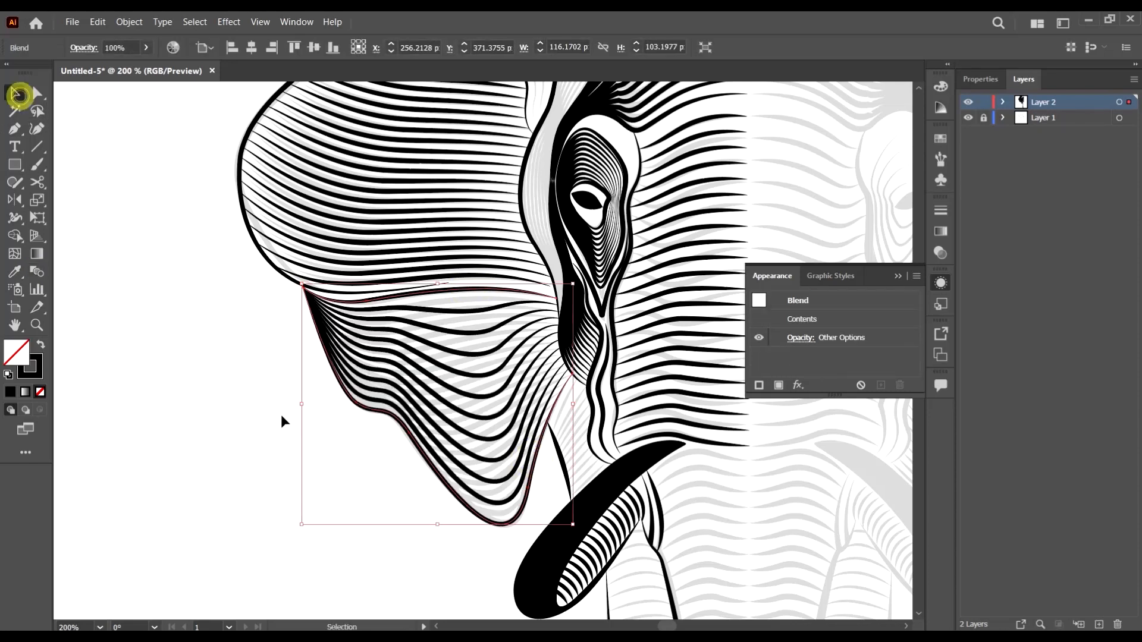
{"action": "left_click", "coordinate": [281, 412]}
Set the lower ear blend's spacing to 20 specified steps and deselect it
{"action": "scroll", "coordinate": [487, 324], "scroll_direction": "up", "scroll_amount": 1}
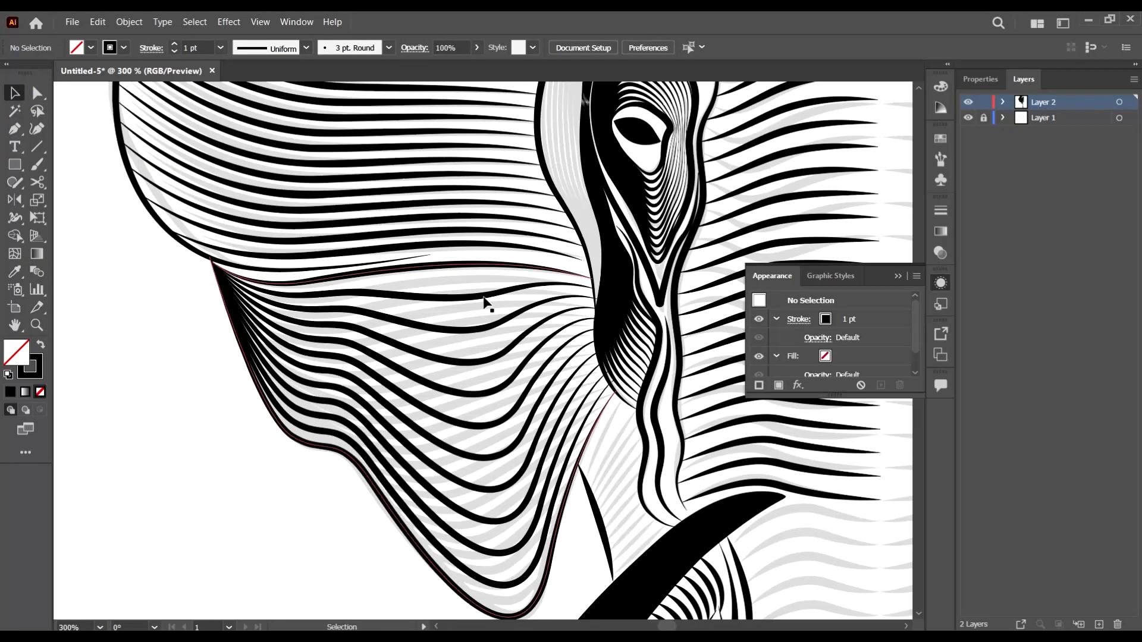
{"action": "left_click", "coordinate": [236, 351]}
{"action": "double_click", "coordinate": [37, 271]}
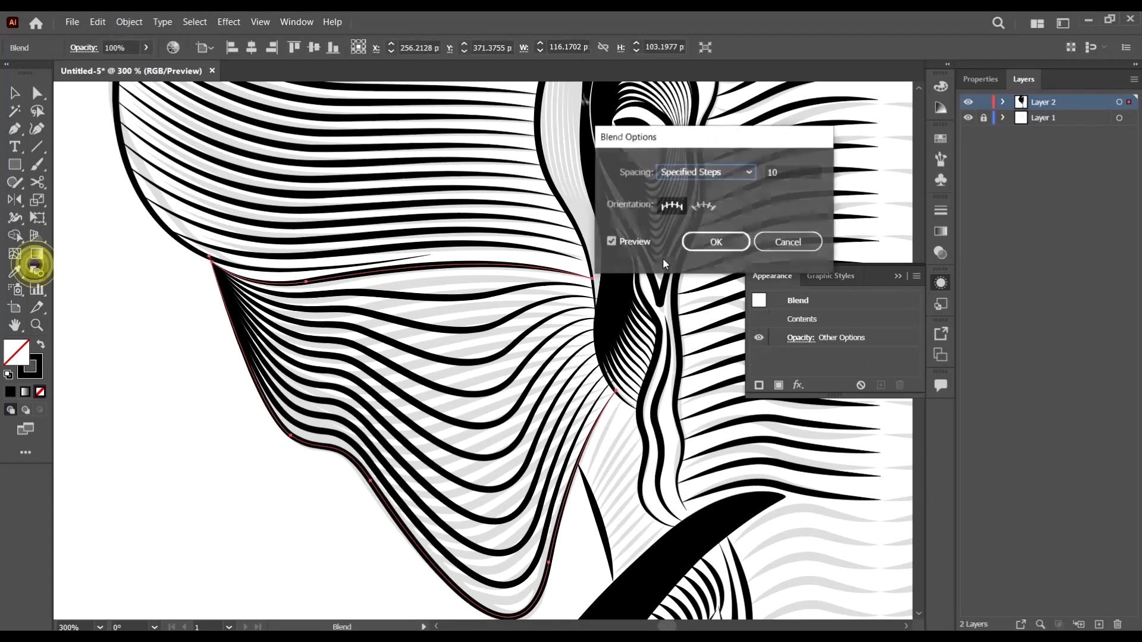
{"action": "double_click", "coordinate": [796, 170]}
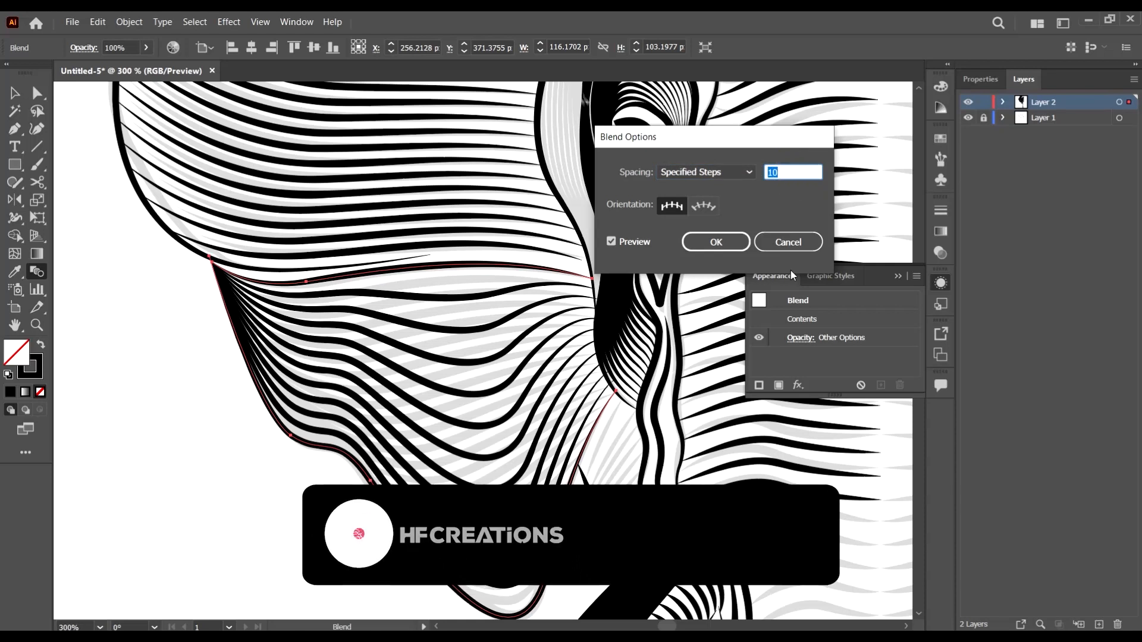
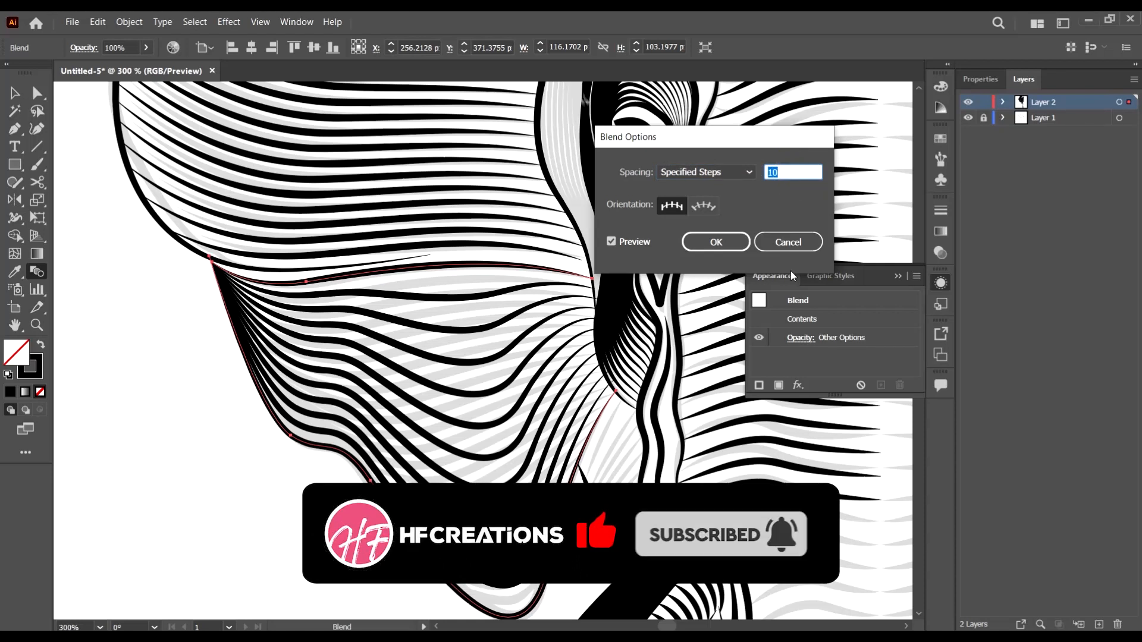
{"action": "type", "text": "20"}
{"action": "left_click", "coordinate": [721, 240]}
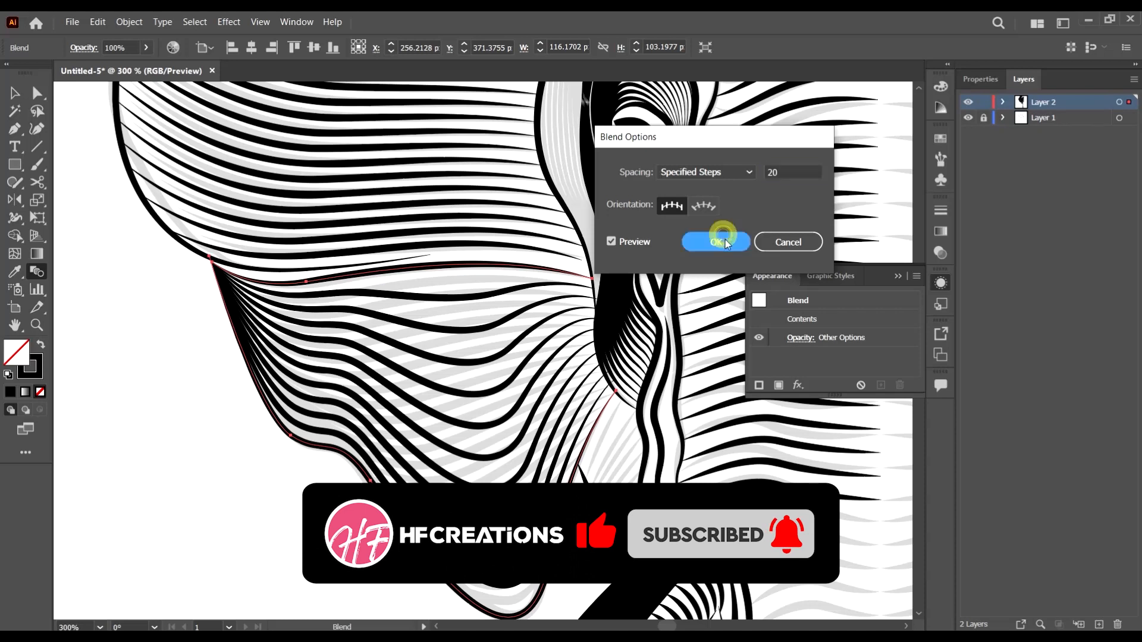
{"action": "key", "text": "ctrl+minus"}
{"action": "key", "text": "ctrl+minus"}
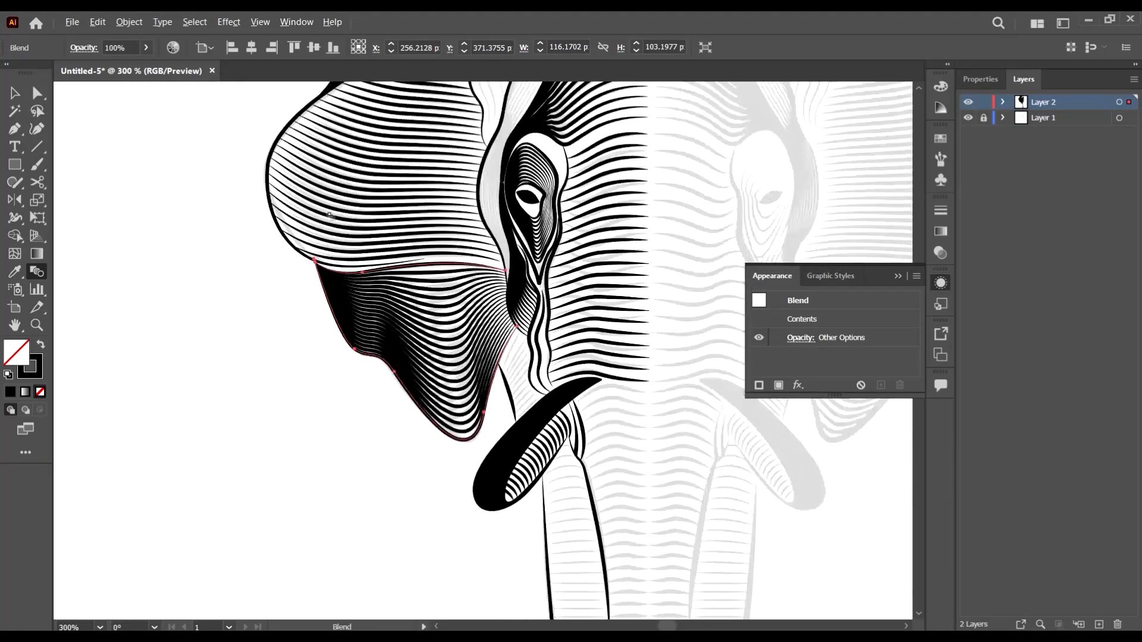
{"action": "key", "text": "v"}
{"action": "left_click", "coordinate": [228, 305]}
Toggle Layer 1's visibility to review the line art alone, leaving the layer shown, and examine the untraced sketch areas around the head
{"action": "key", "text": "ctrl+minus"}
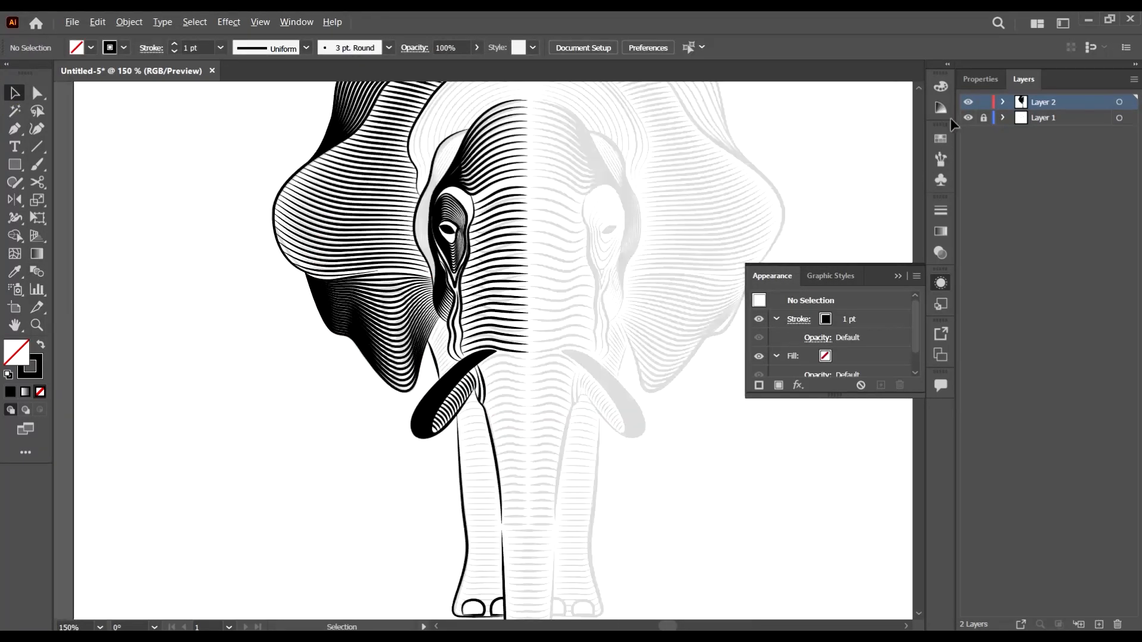
{"action": "left_click", "coordinate": [968, 117]}
{"action": "scroll", "coordinate": [380, 339], "scroll_direction": "up", "scroll_amount": 7}
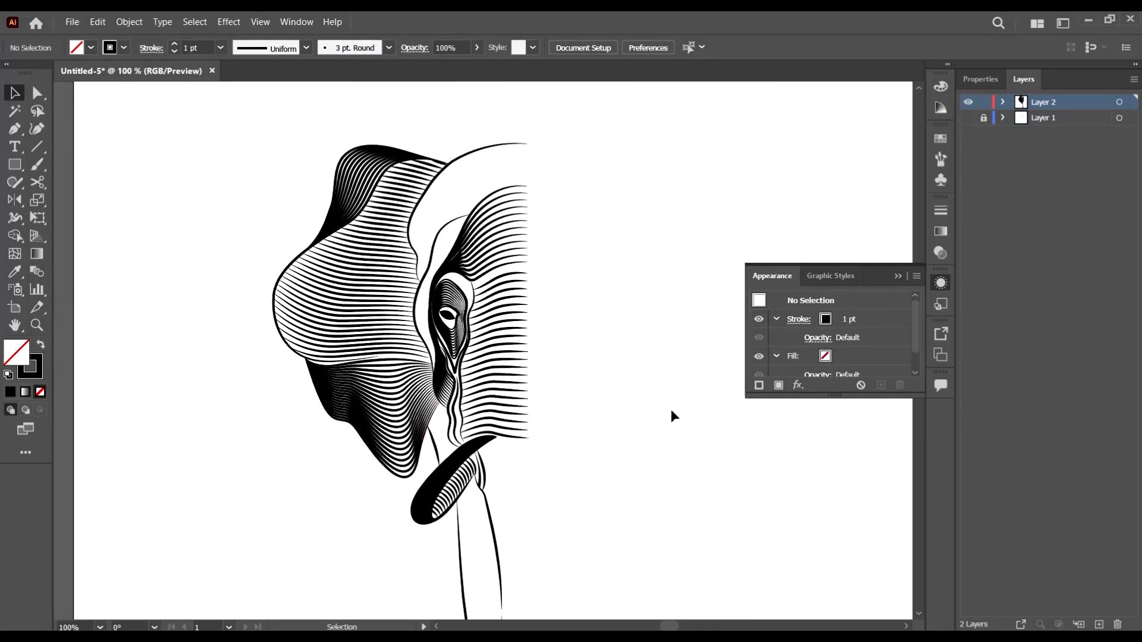
{"action": "scroll", "coordinate": [672, 411], "scroll_direction": "down", "scroll_amount": 4}
{"action": "left_click", "coordinate": [966, 118]}
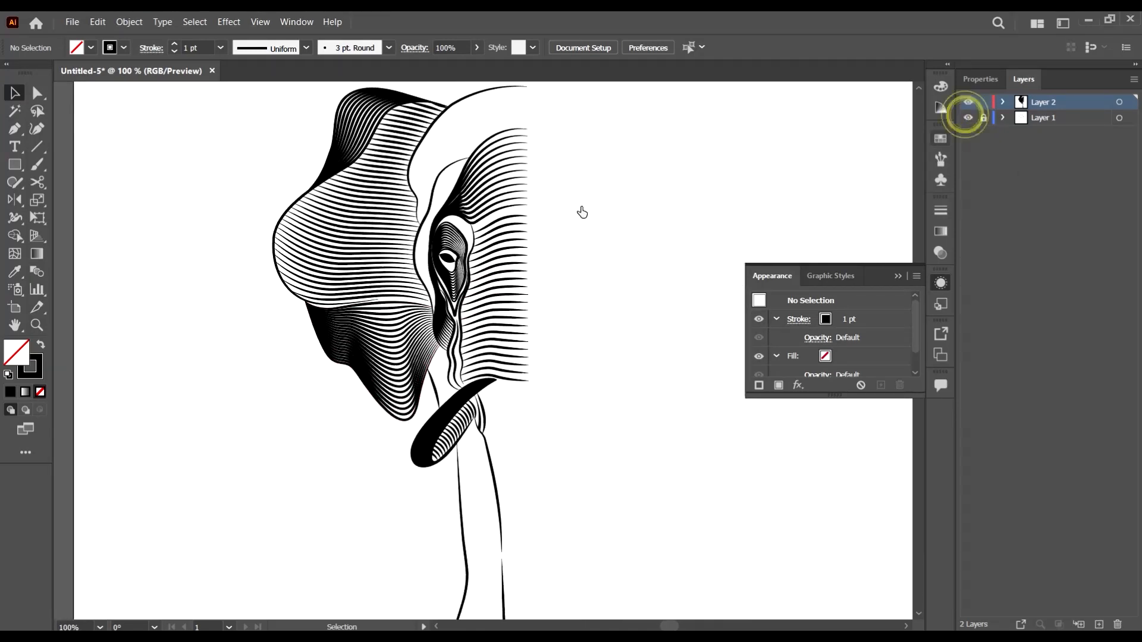
{"action": "scroll", "coordinate": [559, 209], "scroll_direction": "down", "scroll_amount": 9}
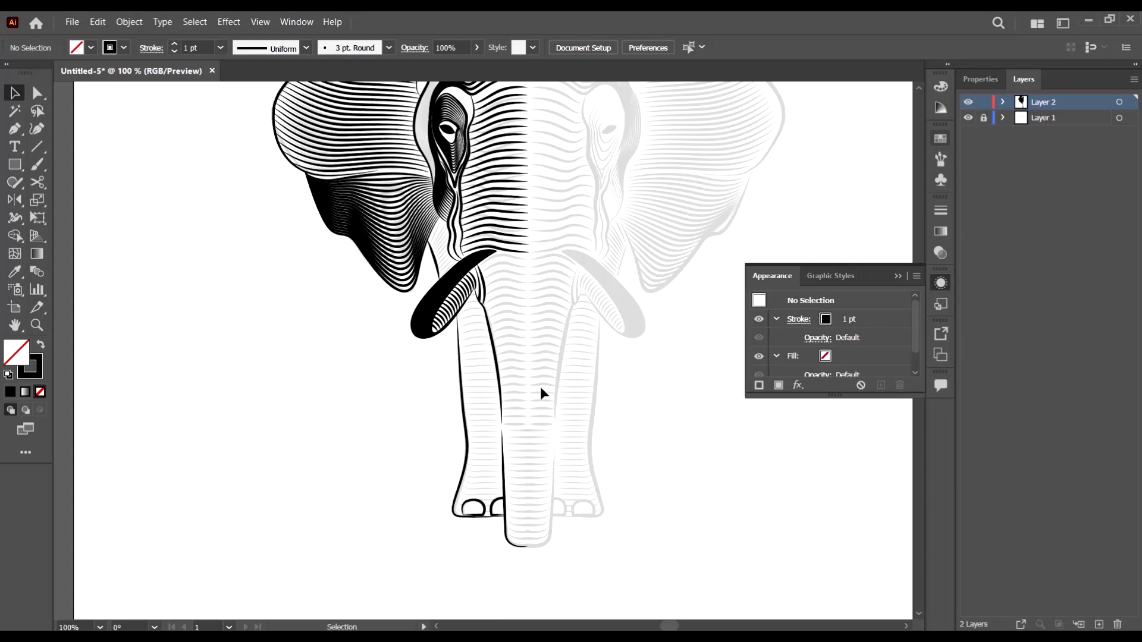
{"action": "scroll", "coordinate": [517, 244], "scroll_direction": "up", "scroll_amount": 11}
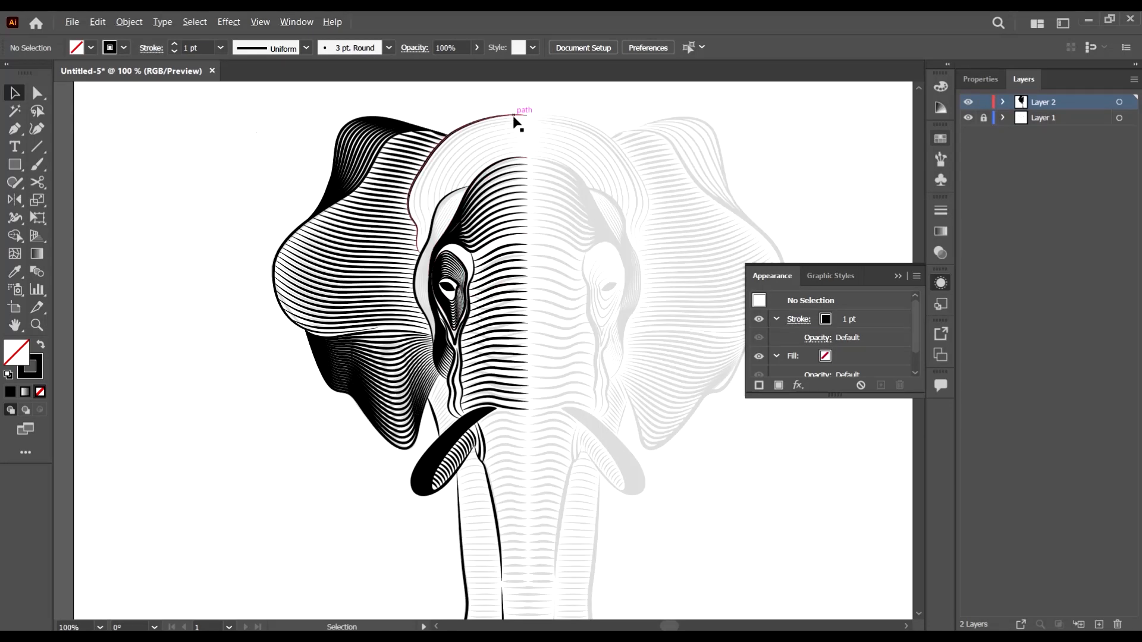
{"action": "scroll", "coordinate": [517, 117], "scroll_direction": "up", "scroll_amount": 3}
{"action": "scroll", "coordinate": [404, 321], "scroll_direction": "down", "scroll_amount": 3}
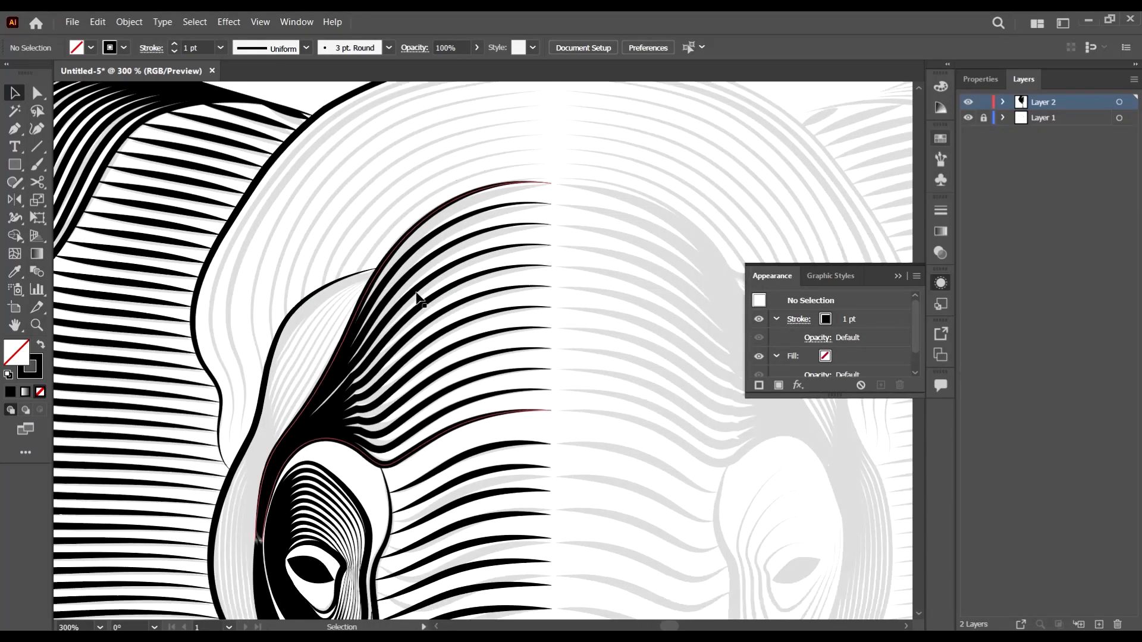
{"action": "scroll", "coordinate": [310, 405], "scroll_direction": "up", "scroll_amount": 5}
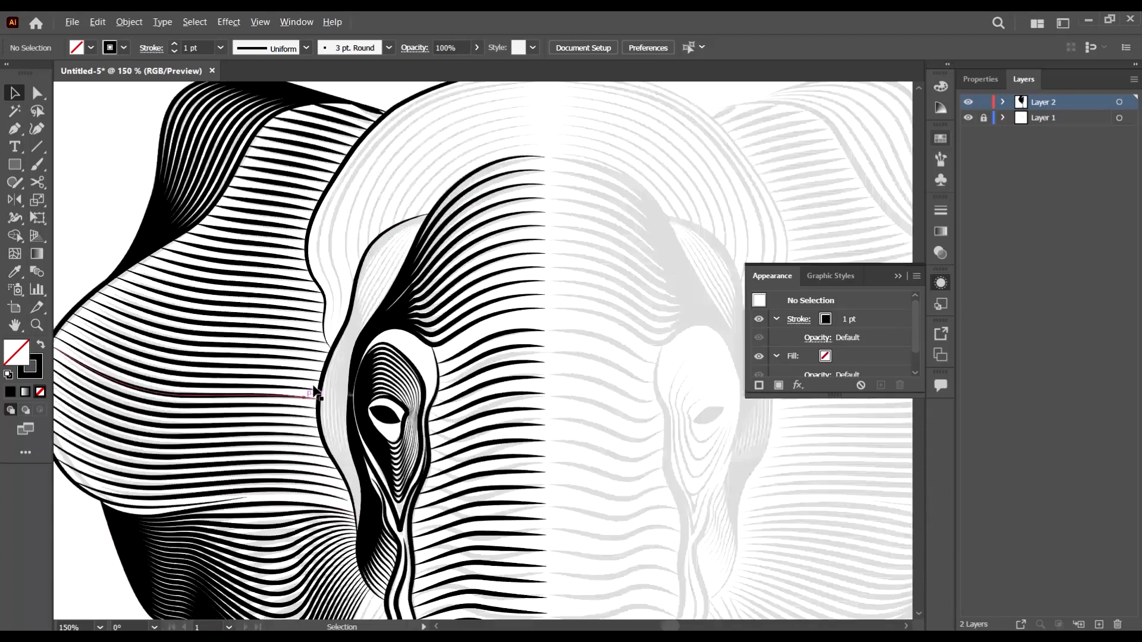
{"action": "scroll", "coordinate": [435, 217], "scroll_direction": "down", "scroll_amount": 2}
{"action": "scroll", "coordinate": [412, 264], "scroll_direction": "down", "scroll_amount": 2}
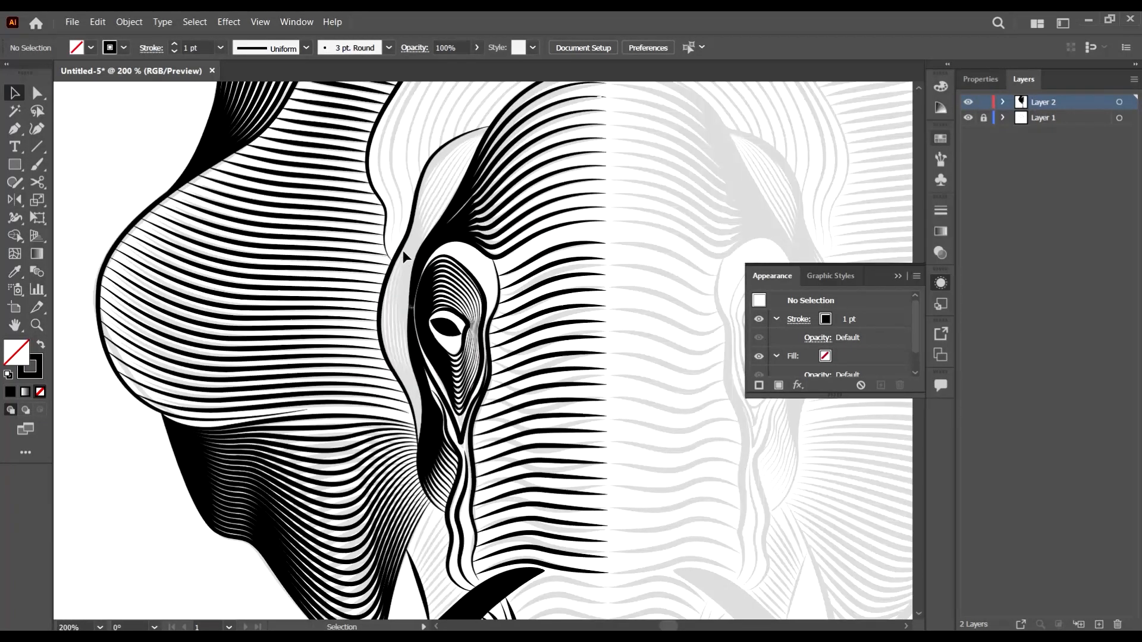
Start a pen path at the forehead's centre line just above the topmost forehead stripe and curve it down to the temple
{"action": "left_click", "coordinate": [13, 129]}
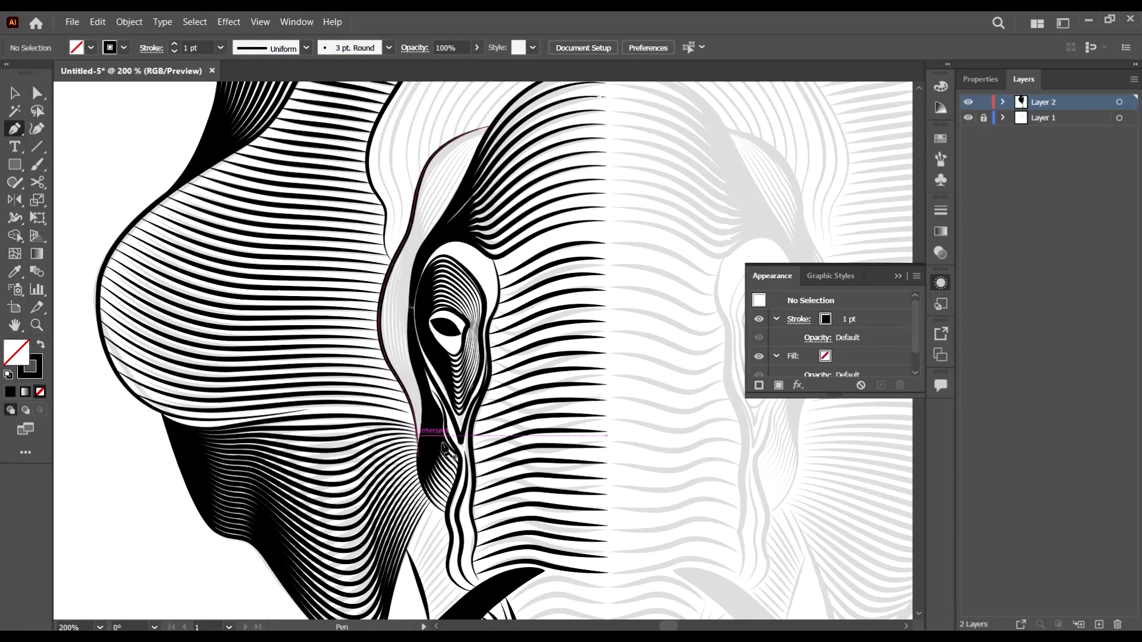
{"action": "scroll", "coordinate": [553, 308], "scroll_direction": "up", "scroll_amount": 3}
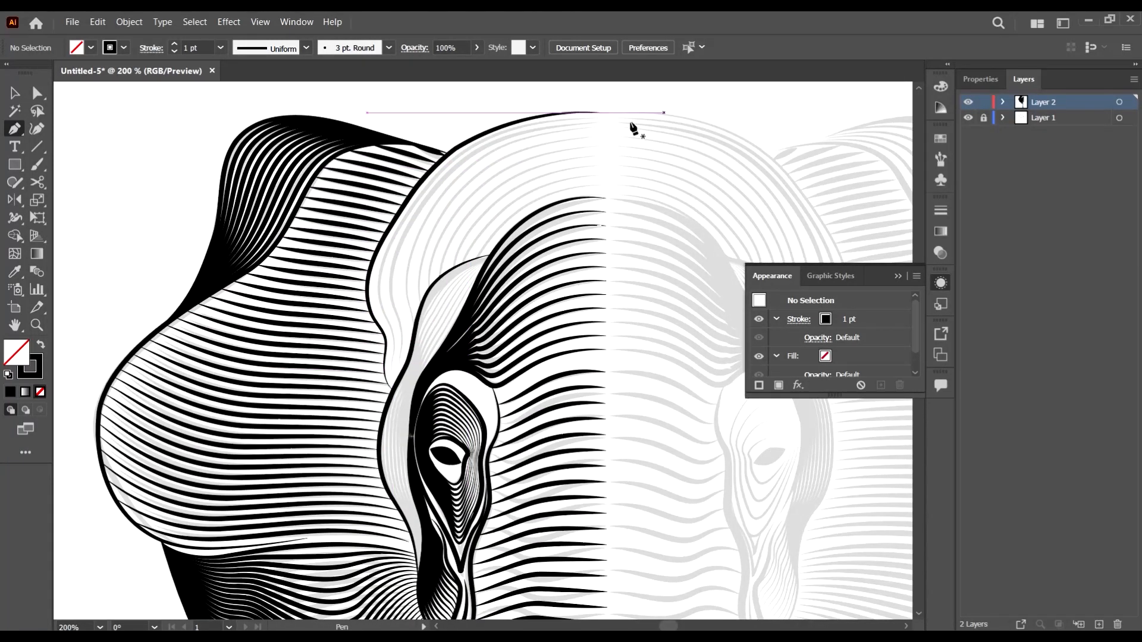
{"action": "scroll", "coordinate": [537, 184], "scroll_direction": "up", "scroll_amount": 2}
{"action": "scroll", "coordinate": [537, 182], "scroll_direction": "up", "scroll_amount": 1}
{"action": "scroll", "coordinate": [690, 217], "scroll_direction": "up", "scroll_amount": 2}
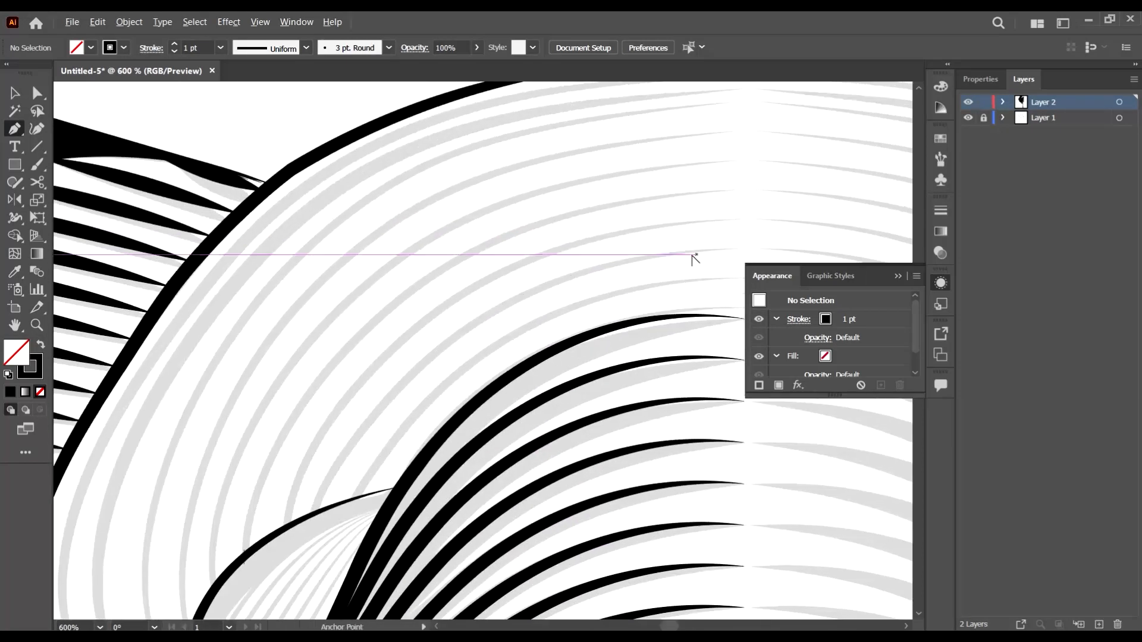
{"action": "scroll", "coordinate": [655, 278], "scroll_direction": "down", "scroll_amount": 1}
{"action": "scroll", "coordinate": [702, 305], "scroll_direction": "up", "scroll_amount": 2}
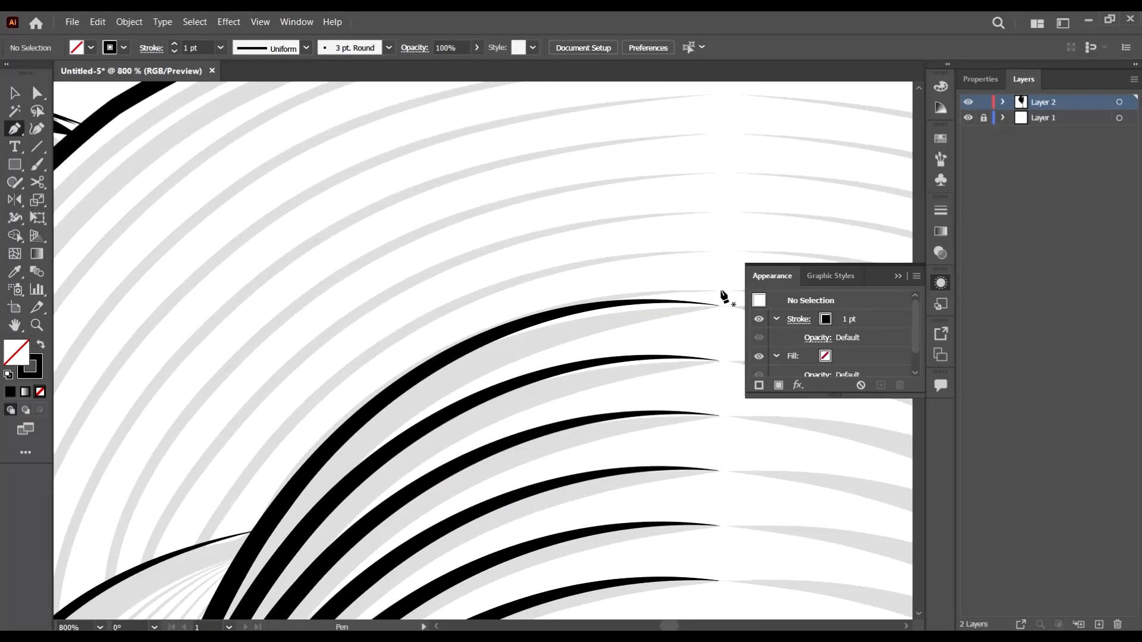
{"action": "left_click", "coordinate": [714, 250]}
{"action": "scroll", "coordinate": [714, 250], "scroll_direction": "down", "scroll_amount": 2}
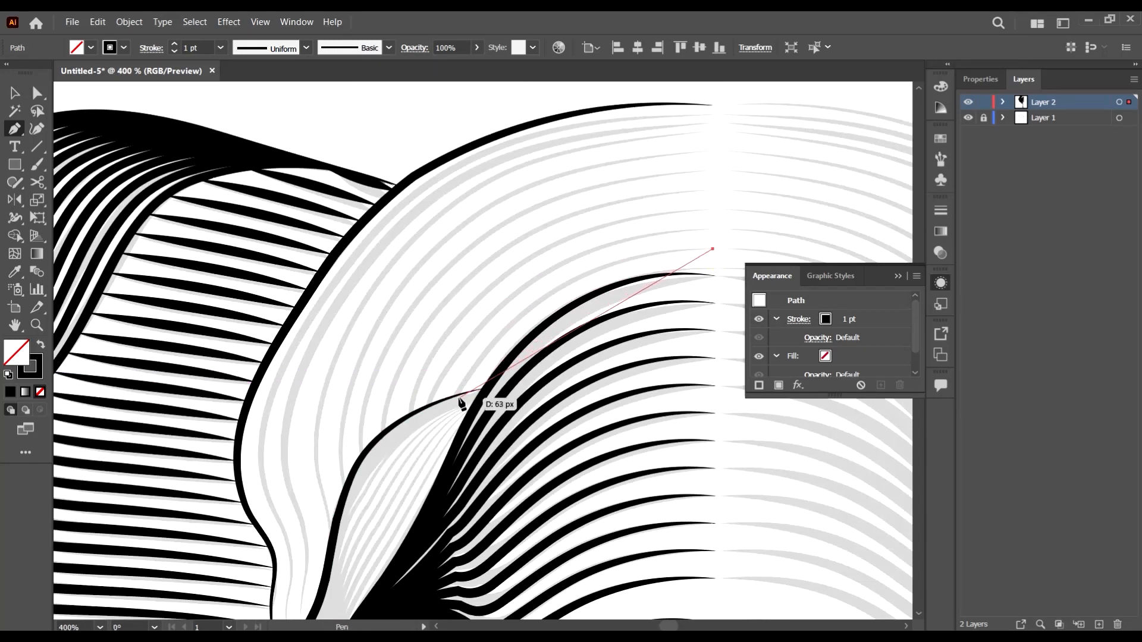
{"action": "left_click_drag", "start_coordinate": [454, 406], "coordinate": [371, 571]}
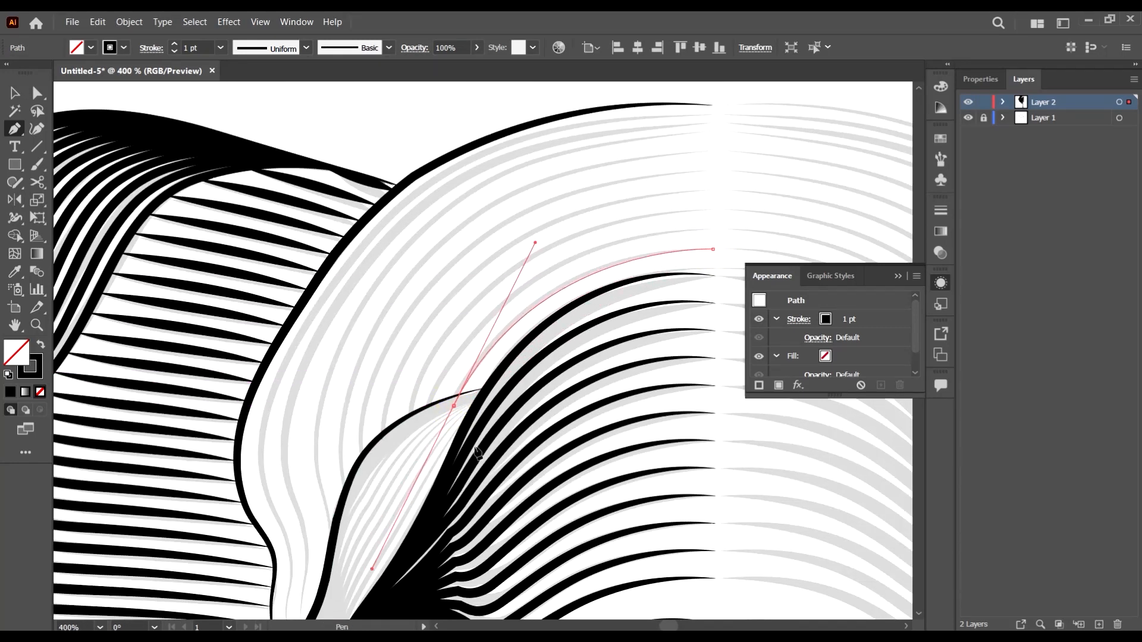
Extend the forehead path with a curved segment down to the dark area beside the eye and deselect it
{"action": "scroll", "coordinate": [478, 438], "scroll_direction": "down", "scroll_amount": 1}
{"action": "scroll", "coordinate": [478, 436], "scroll_direction": "down", "scroll_amount": 2}
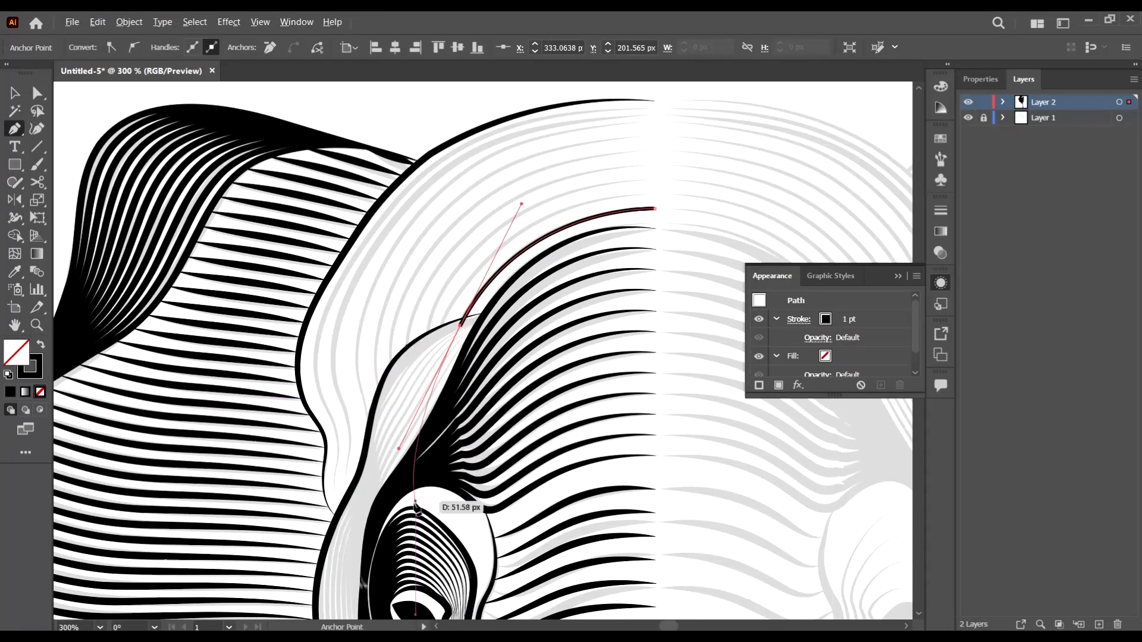
{"action": "scroll", "coordinate": [411, 493], "scroll_direction": "down", "scroll_amount": 2}
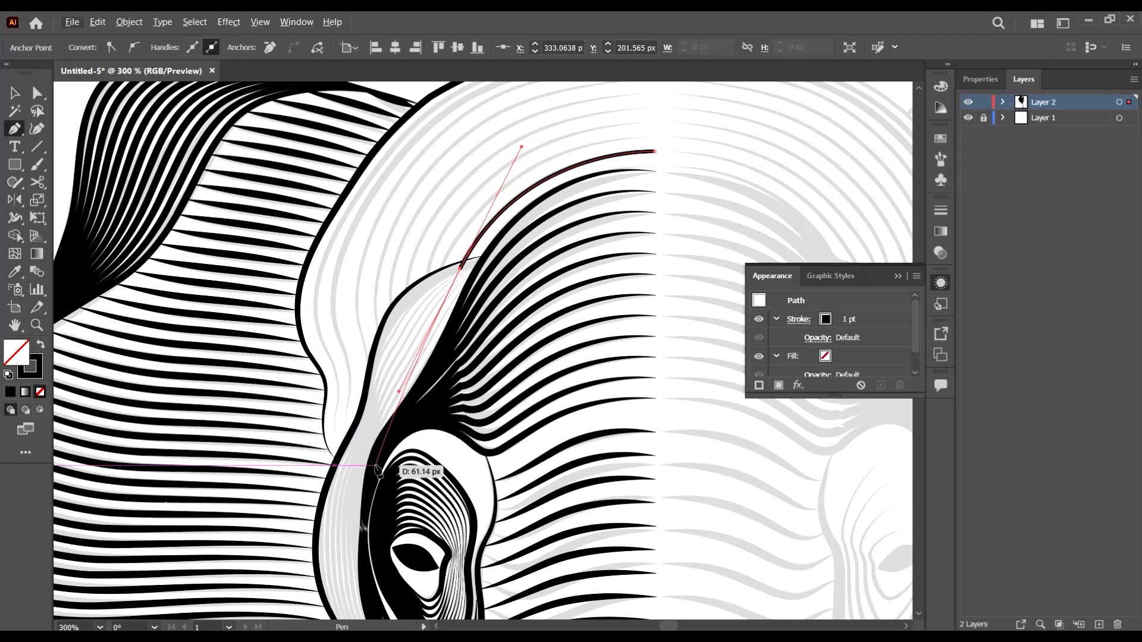
{"action": "left_click_drag", "start_coordinate": [370, 464], "coordinate": [341, 490]}
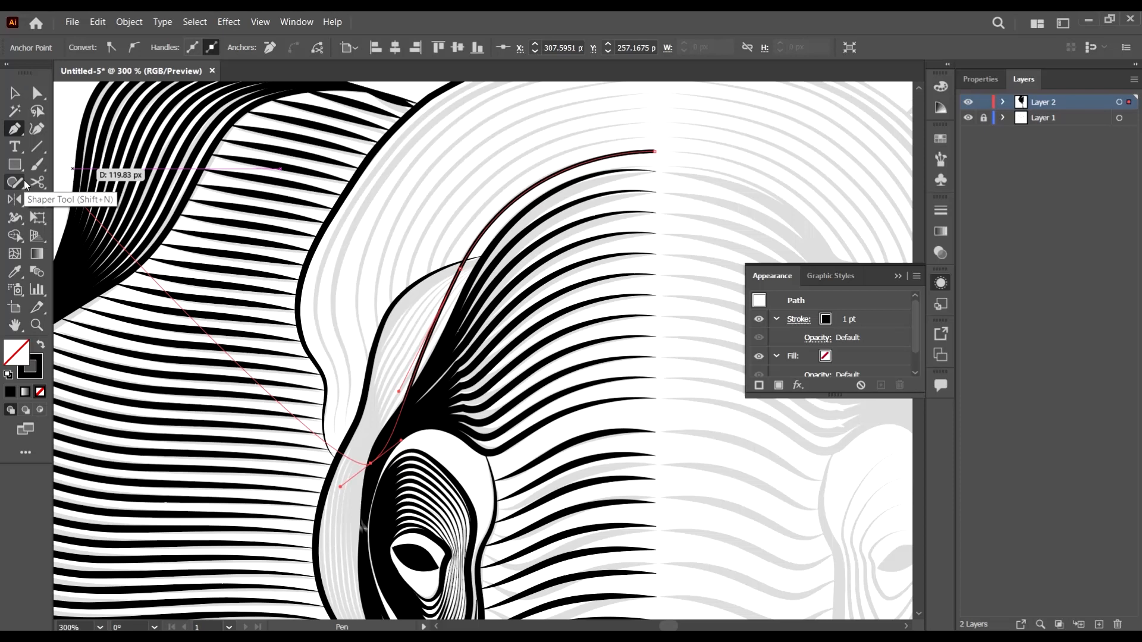
{"action": "left_click", "coordinate": [15, 92]}
{"action": "left_click", "coordinate": [454, 221]}
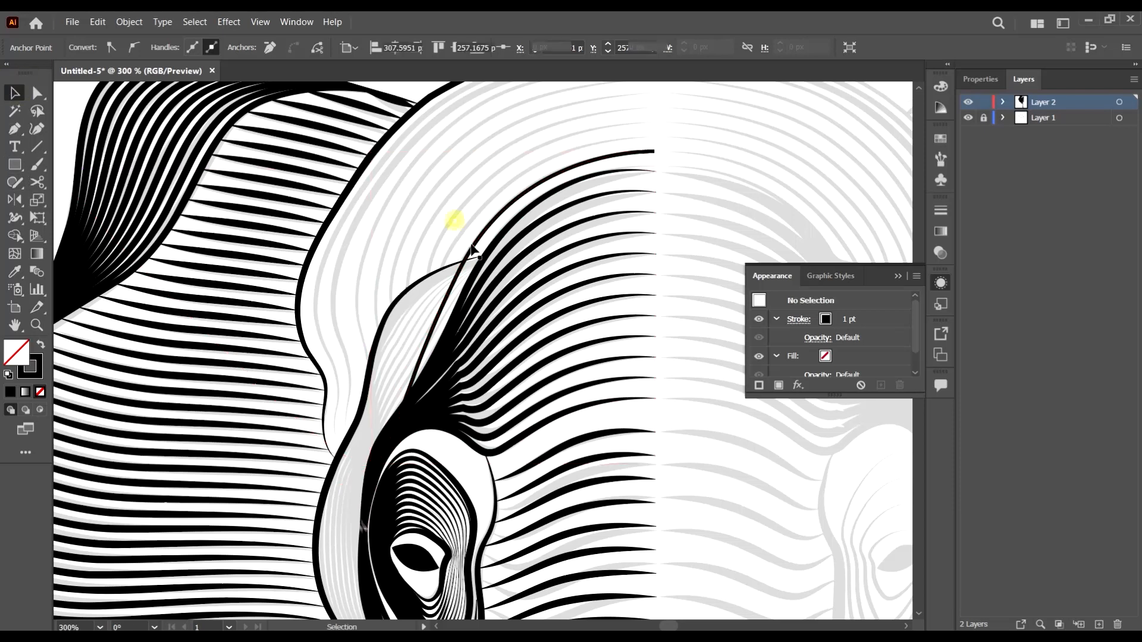
Give the new forehead path a 2 pt stroke with the width profile tapered at both ends
{"action": "left_click", "coordinate": [473, 248]}
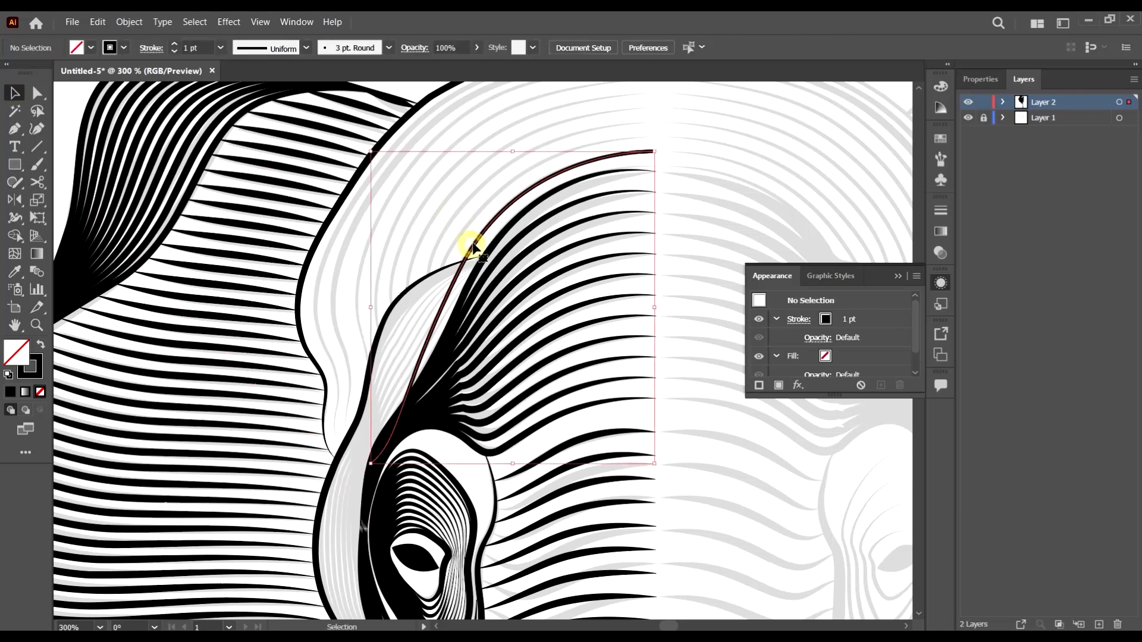
{"action": "left_click", "coordinate": [220, 48]}
{"action": "left_click", "coordinate": [241, 128]}
{"action": "left_click", "coordinate": [306, 48]}
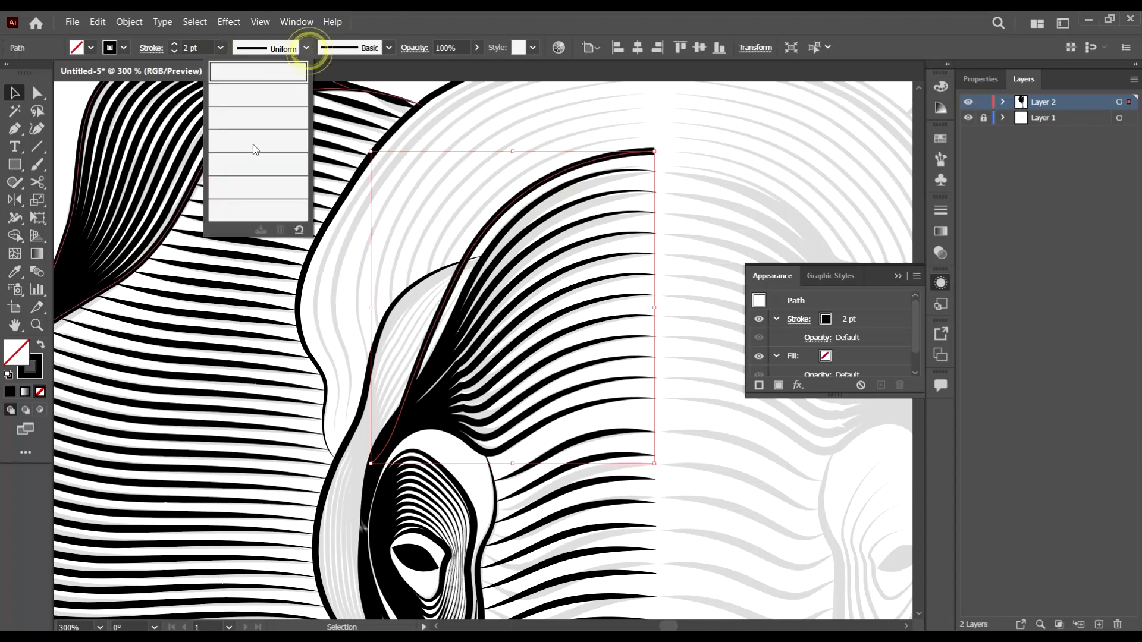
{"action": "left_click", "coordinate": [265, 95]}
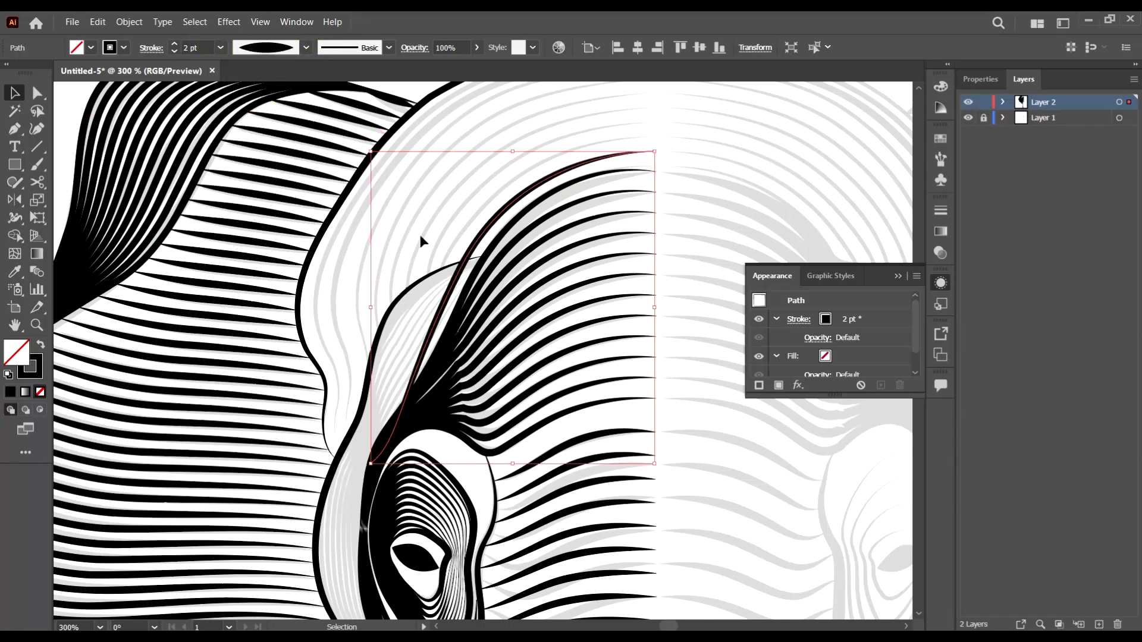
{"action": "left_click", "coordinate": [242, 378]}
{"action": "left_click", "coordinate": [37, 271]}
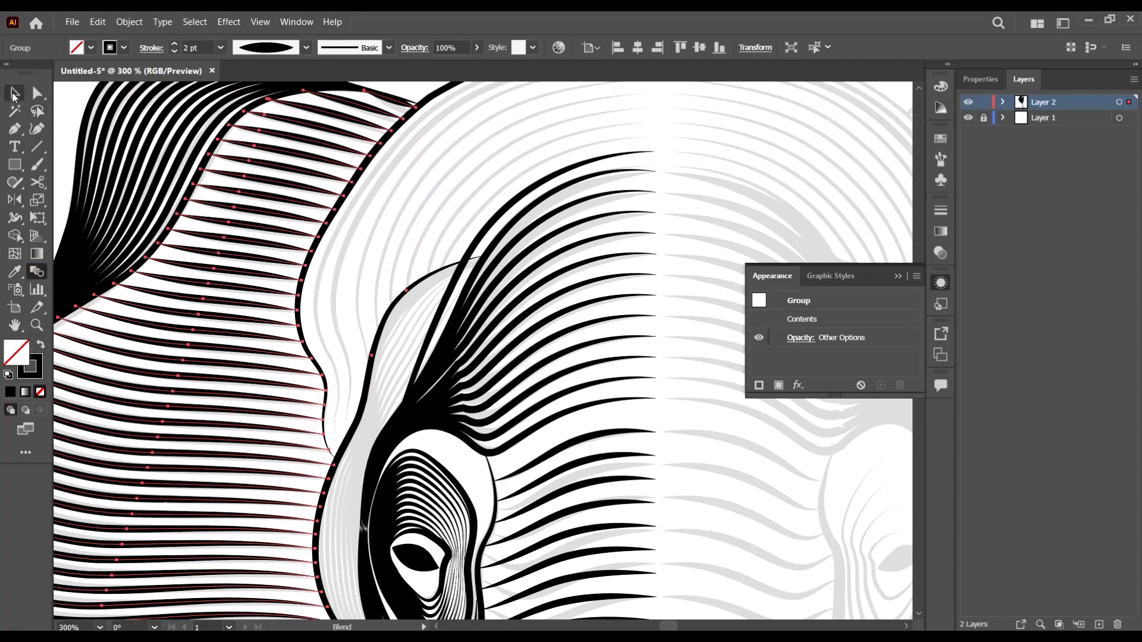
{"action": "left_click", "coordinate": [15, 93]}
{"action": "left_click", "coordinate": [375, 247]}
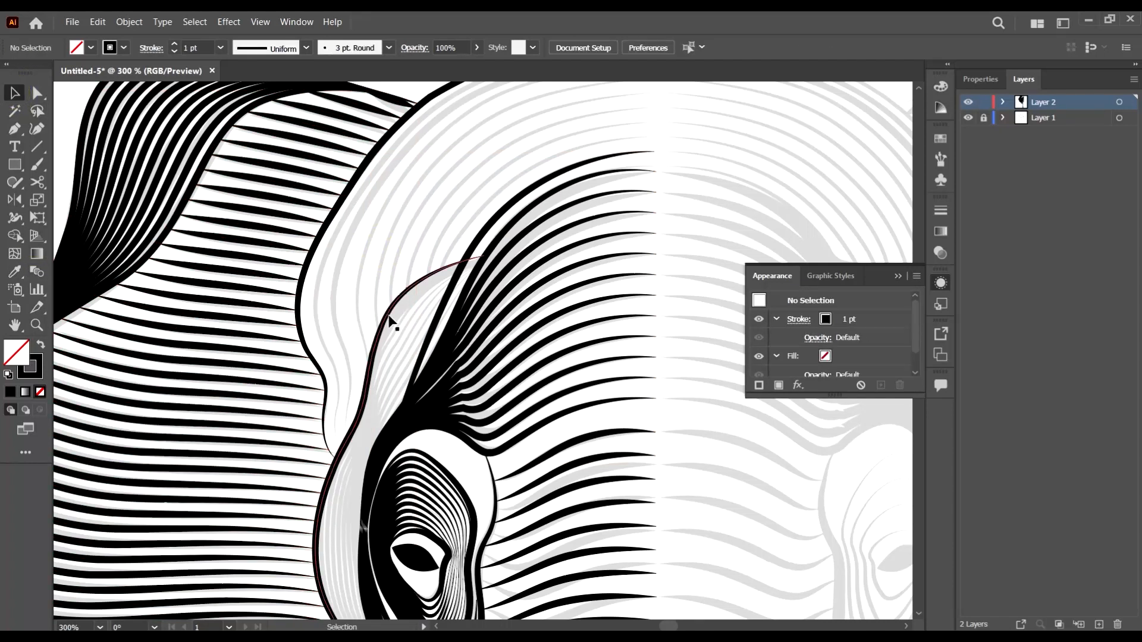
{"action": "left_click", "coordinate": [451, 297]}
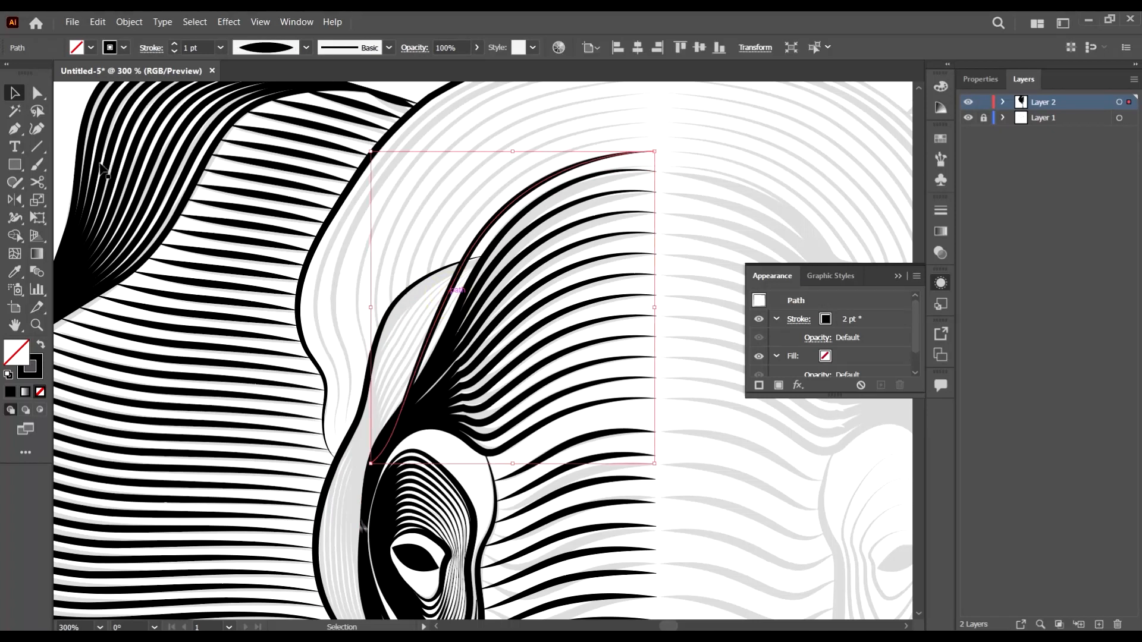
{"action": "left_click", "coordinate": [358, 181], "text": "shift"}
{"action": "scroll", "coordinate": [455, 180], "scroll_direction": "up", "scroll_amount": 2}
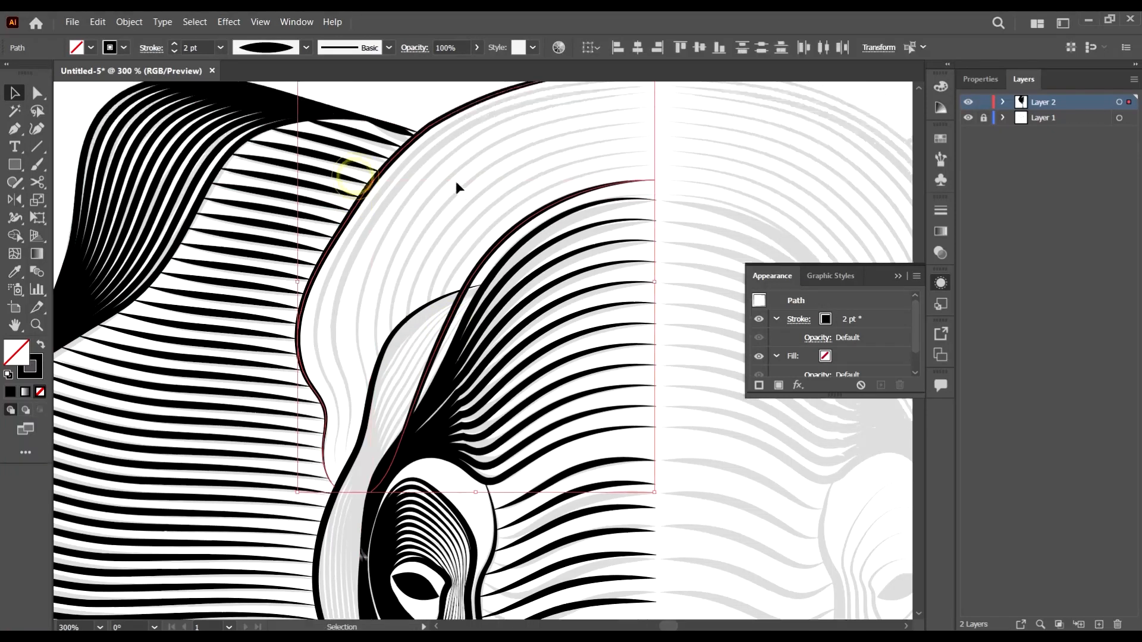
{"action": "left_click", "coordinate": [466, 173]}
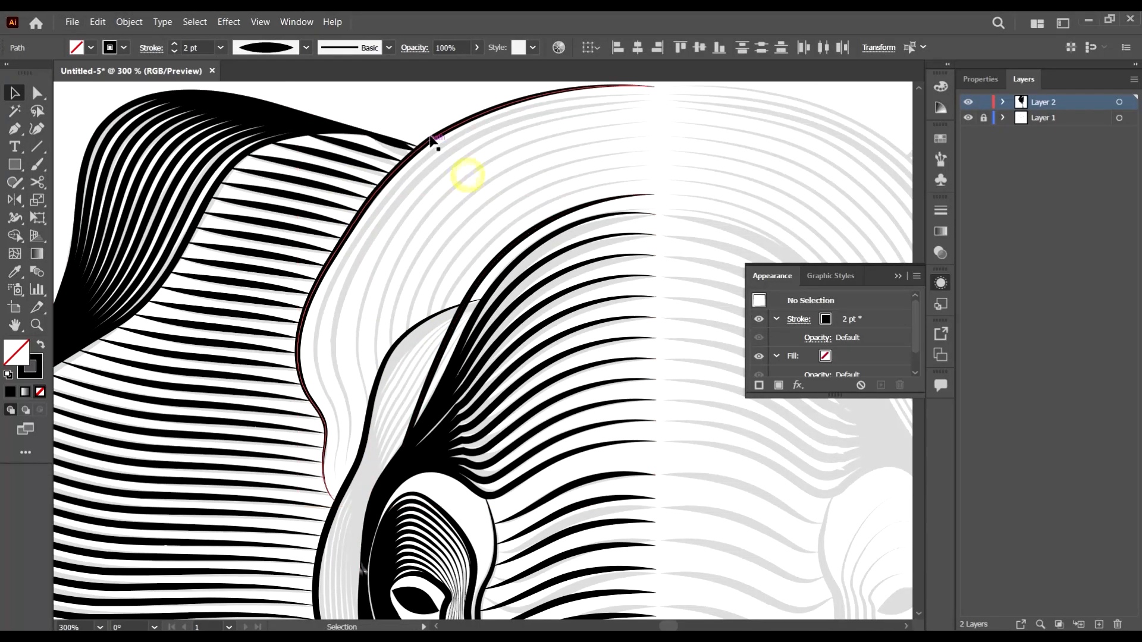
Select the upper head outline's anchor where it meets the ear and raise its direction handle to lift the crown curve
{"action": "scroll", "coordinate": [316, 128], "scroll_direction": "up", "scroll_amount": 4}
{"action": "left_click", "coordinate": [37, 93]}
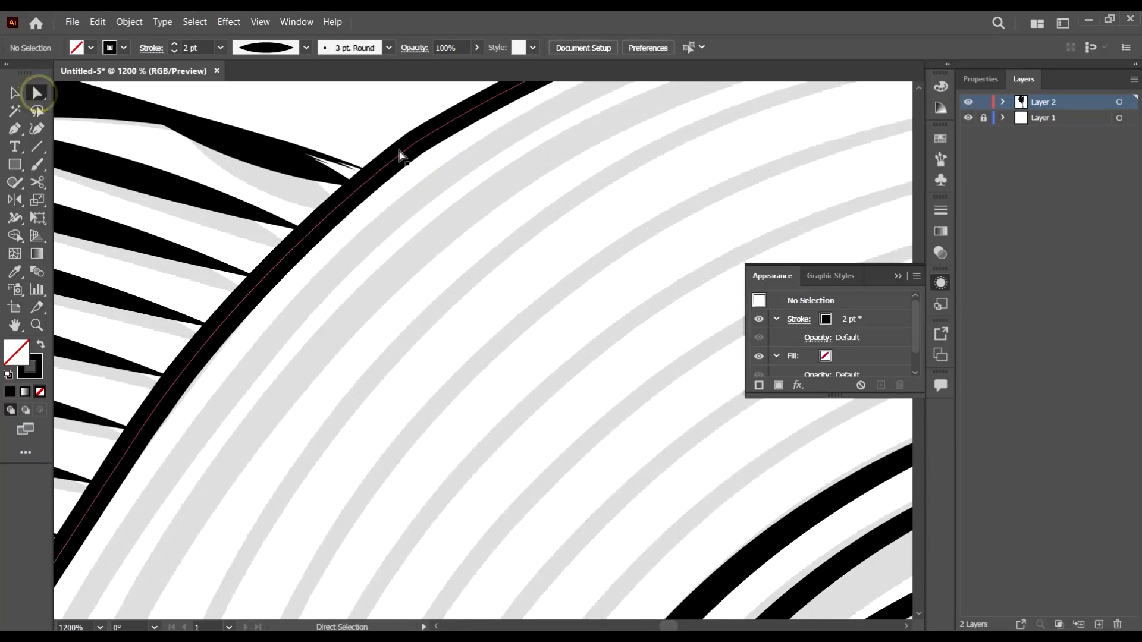
{"action": "left_click", "coordinate": [415, 150], "text": "alt"}
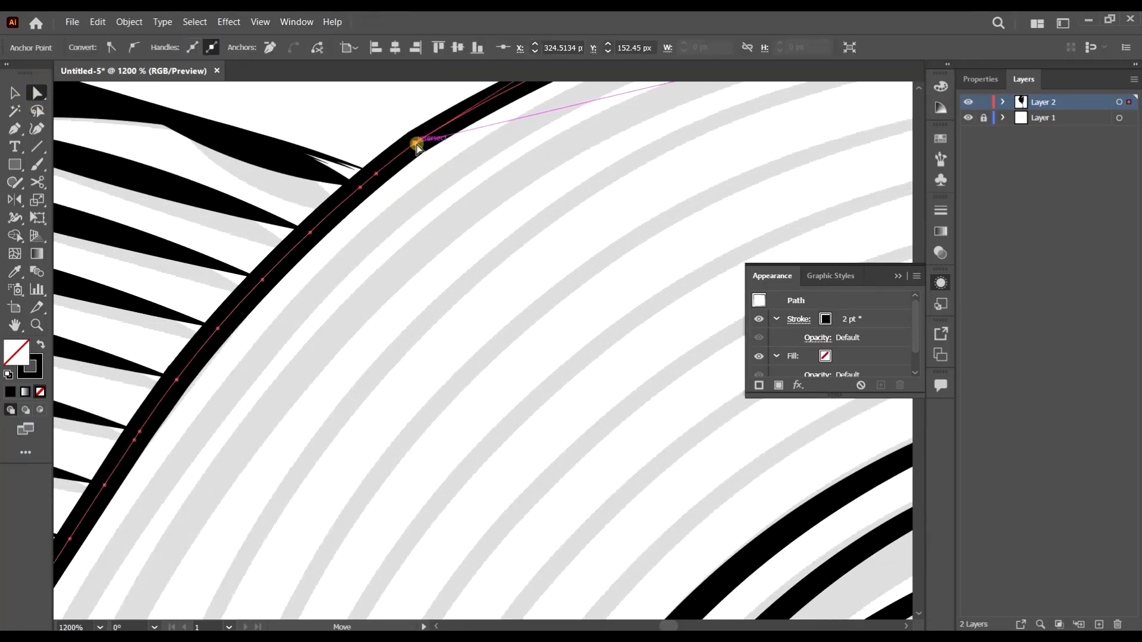
{"action": "scroll", "coordinate": [456, 163], "scroll_direction": "up", "scroll_amount": 1}
{"action": "scroll", "coordinate": [522, 132], "scroll_direction": "down", "scroll_amount": 5}
{"action": "scroll", "coordinate": [525, 115], "scroll_direction": "up", "scroll_amount": 2}
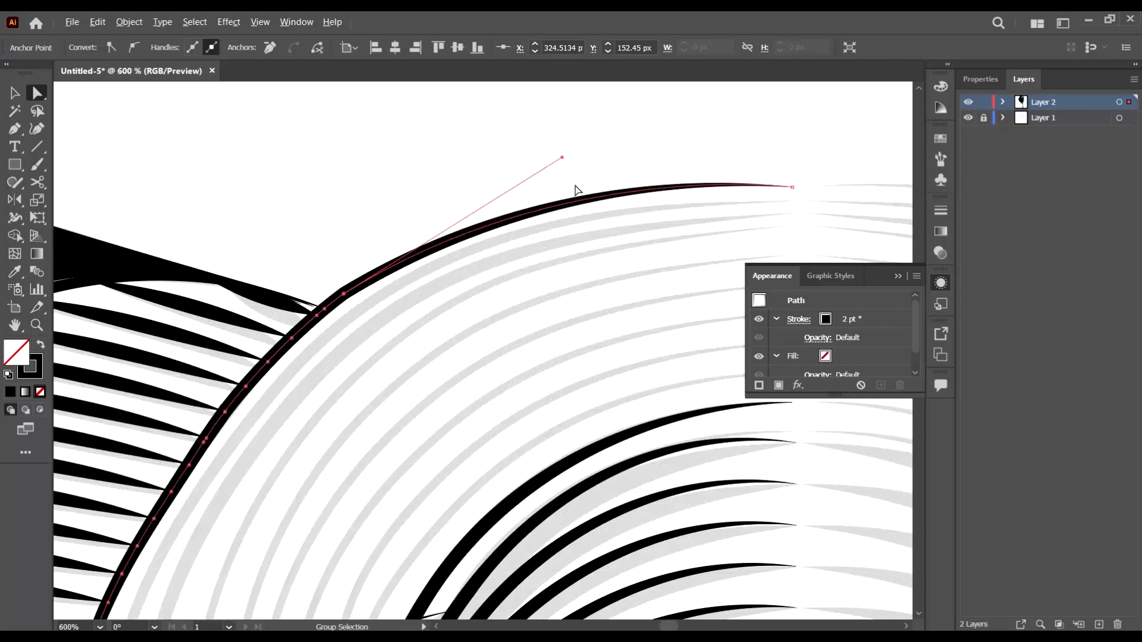
{"action": "left_click_drag", "start_coordinate": [563, 160], "coordinate": [559, 138]}
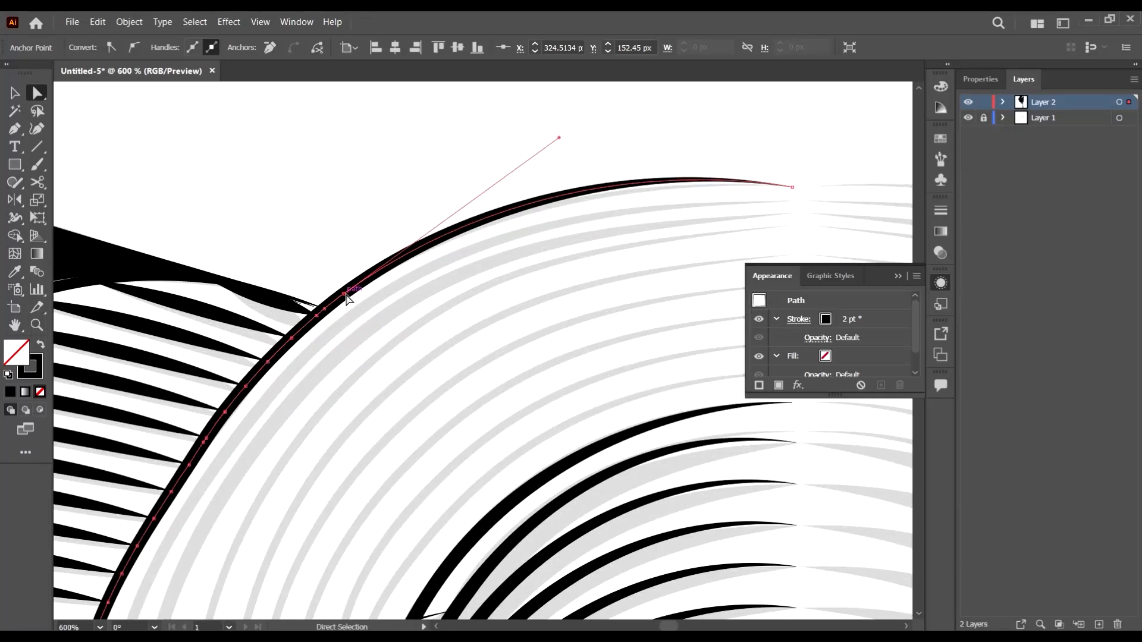
Convert the head outline's anchor beside the ear to smooth and pull its handle up and outward to round the crown
{"action": "left_click", "coordinate": [345, 294]}
{"action": "left_click", "coordinate": [134, 50]}
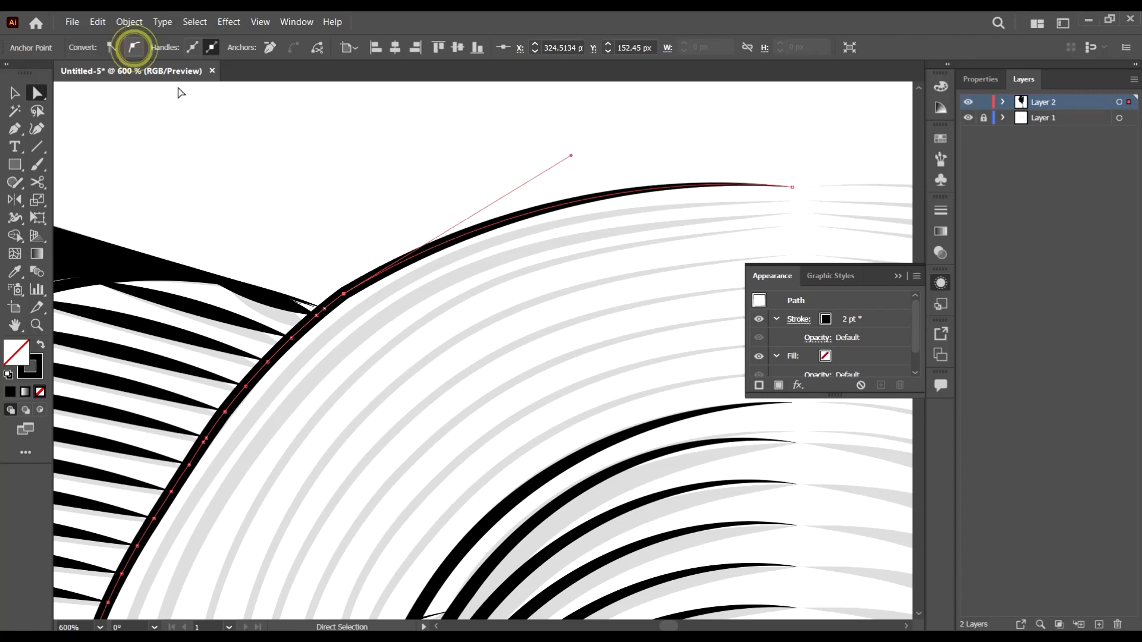
{"action": "left_click_drag", "start_coordinate": [570, 159], "coordinate": [584, 123]}
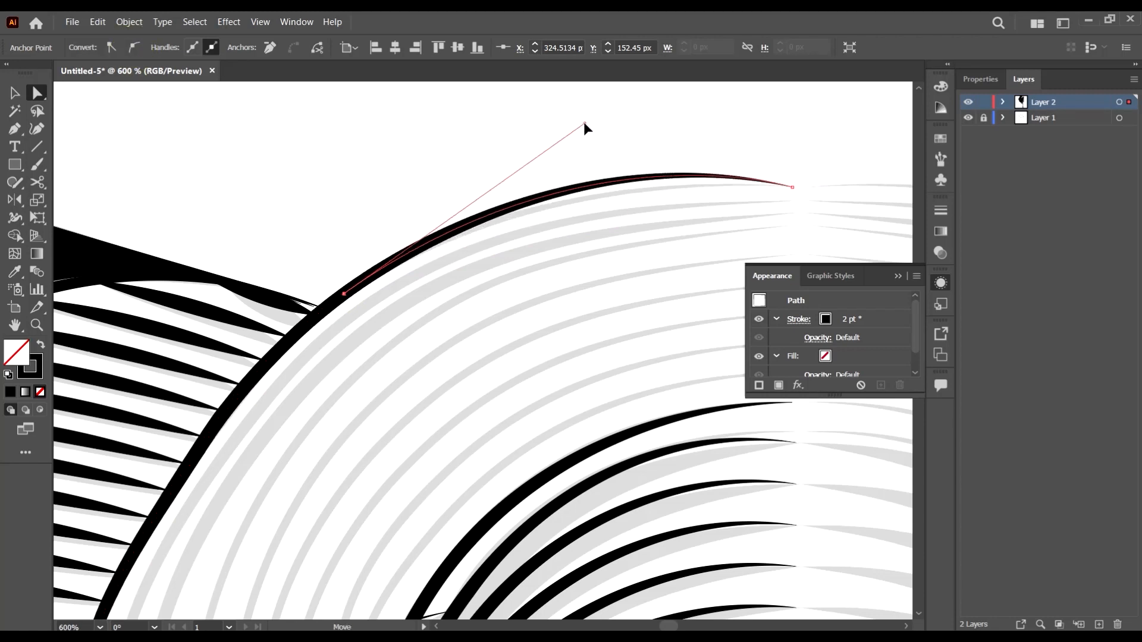
{"action": "key", "text": "ctrl+minus"}
{"action": "key", "text": "ctrl+minus"}
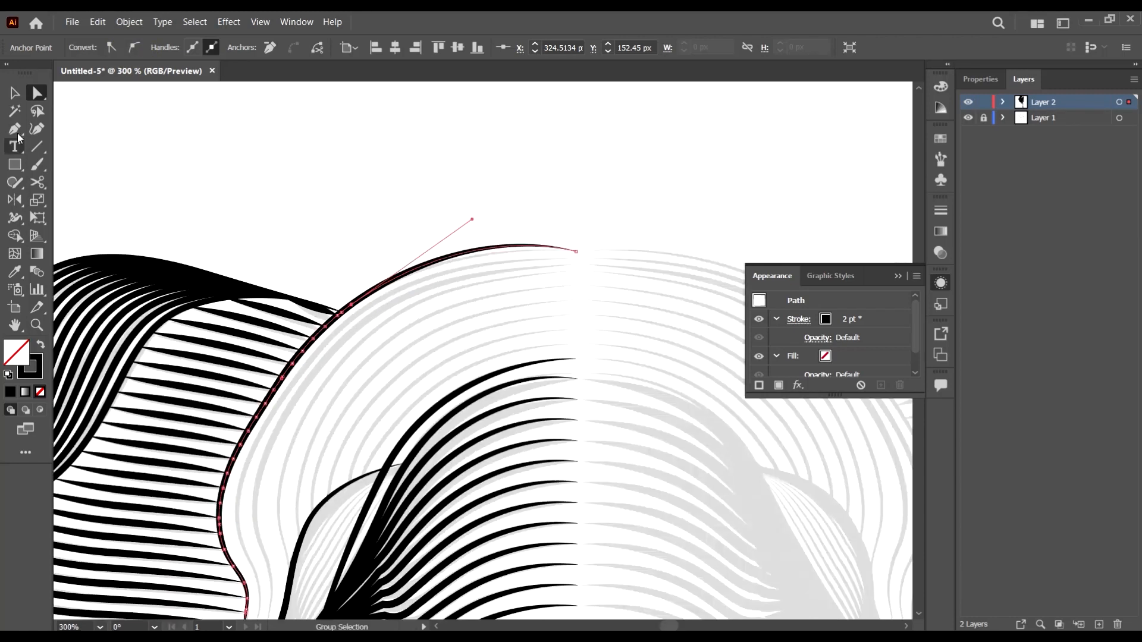
Blend the upper head outline with the tapered forehead path to fill the crown with stripes
{"action": "left_click", "coordinate": [15, 92]}
{"action": "left_click", "coordinate": [399, 372], "text": "shift"}
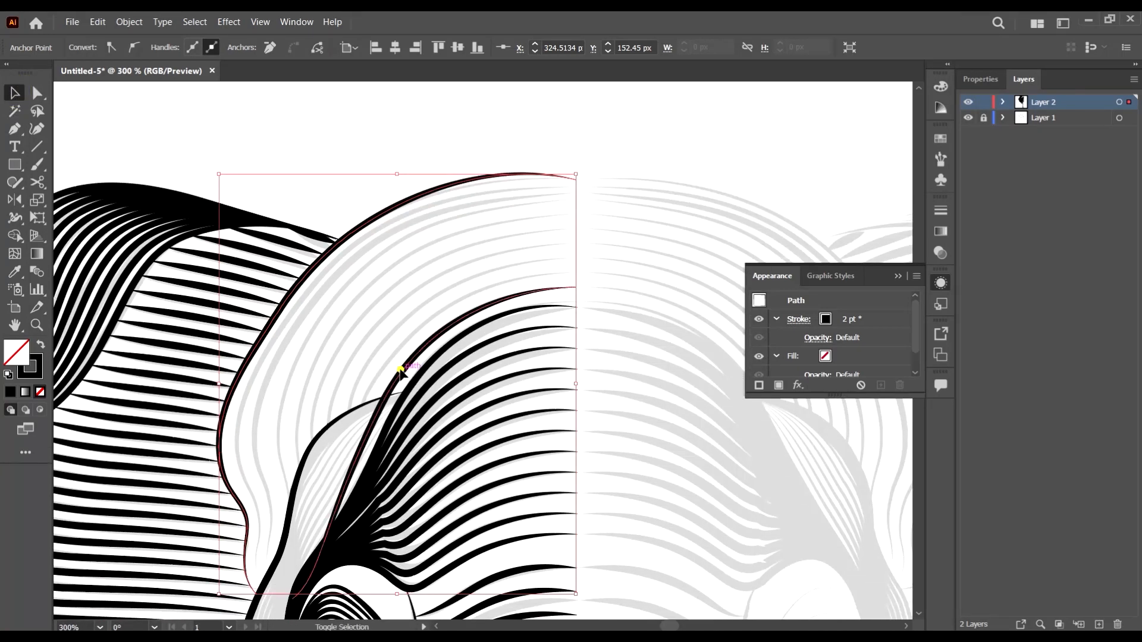
{"action": "left_click", "coordinate": [130, 22]}
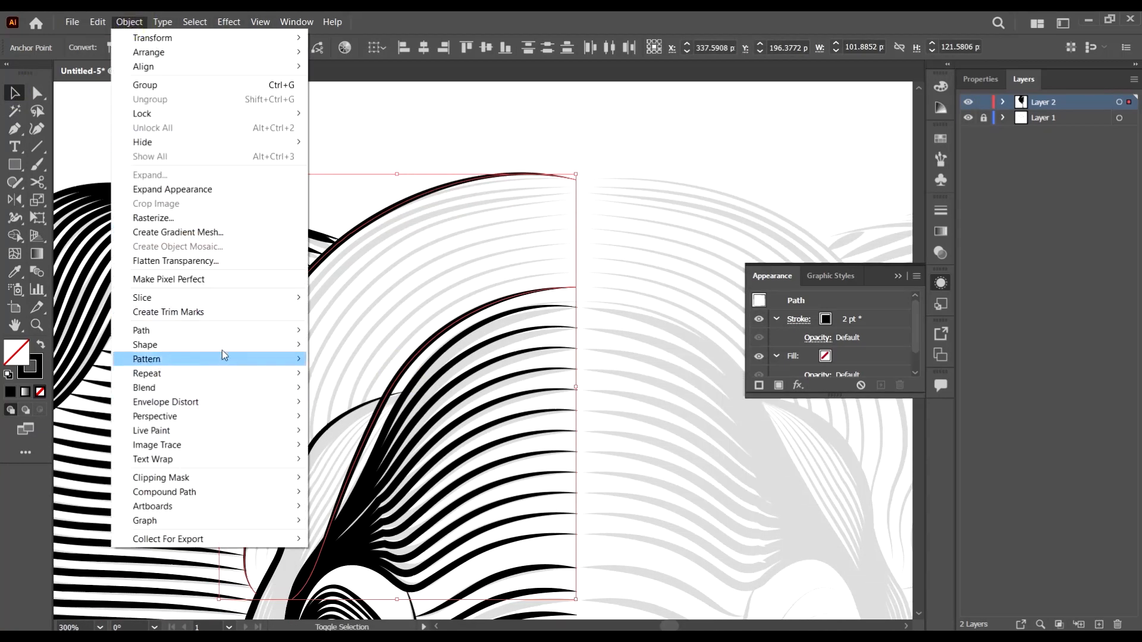
{"action": "mouse_move", "coordinate": [199, 390]}
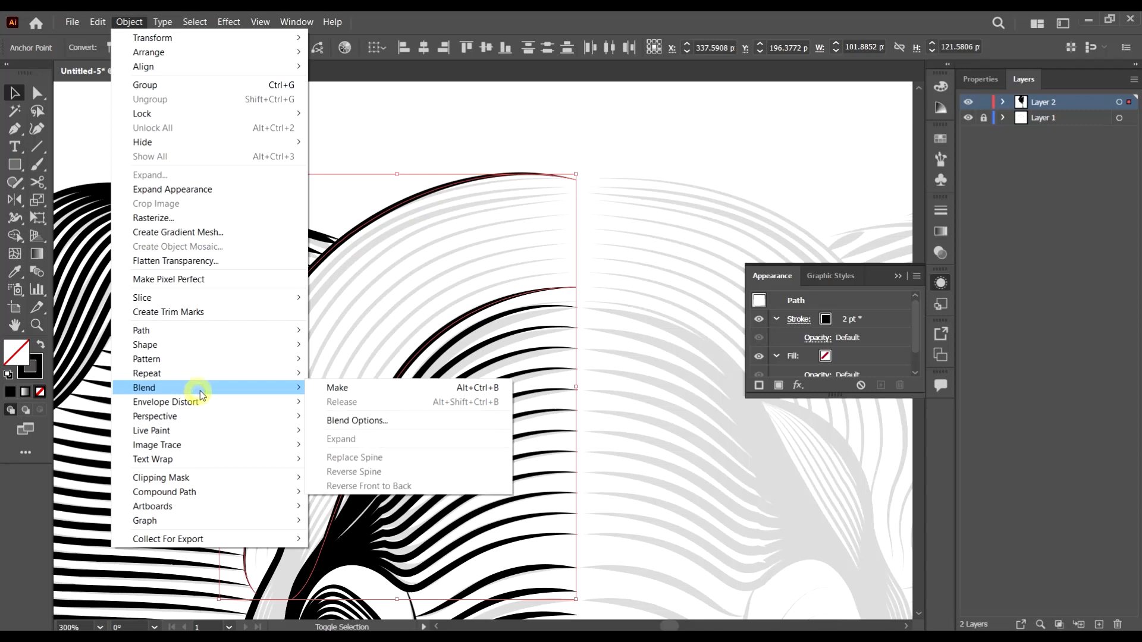
{"action": "left_click", "coordinate": [369, 389]}
{"action": "scroll", "coordinate": [497, 329], "scroll_direction": "down", "scroll_amount": 1}
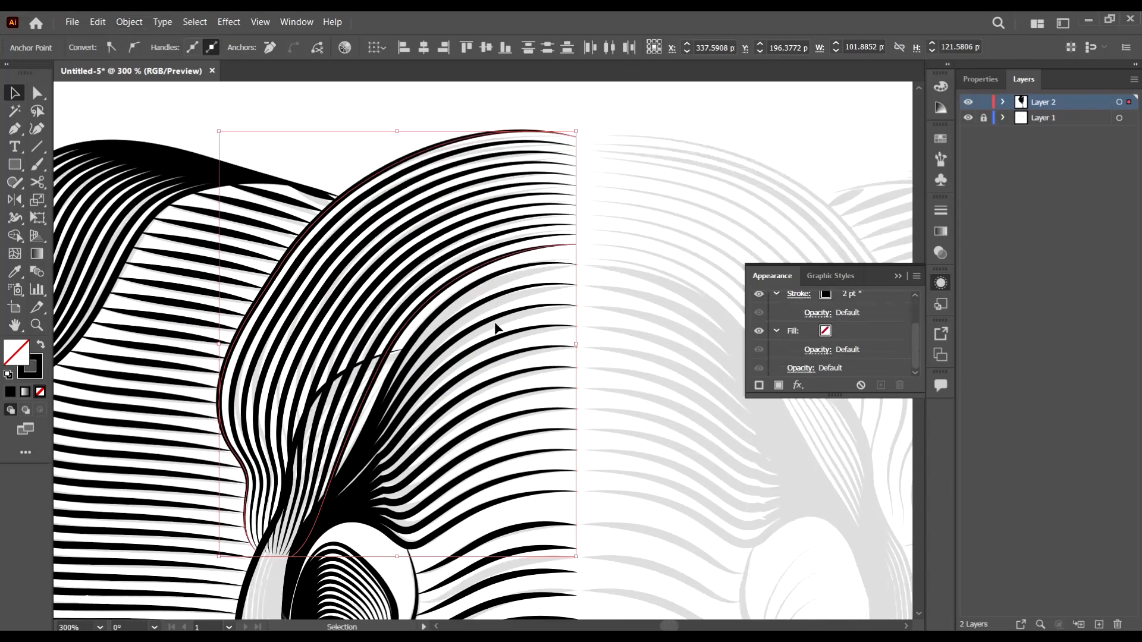
Set the upper head blend's spacing to 15 specified steps
{"action": "scroll", "coordinate": [502, 326], "scroll_direction": "down", "scroll_amount": 1}
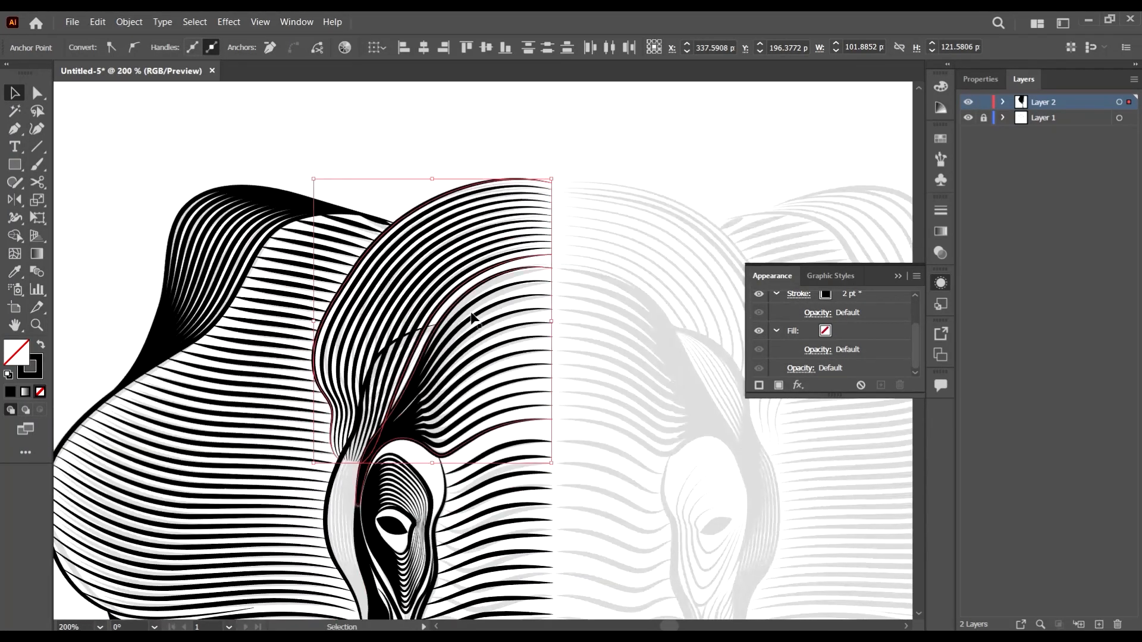
{"action": "scroll", "coordinate": [475, 351], "scroll_direction": "up", "scroll_amount": 1}
{"action": "double_click", "coordinate": [37, 272]}
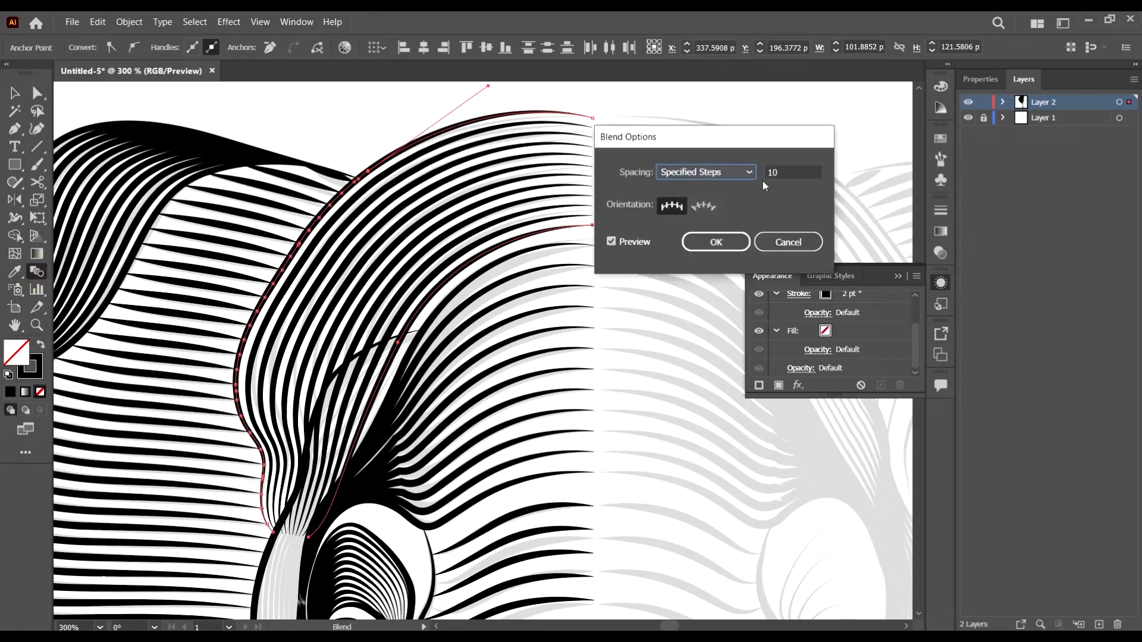
{"action": "double_click", "coordinate": [797, 170]}
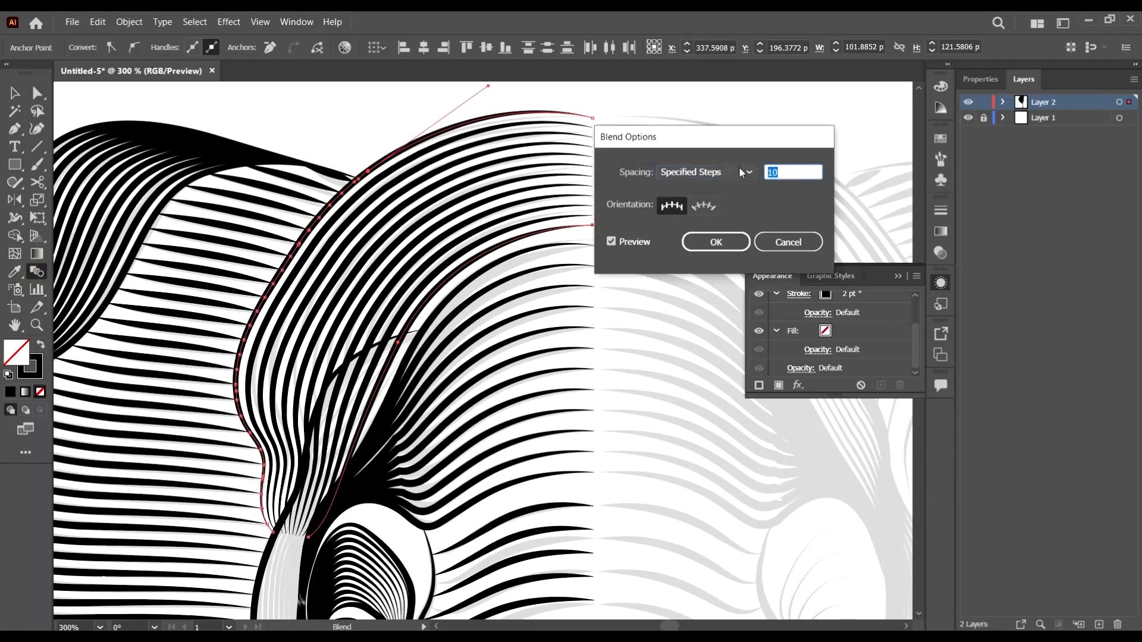
{"action": "type", "text": "15"}
{"action": "left_click", "coordinate": [729, 239]}
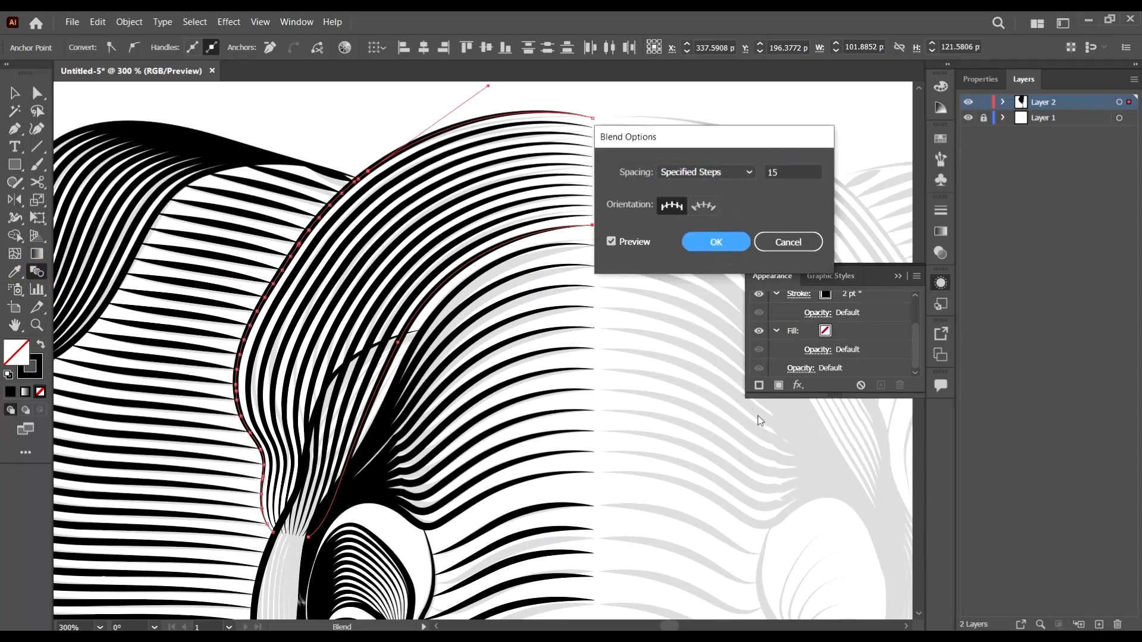
{"action": "left_click", "coordinate": [722, 241]}
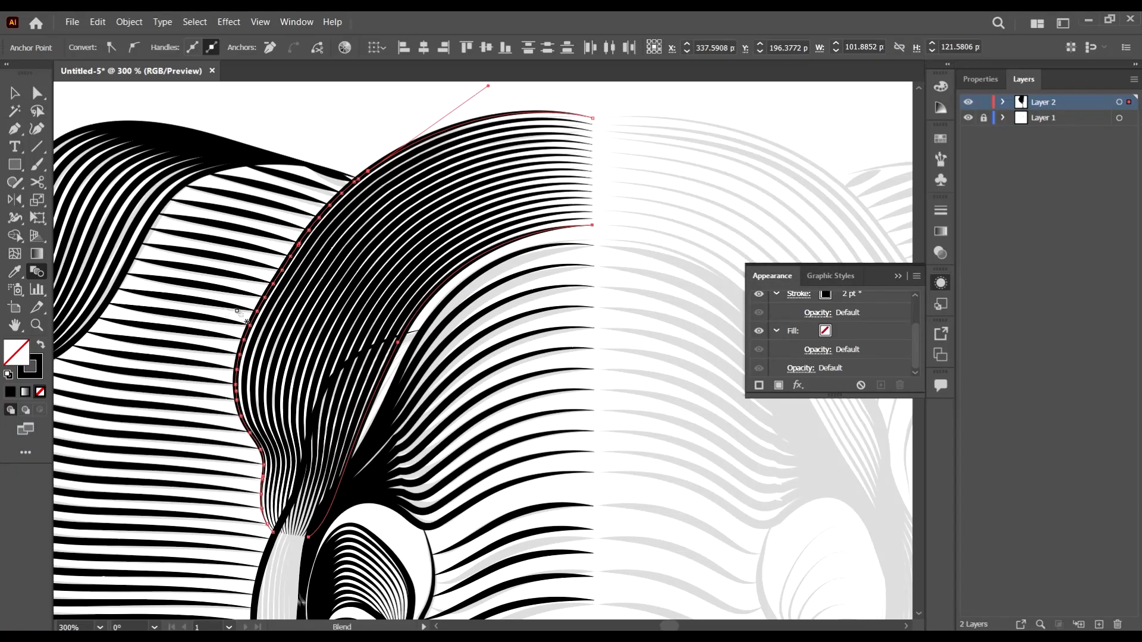
{"action": "scroll", "coordinate": [432, 291], "scroll_direction": "down", "scroll_amount": 1}
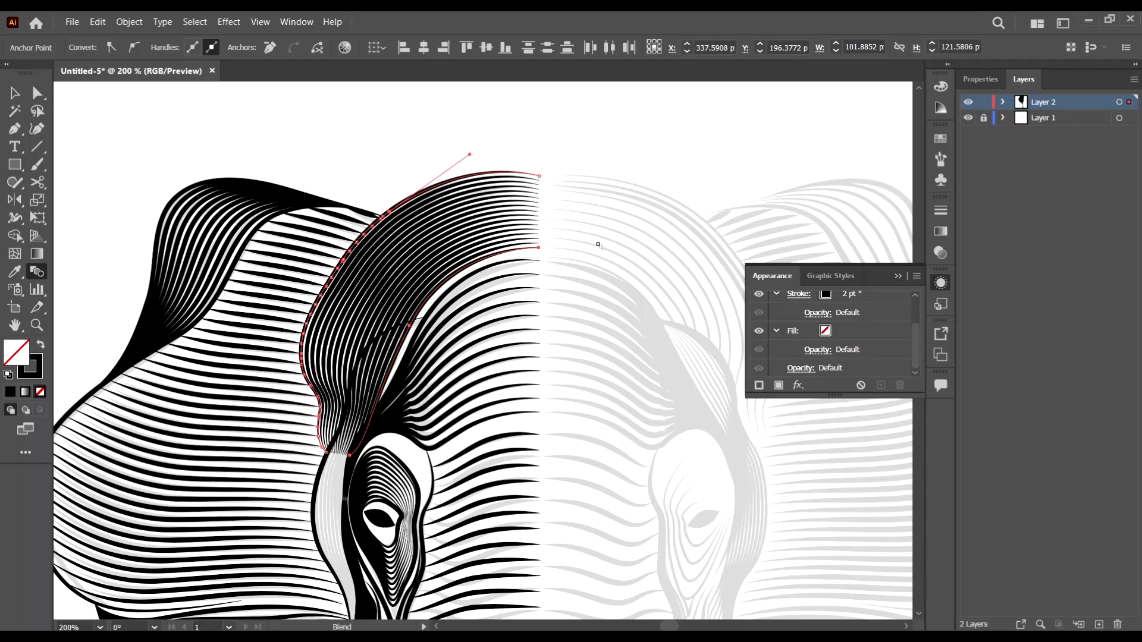
Try to expand the appearance of the upper head blend
{"action": "left_click", "coordinate": [21, 95]}
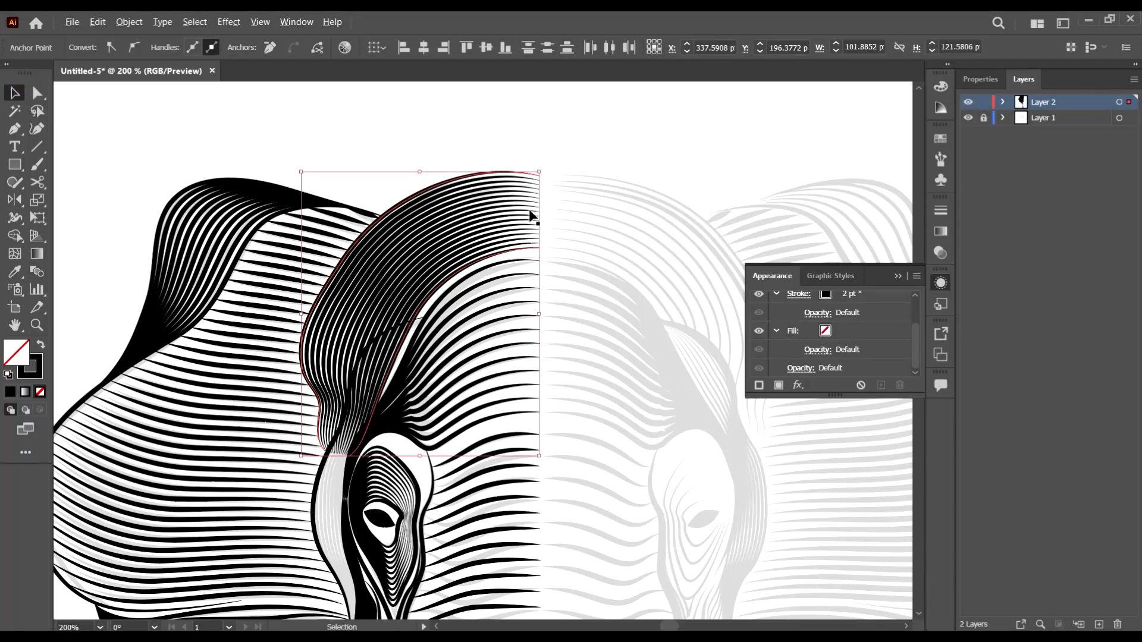
{"action": "scroll", "coordinate": [531, 216], "scroll_direction": "down", "scroll_amount": 1}
{"action": "scroll", "coordinate": [526, 273], "scroll_direction": "down", "scroll_amount": 1}
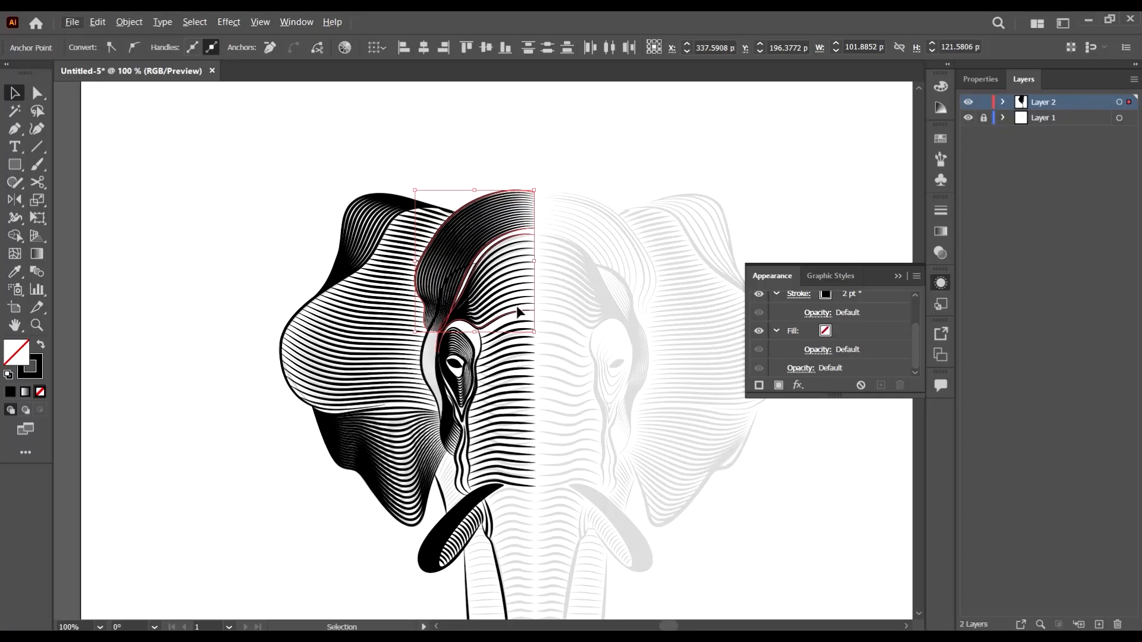
{"action": "left_click", "coordinate": [127, 24]}
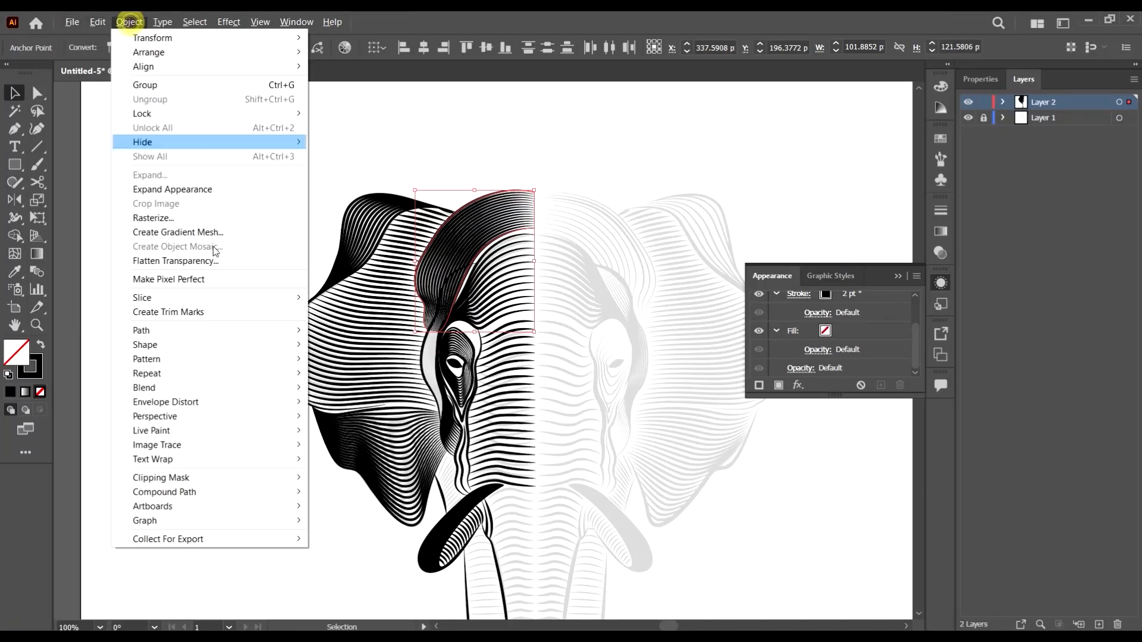
{"action": "left_click", "coordinate": [193, 189]}
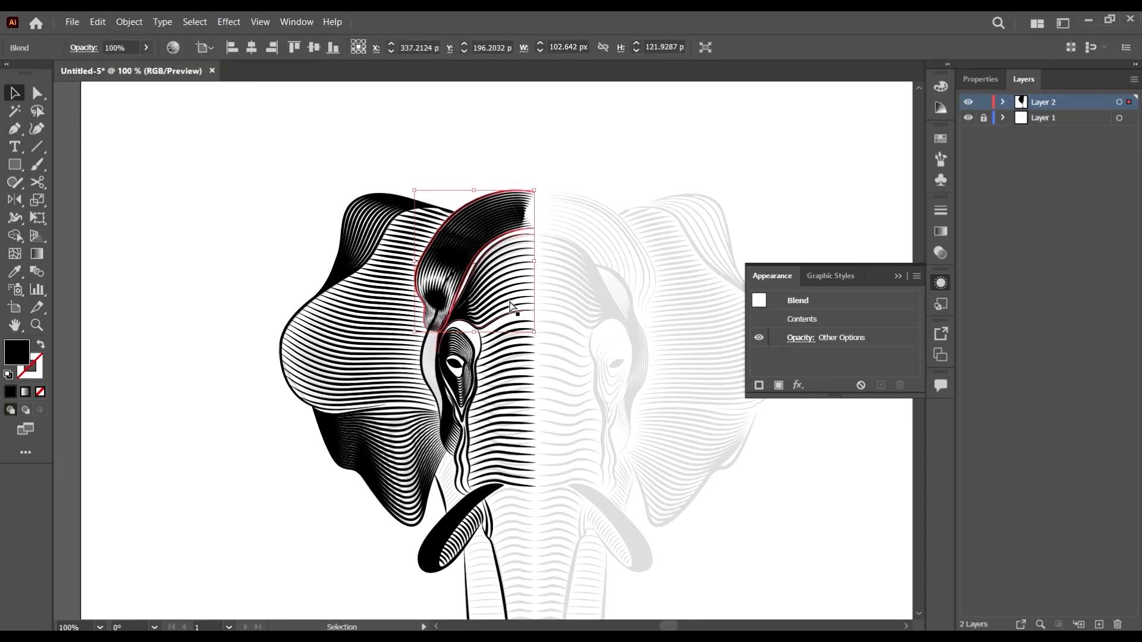
{"action": "key", "text": "a"}
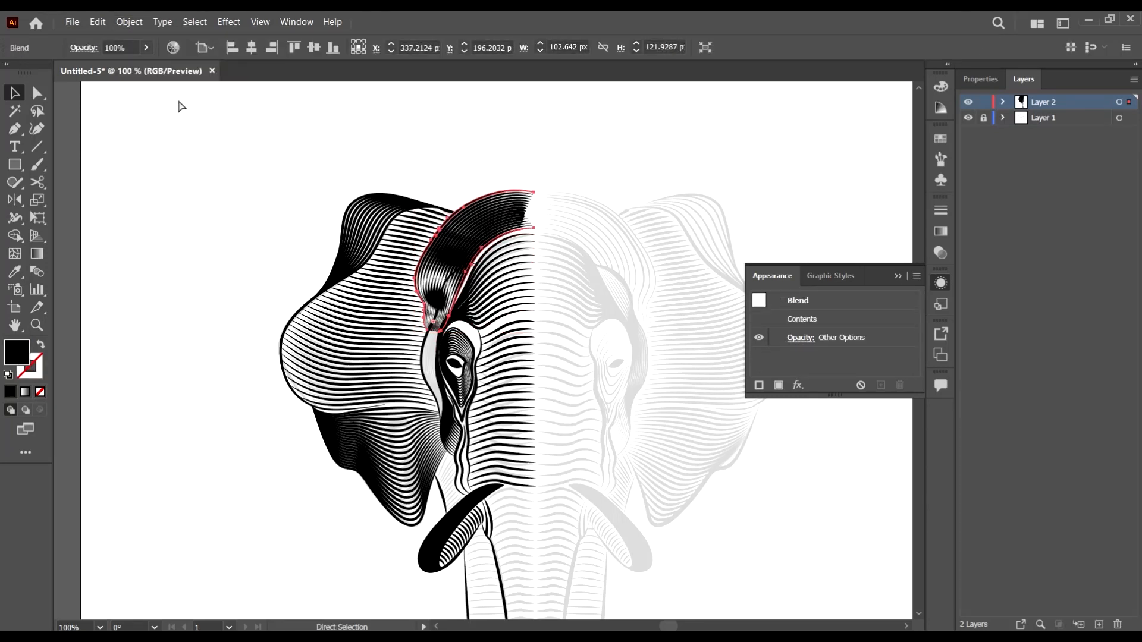
Expand the upper head blend into separate stripe paths
{"action": "left_click", "coordinate": [130, 22]}
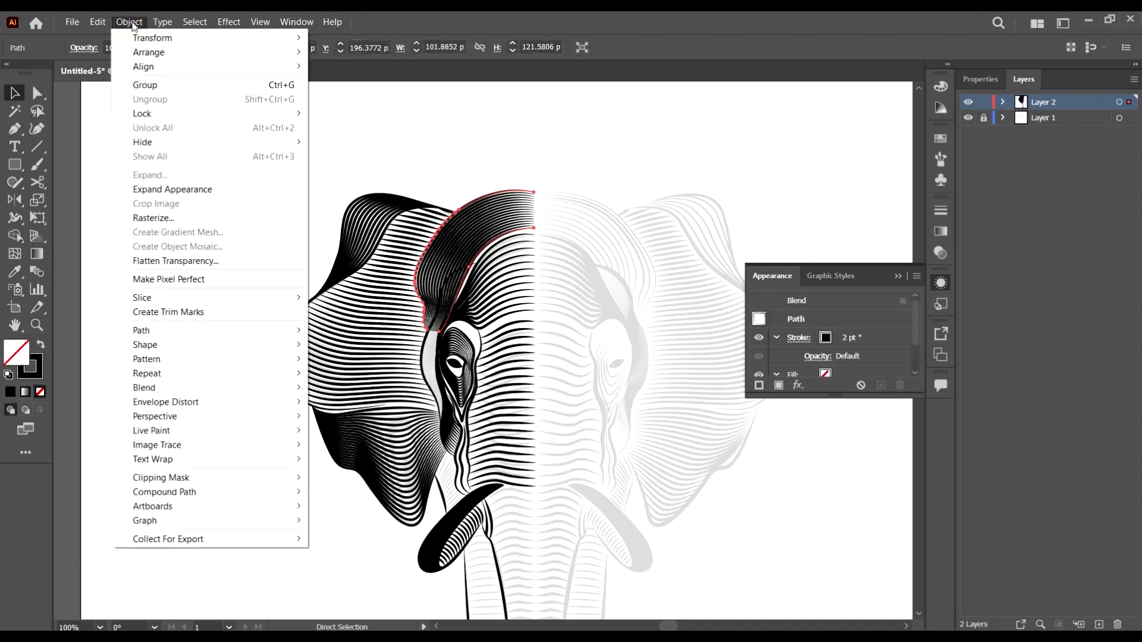
{"action": "left_click", "coordinate": [187, 385]}
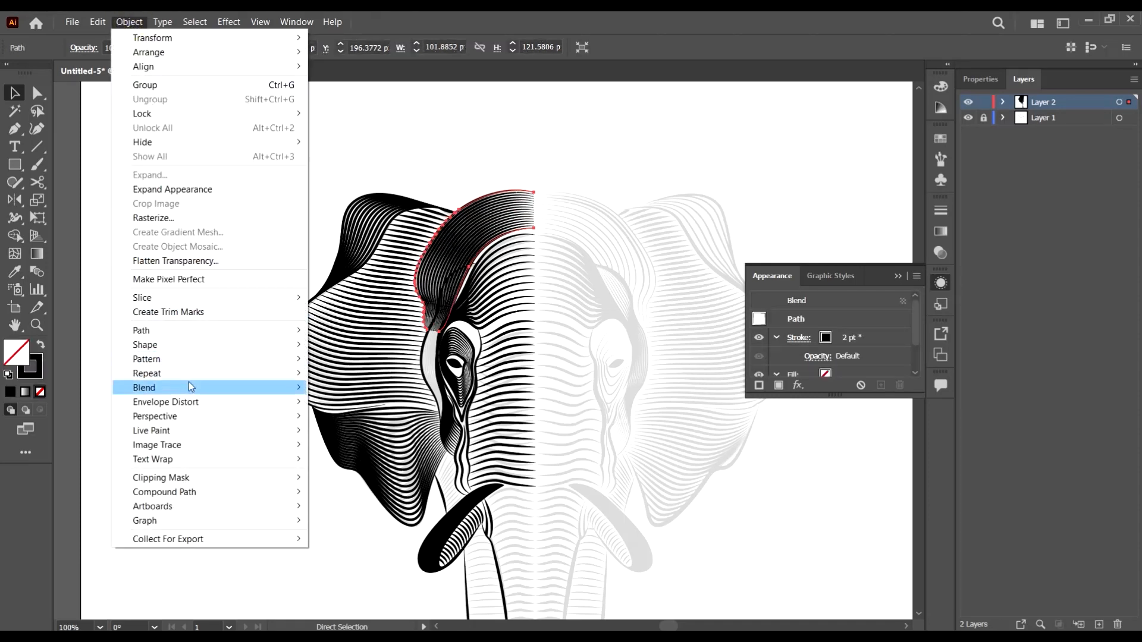
{"action": "left_click", "coordinate": [342, 439]}
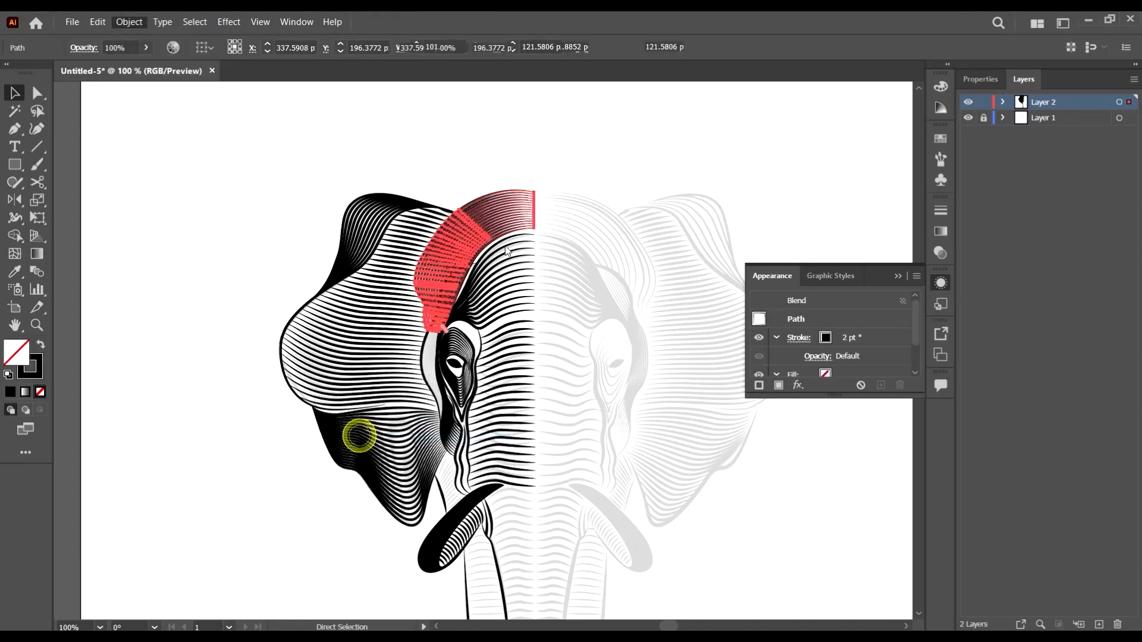
Select the expanded crown stripes with the curved outline above the eye and use Shape Builder to remove the stripe segments inside that outline
{"action": "key", "text": "ctrl+equal"}
{"action": "key", "text": "ctrl+equal"}
{"action": "scroll", "coordinate": [492, 321], "scroll_direction": "up", "scroll_amount": 1}
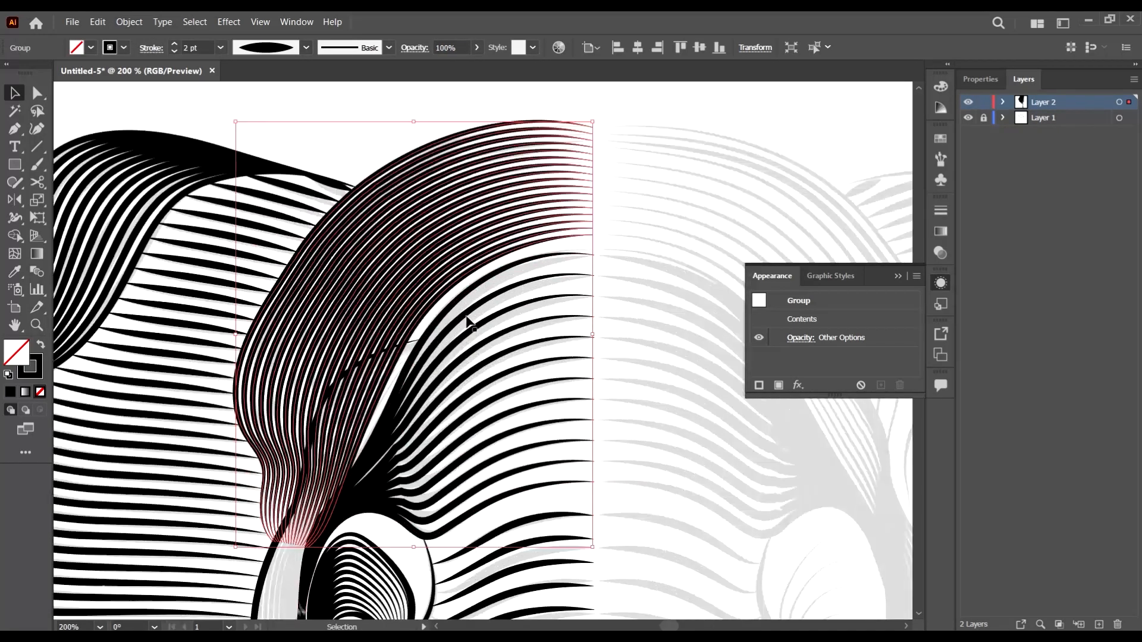
{"action": "scroll", "coordinate": [453, 309], "scroll_direction": "up", "scroll_amount": 1}
{"action": "scroll", "coordinate": [465, 345], "scroll_direction": "down", "scroll_amount": 8}
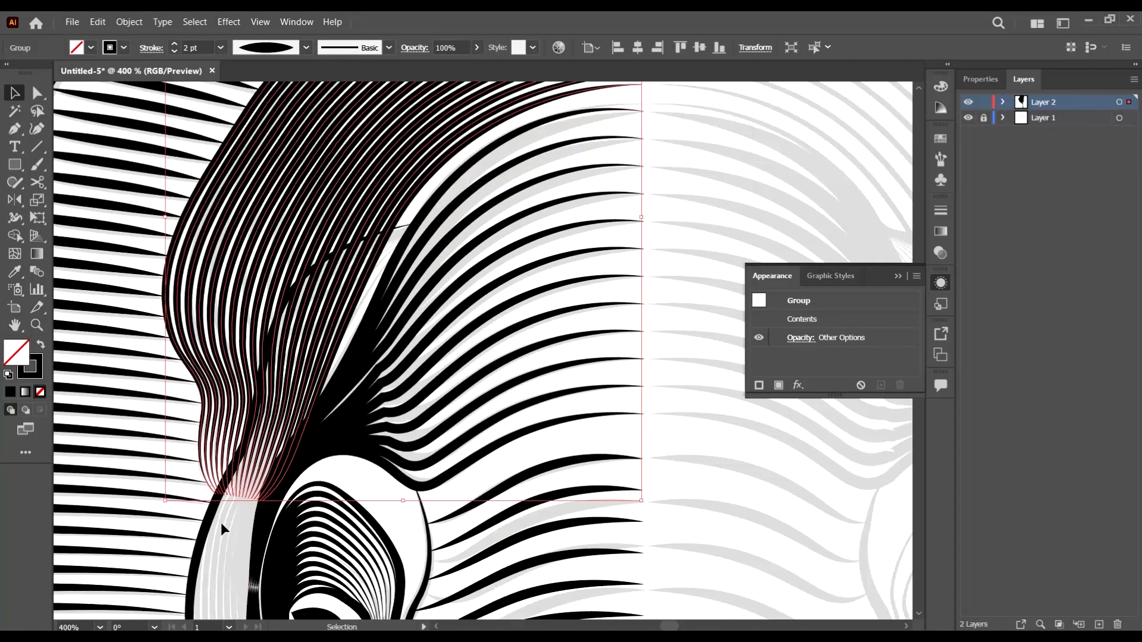
{"action": "left_click", "coordinate": [204, 529], "text": "shift"}
{"action": "left_click", "coordinate": [359, 436], "text": "shift"}
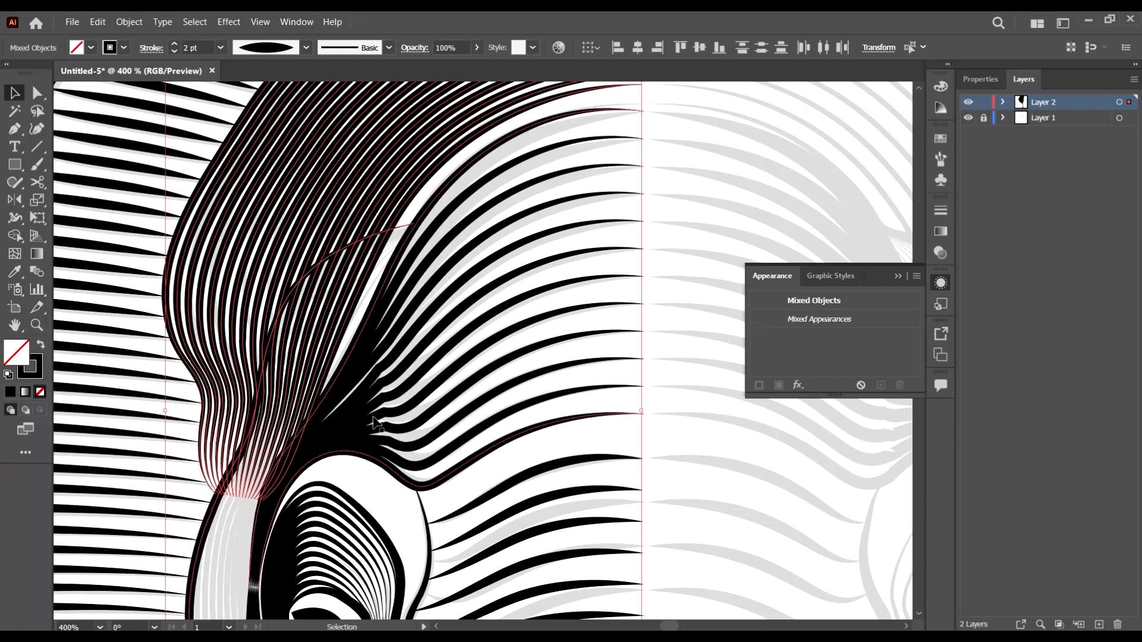
{"action": "left_click", "coordinate": [370, 368], "text": "shift"}
{"action": "scroll", "coordinate": [383, 322], "scroll_direction": "up", "scroll_amount": 4}
{"action": "scroll", "coordinate": [393, 298], "scroll_direction": "down", "scroll_amount": 2}
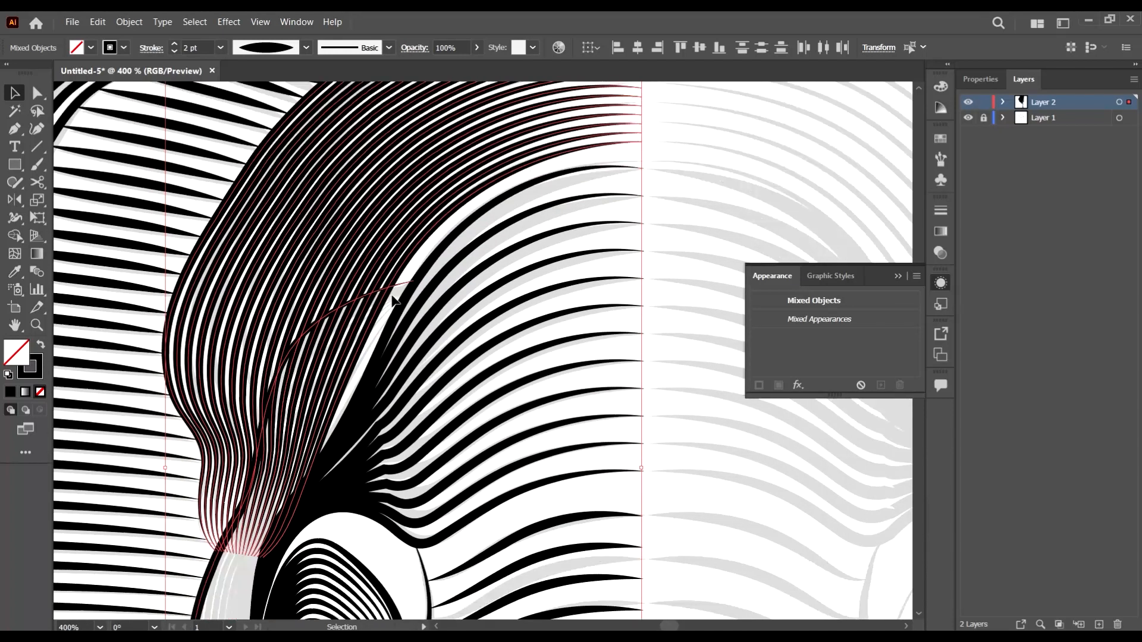
{"action": "scroll", "coordinate": [392, 298], "scroll_direction": "down", "scroll_amount": 1, "text": "alt"}
{"action": "scroll", "coordinate": [393, 298], "scroll_direction": "up", "scroll_amount": 2, "text": "alt"}
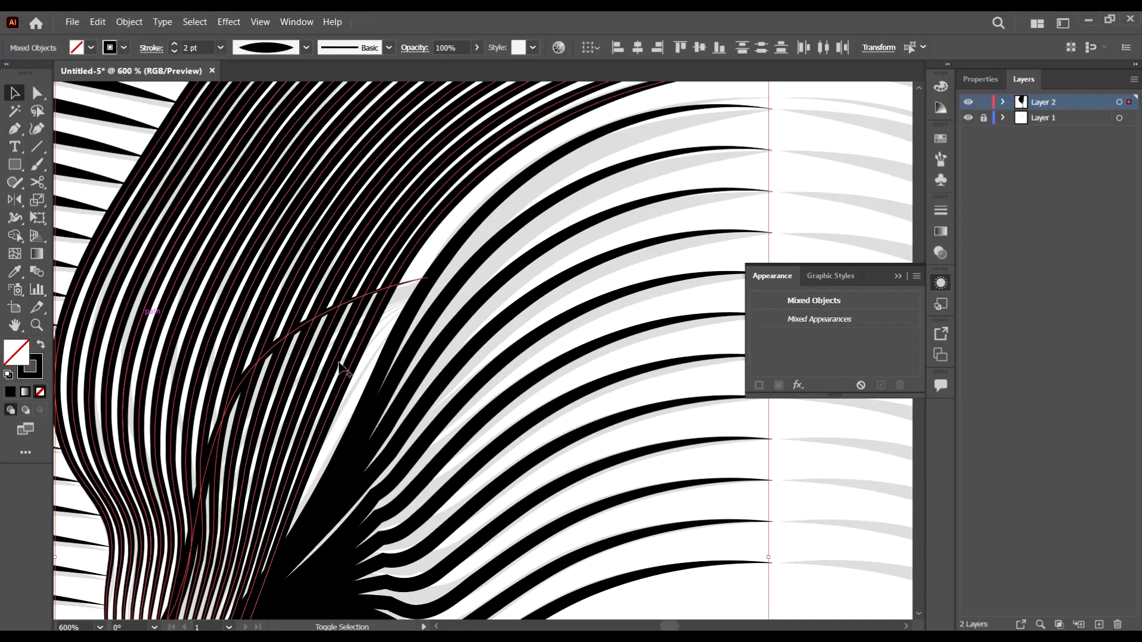
{"action": "key", "text": "shift+m"}
{"action": "scroll", "coordinate": [370, 324], "scroll_direction": "down", "scroll_amount": 5}
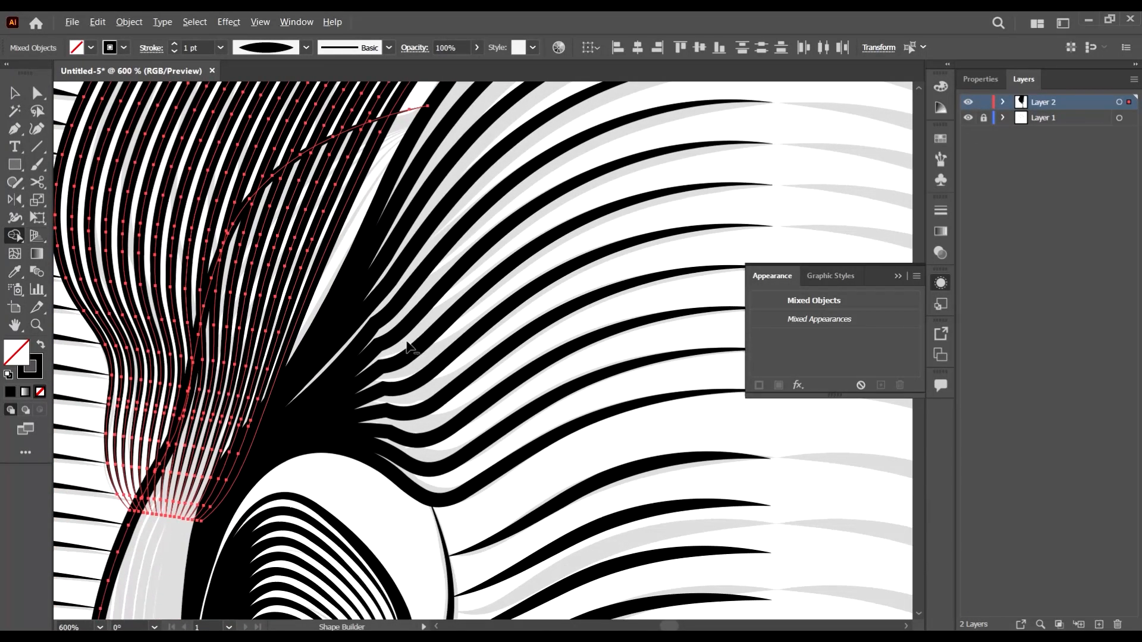
{"action": "scroll", "coordinate": [408, 345], "scroll_direction": "down", "scroll_amount": 2, "text": "alt"}
{"action": "scroll", "coordinate": [374, 254], "scroll_direction": "up", "scroll_amount": 2, "text": "alt"}
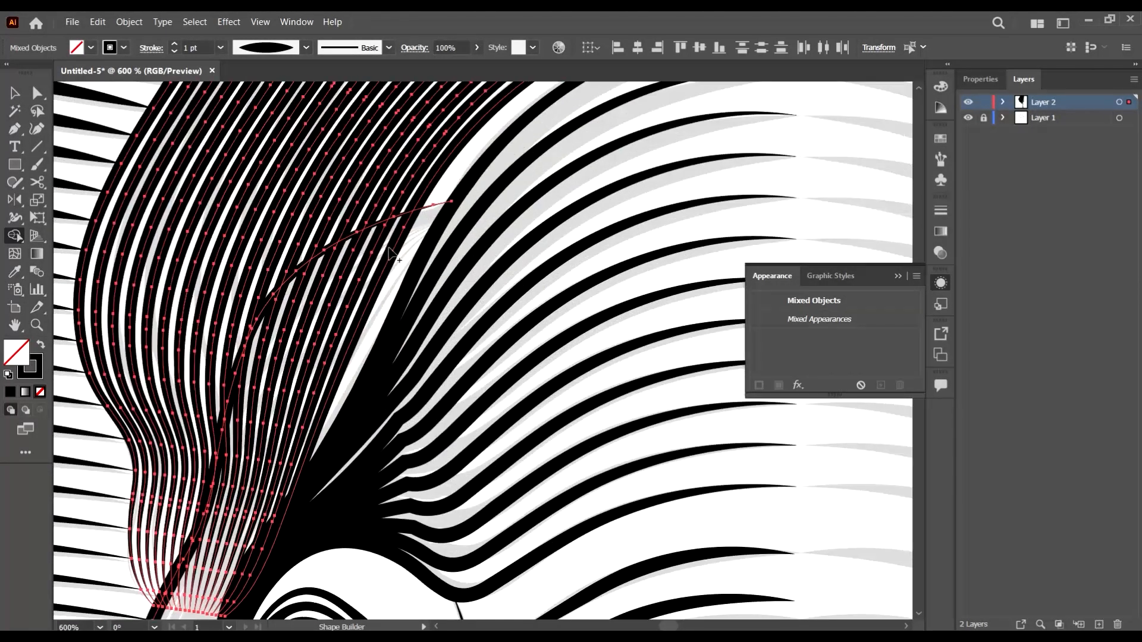
{"action": "left_click", "coordinate": [377, 237]}
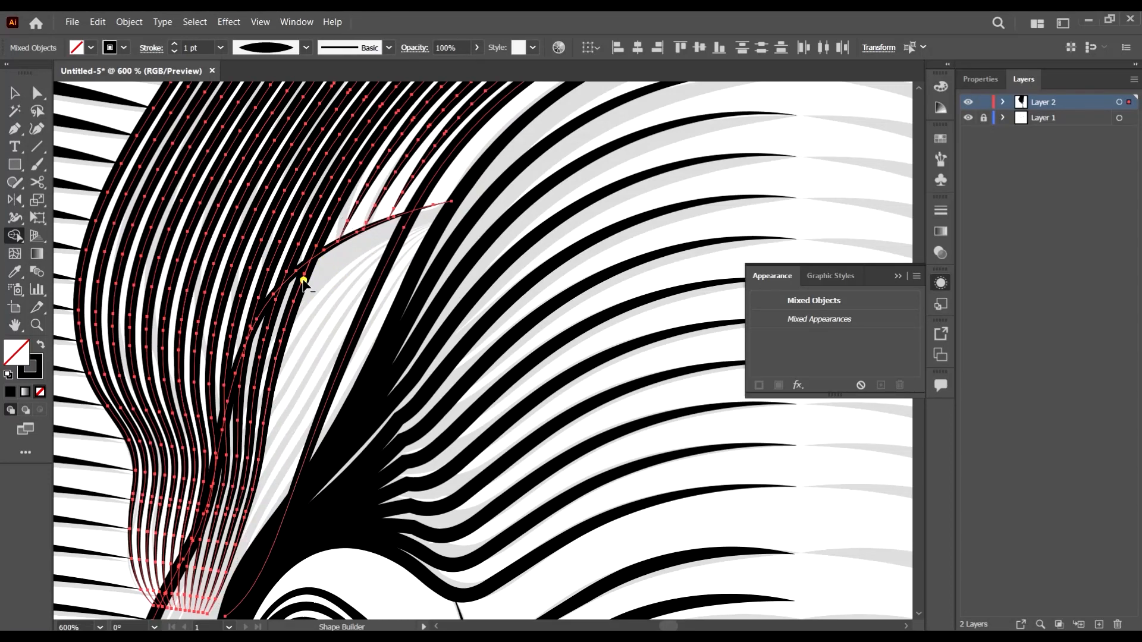
{"action": "left_click", "coordinate": [275, 313], "text": "alt"}
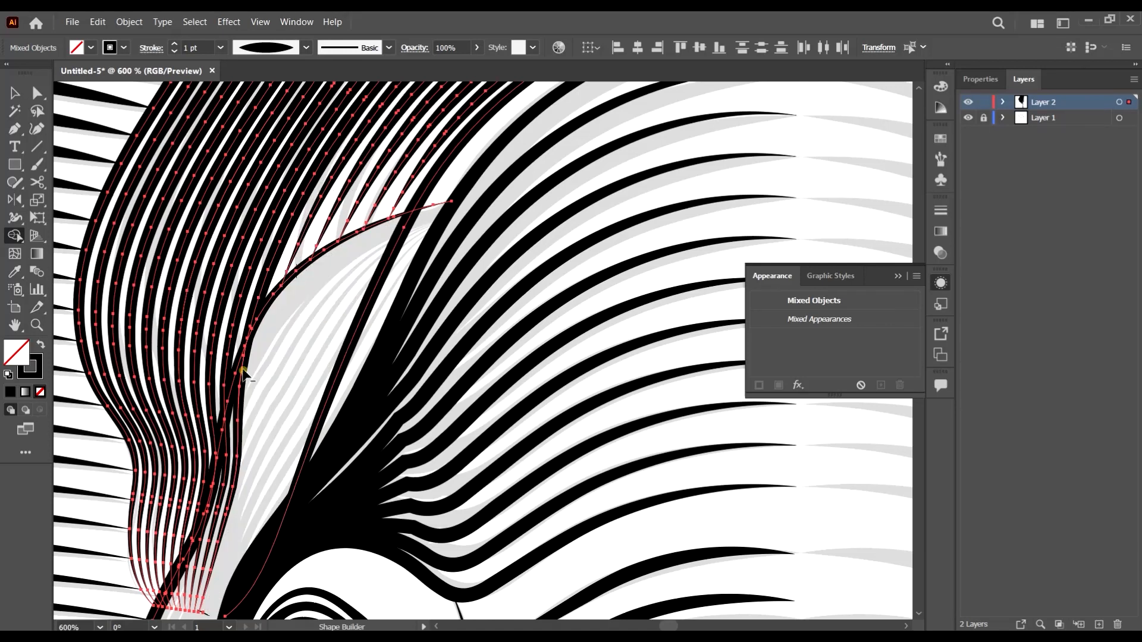
{"action": "scroll", "coordinate": [281, 390], "scroll_direction": "down", "scroll_amount": 3}
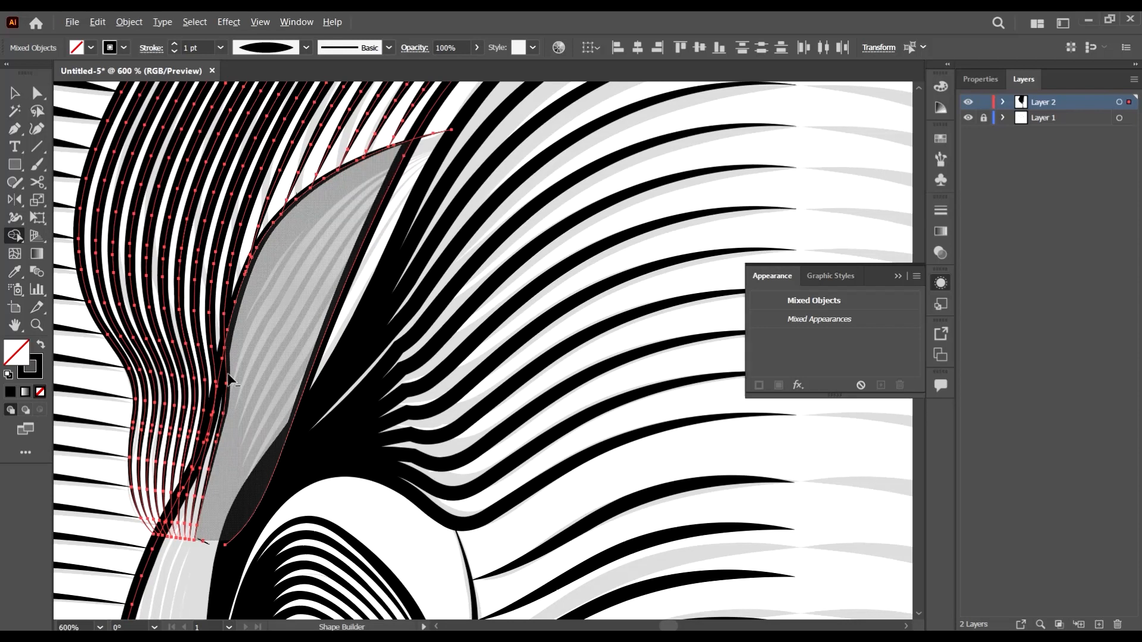
{"action": "left_click", "coordinate": [223, 376], "text": "alt"}
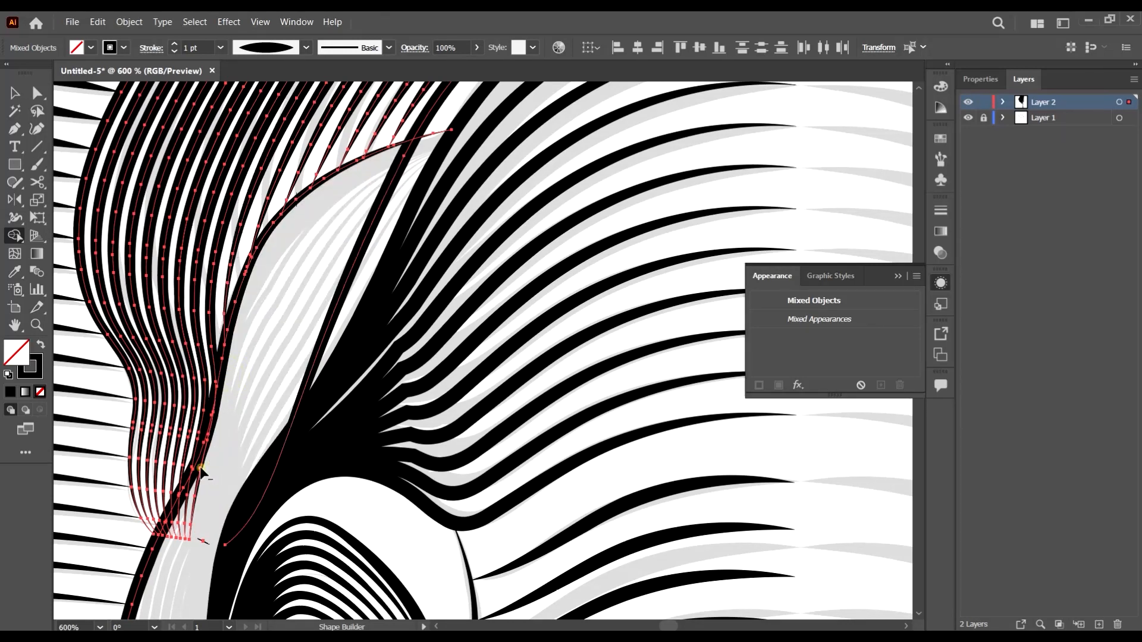
Remove the leftover stripe ends that cross the curved outline at the crown's narrow lower tip
{"action": "scroll", "coordinate": [201, 470], "scroll_direction": "up", "scroll_amount": 2}
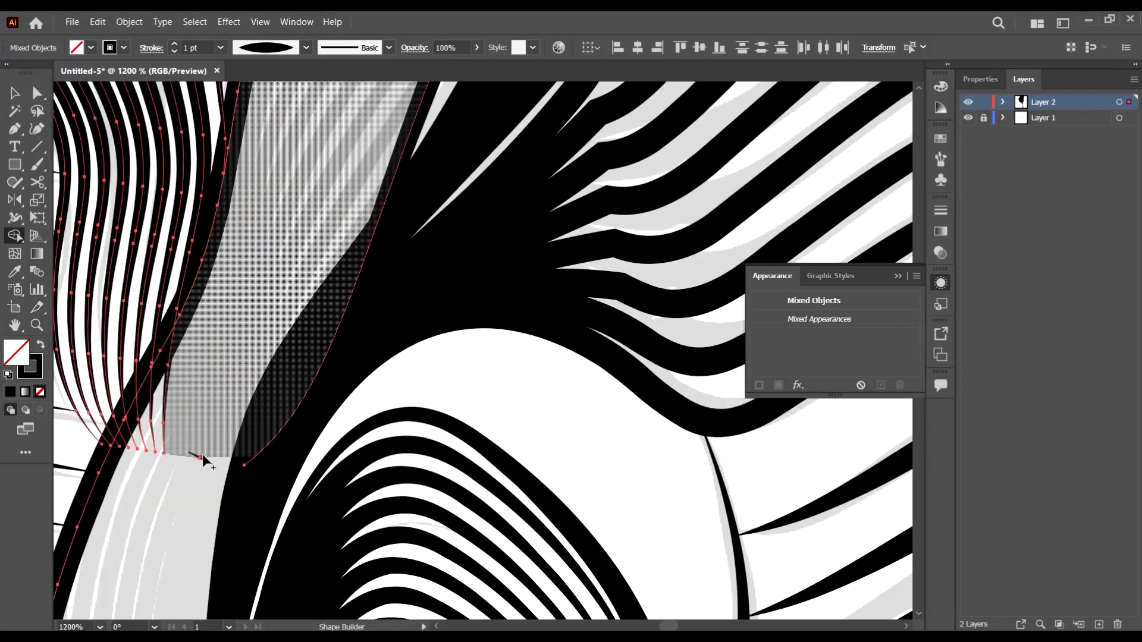
{"action": "scroll", "coordinate": [238, 393], "scroll_direction": "left", "scroll_amount": 3}
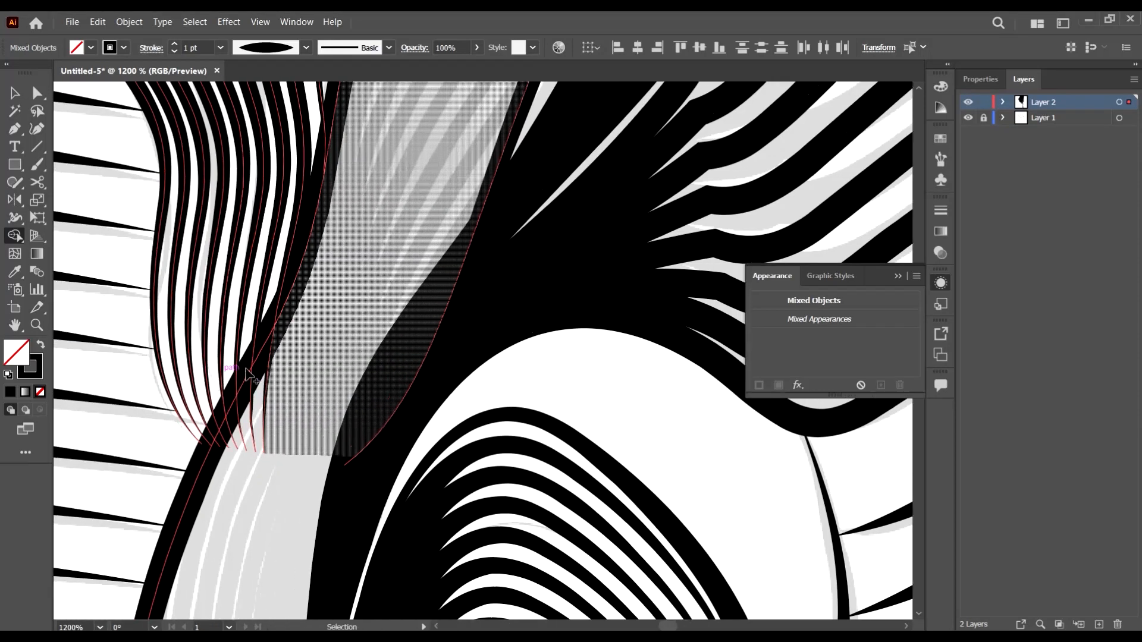
{"action": "left_click_drag", "start_coordinate": [263, 381], "coordinate": [252, 386]}
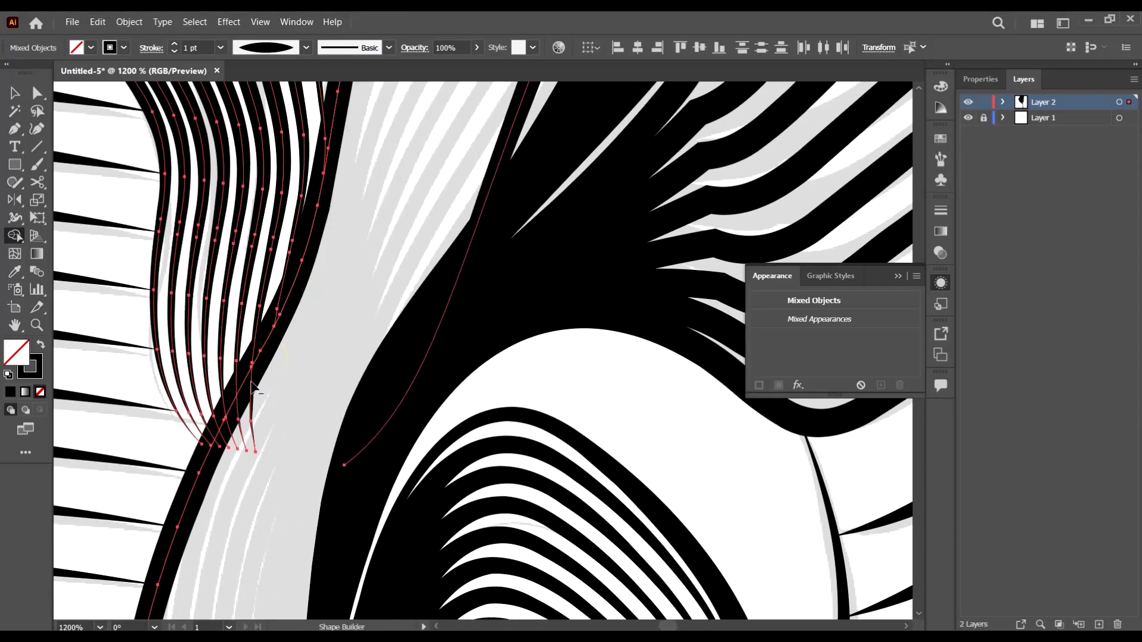
{"action": "left_click", "coordinate": [251, 436], "text": "alt"}
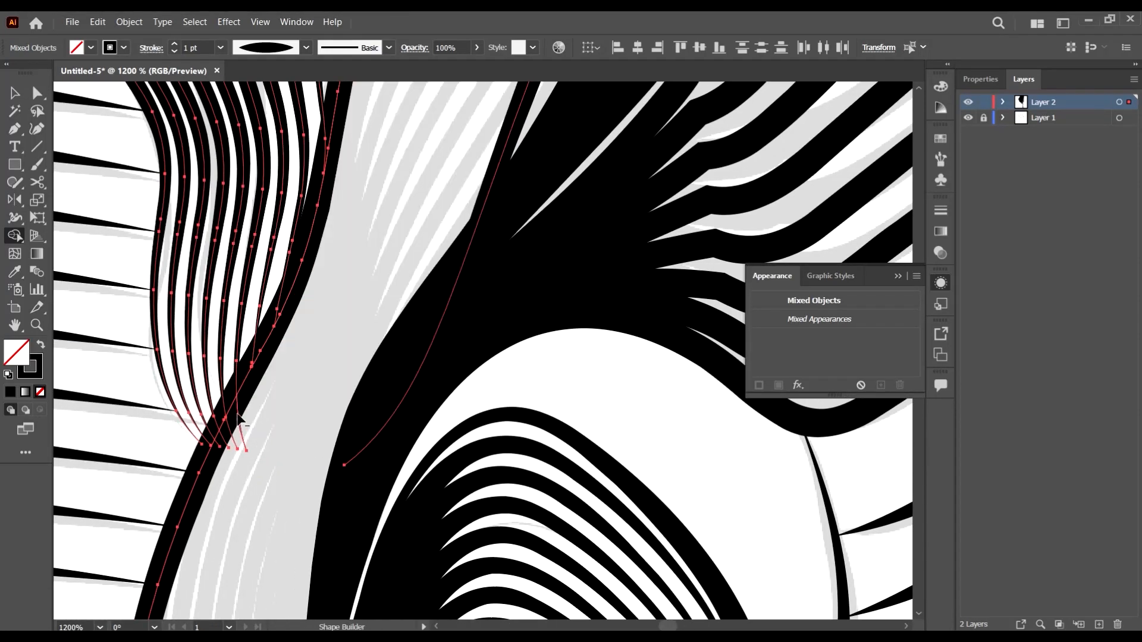
{"action": "left_click", "coordinate": [231, 434], "text": "alt"}
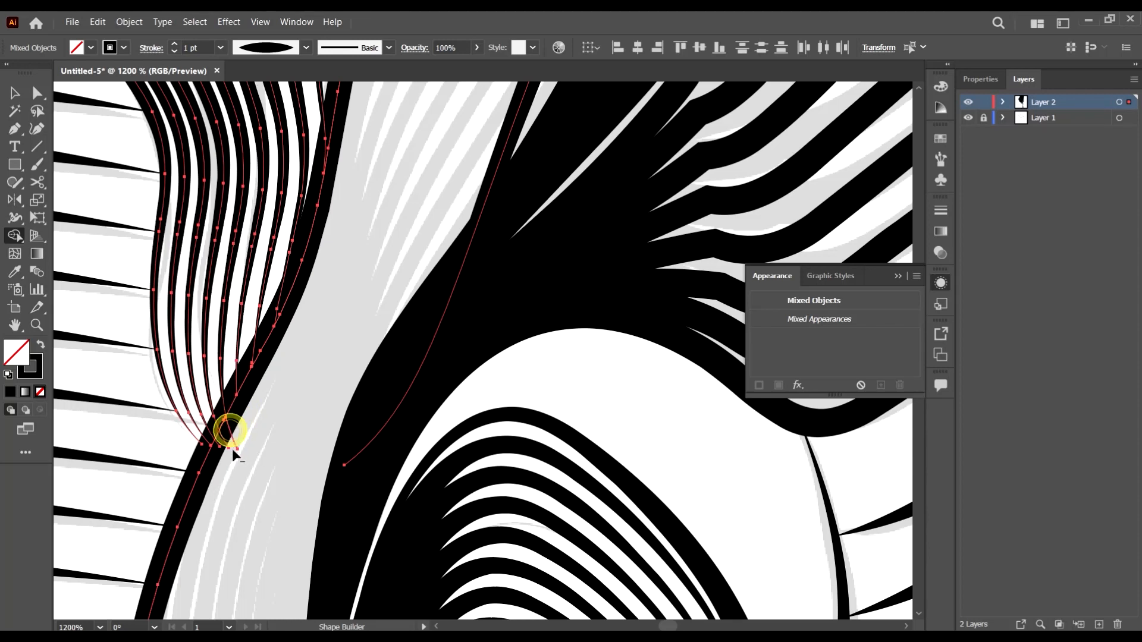
{"action": "left_click", "coordinate": [230, 431], "text": "alt"}
{"action": "left_click", "coordinate": [223, 445], "text": "alt"}
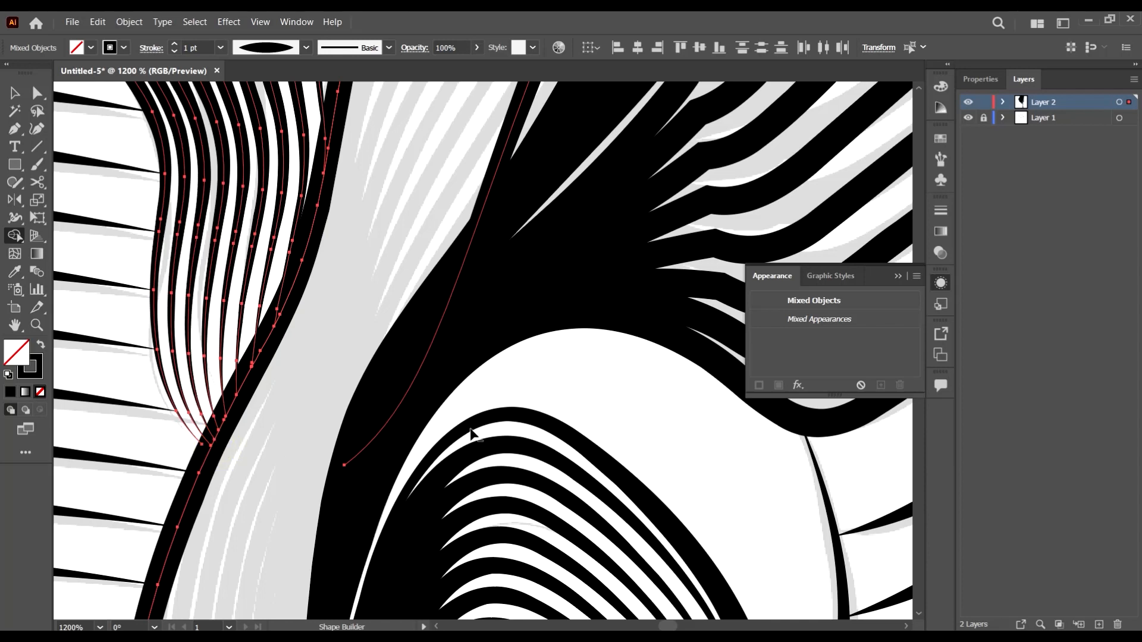
Deselect the trimmed stripes and hide the reference artwork on Layer 1
{"action": "scroll", "coordinate": [468, 432], "scroll_direction": "down", "scroll_amount": 5}
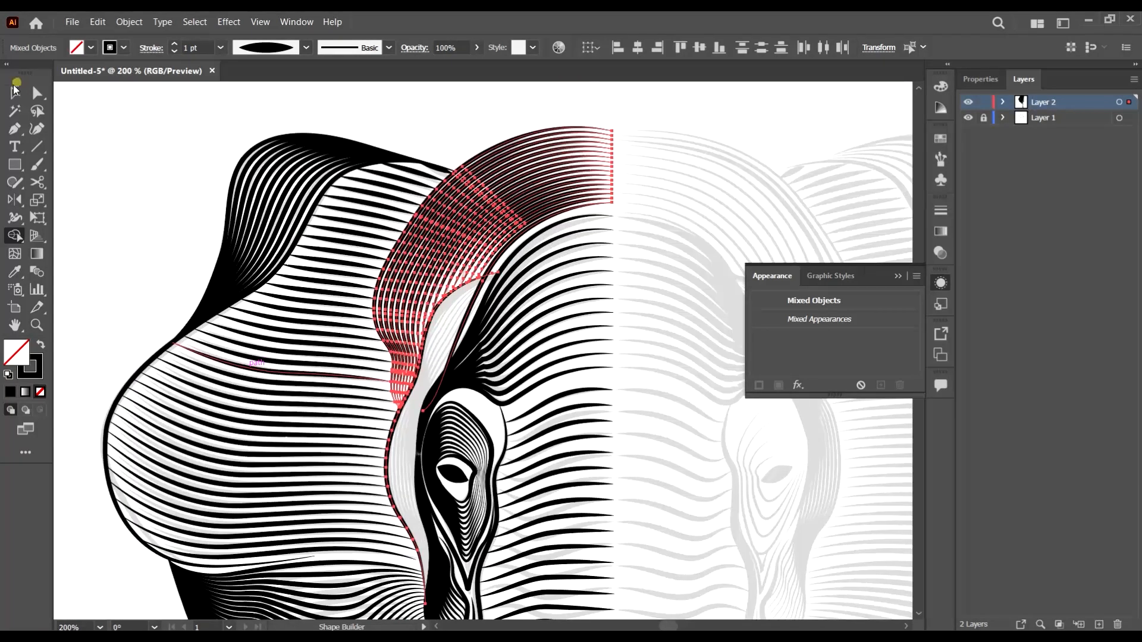
{"action": "left_click", "coordinate": [15, 90]}
{"action": "left_click", "coordinate": [110, 145]}
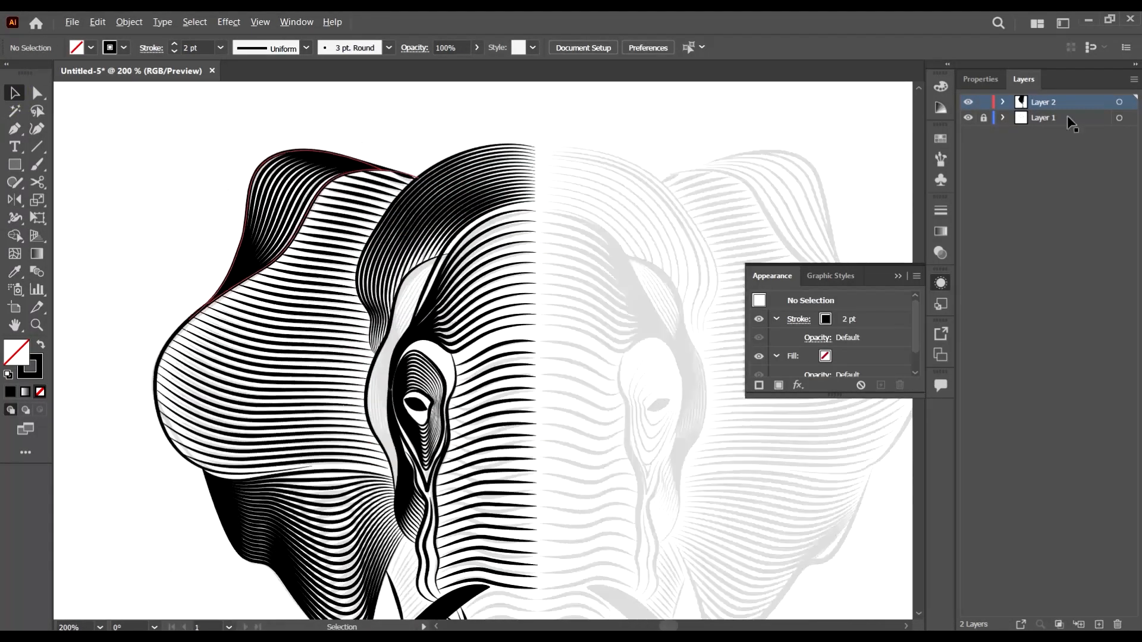
{"action": "key", "text": "ctrl+minus"}
{"action": "left_click", "coordinate": [968, 118]}
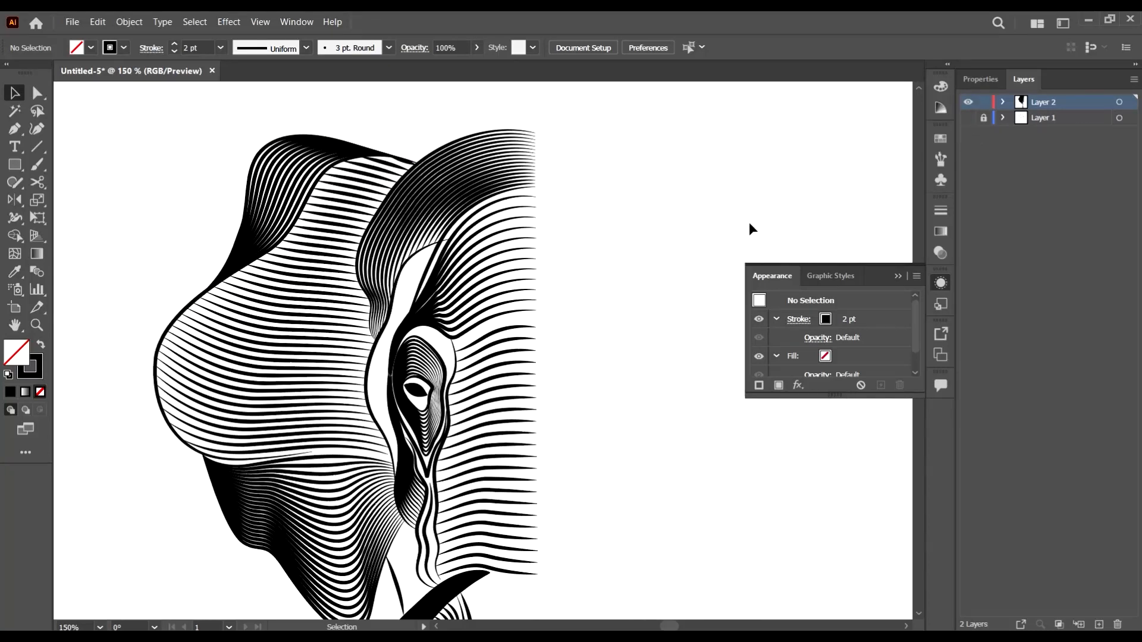
Examine the trimmed crown stripes and the blank area between the ear, forehead and eye
{"action": "scroll", "coordinate": [732, 217], "scroll_direction": "down", "scroll_amount": 1}
{"action": "scroll", "coordinate": [732, 216], "scroll_direction": "up", "scroll_amount": 1}
{"action": "scroll", "coordinate": [478, 257], "scroll_direction": "up", "scroll_amount": 1}
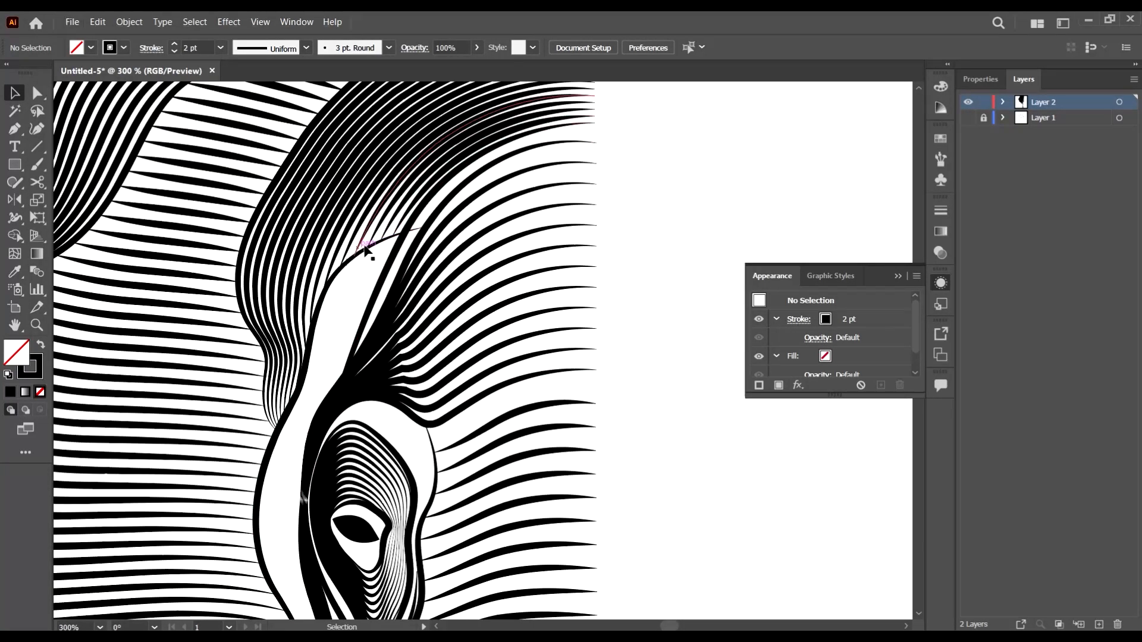
{"action": "scroll", "coordinate": [407, 260], "scroll_direction": "up", "scroll_amount": 1}
{"action": "scroll", "coordinate": [524, 291], "scroll_direction": "down", "scroll_amount": 2}
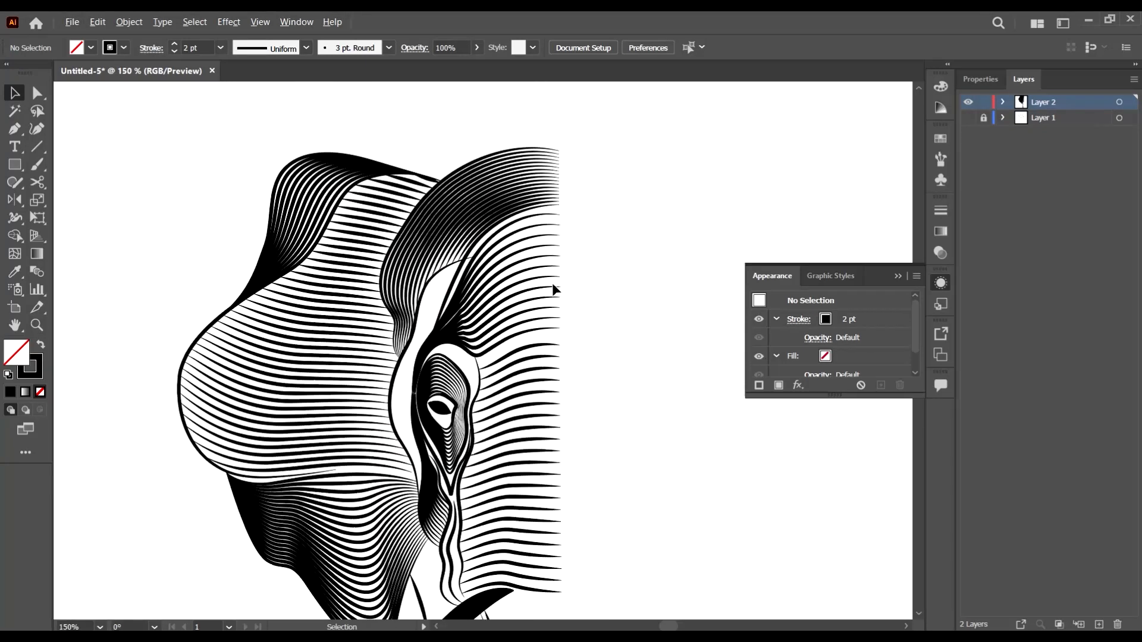
{"action": "scroll", "coordinate": [581, 283], "scroll_direction": "down", "scroll_amount": 1}
{"action": "scroll", "coordinate": [616, 301], "scroll_direction": "down", "scroll_amount": 1}
{"action": "scroll", "coordinate": [538, 184], "scroll_direction": "up", "scroll_amount": 2}
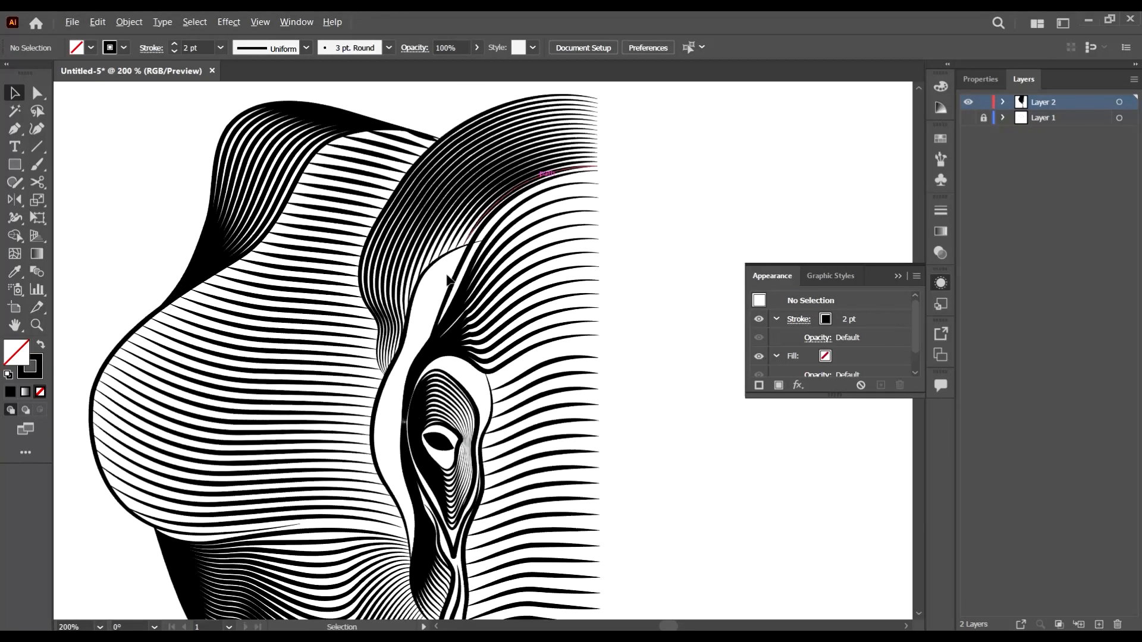
{"action": "scroll", "coordinate": [470, 255], "scroll_direction": "down", "scroll_amount": 1}
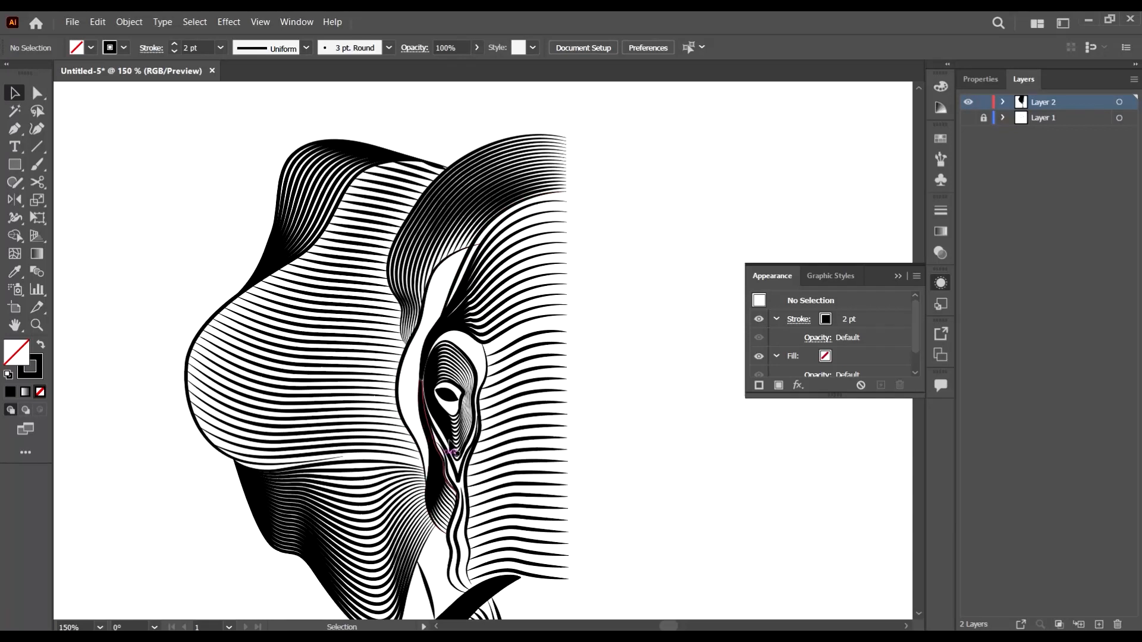
{"action": "scroll", "coordinate": [470, 250], "scroll_direction": "down", "scroll_amount": 1}
{"action": "scroll", "coordinate": [477, 215], "scroll_direction": "up", "scroll_amount": 2}
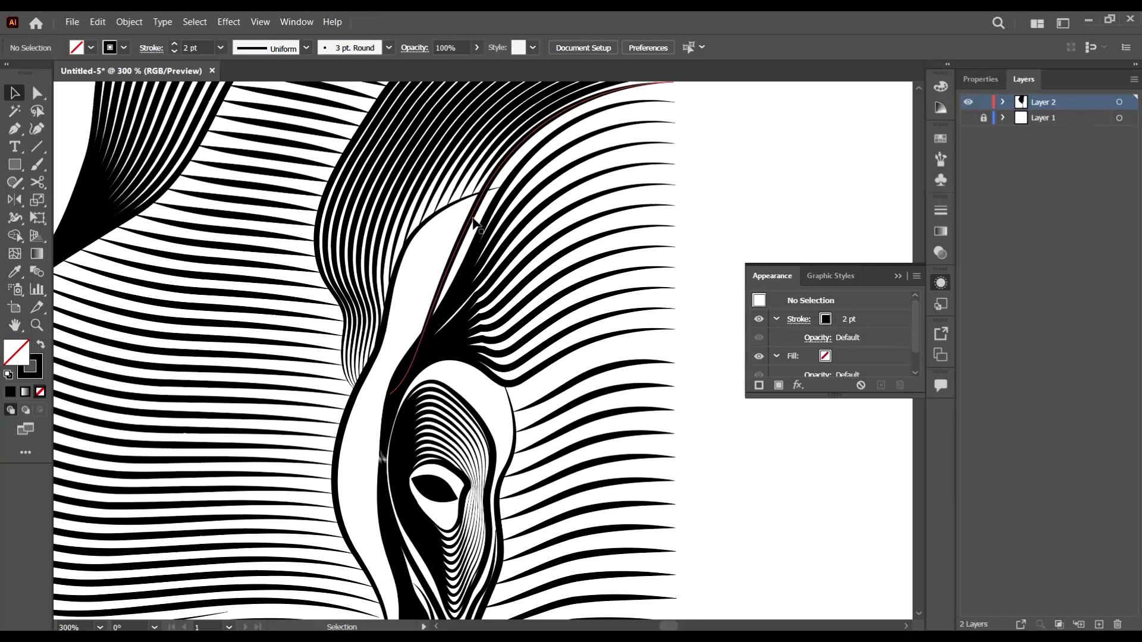
Shorten the lowest crown stripe by removing its lower part, leaving its end just past the curved outline above the eye
{"action": "left_click", "coordinate": [473, 224]}
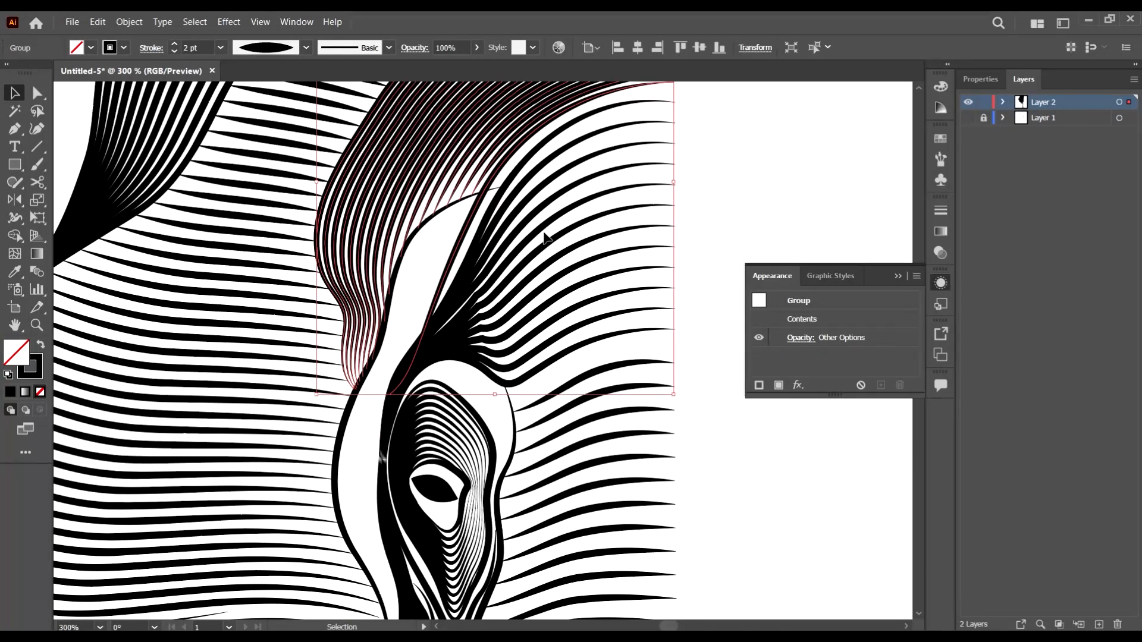
{"action": "scroll", "coordinate": [545, 236], "scroll_direction": "up", "scroll_amount": 1}
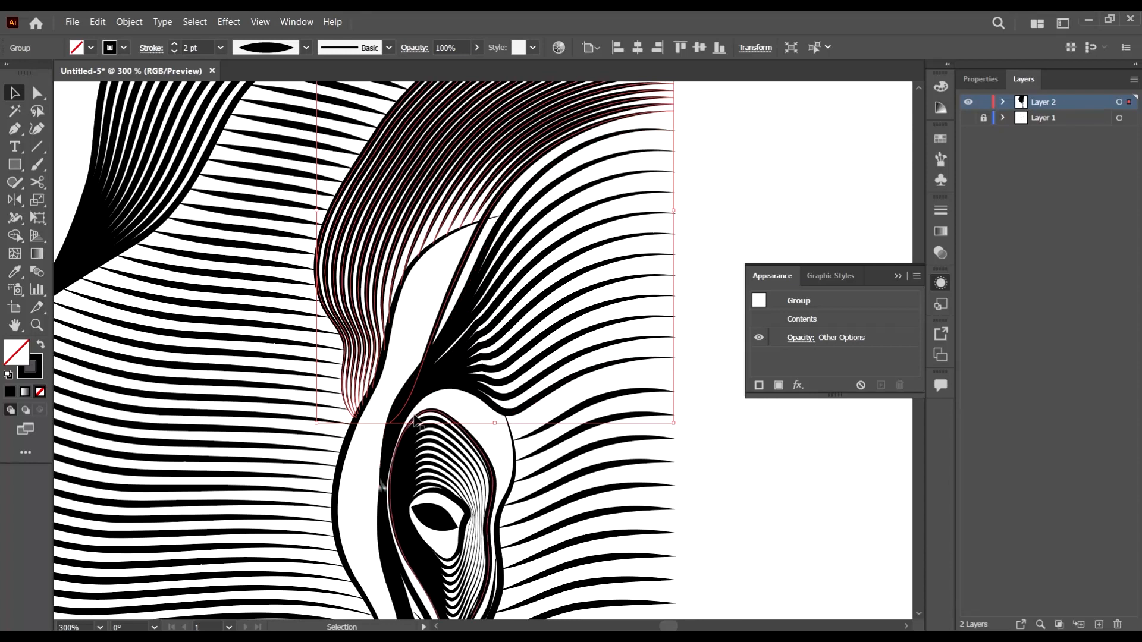
{"action": "key", "text": "a"}
{"action": "left_click", "coordinate": [392, 426]}
{"action": "left_click_drag", "start_coordinate": [415, 397], "coordinate": [458, 370]}
{"action": "scroll", "coordinate": [529, 372], "scroll_direction": "up", "scroll_amount": 1}
{"action": "left_click", "coordinate": [495, 351]}
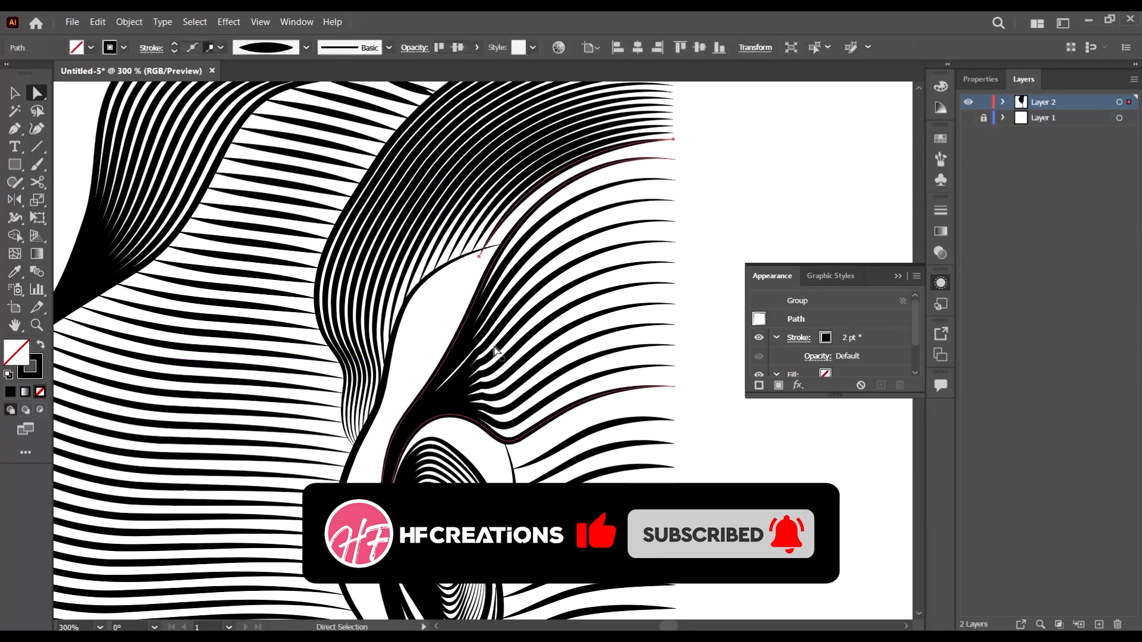
Cut the lowest crown stripe with Scissors where it crosses the curved outline and delete the overhanging tip
{"action": "scroll", "coordinate": [495, 351], "scroll_direction": "up", "scroll_amount": 6}
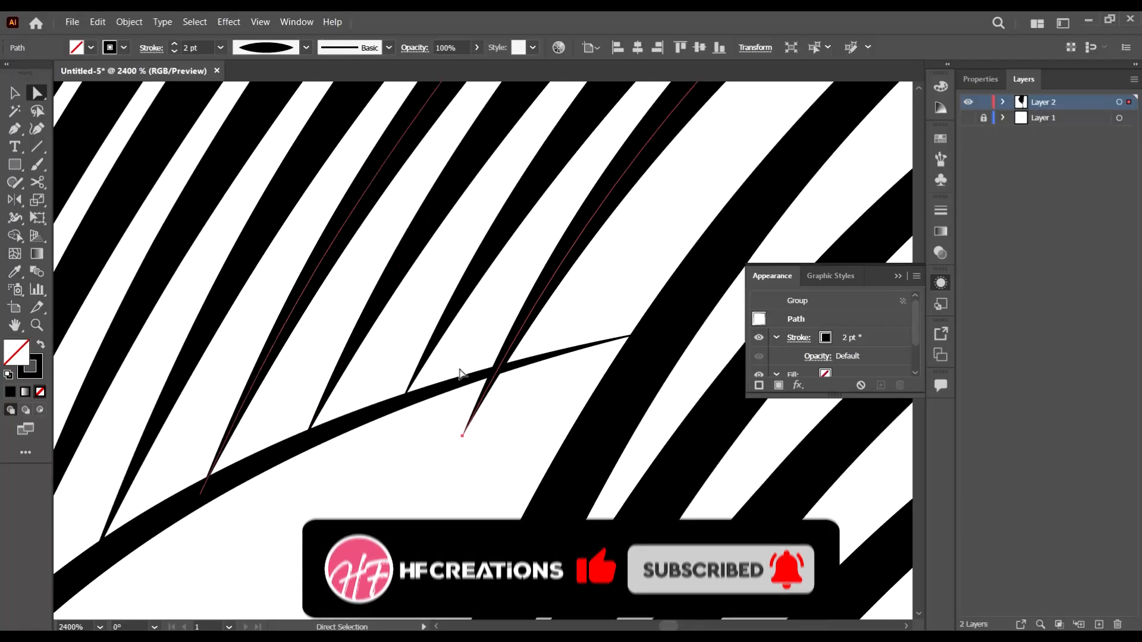
{"action": "key", "text": "c"}
{"action": "scroll", "coordinate": [491, 376], "scroll_direction": "up", "scroll_amount": 1}
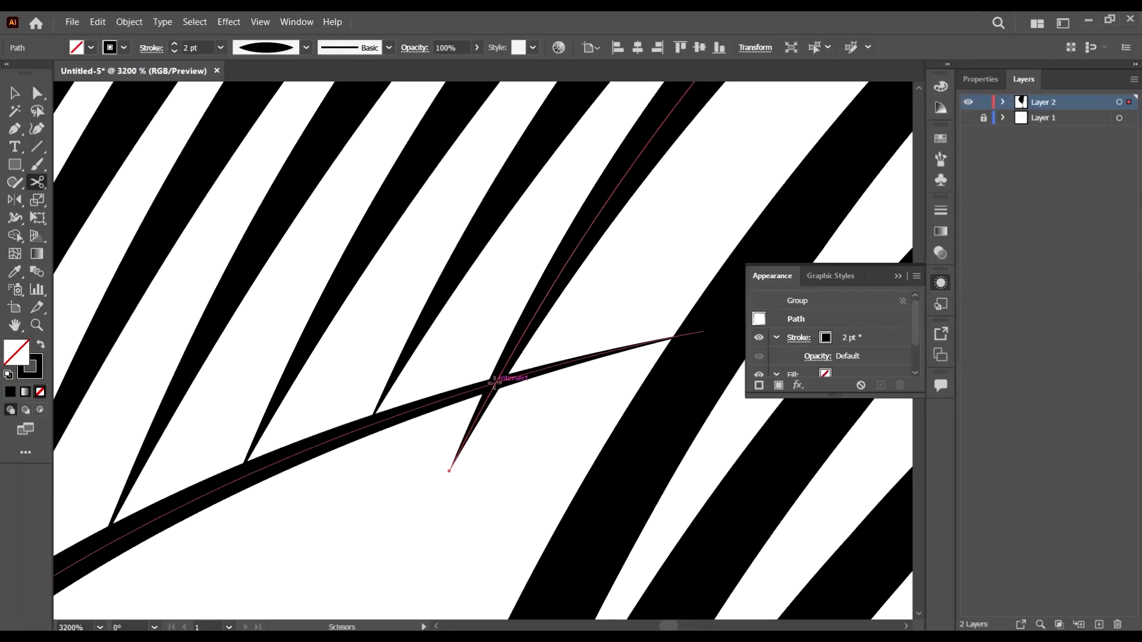
{"action": "left_click", "coordinate": [494, 383]}
{"action": "key", "text": "Delete"}
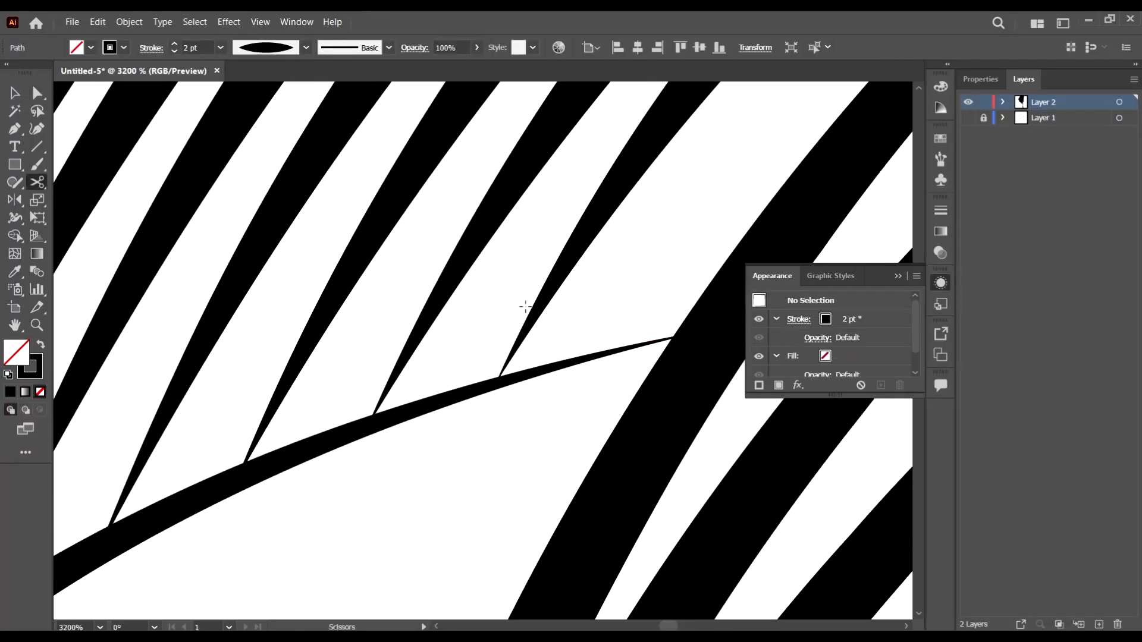
Examine the trimmed crown stripes and the outlines running between the ear and the eye
{"action": "scroll", "coordinate": [525, 306], "scroll_direction": "down", "scroll_amount": 10}
{"action": "scroll", "coordinate": [595, 273], "scroll_direction": "up", "scroll_amount": 3}
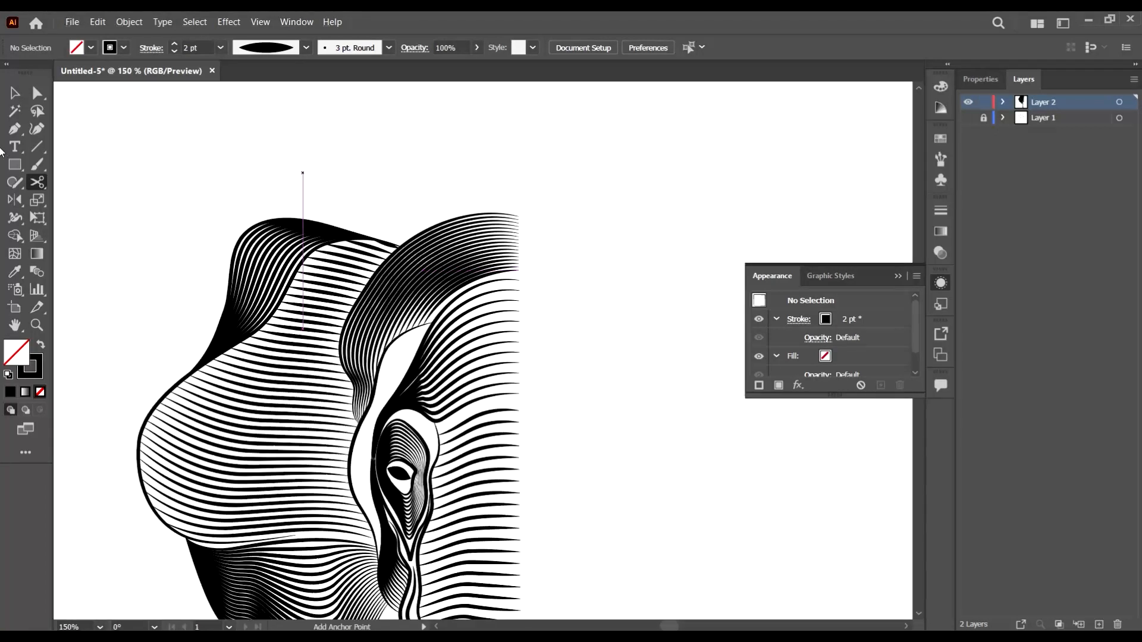
{"action": "scroll", "coordinate": [565, 318], "scroll_direction": "down", "scroll_amount": 3}
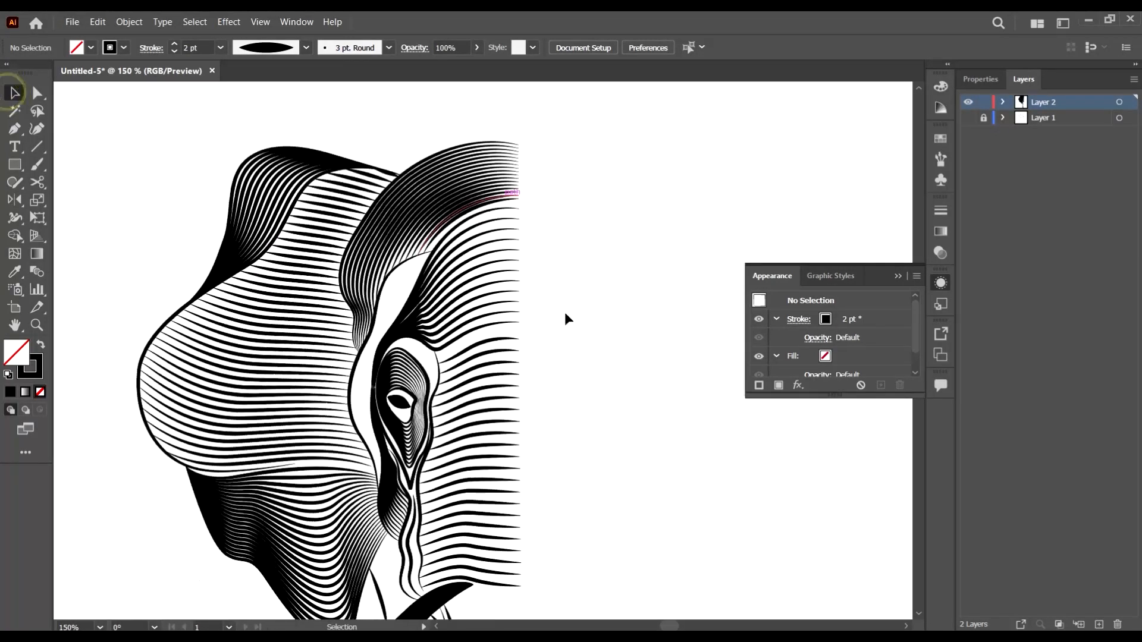
{"action": "scroll", "coordinate": [568, 419], "scroll_direction": "up", "scroll_amount": 3}
{"action": "scroll", "coordinate": [416, 280], "scroll_direction": "down", "scroll_amount": 2}
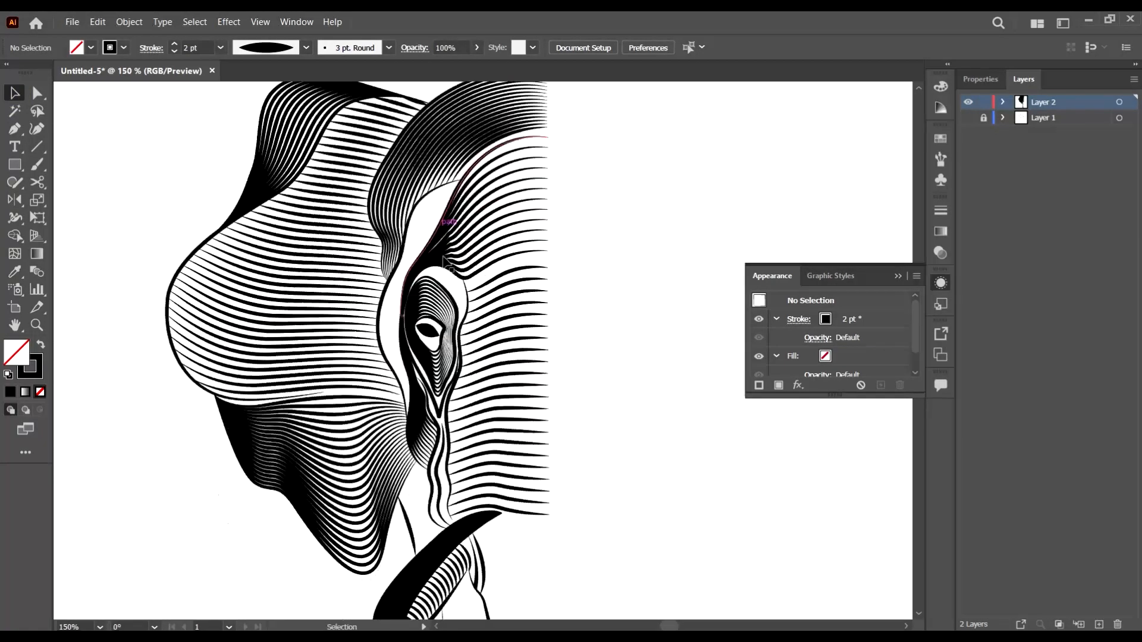
{"action": "scroll", "coordinate": [439, 244], "scroll_direction": "up", "scroll_amount": 2}
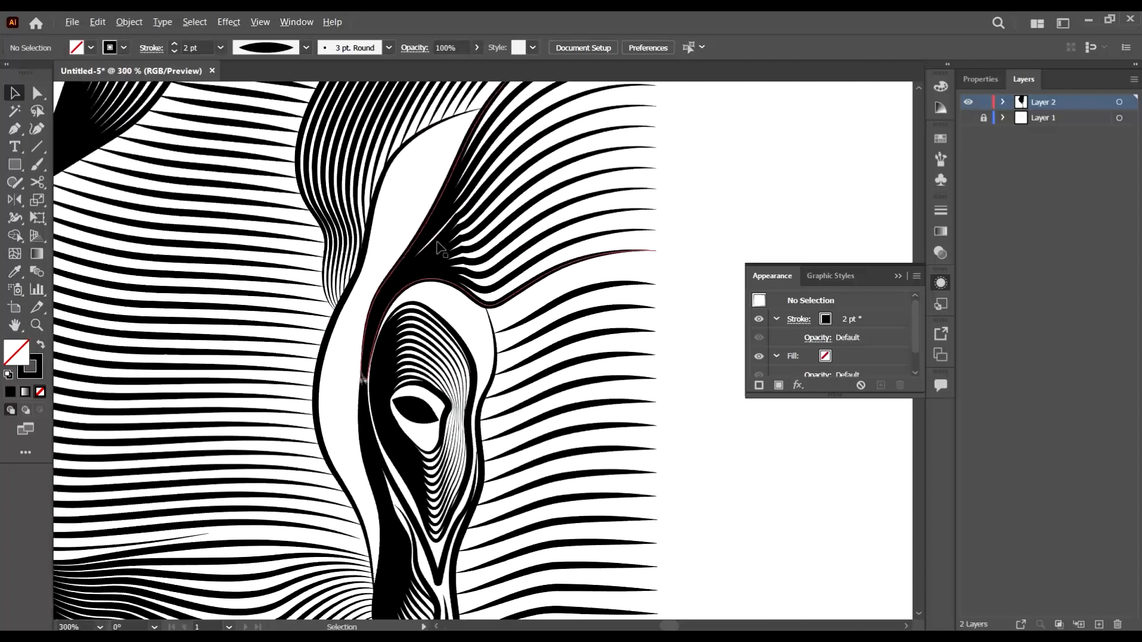
{"action": "left_click", "coordinate": [350, 302]}
{"action": "scroll", "coordinate": [350, 321], "scroll_direction": "down", "scroll_amount": 2}
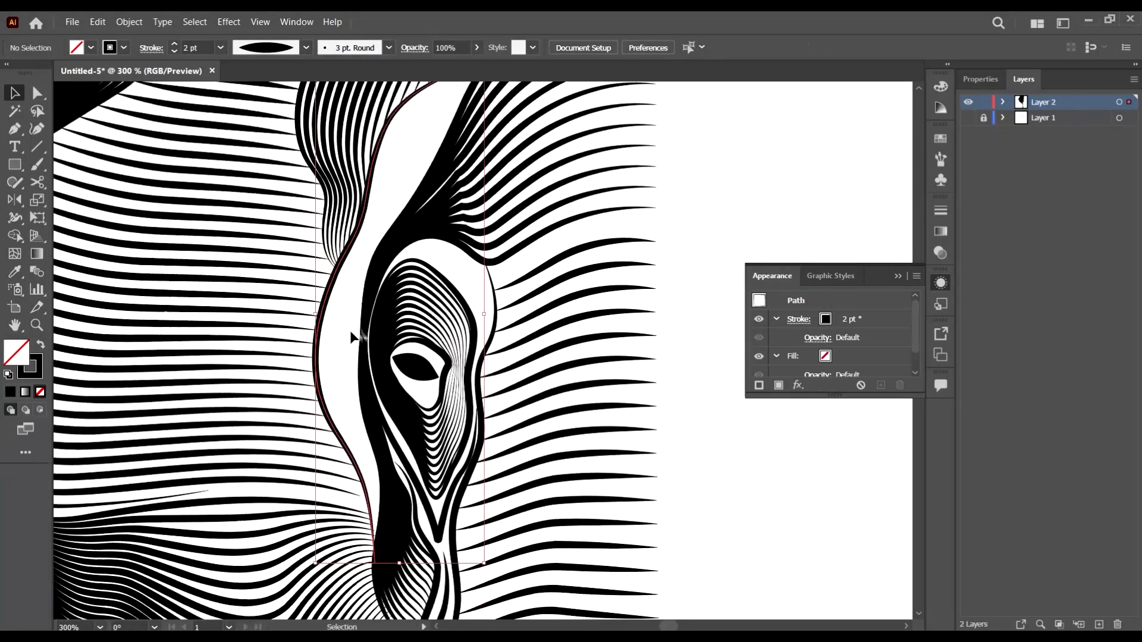
{"action": "scroll", "coordinate": [447, 118], "scroll_direction": "up", "scroll_amount": 3}
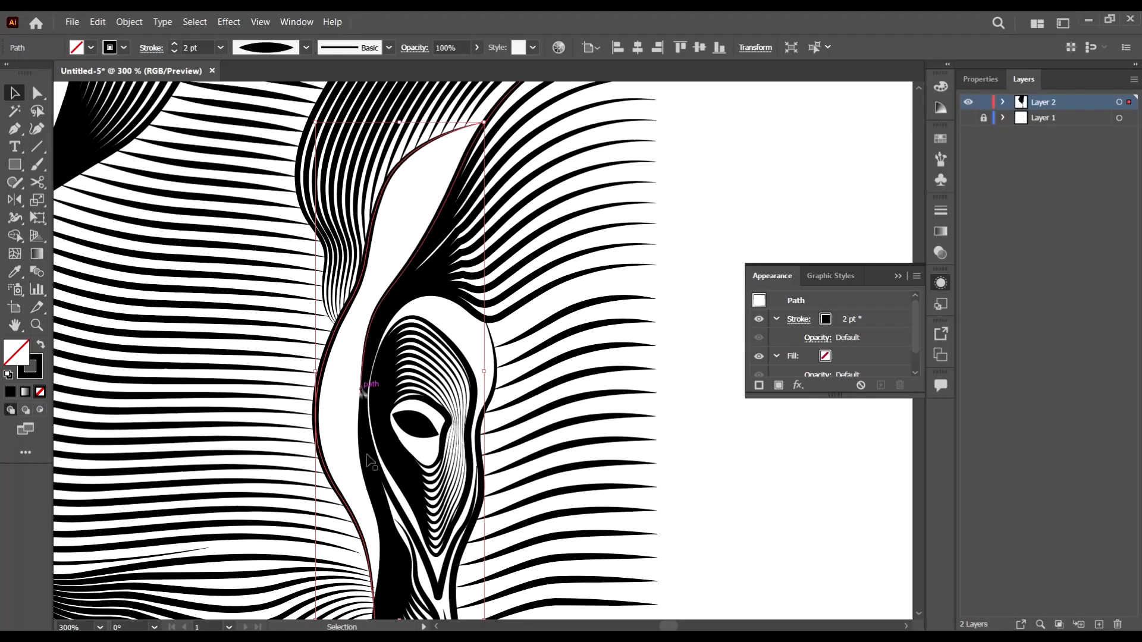
{"action": "scroll", "coordinate": [426, 238], "scroll_direction": "down", "scroll_amount": 1}
{"action": "left_click", "coordinate": [429, 175]}
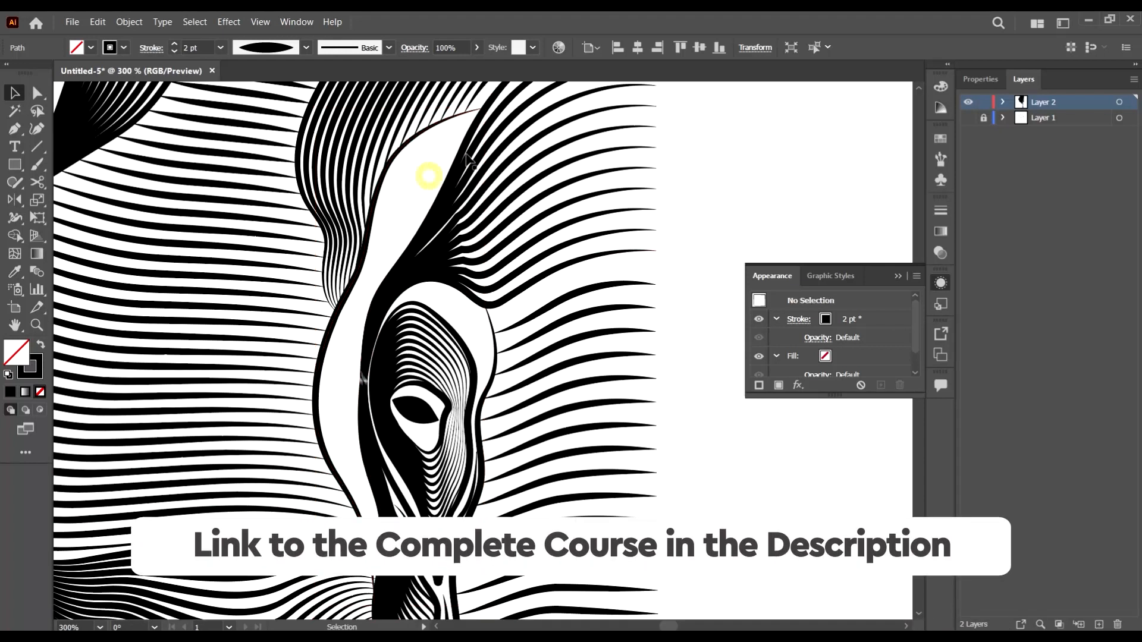
Expand the blend of forehead stripes above the eye and ungroup the resulting stripes
{"action": "left_click", "coordinate": [466, 156]}
{"action": "scroll", "coordinate": [486, 196], "scroll_direction": "down", "scroll_amount": 3}
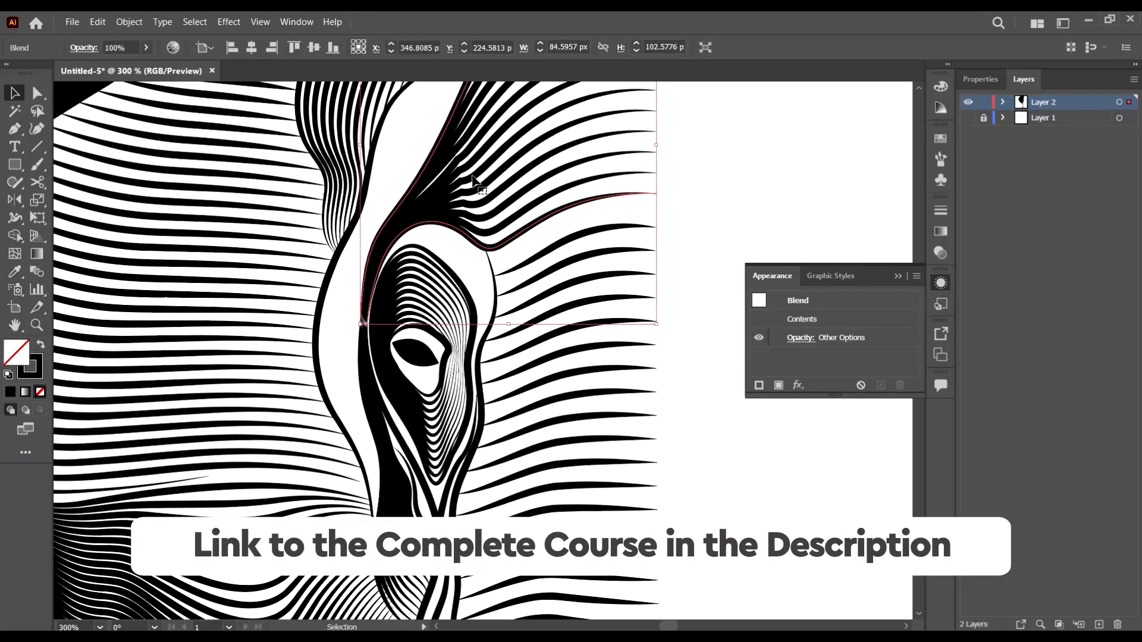
{"action": "scroll", "coordinate": [474, 182], "scroll_direction": "up", "scroll_amount": 7}
{"action": "left_click", "coordinate": [129, 21]}
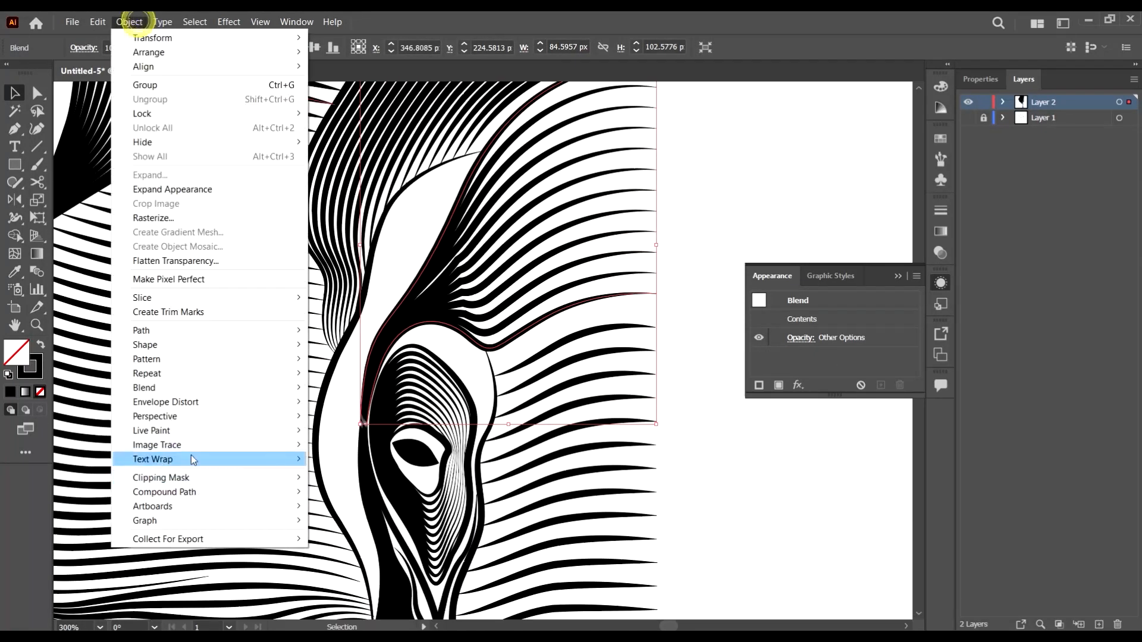
{"action": "left_click", "coordinate": [202, 388]}
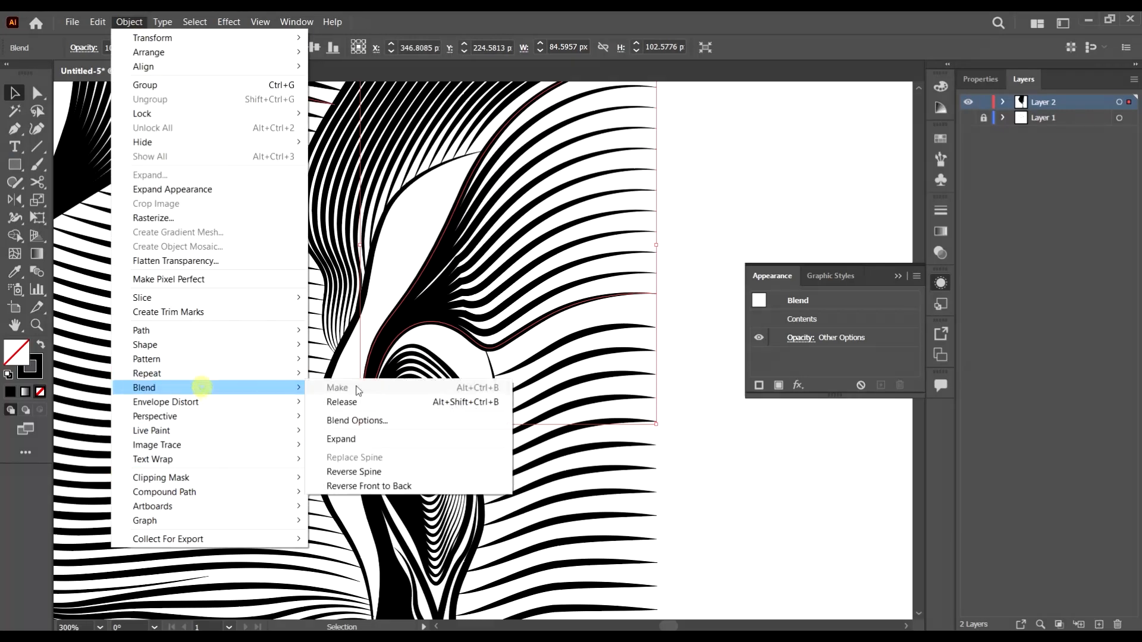
{"action": "left_click", "coordinate": [355, 439]}
{"action": "scroll", "coordinate": [713, 449], "scroll_direction": "down", "scroll_amount": 2}
{"action": "right_click", "coordinate": [596, 192]}
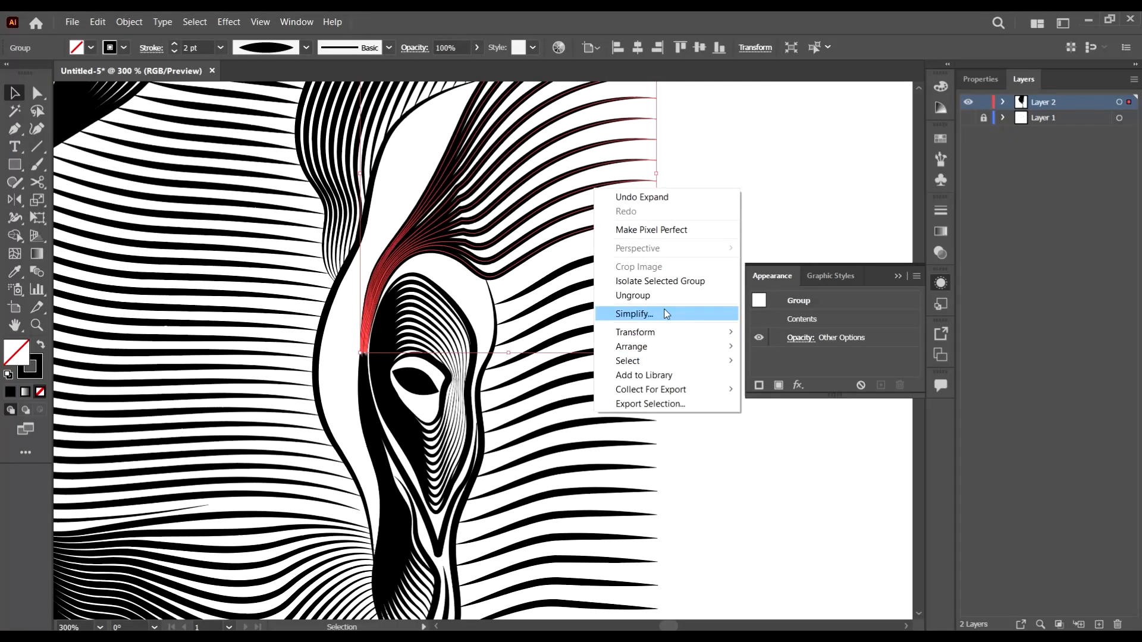
{"action": "left_click", "coordinate": [658, 292]}
{"action": "left_click", "coordinate": [708, 490]}
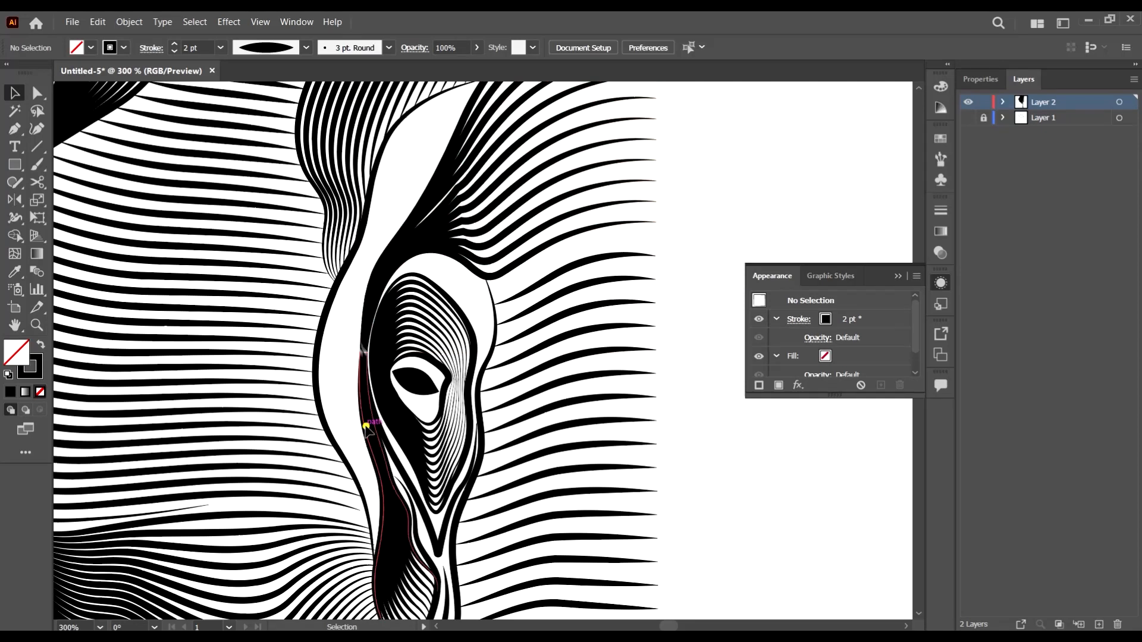
Expand the blend of dark stripes running down beside the eye, ungroup them and clear the selection
{"action": "left_click", "coordinate": [369, 427]}
{"action": "left_click", "coordinate": [129, 22]}
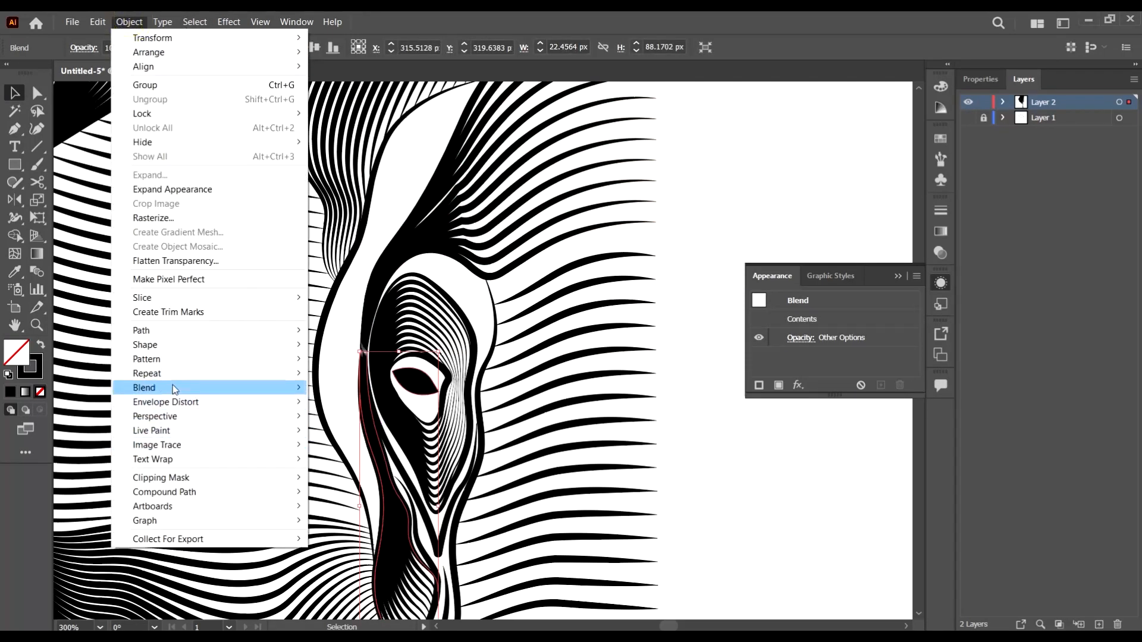
{"action": "mouse_move", "coordinate": [172, 388]}
{"action": "left_click", "coordinate": [341, 439]}
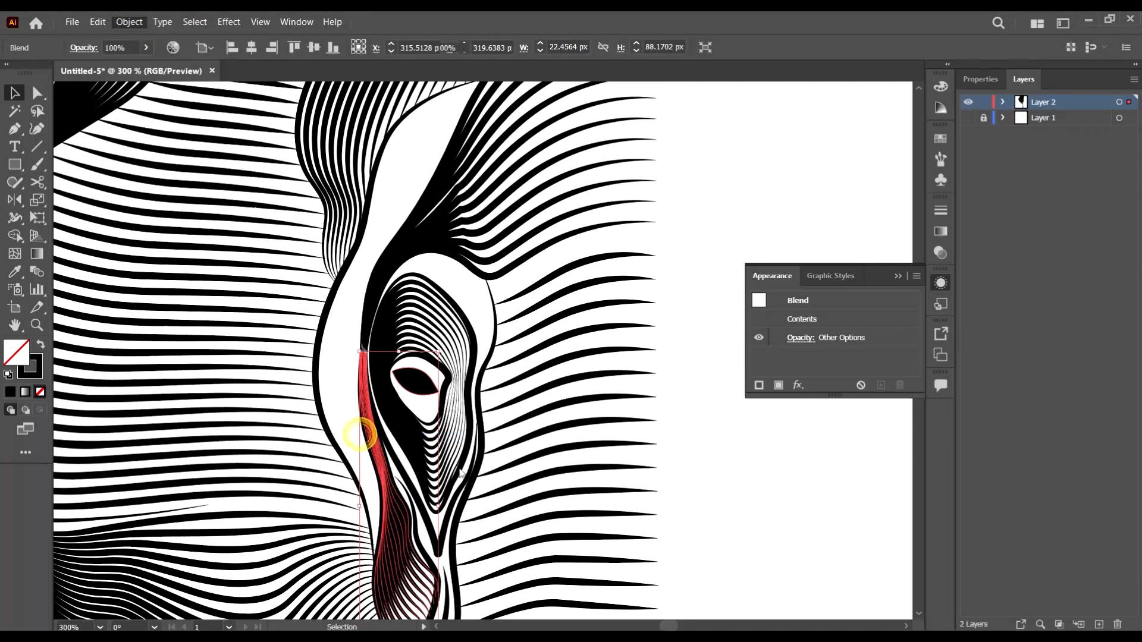
{"action": "right_click", "coordinate": [466, 278]}
{"action": "left_click", "coordinate": [513, 388]}
{"action": "left_click", "coordinate": [756, 598]}
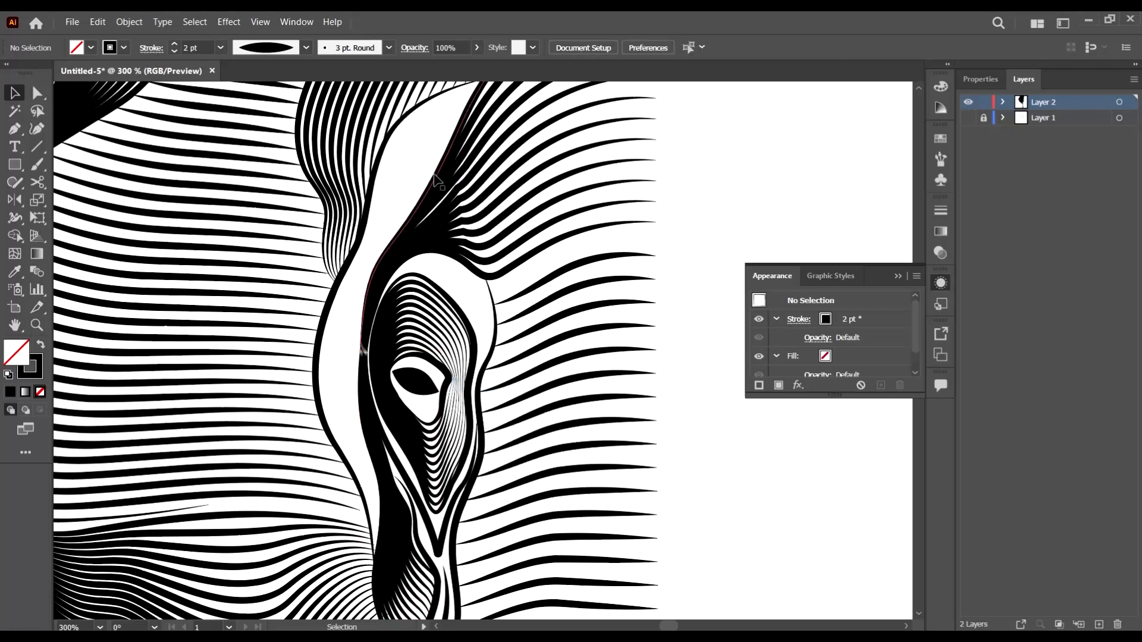
Select the outer edge line of the forehead stripes and the outer edge line of the stripes below the eye, and group them
{"action": "scroll", "coordinate": [437, 178], "scroll_direction": "down", "scroll_amount": 3}
{"action": "left_click", "coordinate": [381, 357]}
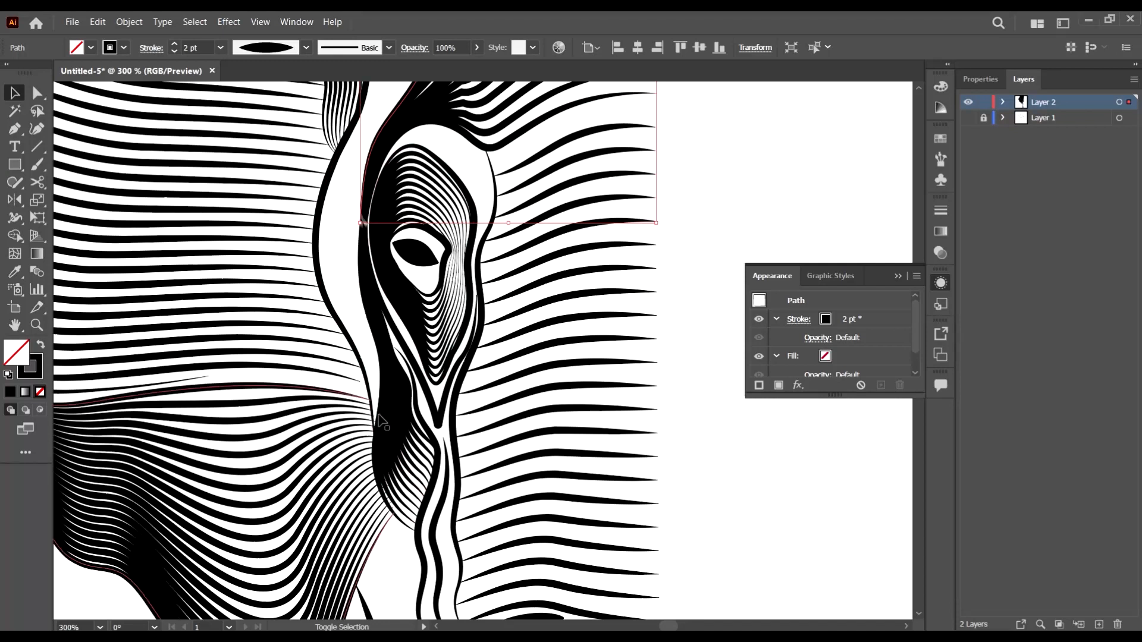
{"action": "left_click", "coordinate": [397, 519]}
{"action": "scroll", "coordinate": [500, 417], "scroll_direction": "up", "scroll_amount": 5}
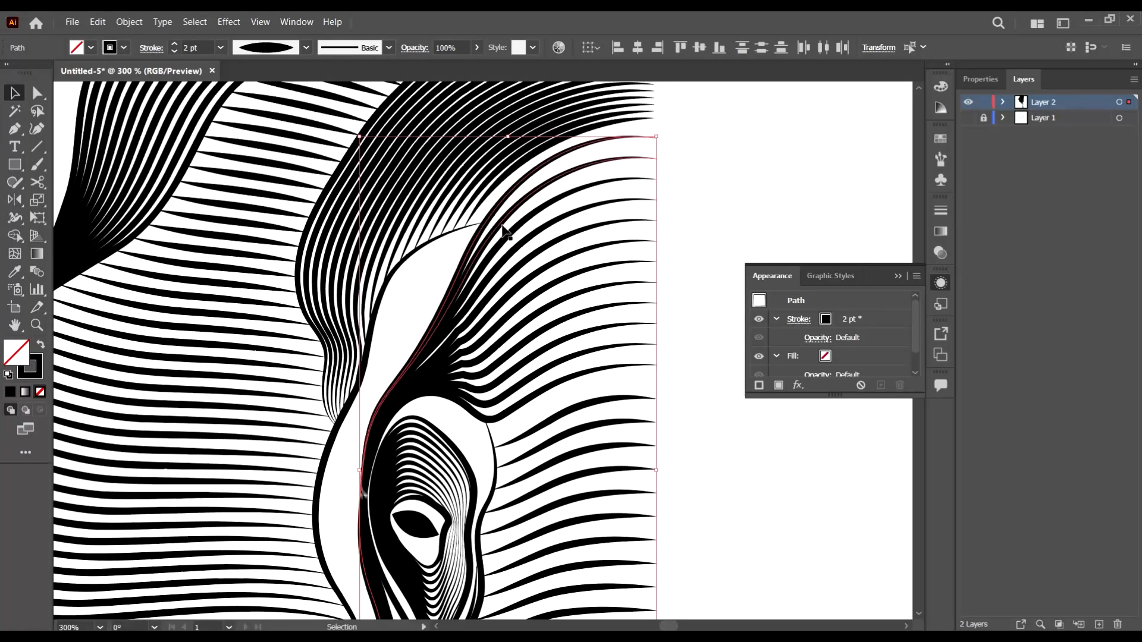
{"action": "scroll", "coordinate": [452, 327], "scroll_direction": "down", "scroll_amount": 1}
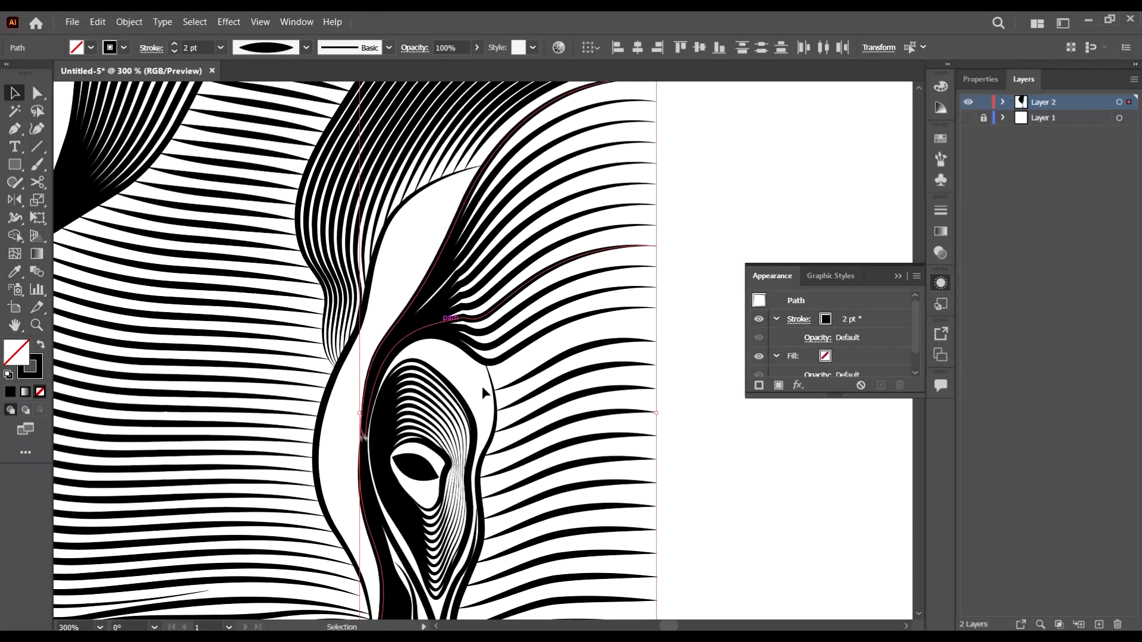
{"action": "scroll", "coordinate": [536, 297], "scroll_direction": "down", "scroll_amount": 1}
{"action": "scroll", "coordinate": [520, 255], "scroll_direction": "up", "scroll_amount": 1}
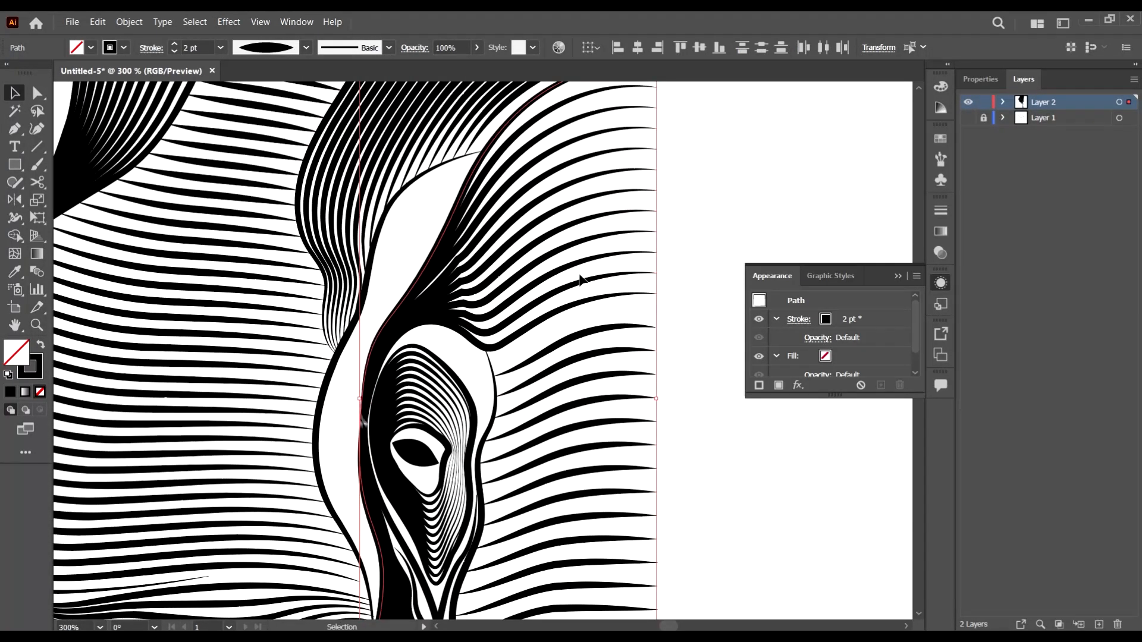
{"action": "key", "text": "a"}
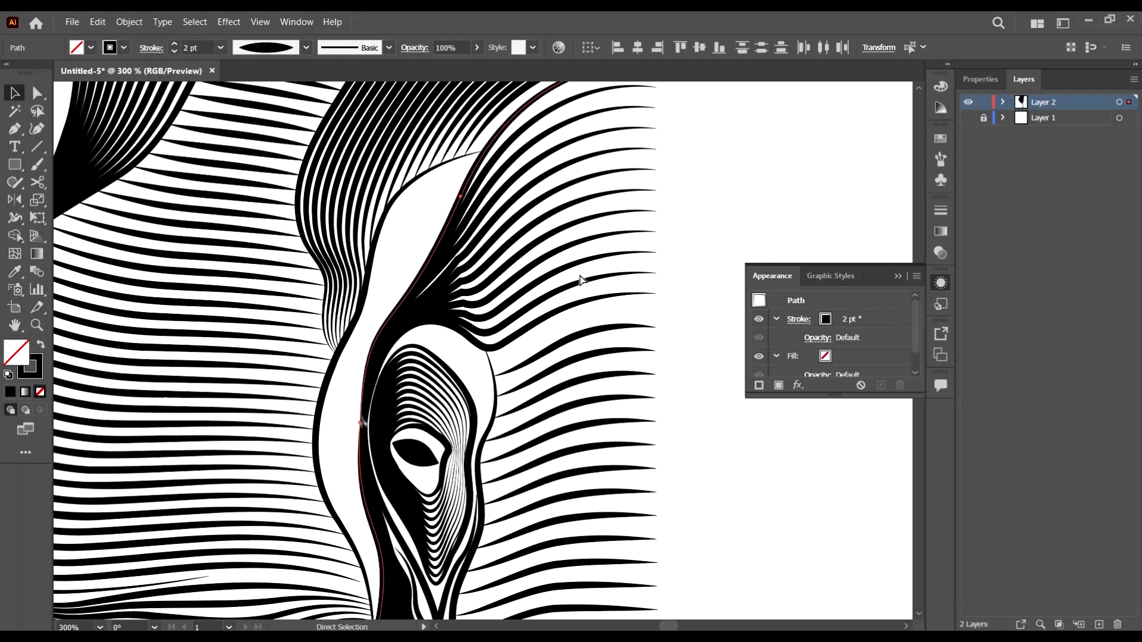
{"action": "scroll", "coordinate": [594, 273], "scroll_direction": "down", "scroll_amount": 1}
{"action": "key", "text": "ctrl+g"}
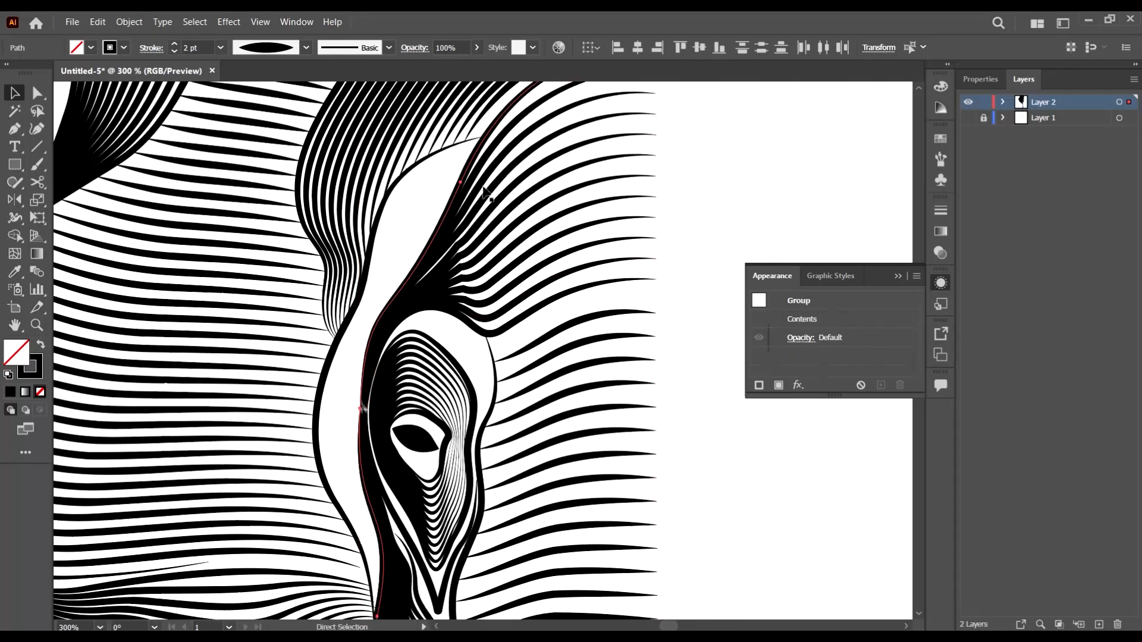
Isolate the edge-line group and cut its upper line with Scissors where the tip of the curved crown outline meets it
{"action": "key", "text": "v"}
{"action": "right_click", "coordinate": [484, 200]}
{"action": "left_click", "coordinate": [548, 291]}
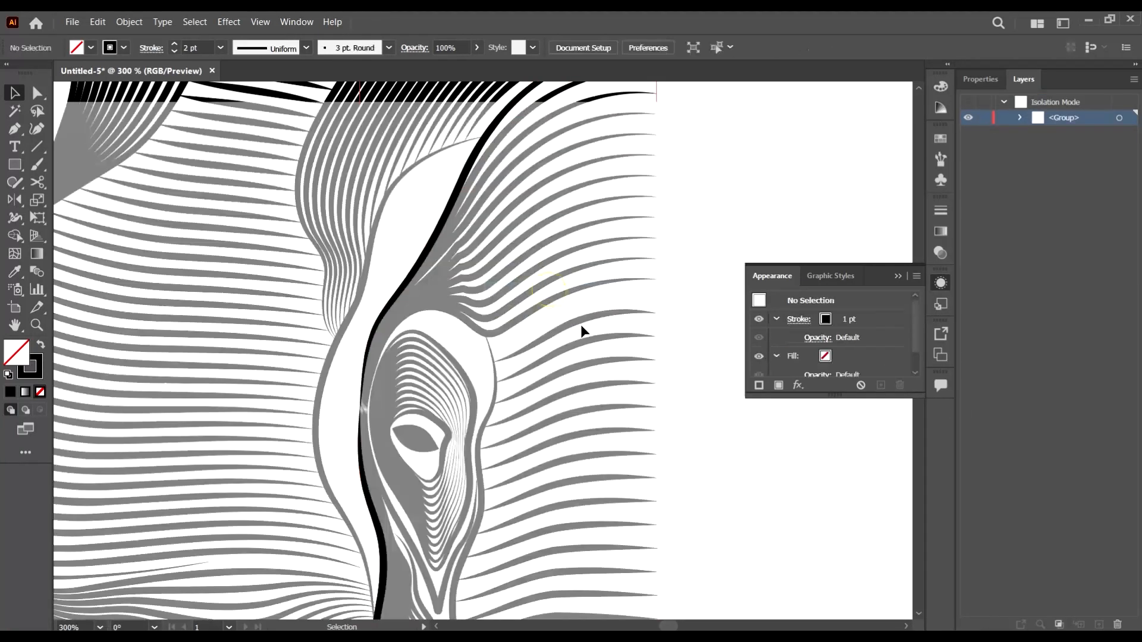
{"action": "scroll", "coordinate": [534, 247], "scroll_direction": "up", "scroll_amount": 4}
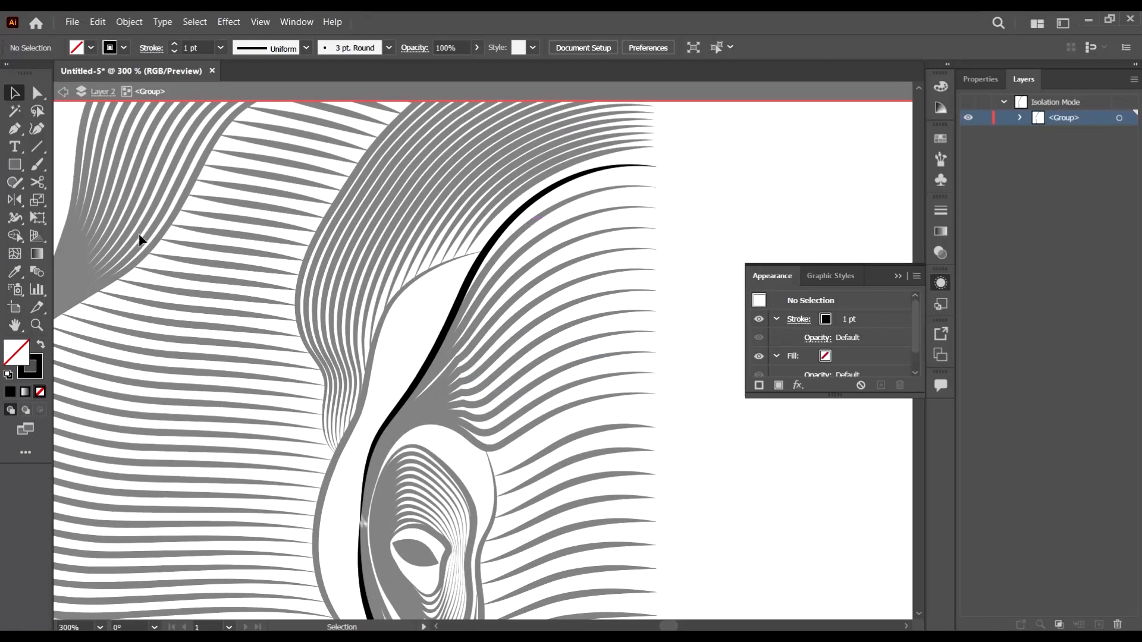
{"action": "key", "text": "c"}
{"action": "scroll", "coordinate": [468, 254], "scroll_direction": "up", "scroll_amount": 4}
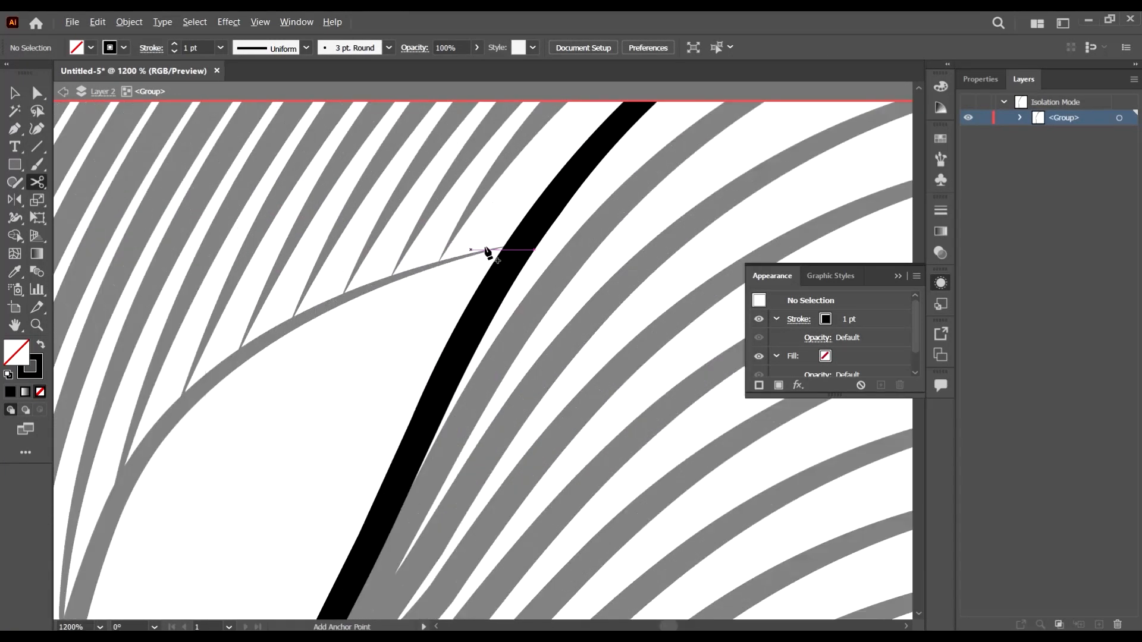
{"action": "left_click", "coordinate": [520, 244]}
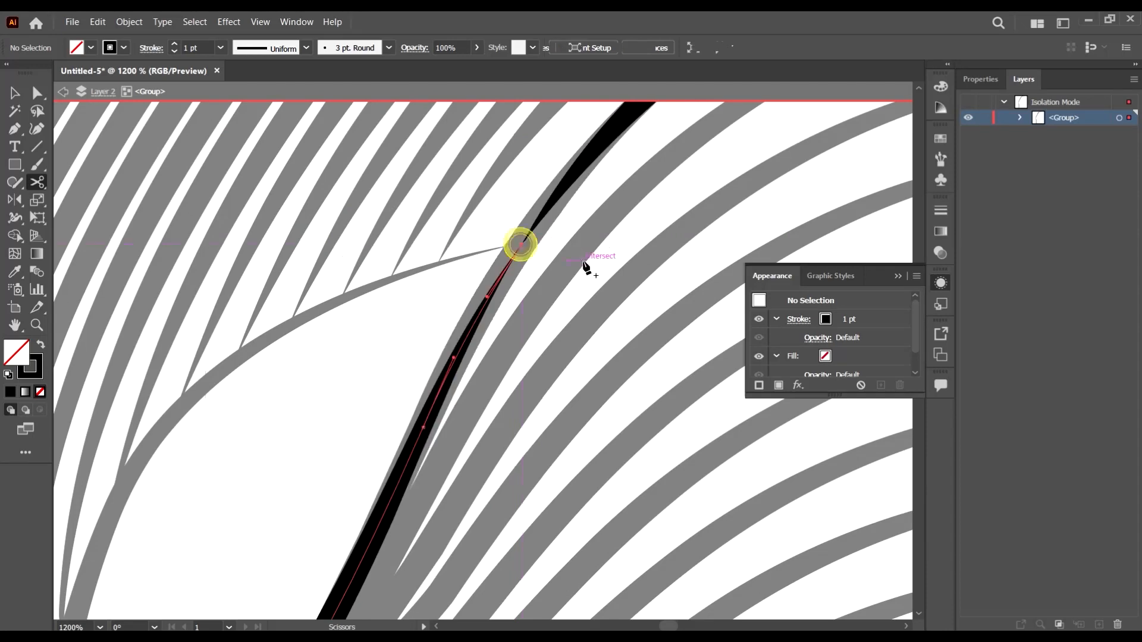
Cut the lower edge line with Scissors where the ear-side outline meets it below the eye, and remove the piece beneath the cut
{"action": "scroll", "coordinate": [587, 262], "scroll_direction": "down", "scroll_amount": 4}
{"action": "scroll", "coordinate": [524, 416], "scroll_direction": "down", "scroll_amount": 3}
{"action": "scroll", "coordinate": [521, 431], "scroll_direction": "up", "scroll_amount": 1}
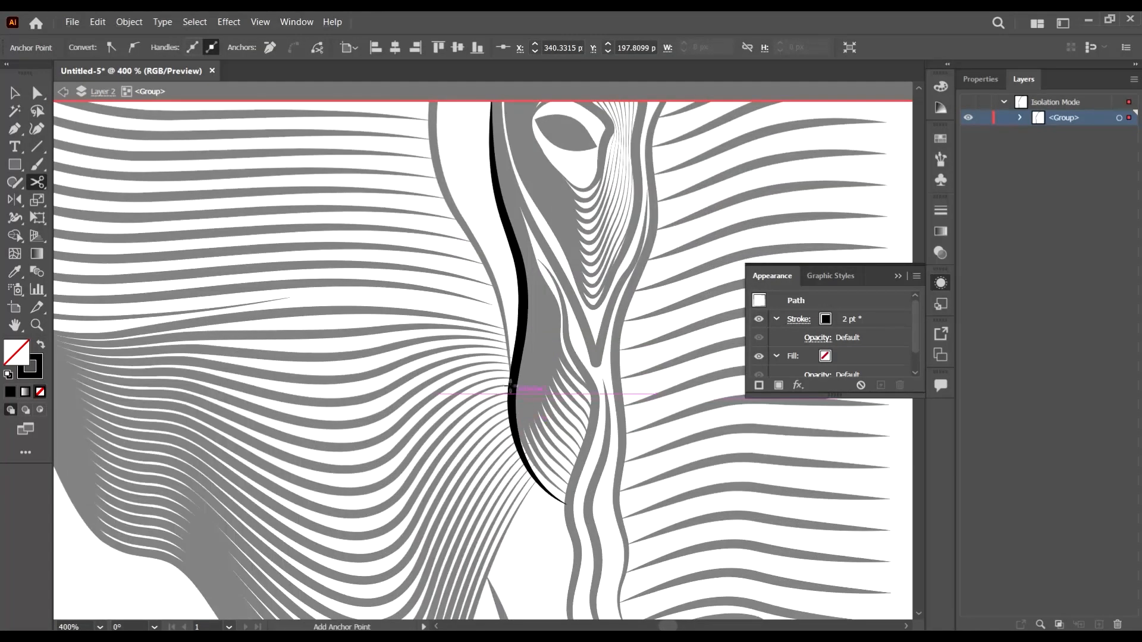
{"action": "scroll", "coordinate": [513, 389], "scroll_direction": "up", "scroll_amount": 2}
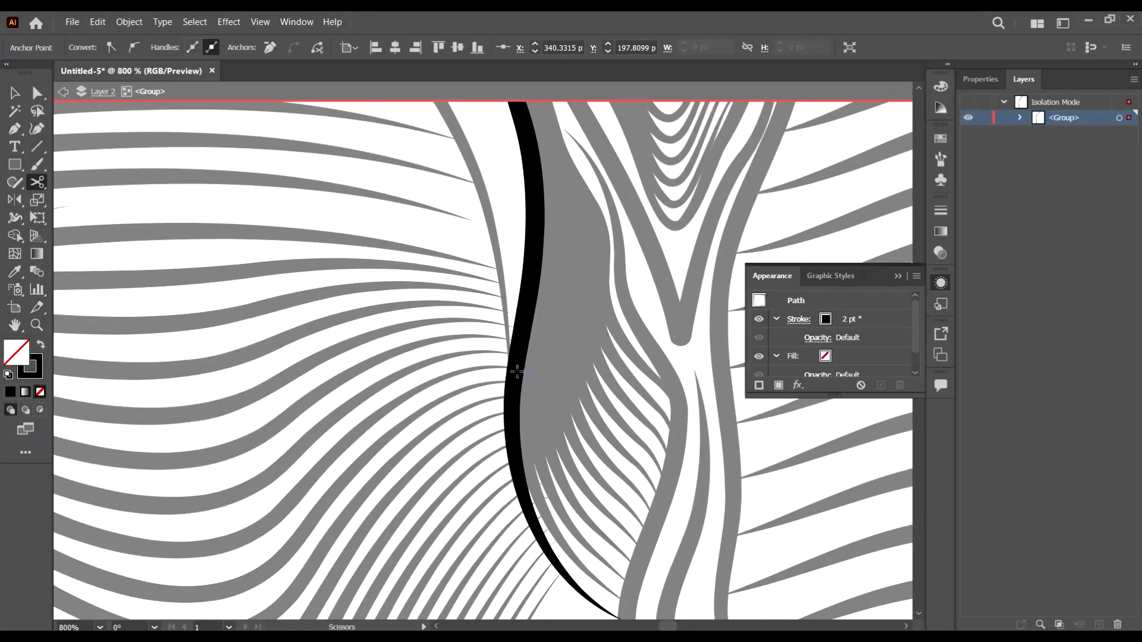
{"action": "left_click", "coordinate": [515, 366]}
{"action": "scroll", "coordinate": [535, 387], "scroll_direction": "down", "scroll_amount": 4}
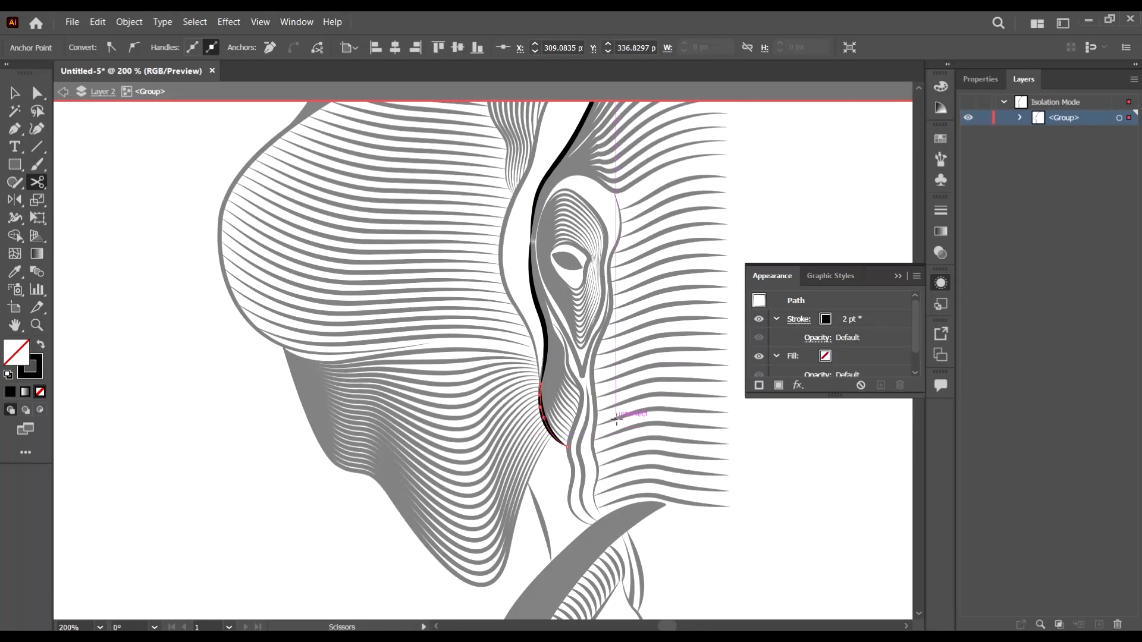
{"action": "key", "text": "ctrl+shift+a"}
{"action": "left_click", "coordinate": [37, 93]}
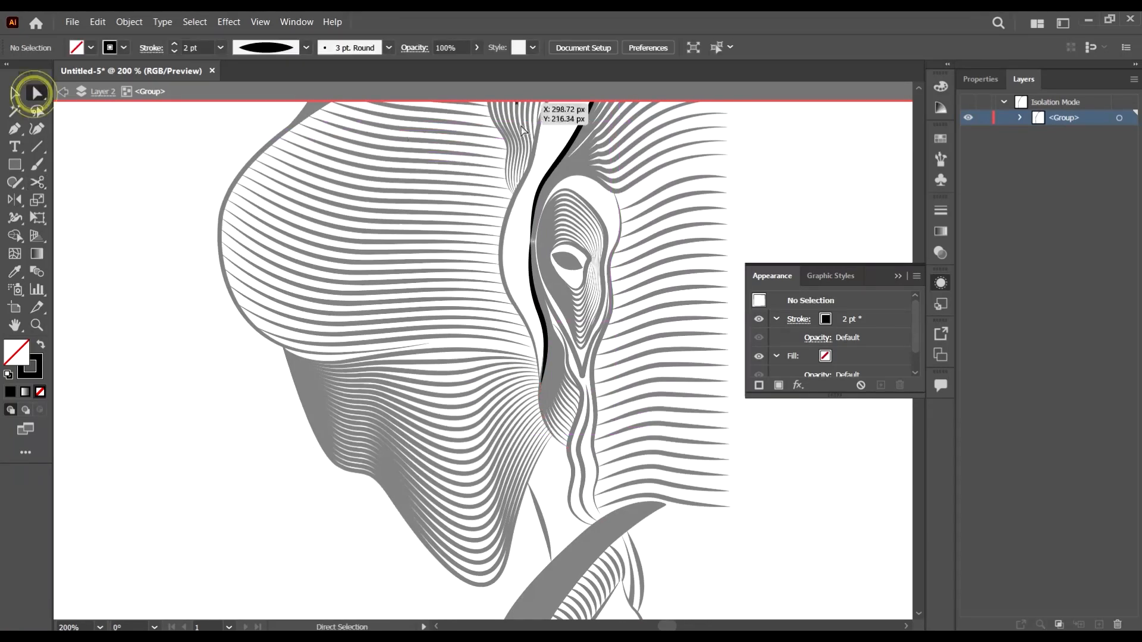
Delete the piece of the upper edge line that extends over the forehead beyond the cut at the crown outline's tip
{"action": "scroll", "coordinate": [652, 152], "scroll_direction": "up", "scroll_amount": 3}
{"action": "scroll", "coordinate": [653, 151], "scroll_direction": "up", "scroll_amount": 2}
{"action": "left_click_drag", "start_coordinate": [693, 130], "coordinate": [730, 180]}
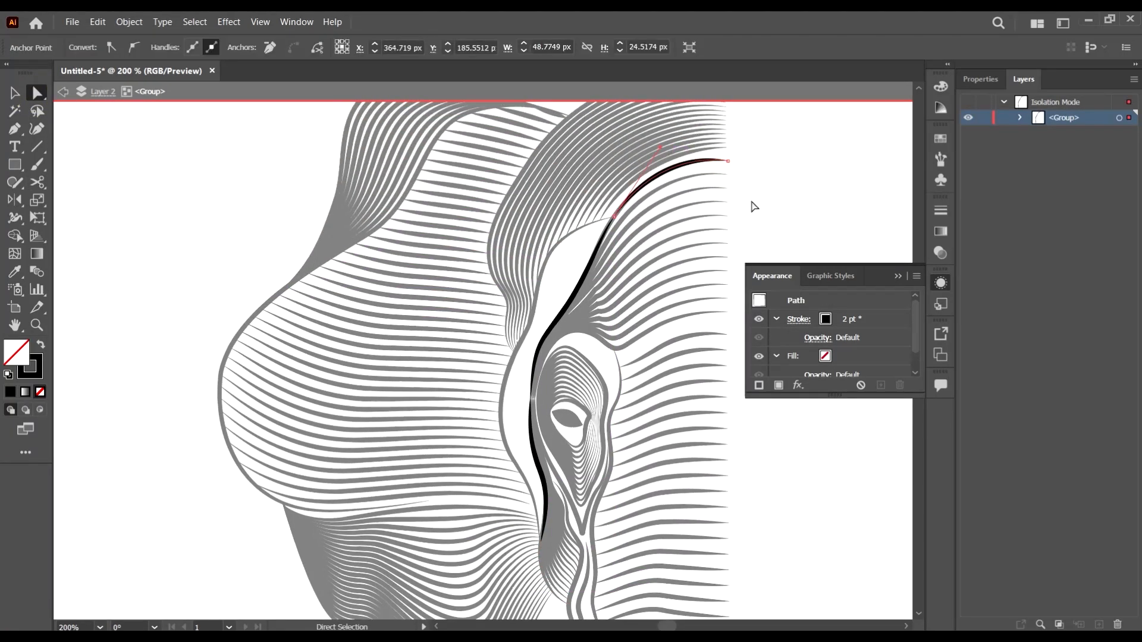
{"action": "key", "text": "Delete"}
Join the meeting endpoints of the upper and lower edge lines beside the eye into one path and leave group isolation
{"action": "scroll", "coordinate": [523, 408], "scroll_direction": "up", "scroll_amount": 5}
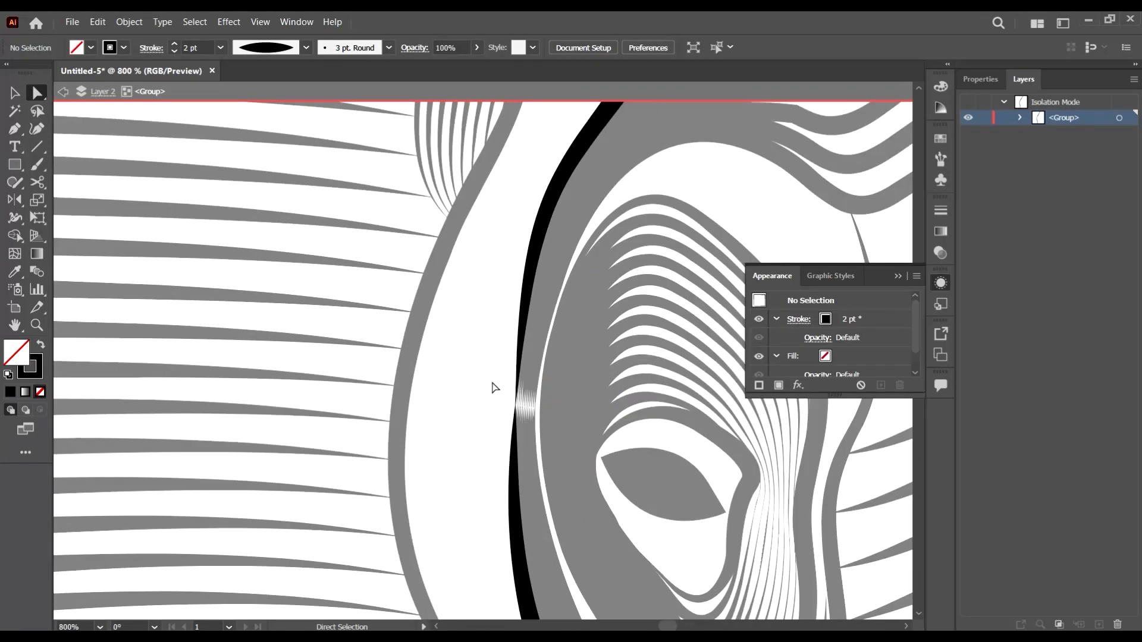
{"action": "left_click_drag", "start_coordinate": [491, 382], "coordinate": [547, 427]}
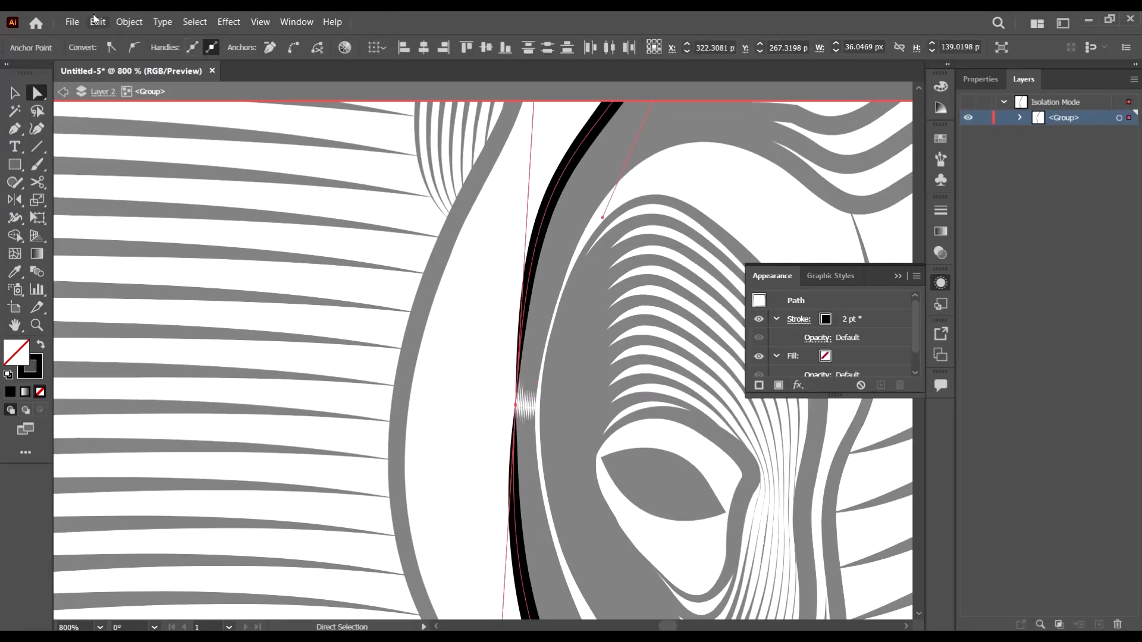
{"action": "left_click", "coordinate": [119, 20]}
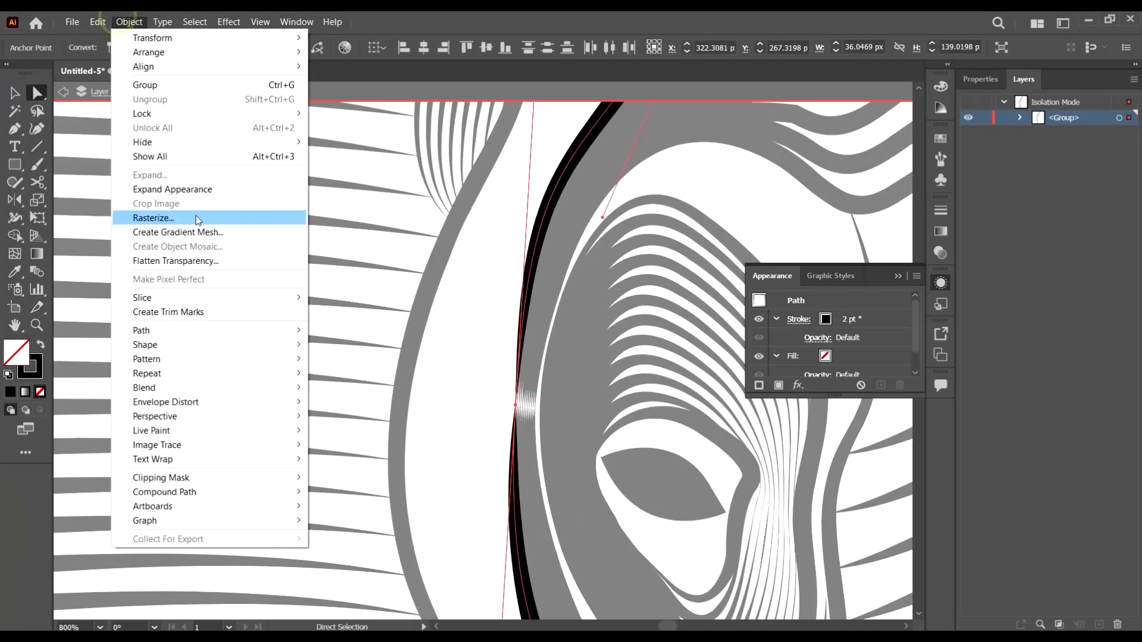
{"action": "left_click", "coordinate": [212, 331]}
{"action": "left_click", "coordinate": [332, 331]}
{"action": "scroll", "coordinate": [510, 326], "scroll_direction": "down", "scroll_amount": 5}
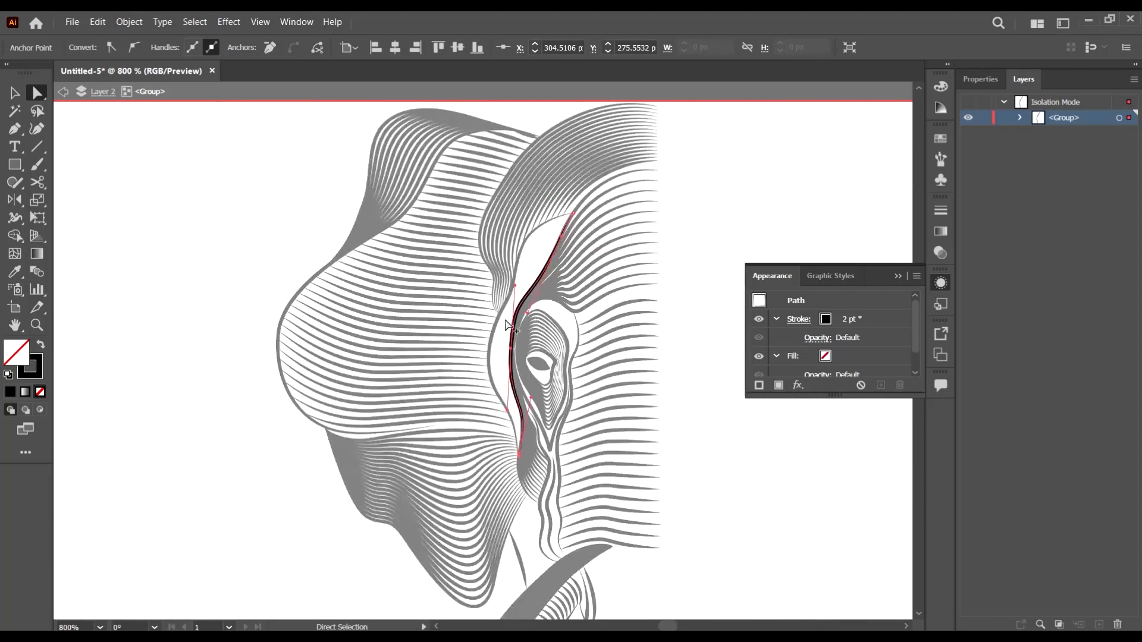
{"action": "left_click", "coordinate": [15, 92]}
{"action": "left_click", "coordinate": [207, 276]}
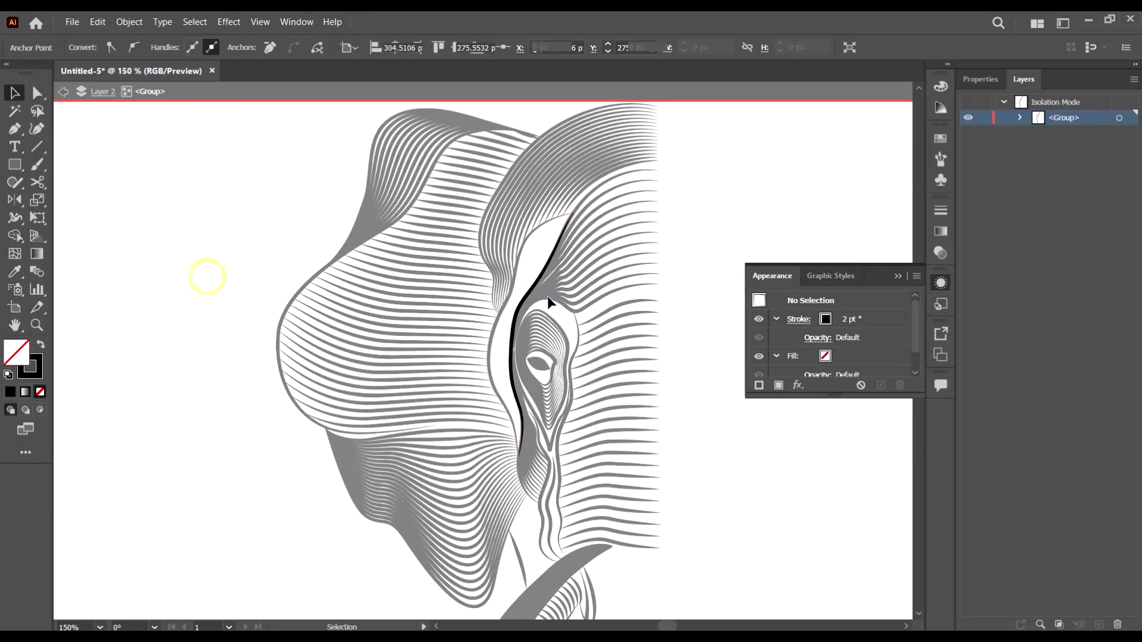
{"action": "scroll", "coordinate": [548, 295], "scroll_direction": "up", "scroll_amount": 3}
{"action": "double_click", "coordinate": [547, 295]}
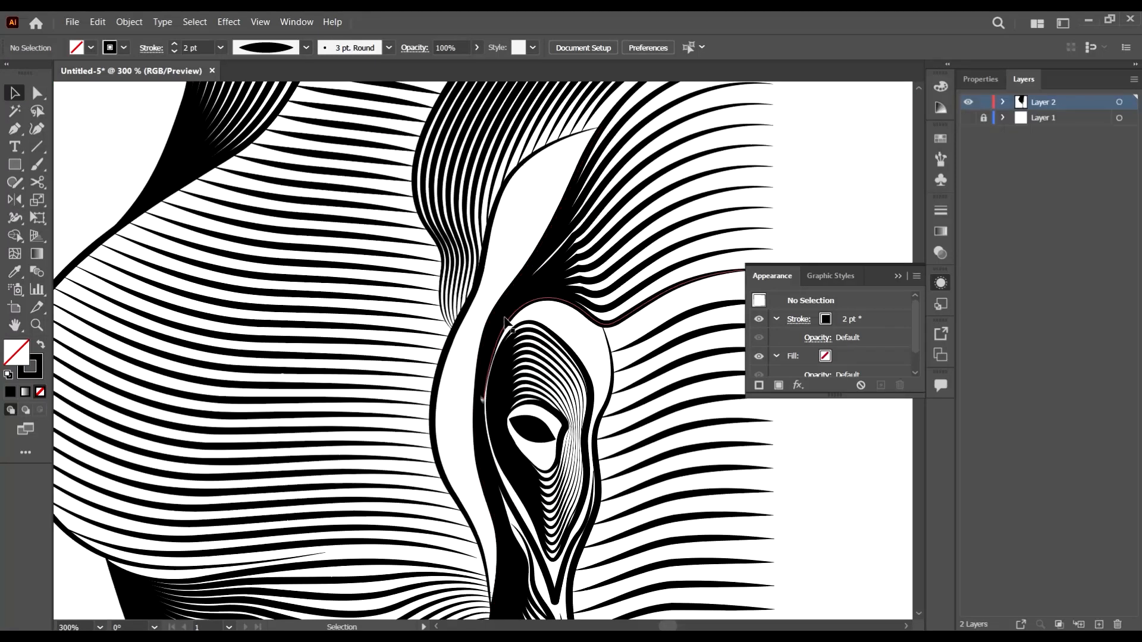
Select the joined edge line beside the eye together with the curved ear-side outline facing it, and blend the two
{"action": "left_click", "coordinate": [547, 241]}
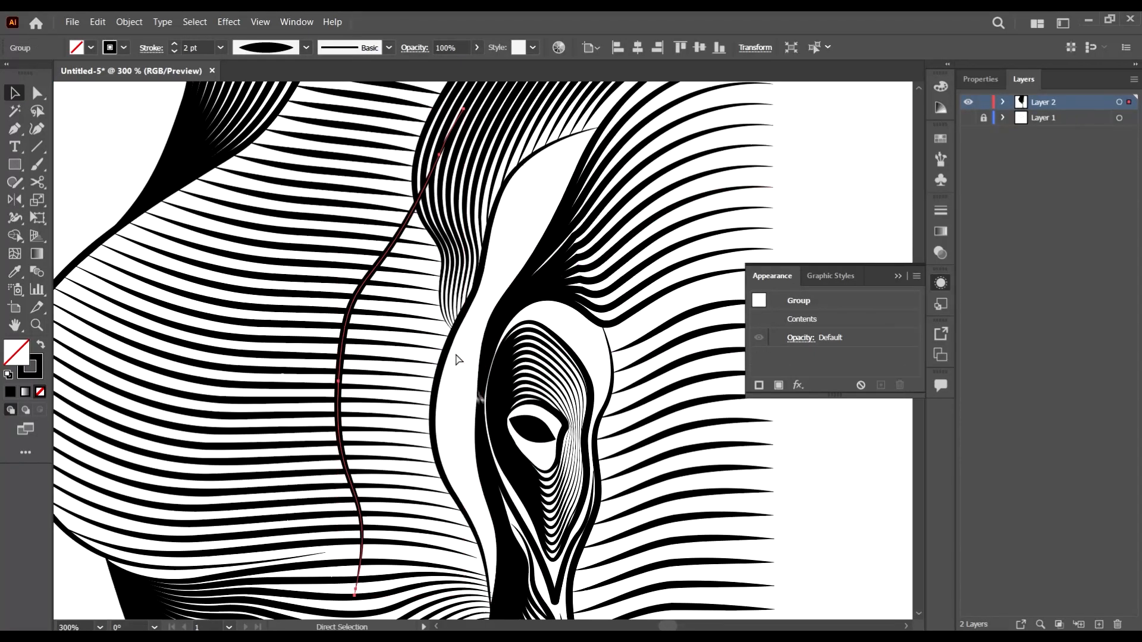
{"action": "left_click", "coordinate": [477, 363]}
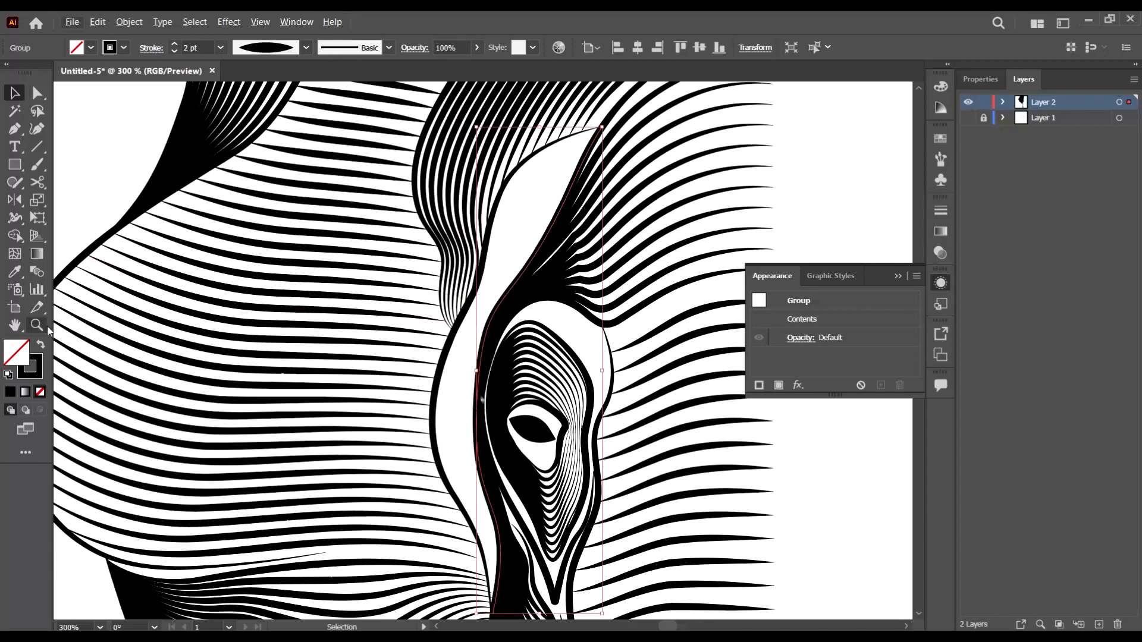
{"action": "left_click", "coordinate": [491, 230], "text": "shift"}
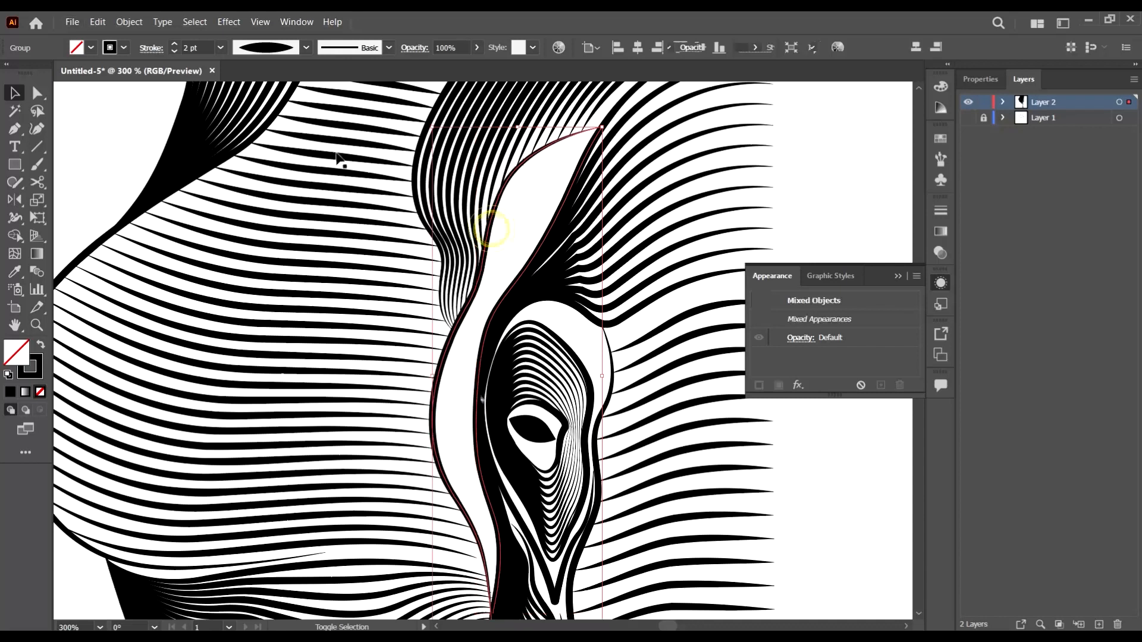
{"action": "scroll", "coordinate": [606, 169], "scroll_direction": "down", "scroll_amount": 1}
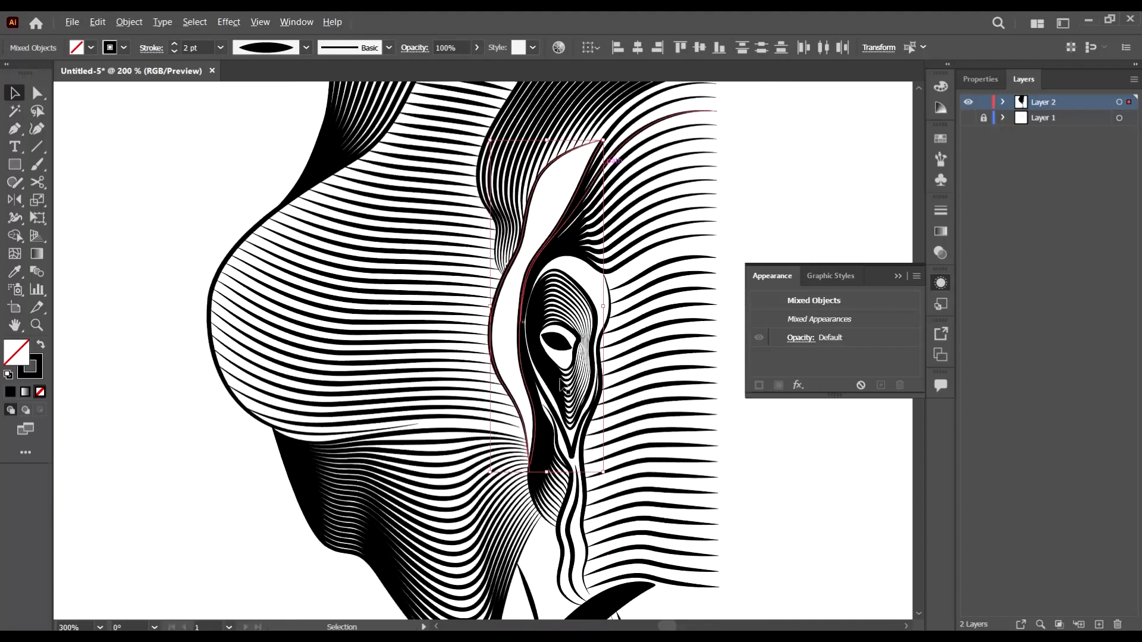
{"action": "left_click", "coordinate": [129, 22]}
{"action": "left_click", "coordinate": [262, 391]}
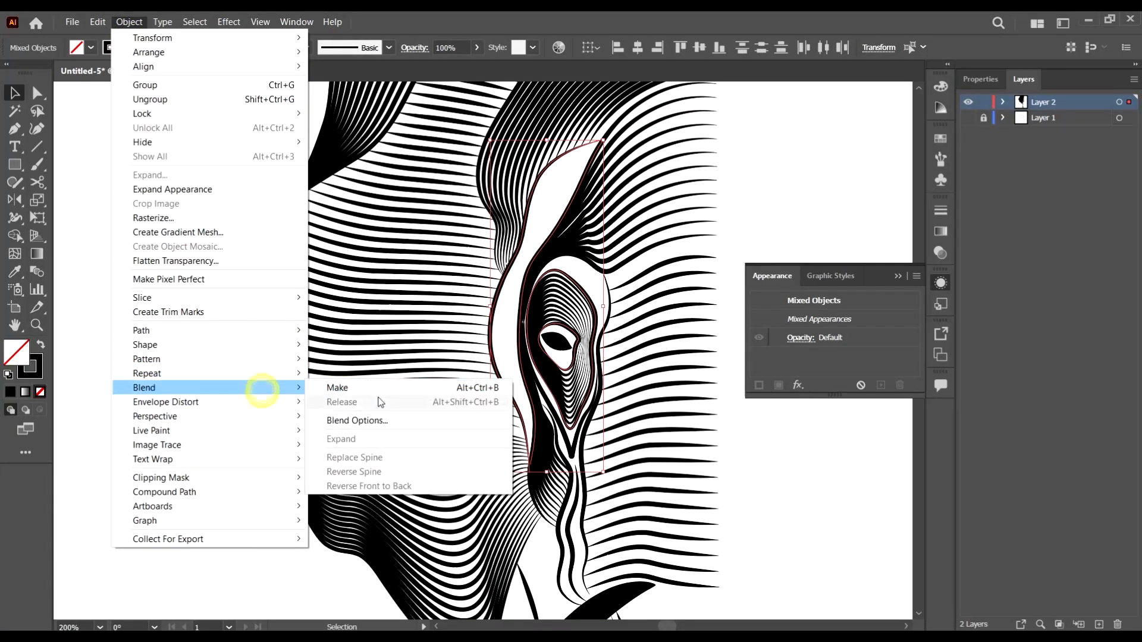
Blend the two selected curves beside the elephant's eye using 5 specified steps, and deselect the result
{"action": "left_click", "coordinate": [380, 388]}
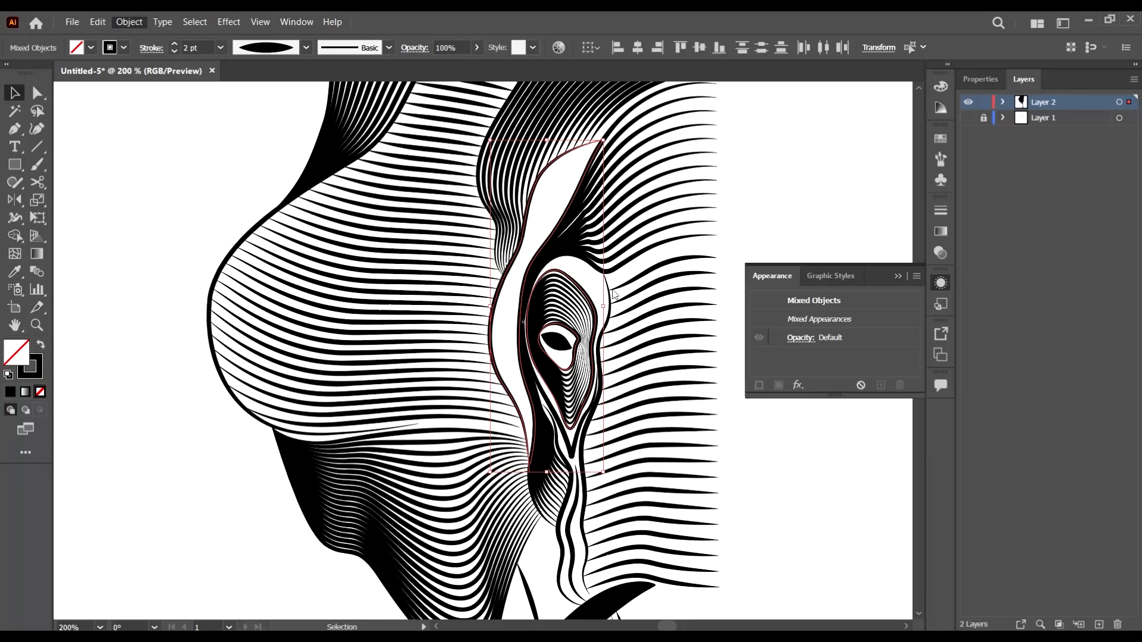
{"action": "scroll", "coordinate": [591, 285], "scroll_direction": "down", "scroll_amount": 2}
{"action": "scroll", "coordinate": [554, 266], "scroll_direction": "down", "scroll_amount": 2}
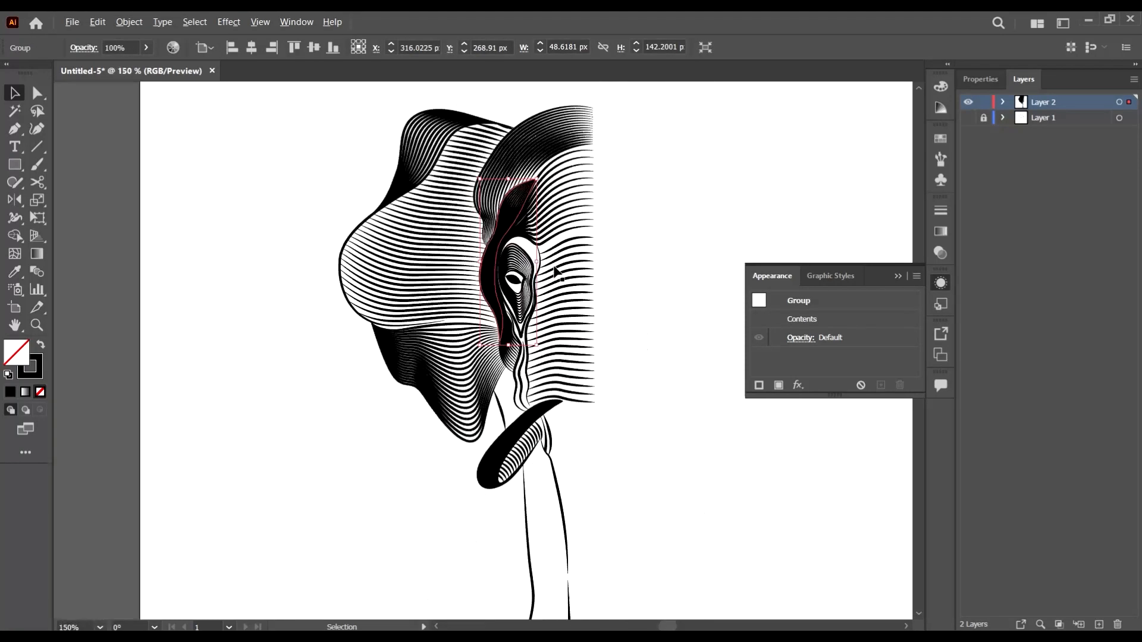
{"action": "scroll", "coordinate": [553, 271], "scroll_direction": "up", "scroll_amount": 5}
{"action": "scroll", "coordinate": [336, 209], "scroll_direction": "up", "scroll_amount": 2}
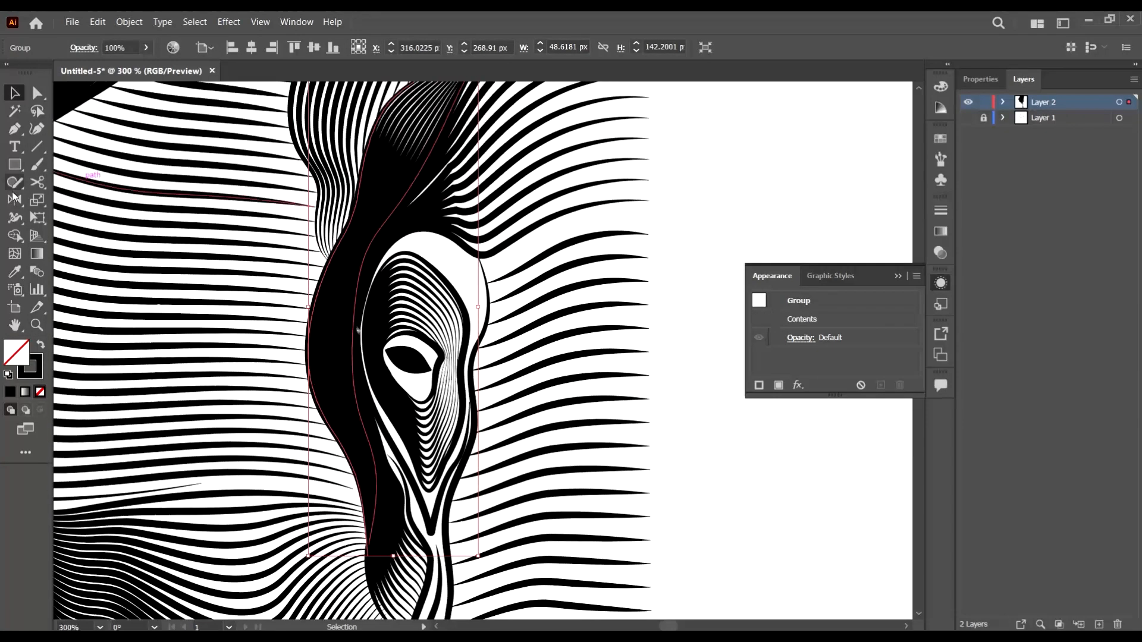
{"action": "double_click", "coordinate": [37, 272]}
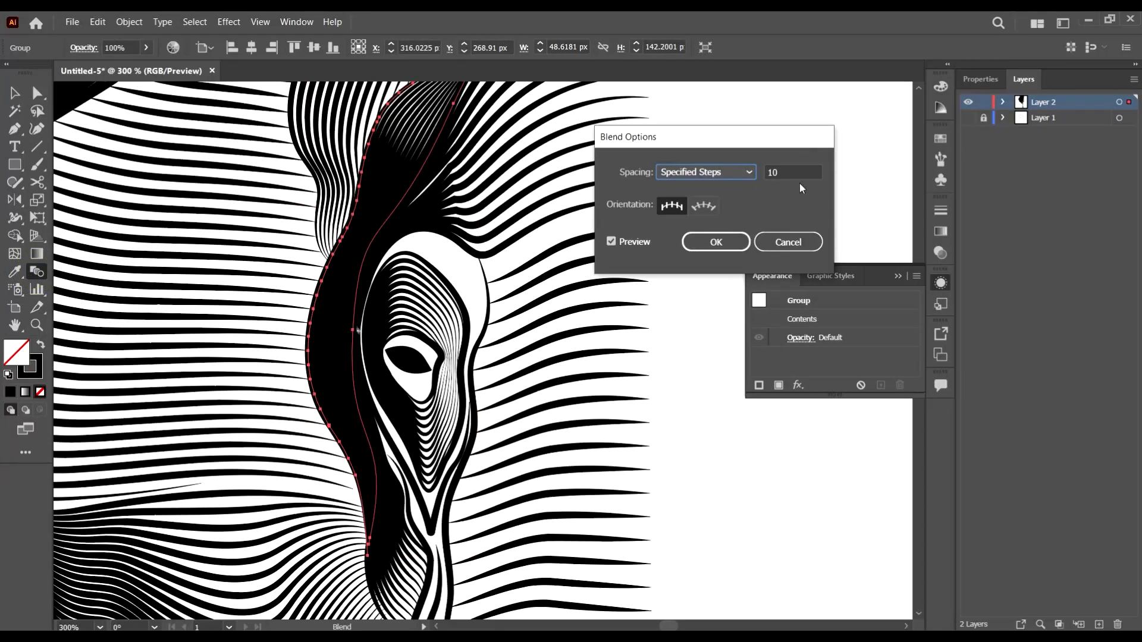
{"action": "left_click", "coordinate": [791, 172]}
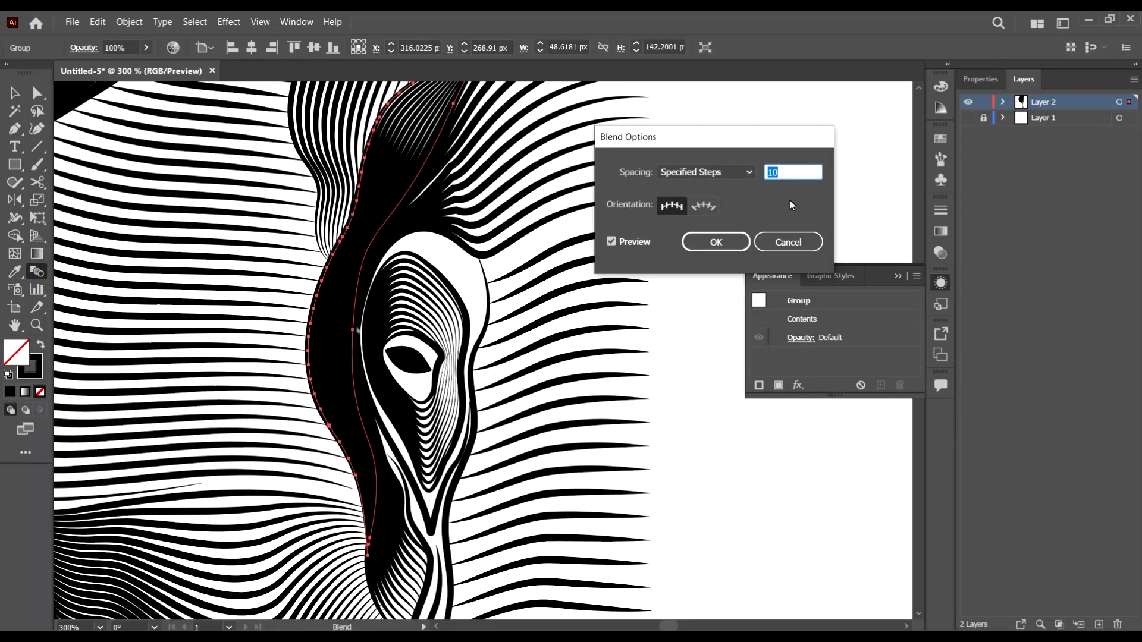
{"action": "type", "text": "5"}
{"action": "left_click", "coordinate": [718, 246]}
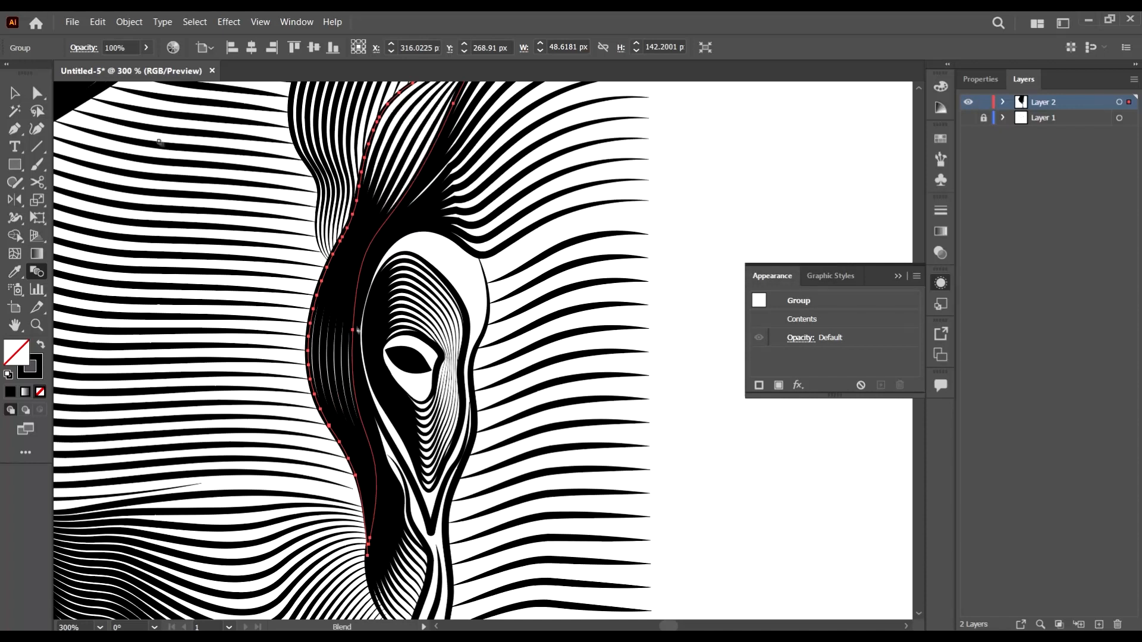
{"action": "key", "text": "v"}
{"action": "key", "text": "ctrl+minus"}
{"action": "key", "text": "ctrl+minus"}
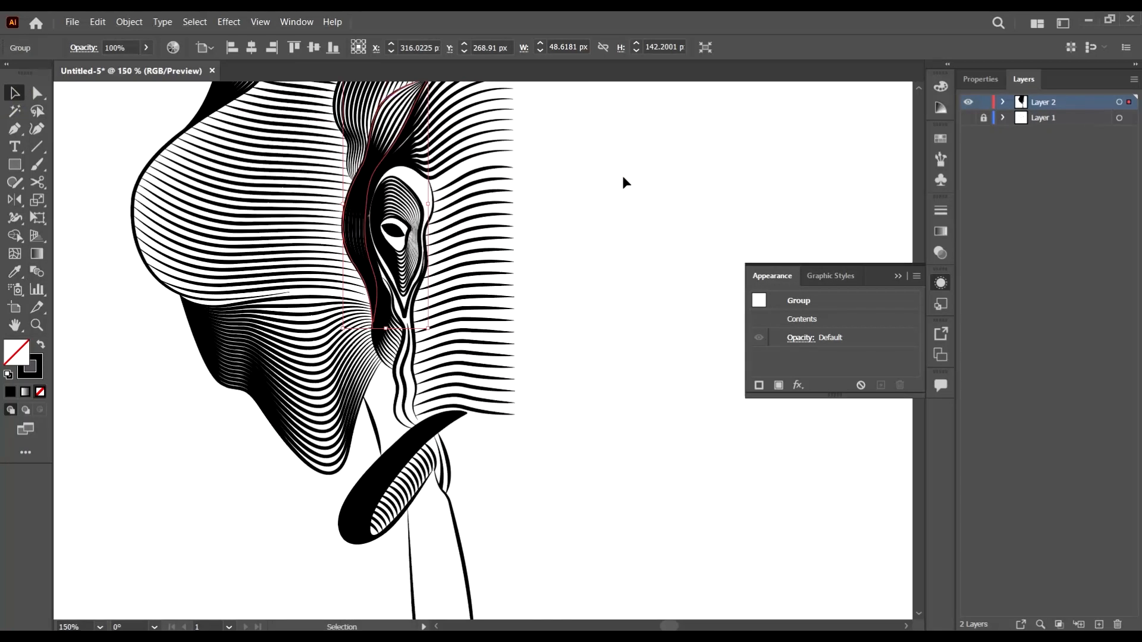
{"action": "left_click", "coordinate": [619, 178]}
Examine the elephant artwork against the Layer 1 reference to find areas that still need line work
{"action": "scroll", "coordinate": [619, 177], "scroll_direction": "up", "scroll_amount": 3}
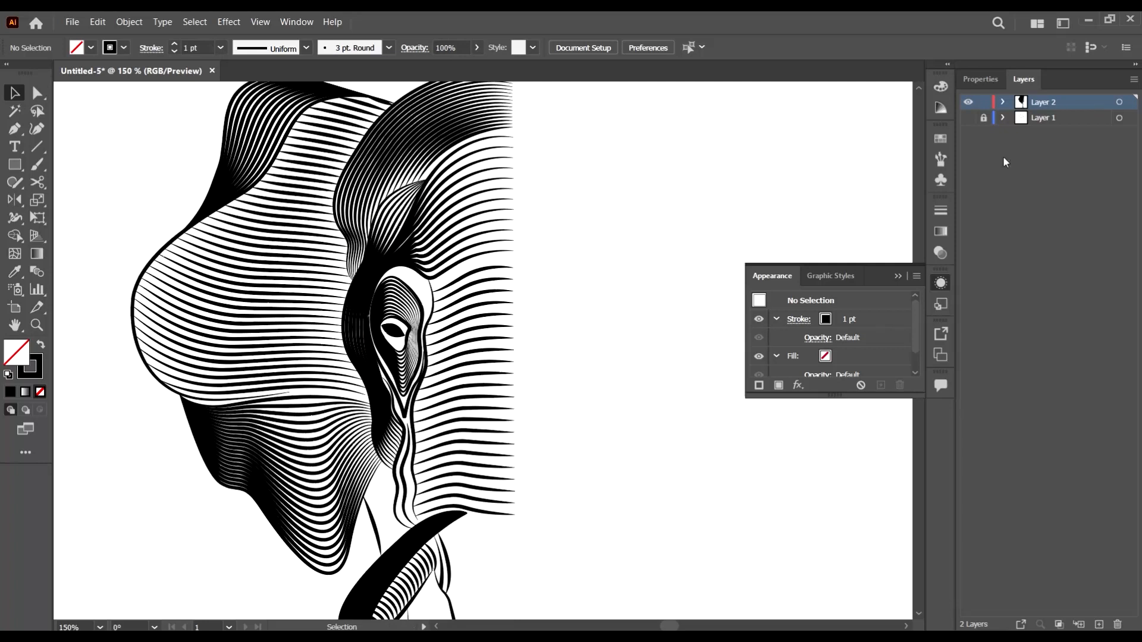
{"action": "left_click", "coordinate": [969, 118]}
{"action": "scroll", "coordinate": [438, 350], "scroll_direction": "down", "scroll_amount": 3}
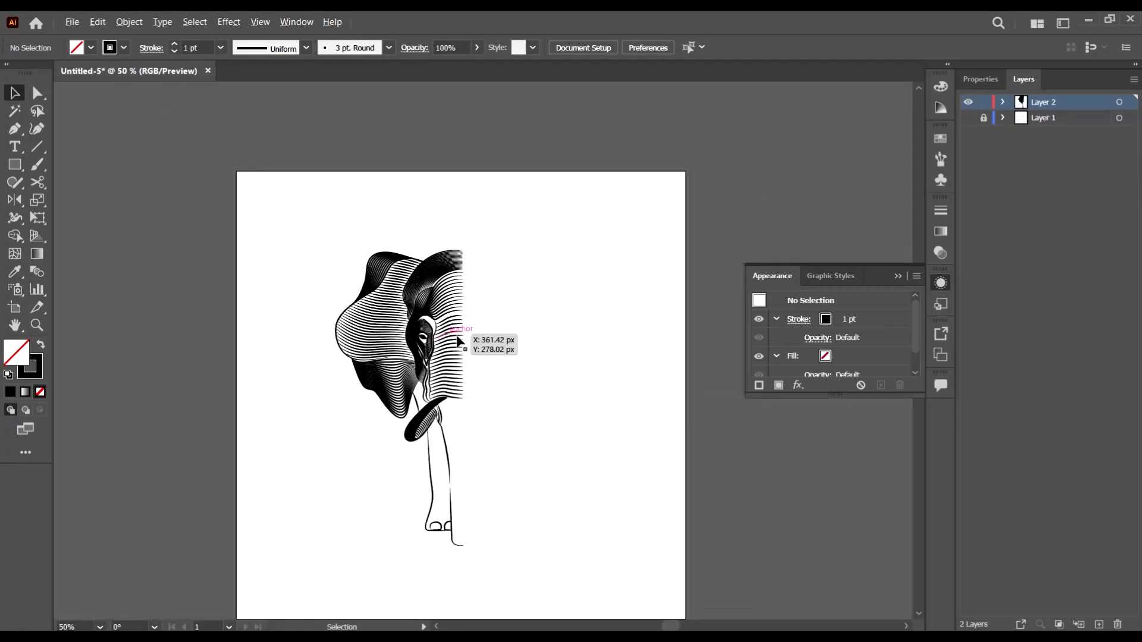
{"action": "scroll", "coordinate": [556, 370], "scroll_direction": "down", "scroll_amount": 1}
{"action": "left_click", "coordinate": [555, 370]}
{"action": "scroll", "coordinate": [483, 350], "scroll_direction": "up", "scroll_amount": 2}
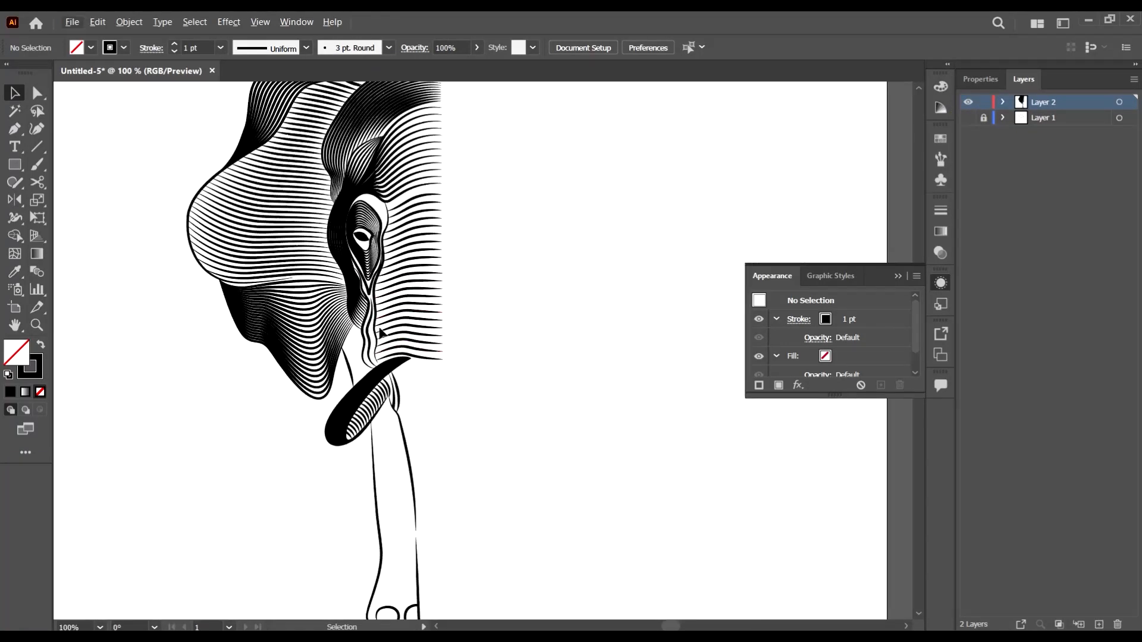
{"action": "scroll", "coordinate": [447, 255], "scroll_direction": "up", "scroll_amount": 2}
{"action": "scroll", "coordinate": [381, 281], "scroll_direction": "up", "scroll_amount": 3}
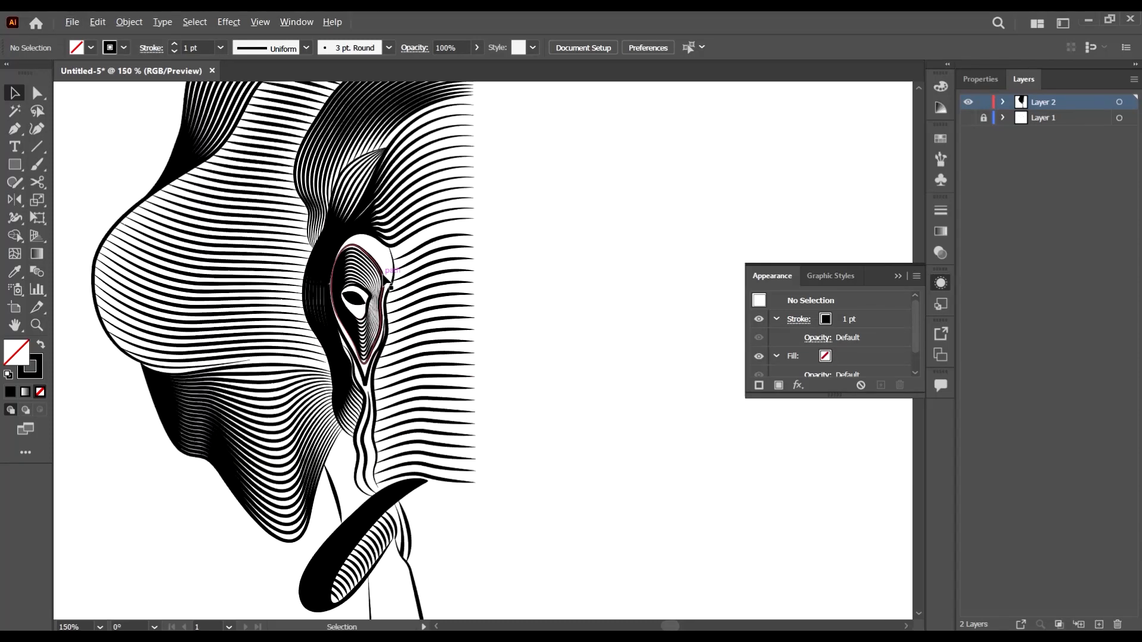
{"action": "left_click", "coordinate": [970, 117]}
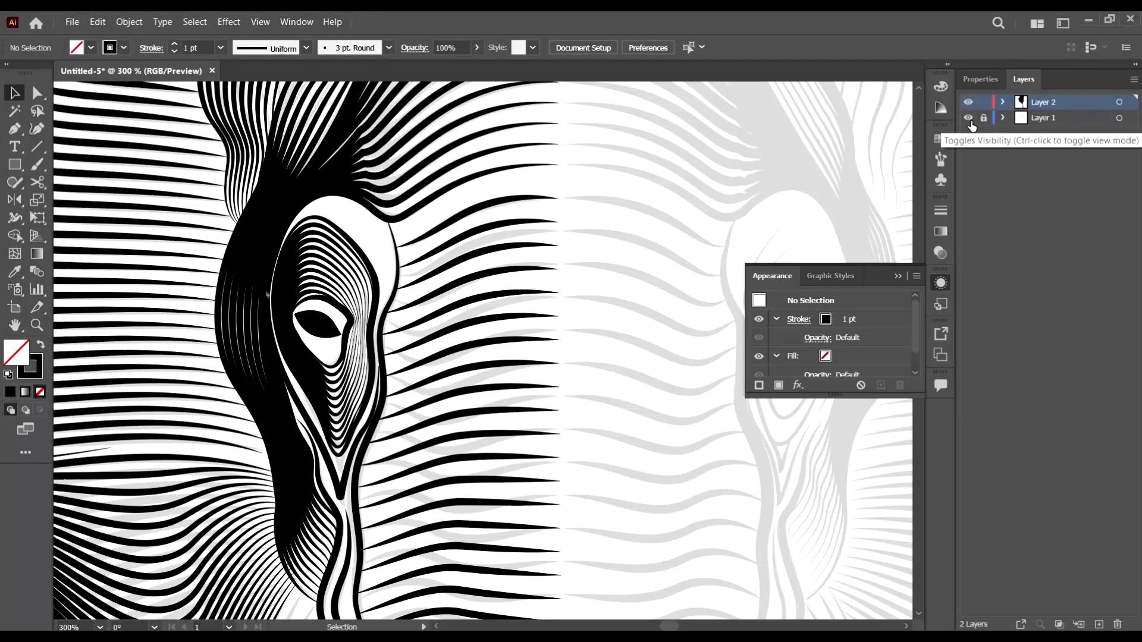
{"action": "left_click", "coordinate": [970, 118]}
{"action": "scroll", "coordinate": [488, 318], "scroll_direction": "down", "scroll_amount": 3}
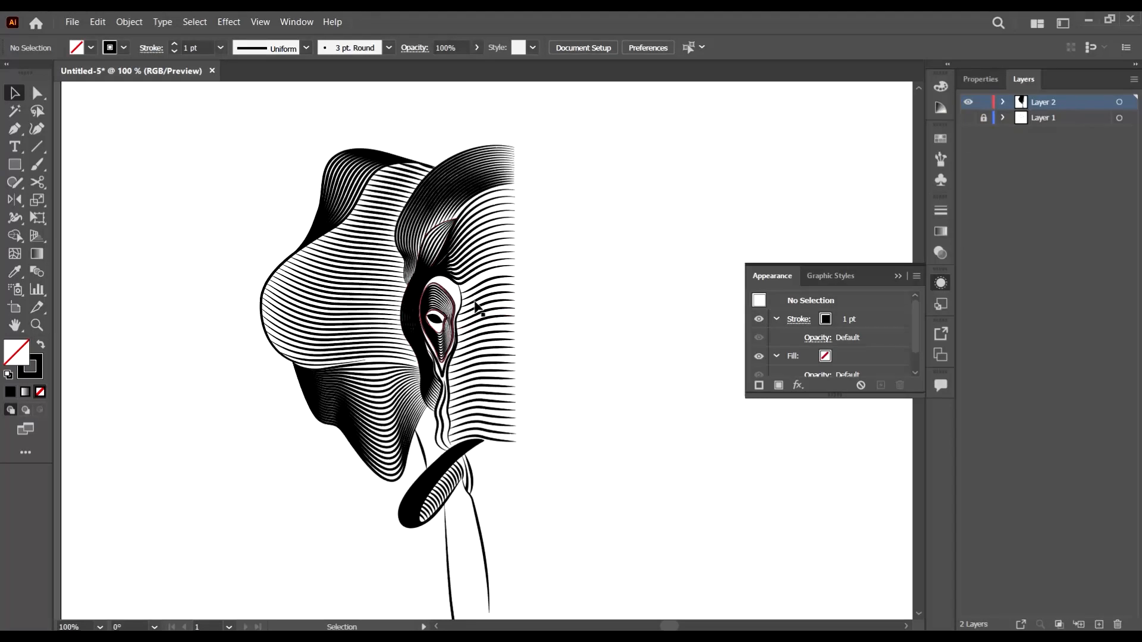
{"action": "scroll", "coordinate": [433, 360], "scroll_direction": "down", "scroll_amount": 4}
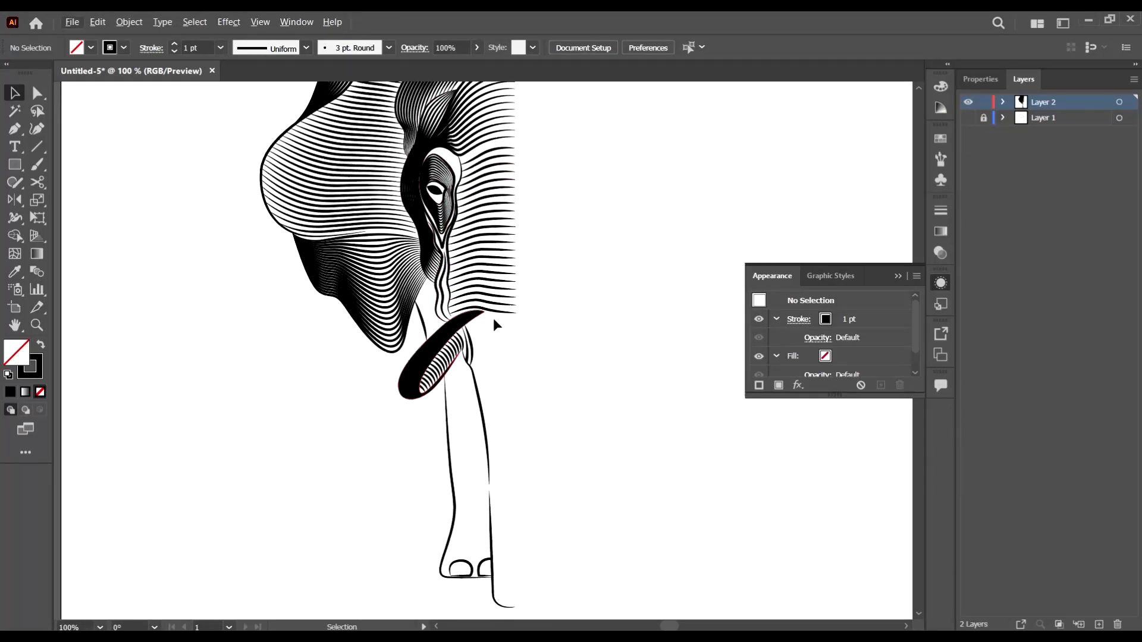
{"action": "scroll", "coordinate": [474, 321], "scroll_direction": "up", "scroll_amount": 2}
{"action": "left_click", "coordinate": [513, 326]}
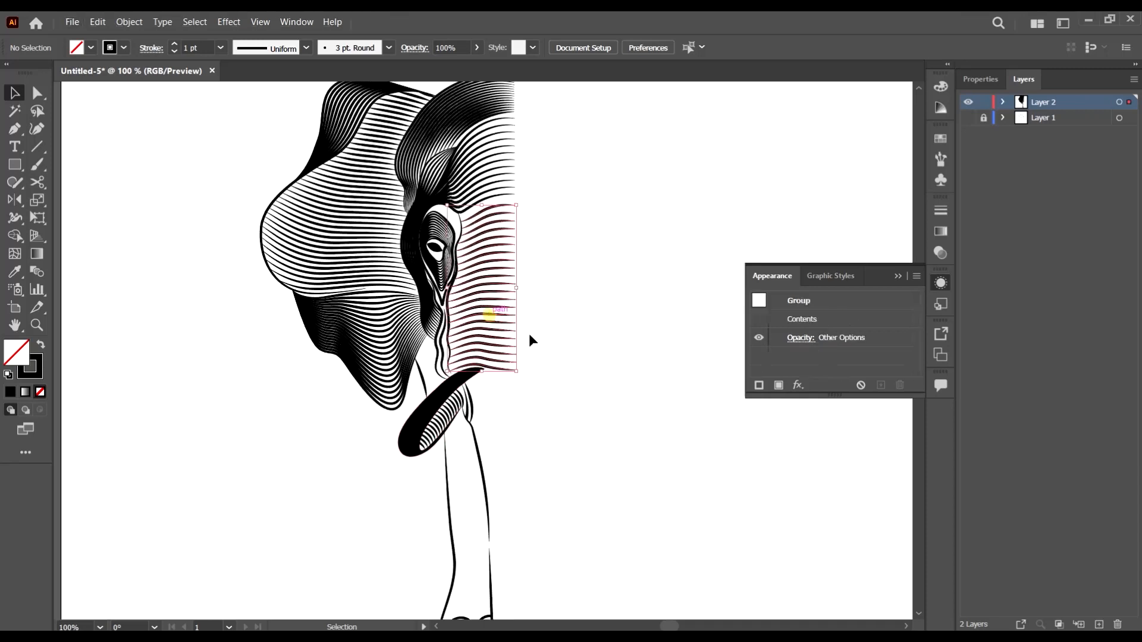
{"action": "left_click", "coordinate": [555, 472]}
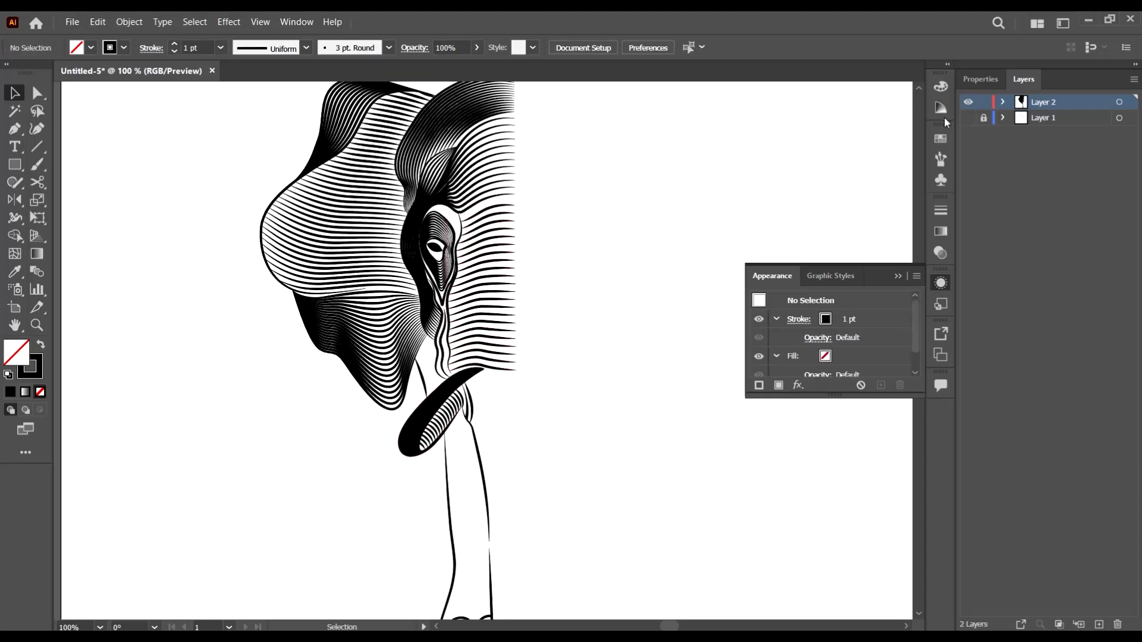
Show the Layer 1 reference around the tusk and the gap beside the ear
{"action": "left_click", "coordinate": [968, 118]}
{"action": "left_click", "coordinate": [969, 117]}
{"action": "scroll", "coordinate": [410, 363], "scroll_direction": "down", "scroll_amount": 4}
{"action": "scroll", "coordinate": [429, 333], "scroll_direction": "up", "scroll_amount": 3}
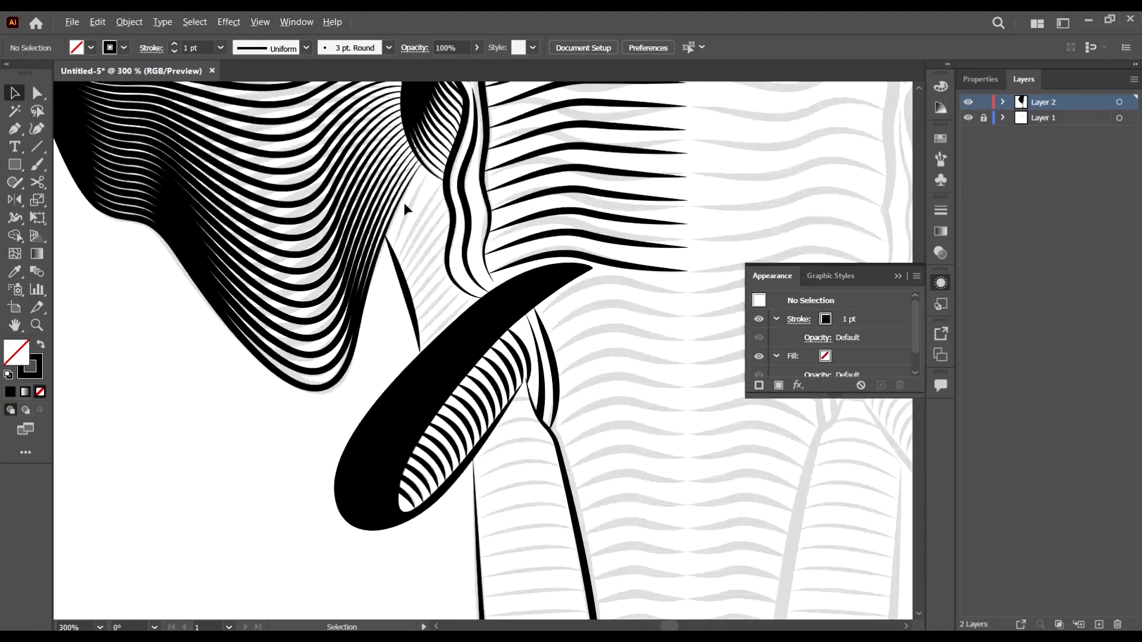
Draw a curved path with the Pen tool down the ear's inner edge to the upper tip of the tapered line below
{"action": "left_click", "coordinate": [14, 128]}
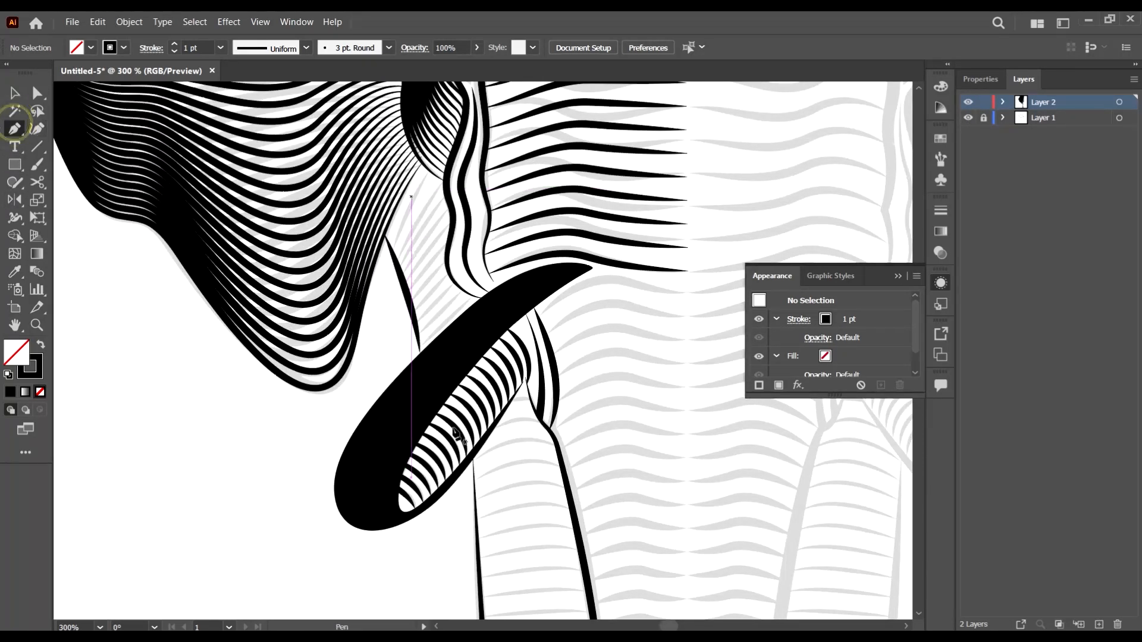
{"action": "scroll", "coordinate": [455, 262], "scroll_direction": "up", "scroll_amount": 1}
{"action": "scroll", "coordinate": [439, 141], "scroll_direction": "up", "scroll_amount": 2}
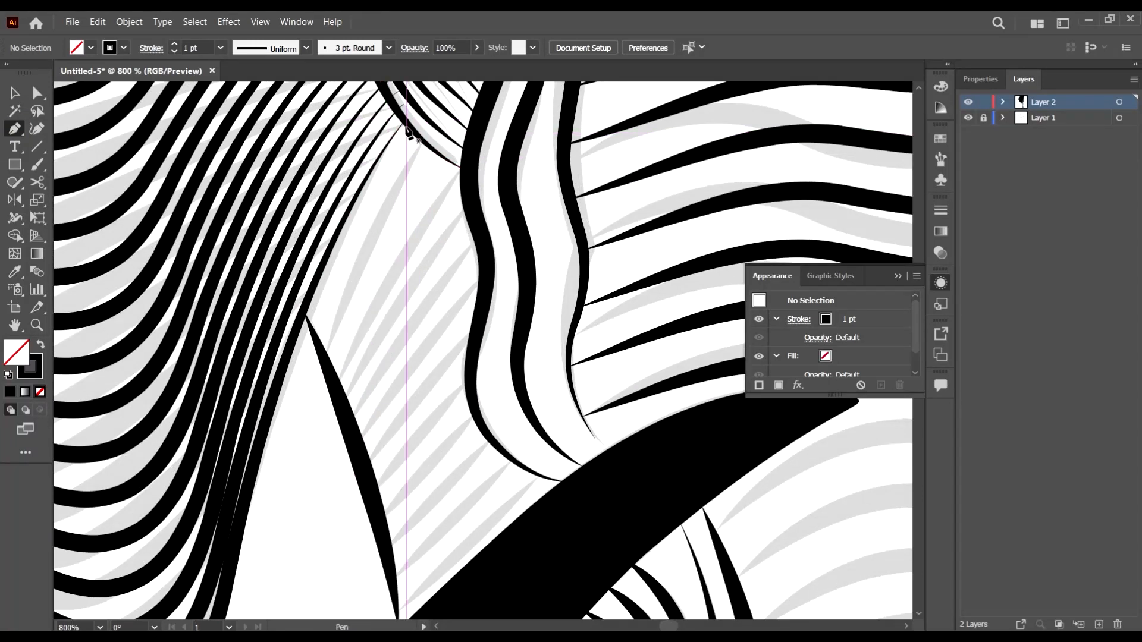
{"action": "left_click", "coordinate": [406, 127]}
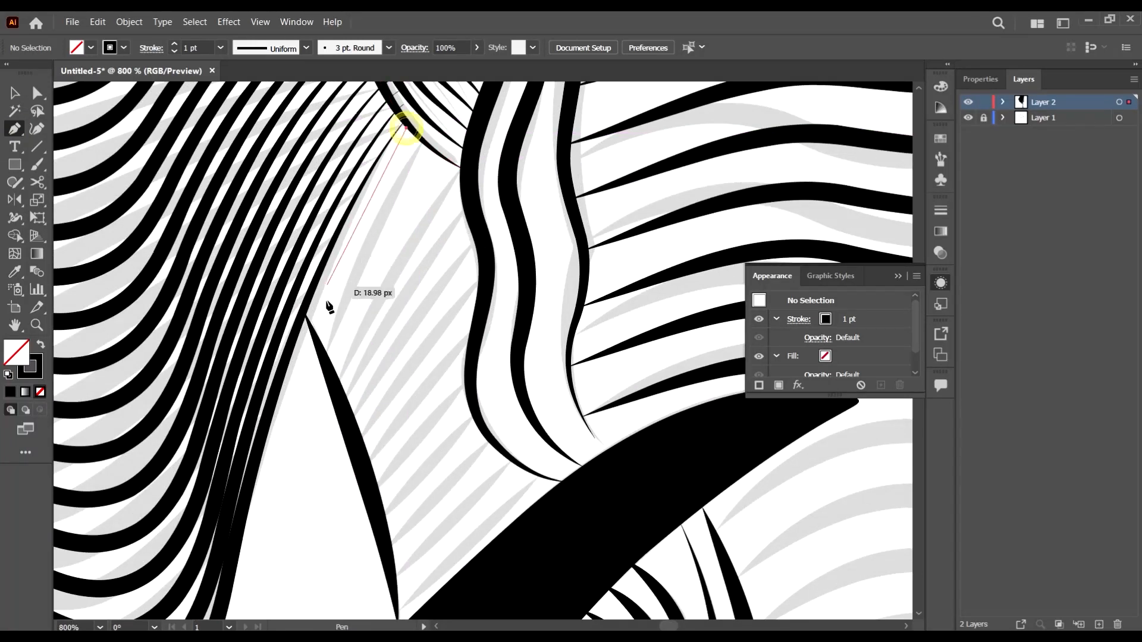
{"action": "left_click_drag", "start_coordinate": [304, 310], "coordinate": [284, 405]}
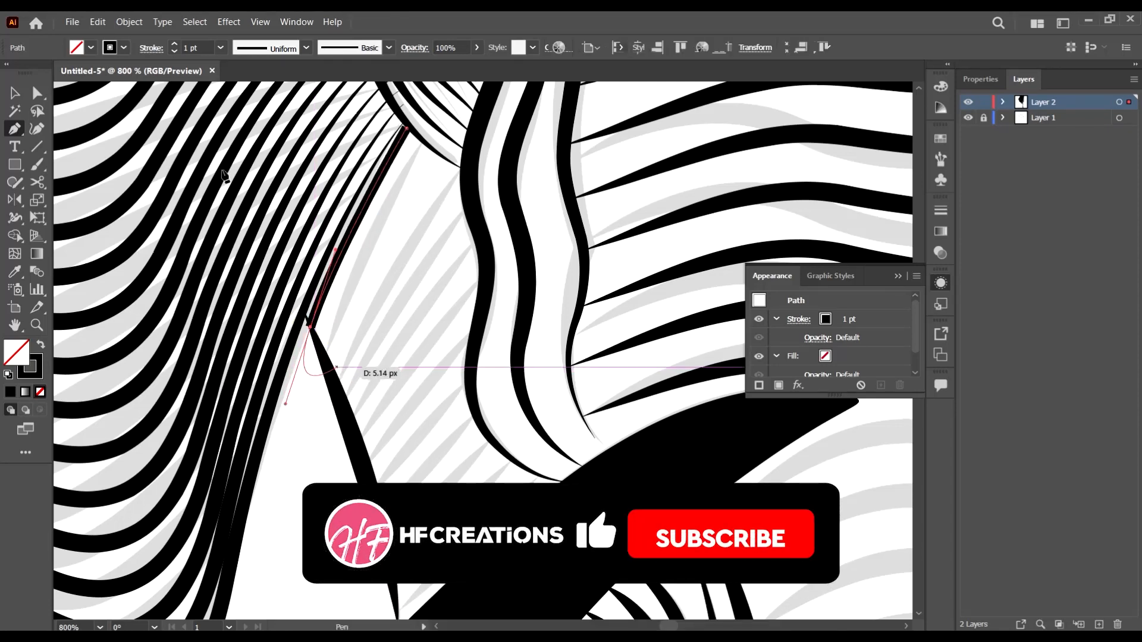
{"action": "left_click_drag", "start_coordinate": [265, 225], "coordinate": [270, 202]}
{"action": "key", "text": "v"}
{"action": "left_click", "coordinate": [383, 274]}
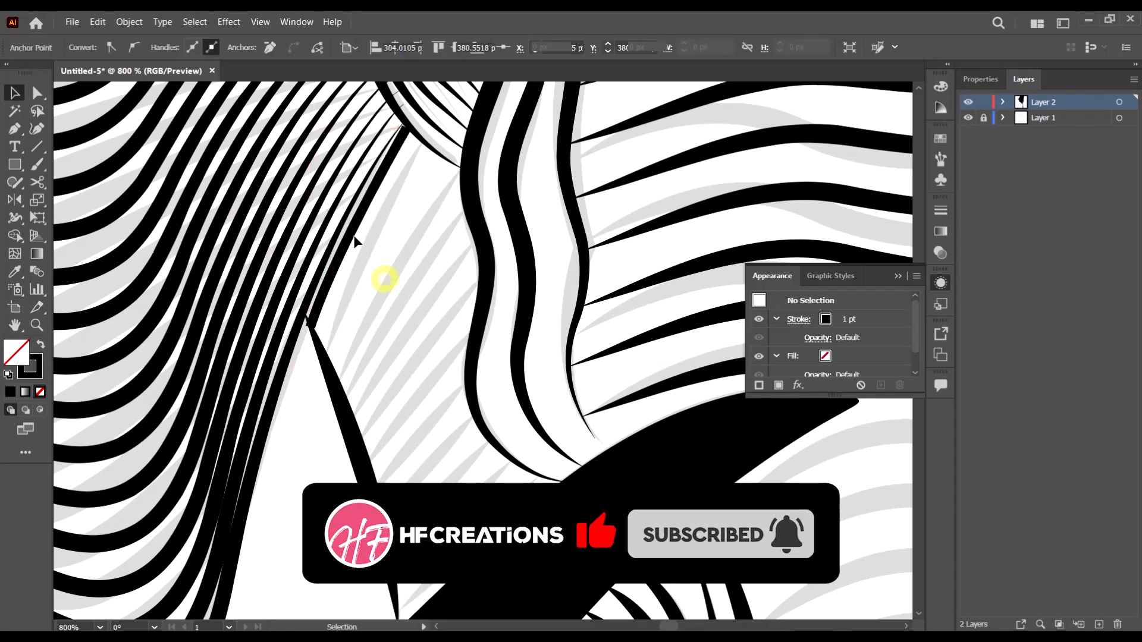
Apply the lens-shaped variable width profile, tapered at both ends, to the ear-edge path
{"action": "left_click", "coordinate": [356, 234]}
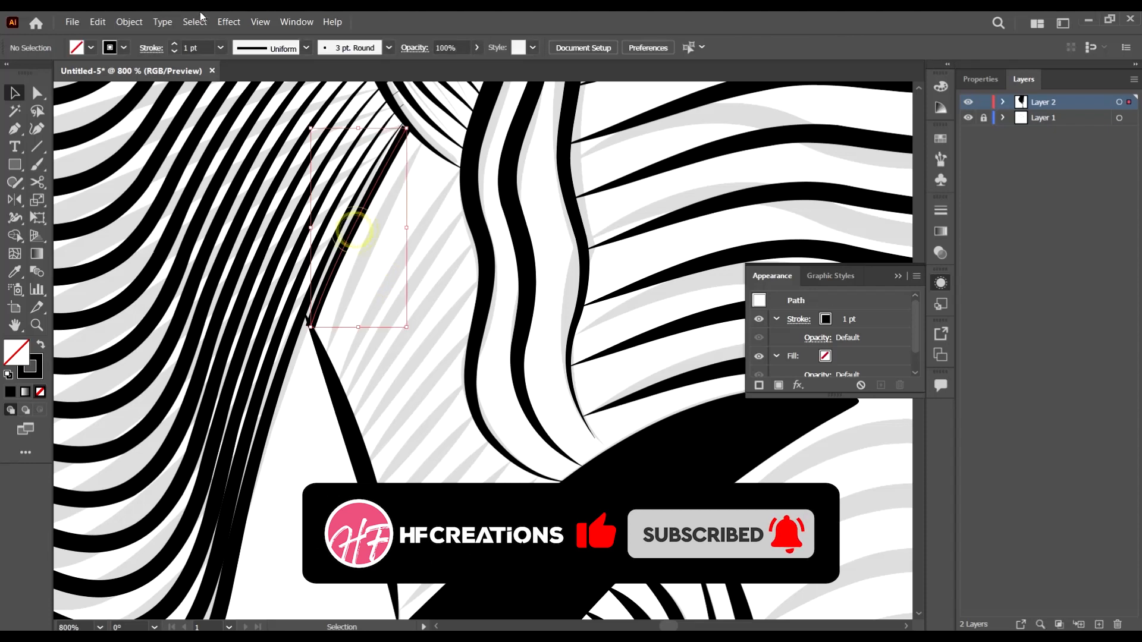
{"action": "left_click", "coordinate": [307, 49]}
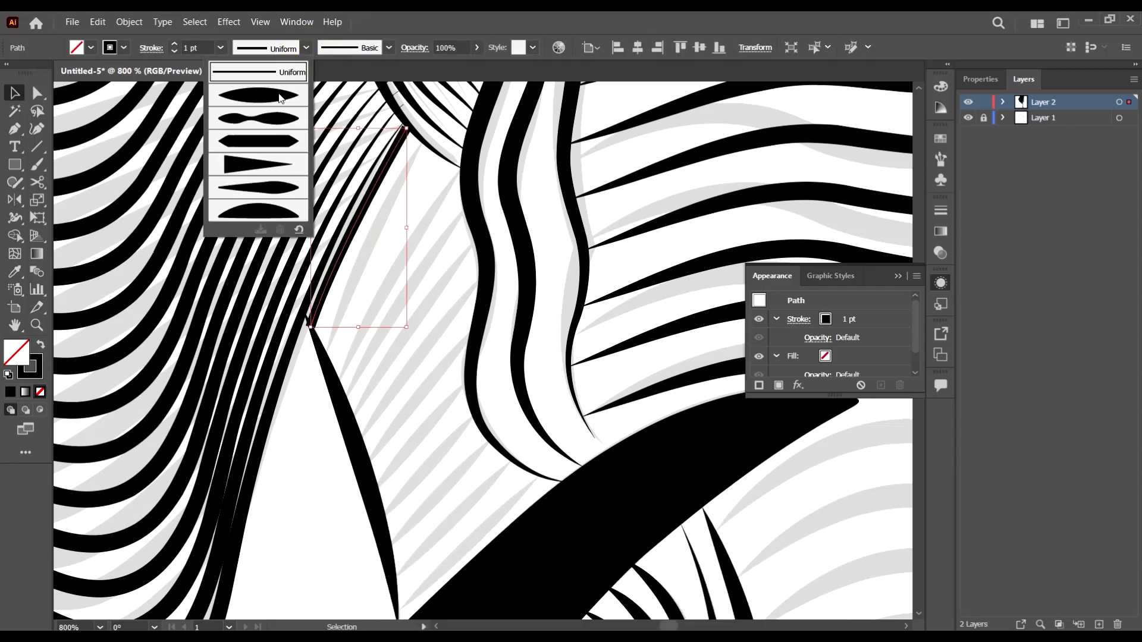
{"action": "left_click", "coordinate": [281, 98]}
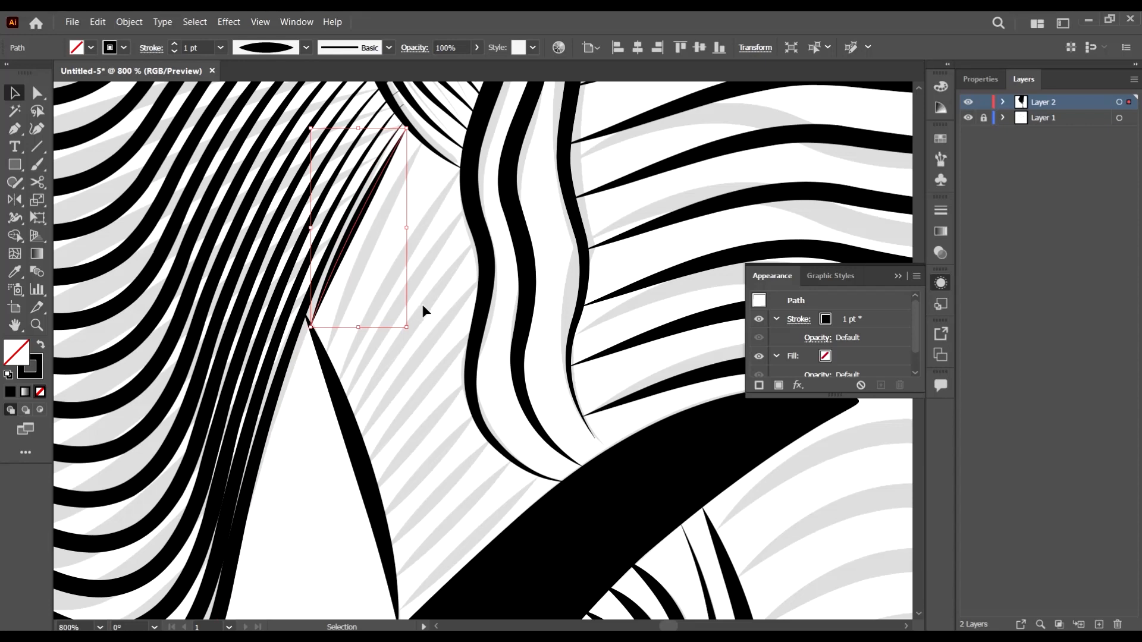
Try a 2 pt stroke weight on the ear-edge path, and set it back to 1 pt
{"action": "left_click", "coordinate": [219, 48]}
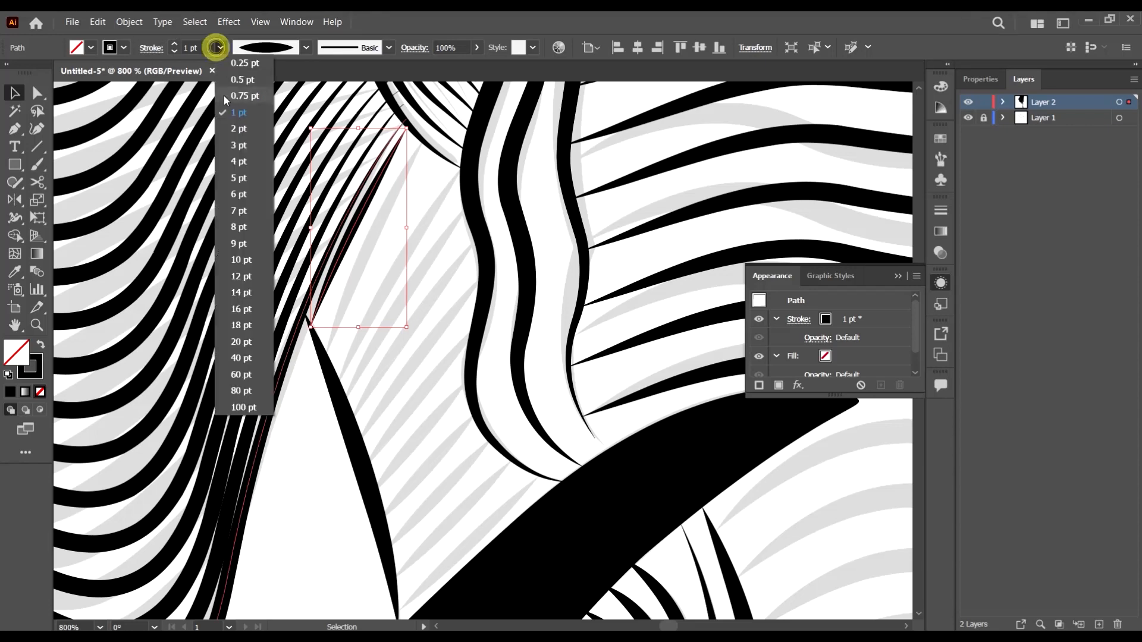
{"action": "left_click", "coordinate": [235, 131]}
{"action": "left_click", "coordinate": [428, 345]}
{"action": "left_click", "coordinate": [360, 221]}
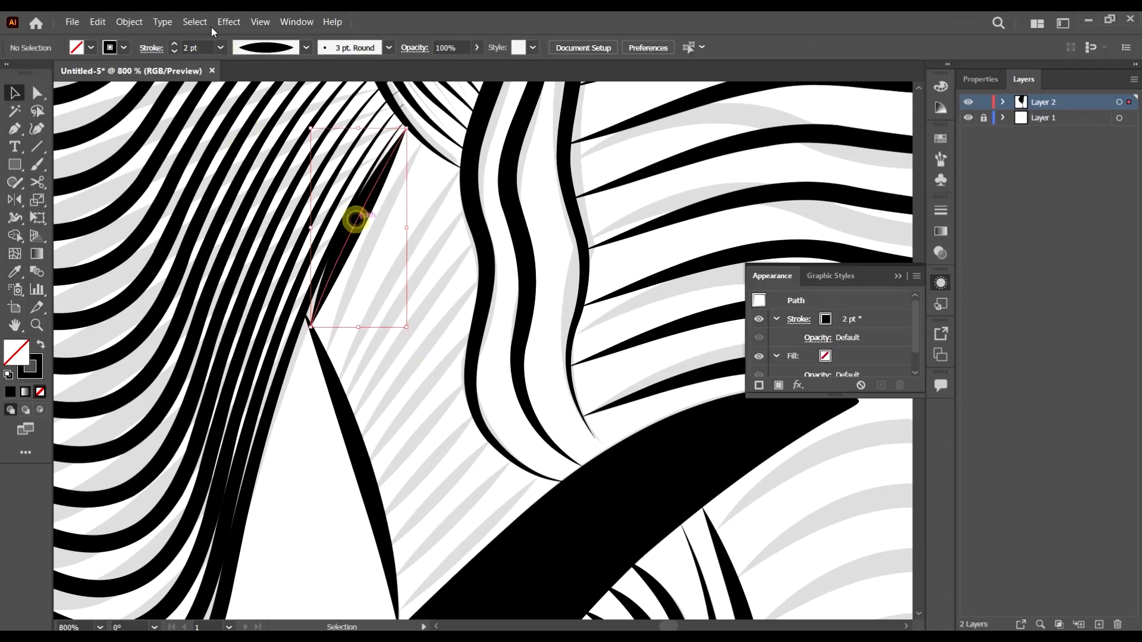
{"action": "left_click", "coordinate": [220, 48]}
{"action": "left_click", "coordinate": [238, 113]}
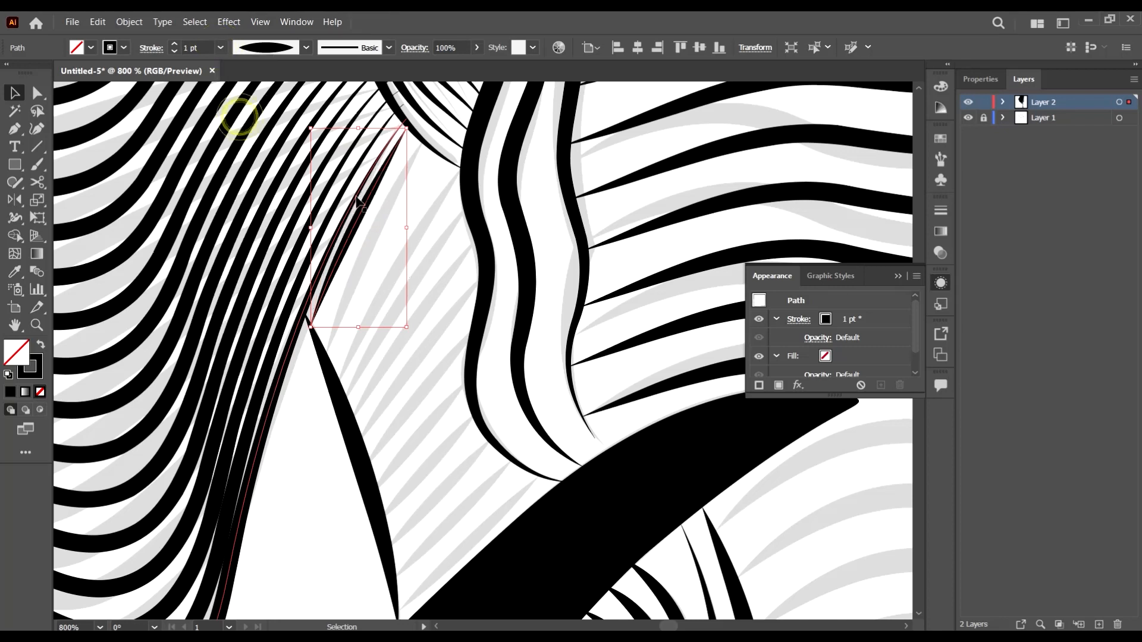
Nudge the tapered ear-edge path slightly to fit the edge of the ear, and deselect it
{"action": "scroll", "coordinate": [340, 211], "scroll_direction": "up", "scroll_amount": 2}
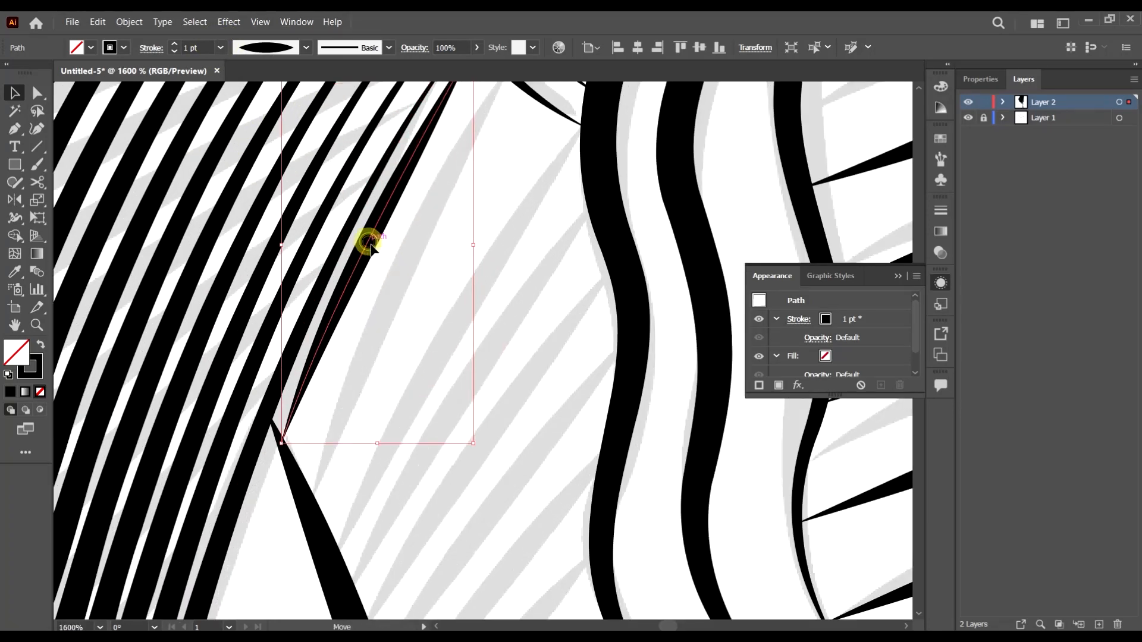
{"action": "left_click_drag", "start_coordinate": [370, 244], "coordinate": [370, 247]}
{"action": "scroll", "coordinate": [407, 286], "scroll_direction": "down", "scroll_amount": 2}
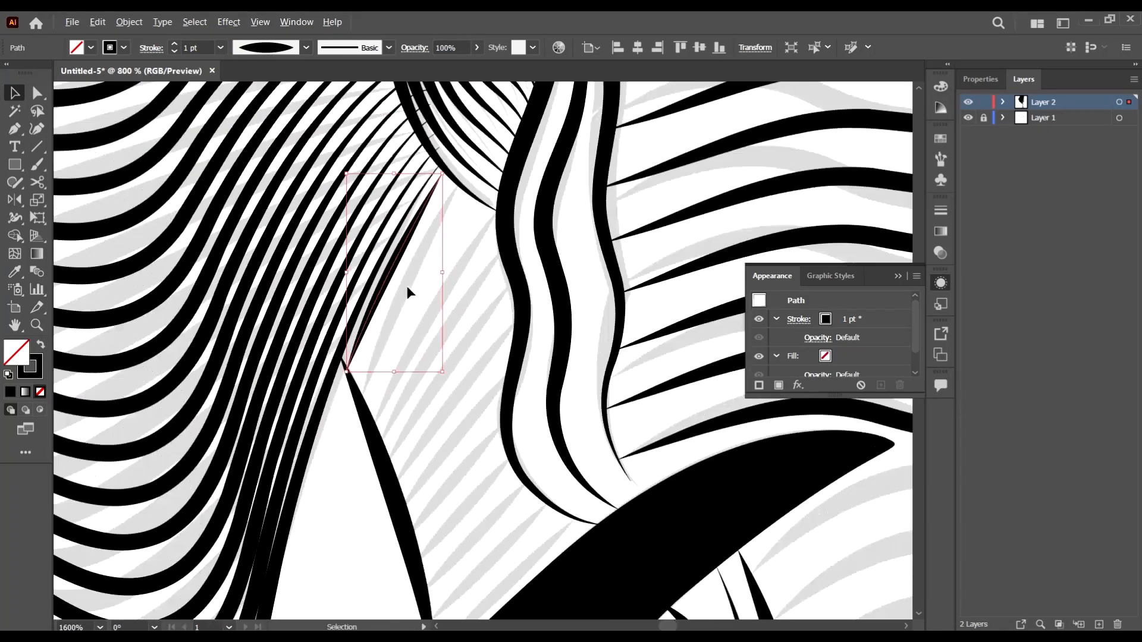
{"action": "scroll", "coordinate": [406, 287], "scroll_direction": "down", "scroll_amount": 2}
{"action": "left_click", "coordinate": [466, 454]}
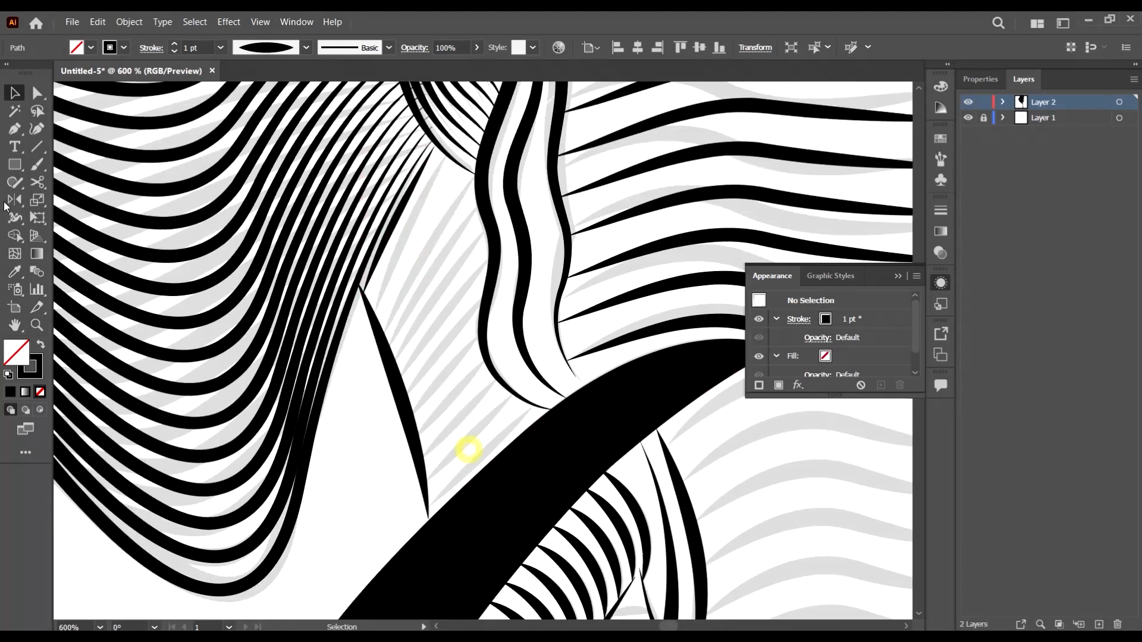
Draw a curved path about 38 px long with the Pen tool along the tusk's upper edge
{"action": "left_click", "coordinate": [15, 129]}
{"action": "scroll", "coordinate": [571, 326], "scroll_direction": "down", "scroll_amount": 2}
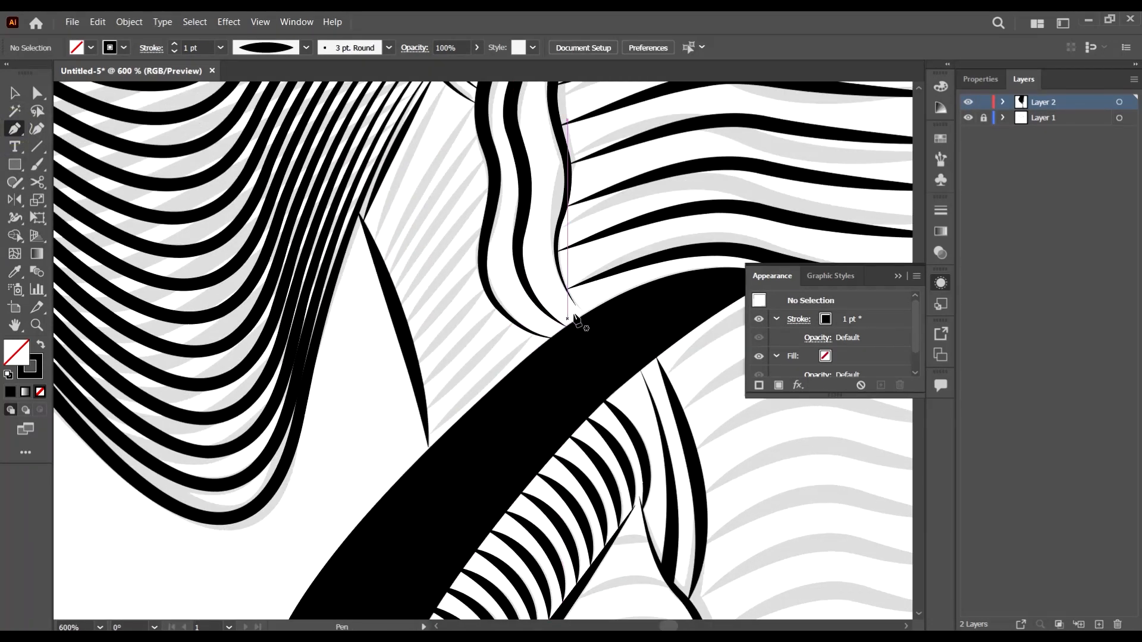
{"action": "left_click", "coordinate": [594, 295]}
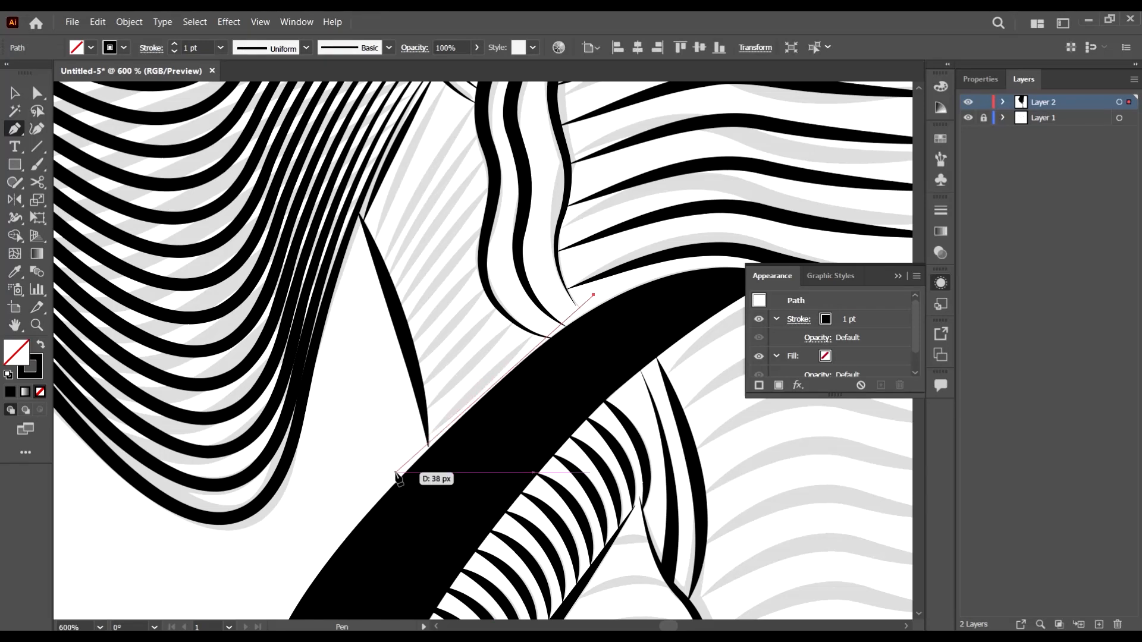
{"action": "left_click_drag", "start_coordinate": [396, 473], "coordinate": [298, 589]}
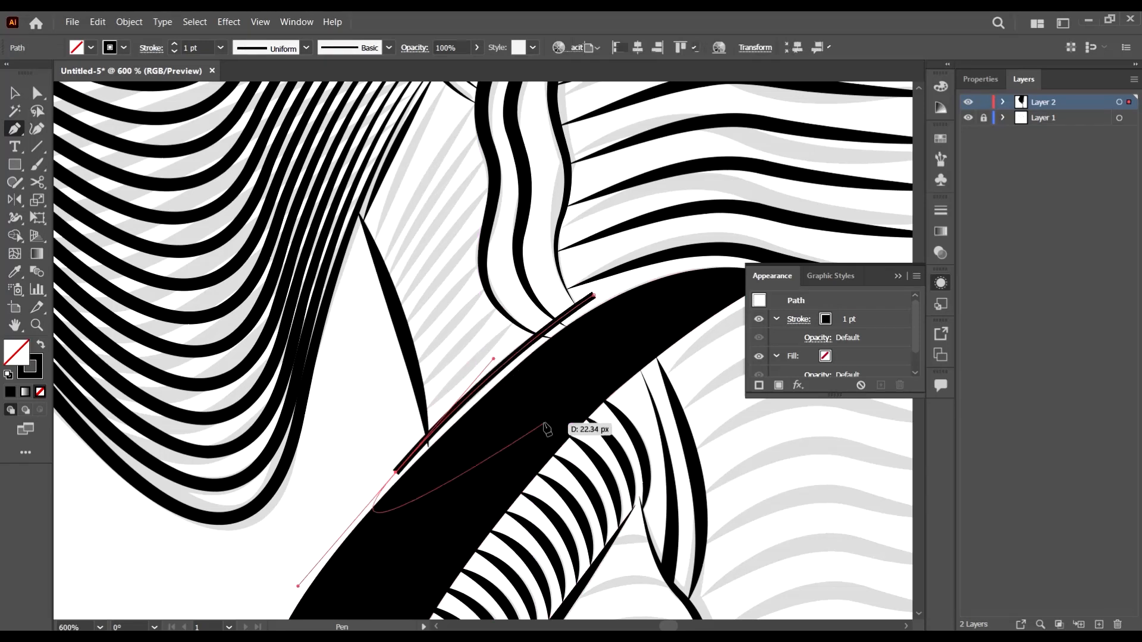
{"action": "key", "text": "v"}
Lengthen the tapered ear-edge path at both ends with the Direct Selection tool and adjust its curve to follow the ear
{"action": "scroll", "coordinate": [519, 262], "scroll_direction": "up", "scroll_amount": 1}
{"action": "scroll", "coordinate": [519, 262], "scroll_direction": "up", "scroll_amount": 3}
{"action": "left_click", "coordinate": [429, 191]}
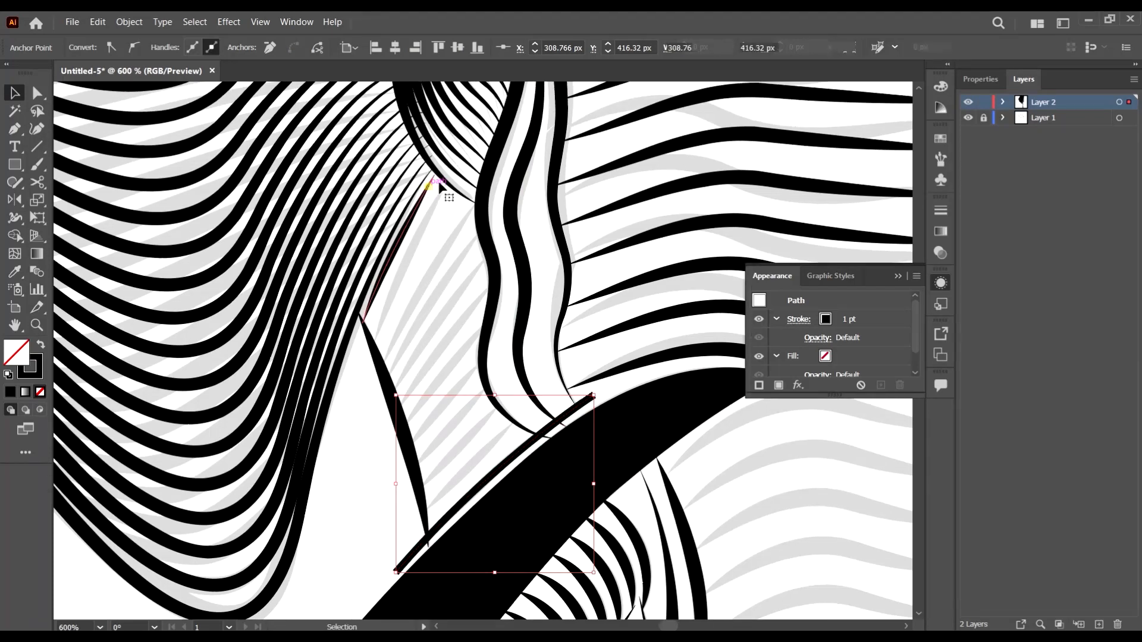
{"action": "key", "text": "a"}
{"action": "left_click_drag", "start_coordinate": [435, 176], "coordinate": [463, 136]}
{"action": "left_click_drag", "start_coordinate": [361, 324], "coordinate": [358, 338]}
{"action": "left_click_drag", "start_coordinate": [383, 276], "coordinate": [384, 278]}
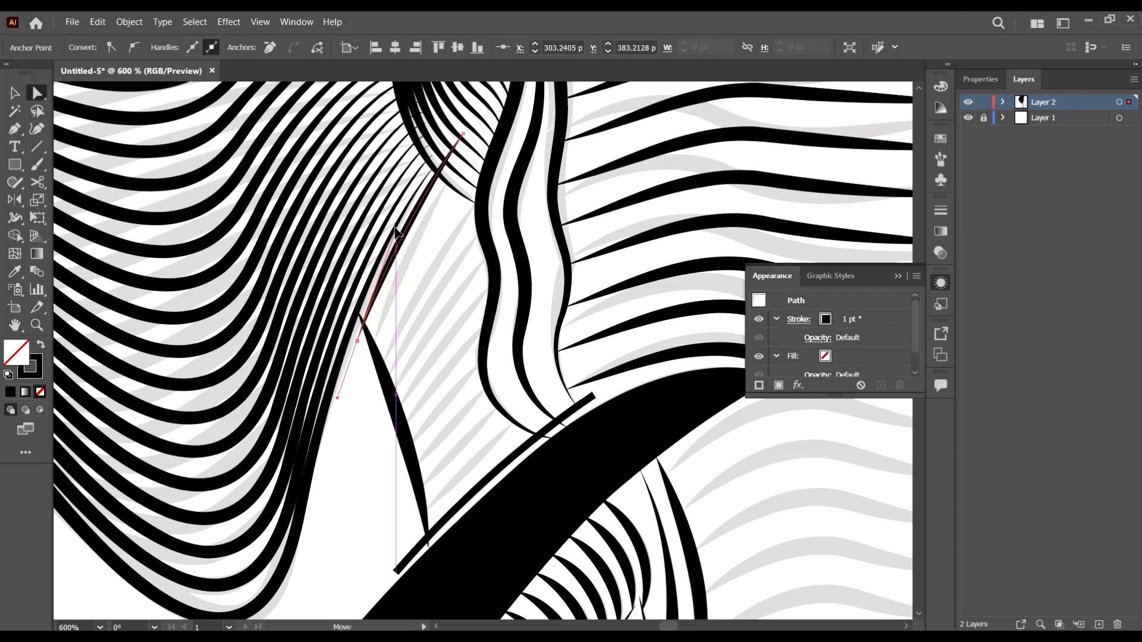
Try blending the ear-edge path with the uniform-width path along the tusk, undo the blend, and clear the selection
{"action": "key", "text": "v"}
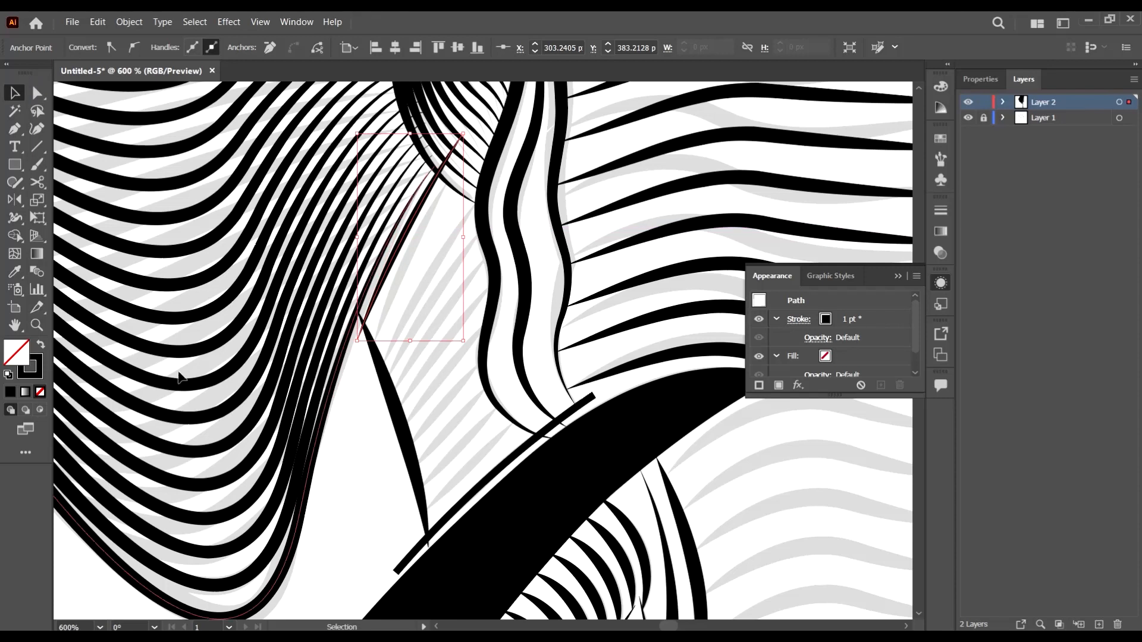
{"action": "left_click", "coordinate": [37, 272]}
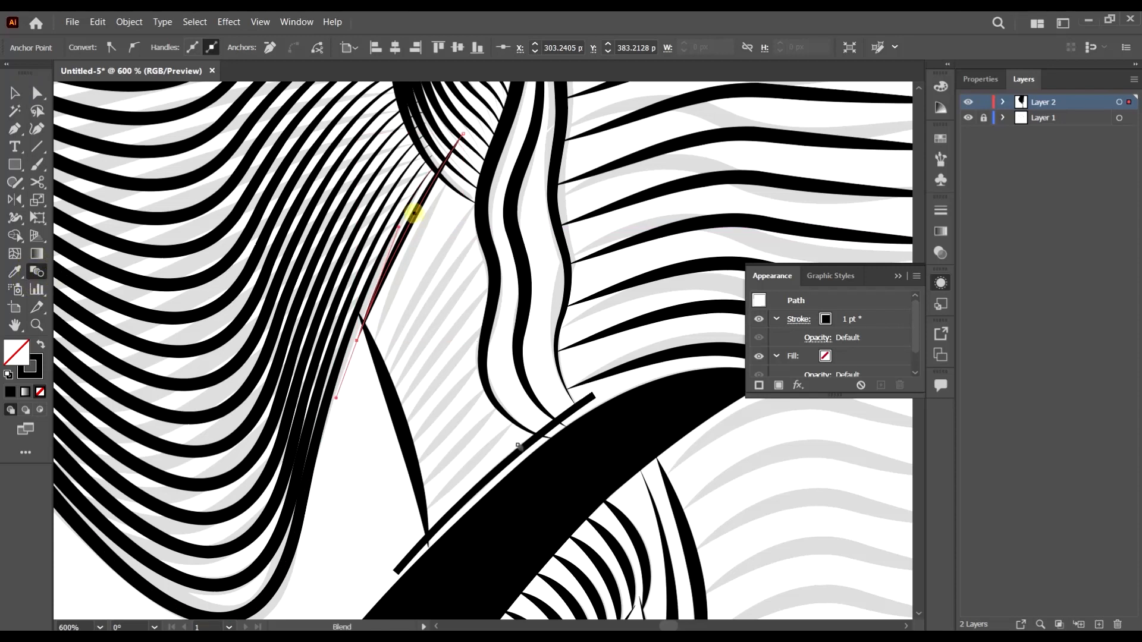
{"action": "left_click", "coordinate": [519, 455]}
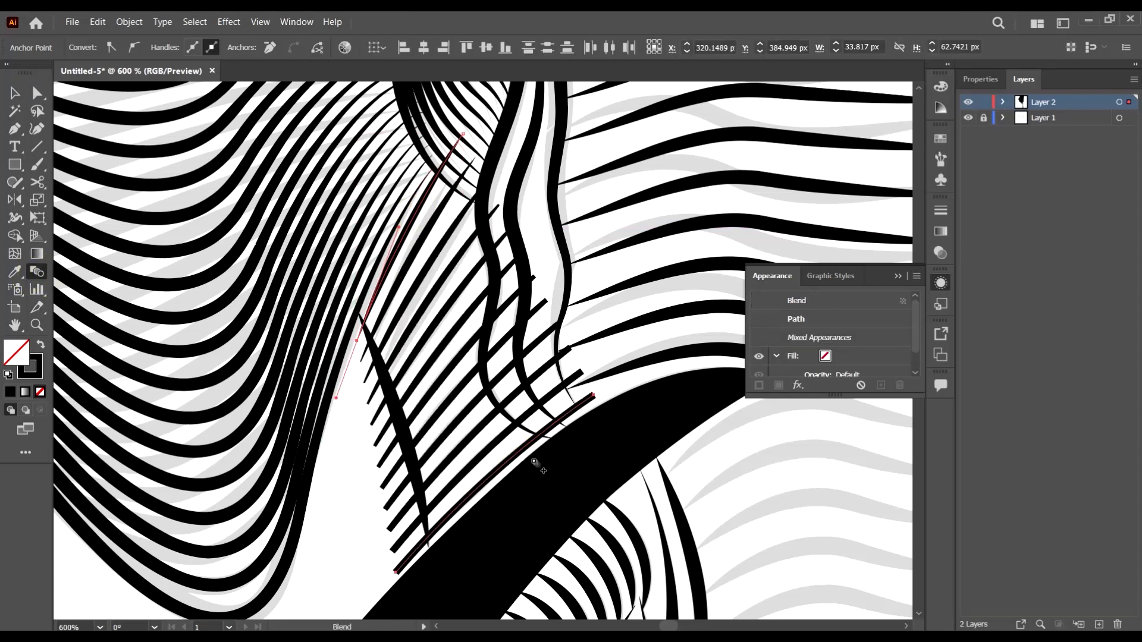
{"action": "key", "text": "v"}
{"action": "key", "text": "ctrl+z"}
{"action": "left_click", "coordinate": [375, 527]}
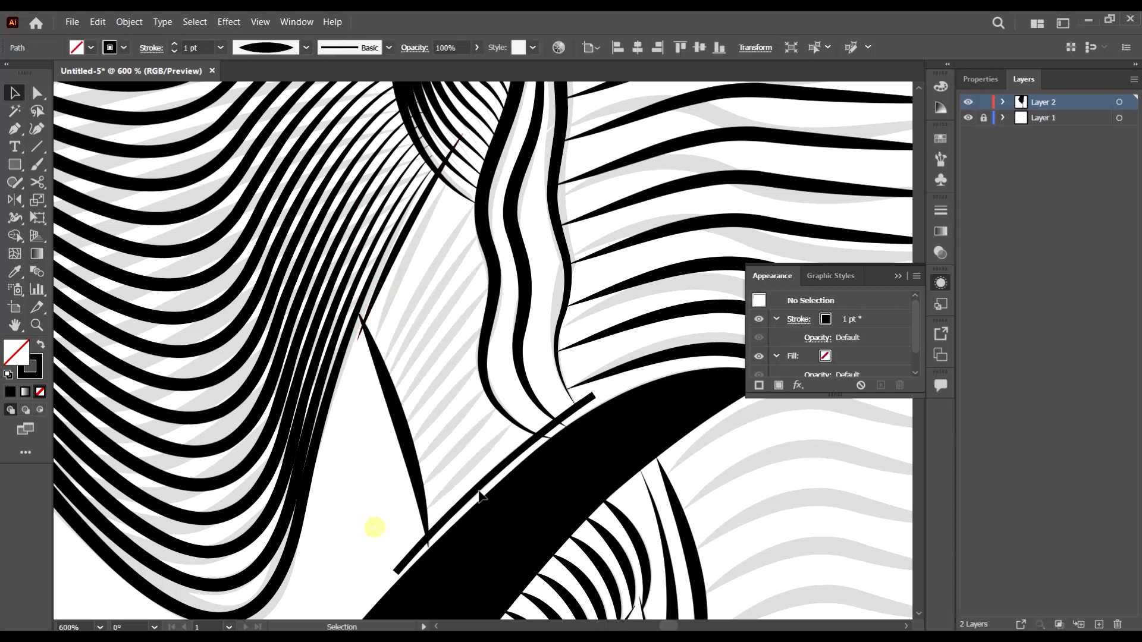
Apply the lens-shaped variable width profile to the path along the tusk's upper edge, and deselect it
{"action": "left_click", "coordinate": [479, 486]}
{"action": "left_click", "coordinate": [306, 47]}
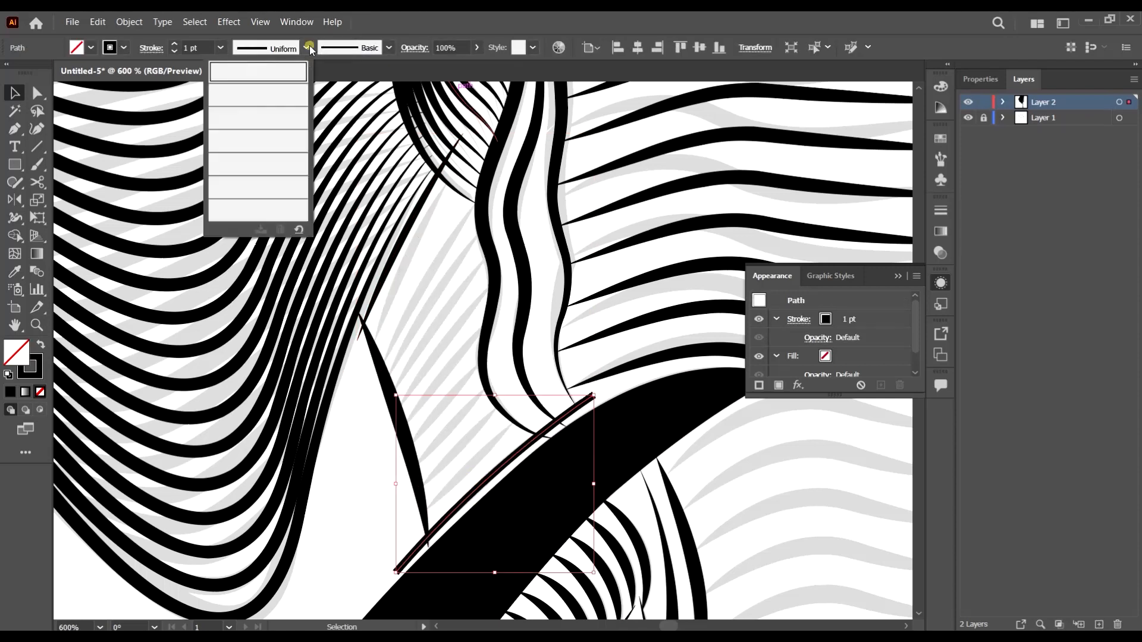
{"action": "left_click", "coordinate": [275, 94]}
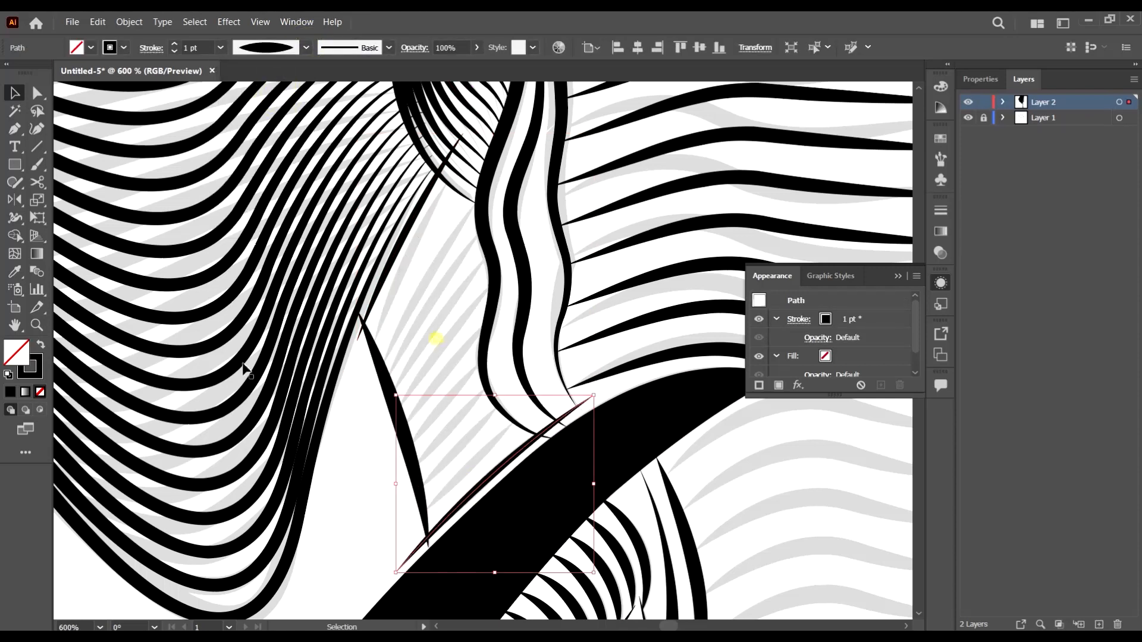
{"action": "key", "text": "ctrl+shift+a"}
Blend the tapered ear-edge path with the tapered tusk-edge path using 20 specified steps
{"action": "left_click", "coordinate": [37, 271]}
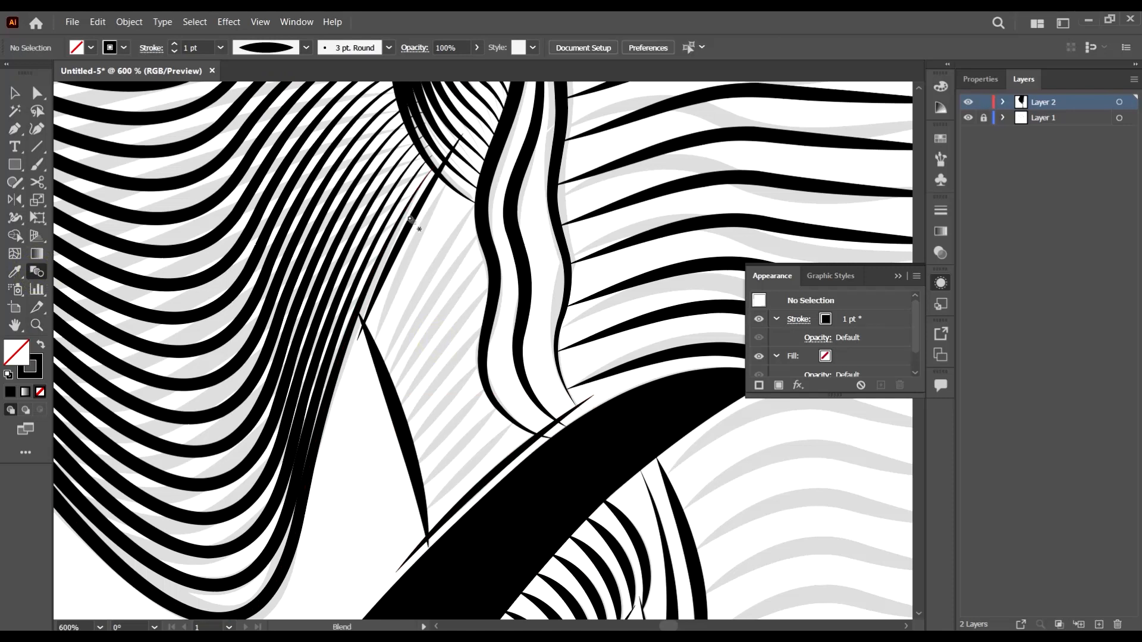
{"action": "left_click", "coordinate": [520, 454]}
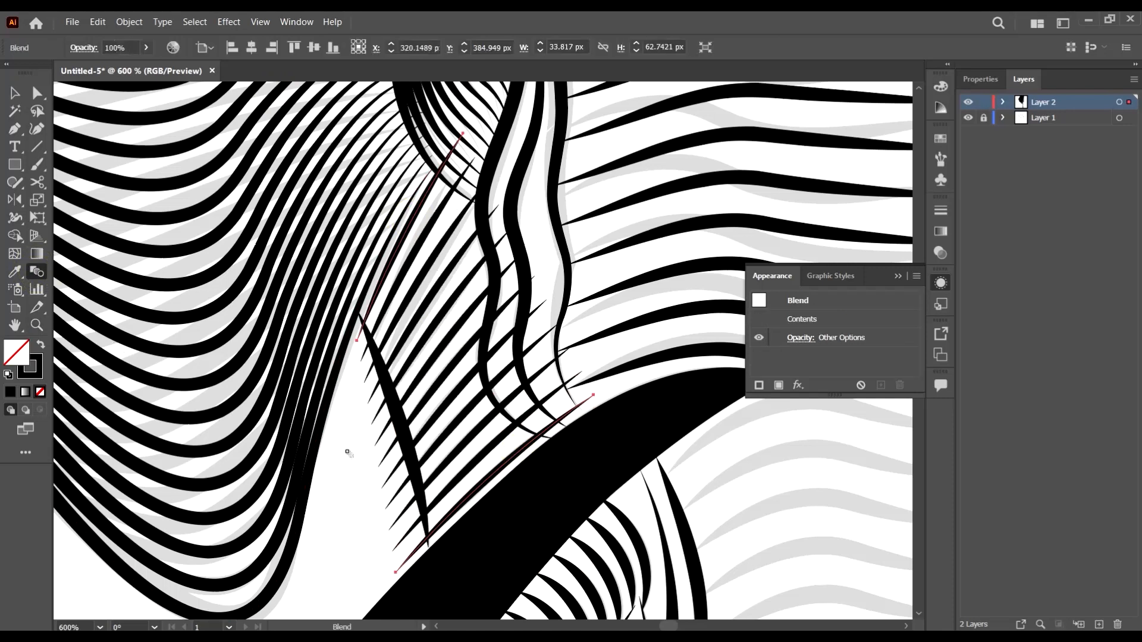
{"action": "double_click", "coordinate": [37, 271]}
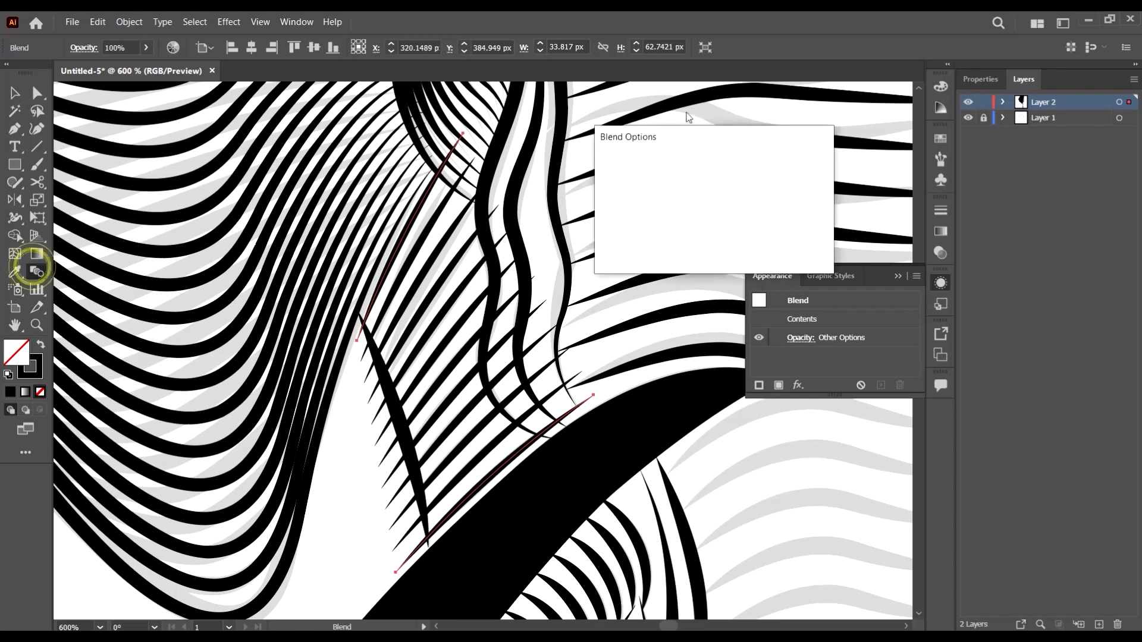
{"action": "left_click", "coordinate": [784, 169]}
{"action": "double_click", "coordinate": [786, 174]}
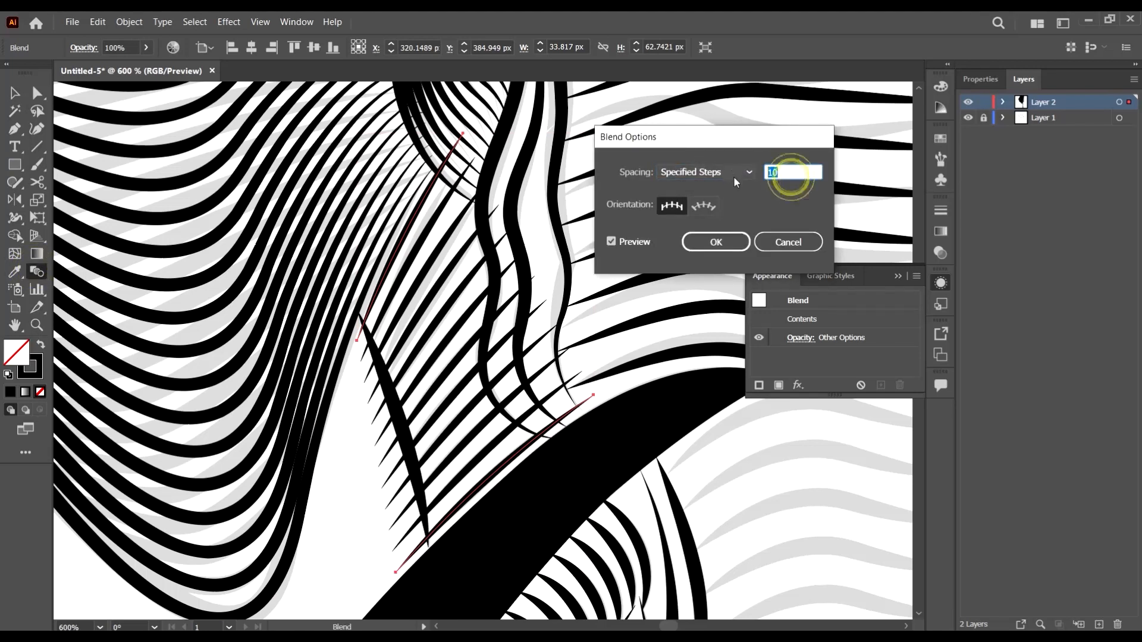
{"action": "type", "text": "20"}
{"action": "left_click", "coordinate": [715, 242]}
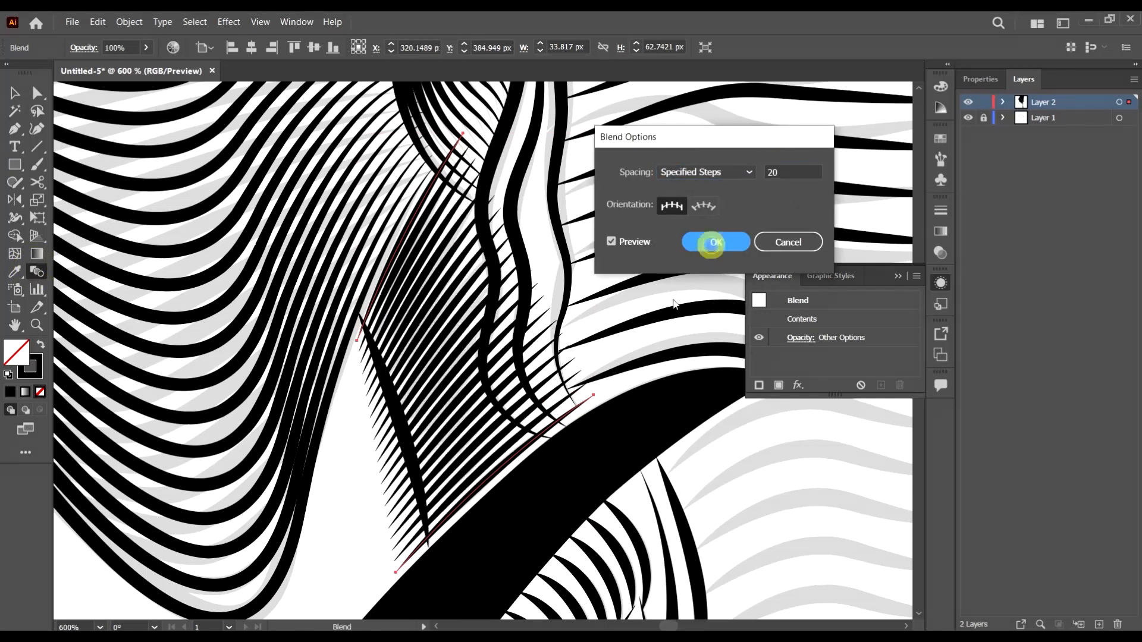
Expand the blend between the ear and the tusk into separate paths and ungroup them
{"action": "key", "text": "ctrl+minus"}
{"action": "left_click", "coordinate": [15, 92]}
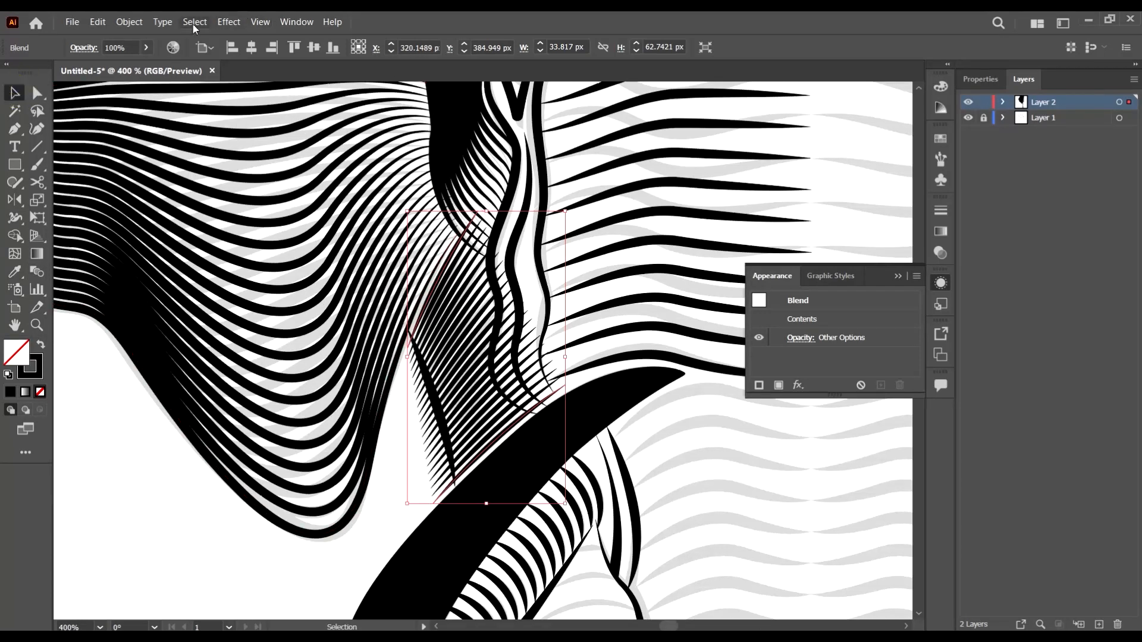
{"action": "left_click", "coordinate": [129, 21]}
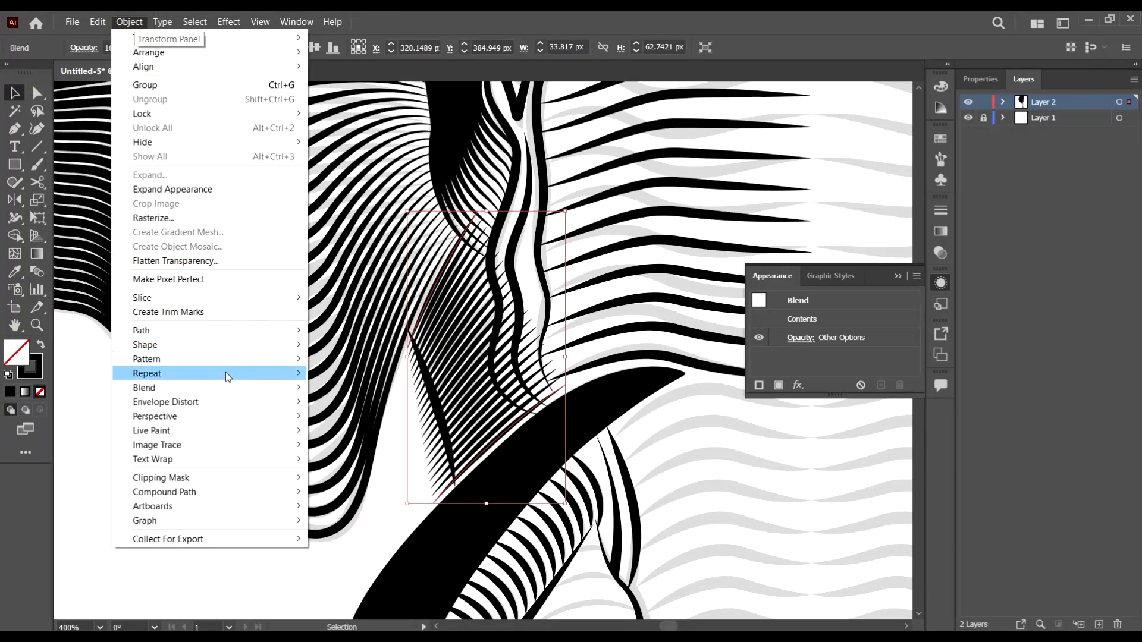
{"action": "mouse_move", "coordinate": [267, 387]}
{"action": "left_click", "coordinate": [376, 446]}
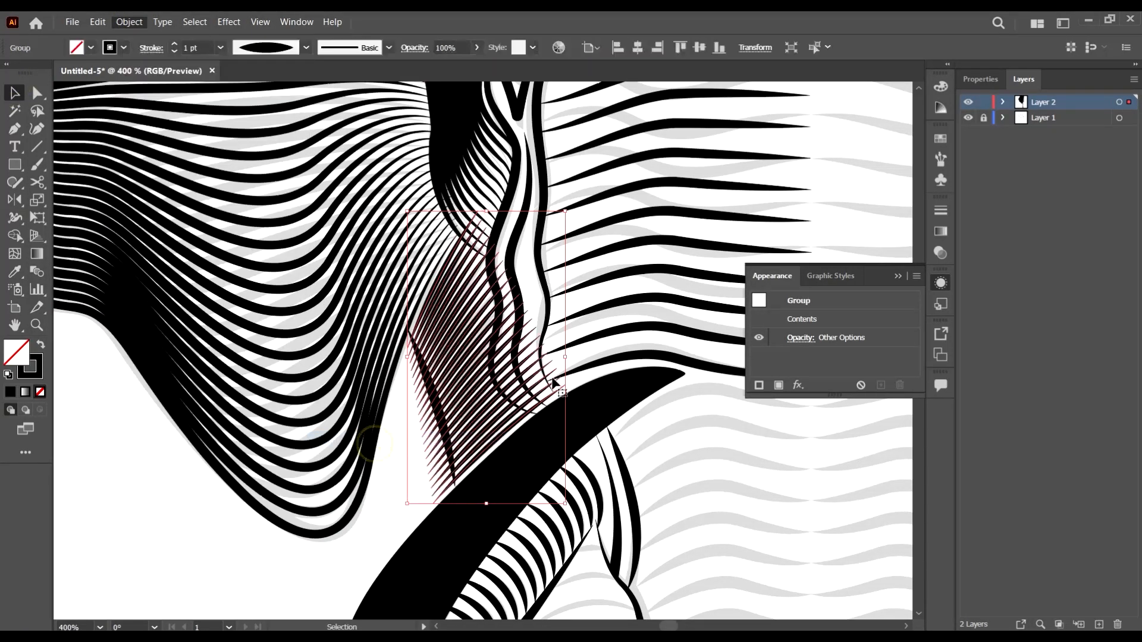
{"action": "scroll", "coordinate": [483, 419], "scroll_direction": "up", "scroll_amount": 2}
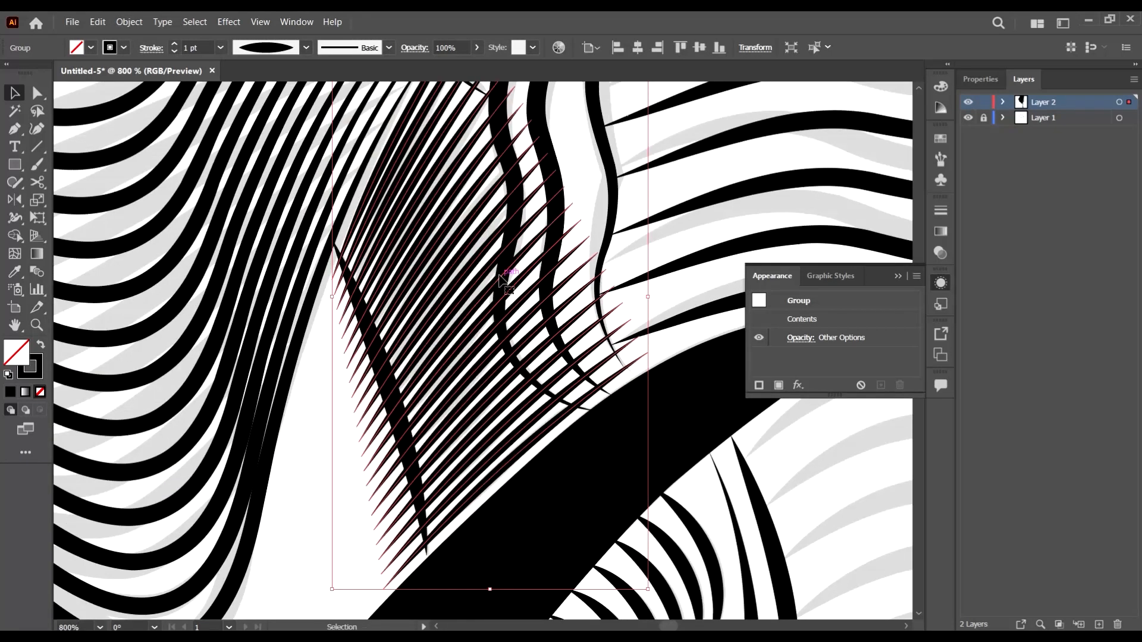
{"action": "key", "text": "ctrl+shift+g"}
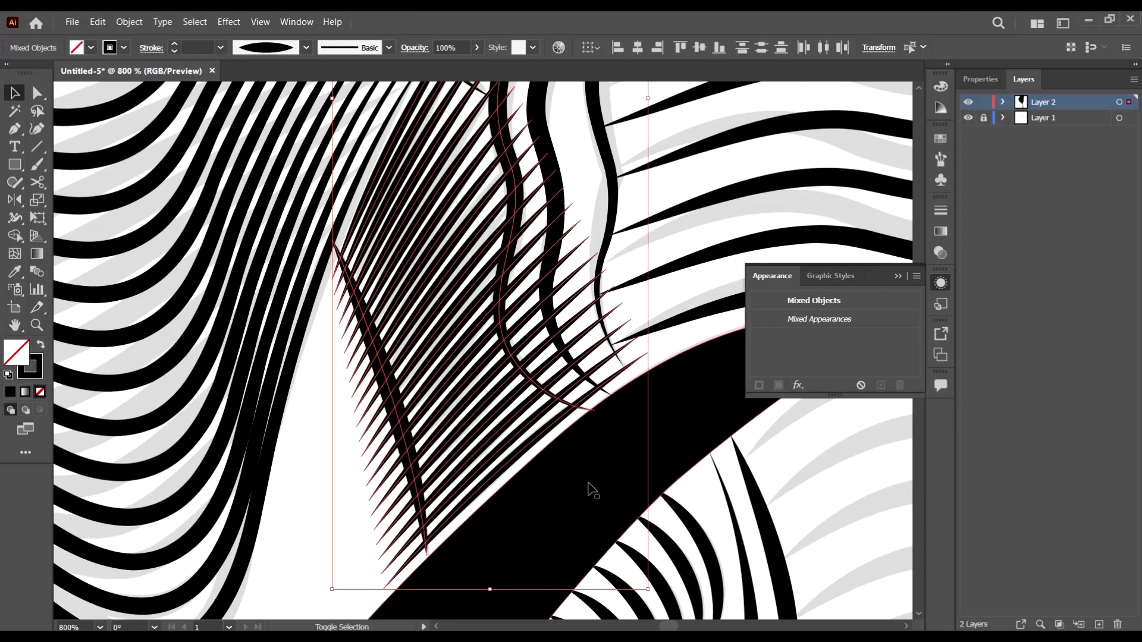
Trim the stripe ends that overrun the wavy face line and the slanted ear-side line with the Shape Builder tool
{"action": "key", "text": "shift+m"}
{"action": "scroll", "coordinate": [618, 487], "scroll_direction": "up", "scroll_amount": 2}
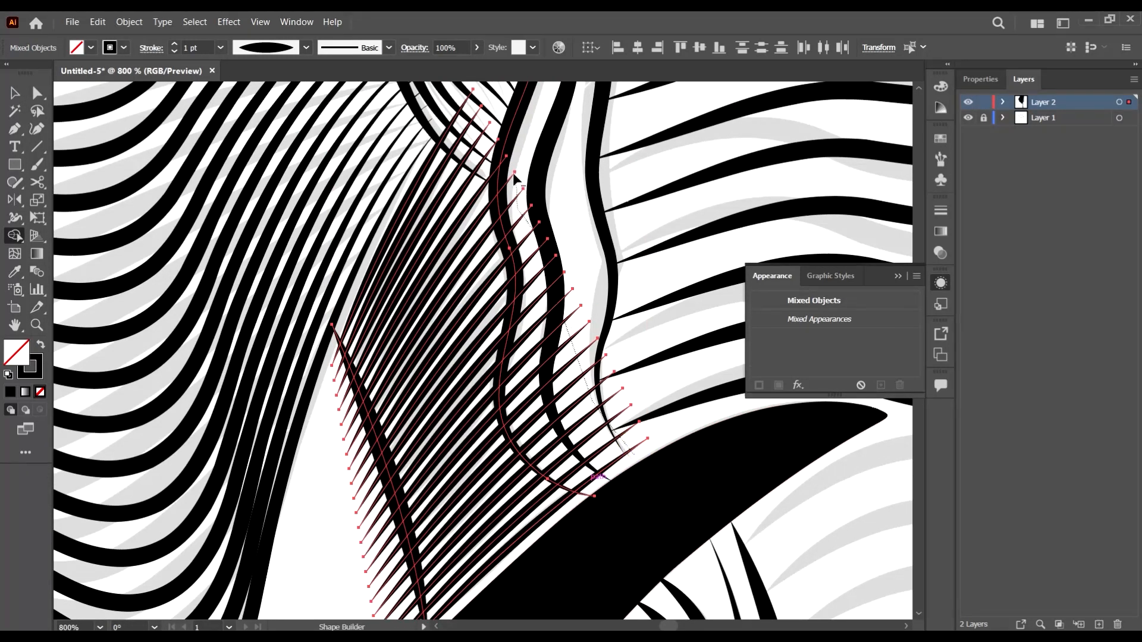
{"action": "left_click_drag", "start_coordinate": [512, 173], "coordinate": [519, 166]}
{"action": "scroll", "coordinate": [519, 166], "scroll_direction": "up", "scroll_amount": 3}
{"action": "left_click", "coordinate": [496, 177]}
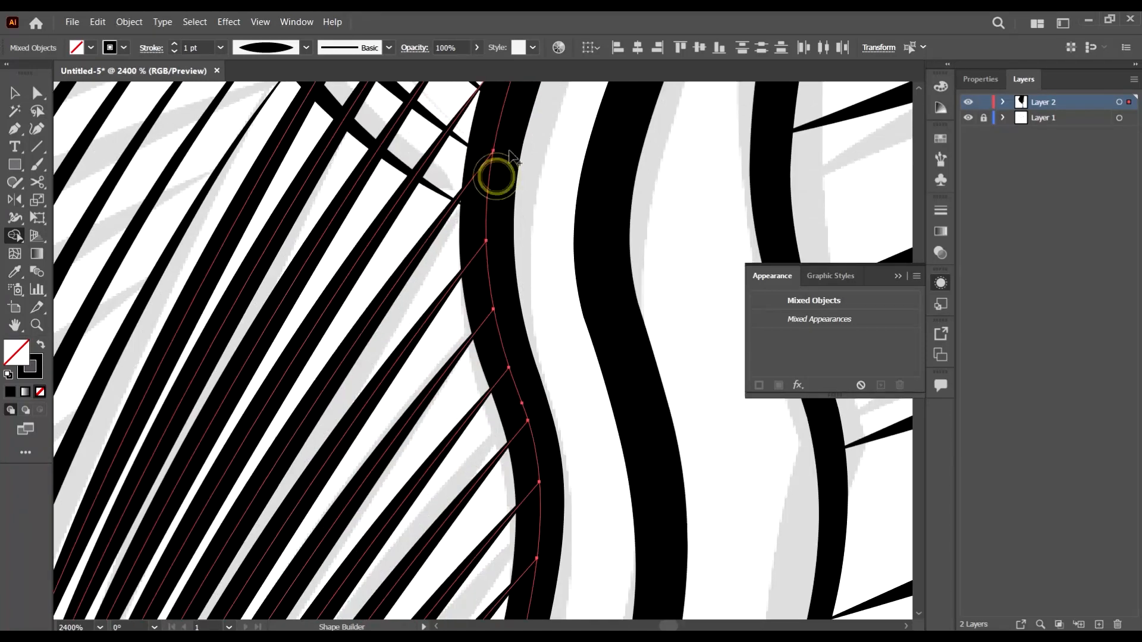
{"action": "scroll", "coordinate": [510, 156], "scroll_direction": "down", "scroll_amount": 3}
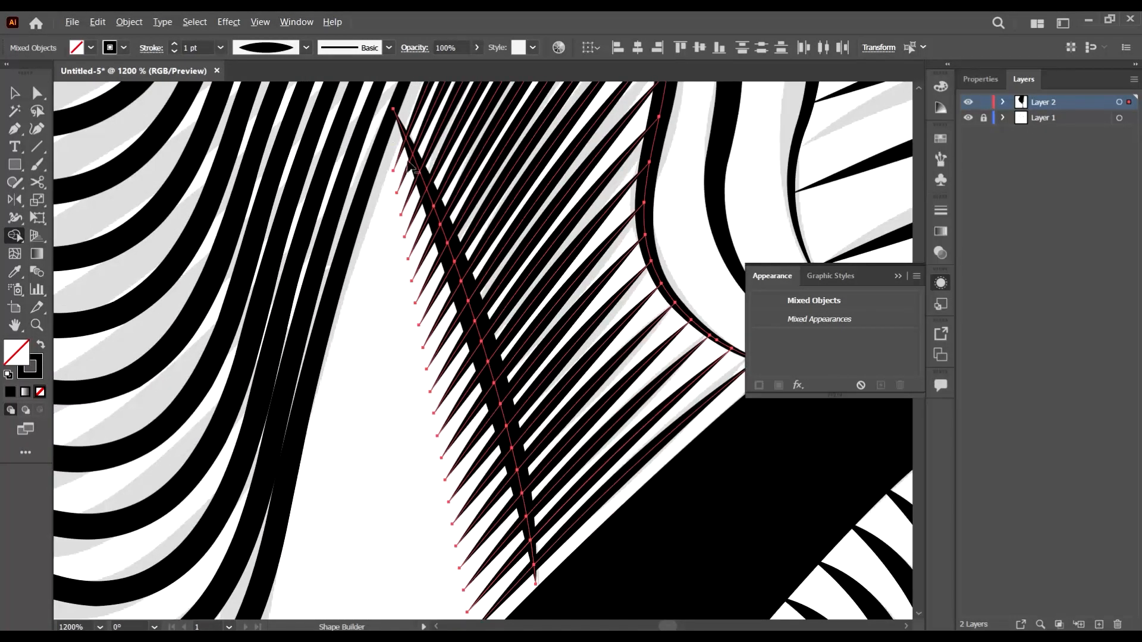
{"action": "left_click_drag", "start_coordinate": [394, 142], "coordinate": [424, 315]}
{"action": "left_click_drag", "start_coordinate": [504, 435], "coordinate": [511, 443]}
Trim the stripes' upper ends that cross the curved line below the eye shading with the Shape Builder tool, and deselect everything
{"action": "scroll", "coordinate": [510, 443], "scroll_direction": "down", "scroll_amount": 6}
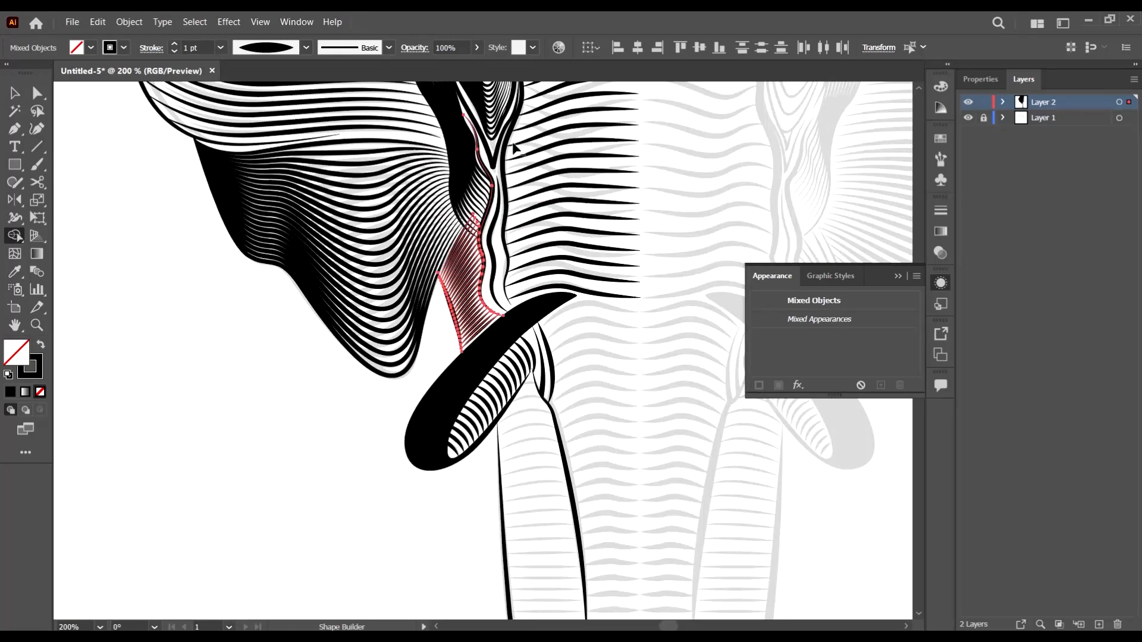
{"action": "scroll", "coordinate": [515, 148], "scroll_direction": "up", "scroll_amount": 3}
{"action": "left_click", "coordinate": [421, 296]}
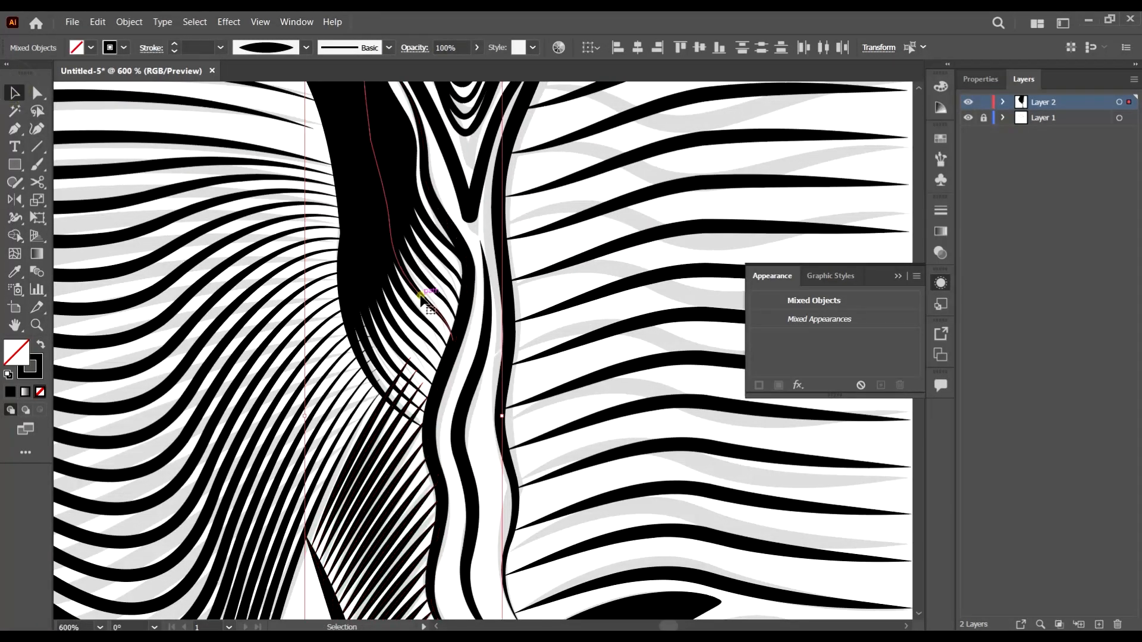
{"action": "scroll", "coordinate": [405, 301], "scroll_direction": "down", "scroll_amount": 3}
{"action": "scroll", "coordinate": [393, 299], "scroll_direction": "up", "scroll_amount": 3}
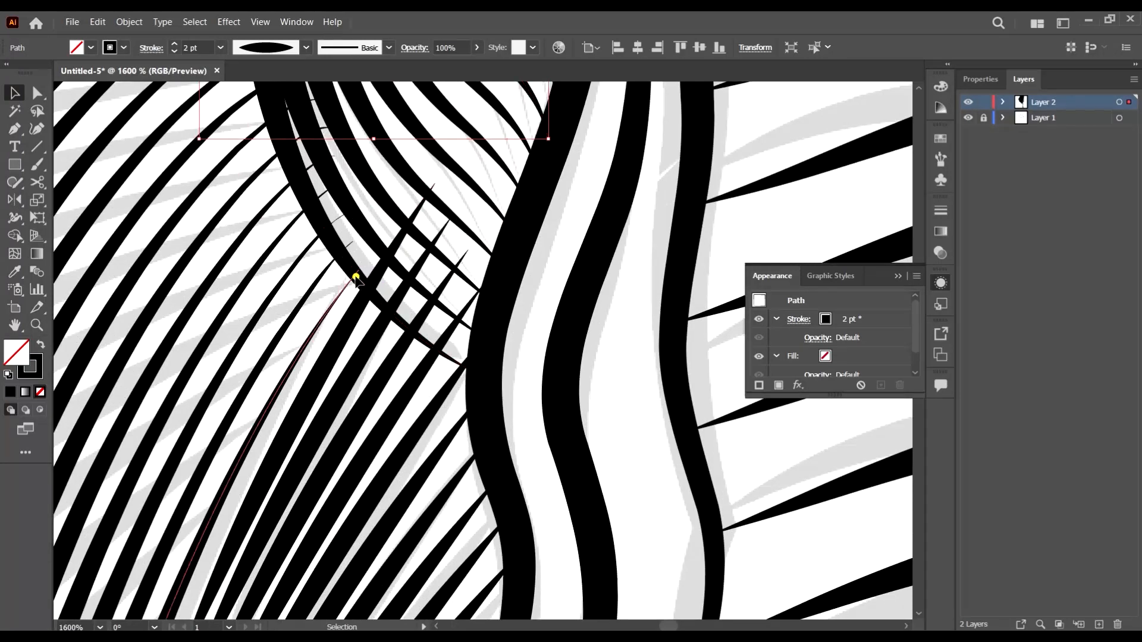
{"action": "left_click", "coordinate": [357, 275]}
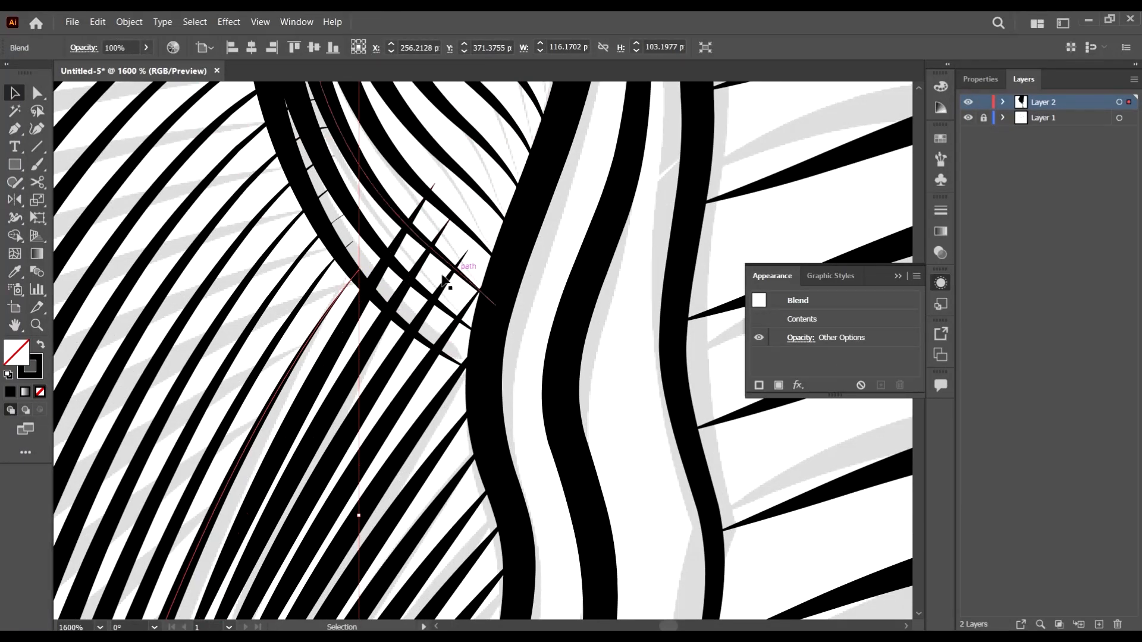
{"action": "left_click", "coordinate": [378, 299]}
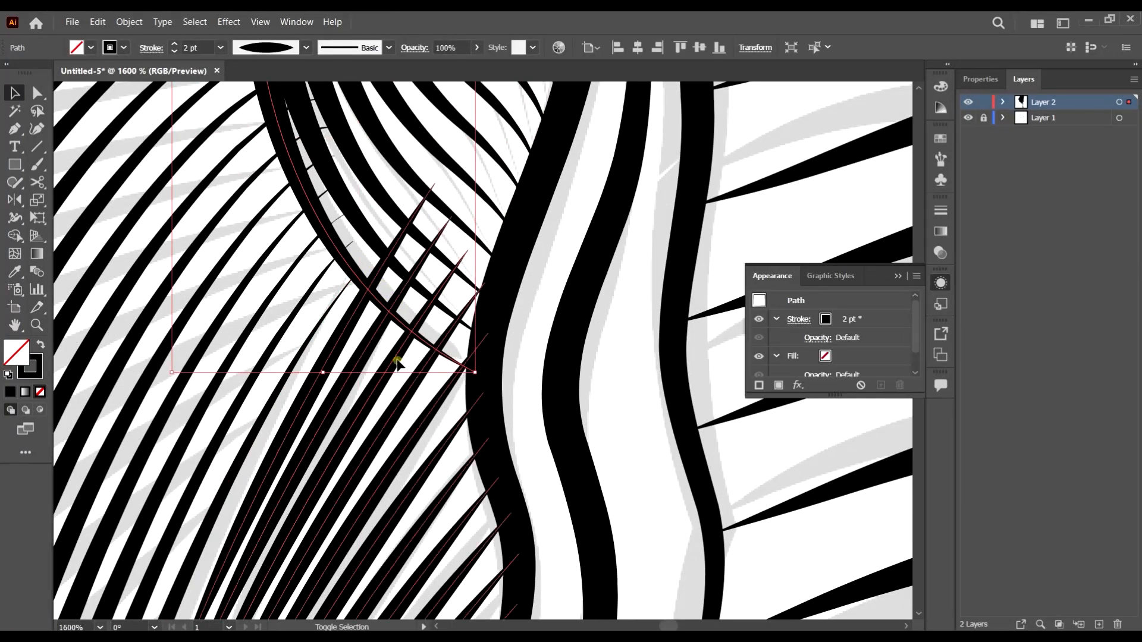
{"action": "left_click", "coordinate": [516, 445], "text": "shift"}
{"action": "key", "text": "shift+m"}
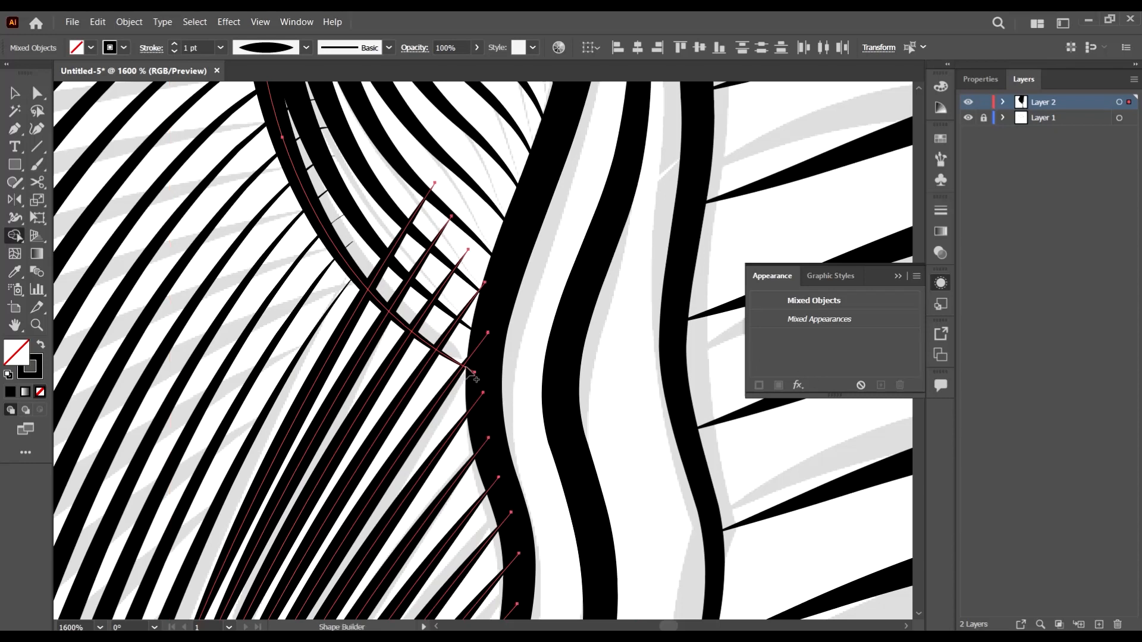
{"action": "left_click_drag", "start_coordinate": [453, 305], "coordinate": [387, 234]}
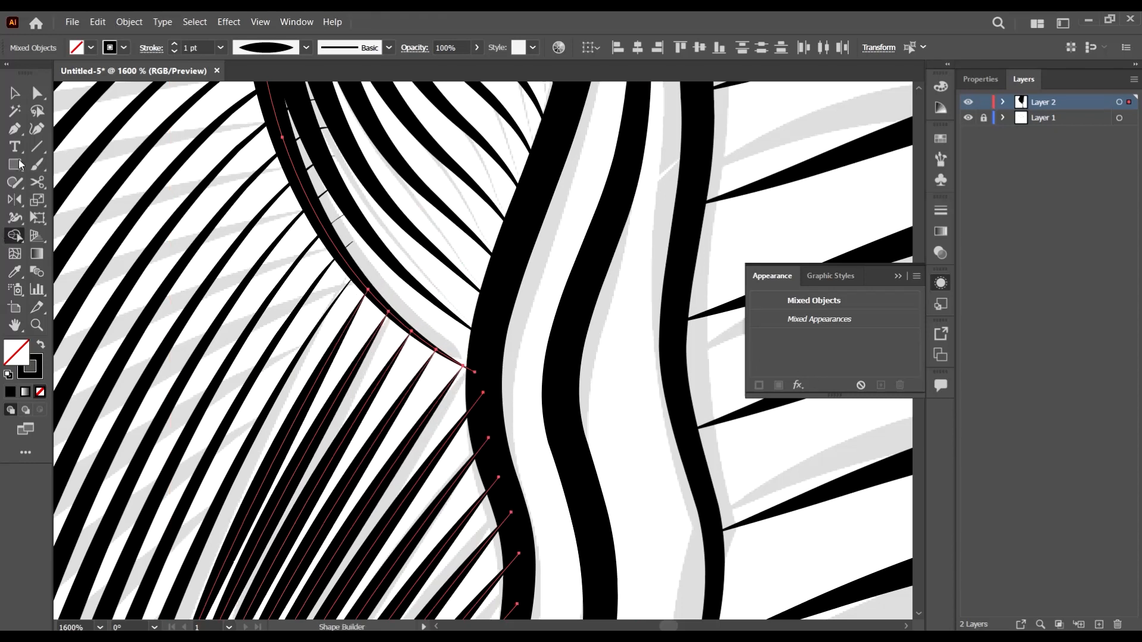
{"action": "left_click", "coordinate": [15, 93]}
{"action": "scroll", "coordinate": [640, 273], "scroll_direction": "down", "scroll_amount": 6}
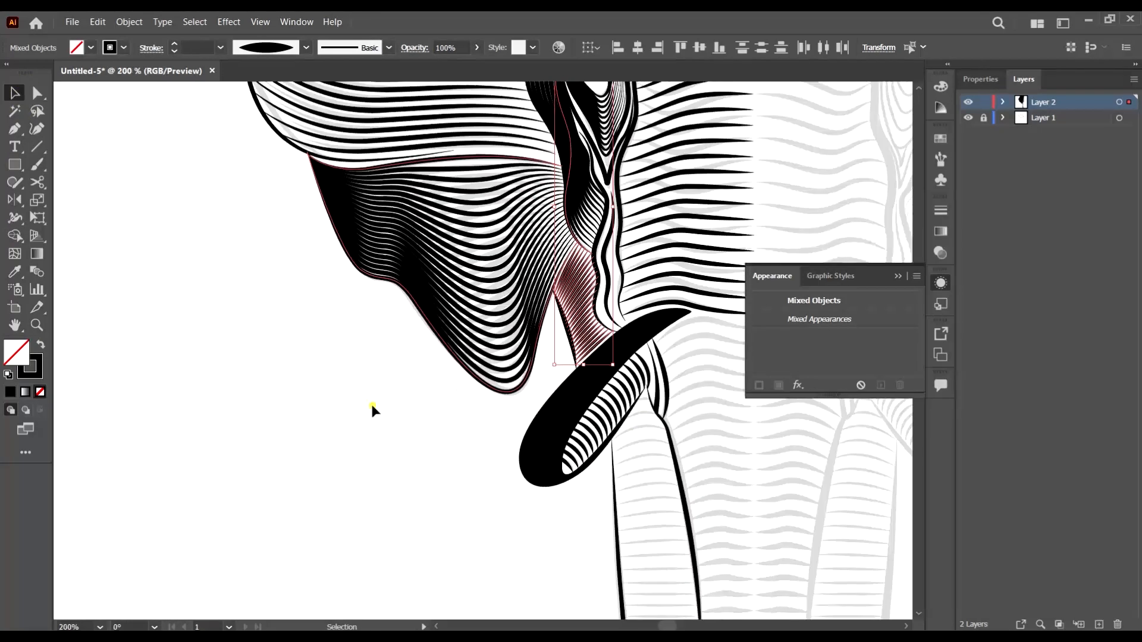
{"action": "left_click", "coordinate": [372, 405]}
Draw a three-point Pen curve along the trunk's uppermost grey stripe, from beneath the tusk to the centre line
{"action": "scroll", "coordinate": [386, 382], "scroll_direction": "down", "scroll_amount": 1}
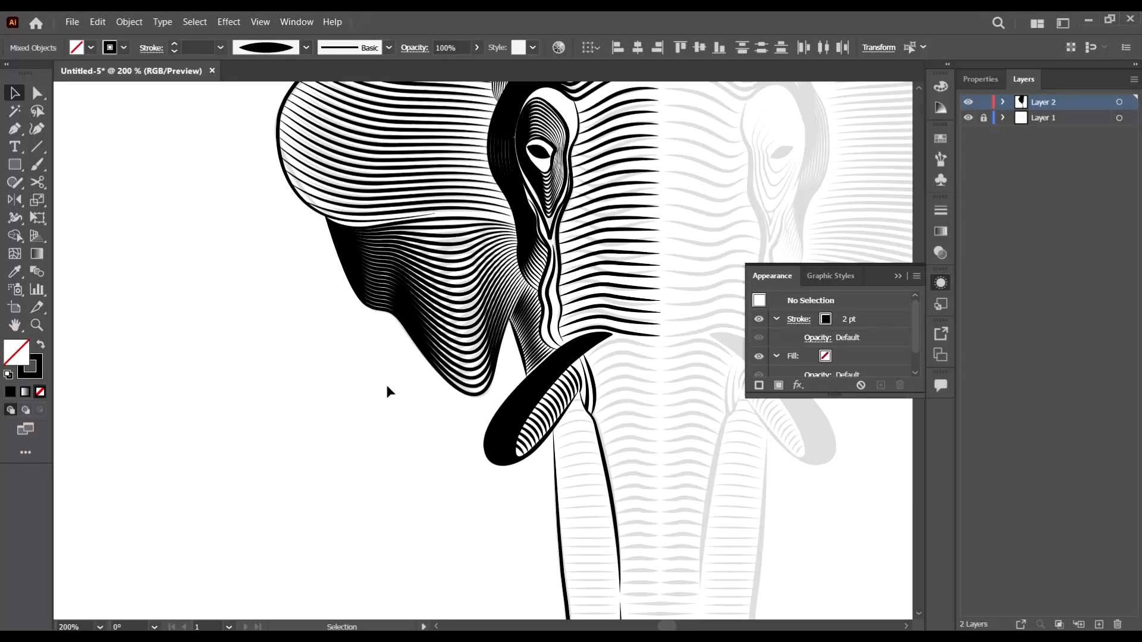
{"action": "scroll", "coordinate": [664, 289], "scroll_direction": "down", "scroll_amount": 4}
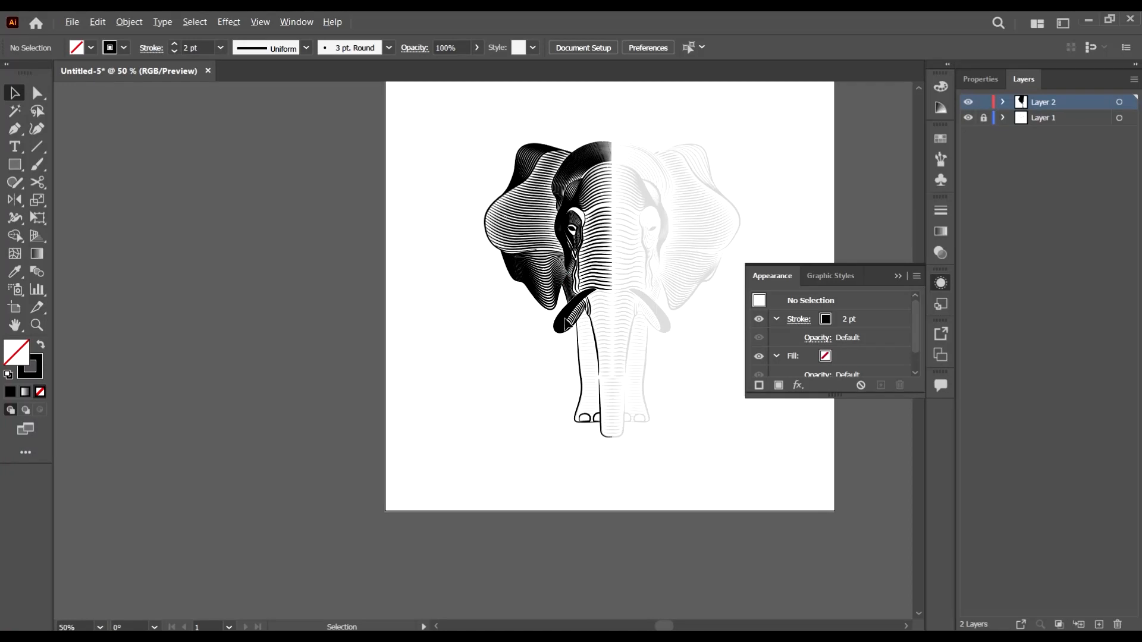
{"action": "scroll", "coordinate": [658, 324], "scroll_direction": "up", "scroll_amount": 1}
{"action": "scroll", "coordinate": [629, 383], "scroll_direction": "up", "scroll_amount": 1}
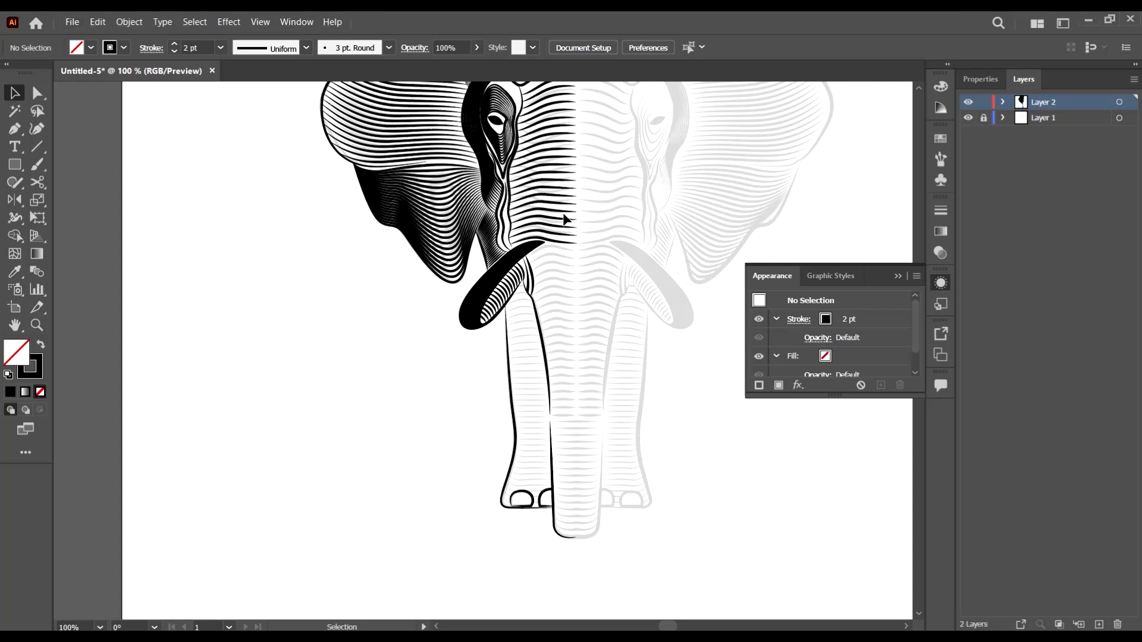
{"action": "scroll", "coordinate": [564, 222], "scroll_direction": "up", "scroll_amount": 2}
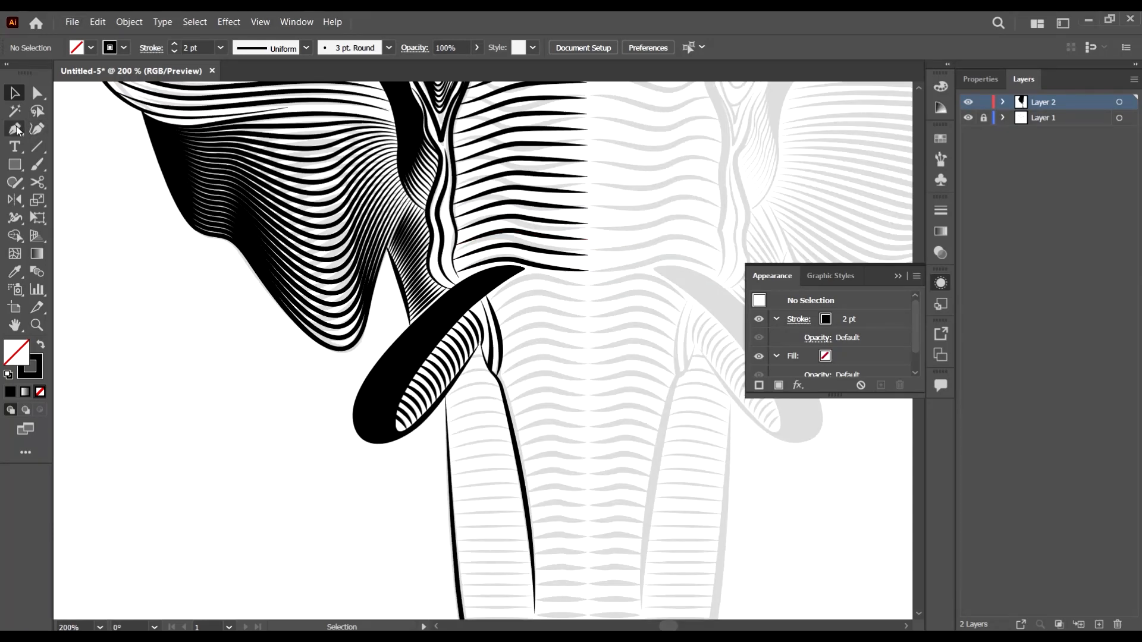
{"action": "left_click", "coordinate": [16, 130]}
{"action": "scroll", "coordinate": [530, 284], "scroll_direction": "up", "scroll_amount": 3}
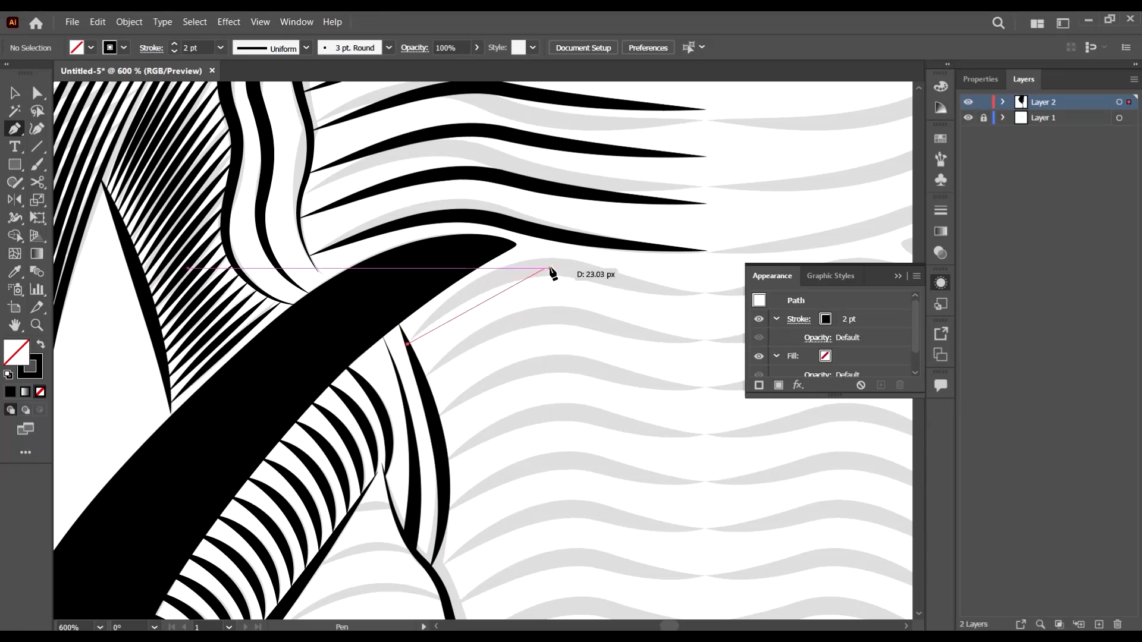
{"action": "mouse_move", "coordinate": [552, 268]}
{"action": "left_mouse_down"}
{"action": "mouse_move", "coordinate": [643, 291]}
{"action": "mouse_move", "coordinate": [626, 281]}
{"action": "left_mouse_up"}
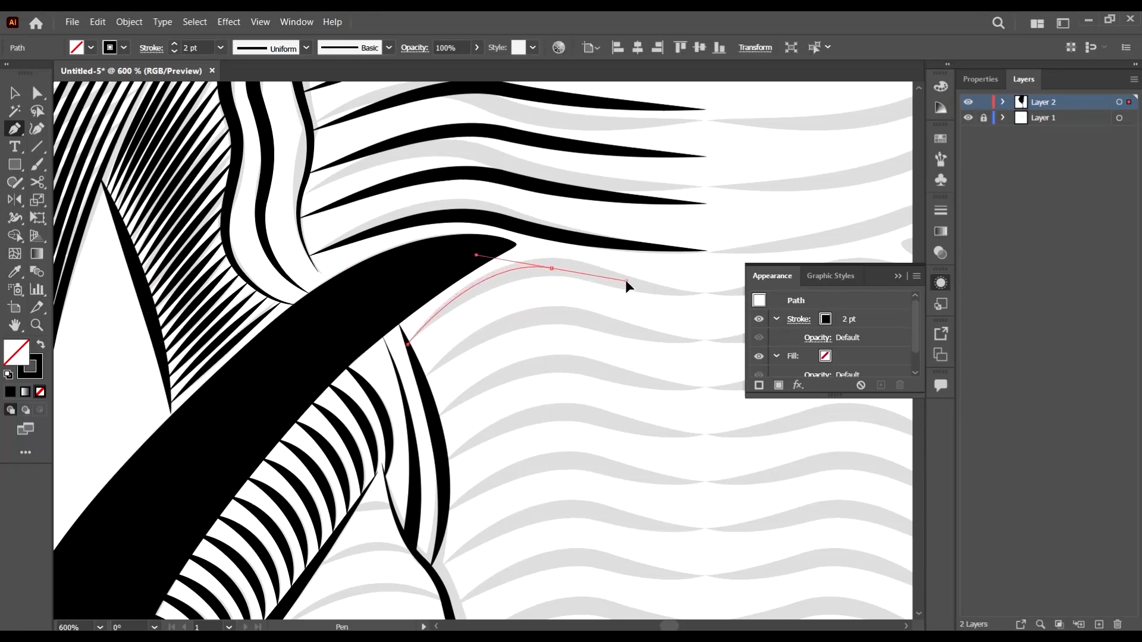
{"action": "left_click", "coordinate": [716, 291]}
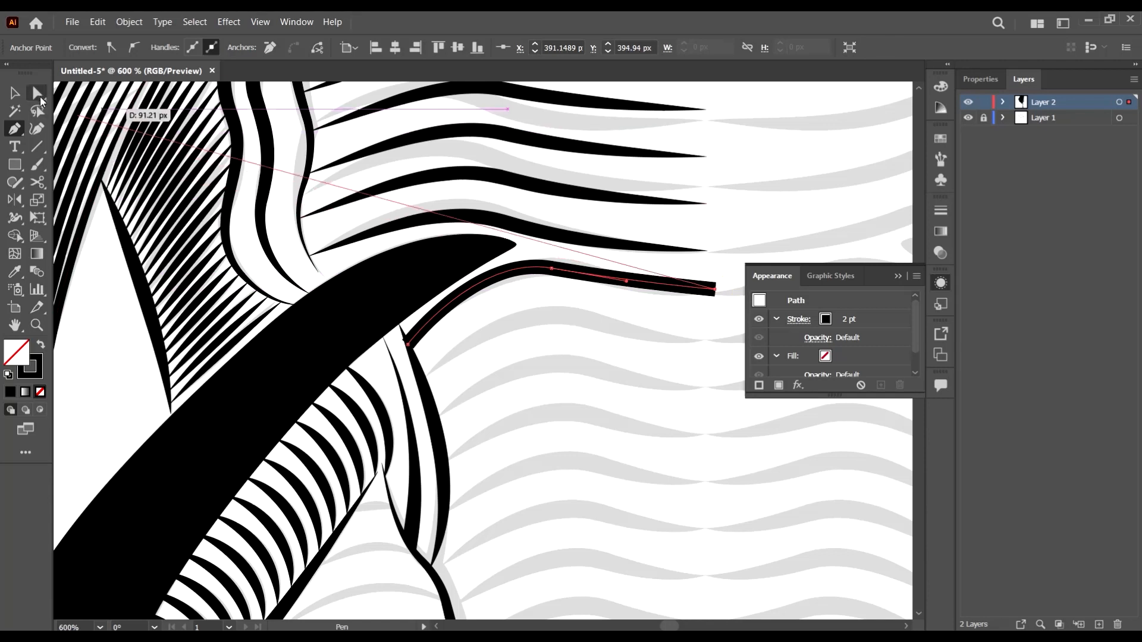
Reposition the curve's middle anchor, adjust its handles, and convert the centre-line end point to smooth so the curve follows the grey stripe
{"action": "left_click", "coordinate": [37, 94]}
{"action": "left_click", "coordinate": [628, 286]}
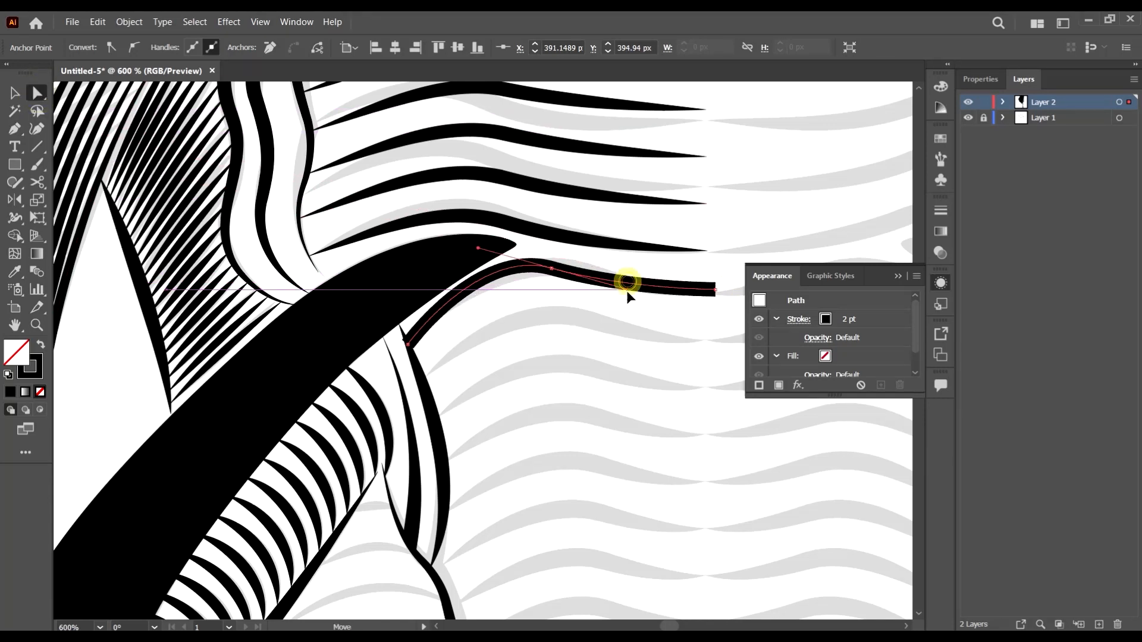
{"action": "mouse_move", "coordinate": [553, 270]}
{"action": "left_mouse_down"}
{"action": "mouse_move", "coordinate": [564, 272]}
{"action": "mouse_move", "coordinate": [505, 254]}
{"action": "left_mouse_up"}
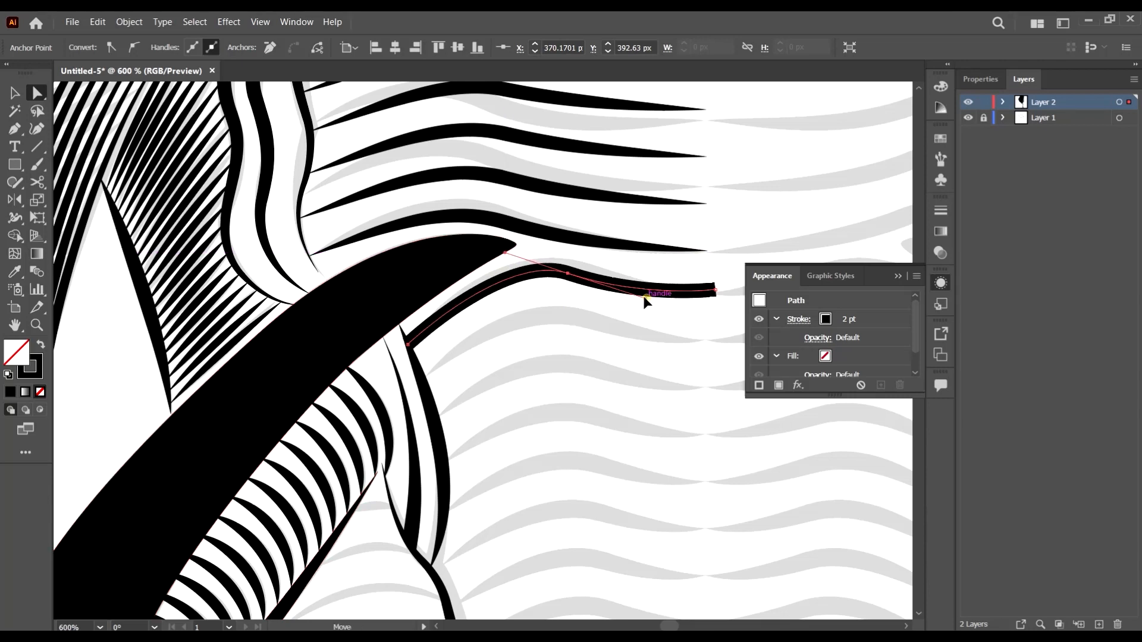
{"action": "left_click_drag", "start_coordinate": [644, 295], "coordinate": [619, 298]}
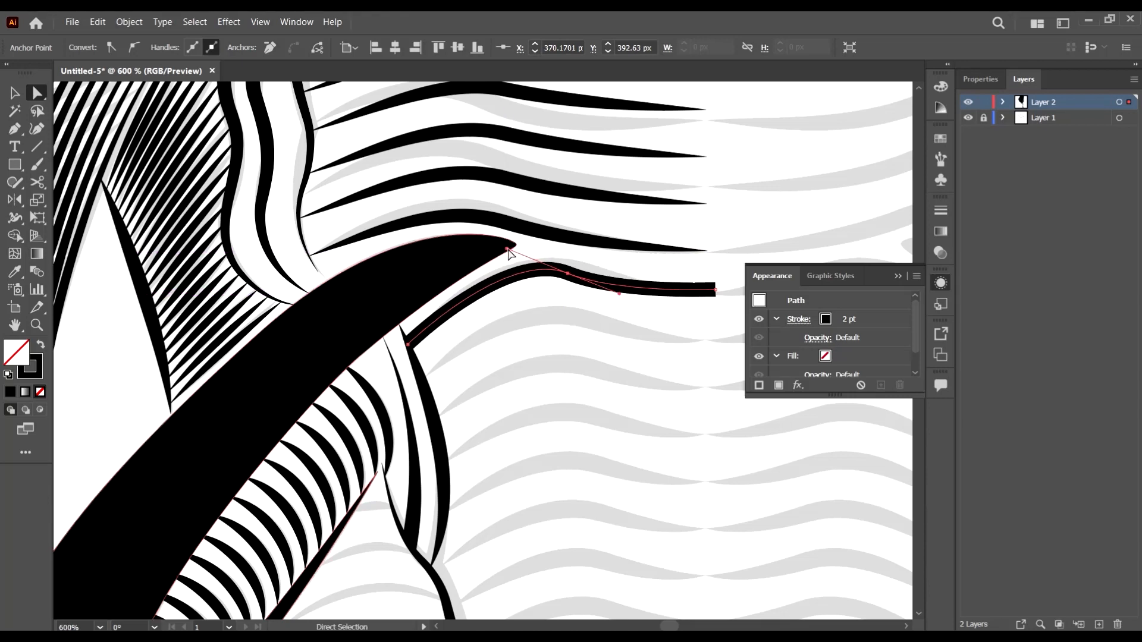
{"action": "left_click_drag", "start_coordinate": [507, 250], "coordinate": [481, 265]}
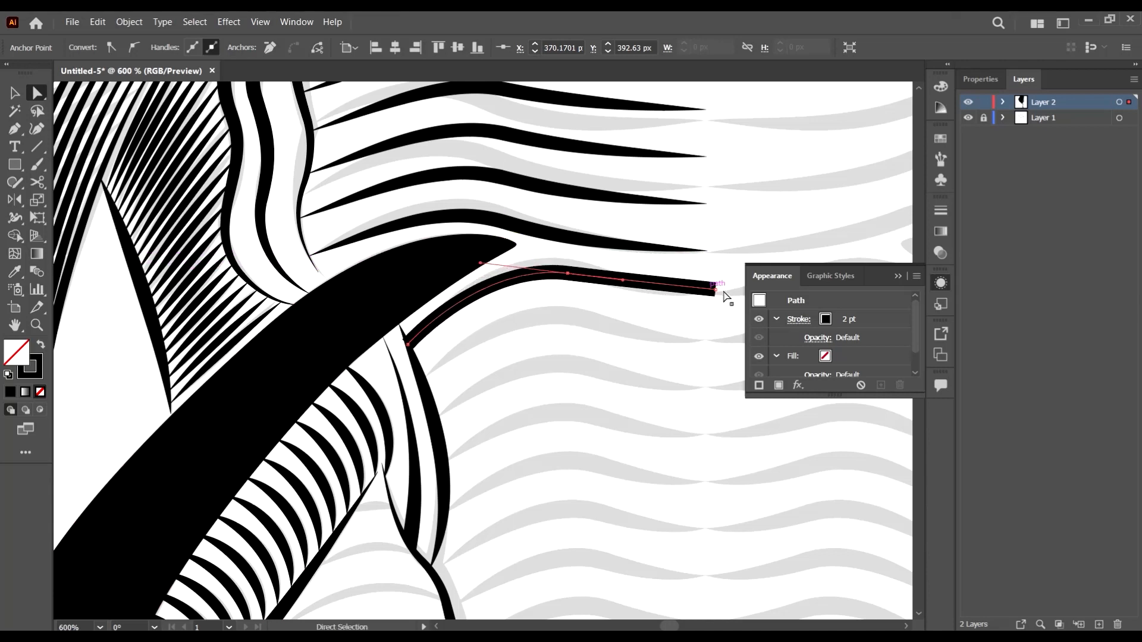
{"action": "left_click_drag", "start_coordinate": [723, 282], "coordinate": [703, 300]}
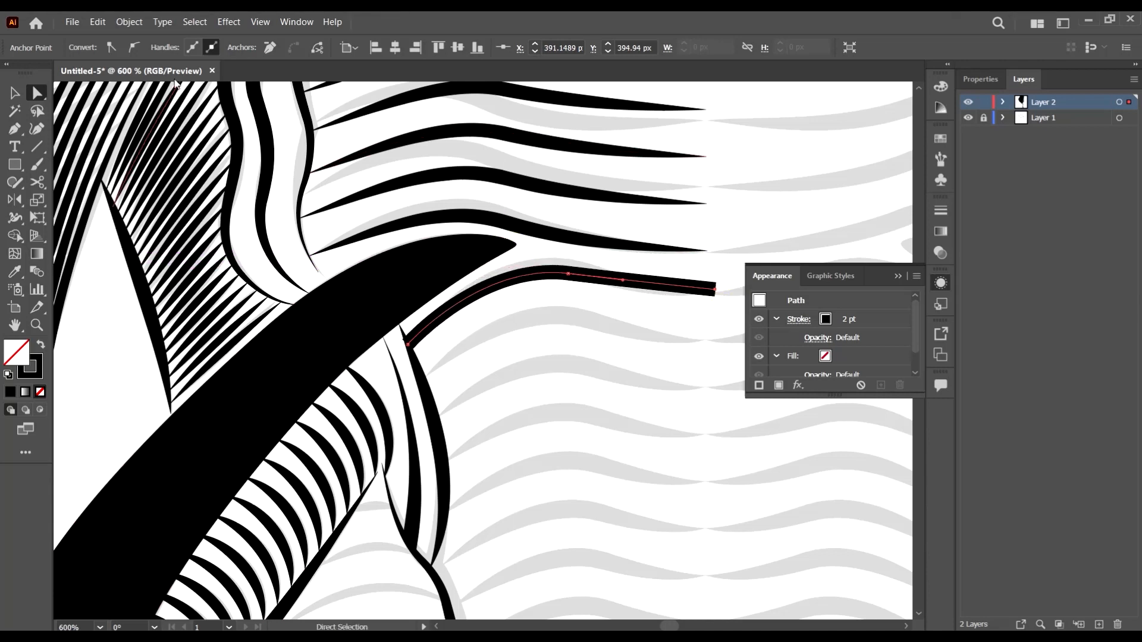
{"action": "left_click", "coordinate": [135, 47]}
{"action": "left_click_drag", "start_coordinate": [715, 254], "coordinate": [676, 311]}
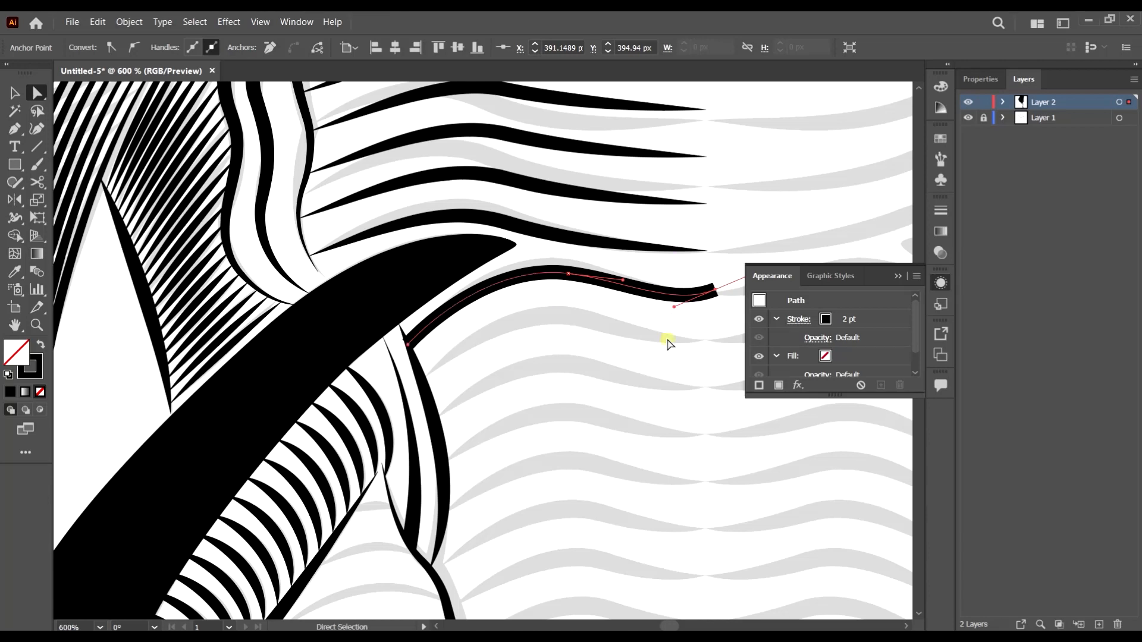
Stretch the trunk curve slightly upward and give it the tapered width profile that is thickest in the middle
{"action": "left_click", "coordinate": [589, 306]}
{"action": "left_click", "coordinate": [597, 311]}
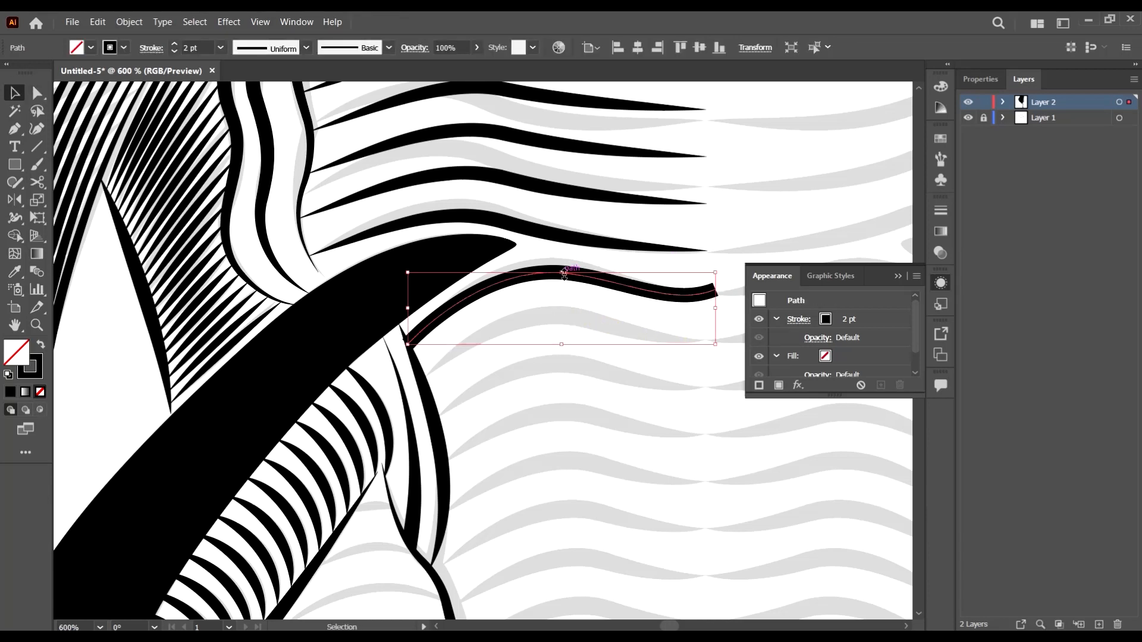
{"action": "left_click_drag", "start_coordinate": [561, 268], "coordinate": [561, 266]}
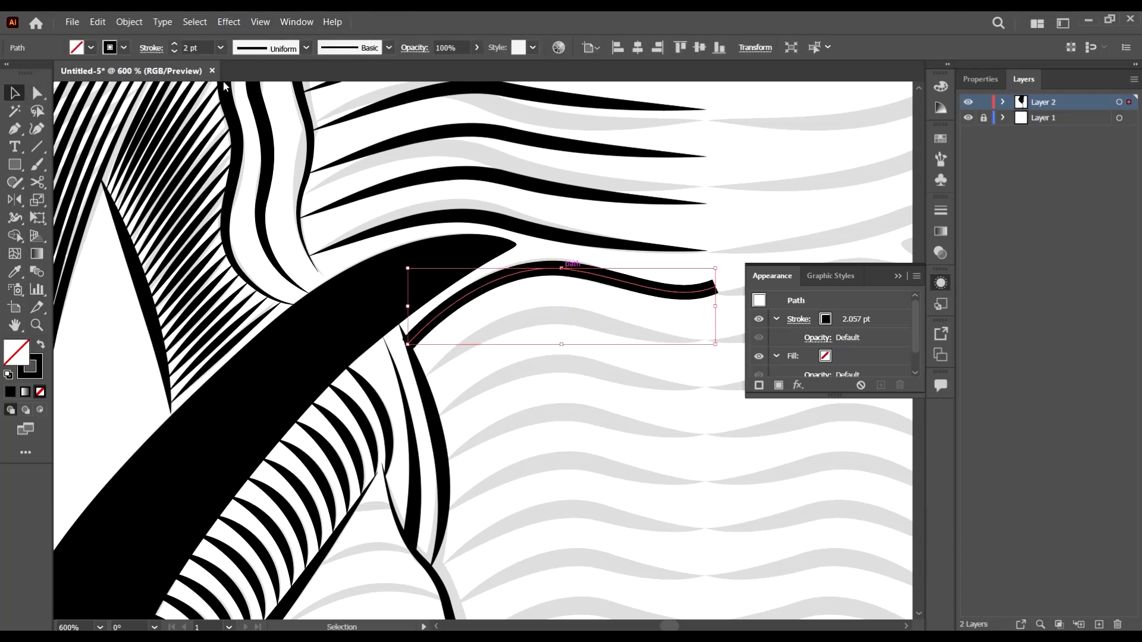
{"action": "left_click", "coordinate": [307, 48]}
{"action": "left_click", "coordinate": [253, 94]}
{"action": "left_click", "coordinate": [646, 374]}
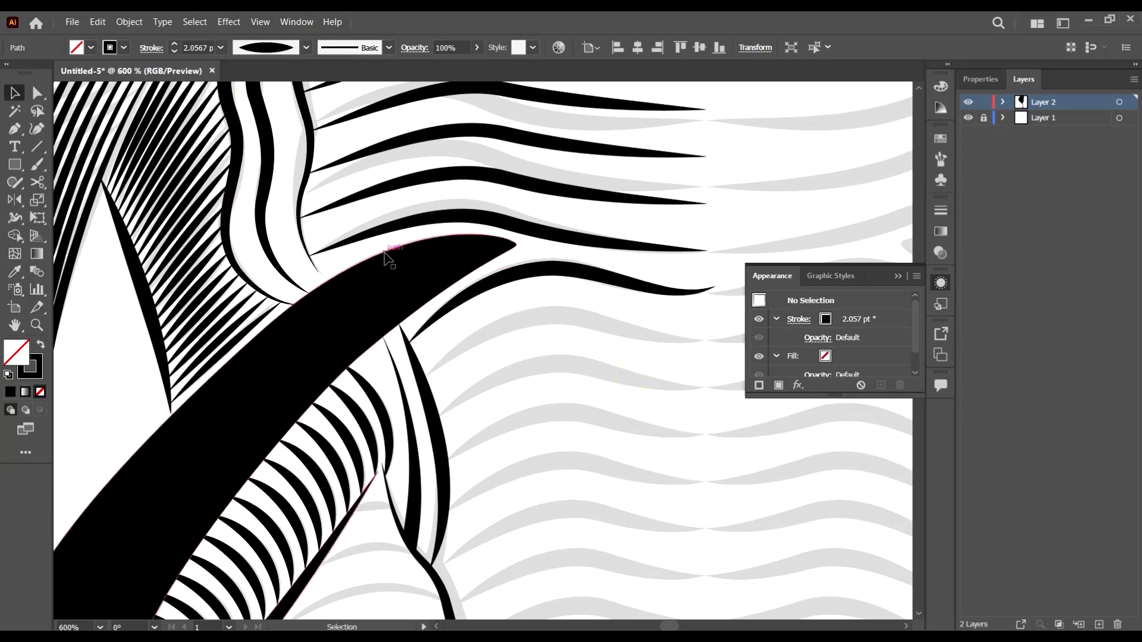
Paste a copy of the lower trunk outline in front of the original and isolate the copied path
{"action": "scroll", "coordinate": [385, 253], "scroll_direction": "down", "scroll_amount": 2}
{"action": "scroll", "coordinate": [497, 331], "scroll_direction": "down", "scroll_amount": 2}
{"action": "scroll", "coordinate": [509, 273], "scroll_direction": "down", "scroll_amount": 7}
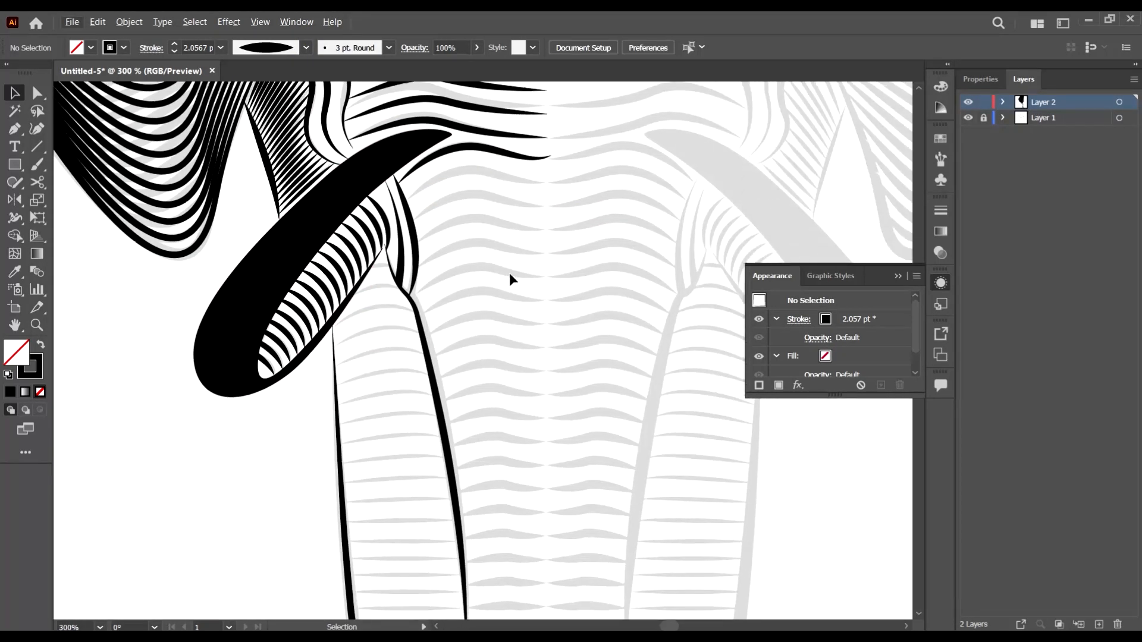
{"action": "scroll", "coordinate": [516, 275], "scroll_direction": "down", "scroll_amount": 5}
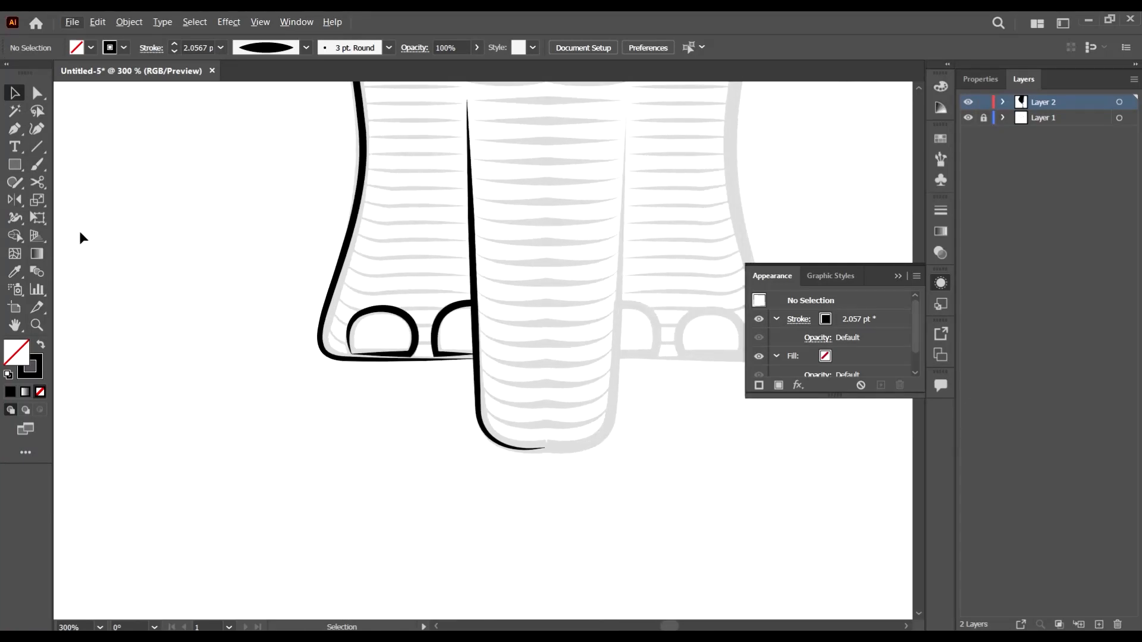
{"action": "key", "text": "backslash"}
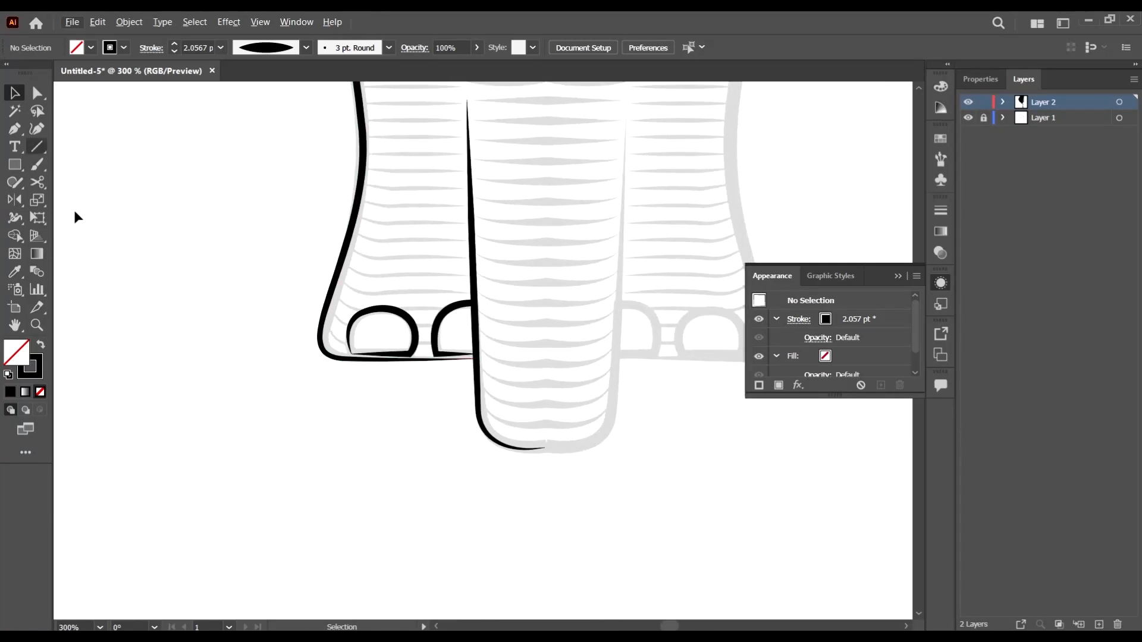
{"action": "left_click", "coordinate": [479, 416], "text": "ctrl"}
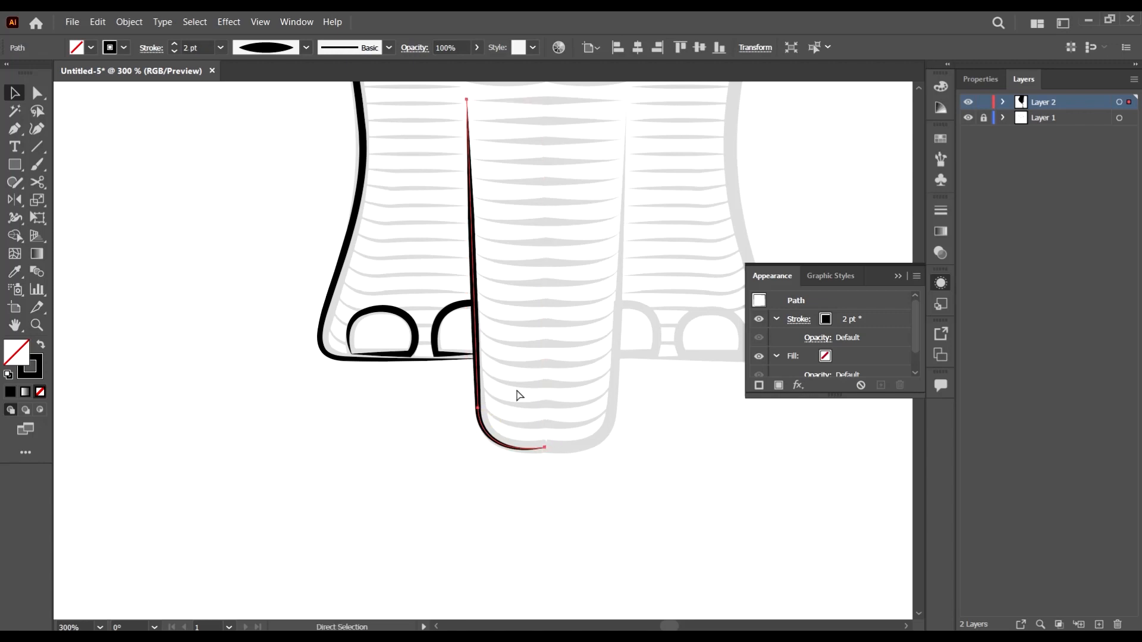
{"action": "right_click", "coordinate": [507, 351]}
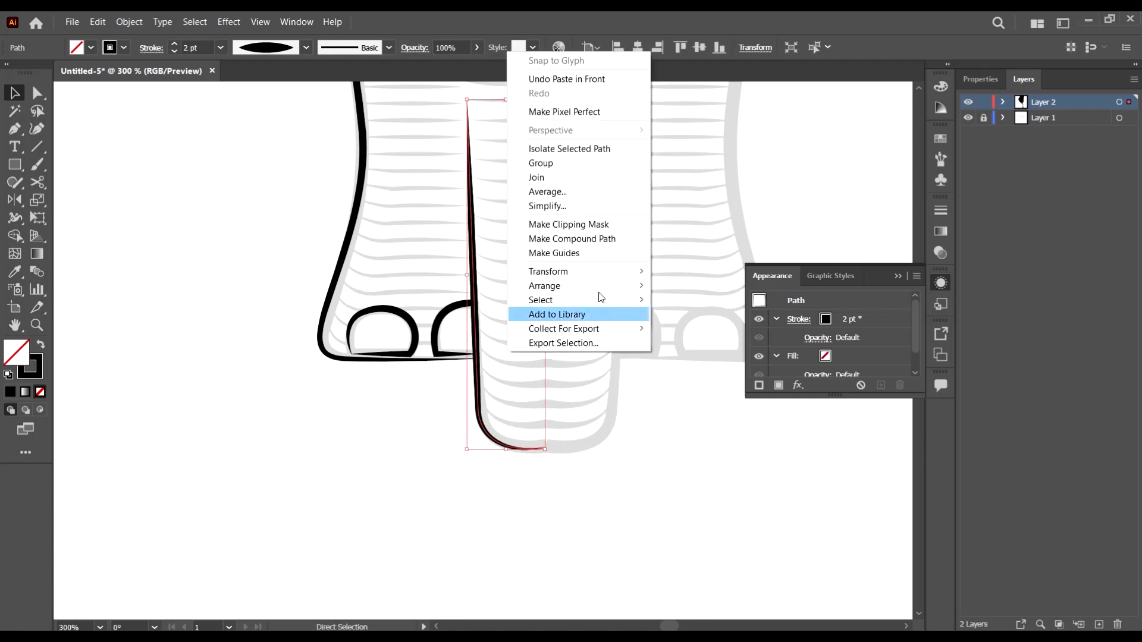
{"action": "left_click", "coordinate": [573, 152]}
Cut the isolated trunk outline with the Scissors tool just above its lower bend
{"action": "key", "text": "c"}
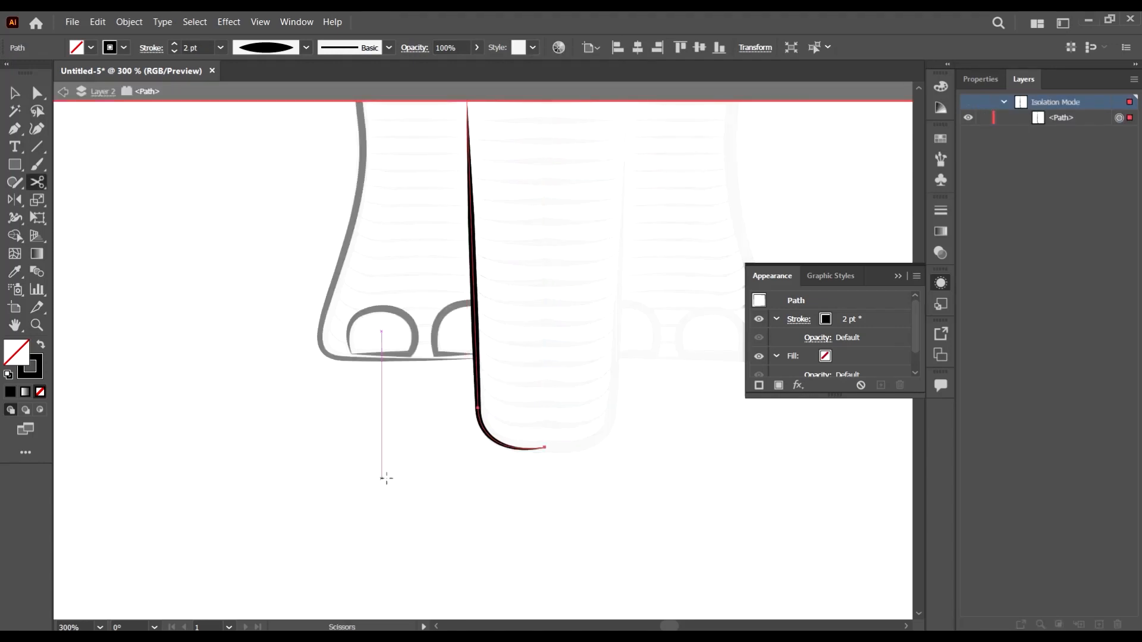
{"action": "scroll", "coordinate": [502, 414], "scroll_direction": "up", "scroll_amount": 3}
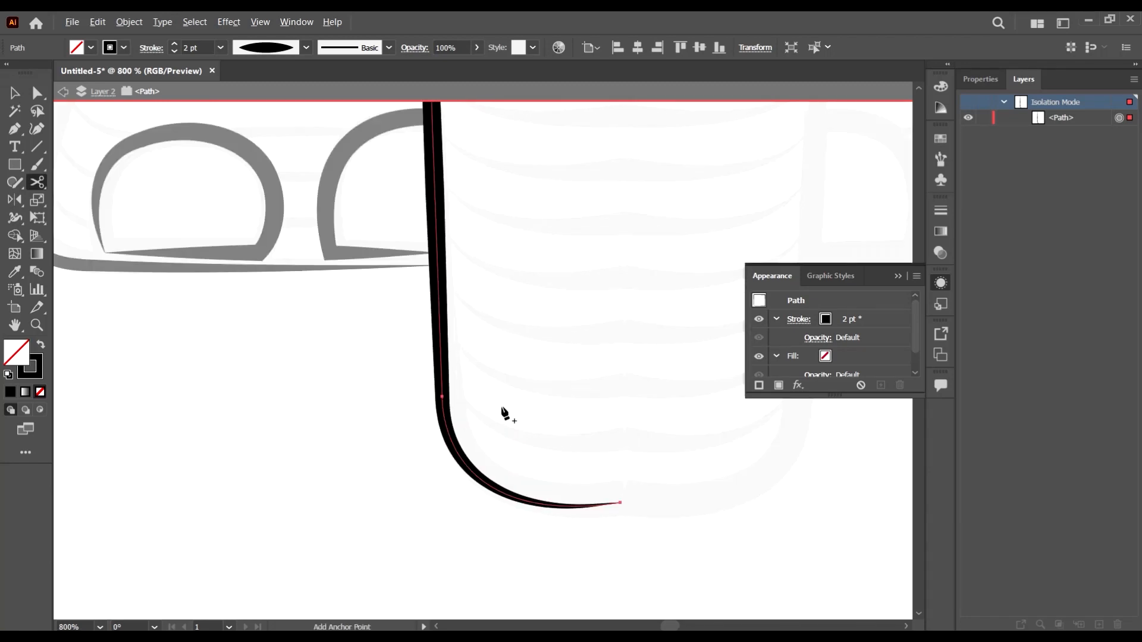
{"action": "left_click", "coordinate": [440, 368]}
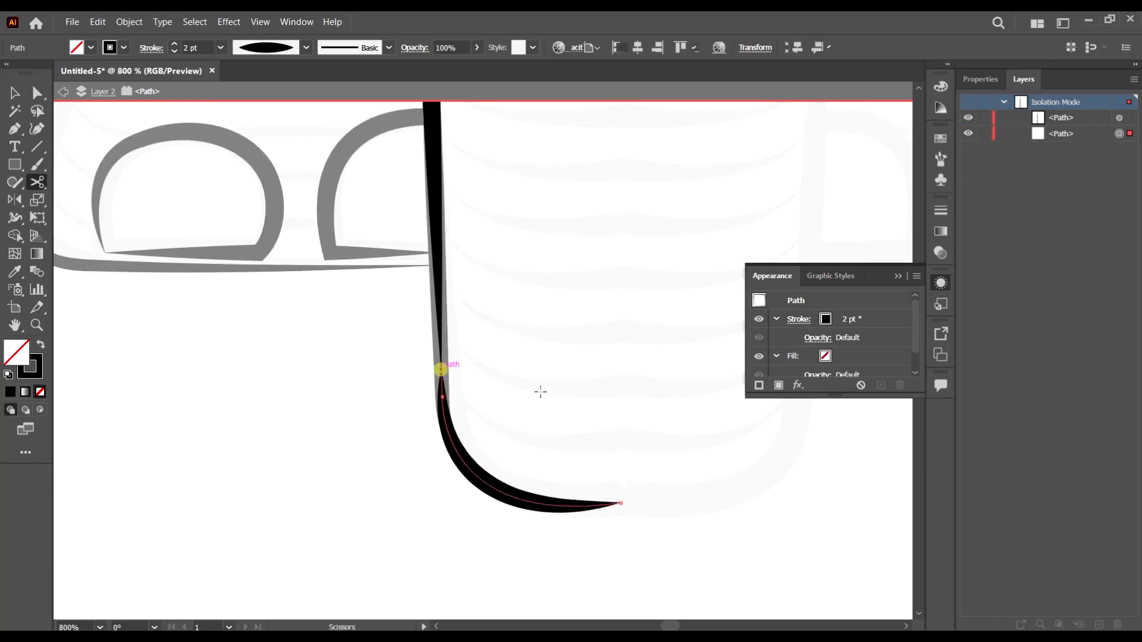
{"action": "scroll", "coordinate": [502, 337], "scroll_direction": "down", "scroll_amount": 3}
{"action": "scroll", "coordinate": [548, 262], "scroll_direction": "up", "scroll_amount": 8}
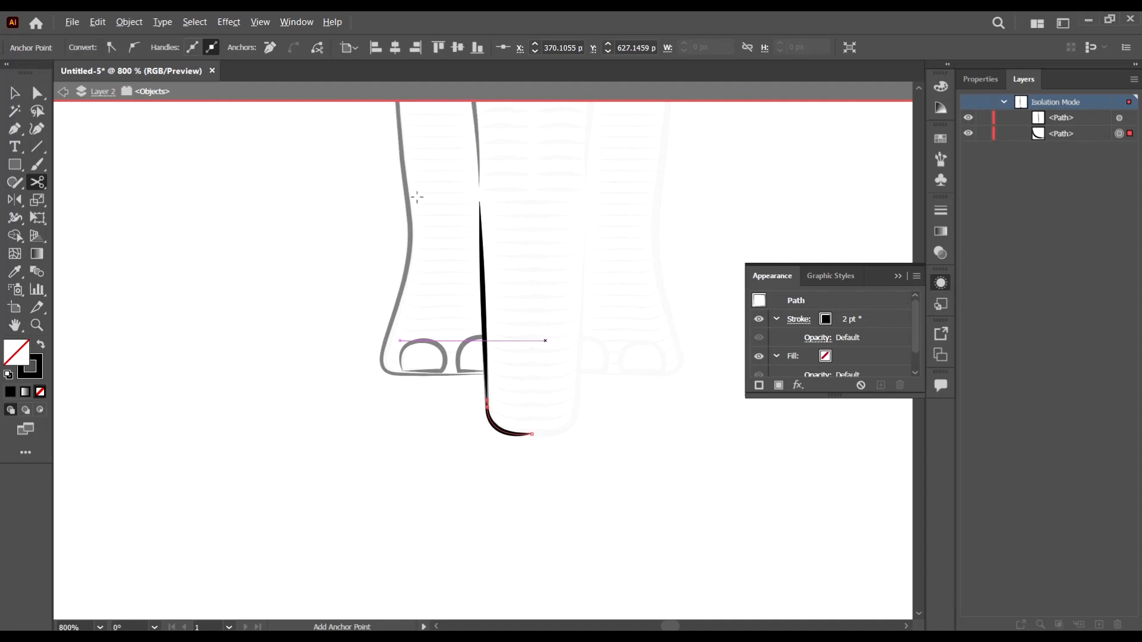
Delete the upper piece of the cut copy, keeping only the curved trunk tip, and exit isolation mode
{"action": "left_click", "coordinate": [36, 93]}
{"action": "left_click", "coordinate": [582, 329]}
{"action": "mouse_move", "coordinate": [204, 235]}
{"action": "left_mouse_down"}
{"action": "mouse_move", "coordinate": [377, 411]}
{"action": "mouse_move", "coordinate": [492, 418]}
{"action": "left_mouse_up"}
{"action": "left_click", "coordinate": [498, 423]}
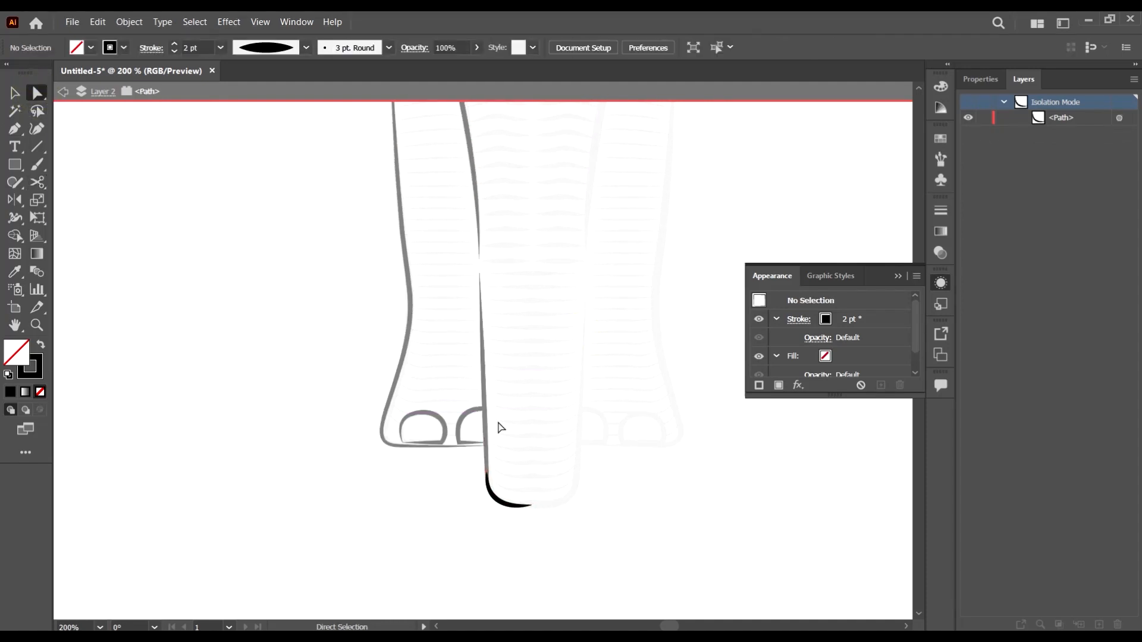
{"action": "double_click", "coordinate": [498, 424]}
{"action": "left_click", "coordinate": [14, 93]}
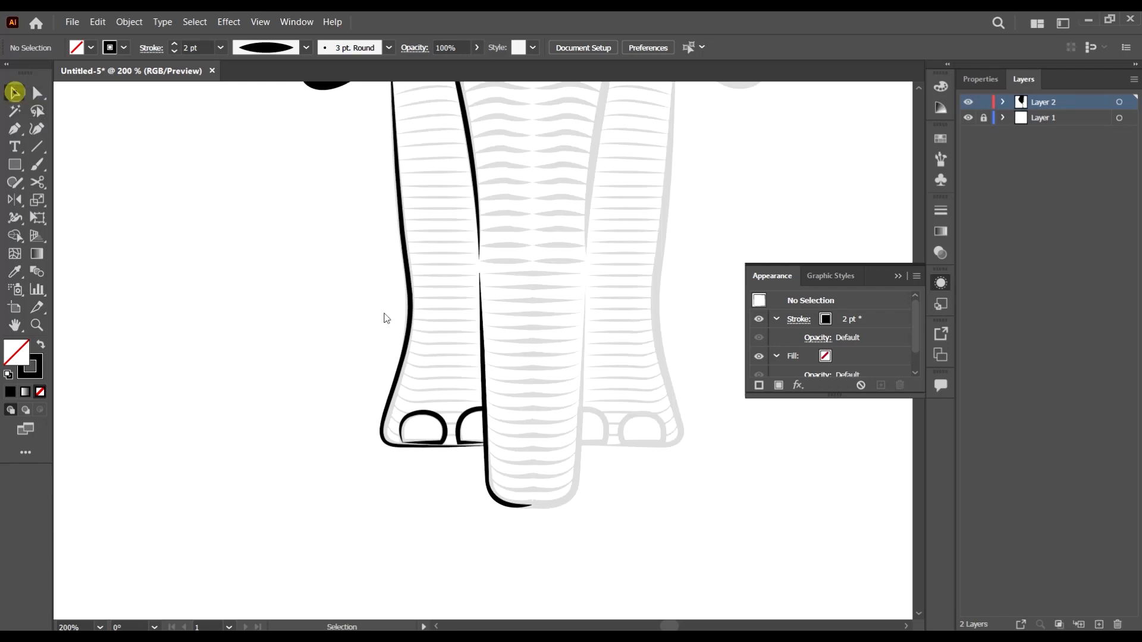
Blend the curved trunk-tip path with the tapered curve at the top of the trunk
{"action": "left_click", "coordinate": [519, 505]}
{"action": "scroll", "coordinate": [459, 172], "scroll_direction": "up", "scroll_amount": 5}
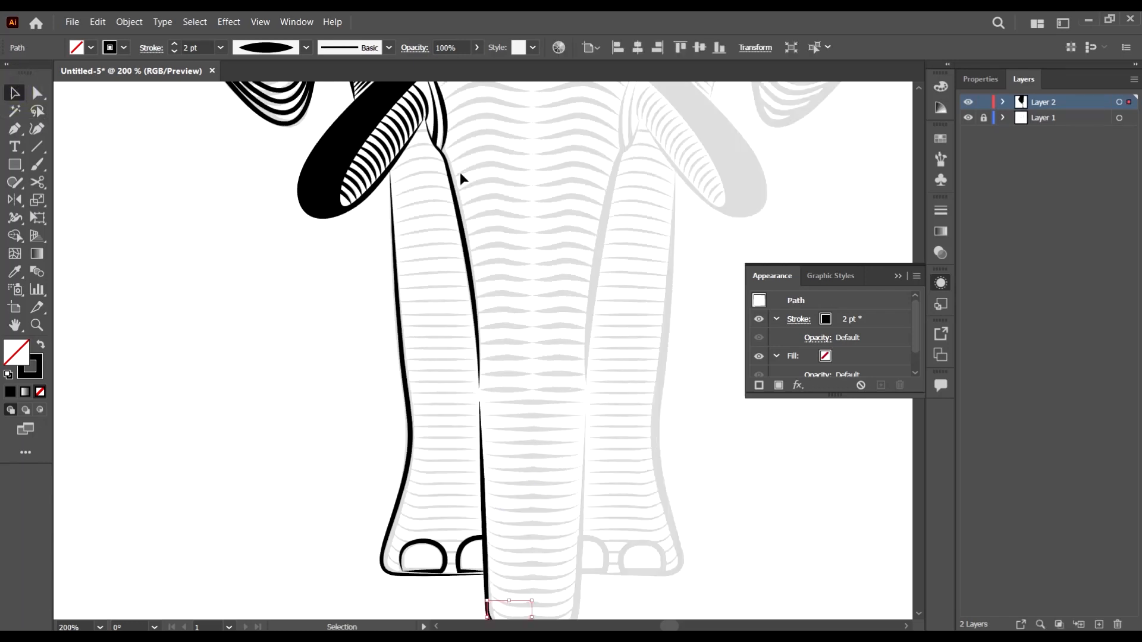
{"action": "scroll", "coordinate": [475, 179], "scroll_direction": "up", "scroll_amount": 2}
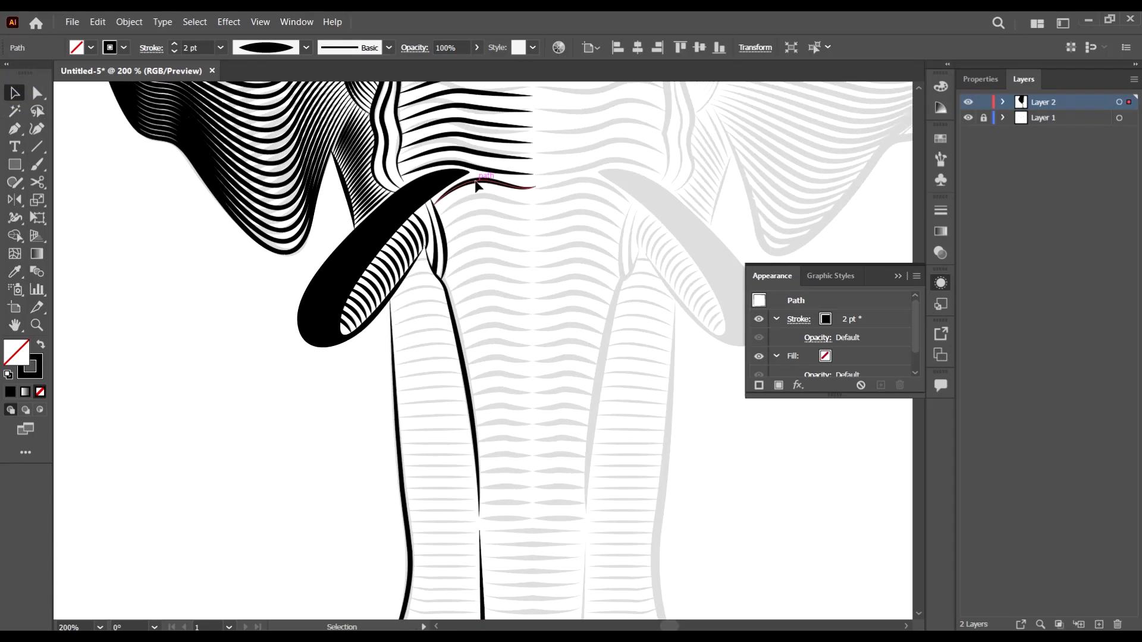
{"action": "scroll", "coordinate": [512, 217], "scroll_direction": "up", "scroll_amount": 2}
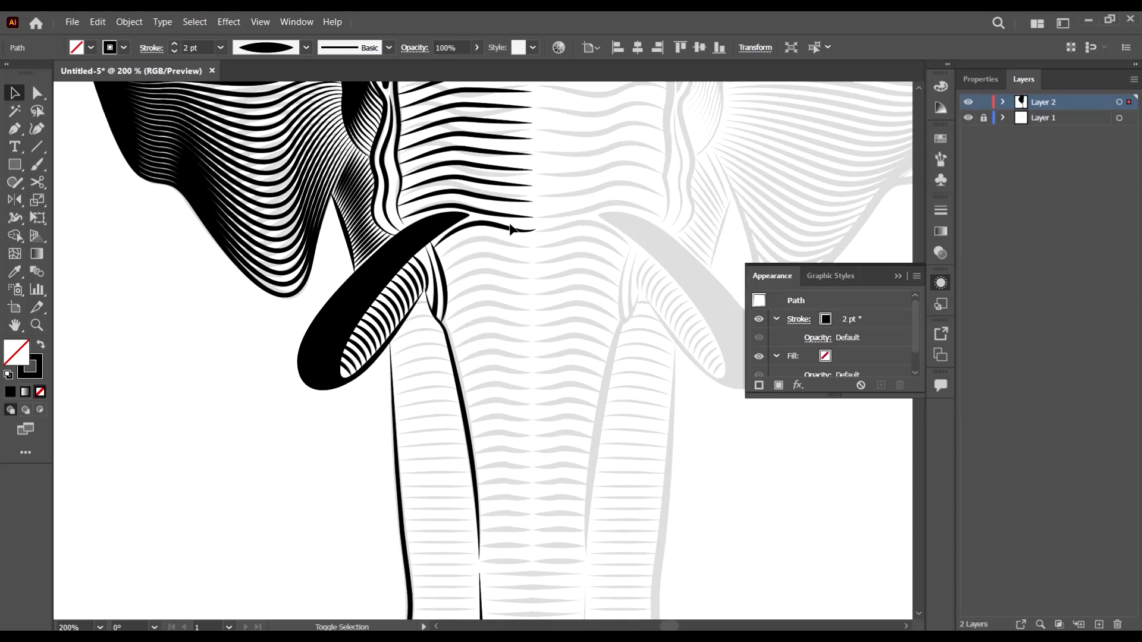
{"action": "left_click", "coordinate": [509, 228], "text": "shift"}
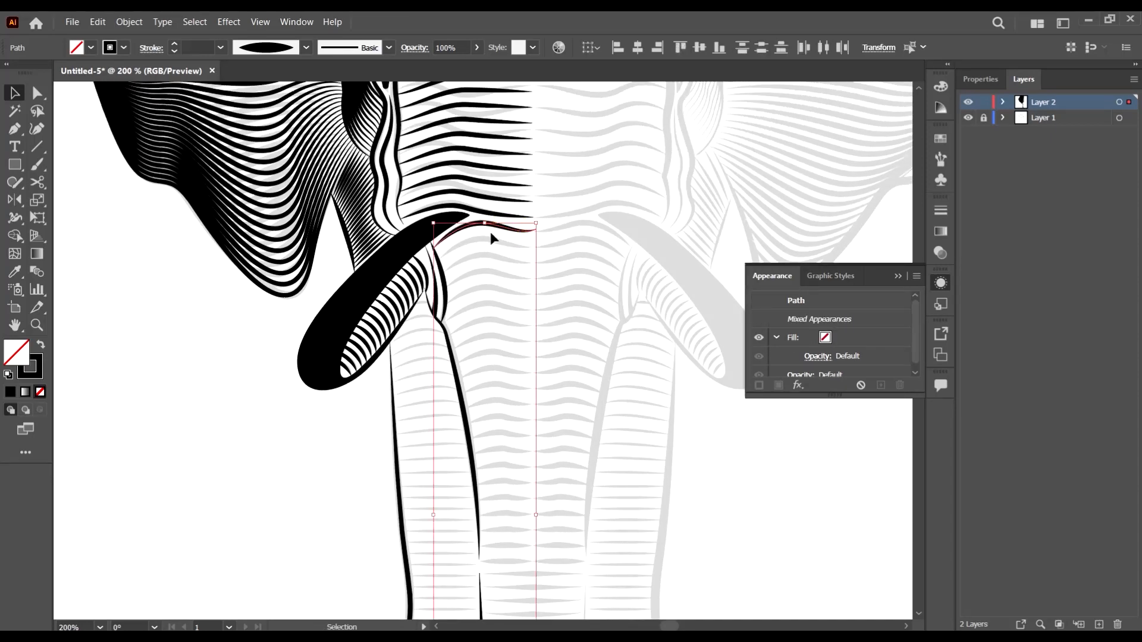
{"action": "left_click", "coordinate": [122, 23]}
{"action": "left_click", "coordinate": [218, 383]}
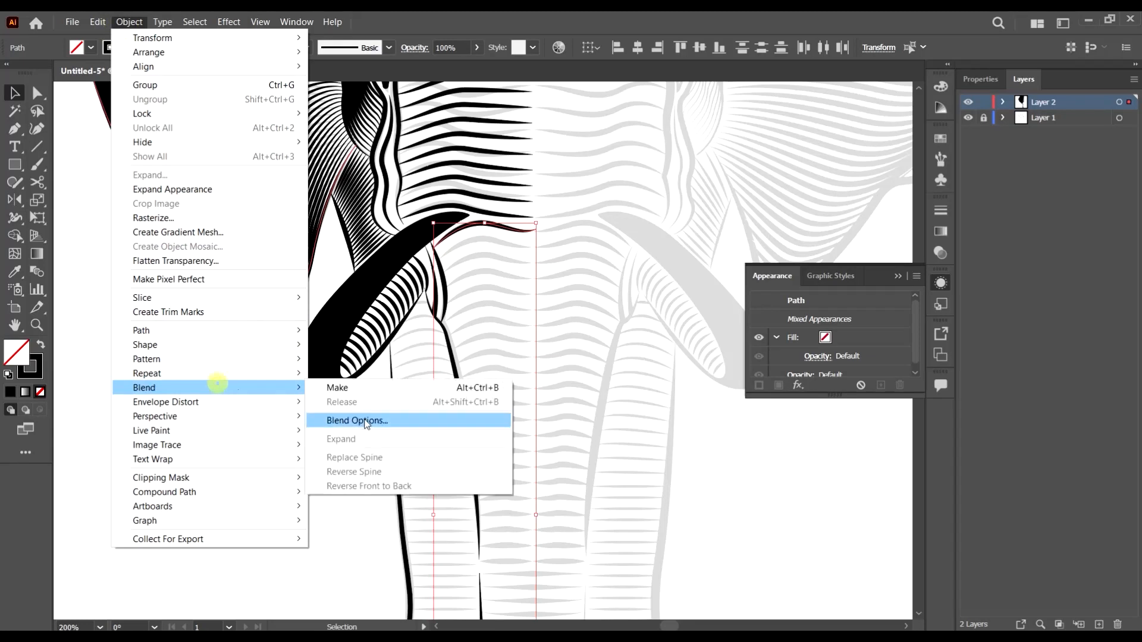
{"action": "left_click", "coordinate": [342, 387]}
Set the trunk blend's spacing to 50 specified steps
{"action": "scroll", "coordinate": [536, 352], "scroll_direction": "down", "scroll_amount": 3}
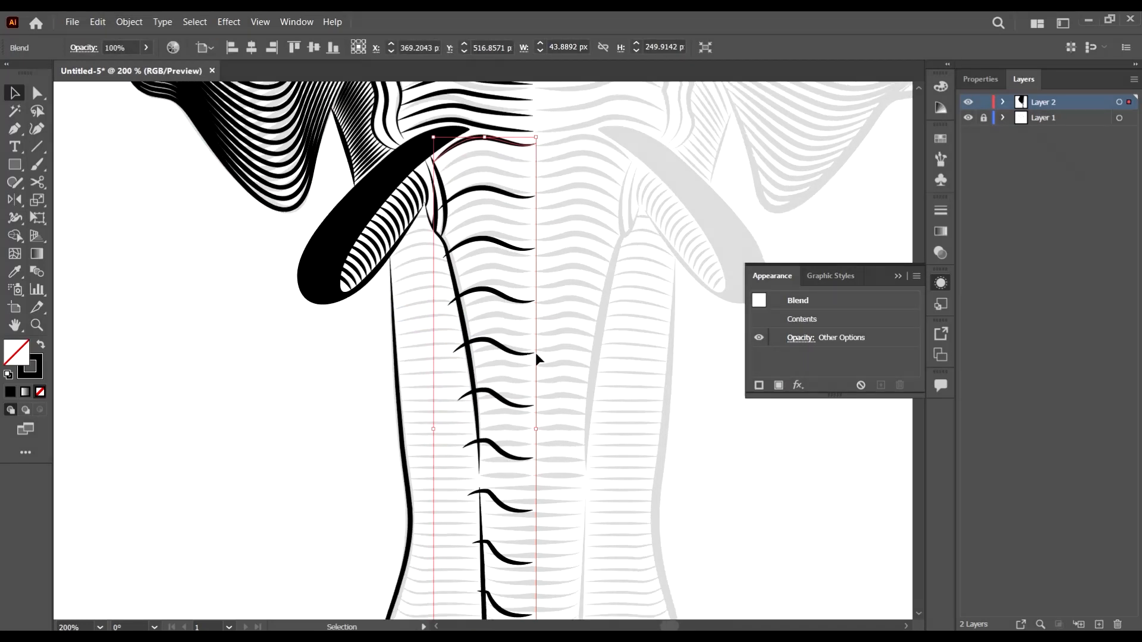
{"action": "scroll", "coordinate": [535, 352], "scroll_direction": "down", "scroll_amount": 6}
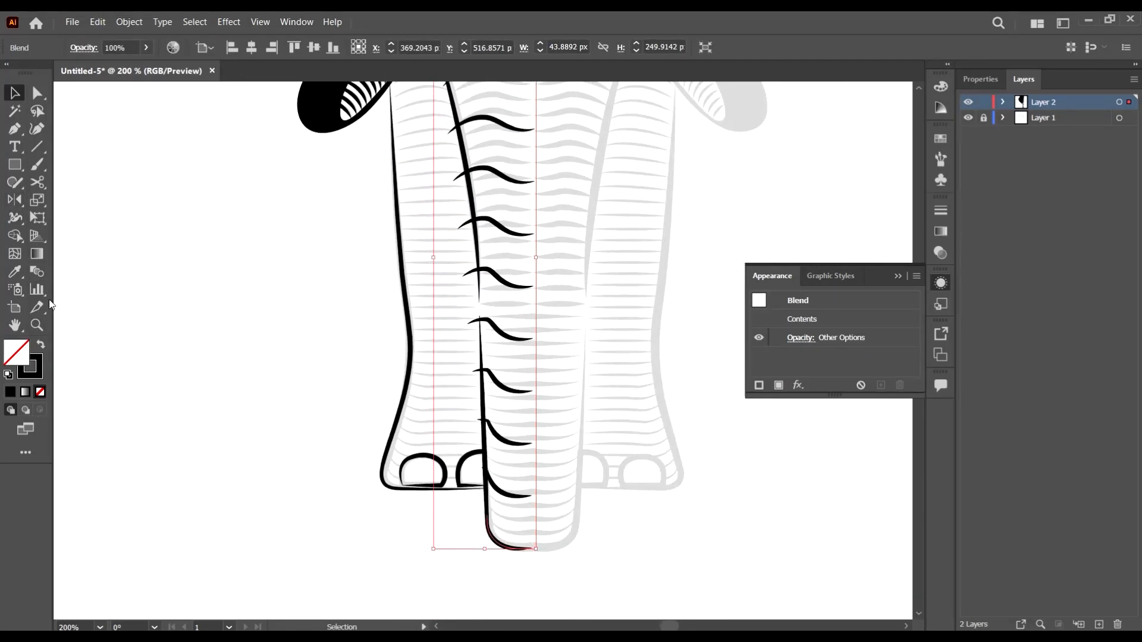
{"action": "double_click", "coordinate": [36, 271]}
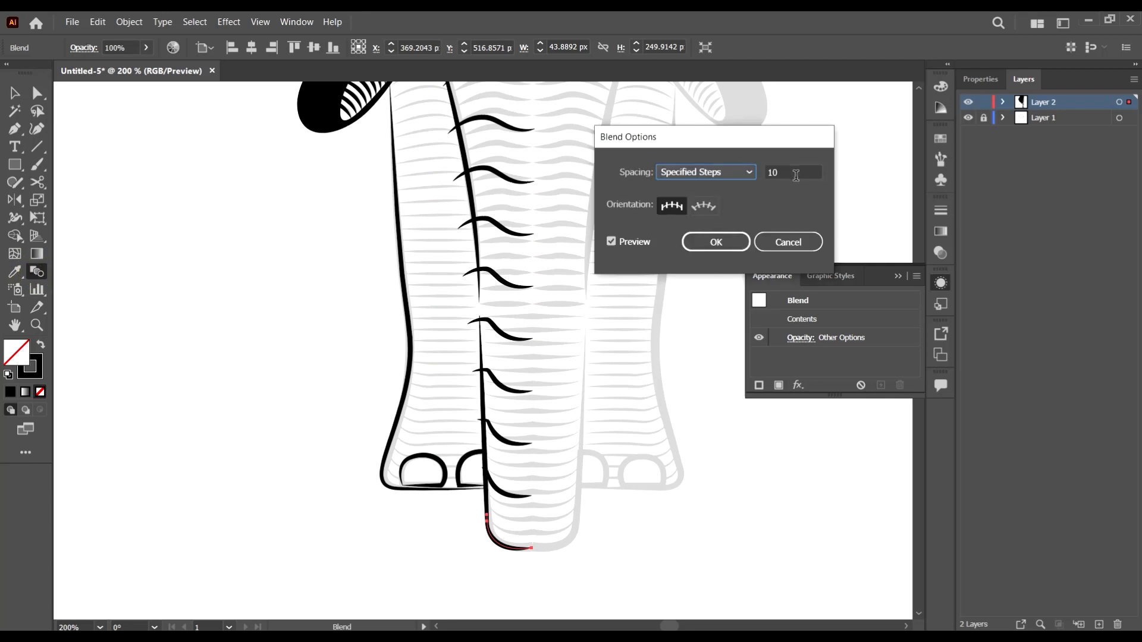
{"action": "double_click", "coordinate": [798, 172]}
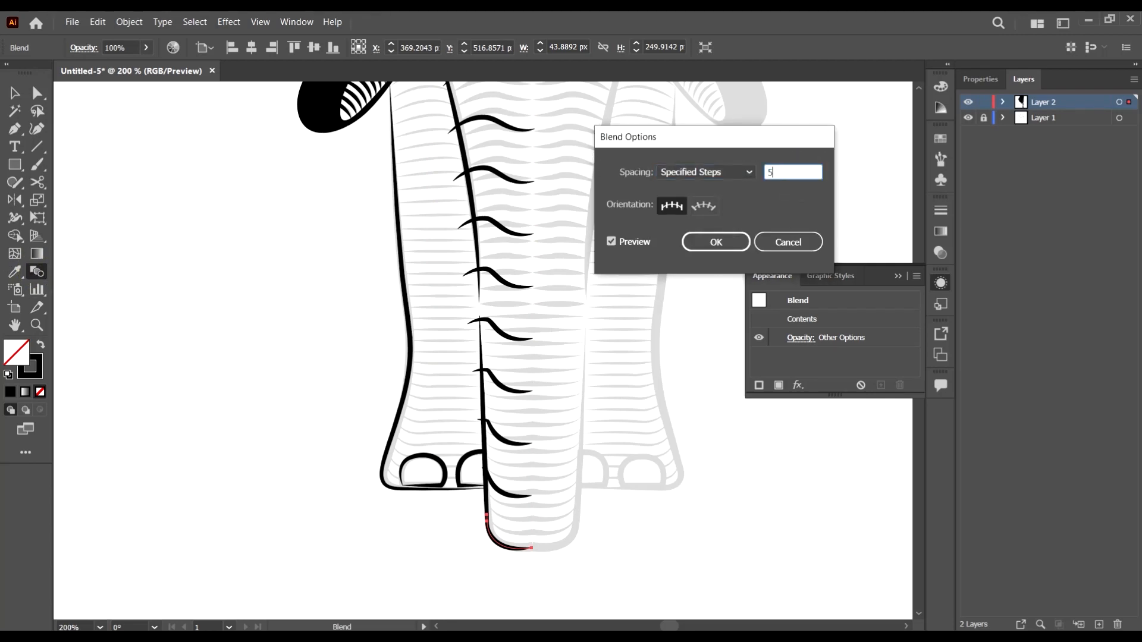
{"action": "key", "text": "Tab"}
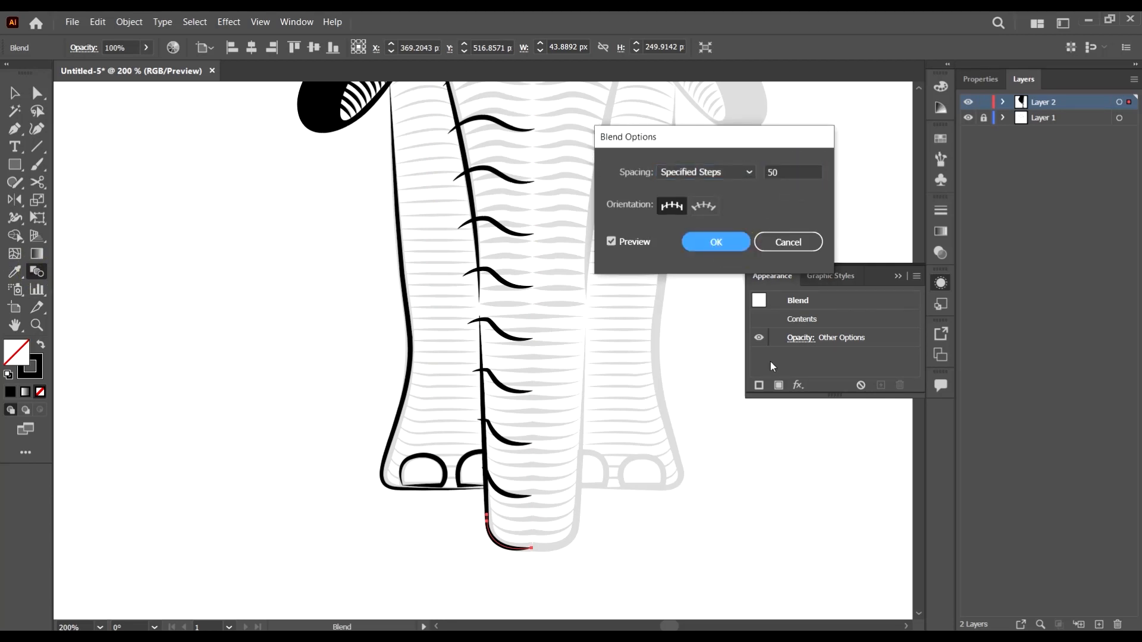
{"action": "key", "text": "Return"}
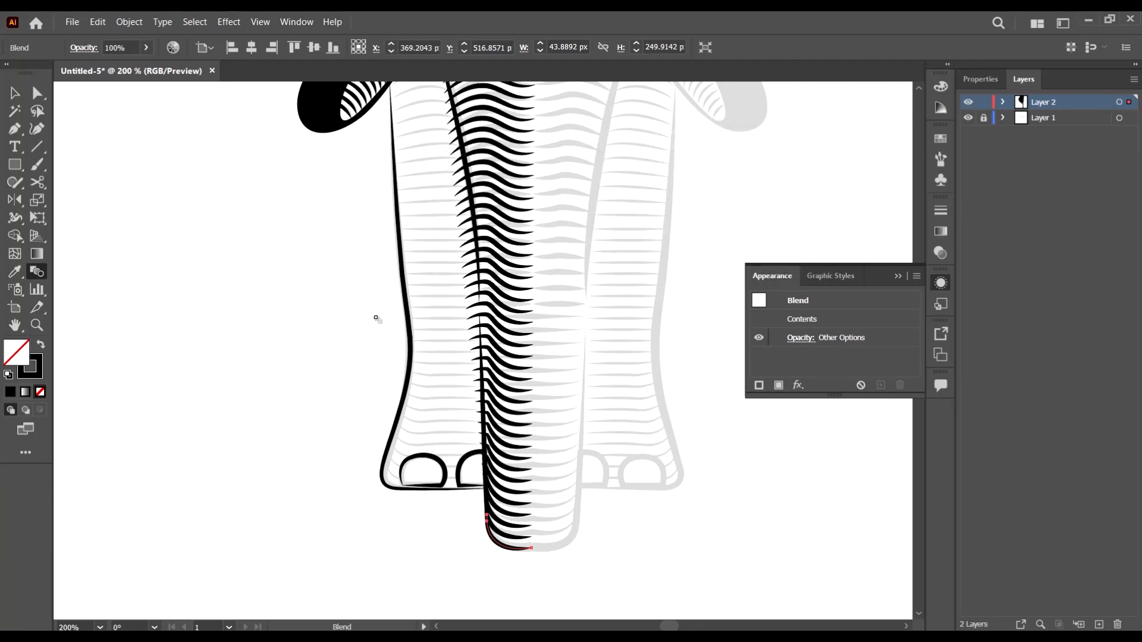
Set the trunk blend's spacing to 65 specified steps
{"action": "scroll", "coordinate": [377, 319], "scroll_direction": "up", "scroll_amount": 4}
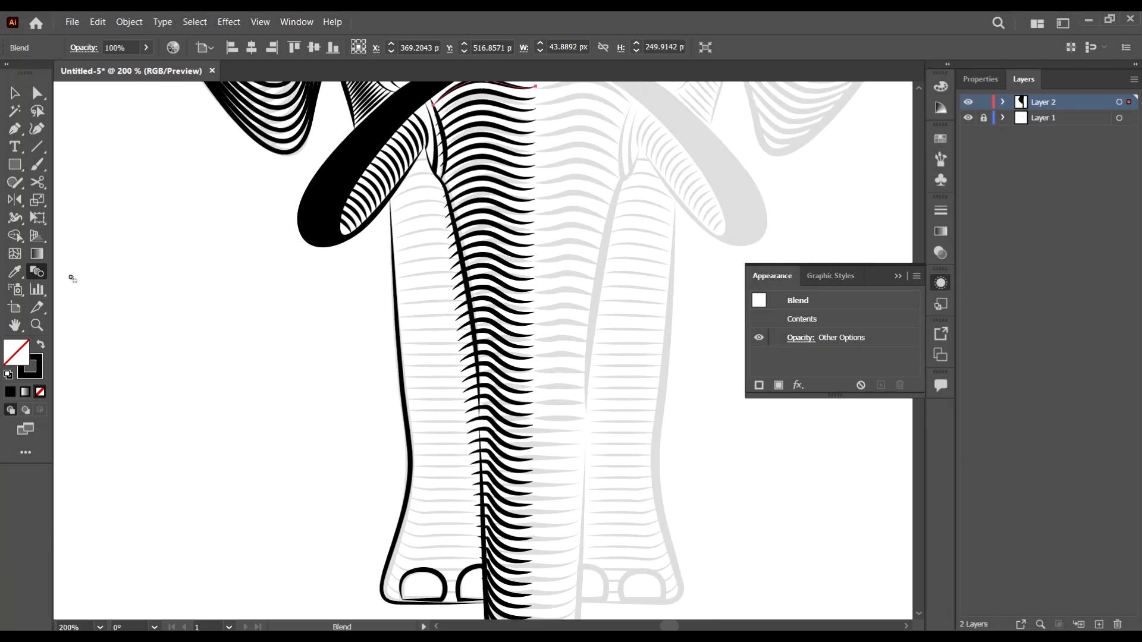
{"action": "double_click", "coordinate": [38, 274]}
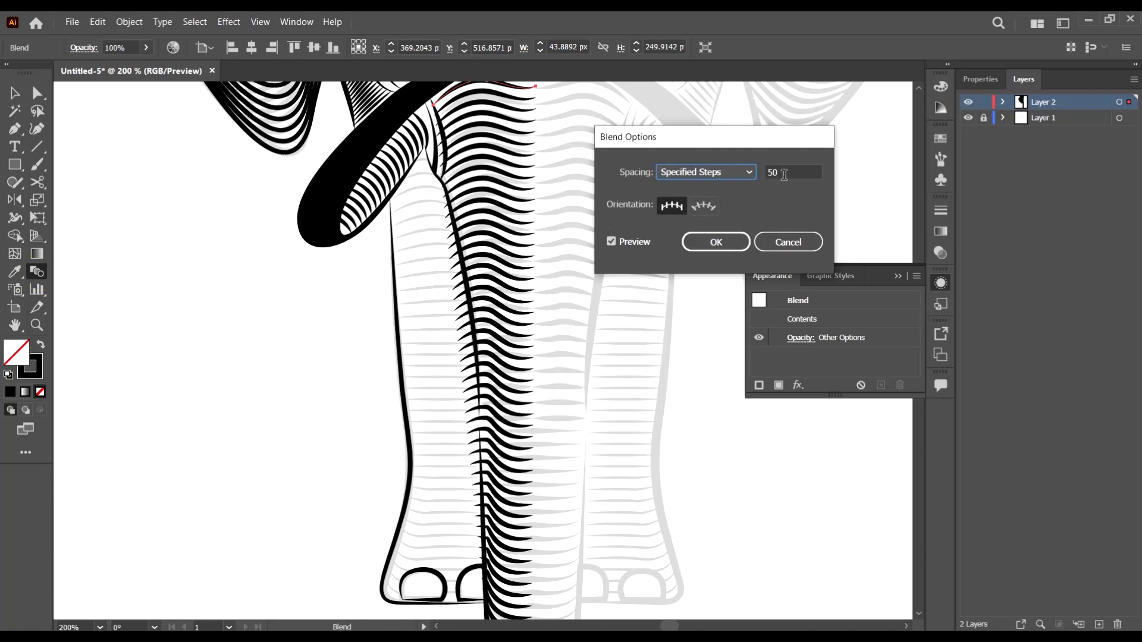
{"action": "key", "text": "Tab"}
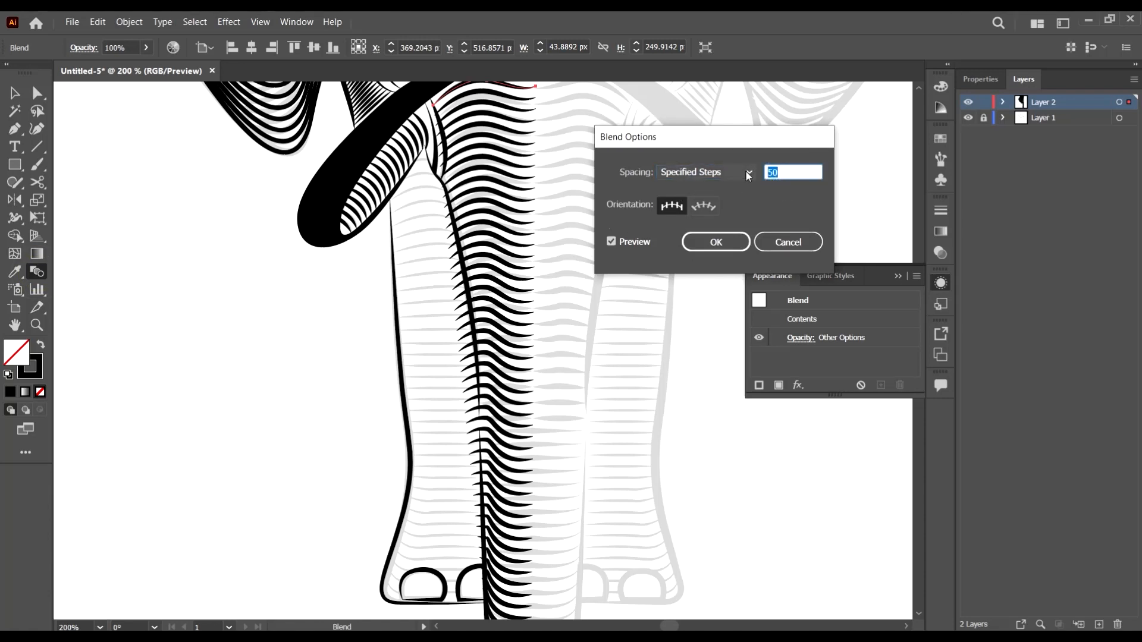
{"action": "type", "text": "65"}
{"action": "left_click", "coordinate": [719, 249]}
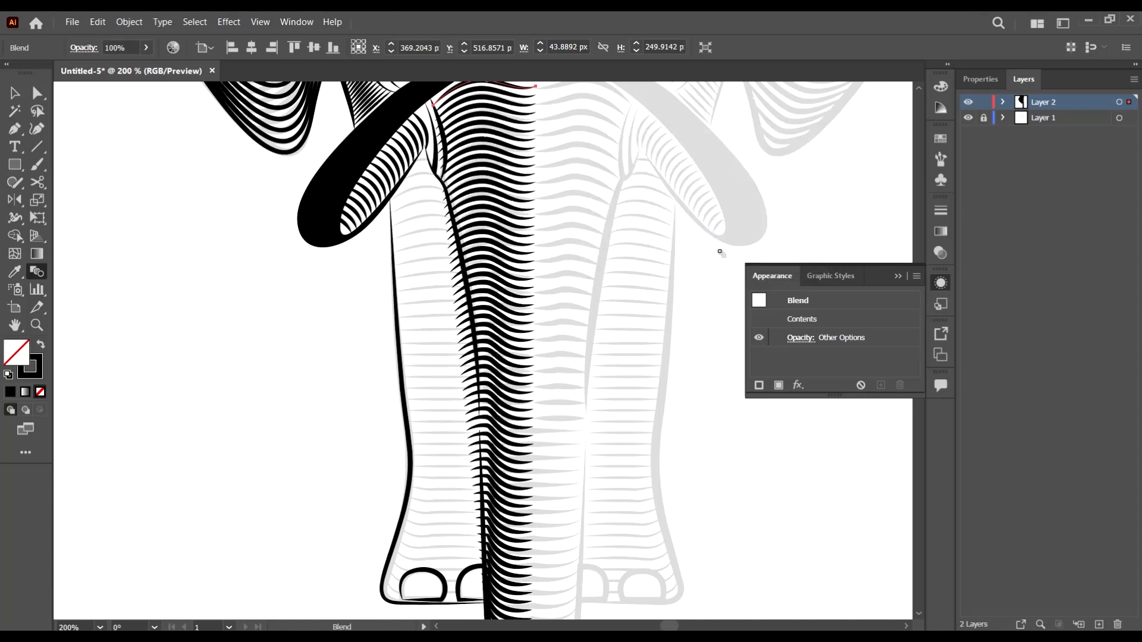
Expand the trunk blend into individual stripe paths
{"action": "scroll", "coordinate": [591, 311], "scroll_direction": "up", "scroll_amount": 2}
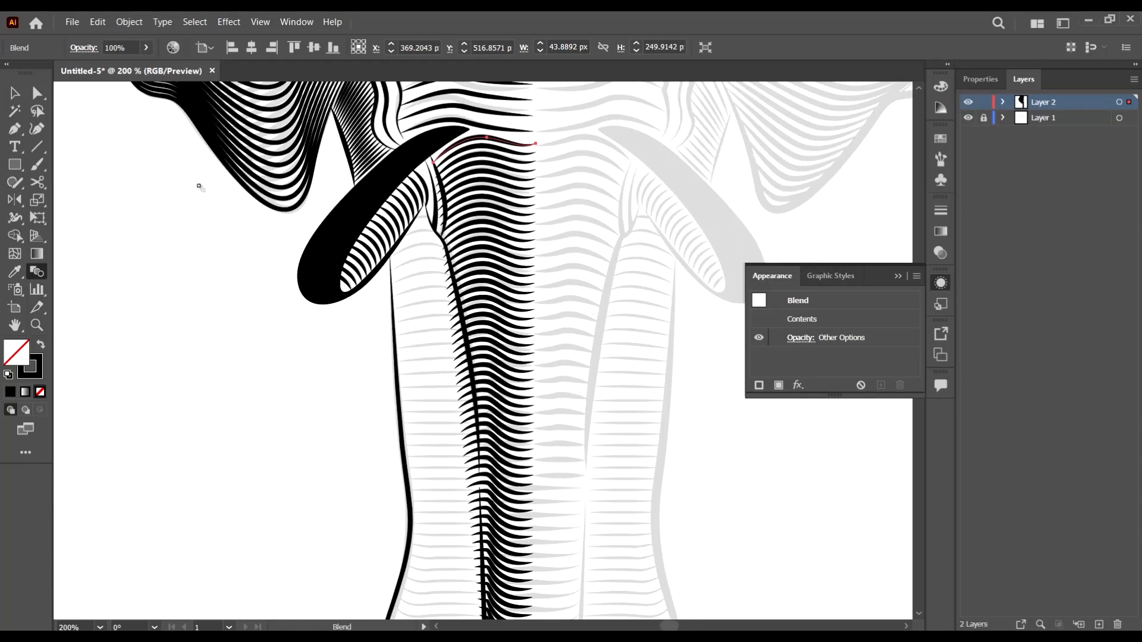
{"action": "left_click", "coordinate": [15, 93]}
{"action": "left_click", "coordinate": [130, 22]}
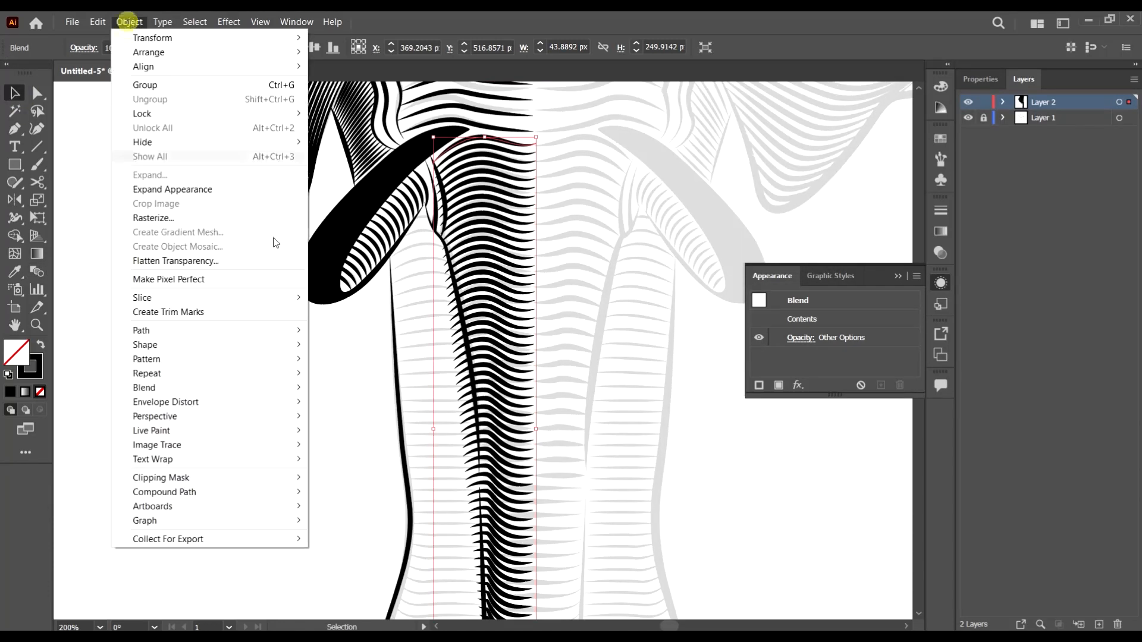
{"action": "mouse_move", "coordinate": [268, 388]}
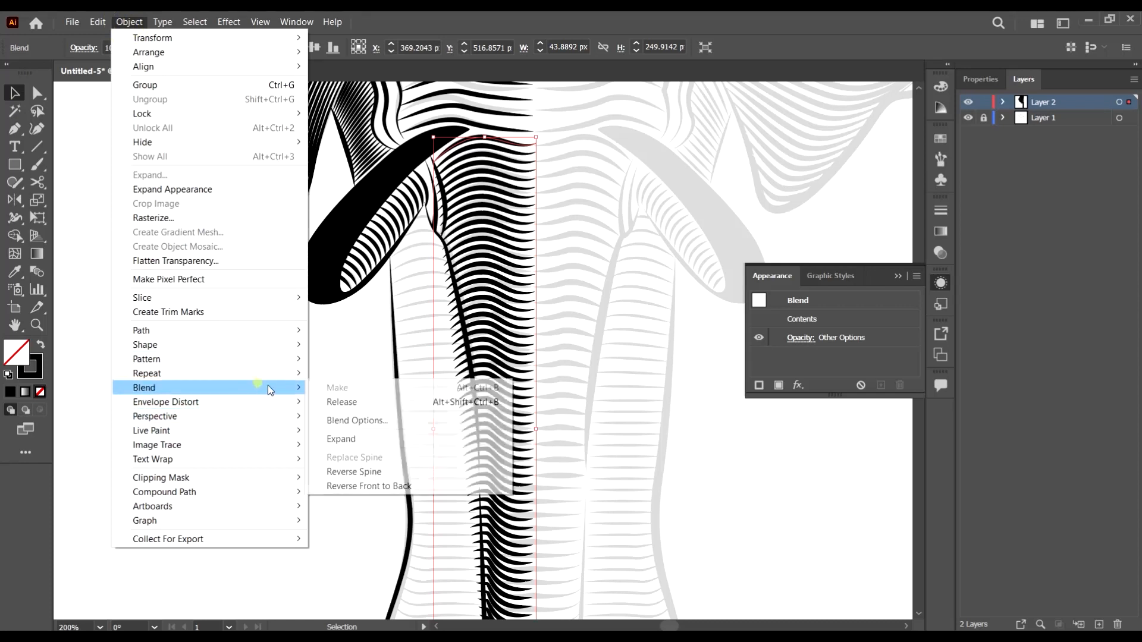
{"action": "left_click", "coordinate": [360, 437]}
Add the trunk's side outline and the short curve beside the tusk to the selection of expanded stripes
{"action": "scroll", "coordinate": [452, 260], "scroll_direction": "up", "scroll_amount": 4}
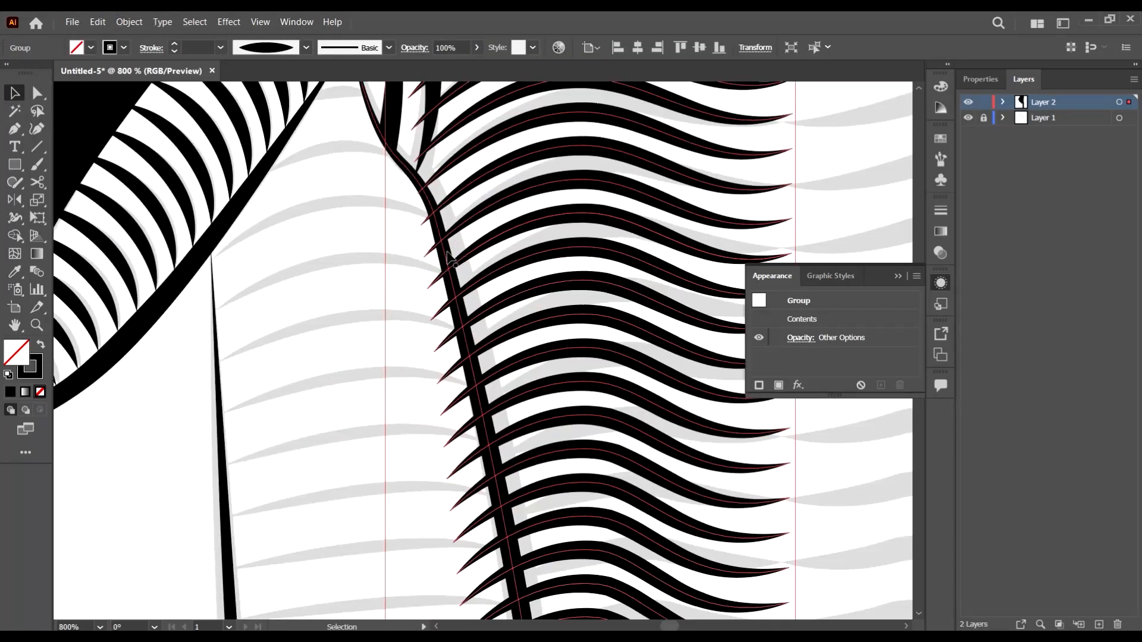
{"action": "left_click", "coordinate": [446, 252], "text": "shift"}
{"action": "scroll", "coordinate": [460, 128], "scroll_direction": "up", "scroll_amount": 4}
{"action": "left_click", "coordinate": [435, 133], "text": "shift"}
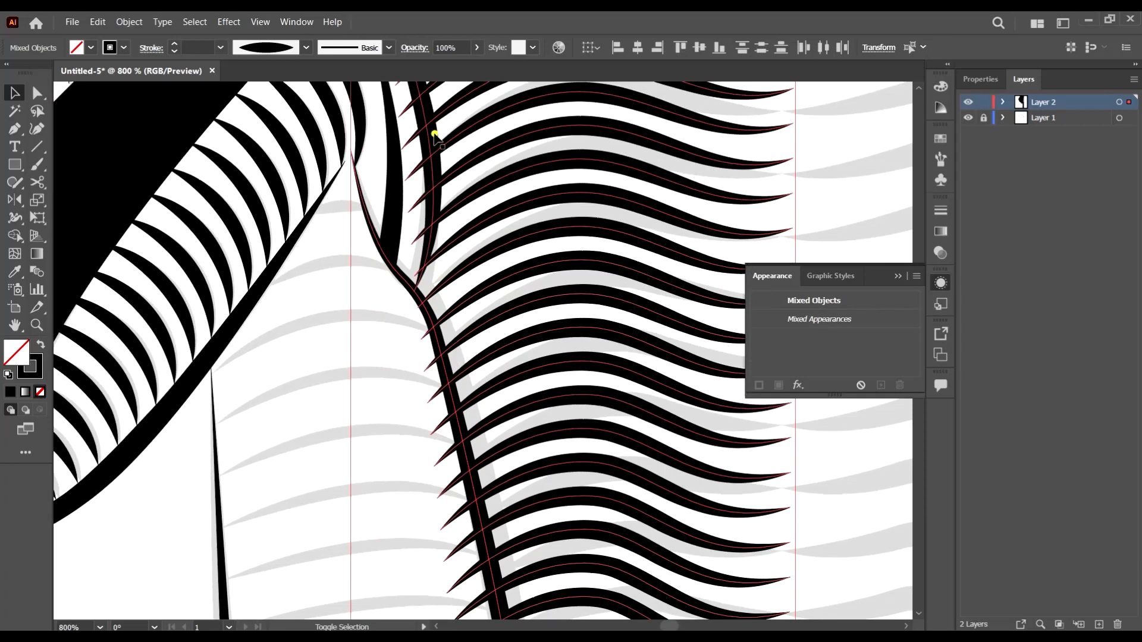
{"action": "scroll", "coordinate": [436, 133], "scroll_direction": "up", "scroll_amount": 2}
{"action": "scroll", "coordinate": [440, 142], "scroll_direction": "up", "scroll_amount": 2}
{"action": "scroll", "coordinate": [504, 225], "scroll_direction": "down", "scroll_amount": 3}
{"action": "scroll", "coordinate": [565, 325], "scroll_direction": "down", "scroll_amount": 9}
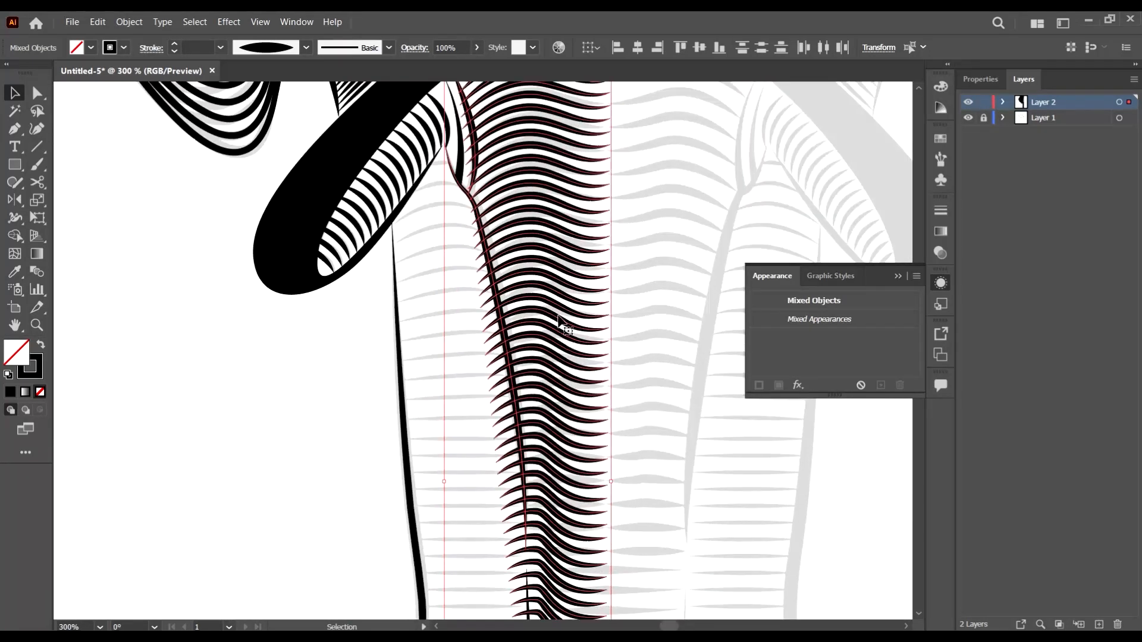
{"action": "scroll", "coordinate": [602, 476], "scroll_direction": "down", "scroll_amount": 2}
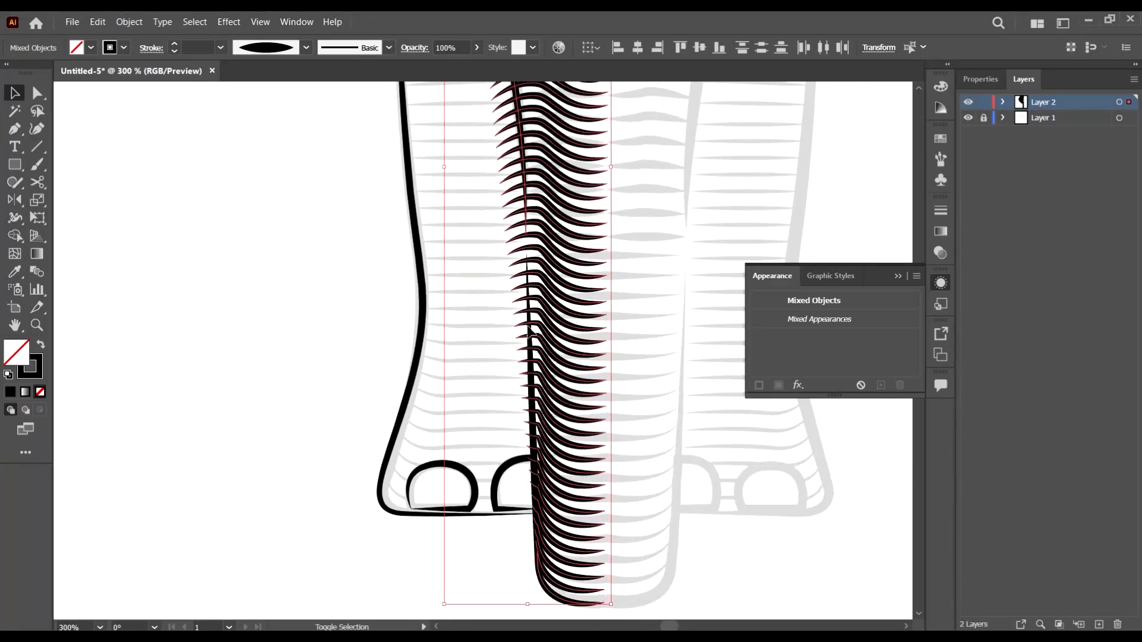
{"action": "scroll", "coordinate": [523, 328], "scroll_direction": "down", "scroll_amount": 2}
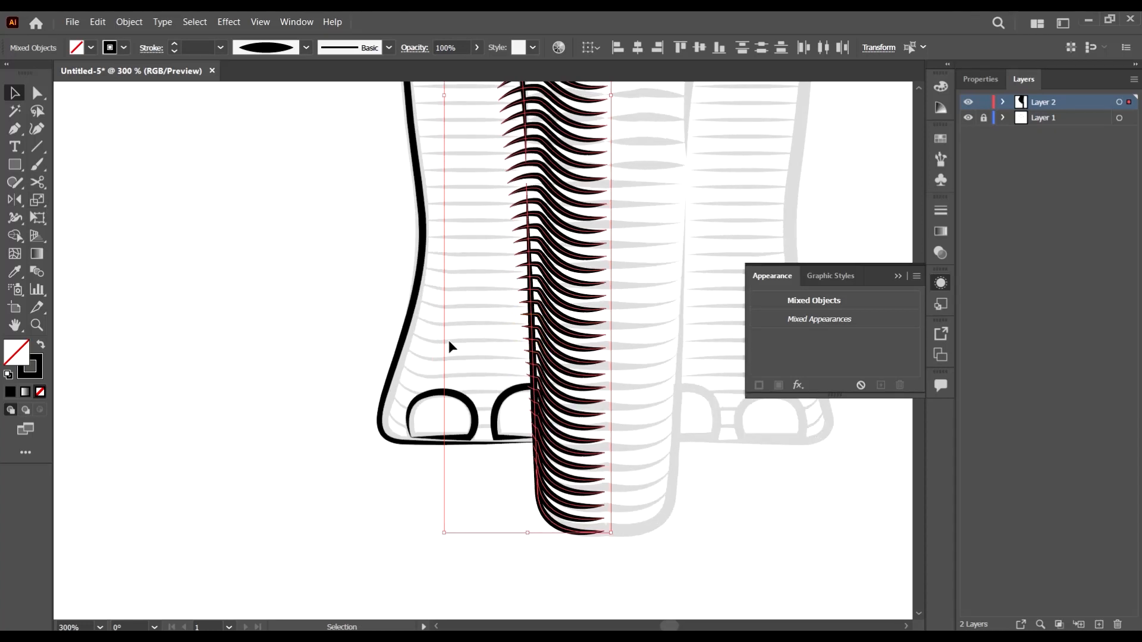
Remove the stripe ends that overhang the short curve beside the tusk with the Shape Builder tool
{"action": "key", "text": "shift+m"}
{"action": "scroll", "coordinate": [484, 254], "scroll_direction": "up", "scroll_amount": 8}
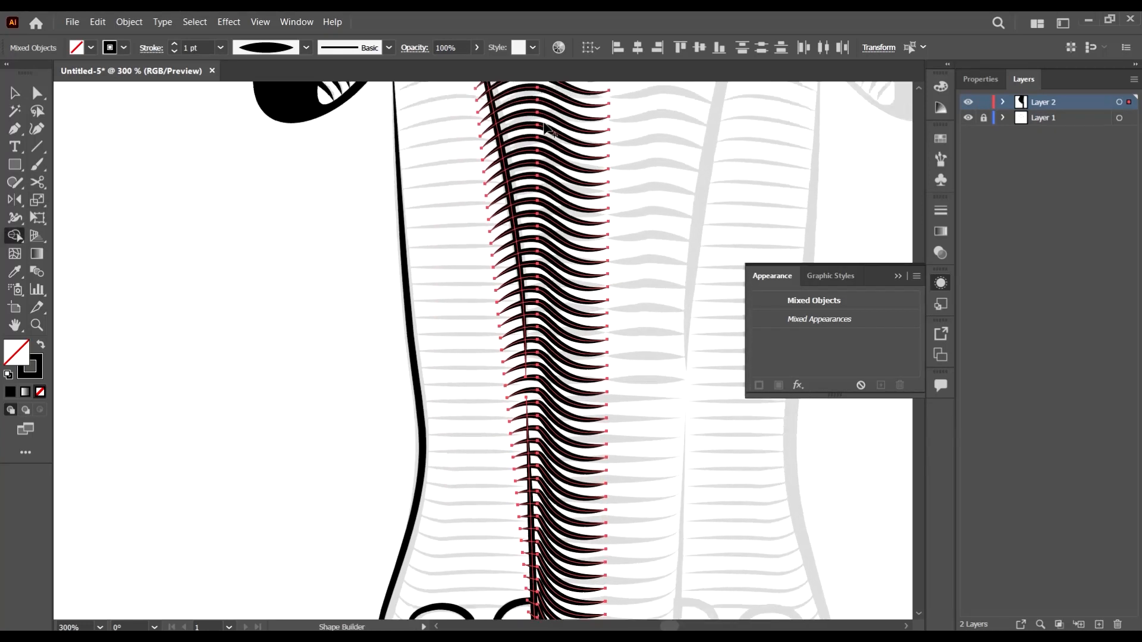
{"action": "scroll", "coordinate": [516, 128], "scroll_direction": "up", "scroll_amount": 5}
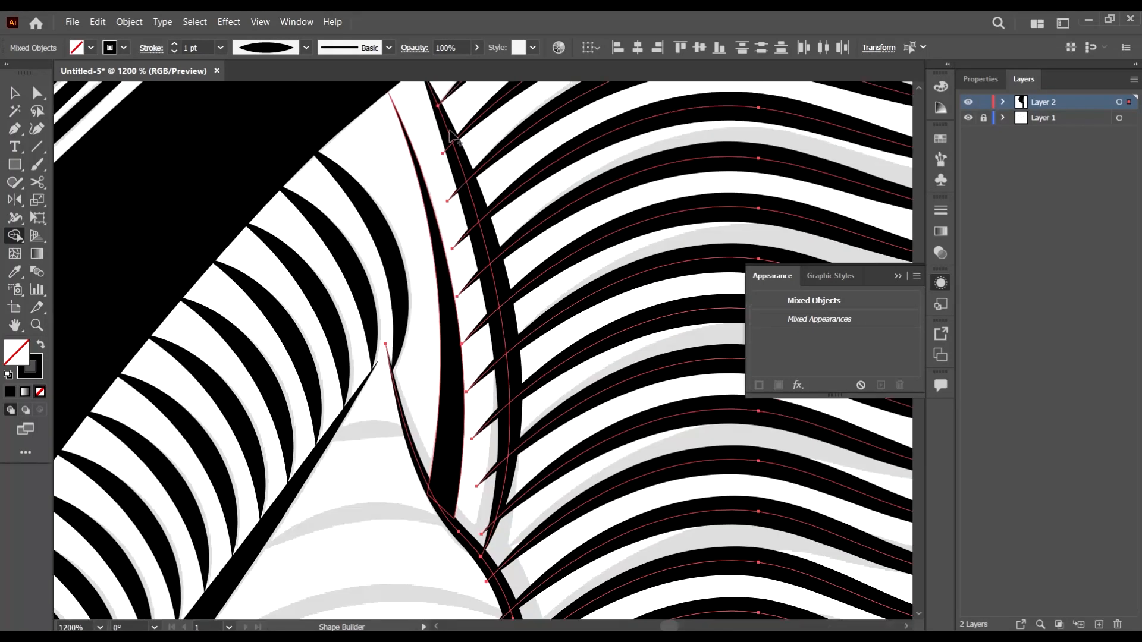
{"action": "left_click_drag", "start_coordinate": [441, 125], "coordinate": [467, 237]}
{"action": "left_click_drag", "start_coordinate": [541, 457], "coordinate": [538, 460]}
{"action": "scroll", "coordinate": [481, 401], "scroll_direction": "down", "scroll_amount": 4}
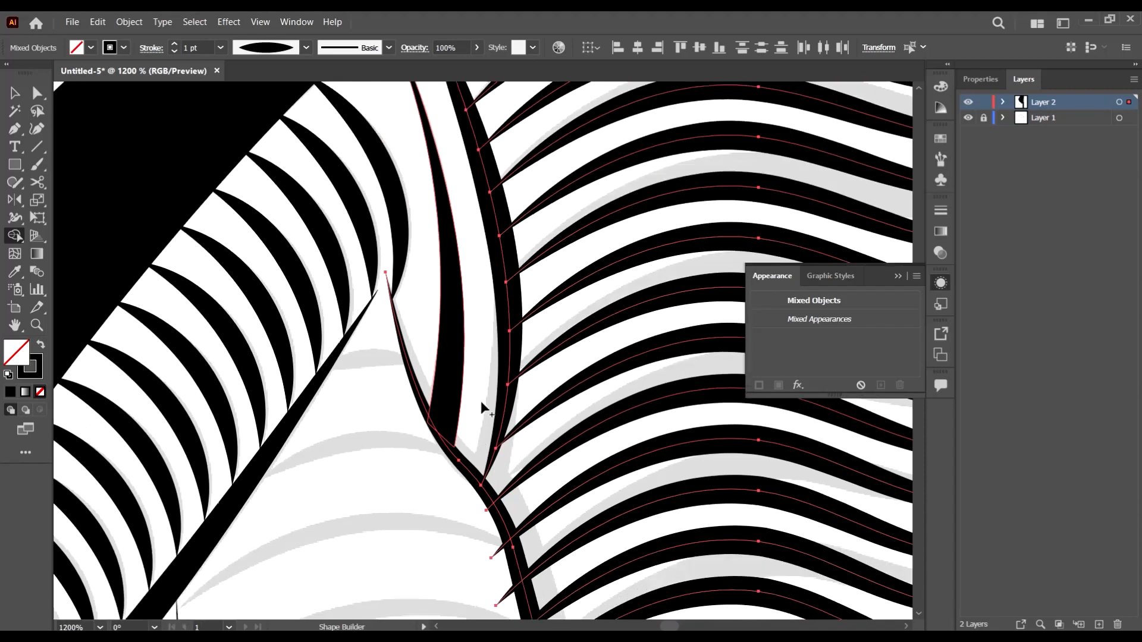
Trim the overhanging stripe ends along the upper part of the trunk's side outline, just below the tusk junction
{"action": "left_click", "coordinate": [490, 439]}
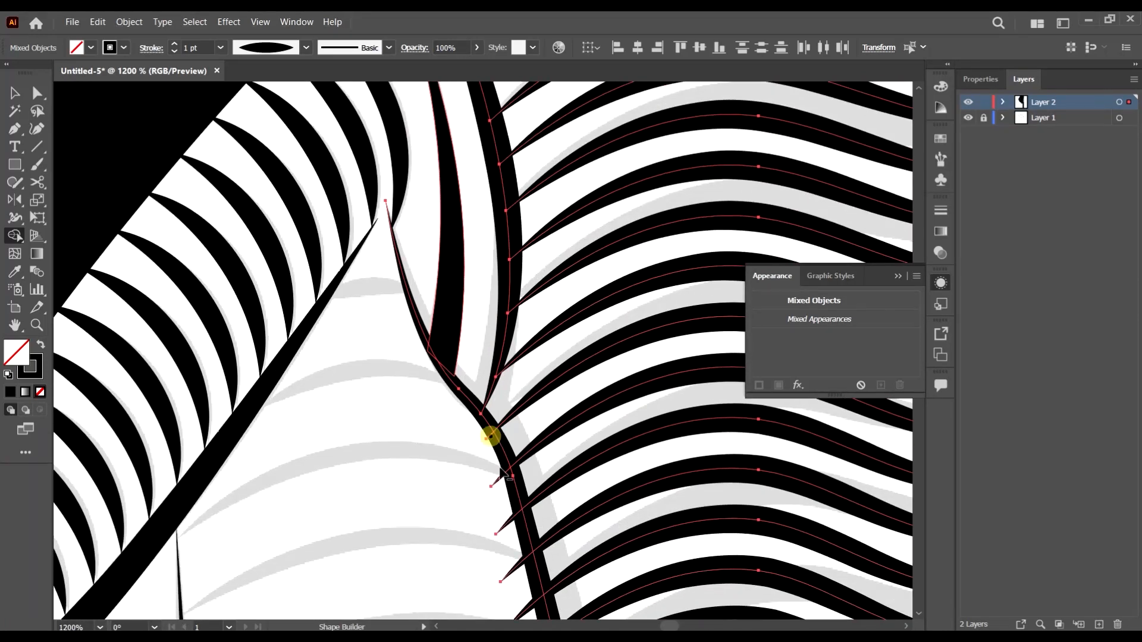
{"action": "left_click", "coordinate": [499, 474]}
{"action": "scroll", "coordinate": [494, 458], "scroll_direction": "down", "scroll_amount": 3}
{"action": "scroll", "coordinate": [488, 445], "scroll_direction": "down", "scroll_amount": 2}
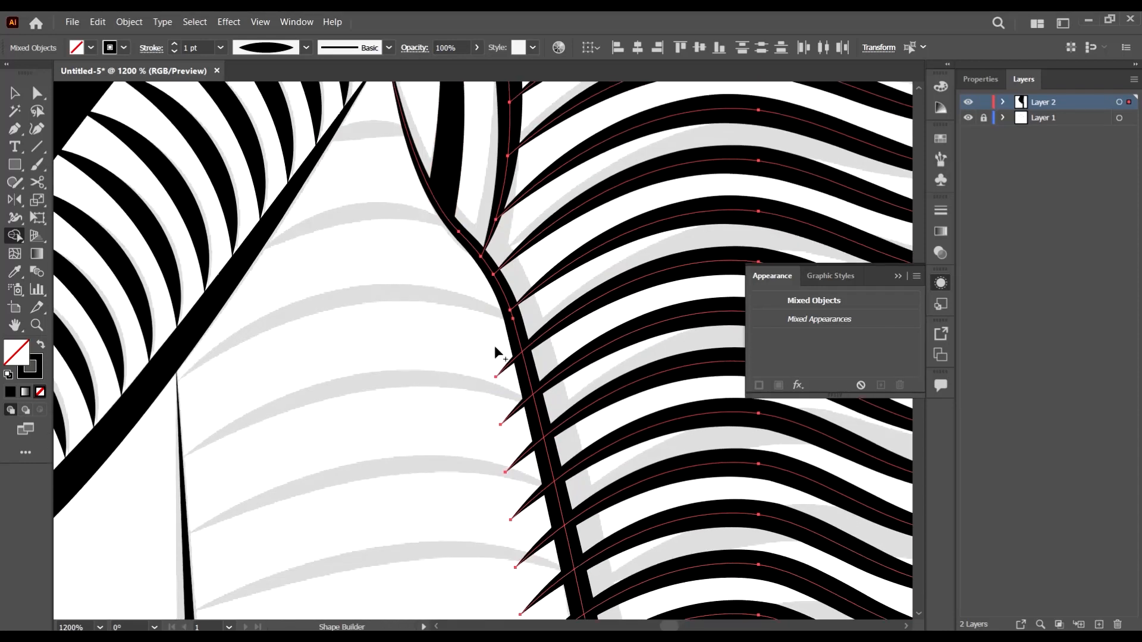
{"action": "mouse_move", "coordinate": [538, 553]}
{"action": "left_mouse_down"}
{"action": "mouse_move", "coordinate": [555, 614]}
{"action": "mouse_move", "coordinate": [558, 561]}
{"action": "left_mouse_up"}
{"action": "scroll", "coordinate": [557, 547], "scroll_direction": "down", "scroll_amount": 4}
{"action": "scroll", "coordinate": [553, 452], "scroll_direction": "down", "scroll_amount": 3}
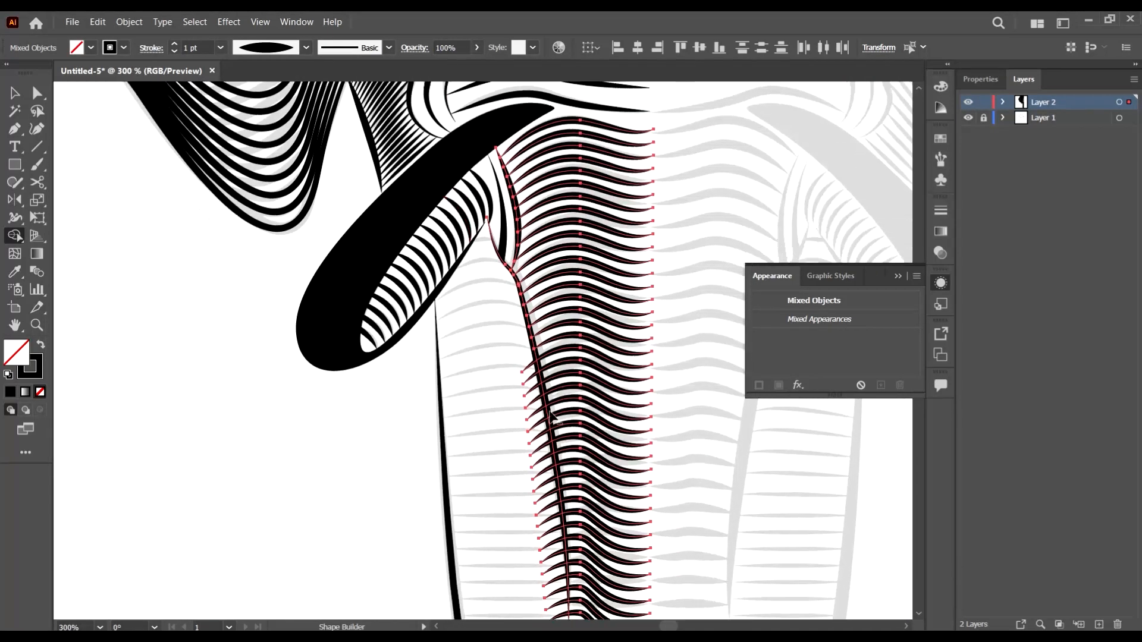
Trim the stripe ends that stick out past the trunk's side outline along its middle section
{"action": "scroll", "coordinate": [552, 419], "scroll_direction": "up", "scroll_amount": 3}
{"action": "left_click_drag", "start_coordinate": [508, 309], "coordinate": [534, 485]}
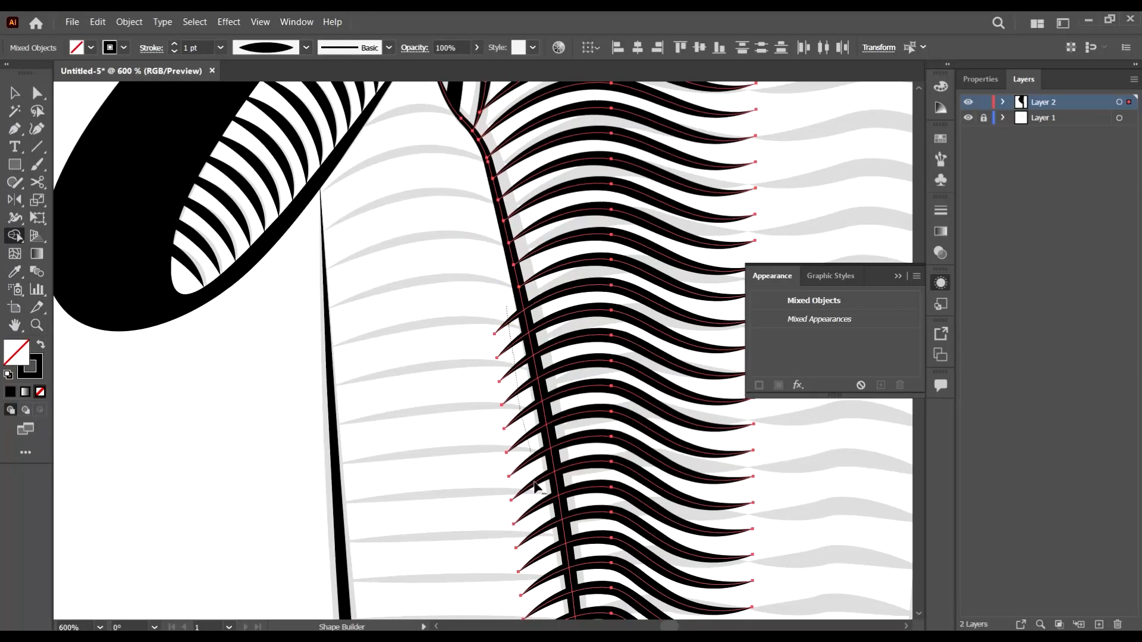
{"action": "left_click_drag", "start_coordinate": [555, 585], "coordinate": [562, 622]}
{"action": "scroll", "coordinate": [559, 595], "scroll_direction": "down", "scroll_amount": 3}
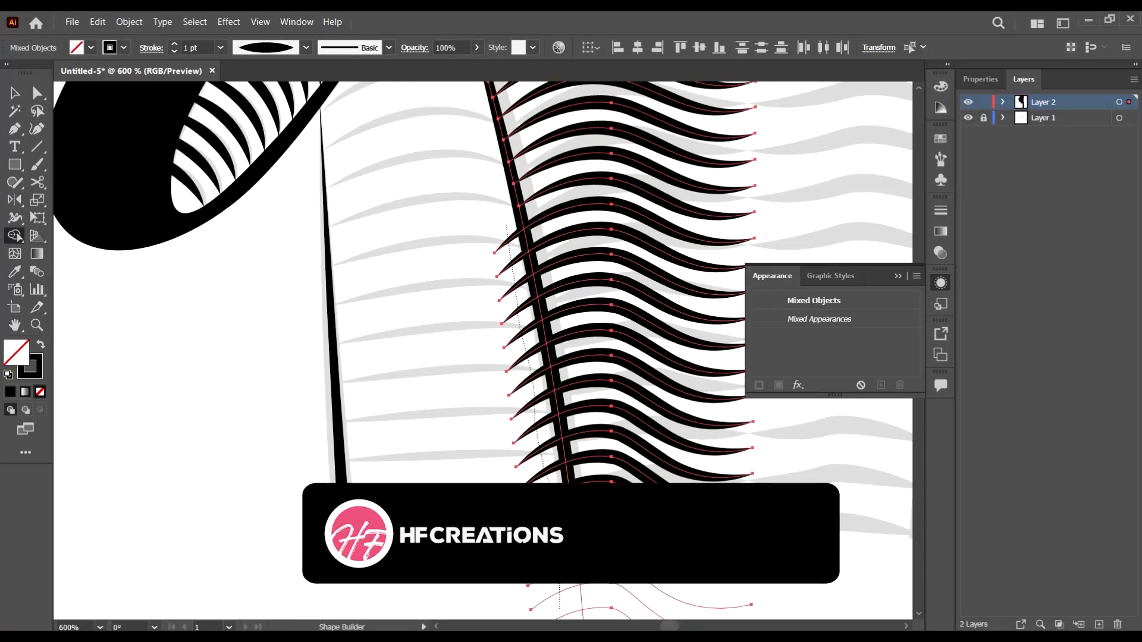
{"action": "scroll", "coordinate": [547, 423], "scroll_direction": "down", "scroll_amount": 5}
{"action": "left_click_drag", "start_coordinate": [548, 361], "coordinate": [561, 500]}
{"action": "scroll", "coordinate": [565, 440], "scroll_direction": "down", "scroll_amount": 1}
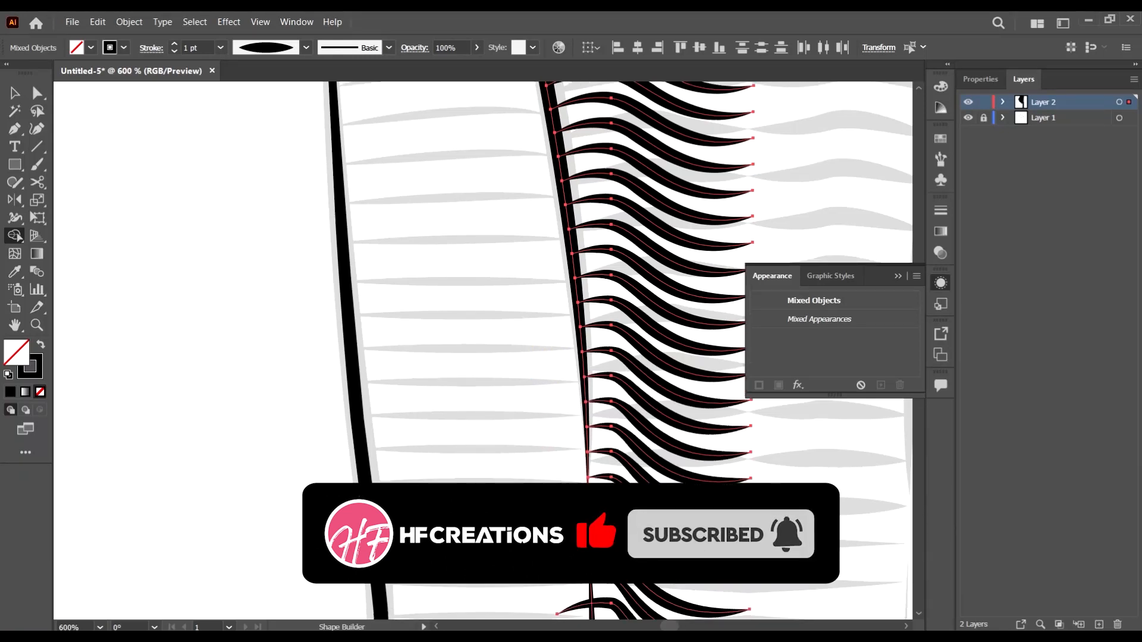
Undo the last stripe trims around the gap between the two pieces of the trunk's side outline
{"action": "scroll", "coordinate": [570, 416], "scroll_direction": "up", "scroll_amount": 1}
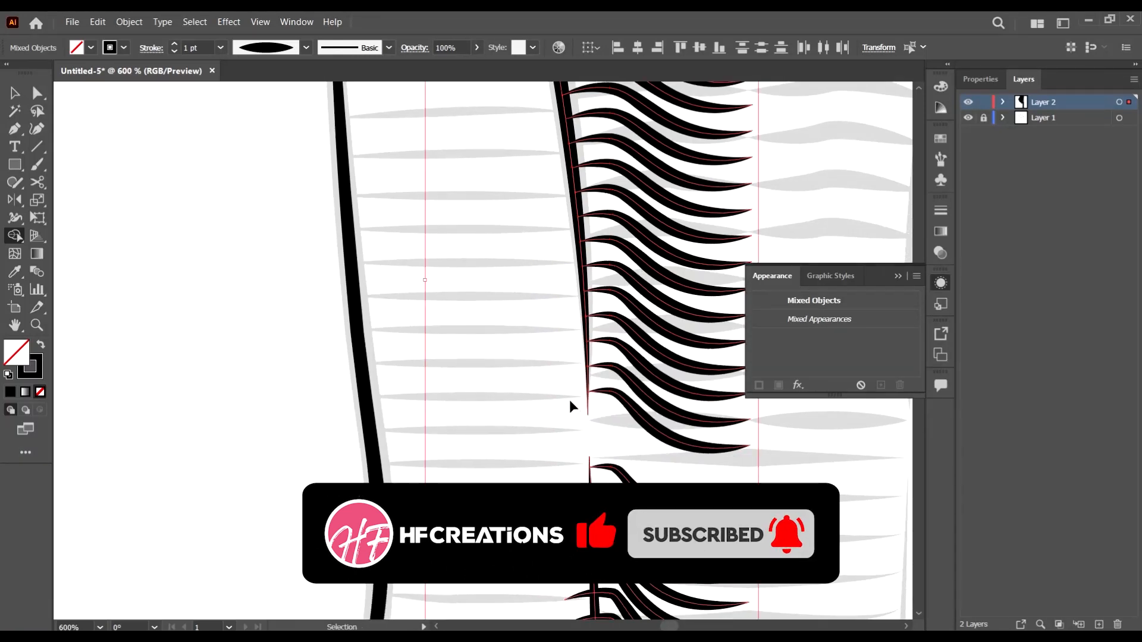
{"action": "key", "text": "ctrl+z"}
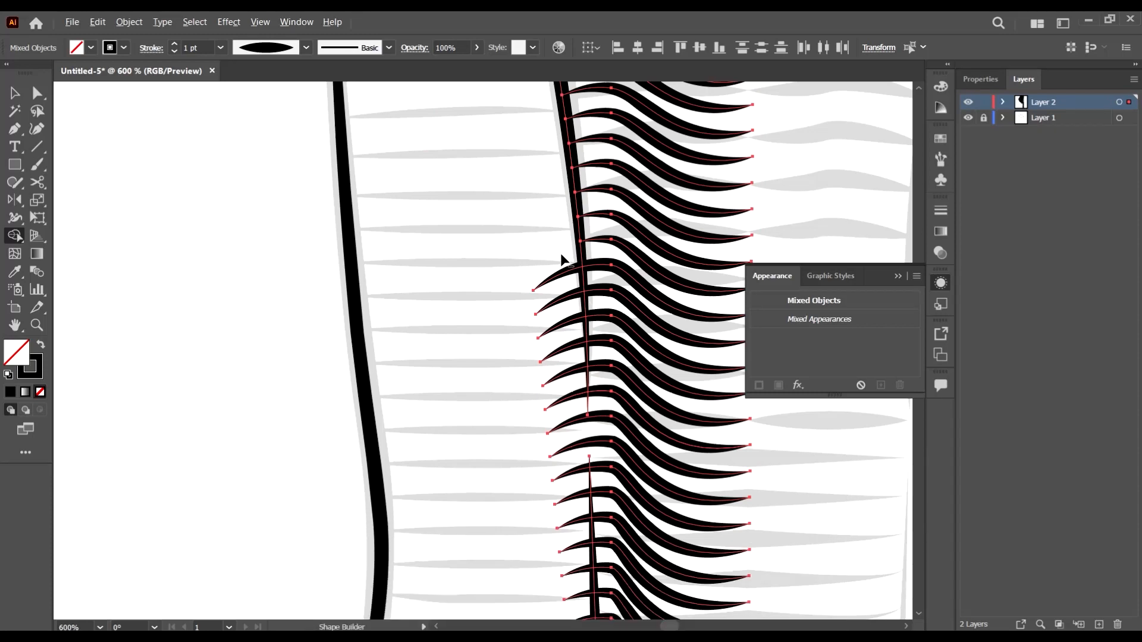
{"action": "mouse_move", "coordinate": [558, 253]}
{"action": "left_mouse_down"}
{"action": "mouse_move", "coordinate": [574, 424]}
{"action": "mouse_move", "coordinate": [594, 425]}
{"action": "left_mouse_up"}
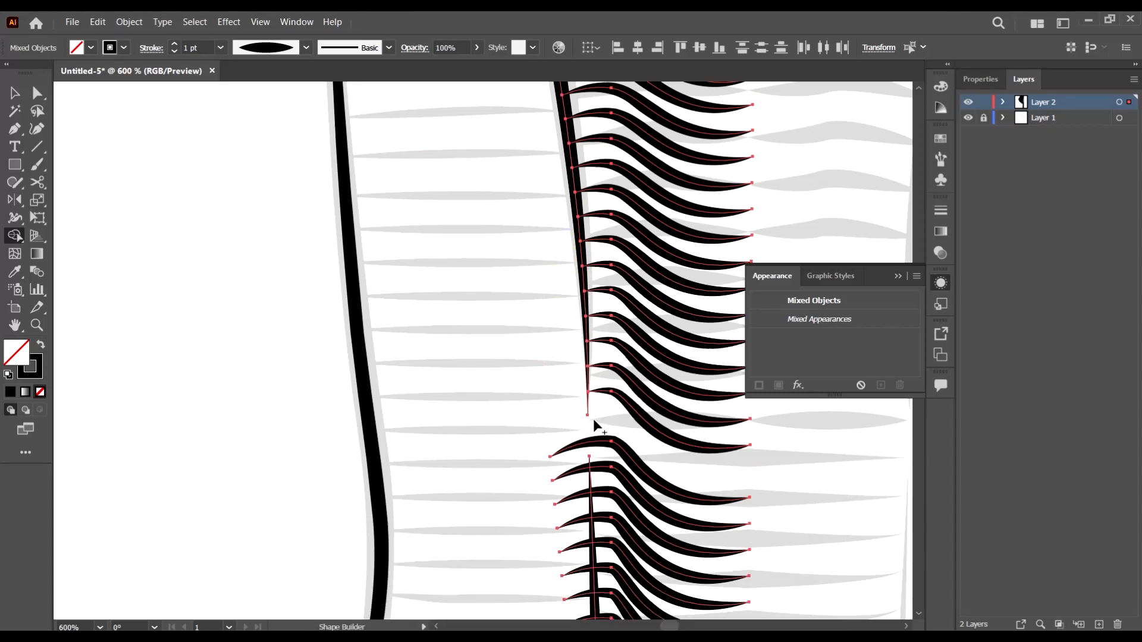
{"action": "key", "text": "ctrl"}
{"action": "key", "text": "ctrl+z"}
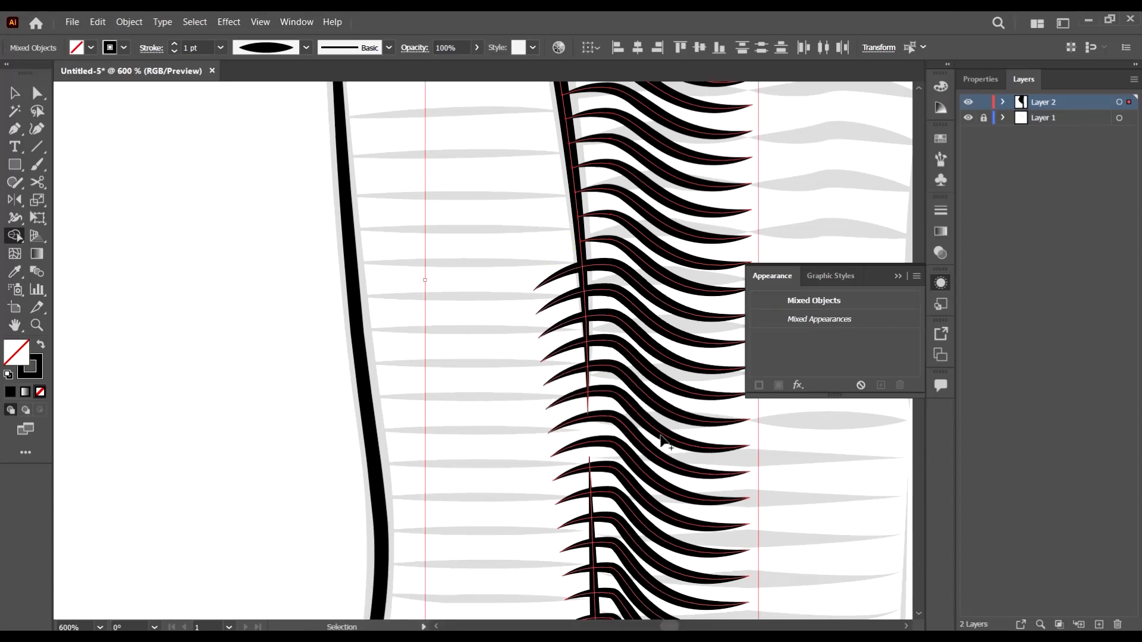
{"action": "left_click_drag", "start_coordinate": [562, 260], "coordinate": [545, 215]}
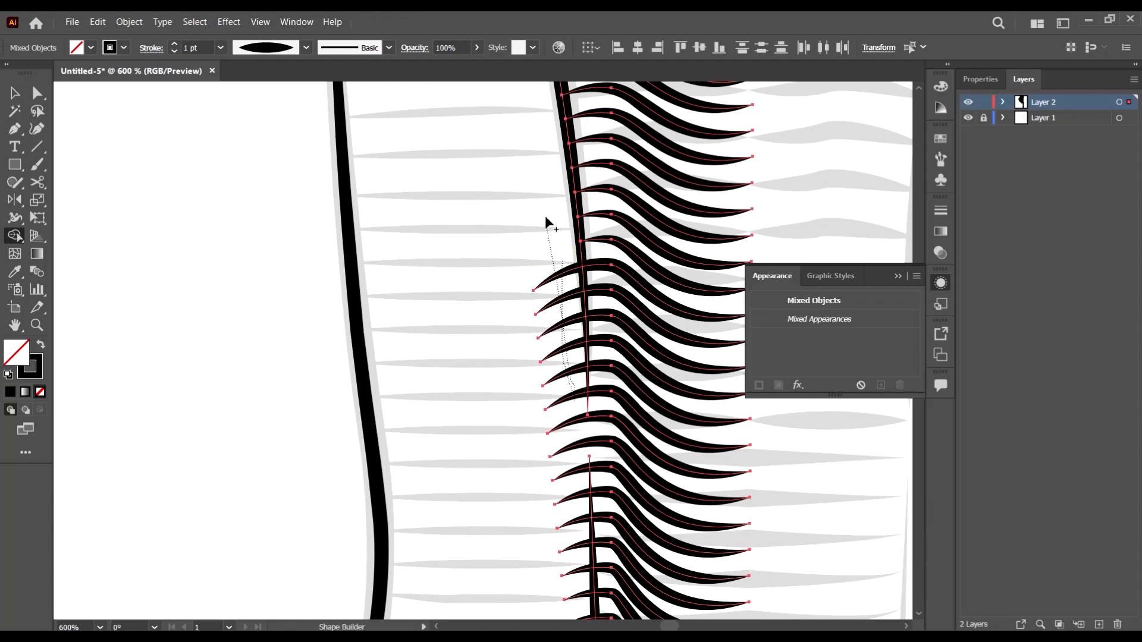
Trim the overhanging stripe ends along the lower end of the upper outline piece, down to the gap in the trunk's side outline
{"action": "scroll", "coordinate": [617, 358], "scroll_direction": "down", "scroll_amount": 2}
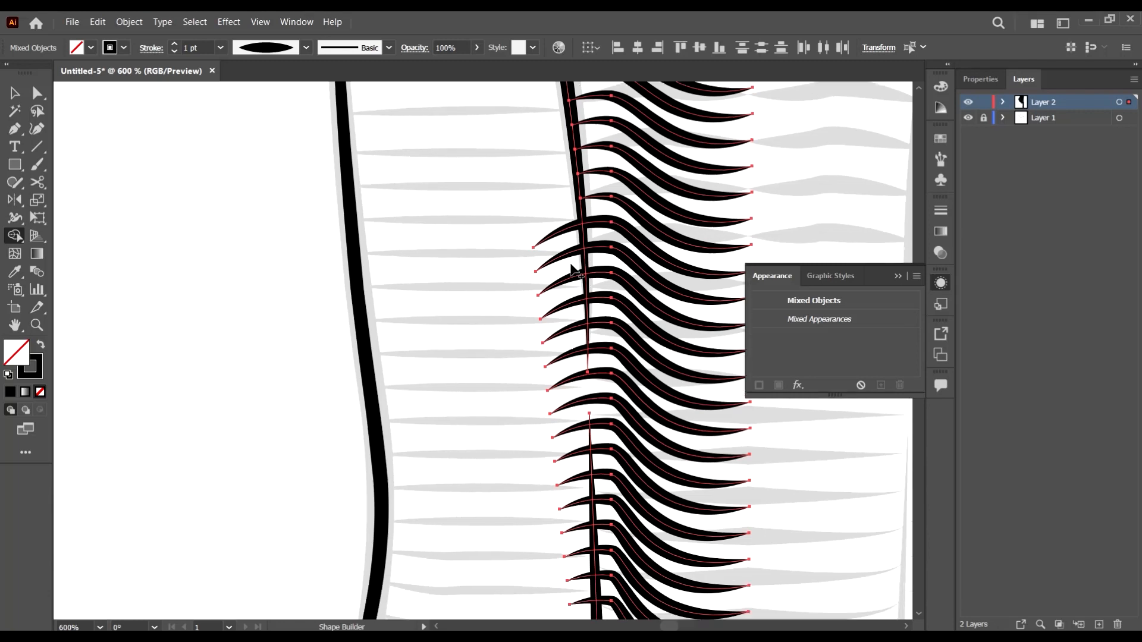
{"action": "left_click_drag", "start_coordinate": [558, 205], "coordinate": [581, 324]}
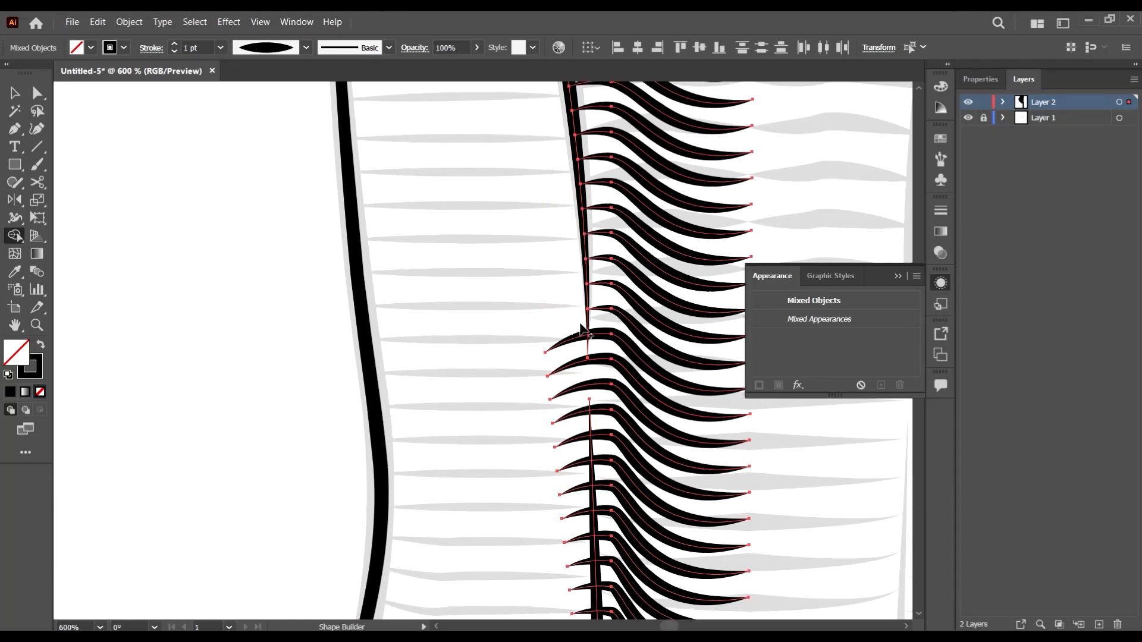
{"action": "left_click", "coordinate": [580, 340], "text": "alt"}
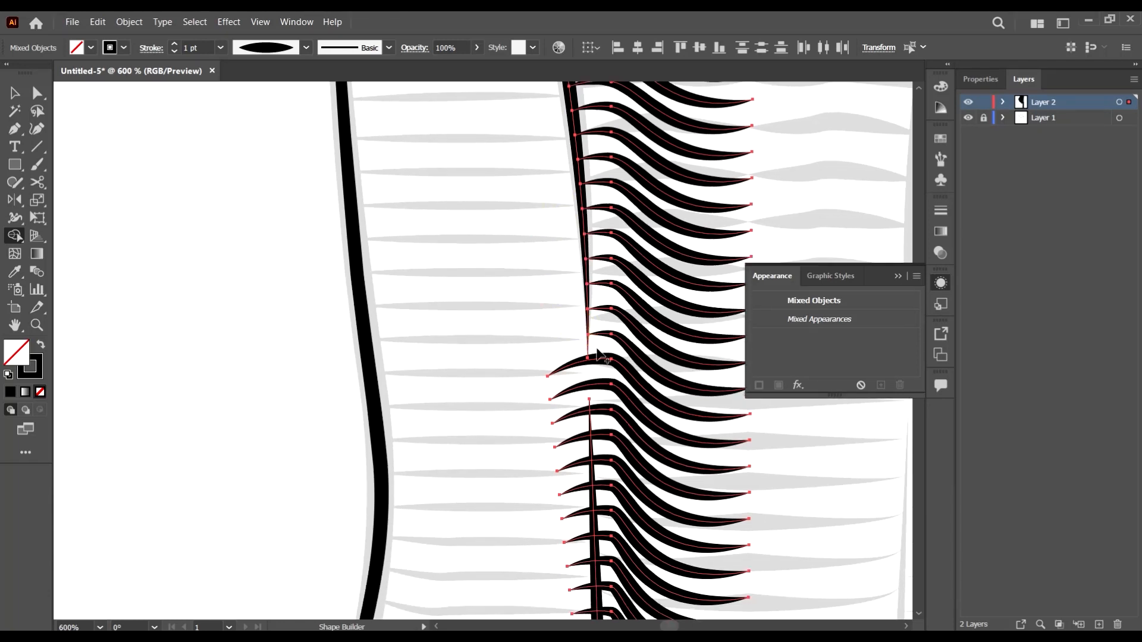
Trim the stripe ends that stick out past the trunk's lower outline piece, from below the gap down to the toenails
{"action": "scroll", "coordinate": [586, 339], "scroll_direction": "down", "scroll_amount": 4}
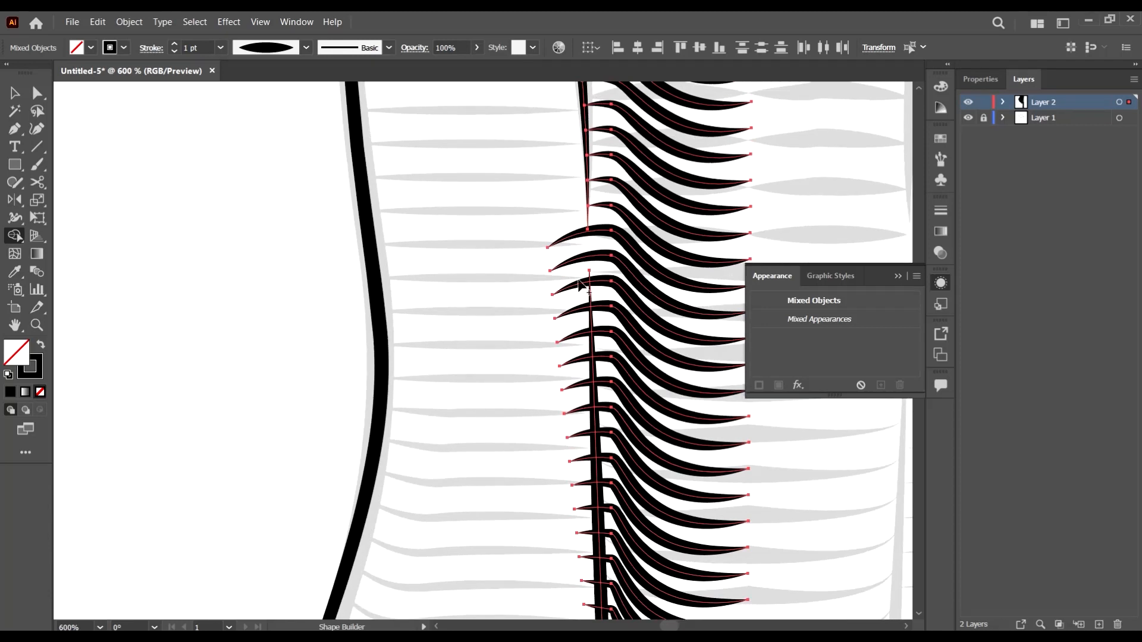
{"action": "left_click_drag", "start_coordinate": [576, 325], "coordinate": [572, 422]}
{"action": "left_click_drag", "start_coordinate": [584, 478], "coordinate": [584, 483]}
{"action": "scroll", "coordinate": [581, 438], "scroll_direction": "down", "scroll_amount": 7}
{"action": "left_click_drag", "start_coordinate": [588, 247], "coordinate": [589, 368]}
{"action": "left_click_drag", "start_coordinate": [597, 444], "coordinate": [597, 445]}
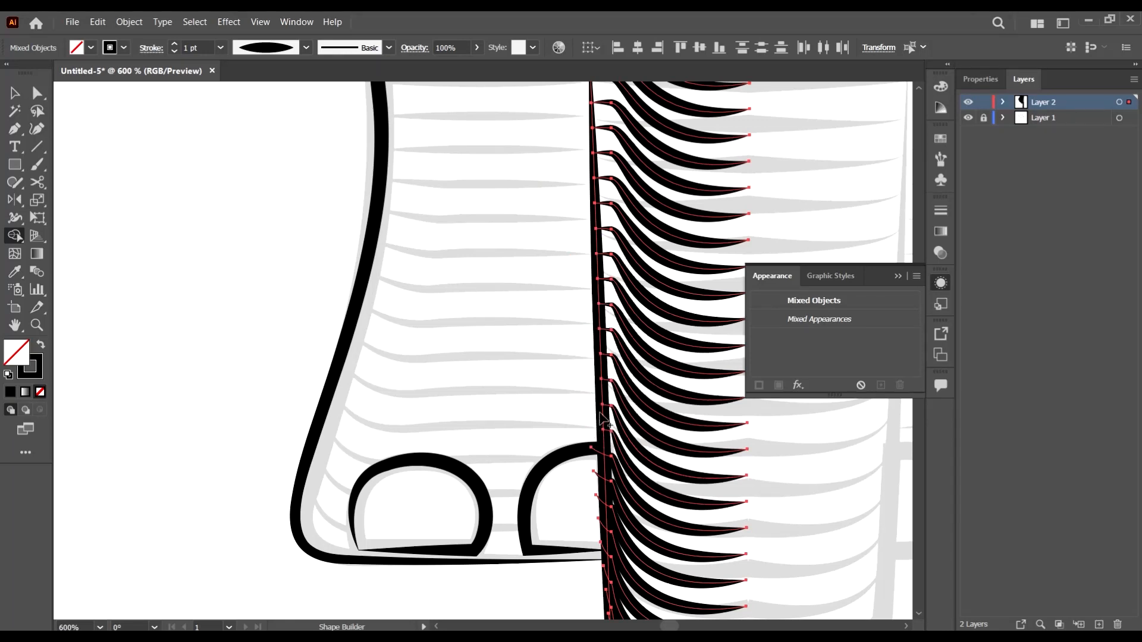
Remove the remaining stripe ends that overhang the trunk's side outline between the foot and the trunk tip
{"action": "scroll", "coordinate": [598, 443], "scroll_direction": "down", "scroll_amount": 5}
{"action": "left_click_drag", "start_coordinate": [601, 230], "coordinate": [598, 289]}
{"action": "left_click_drag", "start_coordinate": [613, 340], "coordinate": [614, 341]}
{"action": "scroll", "coordinate": [610, 321], "scroll_direction": "up", "scroll_amount": 5}
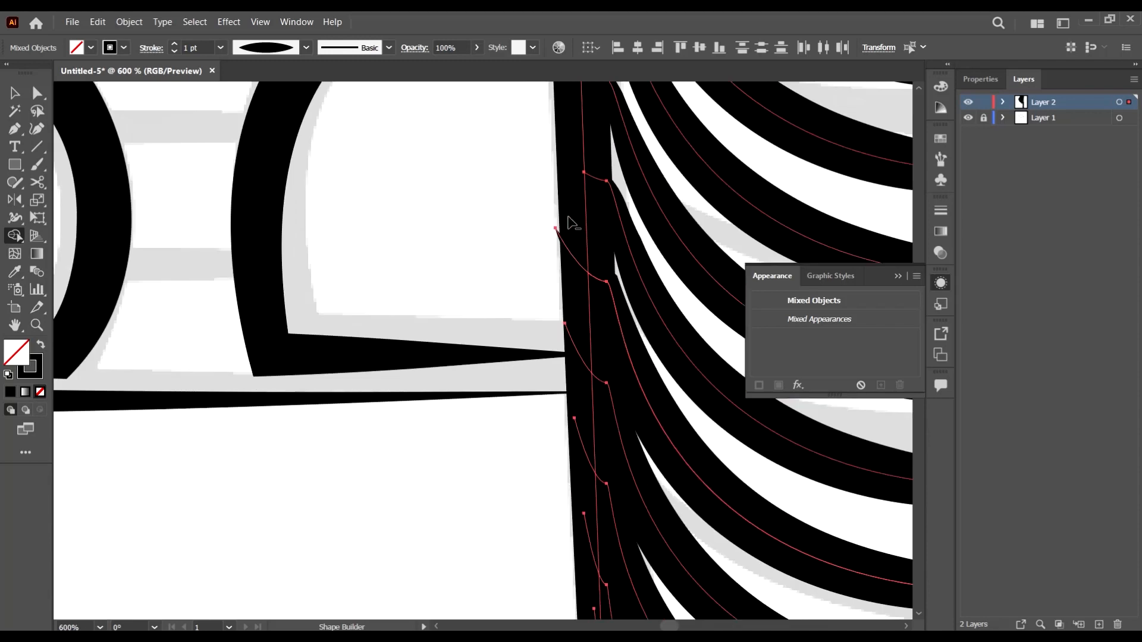
{"action": "left_click", "coordinate": [568, 224]}
{"action": "scroll", "coordinate": [550, 268], "scroll_direction": "down", "scroll_amount": 5}
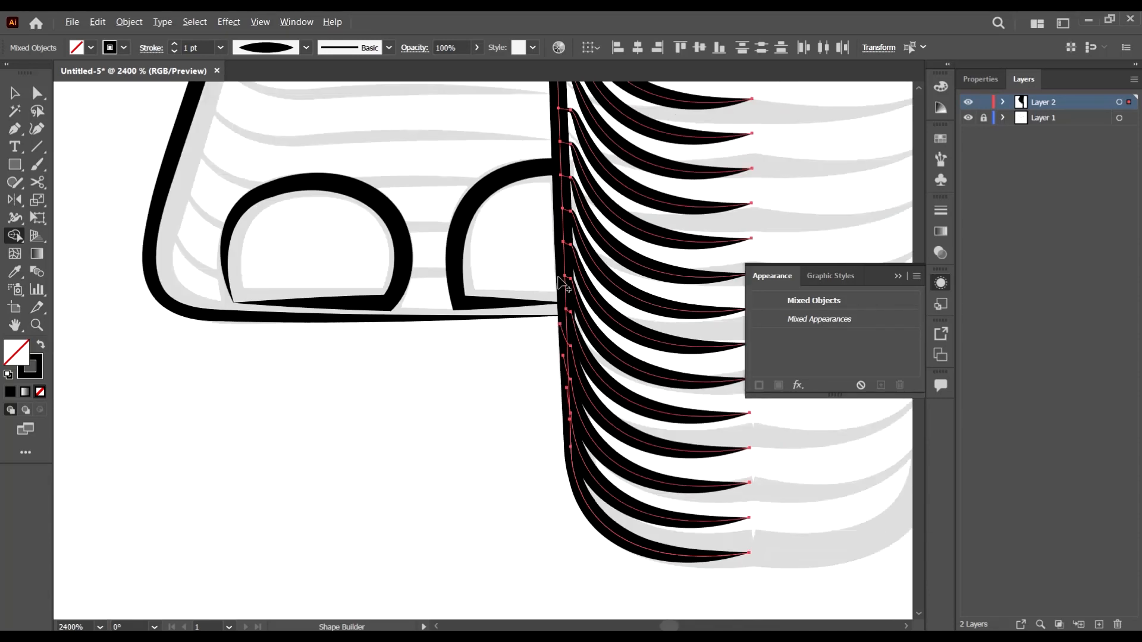
{"action": "scroll", "coordinate": [550, 267], "scroll_direction": "down", "scroll_amount": 1}
{"action": "scroll", "coordinate": [546, 156], "scroll_direction": "up", "scroll_amount": 5}
{"action": "left_click_drag", "start_coordinate": [547, 158], "coordinate": [556, 348]}
{"action": "scroll", "coordinate": [576, 301], "scroll_direction": "down", "scroll_amount": 7}
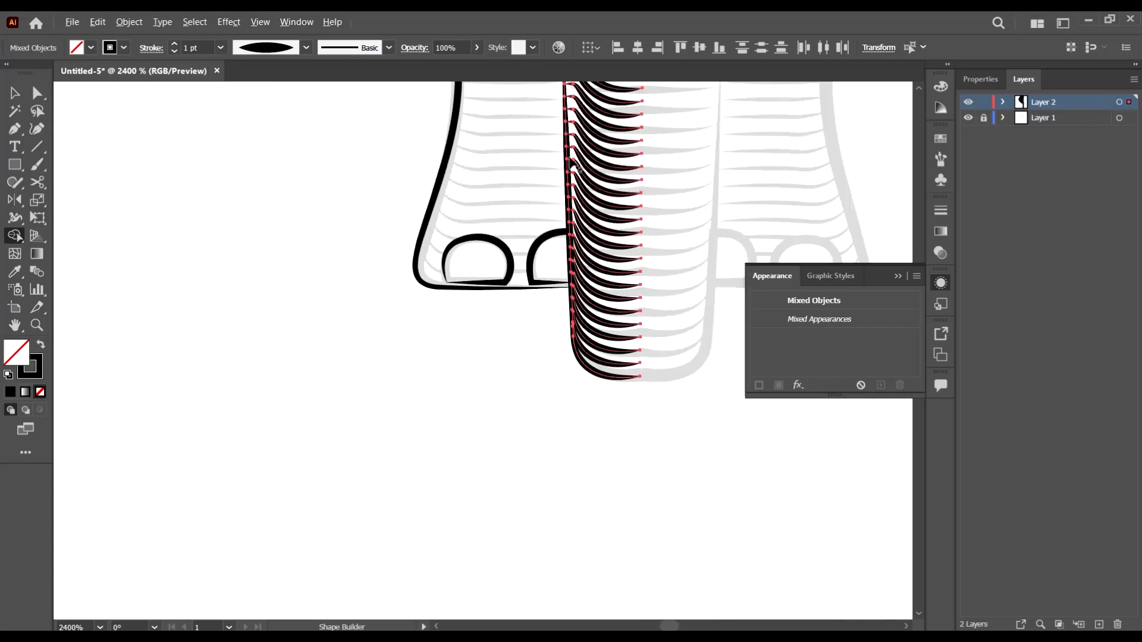
Leave the Shape Builder tool and ungroup the expanded trunk stripes into separate paths
{"action": "left_click", "coordinate": [14, 93]}
{"action": "left_click", "coordinate": [263, 211]}
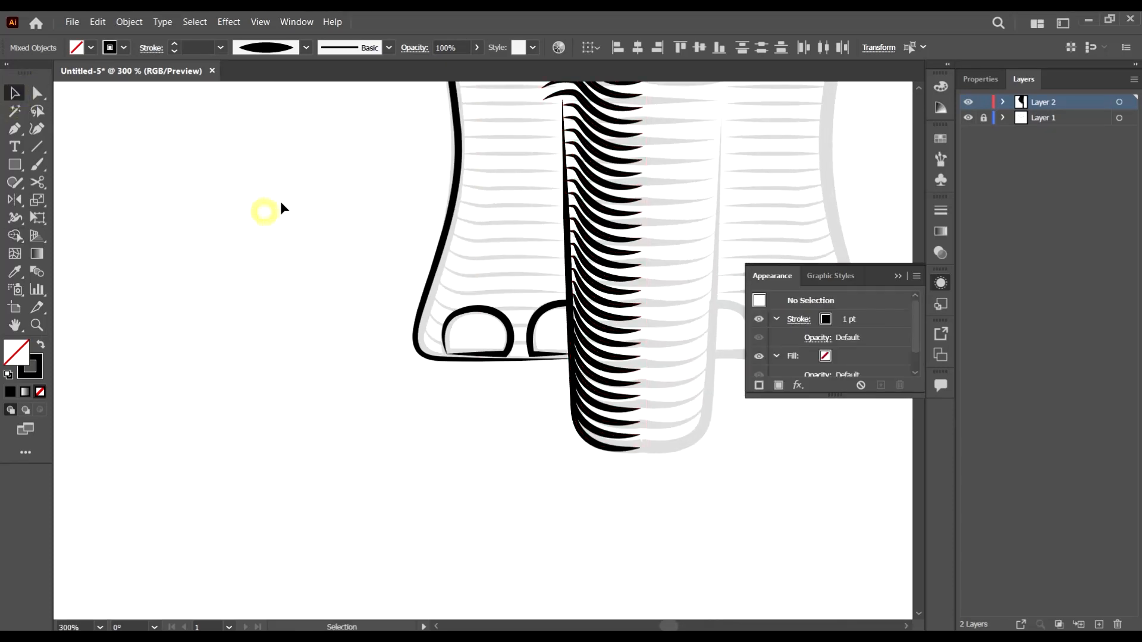
{"action": "scroll", "coordinate": [288, 198], "scroll_direction": "up", "scroll_amount": 4}
{"action": "scroll", "coordinate": [535, 291], "scroll_direction": "up", "scroll_amount": 3}
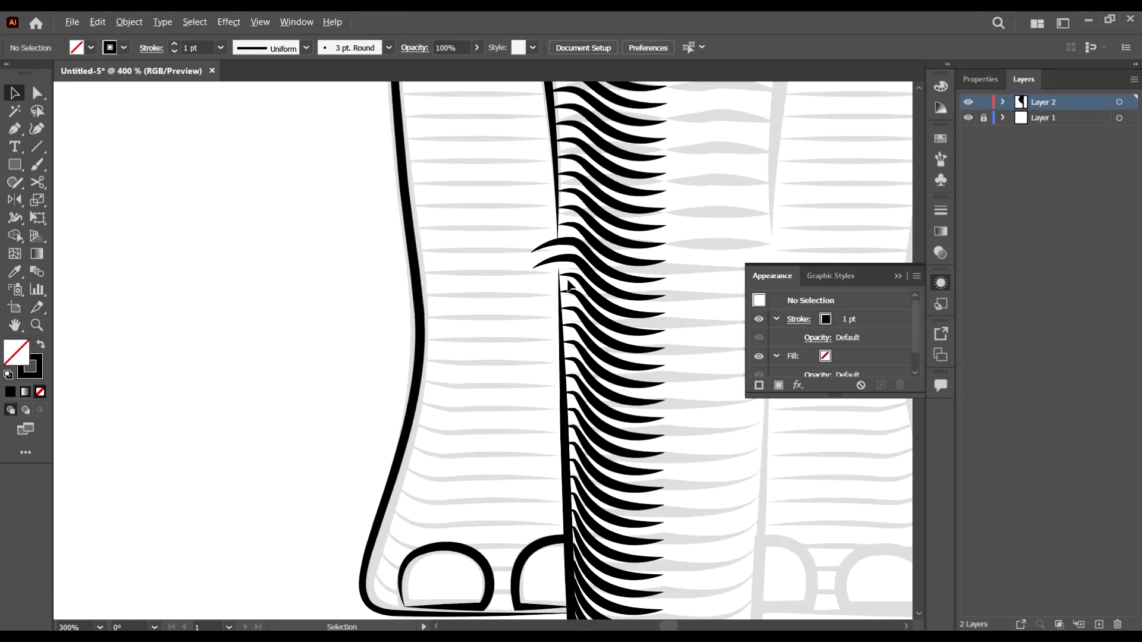
{"action": "scroll", "coordinate": [508, 232], "scroll_direction": "down", "scroll_amount": 3}
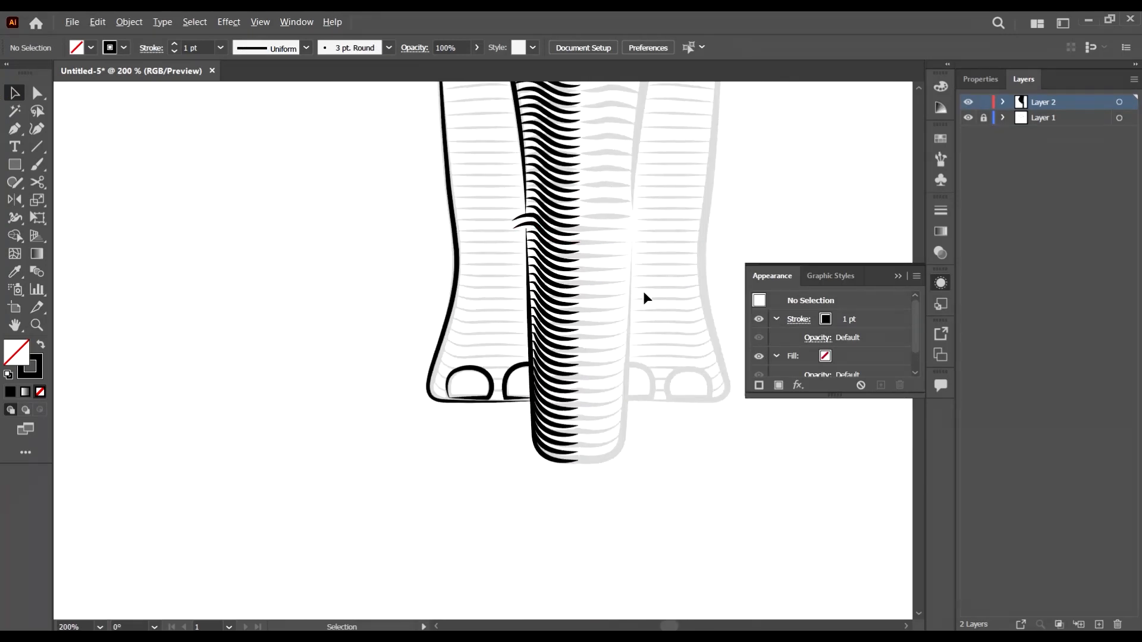
{"action": "scroll", "coordinate": [641, 284], "scroll_direction": "up", "scroll_amount": 4}
{"action": "scroll", "coordinate": [606, 254], "scroll_direction": "up", "scroll_amount": 2}
{"action": "scroll", "coordinate": [595, 333], "scroll_direction": "down", "scroll_amount": 2}
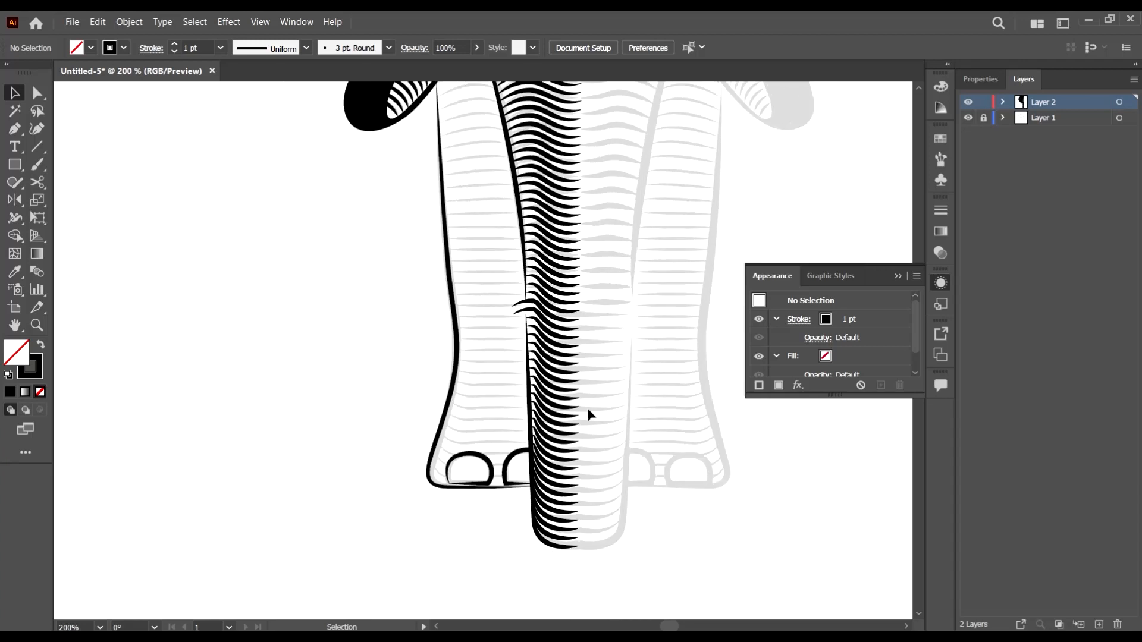
{"action": "scroll", "coordinate": [521, 342], "scroll_direction": "up", "scroll_amount": 3}
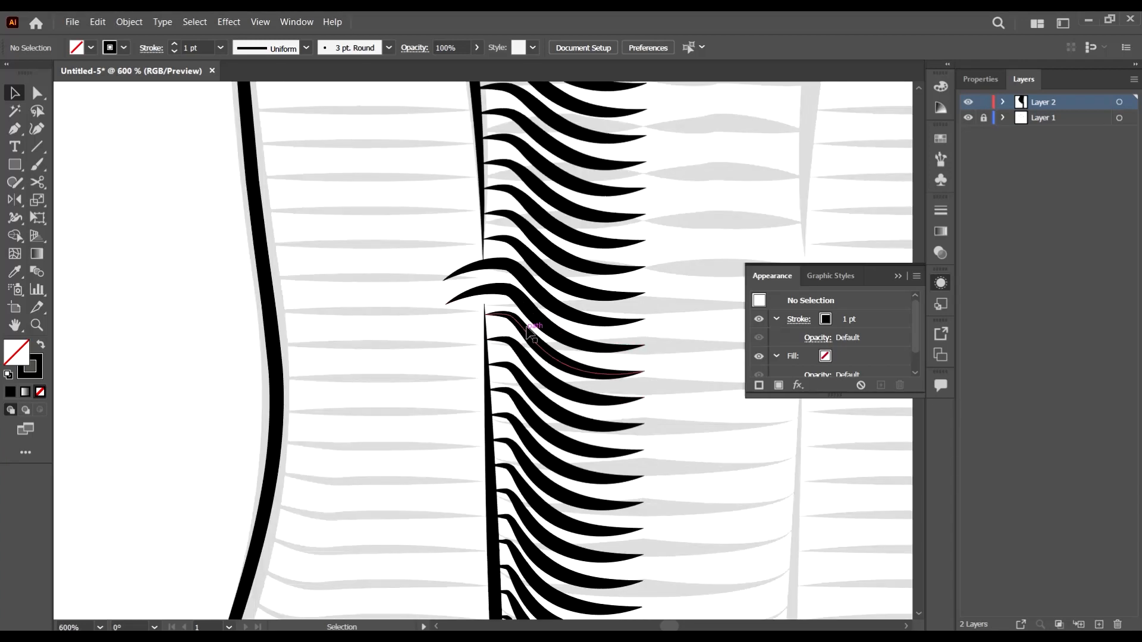
{"action": "left_click", "coordinate": [531, 338]}
{"action": "right_click", "coordinate": [530, 337]}
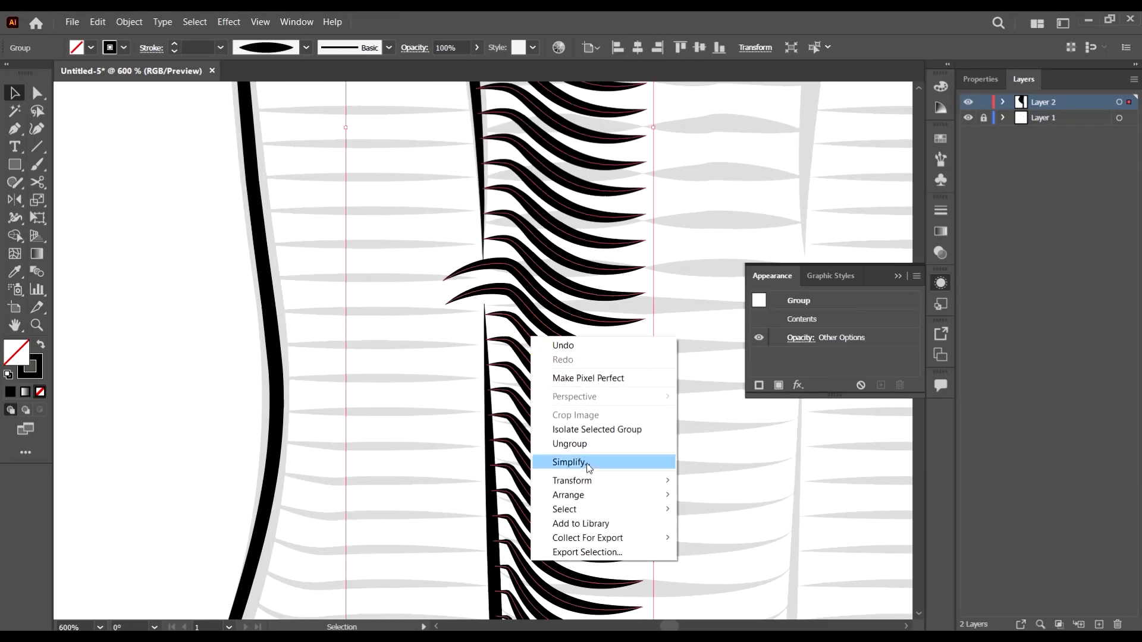
{"action": "left_click", "coordinate": [568, 441]}
Delete the two overhanging stripes at the outline gap and the stripes below them, keeping only the lowest curves at the trunk tip
{"action": "scroll", "coordinate": [500, 389], "scroll_direction": "down", "scroll_amount": 3}
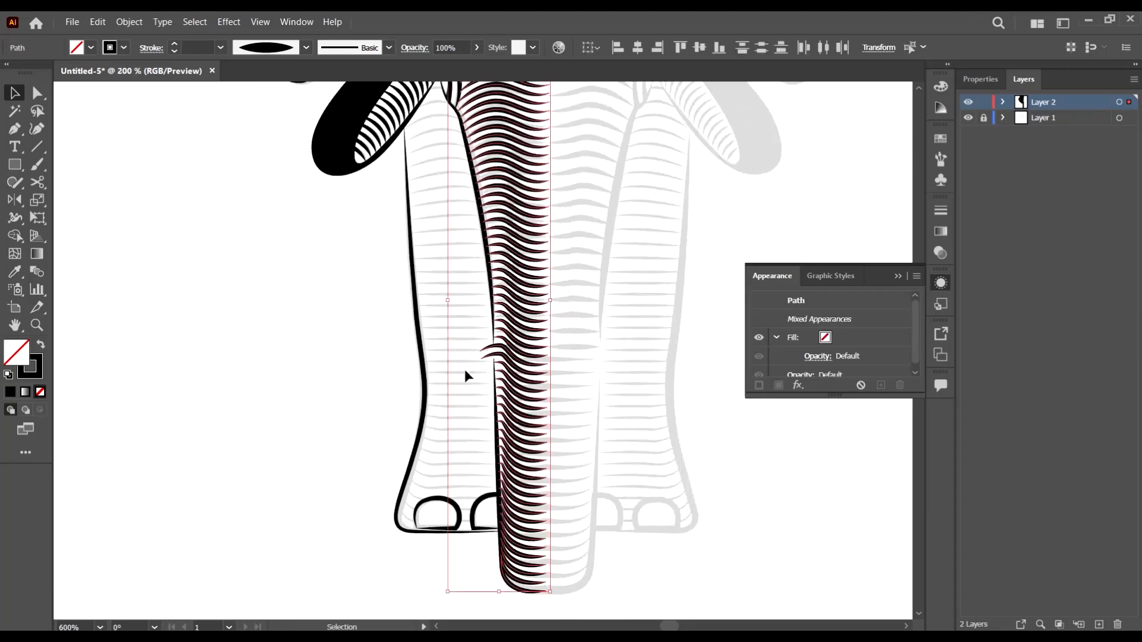
{"action": "left_click_drag", "start_coordinate": [494, 333], "coordinate": [521, 367]}
{"action": "left_click", "coordinate": [426, 566]}
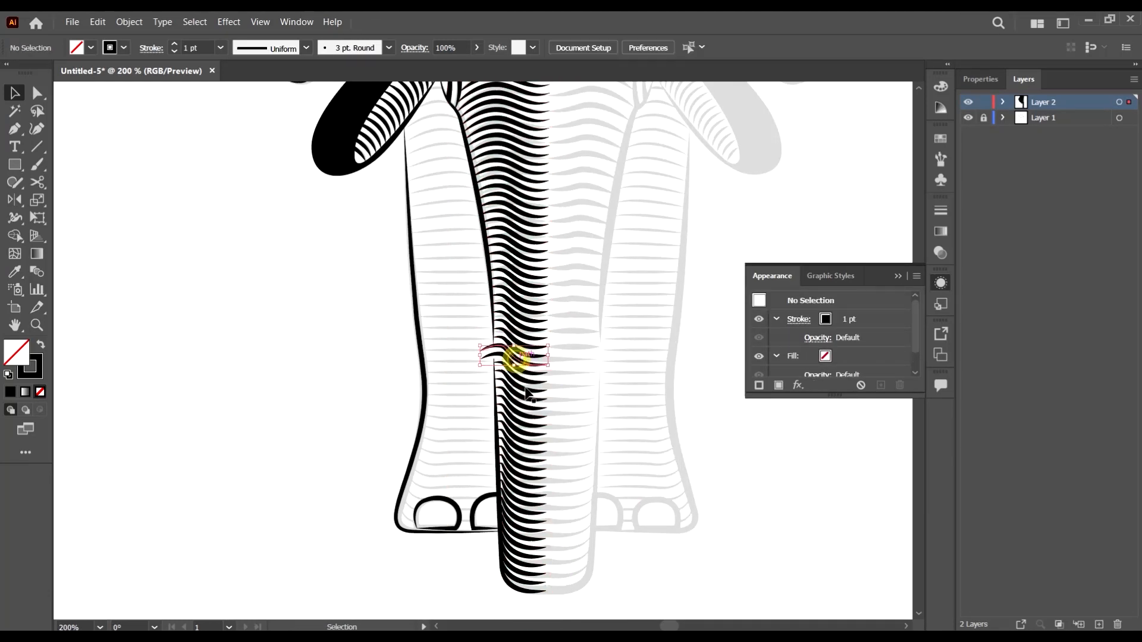
{"action": "mouse_move", "coordinate": [517, 359]}
{"action": "left_mouse_down"}
{"action": "mouse_move", "coordinate": [534, 387]}
{"action": "mouse_move", "coordinate": [525, 377]}
{"action": "left_mouse_up"}
{"action": "left_click", "coordinate": [527, 375]}
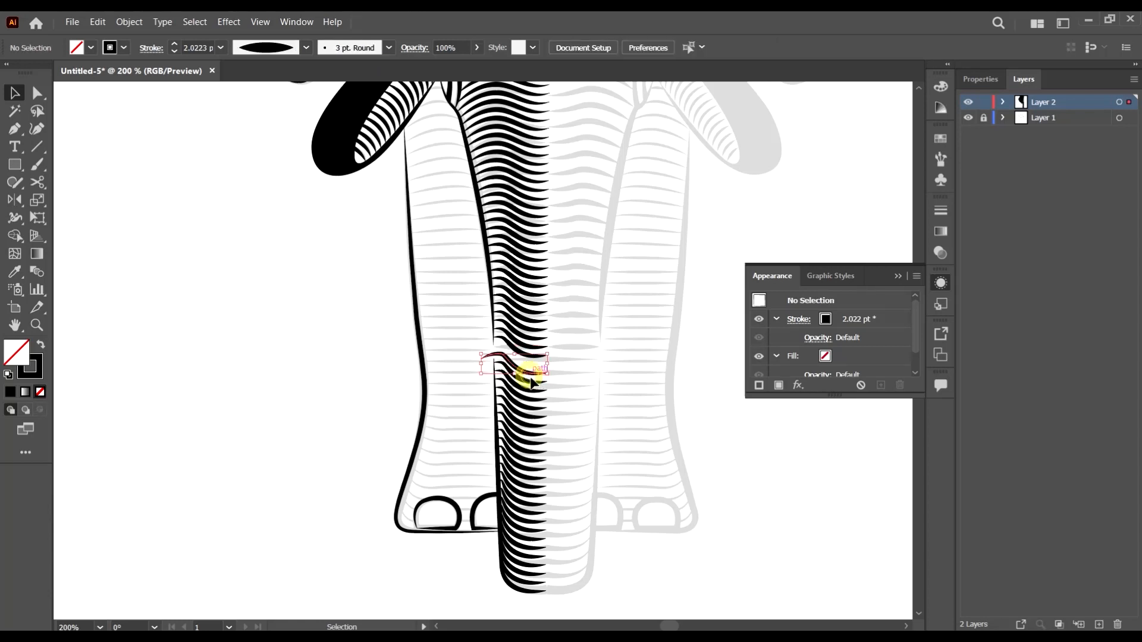
{"action": "left_click", "coordinate": [559, 369]}
{"action": "left_click_drag", "start_coordinate": [560, 493], "coordinate": [537, 576]}
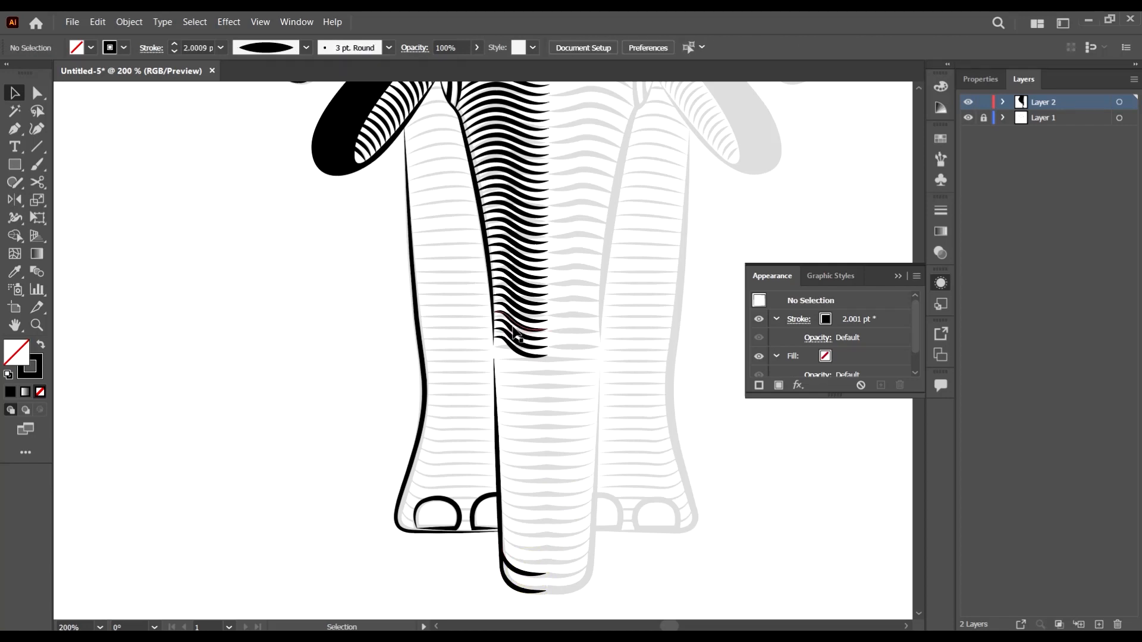
Delete the trunk stripes from the outline gap up to the tusk, keeping only the topmost curve beside the tusk
{"action": "scroll", "coordinate": [515, 336], "scroll_direction": "up", "scroll_amount": 4}
{"action": "left_click_drag", "start_coordinate": [480, 367], "coordinate": [484, 374]}
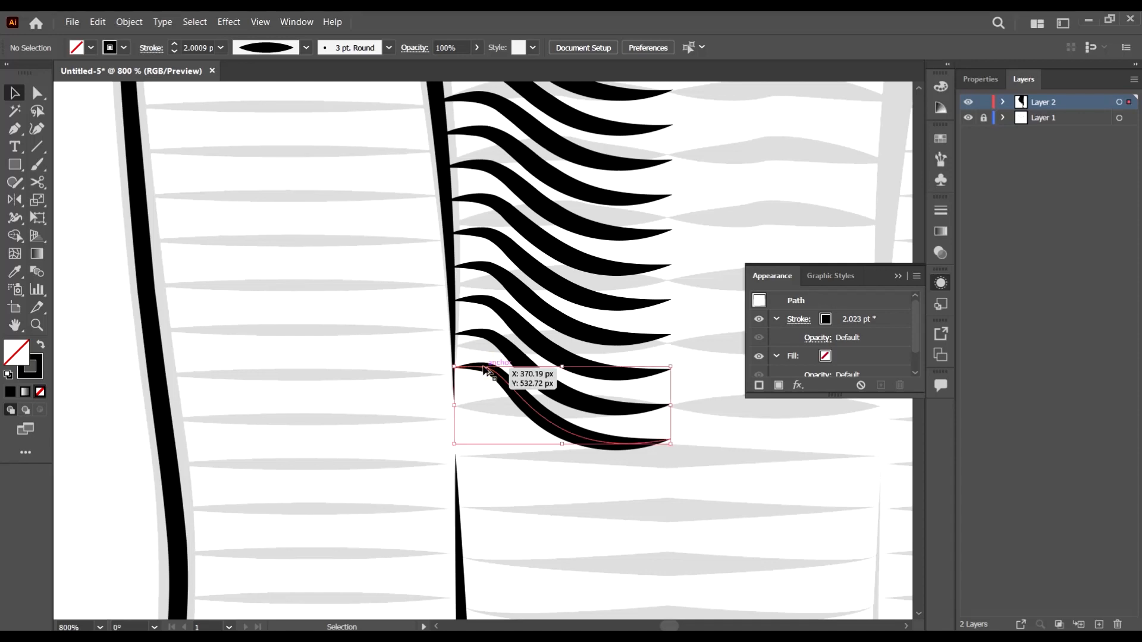
{"action": "scroll", "coordinate": [553, 333], "scroll_direction": "down", "scroll_amount": 4}
{"action": "scroll", "coordinate": [553, 321], "scroll_direction": "up", "scroll_amount": 4}
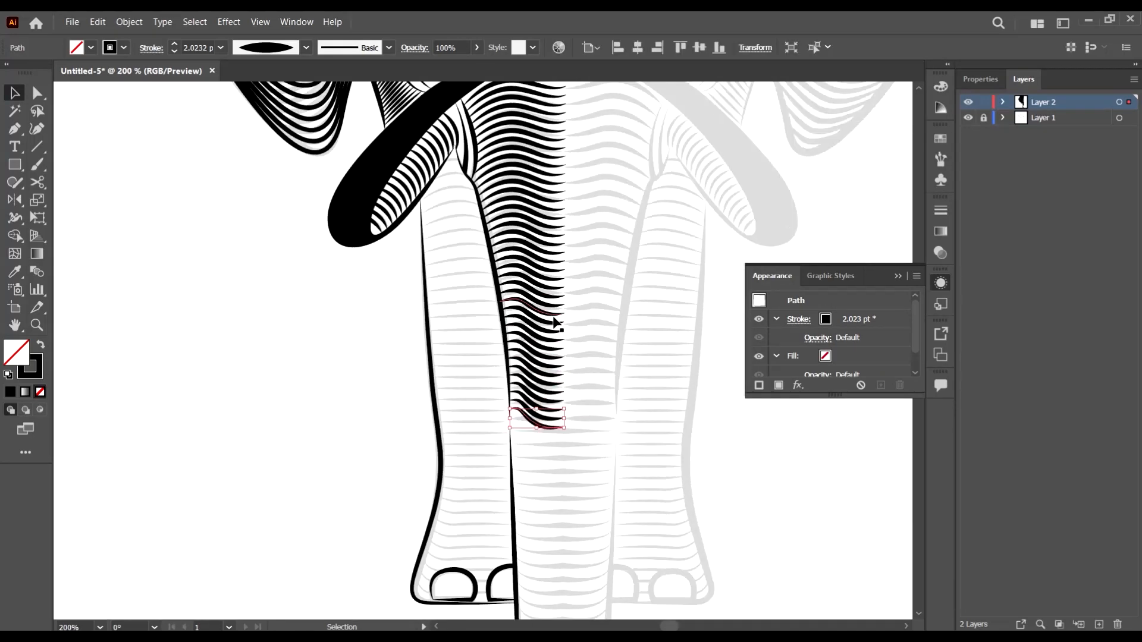
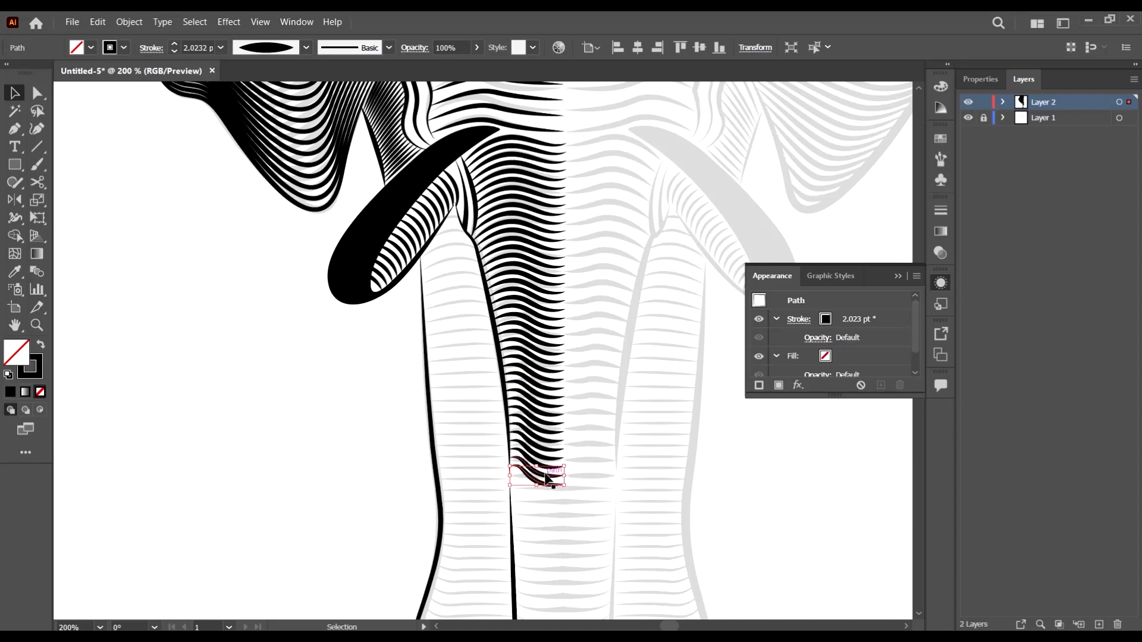
{"action": "left_click_drag", "start_coordinate": [550, 494], "coordinate": [527, 225]}
{"action": "left_click_drag", "start_coordinate": [537, 164], "coordinate": [537, 162]}
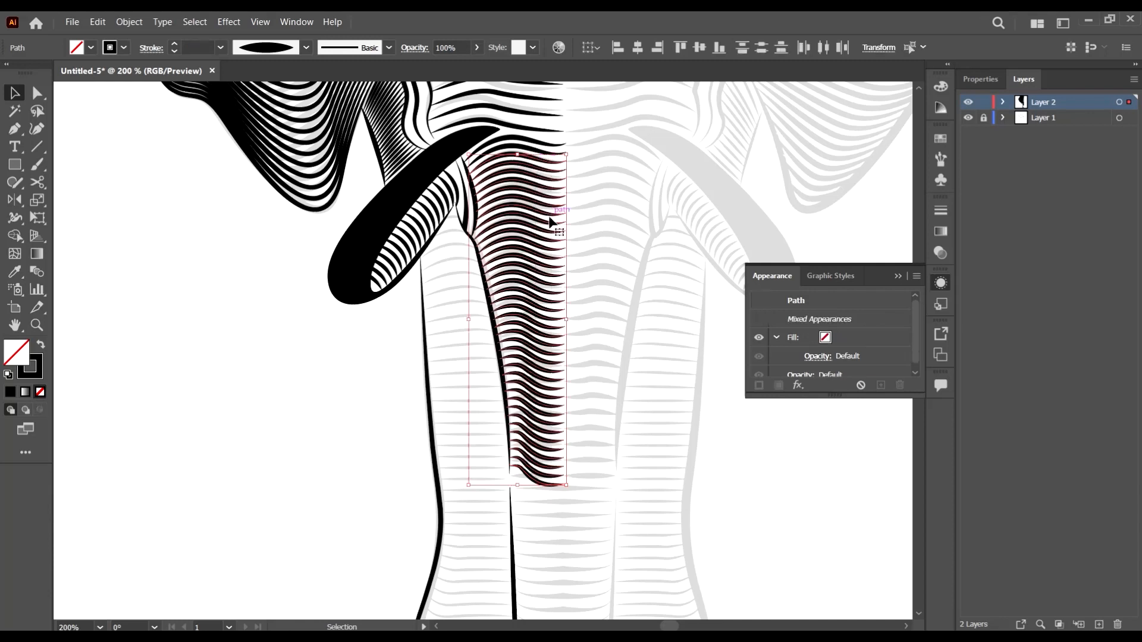
{"action": "key", "text": "Delete"}
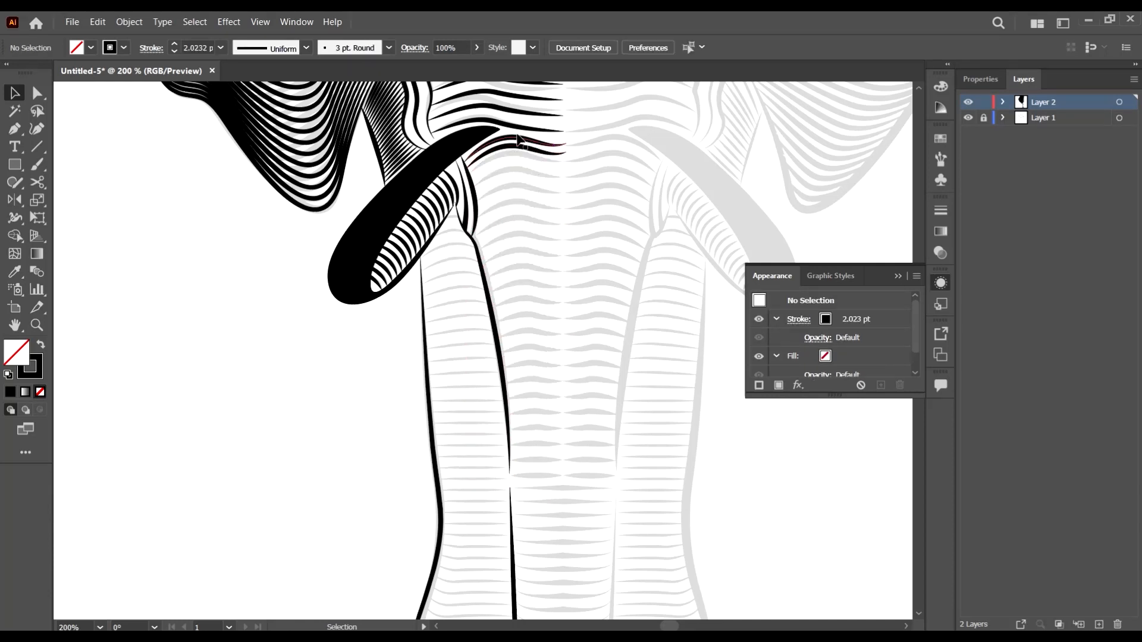
{"action": "left_click", "coordinate": [522, 149]}
{"action": "key", "text": "Delete"}
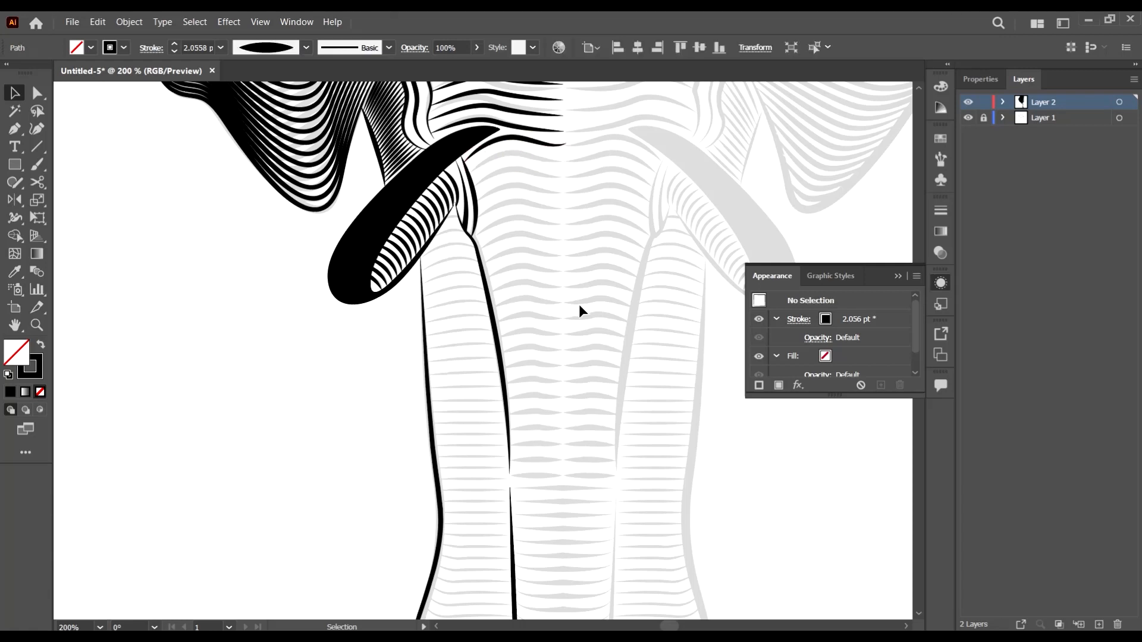
Draw a straight horizontal line with the Pen tool from the trunk's centre to just past the gap in its side outline
{"action": "left_click", "coordinate": [15, 128]}
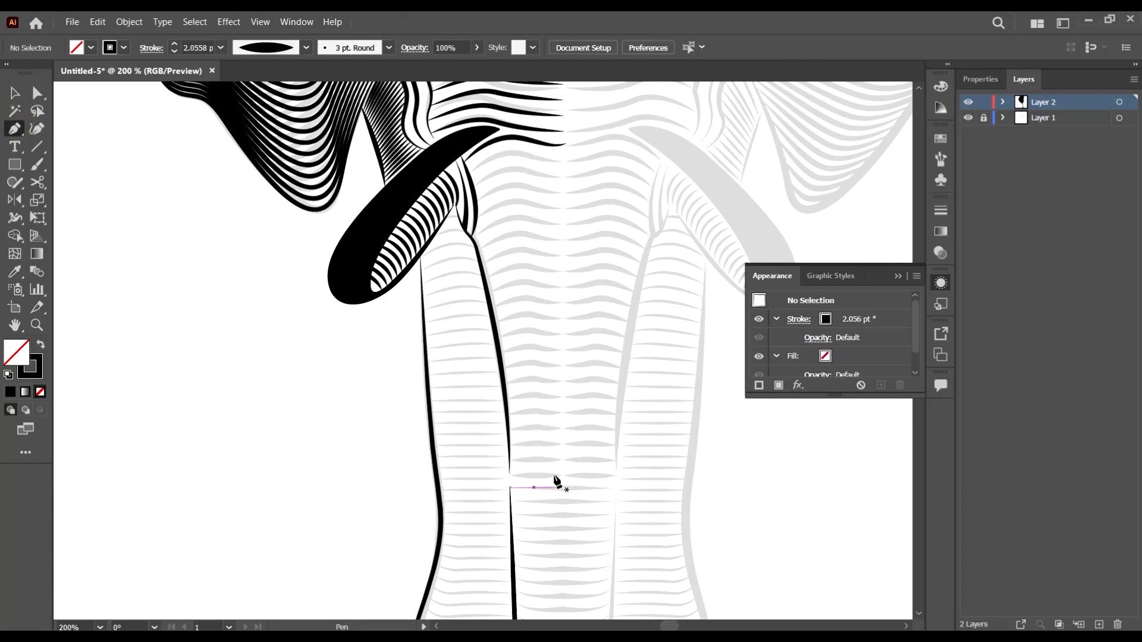
{"action": "scroll", "coordinate": [557, 473], "scroll_direction": "up", "scroll_amount": 2}
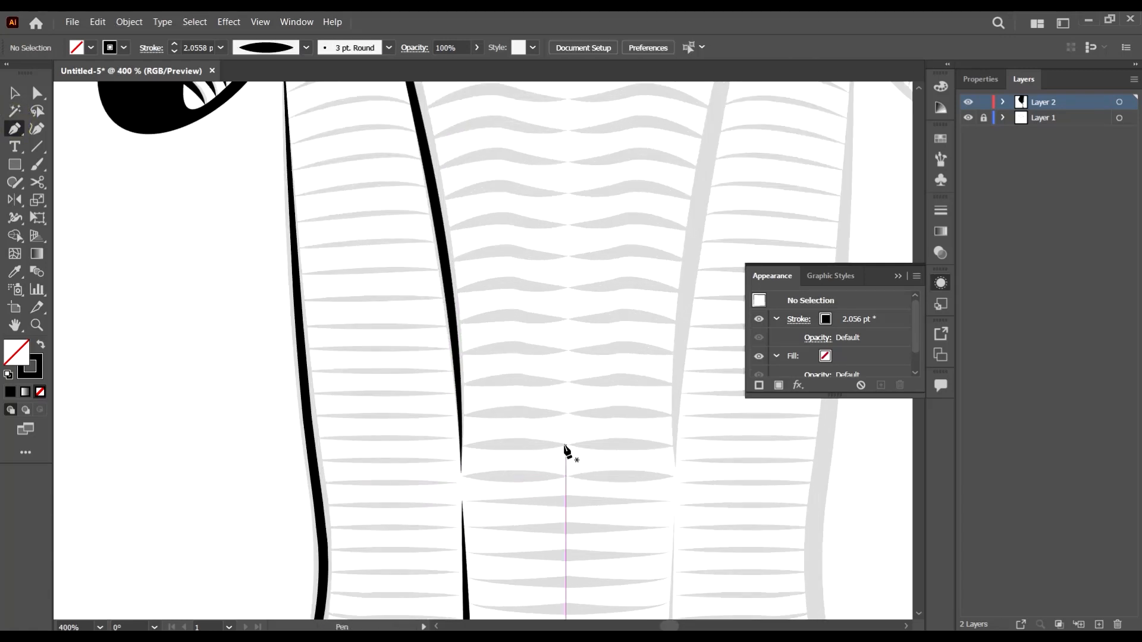
{"action": "left_click", "coordinate": [565, 477]}
{"action": "left_click", "coordinate": [447, 477]}
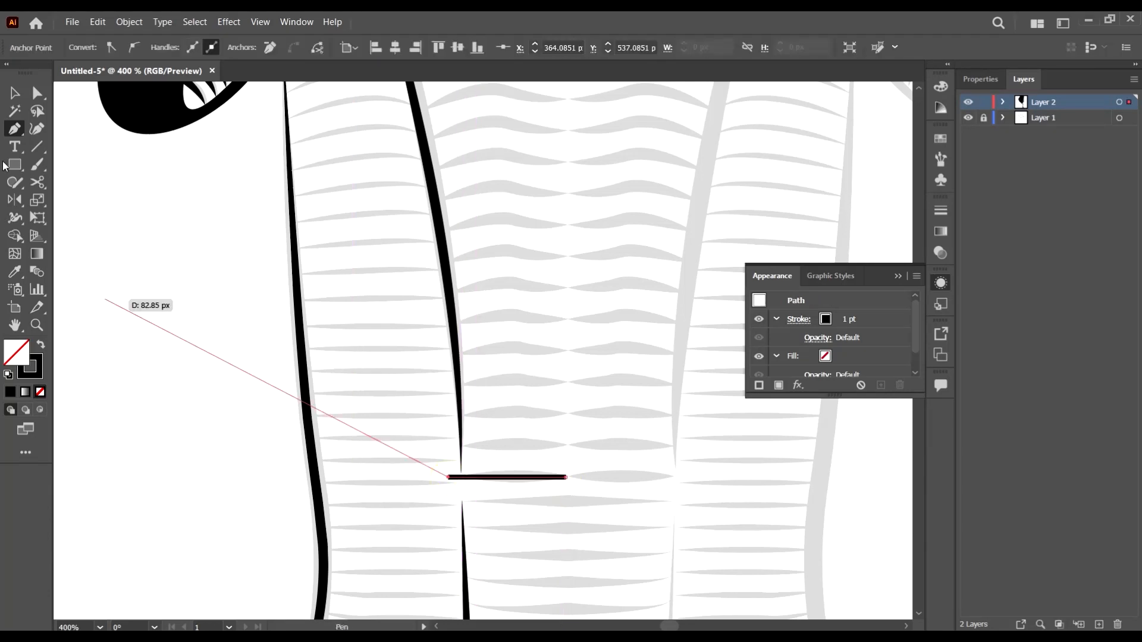
{"action": "key", "text": "v"}
{"action": "left_click", "coordinate": [572, 417]}
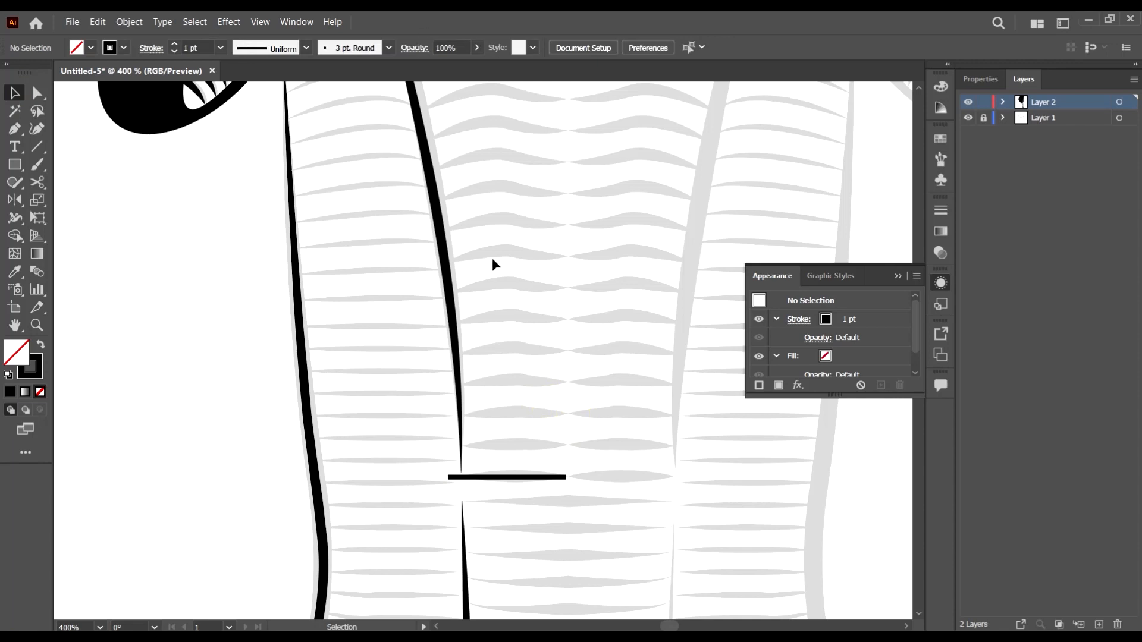
Give the new horizontal line a 2 pt stroke and the width profile that tapers at both ends
{"action": "left_click_drag", "start_coordinate": [547, 519], "coordinate": [546, 516]}
{"action": "left_click", "coordinate": [202, 46]}
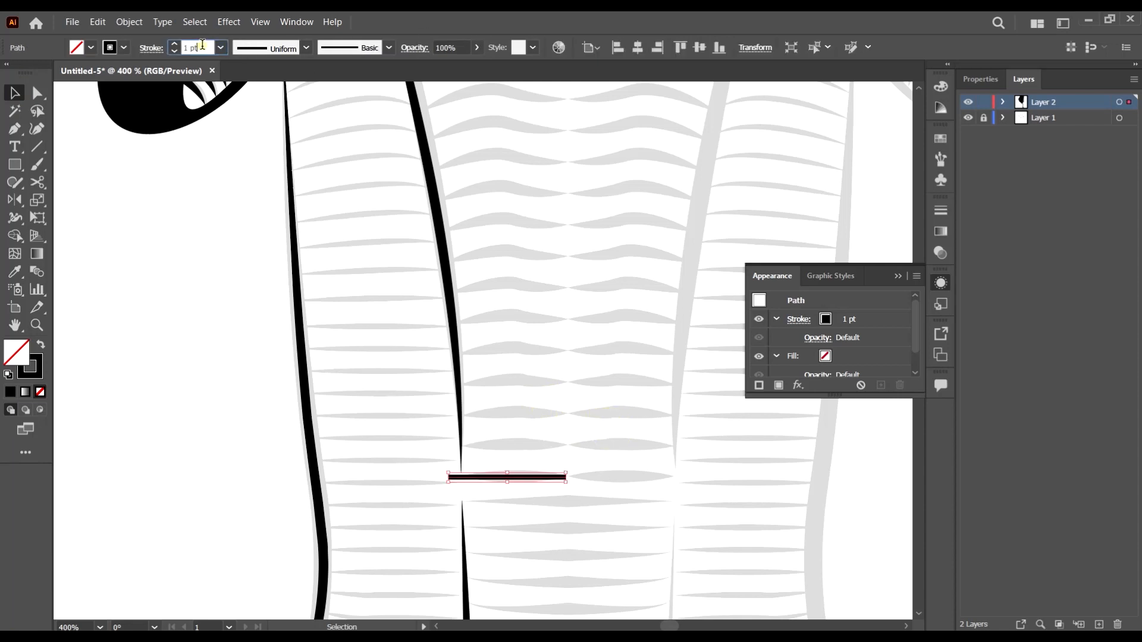
{"action": "type", "text": "2"}
{"action": "key", "text": "Return"}
{"action": "left_click", "coordinate": [306, 47]}
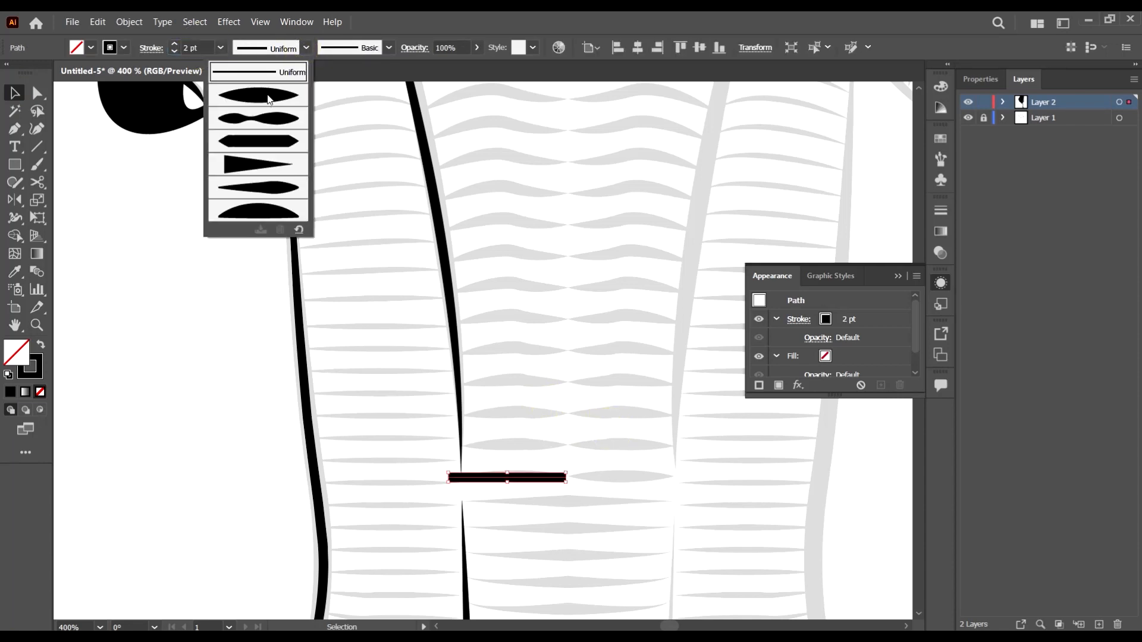
{"action": "left_click", "coordinate": [261, 97]}
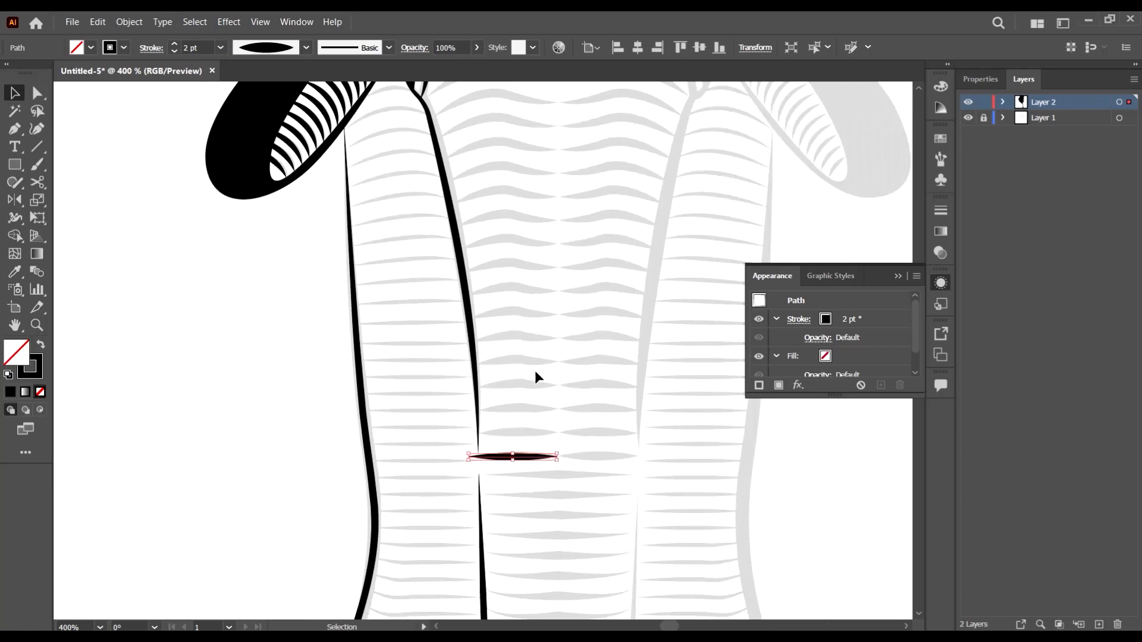
Blend the curve beside the tusk with the short horizontal line at the outline gap
{"action": "scroll", "coordinate": [534, 370], "scroll_direction": "down", "scroll_amount": 1}
{"action": "scroll", "coordinate": [549, 322], "scroll_direction": "up", "scroll_amount": 1}
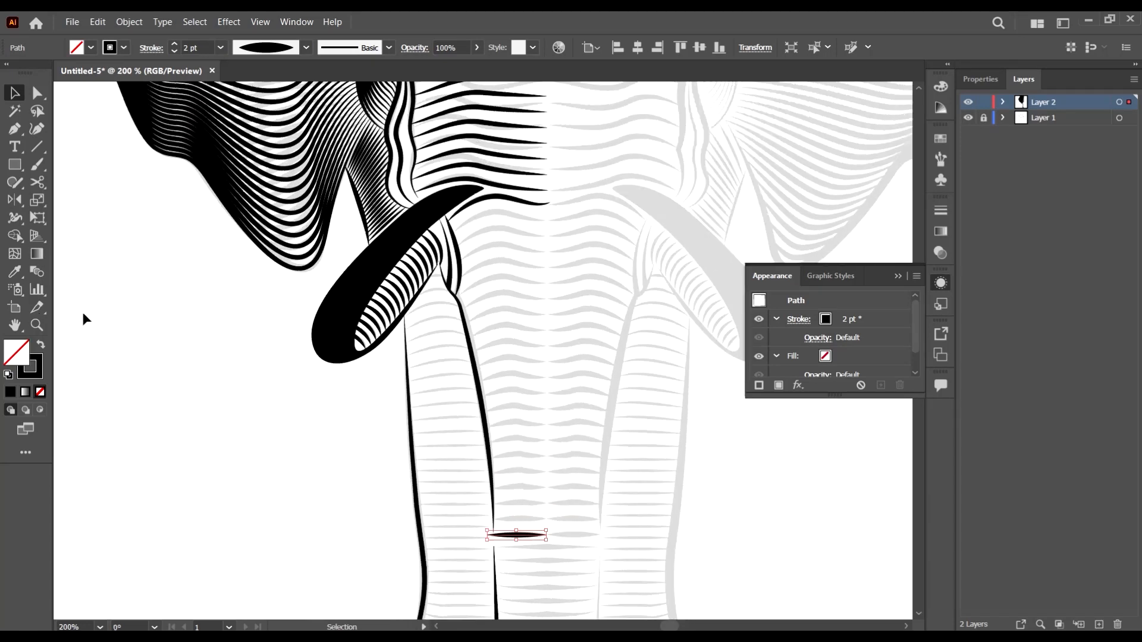
{"action": "left_click", "coordinate": [72, 298]}
{"action": "left_click", "coordinate": [37, 271]}
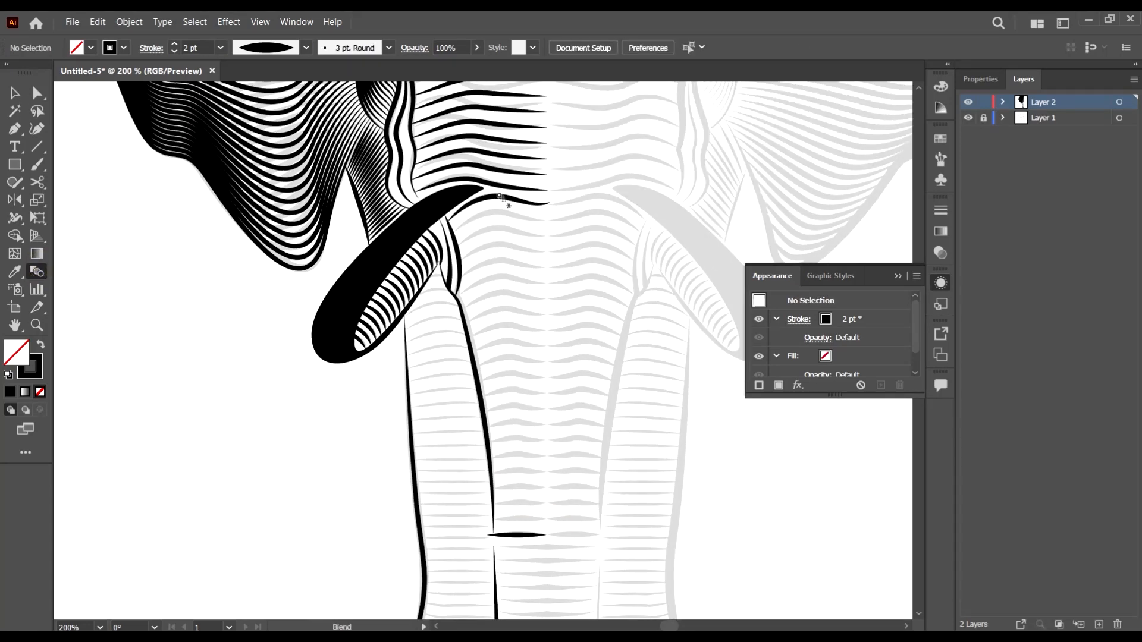
{"action": "left_click", "coordinate": [517, 534]}
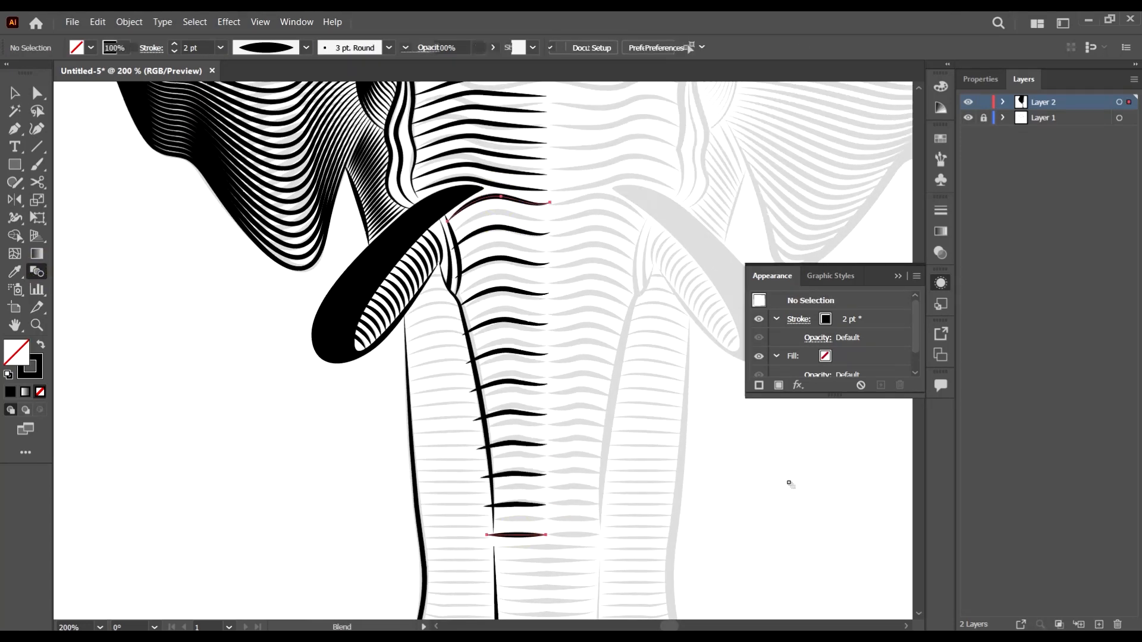
{"action": "left_click", "coordinate": [15, 93]}
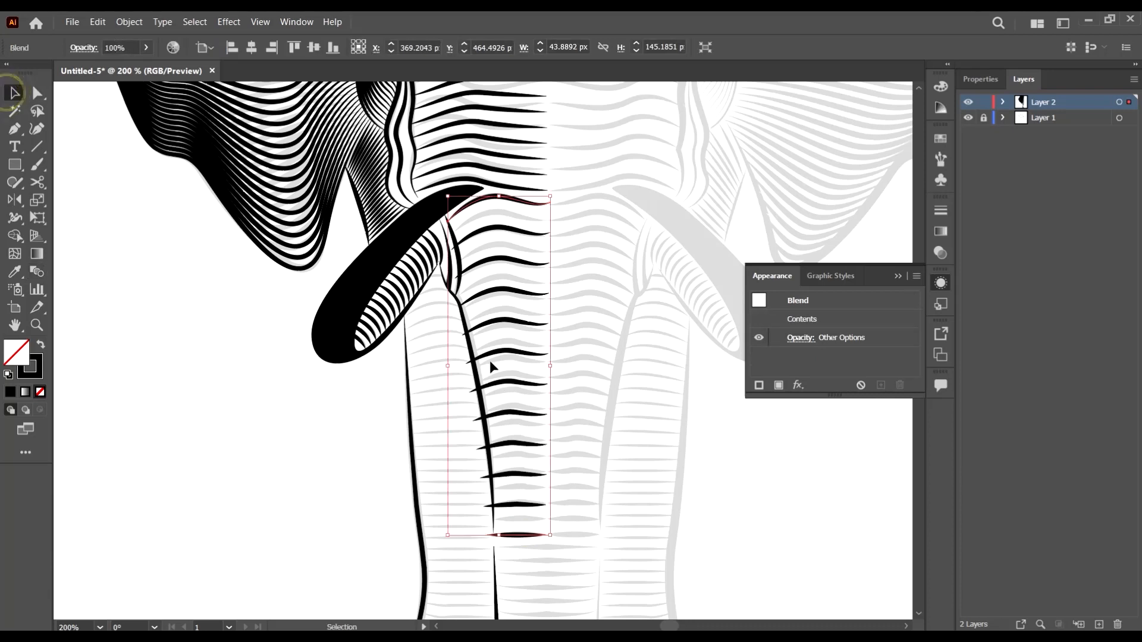
Increase the number of specified steps in the upper trunk blend for denser stripes
{"action": "double_click", "coordinate": [37, 271]}
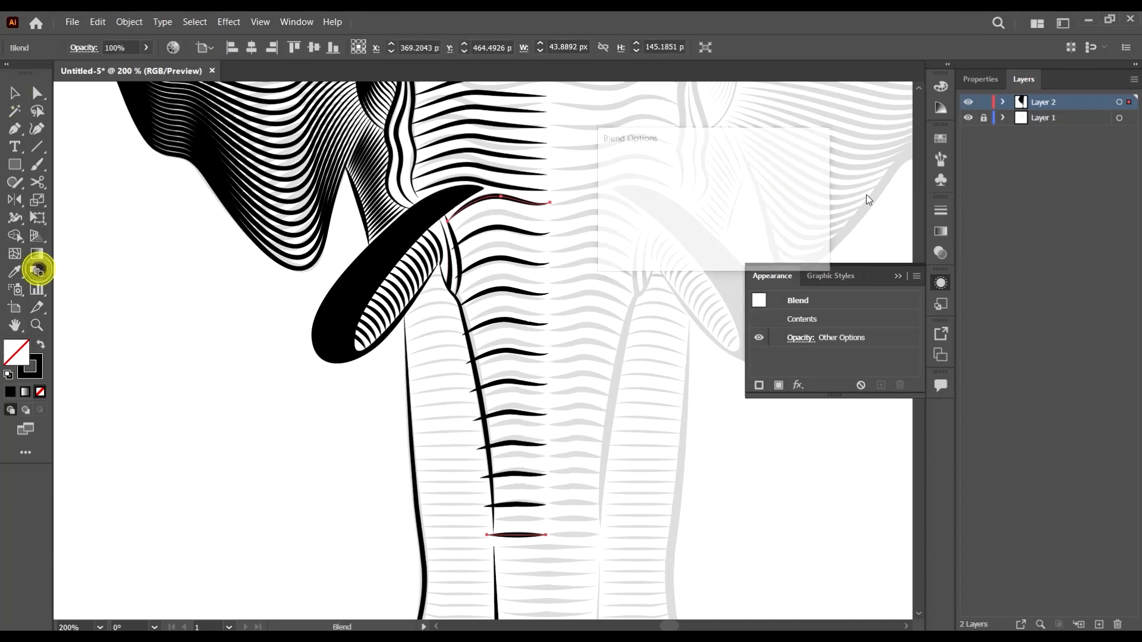
{"action": "double_click", "coordinate": [785, 172]}
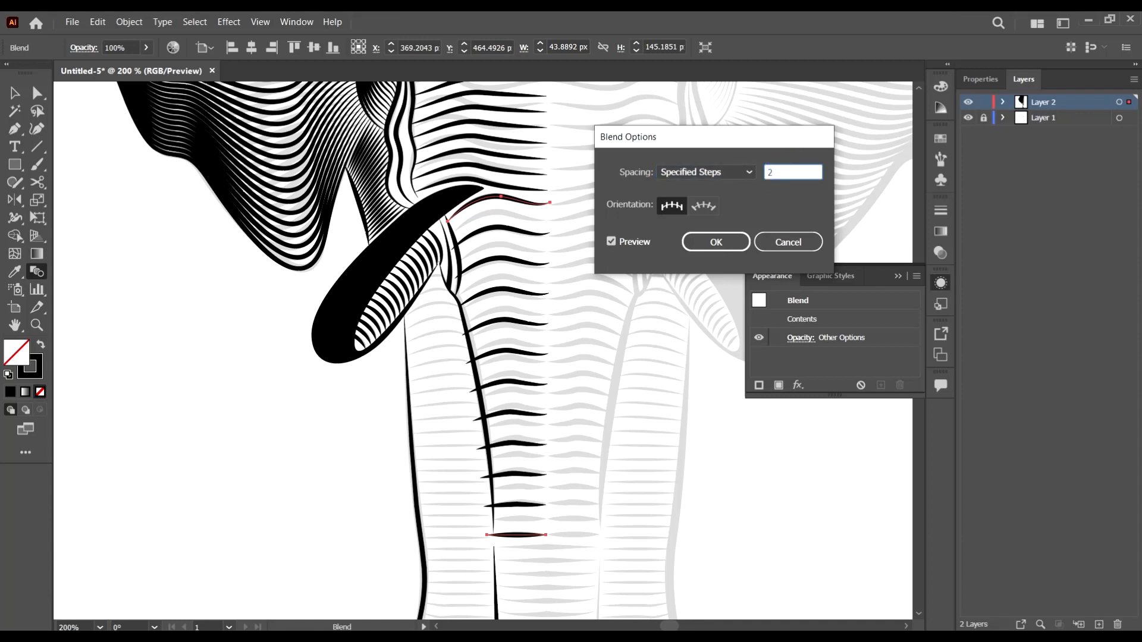
{"action": "left_click", "coordinate": [727, 246]}
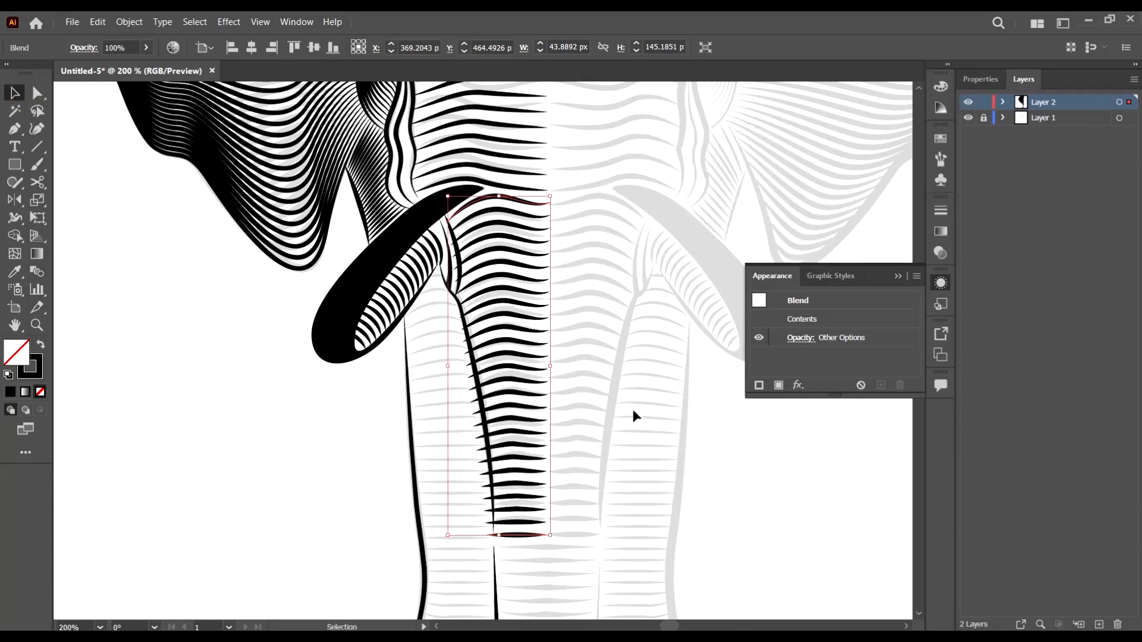
Draw a straight horizontal line with the Pen tool just below the upper trunk stripes, at the tip of the lower side outline
{"action": "scroll", "coordinate": [613, 424], "scroll_direction": "down", "scroll_amount": 3}
{"action": "left_click", "coordinate": [588, 438]}
{"action": "scroll", "coordinate": [465, 357], "scroll_direction": "up", "scroll_amount": 2}
{"action": "key", "text": "p"}
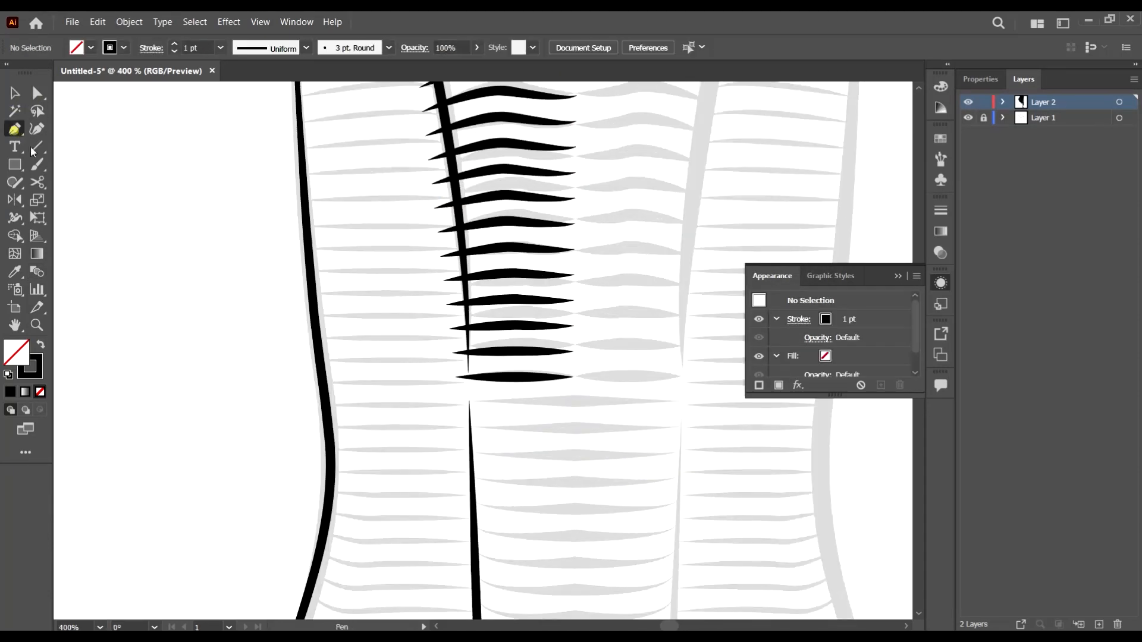
{"action": "scroll", "coordinate": [514, 407], "scroll_direction": "up", "scroll_amount": 3}
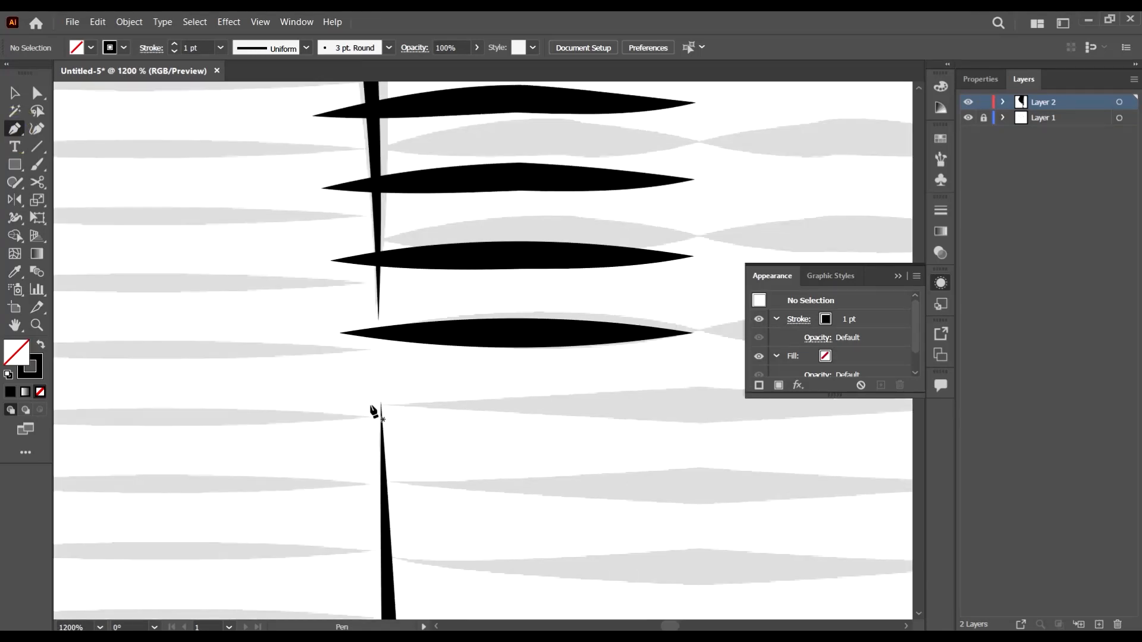
{"action": "left_click_drag", "start_coordinate": [350, 403], "coordinate": [659, 411]}
{"action": "left_click", "coordinate": [693, 402]}
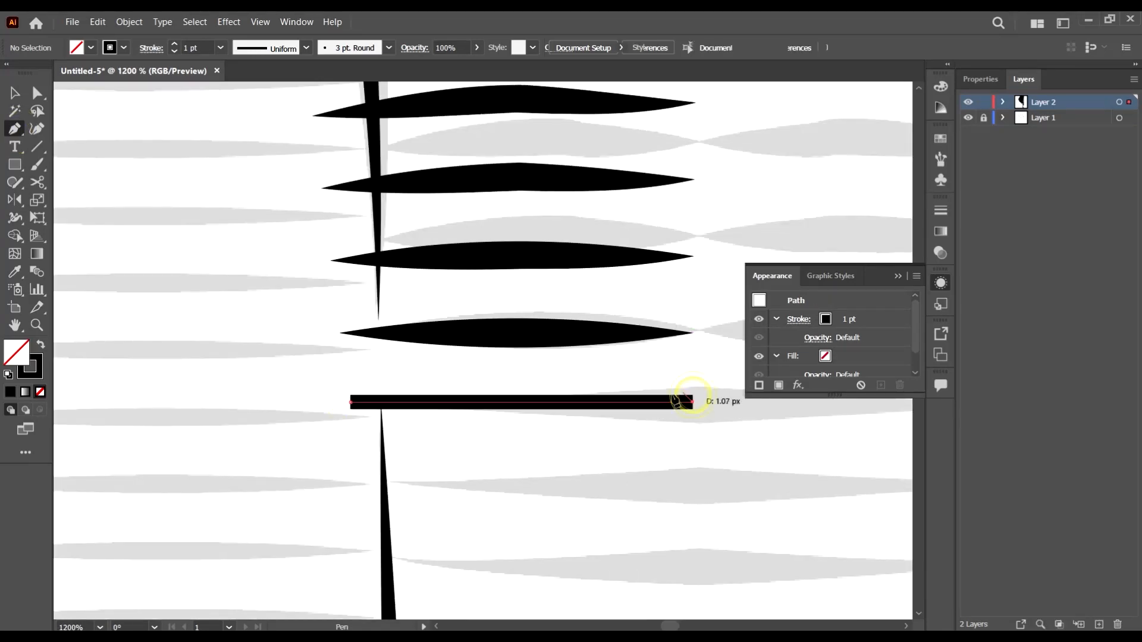
{"action": "left_click", "coordinate": [16, 93]}
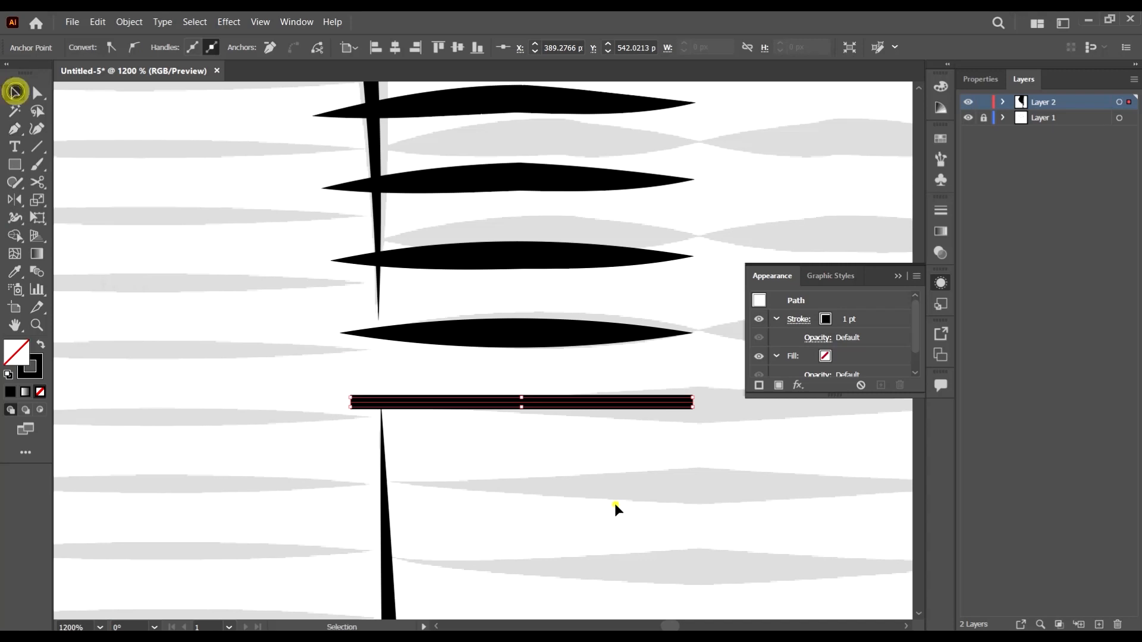
Give the line at the lower outline's tip a 2 pt stroke and the width profile tapered at both ends
{"action": "left_click", "coordinate": [613, 463]}
{"action": "left_click", "coordinate": [593, 403]}
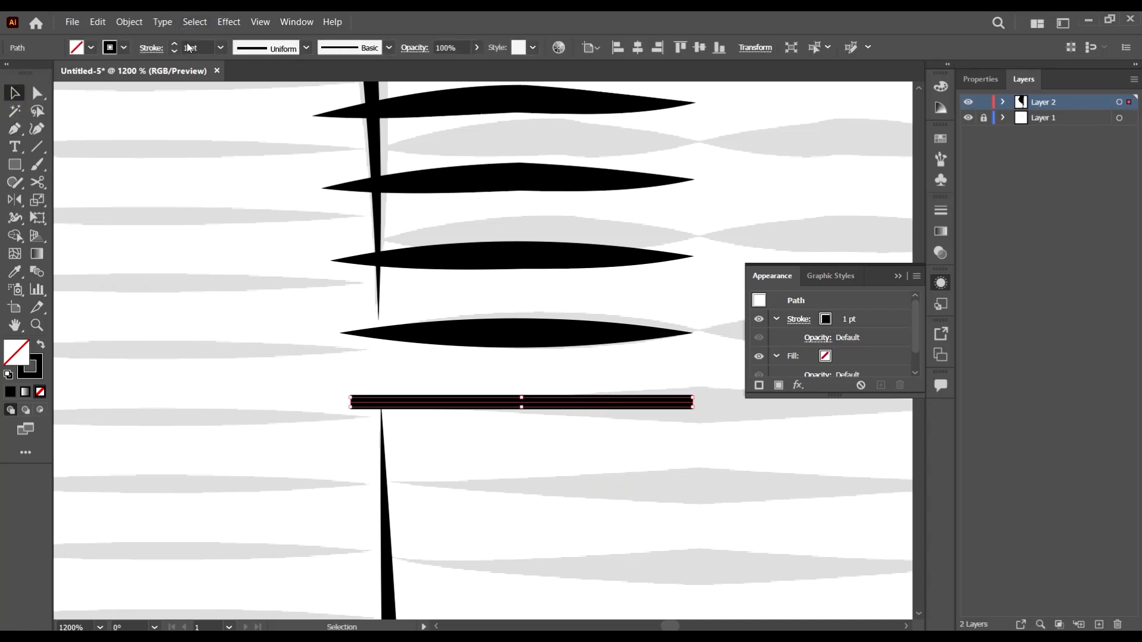
{"action": "key", "text": "Up"}
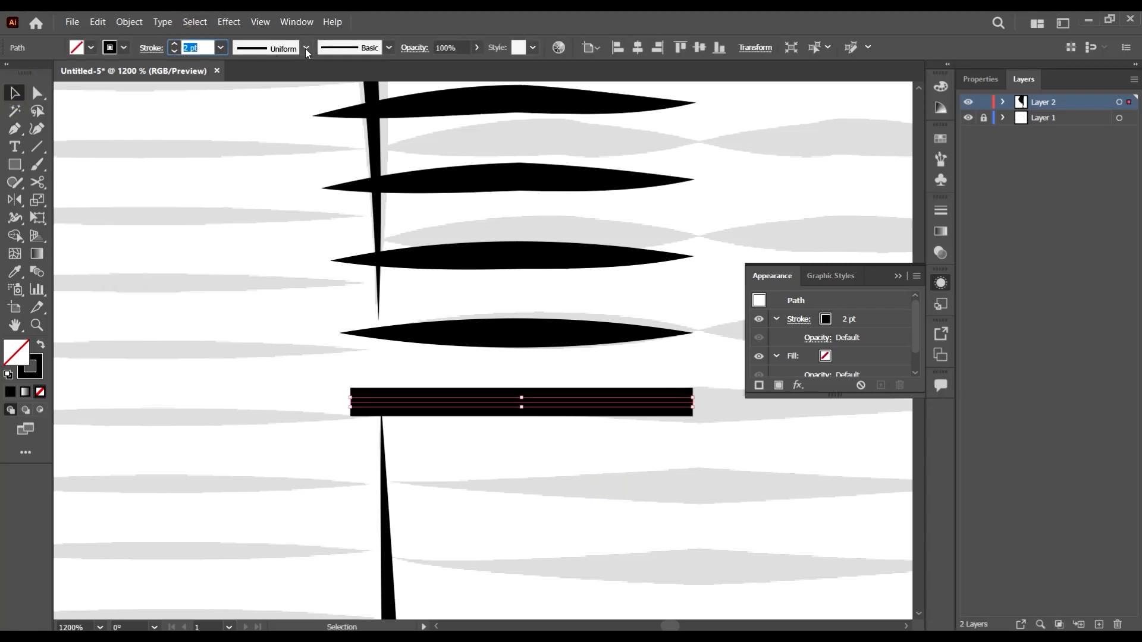
{"action": "left_click", "coordinate": [306, 49]}
{"action": "left_click", "coordinate": [284, 109]}
{"action": "left_click", "coordinate": [334, 423]}
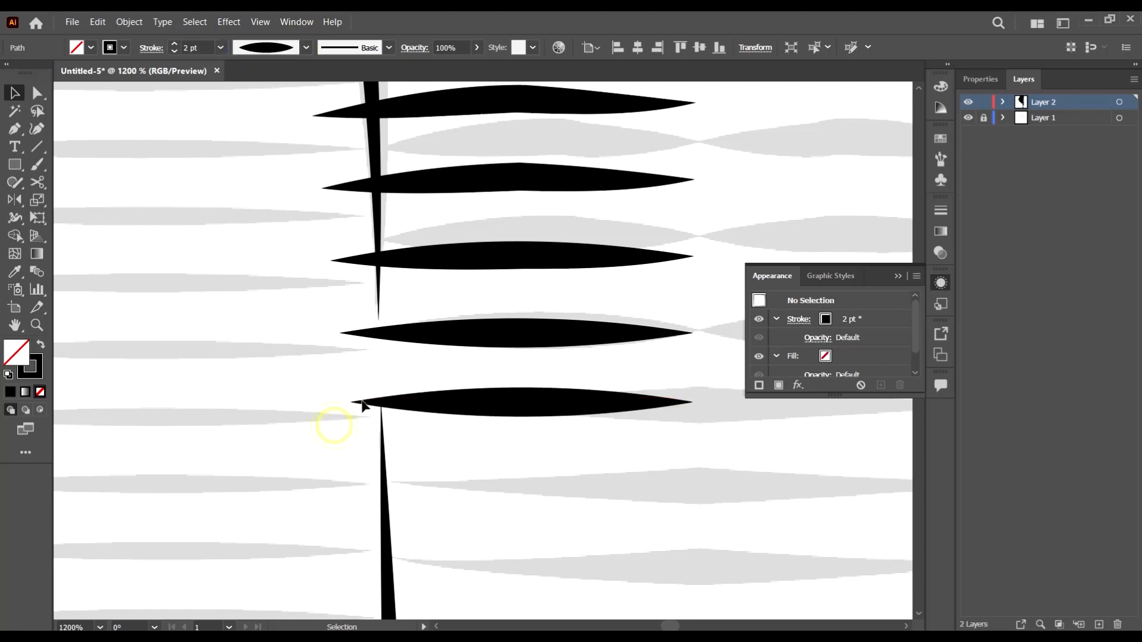
Blend the horizontal line below the outline gap with the inner curve at the trunk's lower end
{"action": "key", "text": "ctrl+minus"}
{"action": "key", "text": "ctrl+minus"}
{"action": "key", "text": "ctrl+minus"}
{"action": "scroll", "coordinate": [462, 406], "scroll_direction": "down", "scroll_amount": 10}
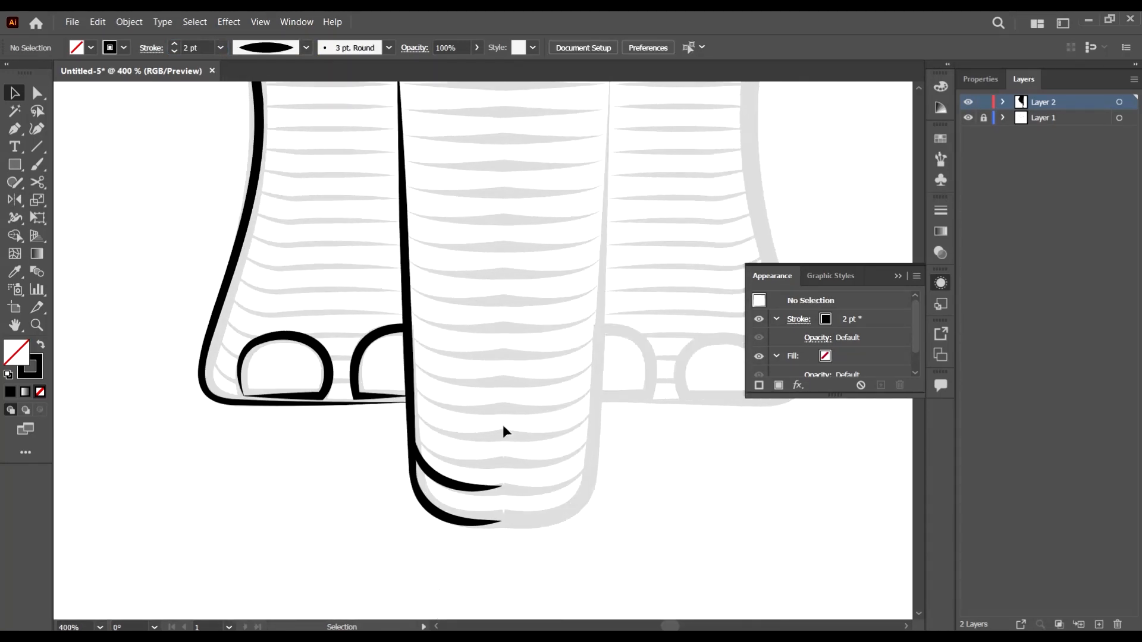
{"action": "left_click", "coordinate": [451, 480]}
{"action": "scroll", "coordinate": [459, 352], "scroll_direction": "up", "scroll_amount": 4}
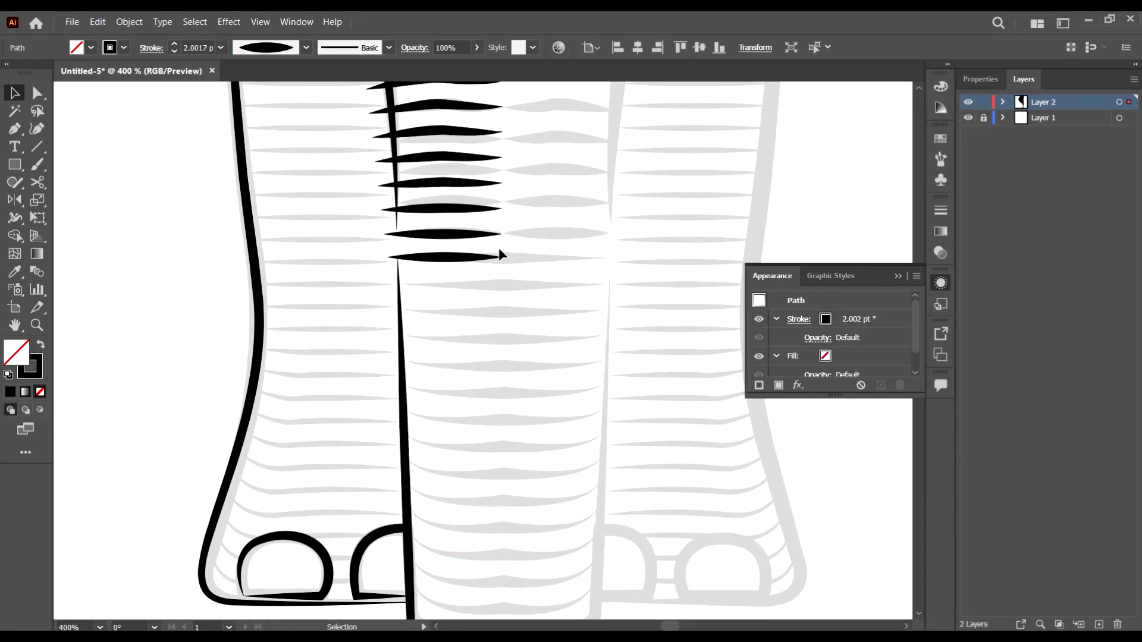
{"action": "key", "text": "ctrl+minus"}
{"action": "scroll", "coordinate": [485, 512], "scroll_direction": "down", "scroll_amount": 1}
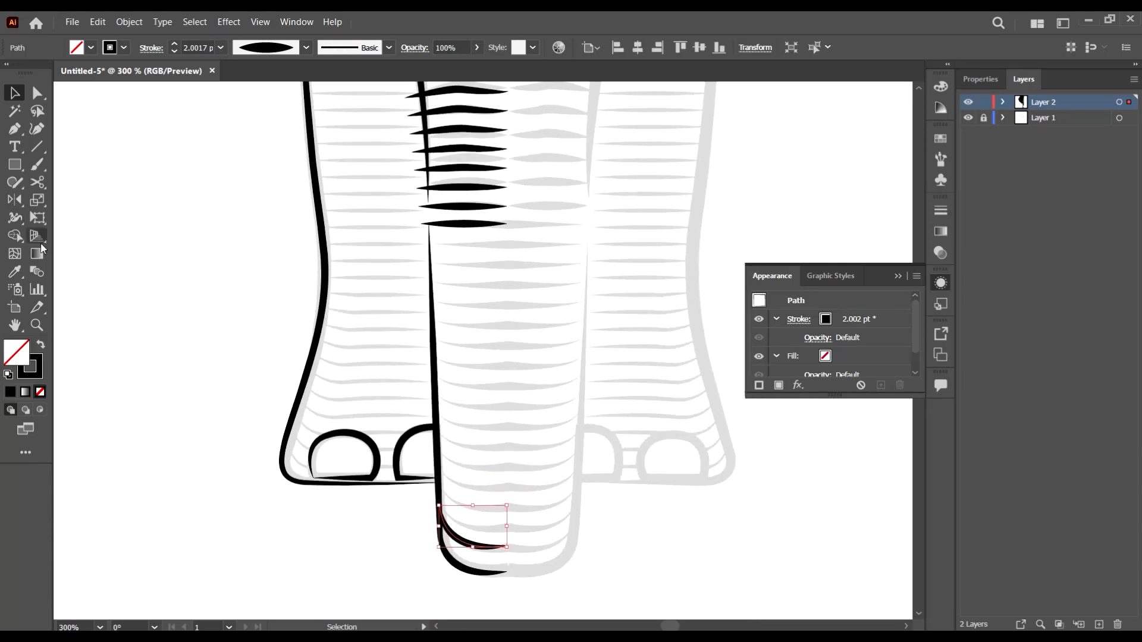
{"action": "left_click", "coordinate": [37, 271]}
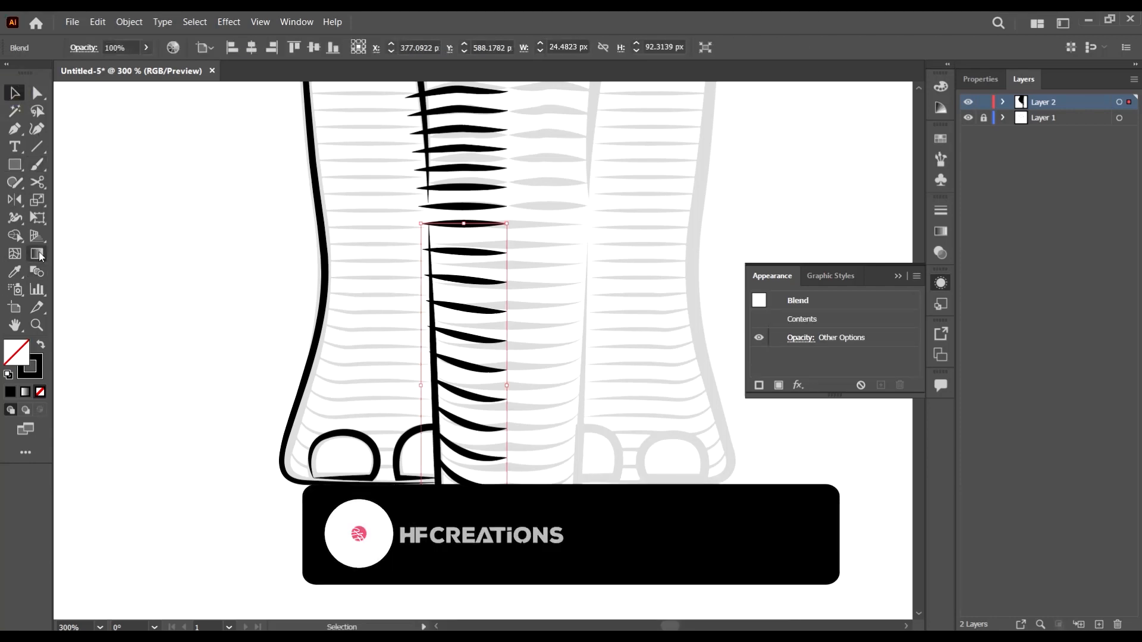
Try 20 specified steps for the lower trunk blend
{"action": "double_click", "coordinate": [34, 273]}
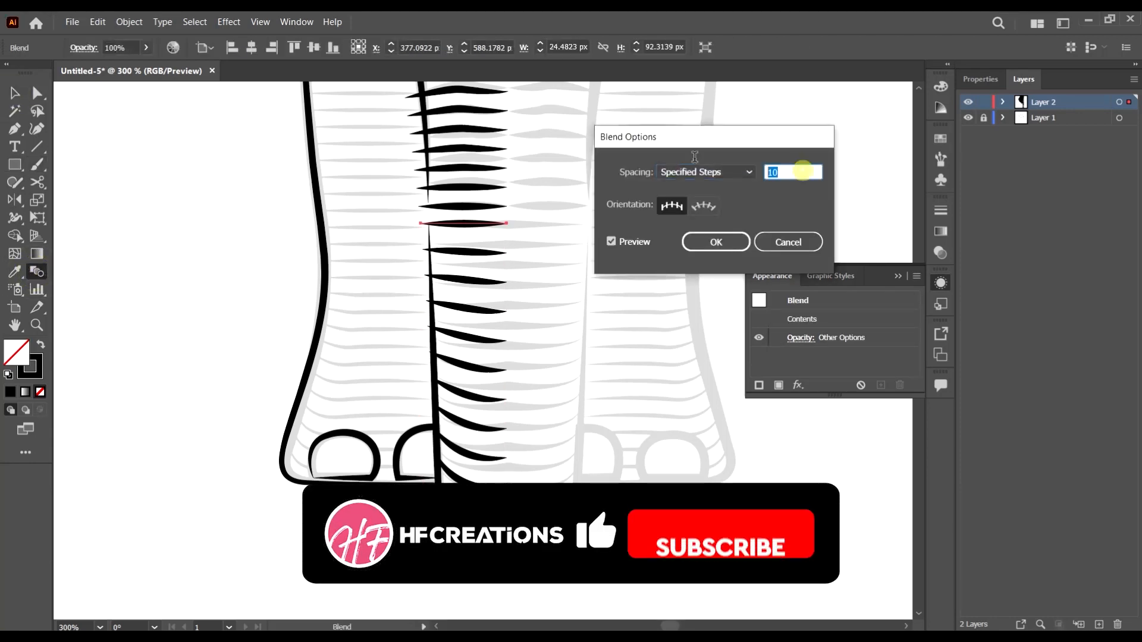
{"action": "key", "text": "BackSpace"}
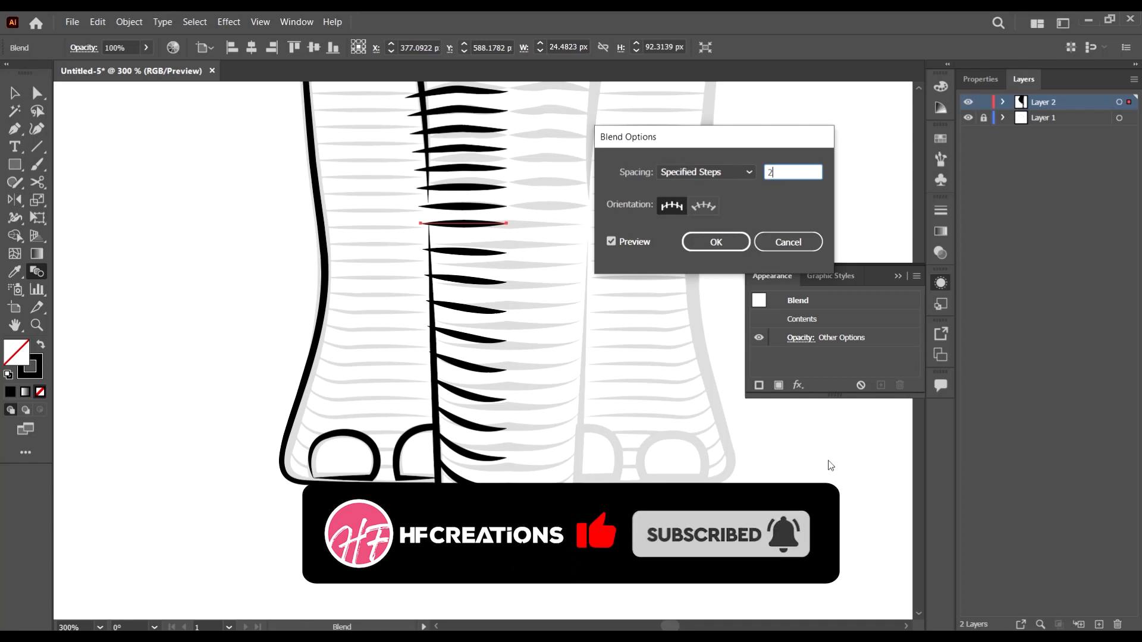
{"action": "type", "text": "0"}
{"action": "left_click", "coordinate": [702, 245]}
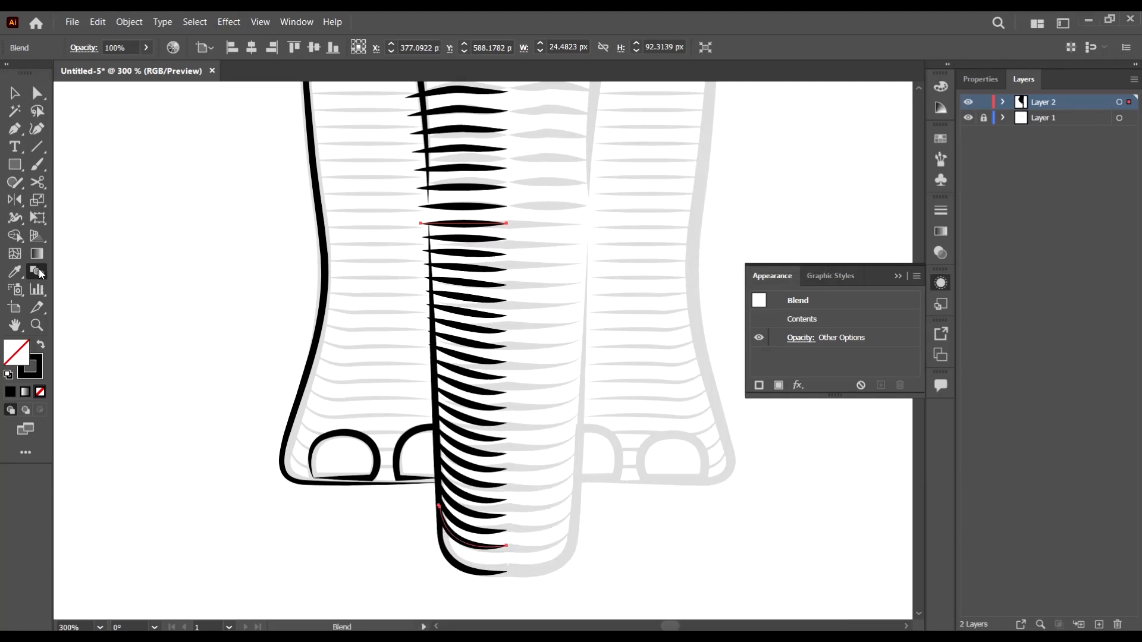
Set the lower trunk blend to 15 specified steps
{"action": "left_click", "coordinate": [798, 172]}
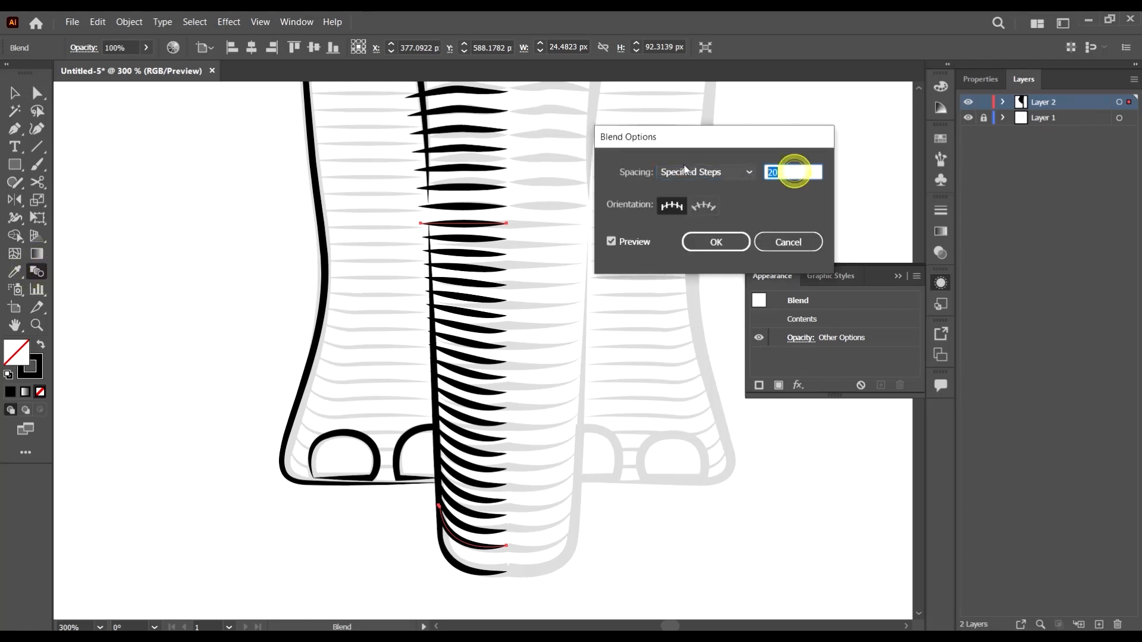
{"action": "type", "text": "15"}
{"action": "left_click", "coordinate": [716, 242]}
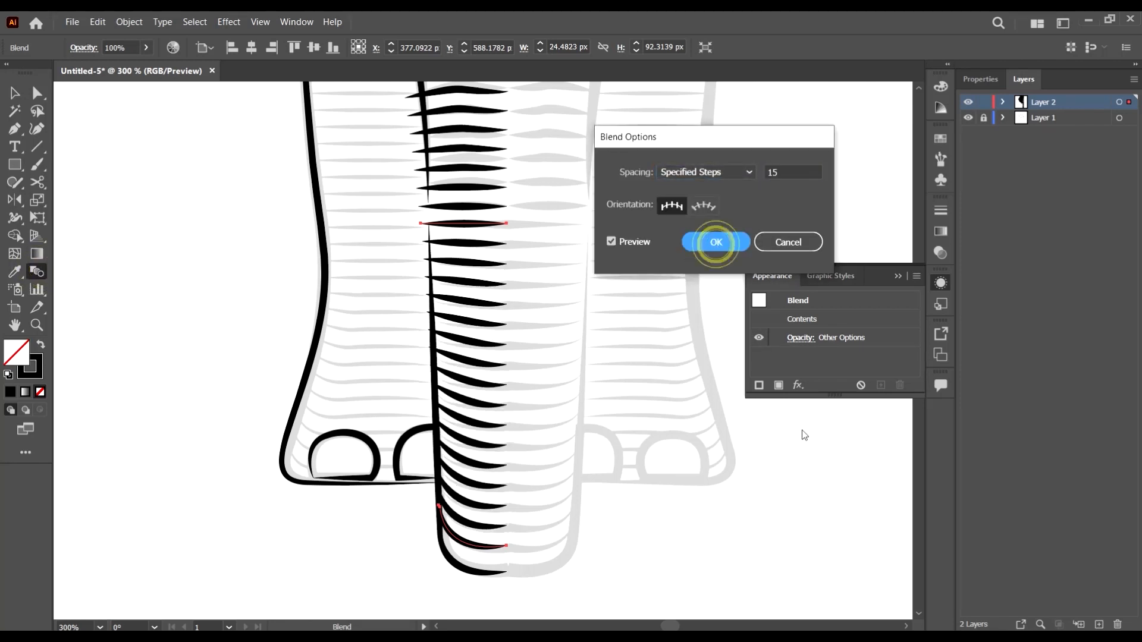
{"action": "left_click", "coordinate": [11, 93]}
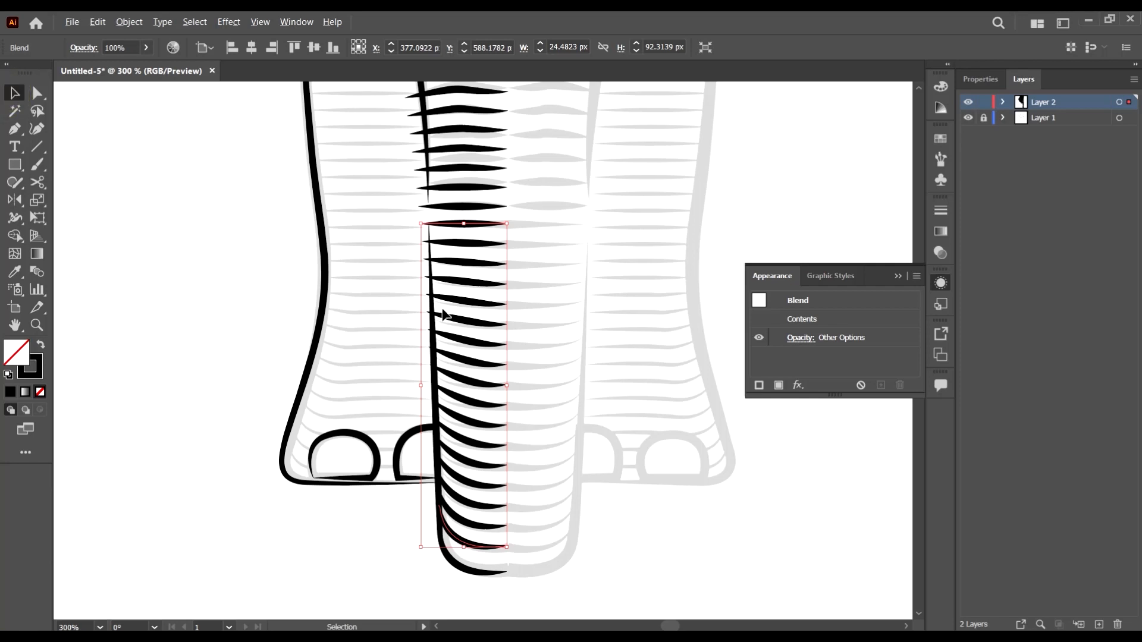
Expand the lower and upper trunk blends into separate stripe paths
{"action": "key", "text": "ctrl+minus"}
{"action": "left_click", "coordinate": [128, 22]}
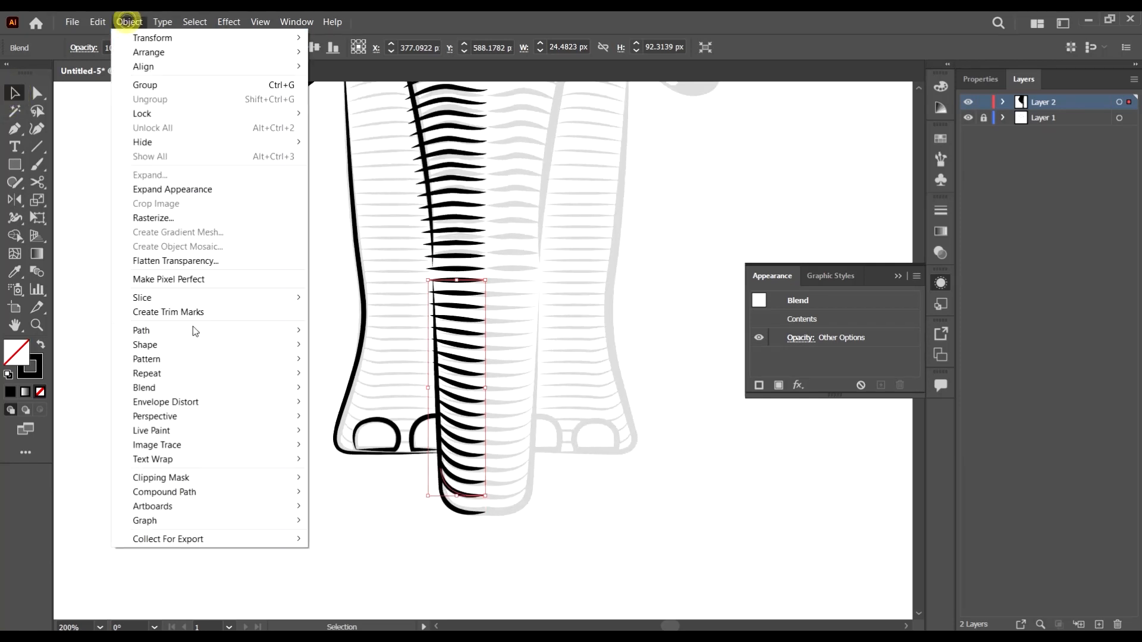
{"action": "left_click", "coordinate": [238, 388]}
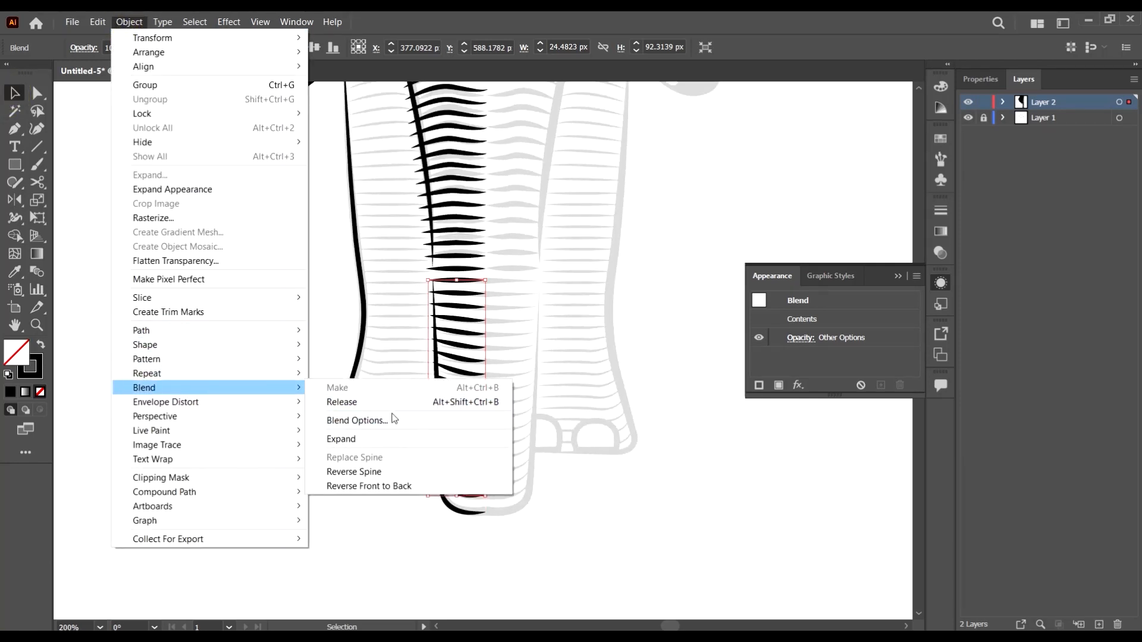
{"action": "left_click", "coordinate": [372, 439]}
{"action": "scroll", "coordinate": [435, 174], "scroll_direction": "up", "scroll_amount": 2}
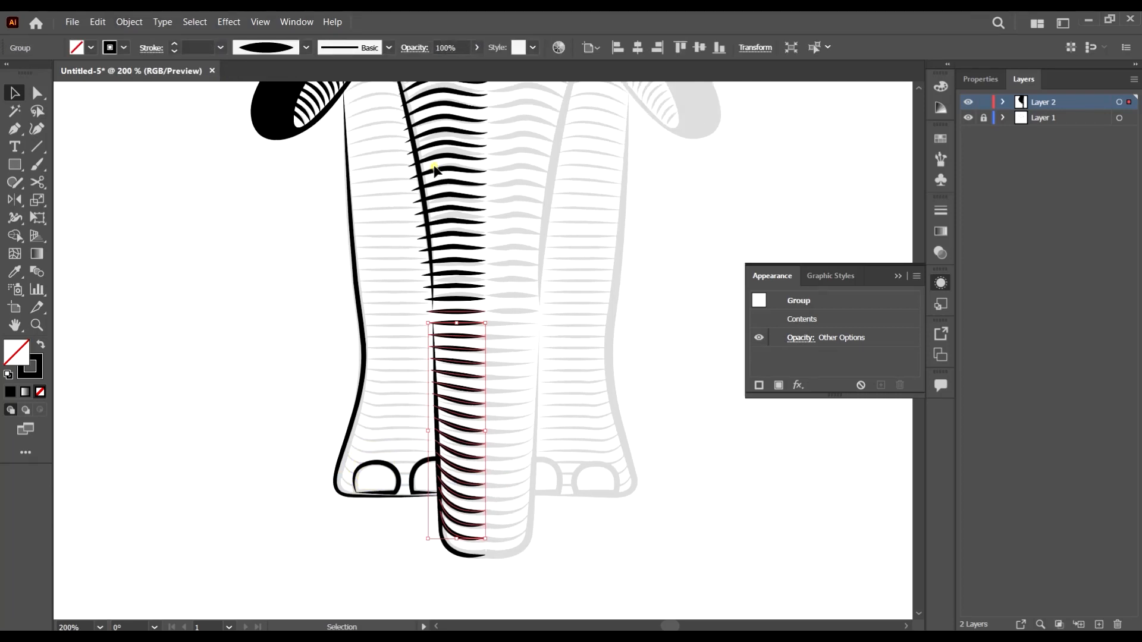
{"action": "left_click", "coordinate": [434, 169]}
{"action": "left_click", "coordinate": [465, 314]}
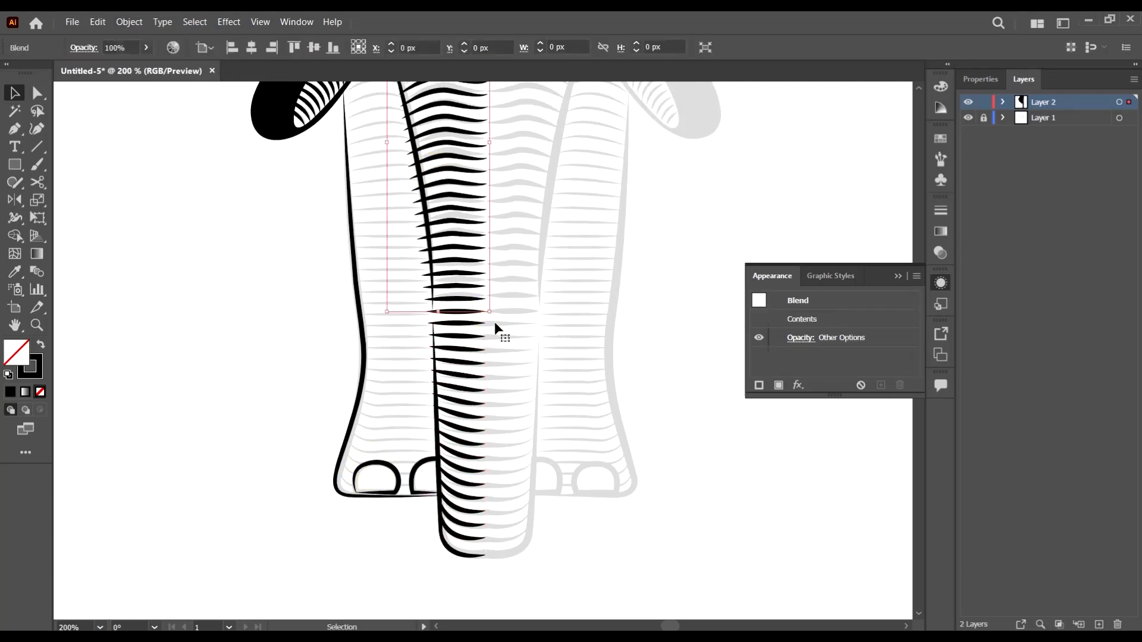
{"action": "left_click", "coordinate": [122, 23]}
{"action": "mouse_move", "coordinate": [277, 384]}
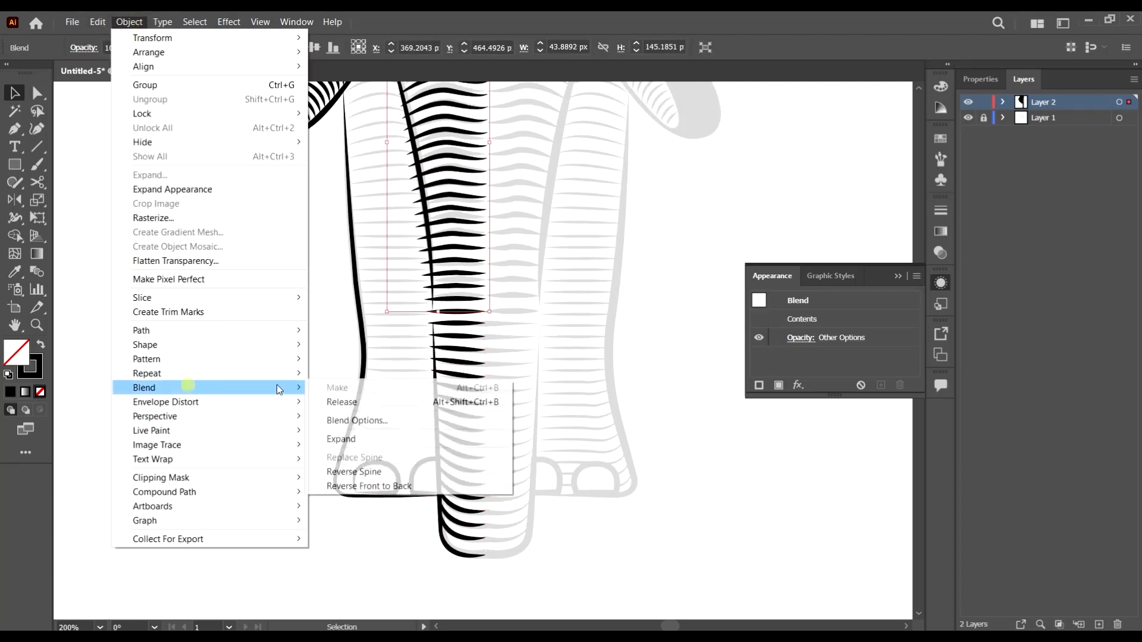
{"action": "left_click", "coordinate": [371, 438]}
Select both trunk stripe groups with the two outline curves and use Shape Builder to remove stripe ends overhanging the outline near the toes
{"action": "scroll", "coordinate": [555, 440], "scroll_direction": "up", "scroll_amount": 5}
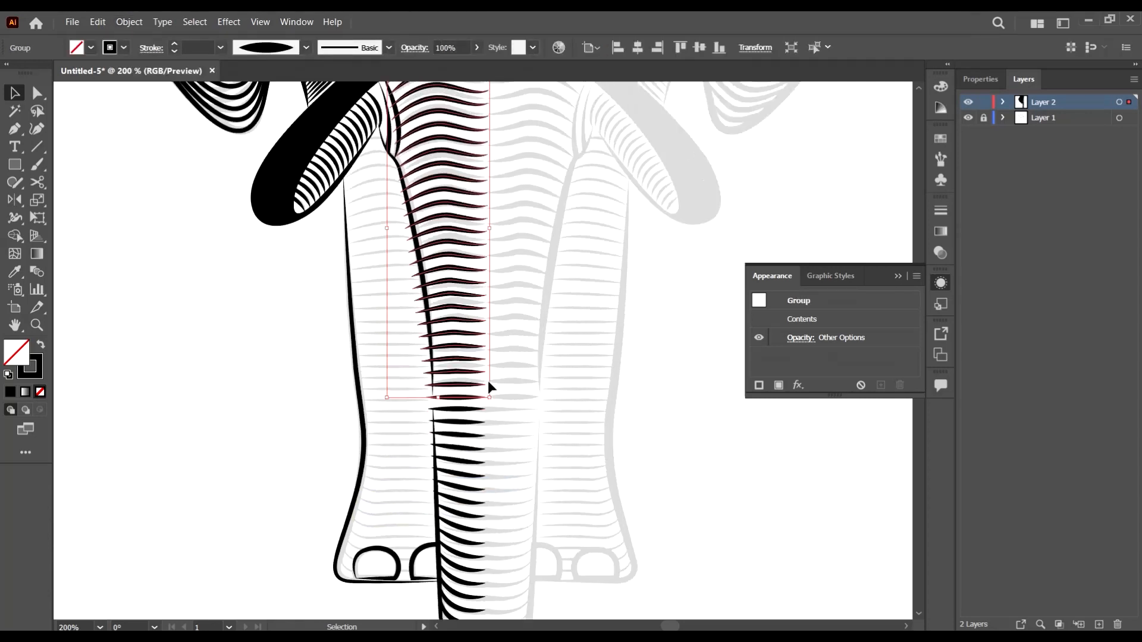
{"action": "left_click", "coordinate": [449, 501], "text": "shift"}
{"action": "scroll", "coordinate": [443, 453], "scroll_direction": "up", "scroll_amount": 3}
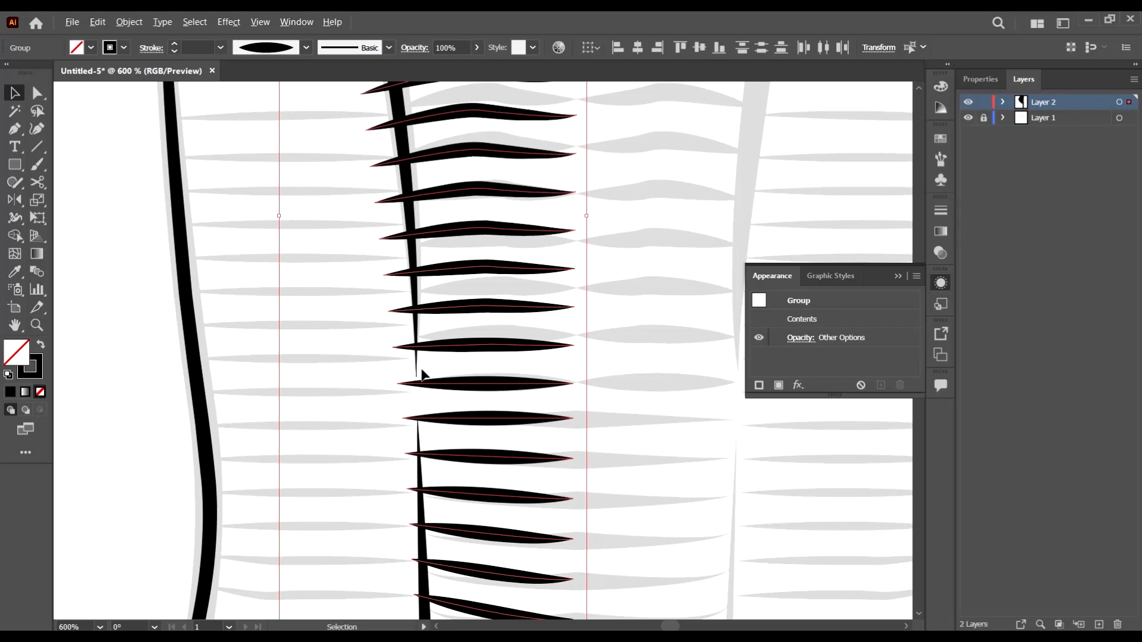
{"action": "left_click", "coordinate": [415, 322], "text": "shift"}
{"action": "scroll", "coordinate": [393, 425], "scroll_direction": "down", "scroll_amount": 5}
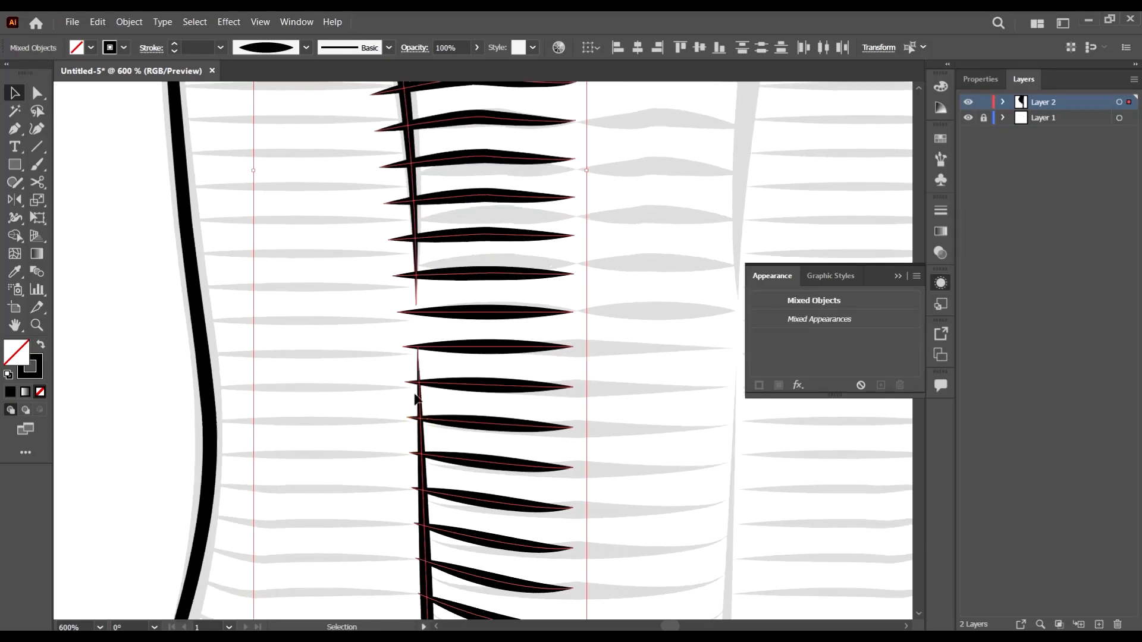
{"action": "key", "text": "shift+m"}
{"action": "scroll", "coordinate": [512, 380], "scroll_direction": "down", "scroll_amount": 1}
{"action": "scroll", "coordinate": [531, 360], "scroll_direction": "down", "scroll_amount": 10}
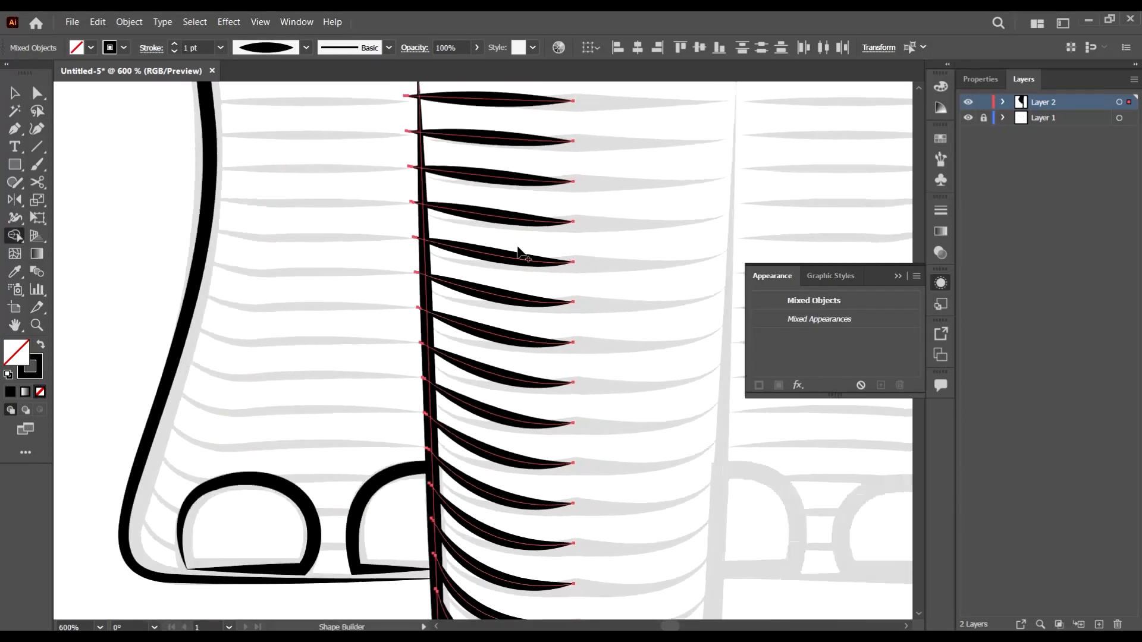
{"action": "scroll", "coordinate": [443, 425], "scroll_direction": "up", "scroll_amount": 1}
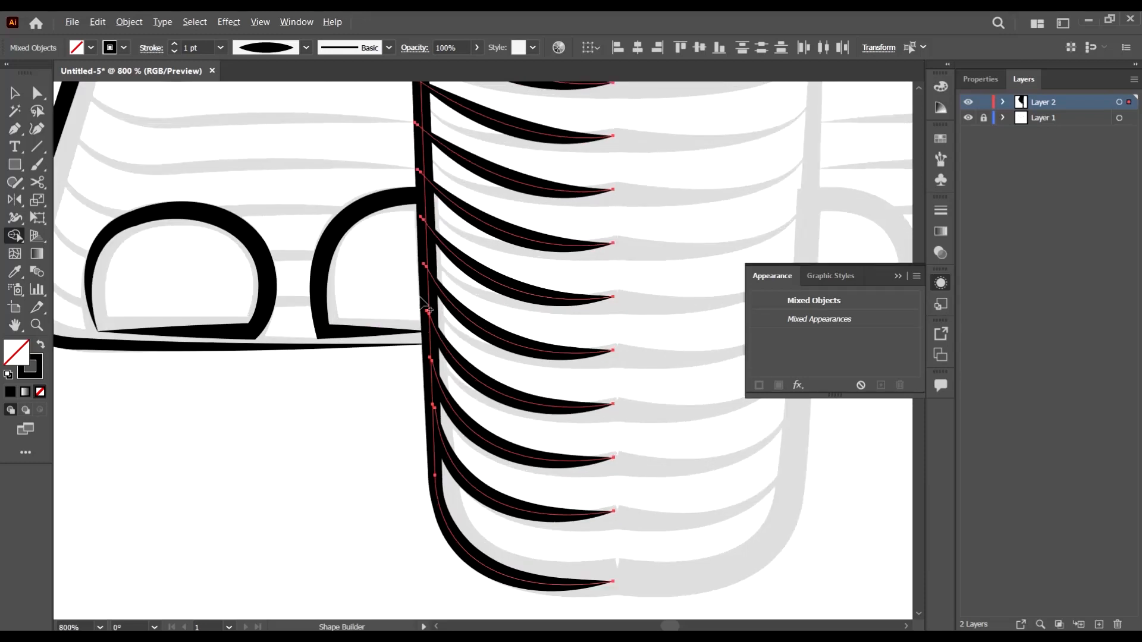
{"action": "scroll", "coordinate": [428, 309], "scroll_direction": "up", "scroll_amount": 2}
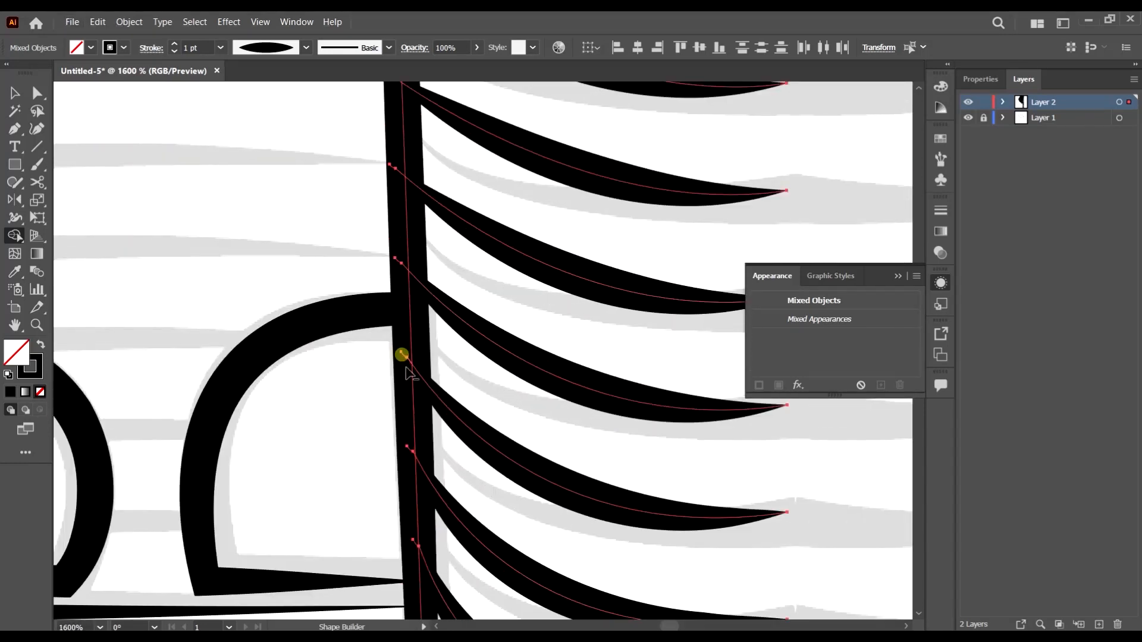
{"action": "left_click", "coordinate": [406, 368]}
{"action": "left_click", "coordinate": [407, 448]}
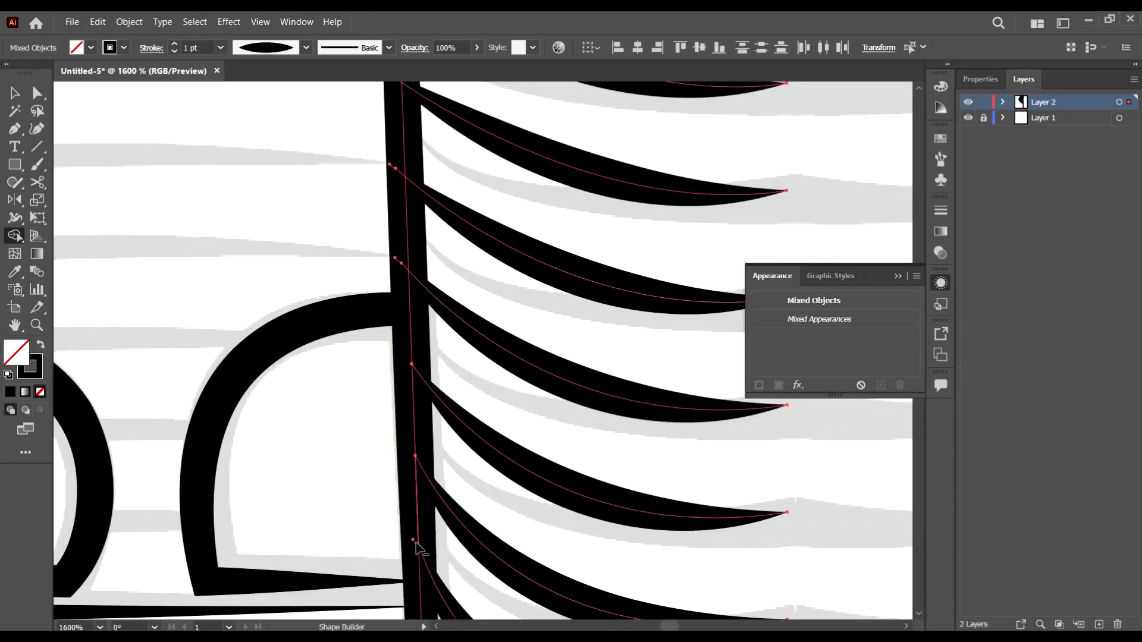
{"action": "scroll", "coordinate": [458, 498], "scroll_direction": "down", "scroll_amount": 2}
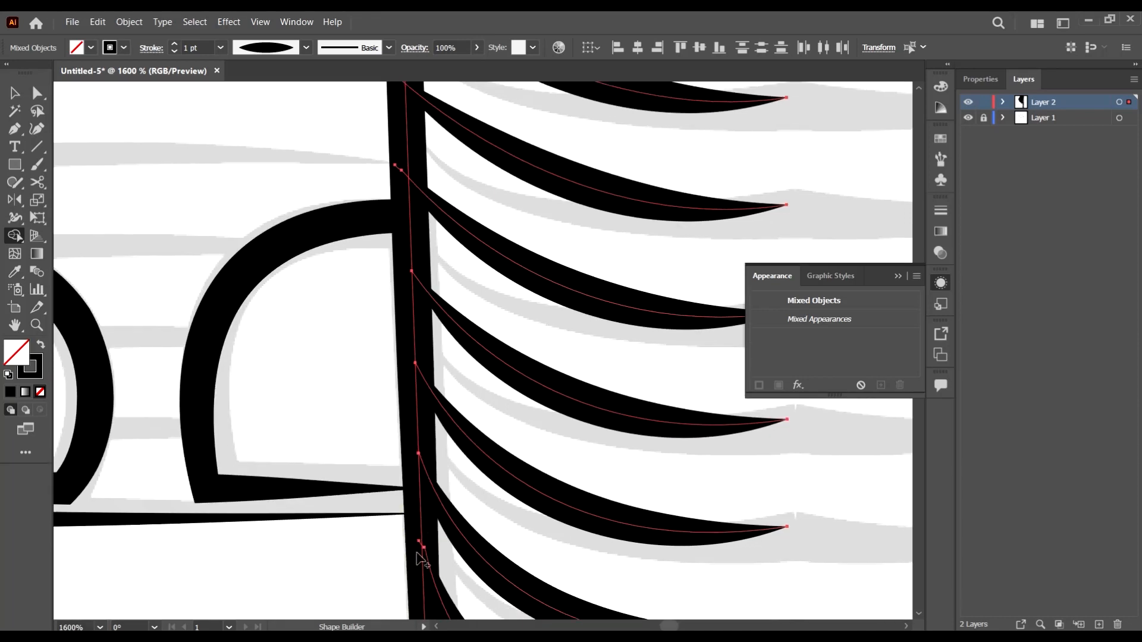
{"action": "scroll", "coordinate": [458, 512], "scroll_direction": "down", "scroll_amount": 4}
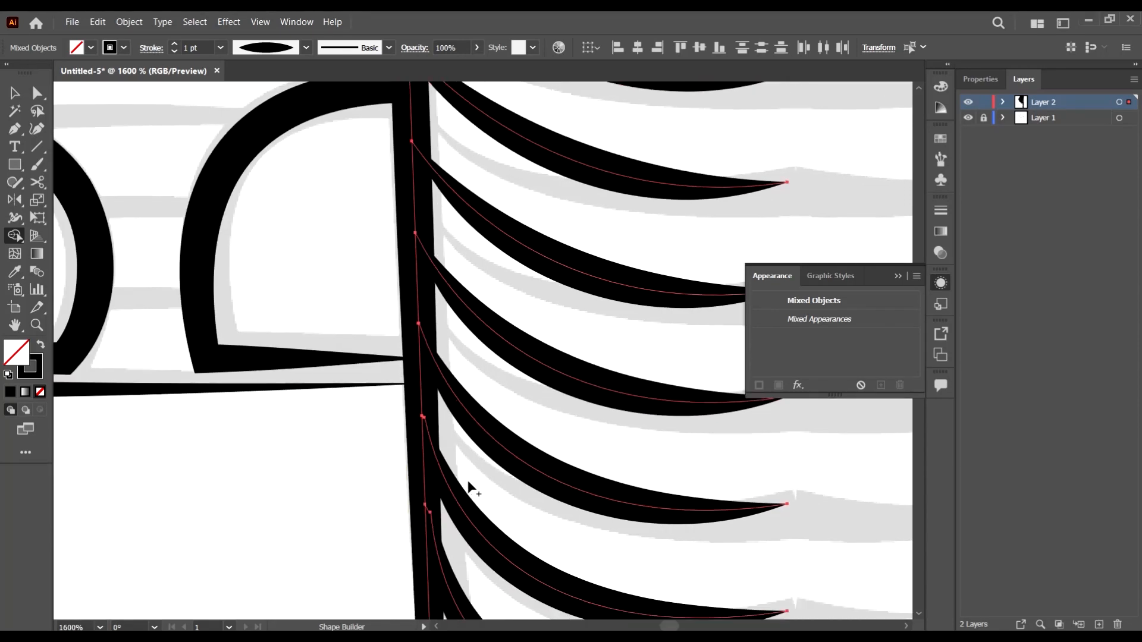
Remove the stripe ends crossing the trunk outline above the toes, working upward with Shape Builder
{"action": "scroll", "coordinate": [439, 242], "scroll_direction": "up", "scroll_amount": 7}
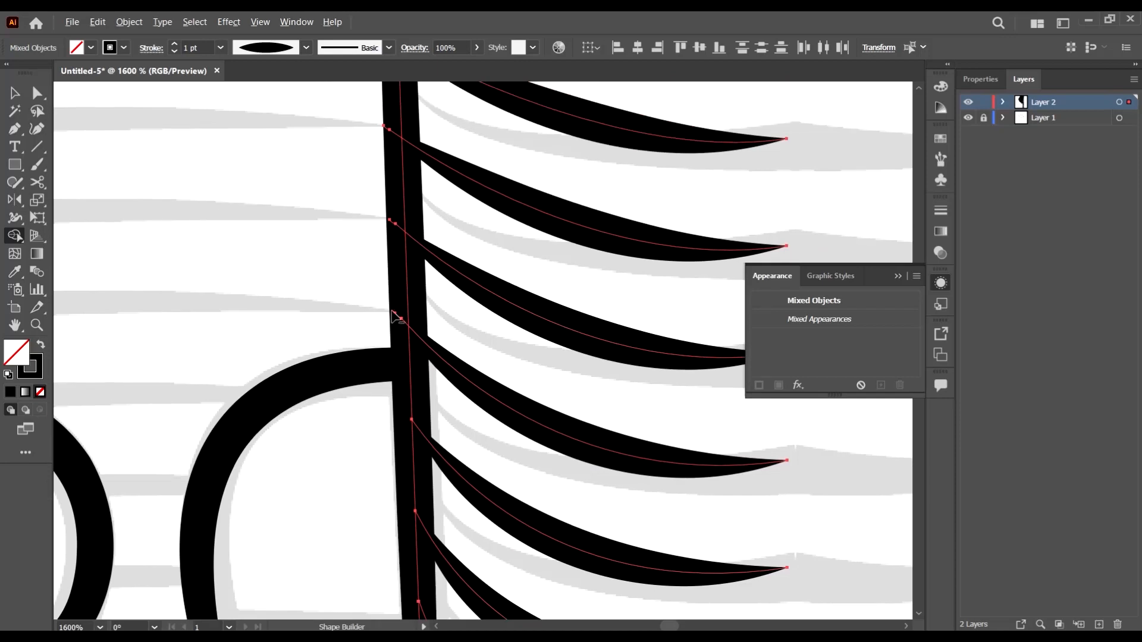
{"action": "left_click", "coordinate": [397, 317]}
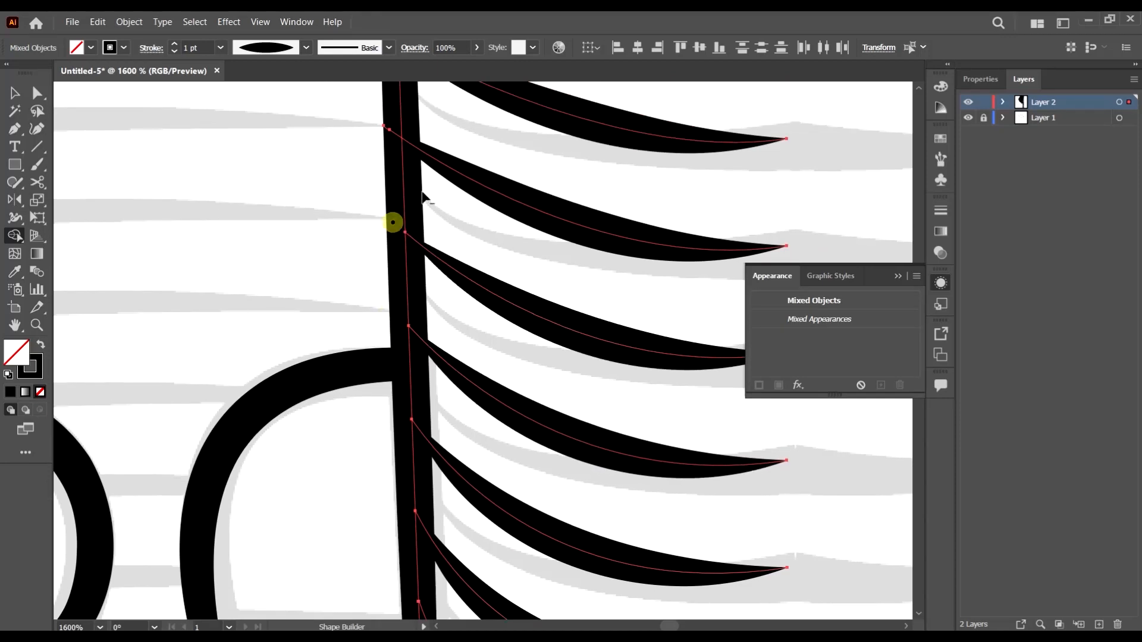
{"action": "scroll", "coordinate": [395, 222], "scroll_direction": "up", "scroll_amount": 3}
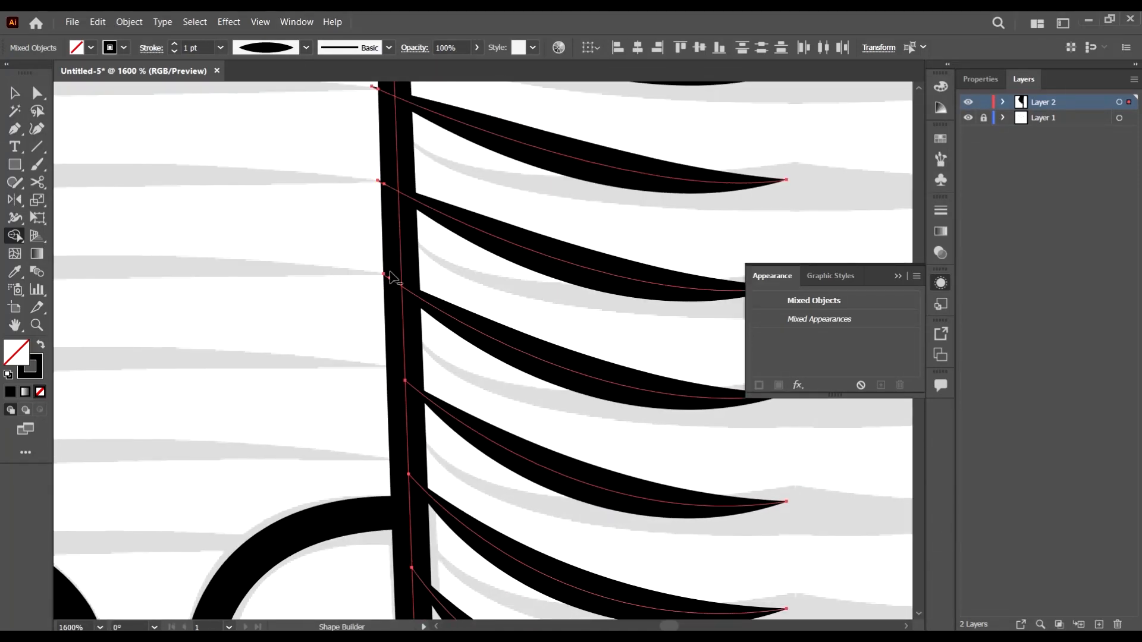
{"action": "scroll", "coordinate": [437, 229], "scroll_direction": "up", "scroll_amount": 2}
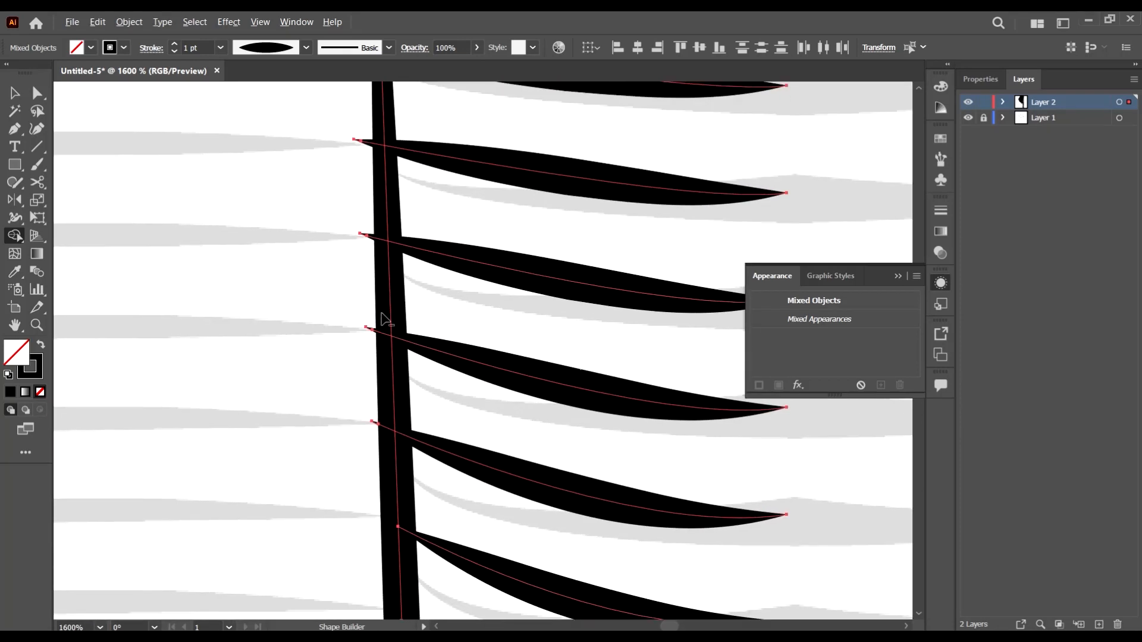
{"action": "scroll", "coordinate": [416, 357], "scroll_direction": "down", "scroll_amount": 1}
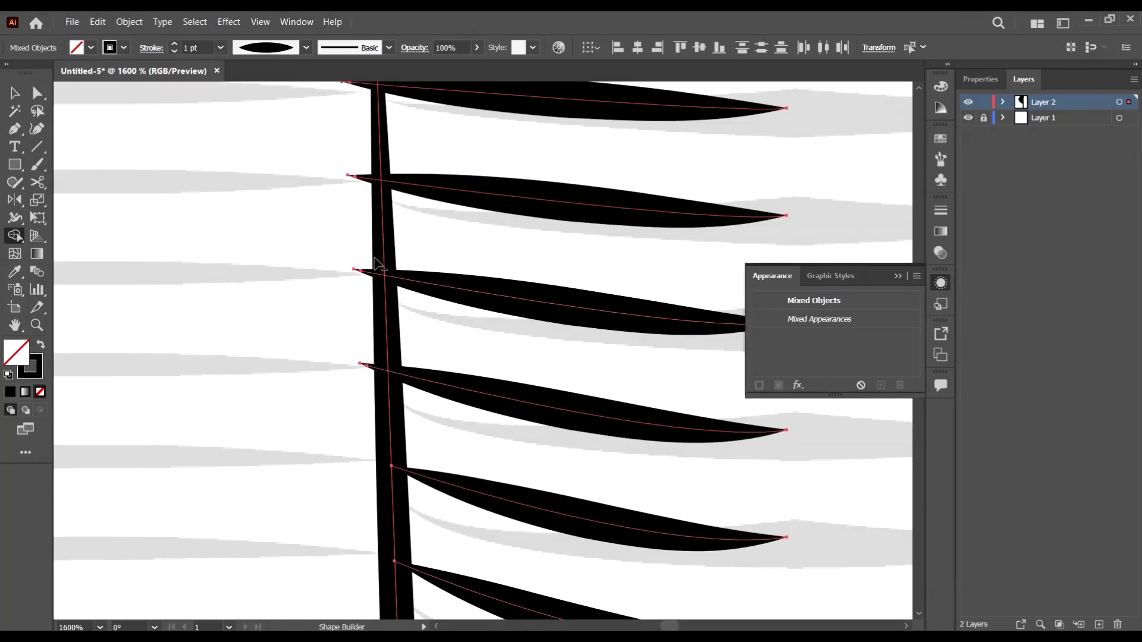
{"action": "left_click_drag", "start_coordinate": [369, 368], "coordinate": [370, 369]}
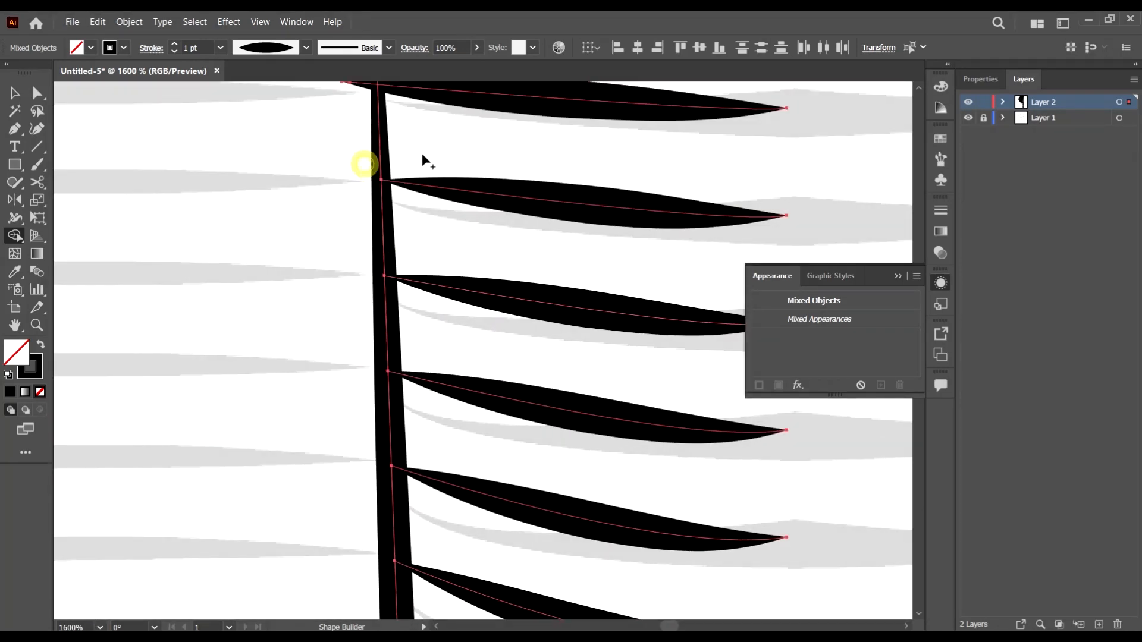
Remove the remaining stripe ends overhanging the lower trunk outline, up to the stripe at its upper tip
{"action": "key", "text": "ctrl+z"}
{"action": "key", "text": "ctrl+z"}
{"action": "key", "text": "ctrl+z"}
{"action": "left_click_drag", "start_coordinate": [357, 310], "coordinate": [356, 311]}
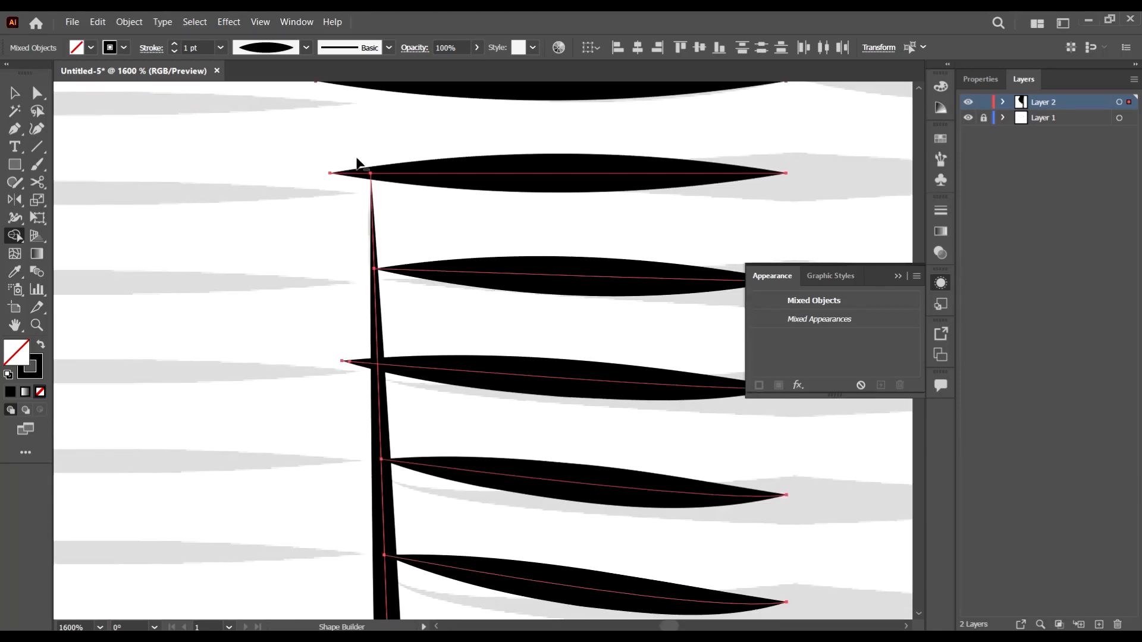
{"action": "left_click_drag", "start_coordinate": [357, 156], "coordinate": [358, 178]}
{"action": "scroll", "coordinate": [428, 153], "scroll_direction": "up", "scroll_amount": 3}
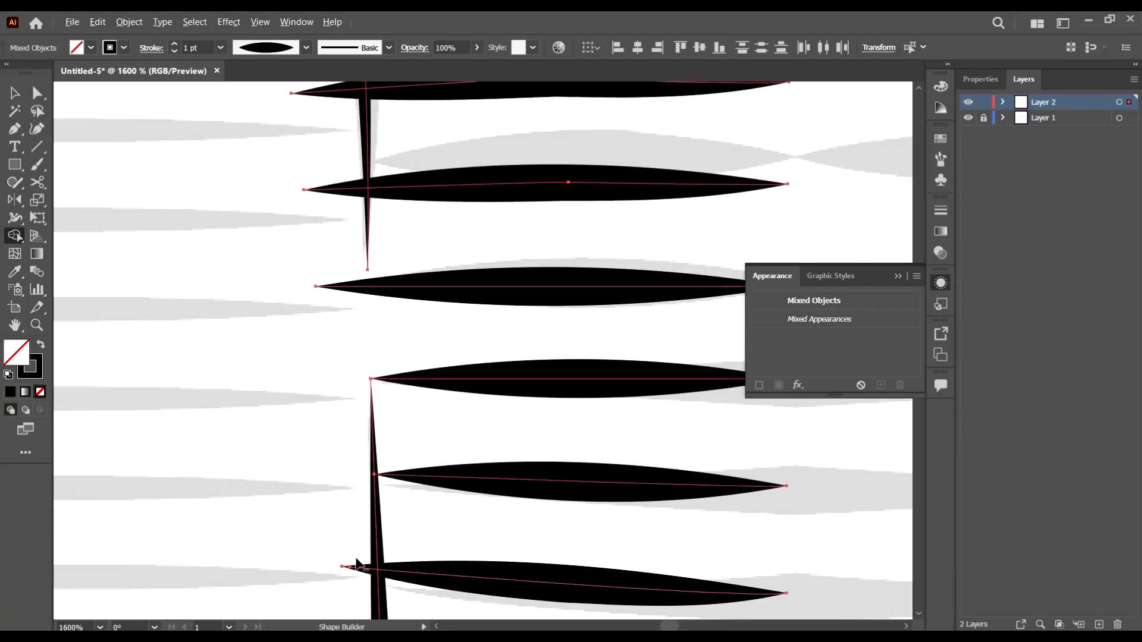
{"action": "left_click_drag", "start_coordinate": [357, 565], "coordinate": [373, 566]}
{"action": "scroll", "coordinate": [390, 357], "scroll_direction": "down", "scroll_amount": 2}
Sweep Shape Builder along the upper trunk outline to remove all stripe ends projecting beyond it
{"action": "scroll", "coordinate": [385, 311], "scroll_direction": "up", "scroll_amount": 3}
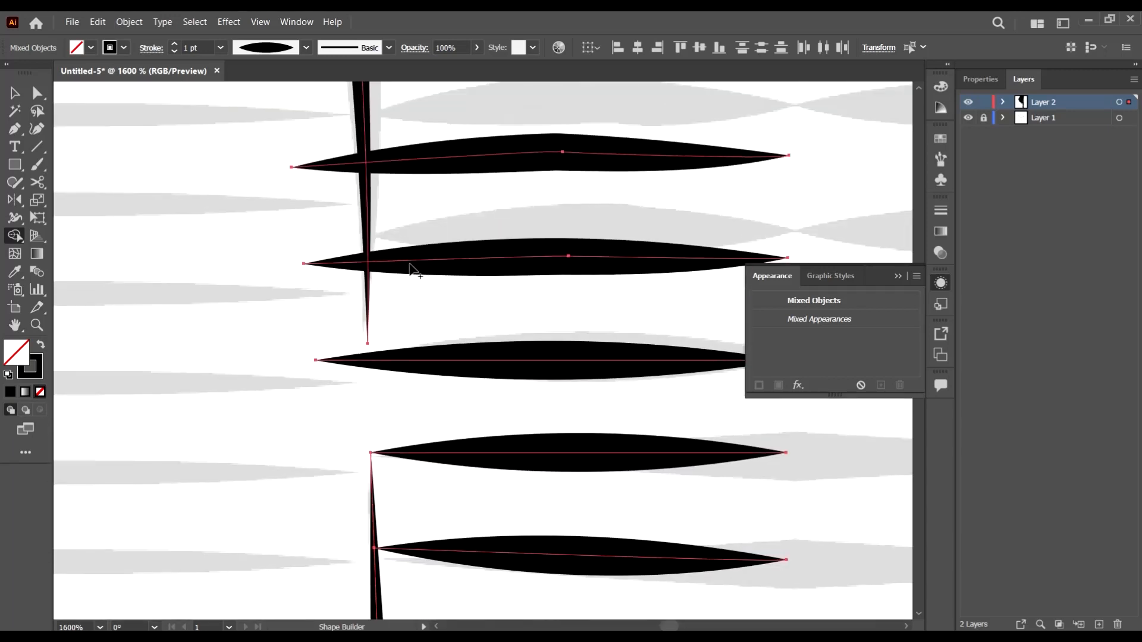
{"action": "scroll", "coordinate": [364, 219], "scroll_direction": "up", "scroll_amount": 1}
{"action": "left_click_drag", "start_coordinate": [340, 349], "coordinate": [341, 319]}
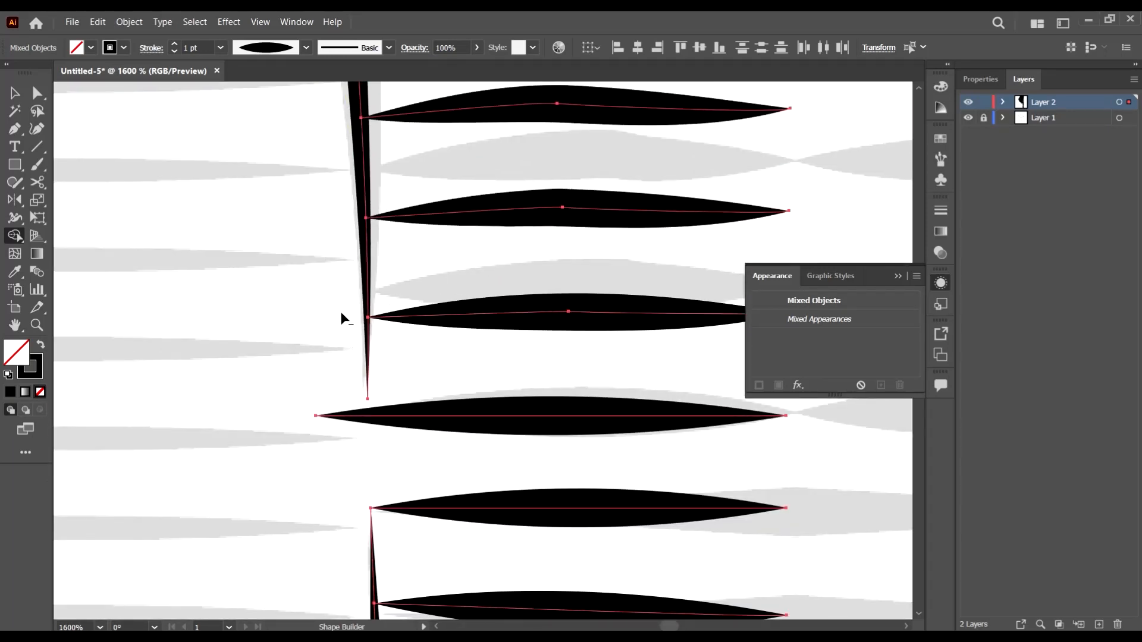
{"action": "scroll", "coordinate": [342, 318], "scroll_direction": "down", "scroll_amount": 3}
{"action": "scroll", "coordinate": [341, 183], "scroll_direction": "up", "scroll_amount": 2}
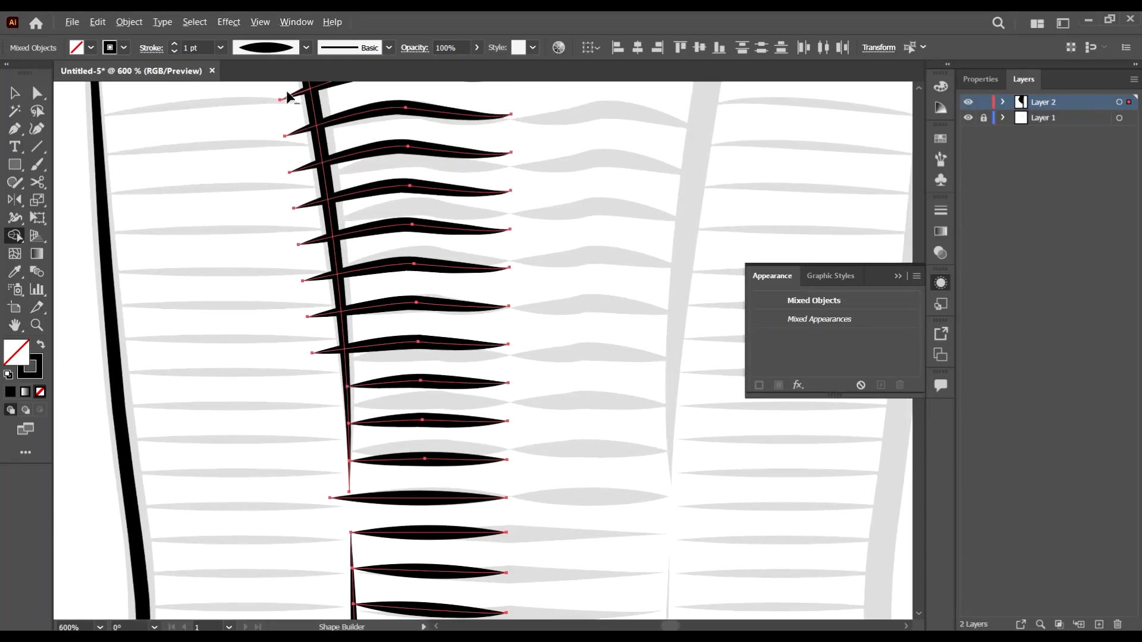
{"action": "left_click_drag", "start_coordinate": [295, 120], "coordinate": [311, 202]}
{"action": "left_click_drag", "start_coordinate": [357, 333], "coordinate": [369, 273]}
{"action": "scroll", "coordinate": [369, 273], "scroll_direction": "up", "scroll_amount": 5}
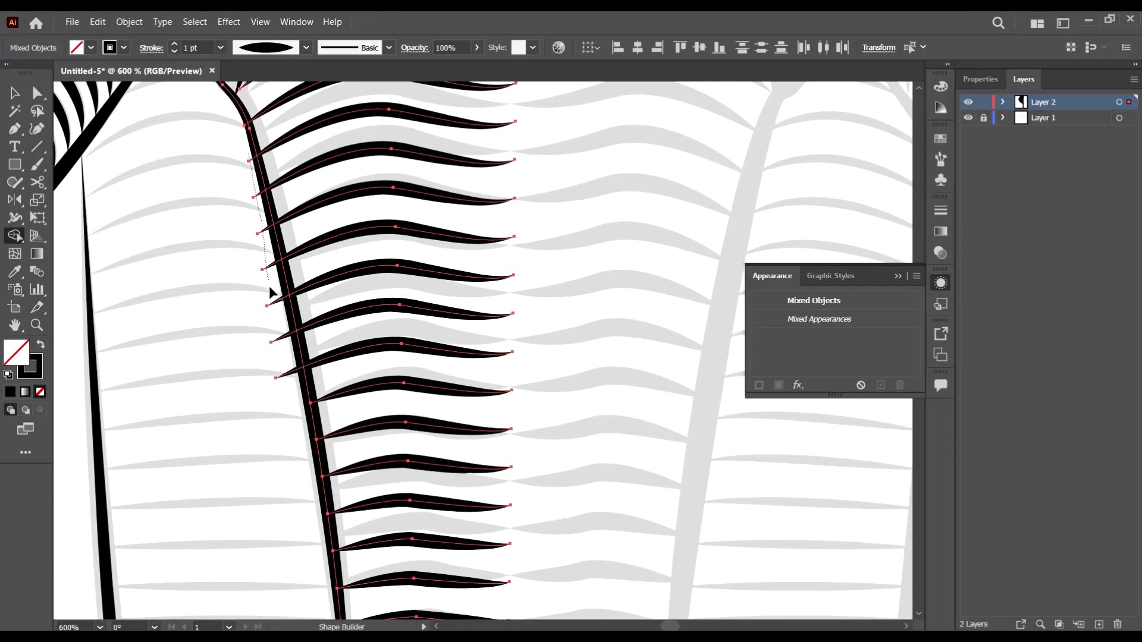
{"action": "left_click_drag", "start_coordinate": [292, 348], "coordinate": [301, 332]}
{"action": "scroll", "coordinate": [301, 332], "scroll_direction": "down", "scroll_amount": 5}
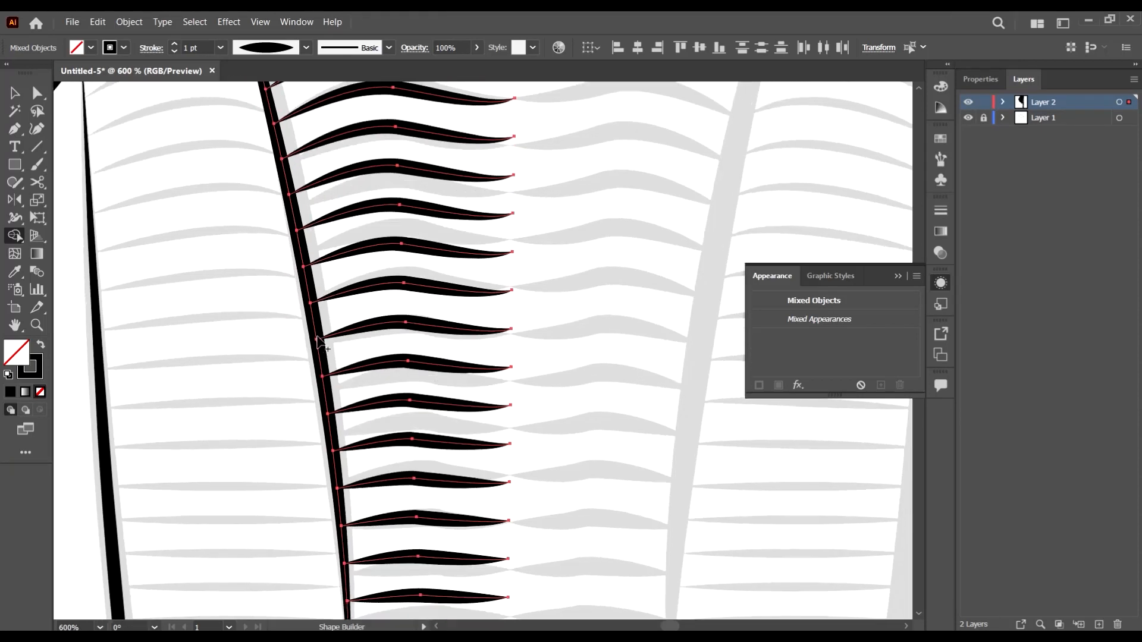
Cut the horizontal stripe in the outline gap with Scissors in line with the upper outline's tip, and delete the overhanging piece
{"action": "scroll", "coordinate": [369, 426], "scroll_direction": "down", "scroll_amount": 2}
{"action": "scroll", "coordinate": [360, 383], "scroll_direction": "up", "scroll_amount": 3}
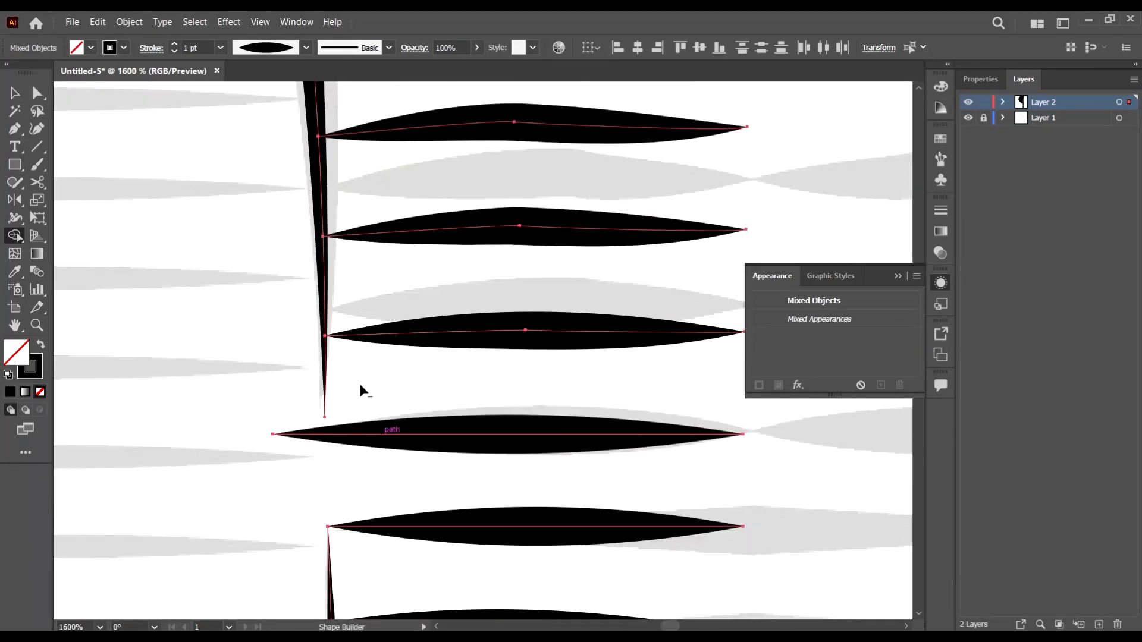
{"action": "key", "text": "c"}
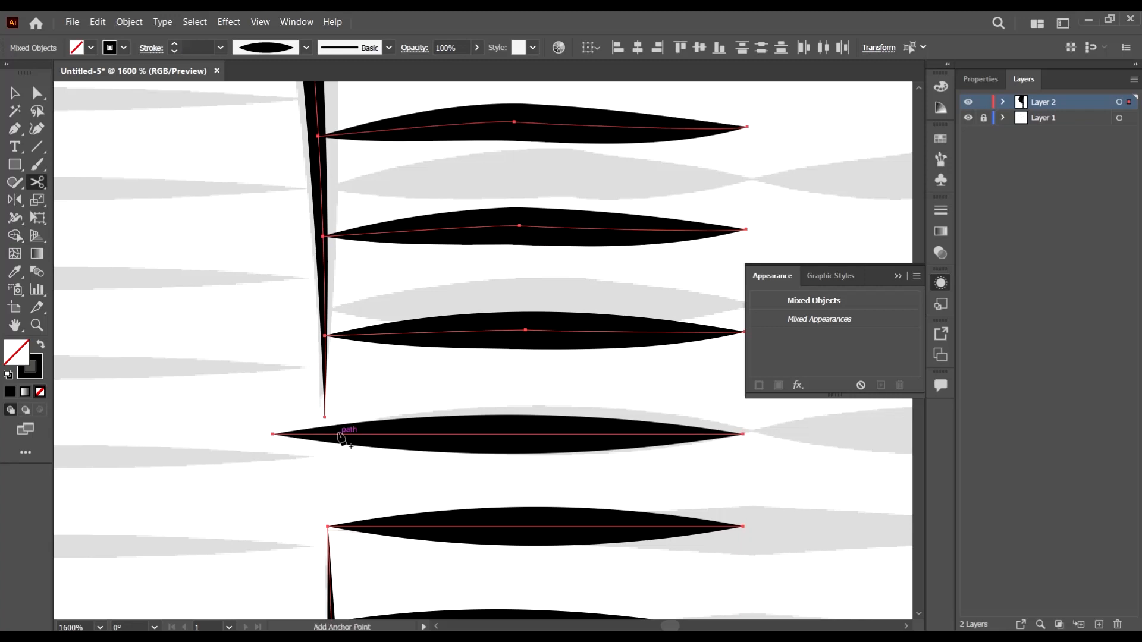
{"action": "scroll", "coordinate": [381, 442], "scroll_direction": "up", "scroll_amount": 3}
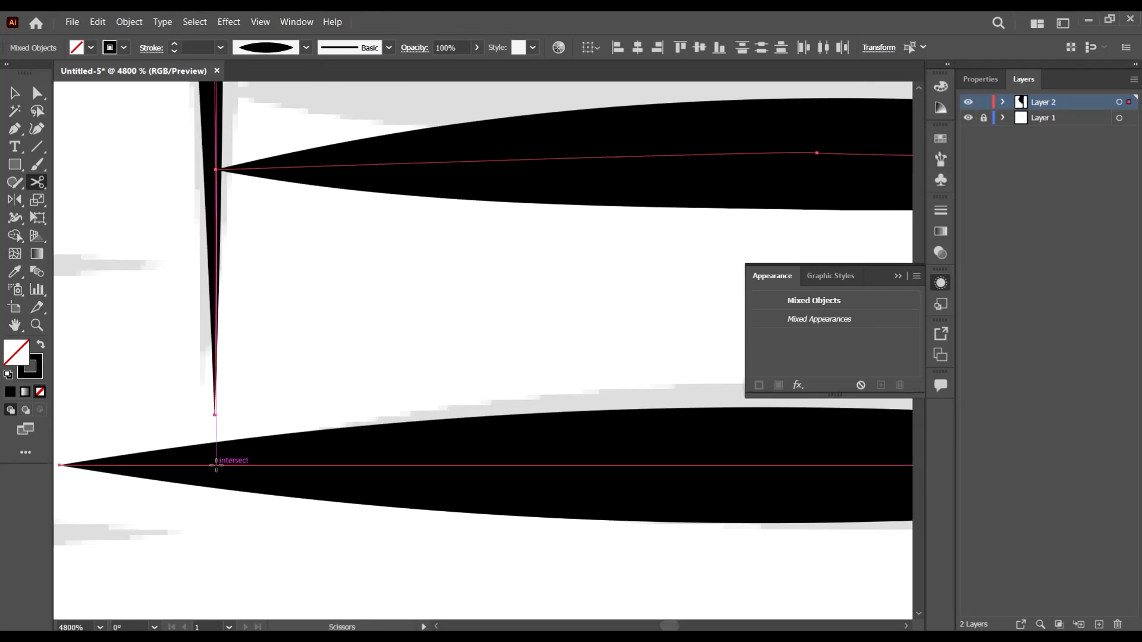
{"action": "left_click", "coordinate": [216, 465]}
{"action": "scroll", "coordinate": [215, 465], "scroll_direction": "down", "scroll_amount": 3}
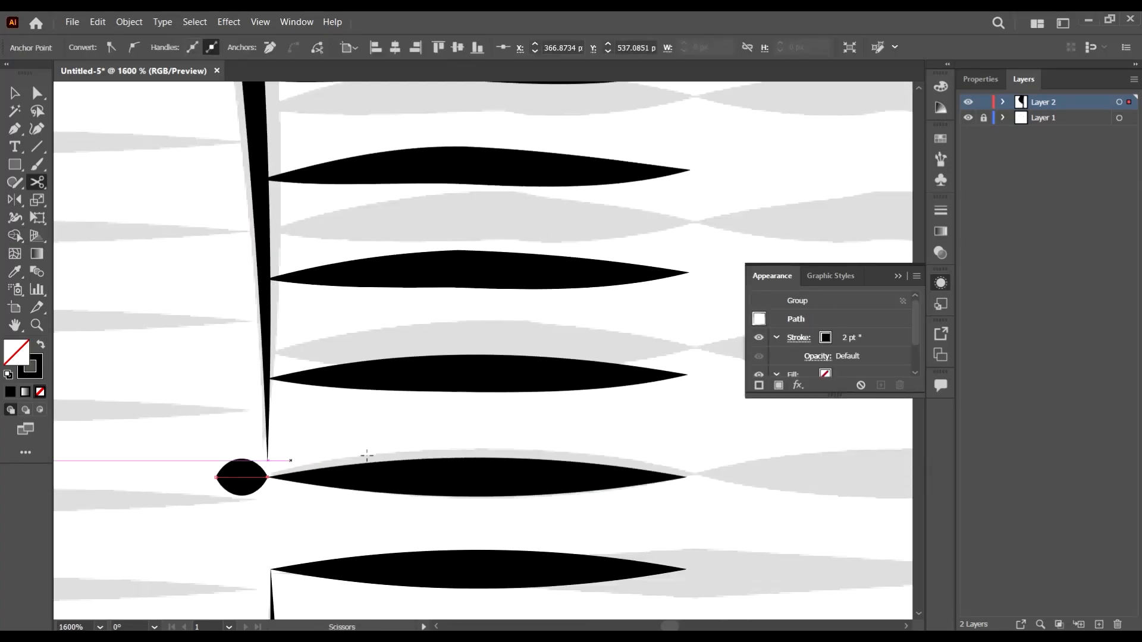
{"action": "key", "text": "Delete"}
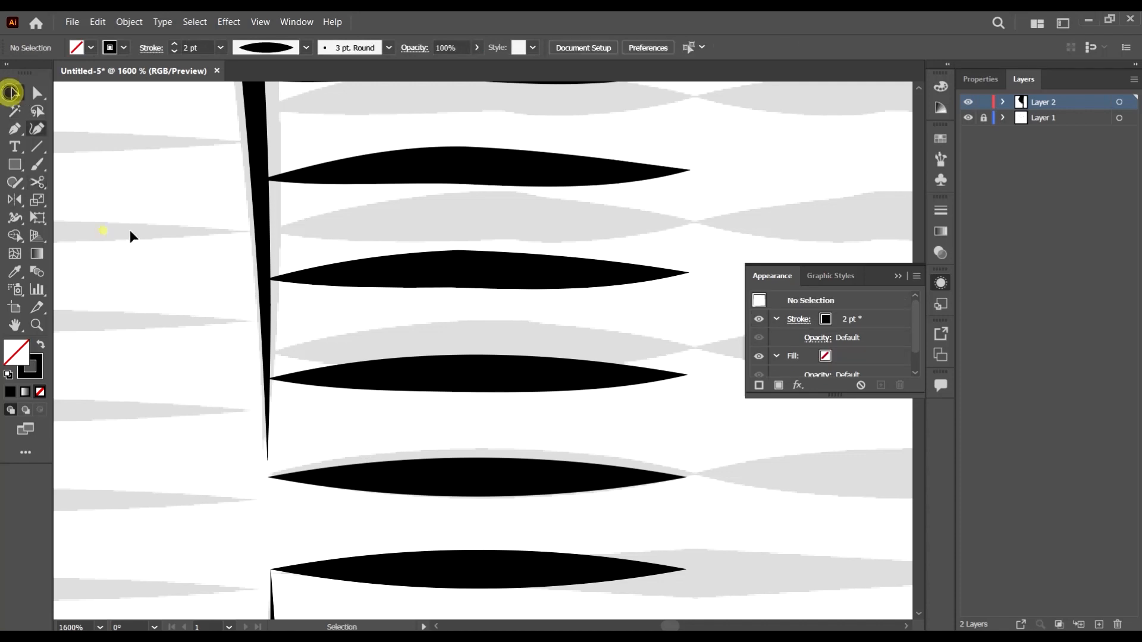
Draw a Pen curve across the base of the foot, from outside its outer edge to the trunk outline
{"action": "scroll", "coordinate": [287, 270], "scroll_direction": "down", "scroll_amount": 6}
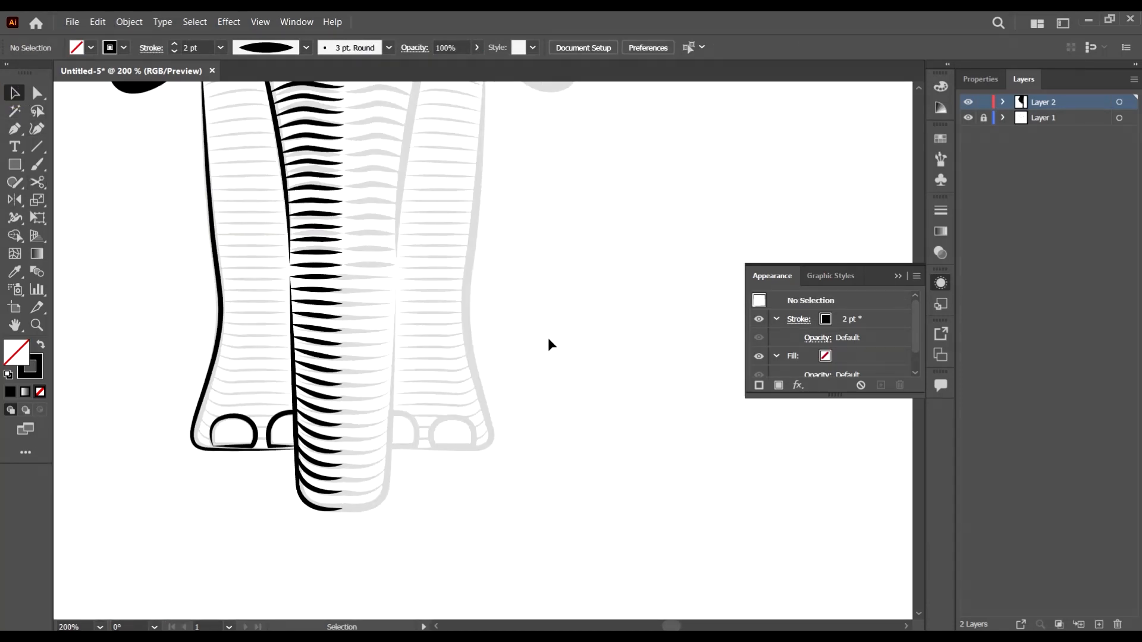
{"action": "scroll", "coordinate": [548, 338], "scroll_direction": "up", "scroll_amount": 2}
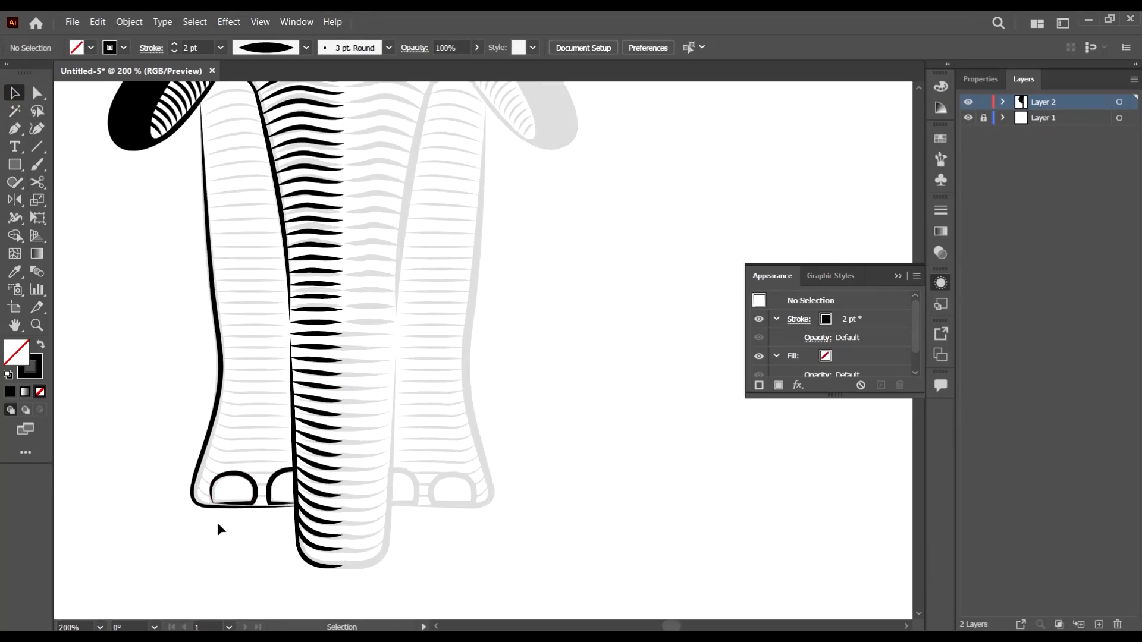
{"action": "scroll", "coordinate": [229, 354], "scroll_direction": "up", "scroll_amount": 3}
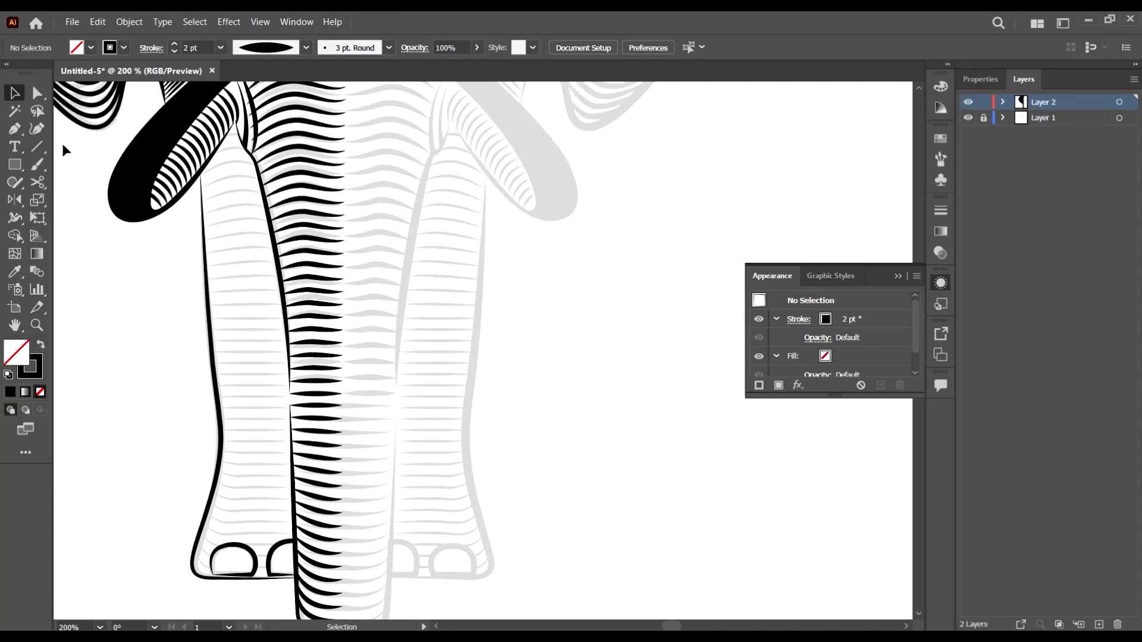
{"action": "left_click", "coordinate": [12, 129]}
{"action": "scroll", "coordinate": [173, 500], "scroll_direction": "down", "scroll_amount": 3}
{"action": "scroll", "coordinate": [169, 476], "scroll_direction": "up", "scroll_amount": 3}
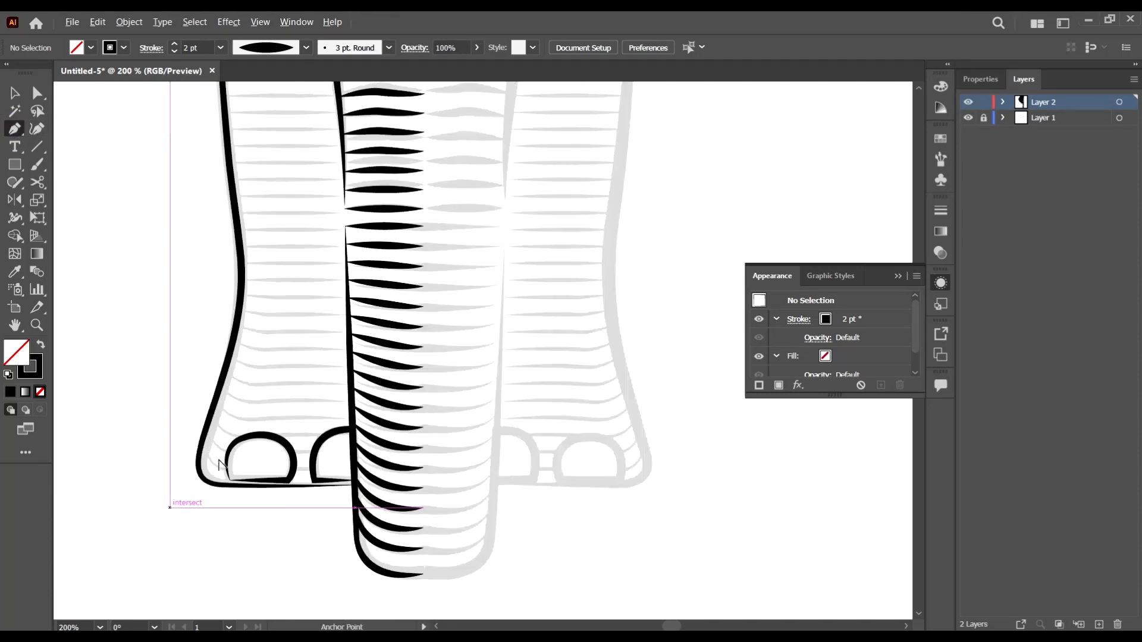
{"action": "left_click", "coordinate": [152, 412]}
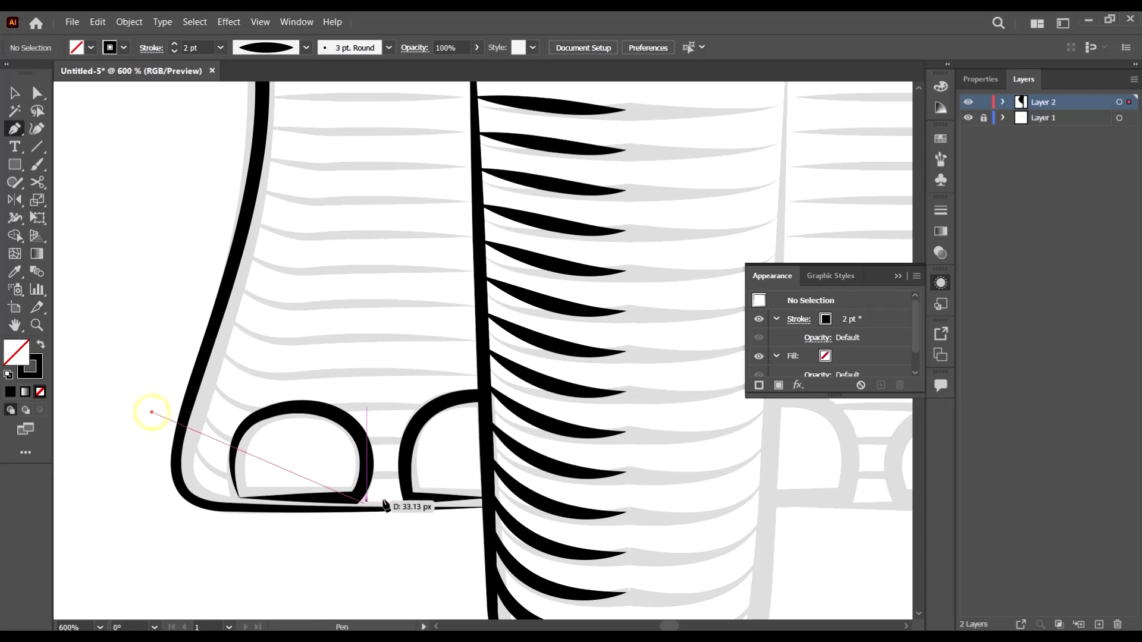
{"action": "left_click_drag", "start_coordinate": [495, 487], "coordinate": [866, 437]}
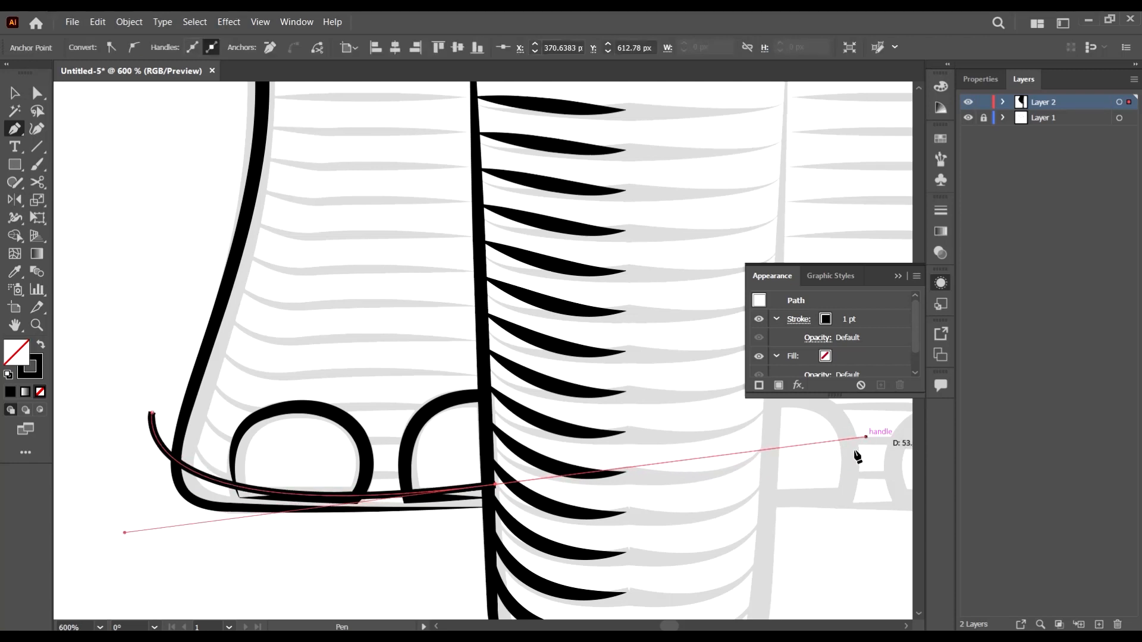
Reshape the curve across the foot's base by moving its outer end point and adjusting the direction handles at both ends
{"action": "left_click", "coordinate": [130, 391], "text": "ctrl"}
{"action": "left_click_drag", "start_coordinate": [150, 418], "coordinate": [160, 430]}
{"action": "left_click_drag", "start_coordinate": [124, 533], "coordinate": [137, 536]}
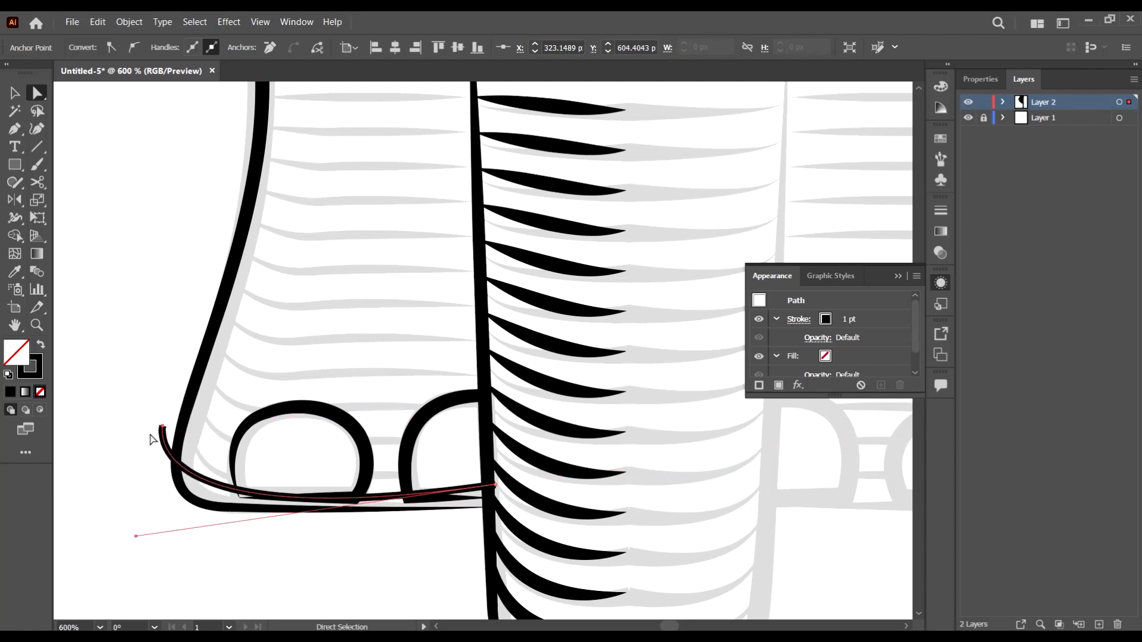
{"action": "left_click", "coordinate": [135, 48]}
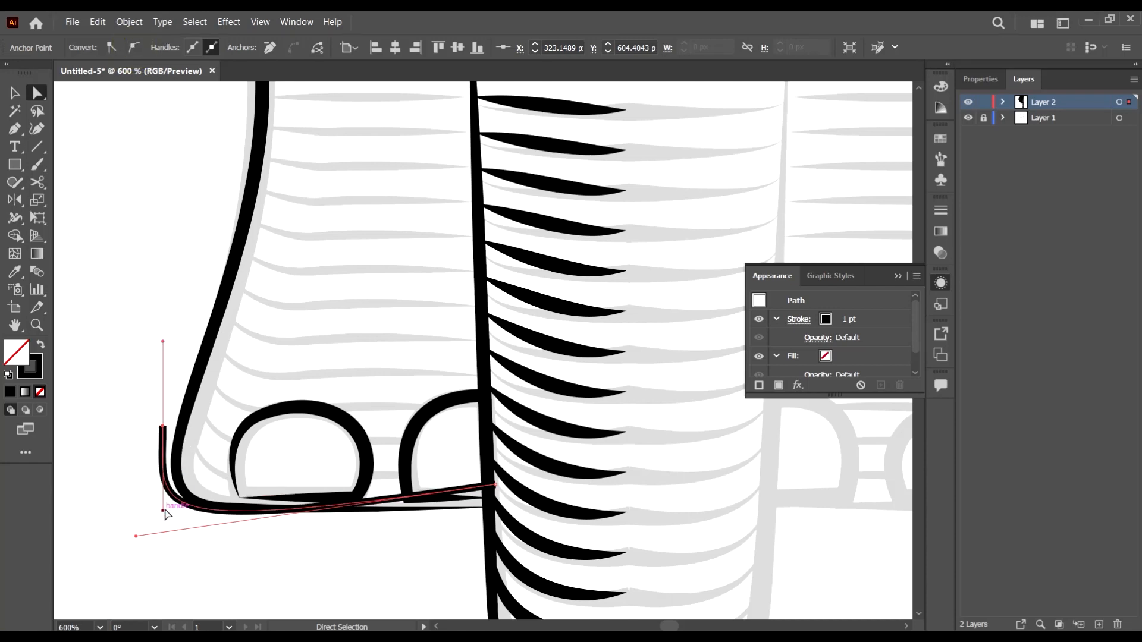
{"action": "left_click_drag", "start_coordinate": [165, 512], "coordinate": [142, 436]}
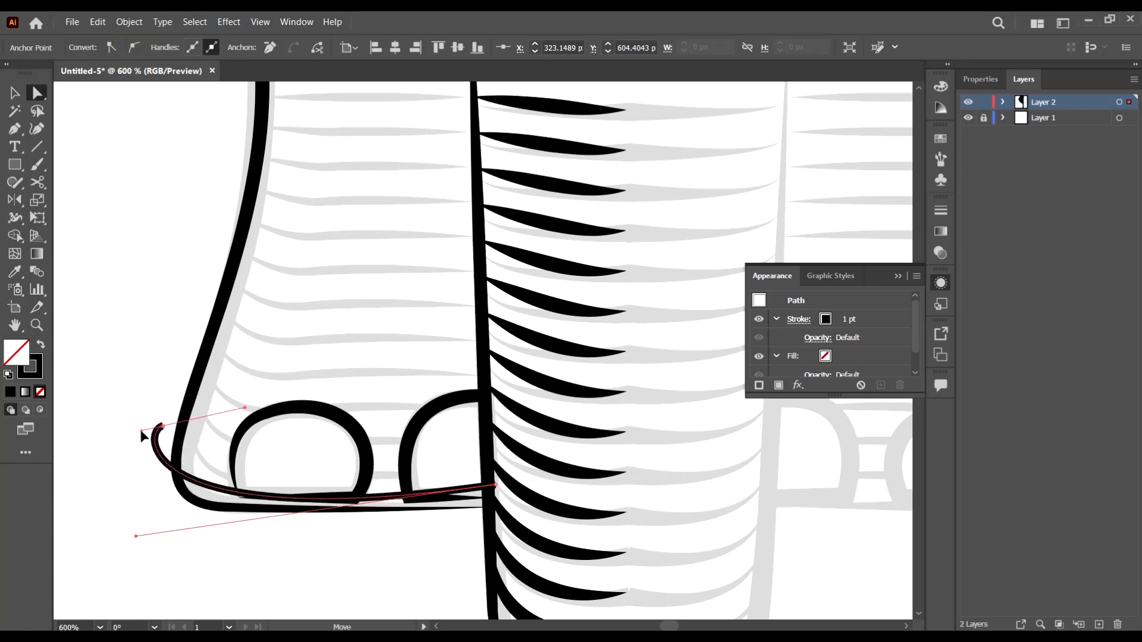
{"action": "left_click_drag", "start_coordinate": [136, 537], "coordinate": [159, 508]}
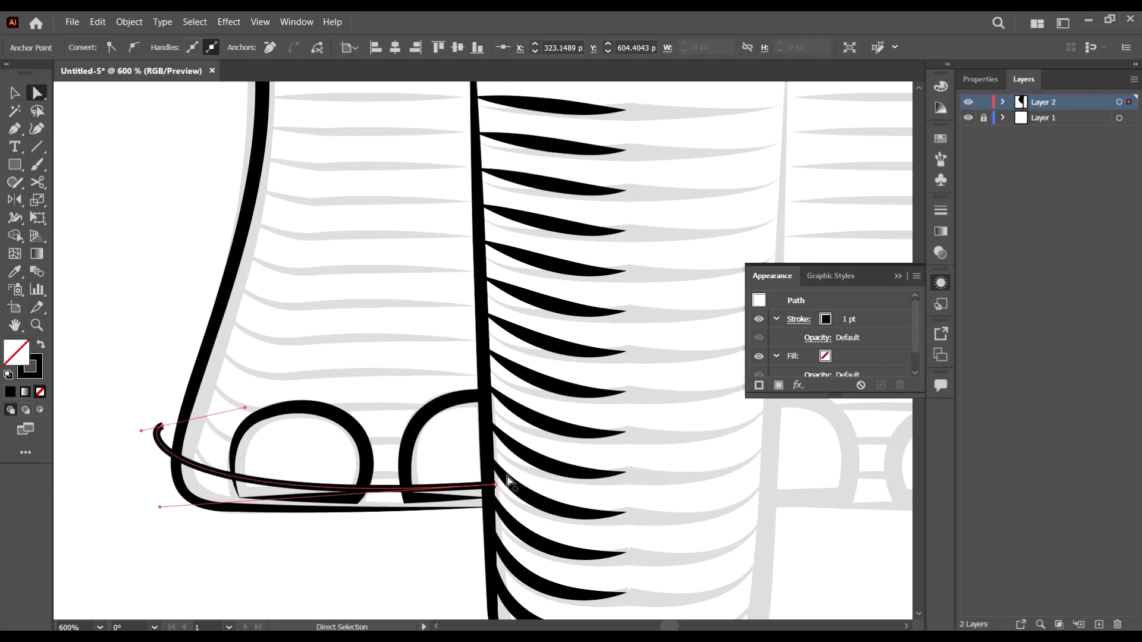
{"action": "left_click_drag", "start_coordinate": [494, 485], "coordinate": [659, 474]}
{"action": "mouse_move", "coordinate": [160, 508]}
{"action": "left_mouse_down"}
{"action": "mouse_move", "coordinate": [181, 510]}
{"action": "mouse_move", "coordinate": [166, 533]}
{"action": "mouse_move", "coordinate": [153, 527]}
{"action": "left_mouse_up"}
{"action": "left_click_drag", "start_coordinate": [141, 431], "coordinate": [157, 461]}
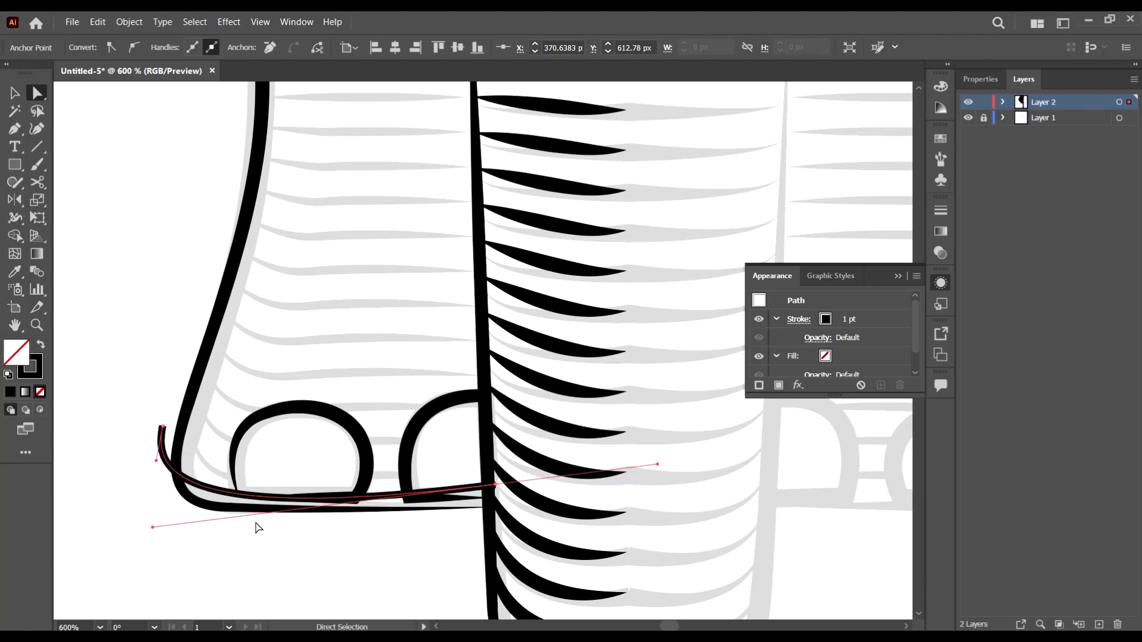
{"action": "left_click_drag", "start_coordinate": [153, 528], "coordinate": [155, 520]}
Draw an arched Pen curve across the upper front leg, from the trunk outline to just outside the leg's outer edge
{"action": "scroll", "coordinate": [207, 455], "scroll_direction": "down", "scroll_amount": 2}
{"action": "scroll", "coordinate": [298, 223], "scroll_direction": "up", "scroll_amount": 3}
{"action": "scroll", "coordinate": [291, 213], "scroll_direction": "up", "scroll_amount": 5}
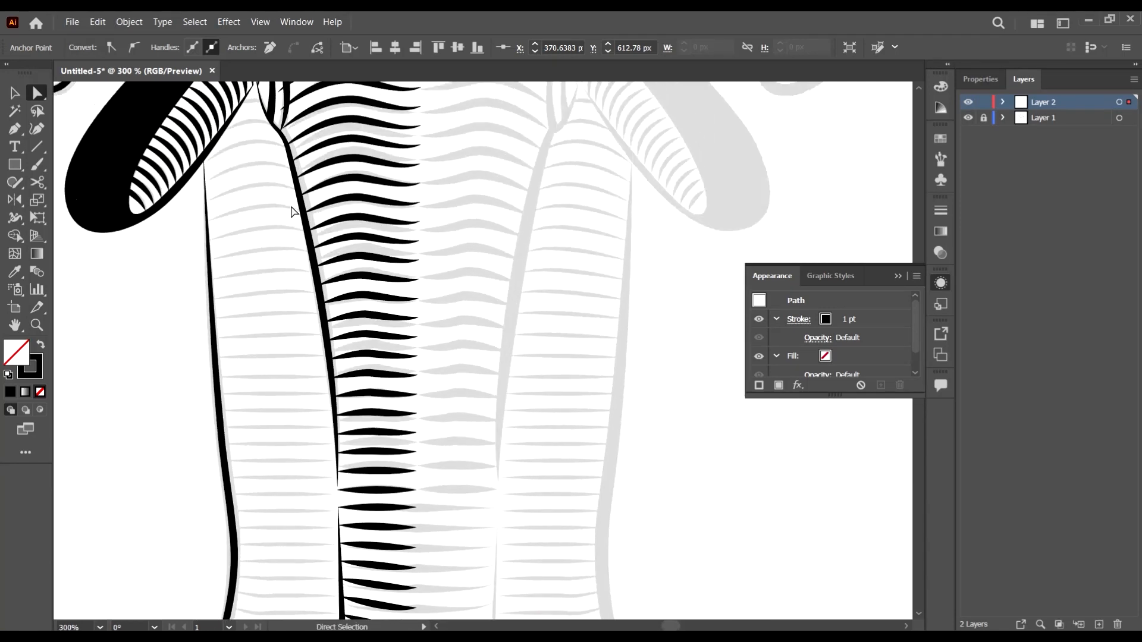
{"action": "scroll", "coordinate": [78, 160], "scroll_direction": "up", "scroll_amount": 3}
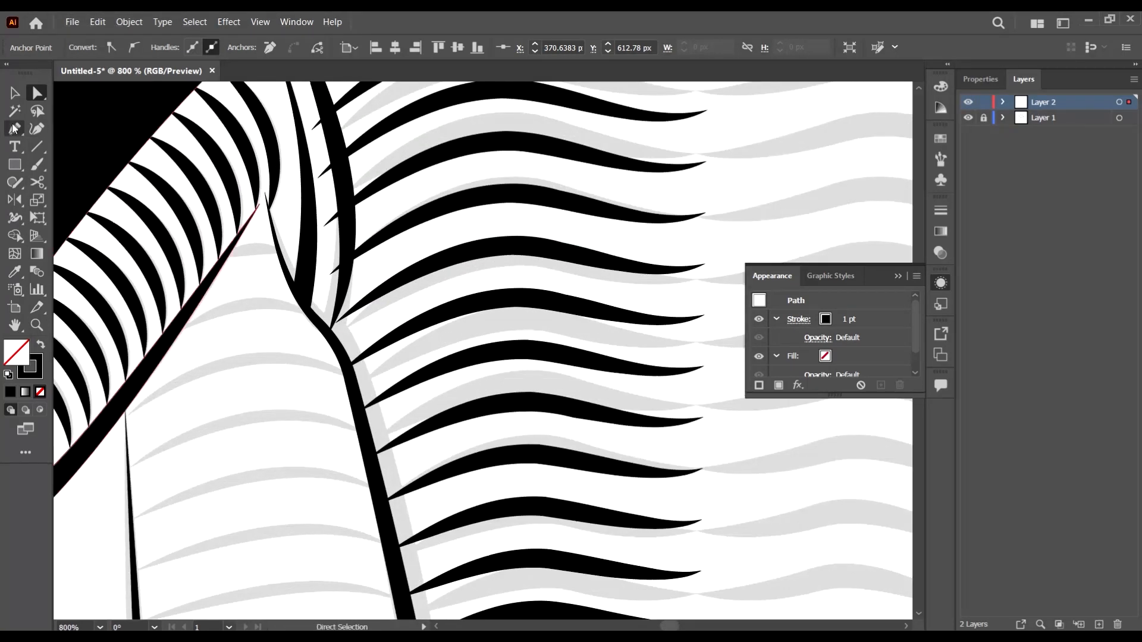
{"action": "left_click", "coordinate": [14, 129]}
{"action": "scroll", "coordinate": [402, 352], "scroll_direction": "down", "scroll_amount": 2}
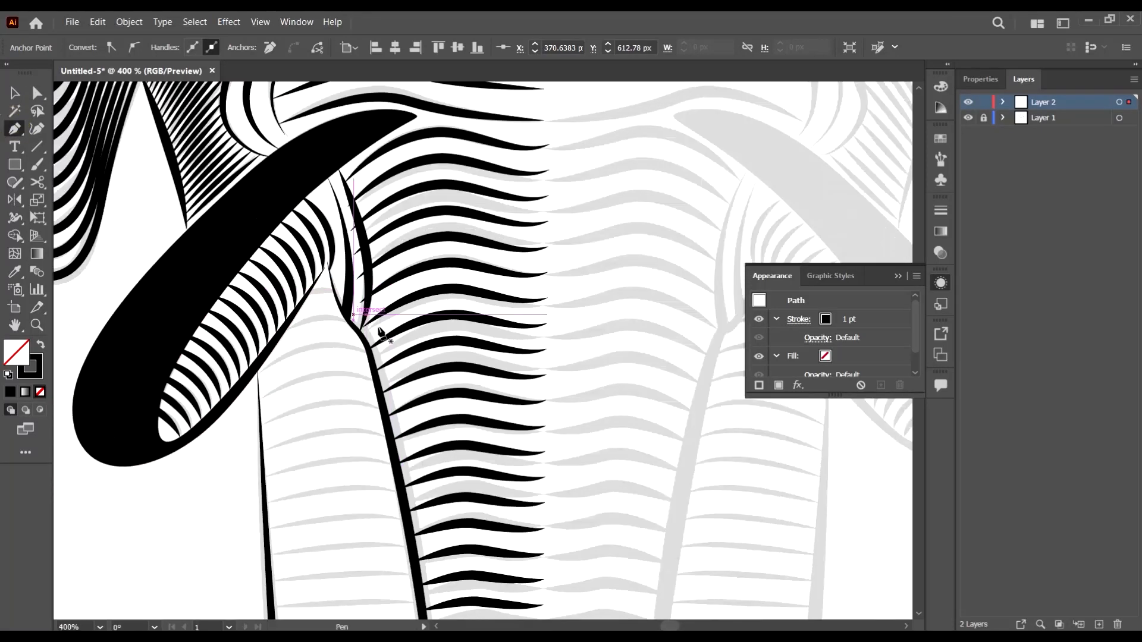
{"action": "scroll", "coordinate": [382, 331], "scroll_direction": "up", "scroll_amount": 1}
{"action": "scroll", "coordinate": [383, 446], "scroll_direction": "down", "scroll_amount": 1}
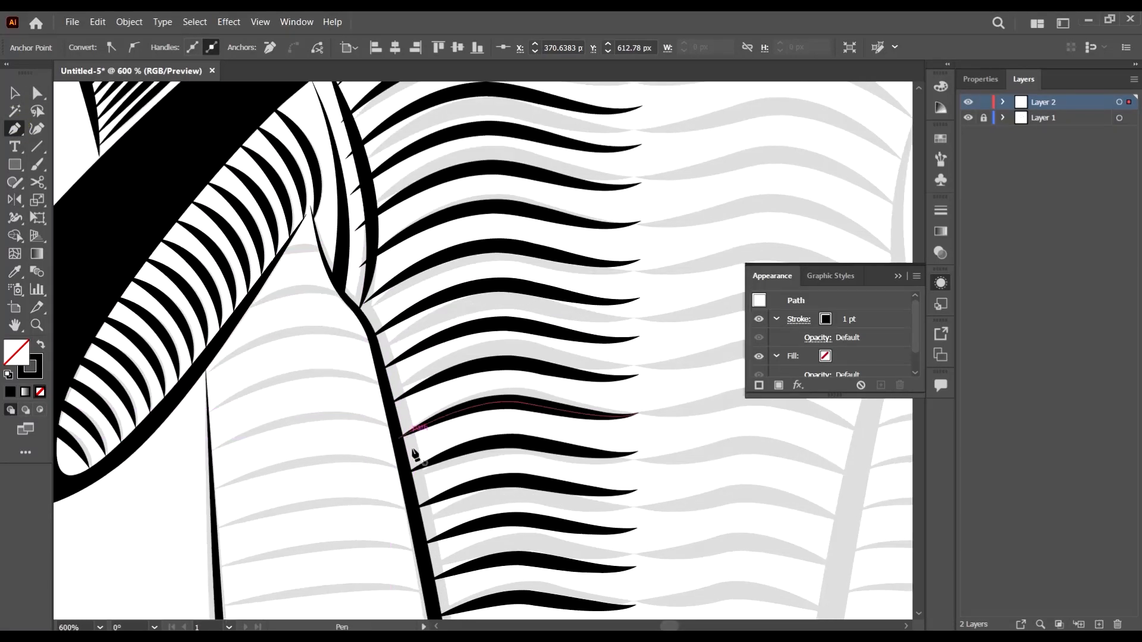
{"action": "left_click", "coordinate": [427, 475]}
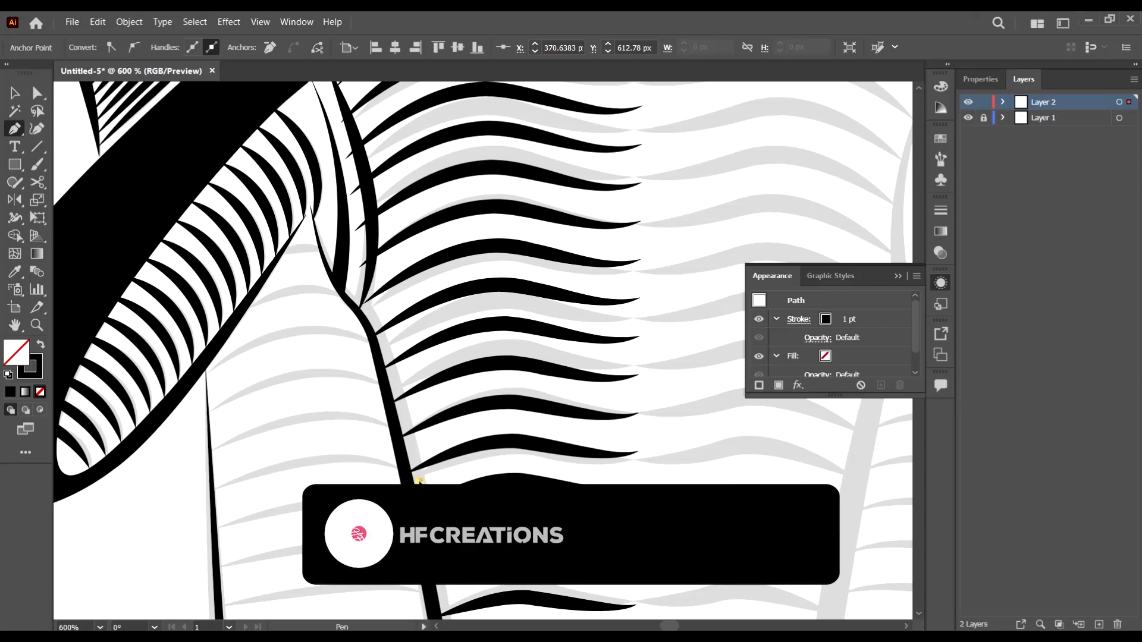
{"action": "mouse_move", "coordinate": [189, 506]}
{"action": "left_mouse_down"}
{"action": "mouse_move", "coordinate": [127, 565]}
{"action": "mouse_move", "coordinate": [31, 558]}
{"action": "mouse_move", "coordinate": [144, 594]}
{"action": "left_mouse_up"}
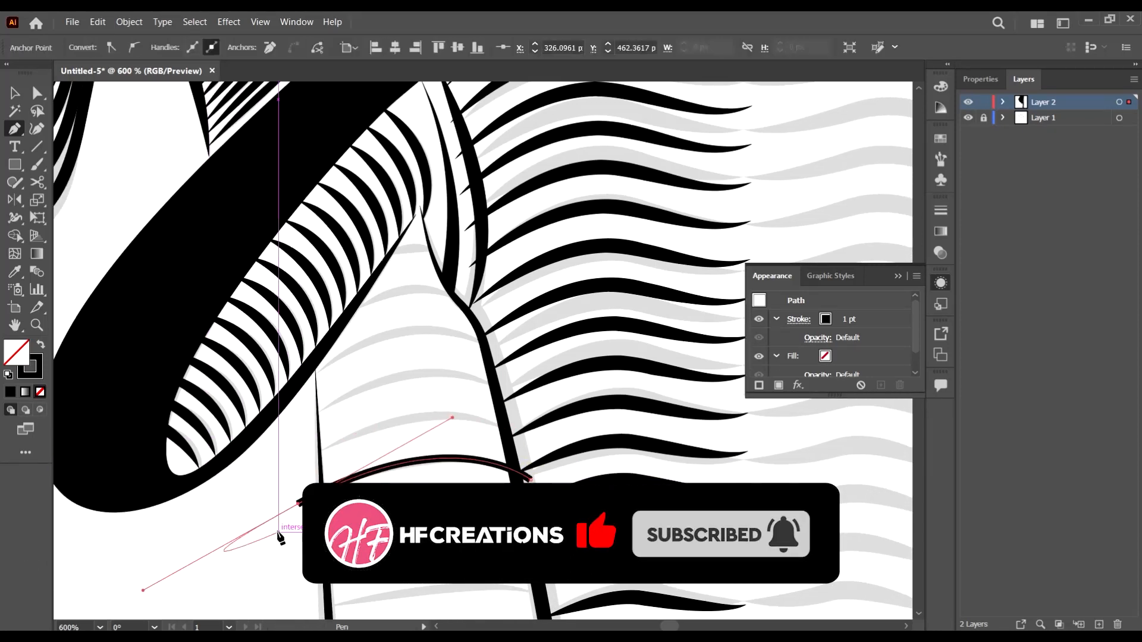
{"action": "key", "text": "v"}
Delete the reshaped curve across the base of the foot
{"action": "scroll", "coordinate": [414, 478], "scroll_direction": "down", "scroll_amount": 1}
{"action": "scroll", "coordinate": [423, 458], "scroll_direction": "down", "scroll_amount": 3}
{"action": "scroll", "coordinate": [416, 428], "scroll_direction": "down", "scroll_amount": 4}
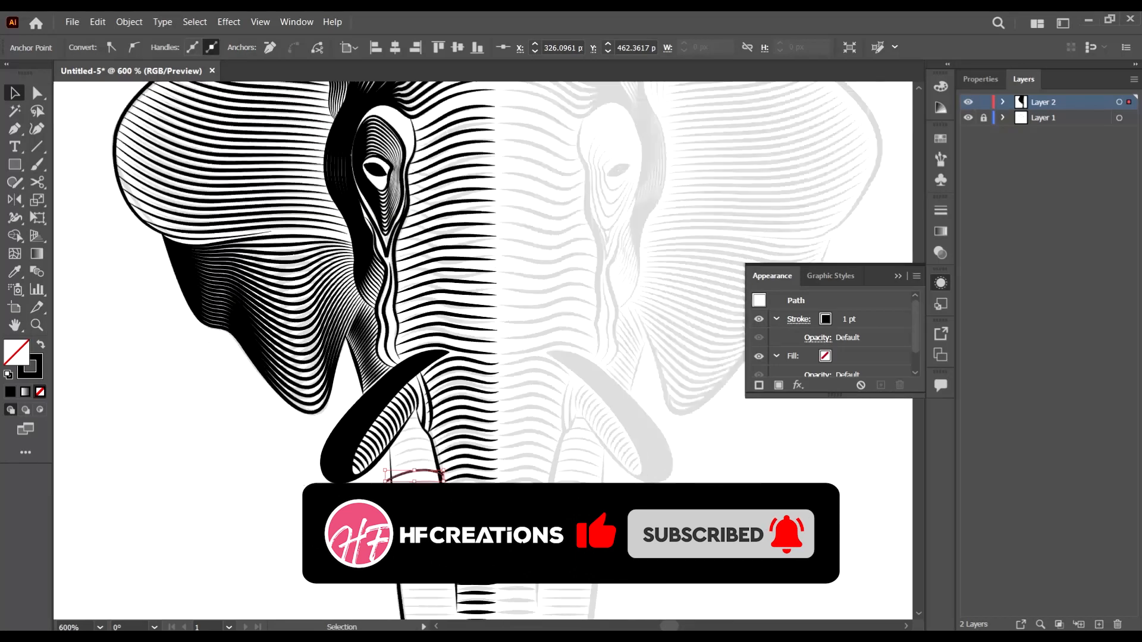
{"action": "scroll", "coordinate": [383, 427], "scroll_direction": "down", "scroll_amount": 3}
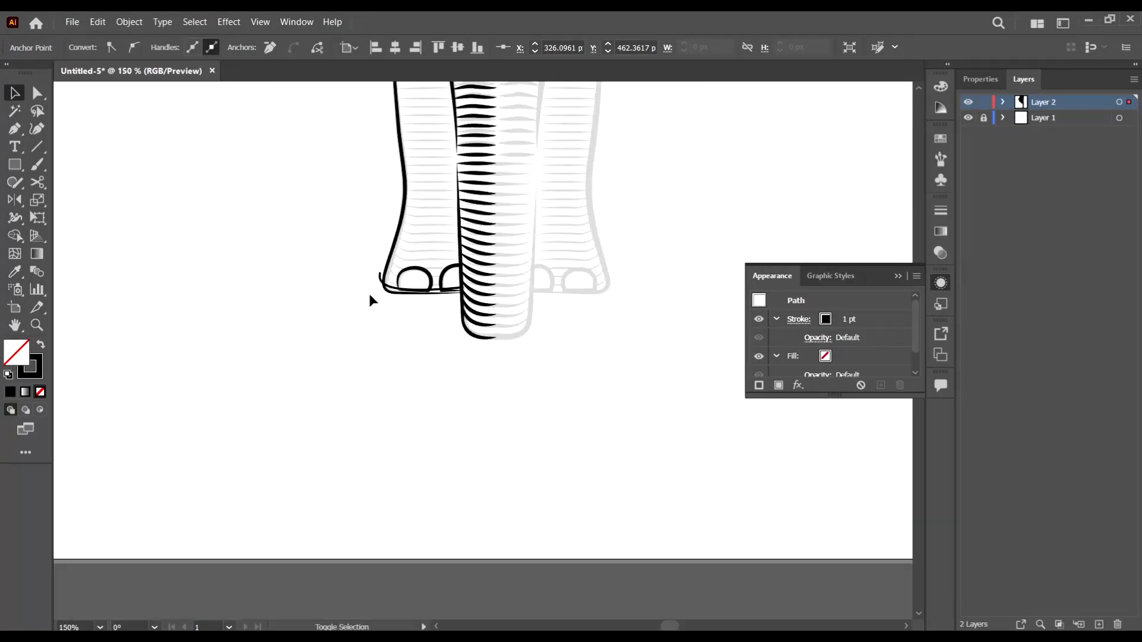
{"action": "left_click", "coordinate": [381, 275]}
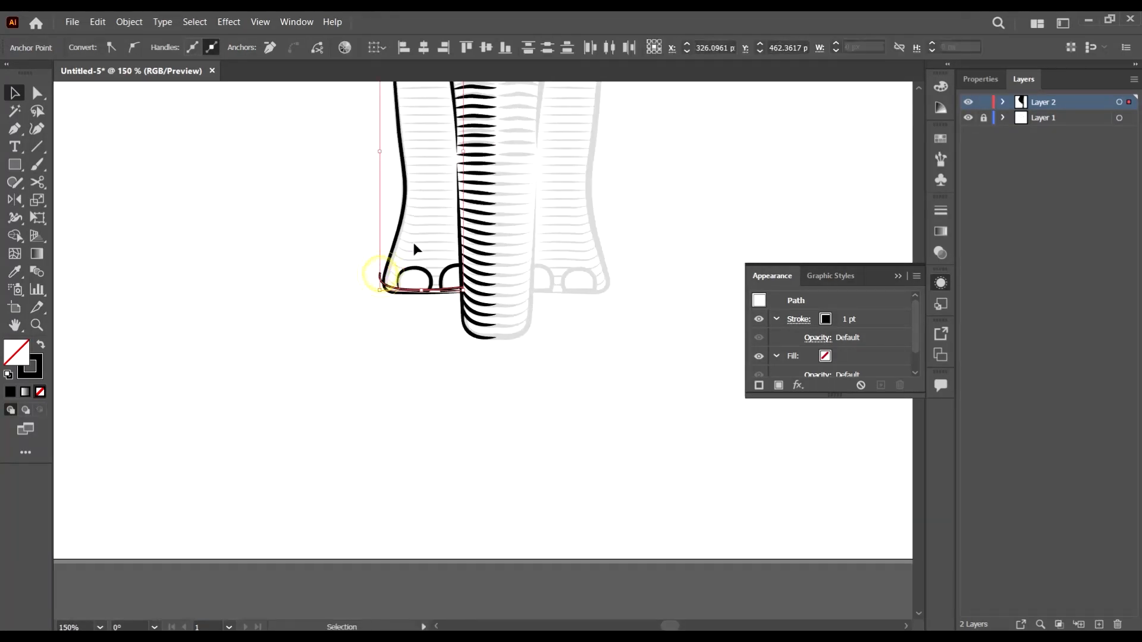
{"action": "scroll", "coordinate": [357, 428], "scroll_direction": "up", "scroll_amount": 3}
{"action": "left_click", "coordinate": [334, 322]}
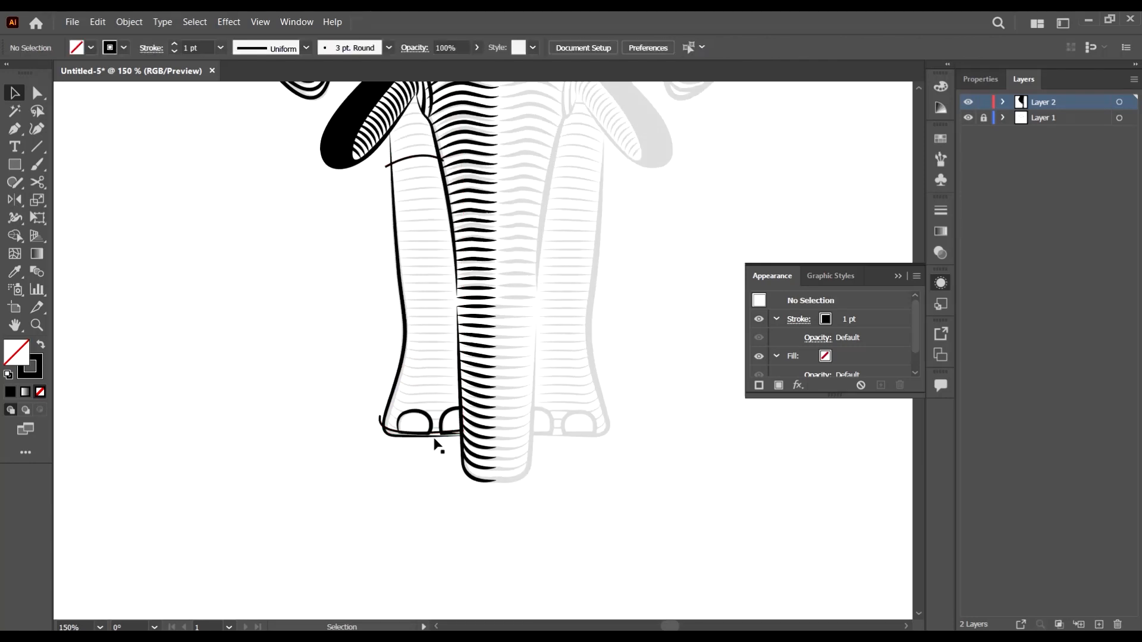
{"action": "scroll", "coordinate": [446, 435], "scroll_direction": "up", "scroll_amount": 3}
{"action": "left_click", "coordinate": [443, 420]}
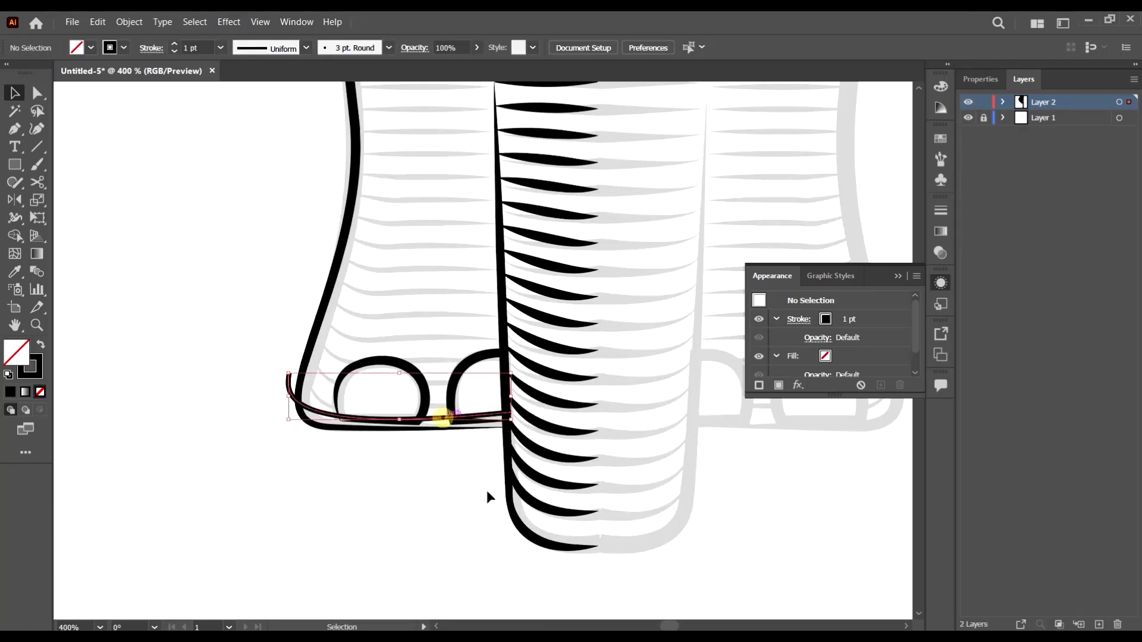
{"action": "key", "text": "Delete"}
Redraw the foot's base curve with the Pen, from outside the outer edge, around the corner and straight across to the trunk outline
{"action": "scroll", "coordinate": [352, 357], "scroll_direction": "up", "scroll_amount": 3}
{"action": "key", "text": "p"}
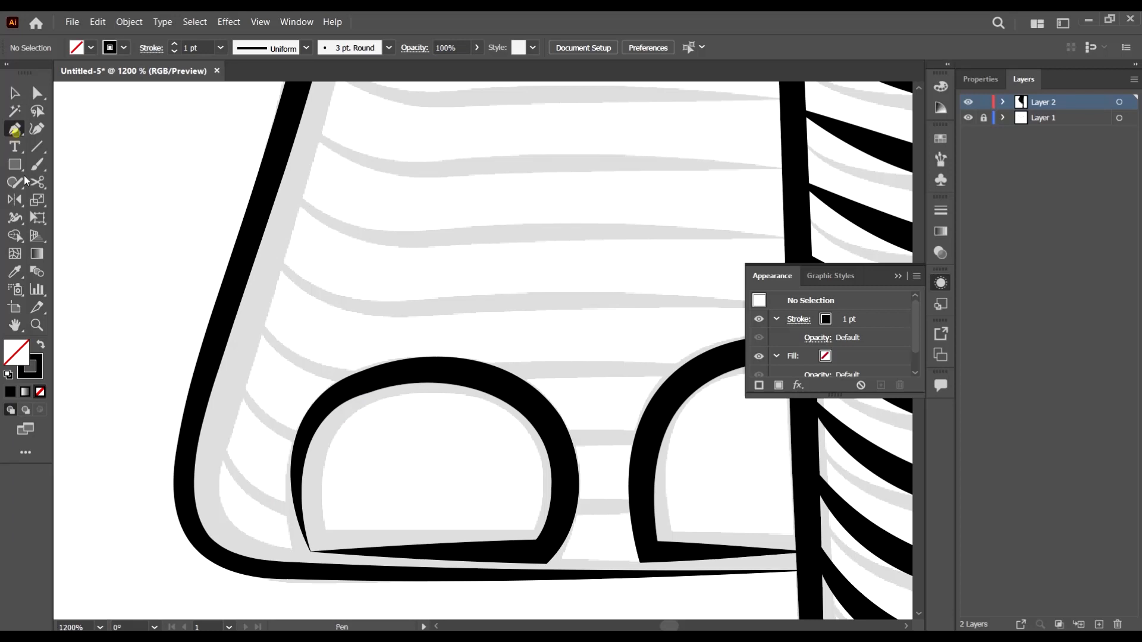
{"action": "left_click", "coordinate": [182, 366]}
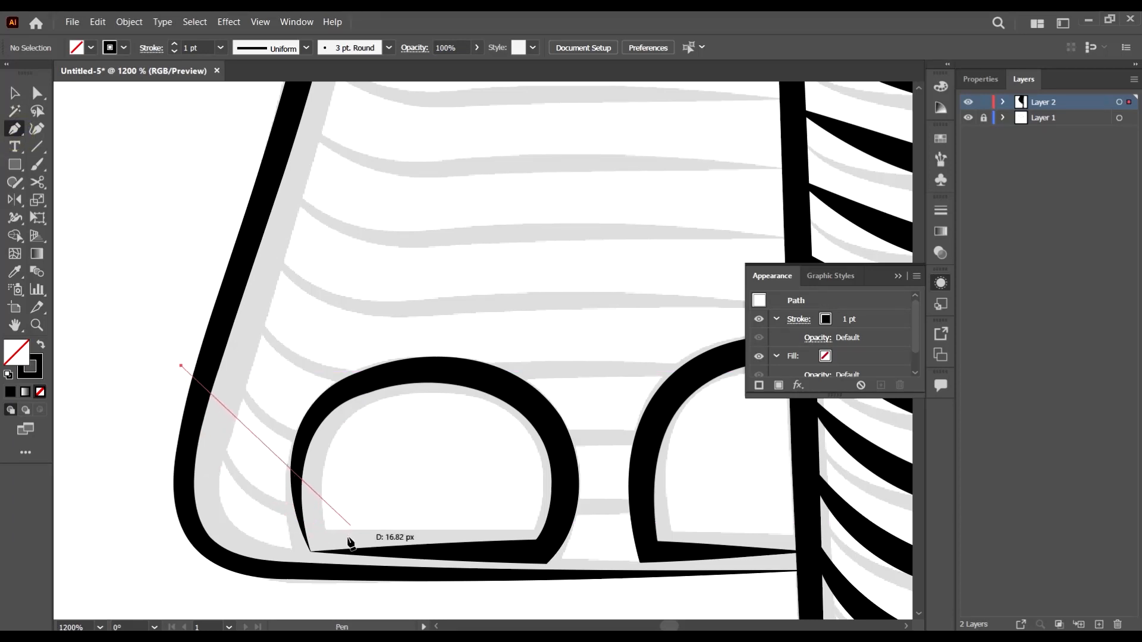
{"action": "left_click_drag", "start_coordinate": [349, 534], "coordinate": [579, 538]}
{"action": "scroll", "coordinate": [582, 539], "scroll_direction": "down", "scroll_amount": 2}
{"action": "left_click", "coordinate": [701, 534]}
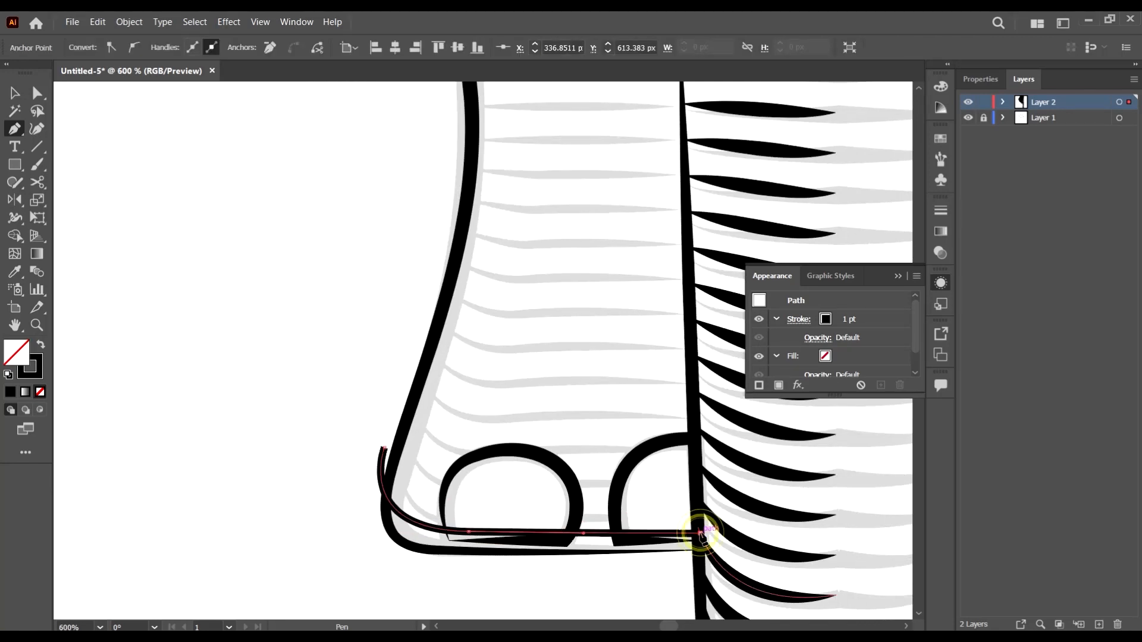
{"action": "key", "text": "v"}
Move the arched upper-leg curve straight up over the leg's tip, beside the inner base of the tusk
{"action": "scroll", "coordinate": [651, 549], "scroll_direction": "down", "scroll_amount": 2}
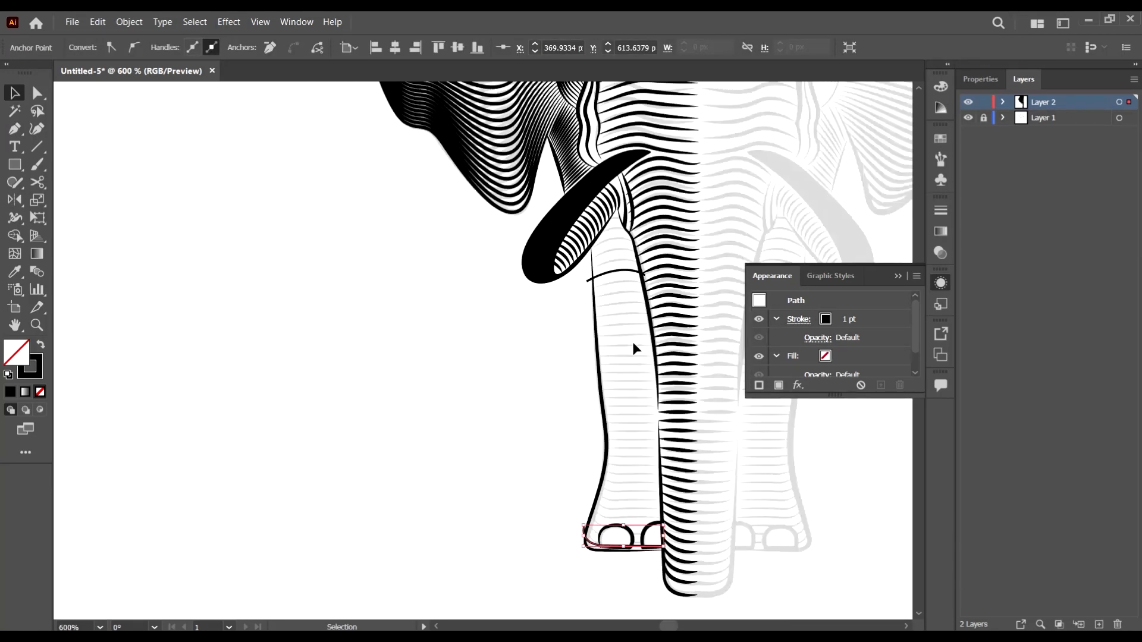
{"action": "scroll", "coordinate": [635, 366], "scroll_direction": "up", "scroll_amount": 3}
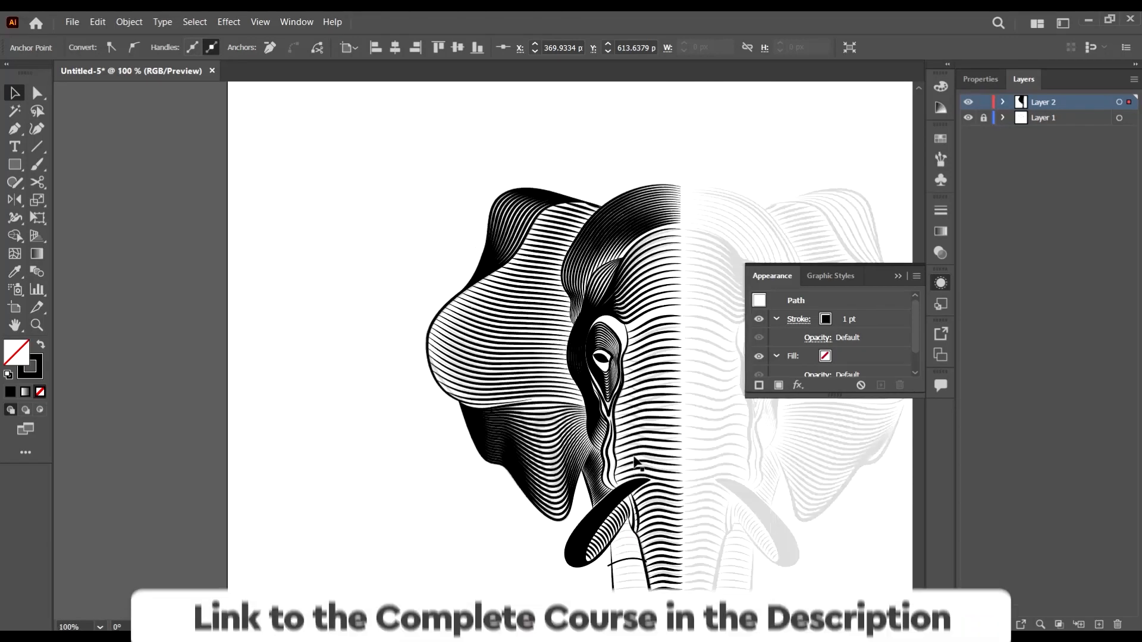
{"action": "scroll", "coordinate": [651, 509], "scroll_direction": "up", "scroll_amount": 1}
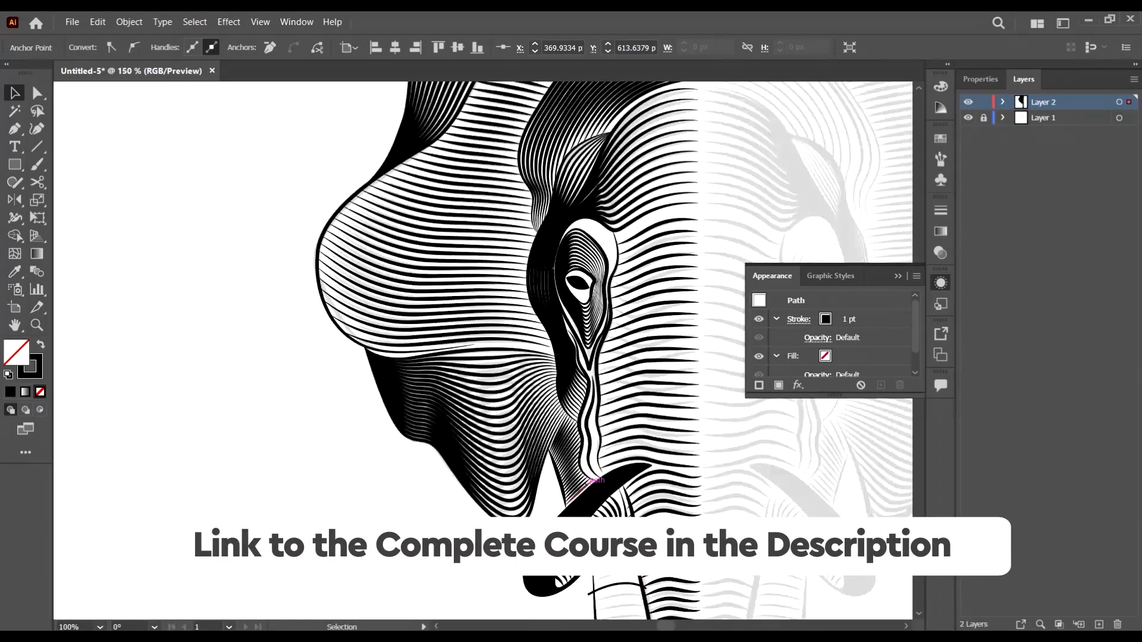
{"action": "left_click", "coordinate": [267, 49]}
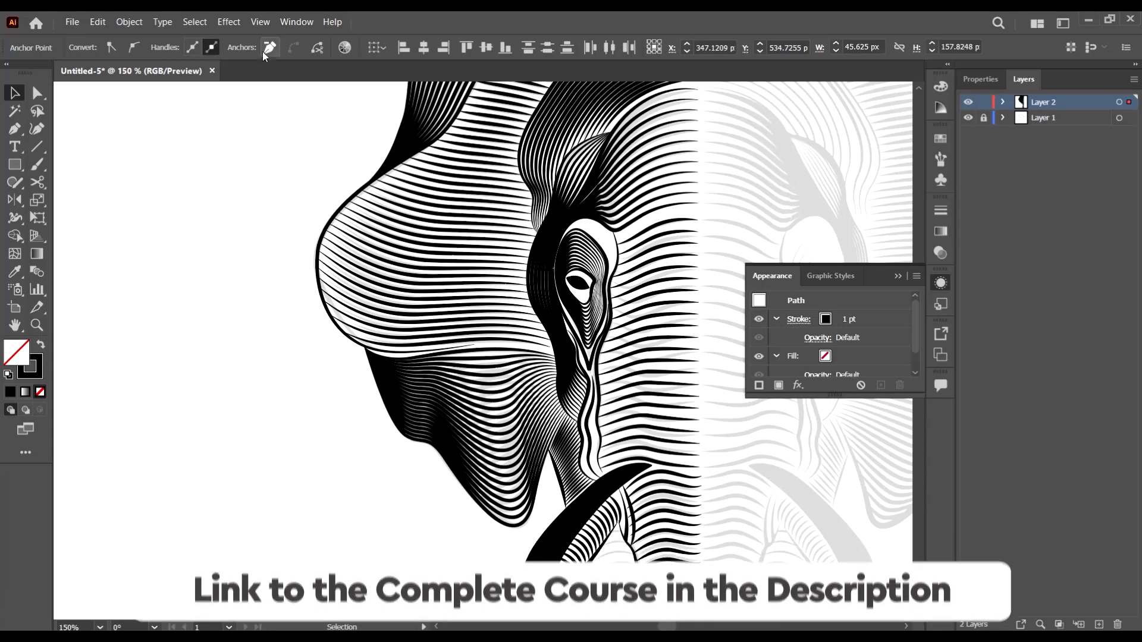
{"action": "left_click", "coordinate": [171, 283]}
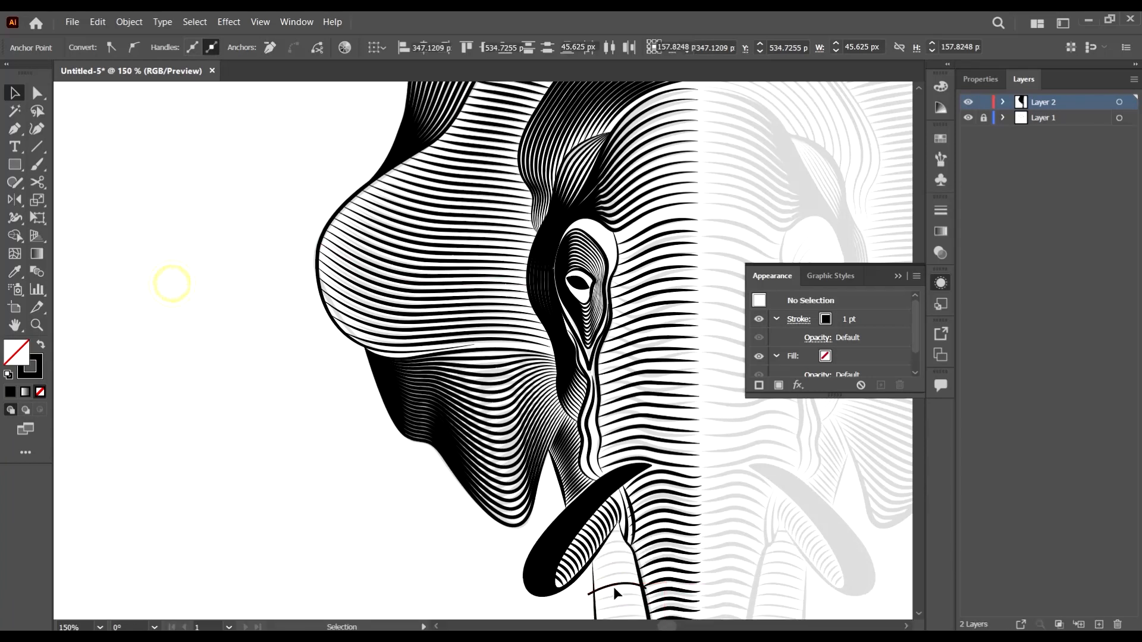
{"action": "scroll", "coordinate": [625, 586], "scroll_direction": "up", "scroll_amount": 1}
{"action": "scroll", "coordinate": [623, 584], "scroll_direction": "up", "scroll_amount": 3}
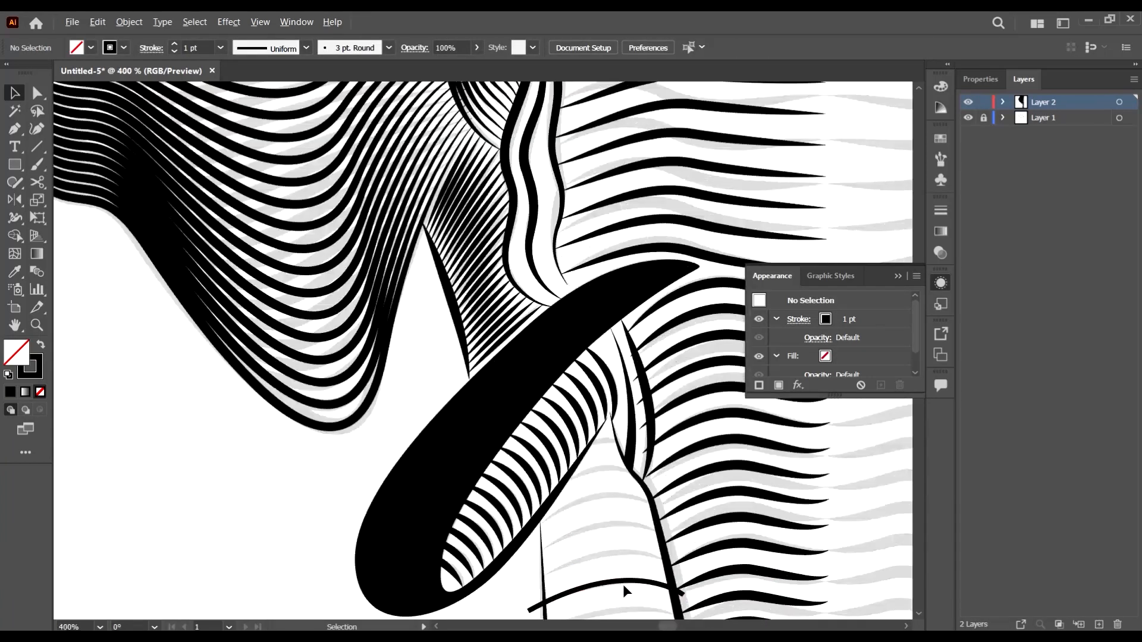
{"action": "left_click_drag", "start_coordinate": [622, 584], "coordinate": [619, 441]}
Give both leg curves, the upper arch and the foot's base curve, a 2 pt stroke with a tapered width profile
{"action": "scroll", "coordinate": [570, 405], "scroll_direction": "down", "scroll_amount": 3}
{"action": "scroll", "coordinate": [570, 404], "scroll_direction": "down", "scroll_amount": 5}
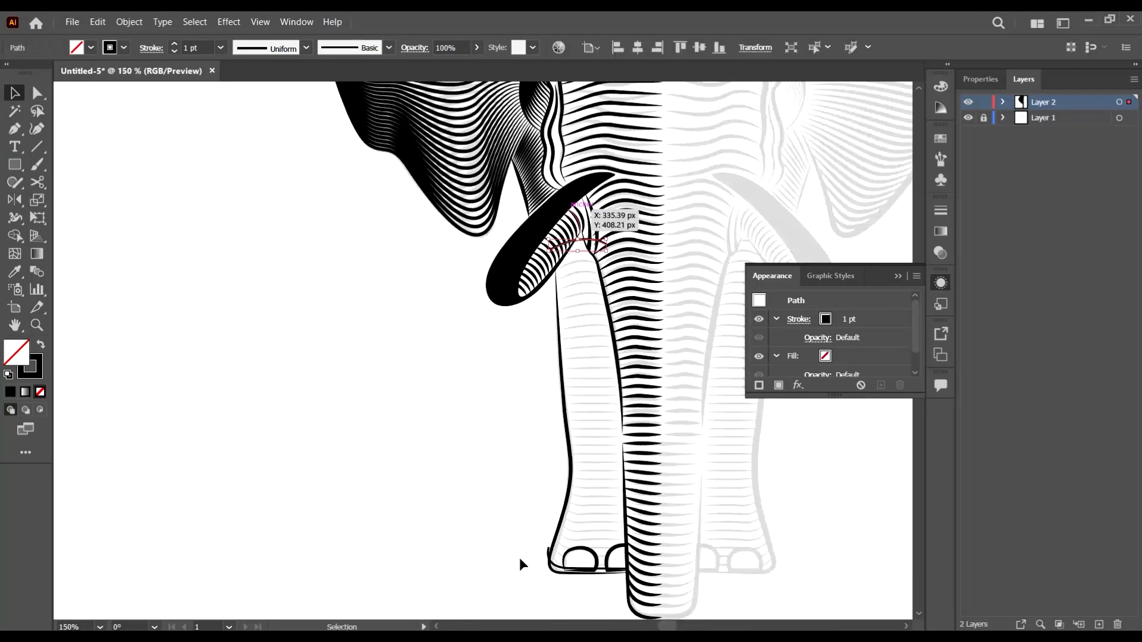
{"action": "left_click", "coordinate": [551, 562]}
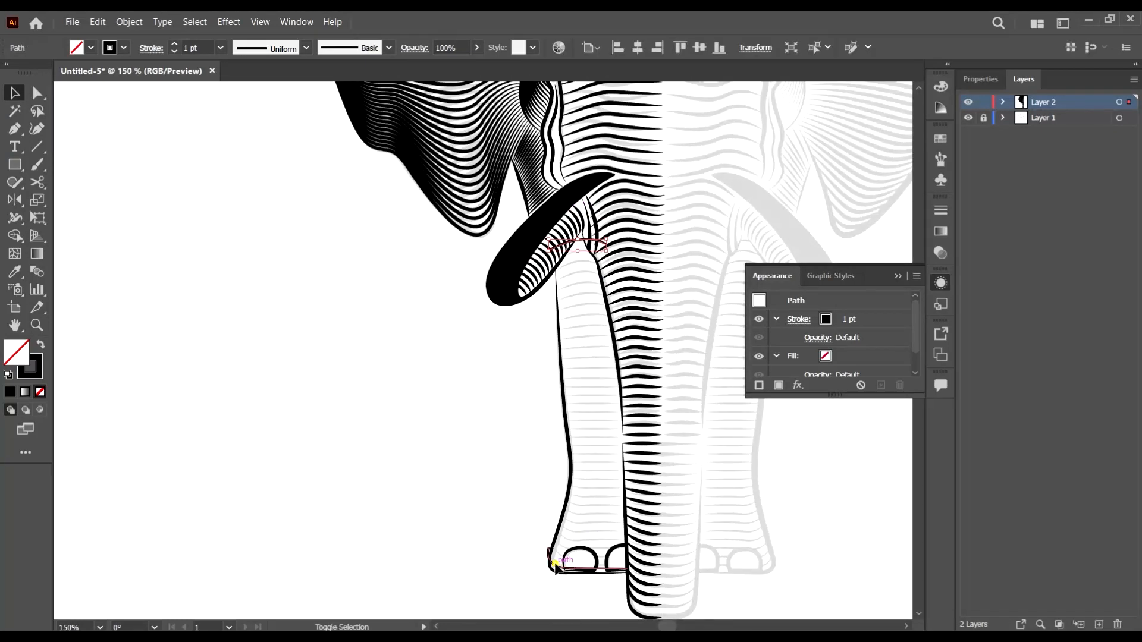
{"action": "left_click", "coordinate": [220, 48]}
{"action": "left_click", "coordinate": [235, 130]}
{"action": "left_click", "coordinate": [308, 49]}
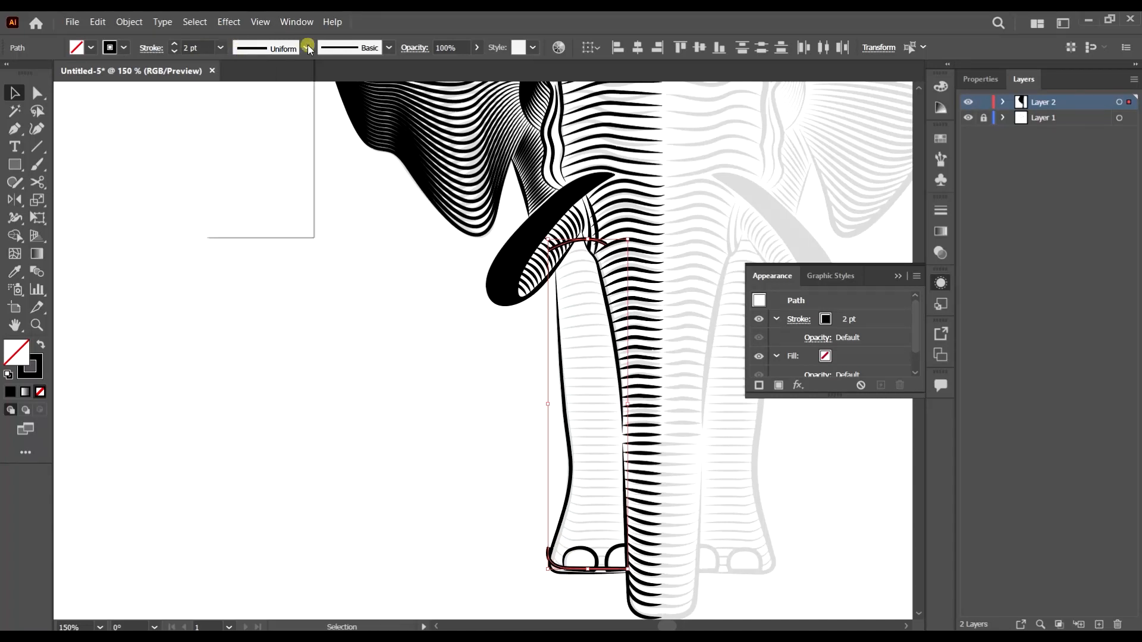
{"action": "left_click", "coordinate": [262, 105]}
Blend the two leg curves and set the blend spacing to 25 specified steps
{"action": "left_click", "coordinate": [129, 22]}
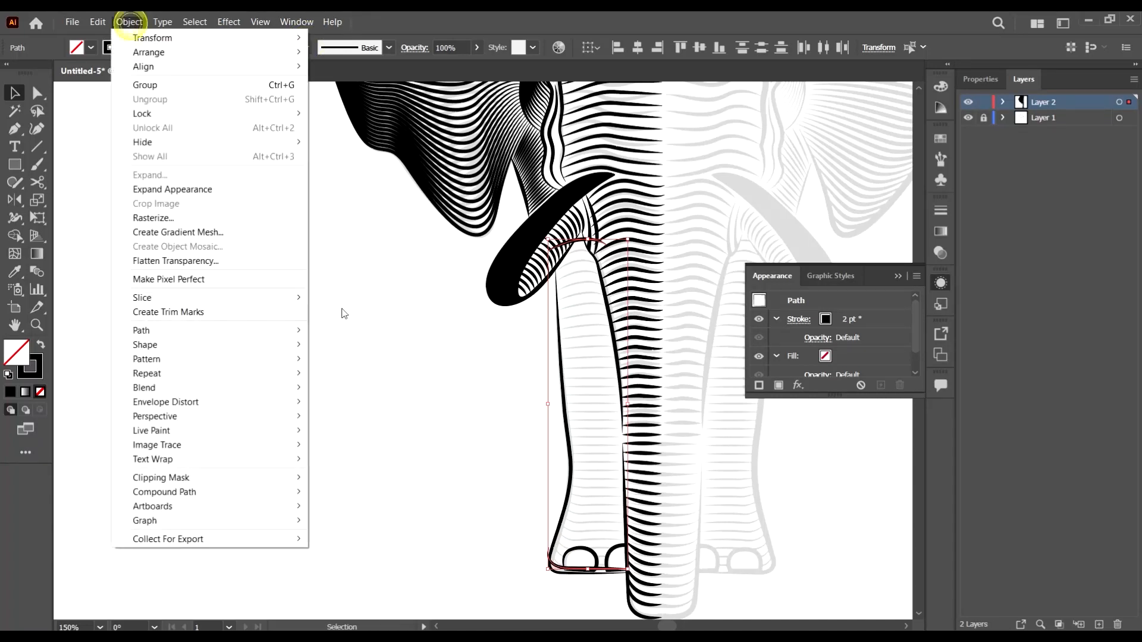
{"action": "mouse_move", "coordinate": [218, 386]}
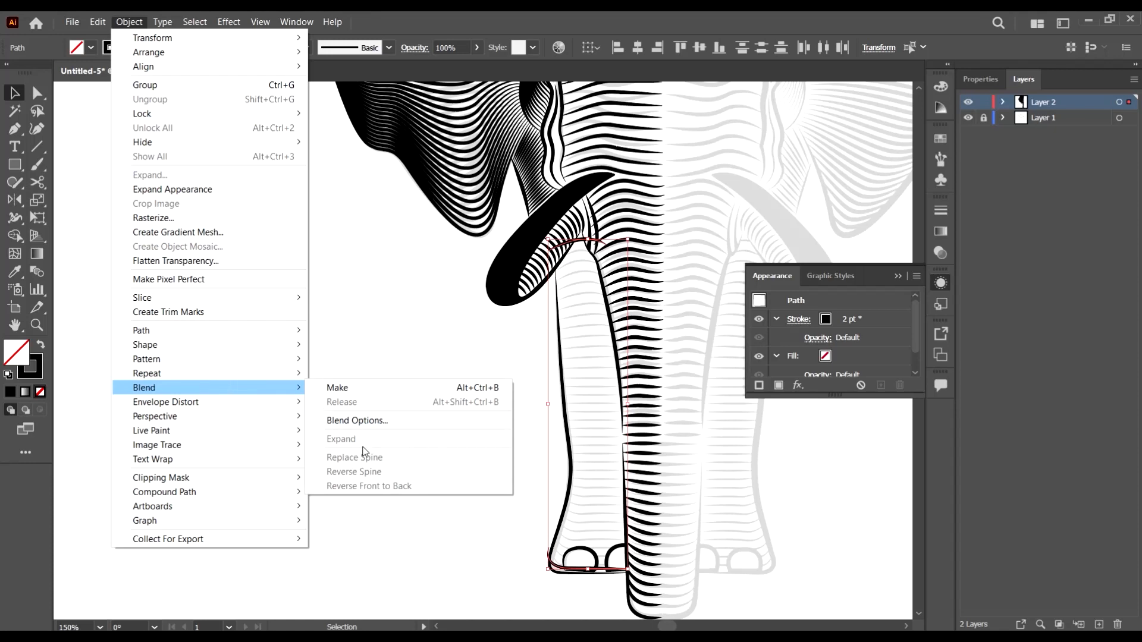
{"action": "left_click", "coordinate": [348, 392]}
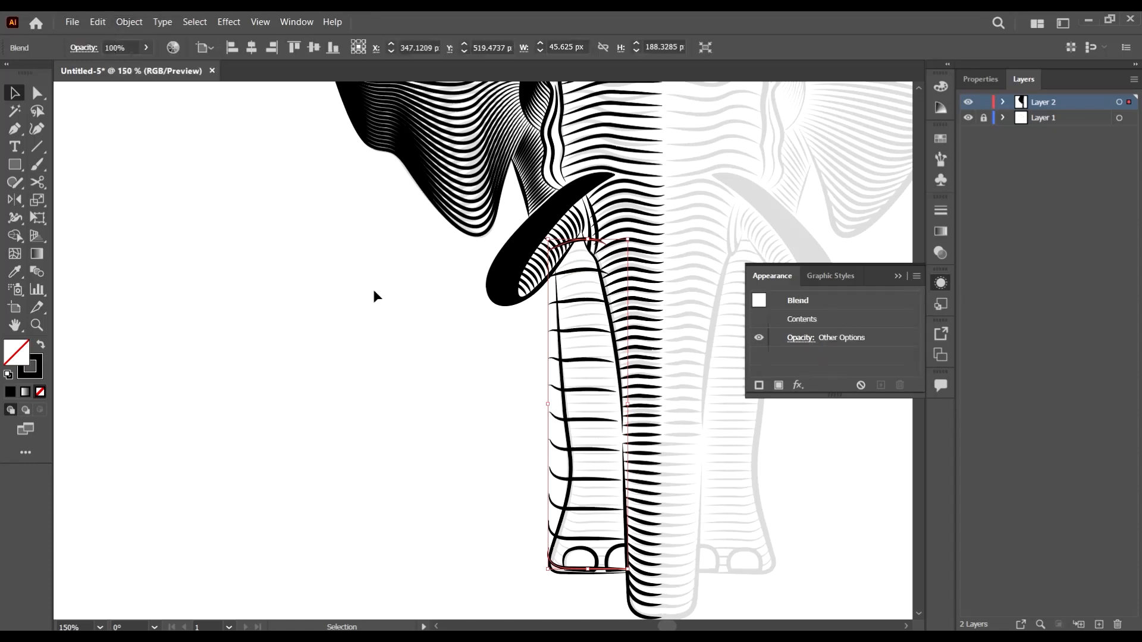
{"action": "scroll", "coordinate": [404, 308], "scroll_direction": "down", "scroll_amount": 2}
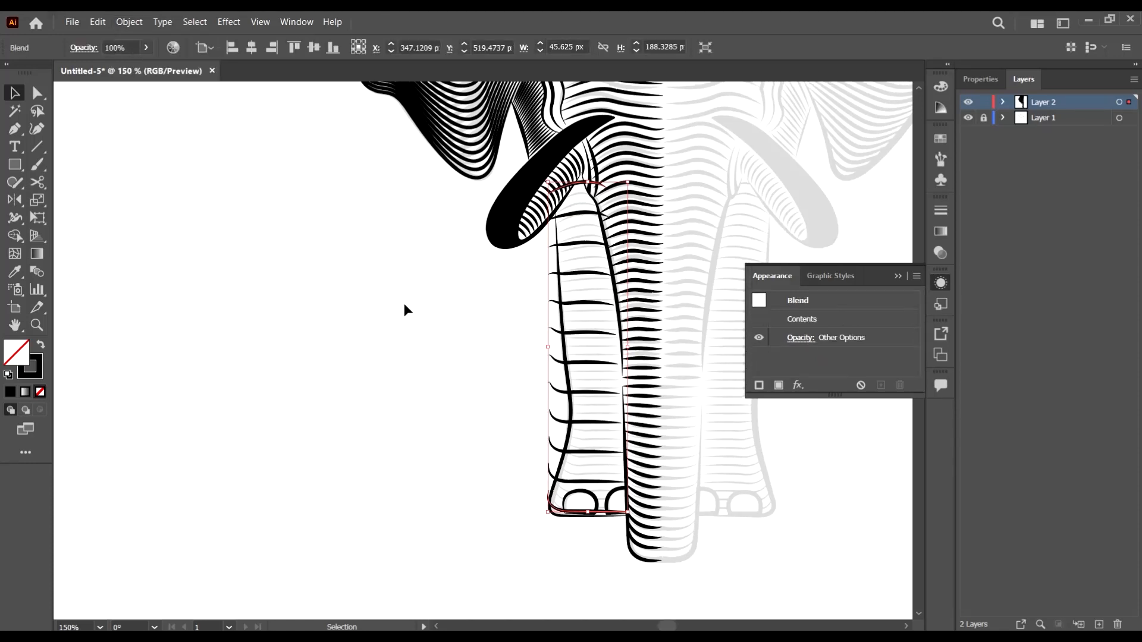
{"action": "double_click", "coordinate": [37, 272]}
{"action": "left_click", "coordinate": [782, 172]}
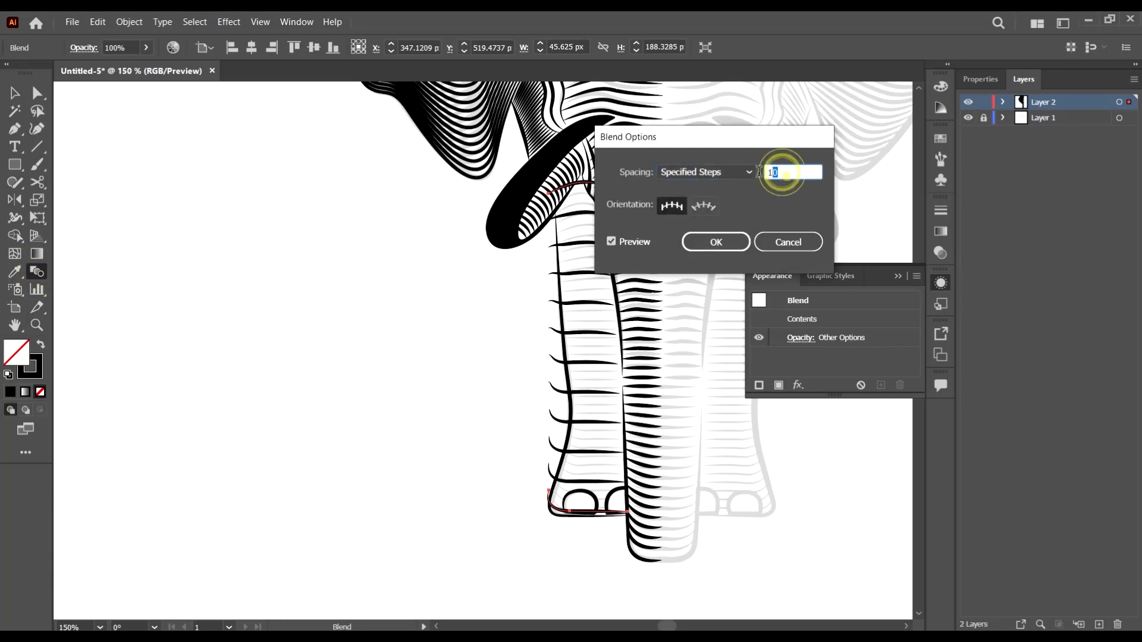
{"action": "double_click", "coordinate": [782, 172]}
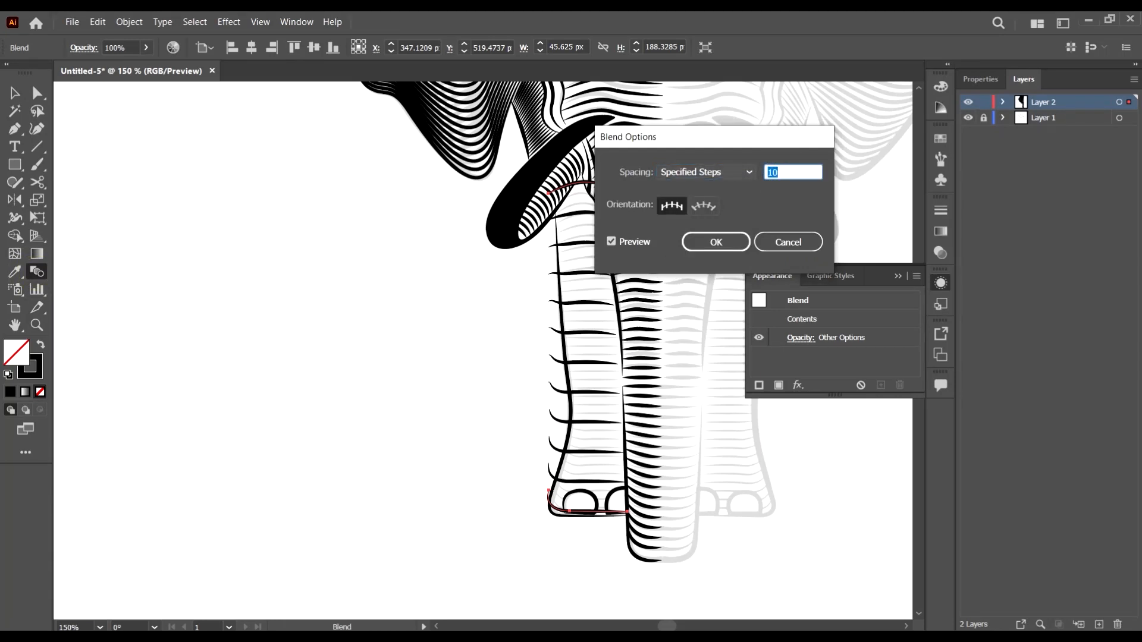
{"action": "type", "text": "25"}
{"action": "left_click", "coordinate": [720, 245]}
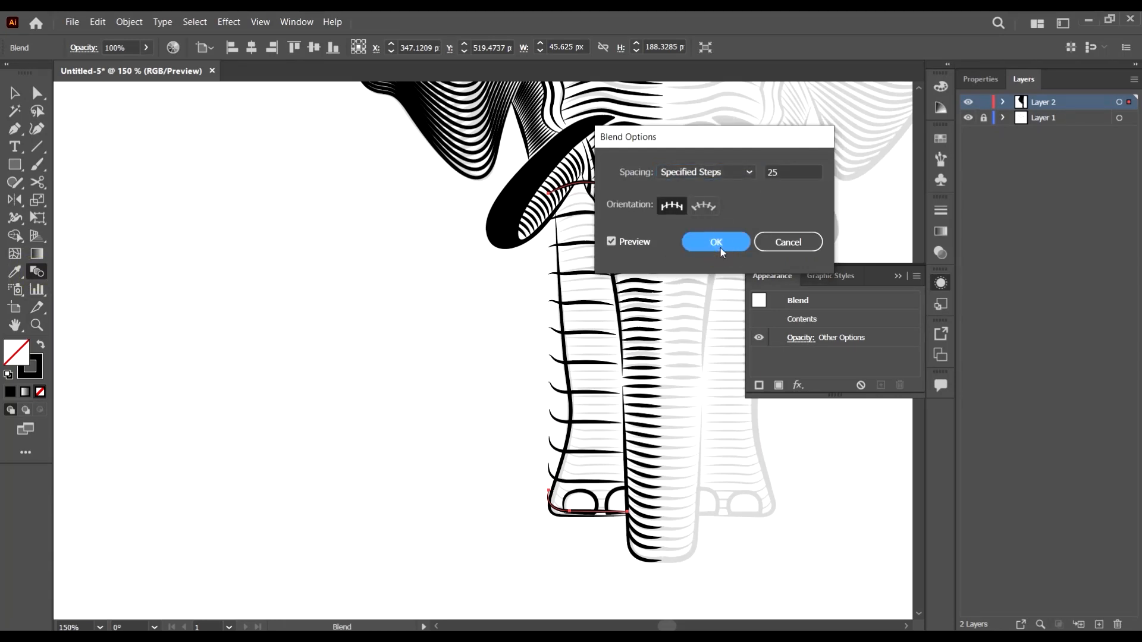
Set the leg blend's spacing to 35 specified steps
{"action": "double_click", "coordinate": [37, 272]}
{"action": "double_click", "coordinate": [784, 173]}
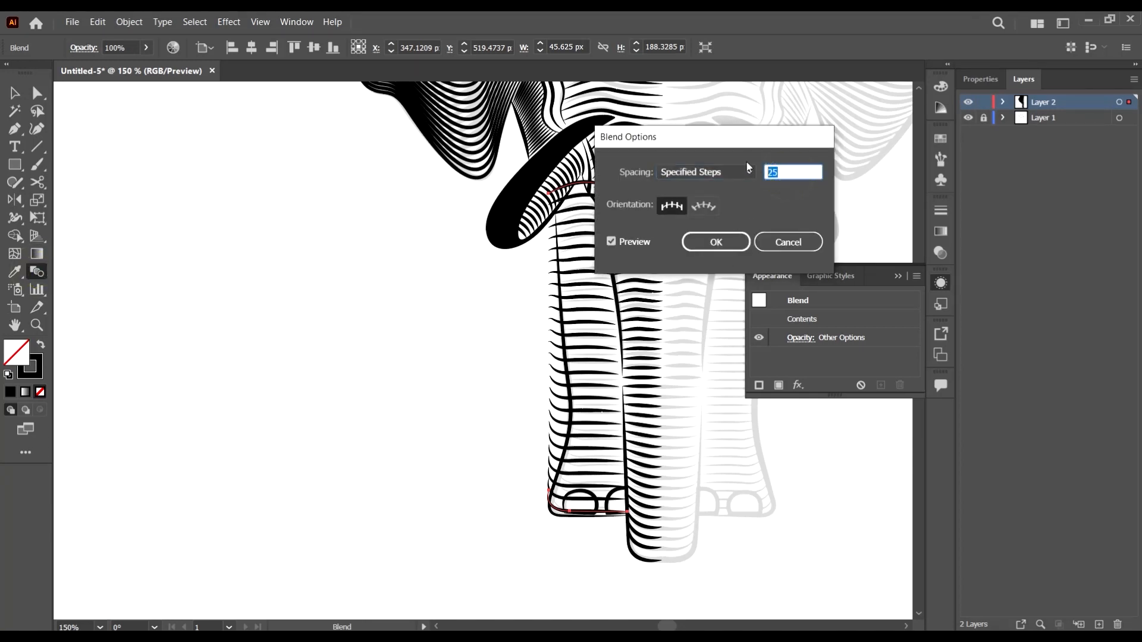
{"action": "type", "text": "35"}
{"action": "left_click", "coordinate": [723, 243]}
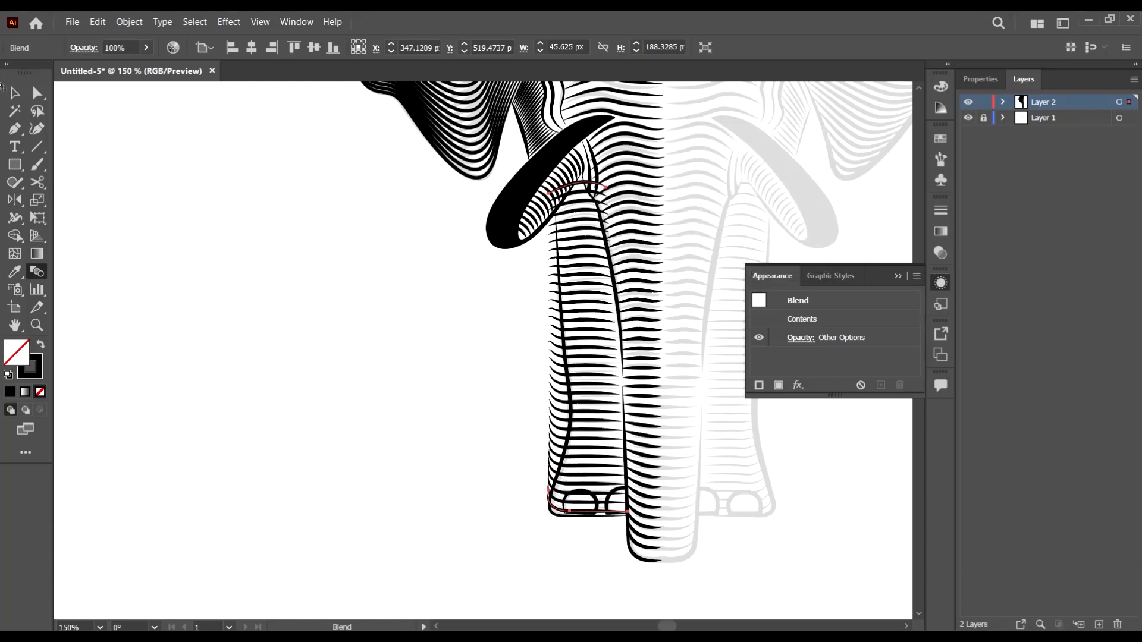
Set the leg blend's spacing to 50 specified steps
{"action": "double_click", "coordinate": [37, 272]}
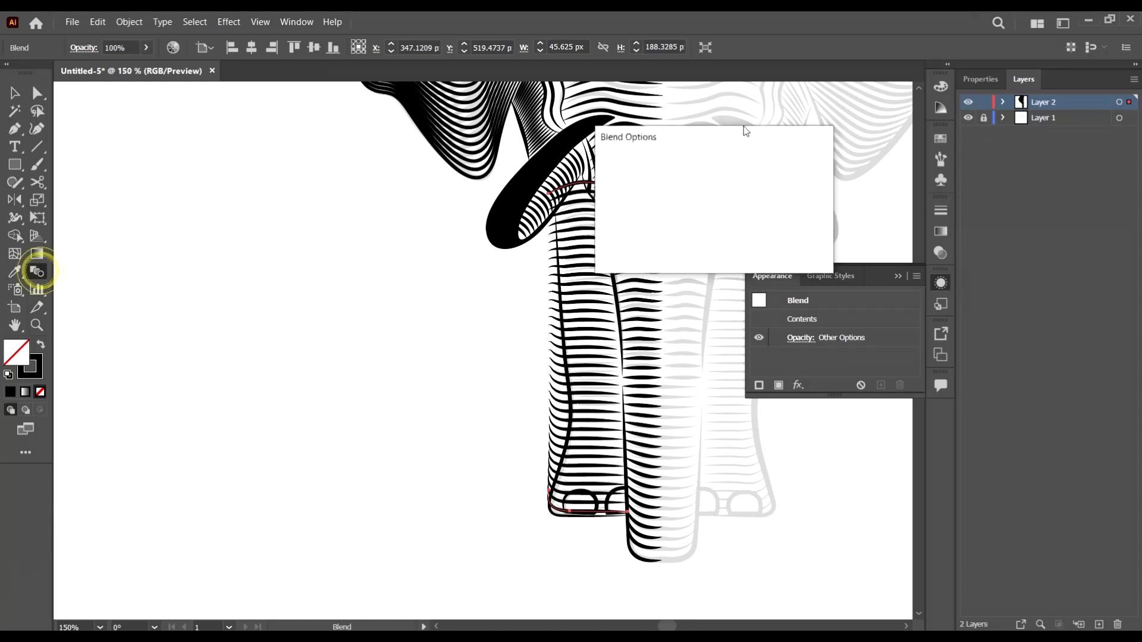
{"action": "key", "text": "Tab"}
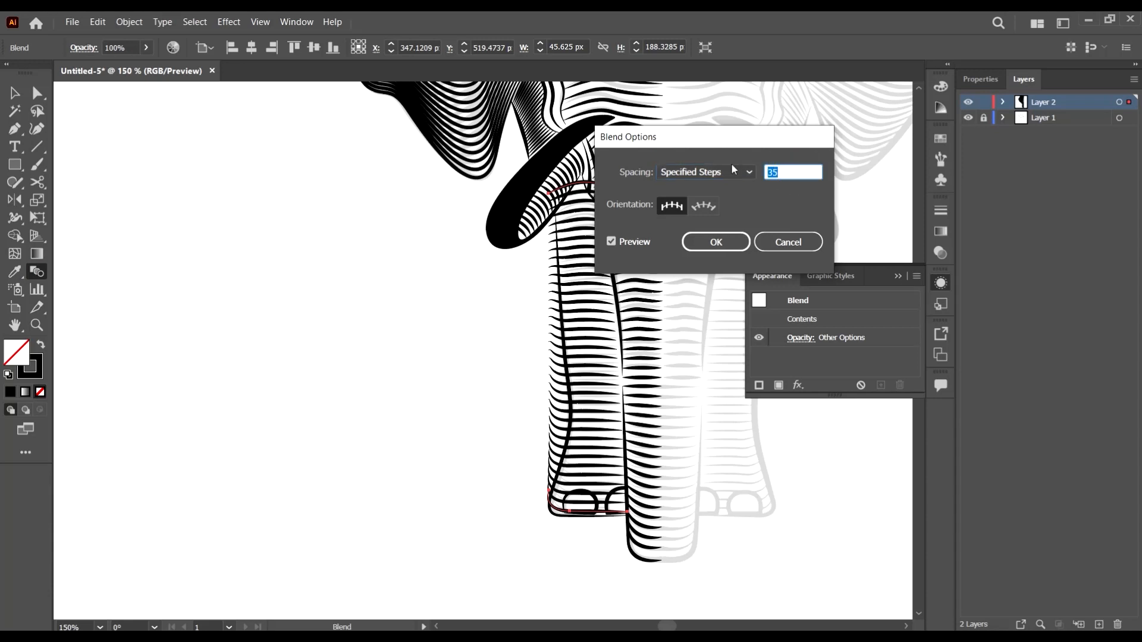
{"action": "type", "text": "50"}
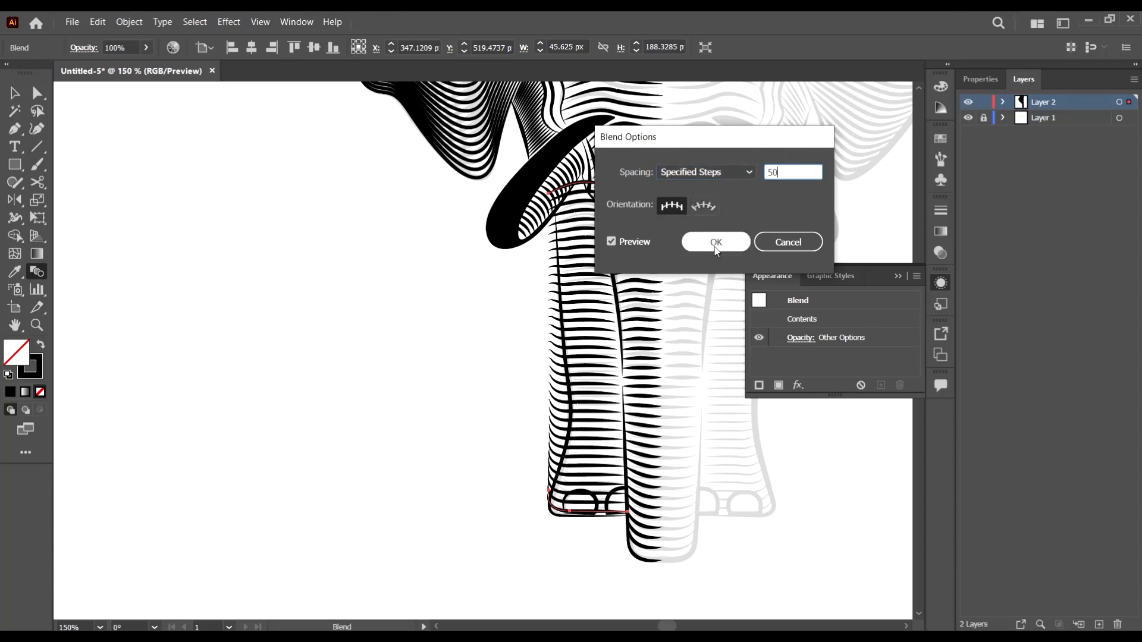
{"action": "left_click", "coordinate": [716, 248]}
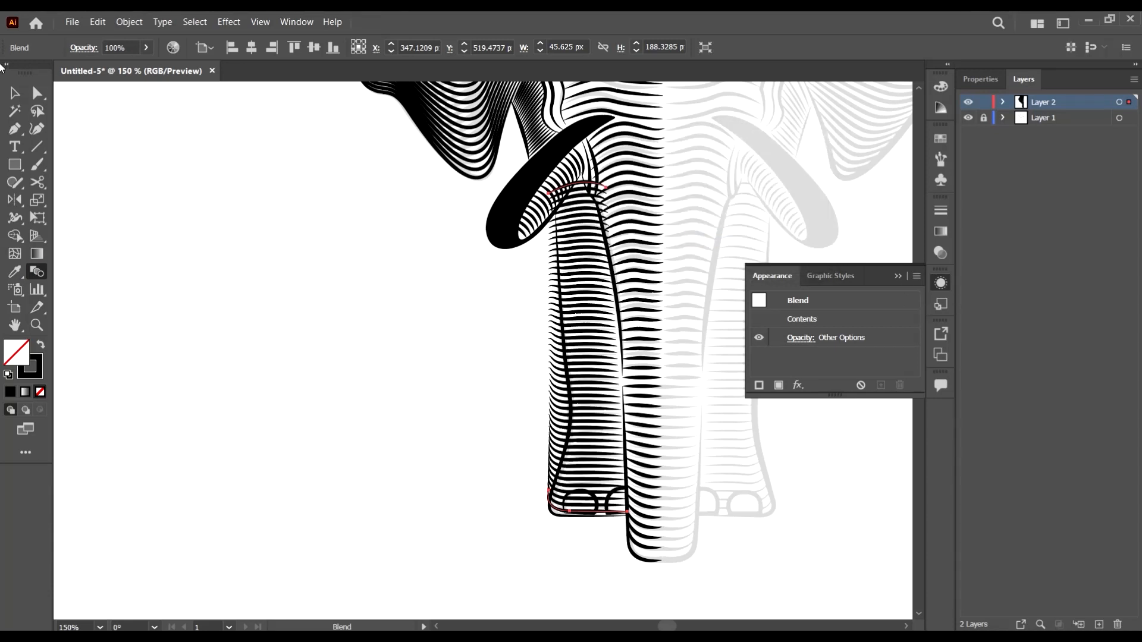
Expand the leg blend into separate stripe paths
{"action": "left_click", "coordinate": [15, 92]}
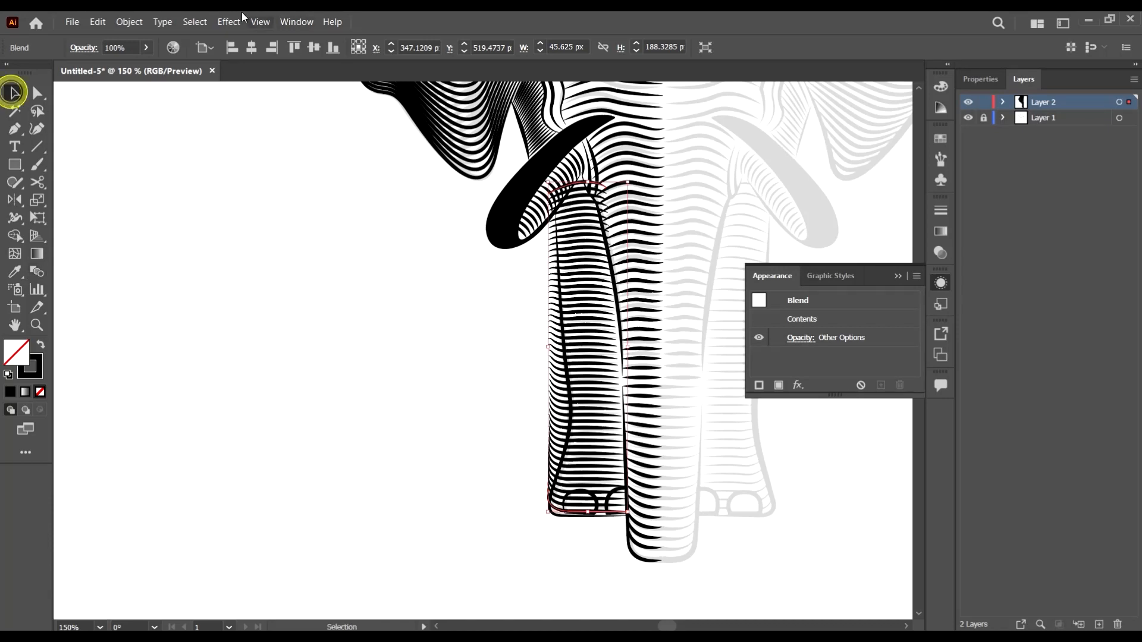
{"action": "left_click", "coordinate": [129, 22]}
{"action": "mouse_move", "coordinate": [140, 23]}
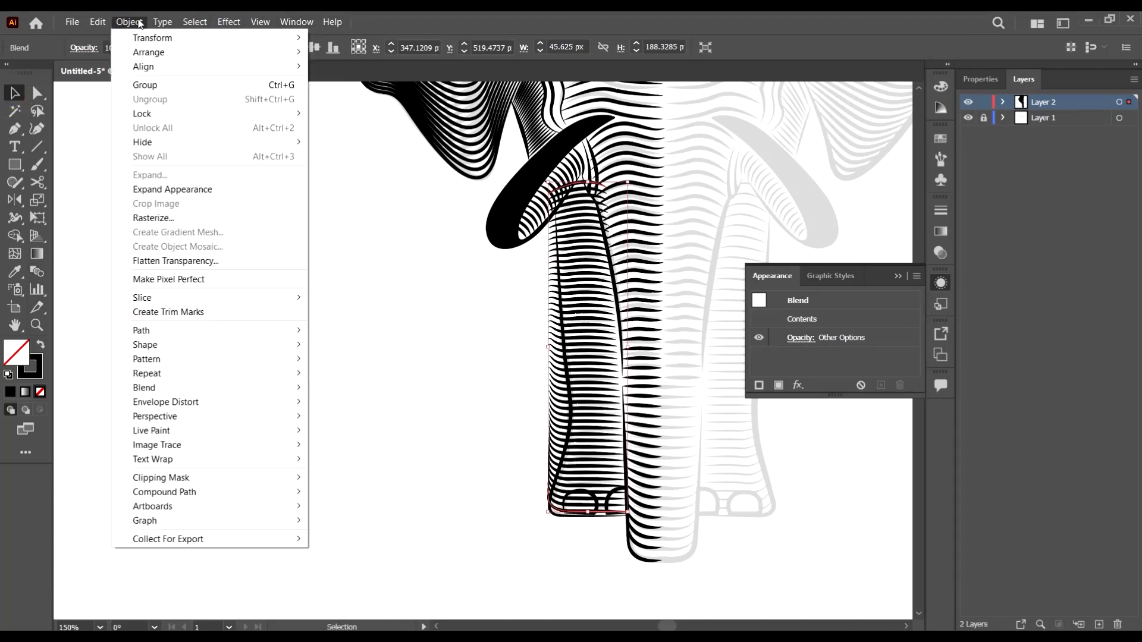
{"action": "left_click", "coordinate": [190, 388]}
{"action": "left_click", "coordinate": [354, 439]}
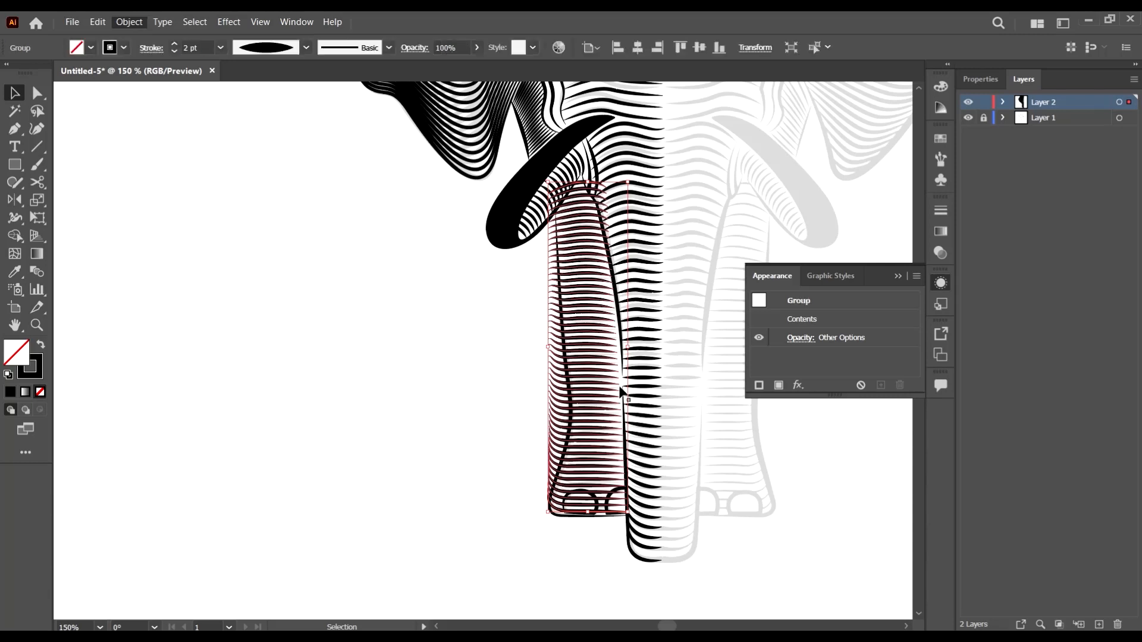
Select the expanded stripes with the leg's outer outline and erase stripe ends outside the lower leg with the Shape Builder
{"action": "scroll", "coordinate": [557, 429], "scroll_direction": "up", "scroll_amount": 4}
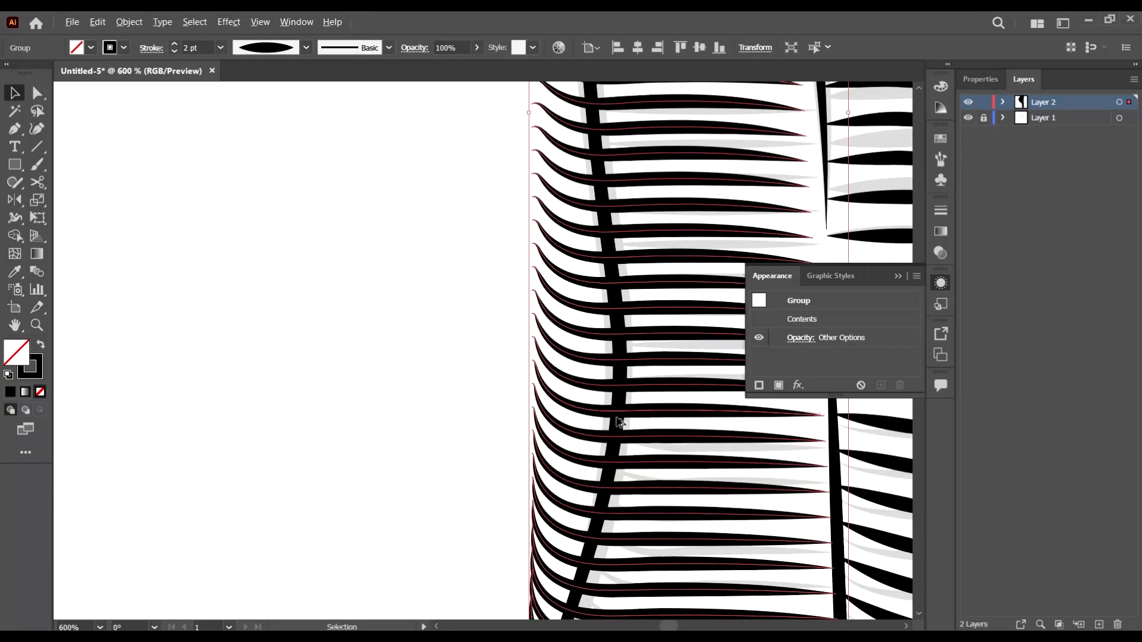
{"action": "key", "text": "ctrl+shift+a"}
{"action": "key", "text": "shift+m"}
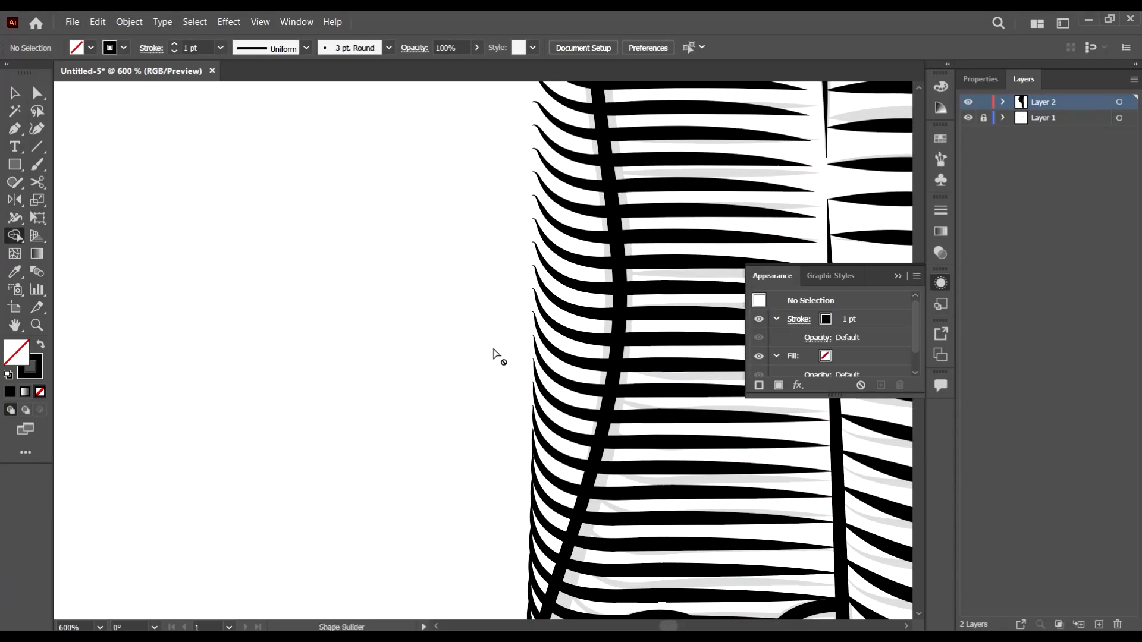
{"action": "scroll", "coordinate": [591, 206], "scroll_direction": "down", "scroll_amount": 3}
{"action": "left_click", "coordinate": [14, 93]}
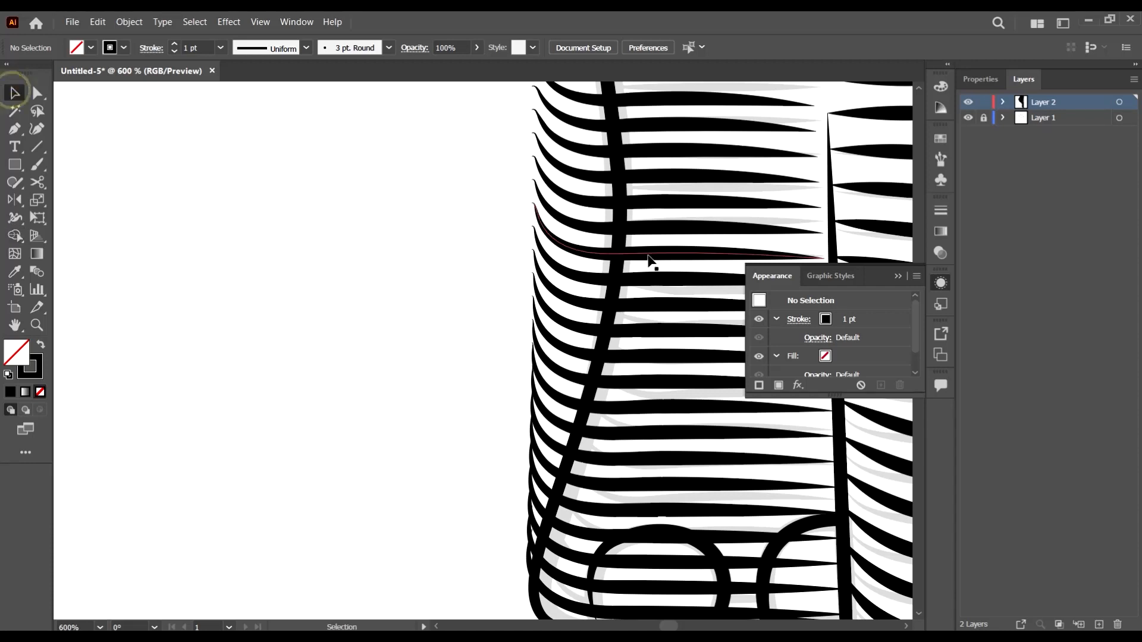
{"action": "left_click", "coordinate": [649, 252]}
{"action": "left_click", "coordinate": [615, 263], "text": "shift"}
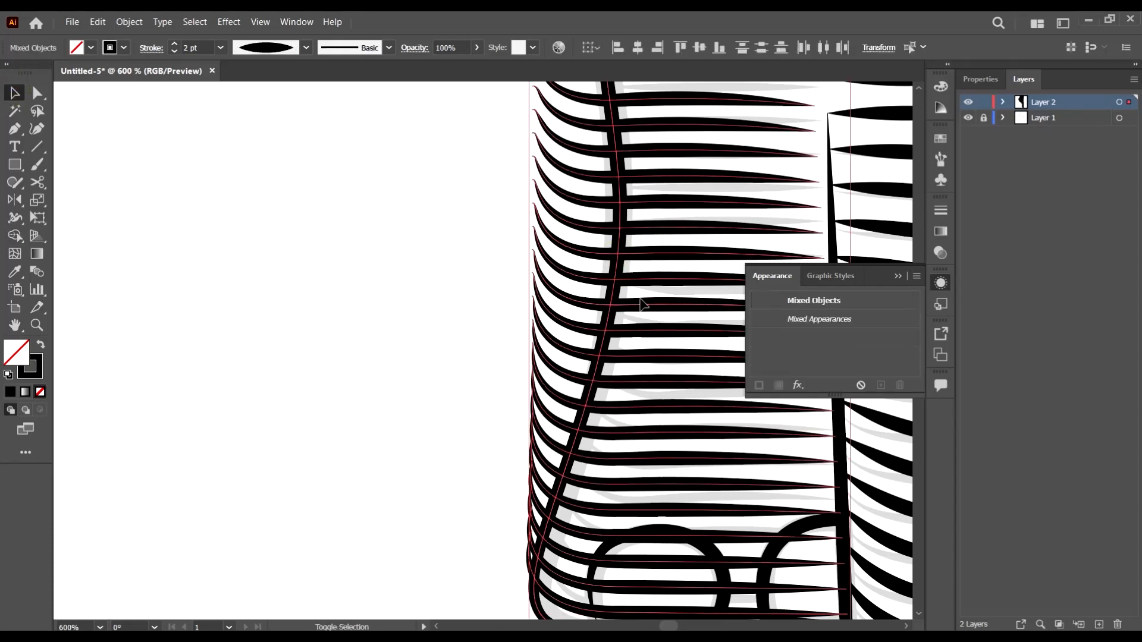
{"action": "key", "text": "shift+m"}
{"action": "mouse_move", "coordinate": [592, 128]}
{"action": "left_mouse_down"}
{"action": "mouse_move", "coordinate": [538, 463]}
{"action": "mouse_move", "coordinate": [548, 304]}
{"action": "left_mouse_up"}
{"action": "scroll", "coordinate": [574, 271], "scroll_direction": "down", "scroll_amount": 3}
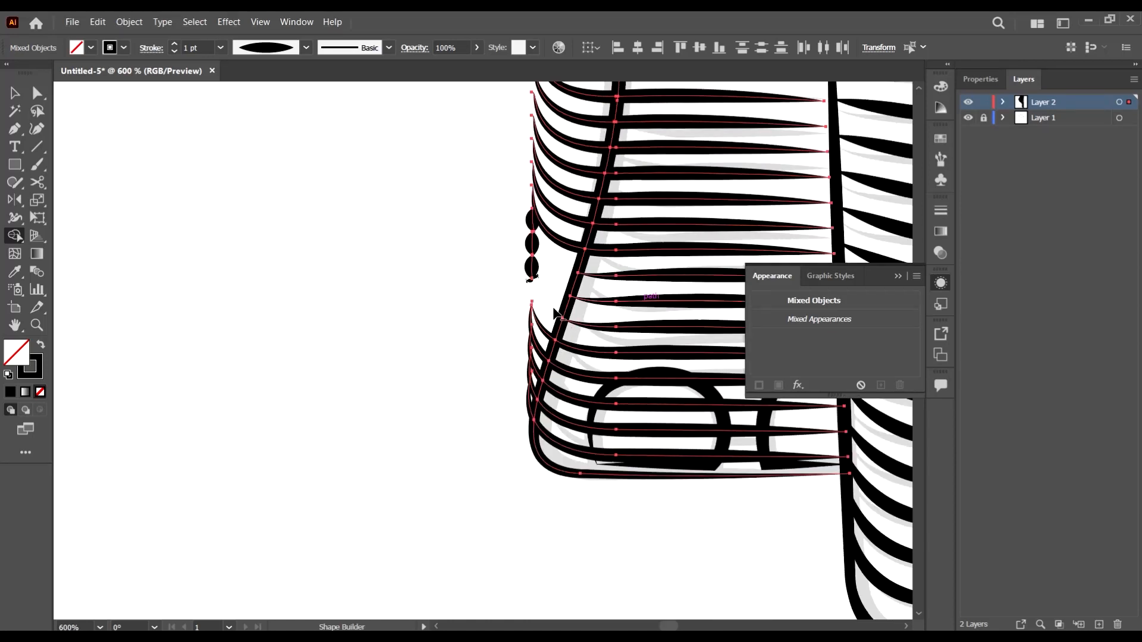
Erase the stripe ends and leftover pieces outside the outline just above the foot with the Shape Builder
{"action": "scroll", "coordinate": [556, 313], "scroll_direction": "up", "scroll_amount": 2}
{"action": "left_click_drag", "start_coordinate": [523, 329], "coordinate": [514, 439]}
{"action": "left_click", "coordinate": [507, 325], "text": "alt"}
{"action": "left_click", "coordinate": [493, 343], "text": "alt"}
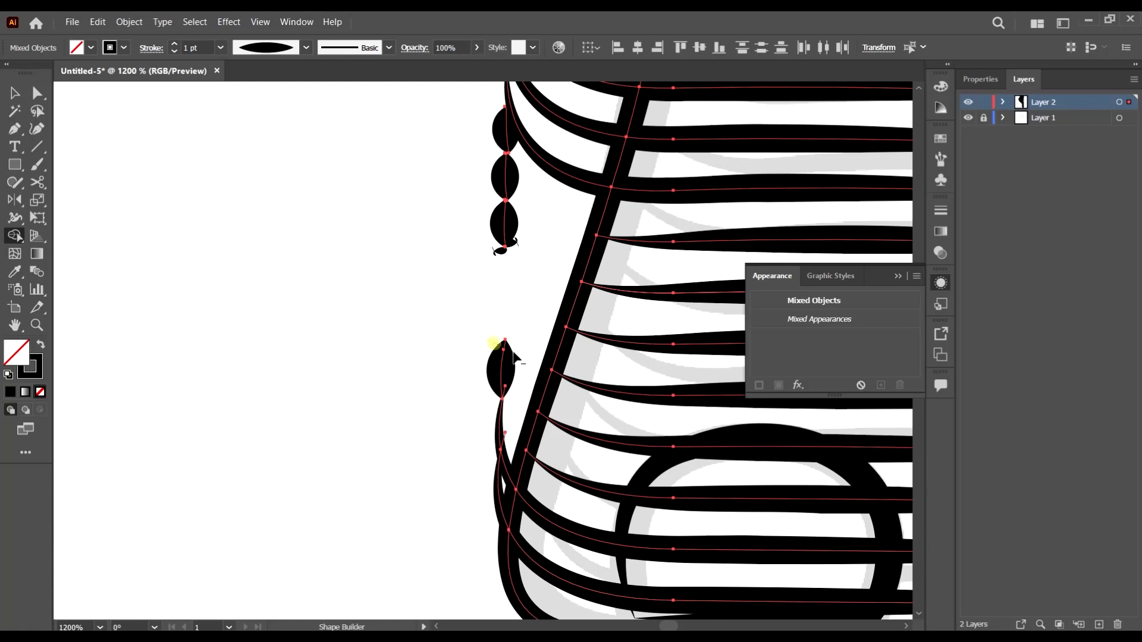
{"action": "mouse_move", "coordinate": [509, 423]}
{"action": "left_mouse_down"}
{"action": "mouse_move", "coordinate": [486, 501]}
{"action": "mouse_move", "coordinate": [487, 441]}
{"action": "mouse_move", "coordinate": [462, 425]}
{"action": "left_mouse_up"}
{"action": "left_click", "coordinate": [504, 411], "text": "alt"}
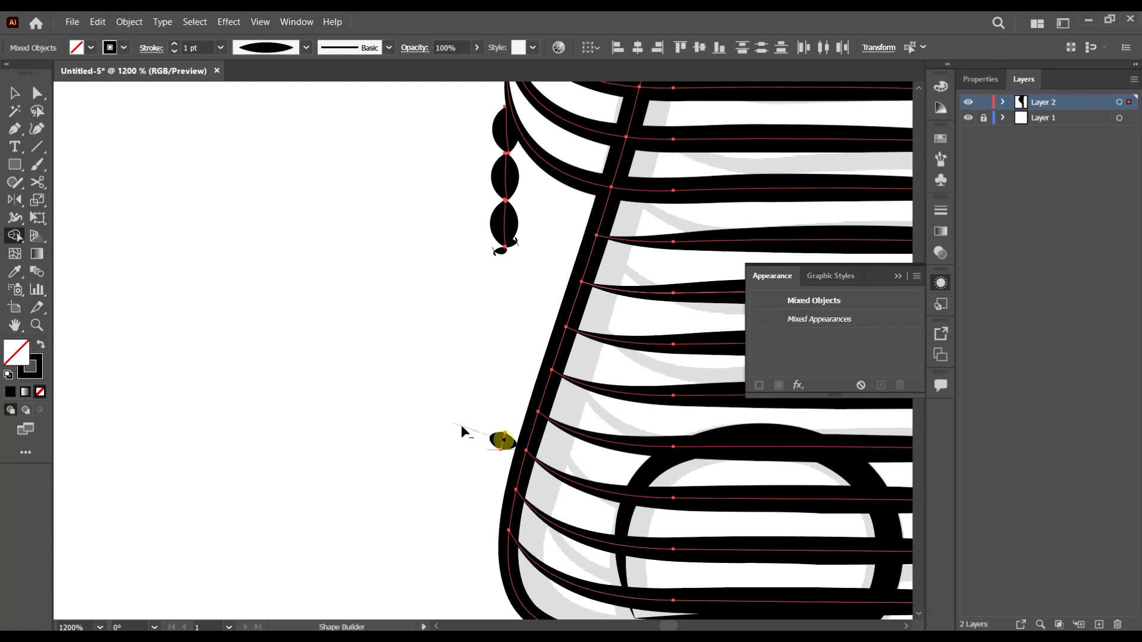
{"action": "left_click", "coordinate": [500, 449], "text": "alt"}
Erase the stripe ends protruding beyond the middle of the leg's outer edge, including the remaining loose fragments
{"action": "scroll", "coordinate": [480, 402], "scroll_direction": "down", "scroll_amount": 3}
{"action": "scroll", "coordinate": [520, 360], "scroll_direction": "up", "scroll_amount": 3}
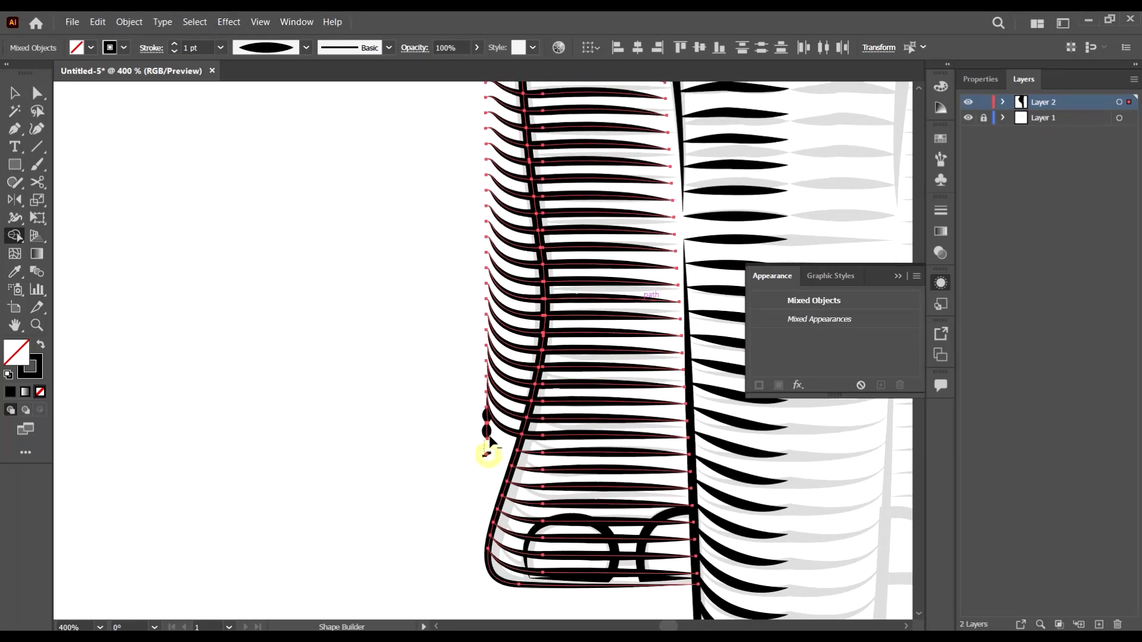
{"action": "left_click", "coordinate": [487, 430], "text": "alt"}
{"action": "left_click", "coordinate": [486, 415], "text": "alt"}
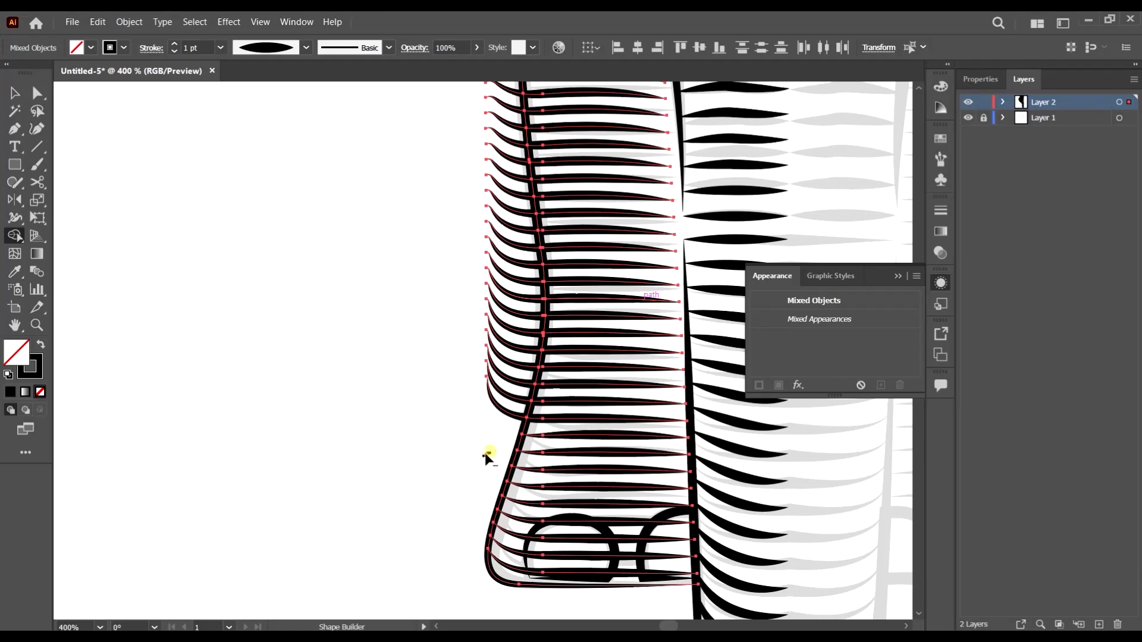
{"action": "mouse_move", "coordinate": [504, 429]}
{"action": "left_mouse_down"}
{"action": "mouse_move", "coordinate": [523, 219]}
{"action": "mouse_move", "coordinate": [505, 124]}
{"action": "left_mouse_up"}
{"action": "left_click_drag", "start_coordinate": [494, 335], "coordinate": [487, 461]}
{"action": "scroll", "coordinate": [487, 461], "scroll_direction": "up", "scroll_amount": 3}
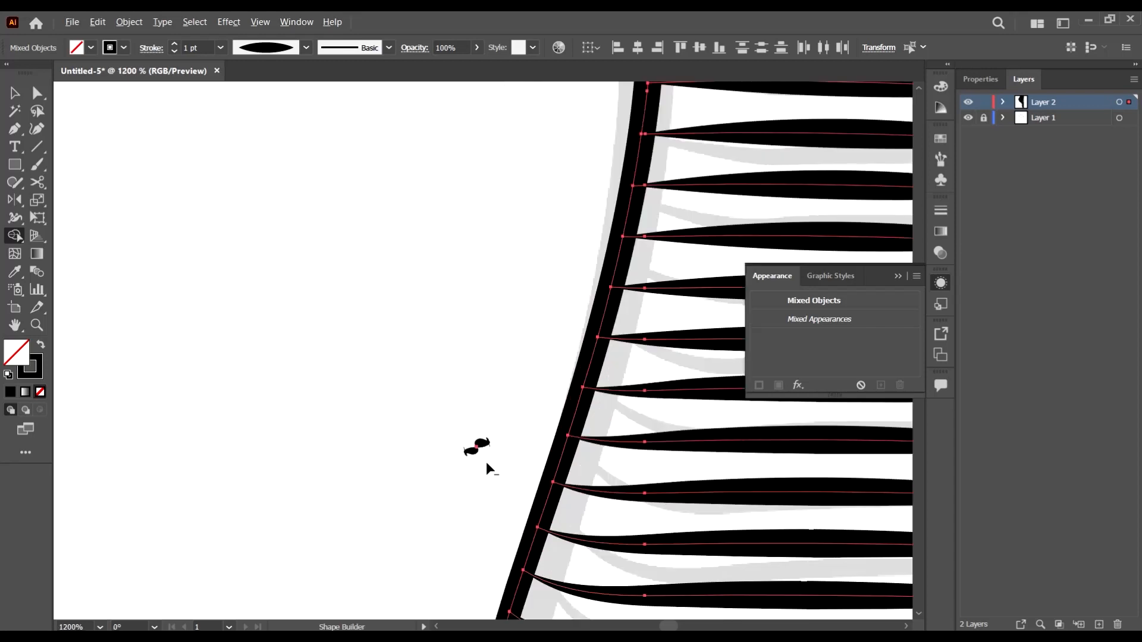
{"action": "left_click", "coordinate": [477, 450], "text": "alt"}
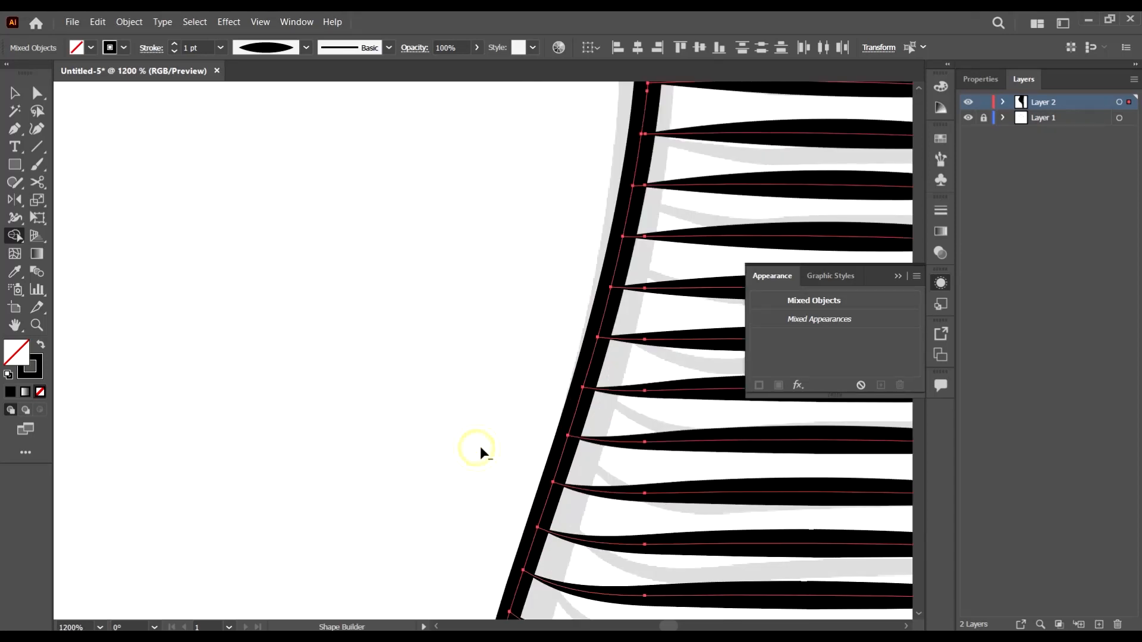
Erase the stripe ends protruding beyond the upper leg's outer edge, up to the underside of the tusk
{"action": "scroll", "coordinate": [480, 446], "scroll_direction": "down", "scroll_amount": 3}
{"action": "scroll", "coordinate": [493, 330], "scroll_direction": "up", "scroll_amount": 5}
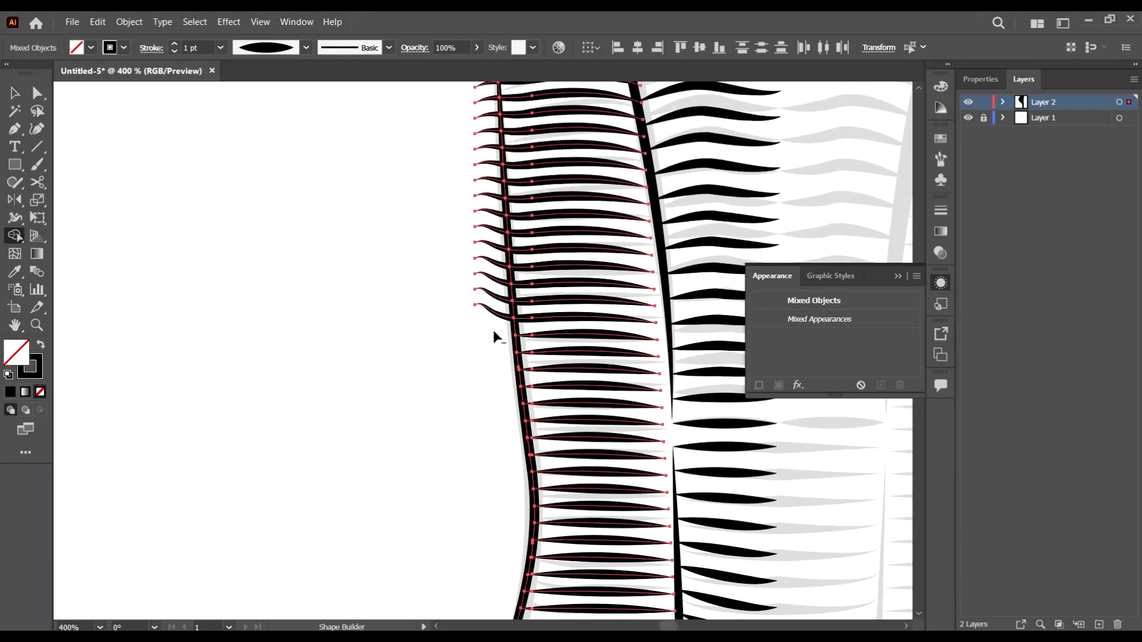
{"action": "mouse_move", "coordinate": [492, 260]}
{"action": "left_mouse_down"}
{"action": "mouse_move", "coordinate": [487, 151]}
{"action": "mouse_move", "coordinate": [486, 185]}
{"action": "left_mouse_up"}
{"action": "scroll", "coordinate": [487, 188], "scroll_direction": "up", "scroll_amount": 3}
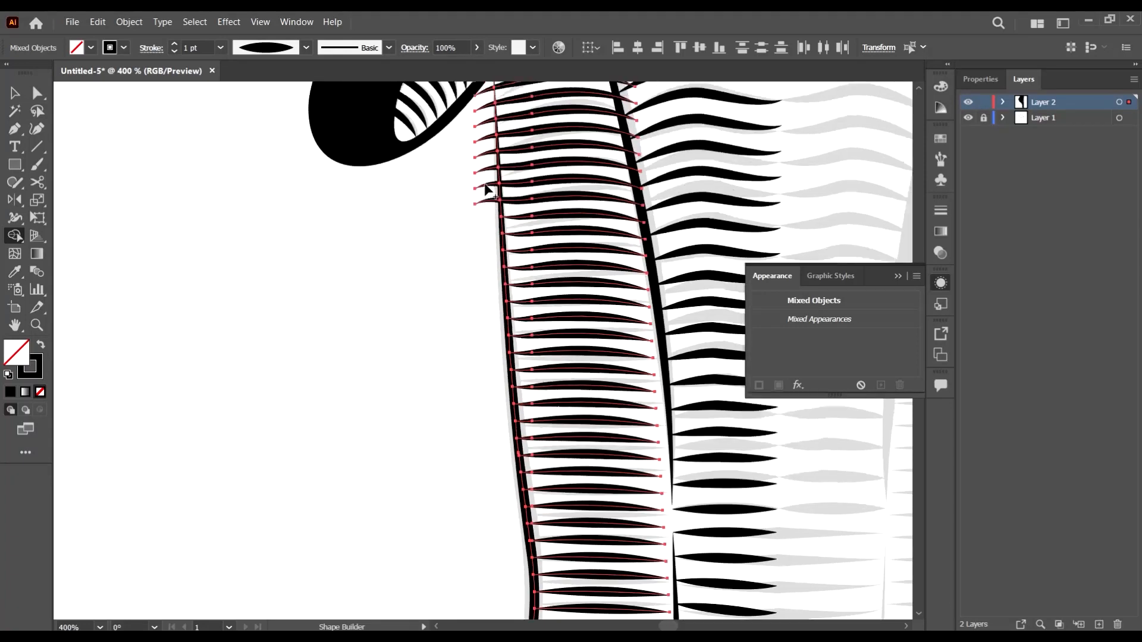
{"action": "scroll", "coordinate": [489, 297], "scroll_direction": "up", "scroll_amount": 3}
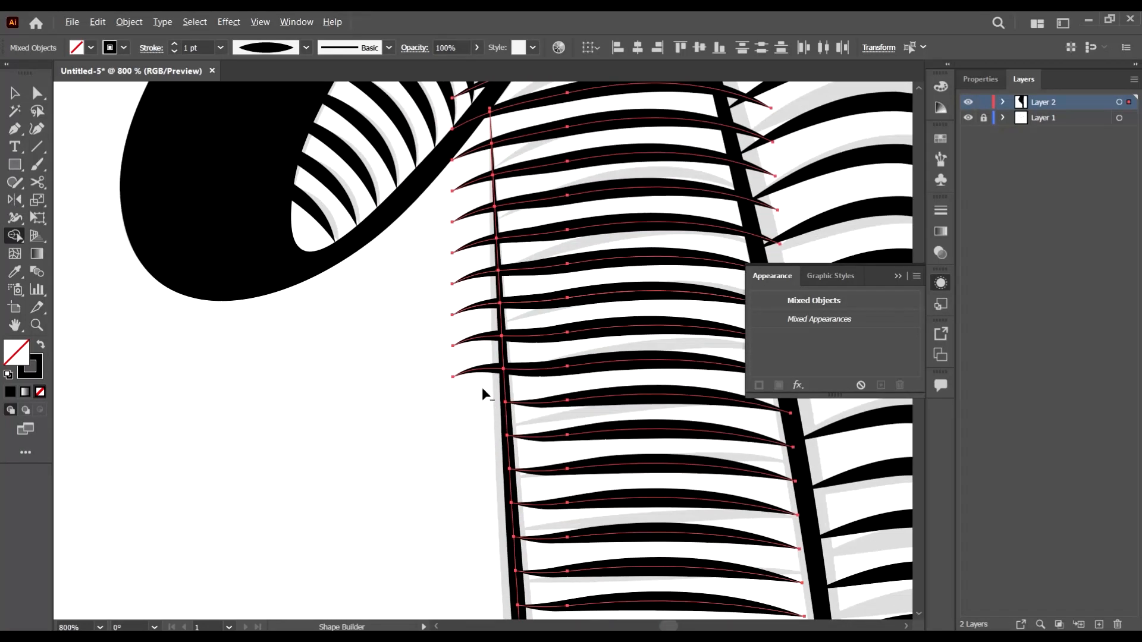
{"action": "left_click_drag", "start_coordinate": [482, 389], "coordinate": [478, 136]}
{"action": "scroll", "coordinate": [477, 166], "scroll_direction": "up", "scroll_amount": 2}
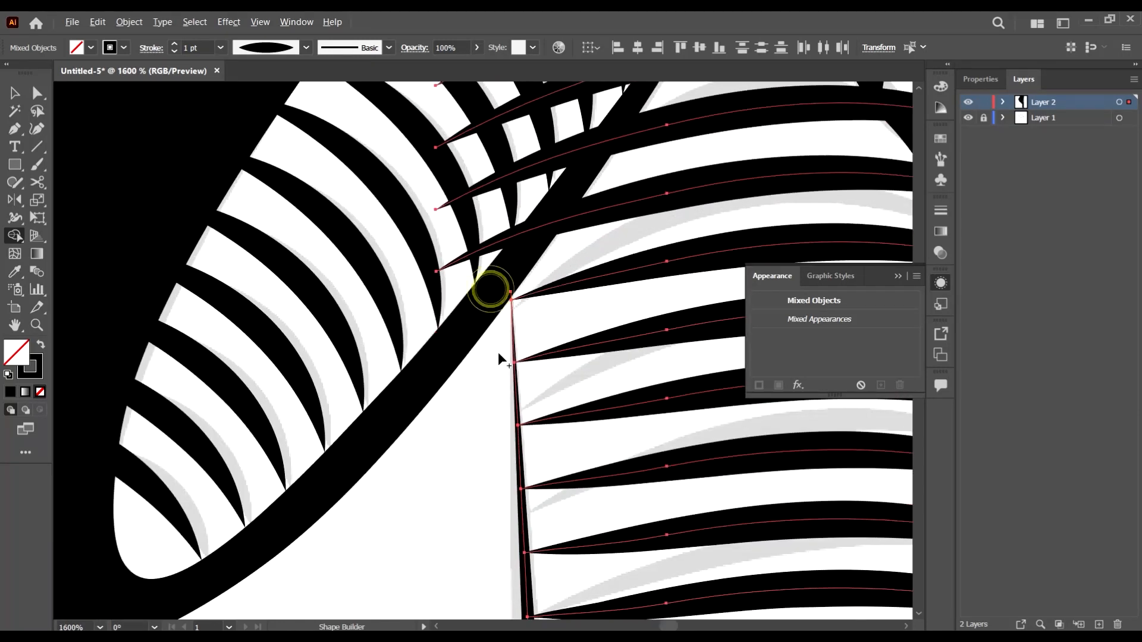
Add the tusk shape to the selection and erase the leg stripe ends that overlap the tusk with the Shape Builder
{"action": "scroll", "coordinate": [498, 350], "scroll_direction": "down", "scroll_amount": 2}
{"action": "scroll", "coordinate": [497, 336], "scroll_direction": "right", "scroll_amount": 2}
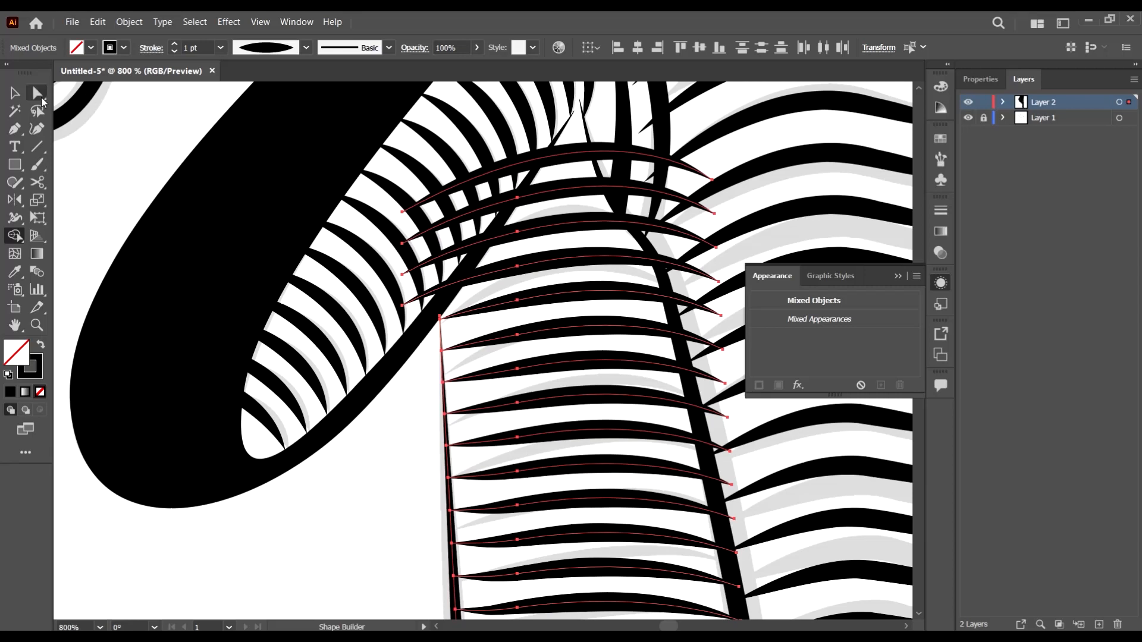
{"action": "left_click", "coordinate": [14, 92]}
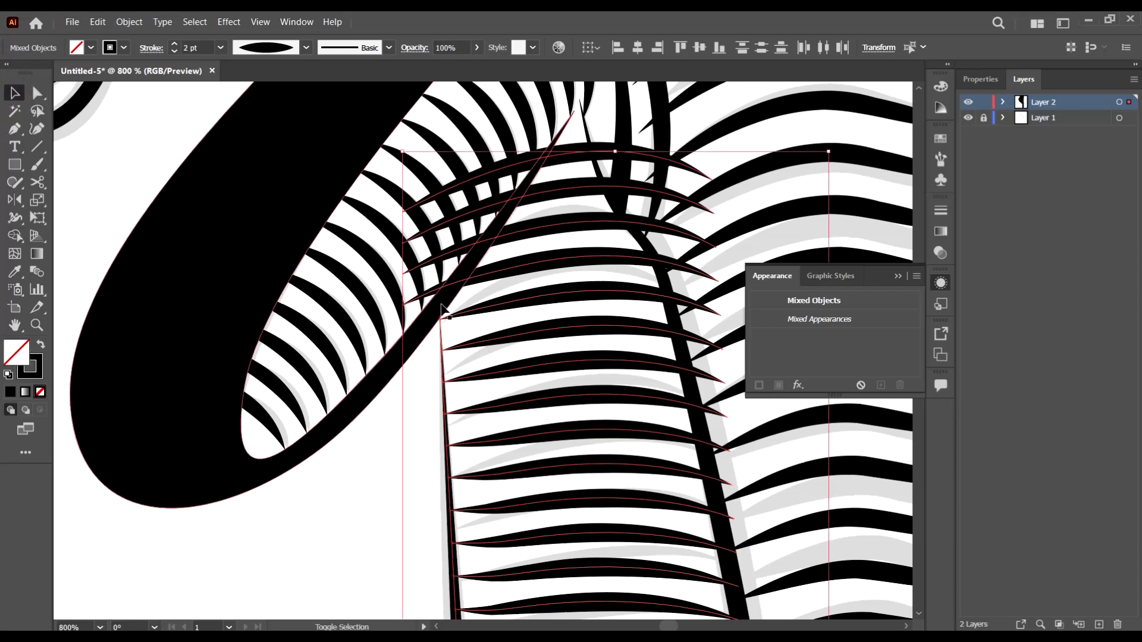
{"action": "left_click", "coordinate": [430, 321], "text": "shift"}
{"action": "key", "text": "shift+m"}
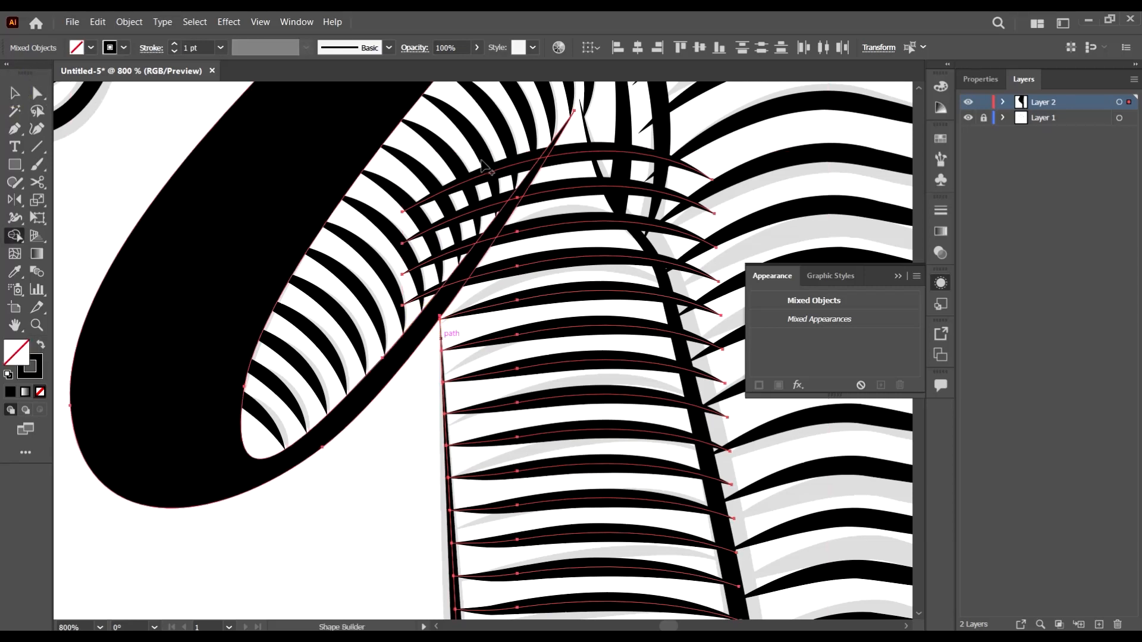
{"action": "left_click_drag", "start_coordinate": [489, 171], "coordinate": [433, 296]}
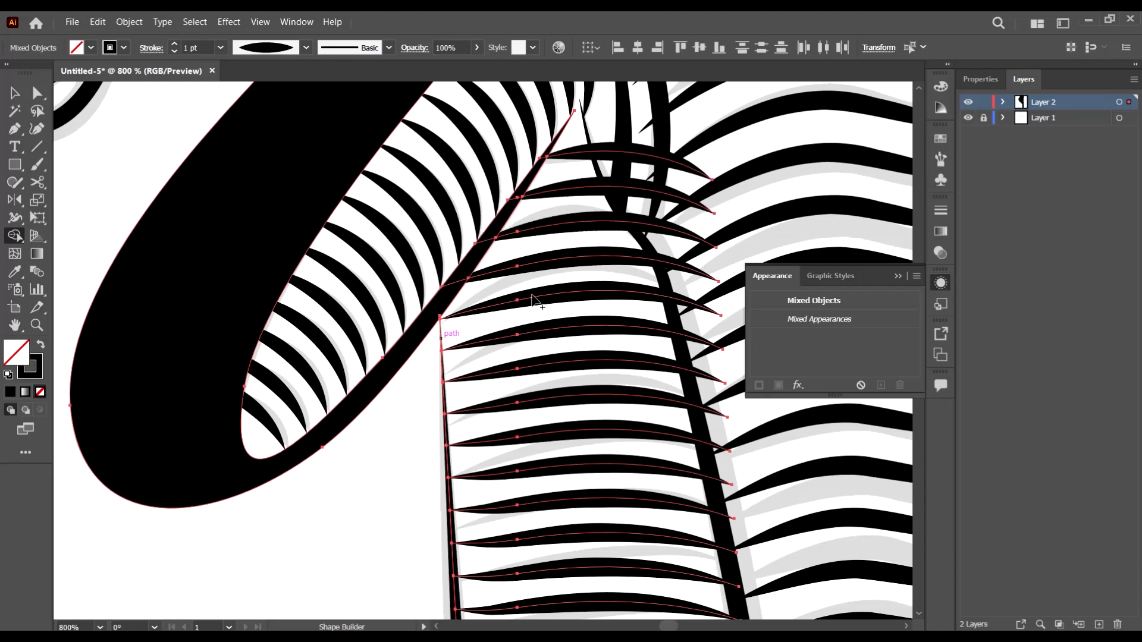
Add the trunk's outline to the selection and erase the leg stripe ends crossing into the trunk with the Shape Builder
{"action": "key", "text": "ctrl+minus"}
{"action": "key", "text": "v"}
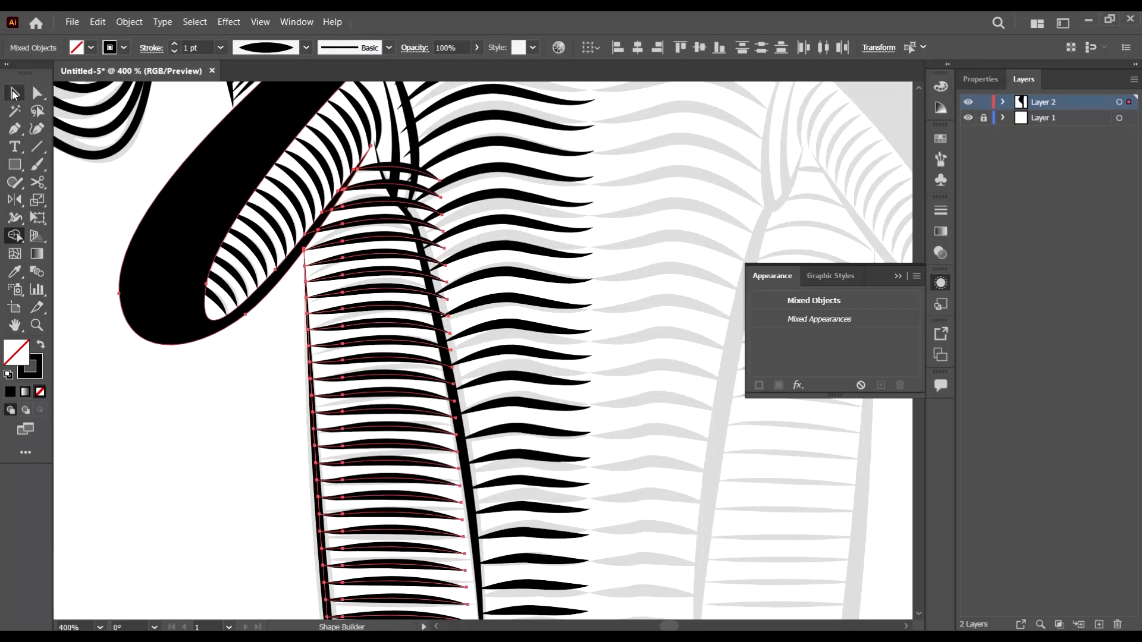
{"action": "key", "text": "ctrl+plus"}
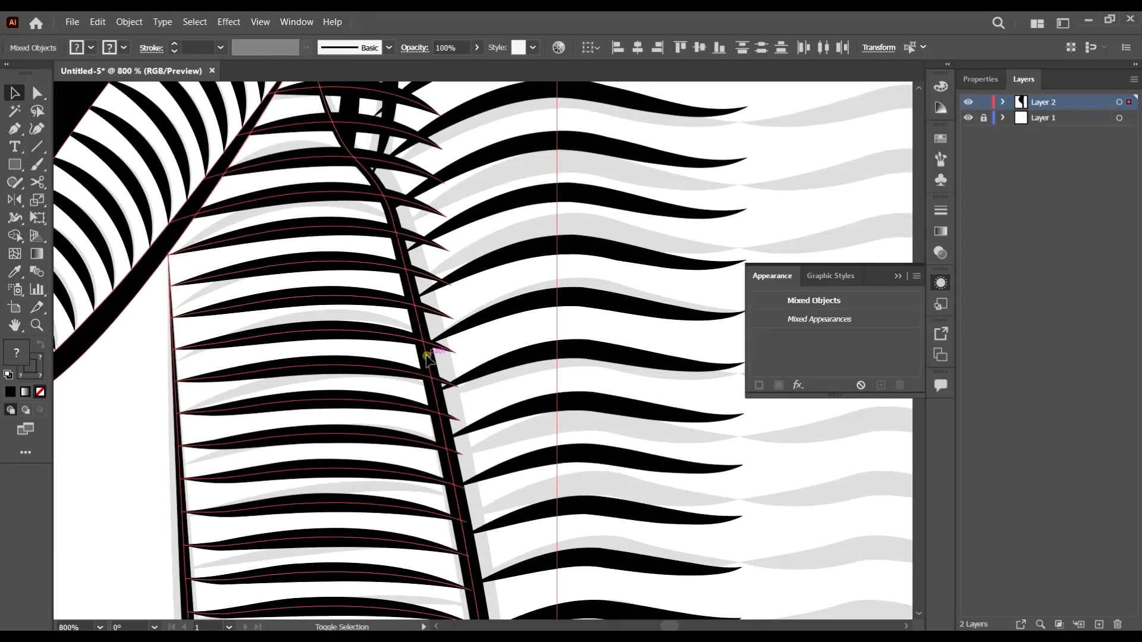
{"action": "key", "text": "shift+m"}
{"action": "scroll", "coordinate": [440, 333], "scroll_direction": "up", "scroll_amount": 2}
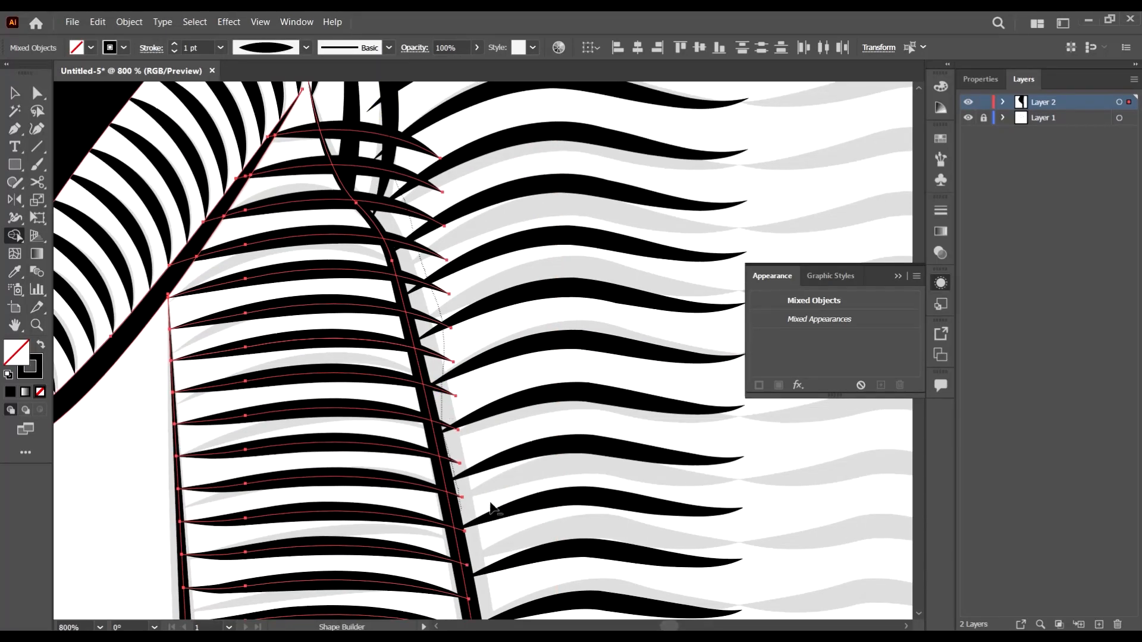
{"action": "left_click_drag", "start_coordinate": [491, 509], "coordinate": [491, 511]}
{"action": "scroll", "coordinate": [490, 479], "scroll_direction": "down", "scroll_amount": 7}
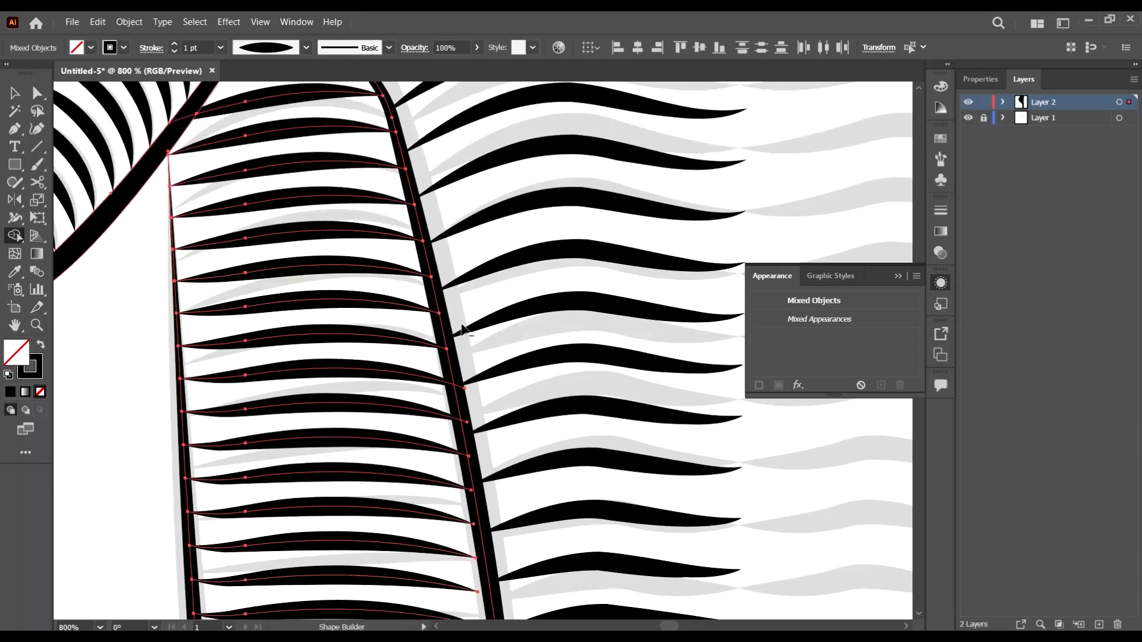
{"action": "scroll", "coordinate": [467, 381], "scroll_direction": "down", "scroll_amount": 7}
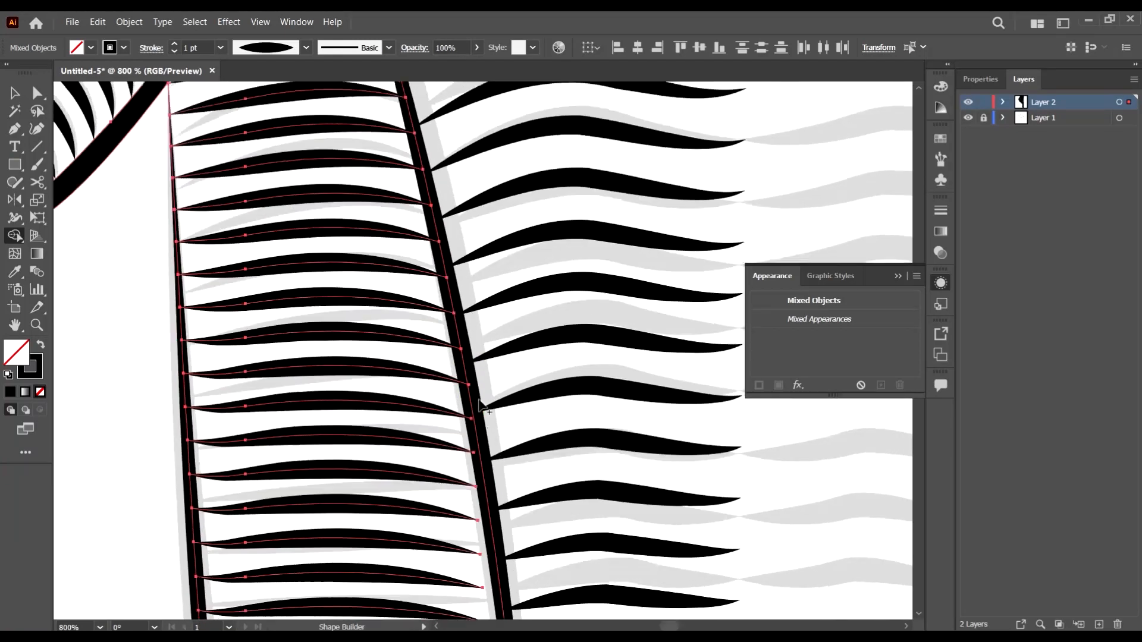
{"action": "scroll", "coordinate": [469, 366], "scroll_direction": "down", "scroll_amount": 5}
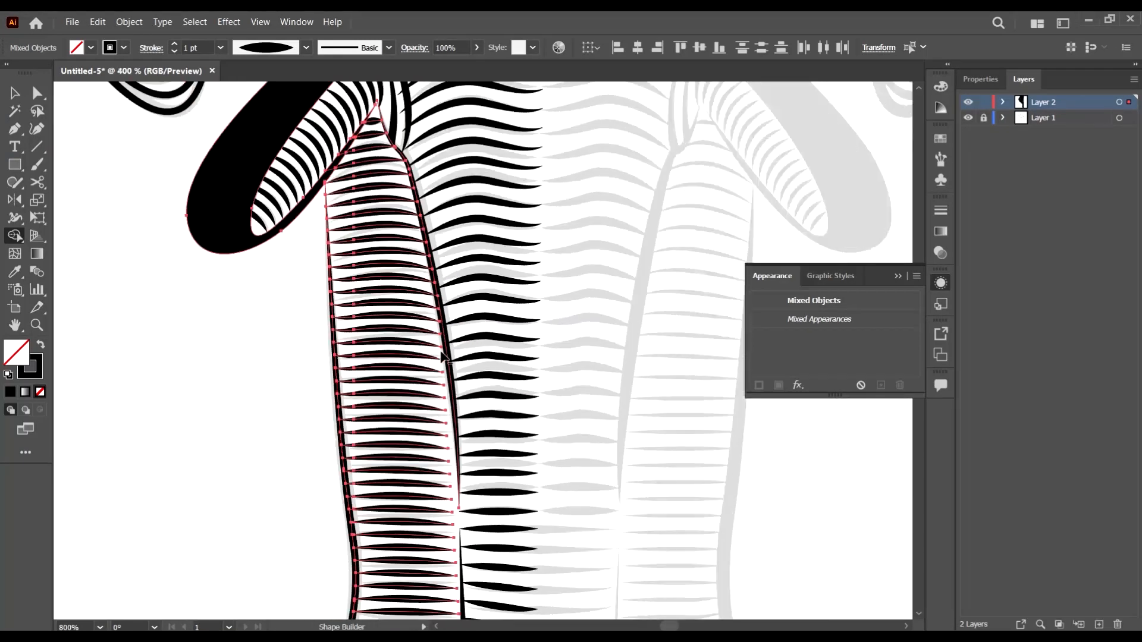
{"action": "scroll", "coordinate": [443, 523], "scroll_direction": "up", "scroll_amount": 2}
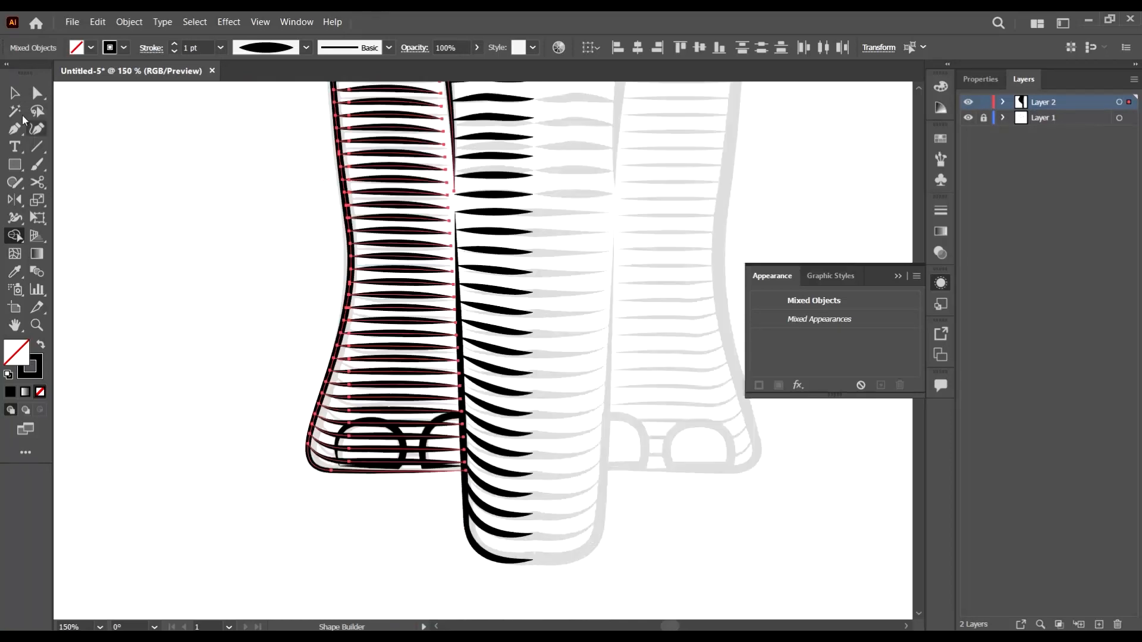
{"action": "left_click", "coordinate": [14, 94]}
{"action": "scroll", "coordinate": [293, 434], "scroll_direction": "up", "scroll_amount": 2}
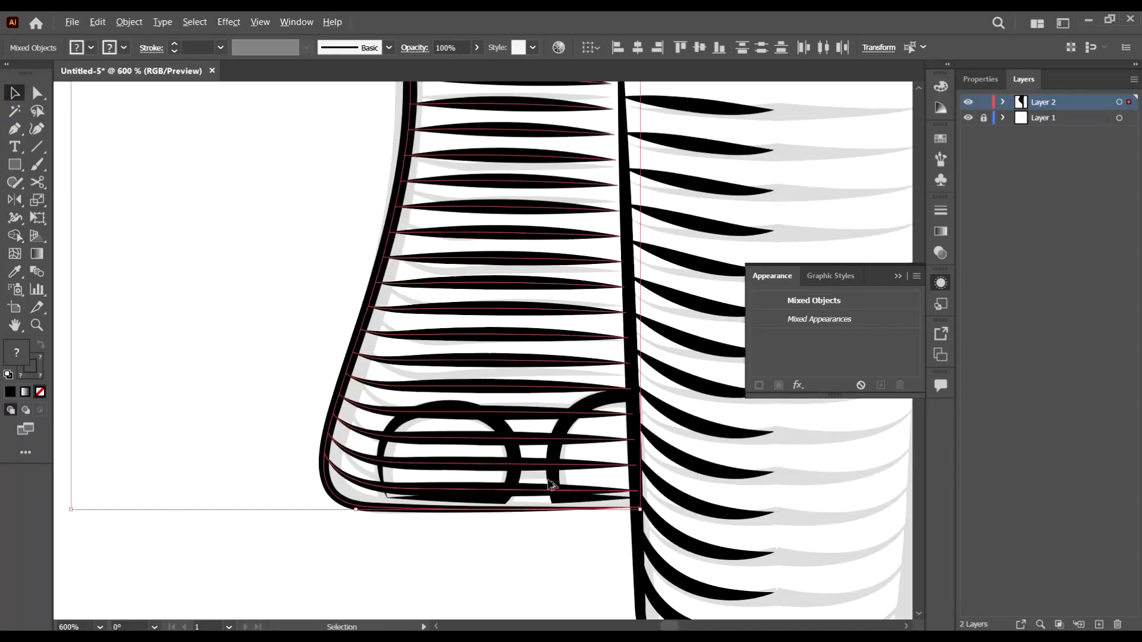
{"action": "left_click", "coordinate": [497, 426], "text": "shift"}
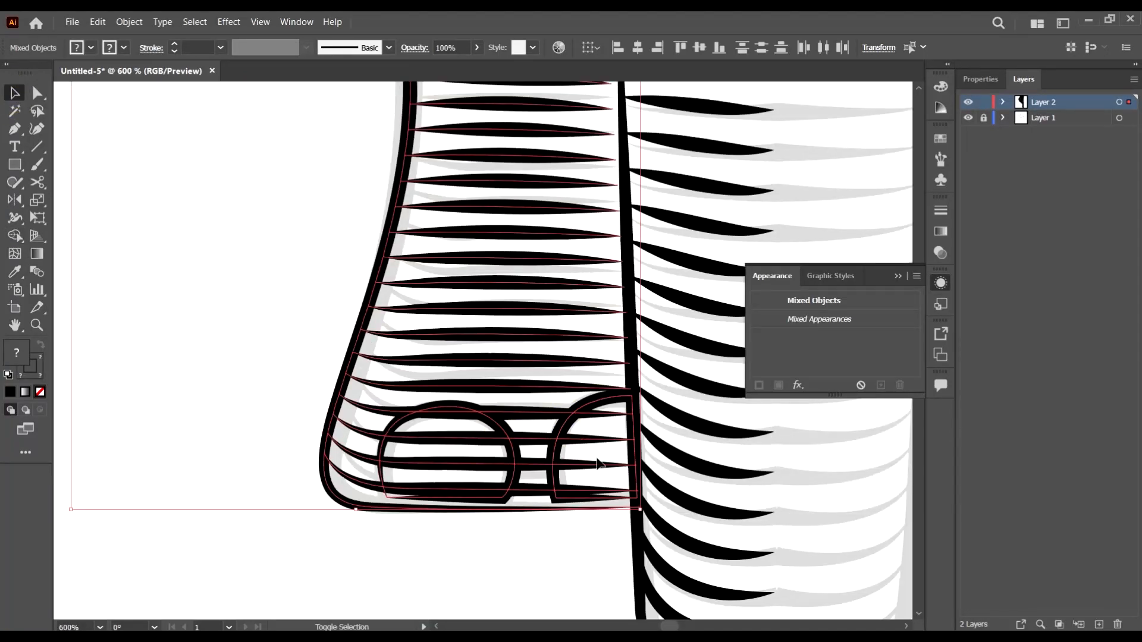
{"action": "key", "text": "shift+m"}
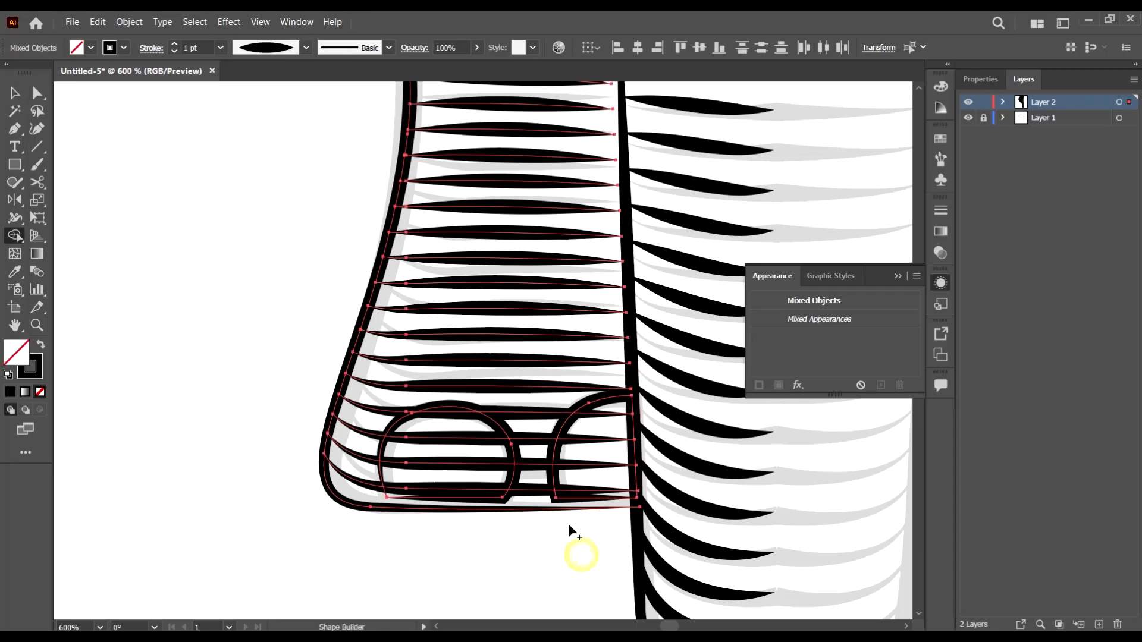
{"action": "key", "text": "v"}
{"action": "left_click", "coordinate": [516, 589]}
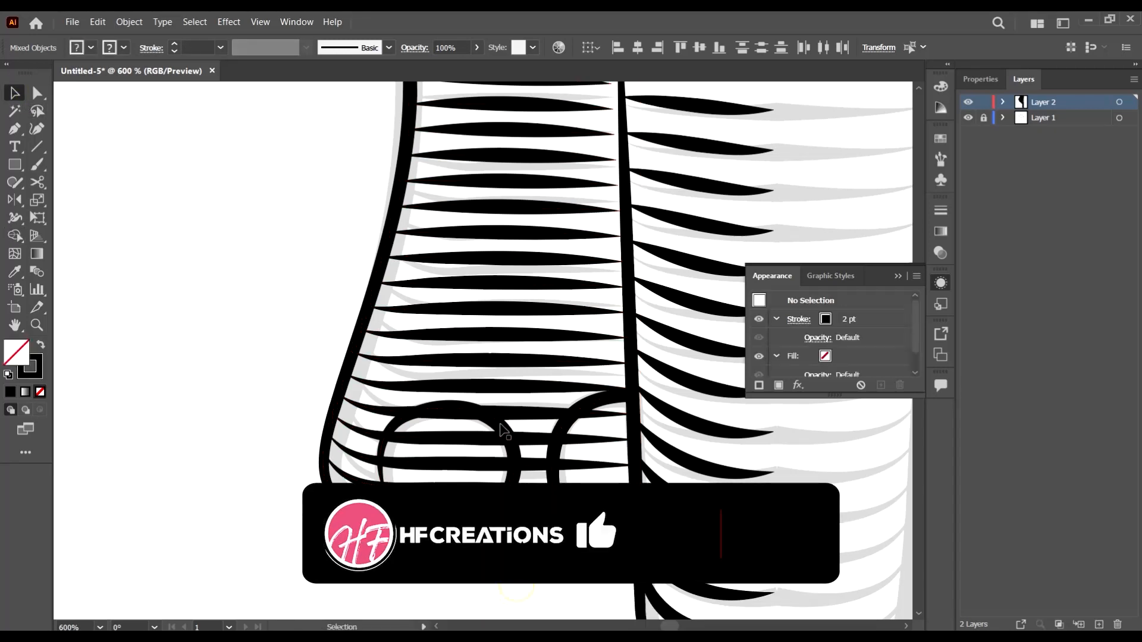
Select the two toenail shapes at the base of the leg and bring them to the front of the stripes
{"action": "left_click", "coordinate": [500, 424]}
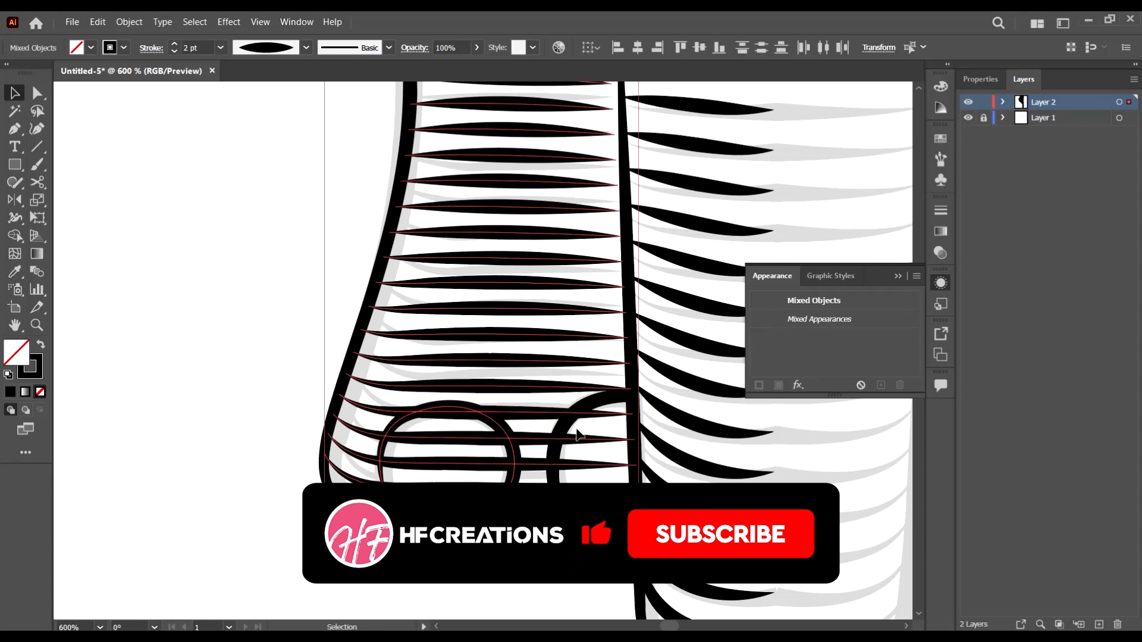
{"action": "left_click", "coordinate": [577, 435], "text": "shift"}
{"action": "left_click", "coordinate": [562, 419], "text": "shift"}
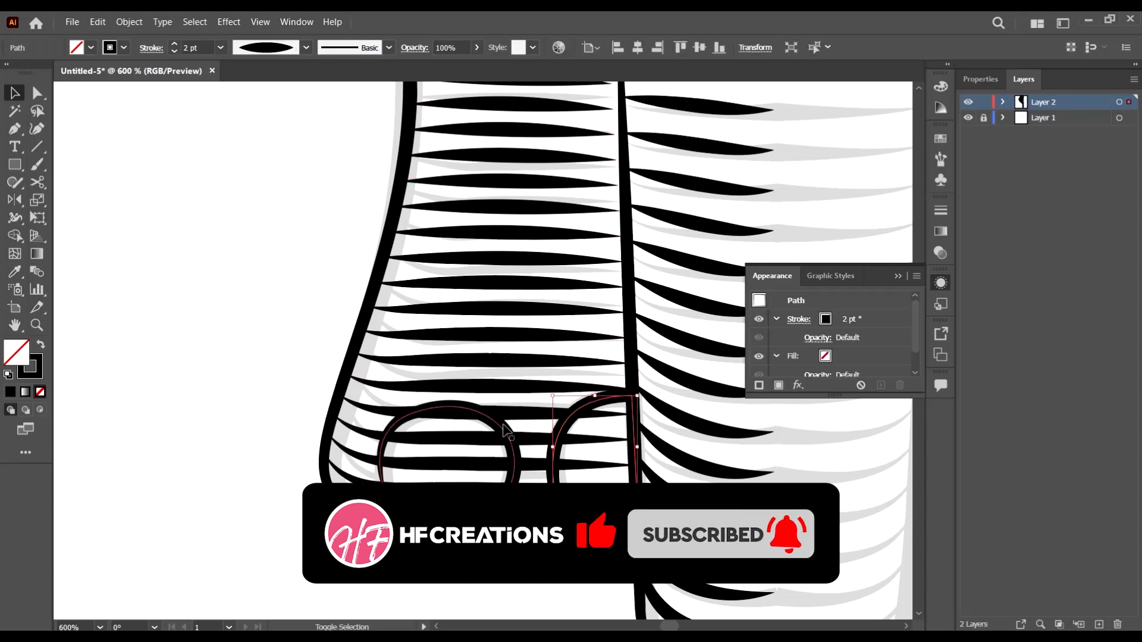
{"action": "left_click", "coordinate": [505, 430], "text": "shift"}
{"action": "right_click", "coordinate": [502, 423]}
{"action": "mouse_move", "coordinate": [598, 359]}
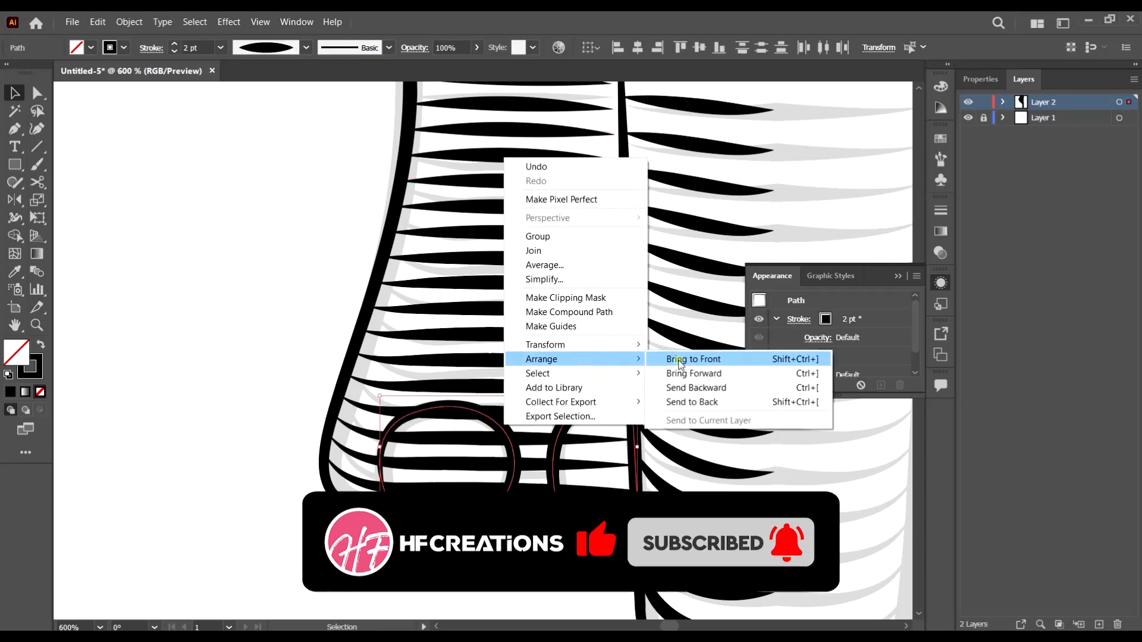
{"action": "left_click", "coordinate": [680, 359]}
Fill the two toenail shapes with white and deselect them
{"action": "left_click", "coordinate": [91, 47]}
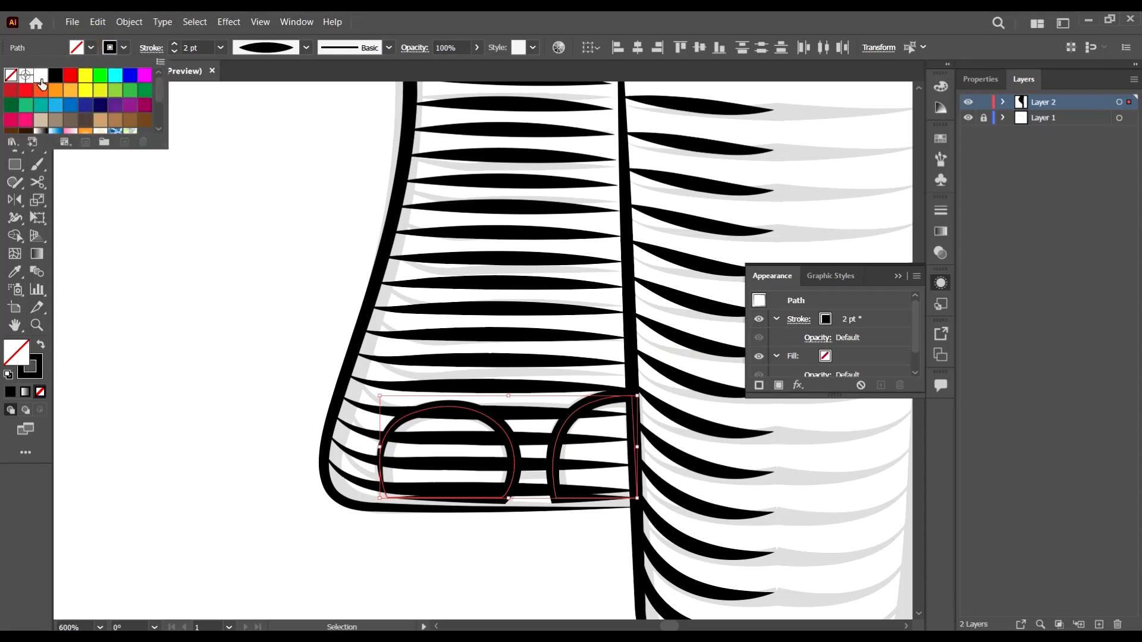
{"action": "left_click", "coordinate": [41, 75]}
{"action": "left_click", "coordinate": [177, 421]}
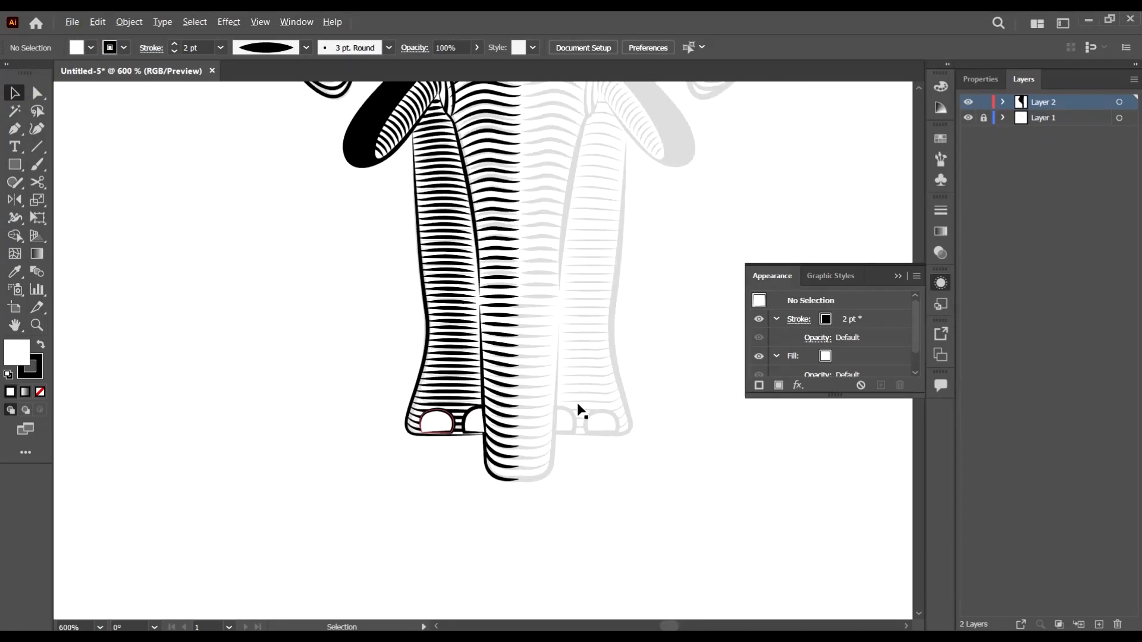
Hide the Layer 1 reference and group all the artwork of the finished elephant half
{"action": "scroll", "coordinate": [577, 405], "scroll_direction": "down", "scroll_amount": 1}
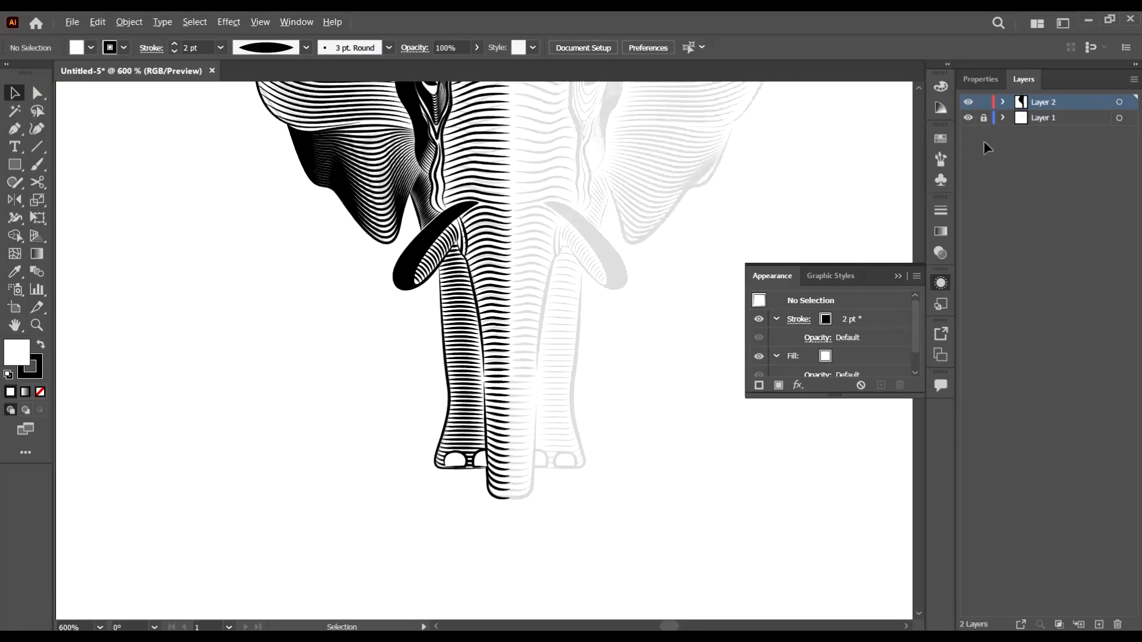
{"action": "scroll", "coordinate": [473, 256], "scroll_direction": "up", "scroll_amount": 2}
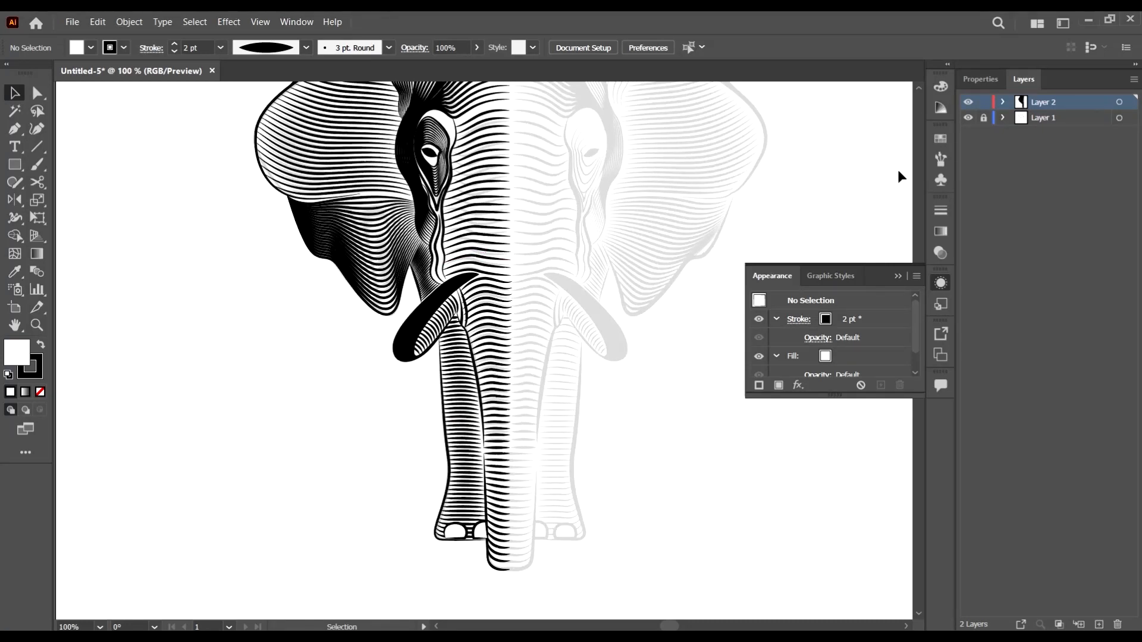
{"action": "key", "text": "ctrl+minus"}
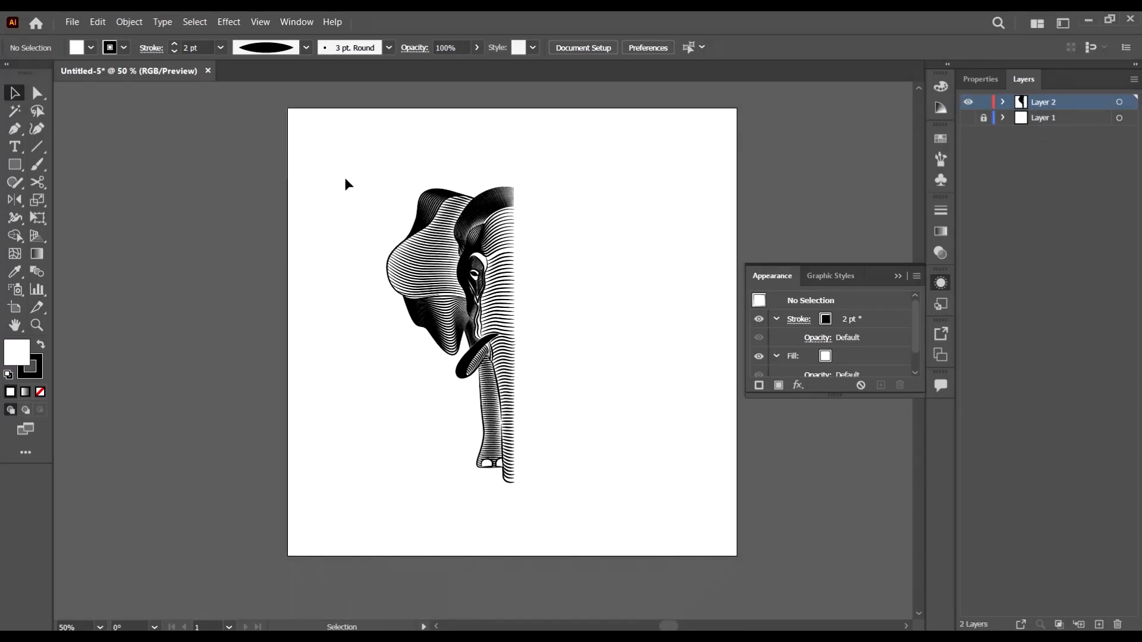
{"action": "left_click_drag", "start_coordinate": [337, 138], "coordinate": [616, 516]}
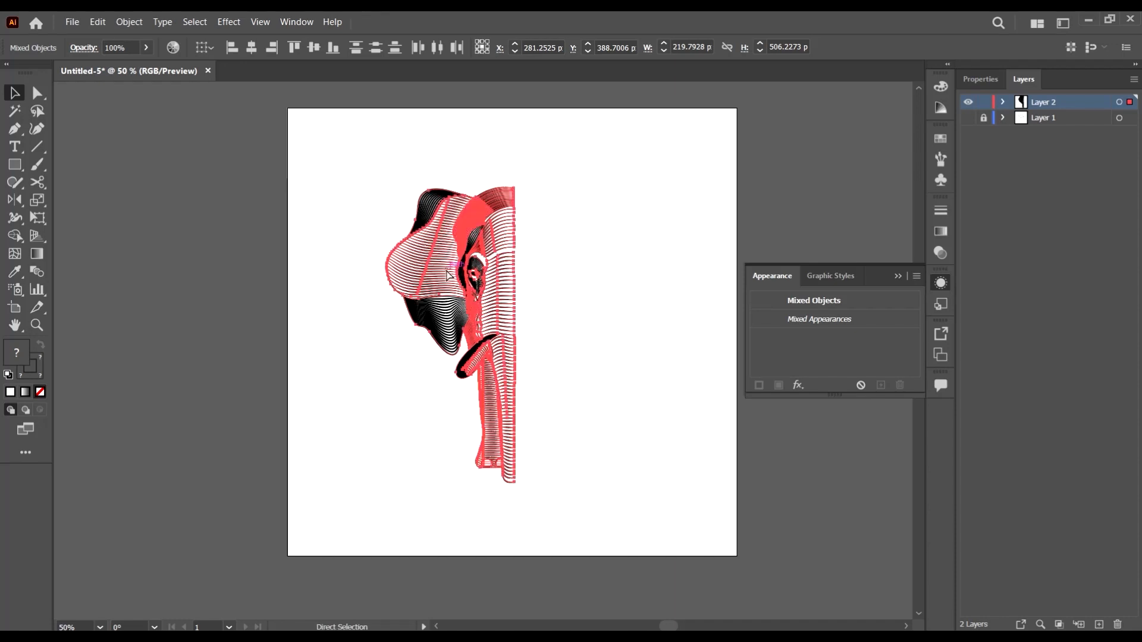
{"action": "key", "text": "ctrl+g"}
Create a reflected copy of the grouped elephant half across the vertical axis
{"action": "right_click", "coordinate": [478, 256]}
{"action": "mouse_move", "coordinate": [535, 409]}
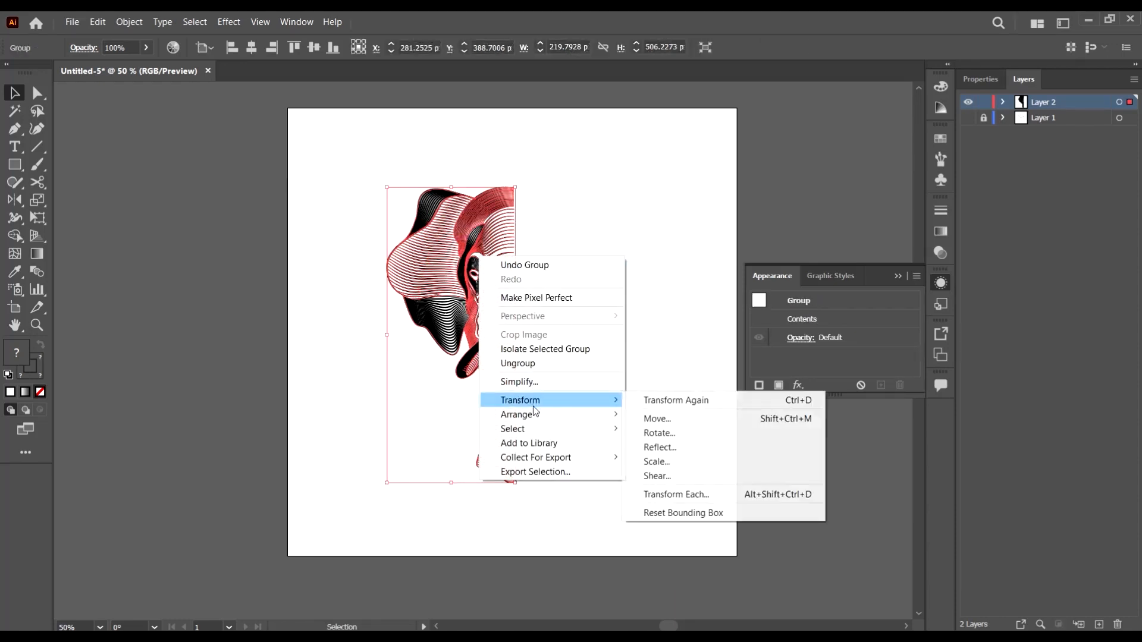
{"action": "left_click", "coordinate": [680, 449]}
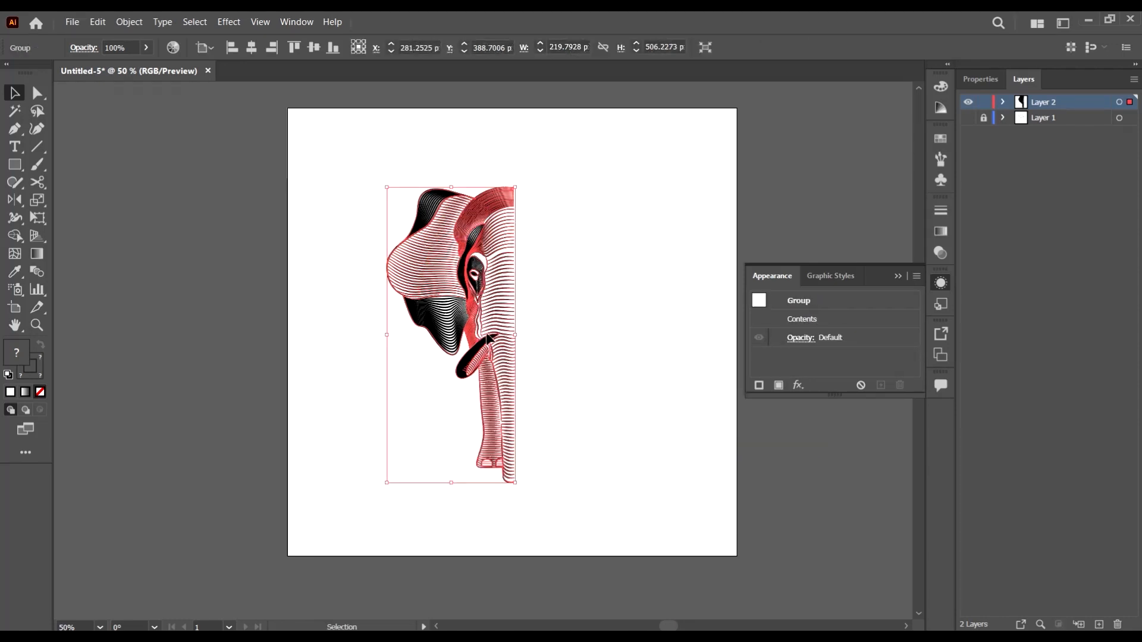
{"action": "left_click_drag", "start_coordinate": [436, 214], "coordinate": [762, 217]}
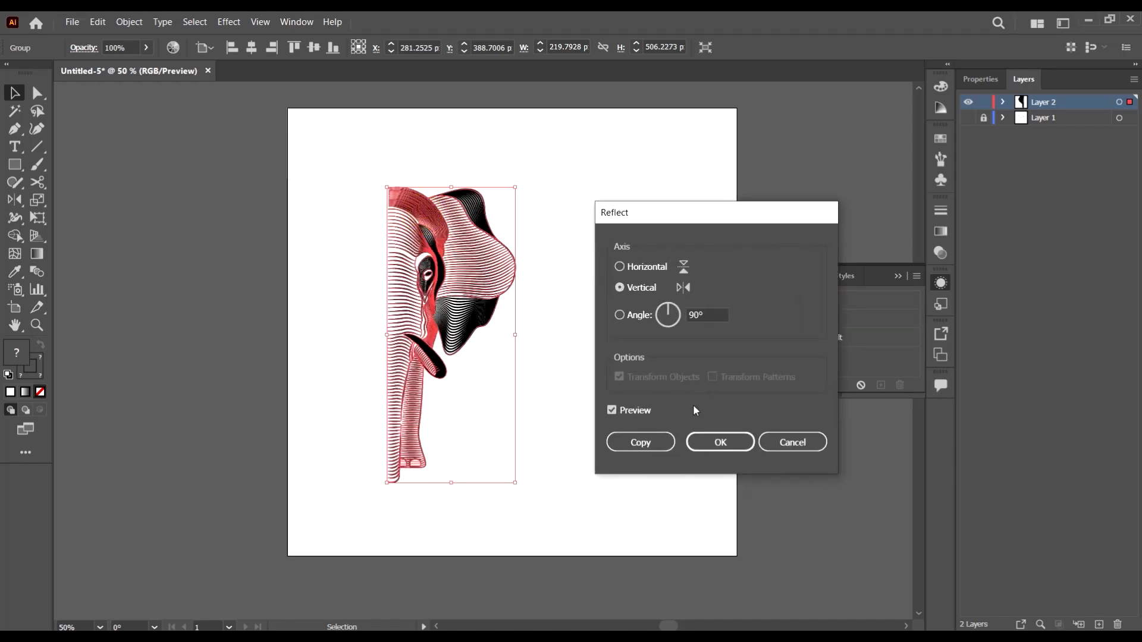
{"action": "left_click", "coordinate": [646, 455]}
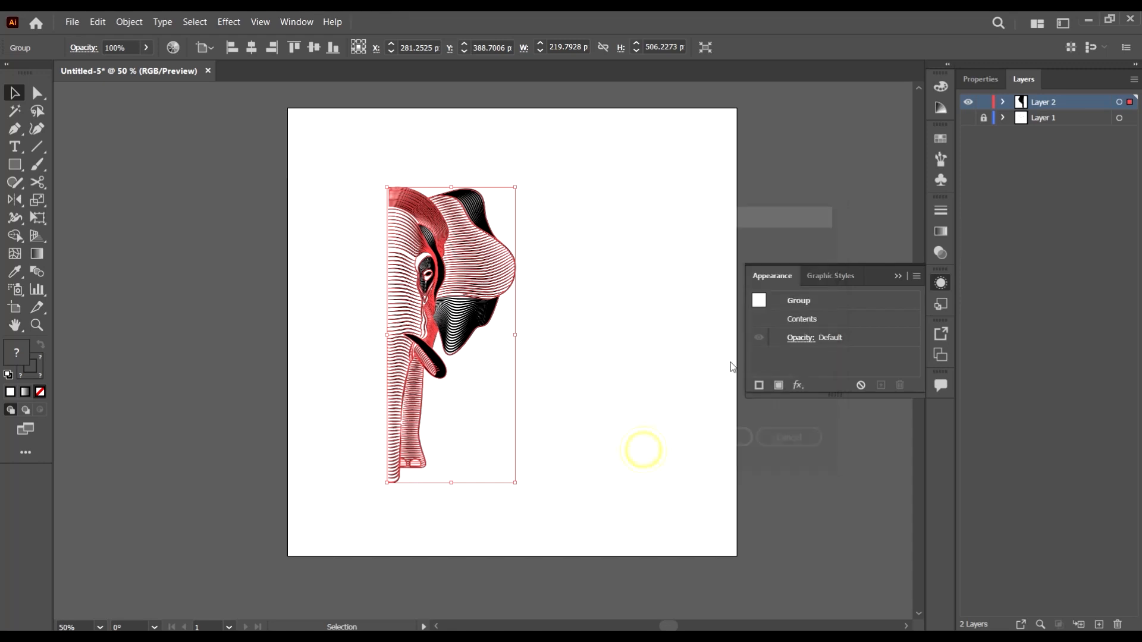
Move the mirrored copy beside the original so the two halves meet along the centre line of the trunk
{"action": "scroll", "coordinate": [499, 181], "scroll_direction": "down", "scroll_amount": 2}
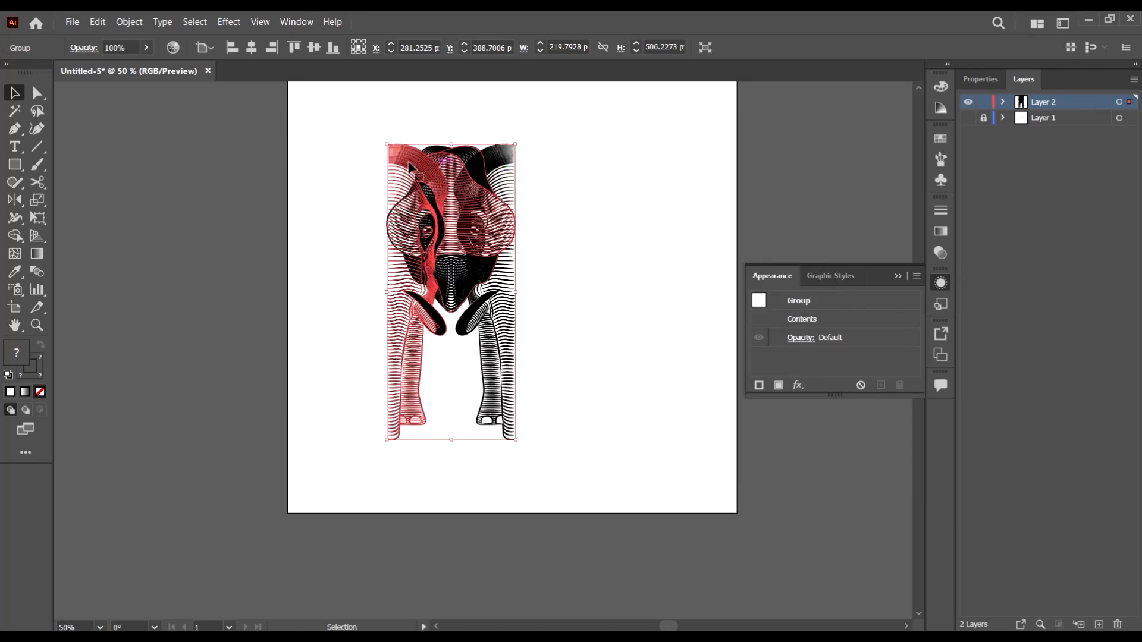
{"action": "left_click_drag", "start_coordinate": [405, 152], "coordinate": [574, 201]}
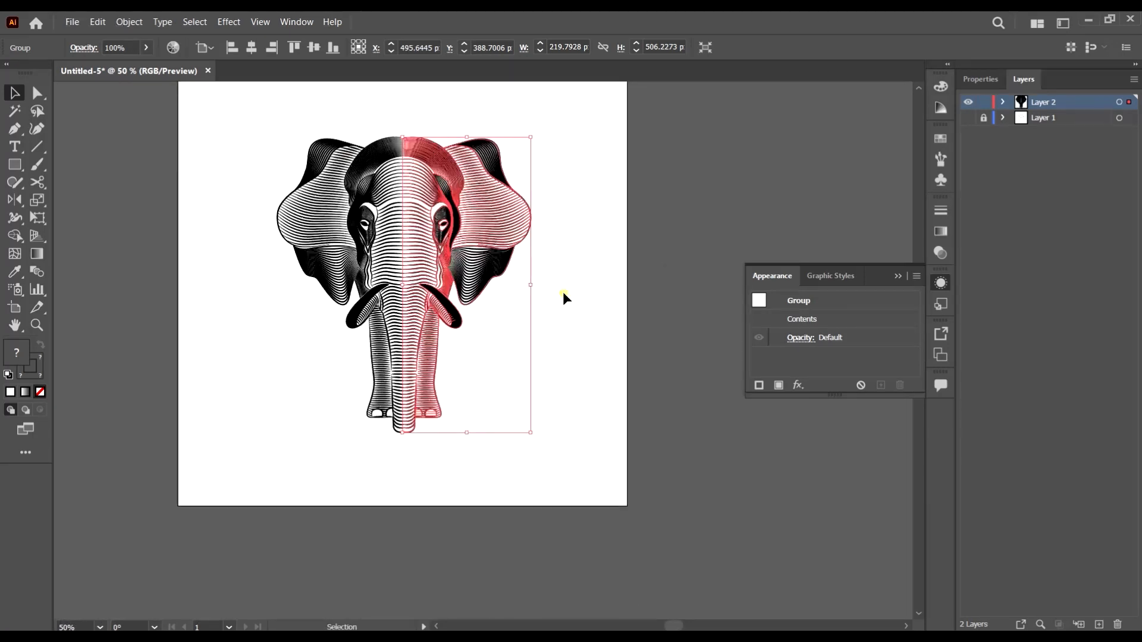
{"action": "left_click", "coordinate": [563, 294]}
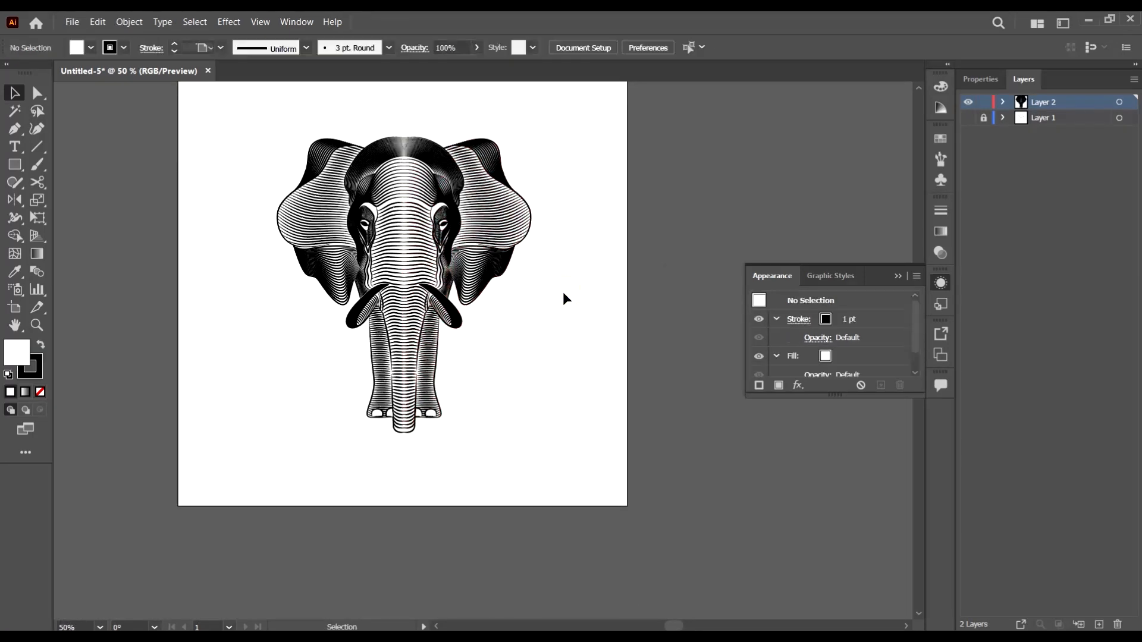
Save the document as Elephant Art in Adobe Illustrator (*.AI) format in the 7 SHAPE BLENDING AND EFFECTS folder
{"action": "scroll", "coordinate": [563, 293], "scroll_direction": "up", "scroll_amount": 2}
{"action": "scroll", "coordinate": [563, 293], "scroll_direction": "left", "scroll_amount": 2}
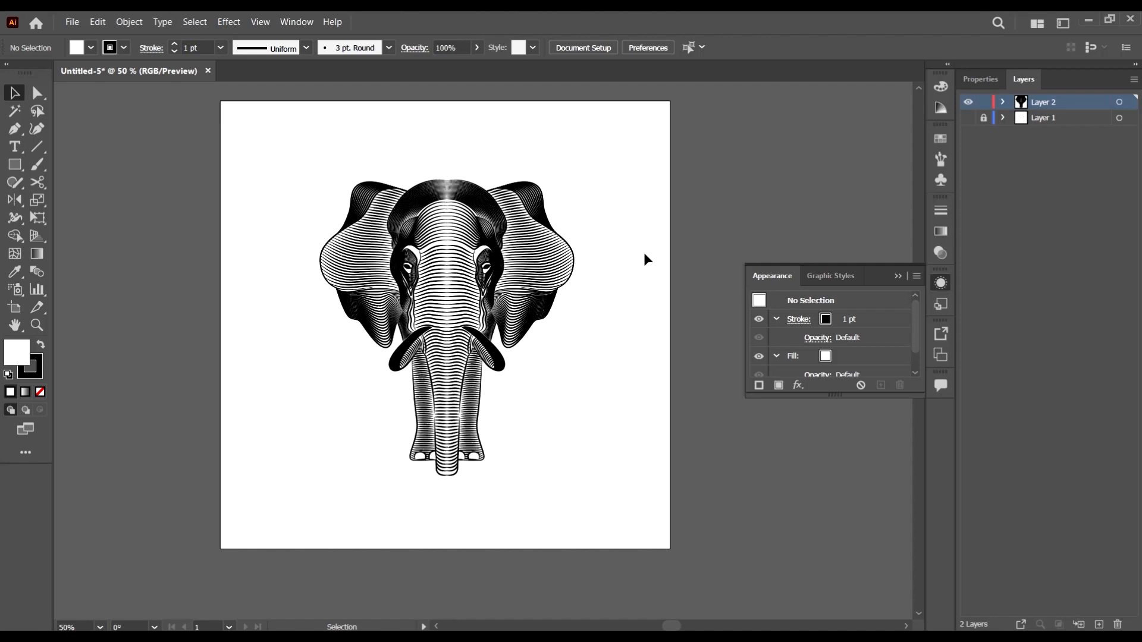
{"action": "key", "text": "a"}
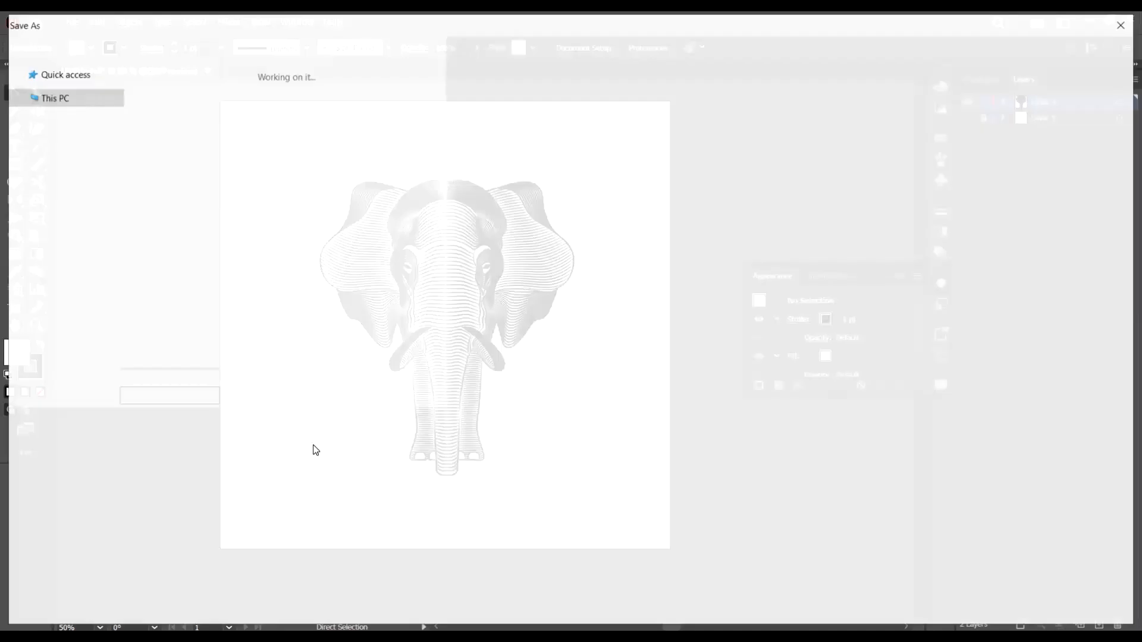
{"action": "type", "text": "El"}
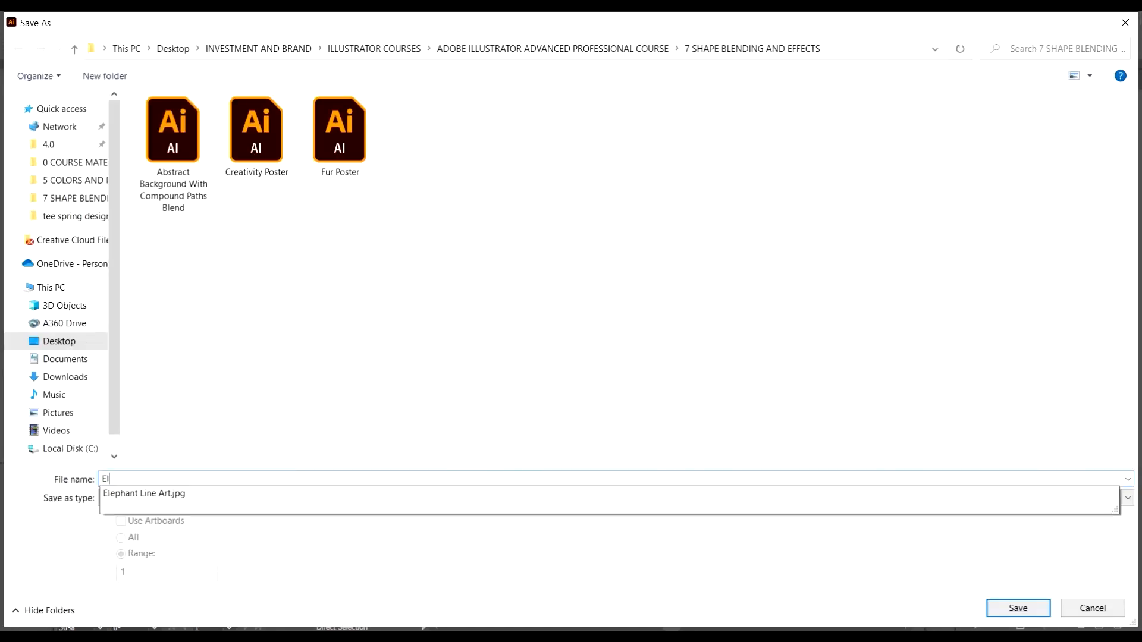
{"action": "type", "text": "ephant Art"}
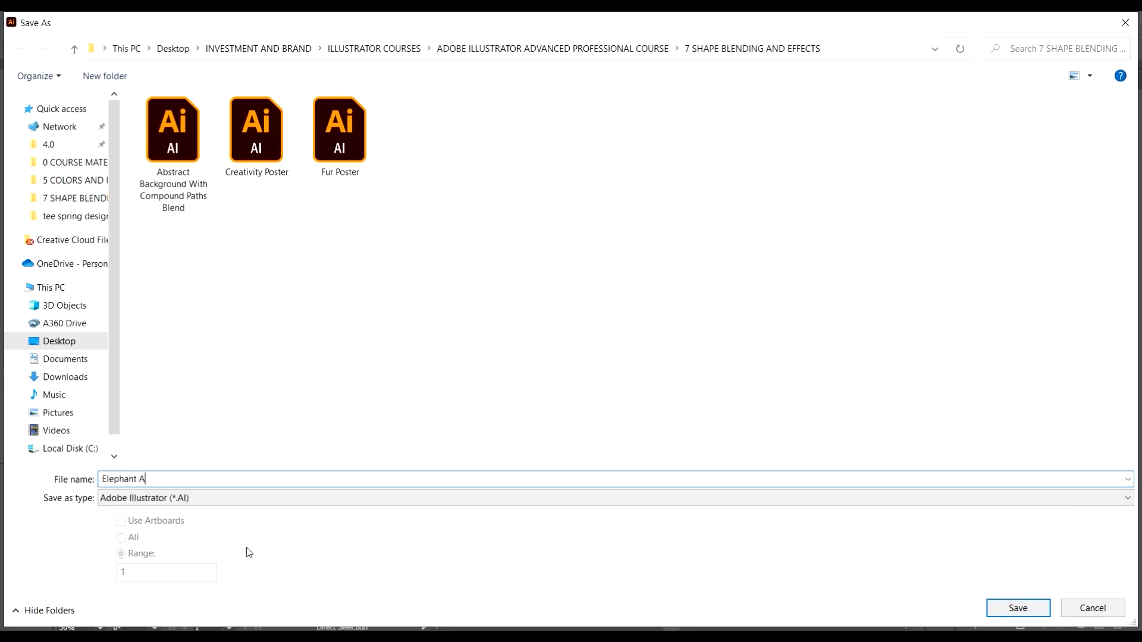
{"action": "left_click", "coordinate": [1027, 607]}
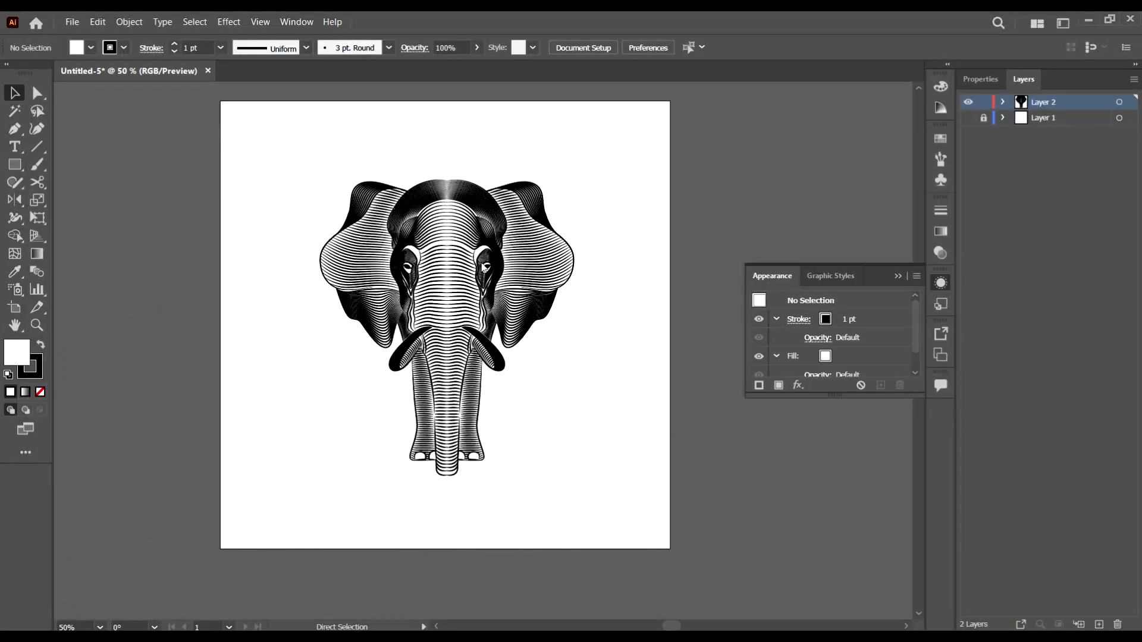
{"action": "left_click", "coordinate": [640, 537]}
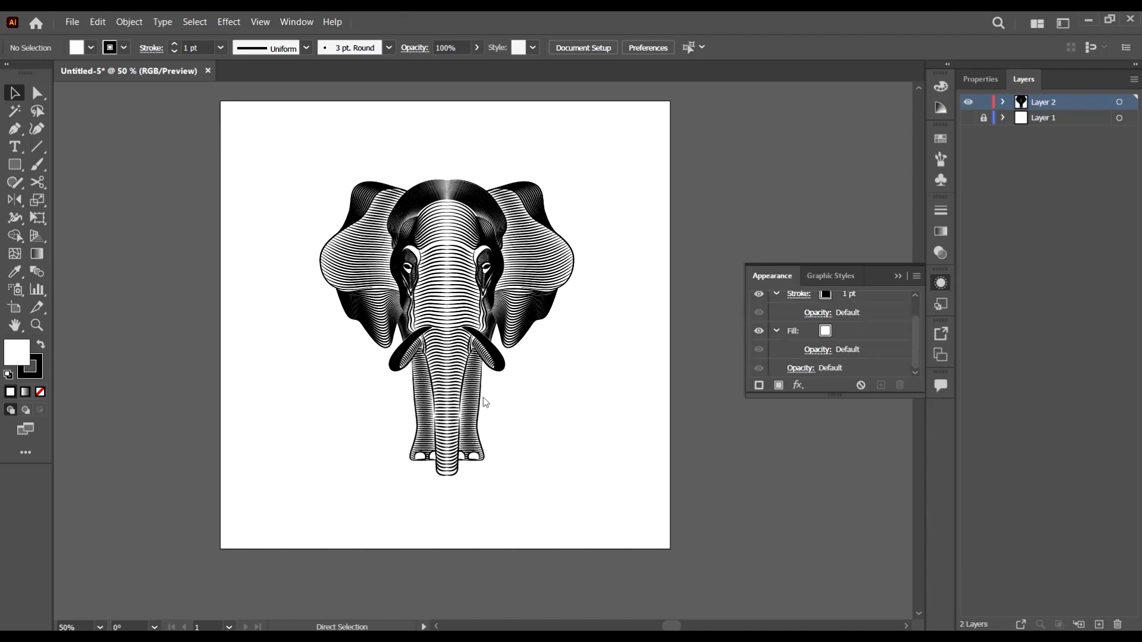
{"action": "scroll", "coordinate": [482, 396], "scroll_direction": "up", "scroll_amount": 1}
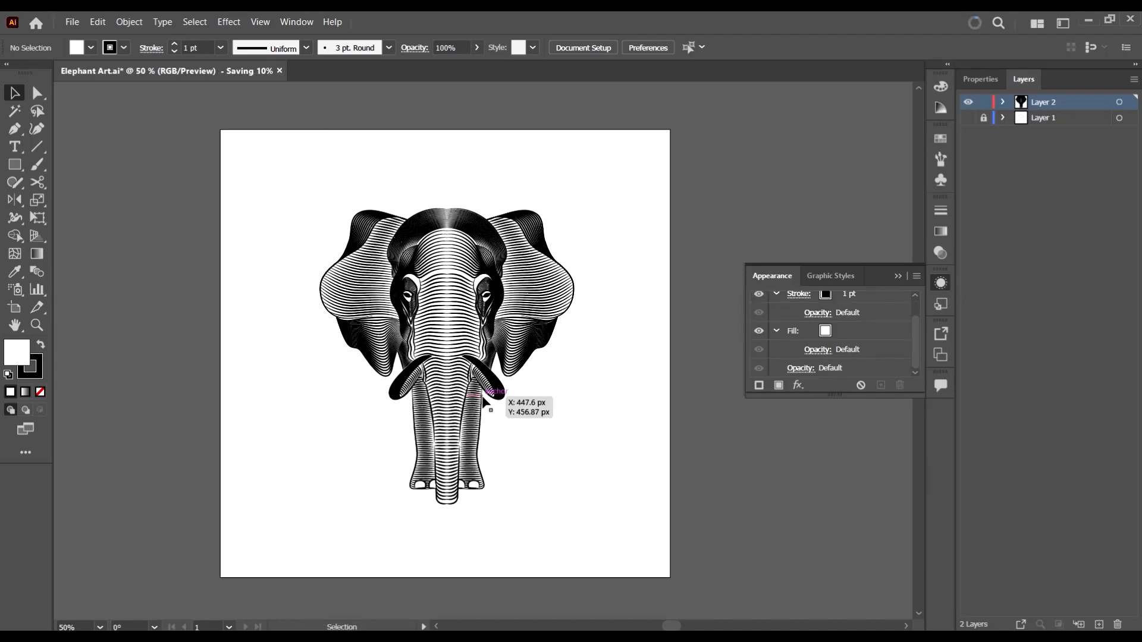